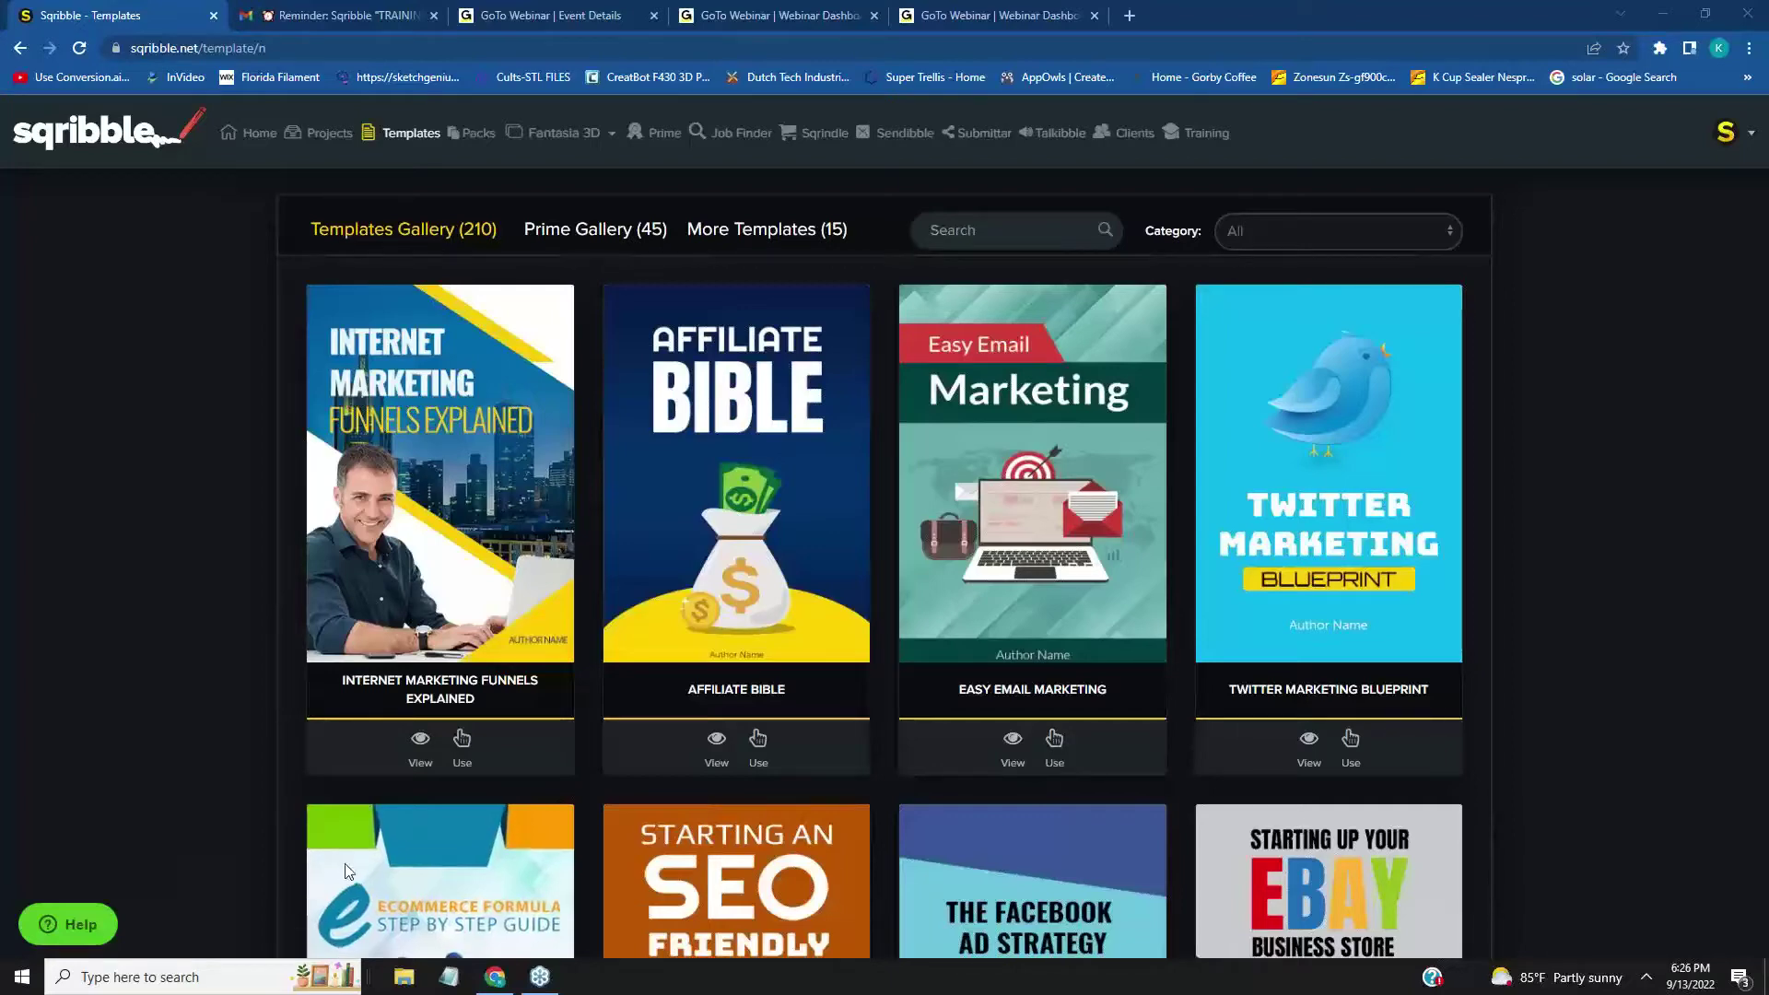
- Choose the Make Money Online template from the templates gallery to start an eBook
scroll(1133, 516, down, 4)
scroll(1268, 496, down, 3)
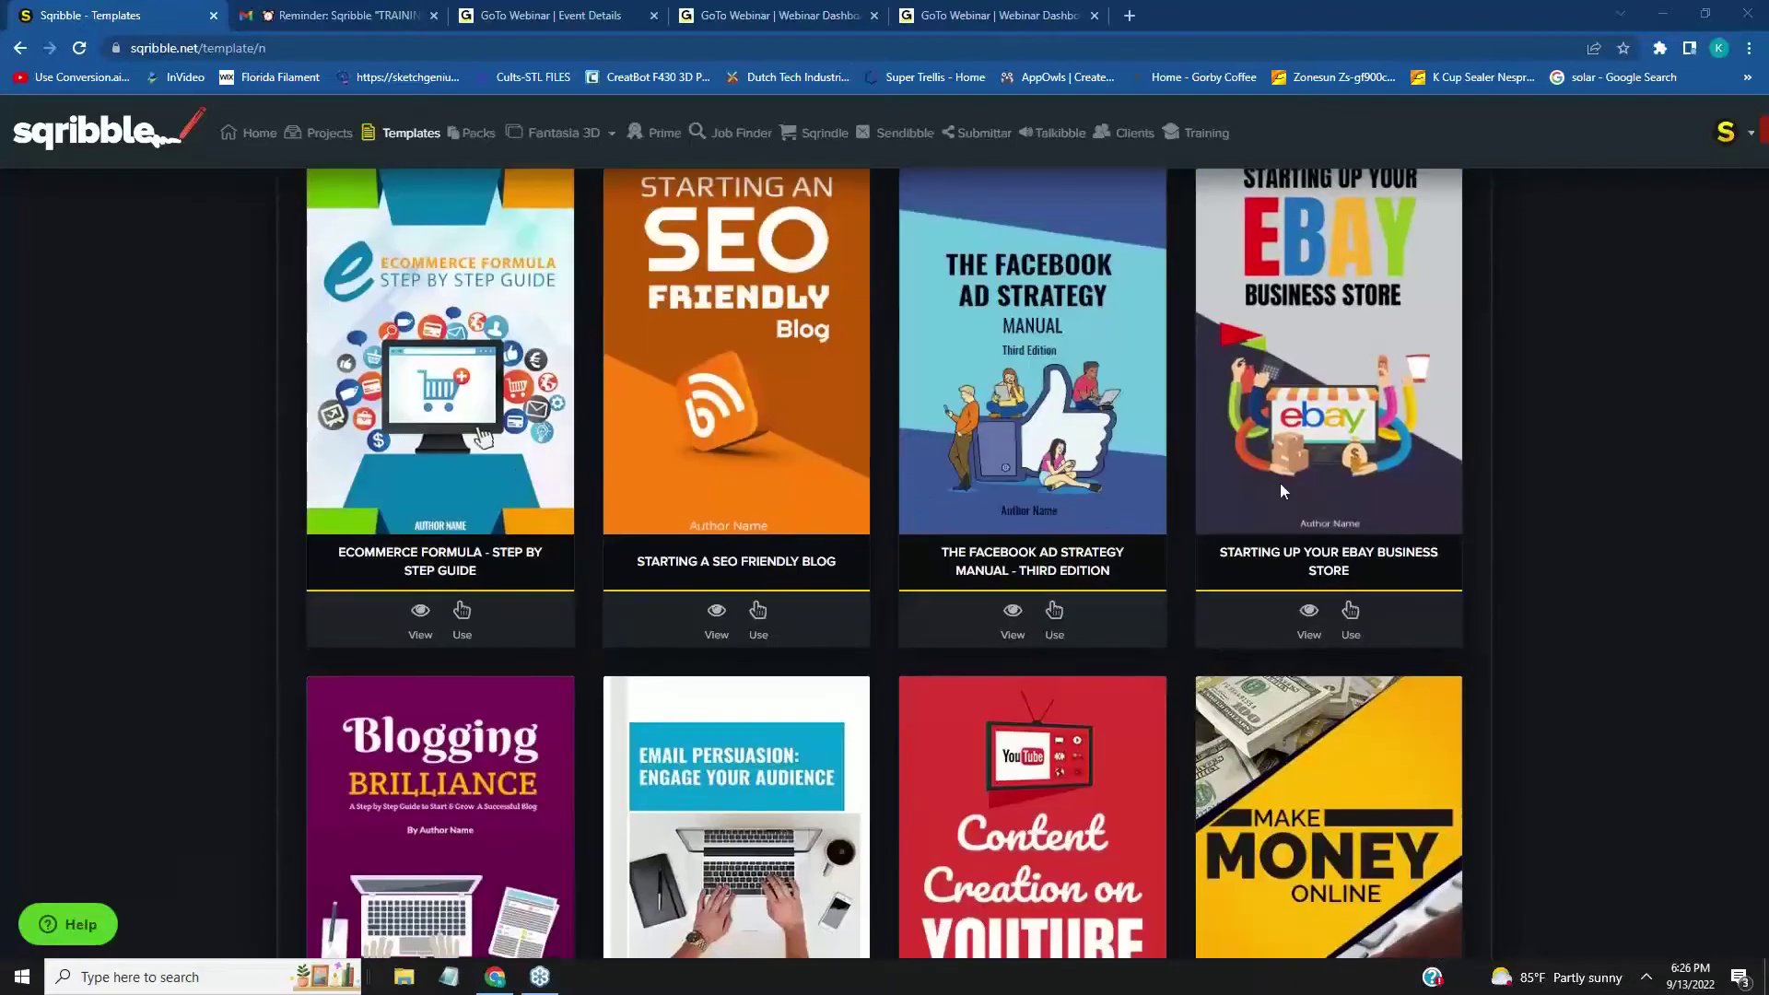
scroll(1649, 385, down, 5)
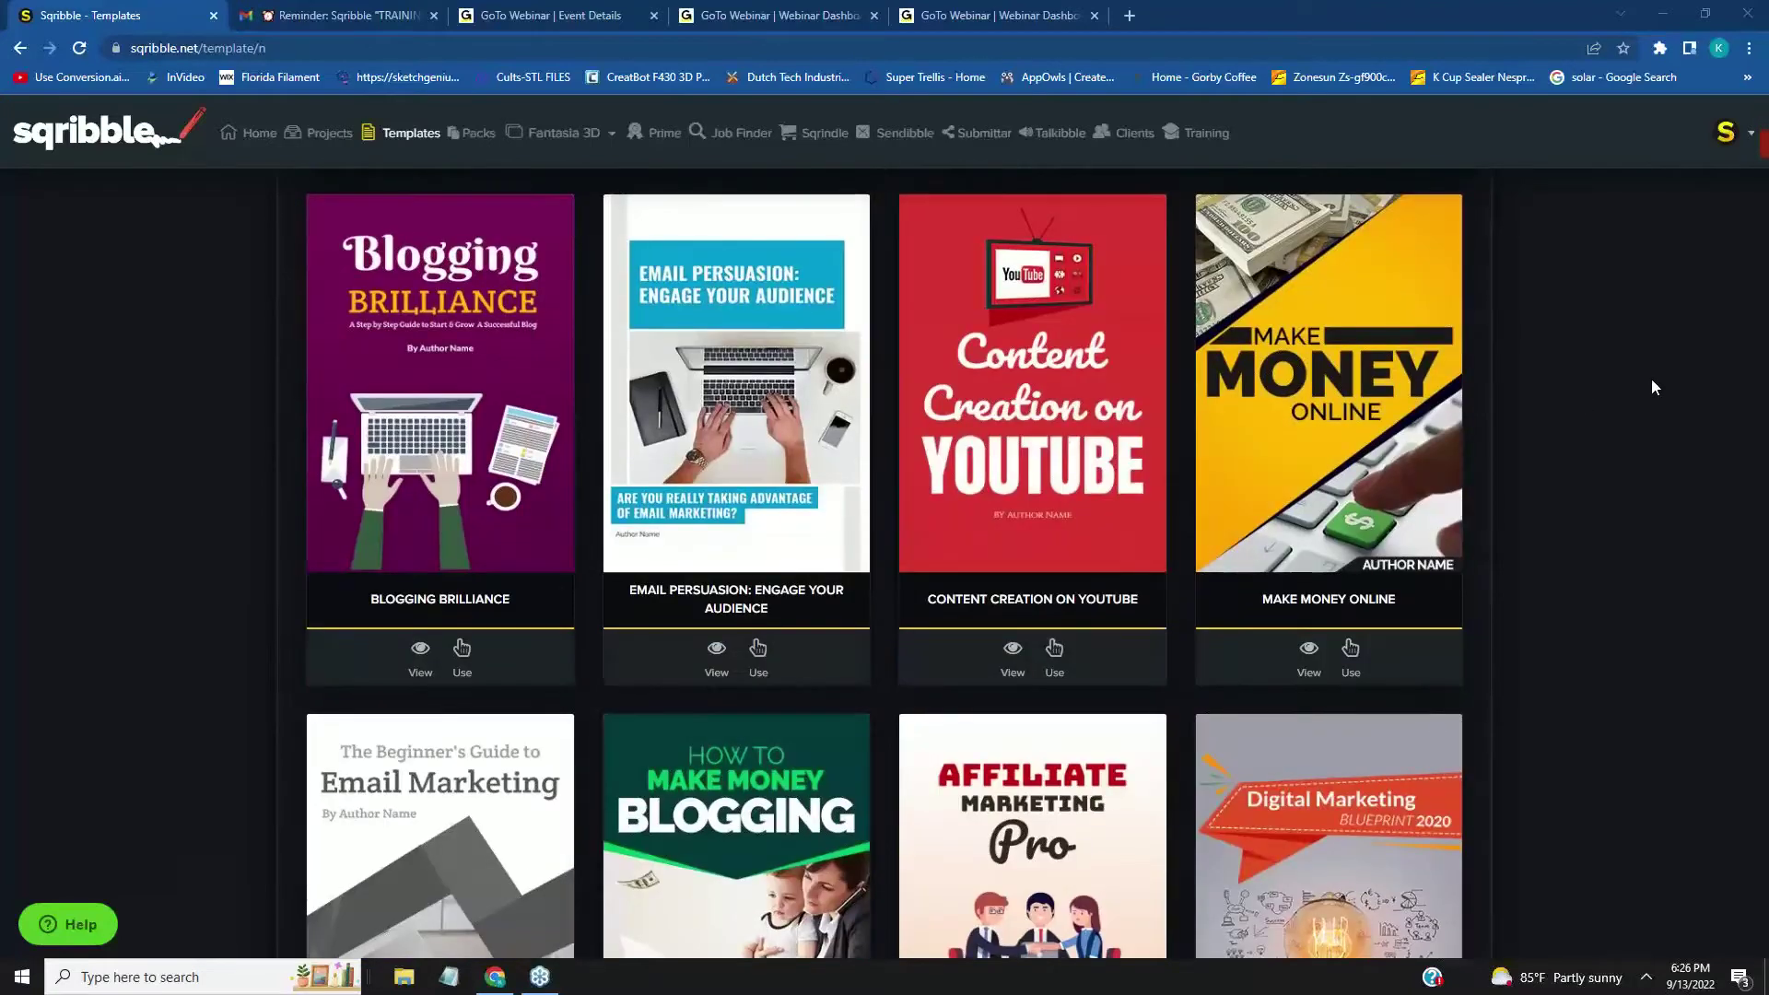
click(1350, 655)
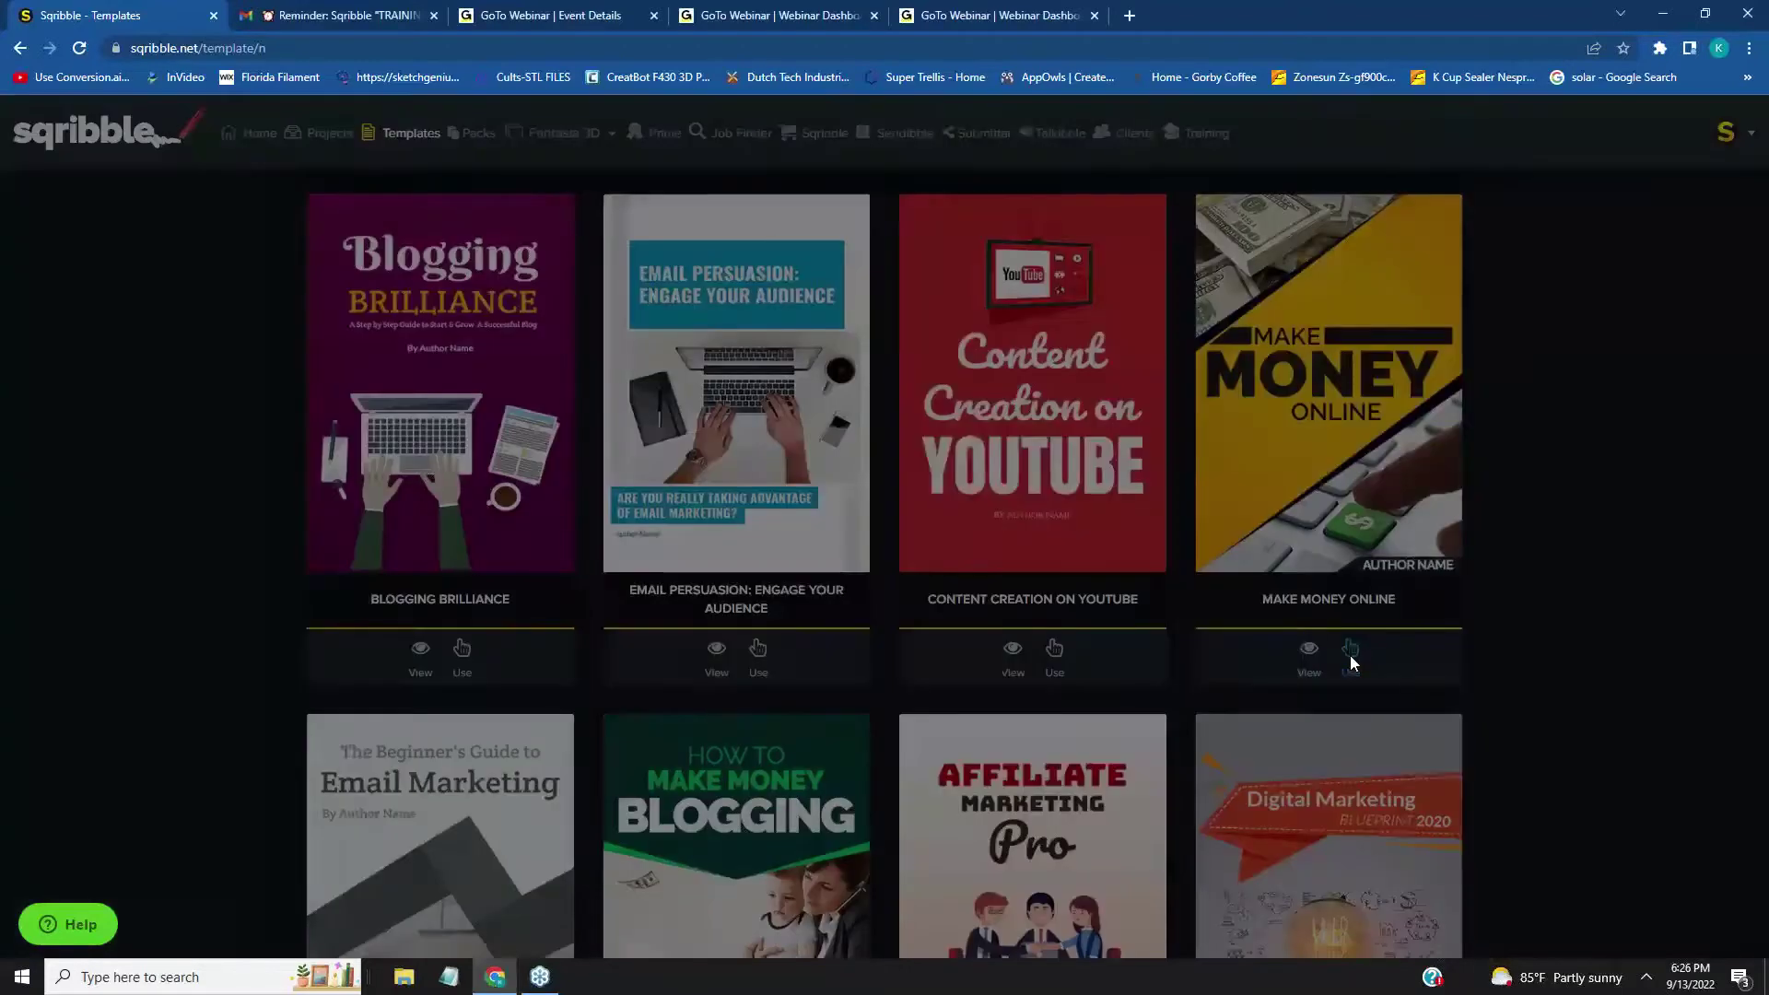
- Name the eBook project "Sqribble Making Cashola" and create it
click(671, 534)
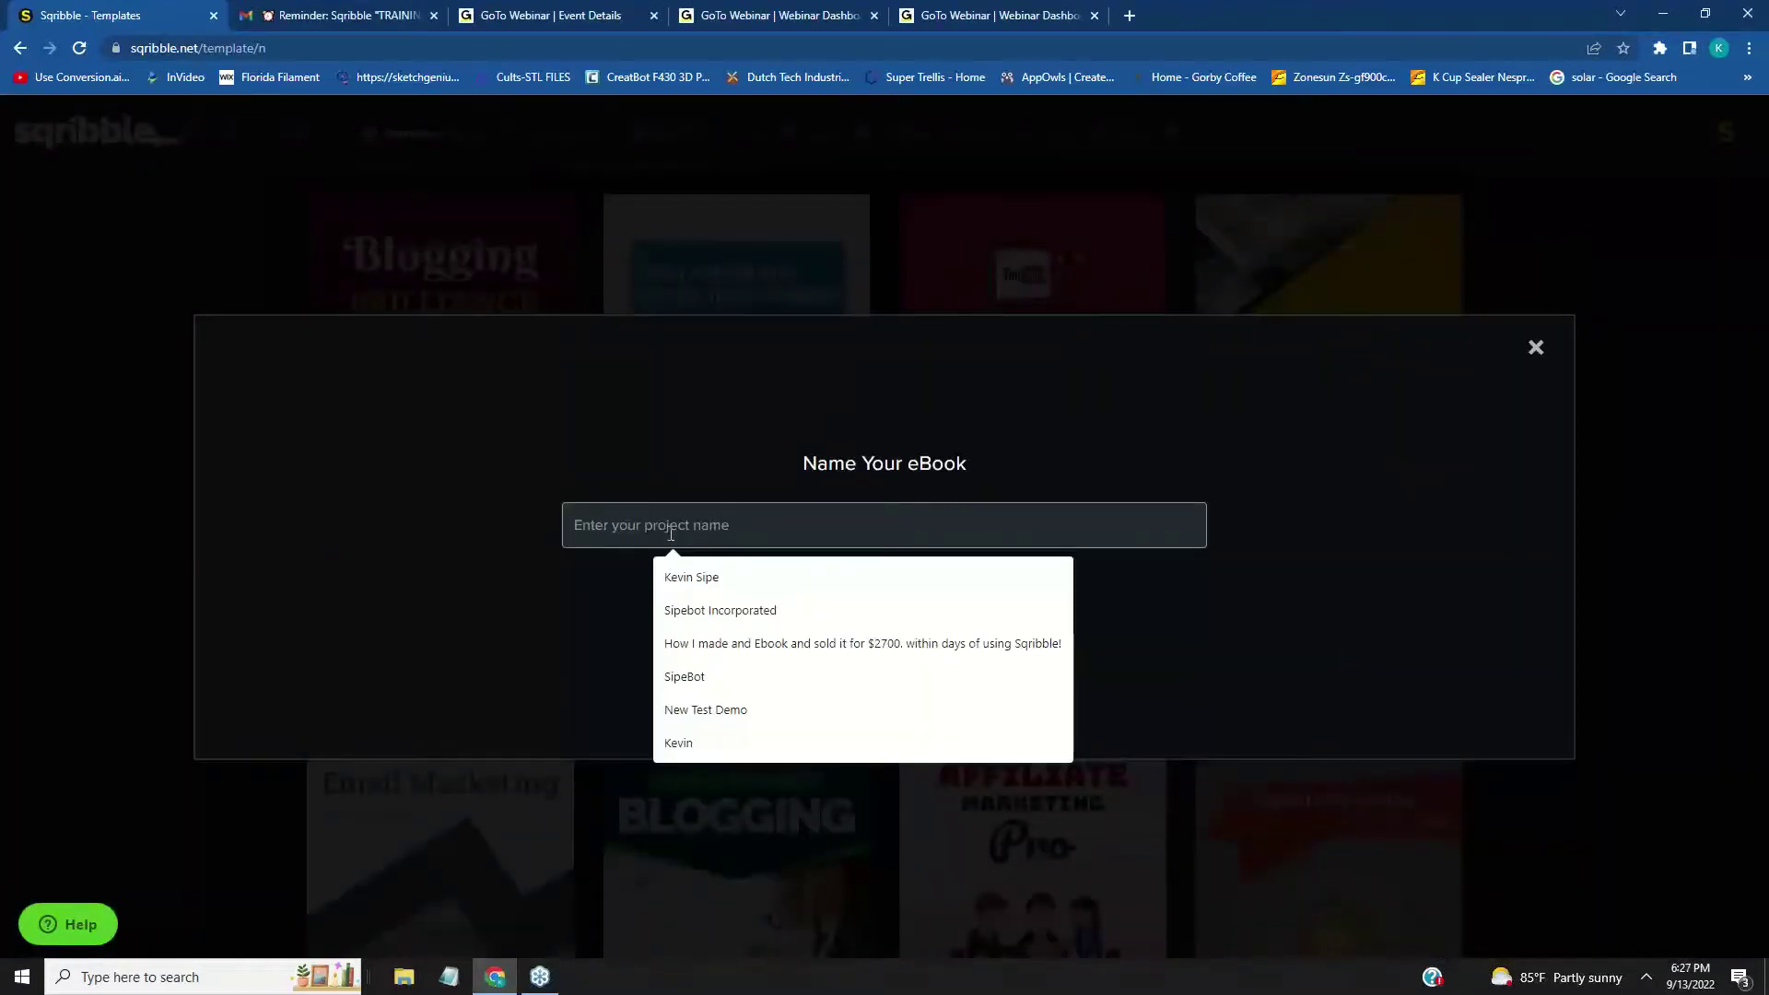
text(S)
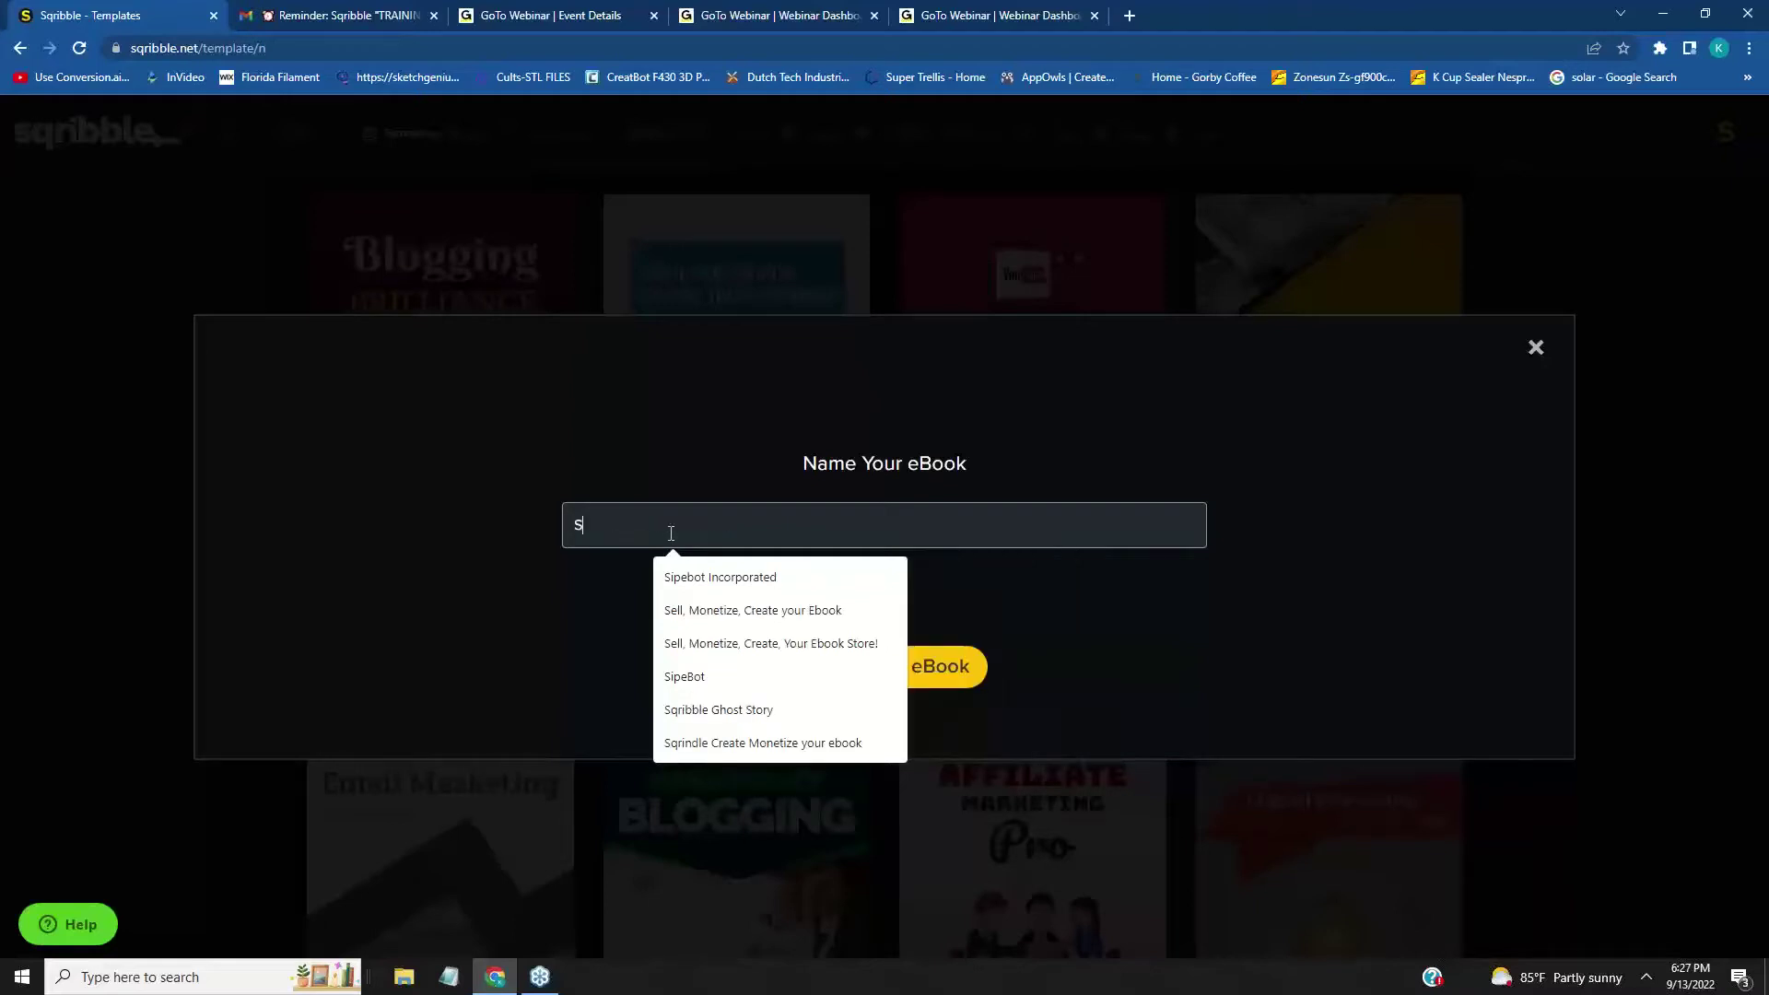
text(qribbl)
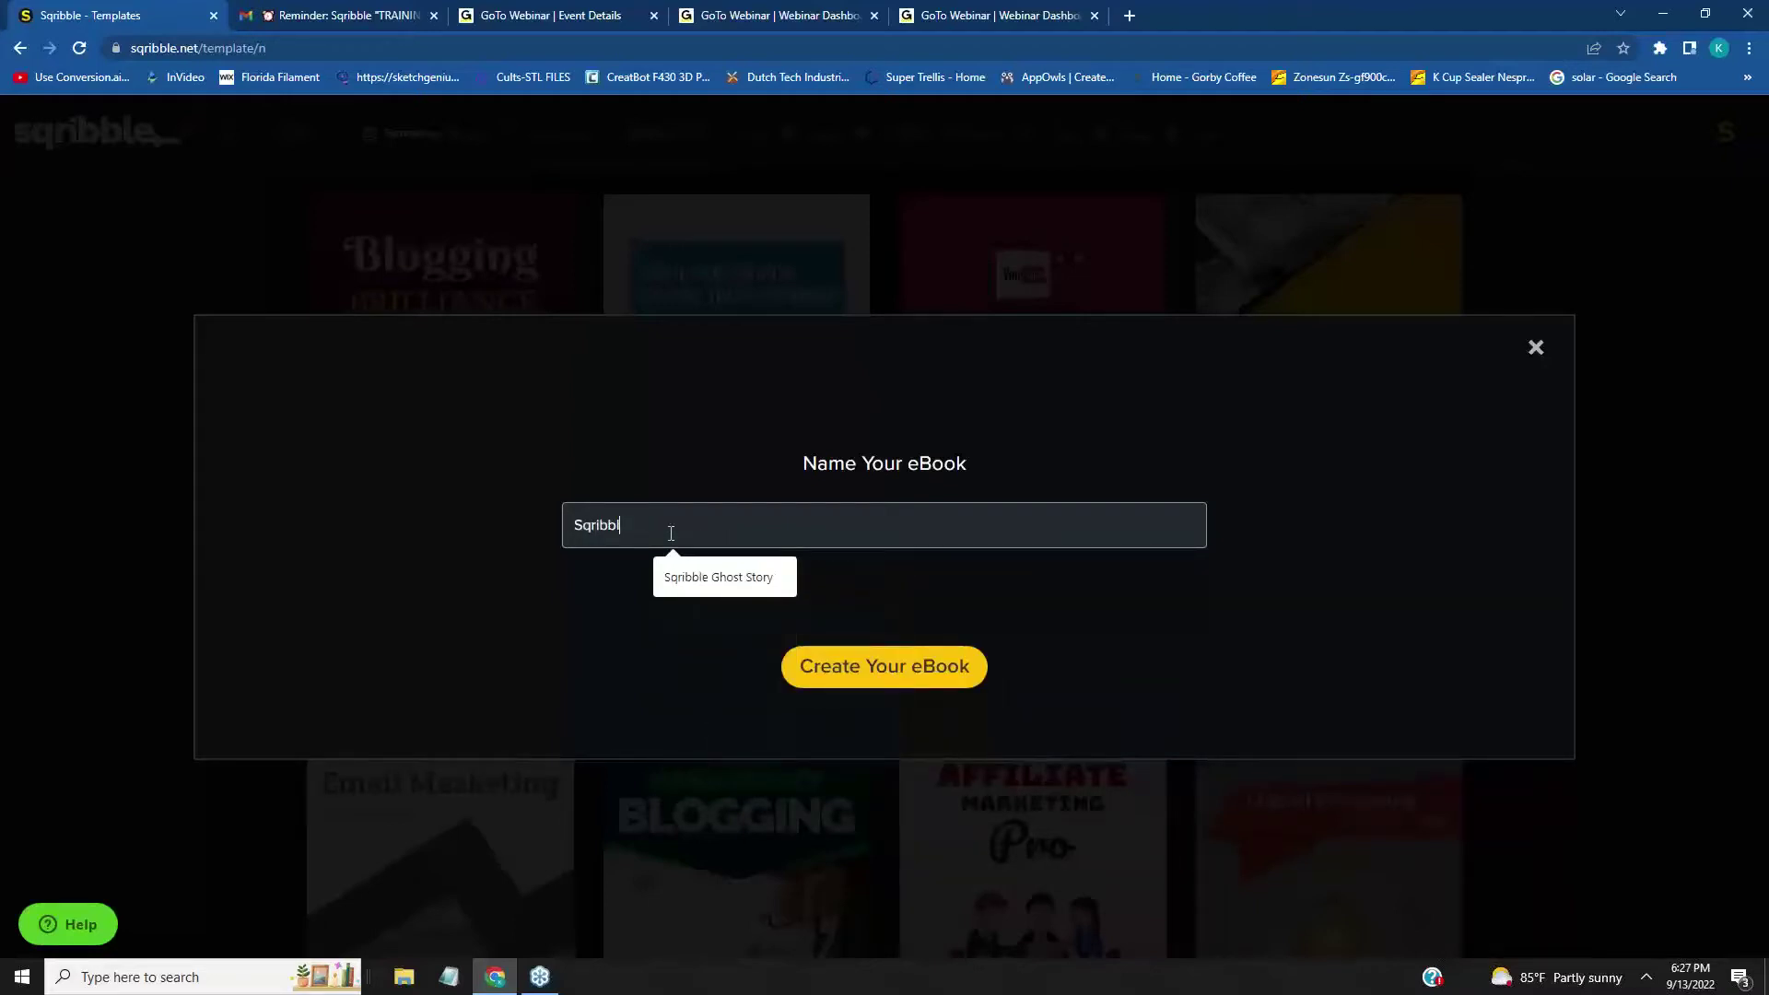
text(e Making Ca)
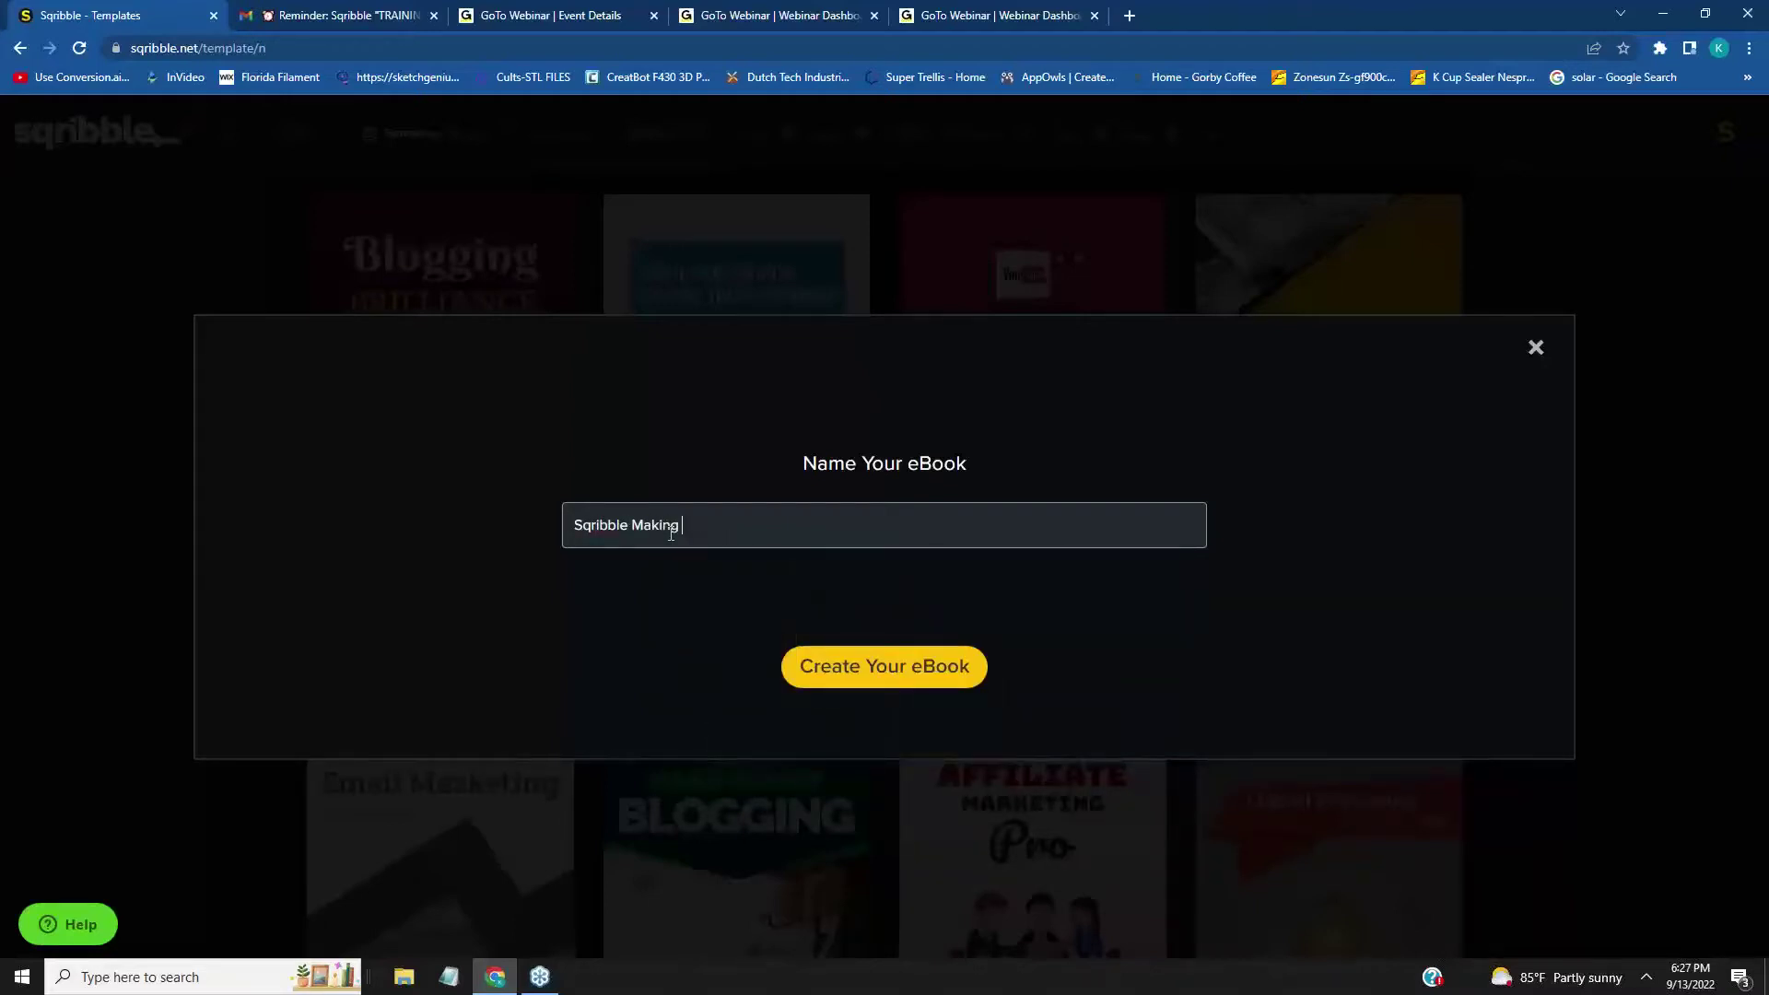
text(shola)
click(882, 667)
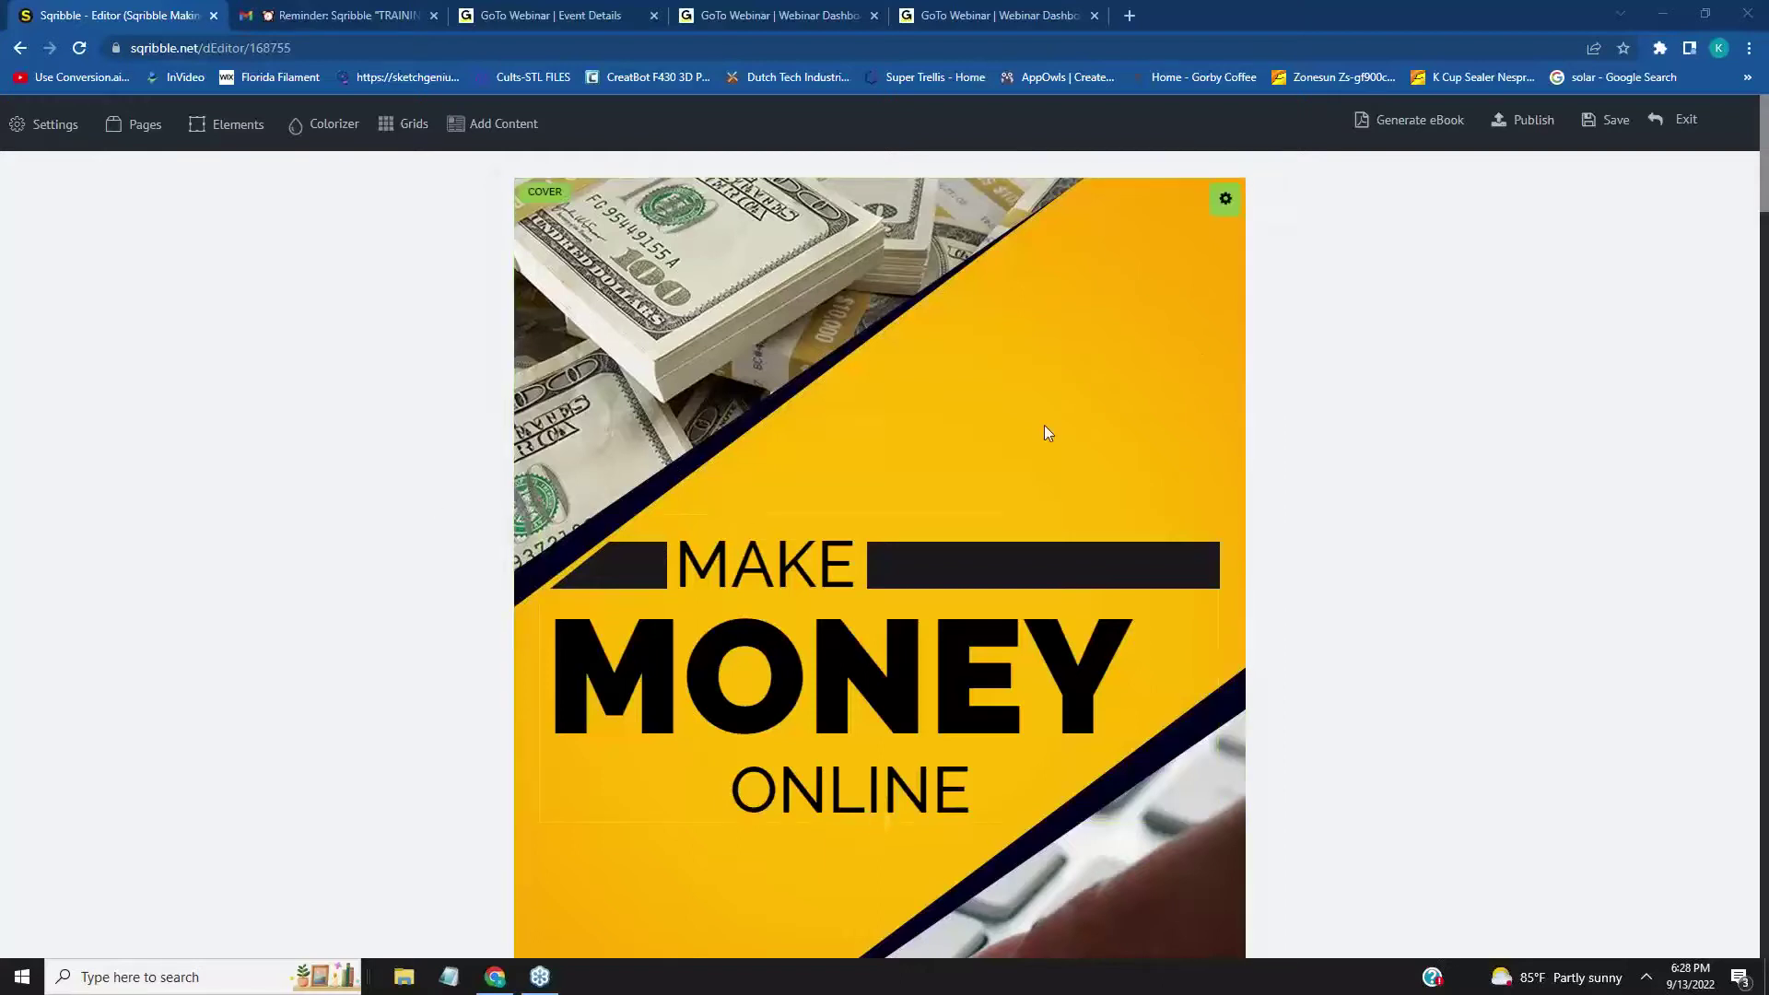
scroll(1090, 405, down, 2)
scroll(1131, 407, down, 10)
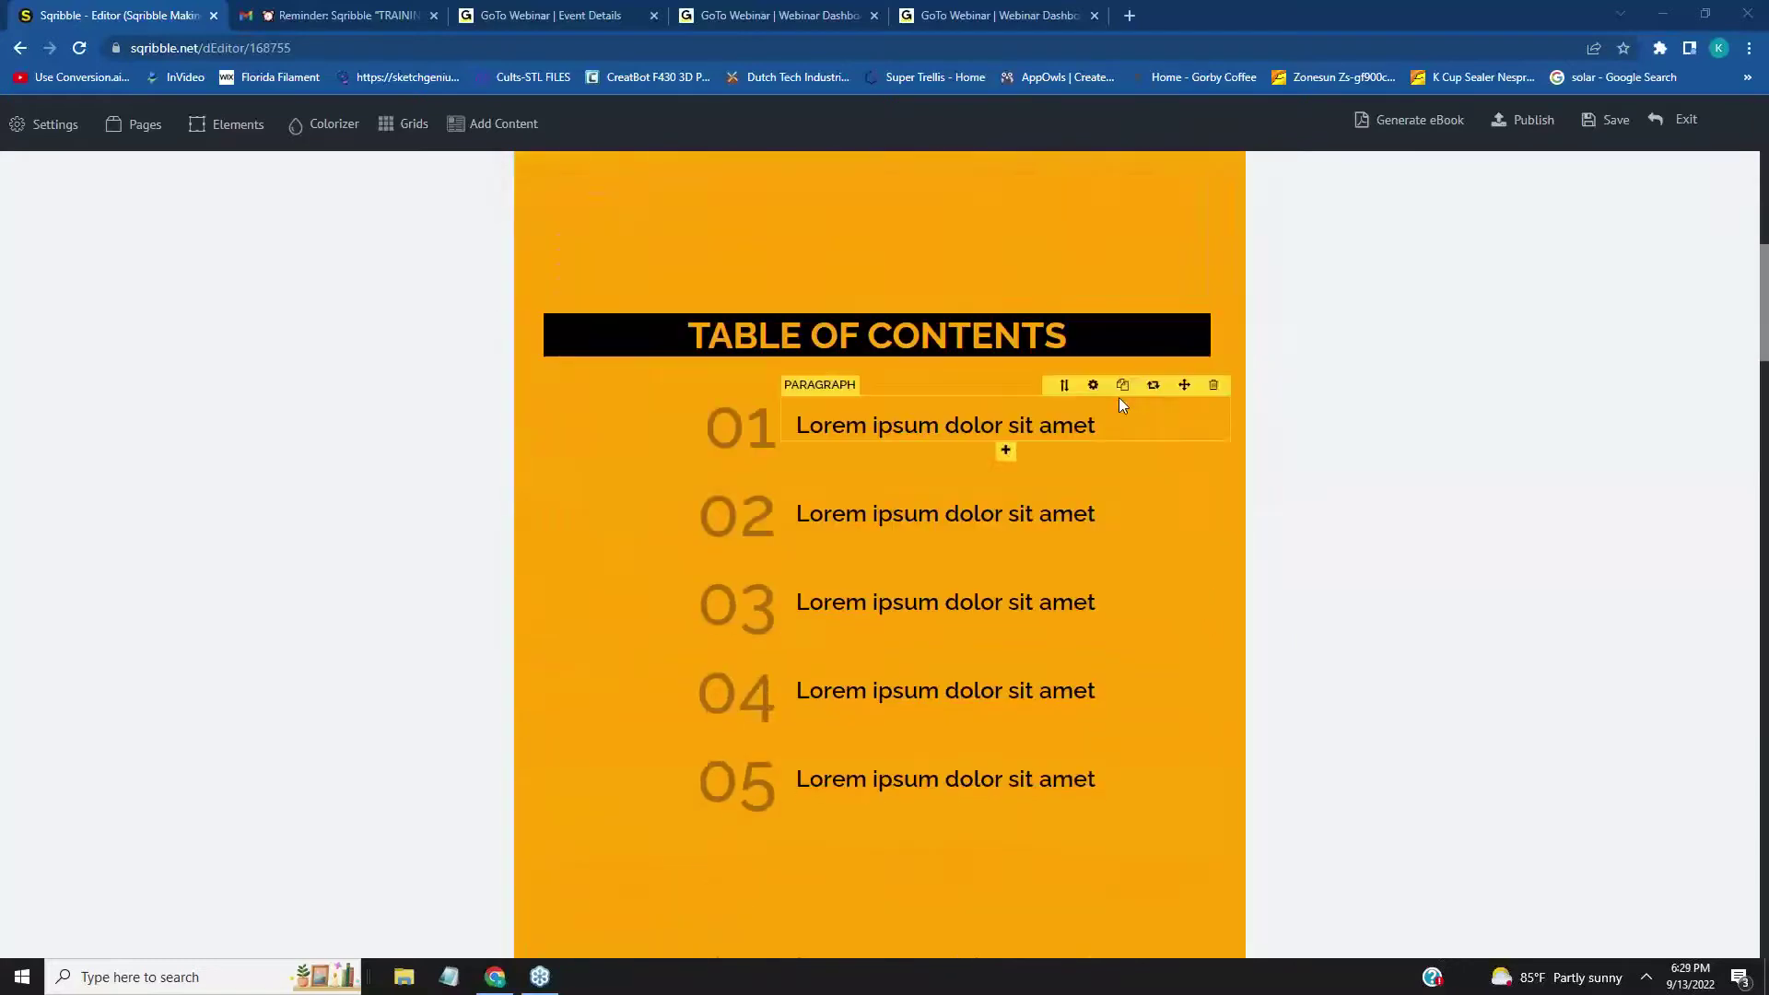
scroll(1120, 396, up, 5)
scroll(1123, 403, up, 6)
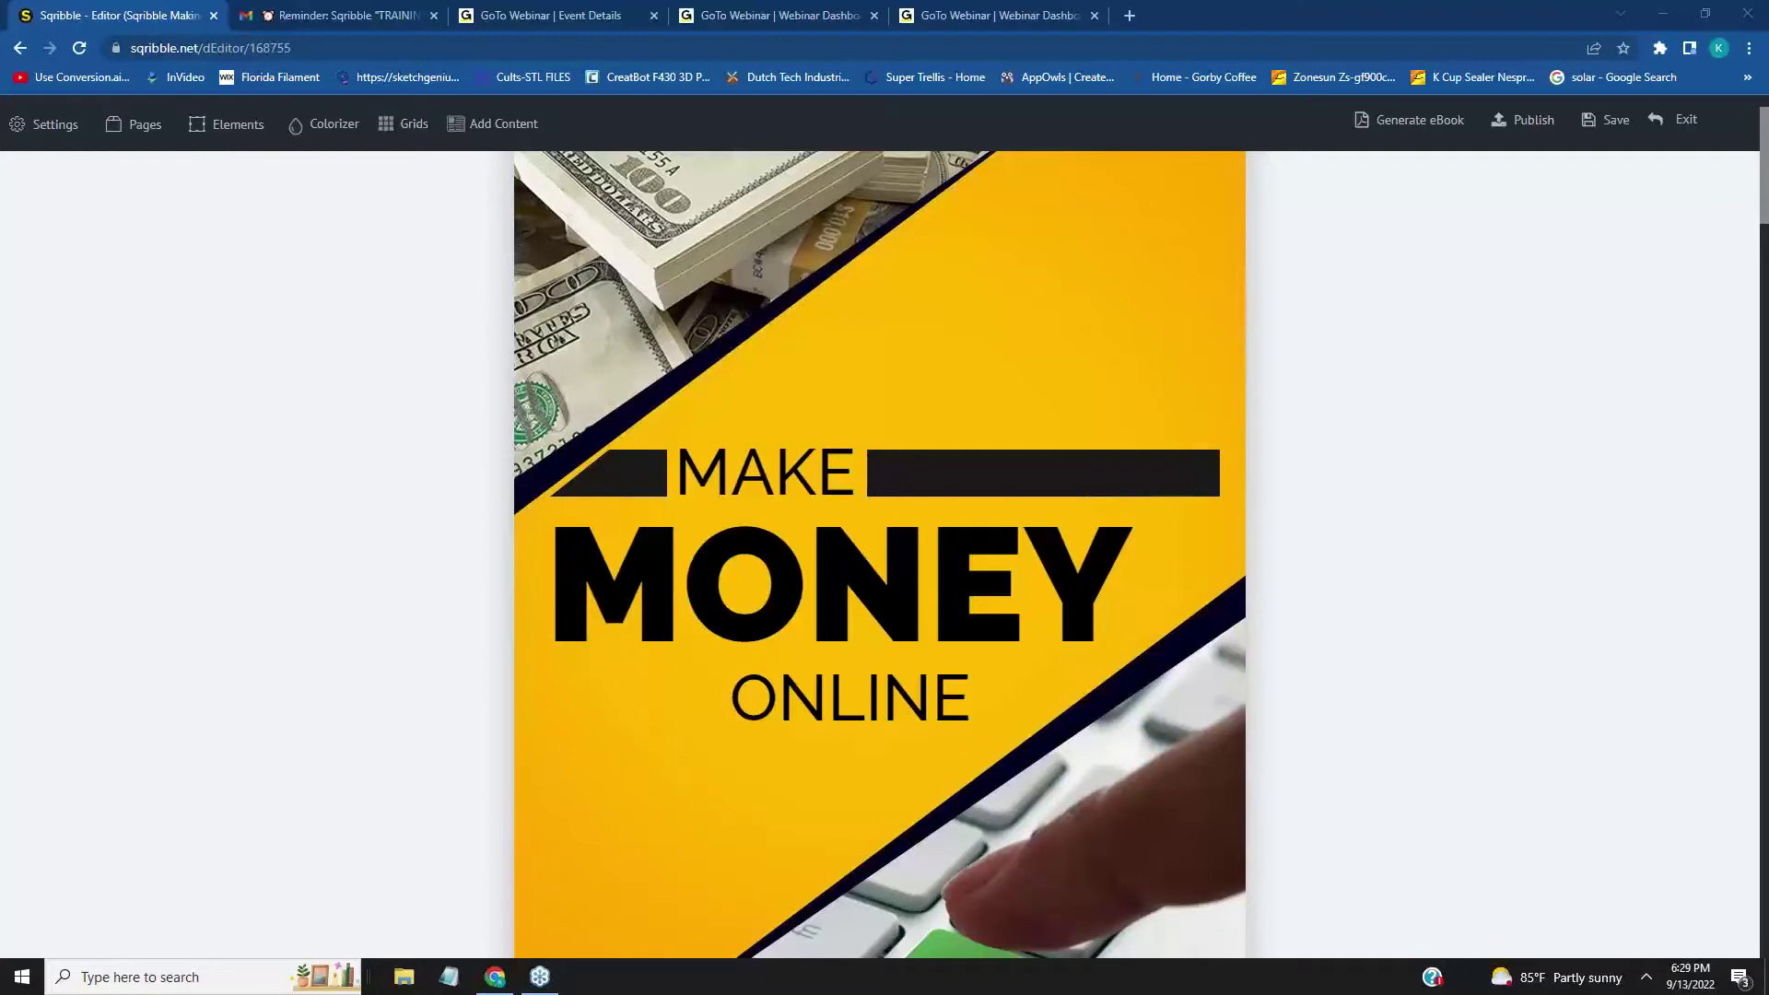
- Make the word MAKE in the cover headline bold and colour it red
click(868, 476)
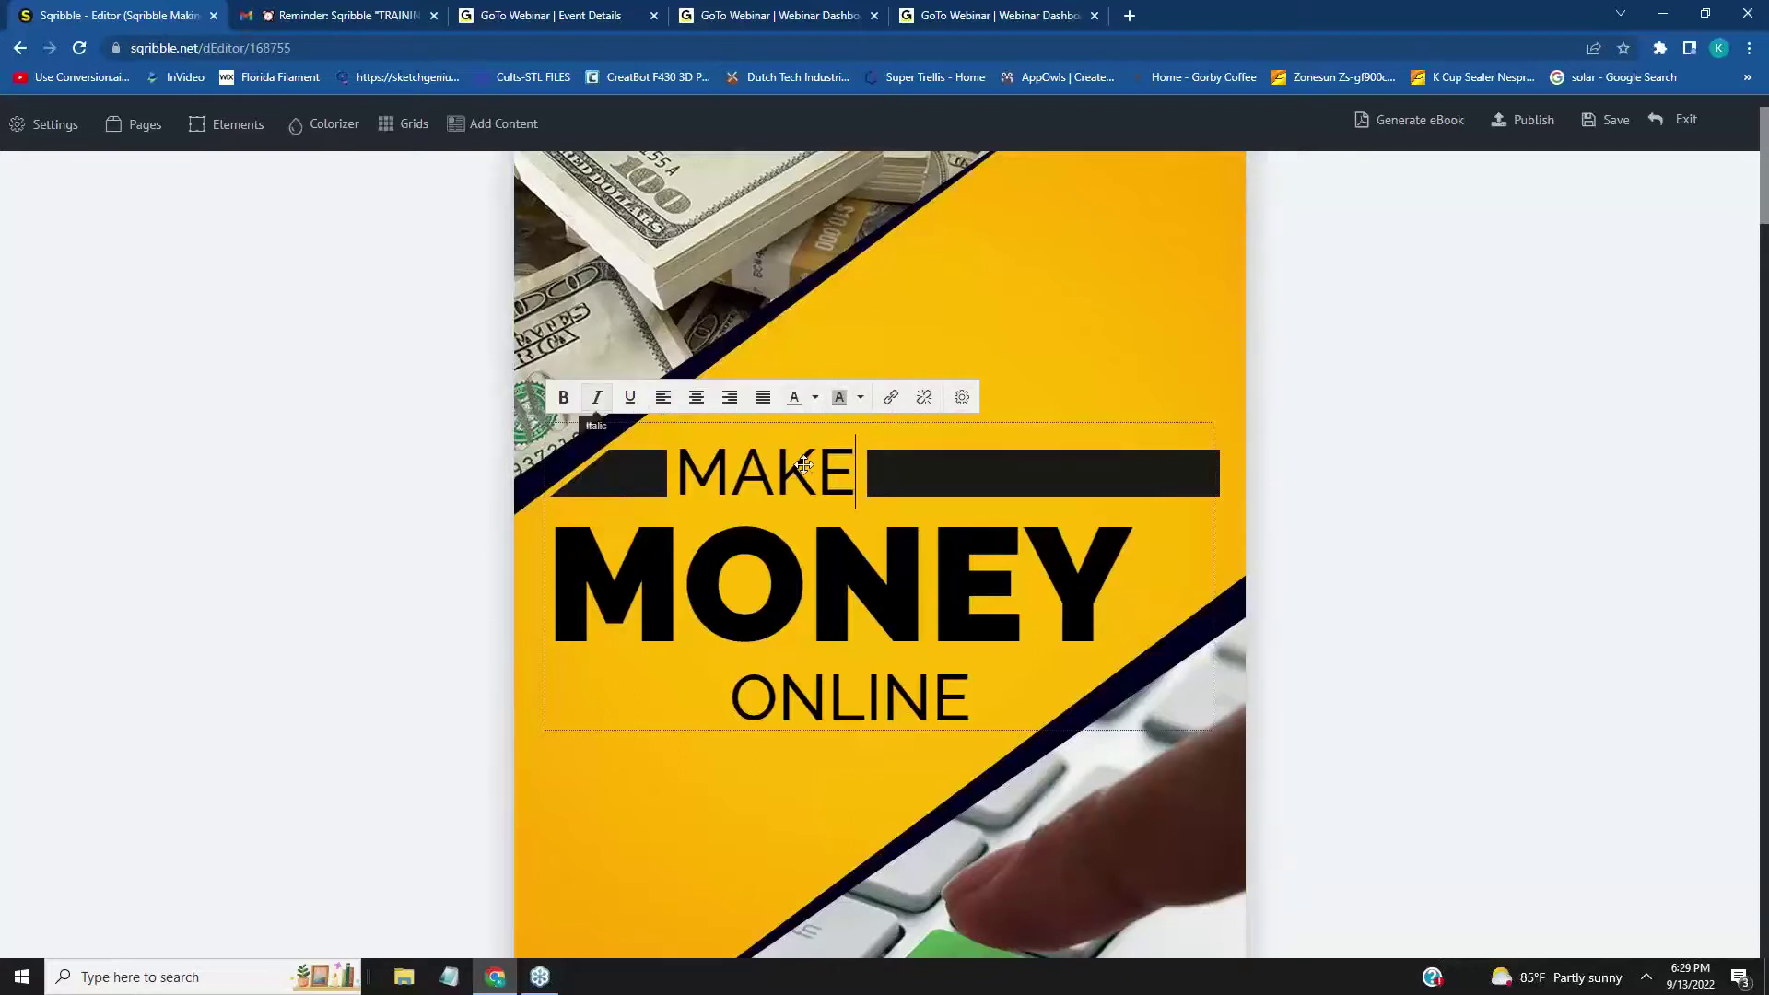
click(856, 475)
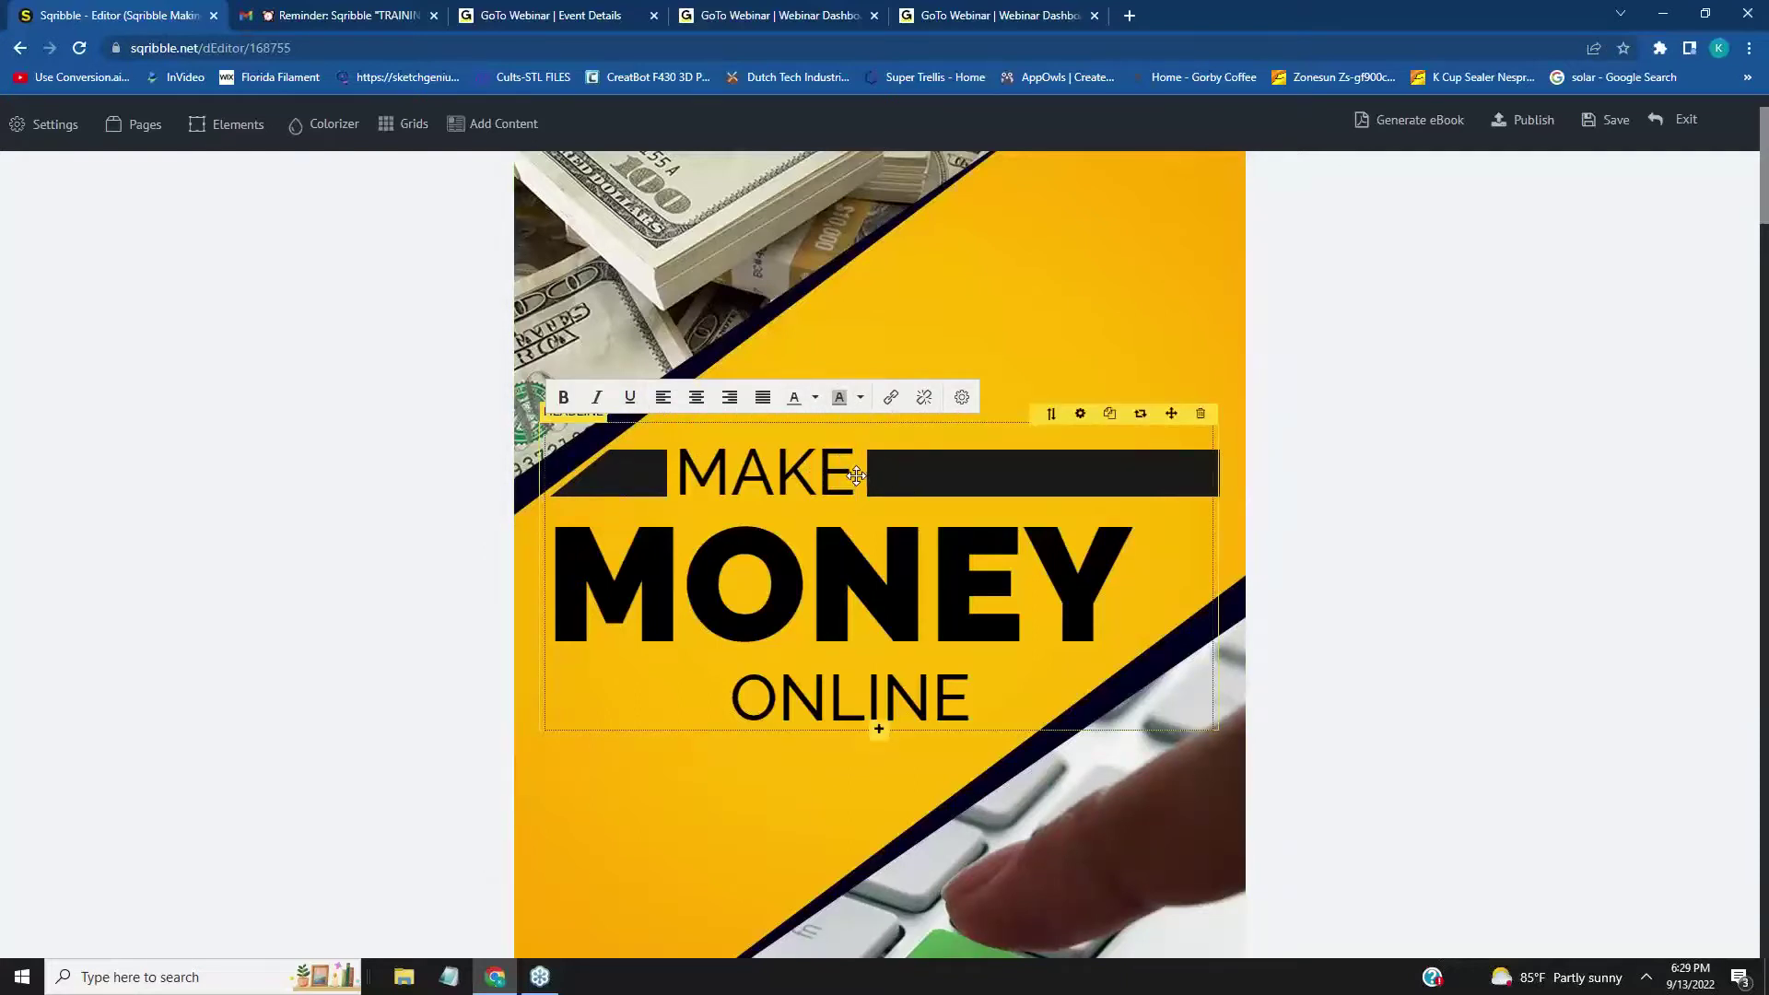
drag(856, 474, 686, 470)
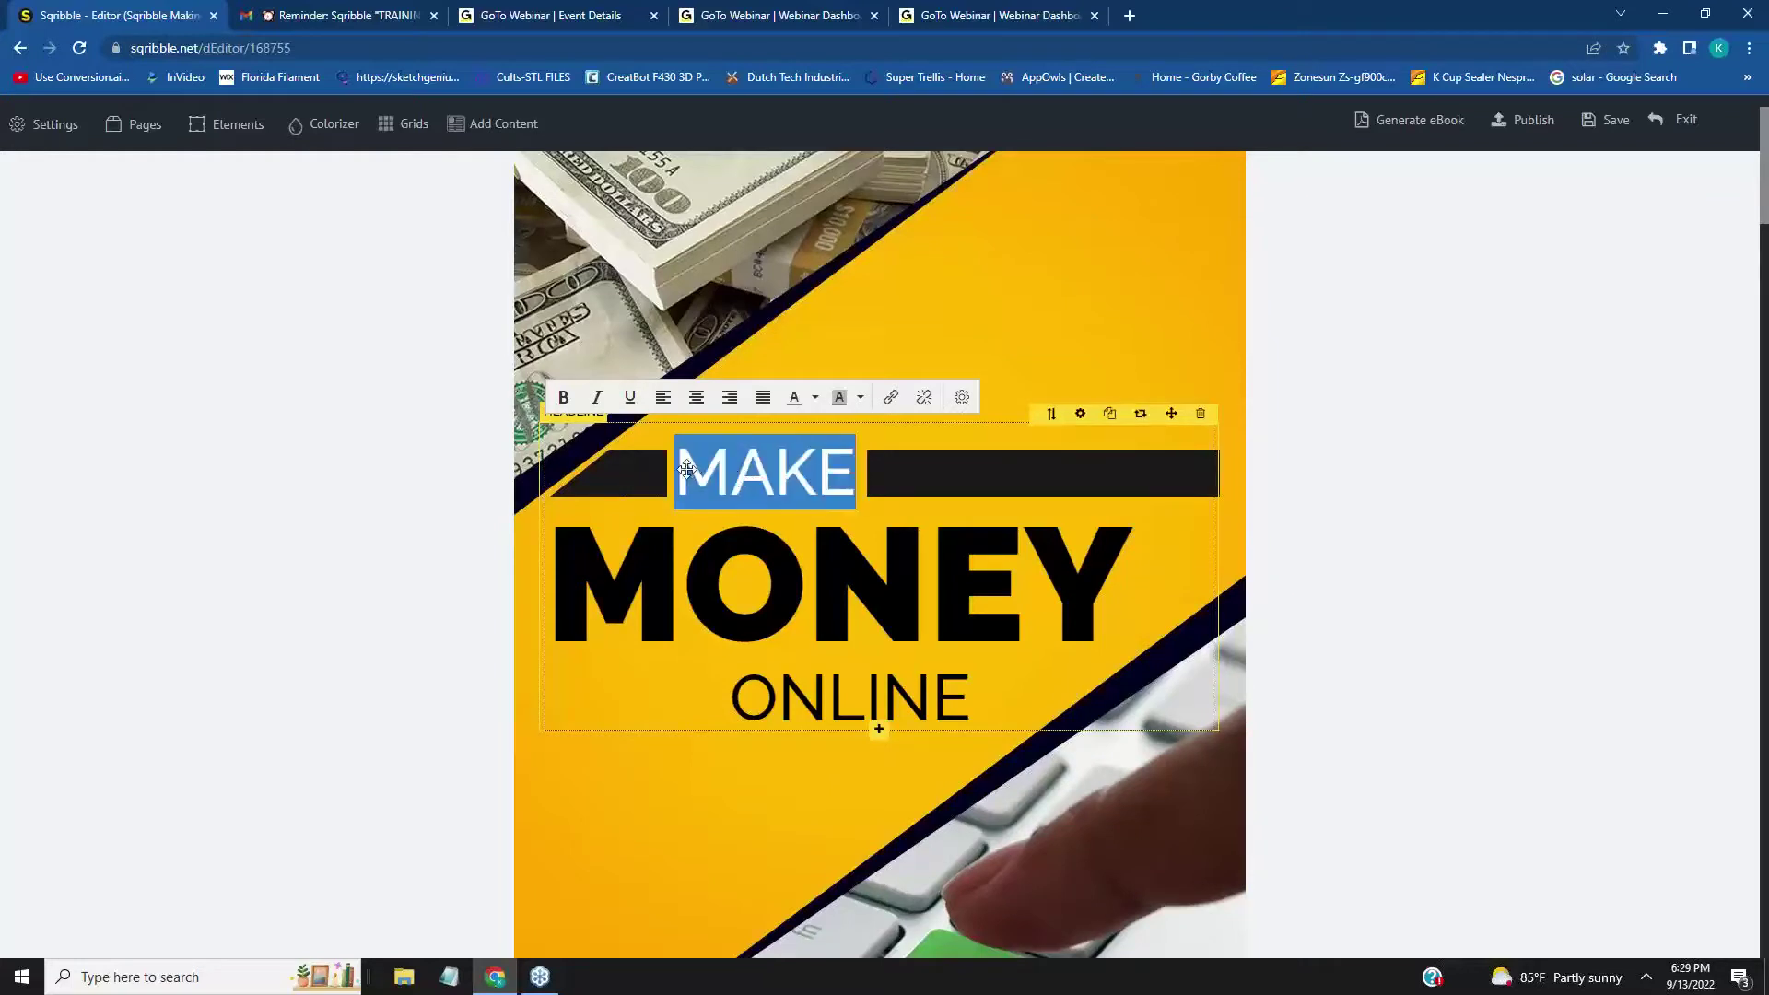
click(853, 523)
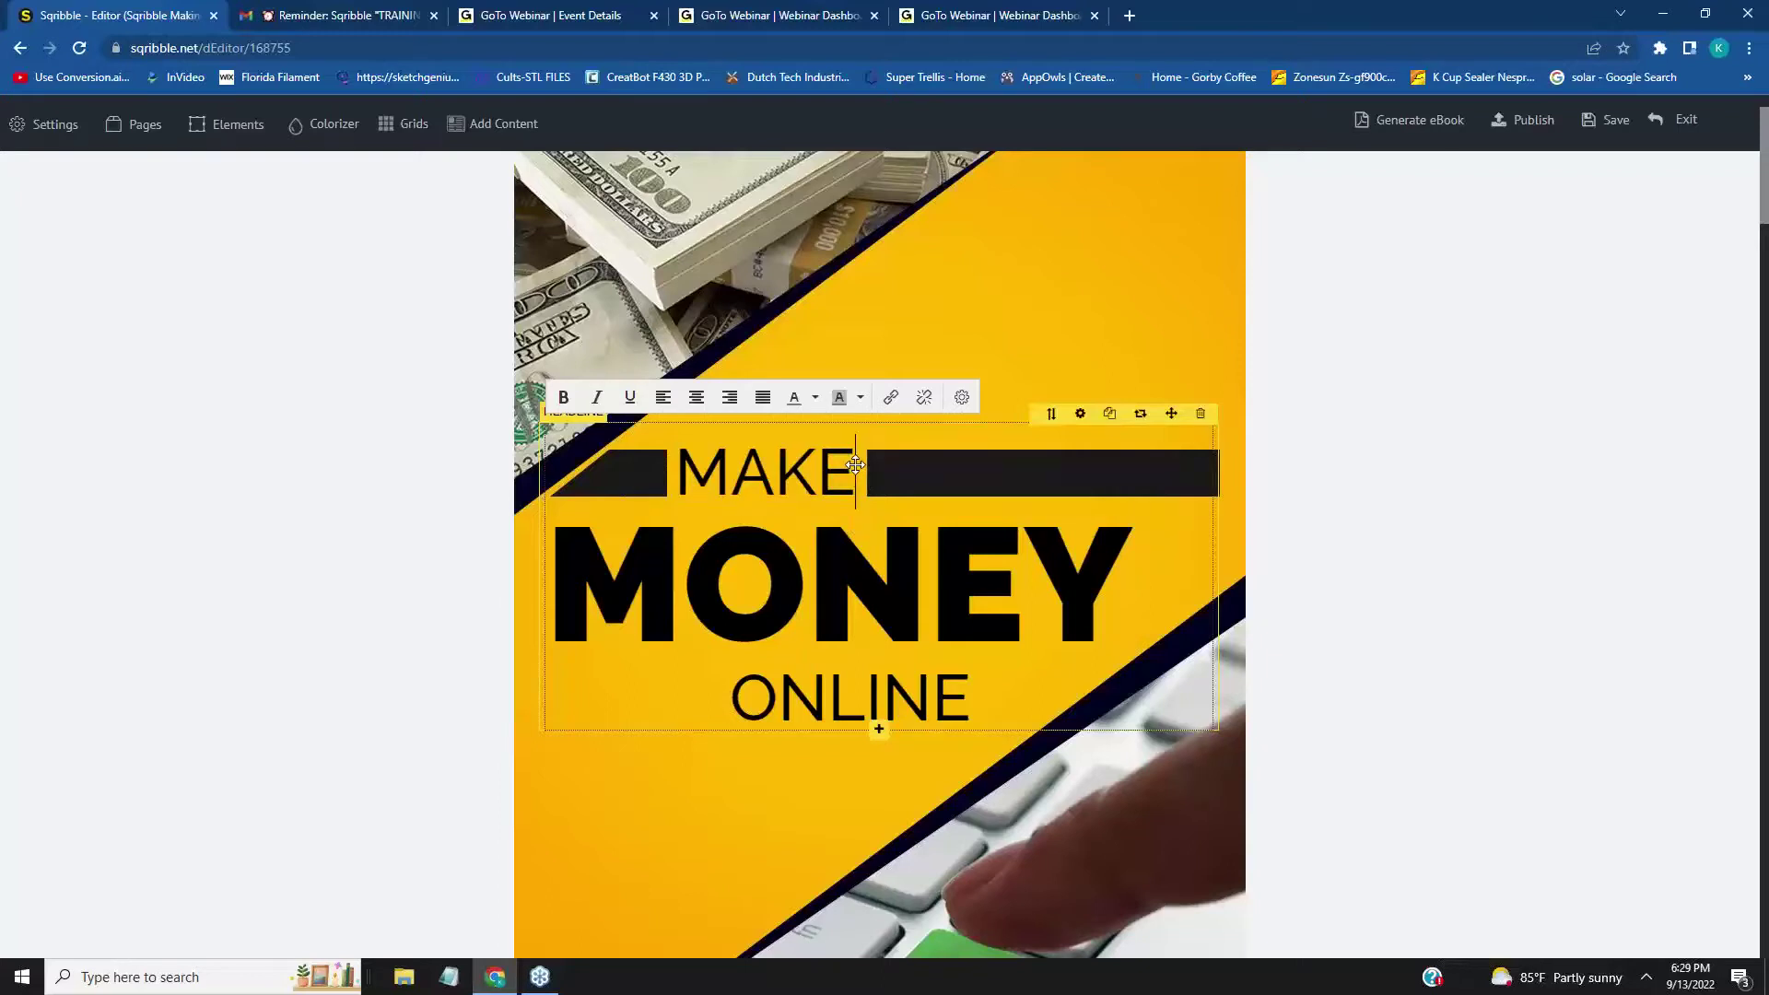
drag(856, 473, 680, 472)
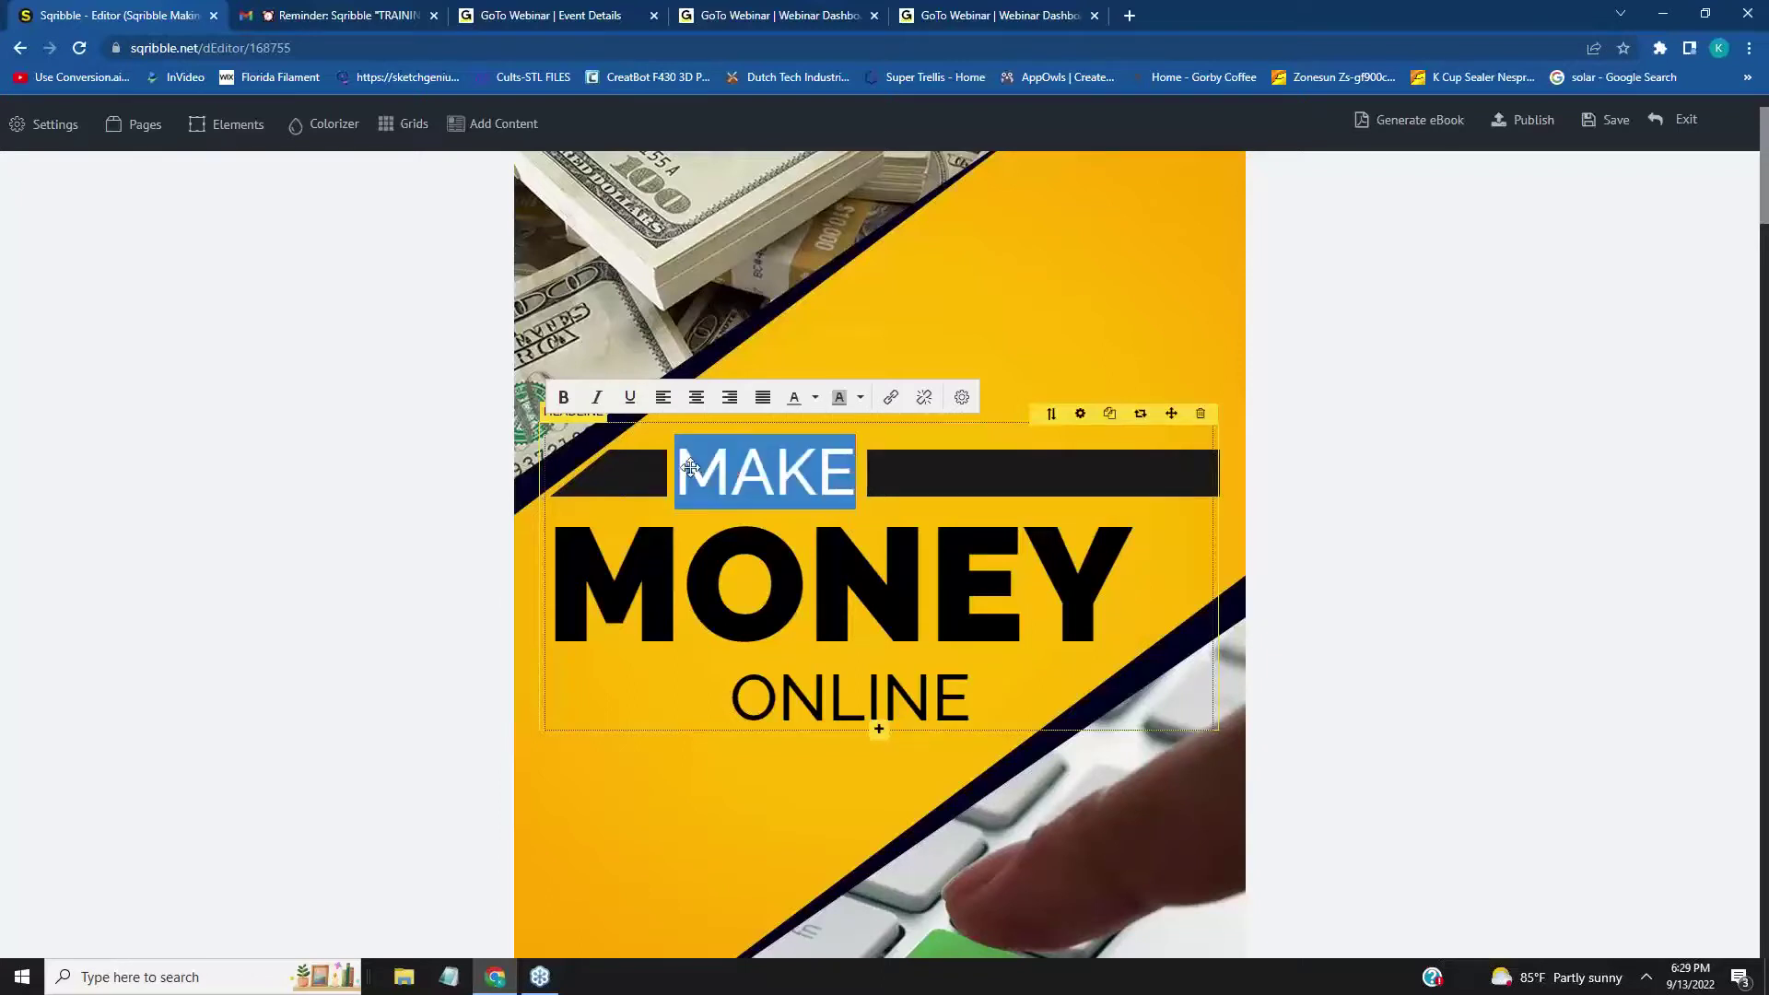
click(565, 399)
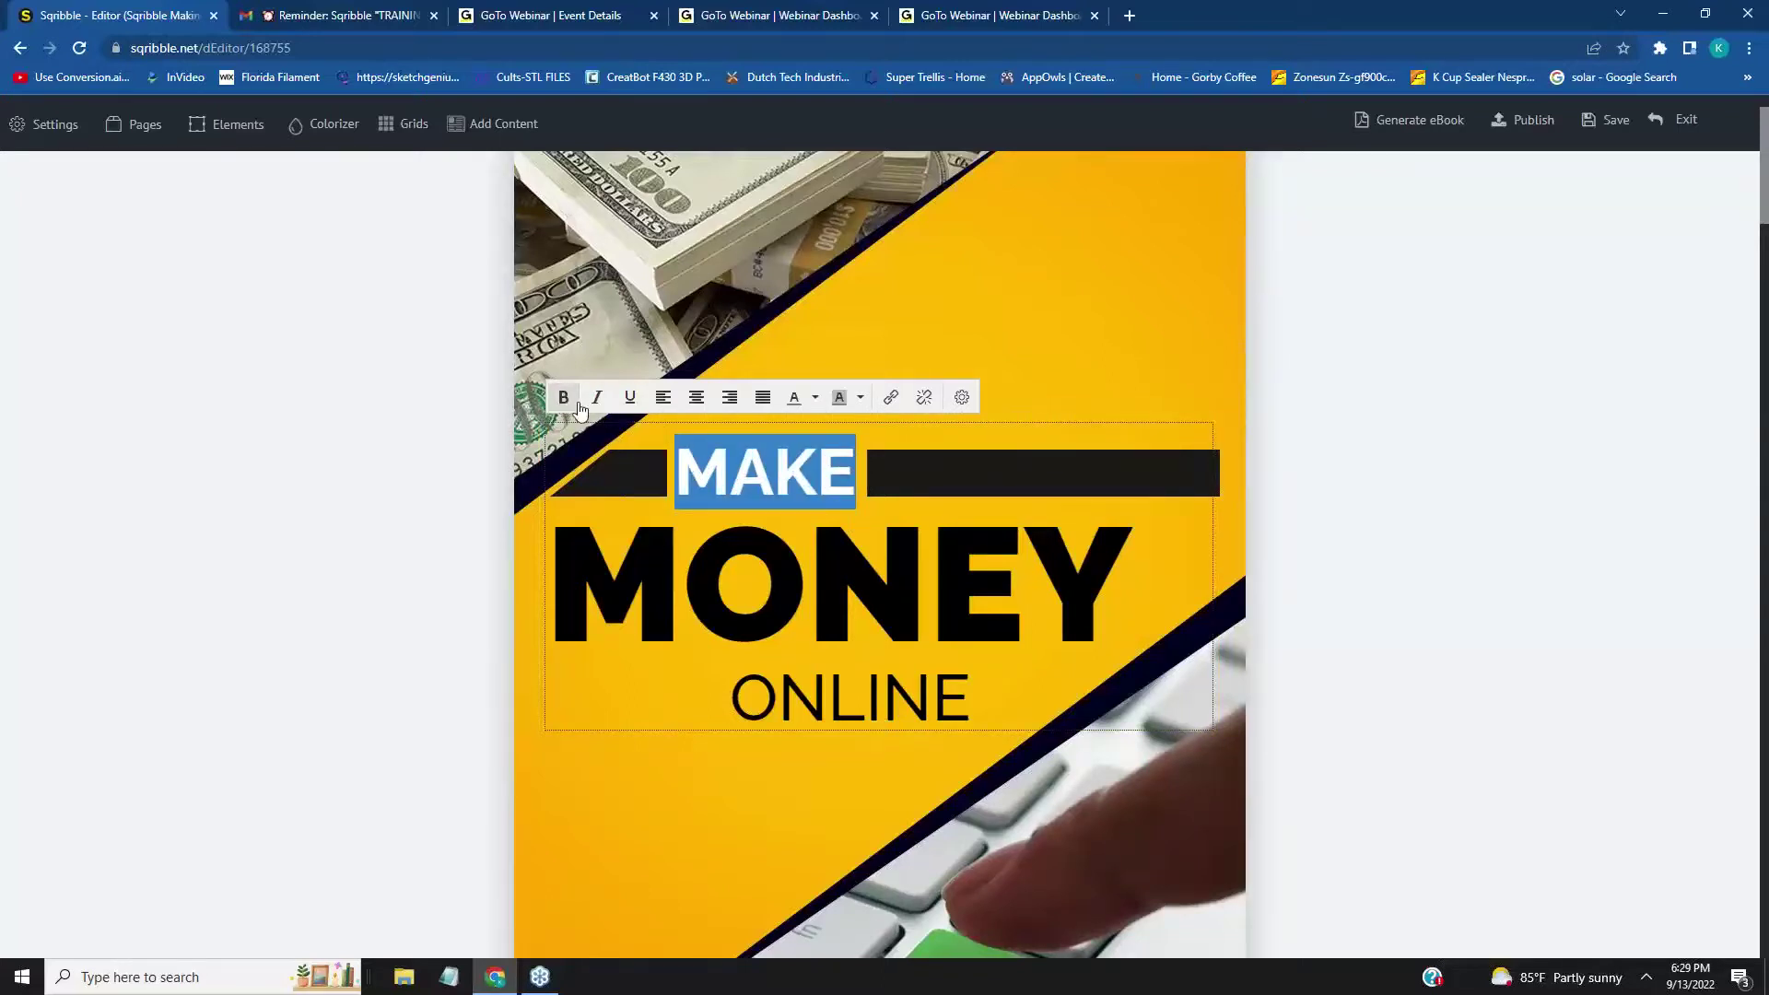
click(600, 399)
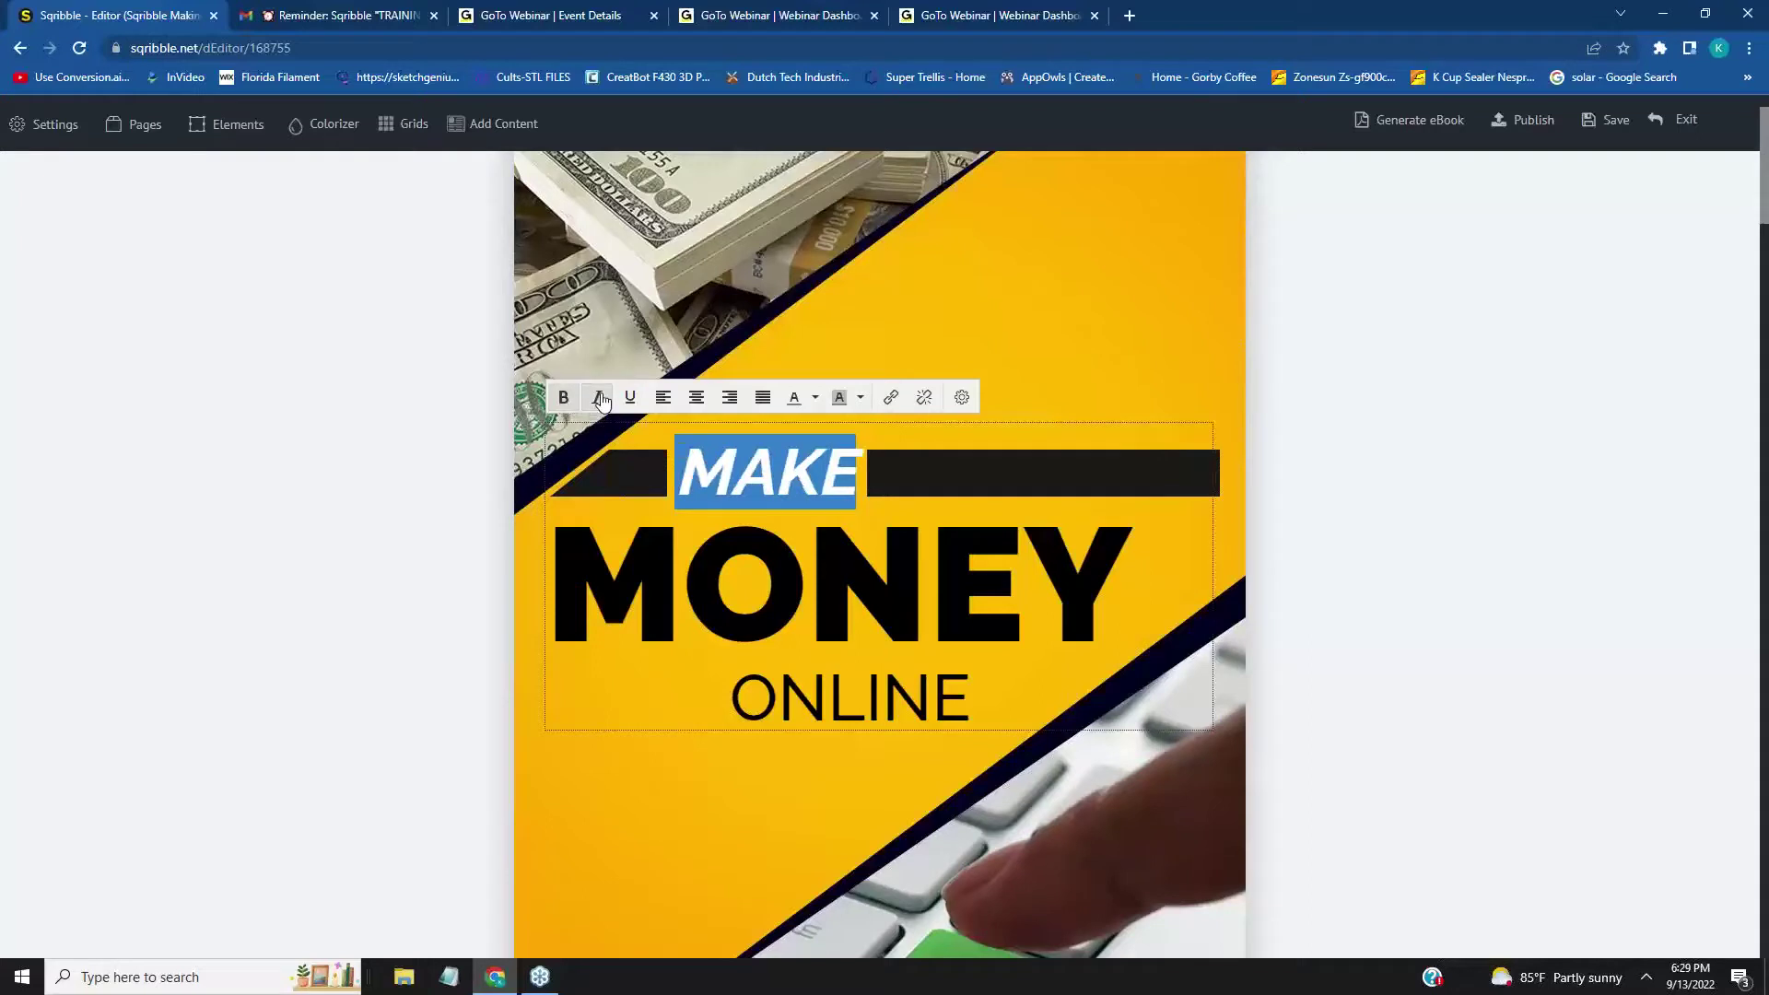
click(600, 399)
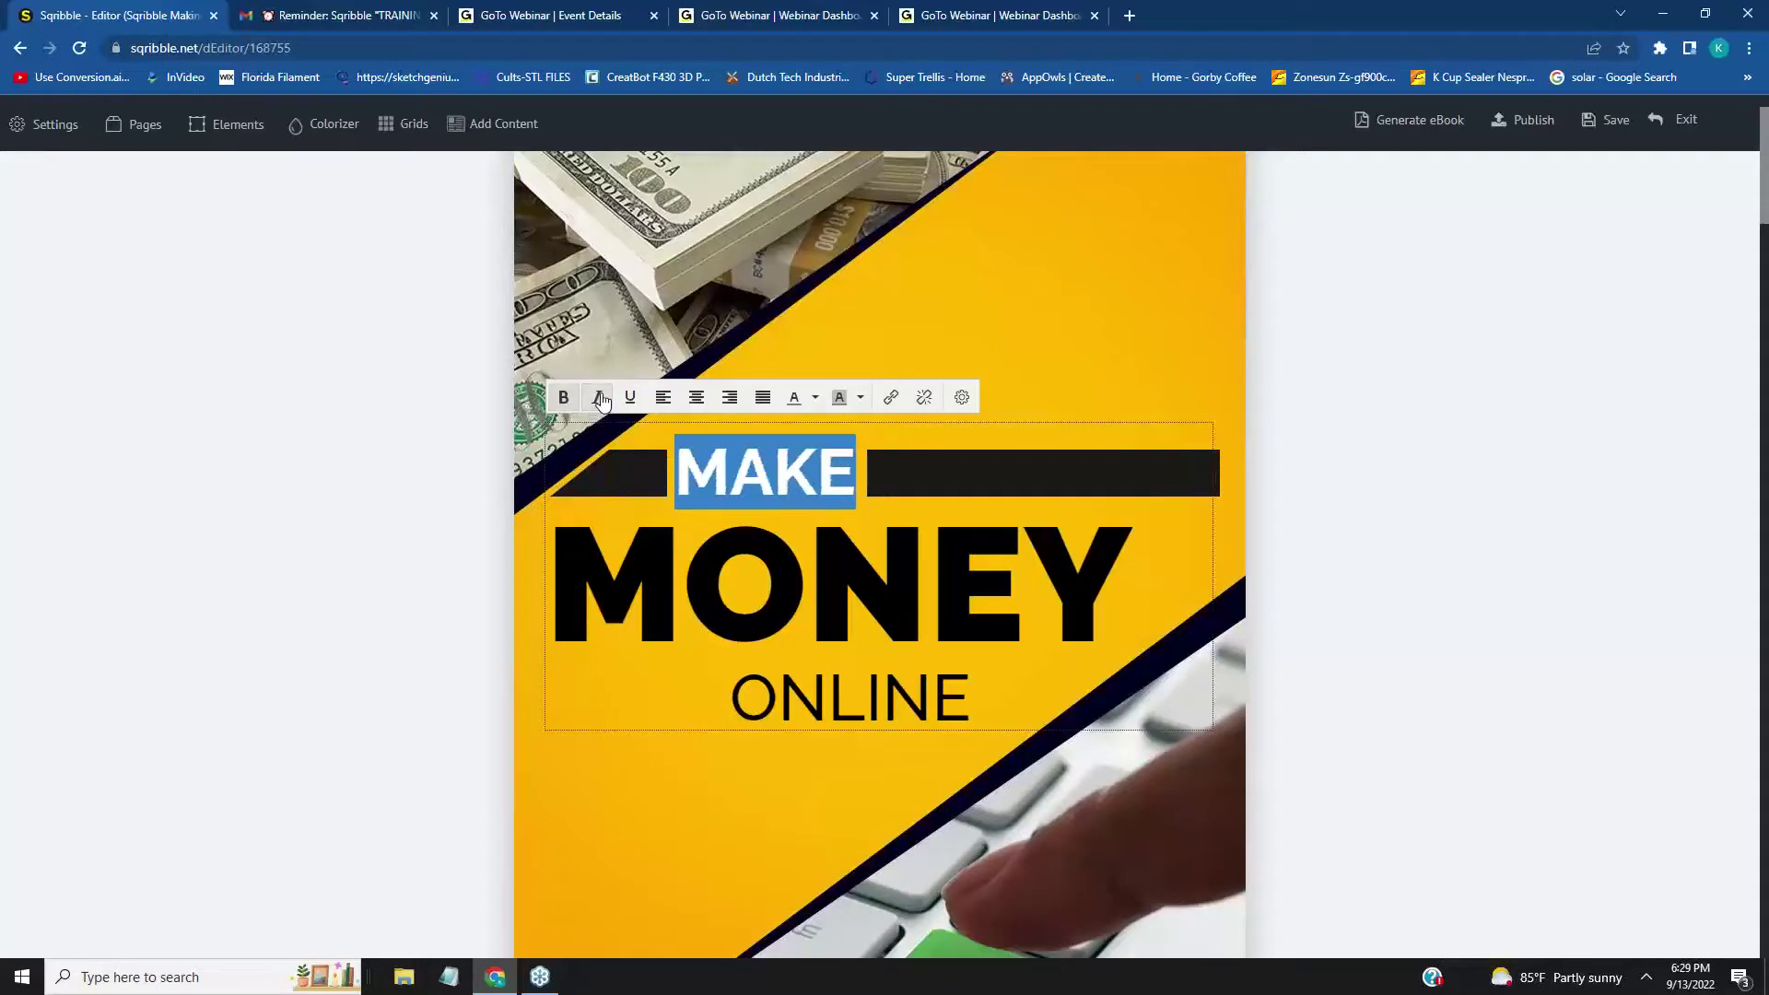
click(814, 399)
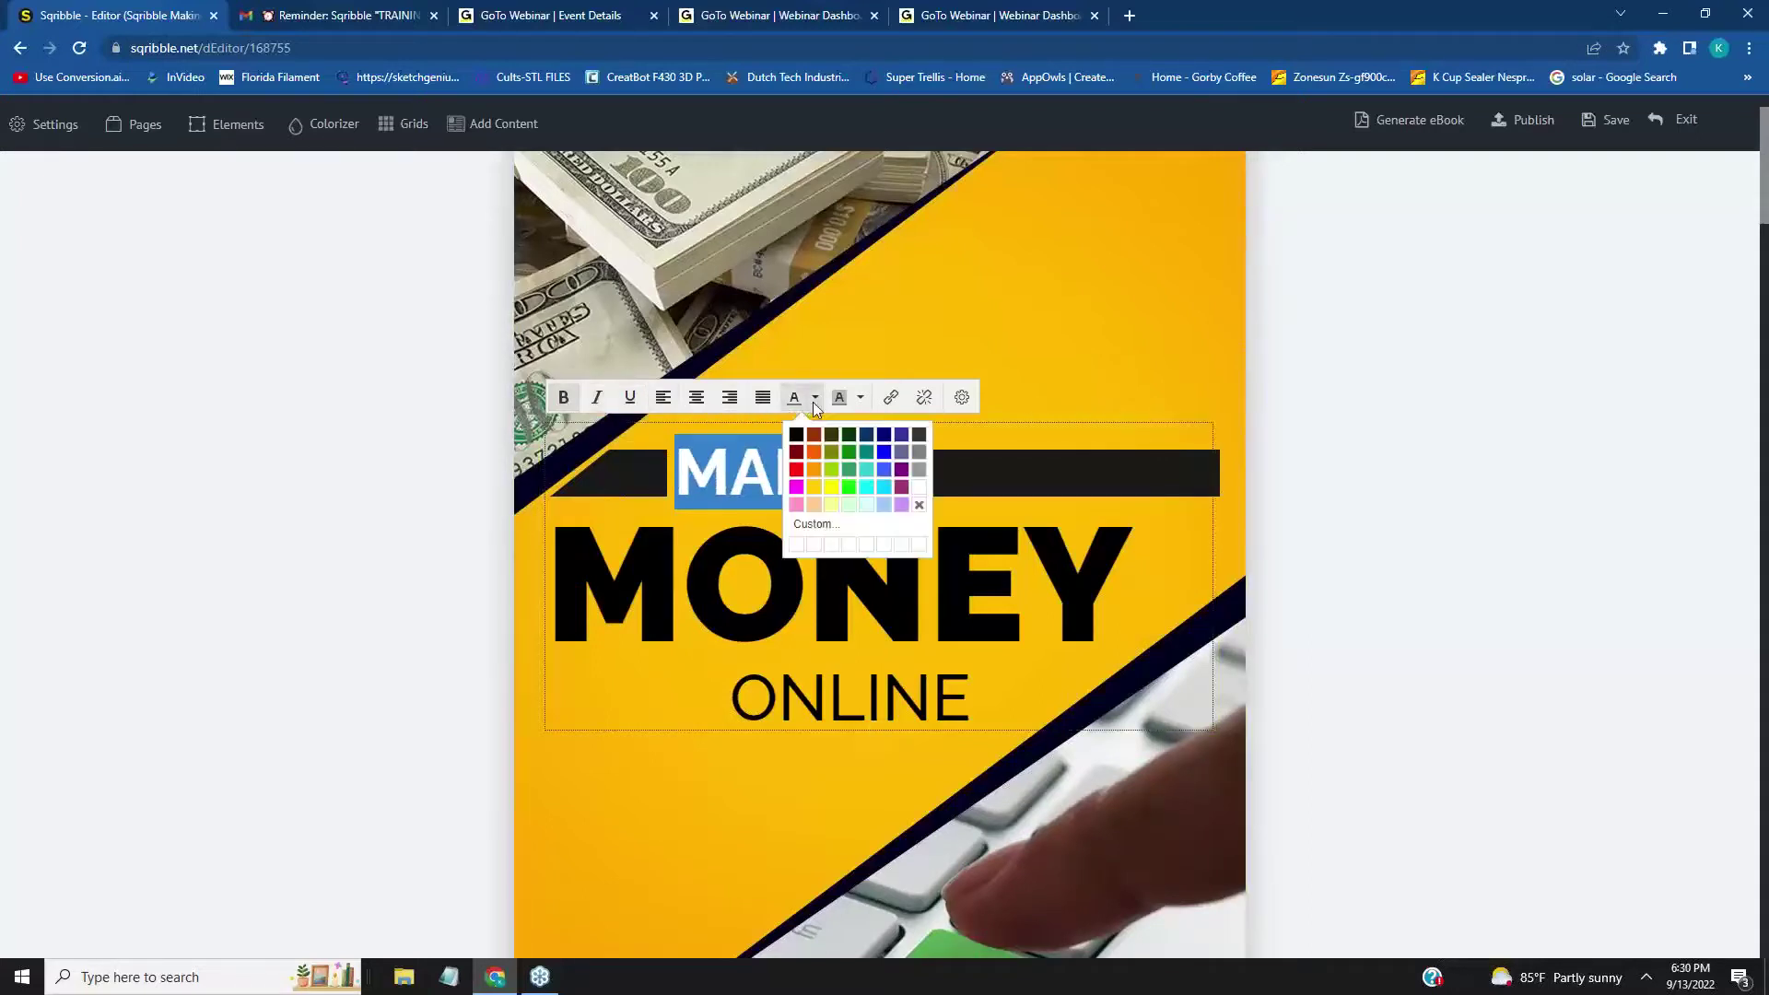
click(797, 476)
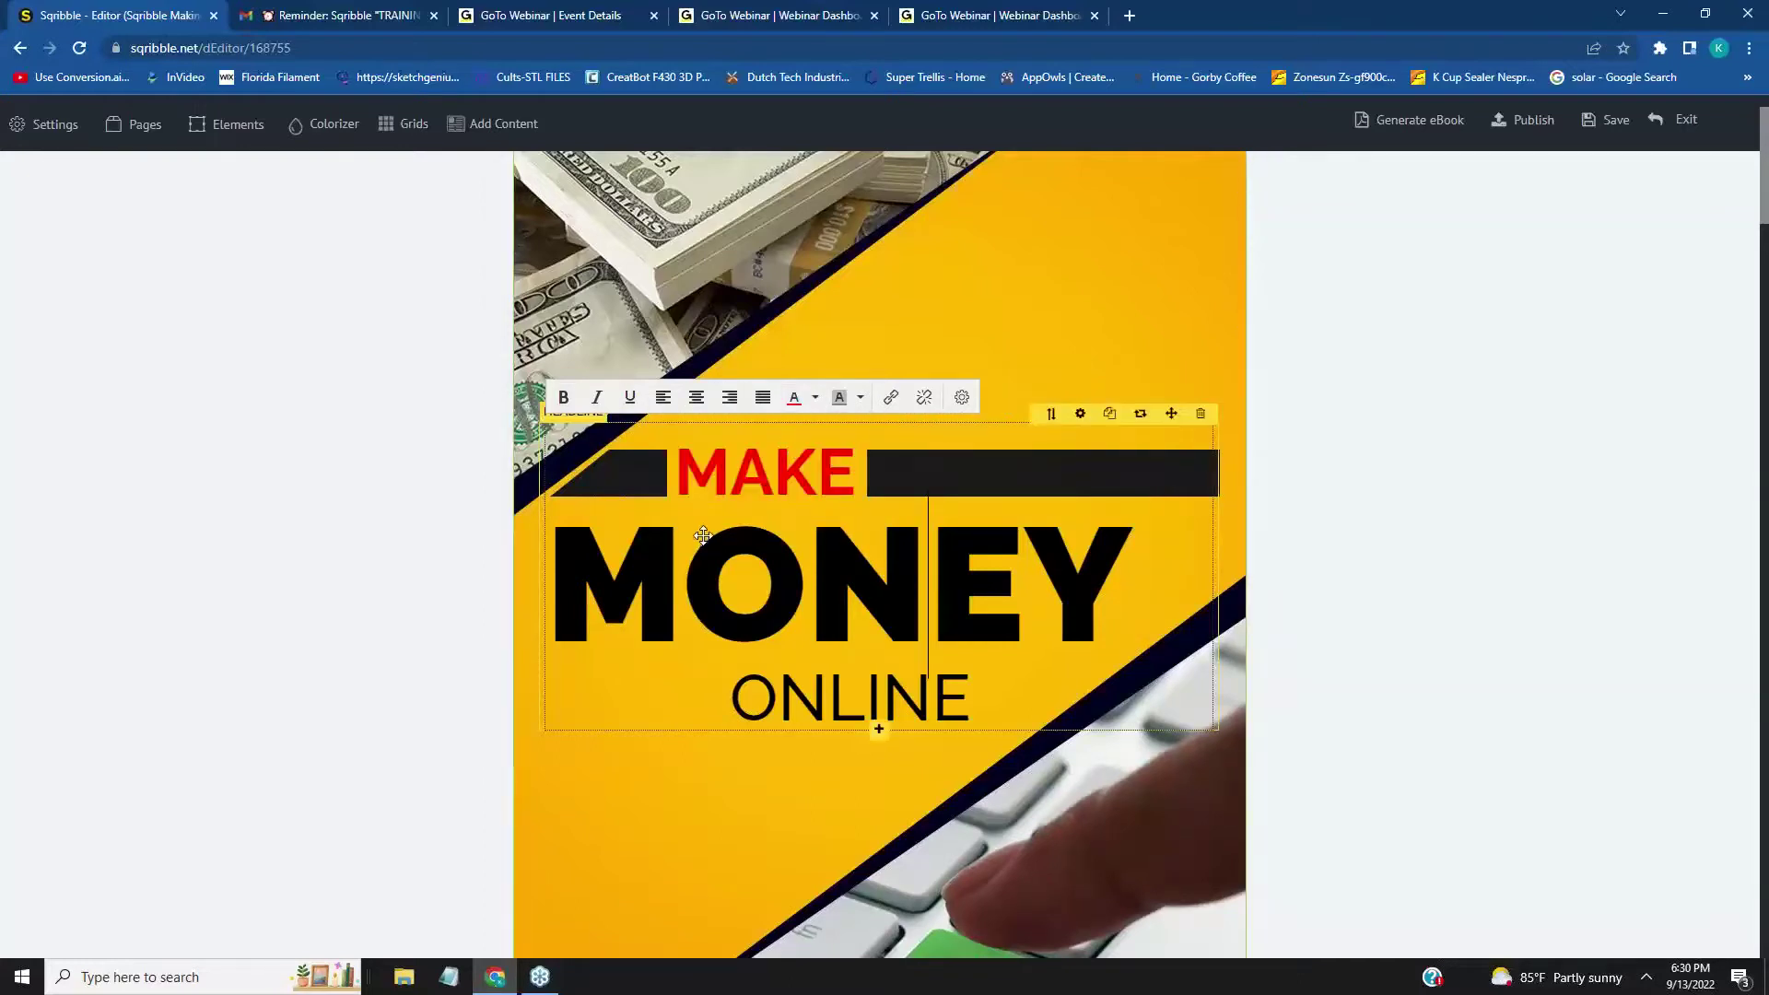
- Replace the word MONEY in the cover headline with CASHOLA
scroll(1091, 490, up, 1)
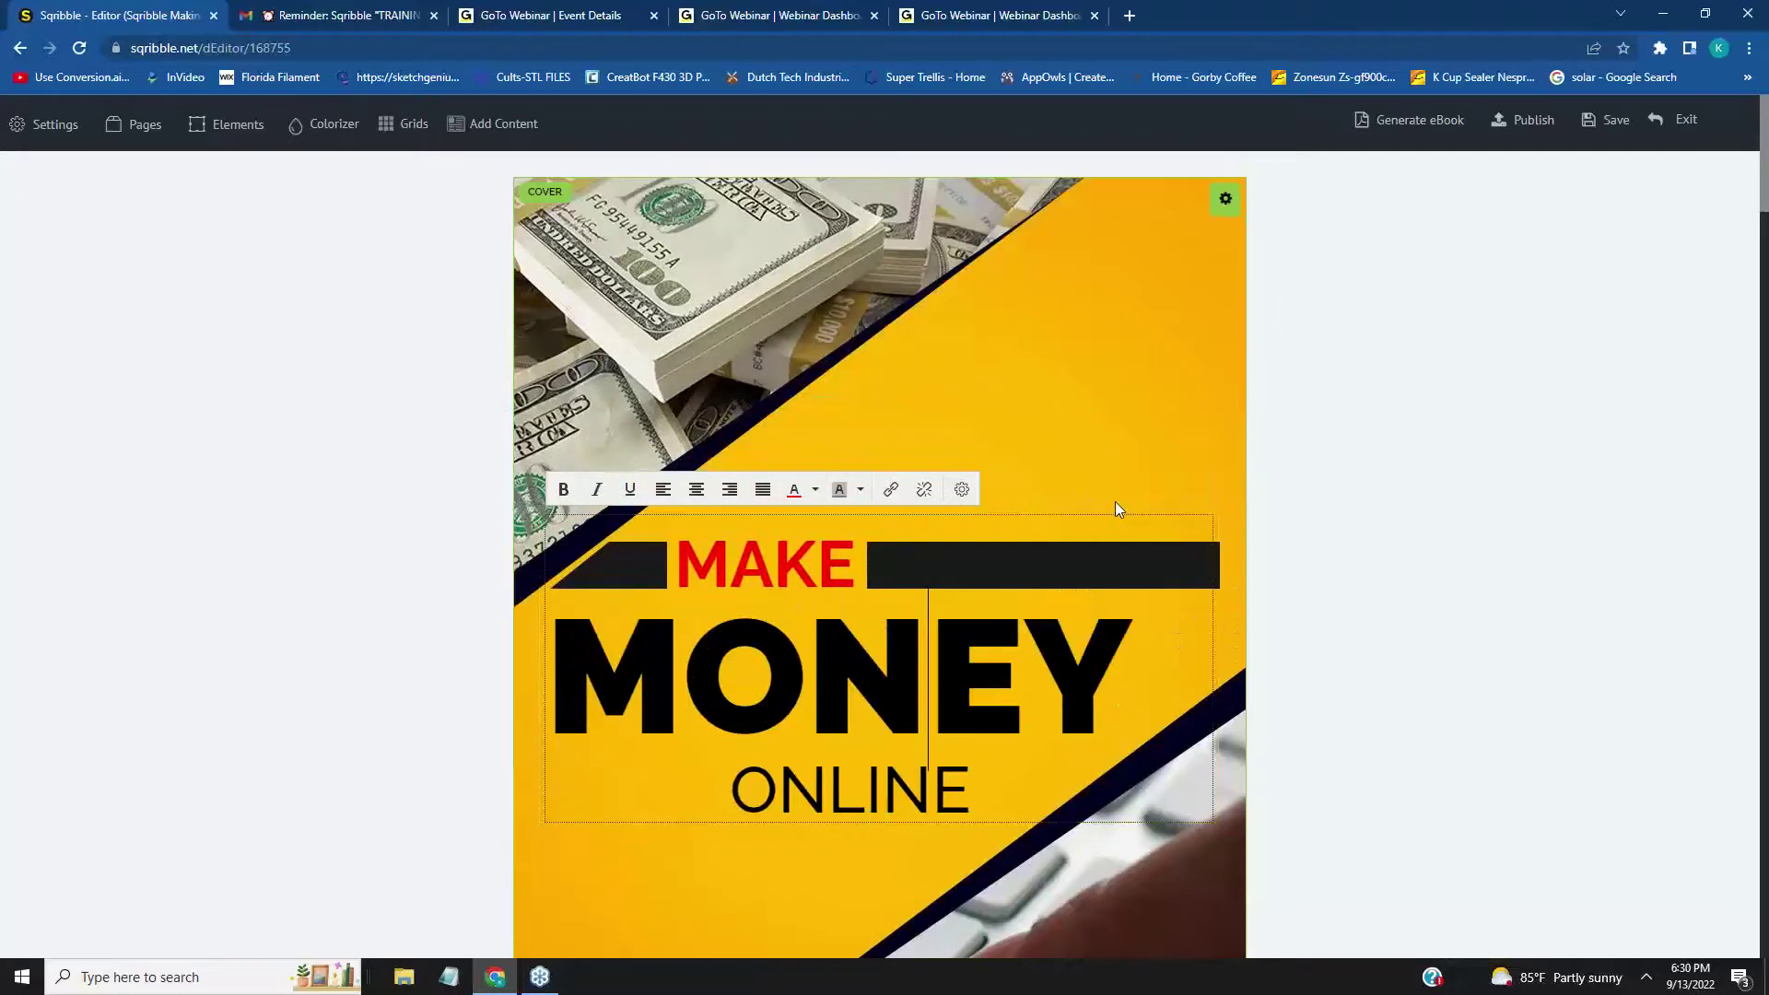
scroll(1112, 505, down, 1)
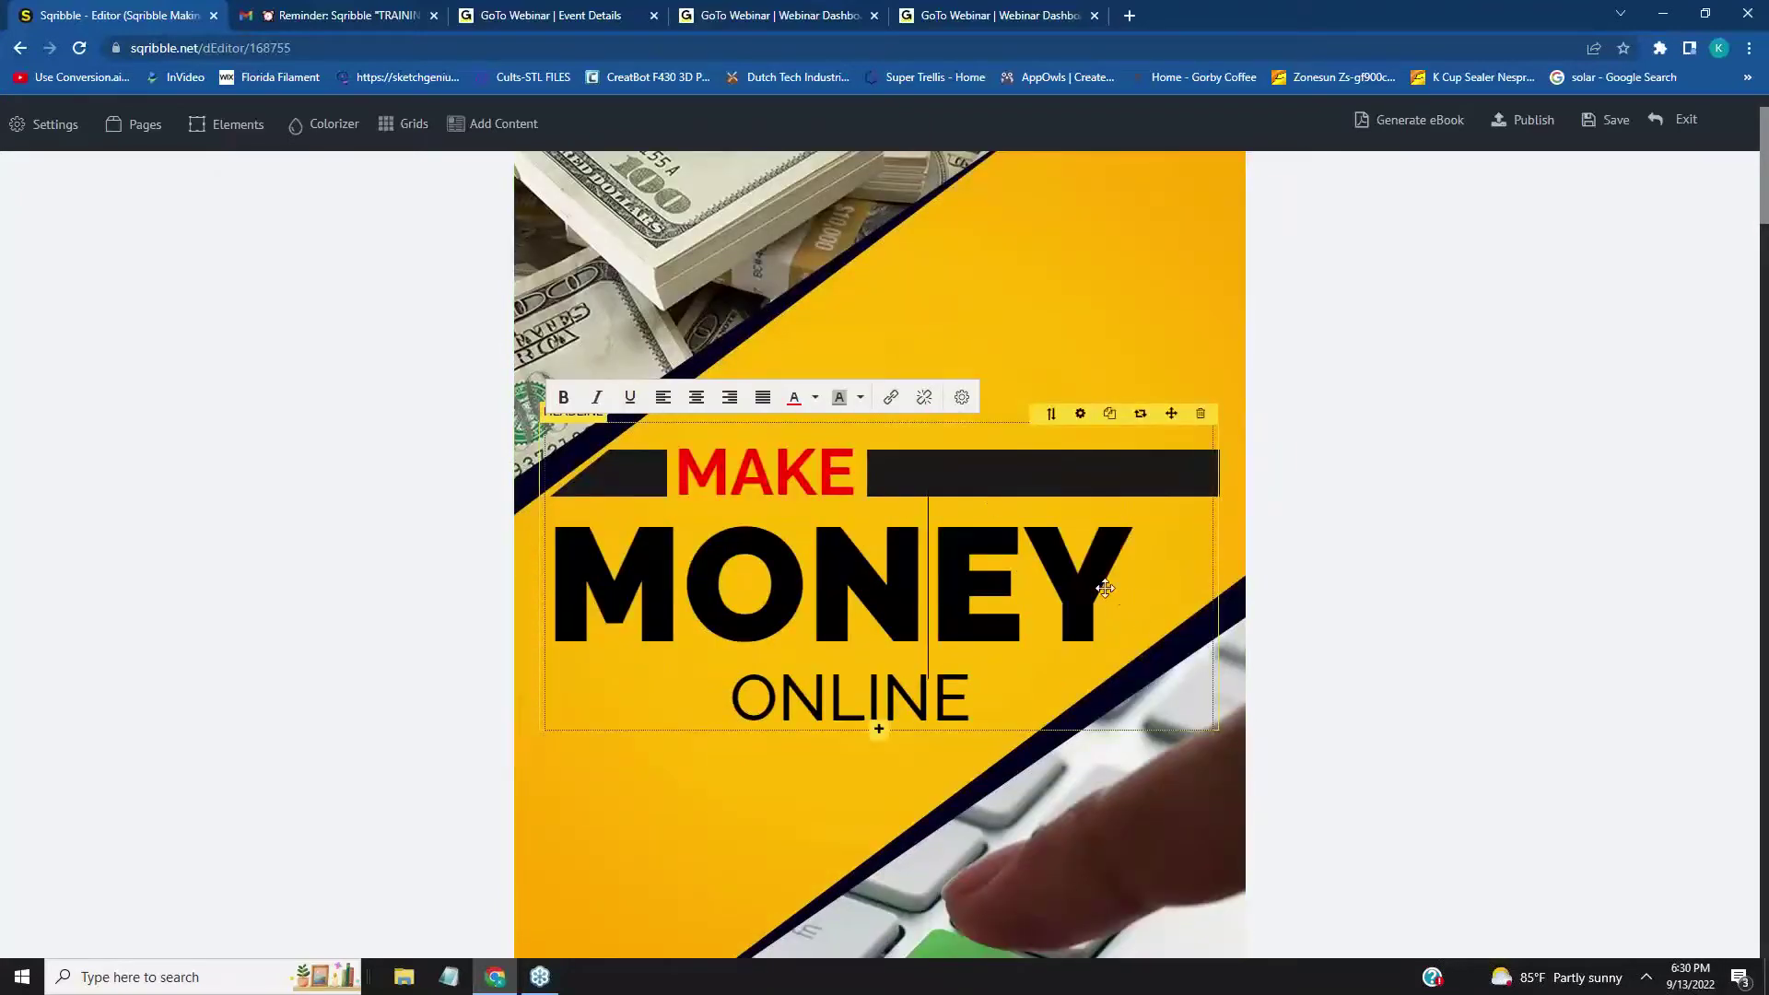
drag(1066, 586, 612, 547)
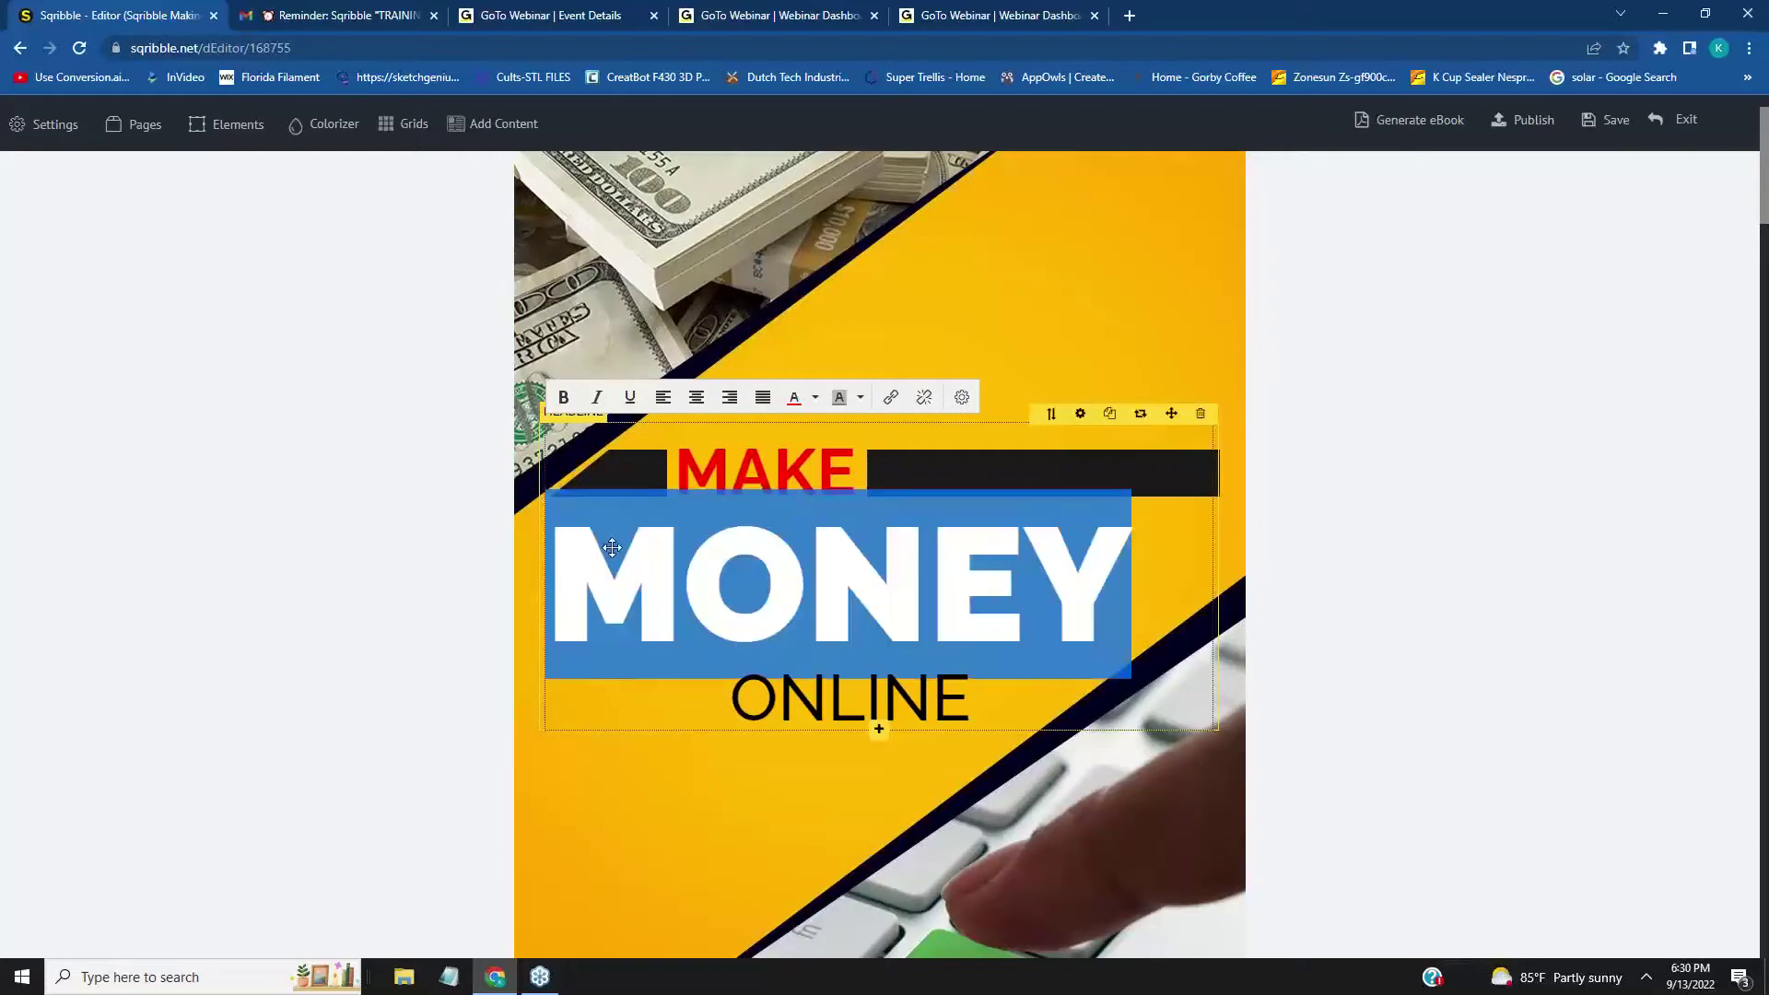
text(CASHOLA)
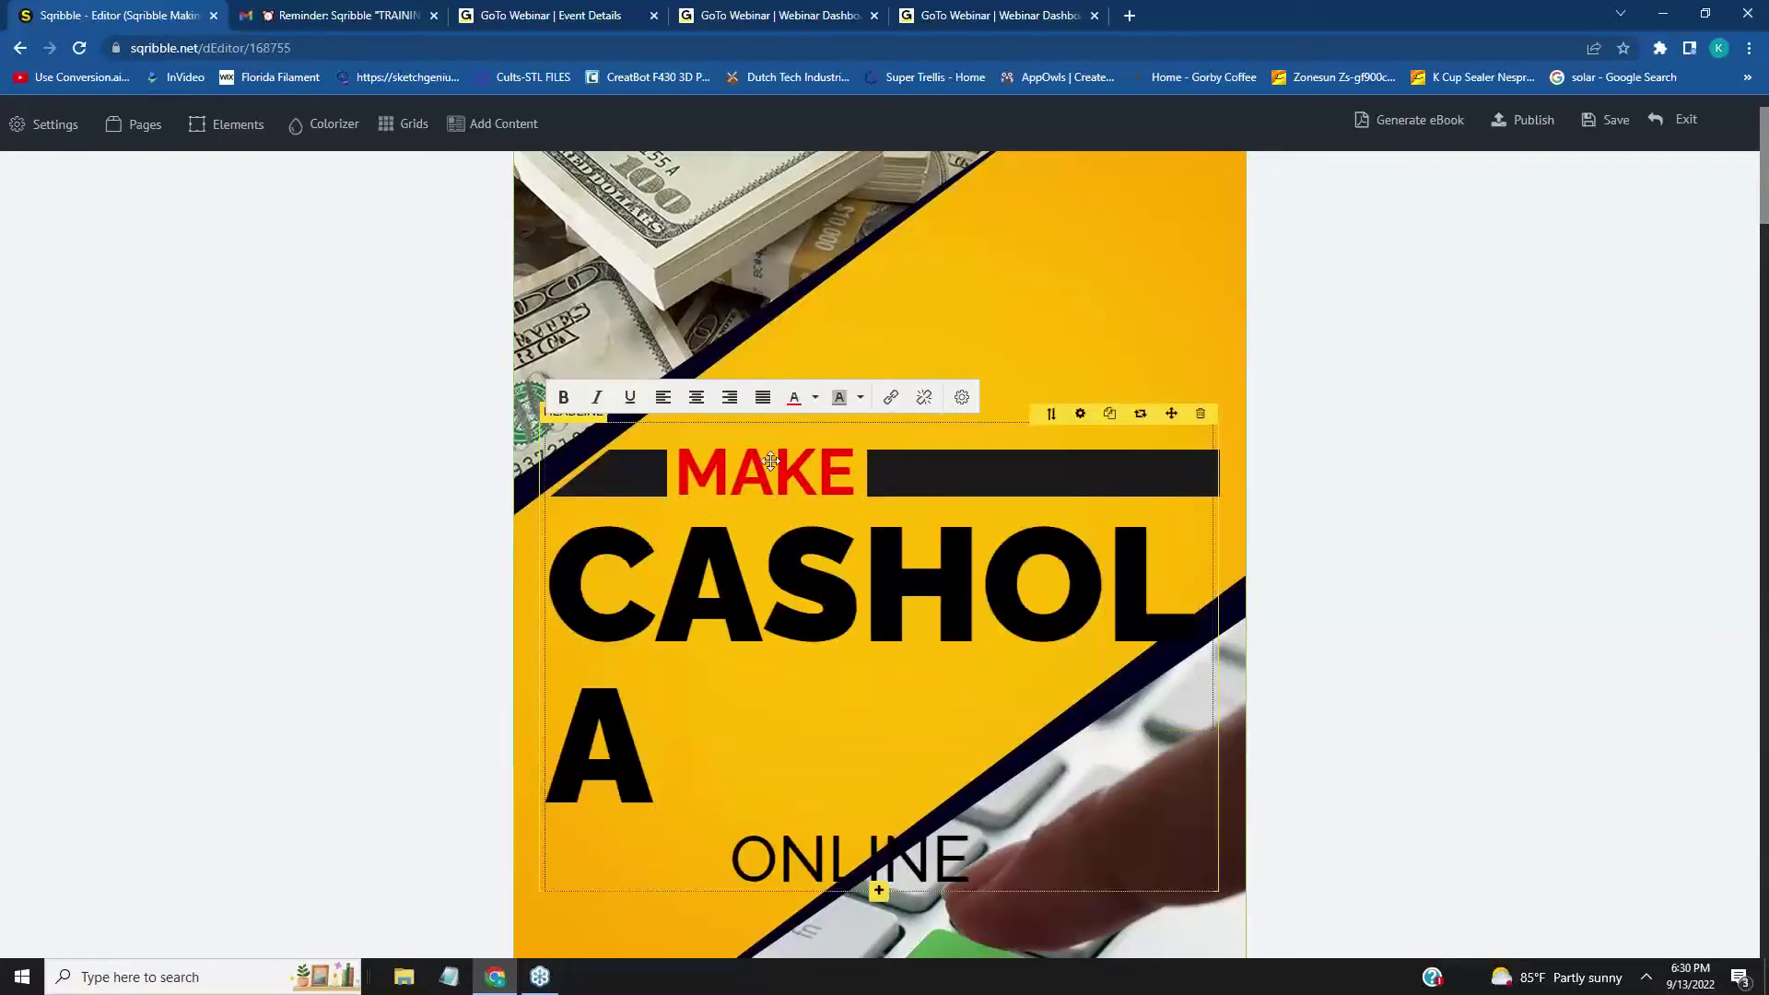
- Set the font size of the cover's headline element to 69
drag(625, 691, 578, 603)
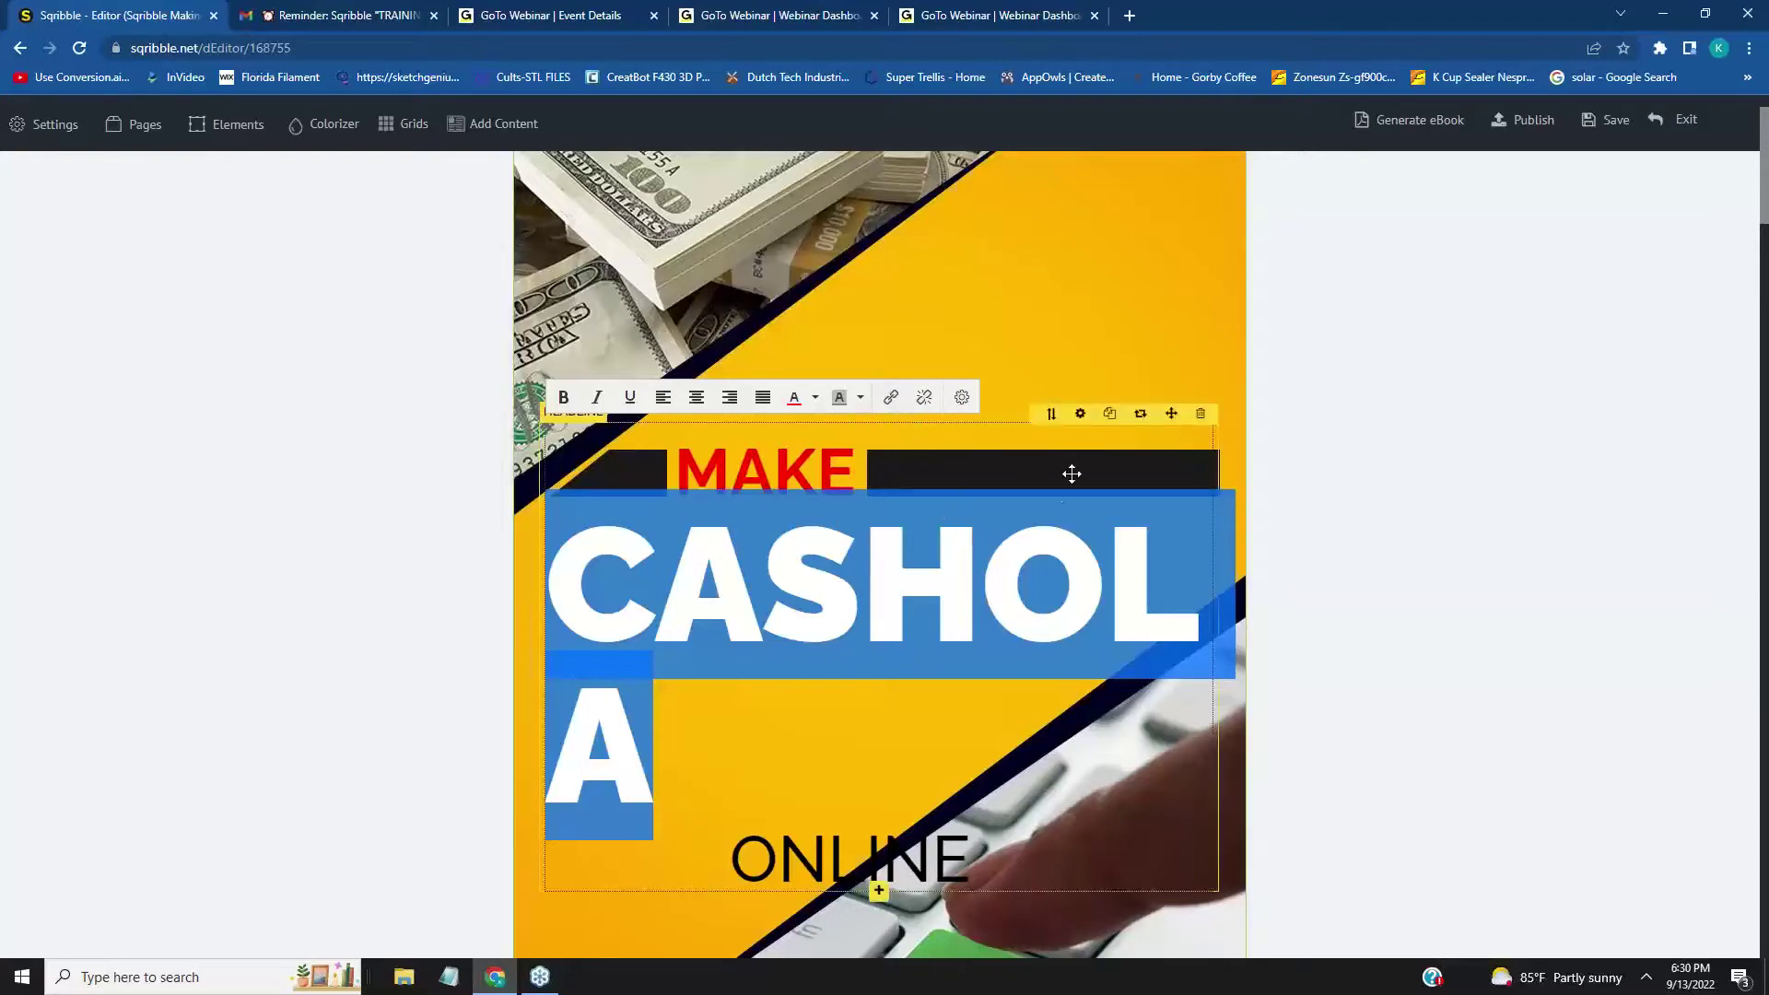
click(1081, 415)
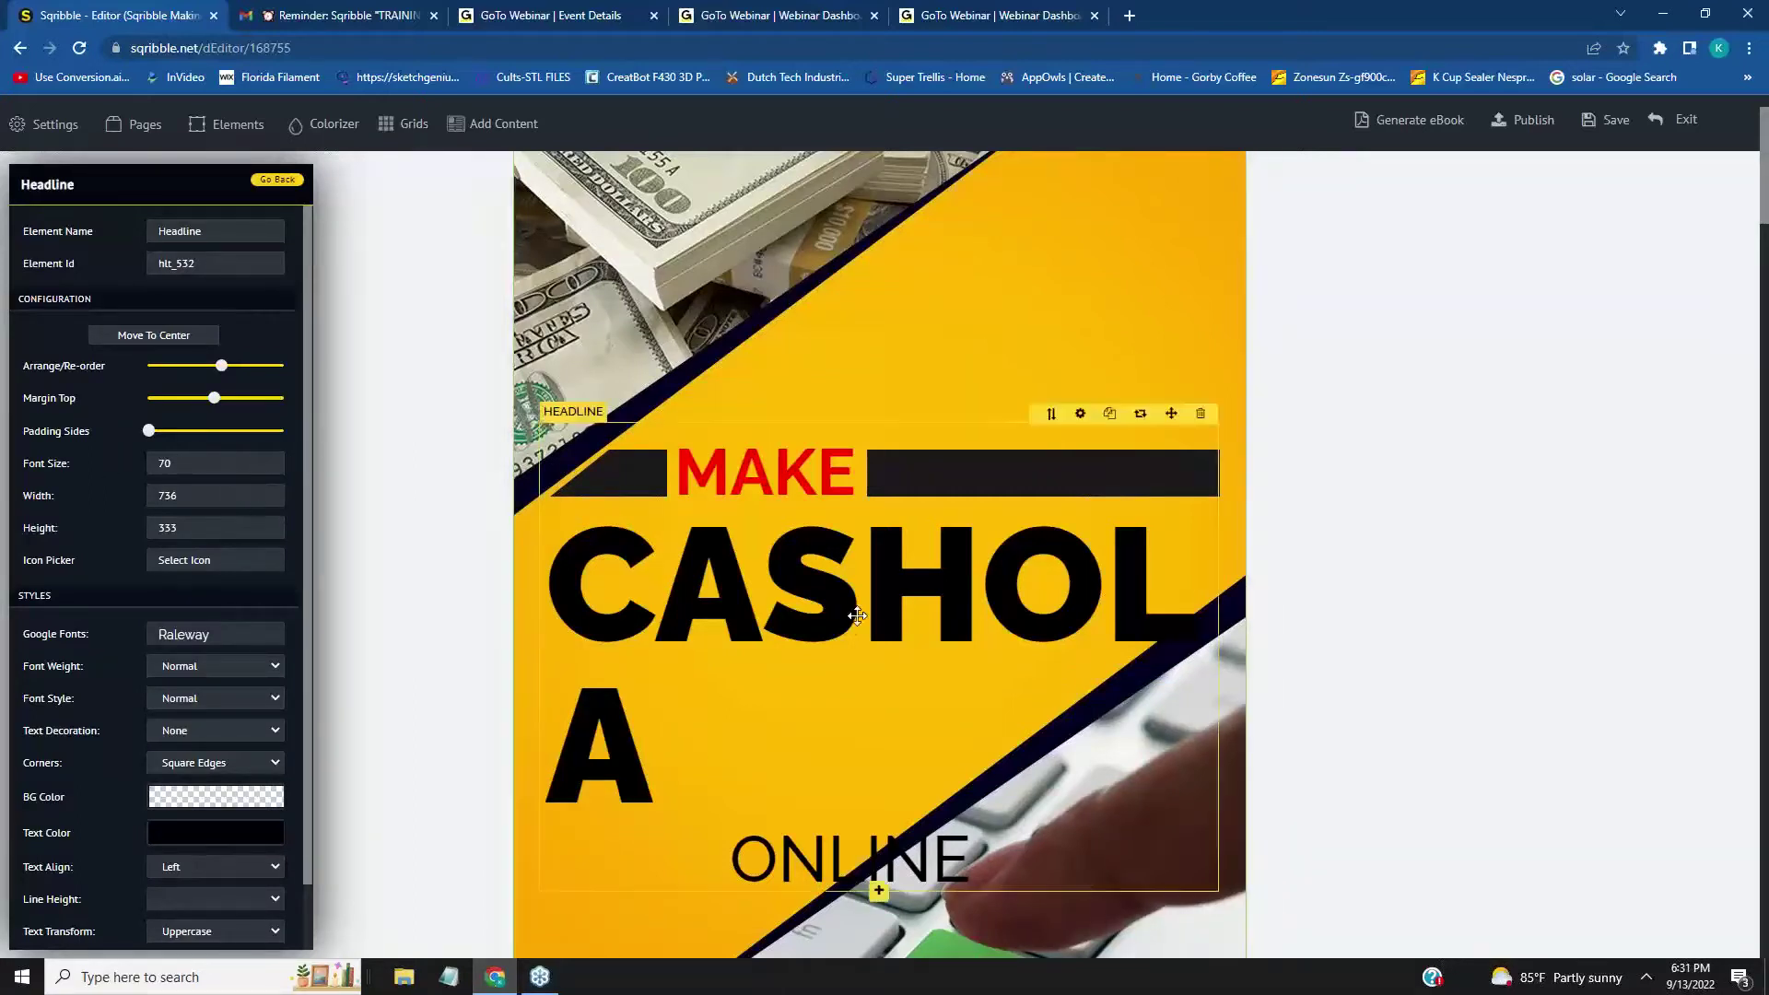
click(178, 471)
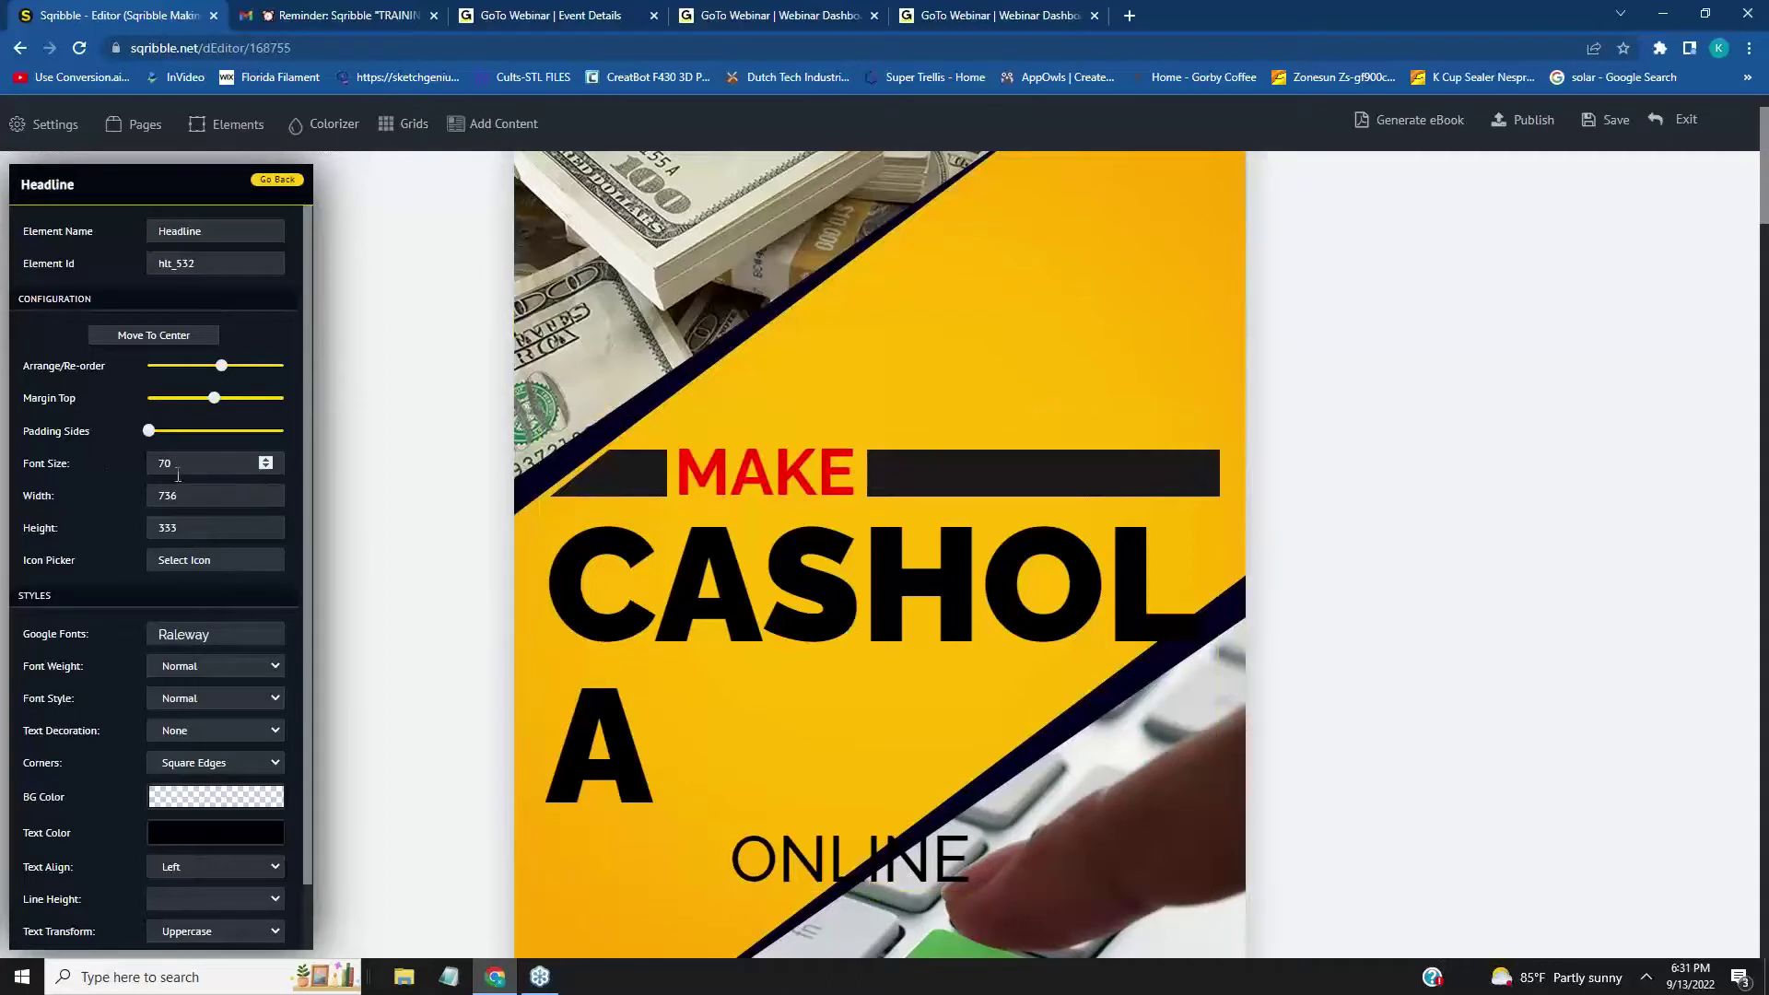
click(268, 467)
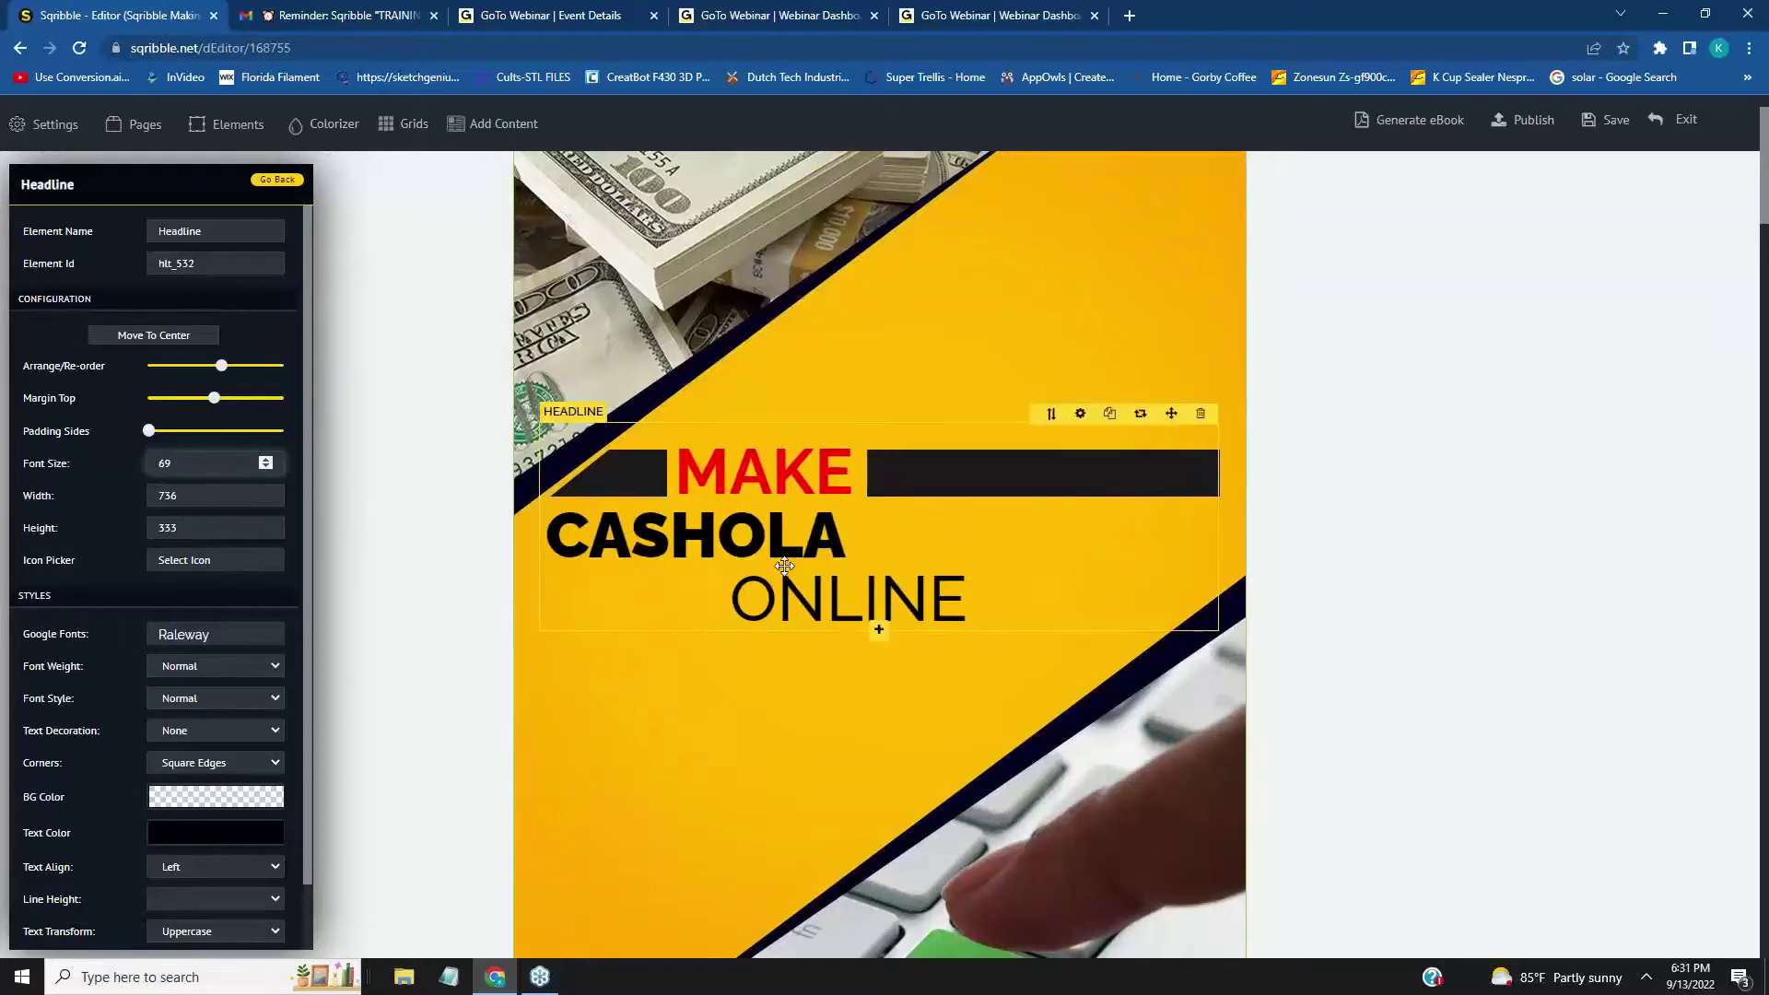
- Enlarge the cover headline's font size step by step to above 97
click(905, 551)
drag(871, 542, 551, 533)
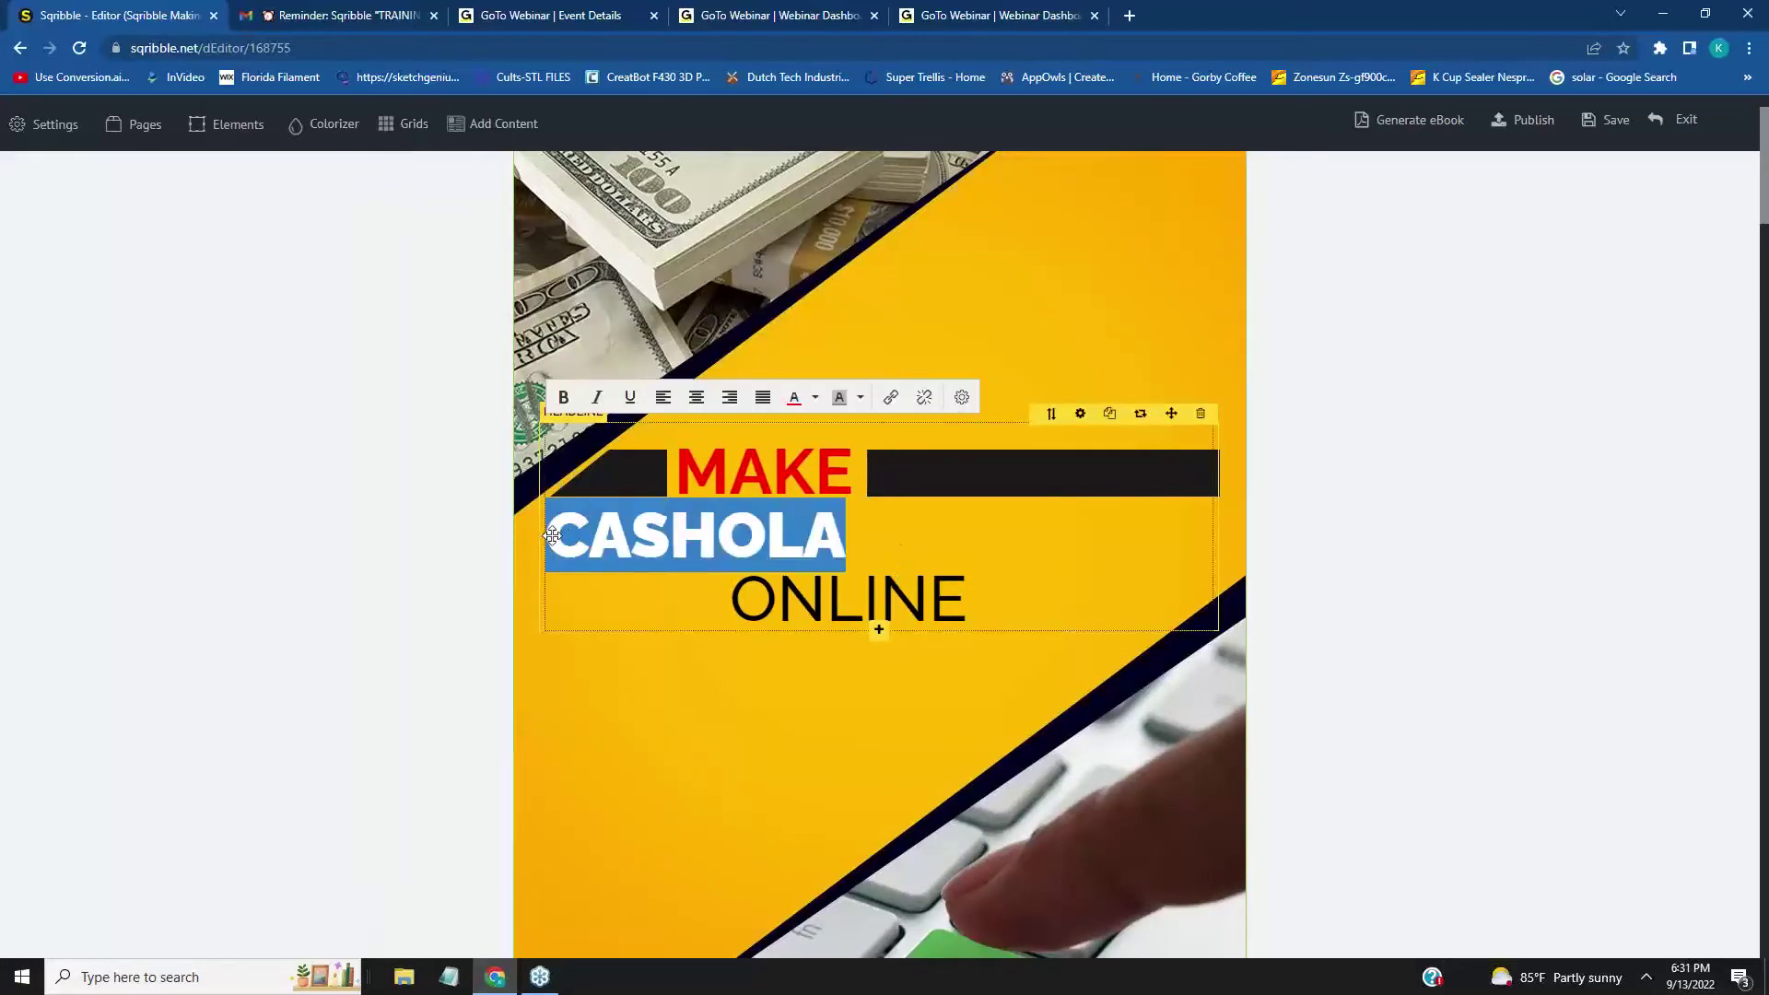
click(1084, 425)
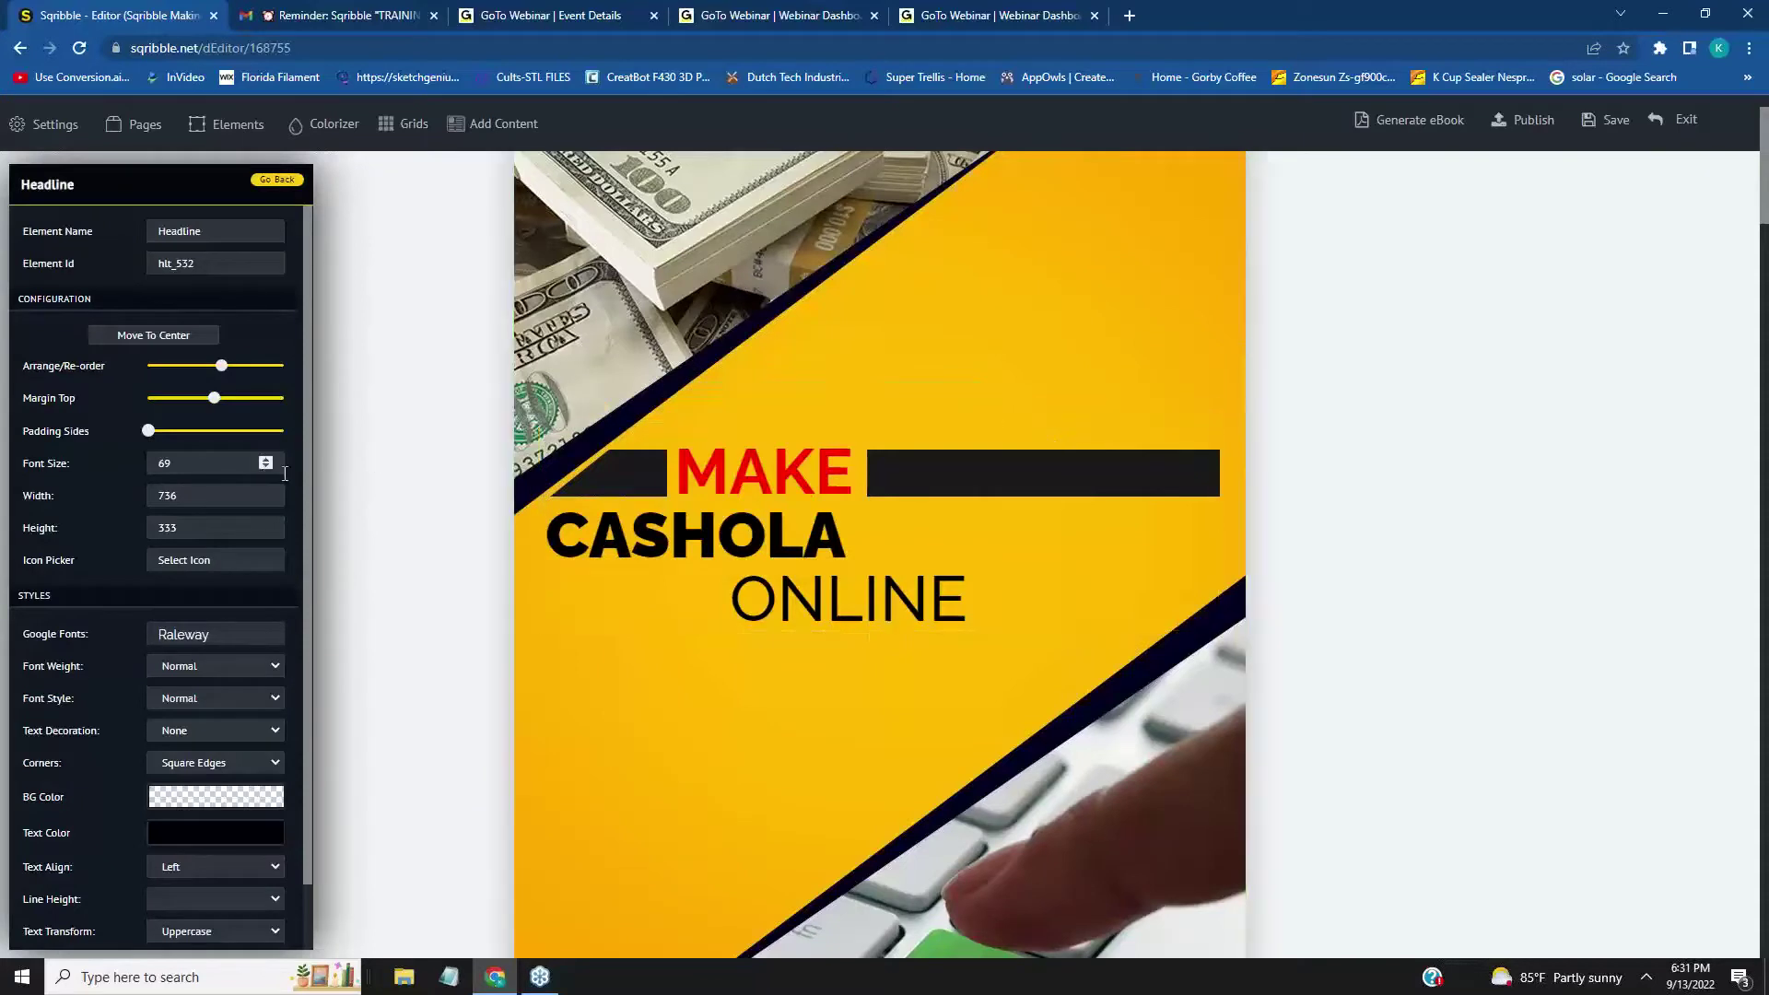
click(265, 460)
click(265, 459)
click(266, 460)
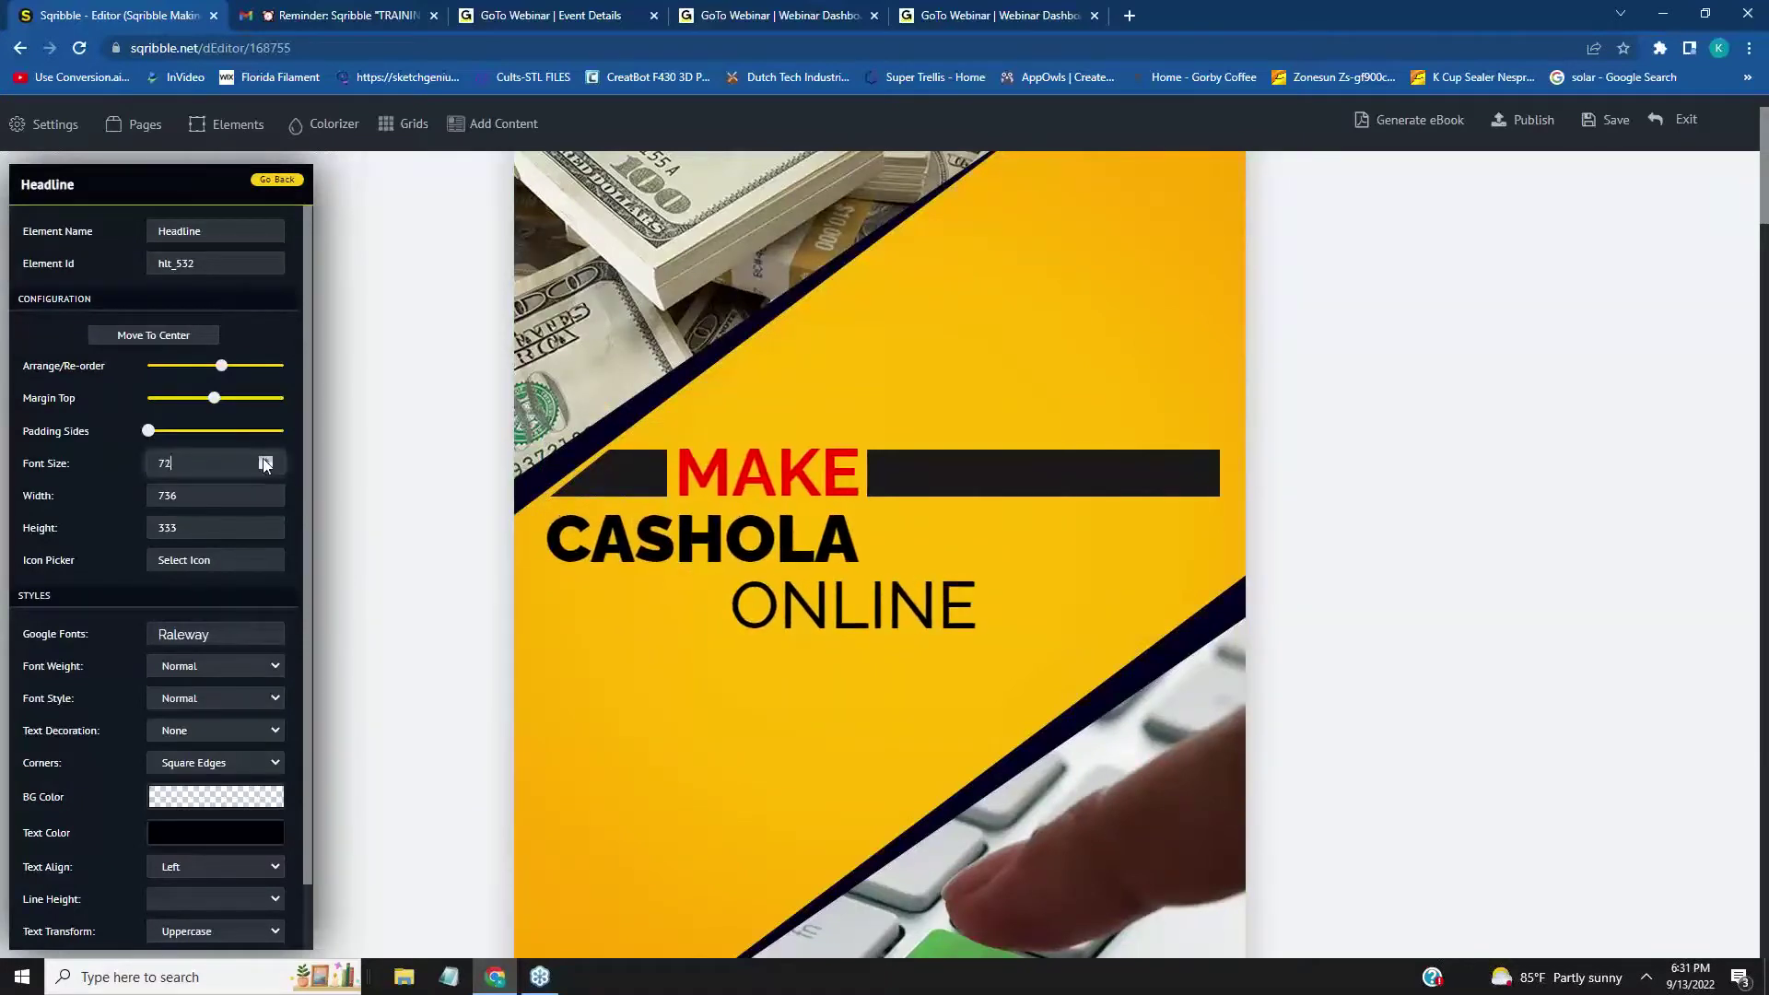
click(265, 460)
click(266, 460)
click(265, 460)
click(265, 460)
click(265, 460)
click(265, 460)
click(266, 460)
click(265, 460)
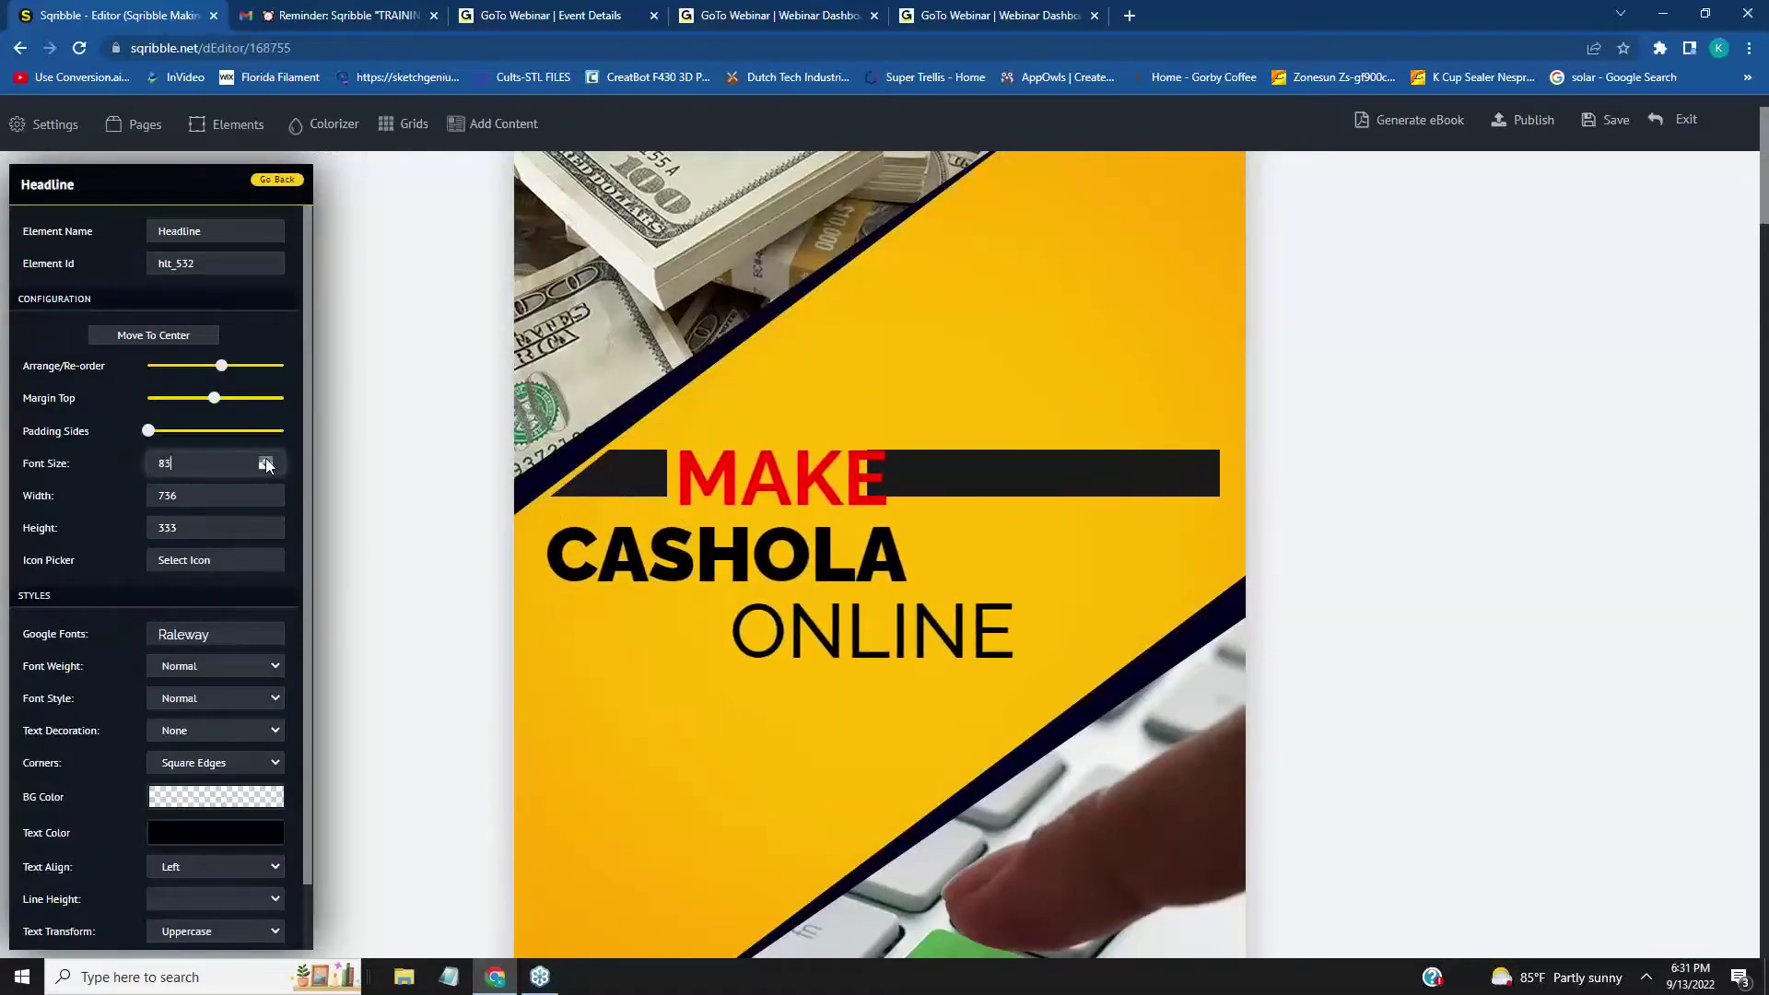
click(265, 460)
click(266, 460)
click(265, 461)
click(265, 460)
click(266, 461)
click(265, 461)
click(265, 461)
click(266, 461)
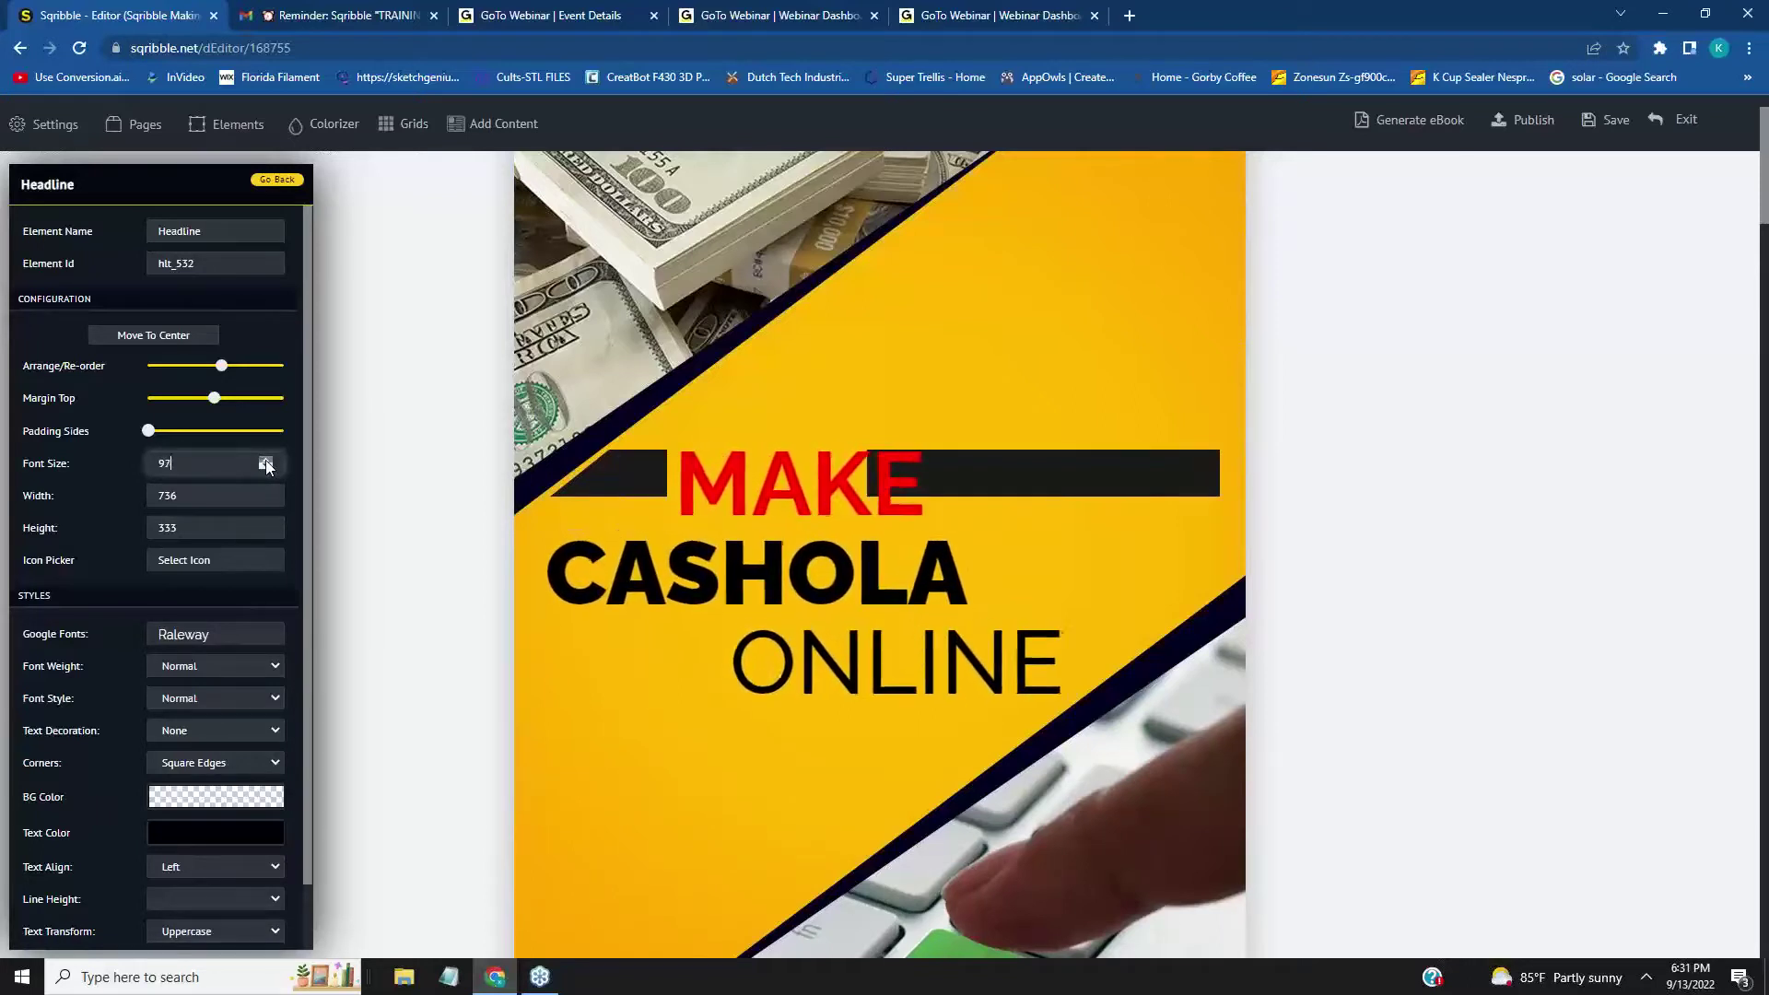
click(266, 461)
click(266, 461)
click(266, 460)
- Reduce the cover headline's font size step by step to just below 77 and shift the headline element slightly
click(970, 509)
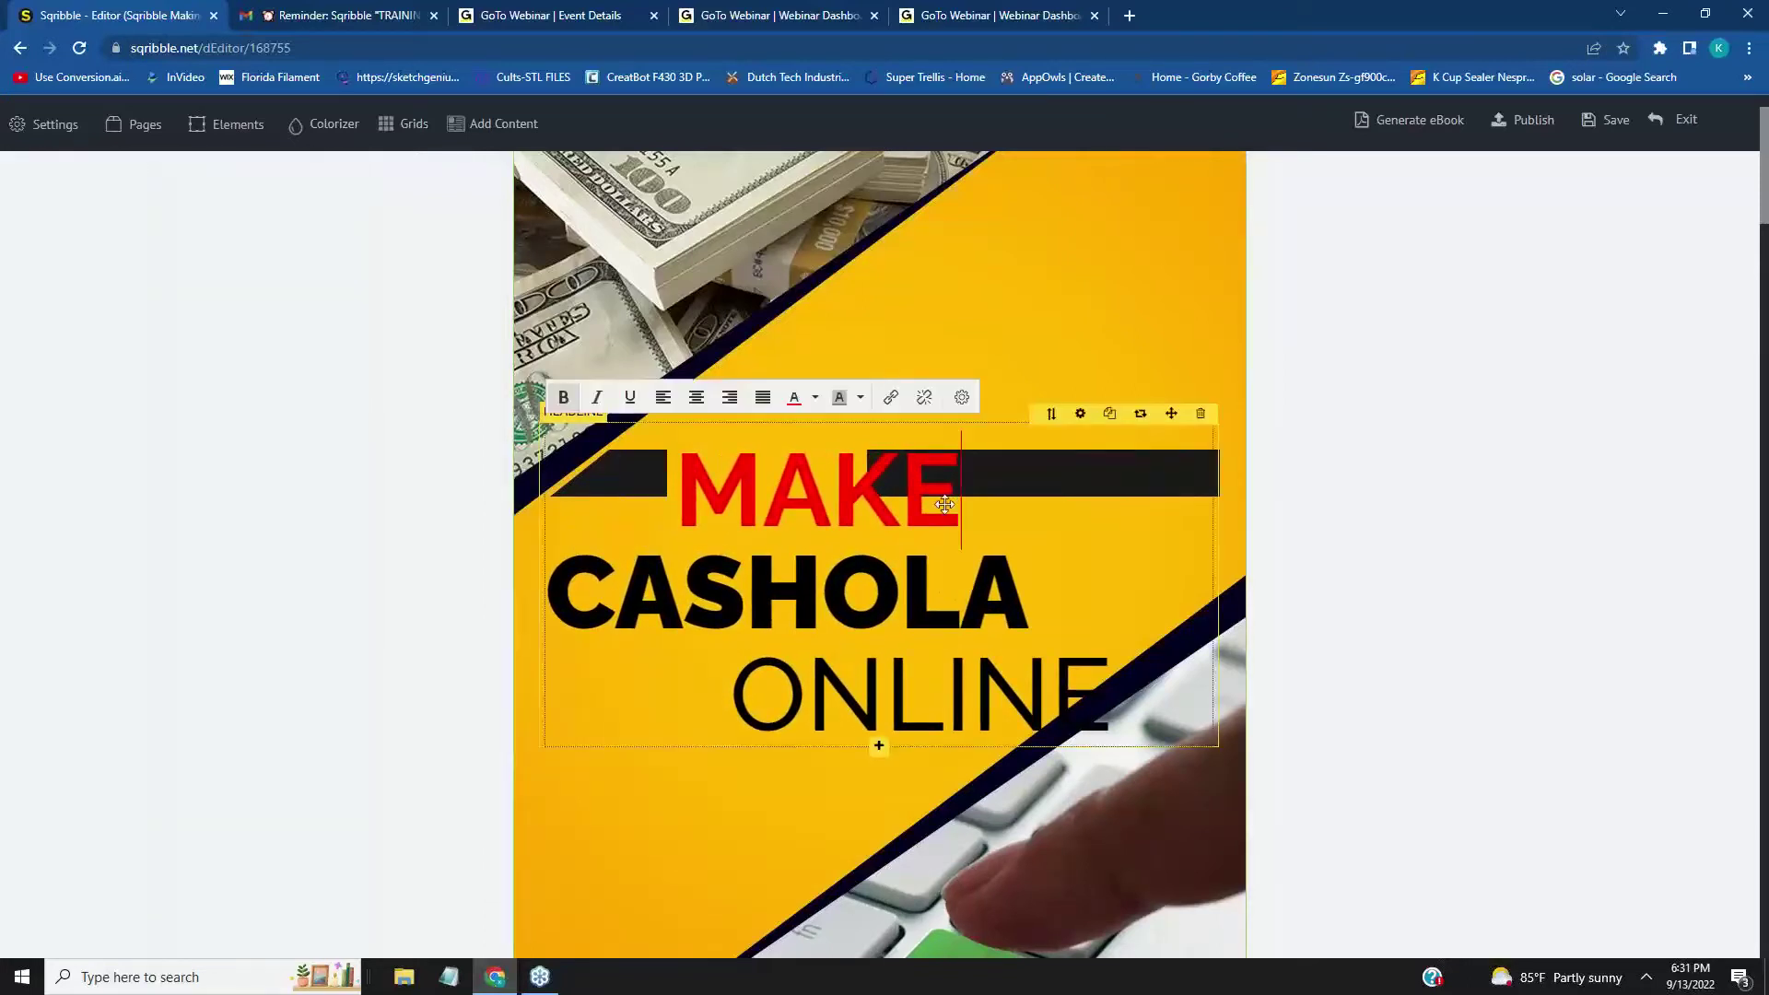
drag(965, 506, 706, 496)
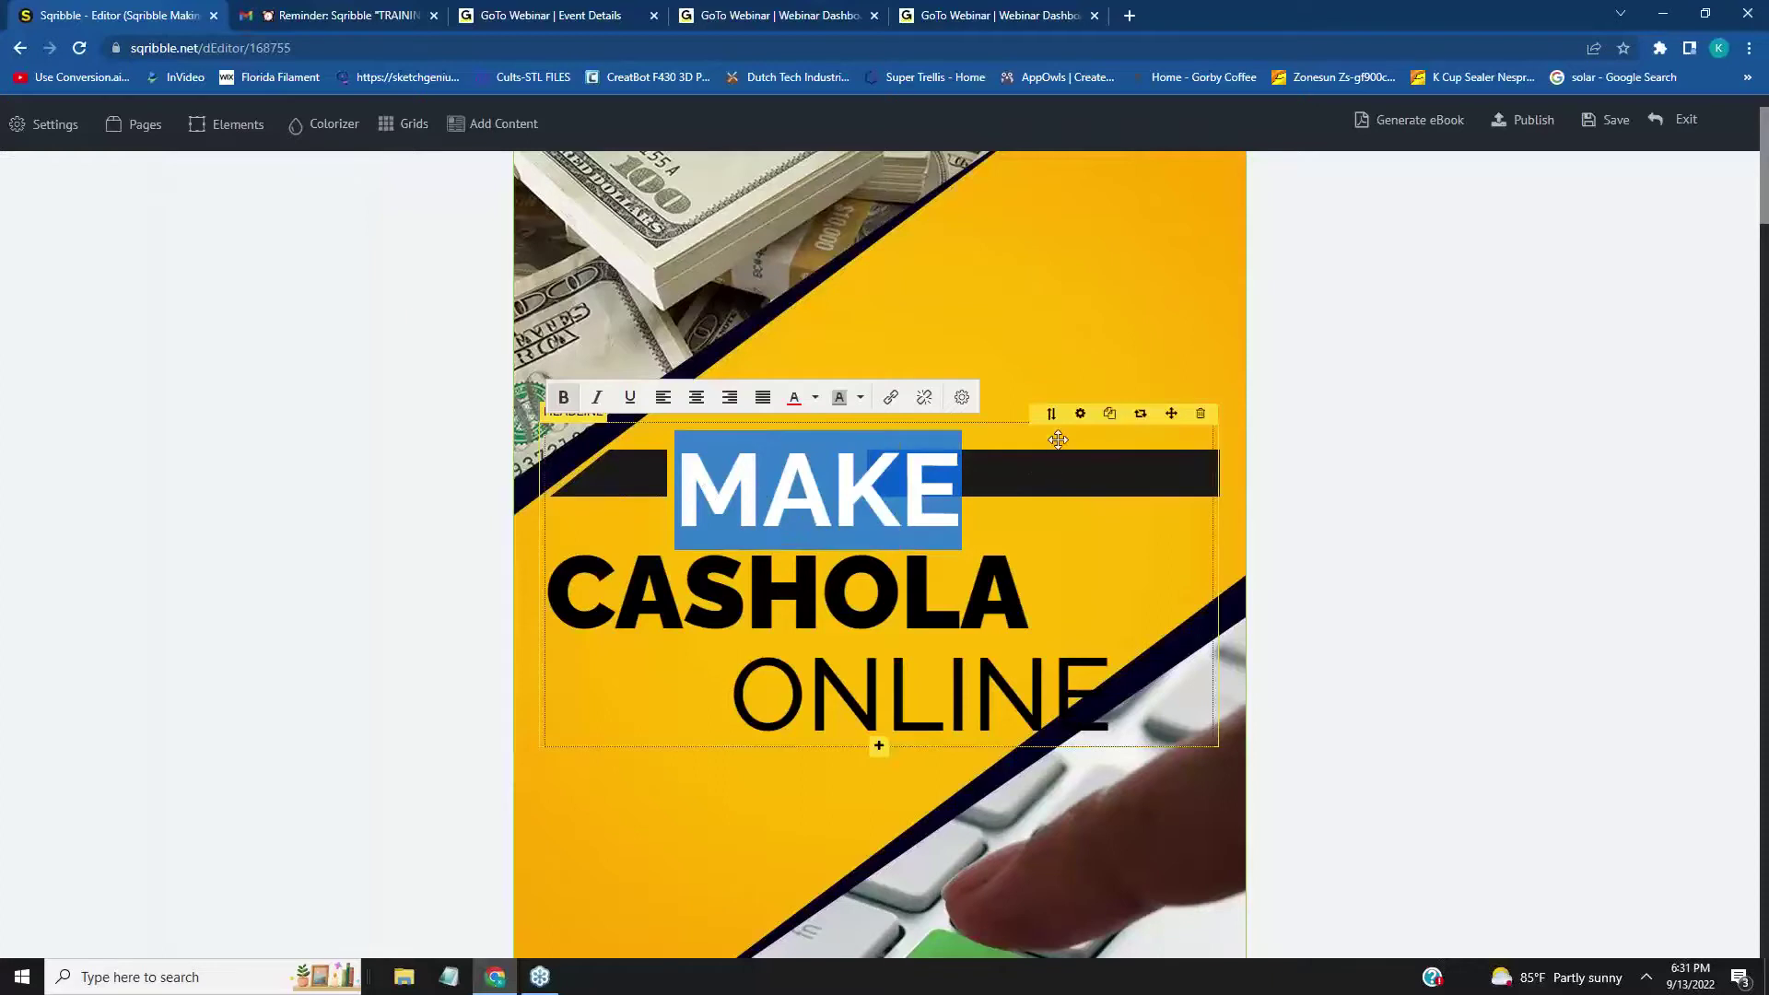
click(1078, 416)
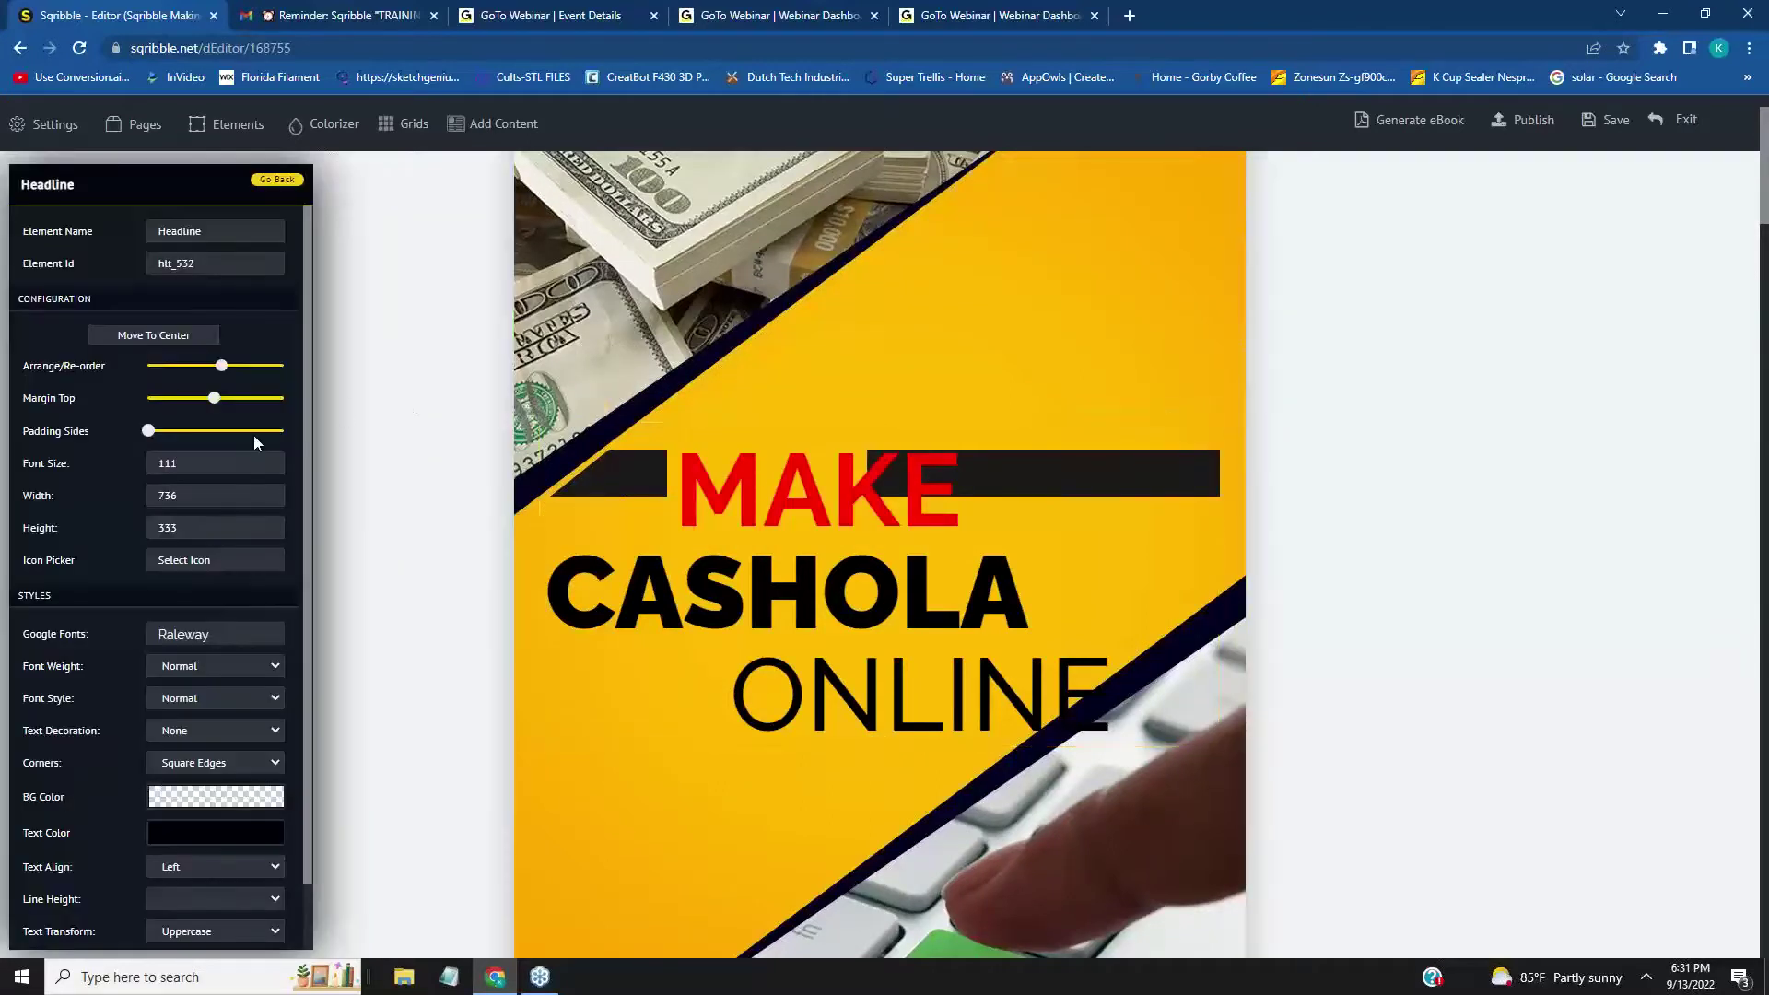
click(267, 466)
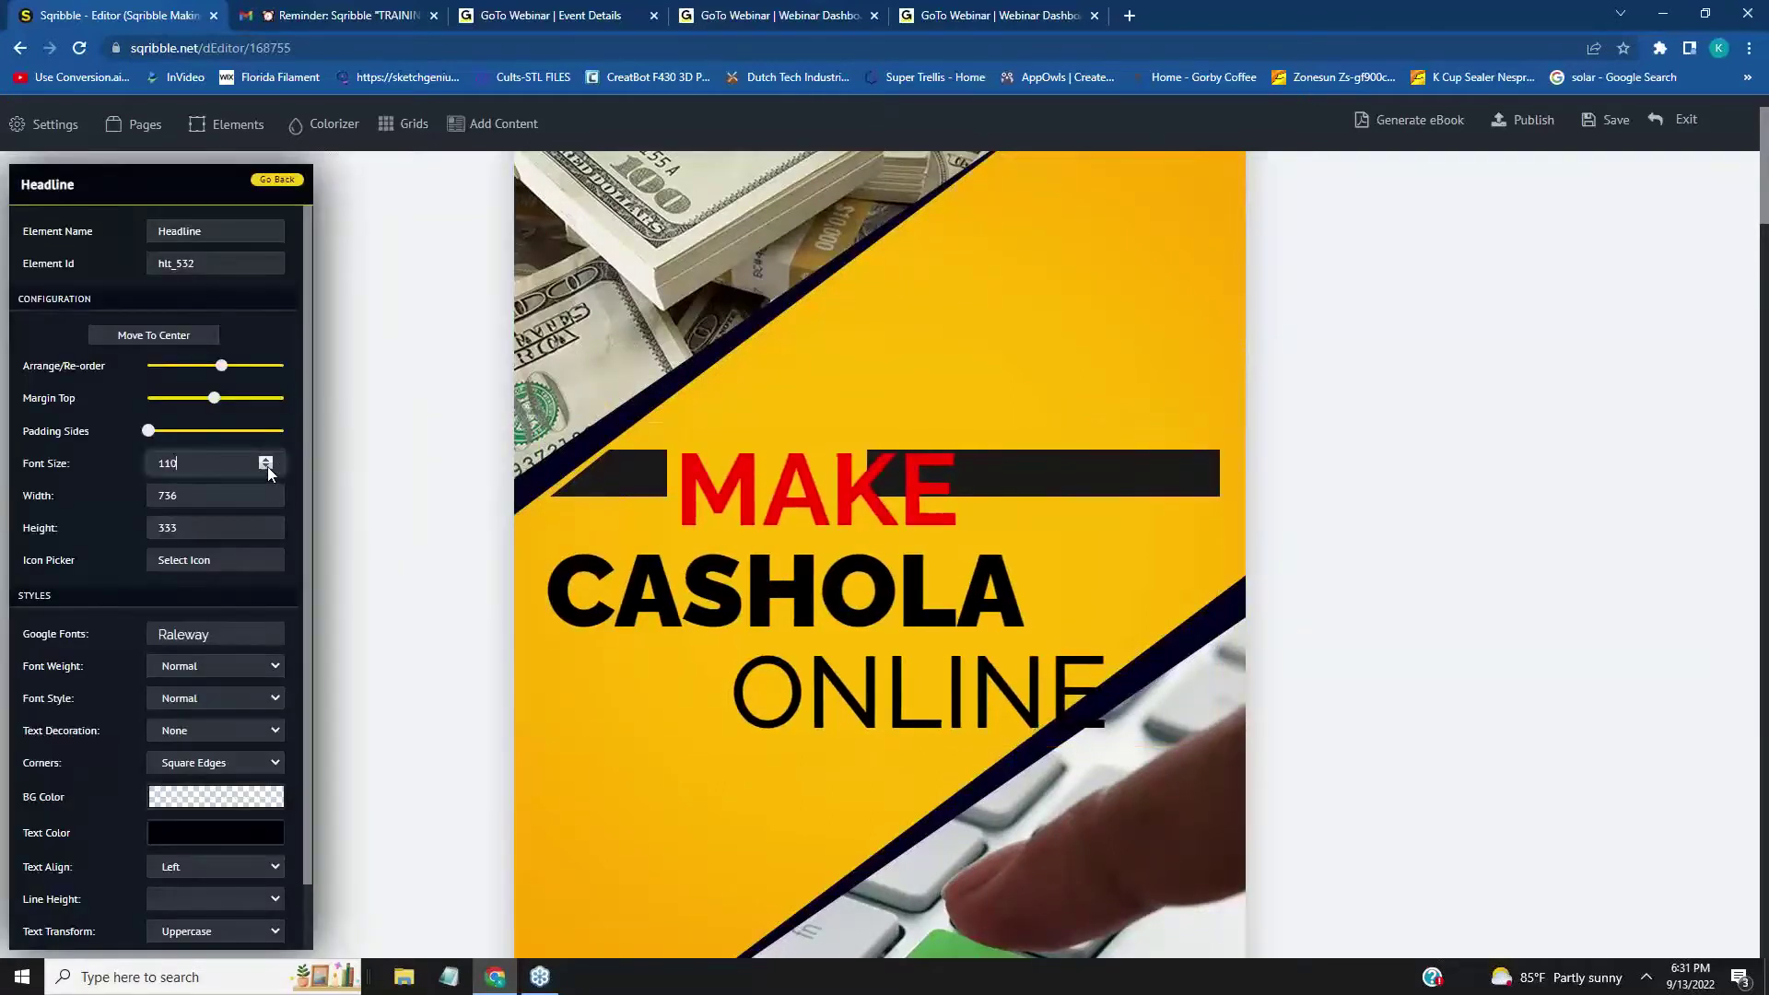
click(267, 467)
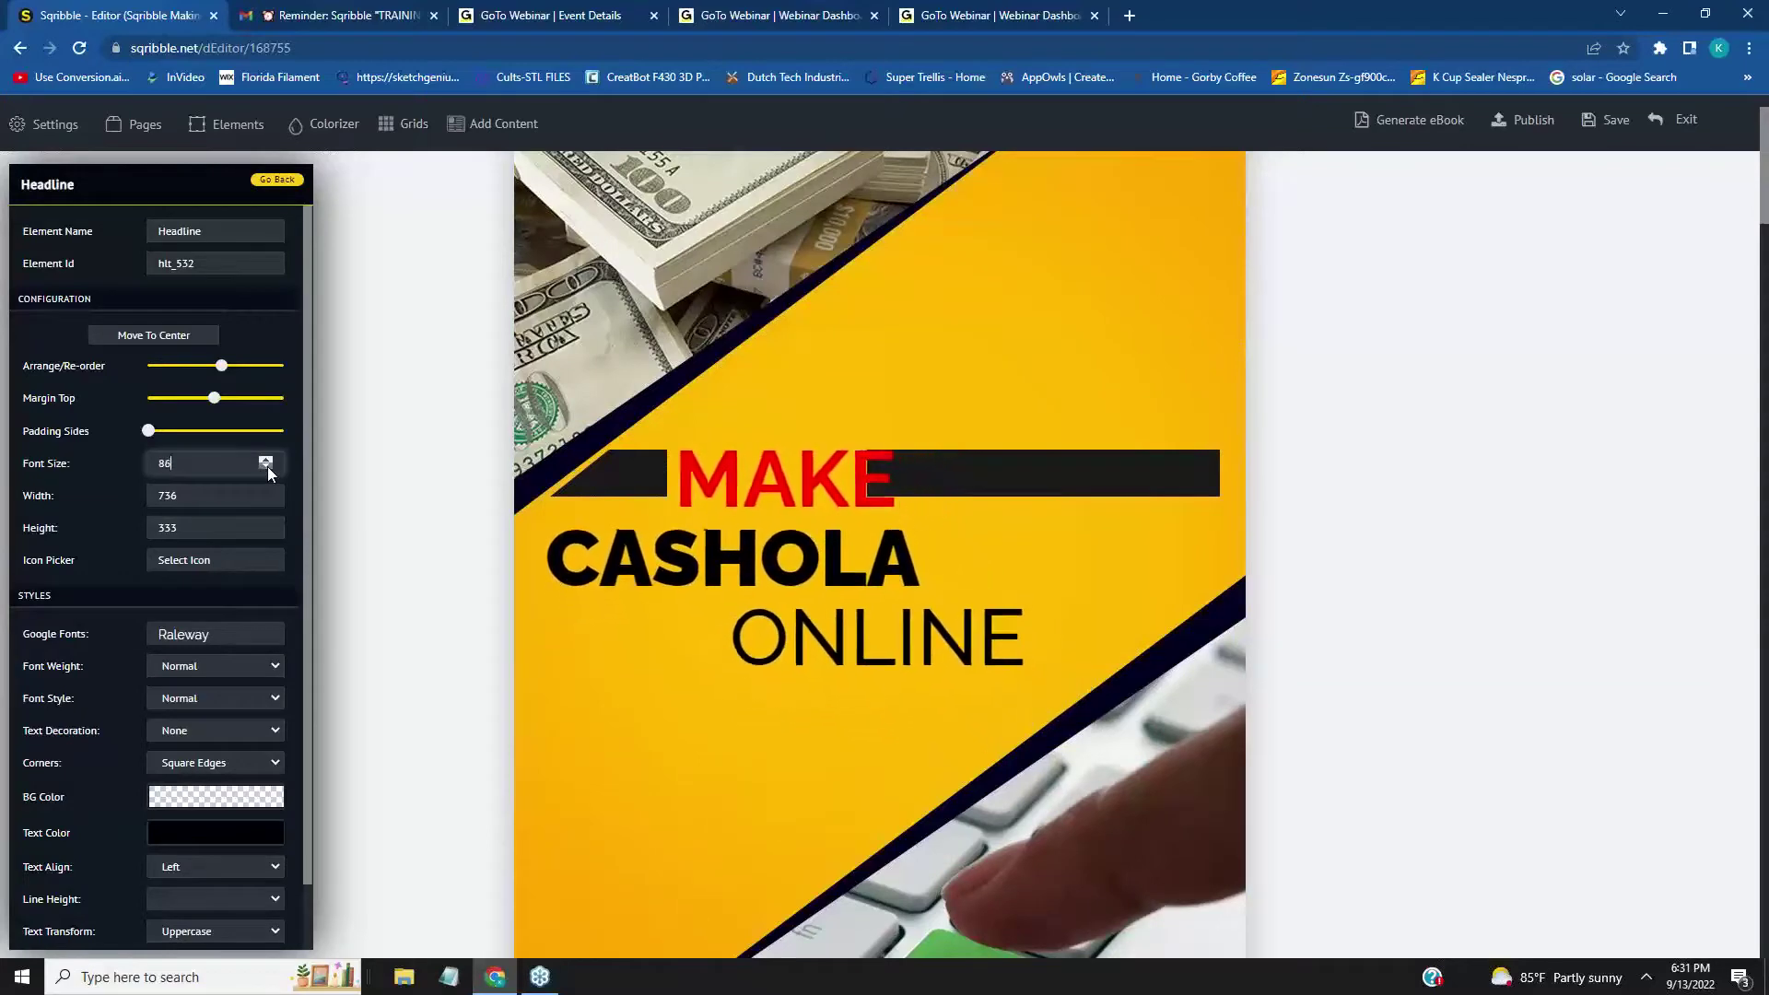
click(267, 466)
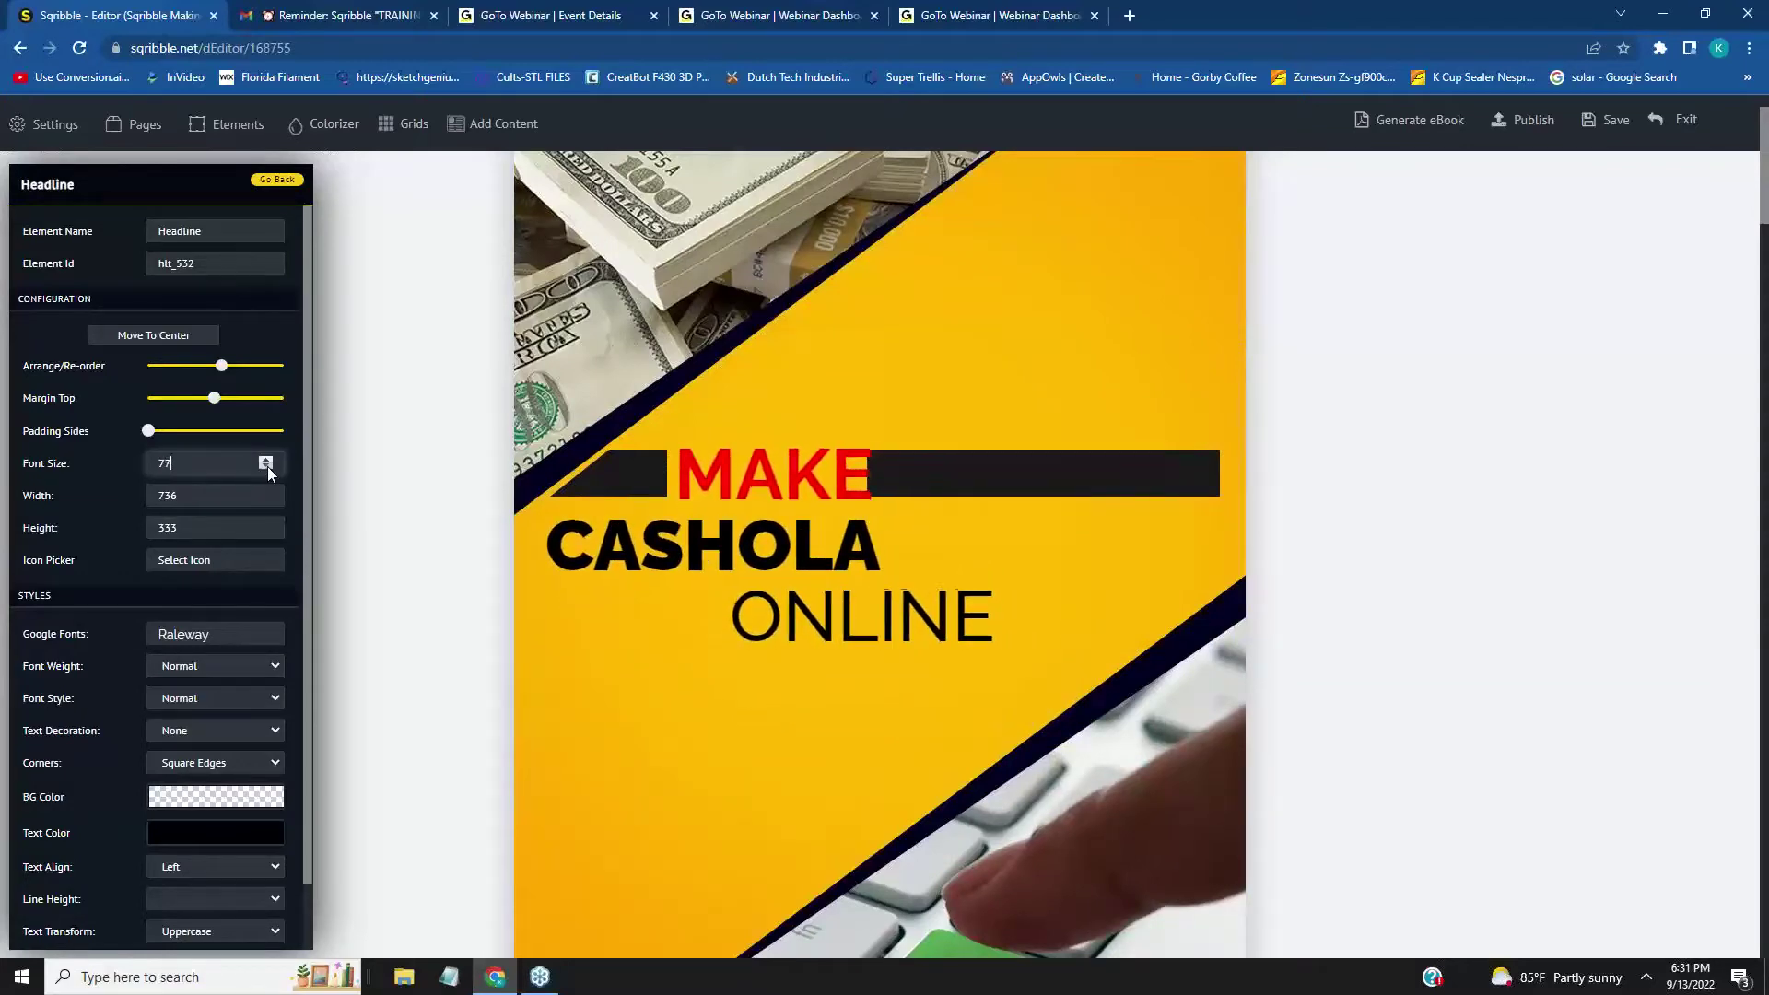
click(825, 479)
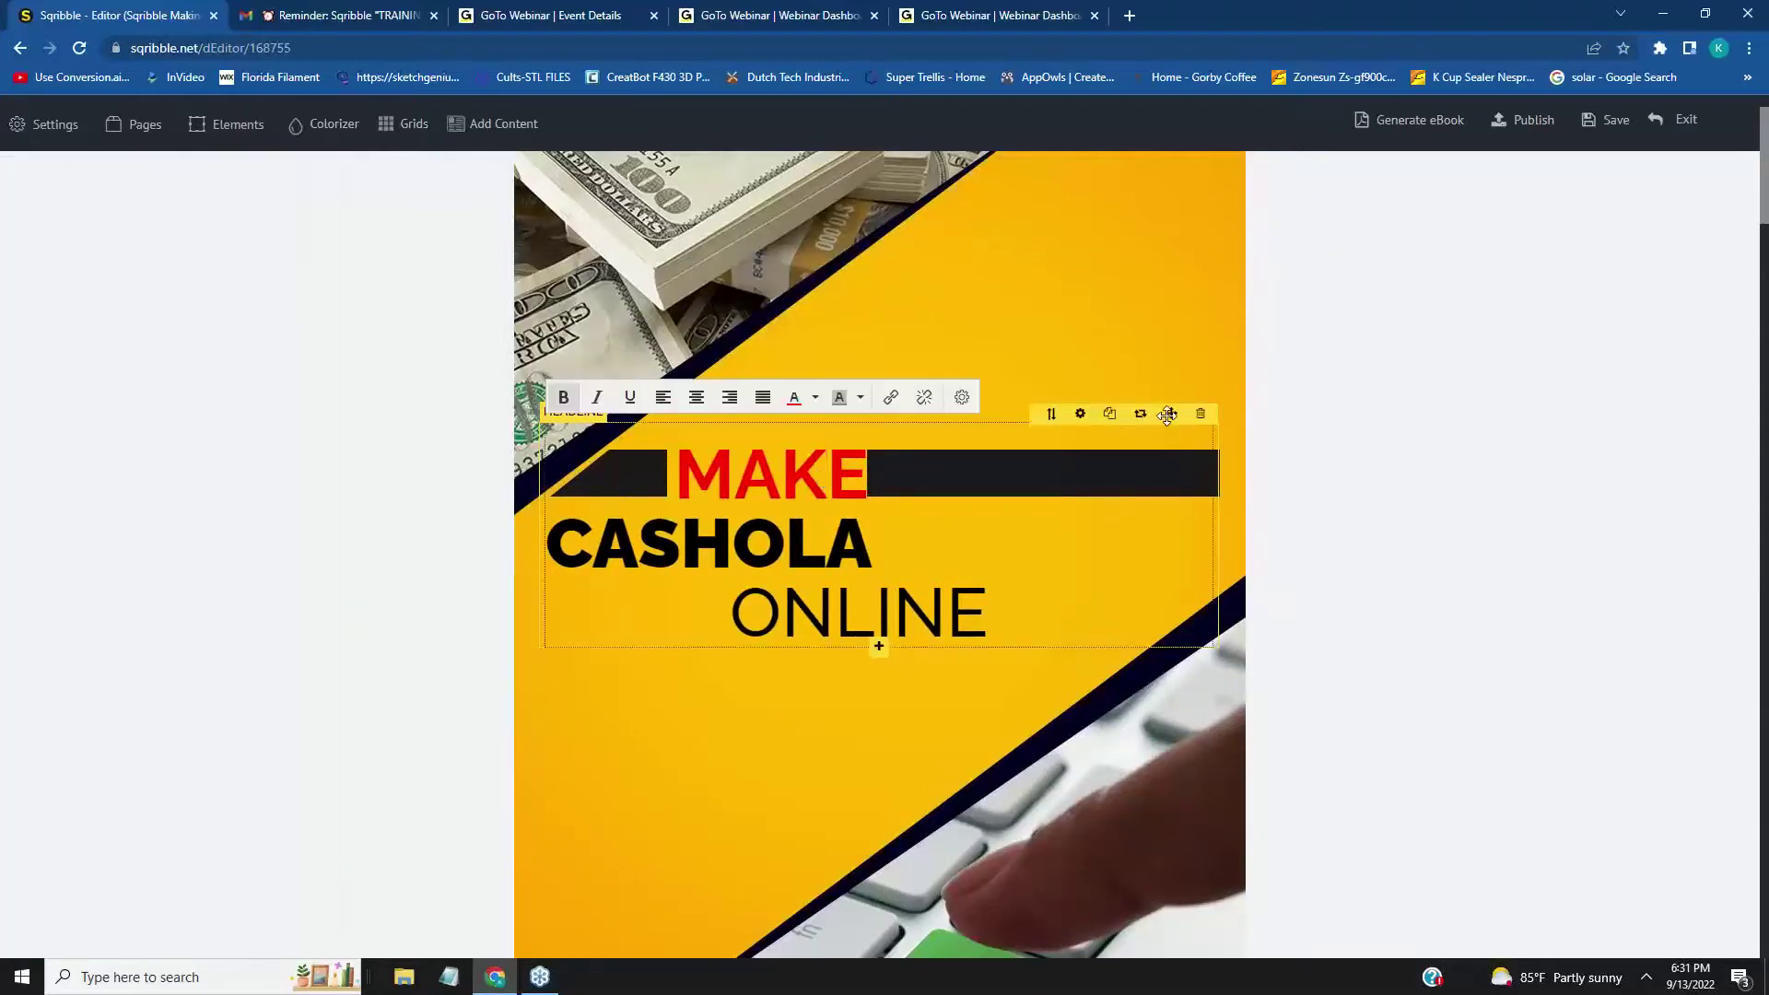
click(1170, 413)
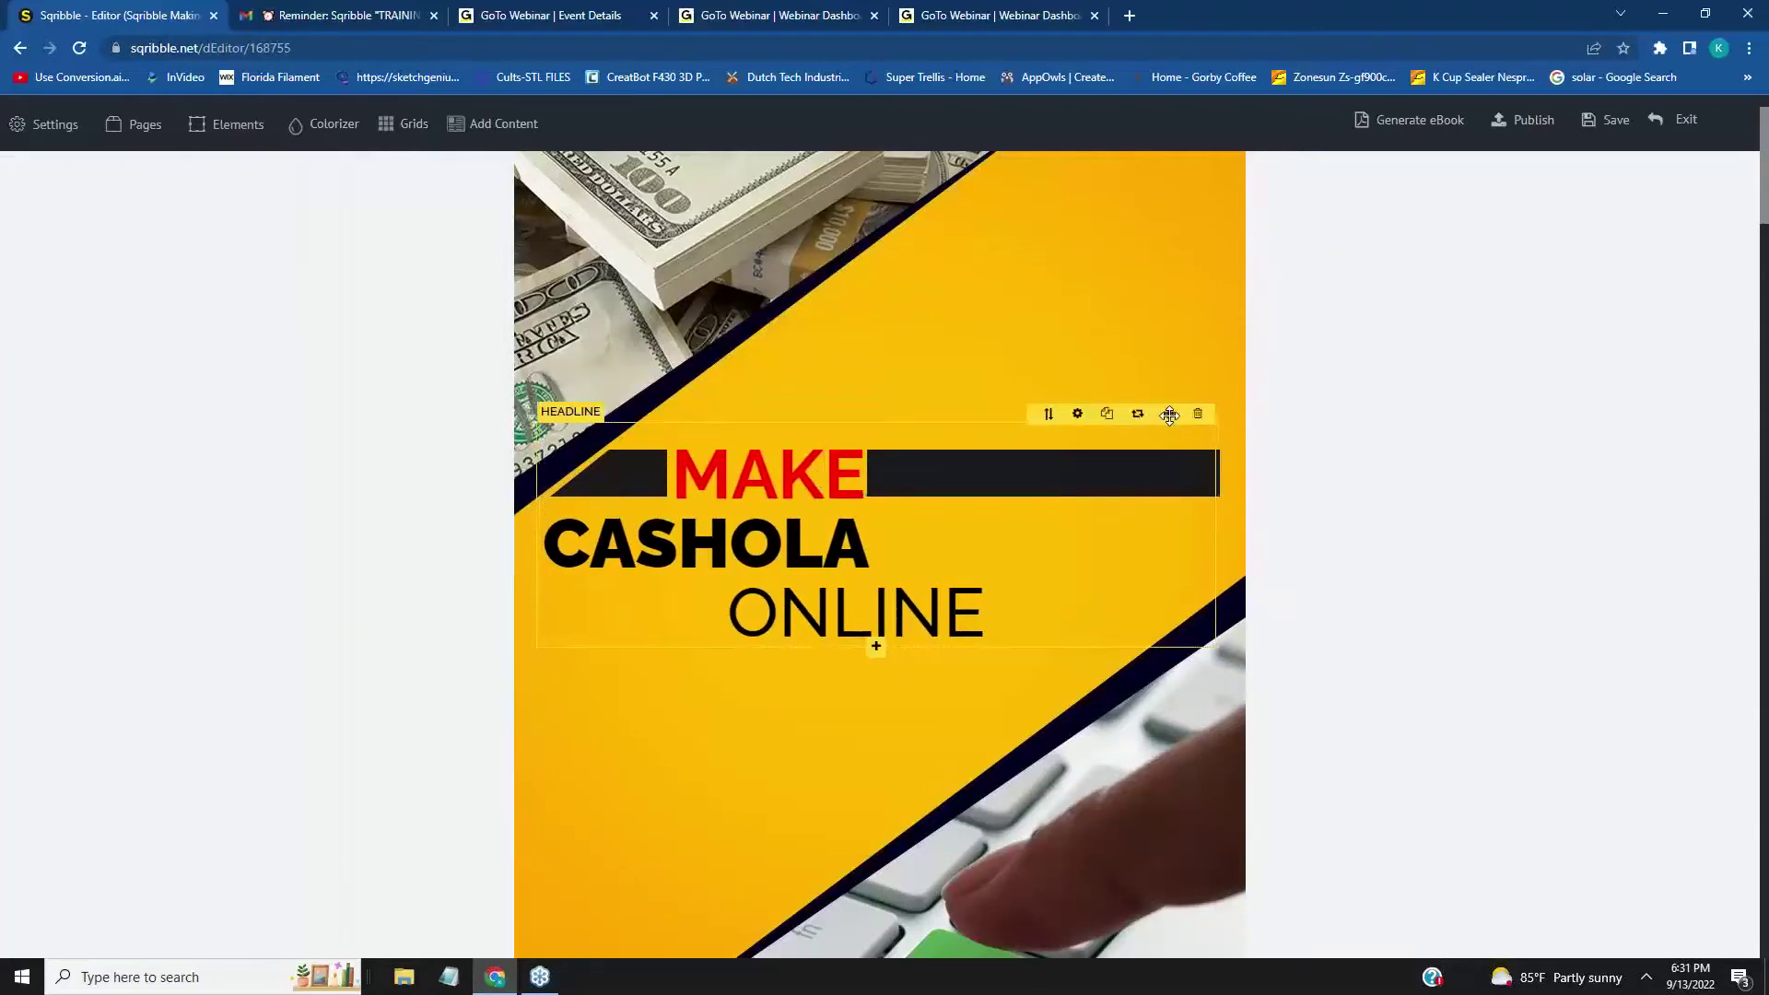
- Give the word CASHOLA in the cover headline a cyan background highlight
click(1009, 594)
drag(871, 550, 579, 564)
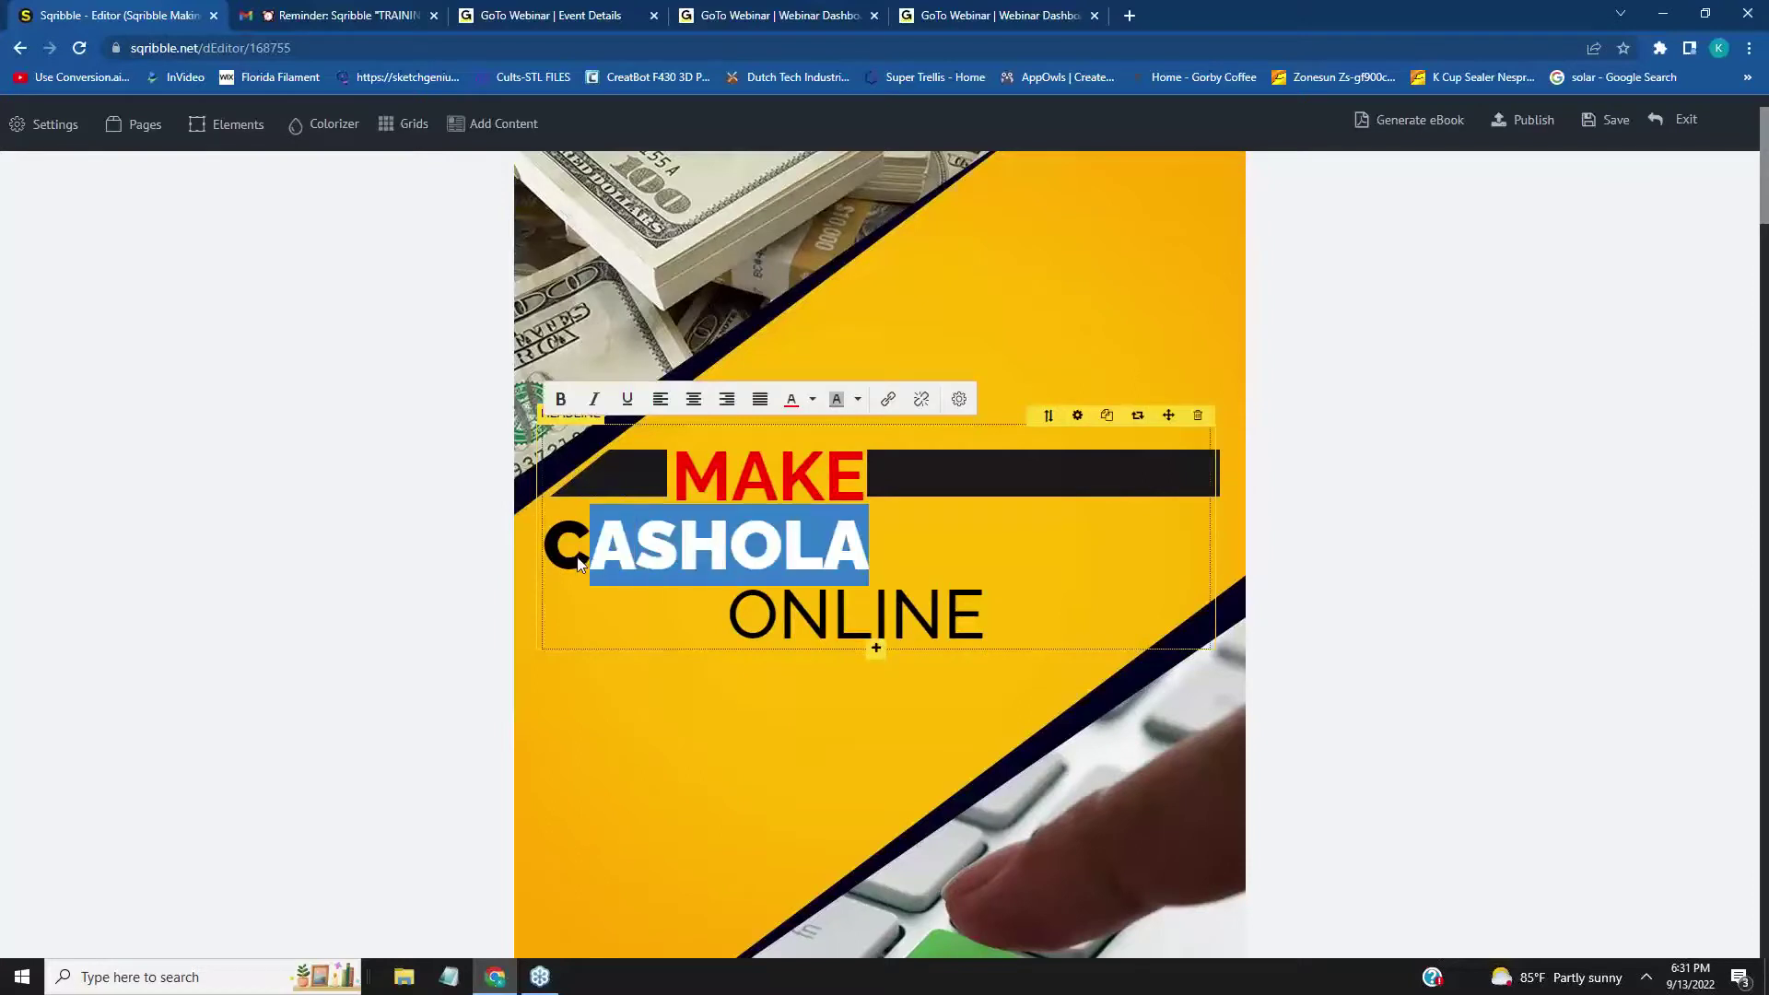
click(858, 402)
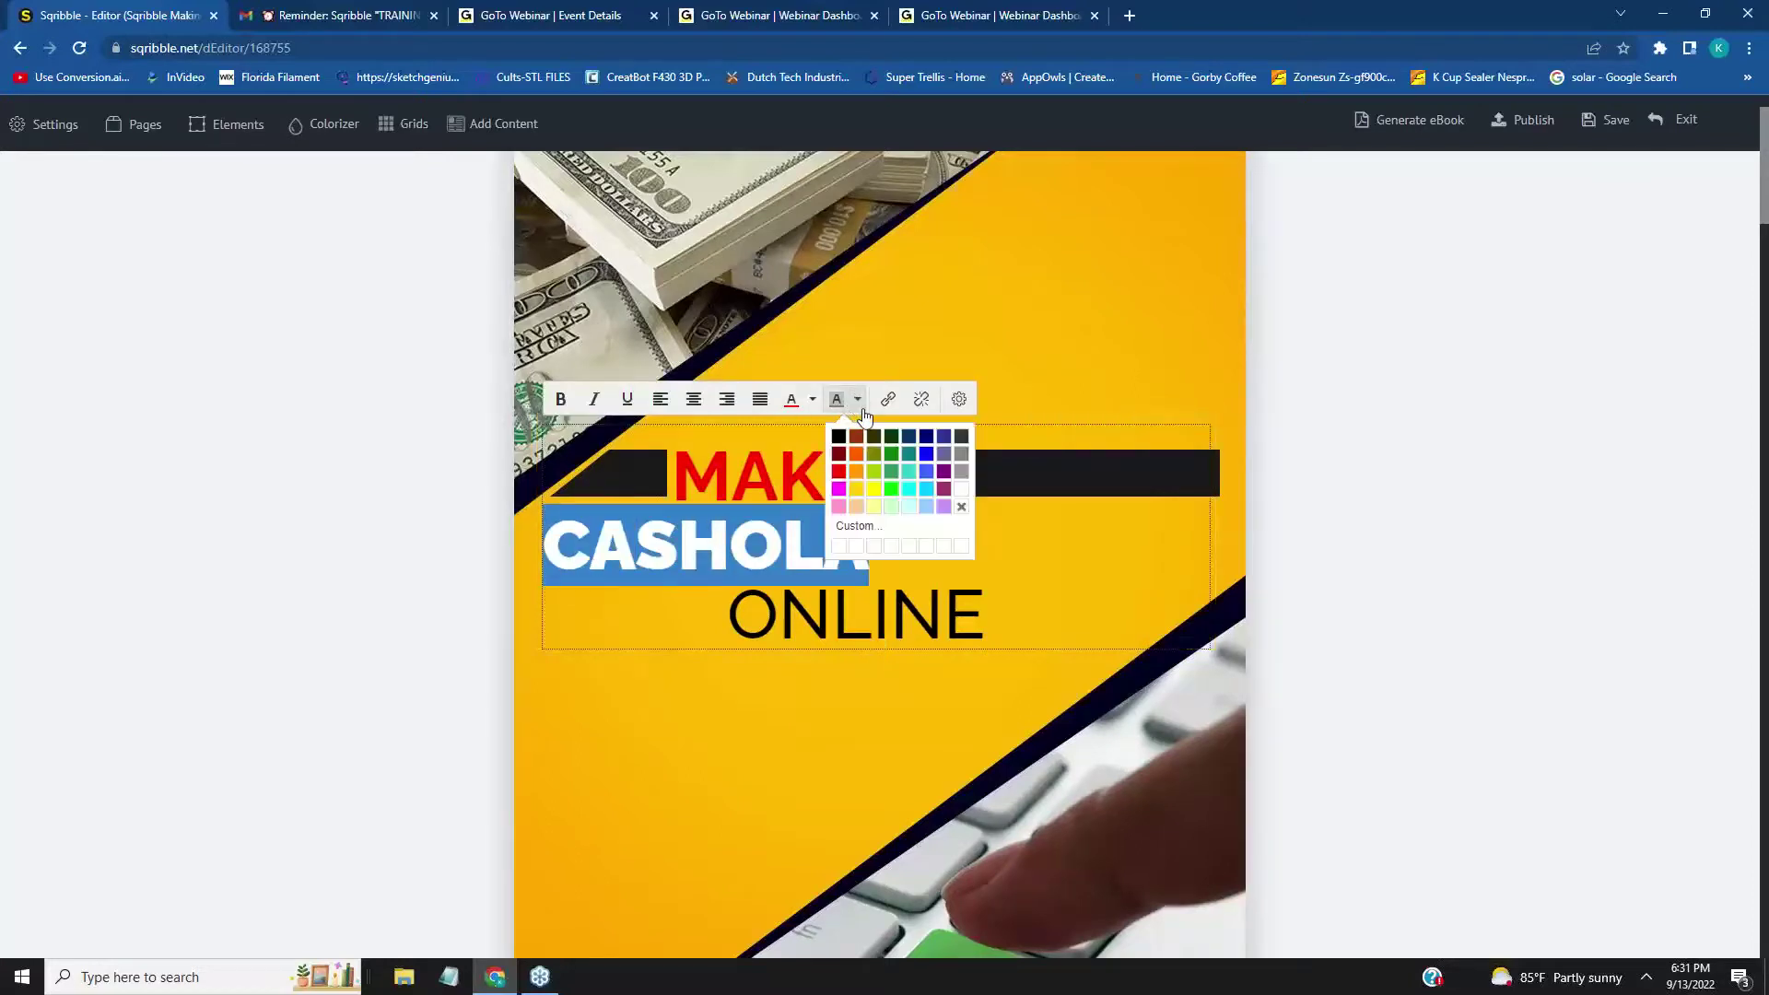
click(911, 489)
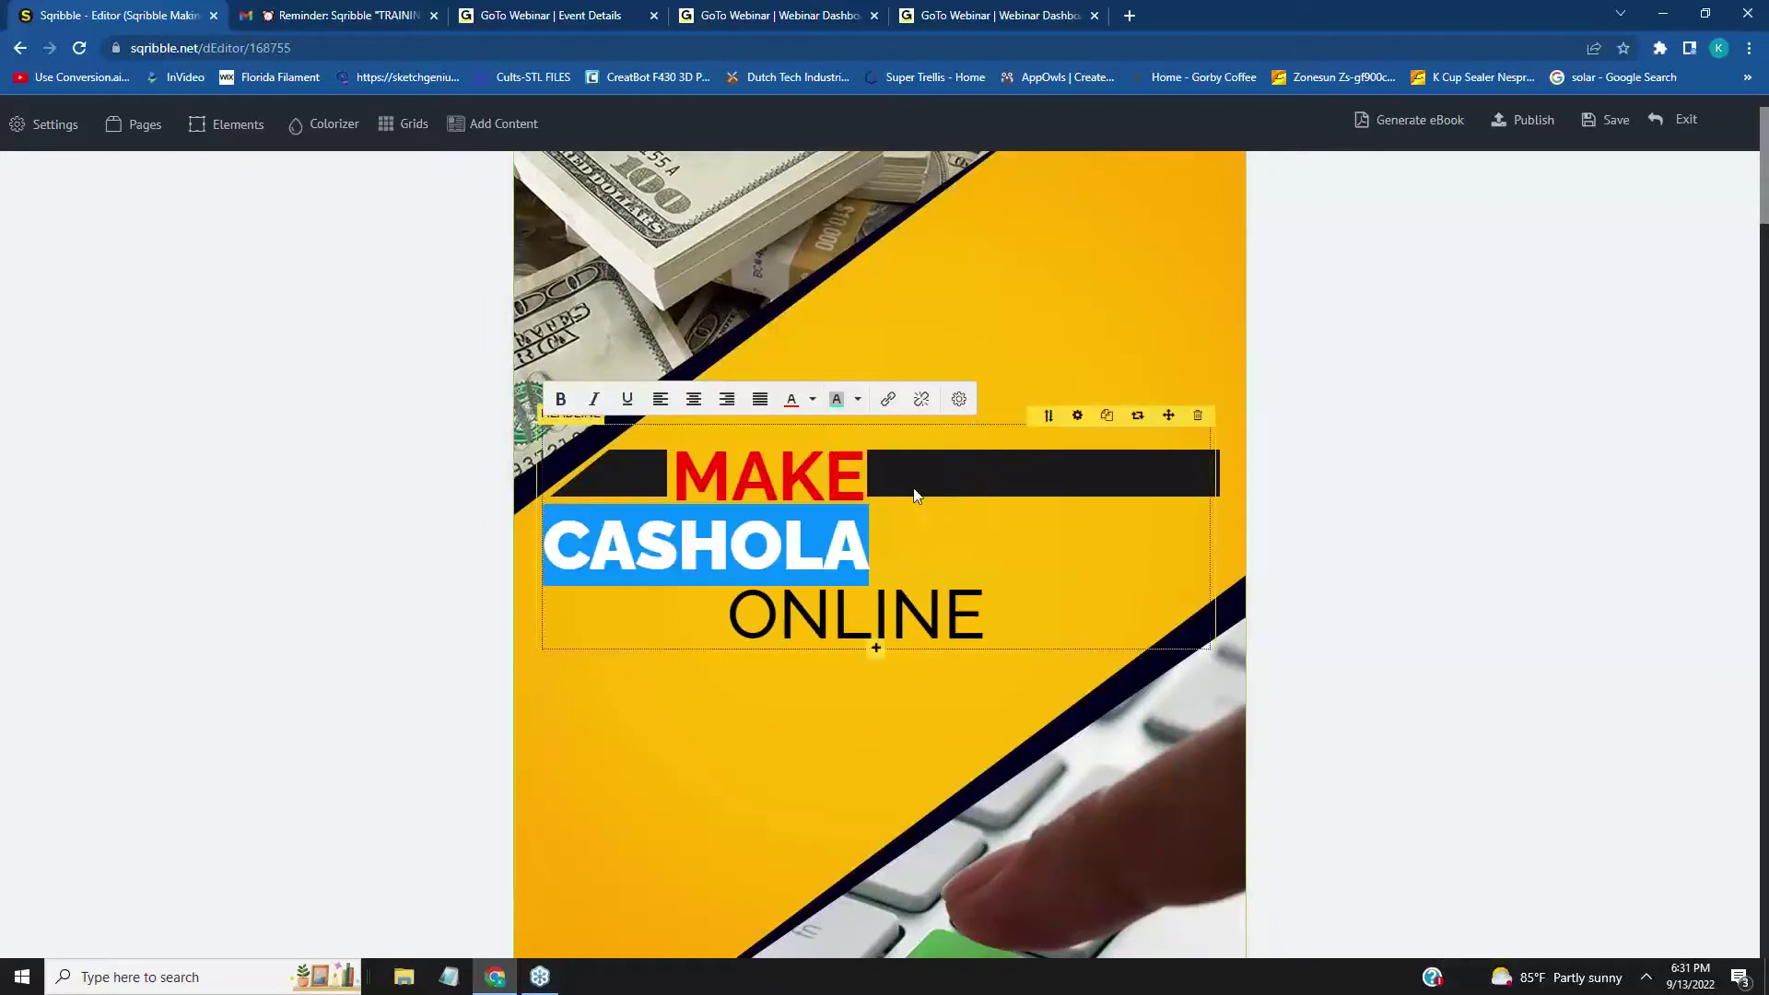
click(656, 615)
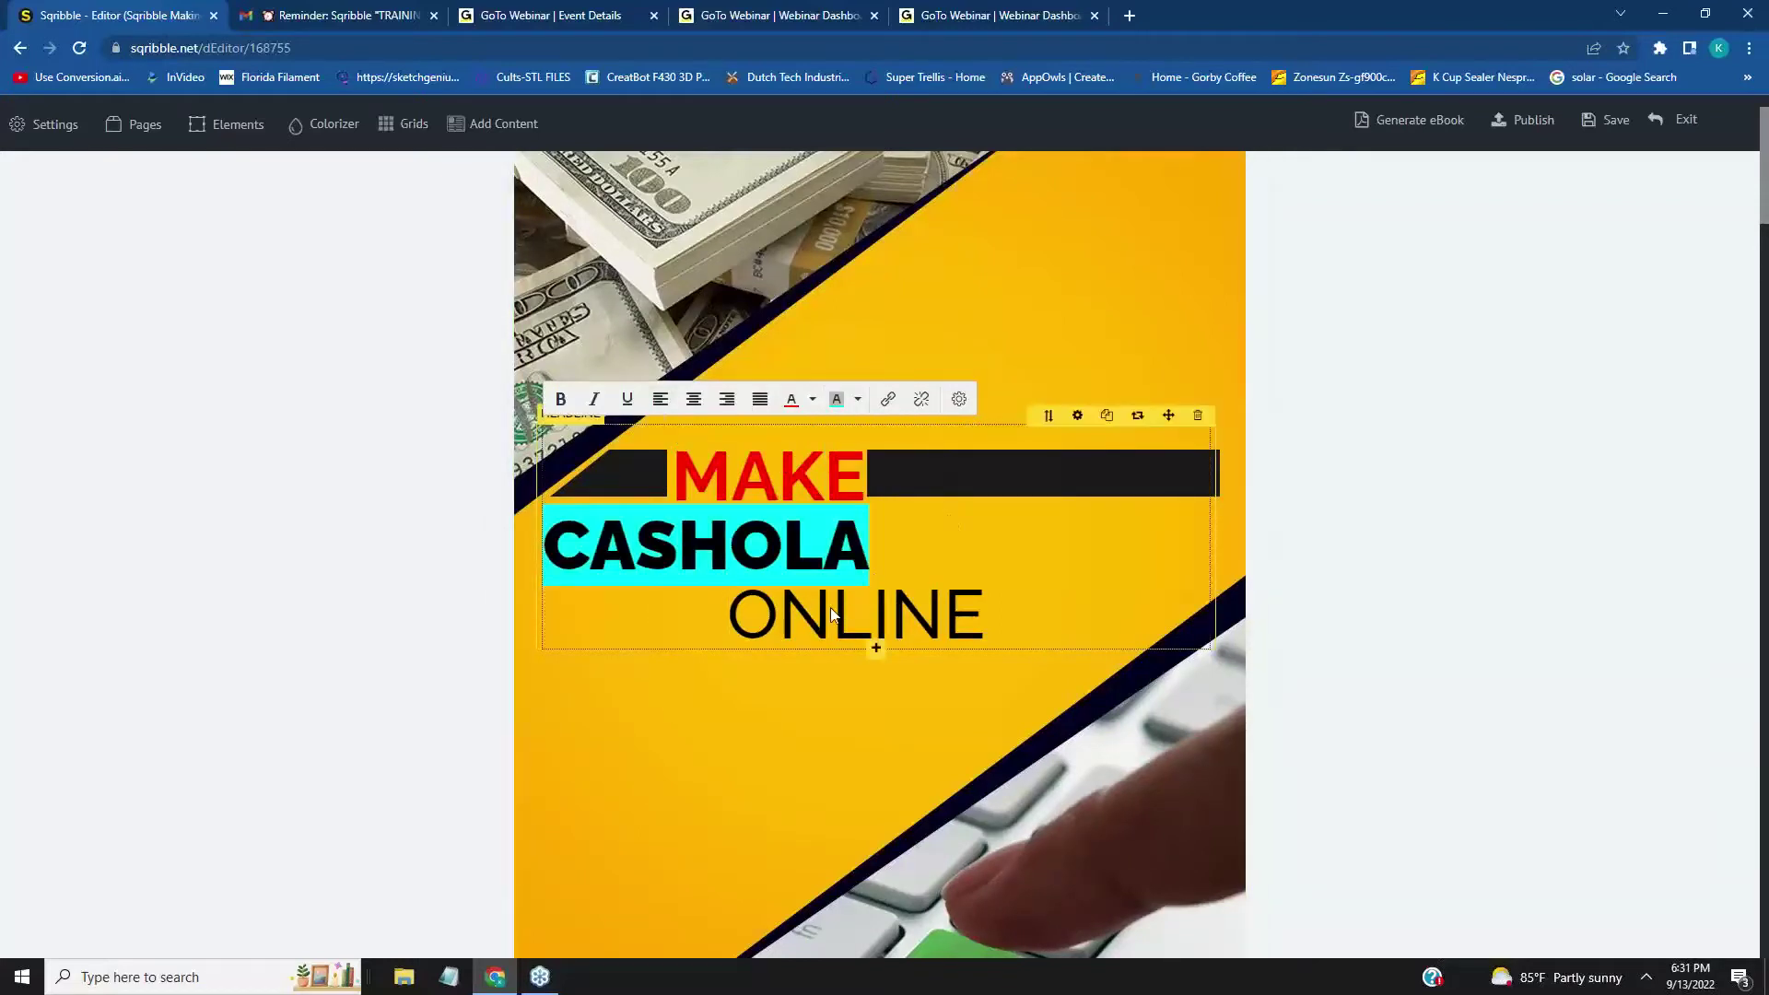
- Colour the word ONLINE in the cover headline blue
drag(990, 623, 731, 614)
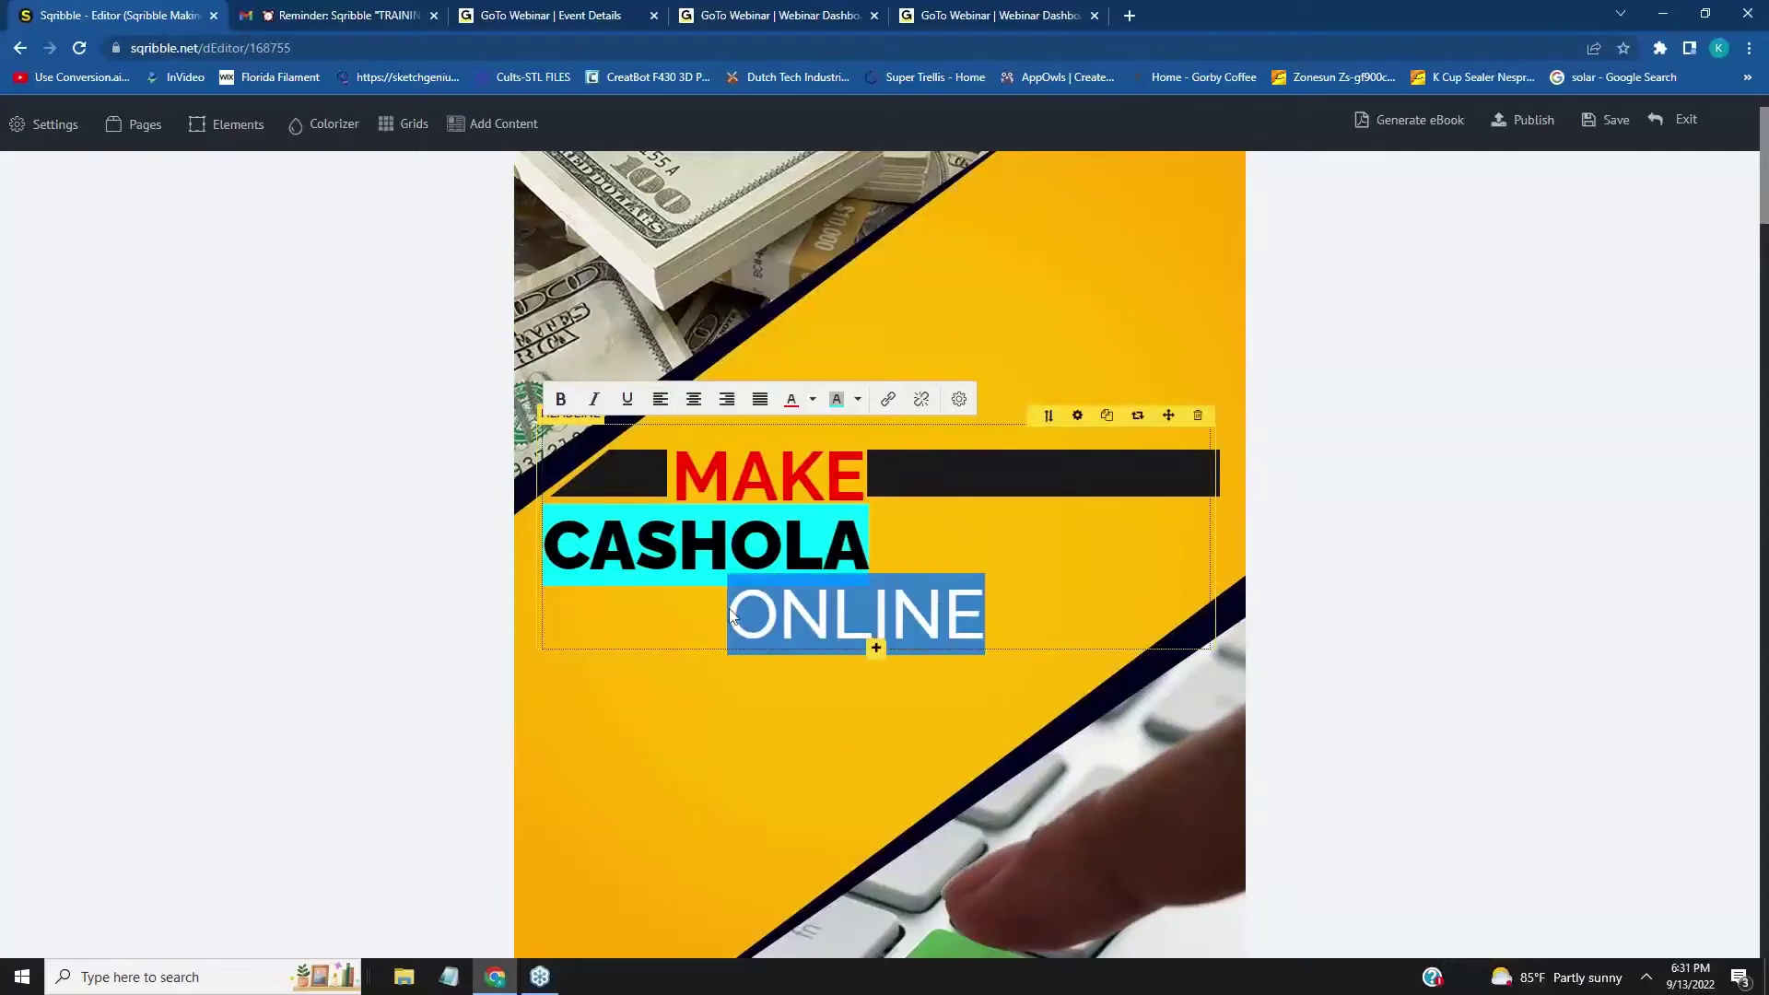
click(812, 399)
click(881, 464)
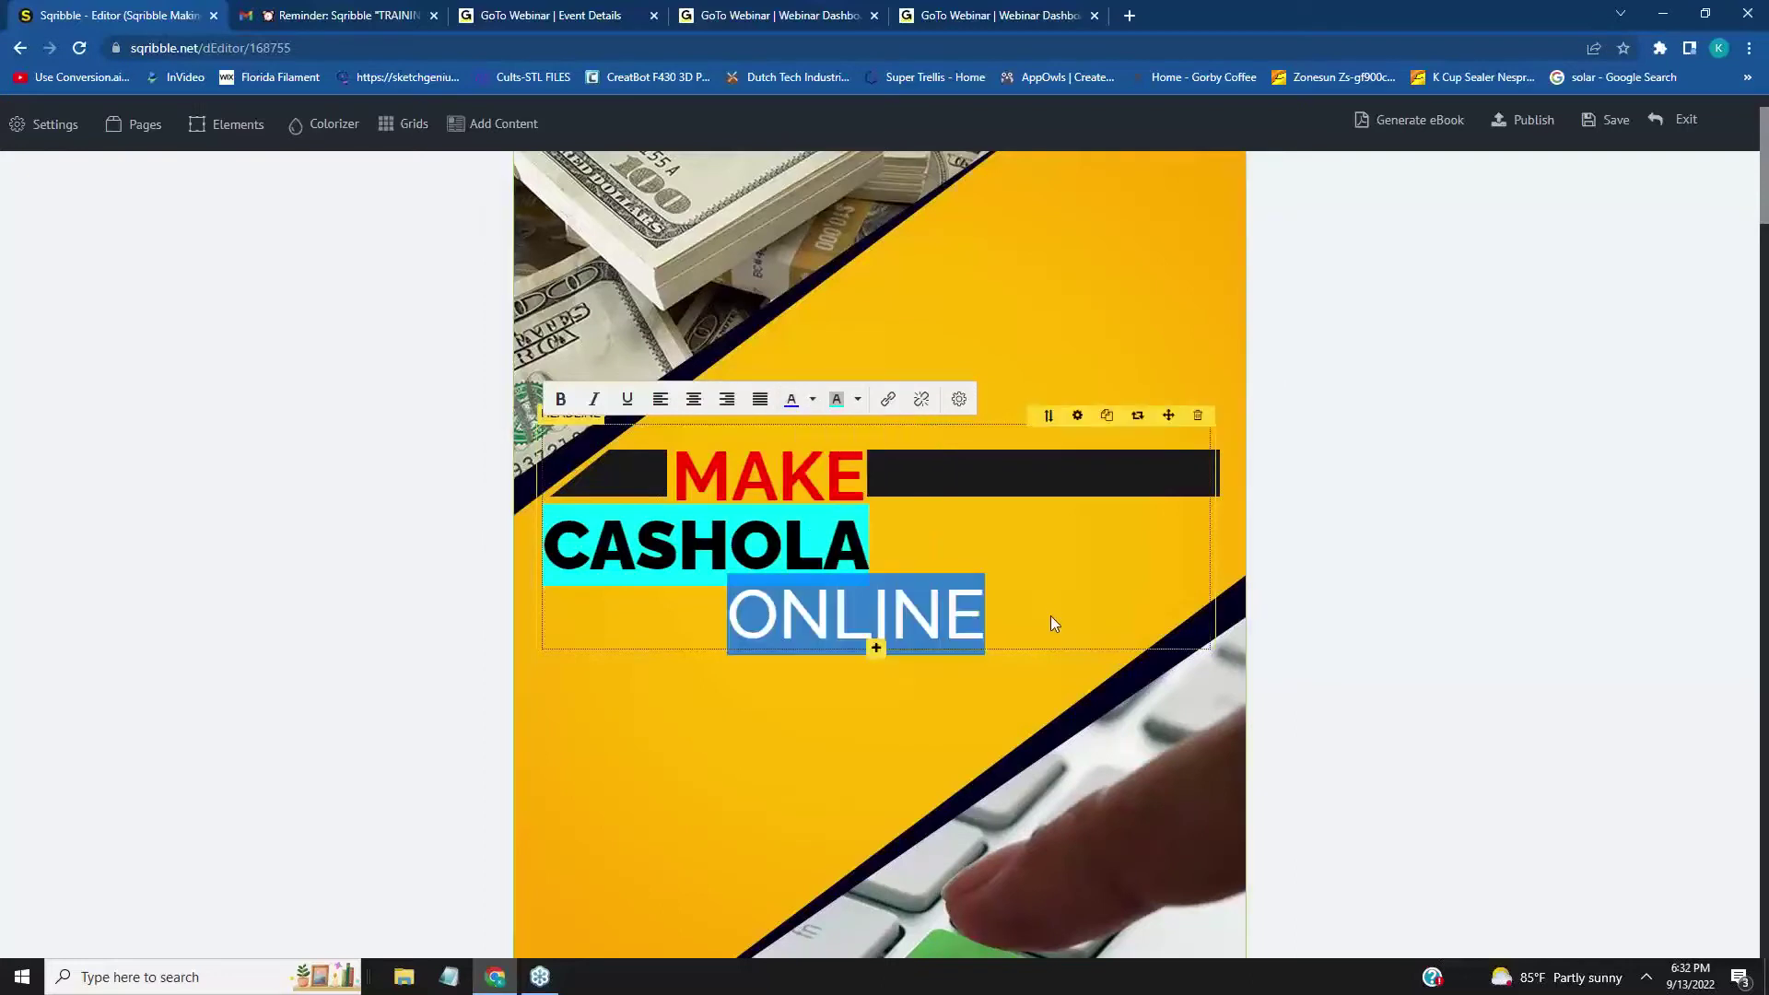
click(1052, 616)
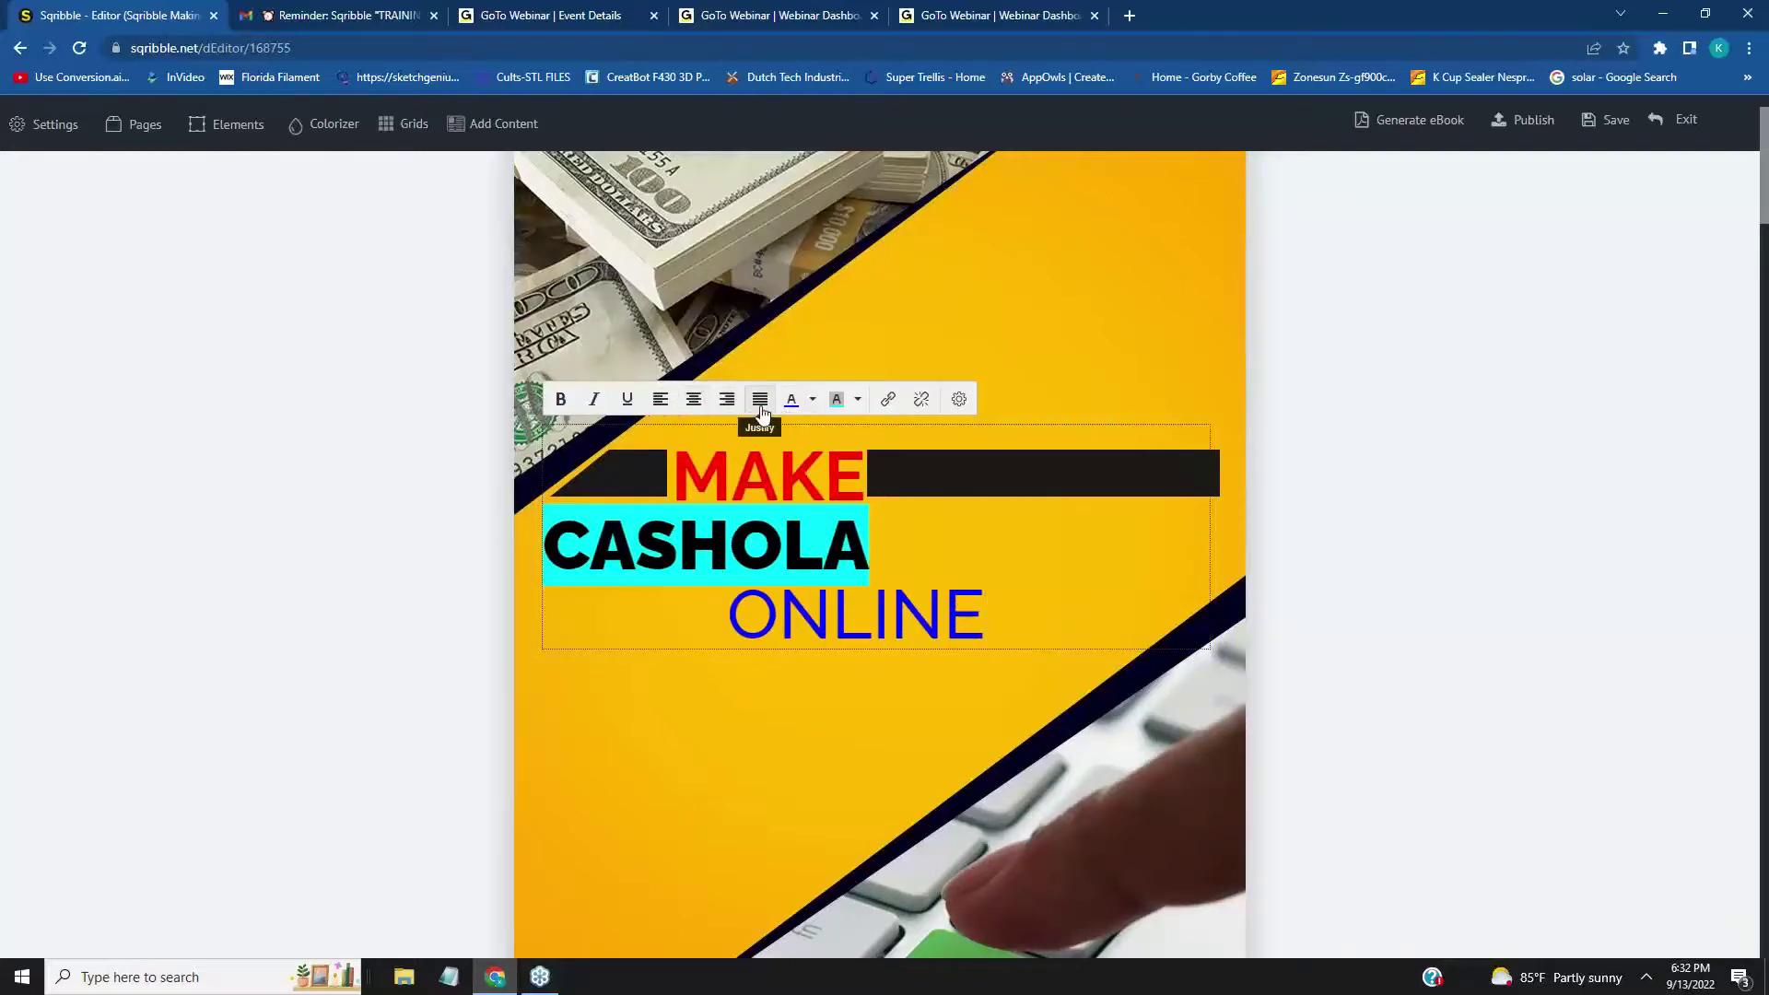
- Italicise all three lines of the cover headline
click(653, 403)
click(595, 400)
drag(680, 473, 990, 635)
click(595, 399)
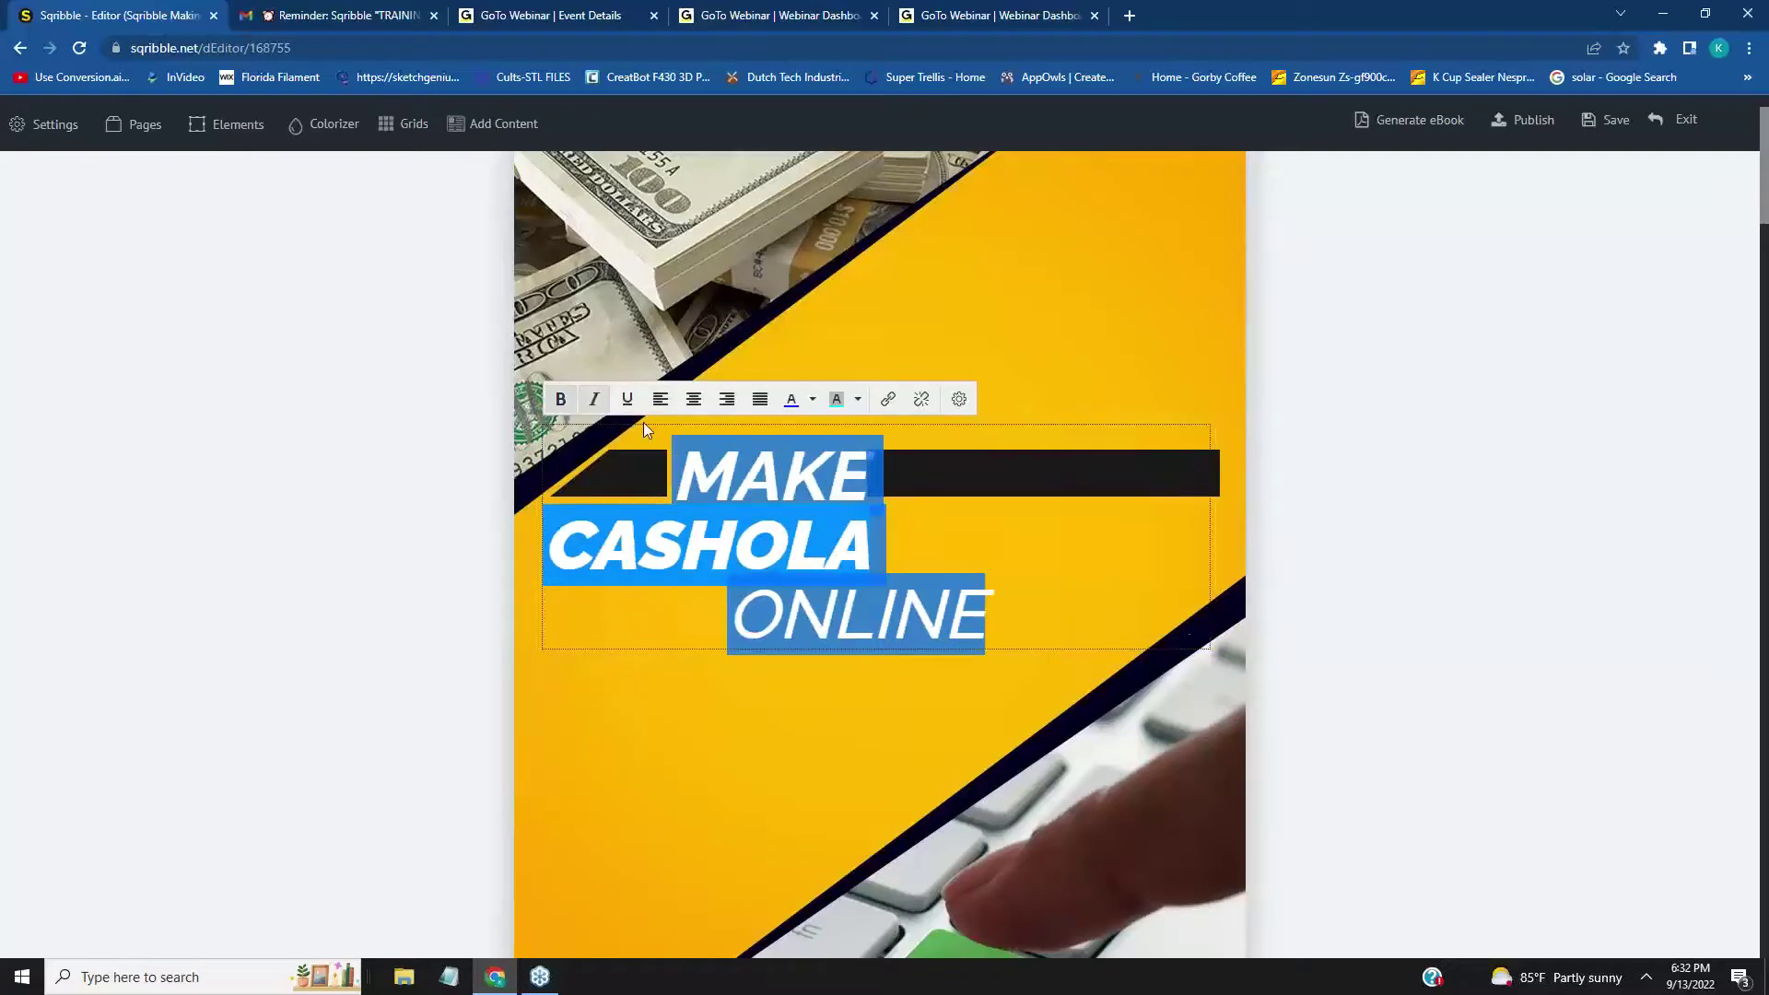
click(1112, 571)
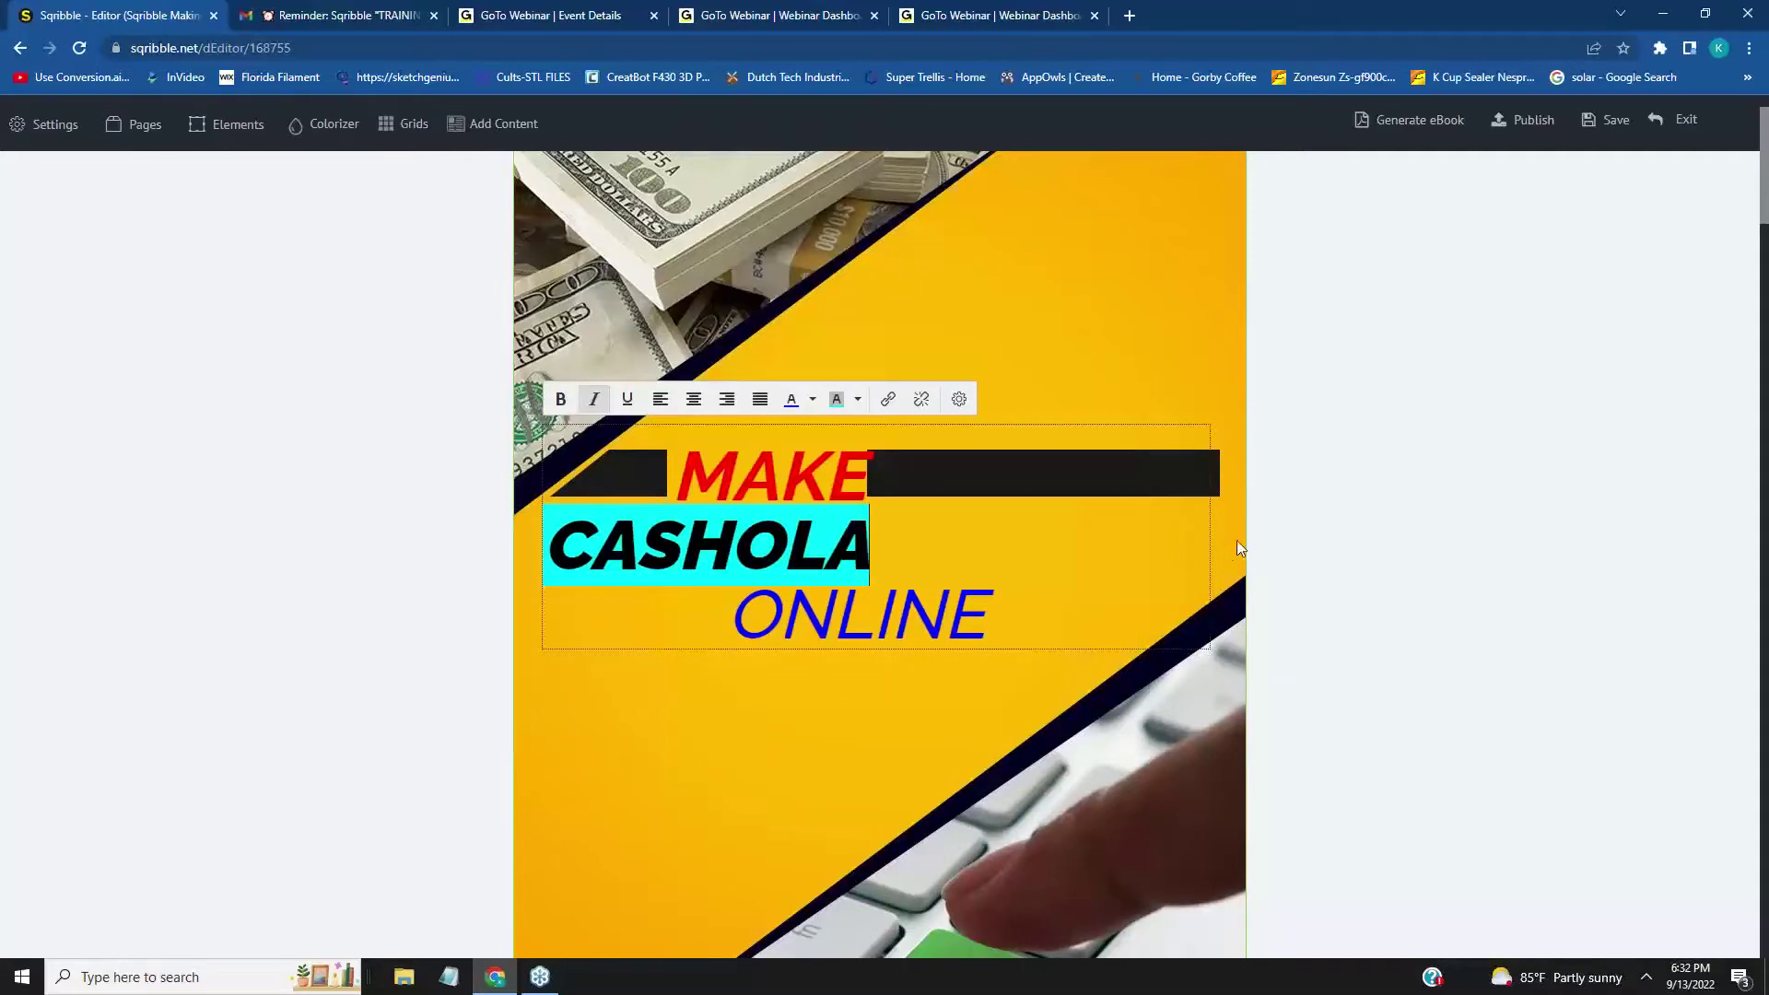
- Replace the AUTHOR NAME placeholder at the foot of the cover with the author's full name
scroll(1280, 544, down, 1)
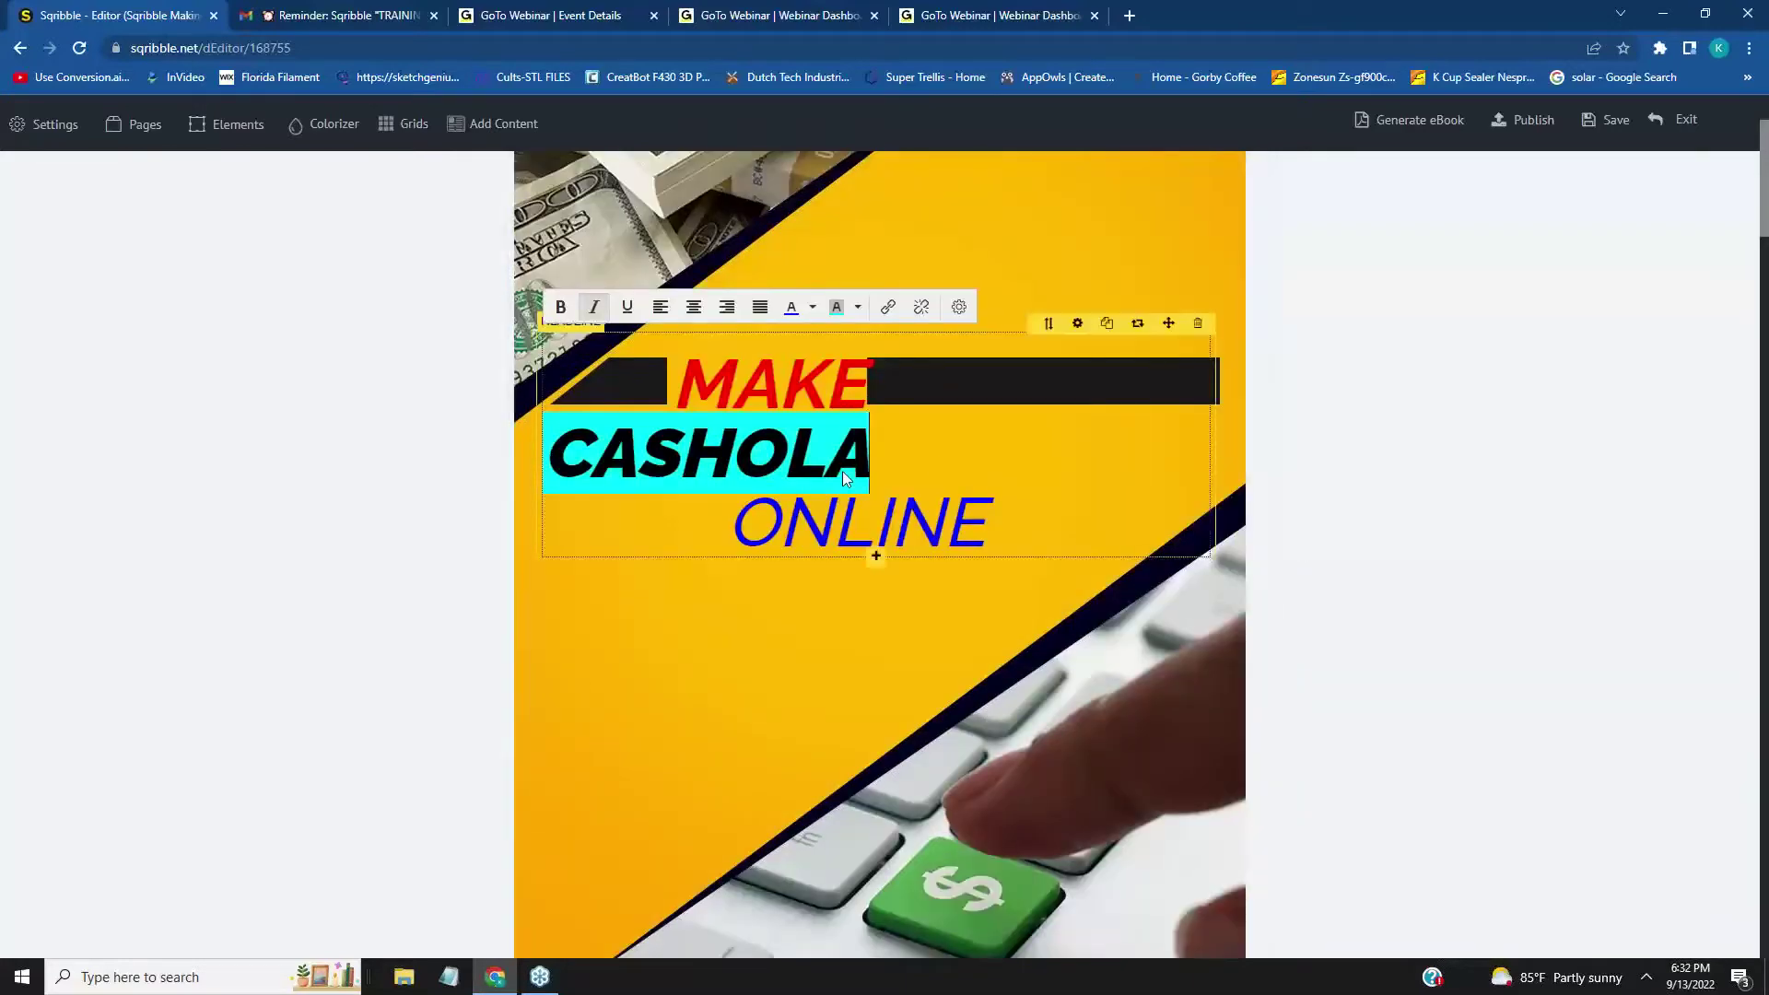
scroll(1104, 505, down, 3)
scroll(1104, 505, up, 3)
scroll(1104, 505, down, 3)
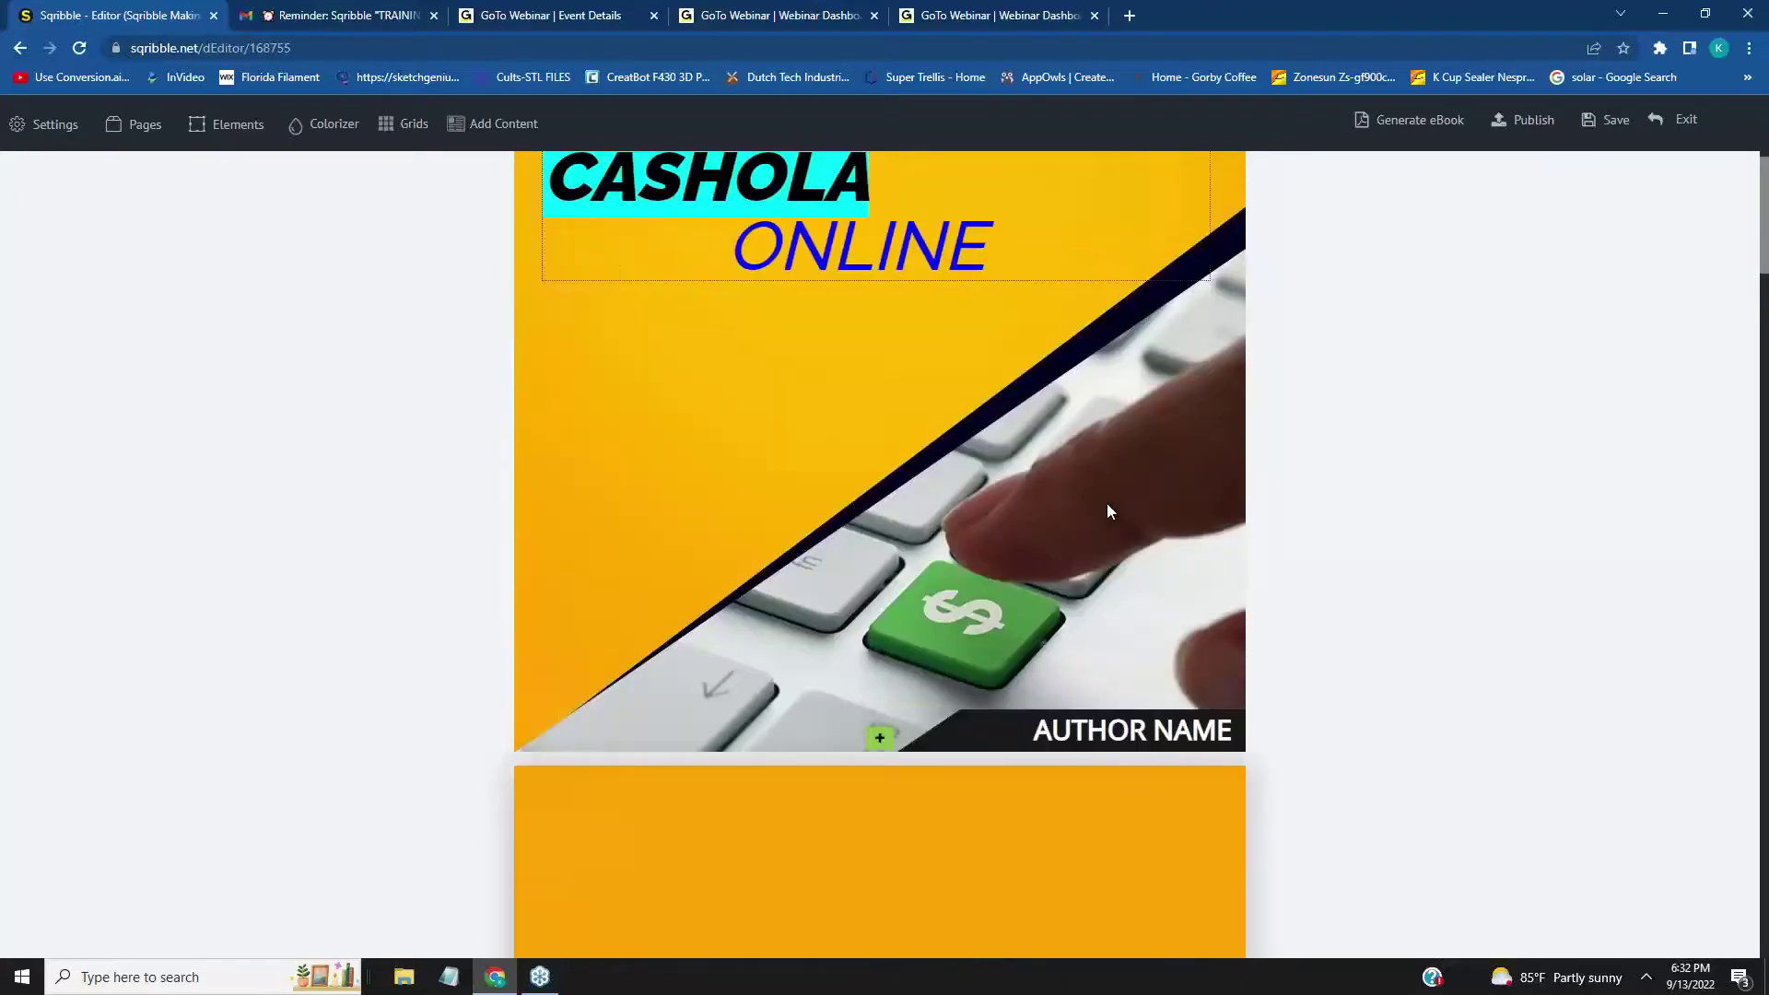
click(1068, 731)
drag(1034, 731, 1239, 733)
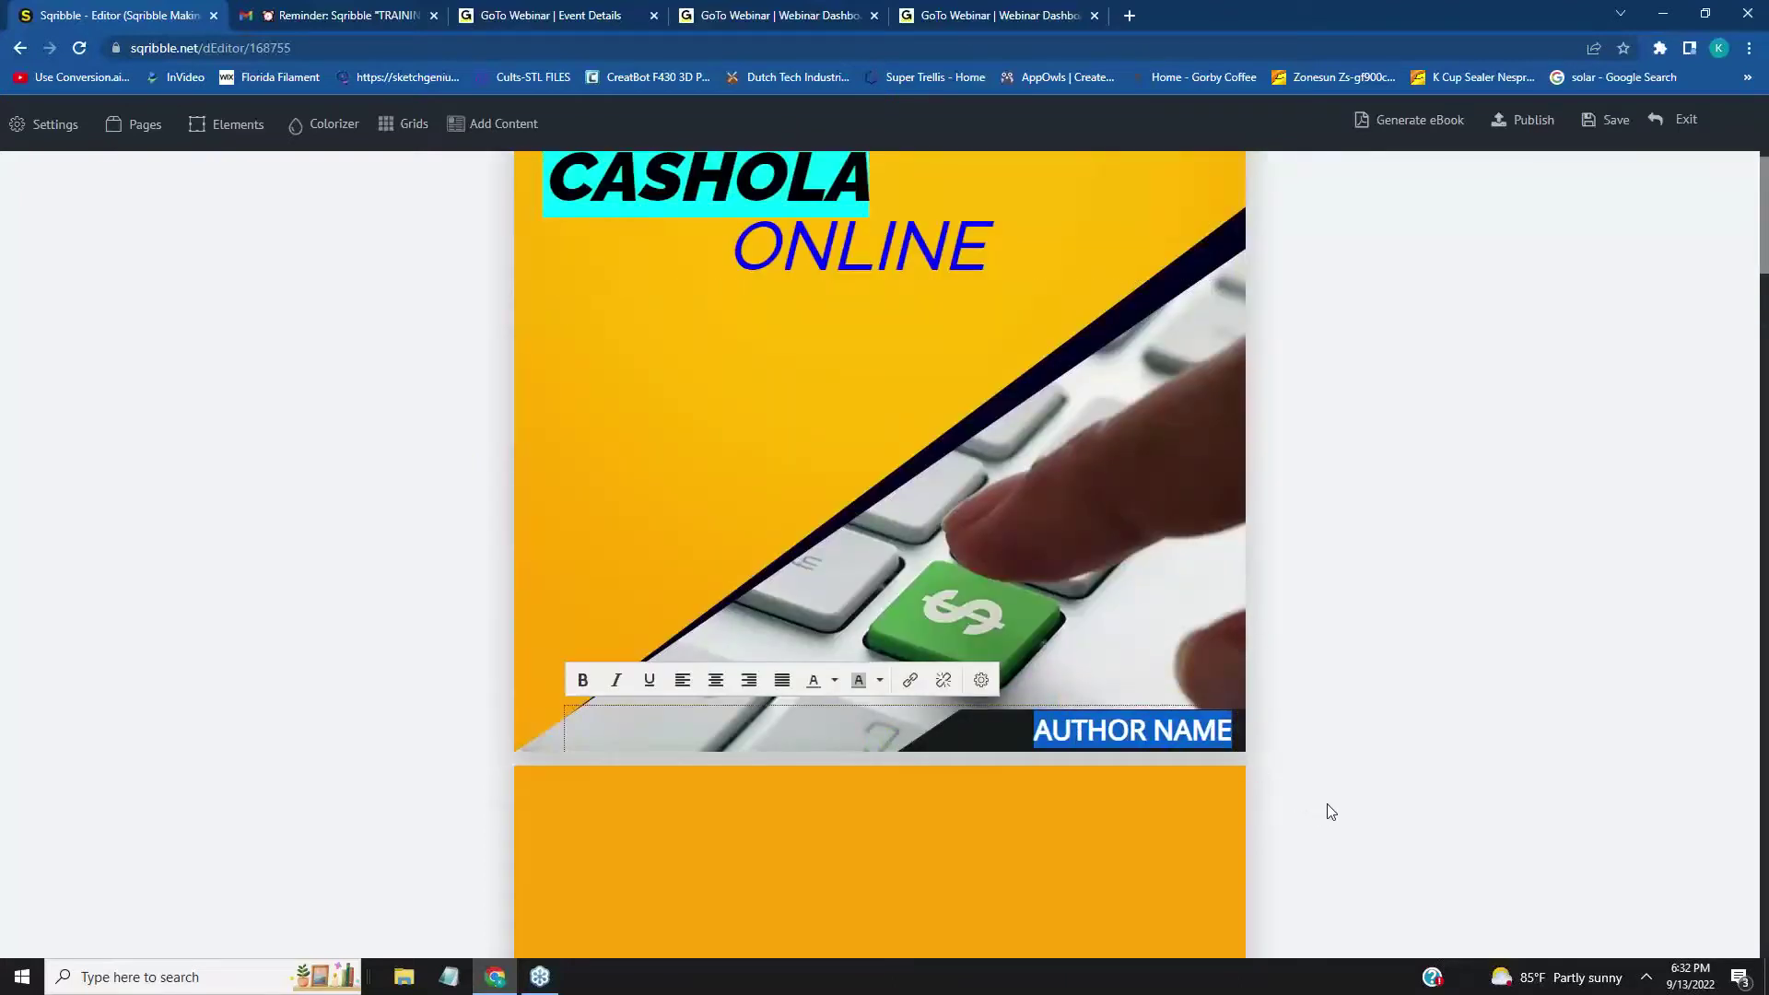
text(JOHN)
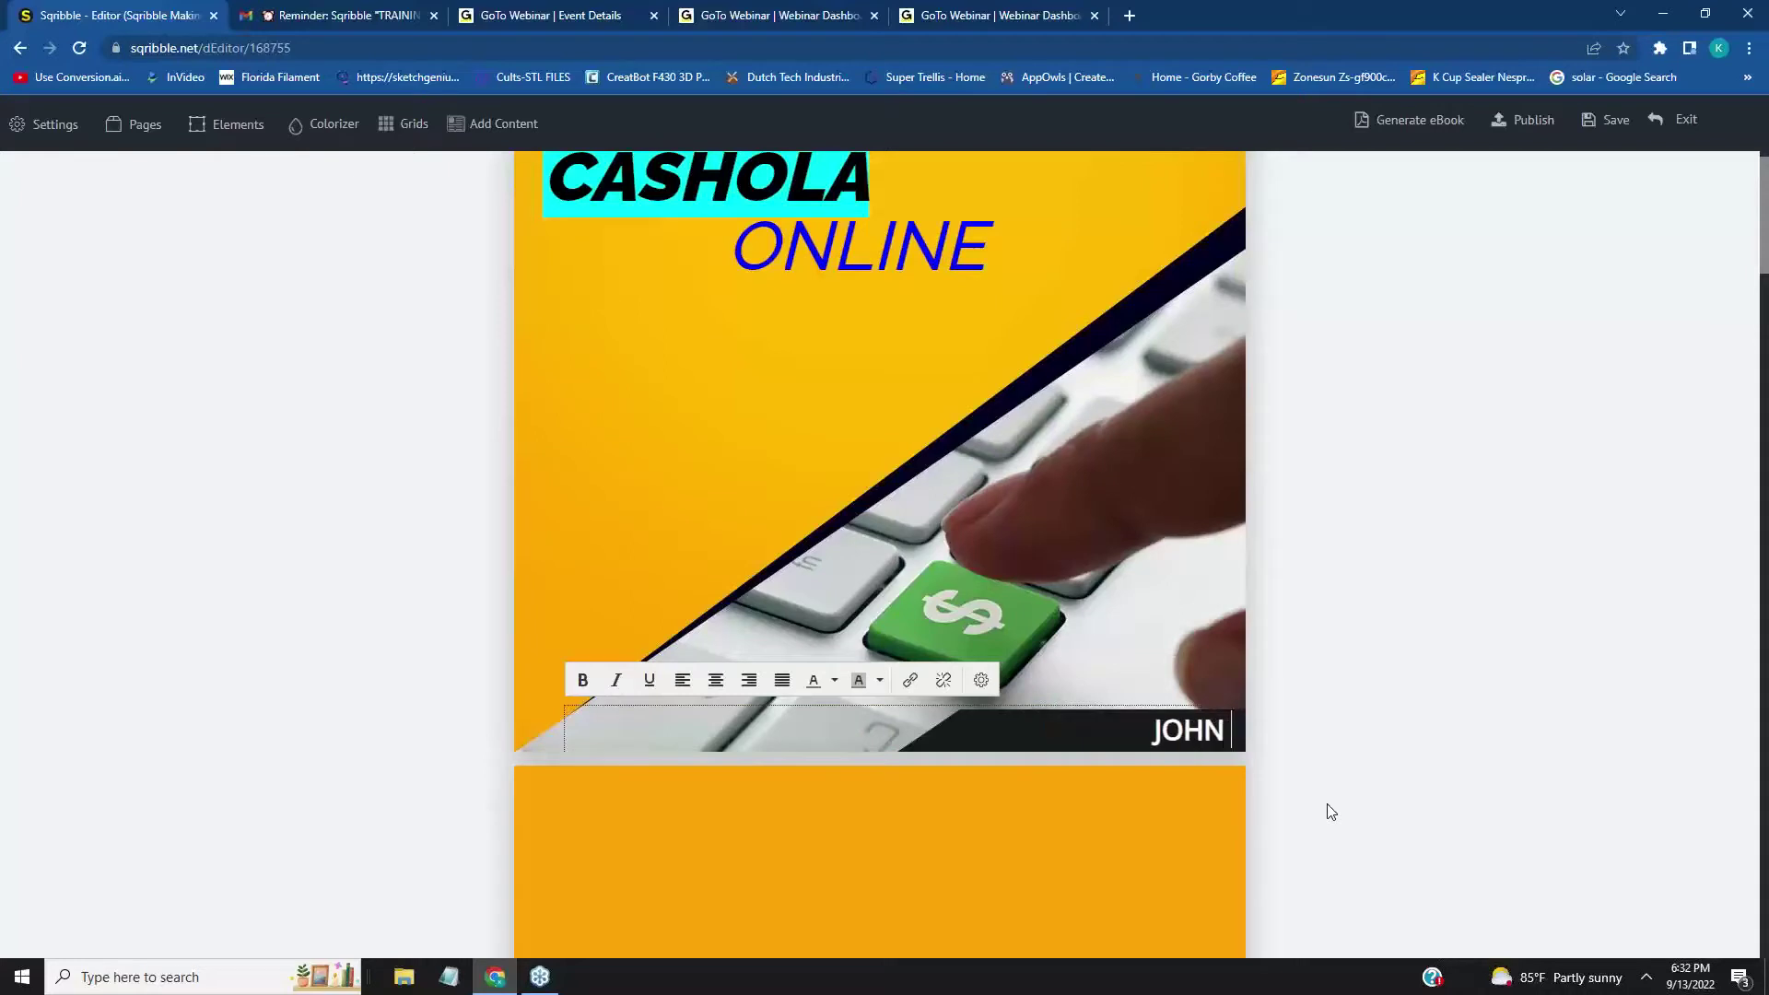
text( SMITH)
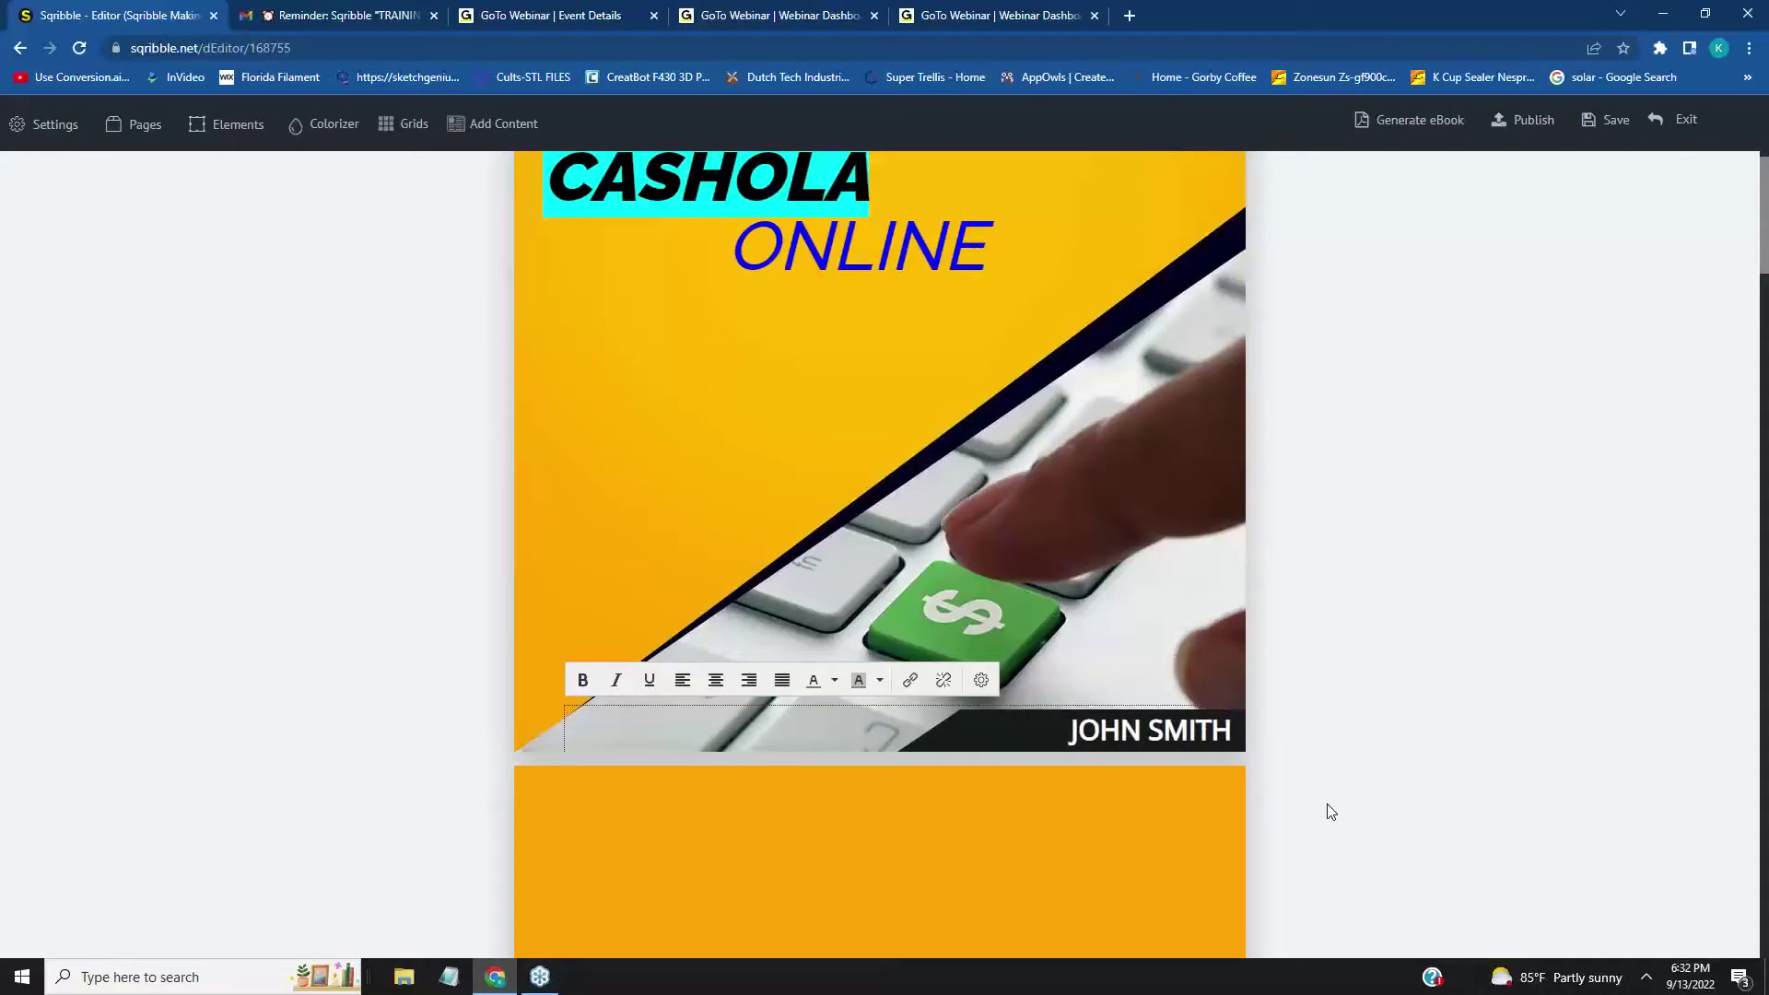
- Select the author's name on the cover and open that element's settings
click(1221, 733)
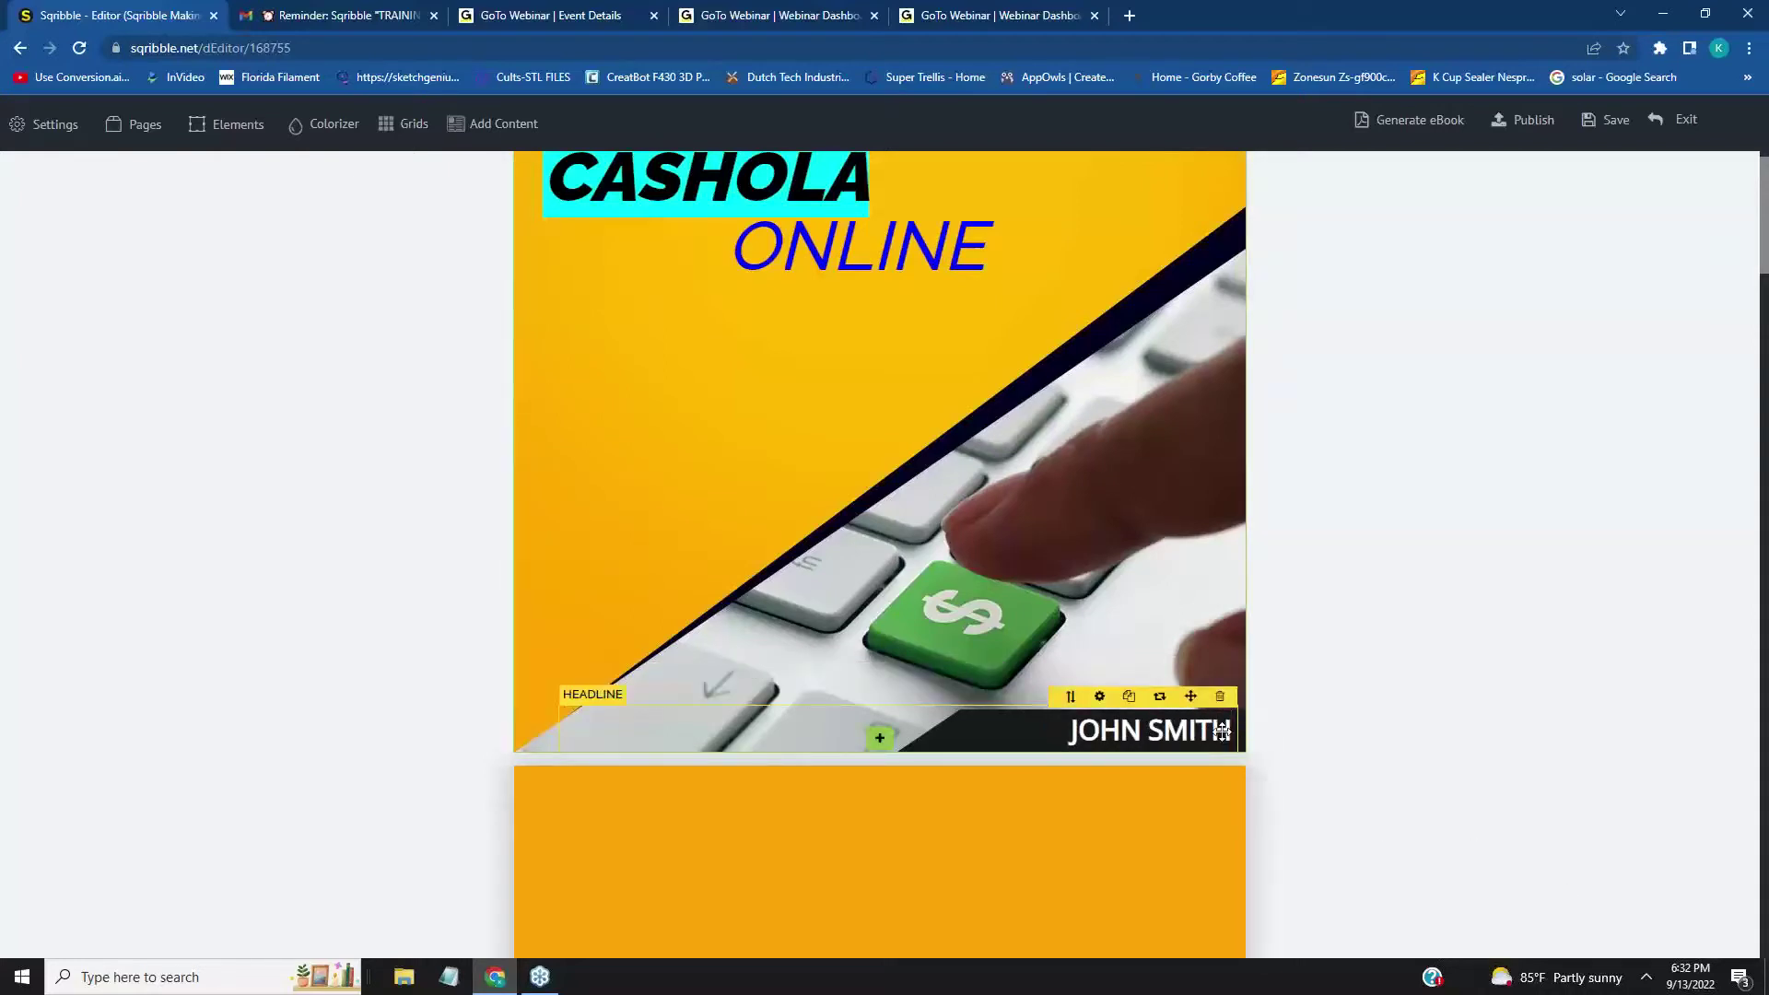
drag(1189, 730, 1064, 731)
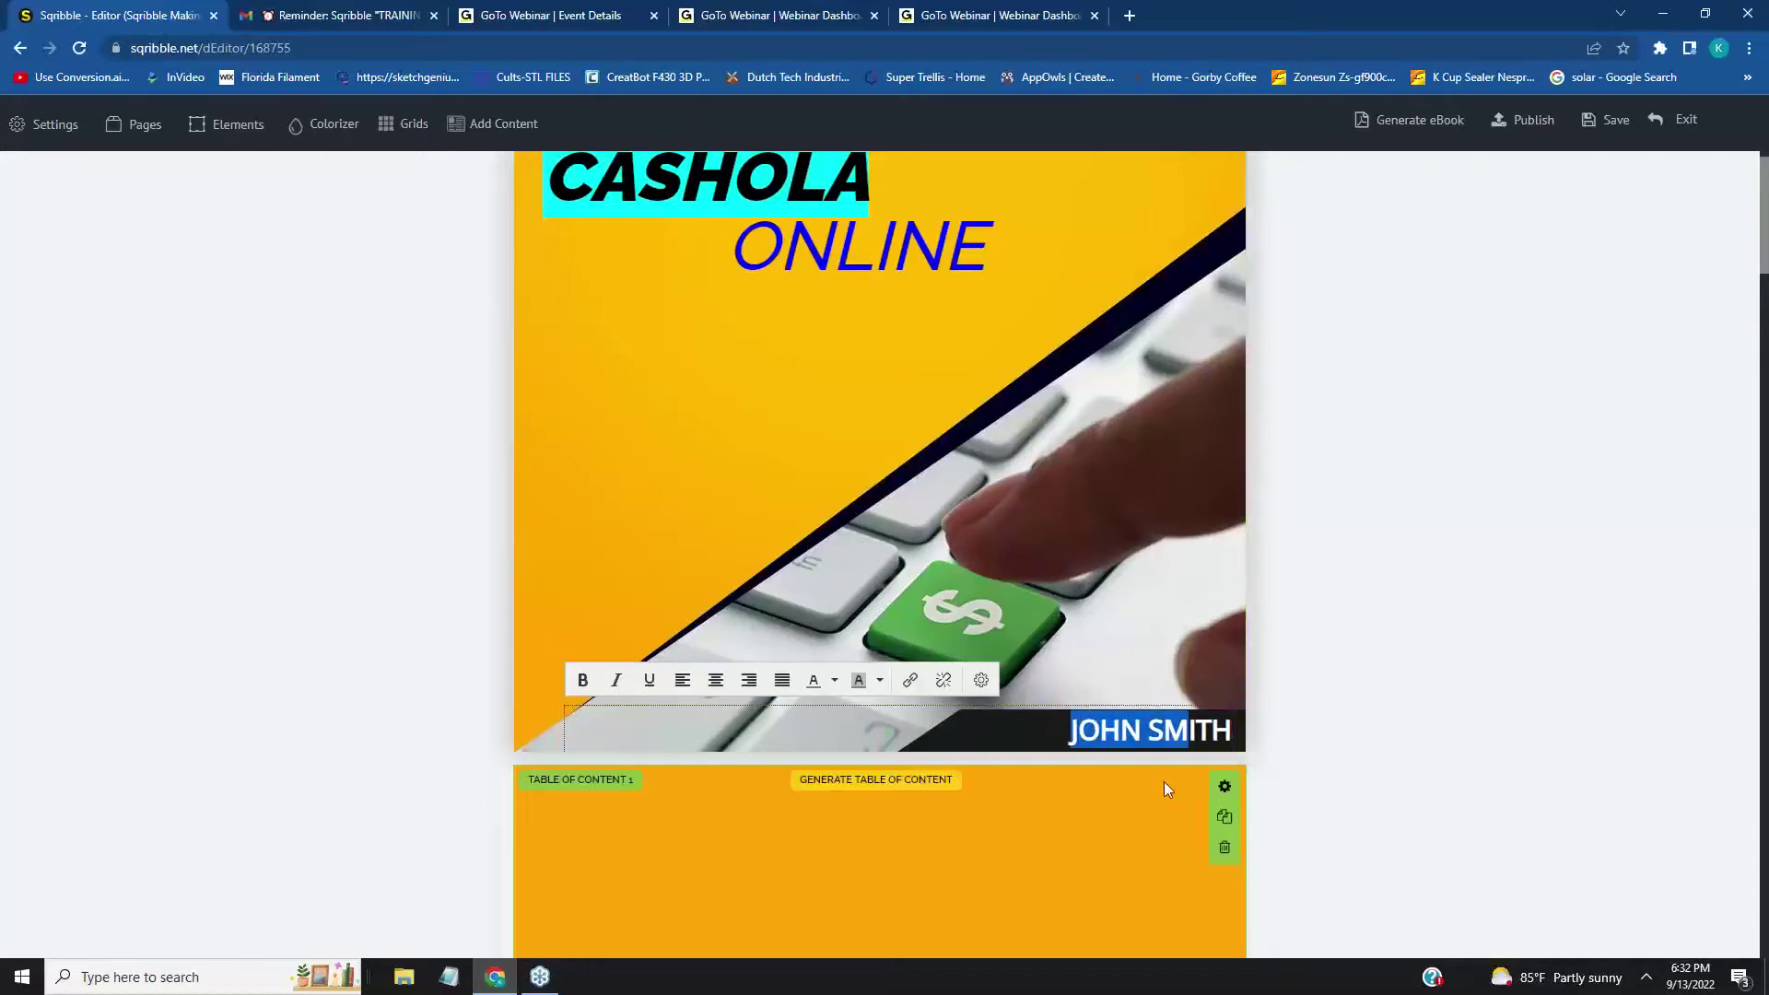
drag(1235, 731, 1062, 730)
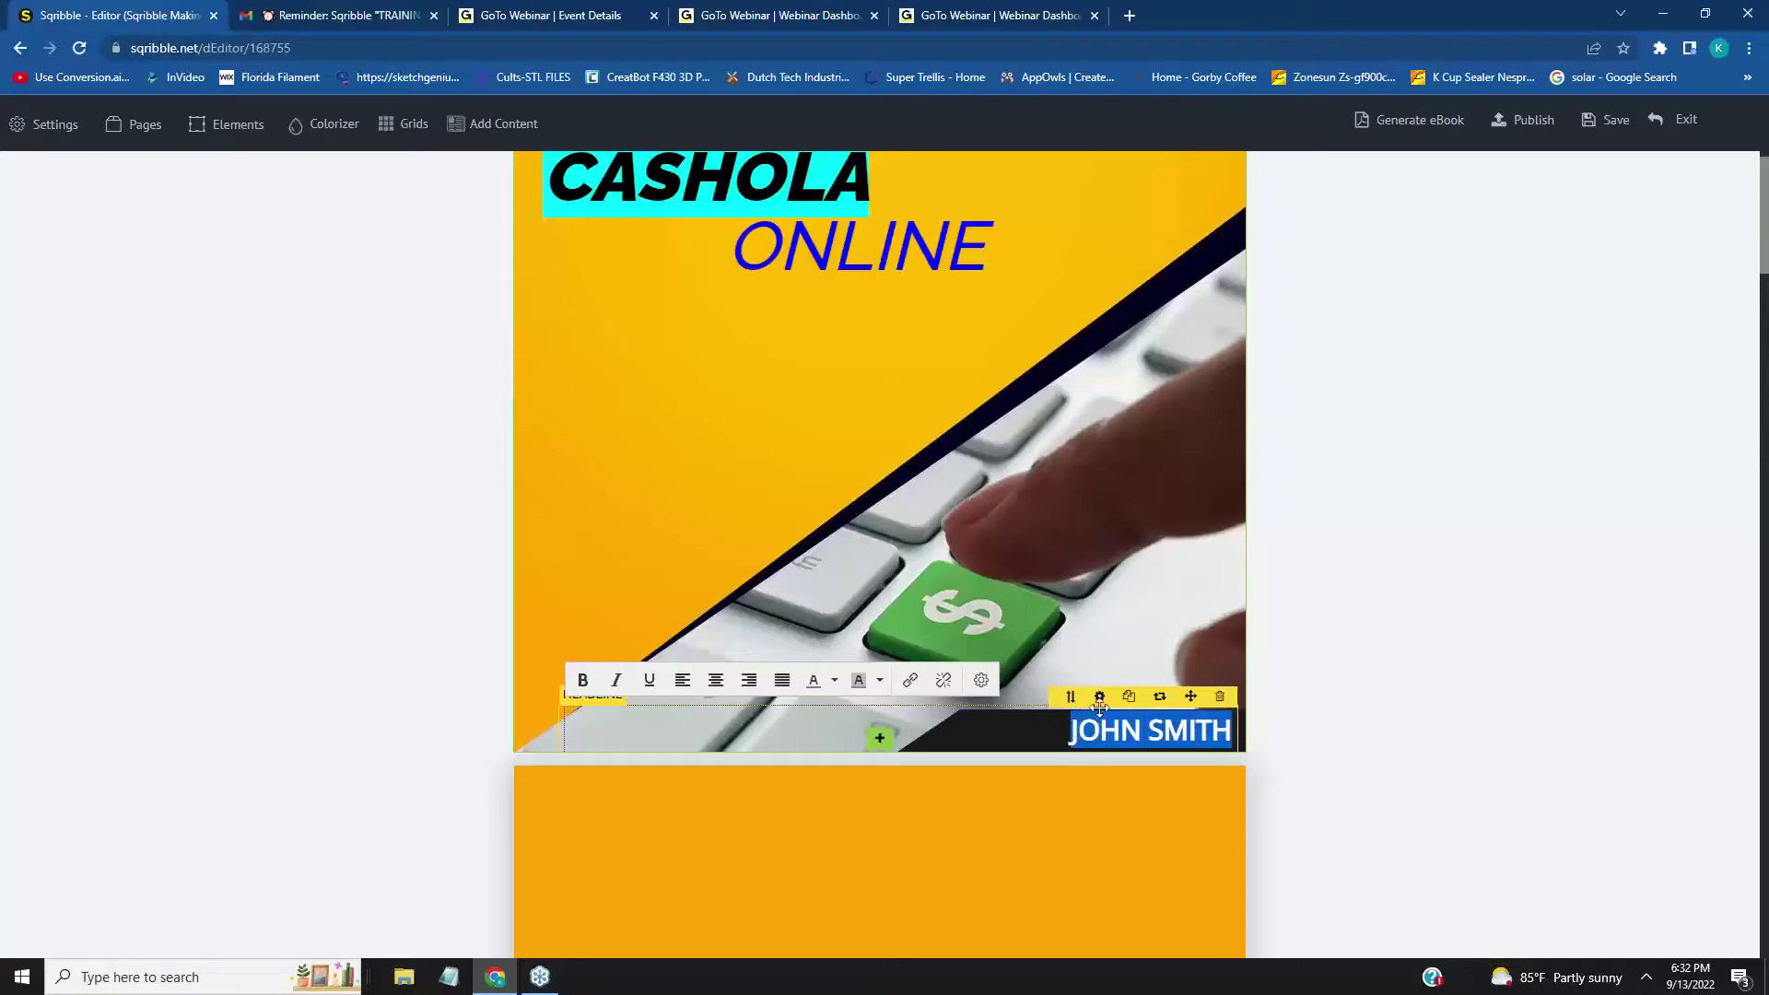
click(1099, 705)
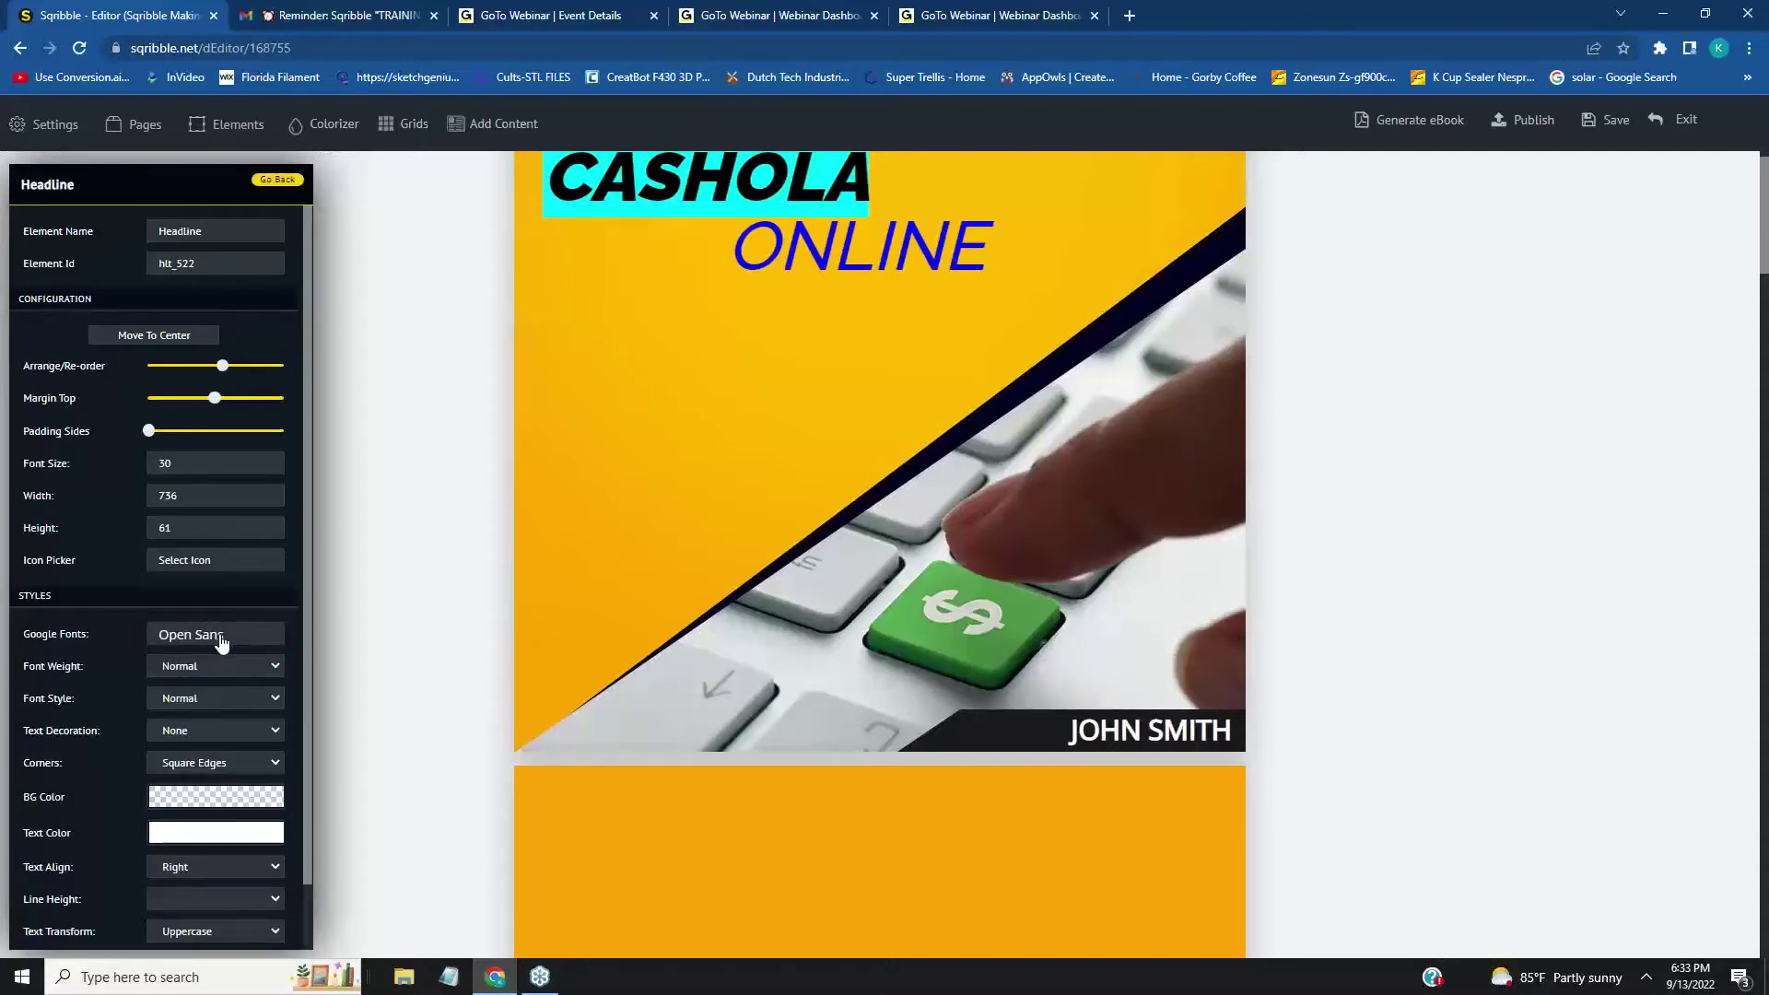
- Try the Google fonts Holtwood One SC and Adamina on the cover's author name
scroll(246, 645, down, 5)
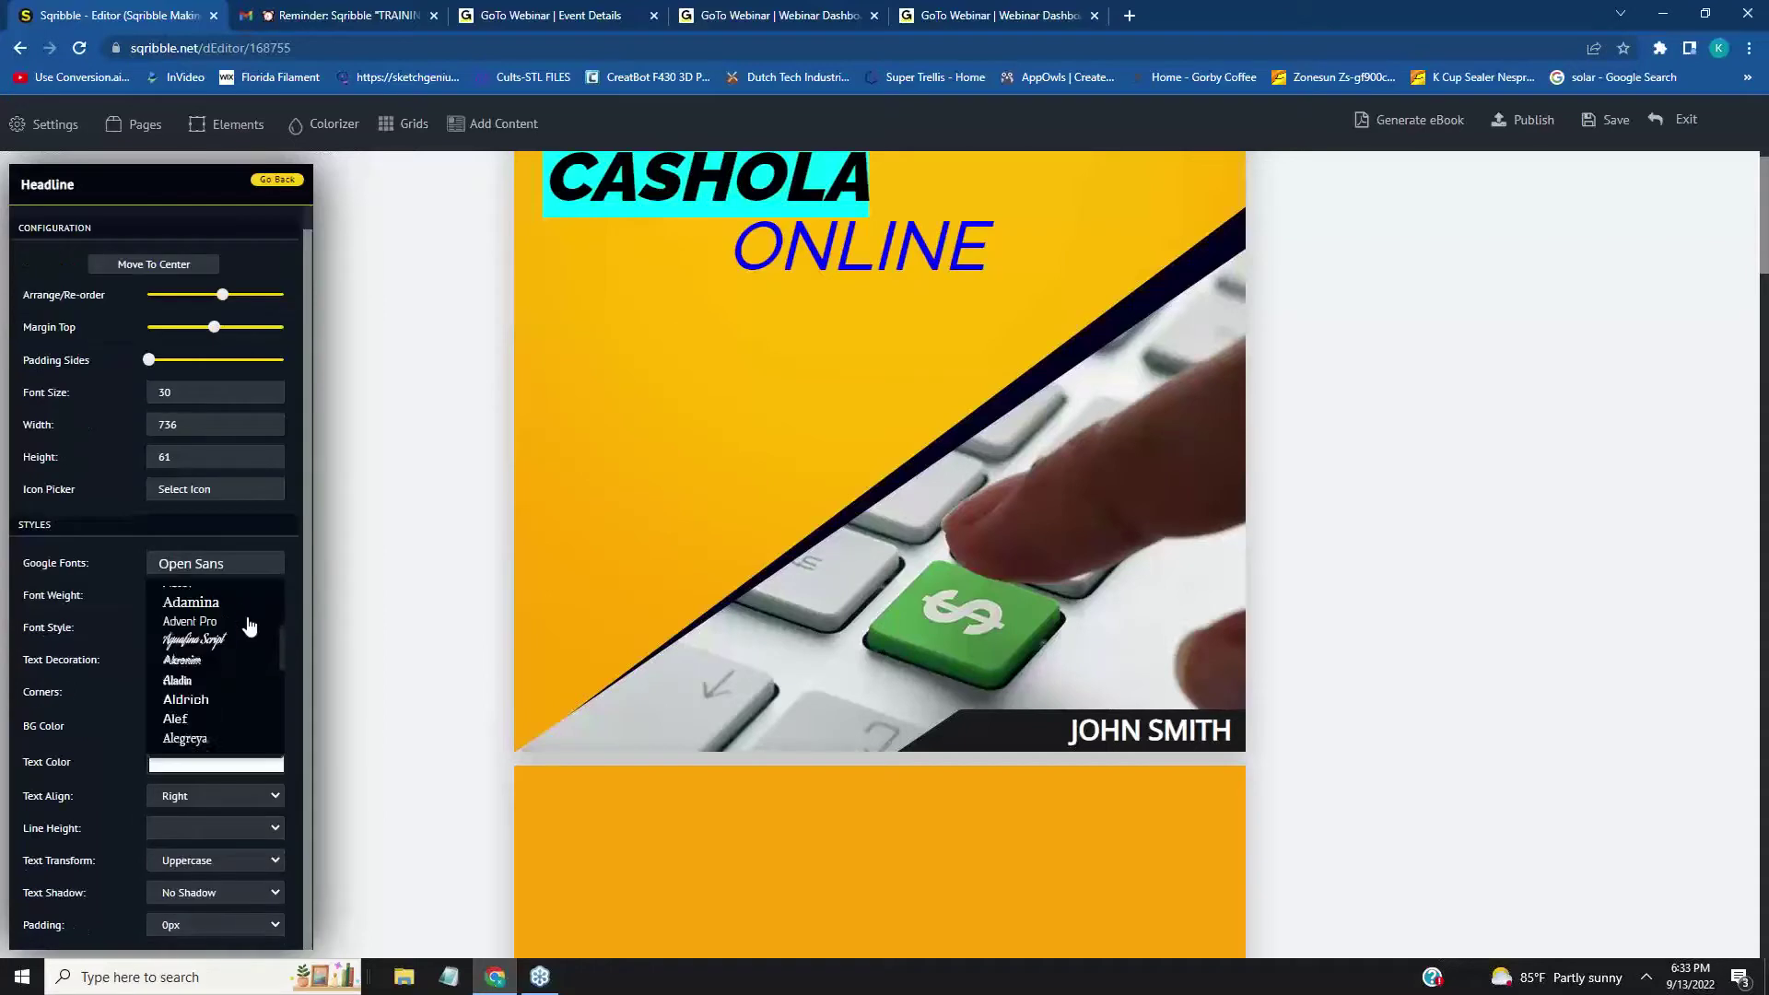
drag(283, 645, 271, 683)
scroll(271, 684, down, 3)
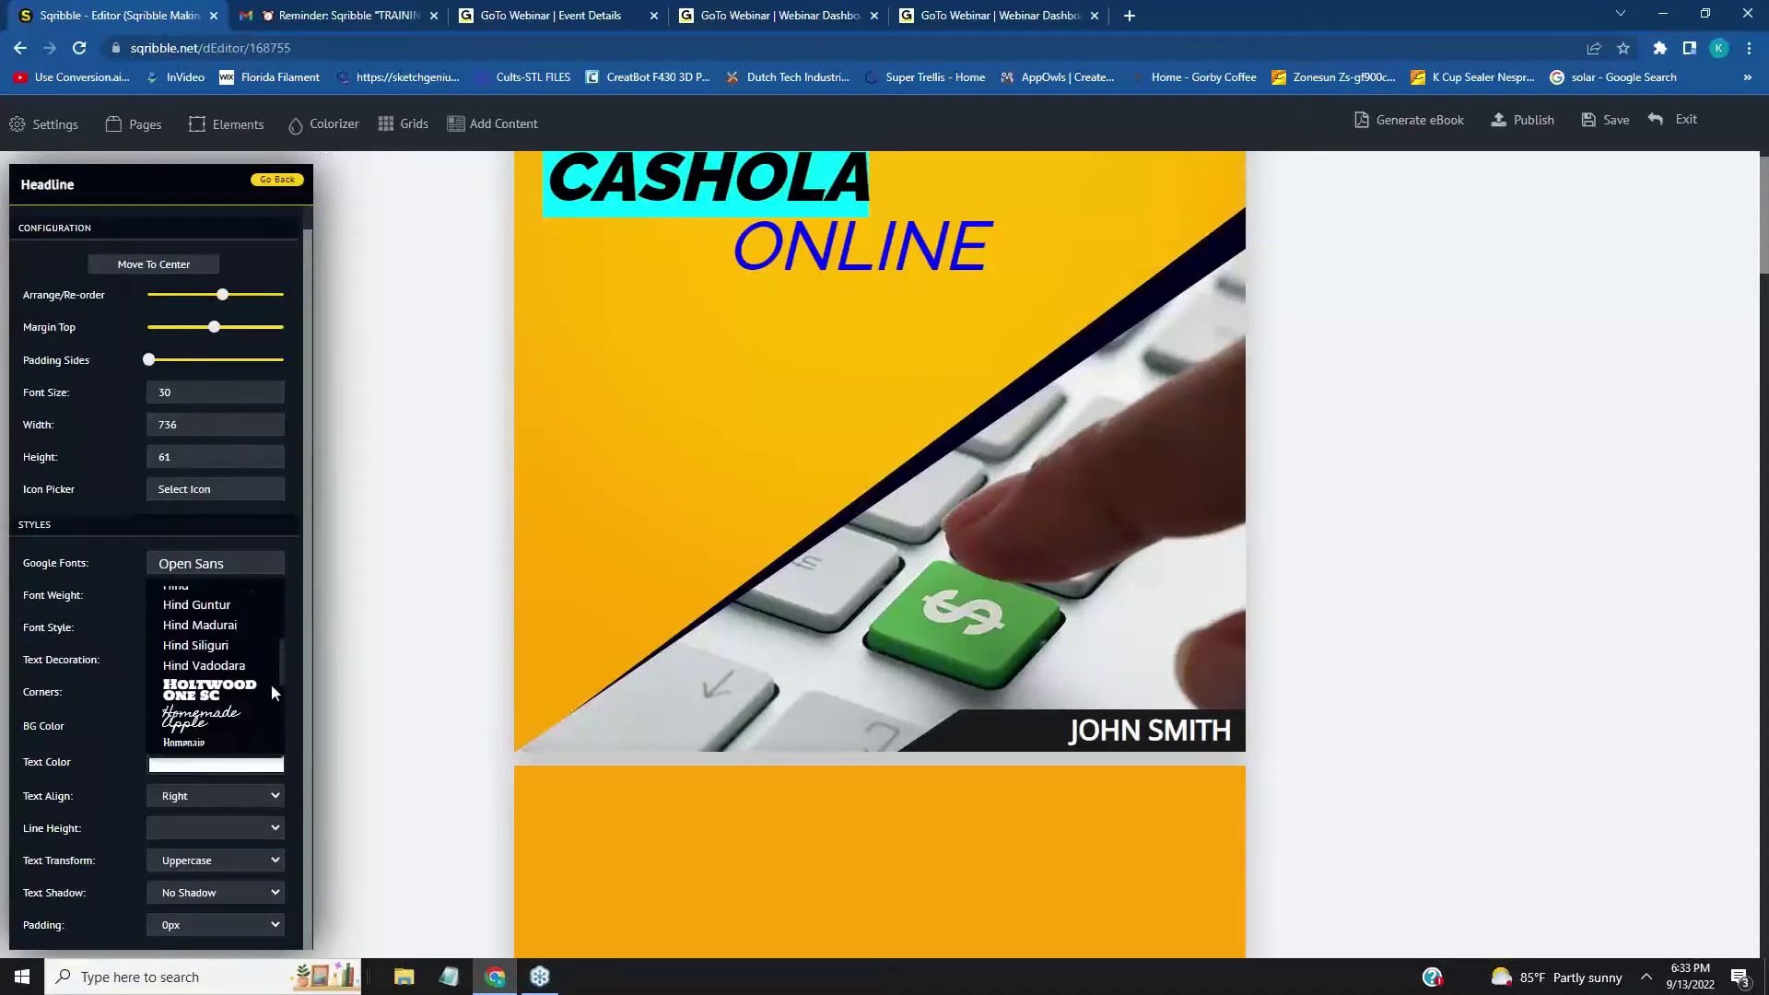
click(242, 686)
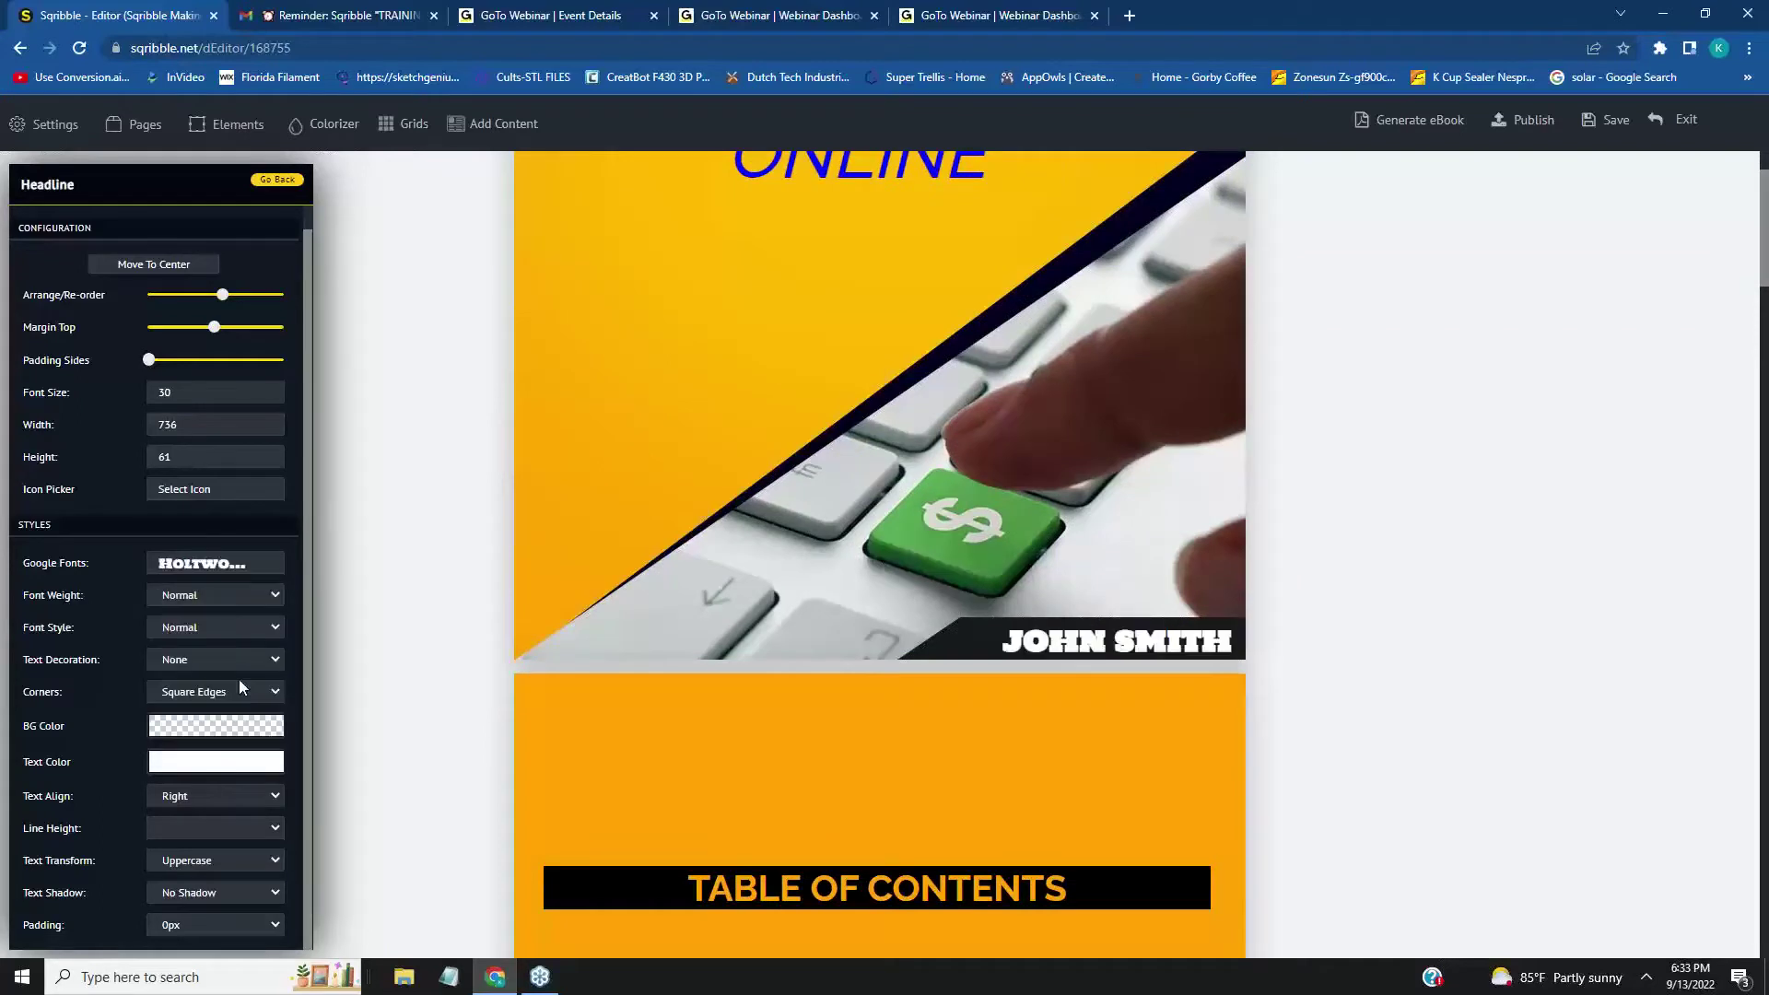
click(238, 573)
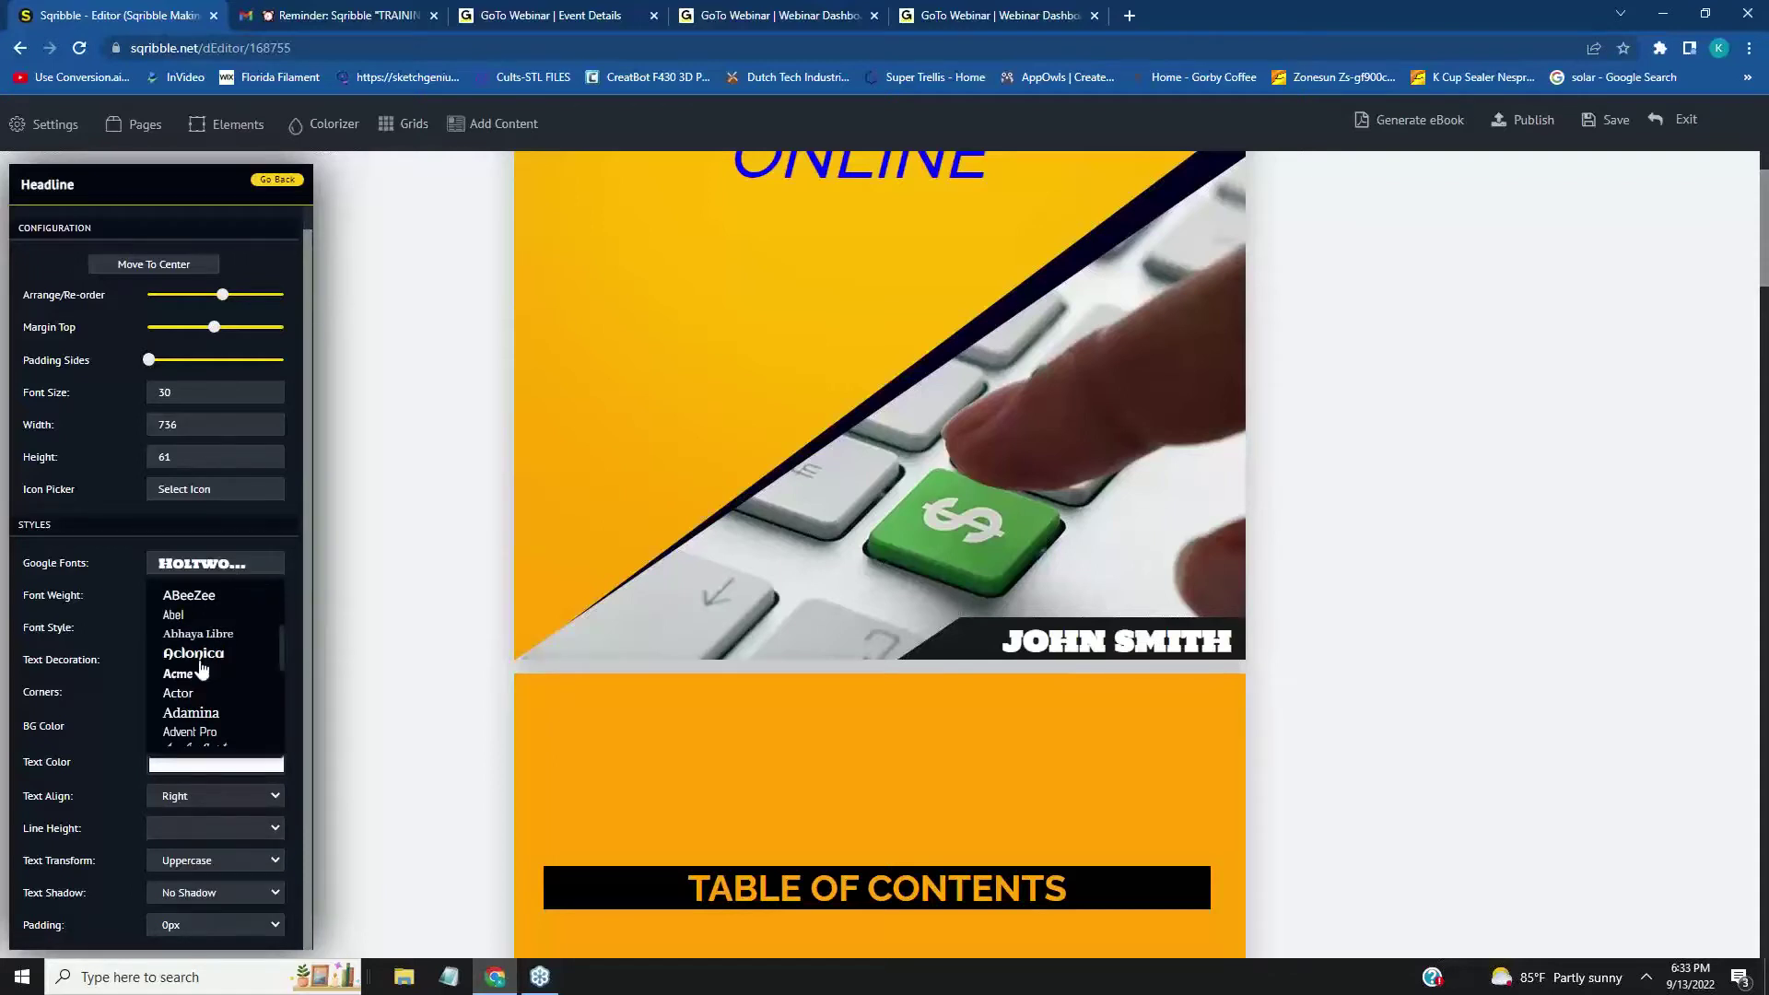
click(208, 714)
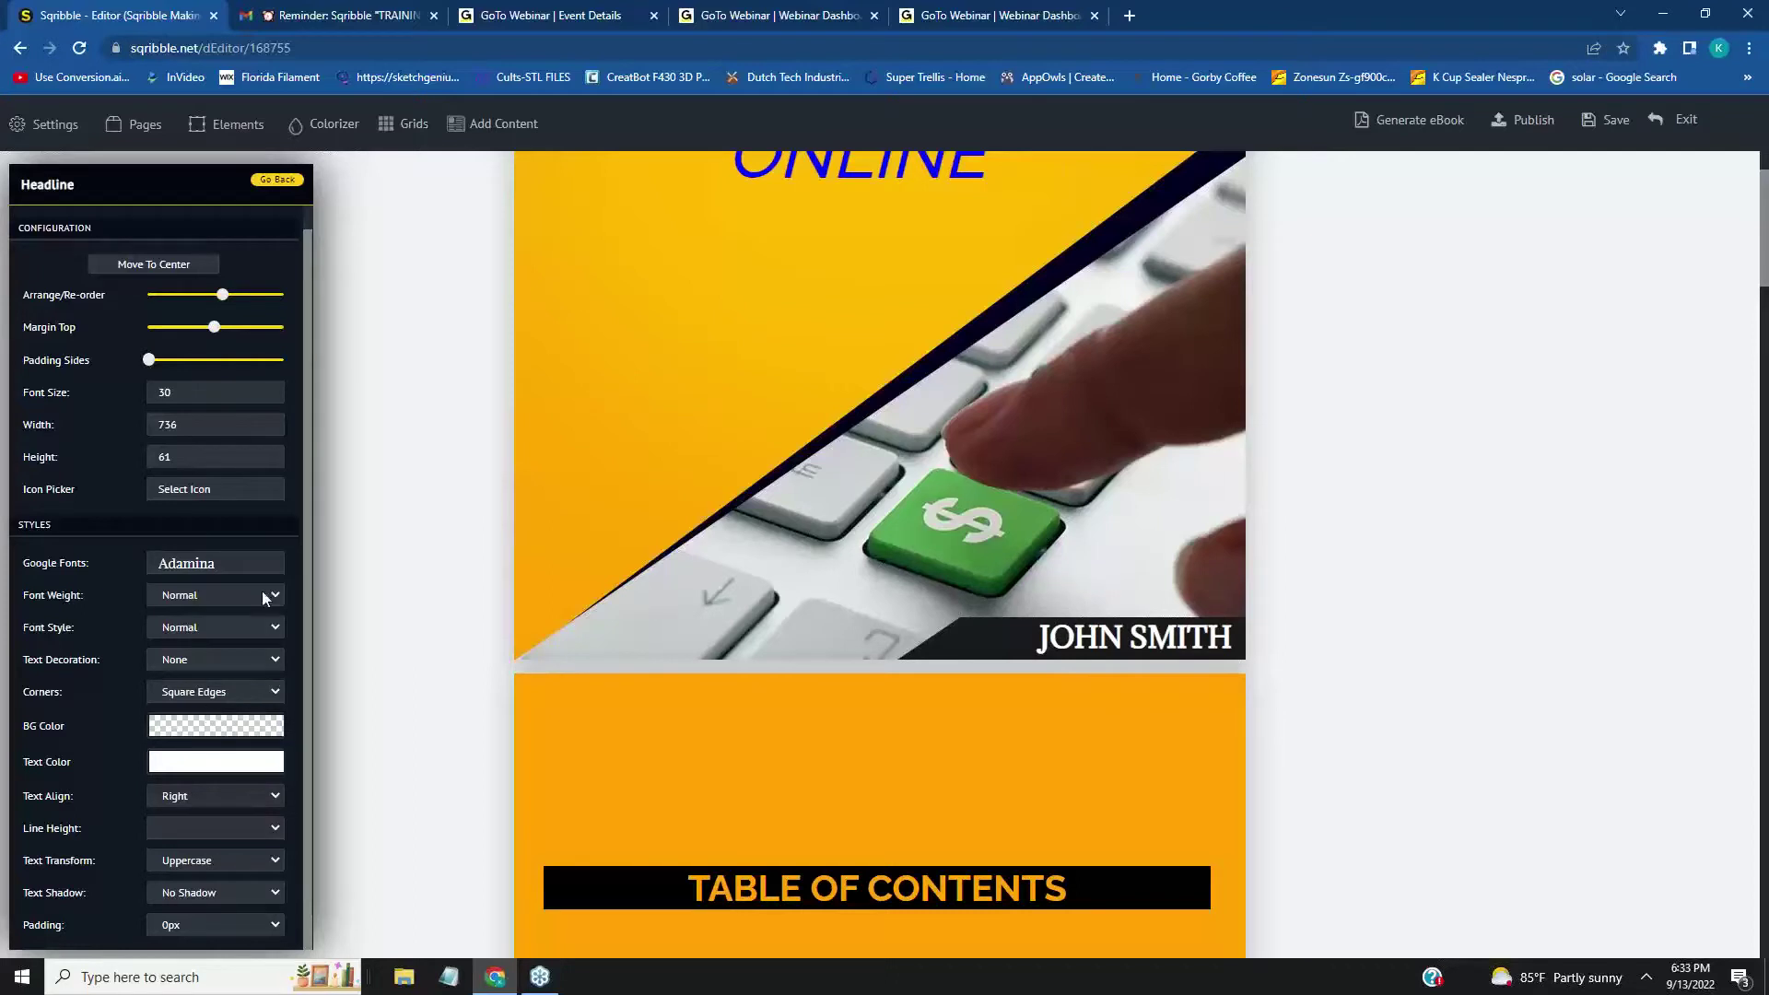
- Set the Google font of the cover's author name to Montaga
click(207, 565)
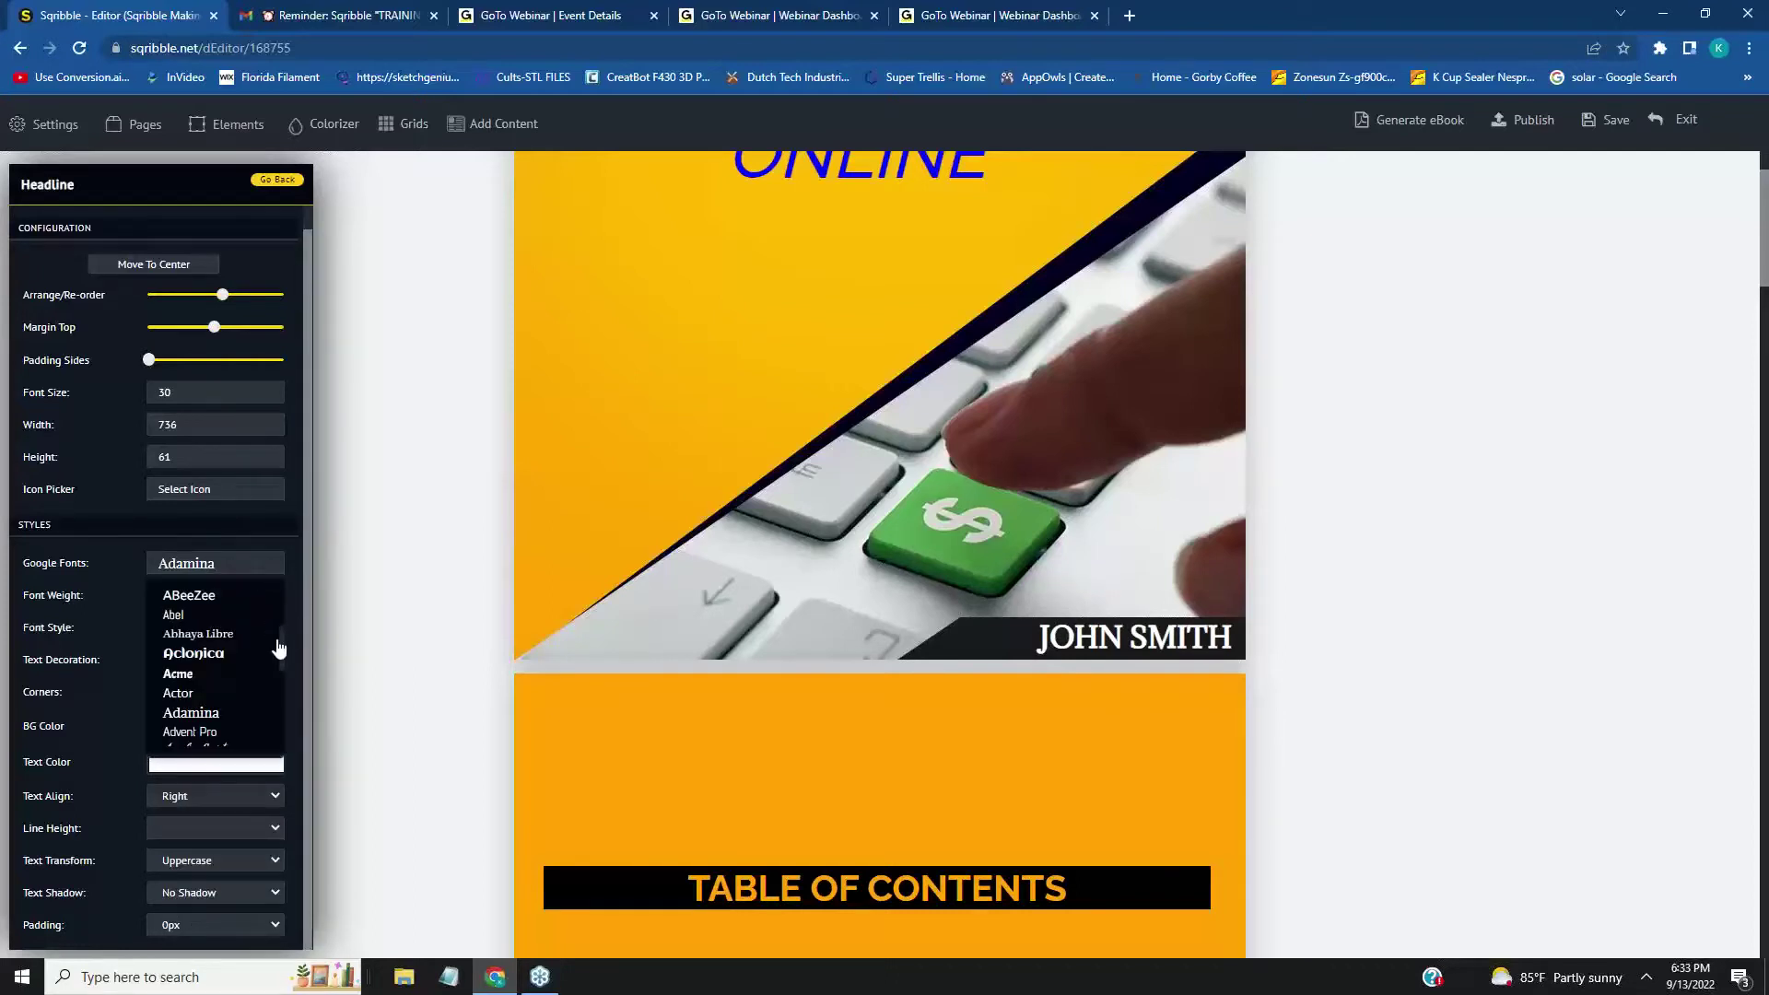
drag(281, 650, 287, 665)
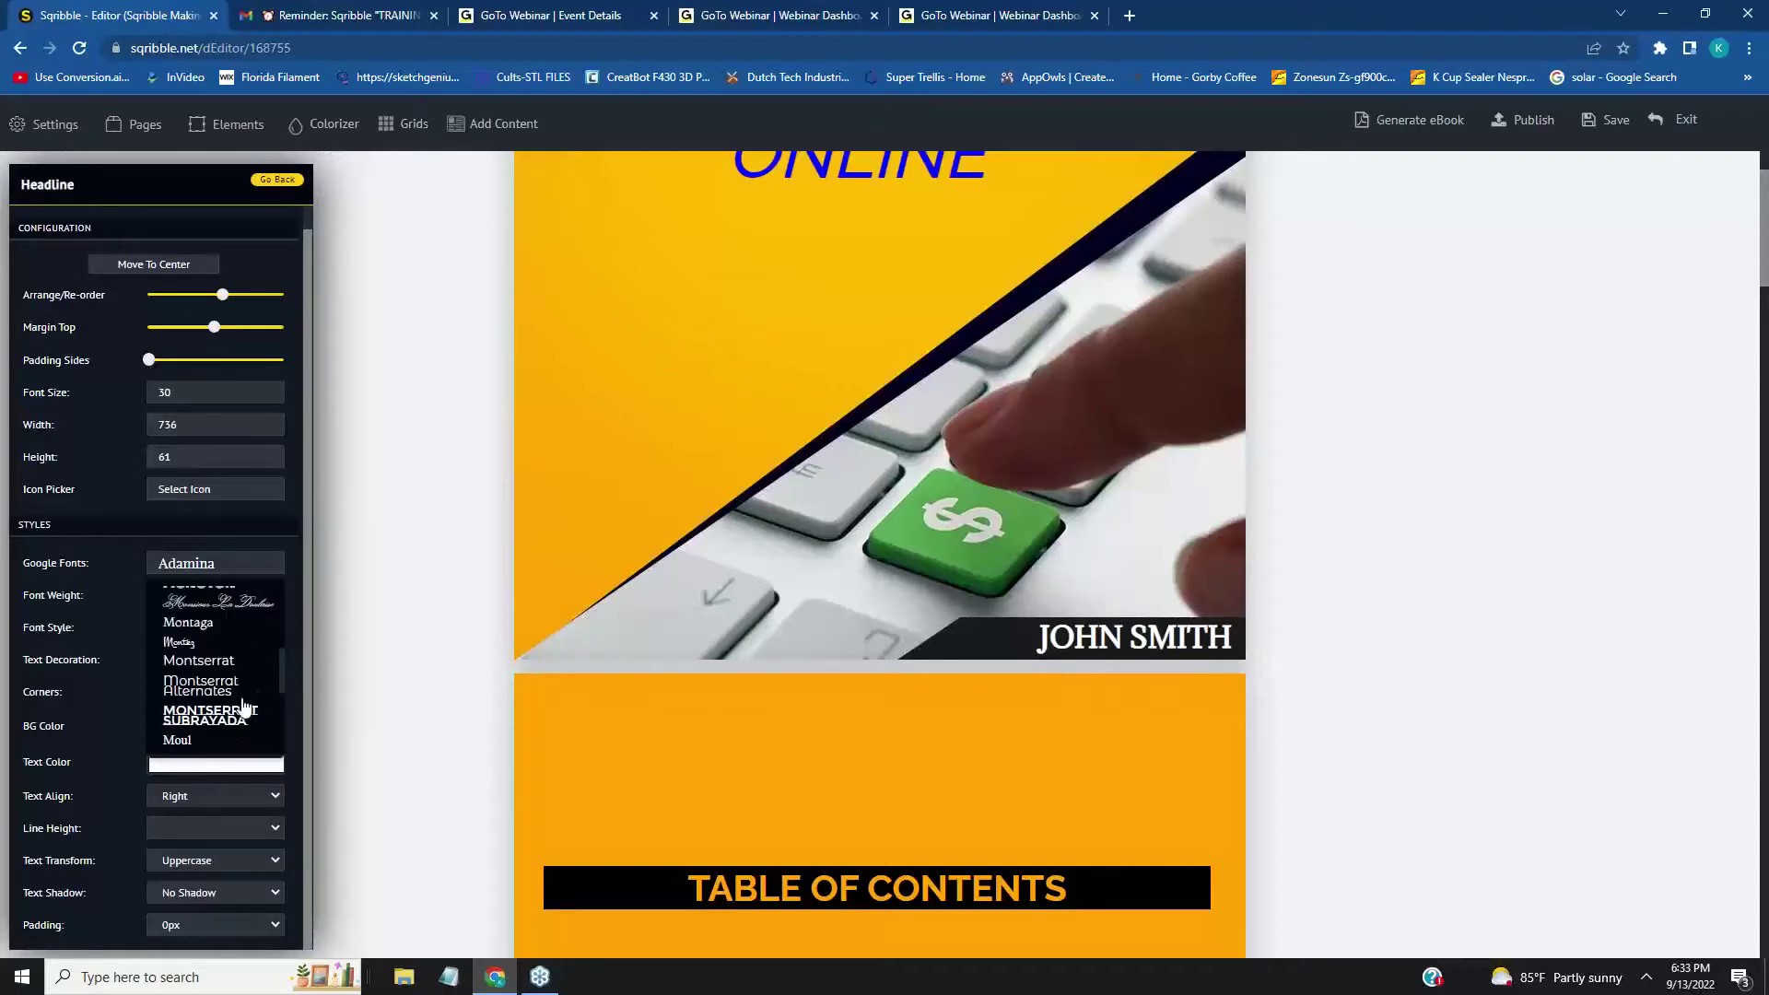
click(190, 623)
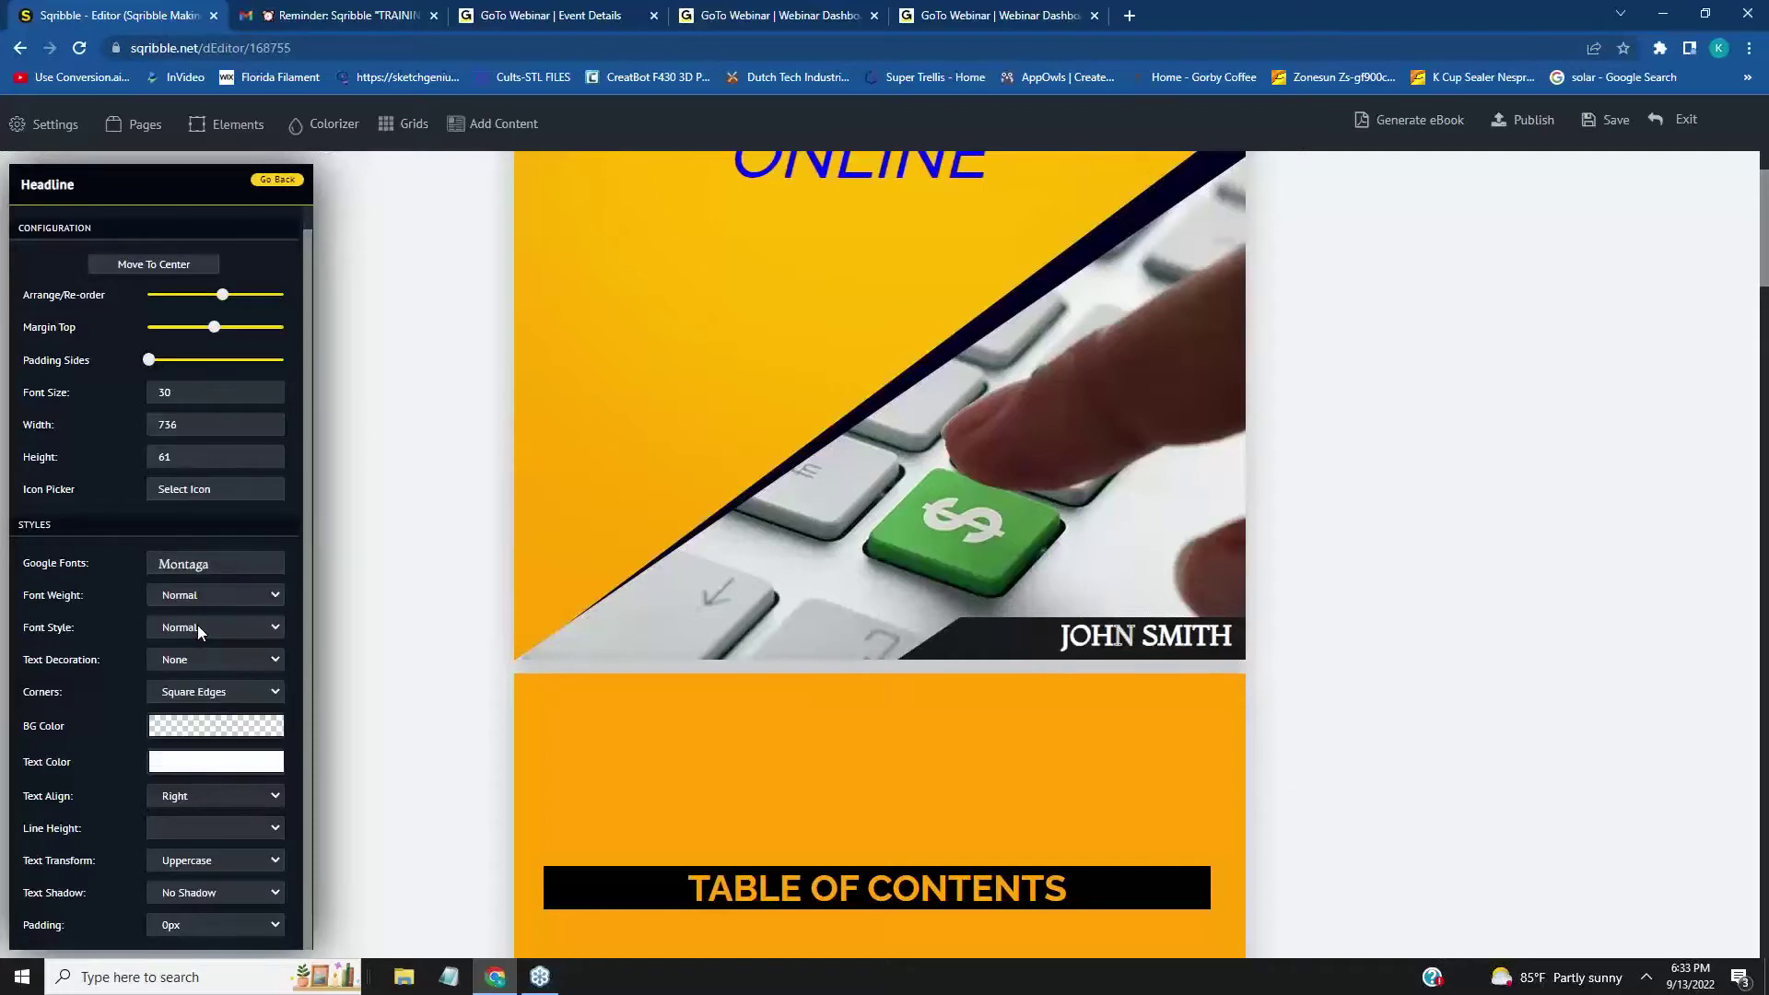
- Try the Google font Pacifico on the cover's author name
click(236, 572)
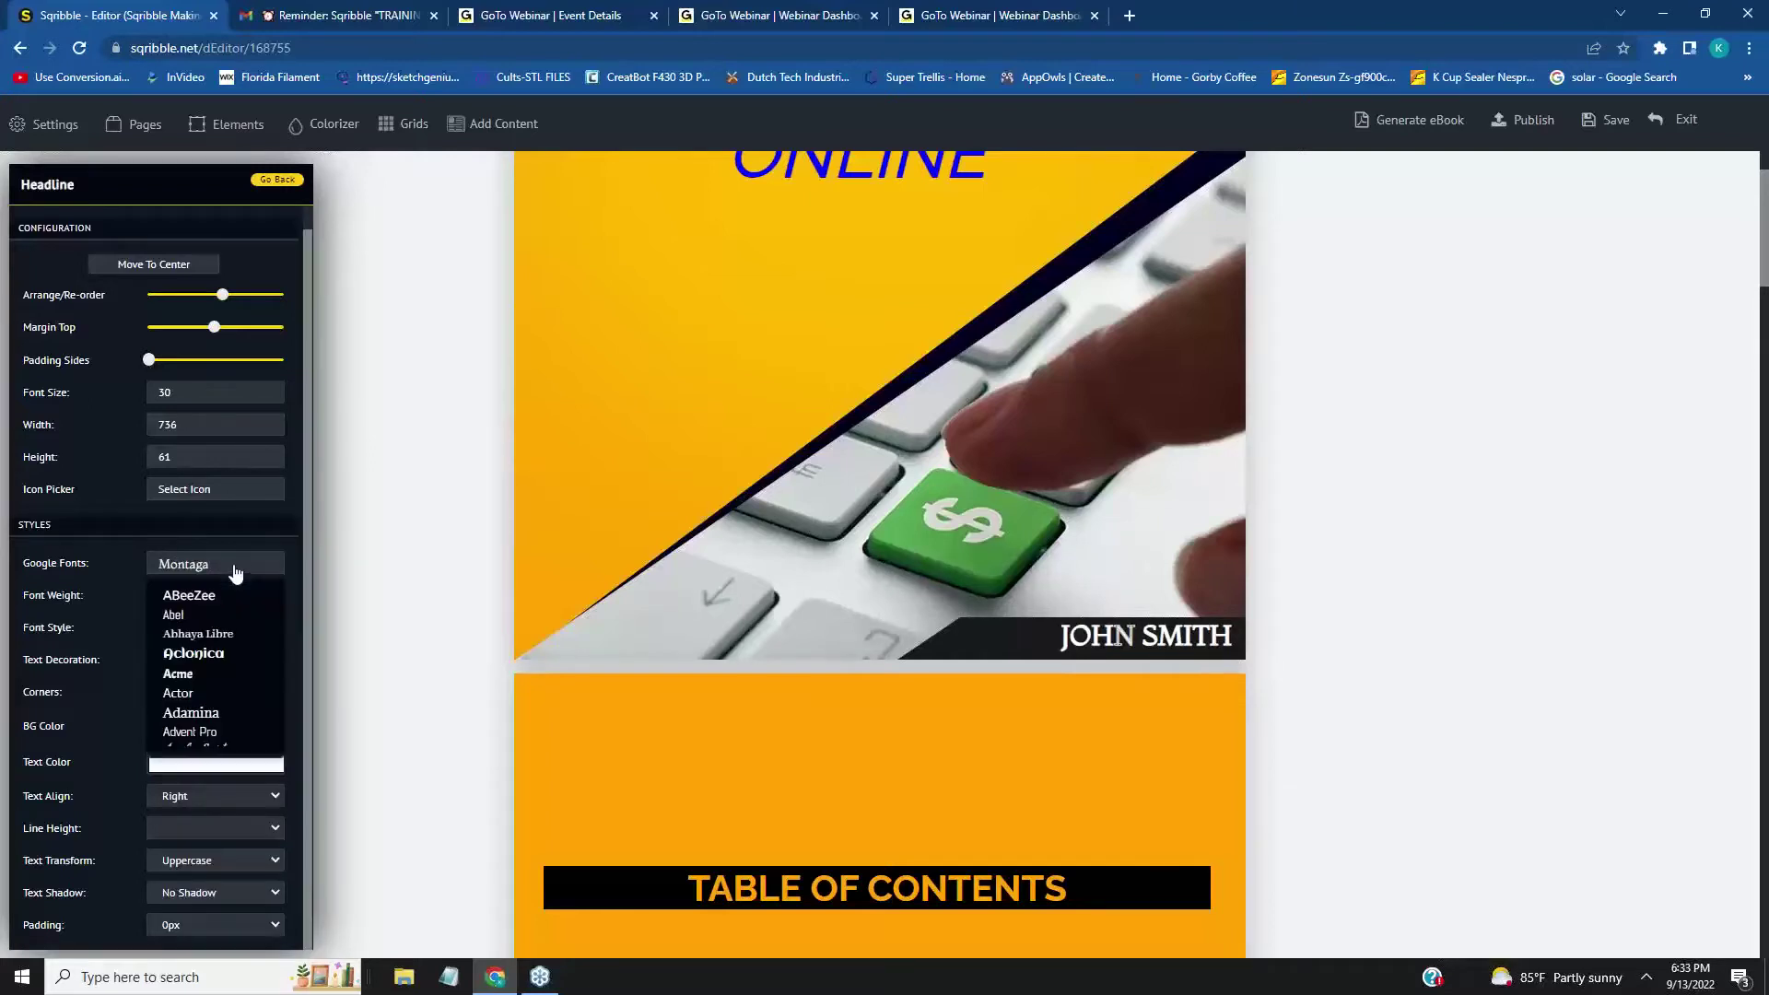
scroll(285, 655, down, 10)
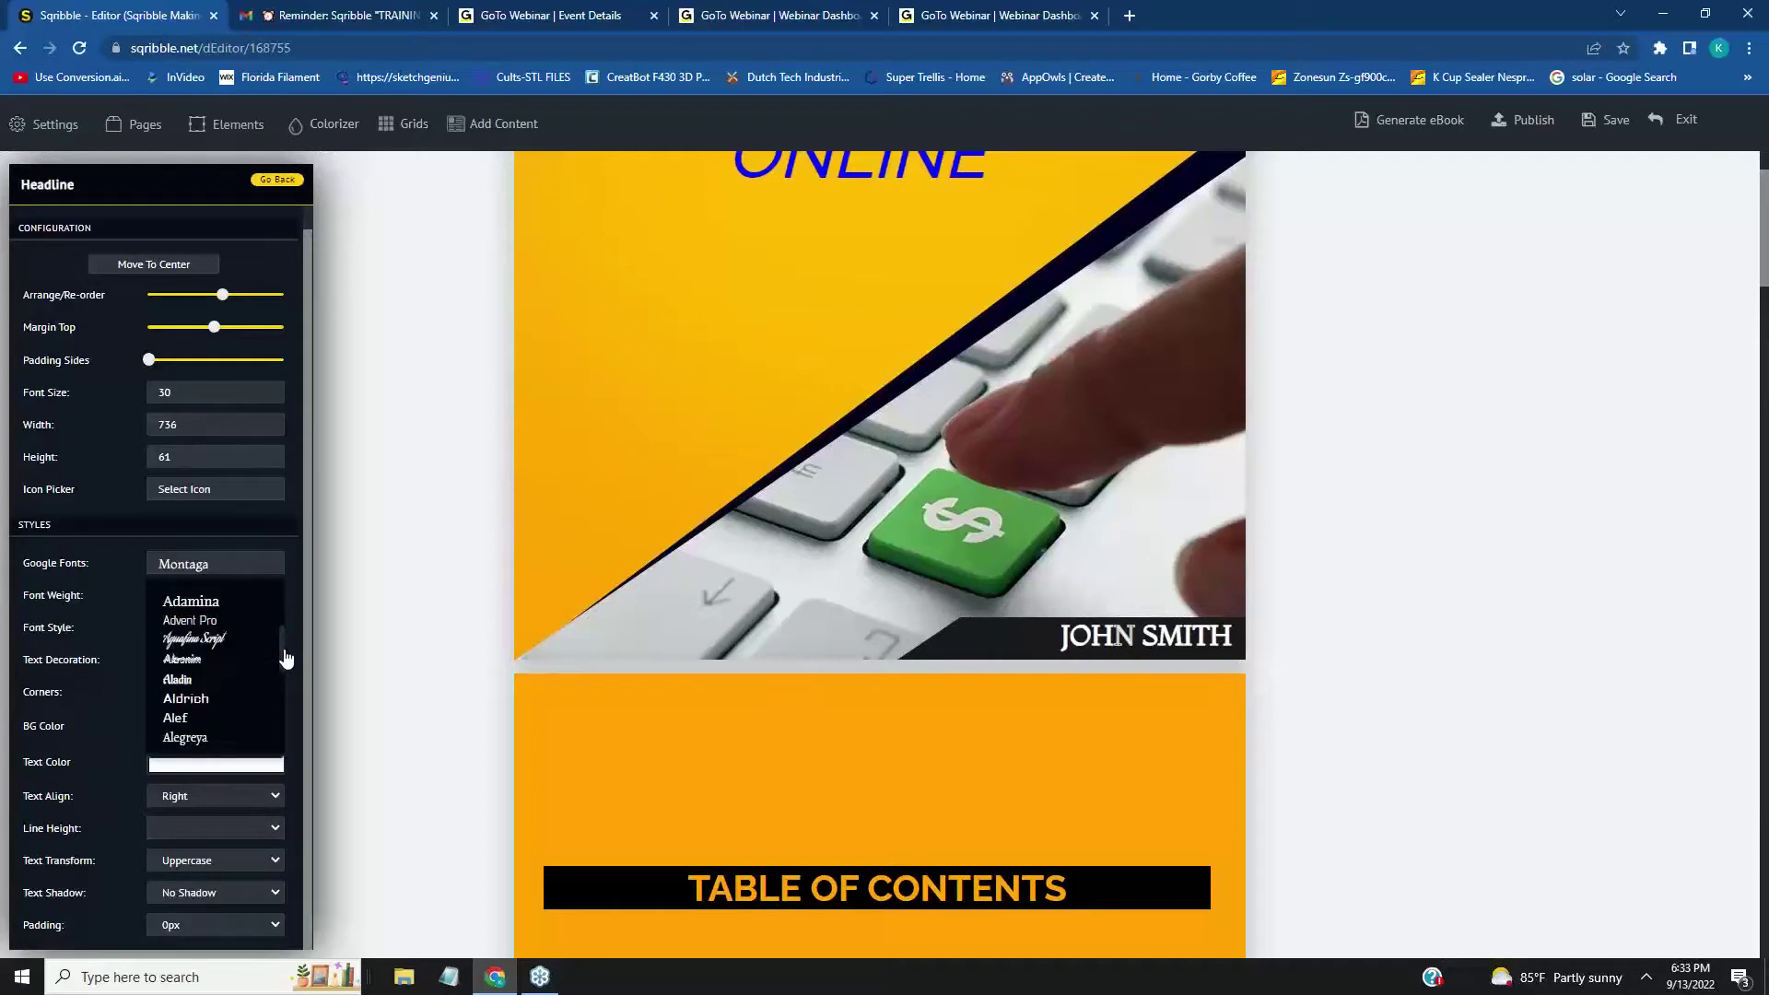
scroll(286, 671, down, 6)
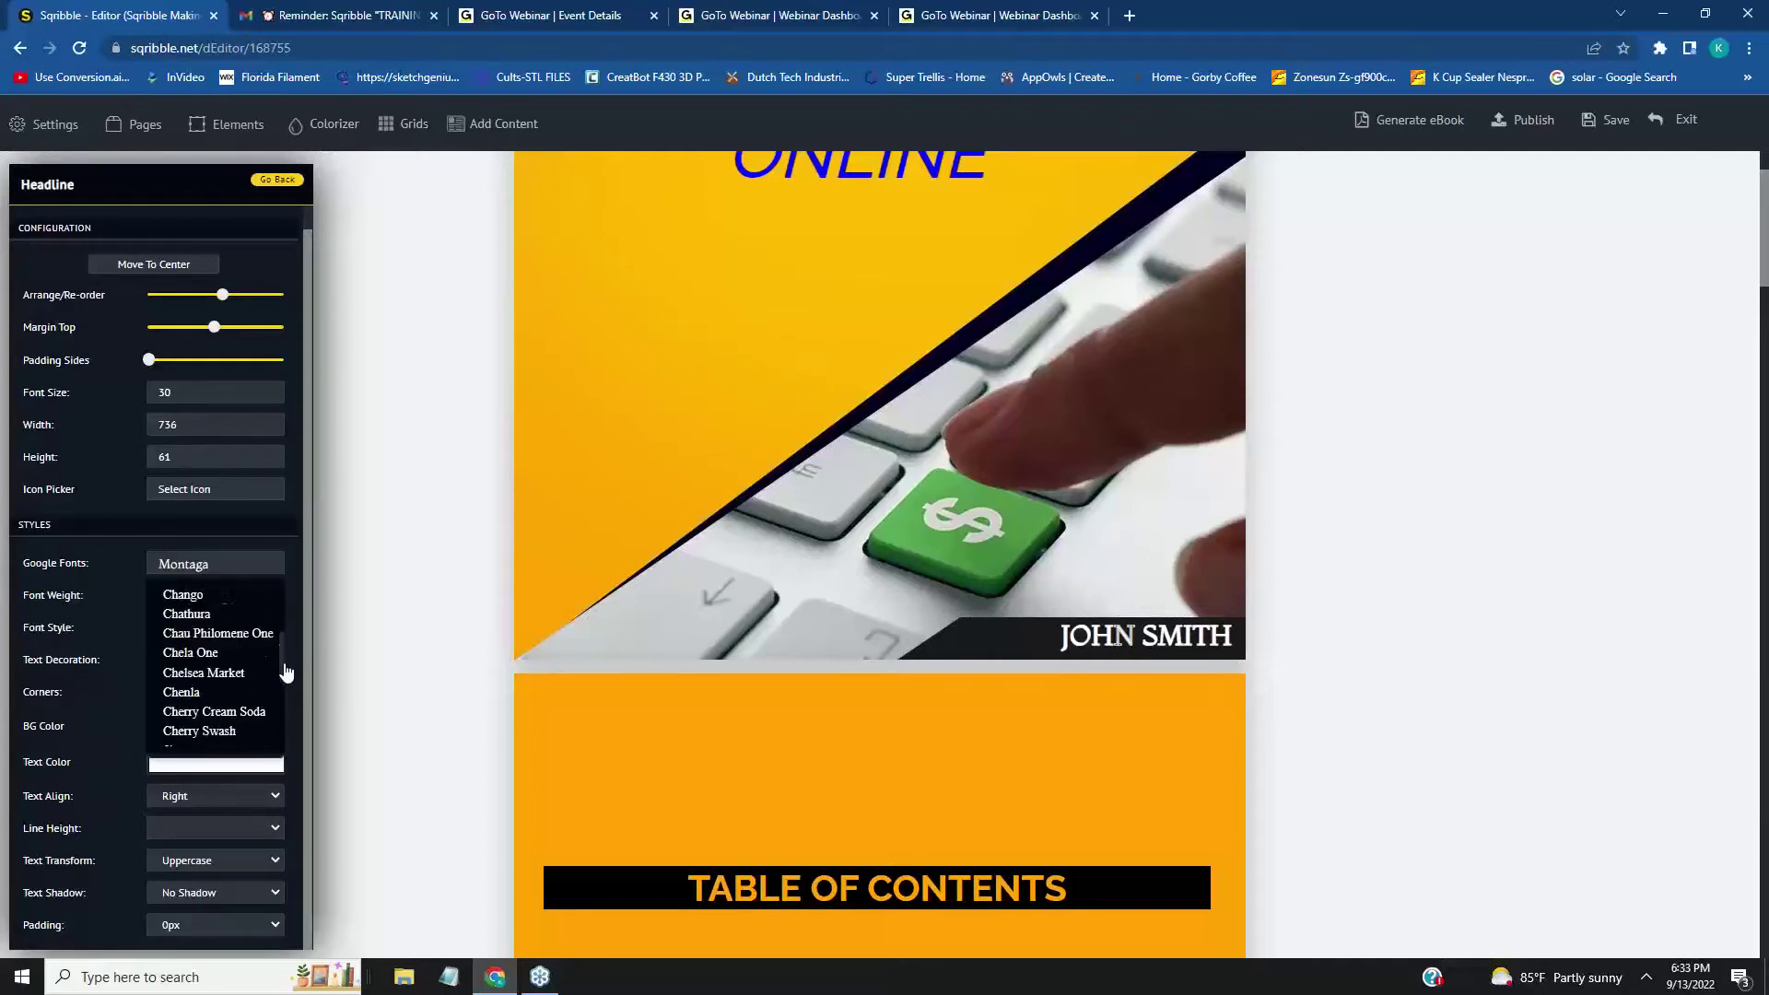
drag(286, 680, 276, 730)
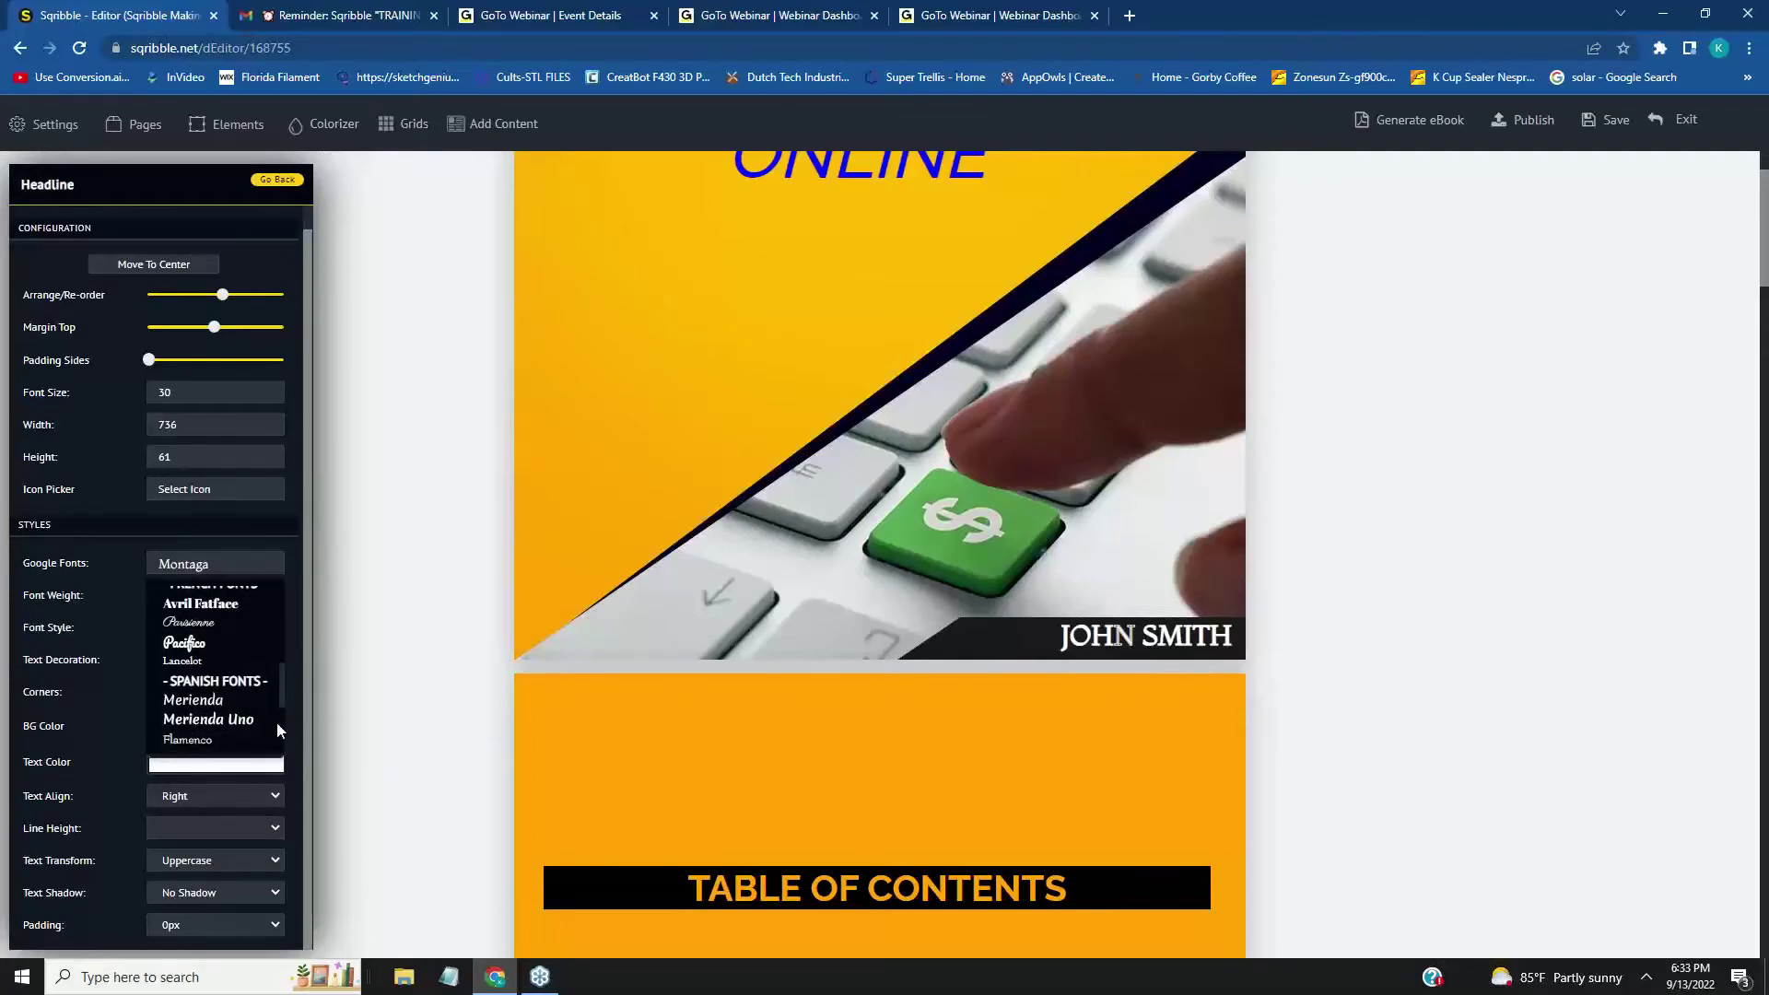
scroll(277, 721, down, 1)
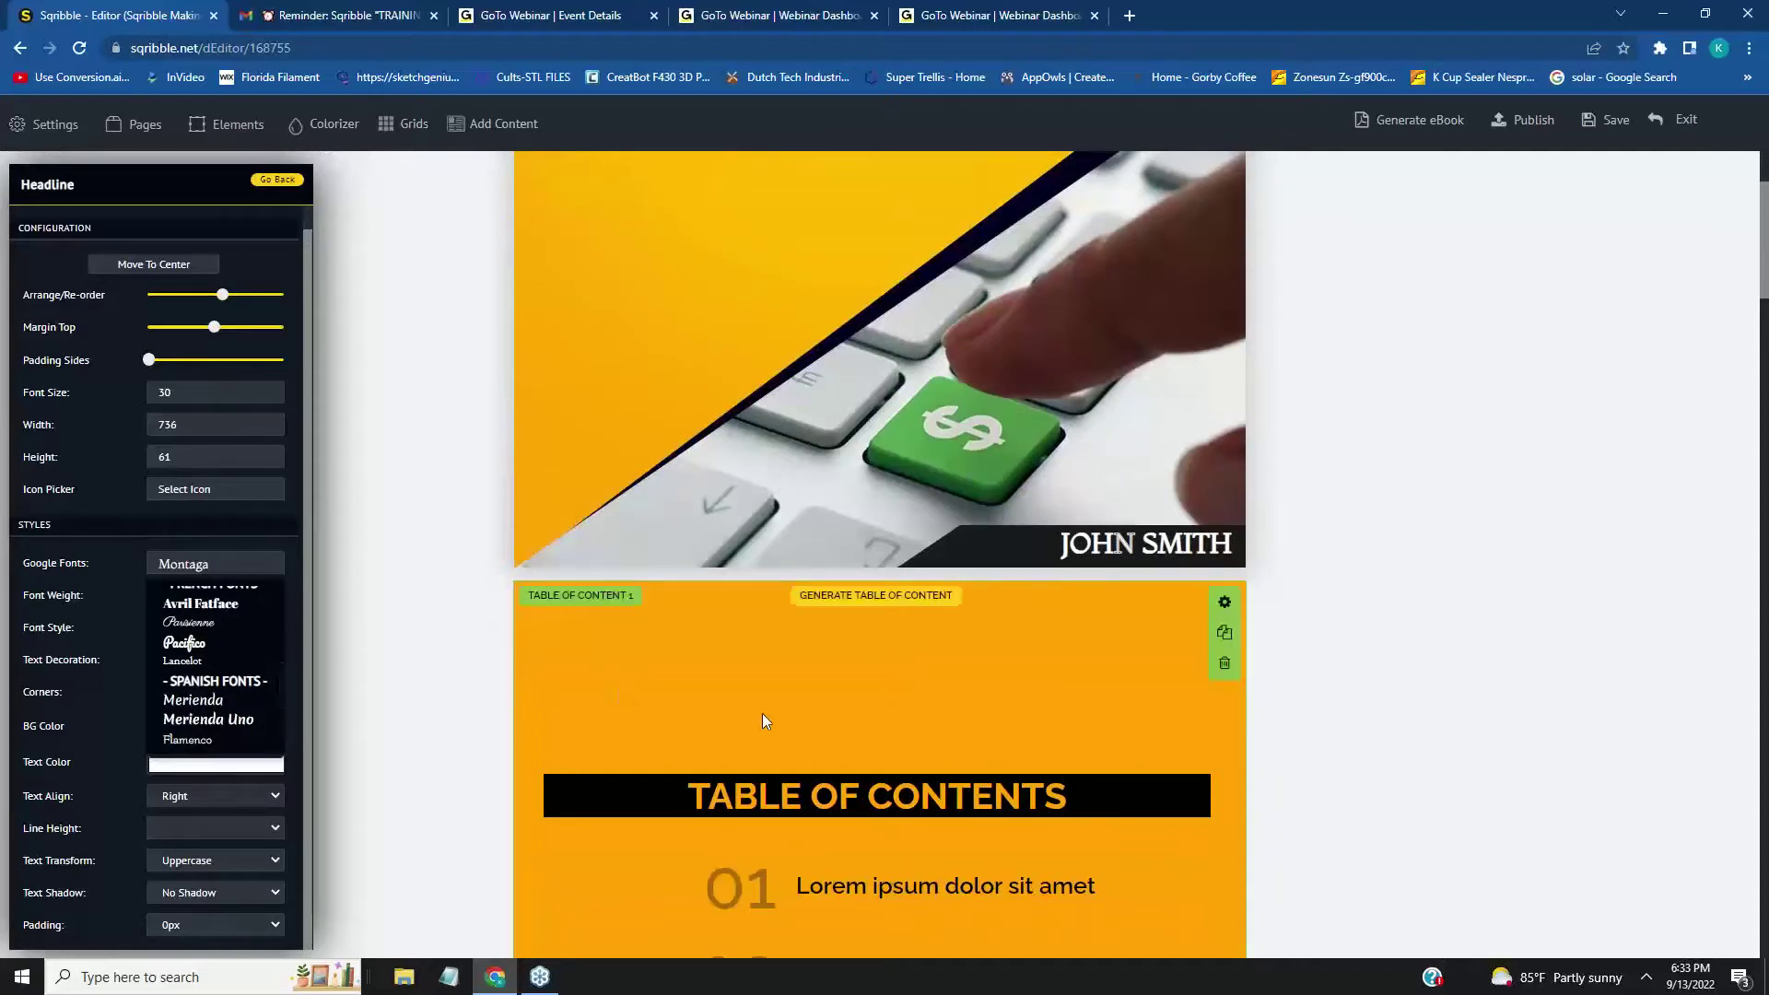
drag(290, 691, 284, 714)
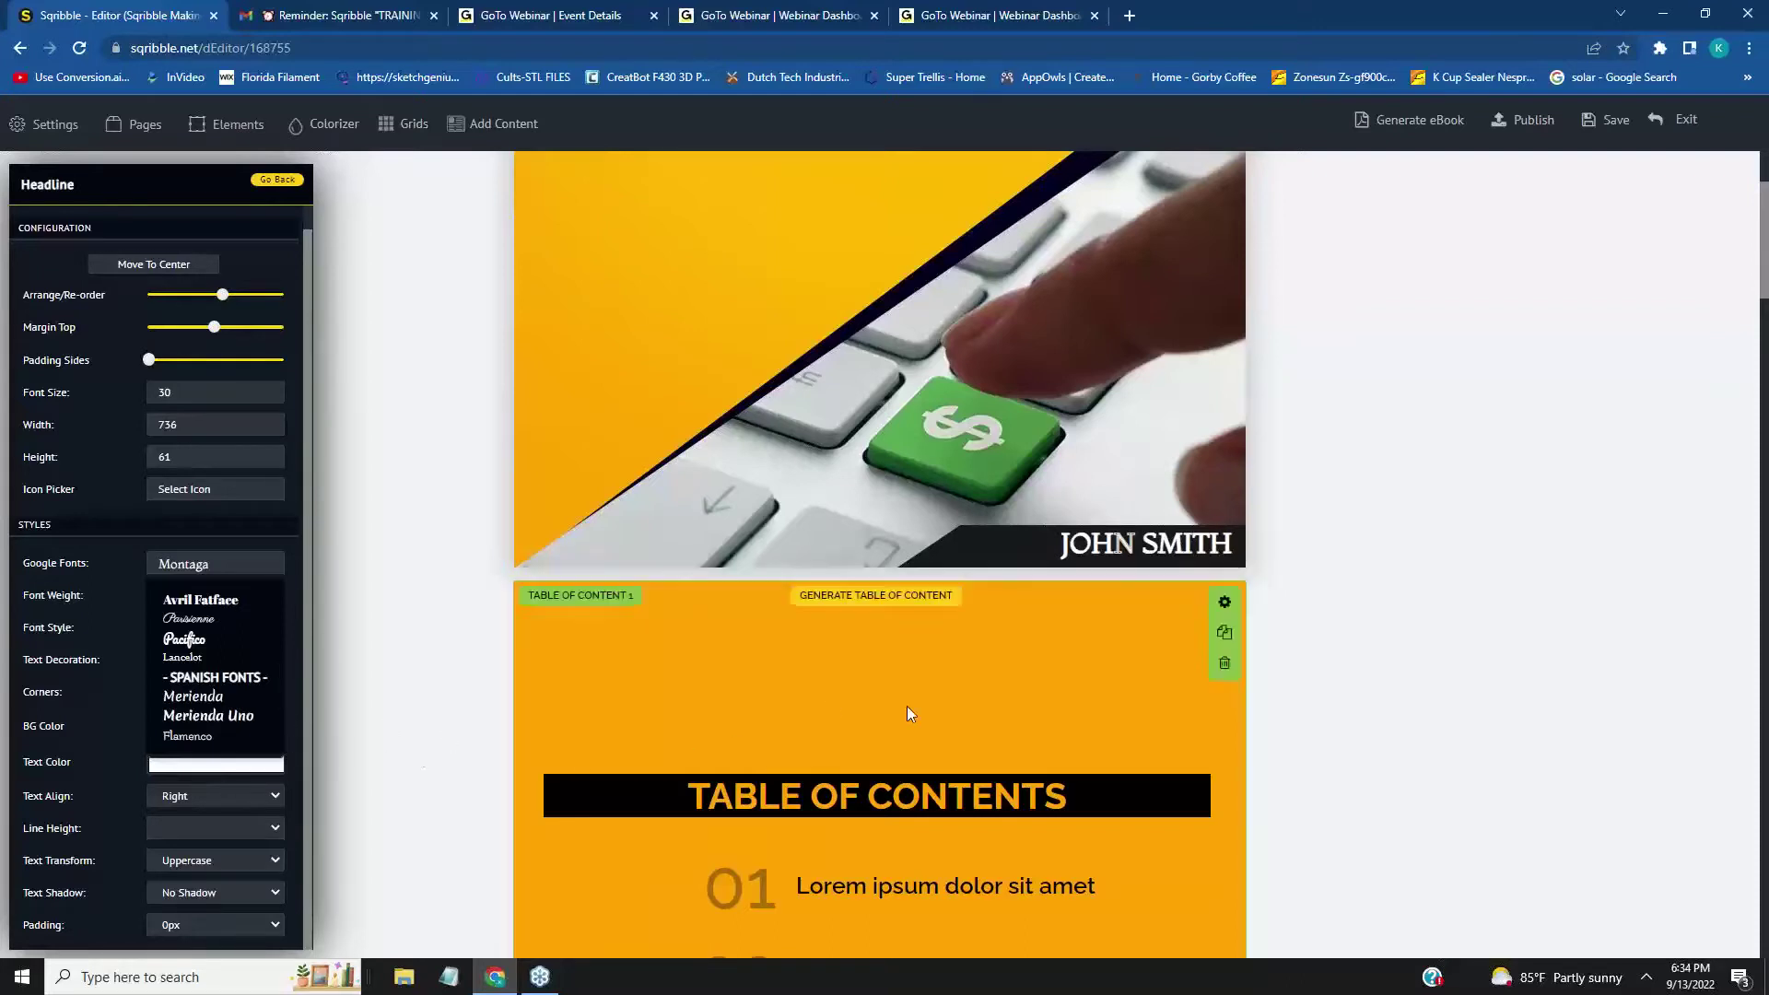
click(181, 639)
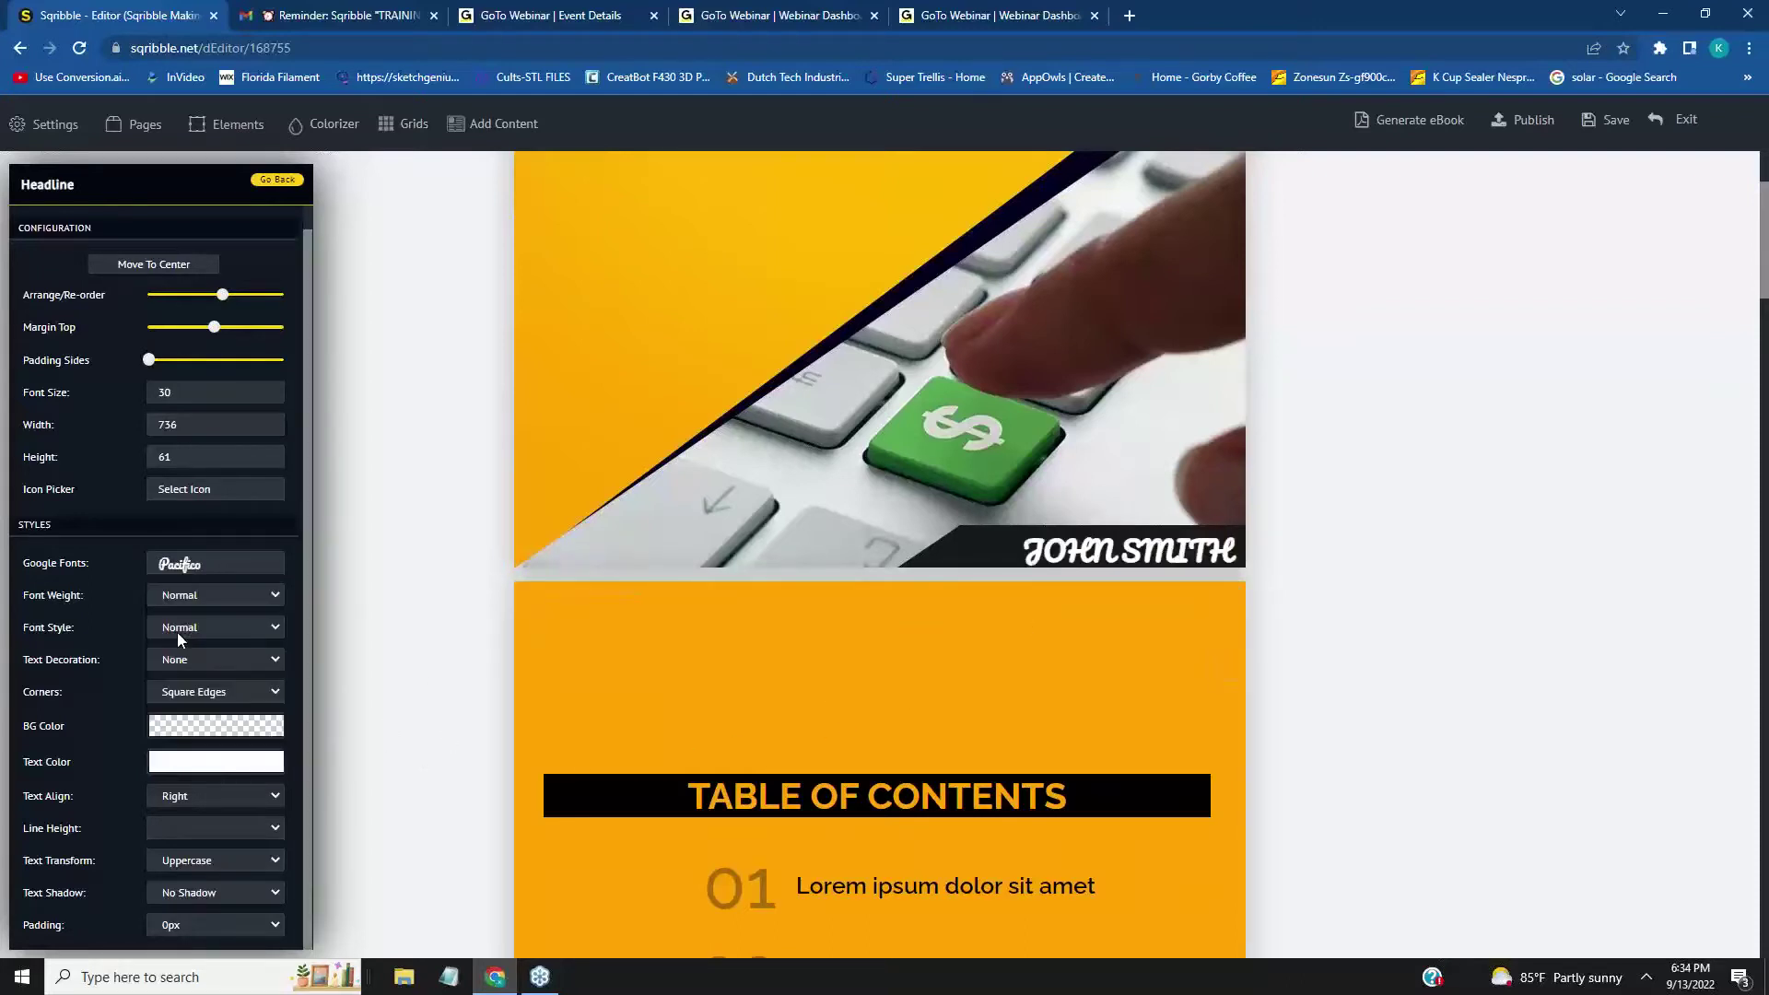
- Set the Google font of the cover's author name to Merienda and leave the element's settings
click(212, 568)
scroll(275, 673, down, 2)
scroll(274, 680, down, 15)
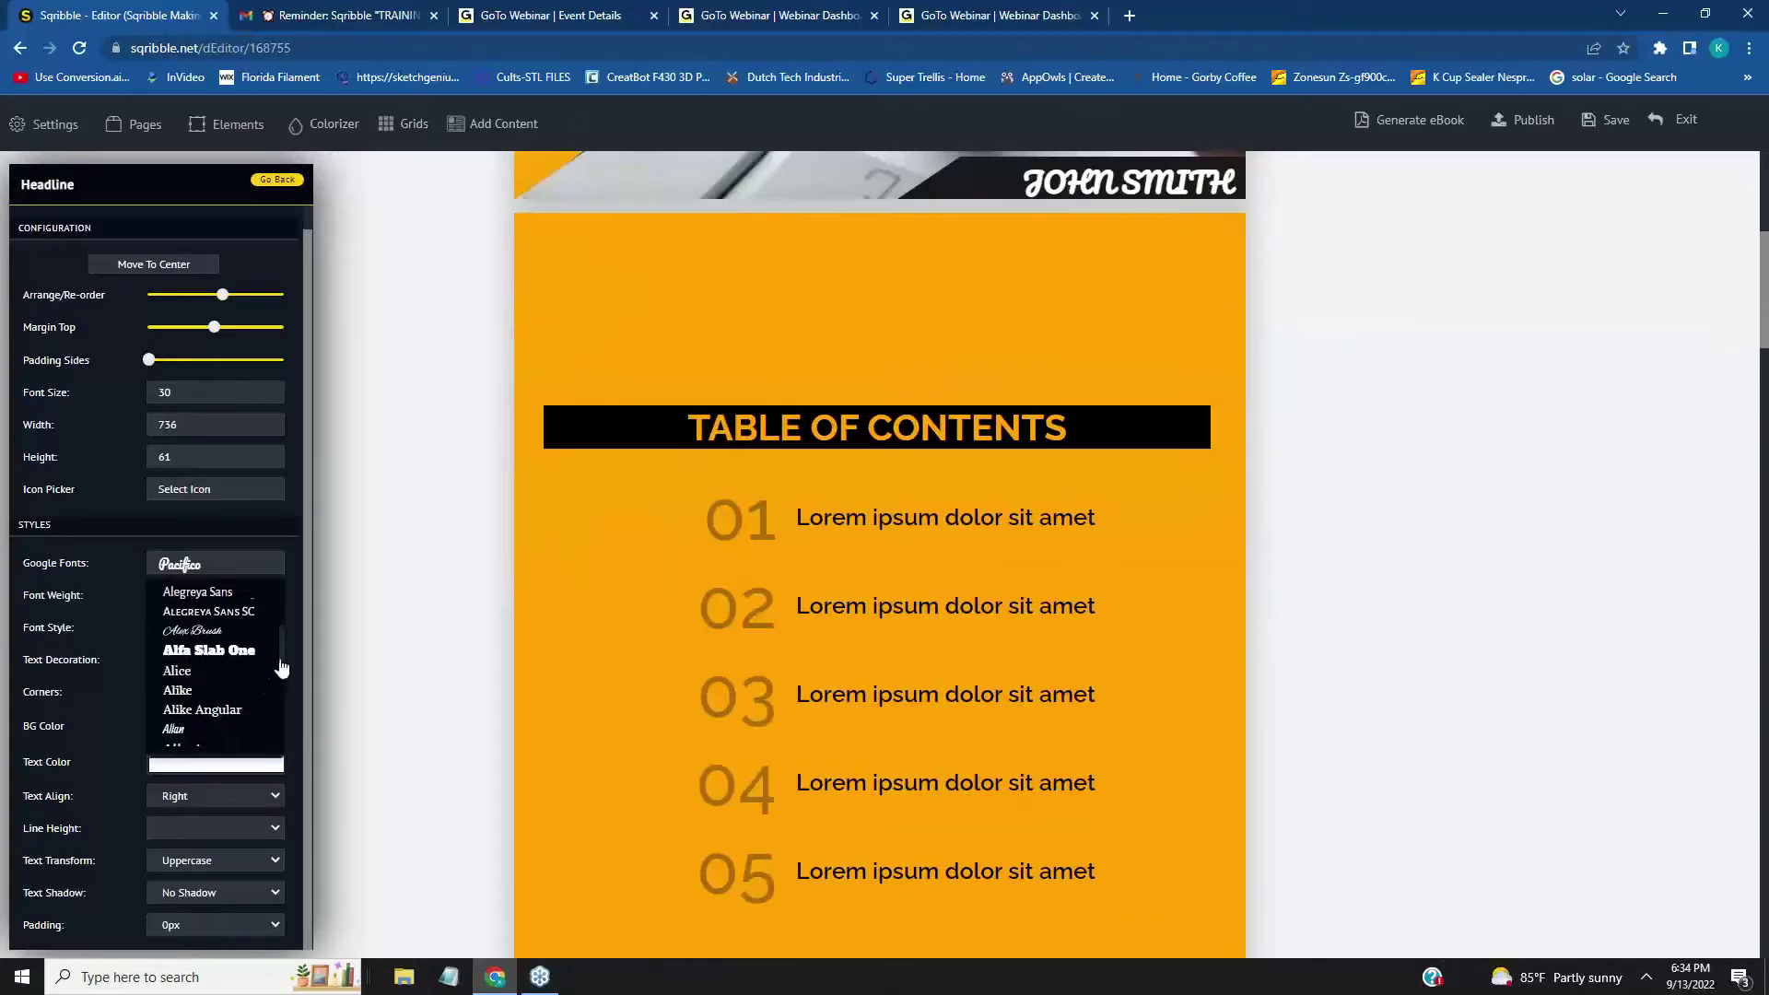
scroll(284, 721, down, 3)
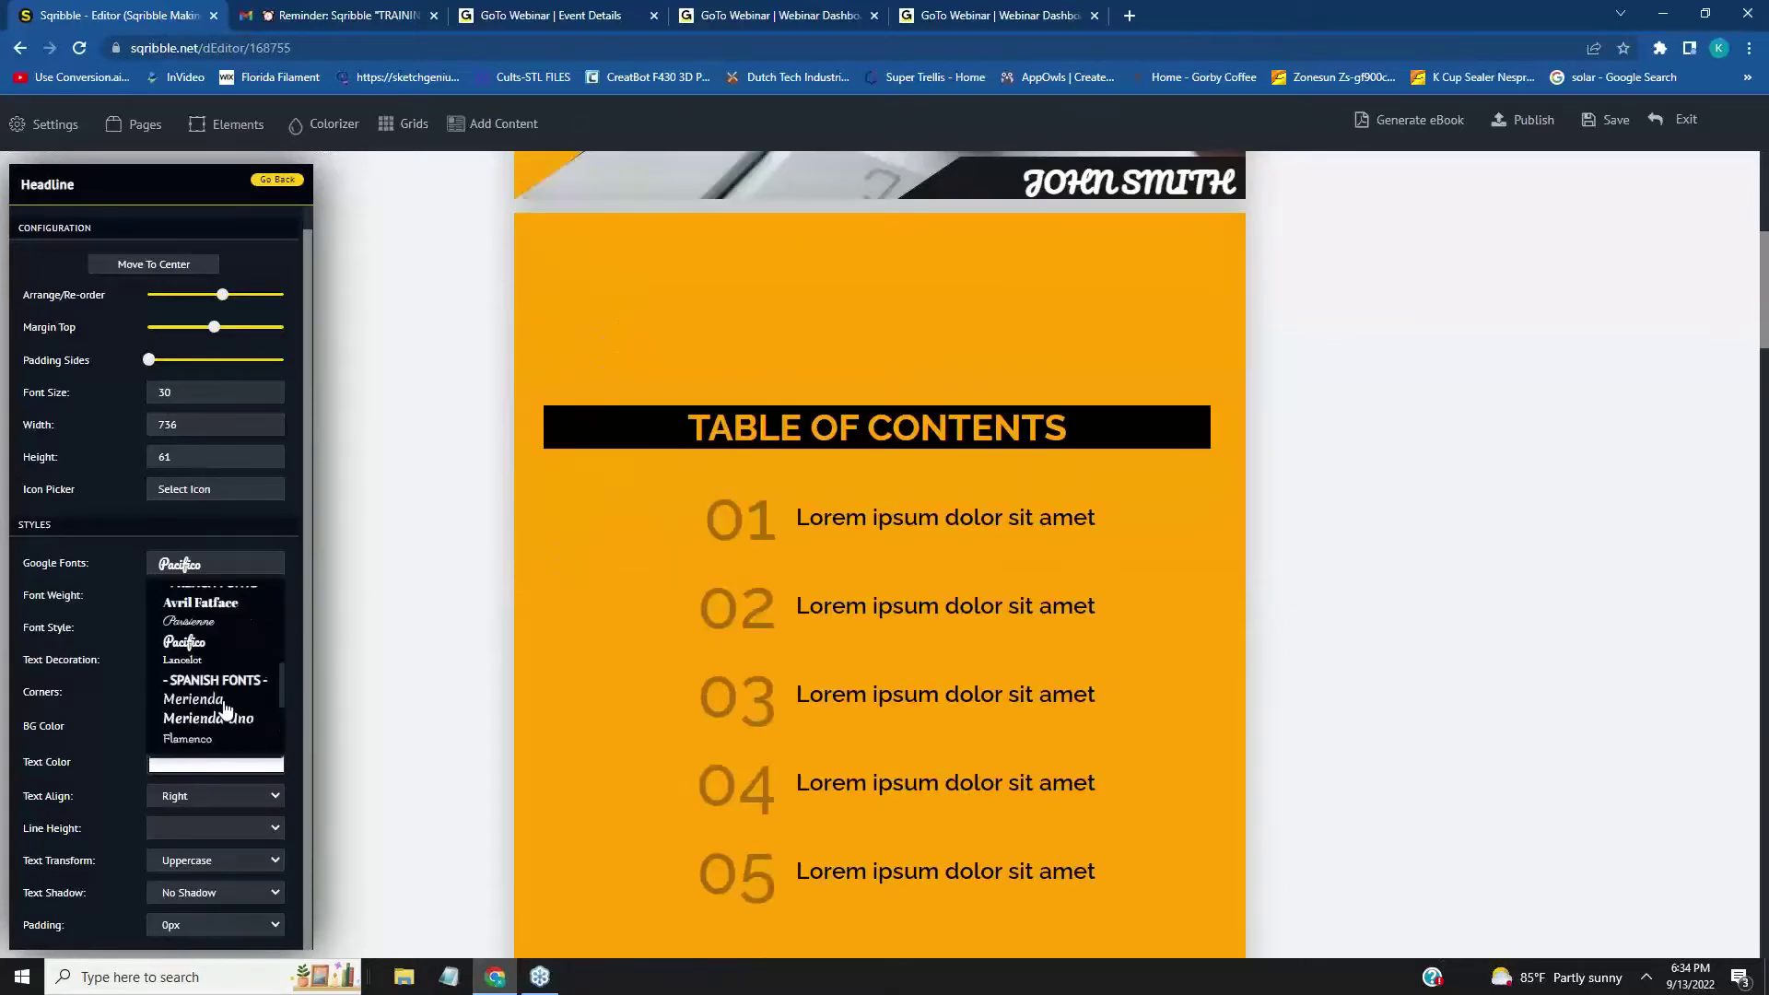
click(212, 697)
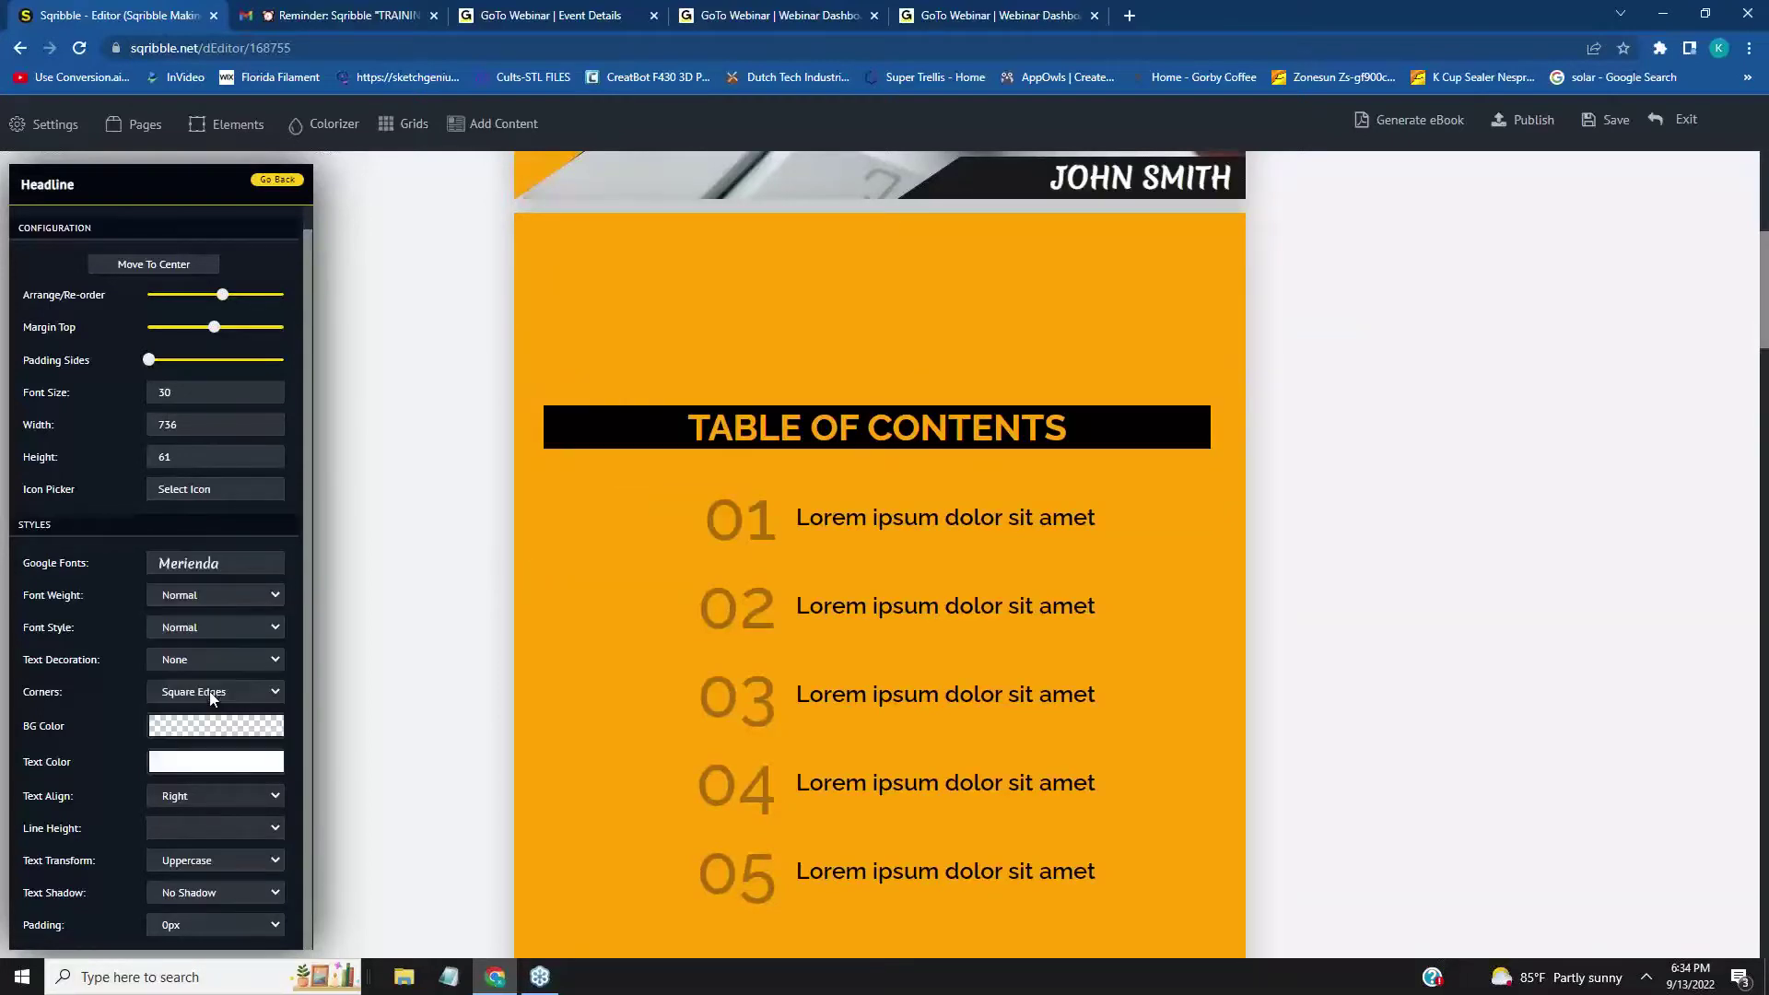
click(1397, 565)
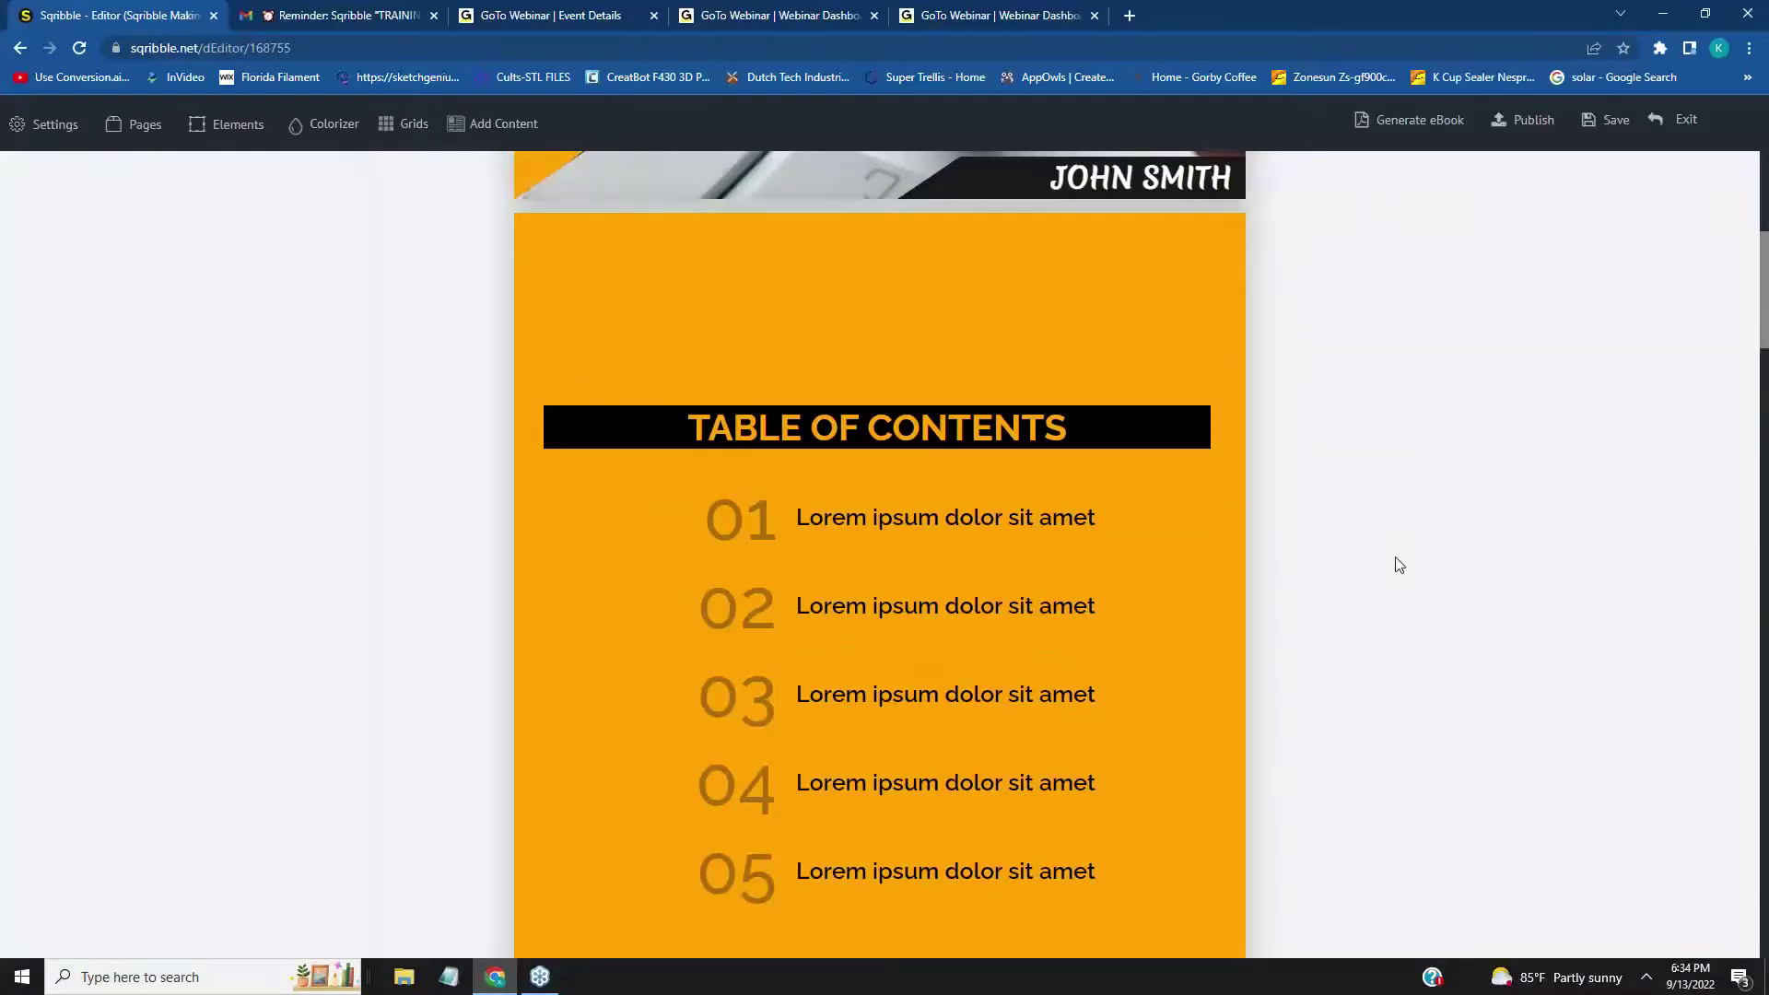
- Replace the placeholder text of table of contents entry 01 with "Alaska living In Kodiak"
scroll(1398, 565, up, 4)
scroll(1397, 565, up, 7)
scroll(1398, 565, down, 9)
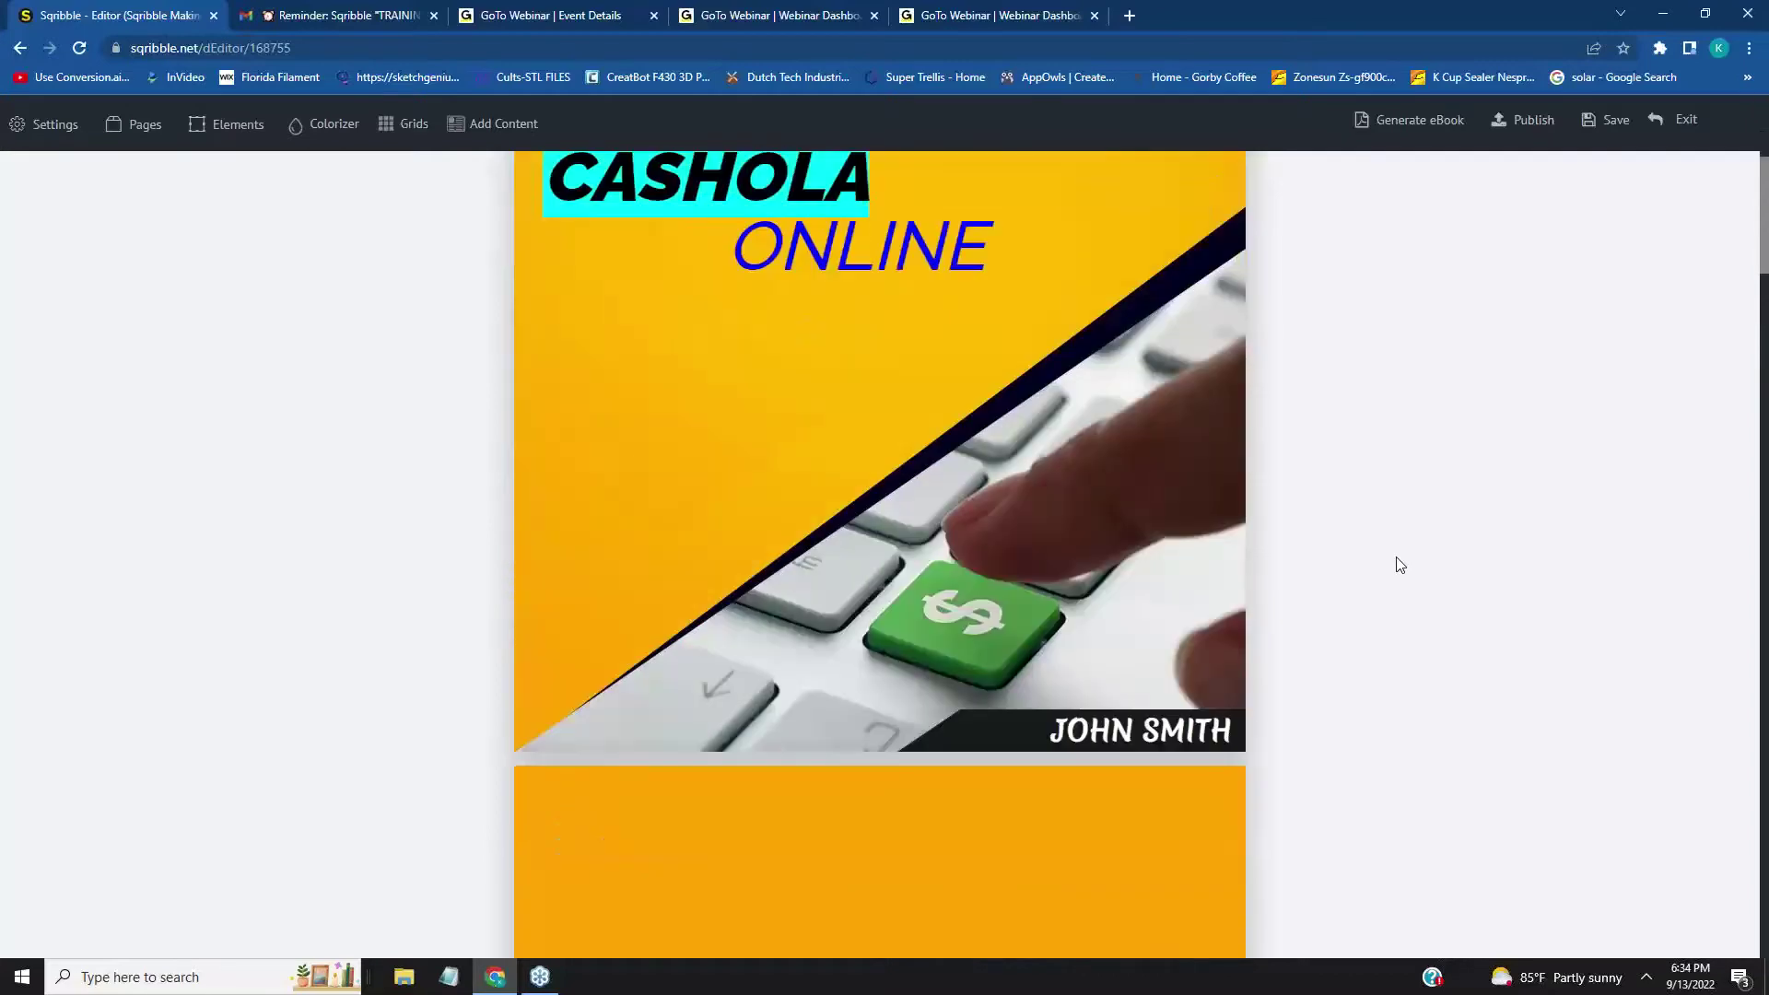
scroll(1398, 565, down, 3)
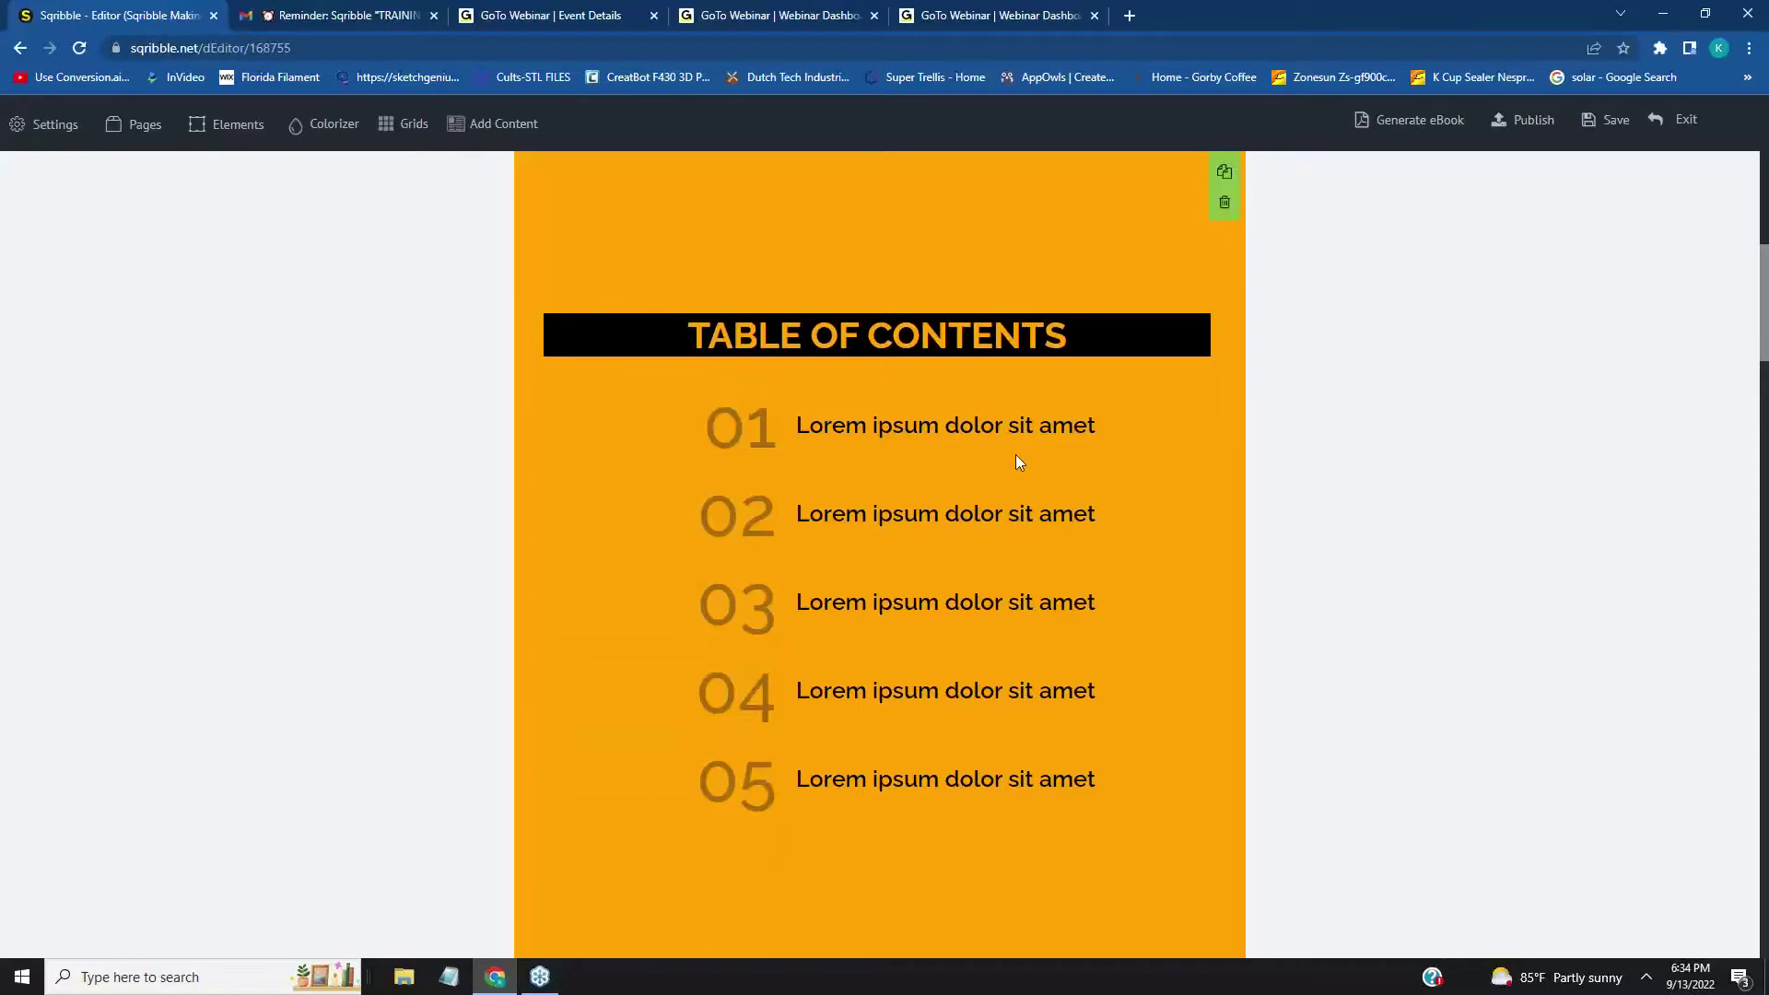
click(1110, 427)
drag(1103, 428, 800, 431)
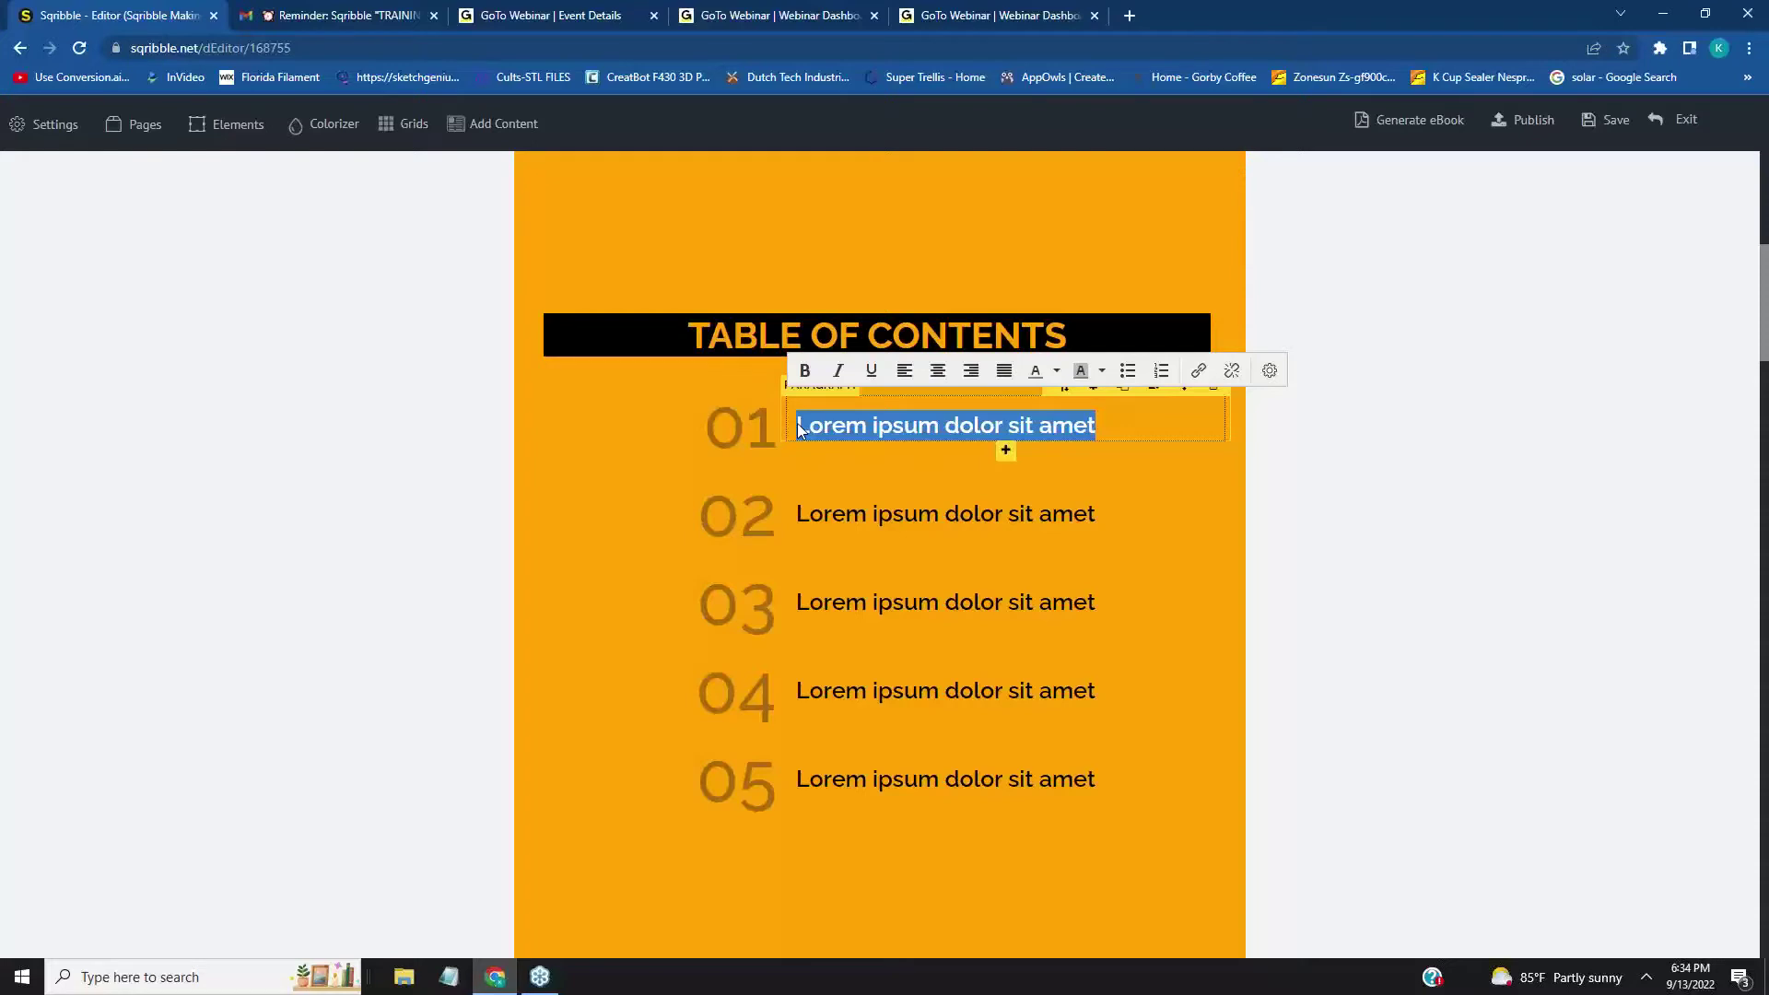
text(Al)
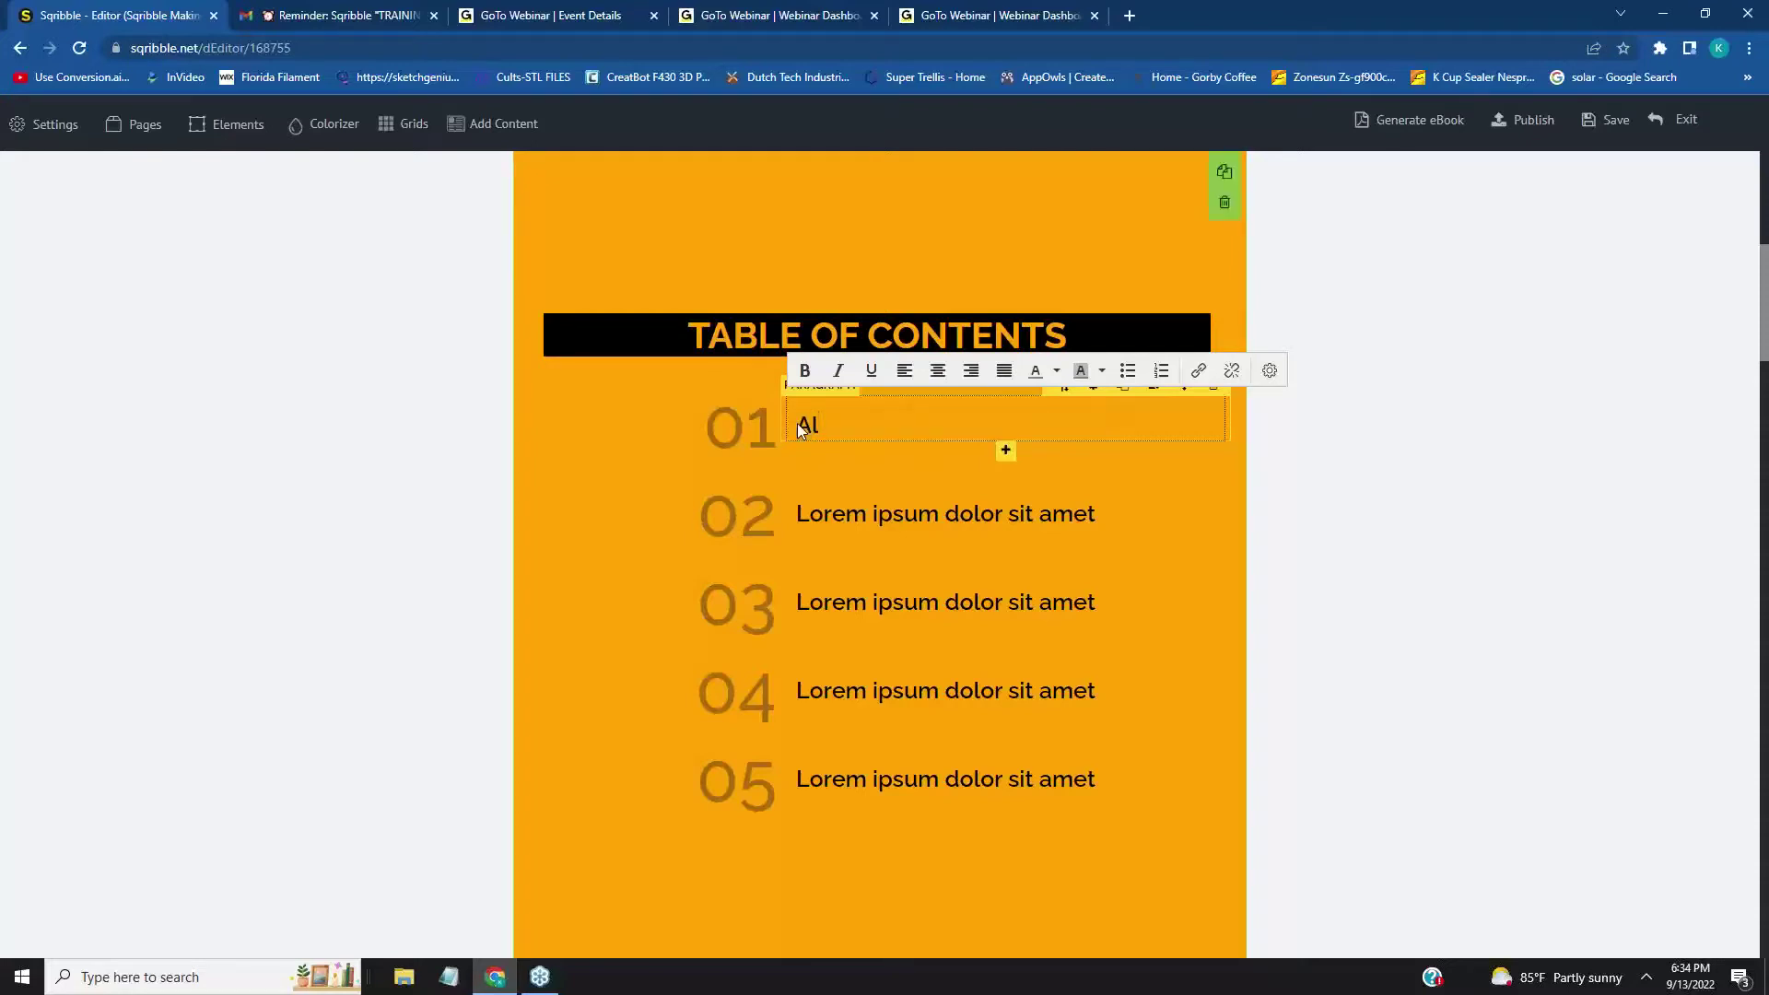
text(aska living In Kod)
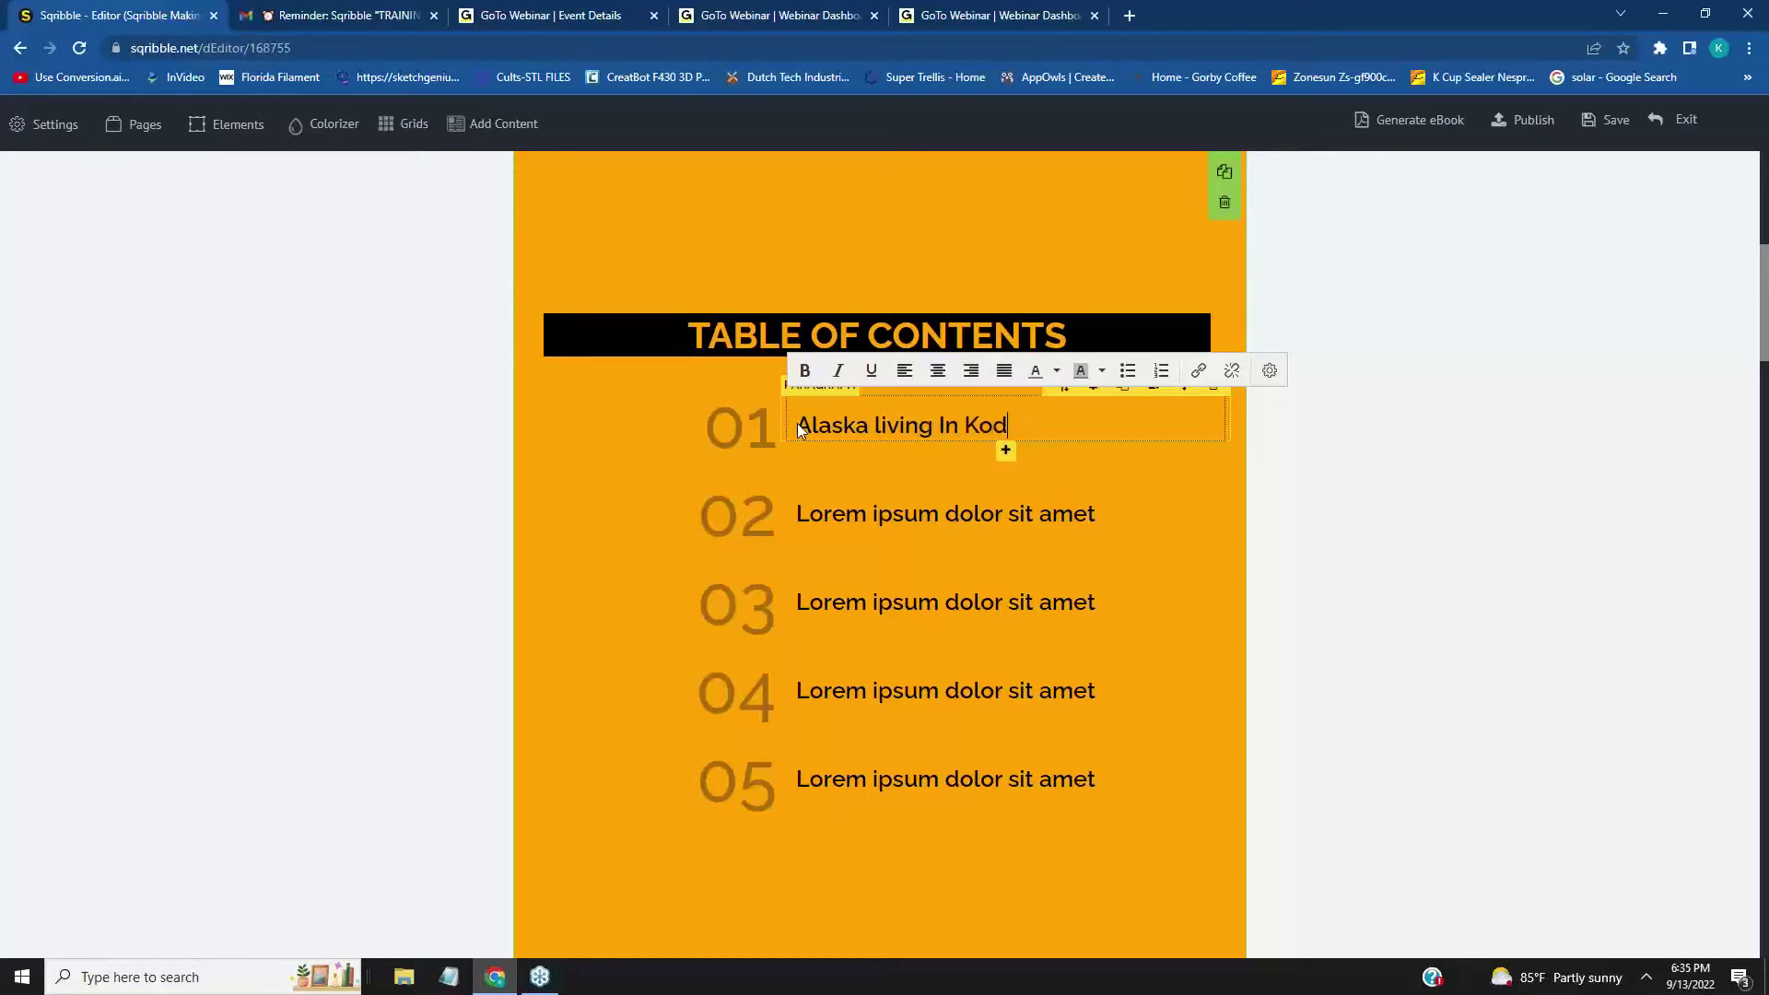
text(iak)
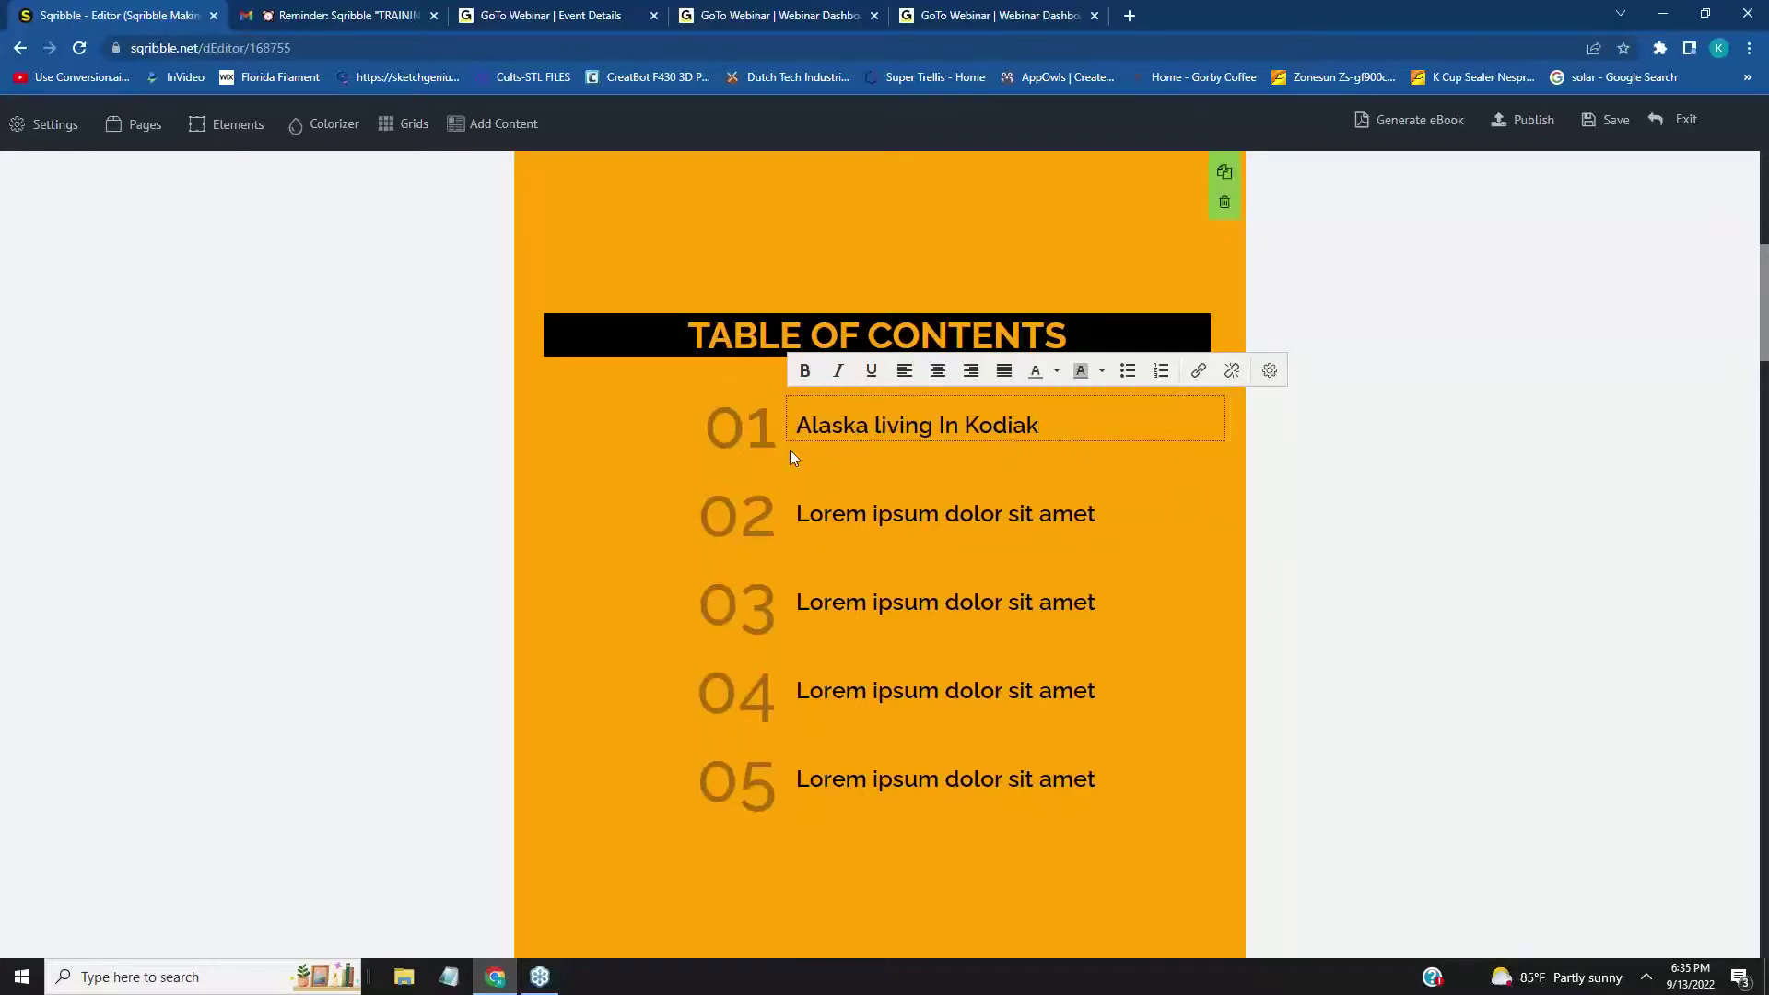
- Replace the placeholder text of table of contents entry 02 with "Chasing Bears"
drag(1106, 525, 799, 505)
text(C)
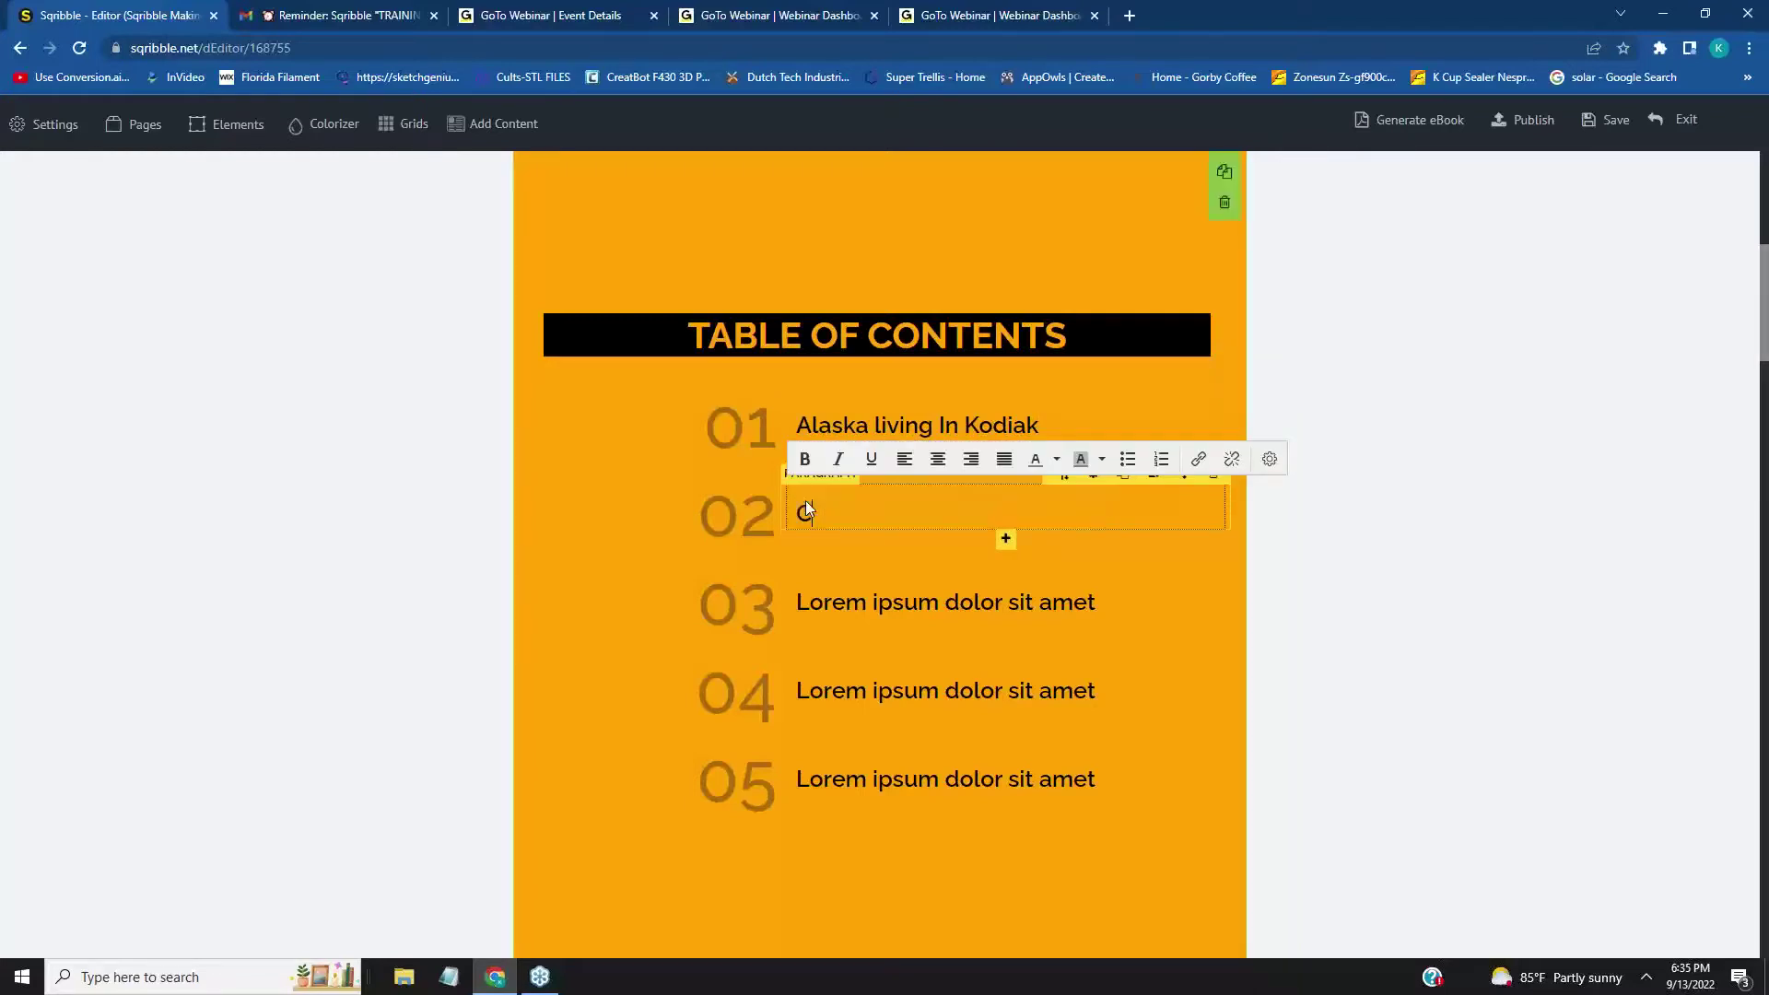
text(hasing Bears)
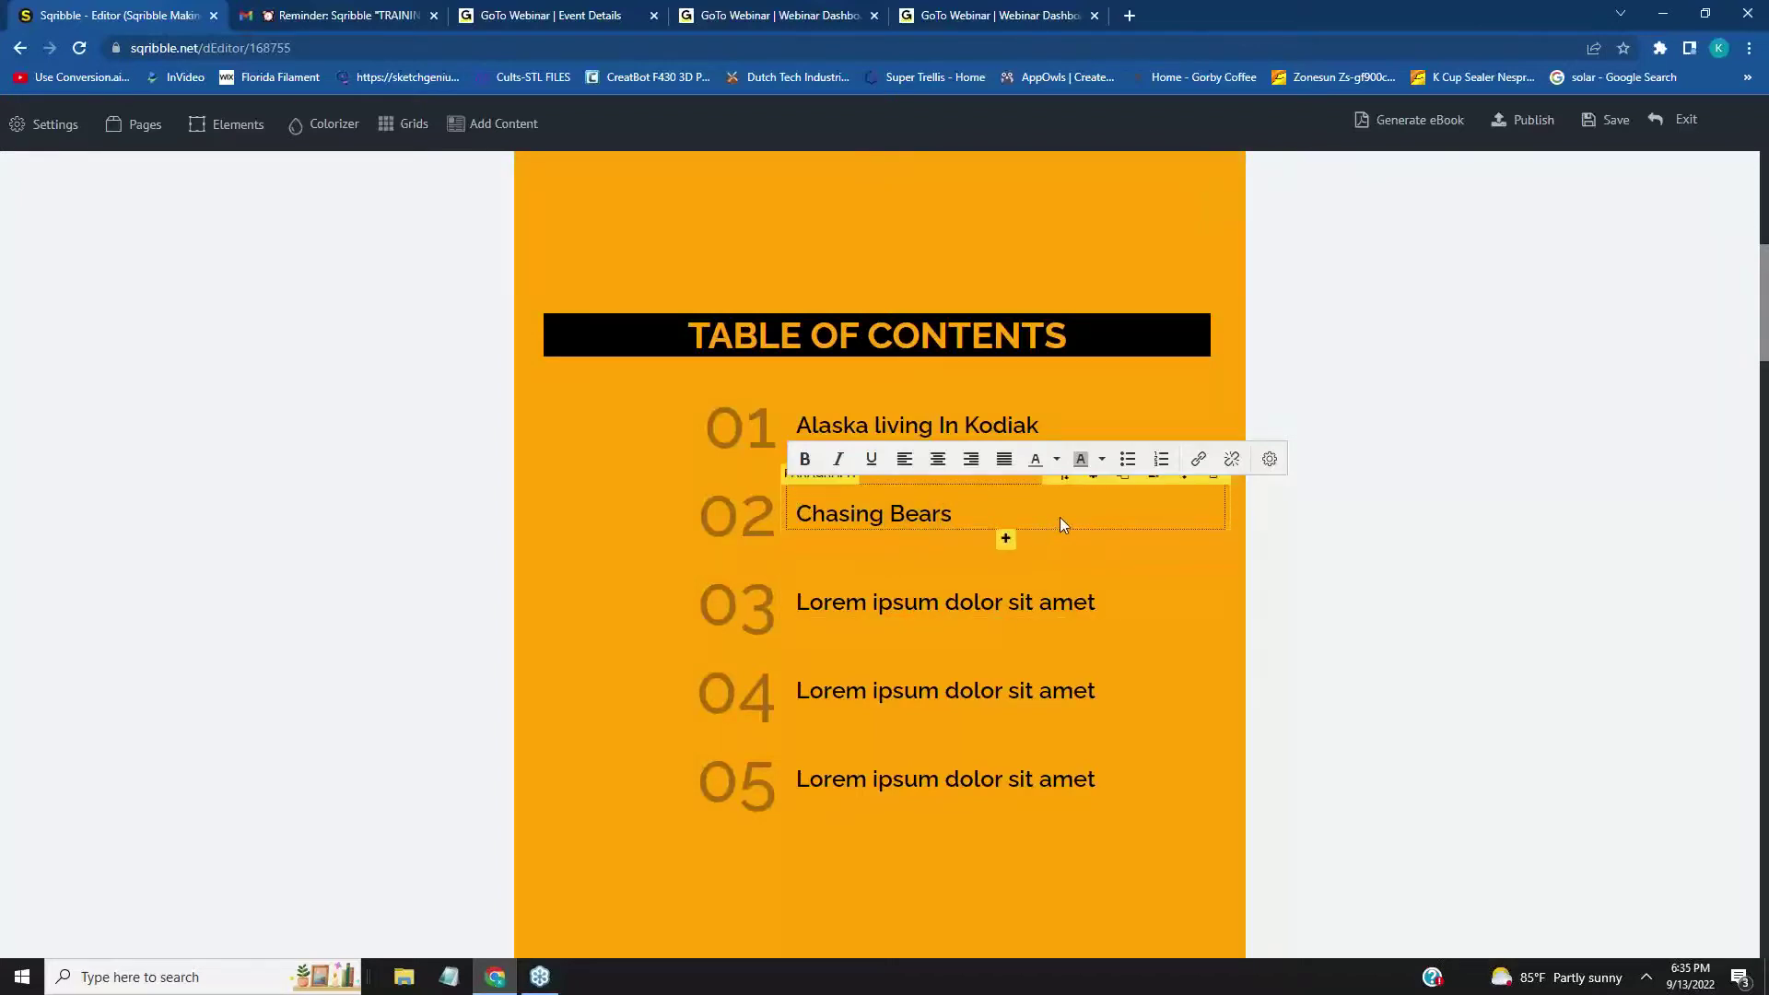
click(1157, 441)
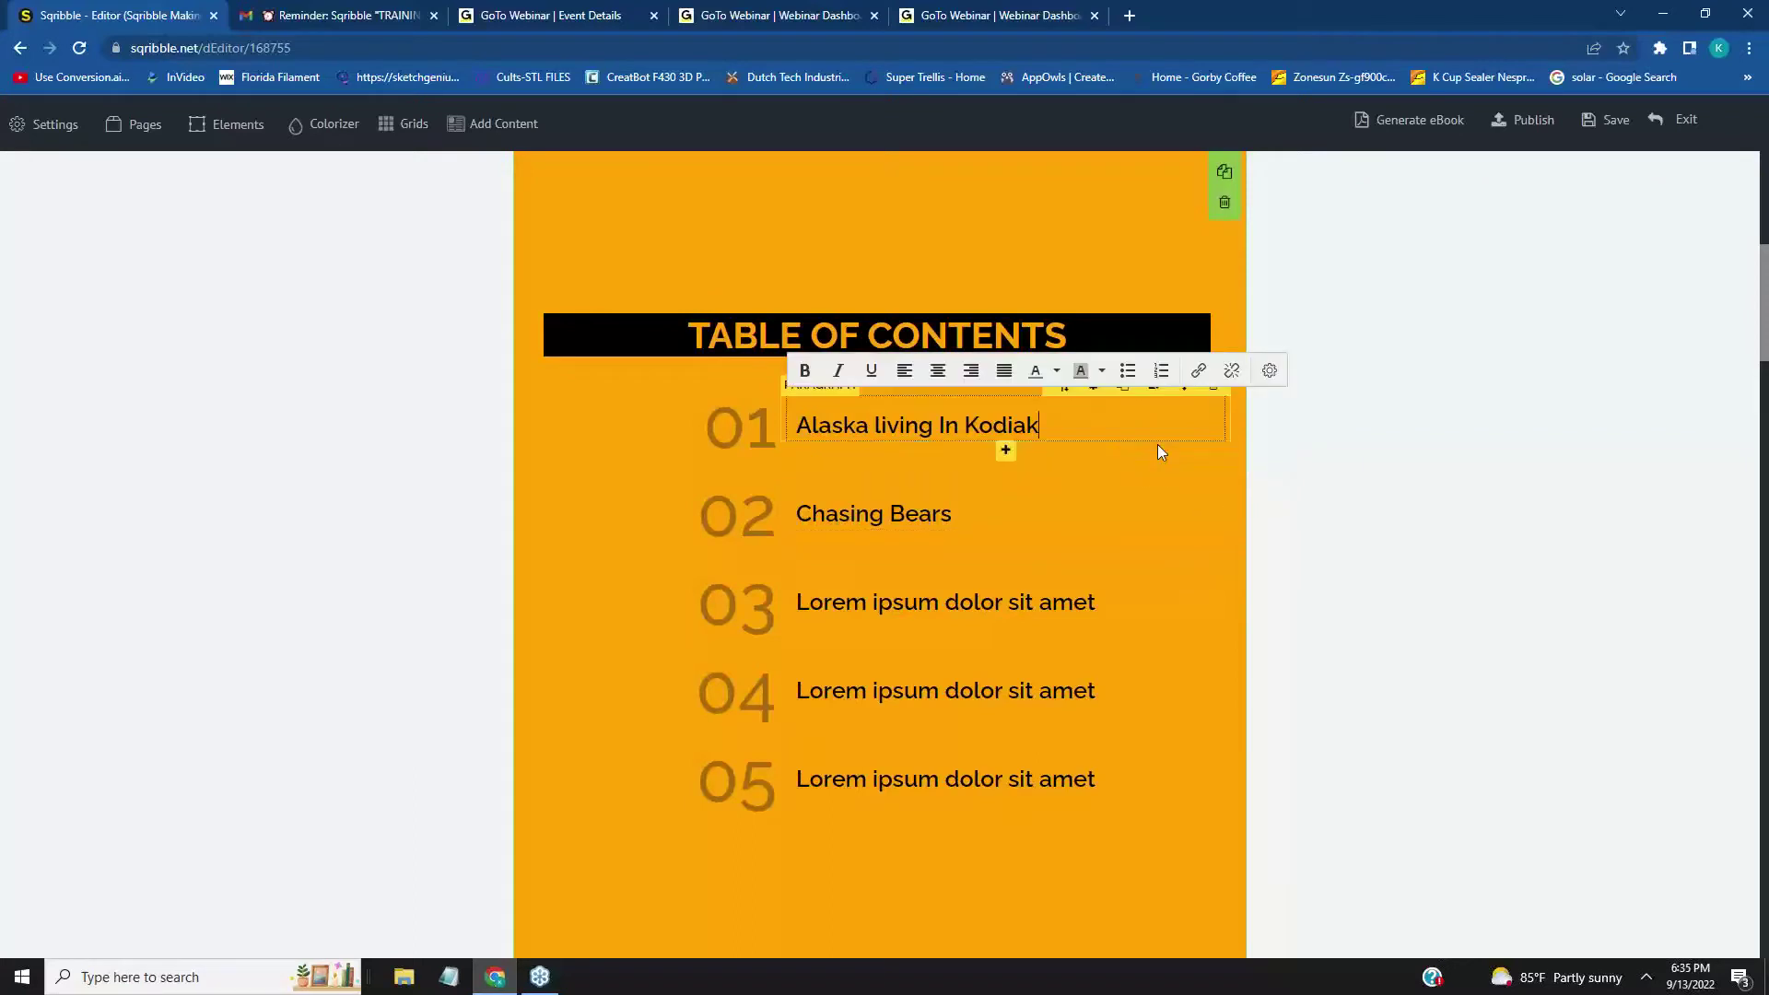
click(980, 514)
- Replace the placeholder text of table of contents entry 03 with "Fishing in The town" and finish editing it
click(1100, 605)
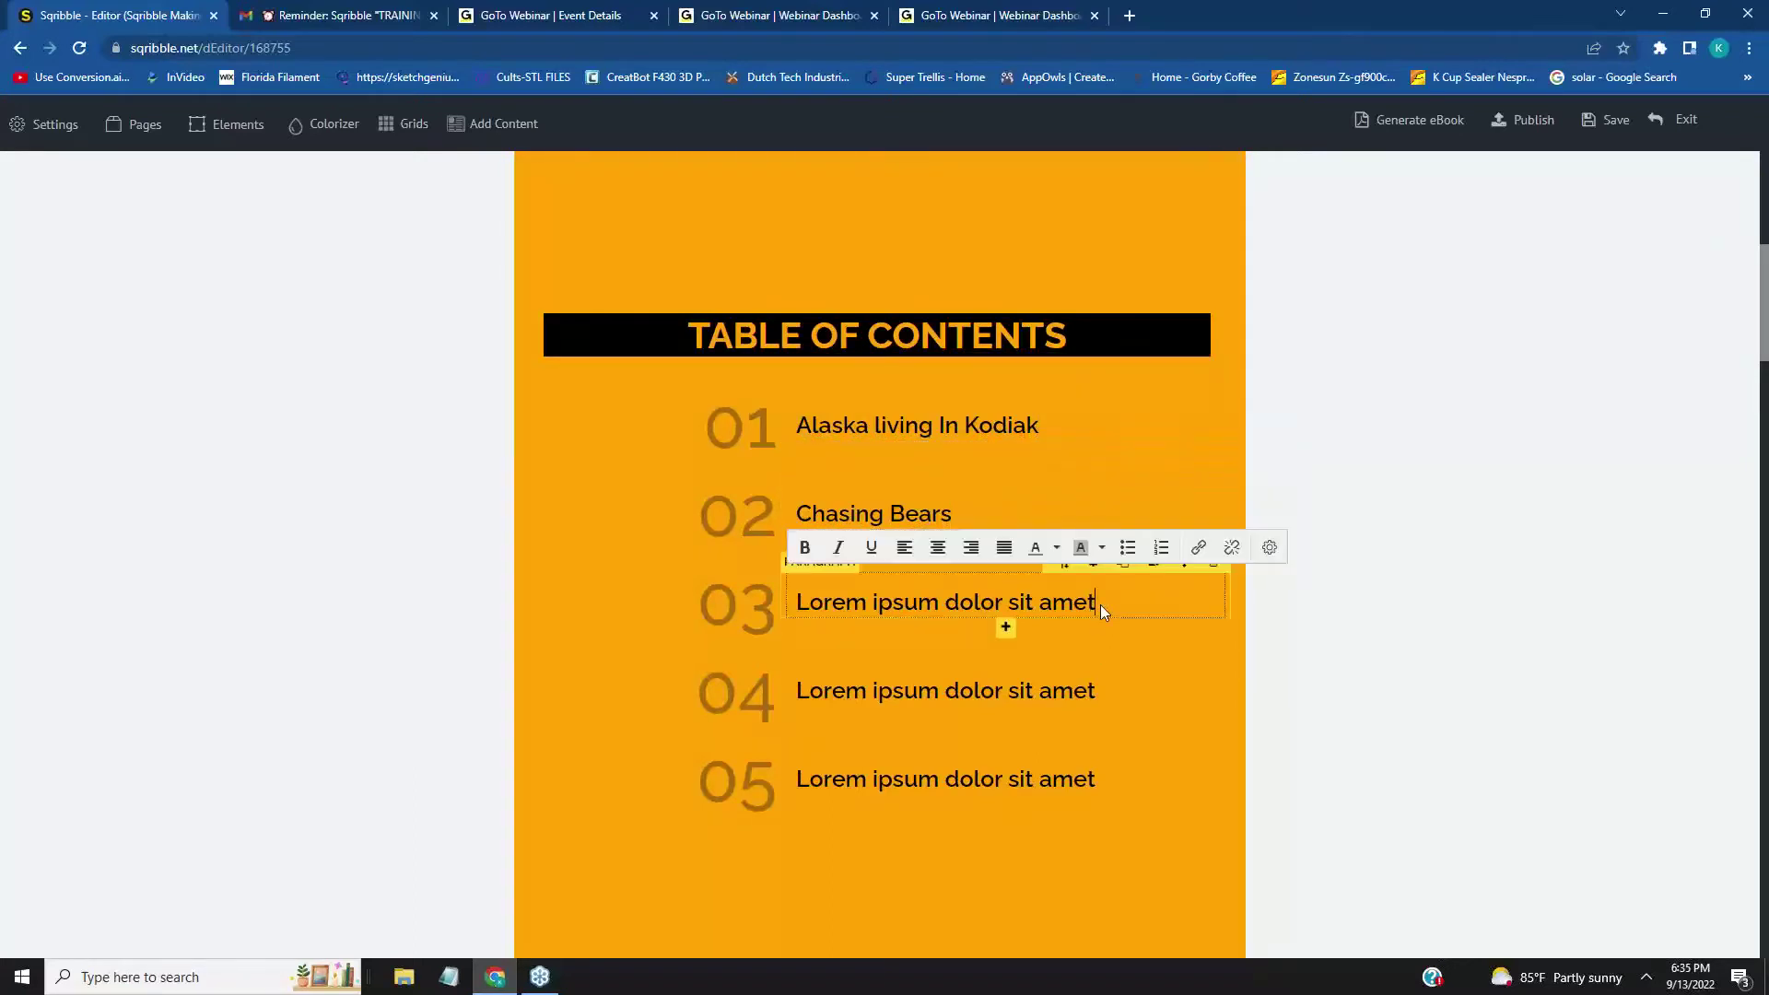
drag(1100, 604, 796, 601)
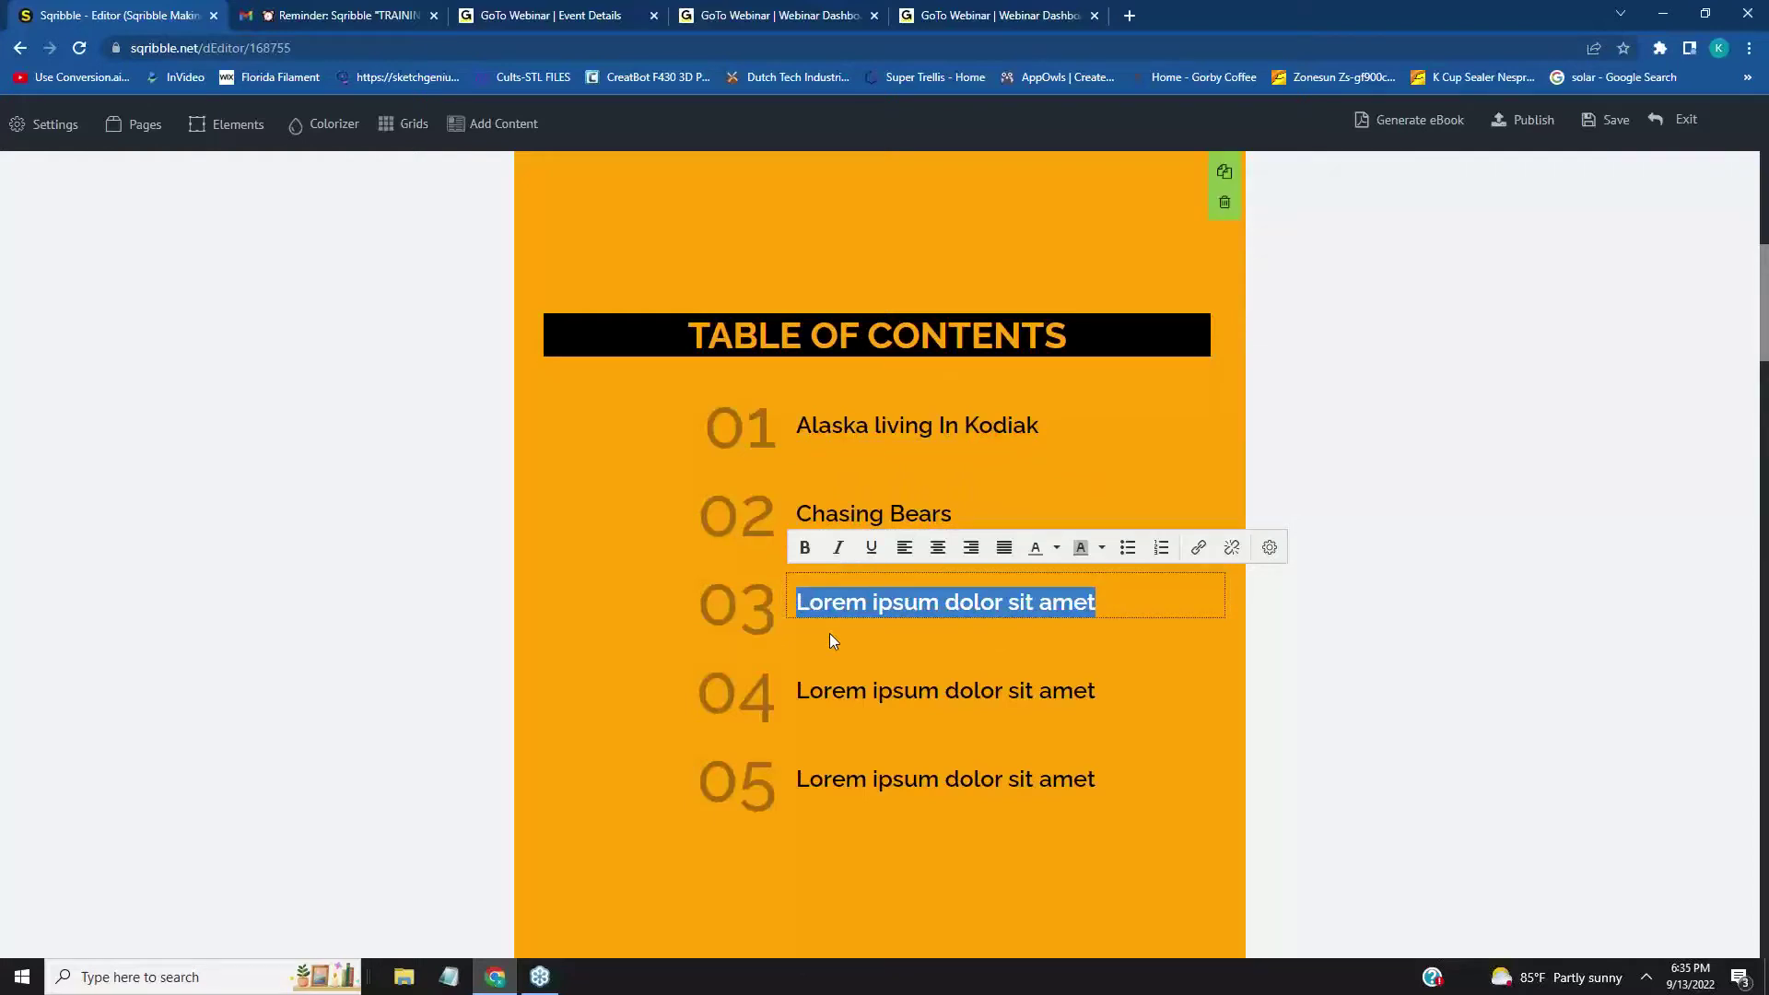
text(Fishing)
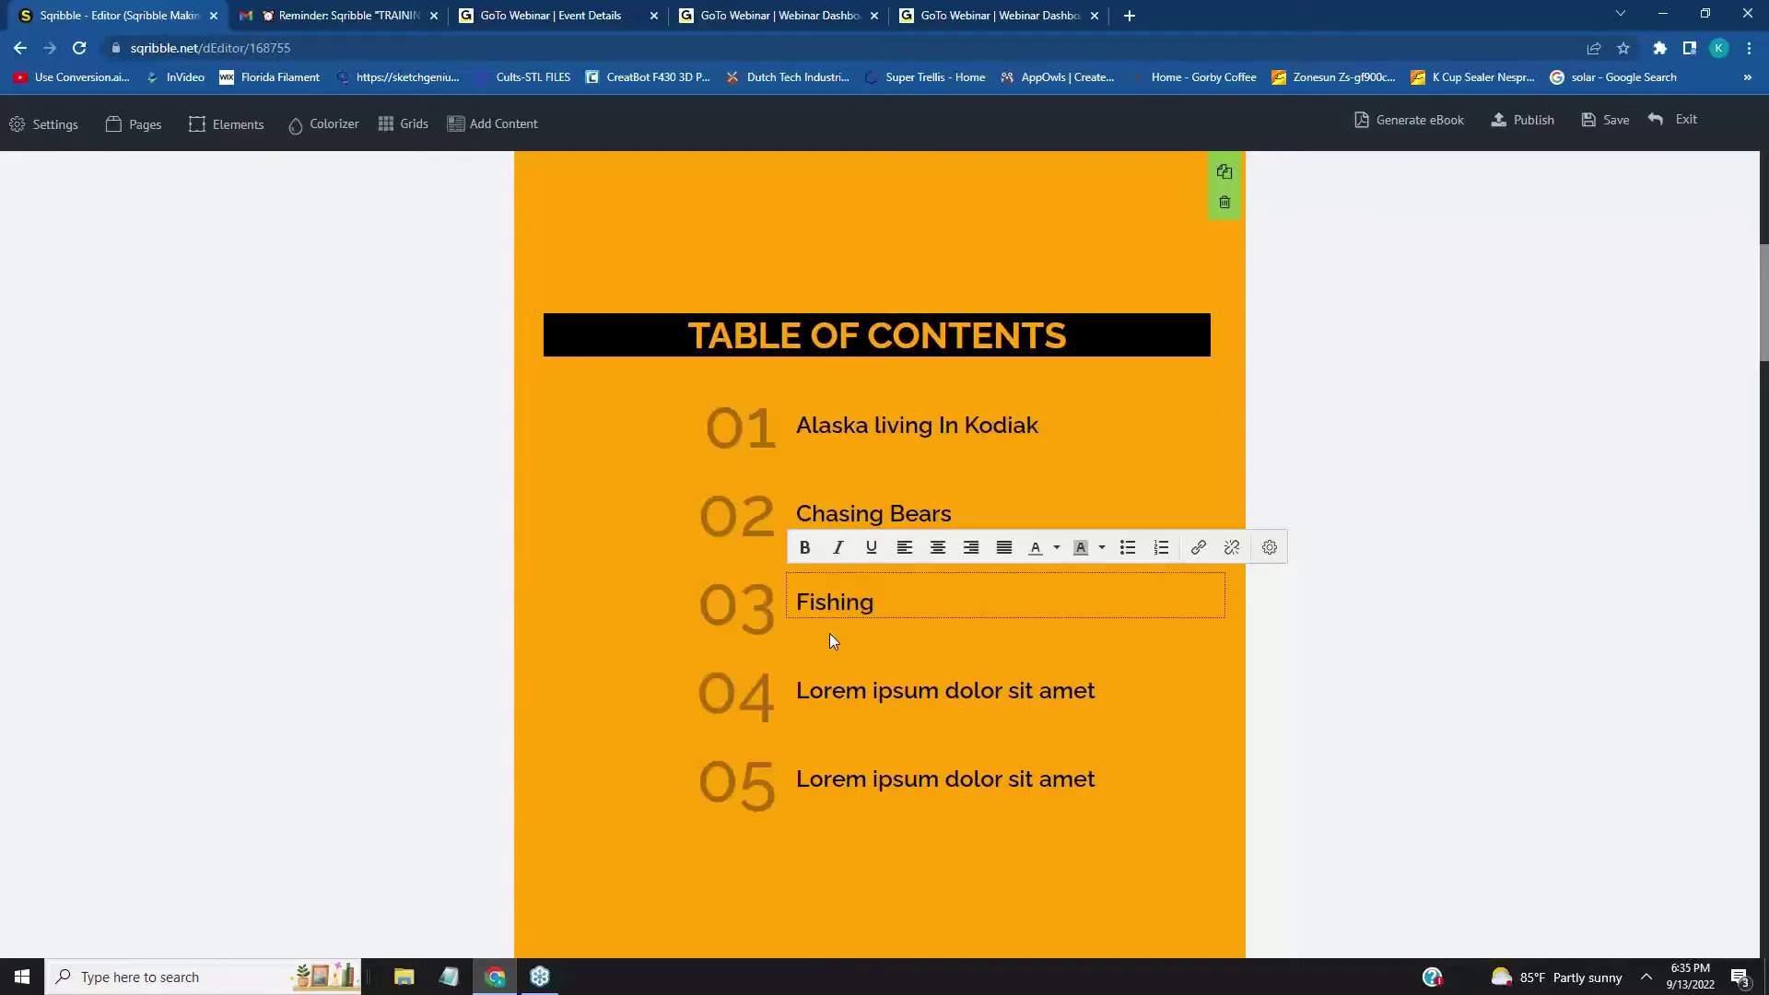
text( in The town)
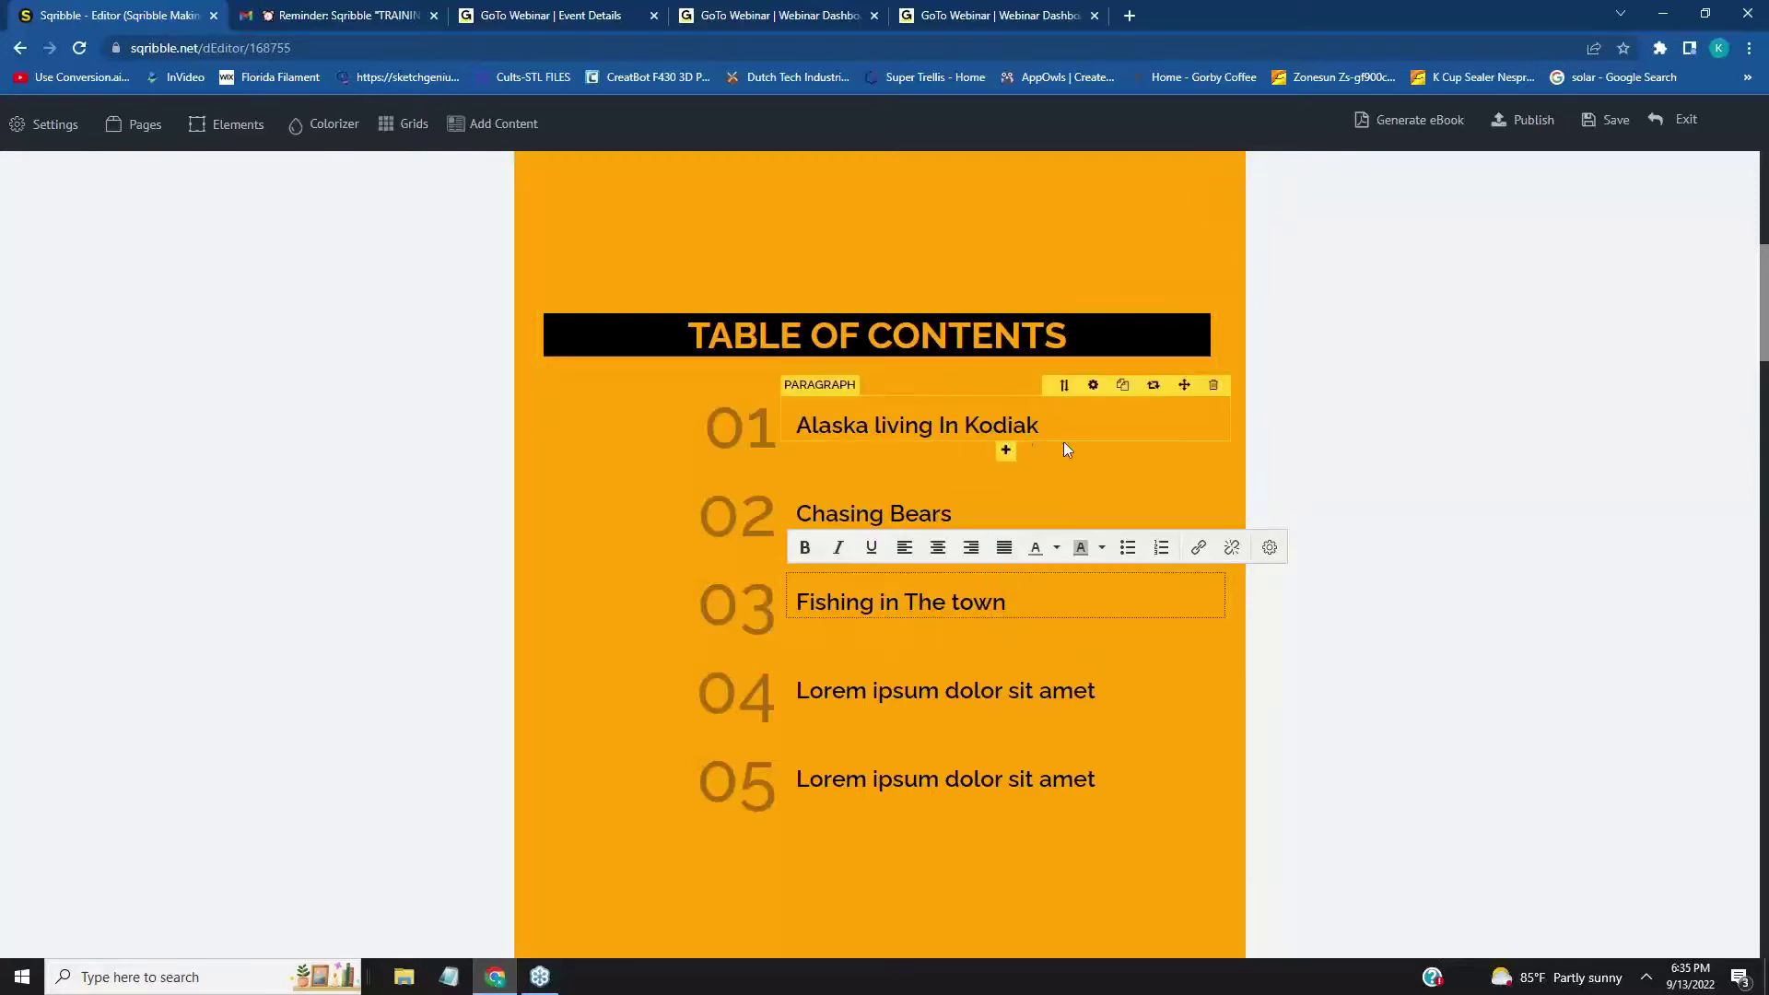
click(1329, 481)
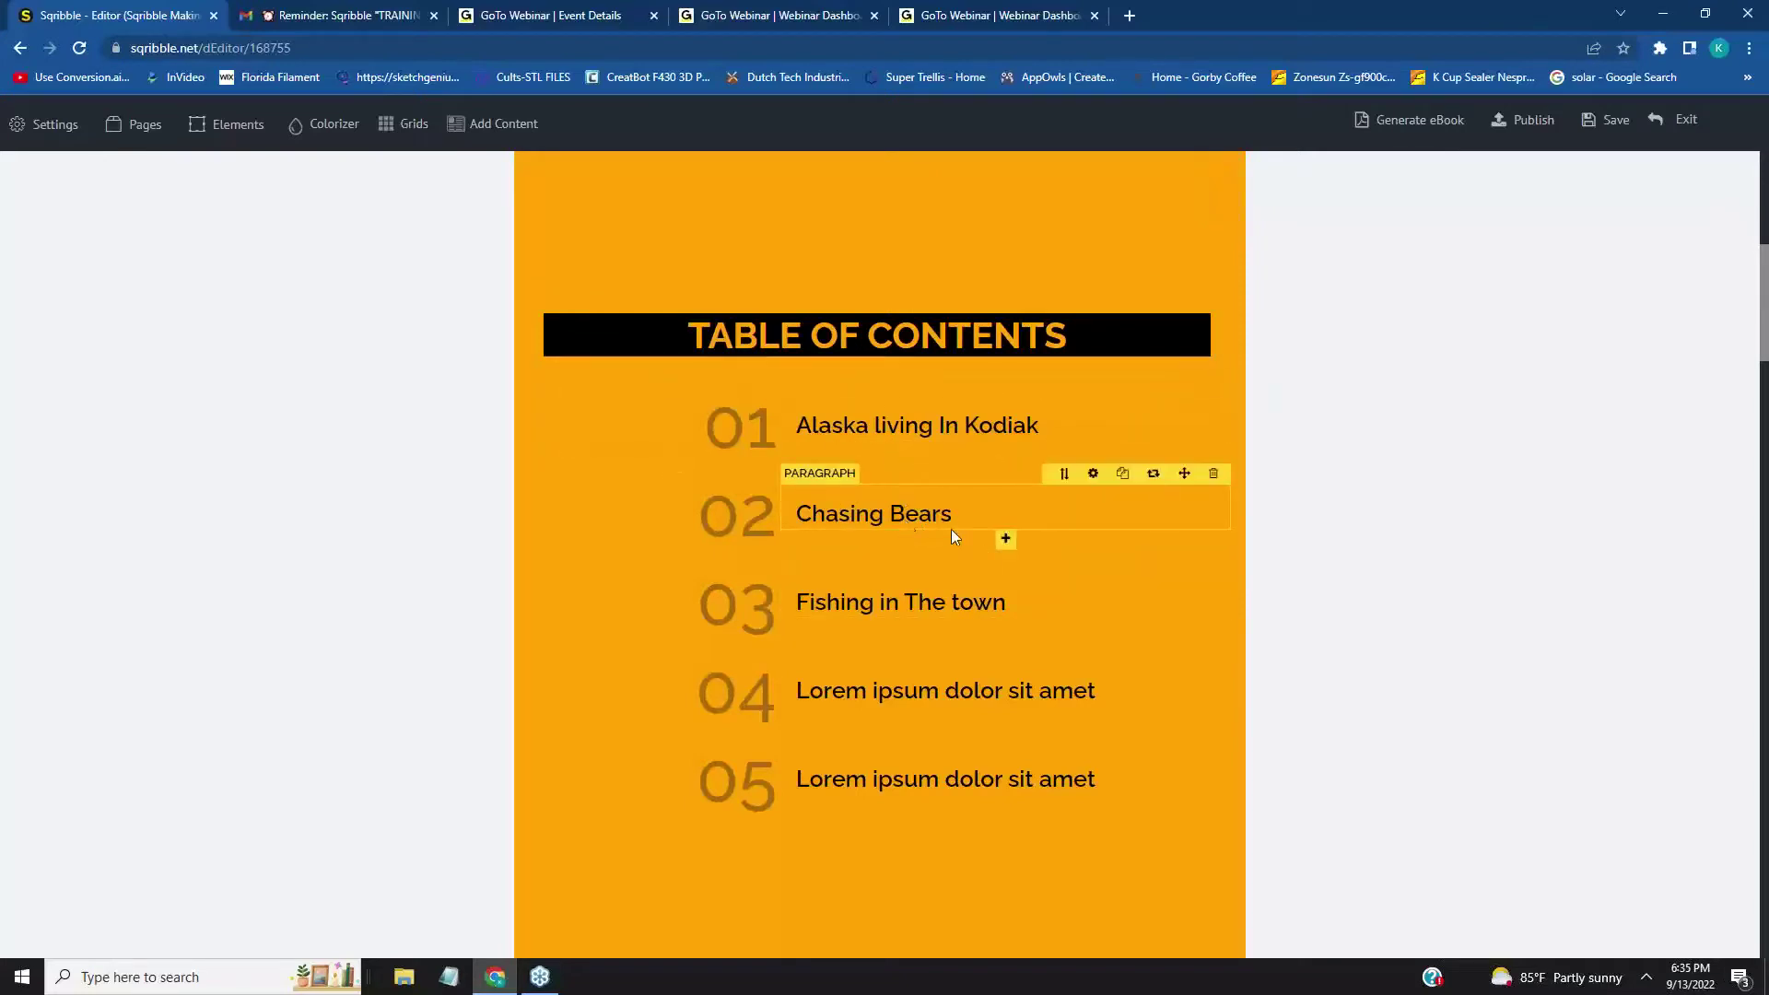
- Replace the "Online Earning Made Possible" headline on the page after the table of contents with "THE AMAZING LIFE IN KODIAK"
scroll(1489, 624, down, 1)
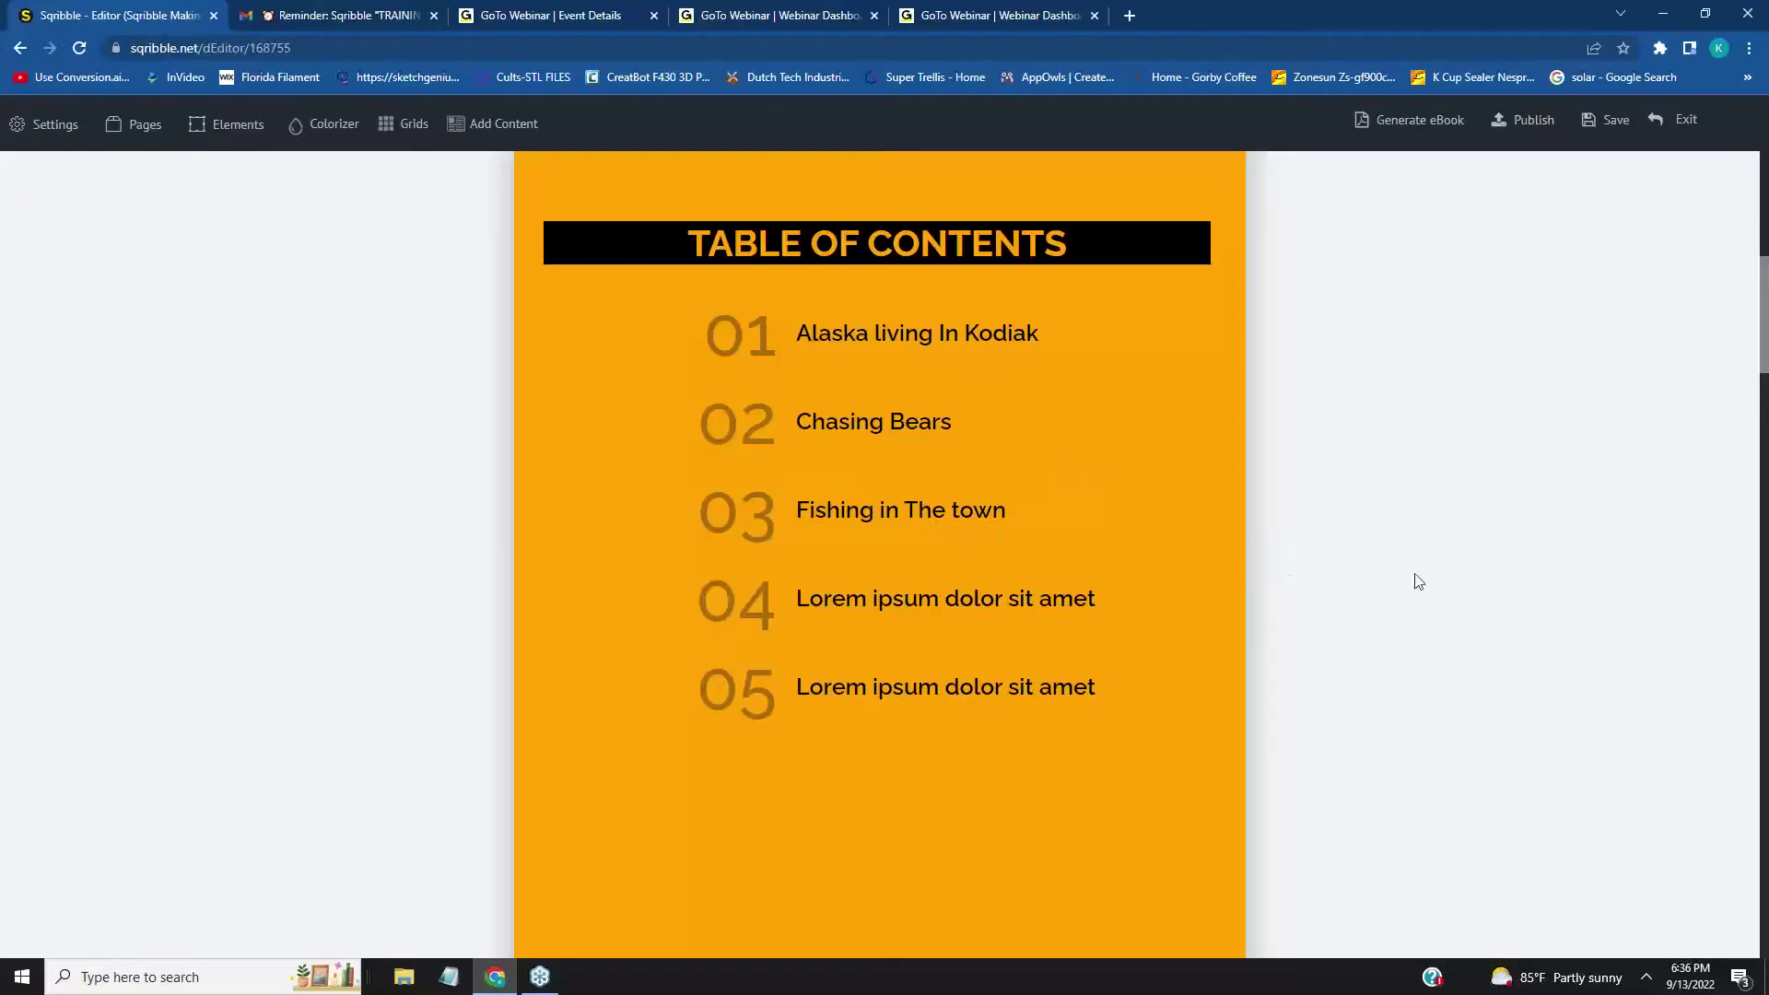
scroll(1430, 578, down, 1)
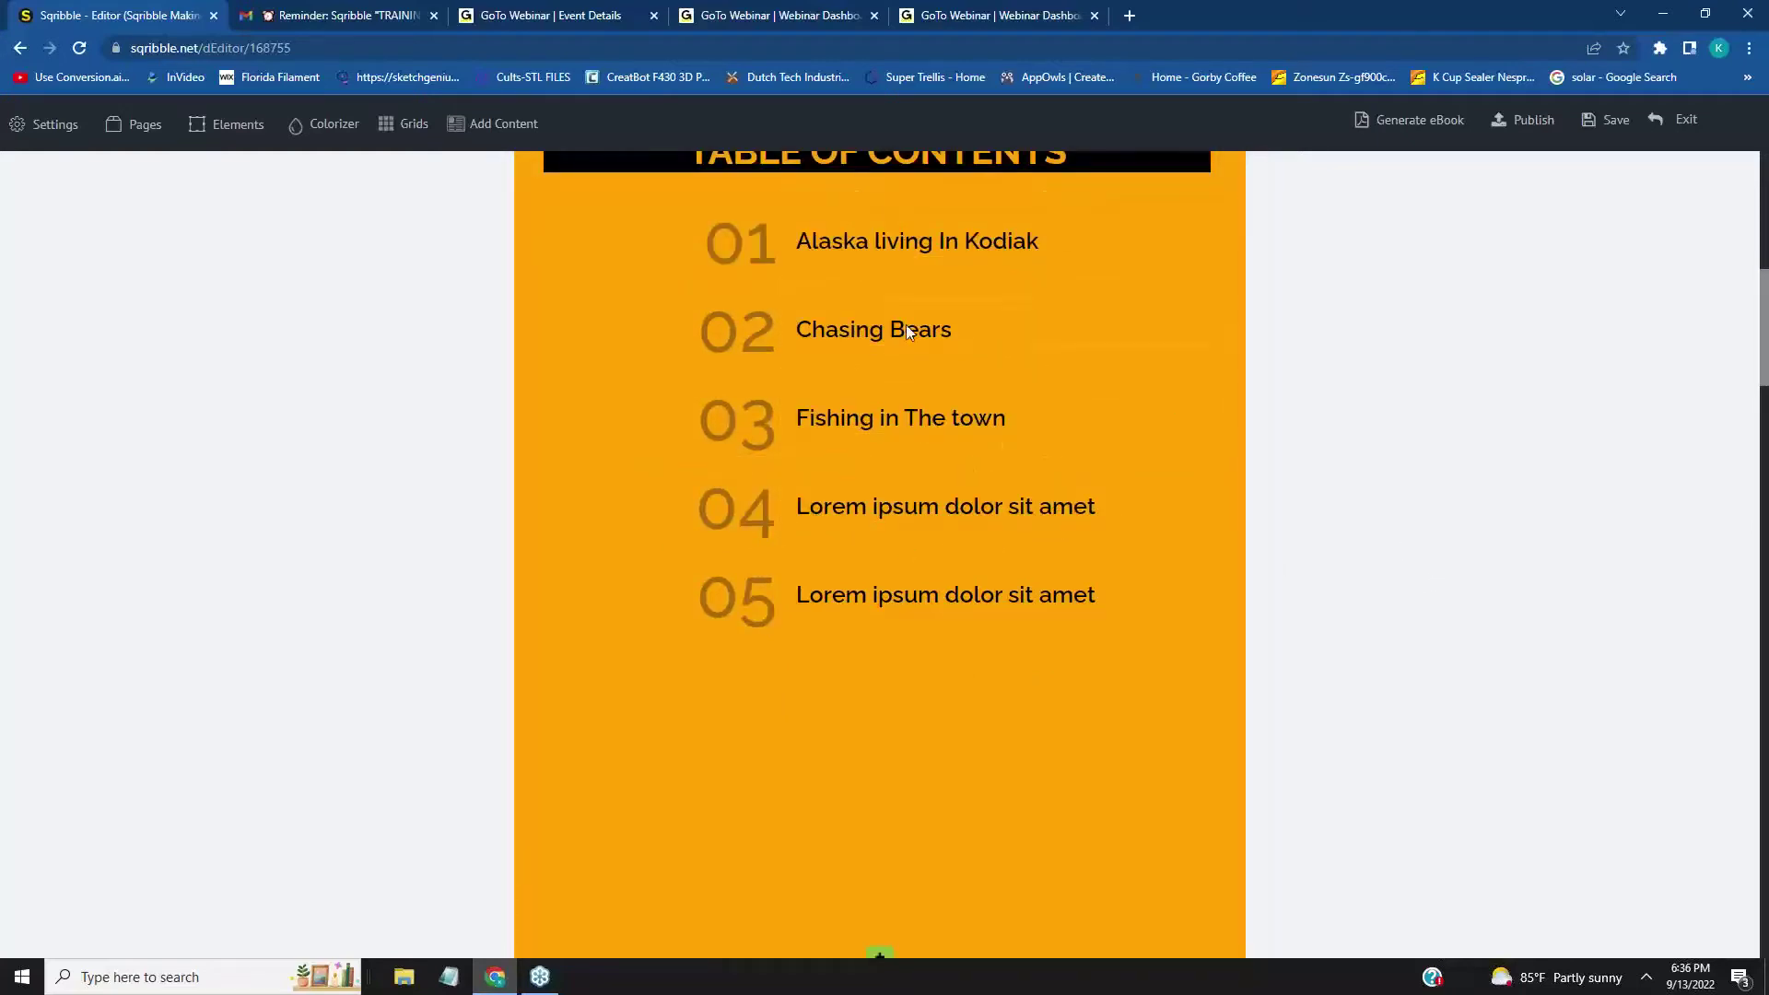
scroll(1353, 443, down, 8)
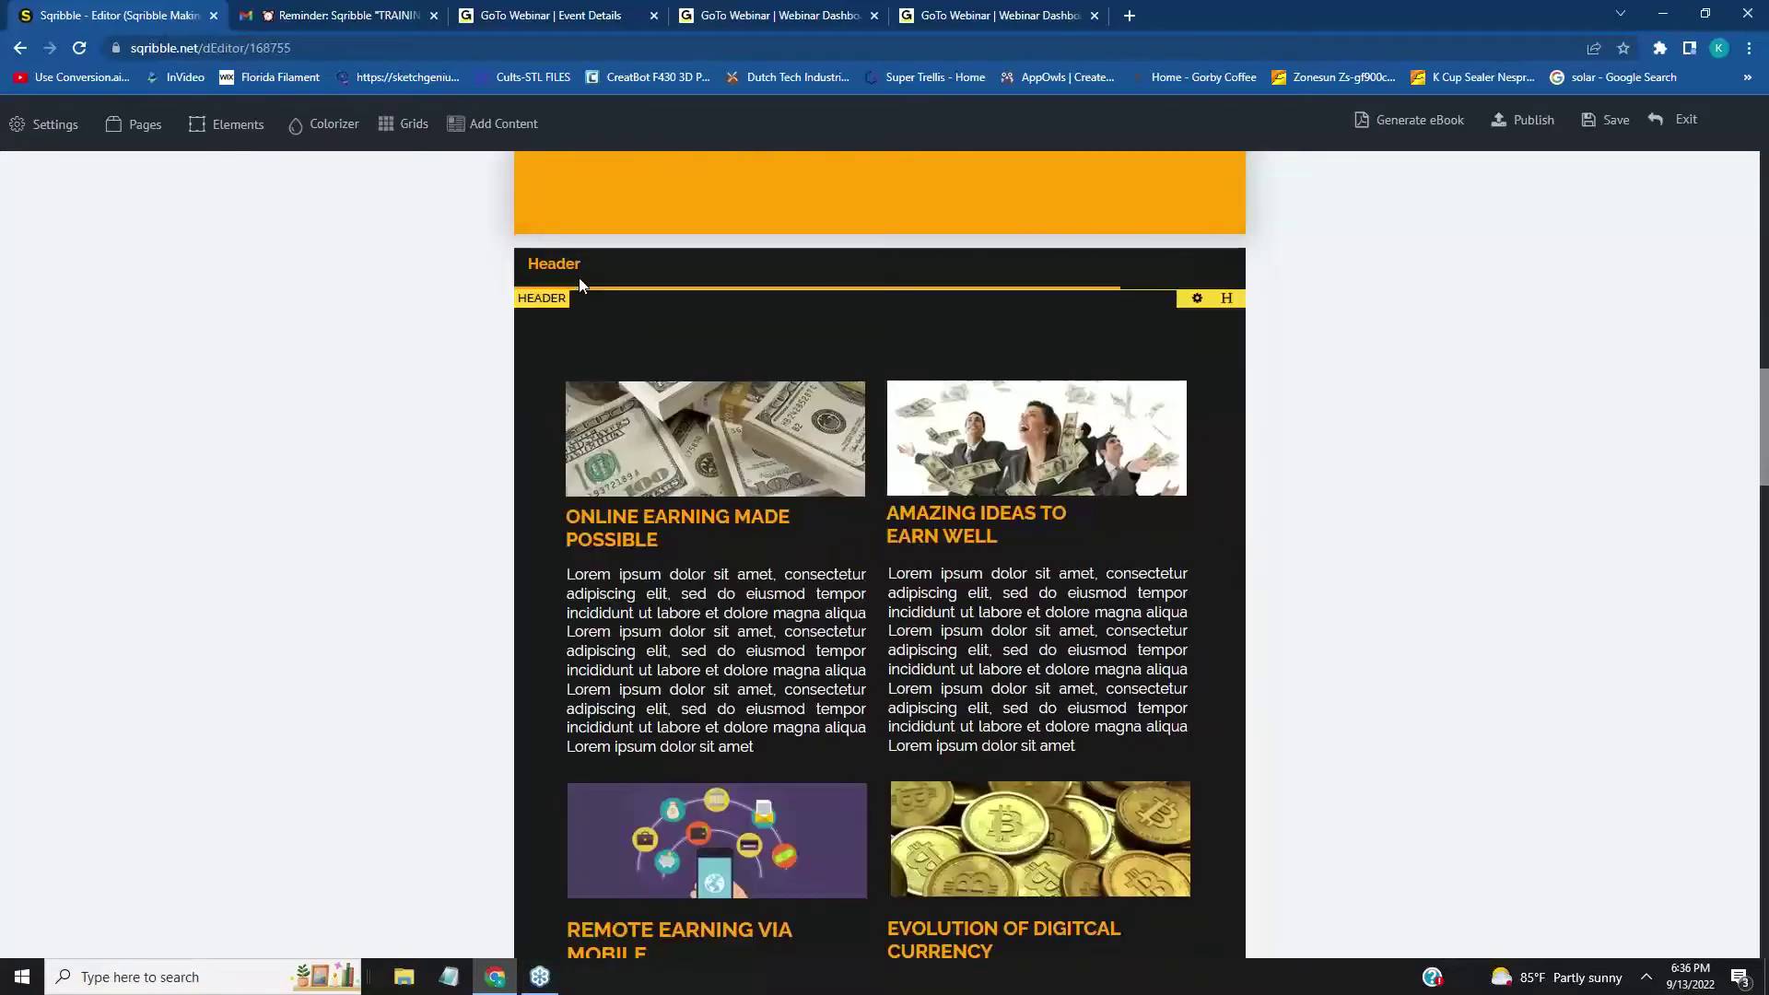
scroll(1319, 438, up, 8)
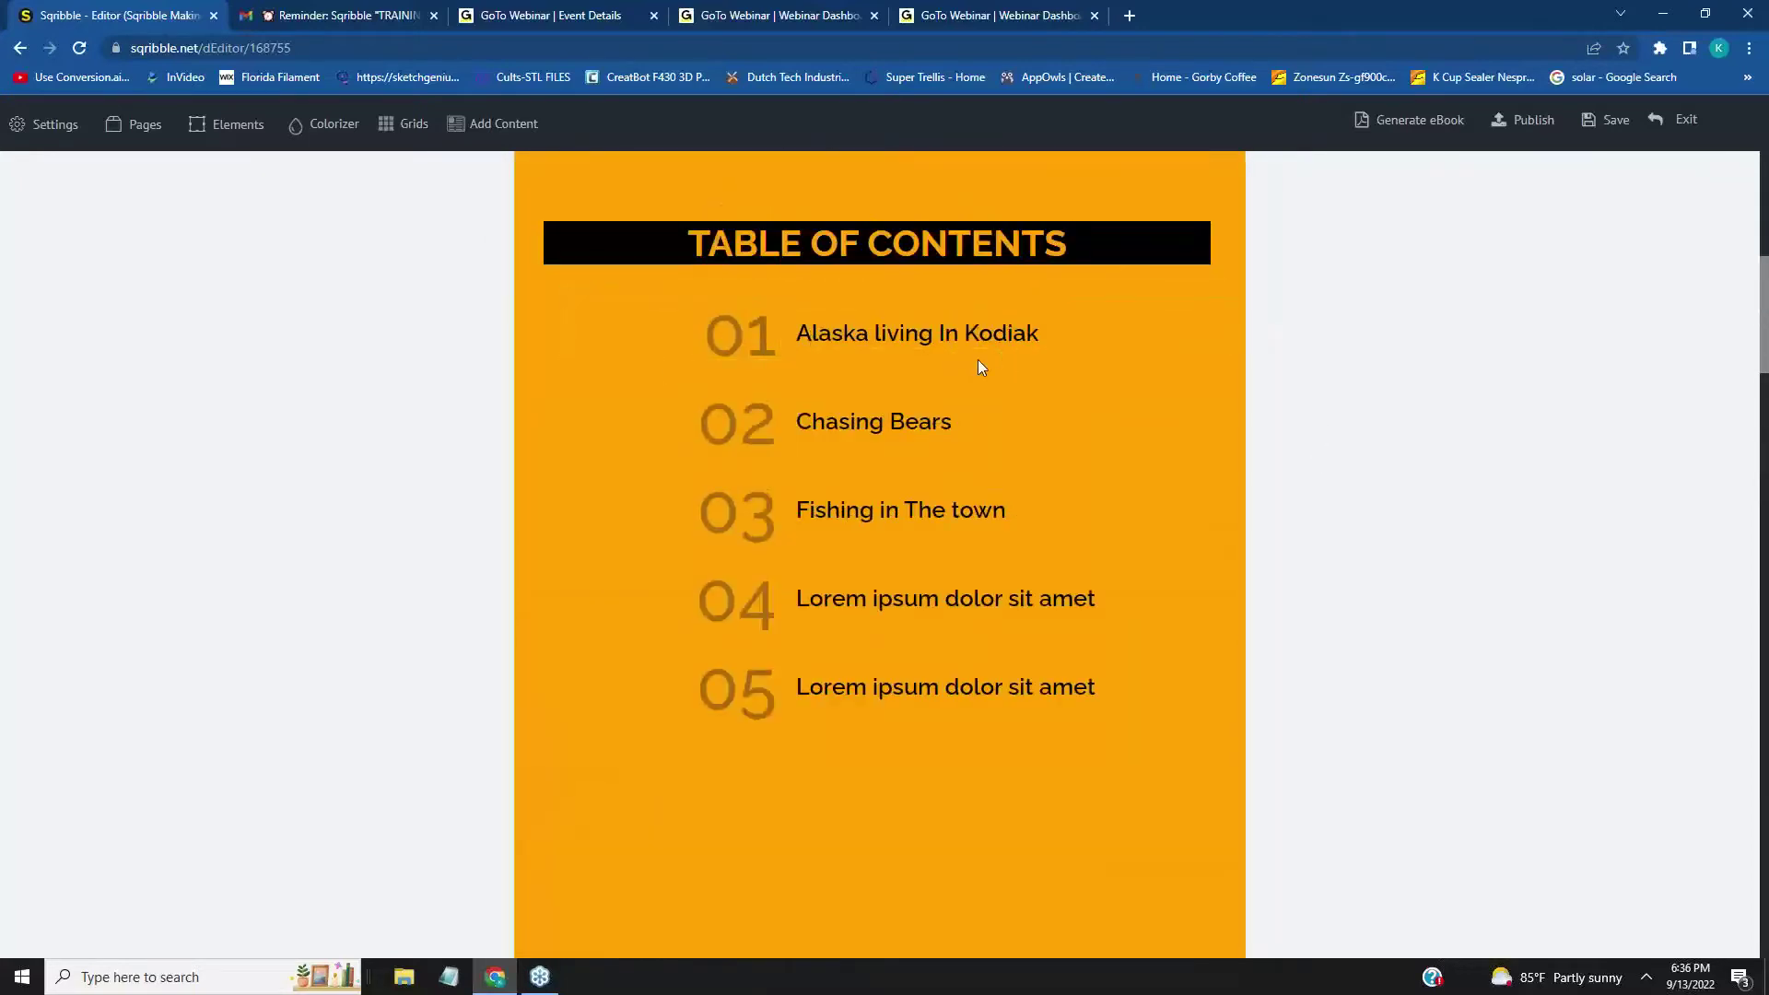
scroll(1263, 415, down, 8)
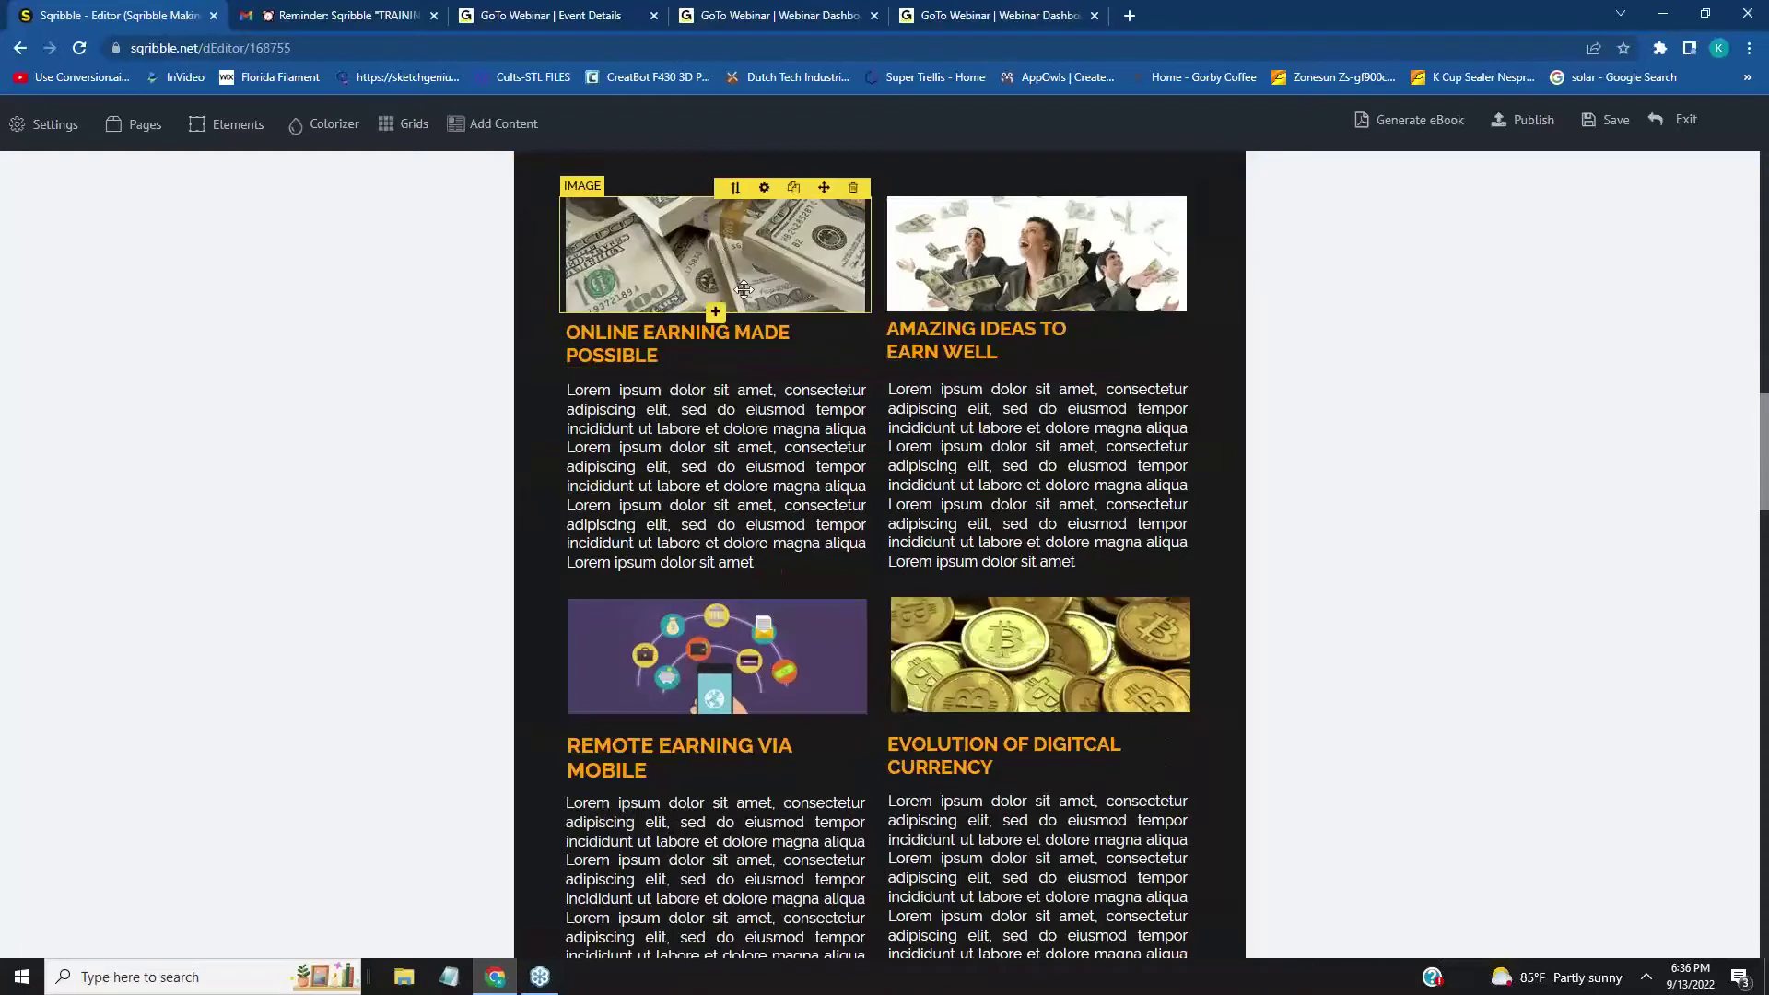
click(662, 359)
triple_click(661, 358)
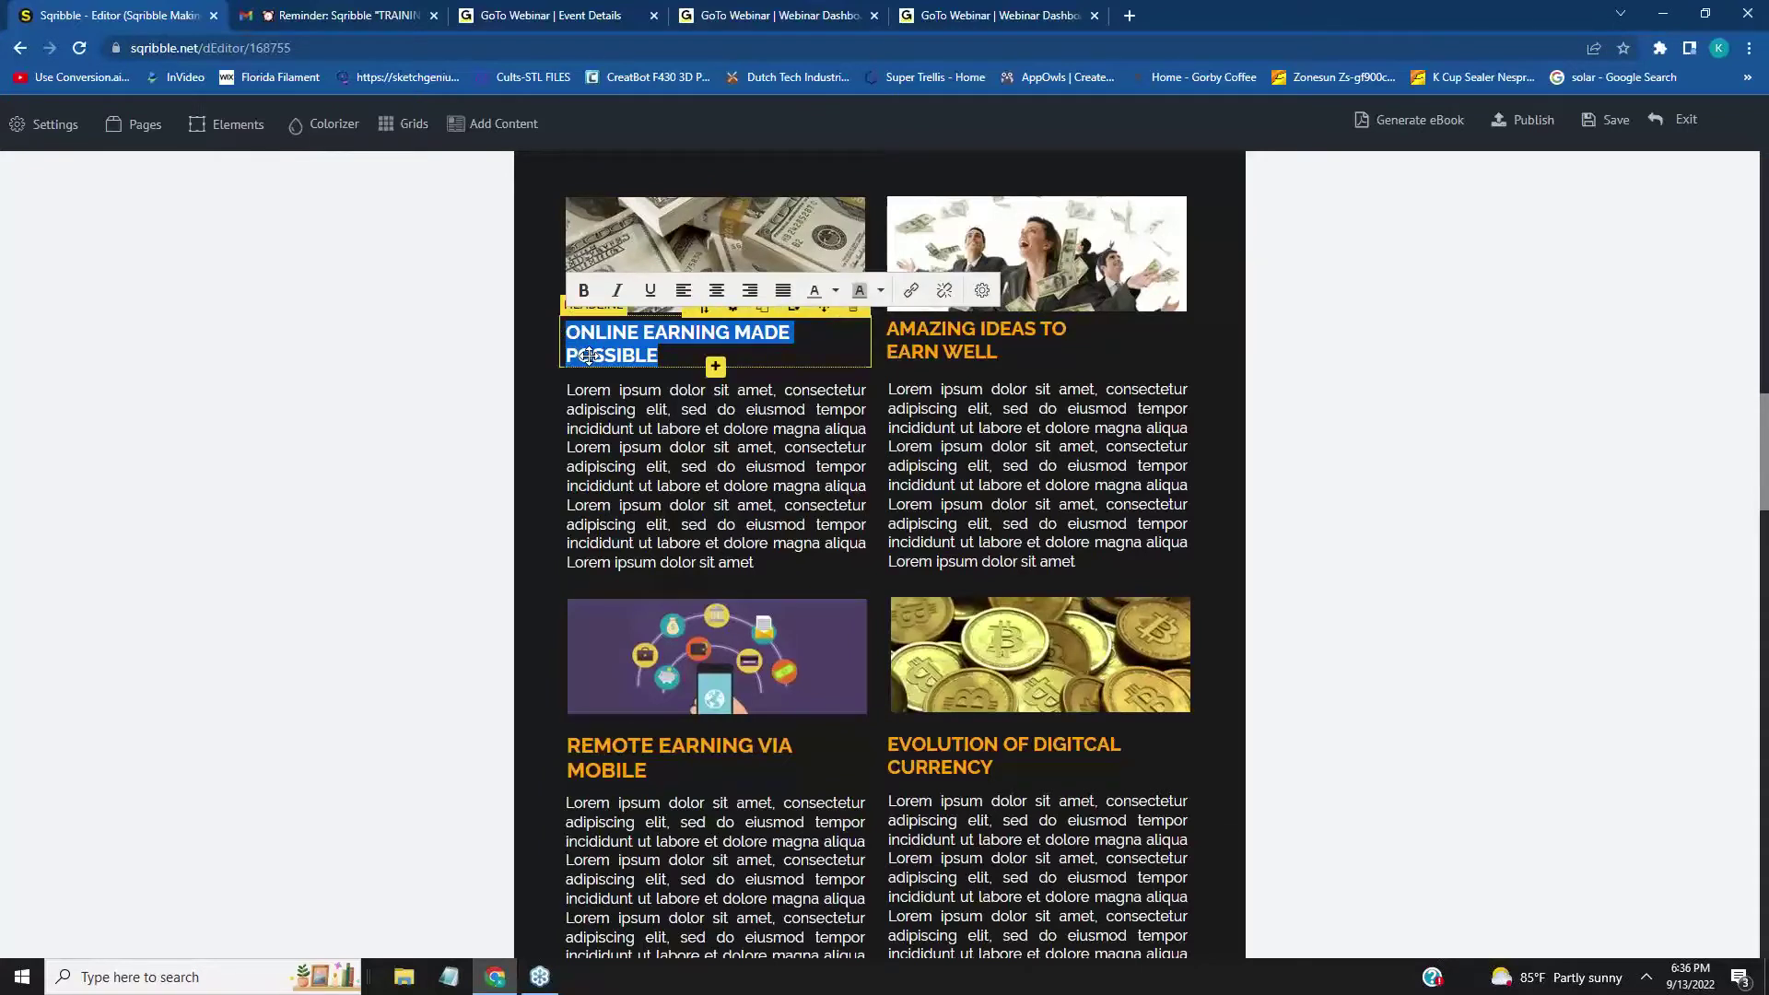
text(THE AM)
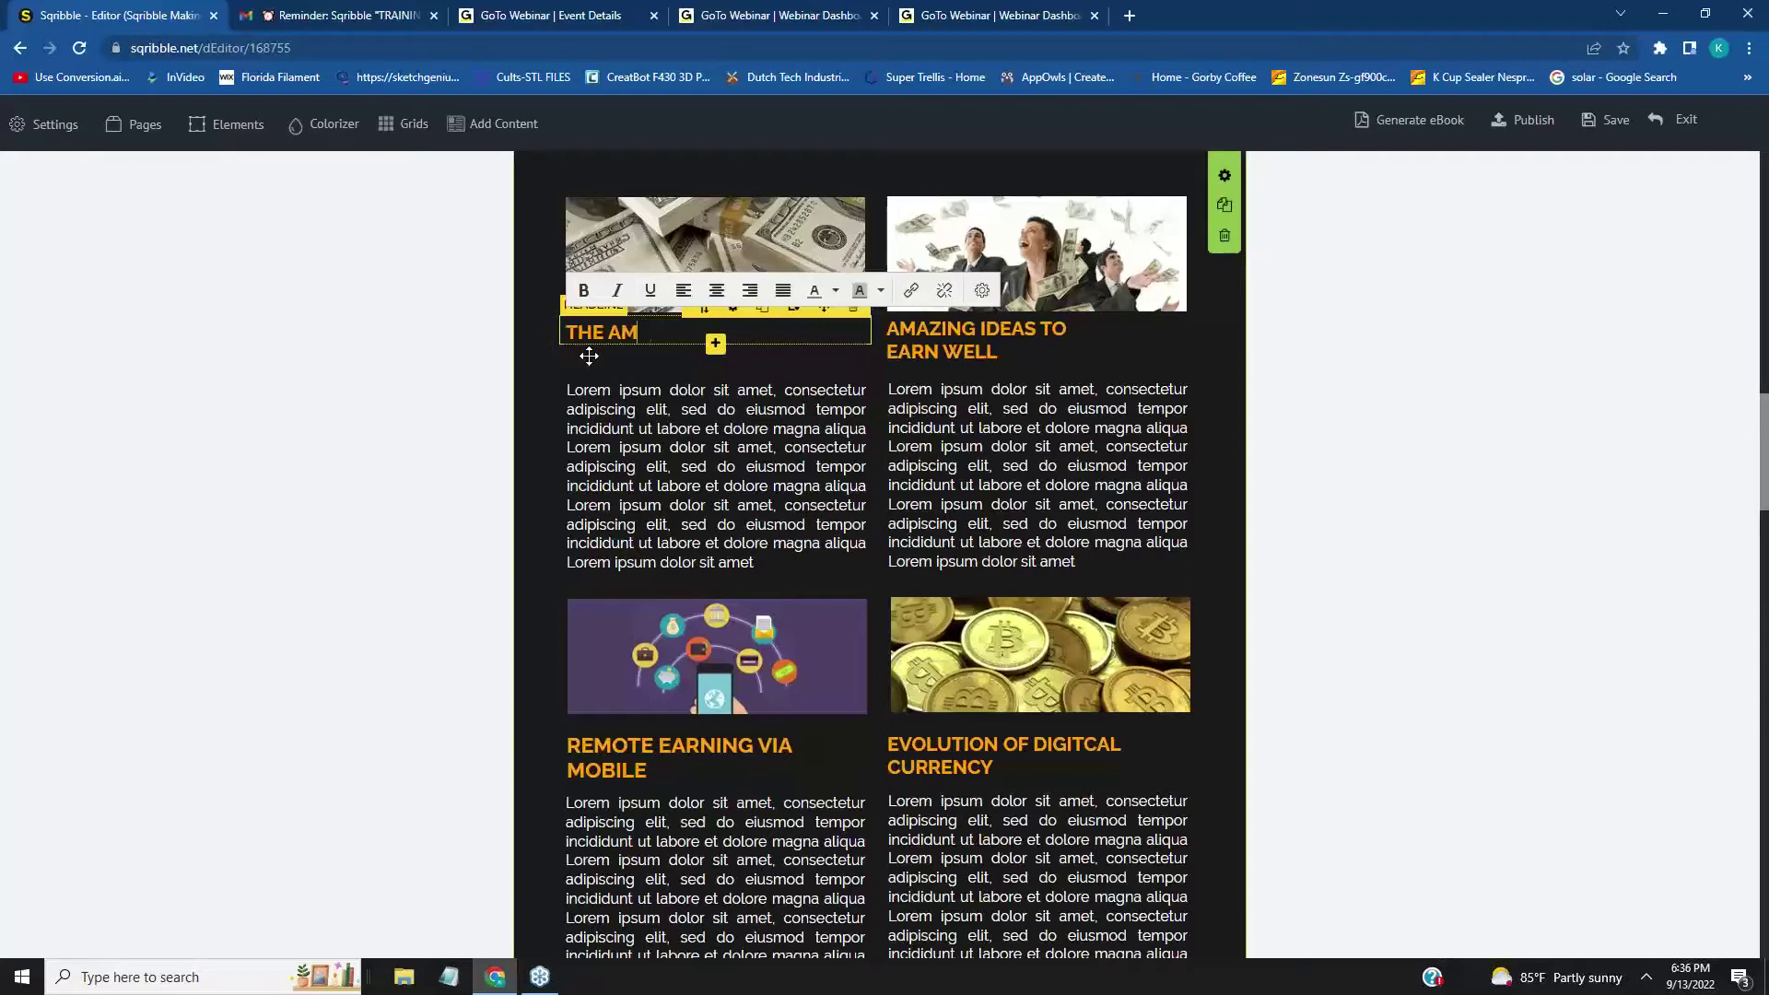
text(AZING LIFE IN K)
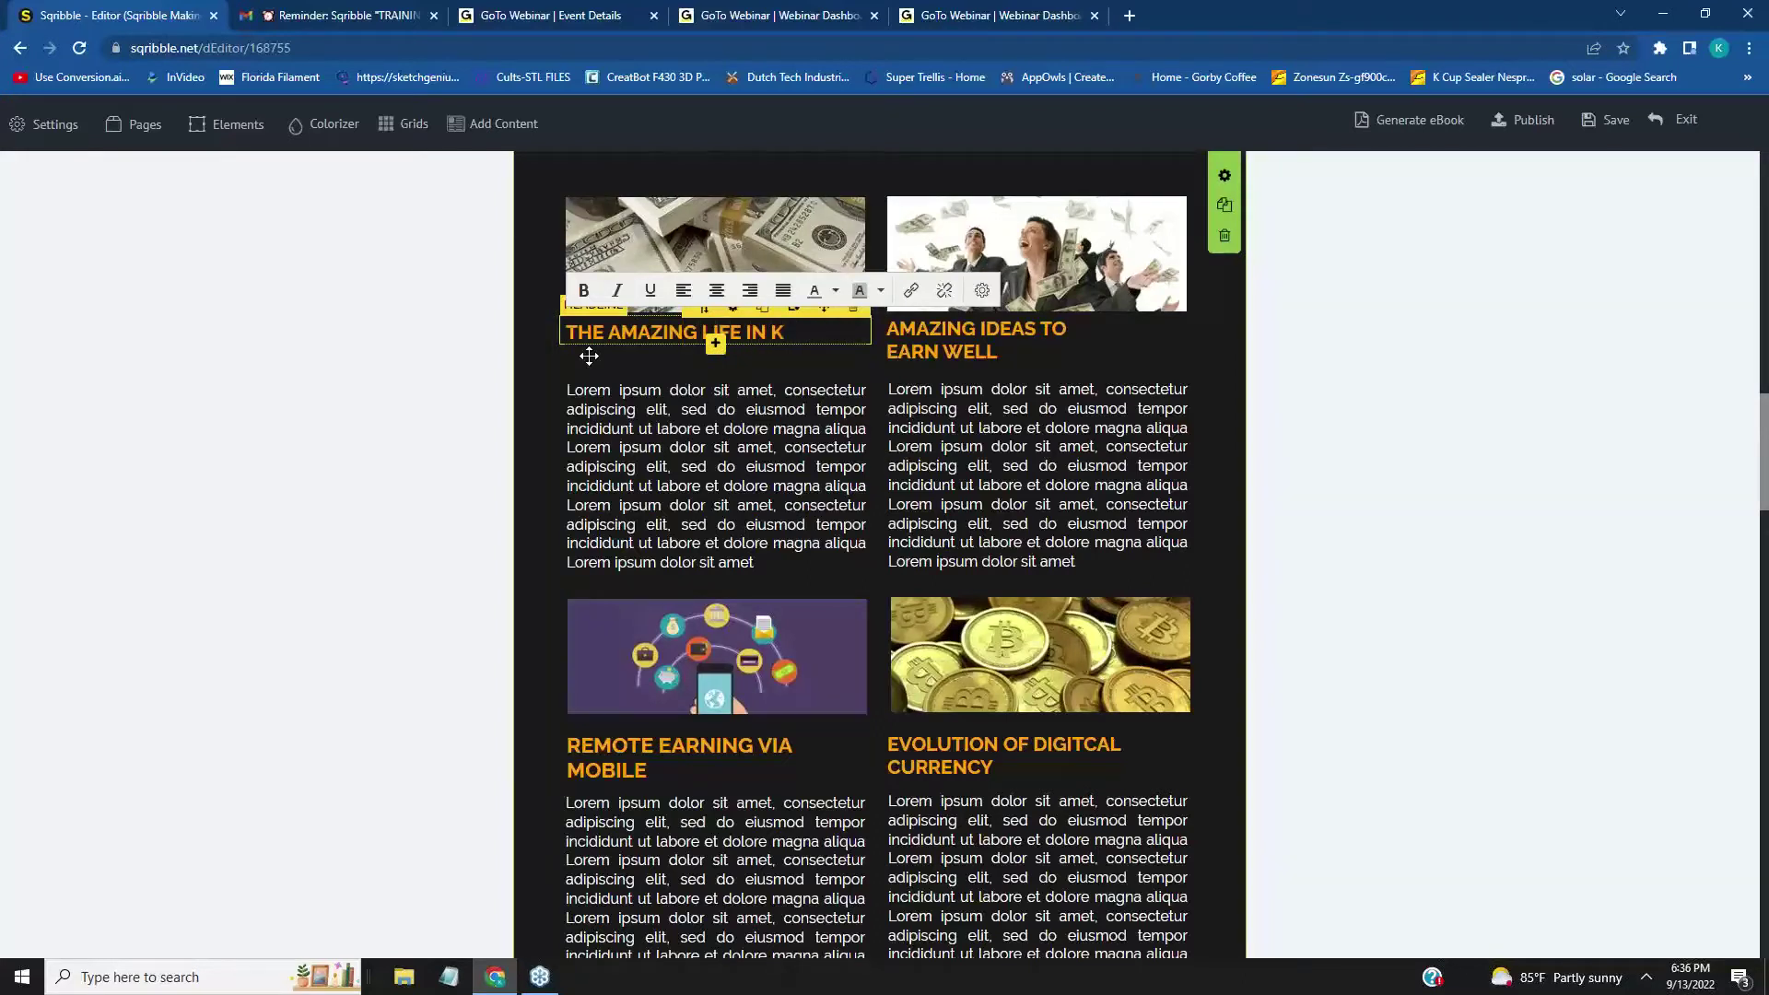
text(ODIAK)
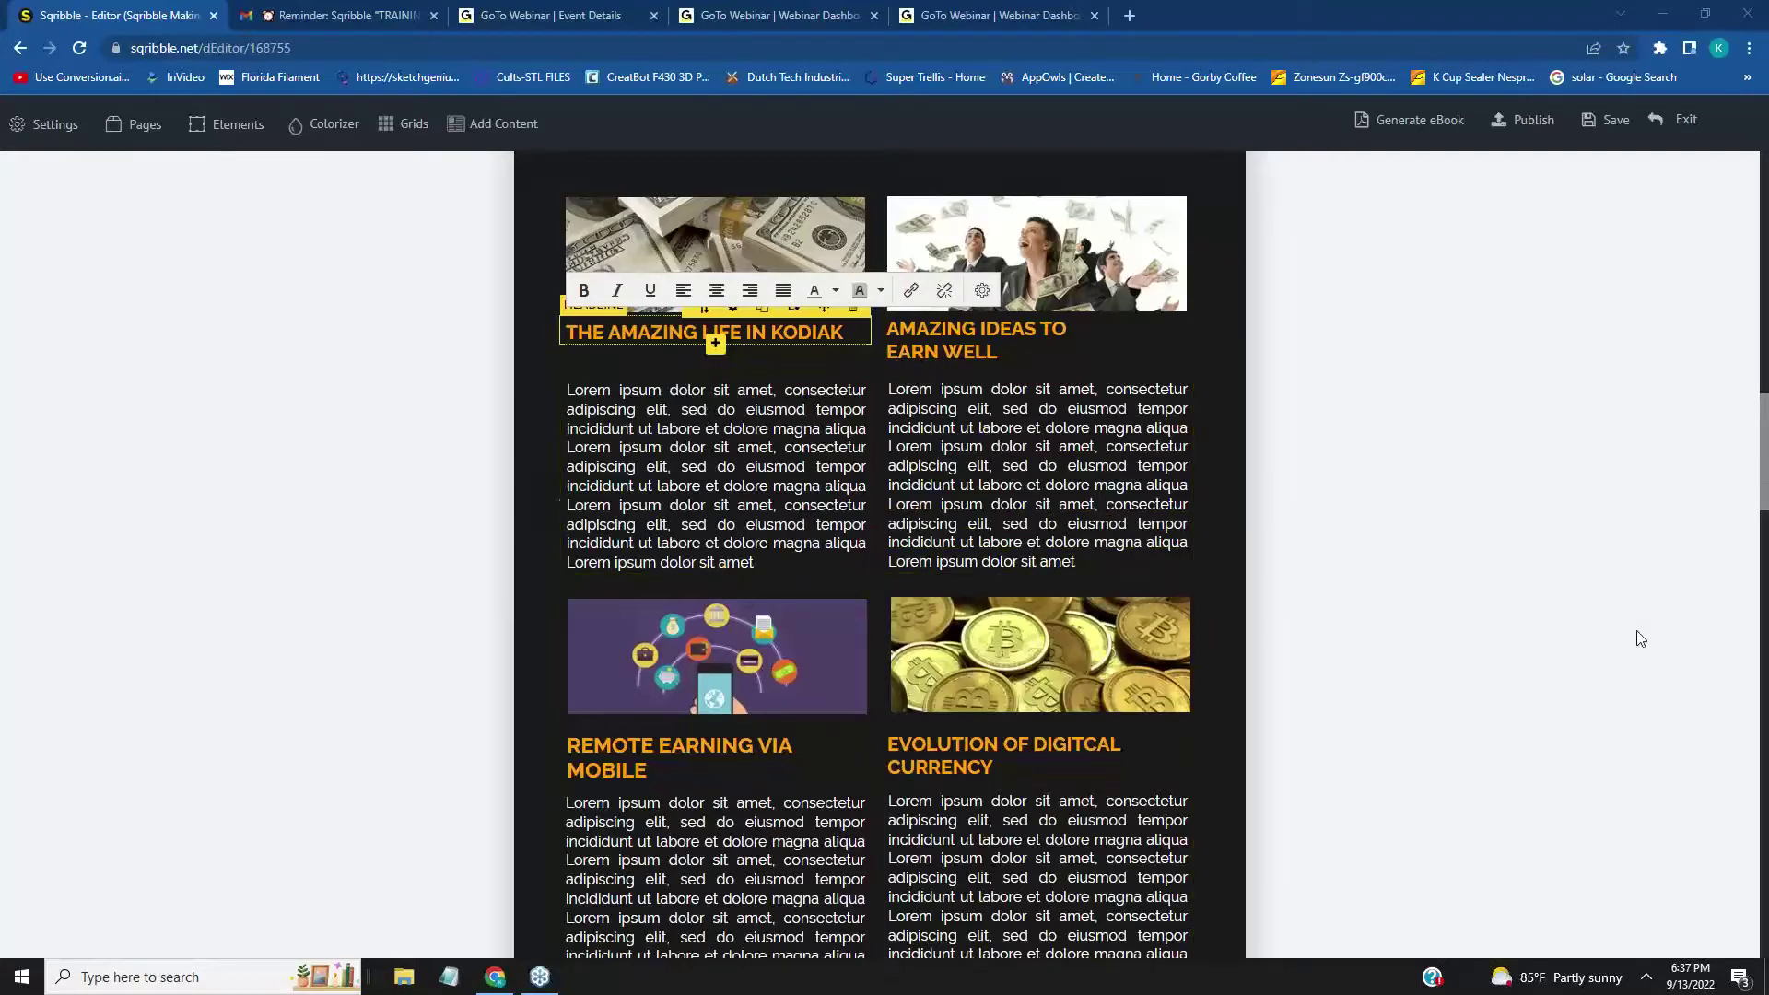
scroll(1469, 667, up, 3)
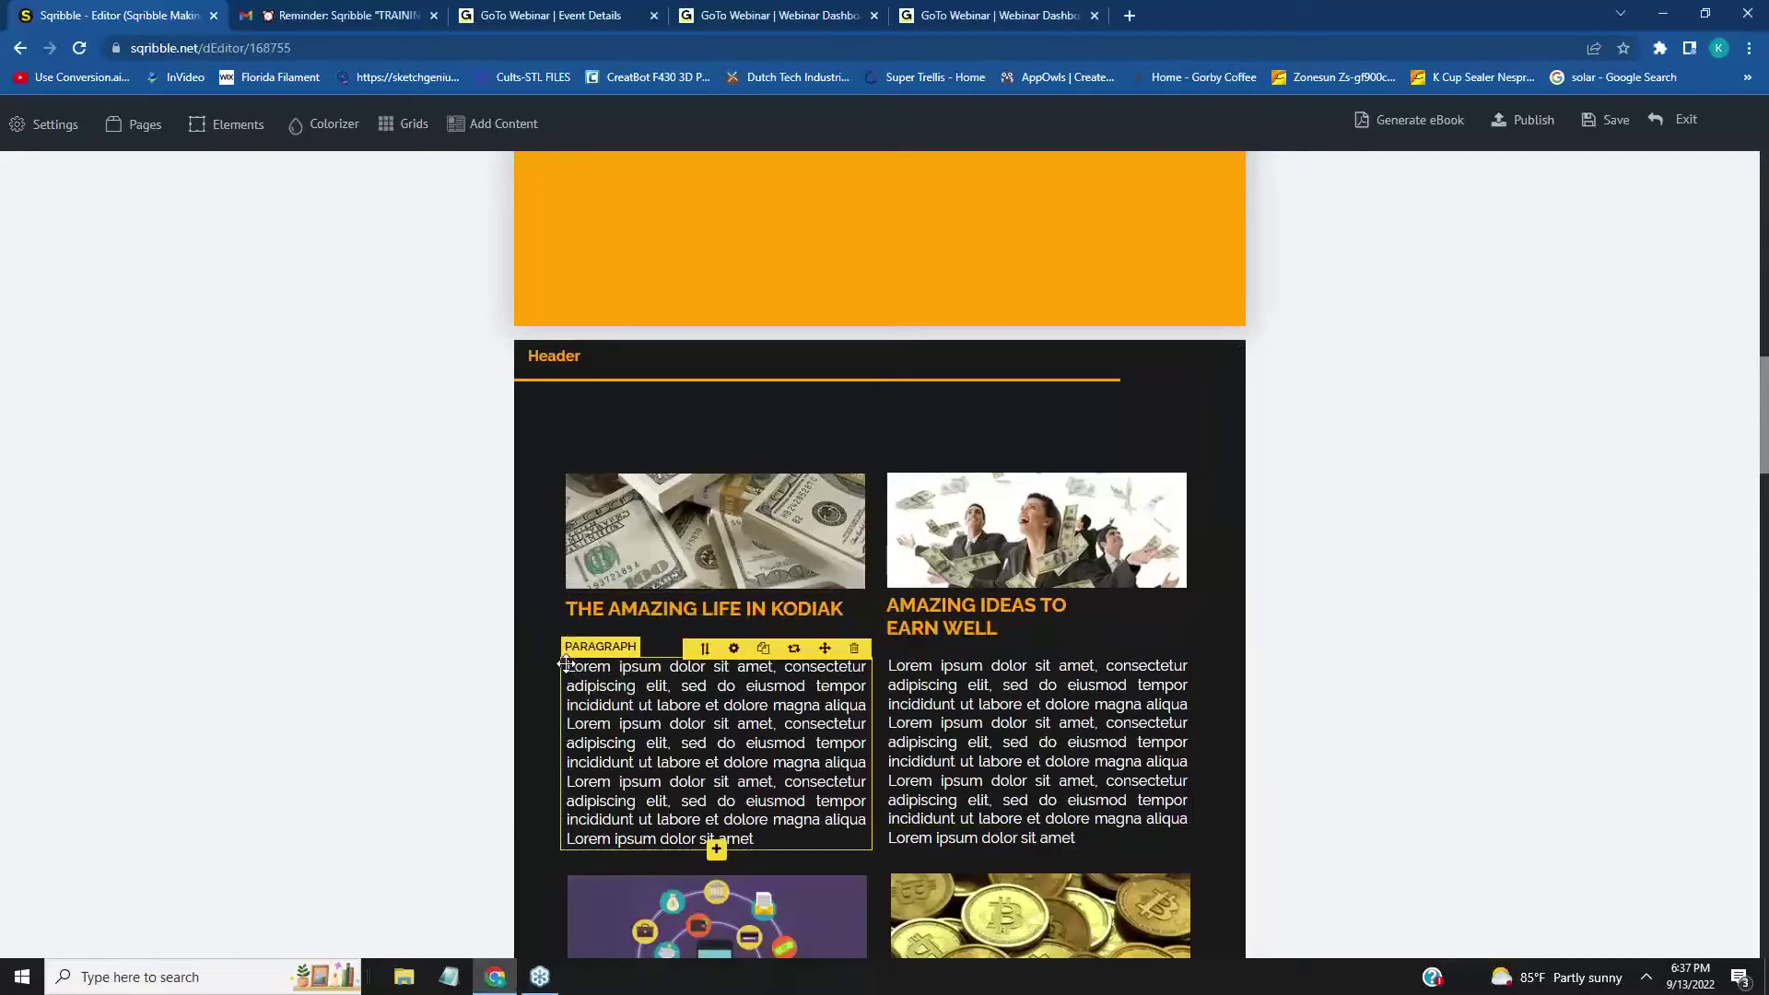
- Review the remaining content pages through to the closing Thank You page, and return to page 1
drag(565, 663, 773, 855)
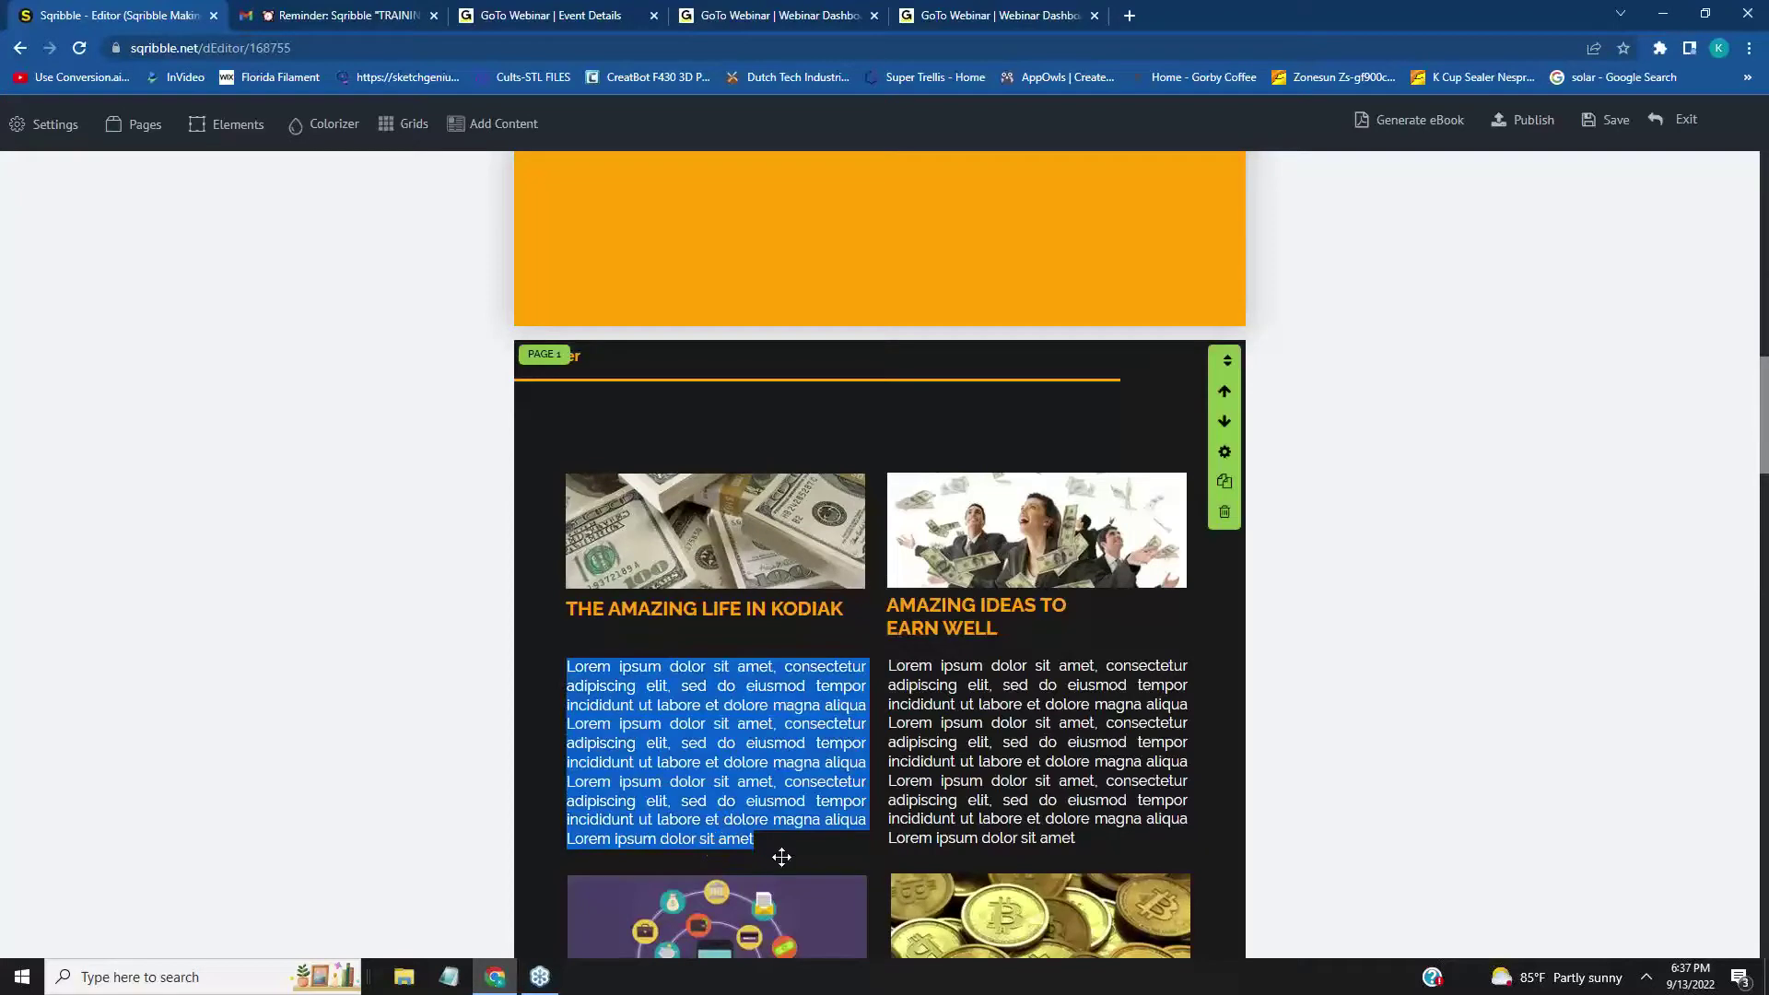
scroll(781, 857, down, 8)
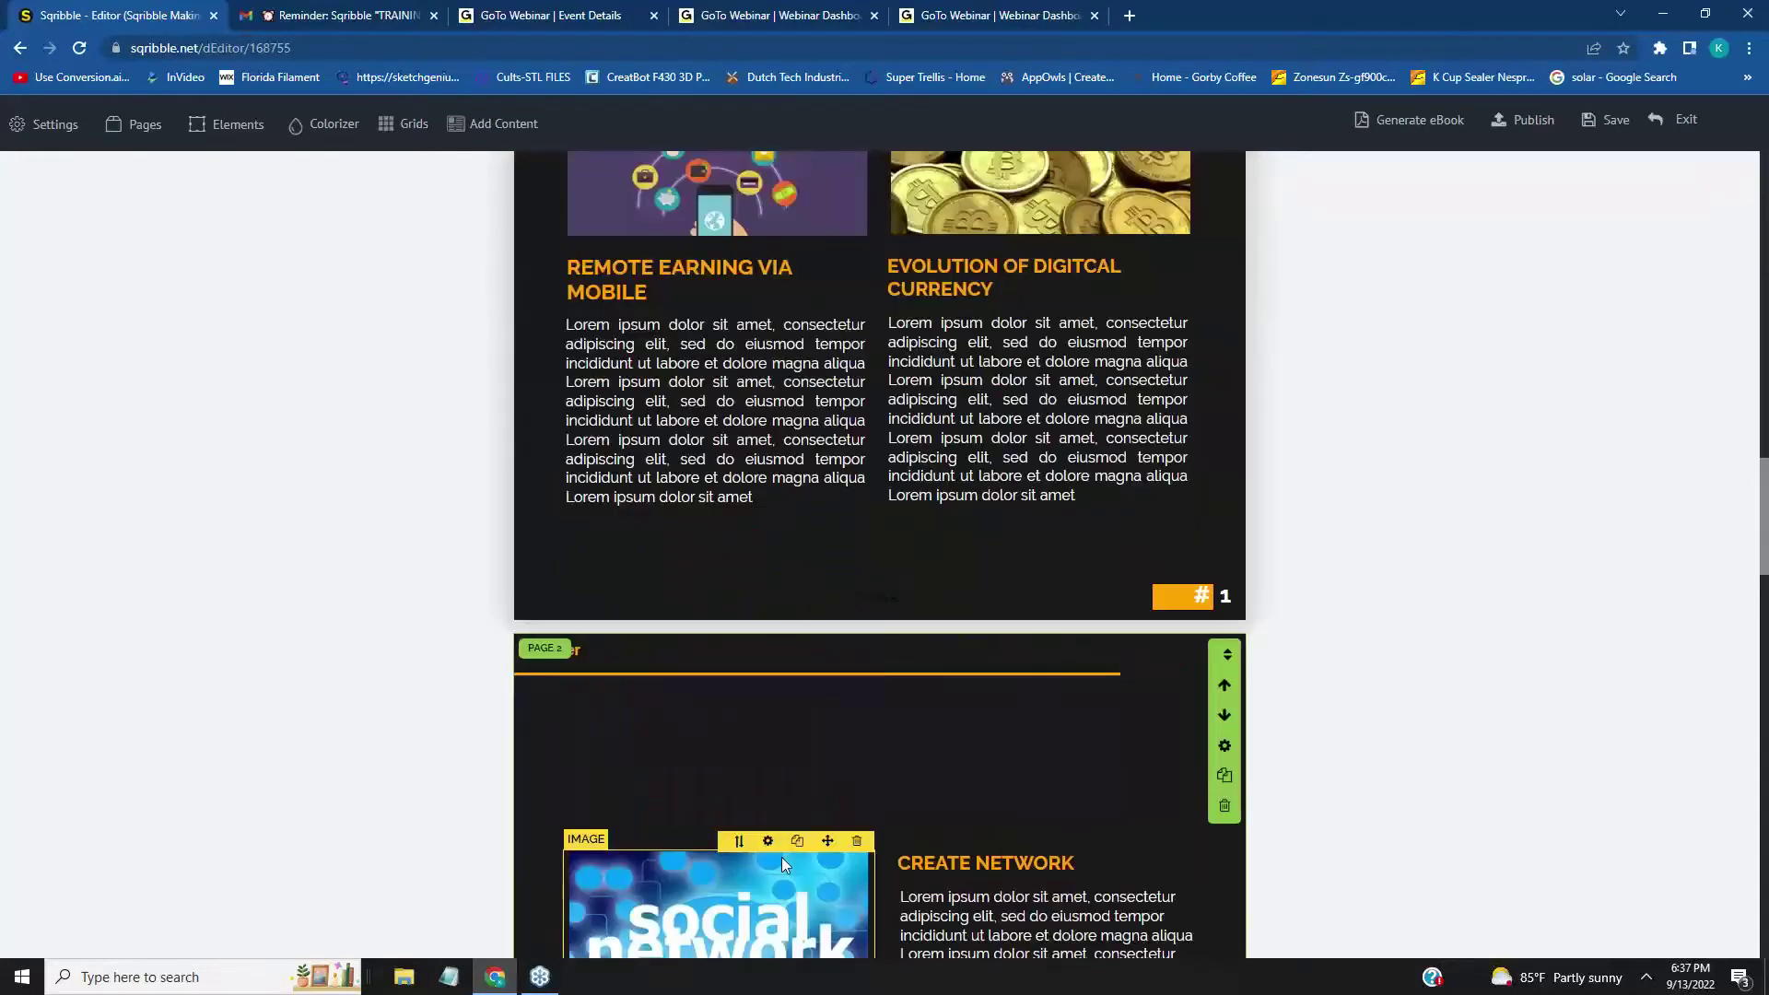
scroll(781, 856, down, 7)
scroll(784, 866, down, 8)
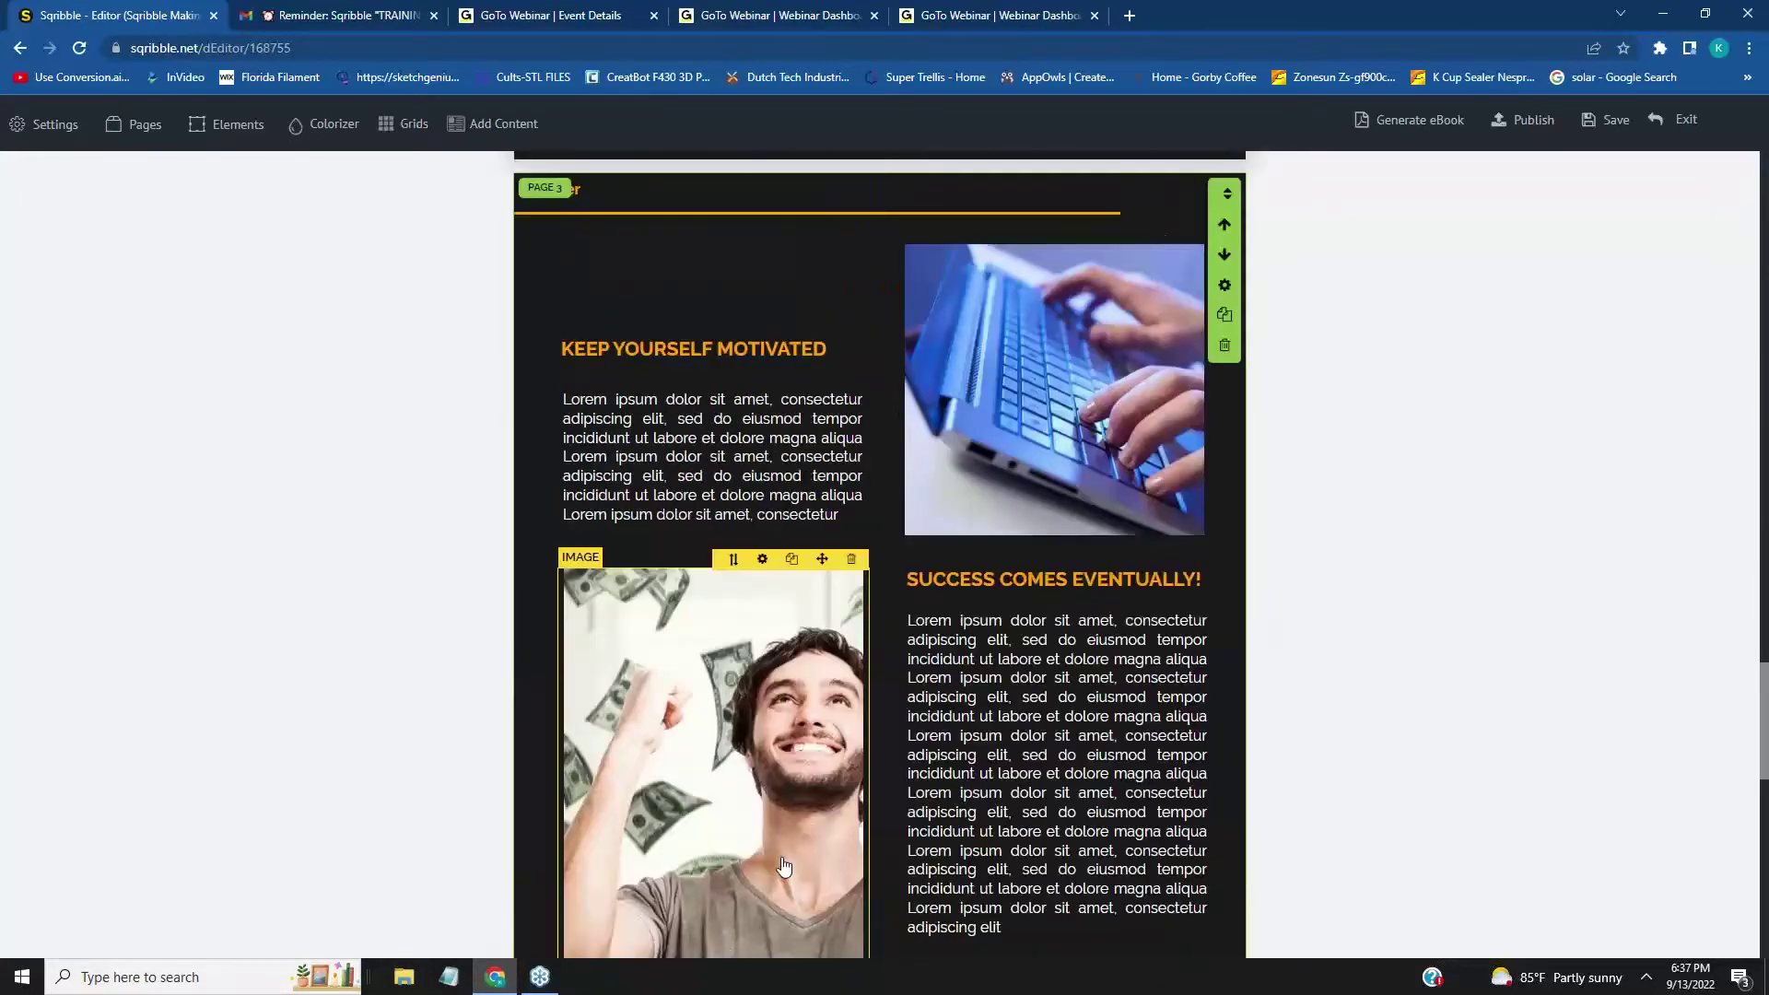
scroll(784, 866, down, 10)
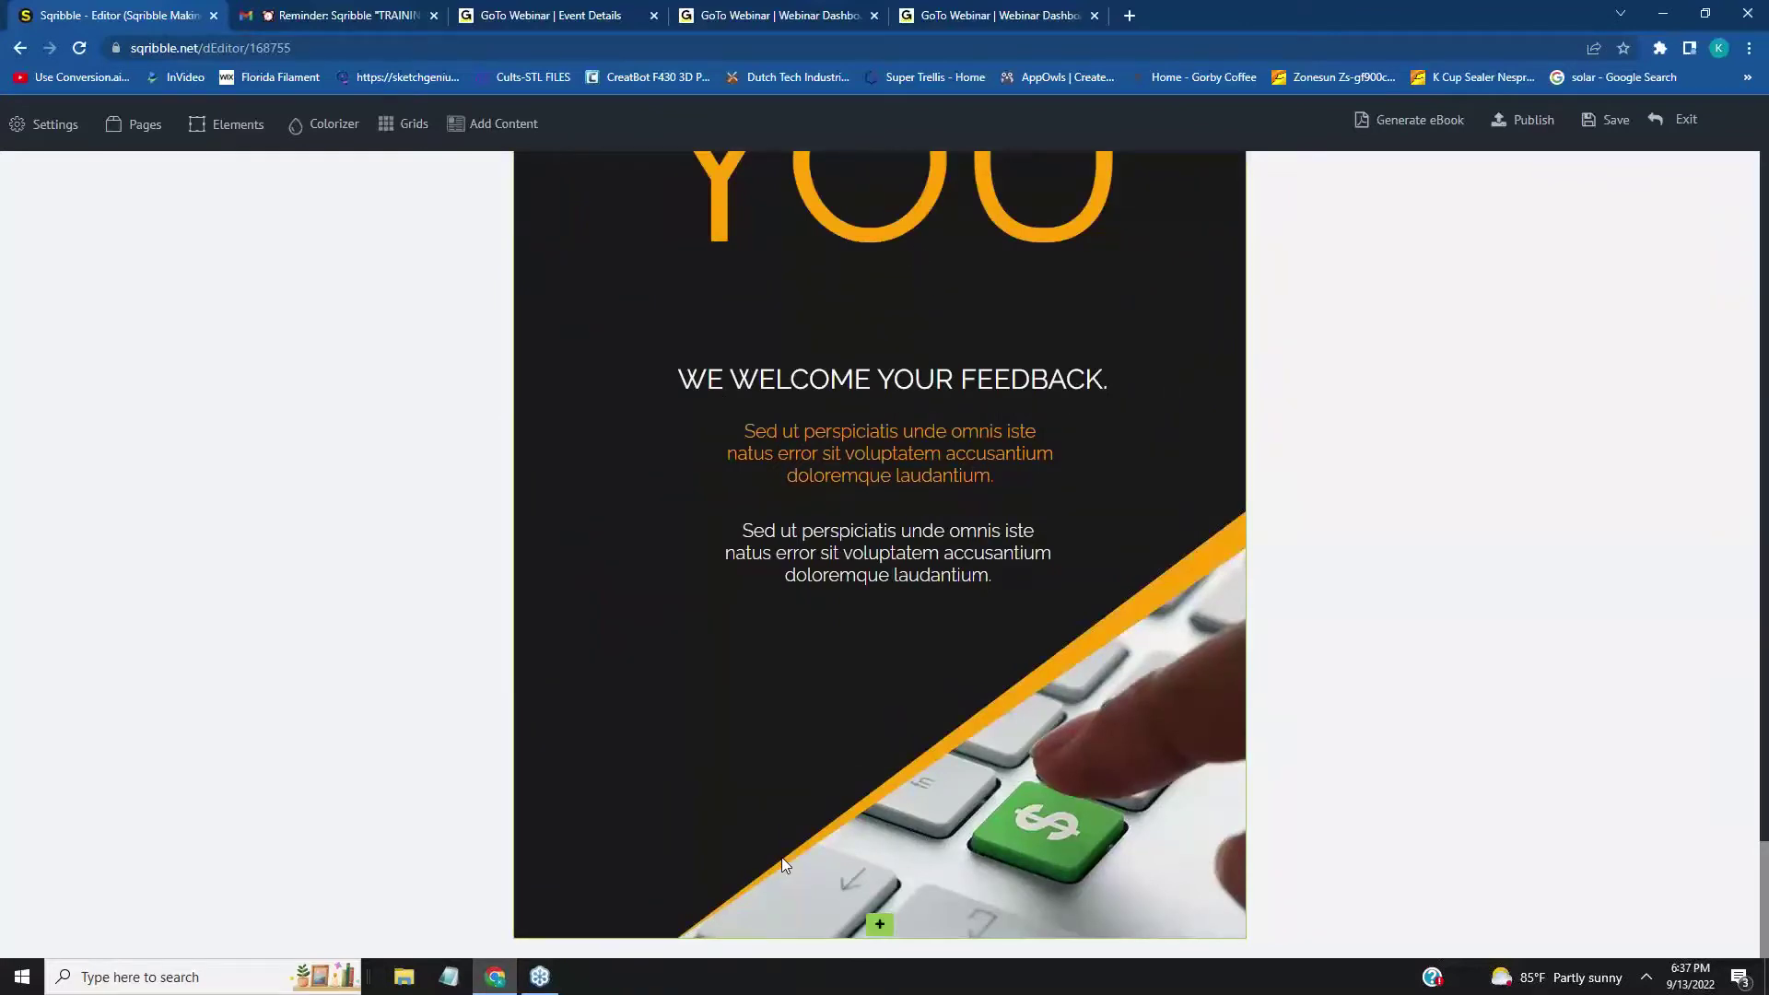
scroll(1473, 660, up, 8)
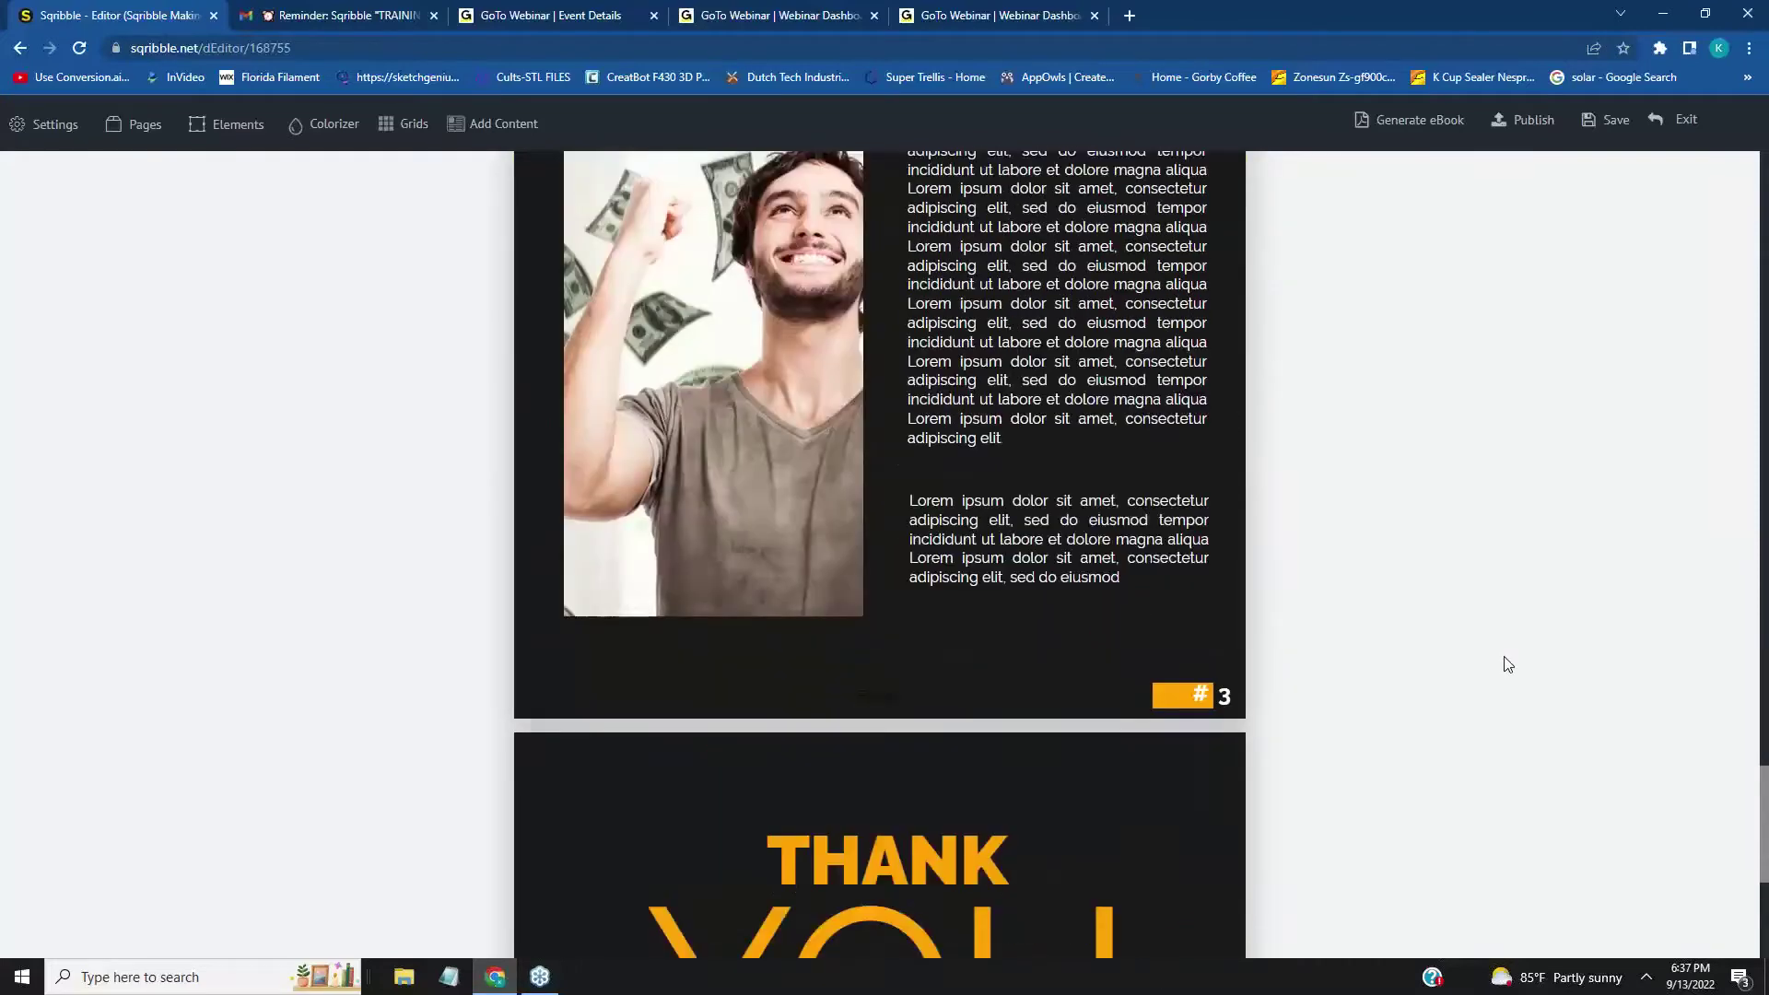
scroll(1508, 664, up, 2)
scroll(1755, 779, up, 1)
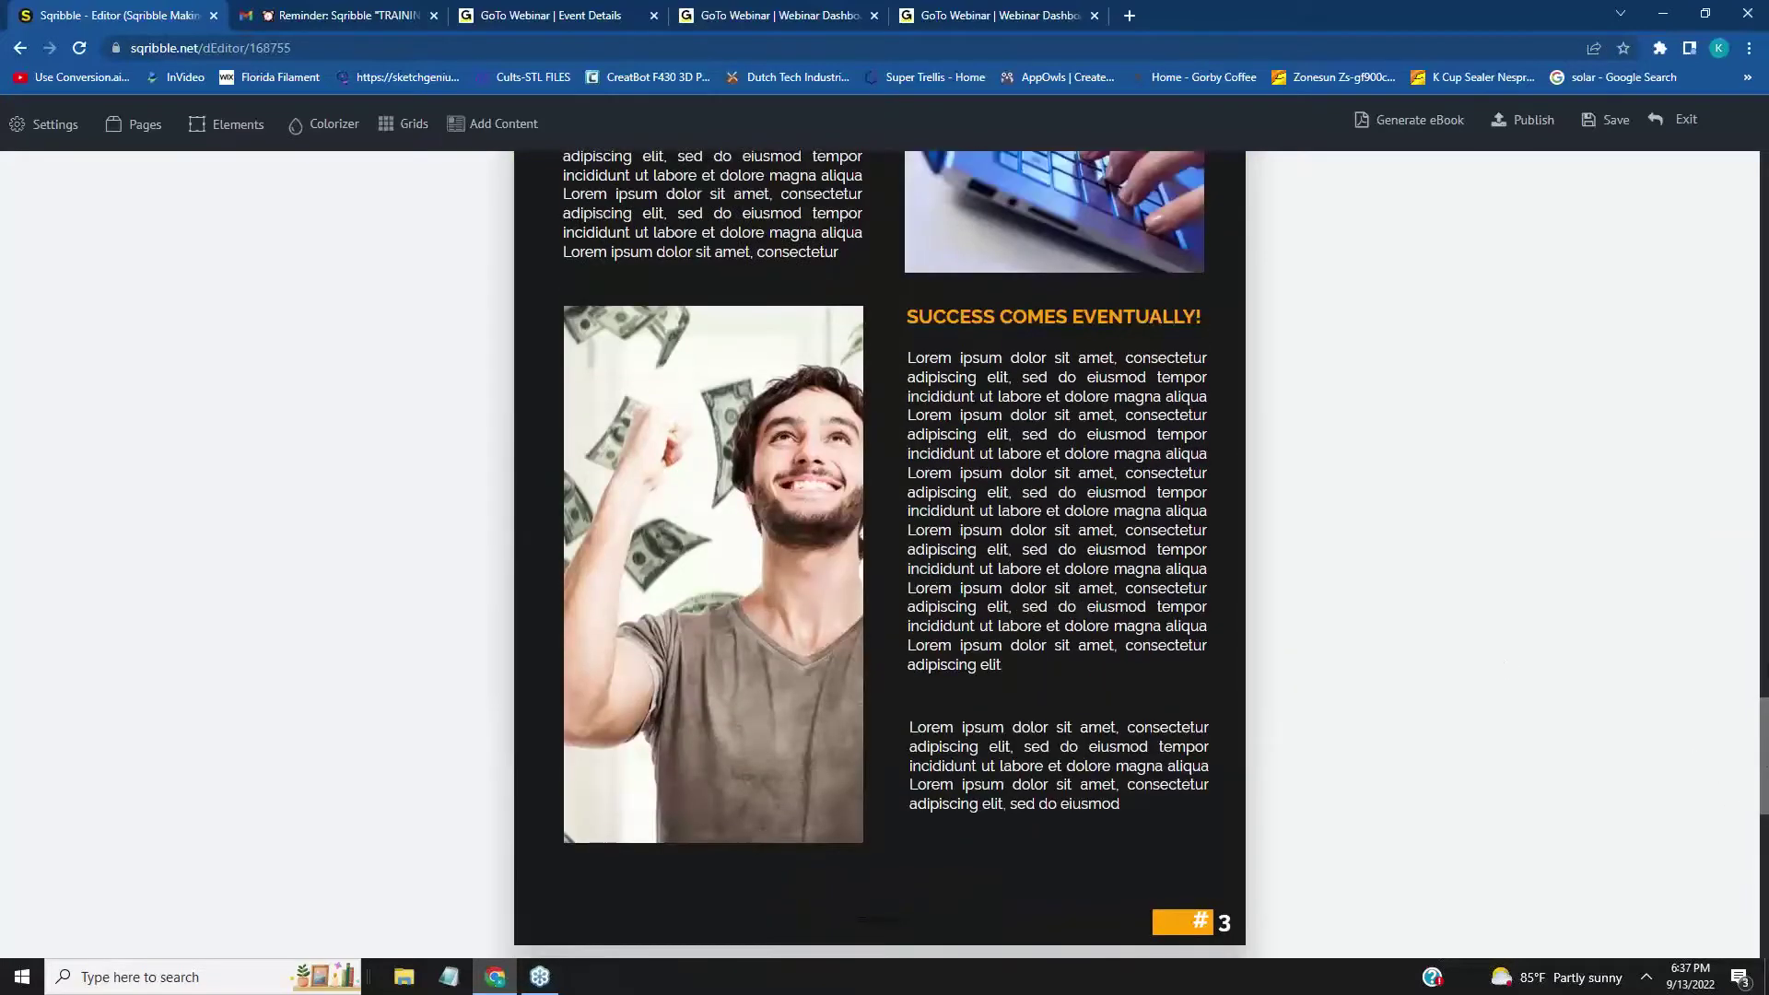
drag(1762, 779, 1764, 467)
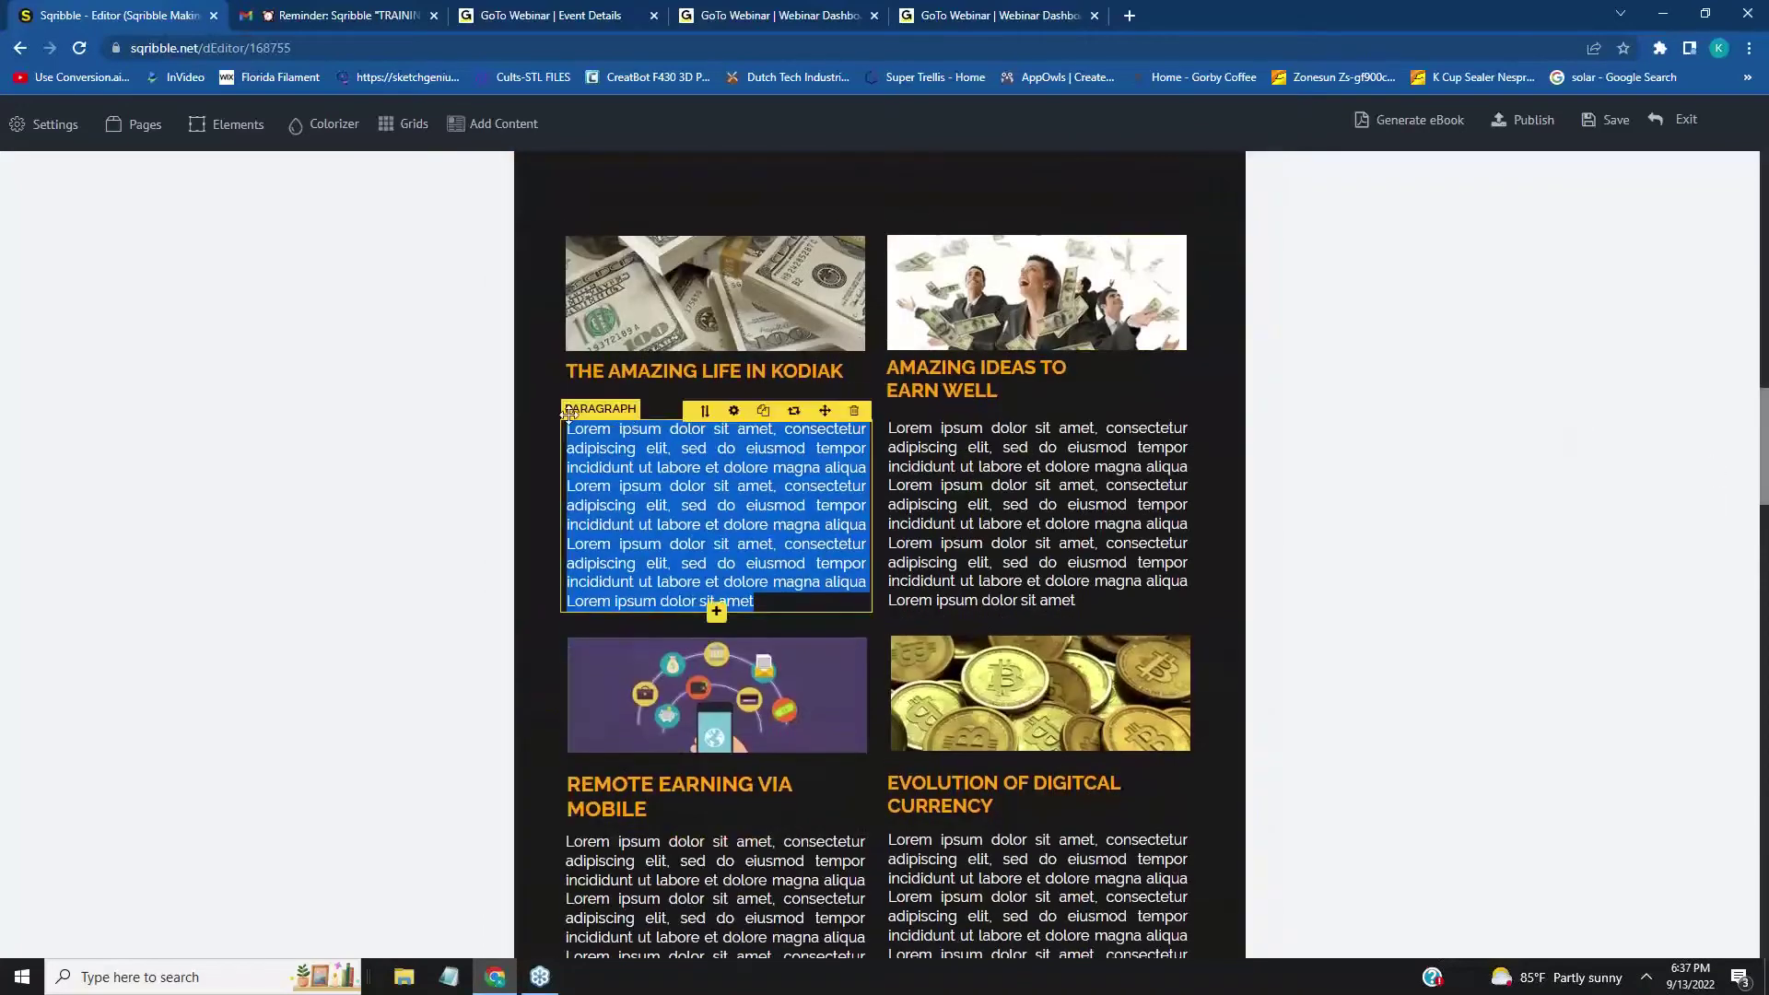
- Replace the placeholder paragraph under "THE AMAZING LIFE IN KODIAK" with "I have never seen a bear as large as the one in the Kodiak Bank."
click(588, 440)
drag(570, 431, 794, 608)
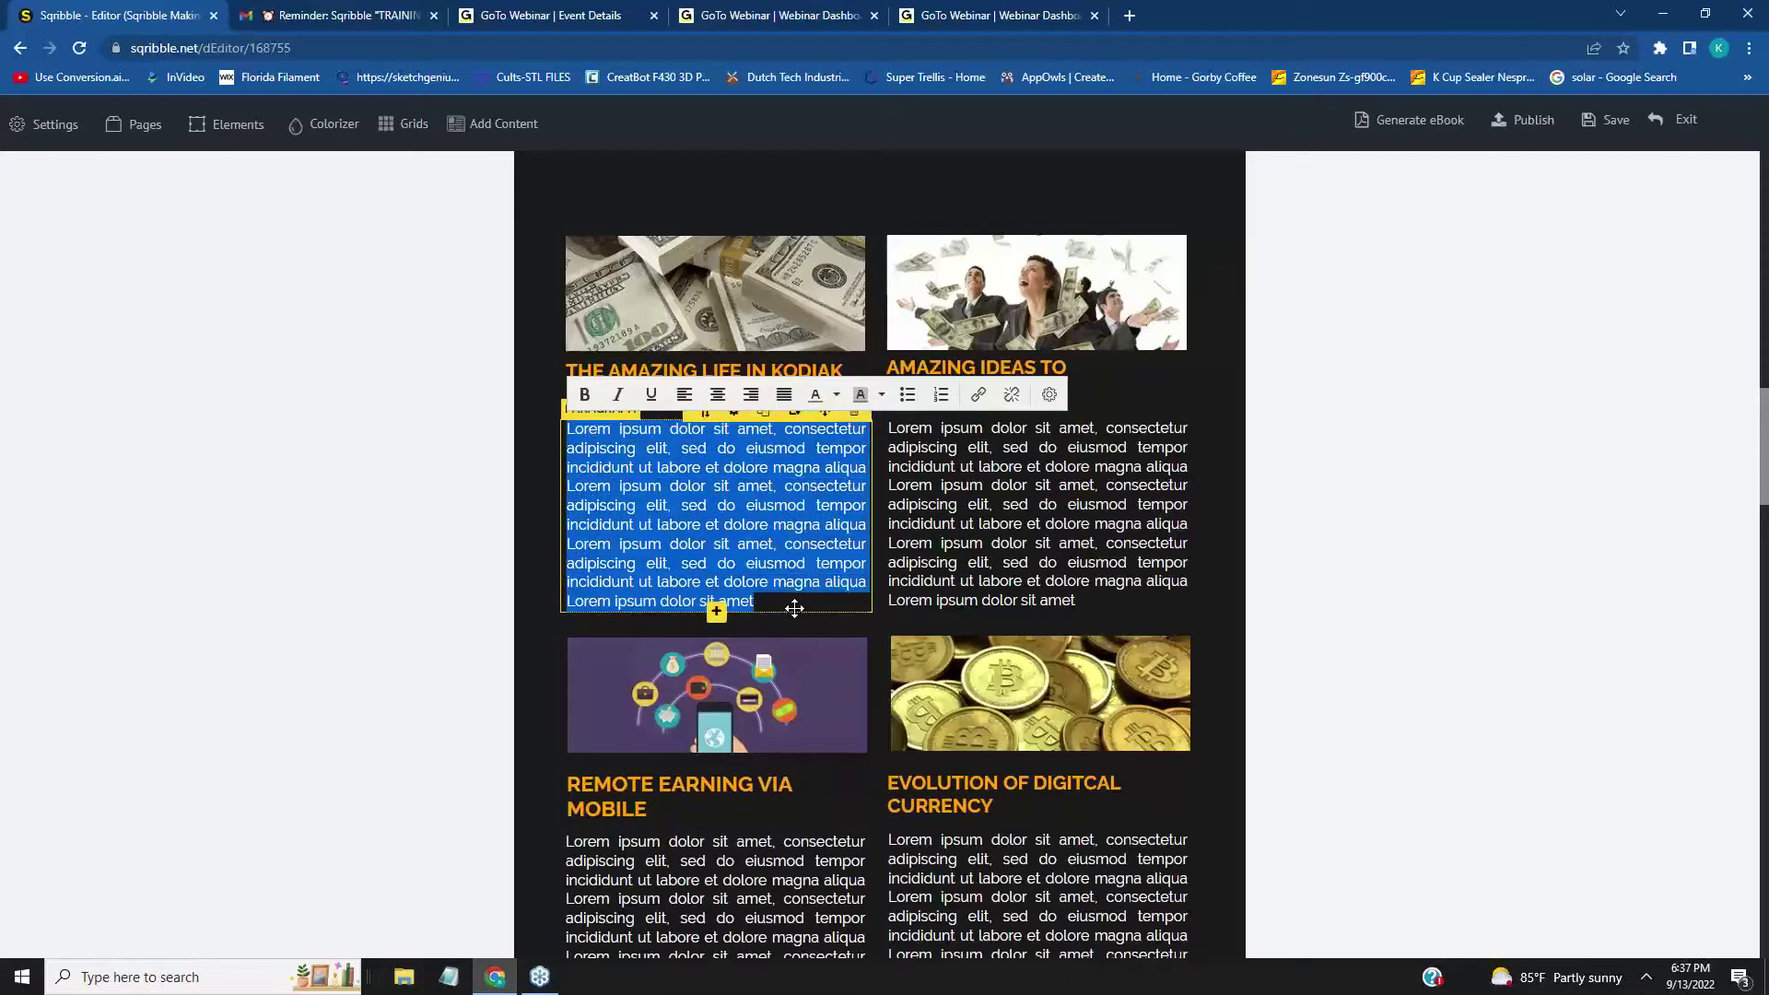
key(BackSpace)
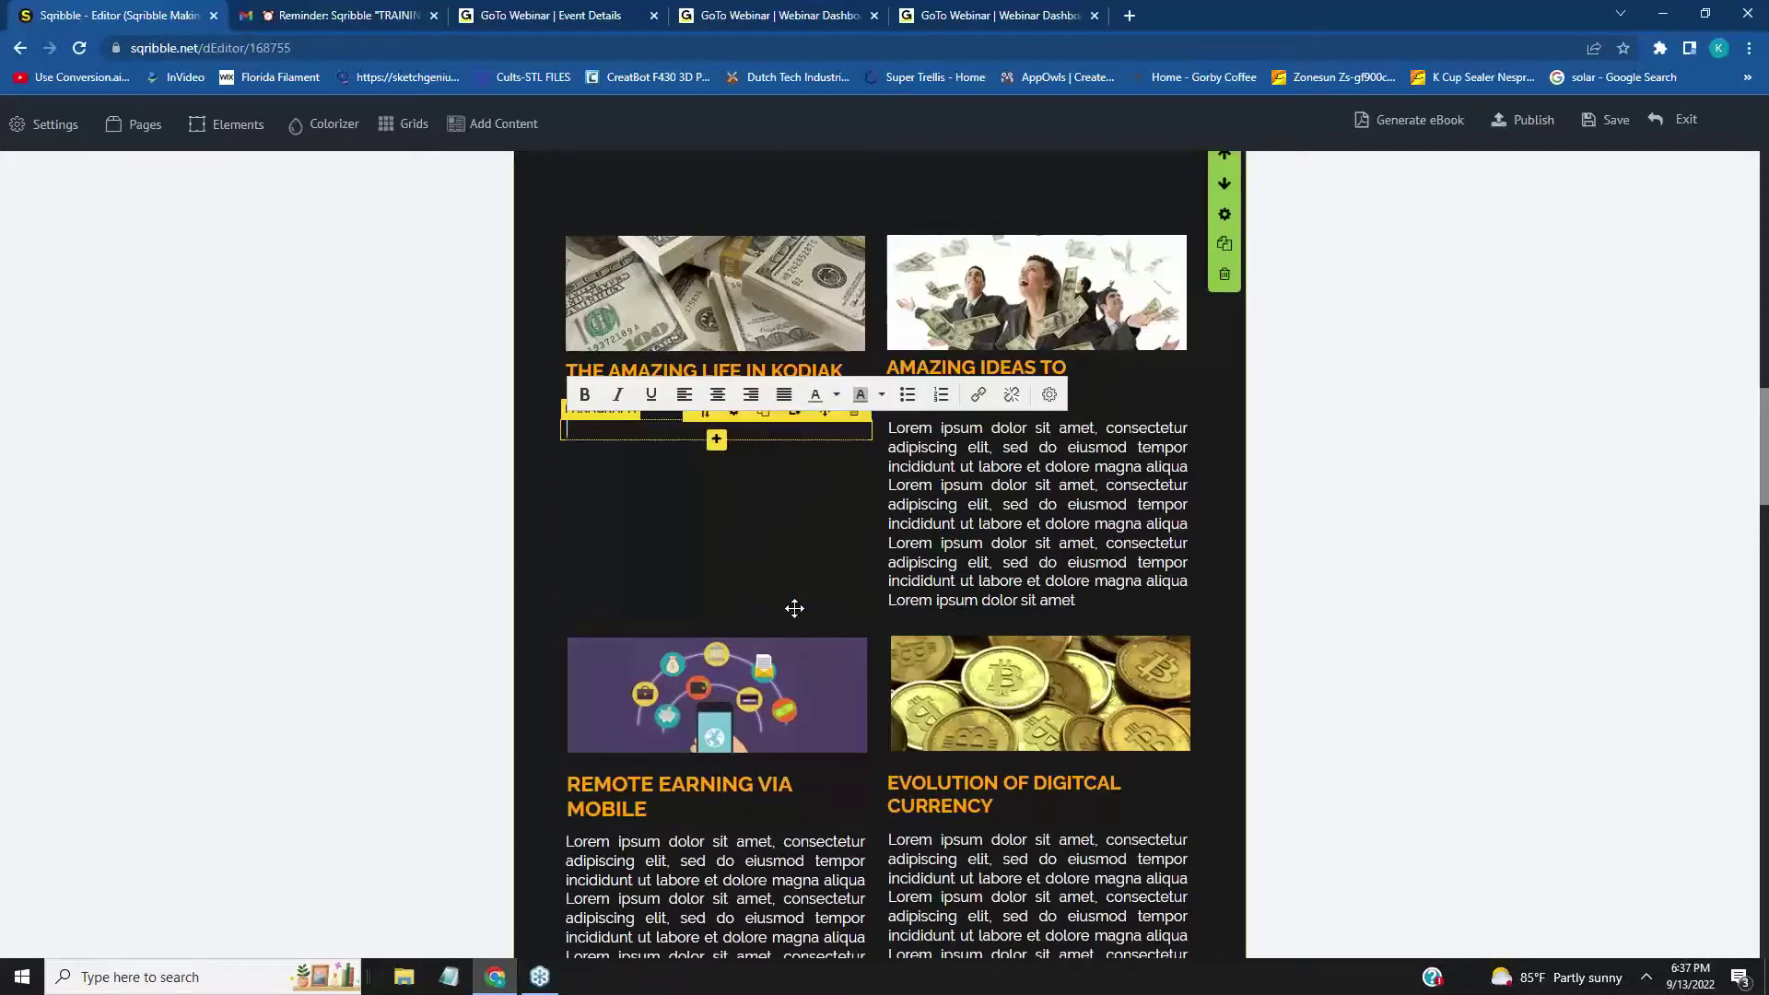
text(I have never seen a bear as large as)
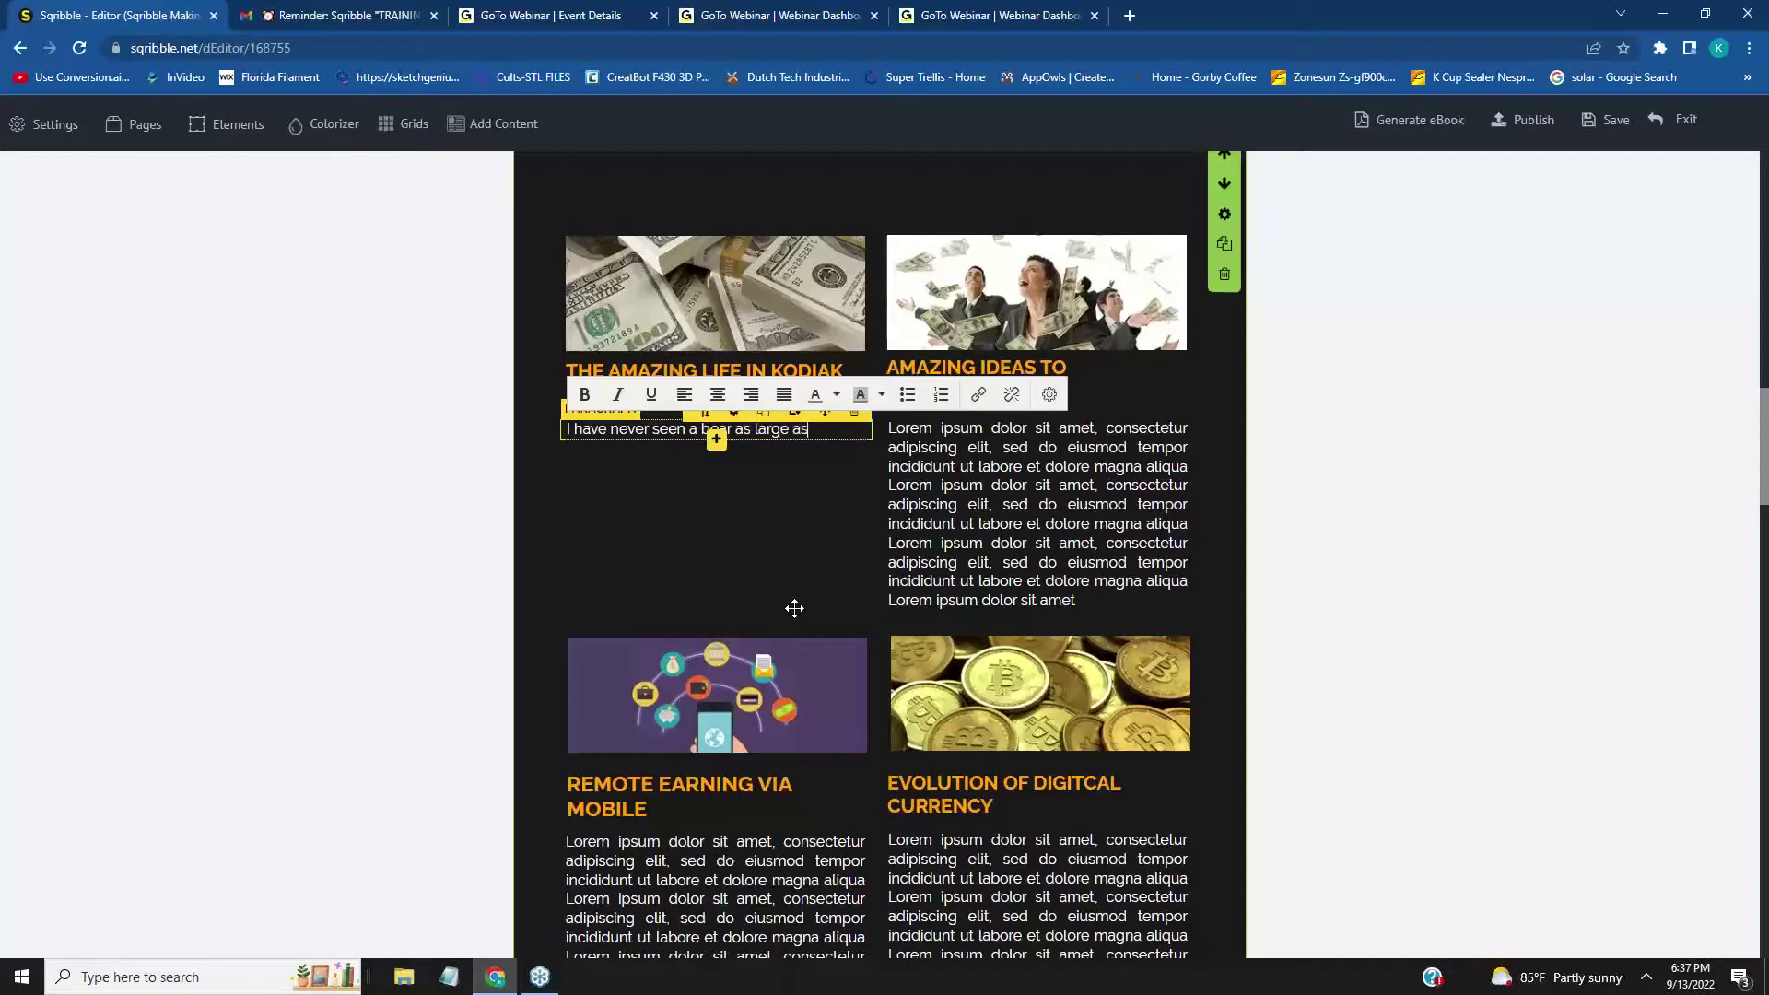
text( the one )
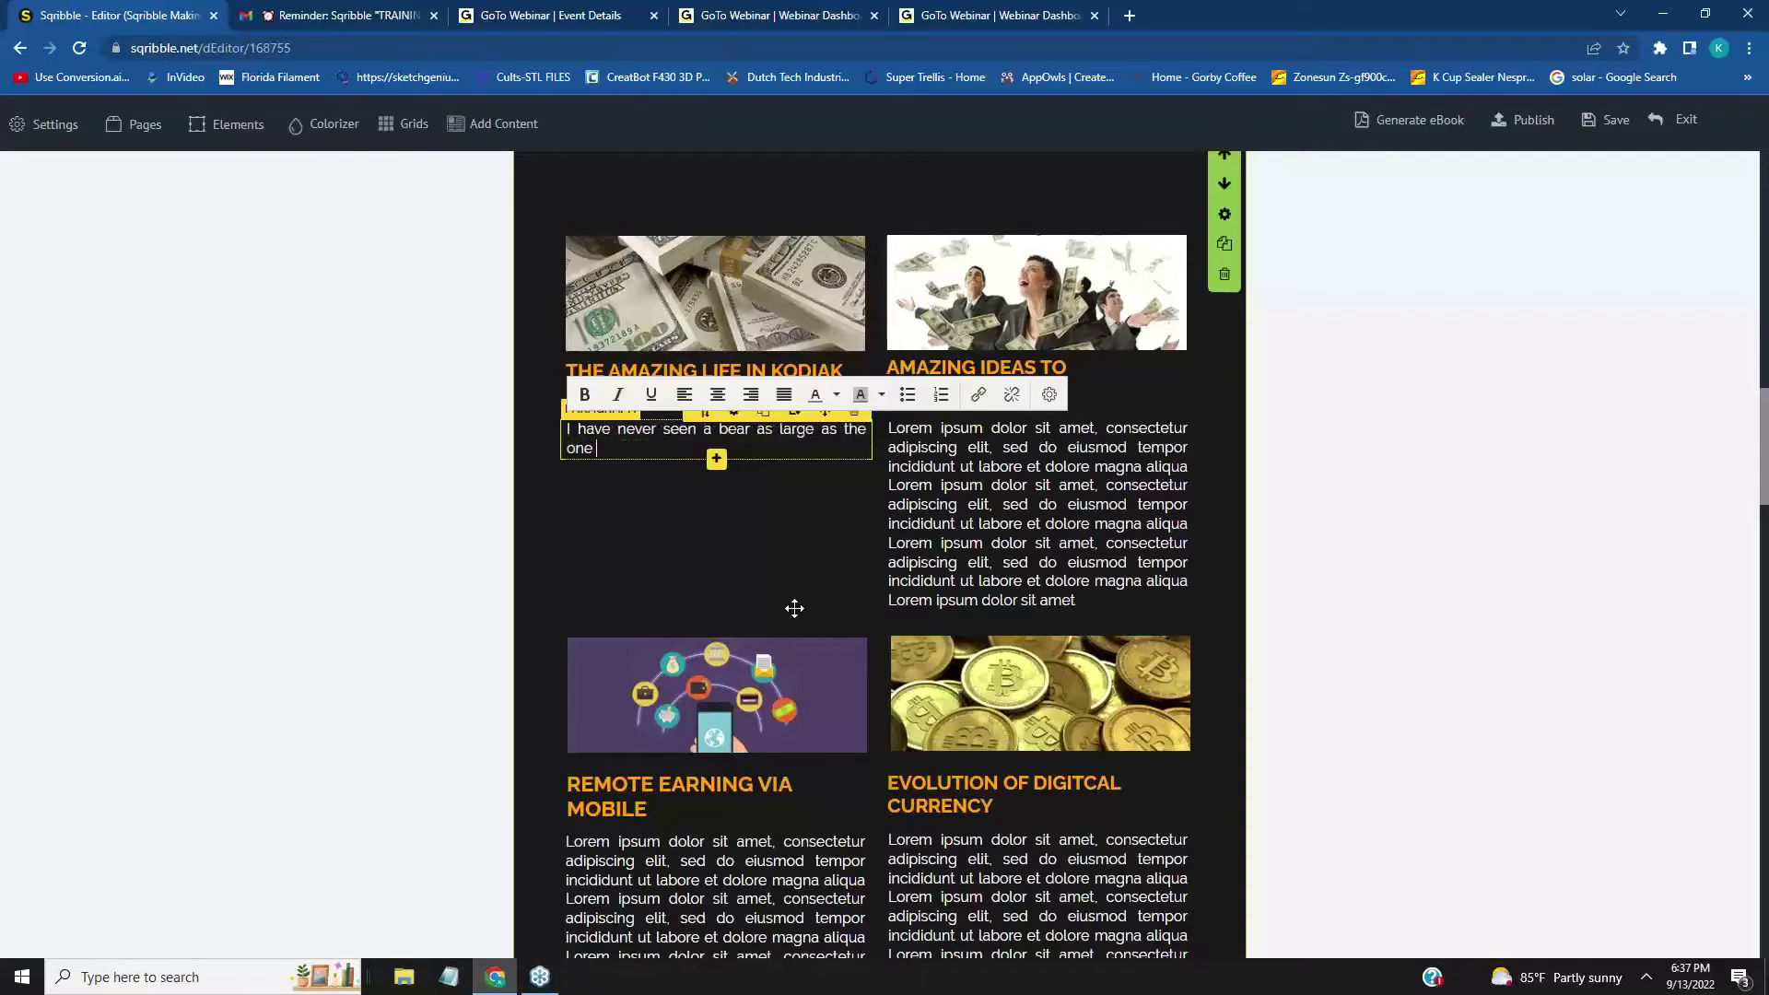
text(in the Kod)
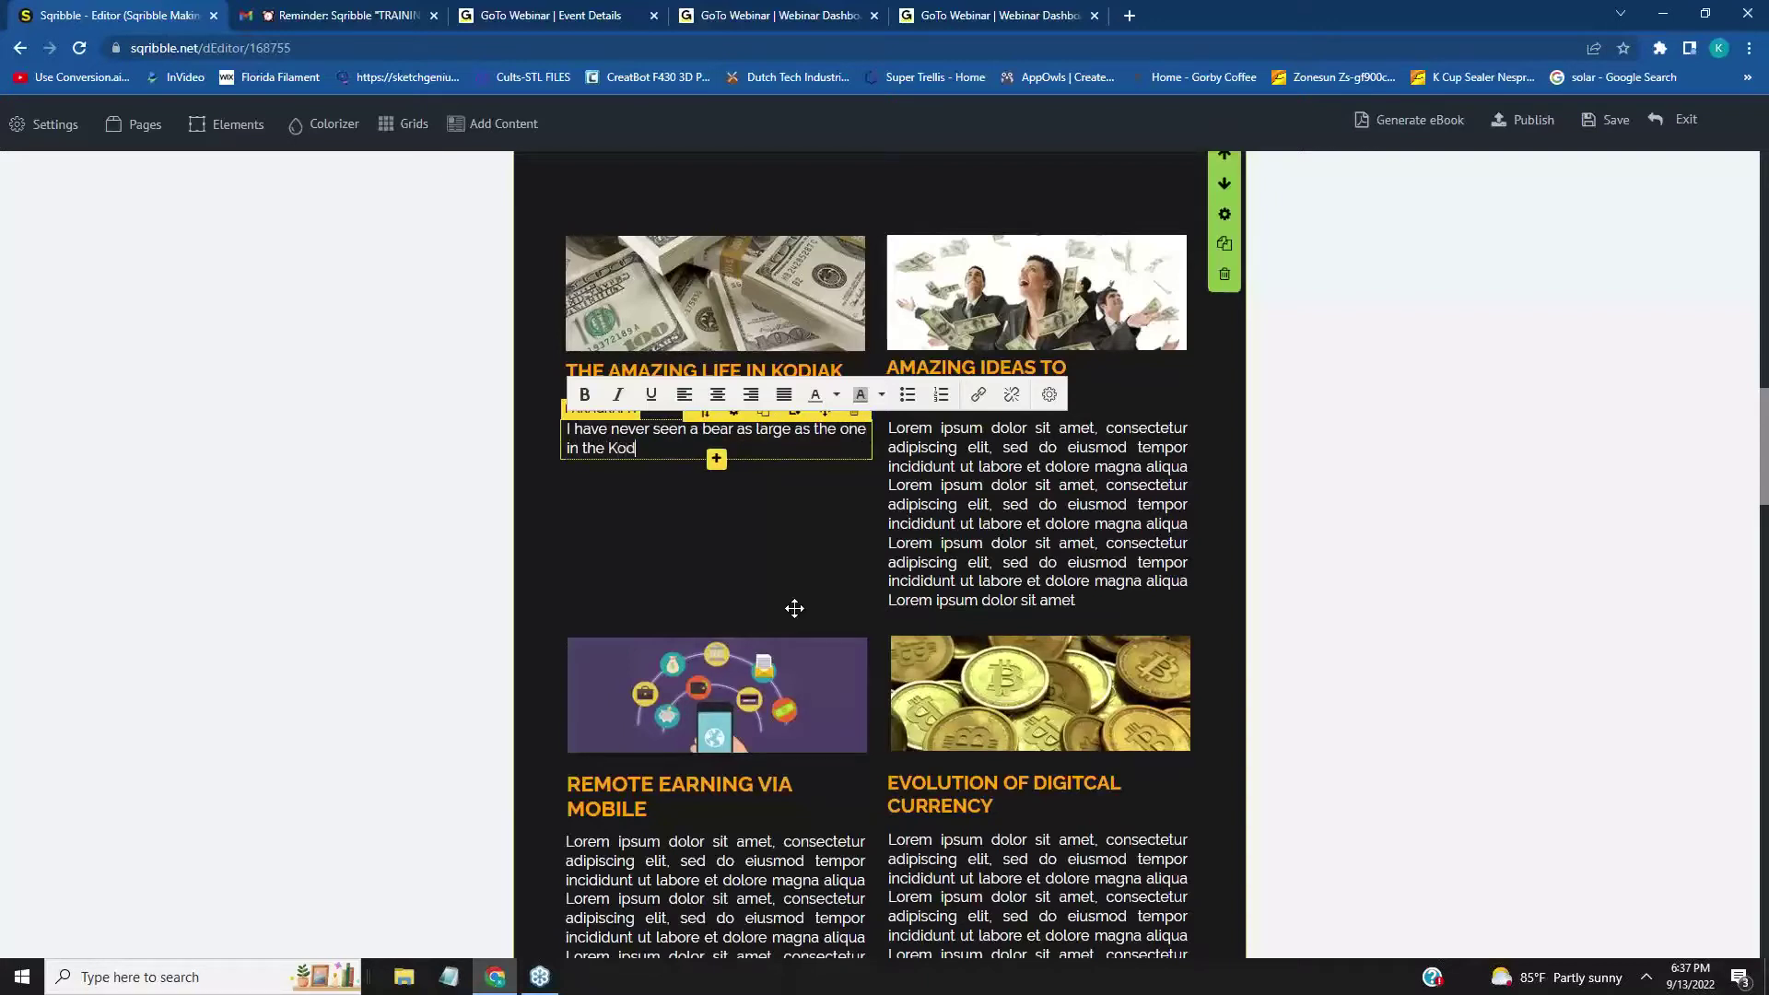
text(iak Bank.)
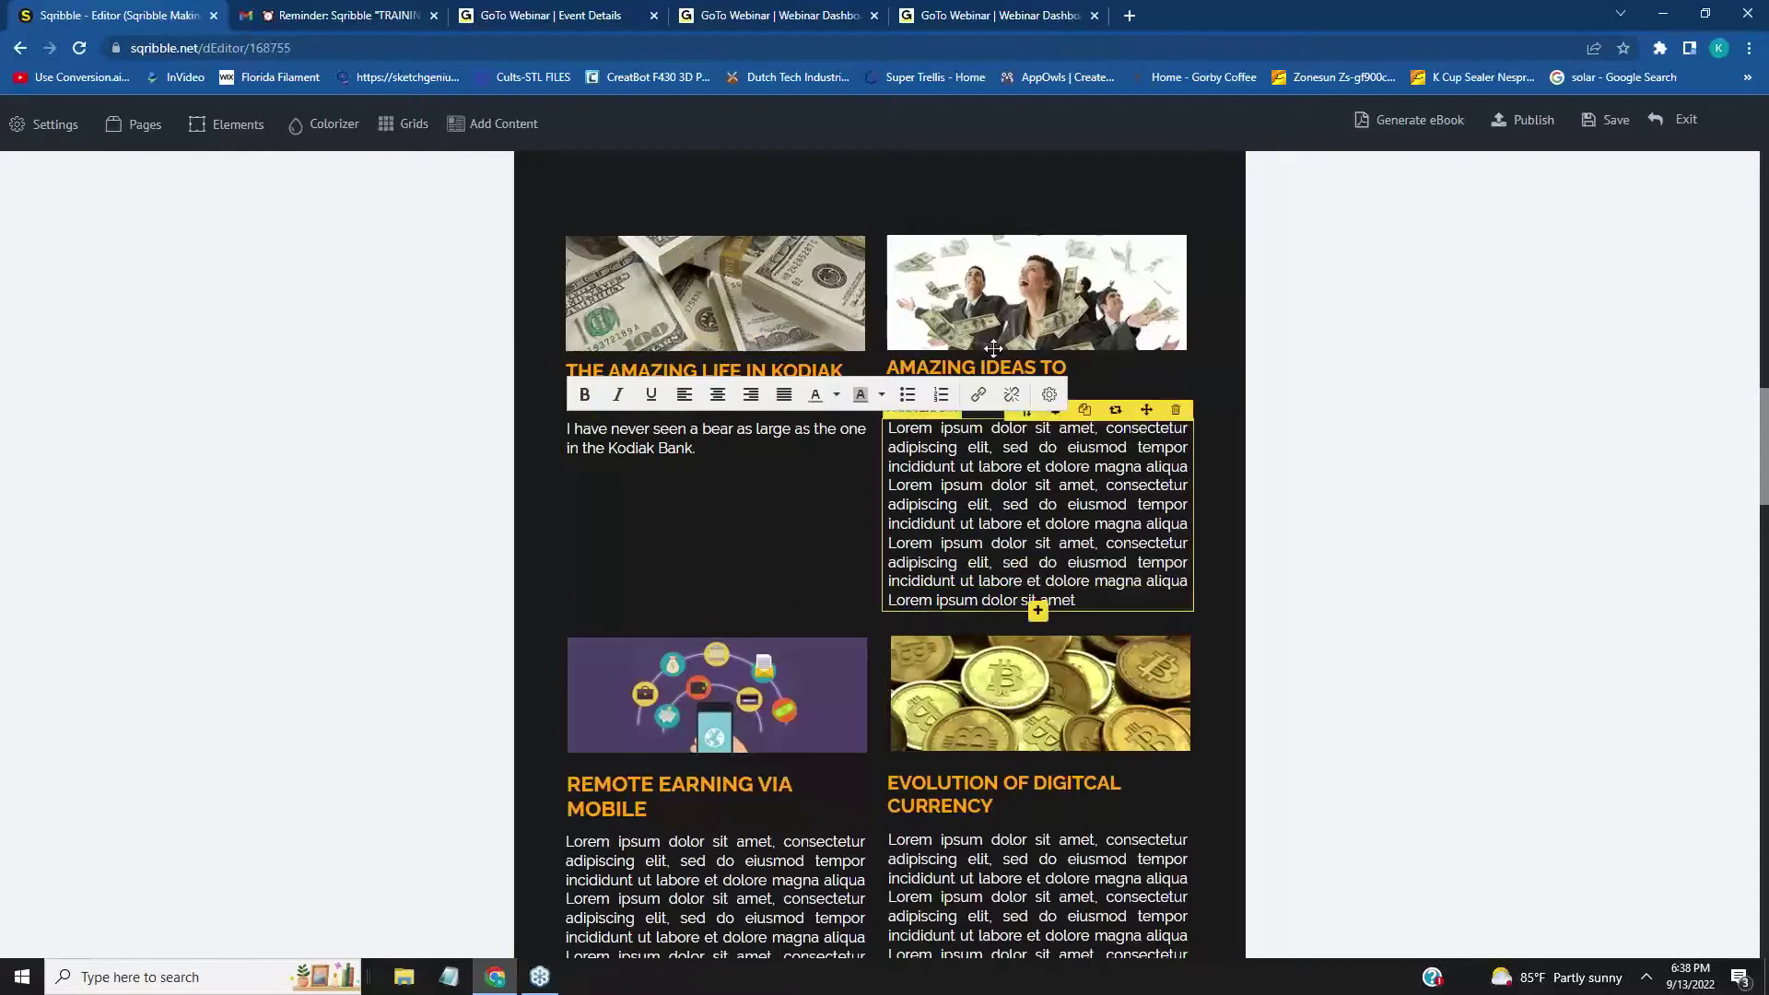
- Replace the "AMAZING IDEAS TO EARN WELL" headline on page 1 with "THE CITY WITHIN"
click(1119, 394)
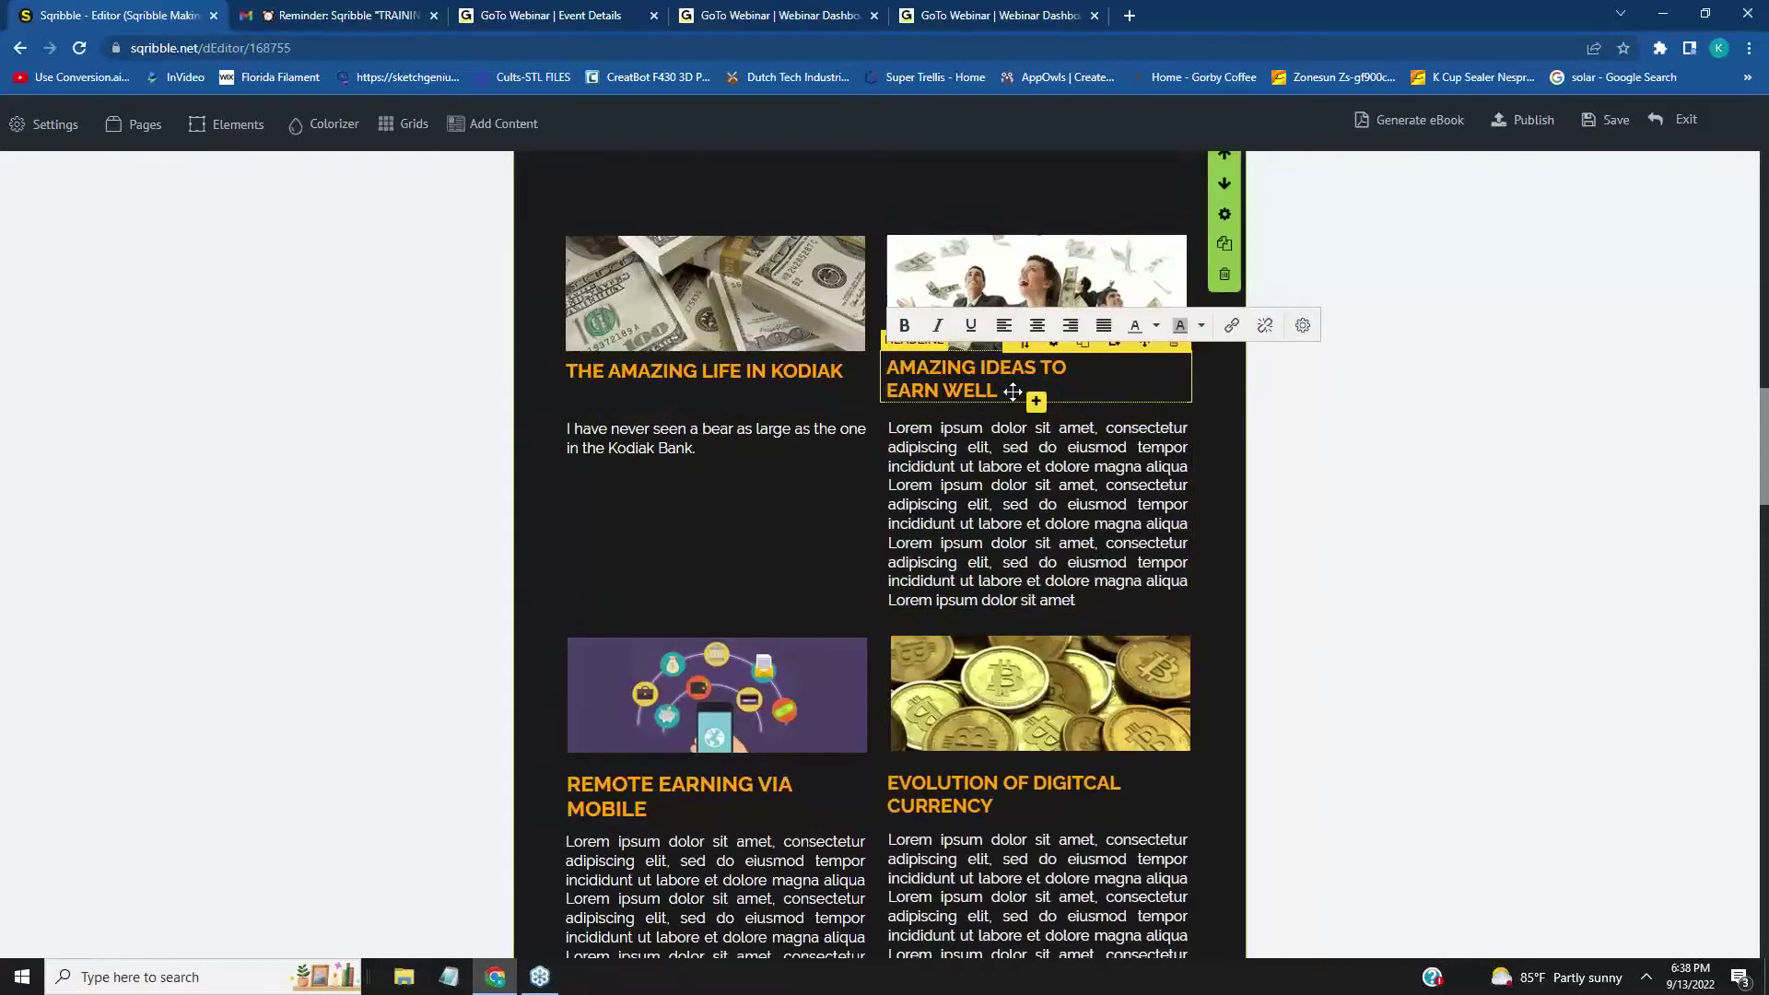
drag(1006, 391, 889, 359)
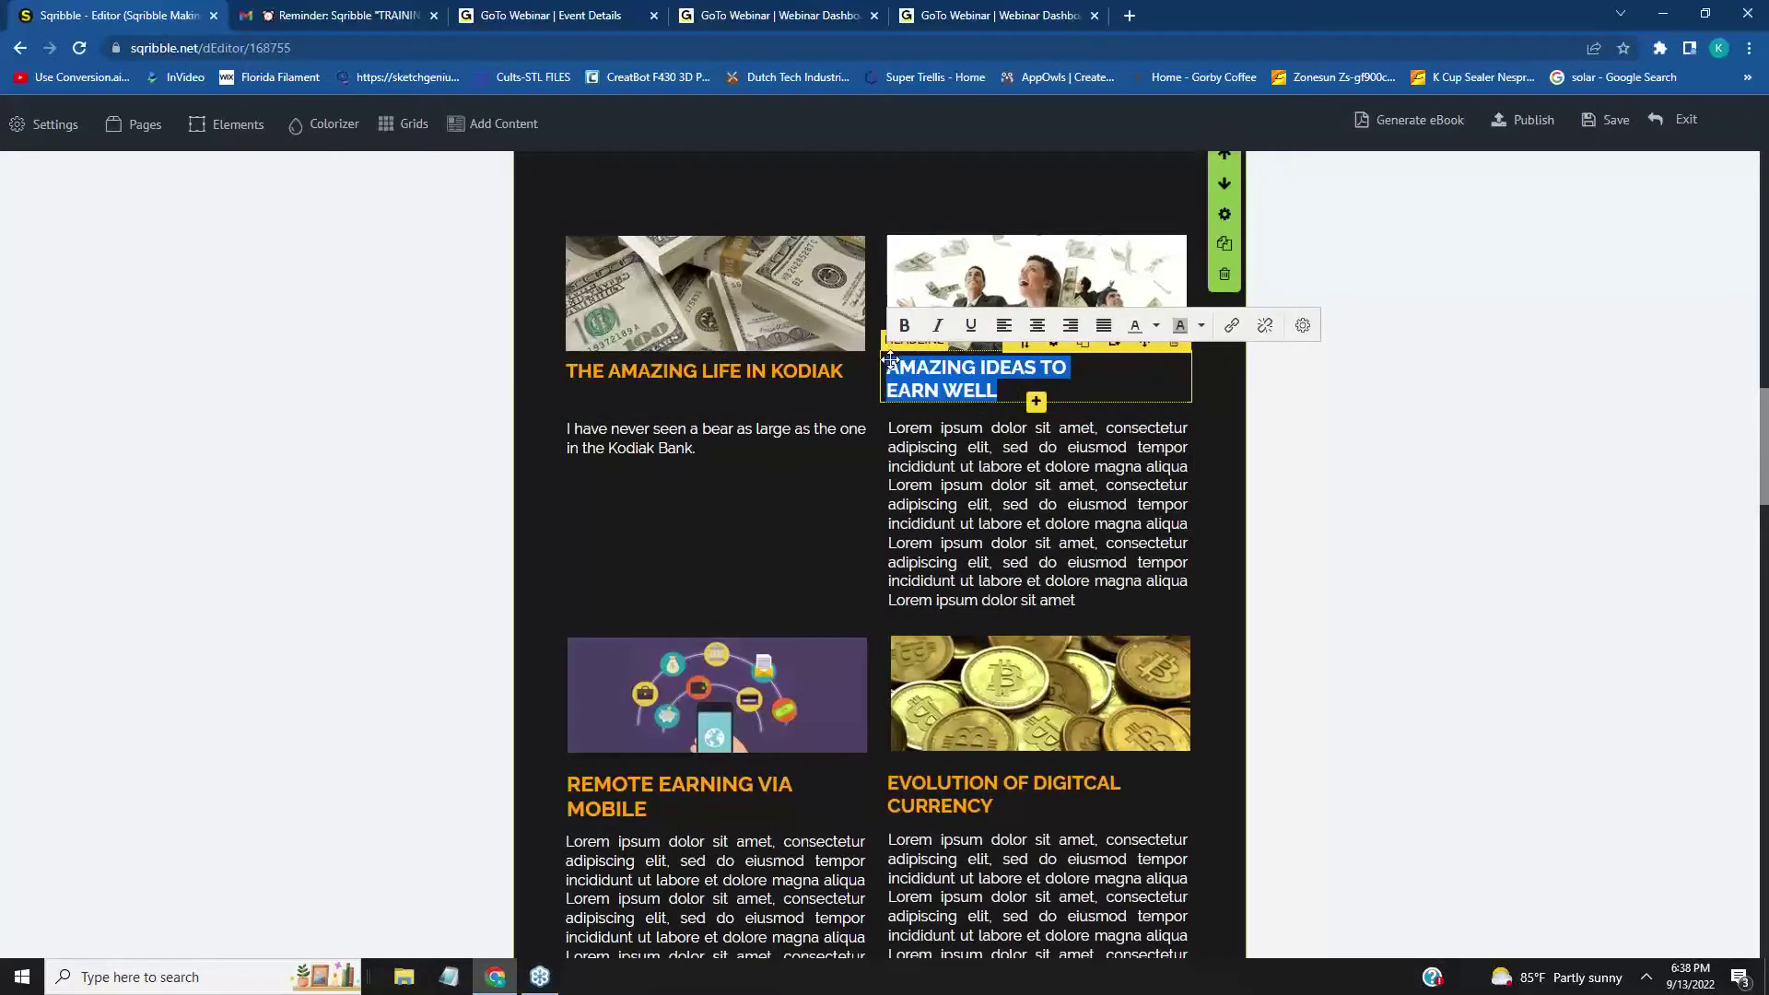
text(THE CITY)
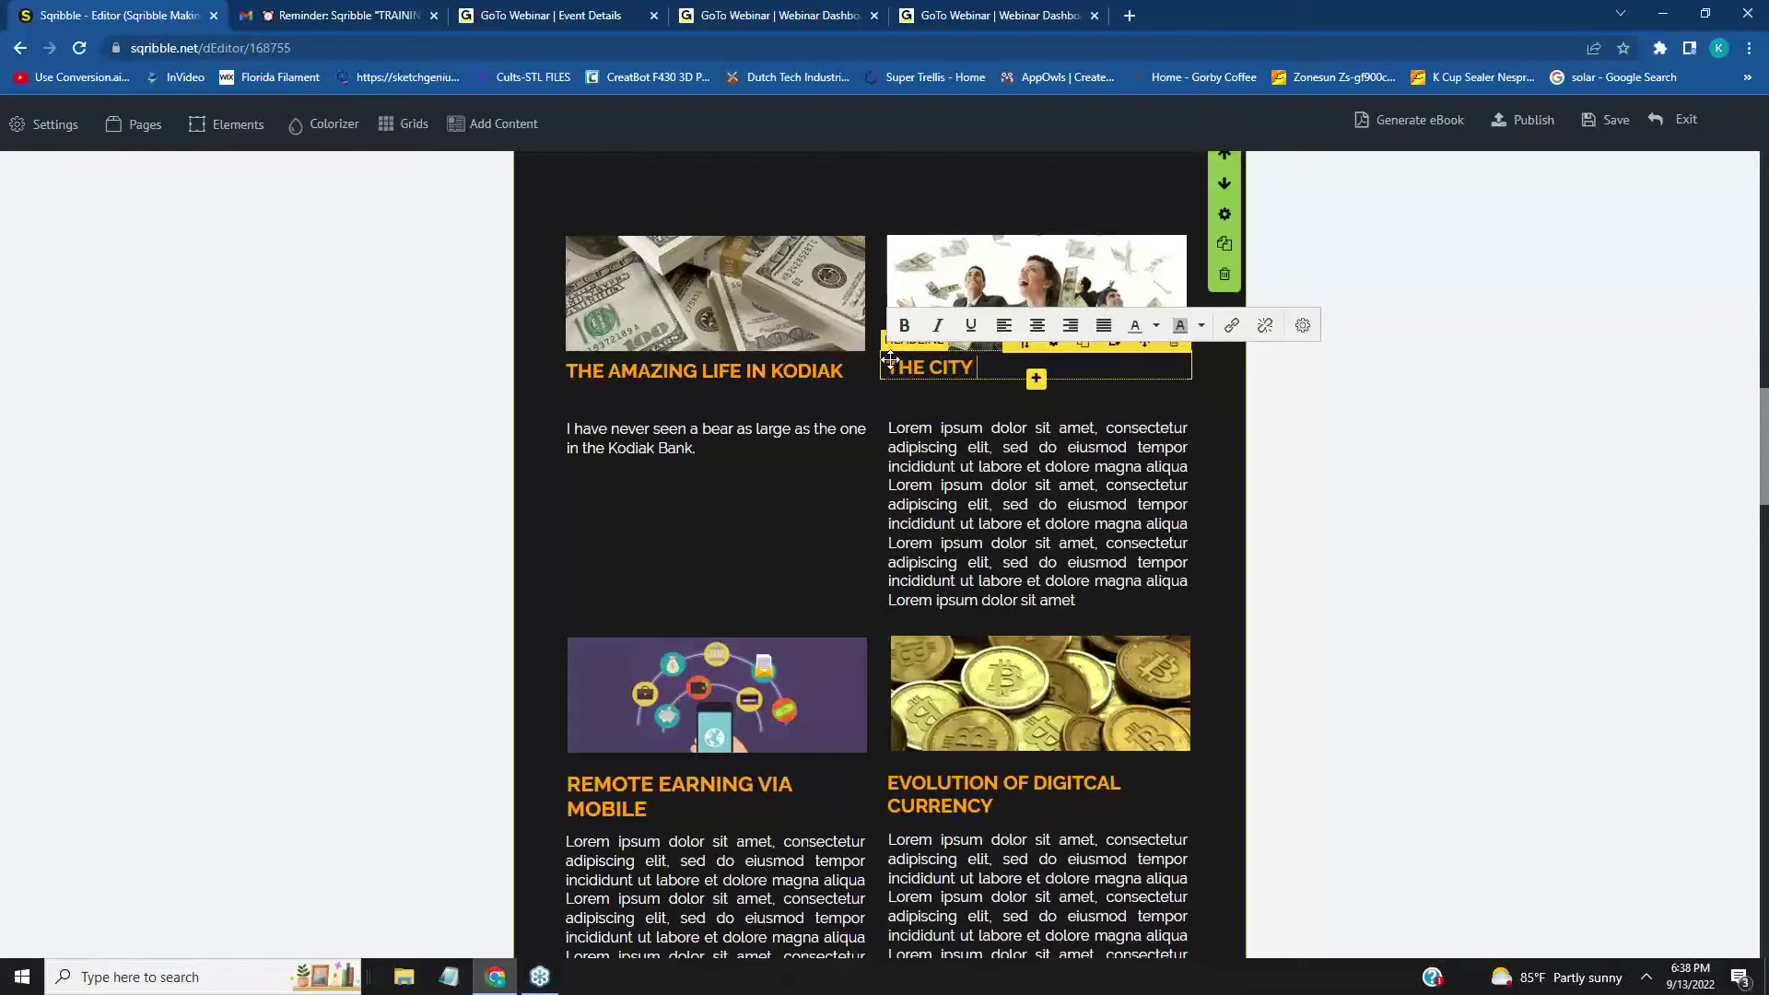
text( WITHIN)
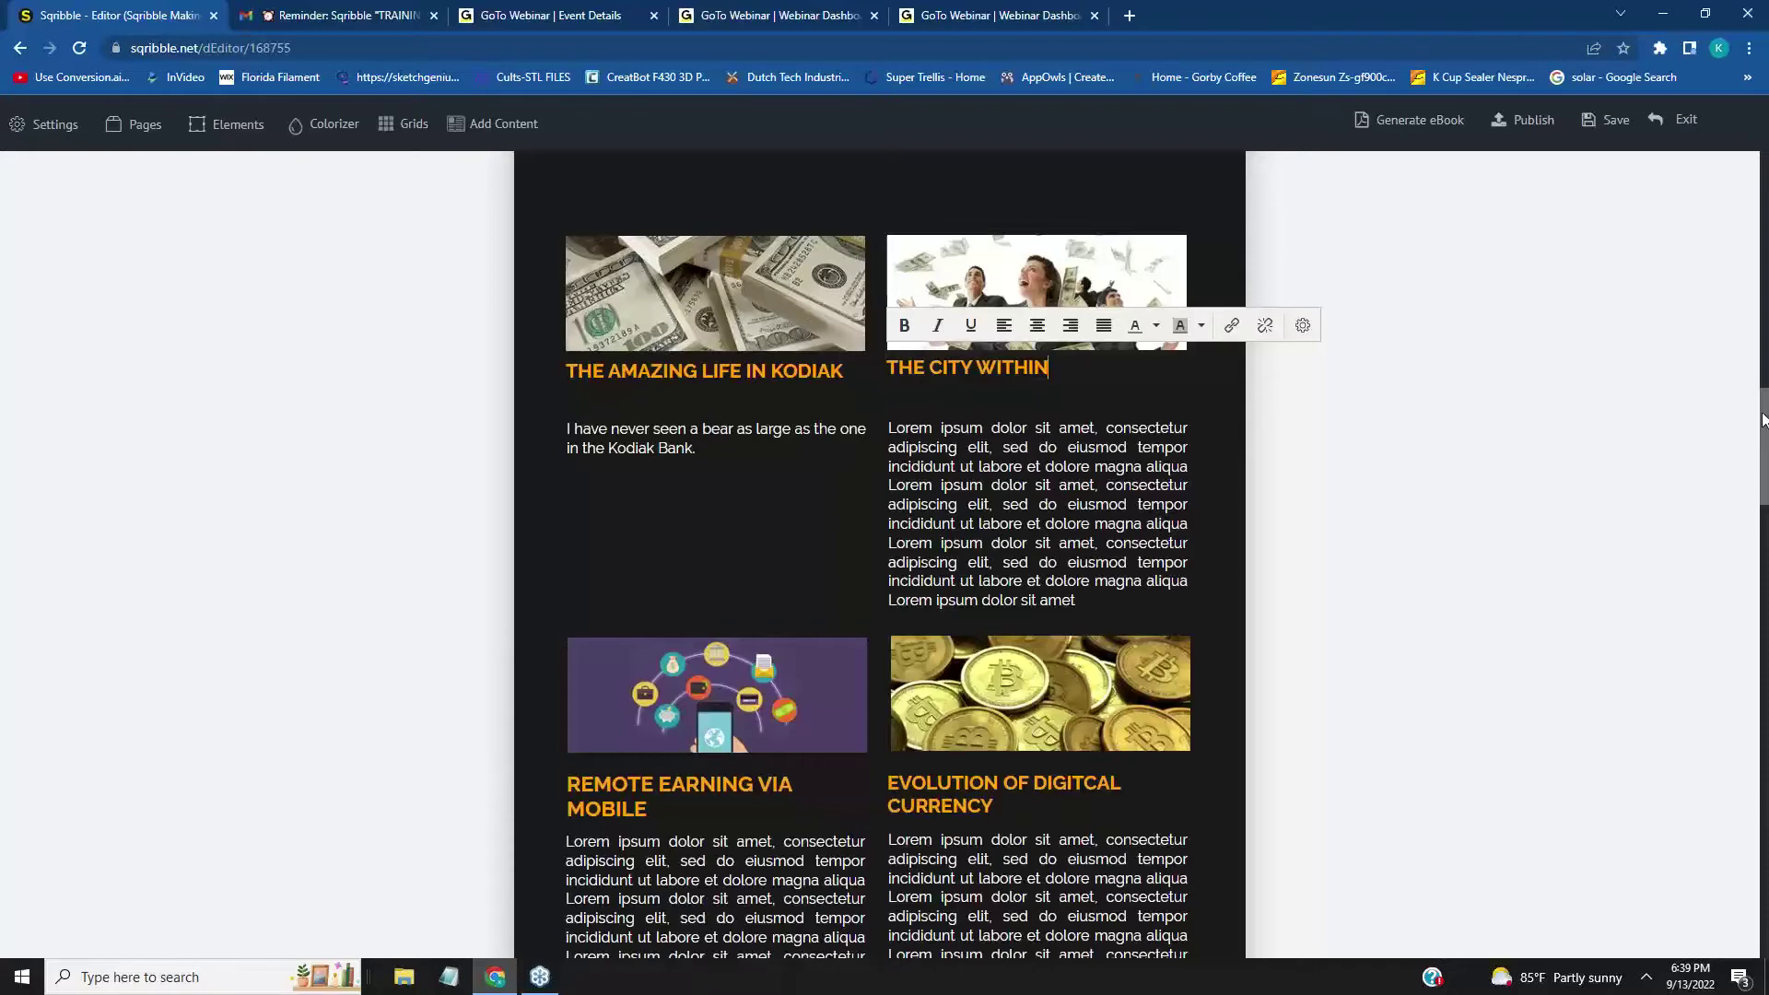
- Change the text colour of the "THE AMAZING LIFE IN KODIAK" headline to cyan
scroll(1763, 419, down, 1)
scroll(1764, 420, up, 1)
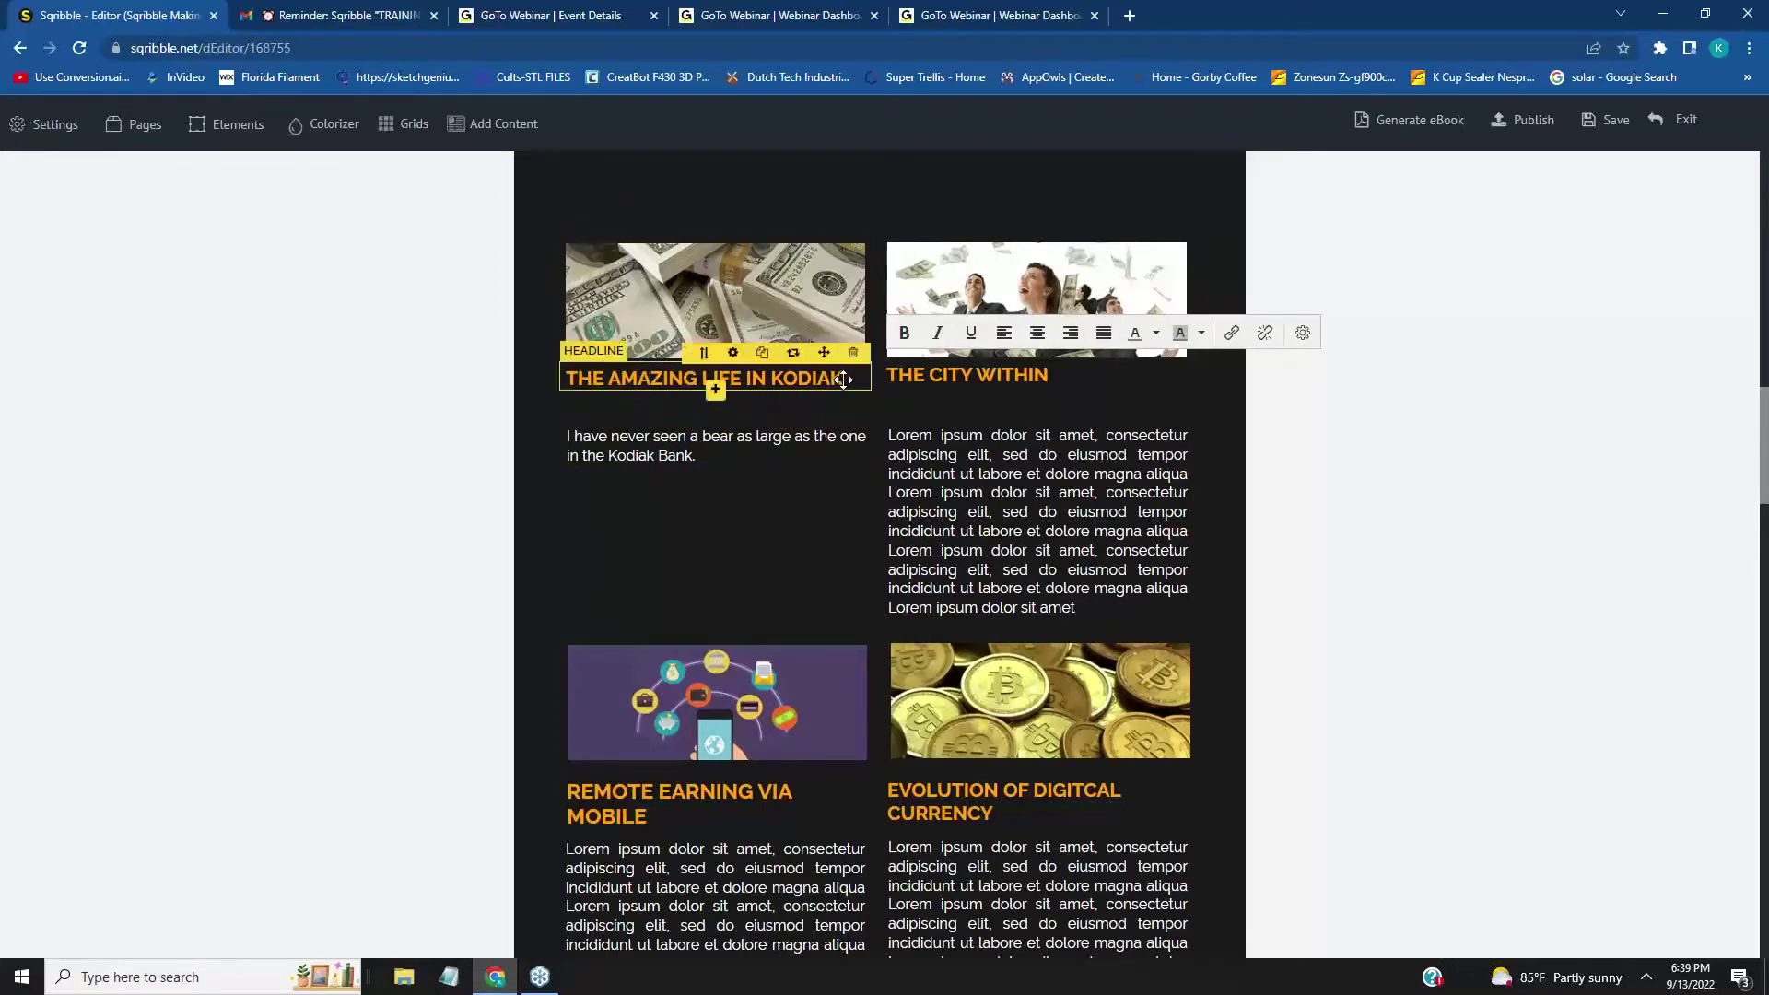
drag(843, 378, 572, 379)
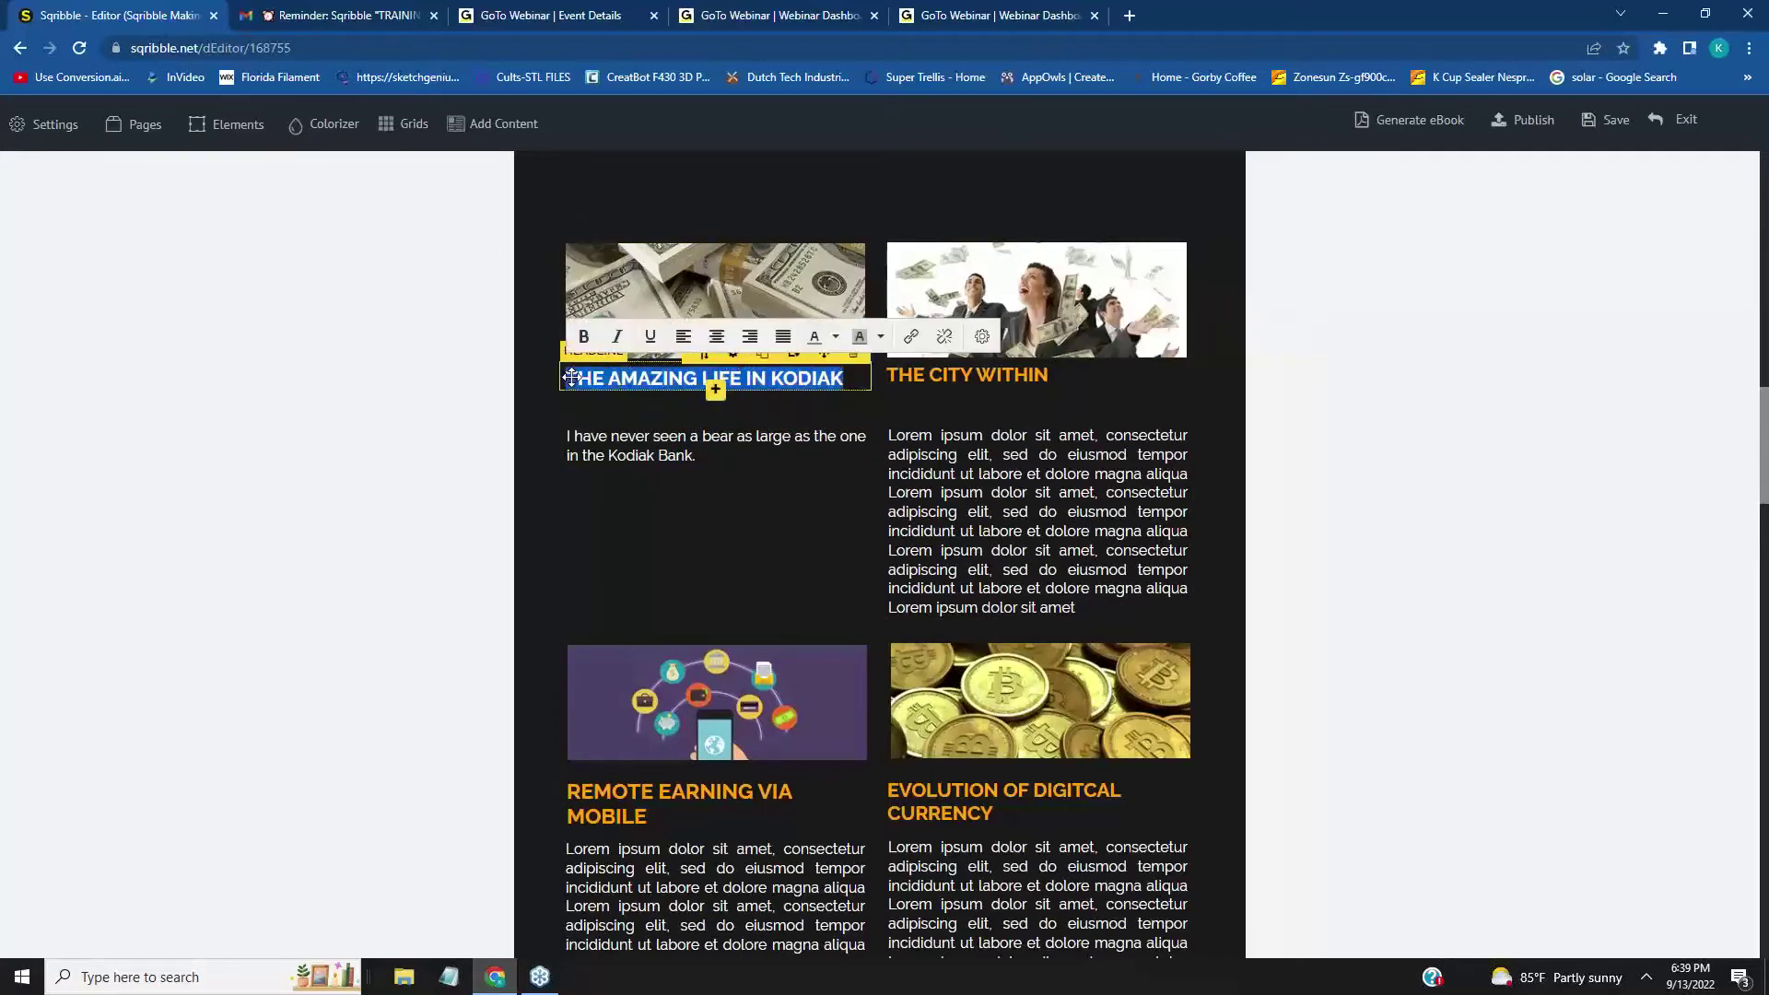
click(836, 339)
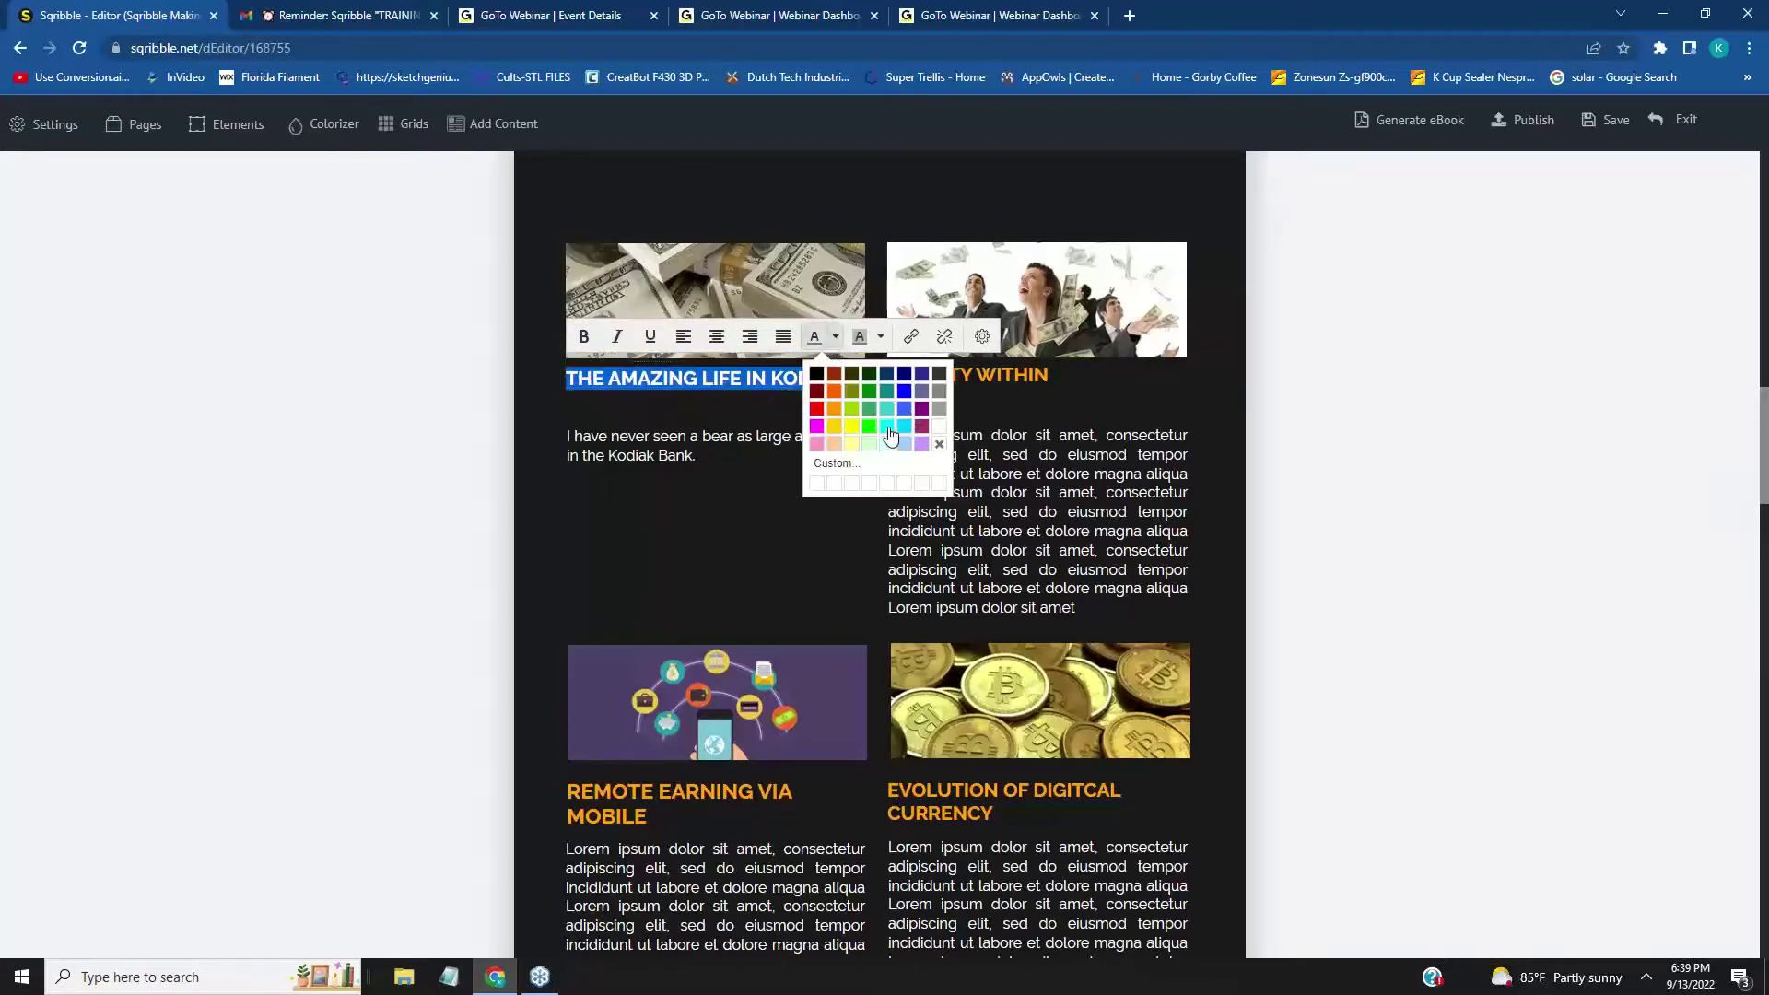
click(783, 466)
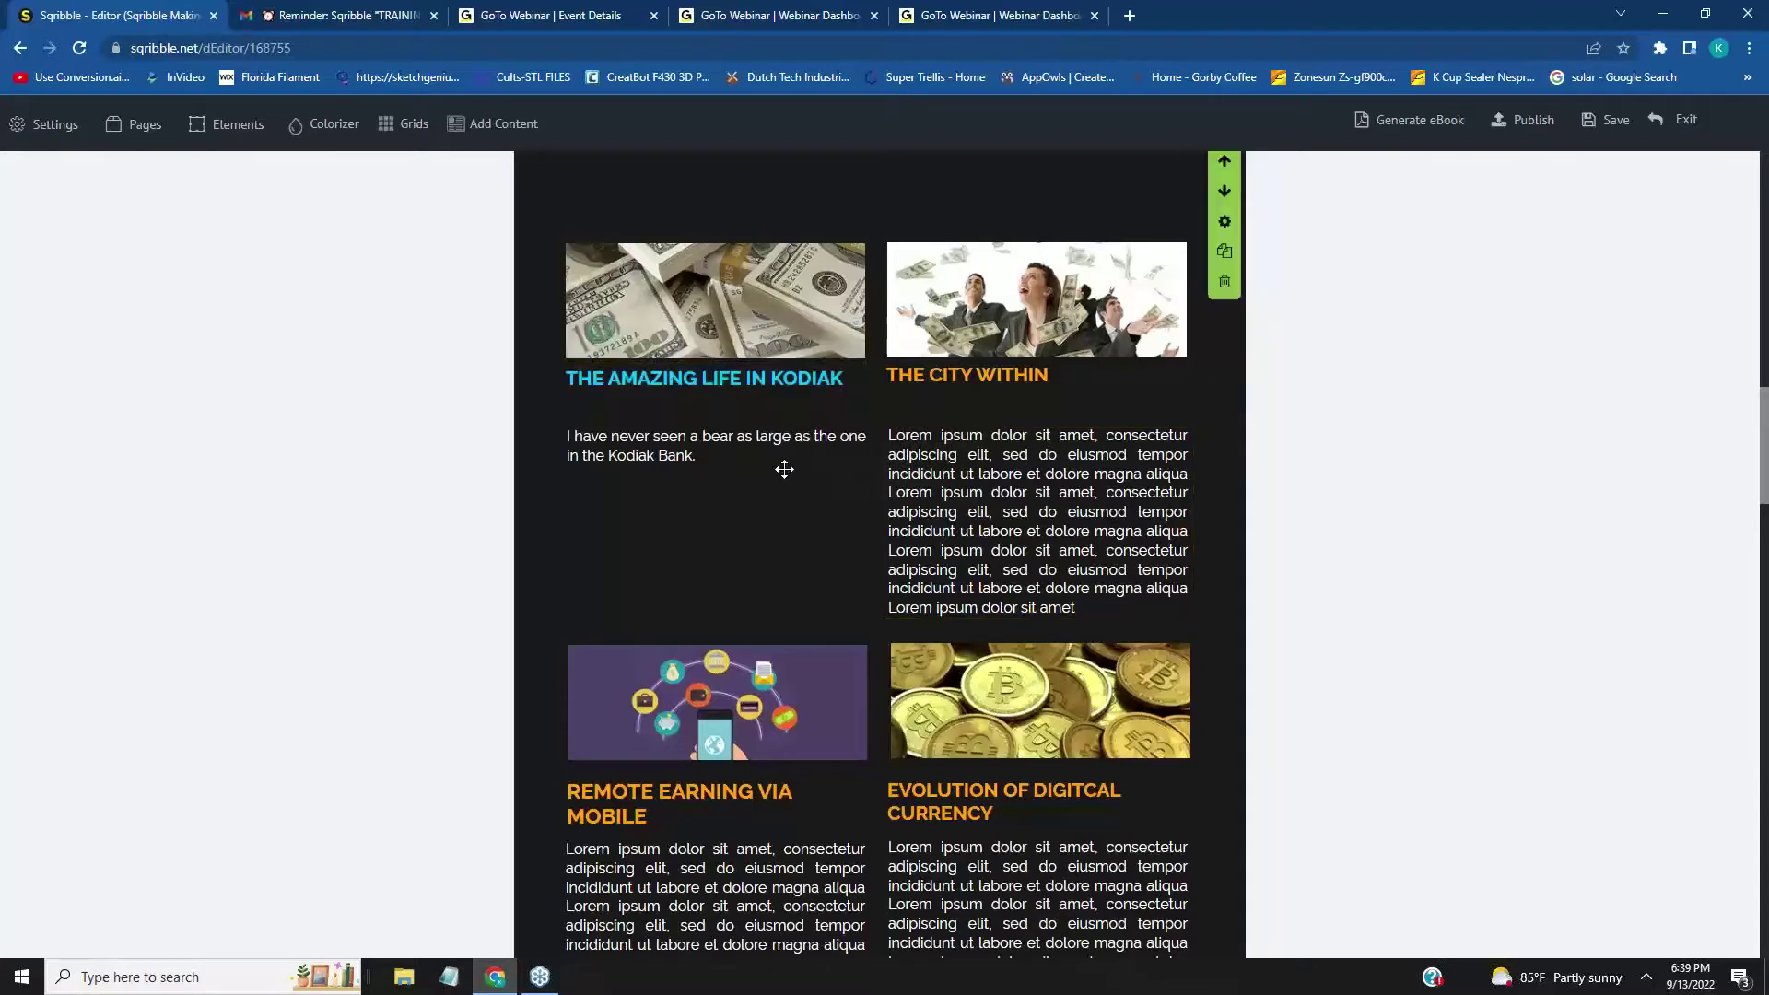
- Recolour the "THE CITY WITHIN" headline cyan and finish editing it
drag(1048, 377, 871, 365)
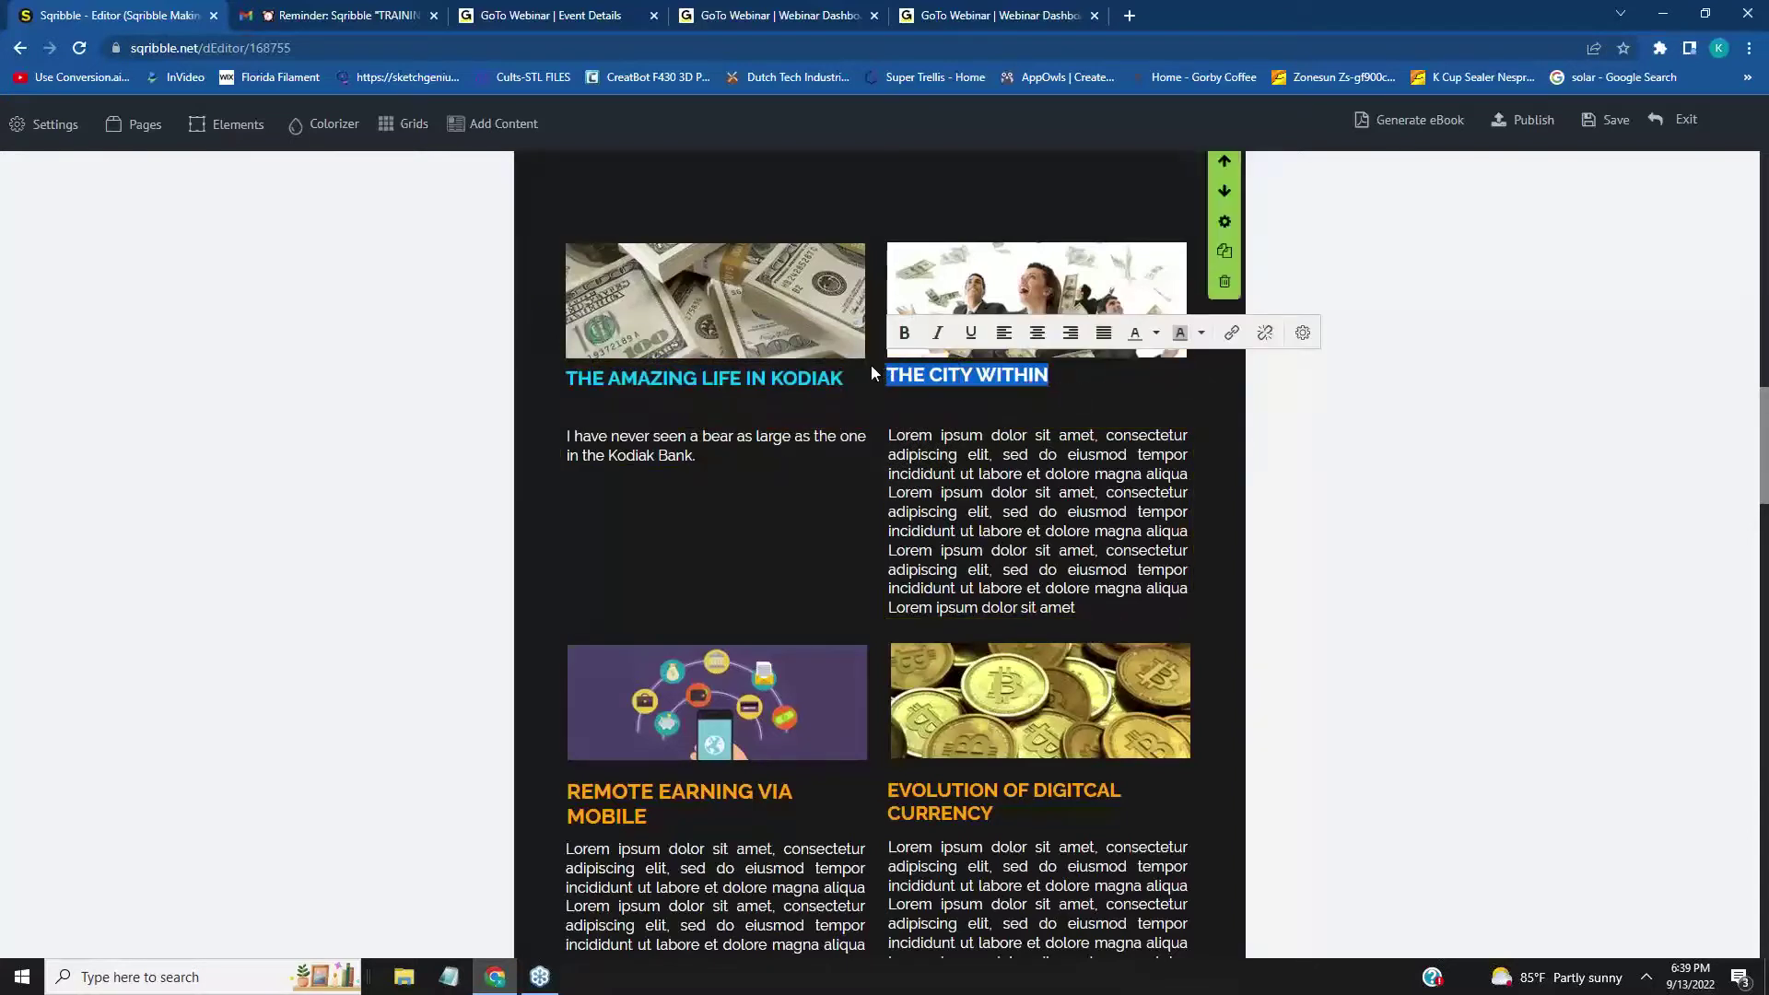
click(1153, 332)
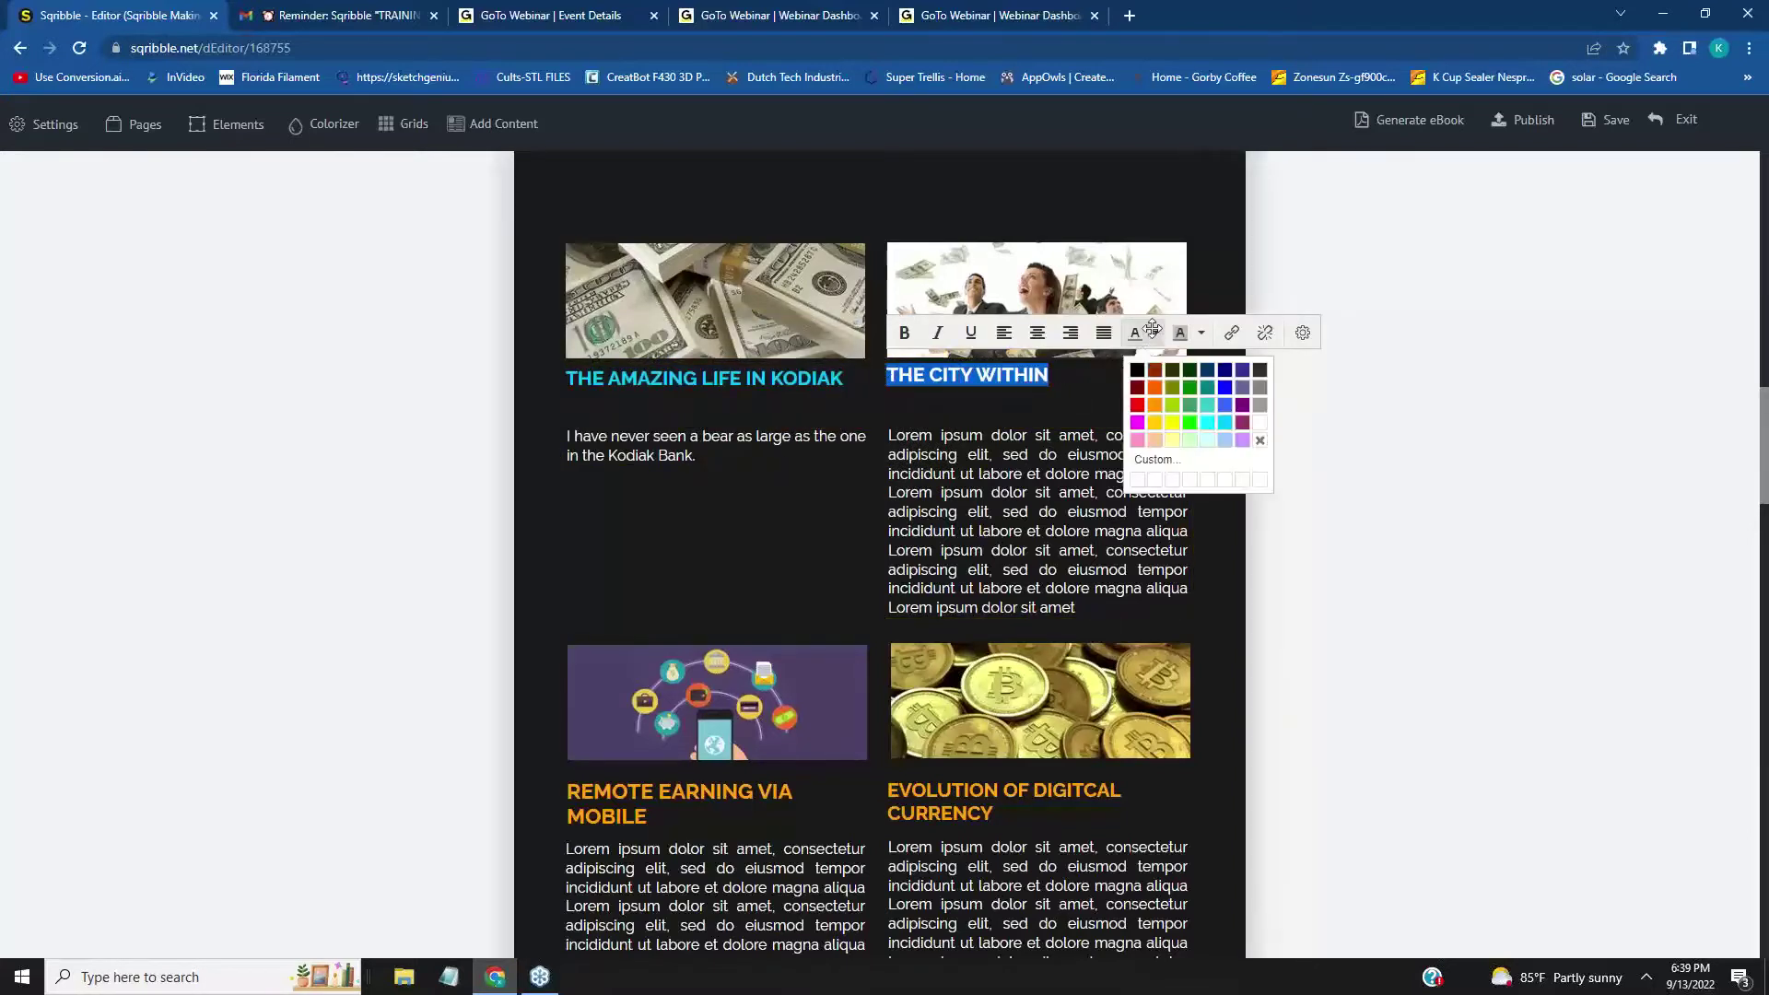
click(1208, 425)
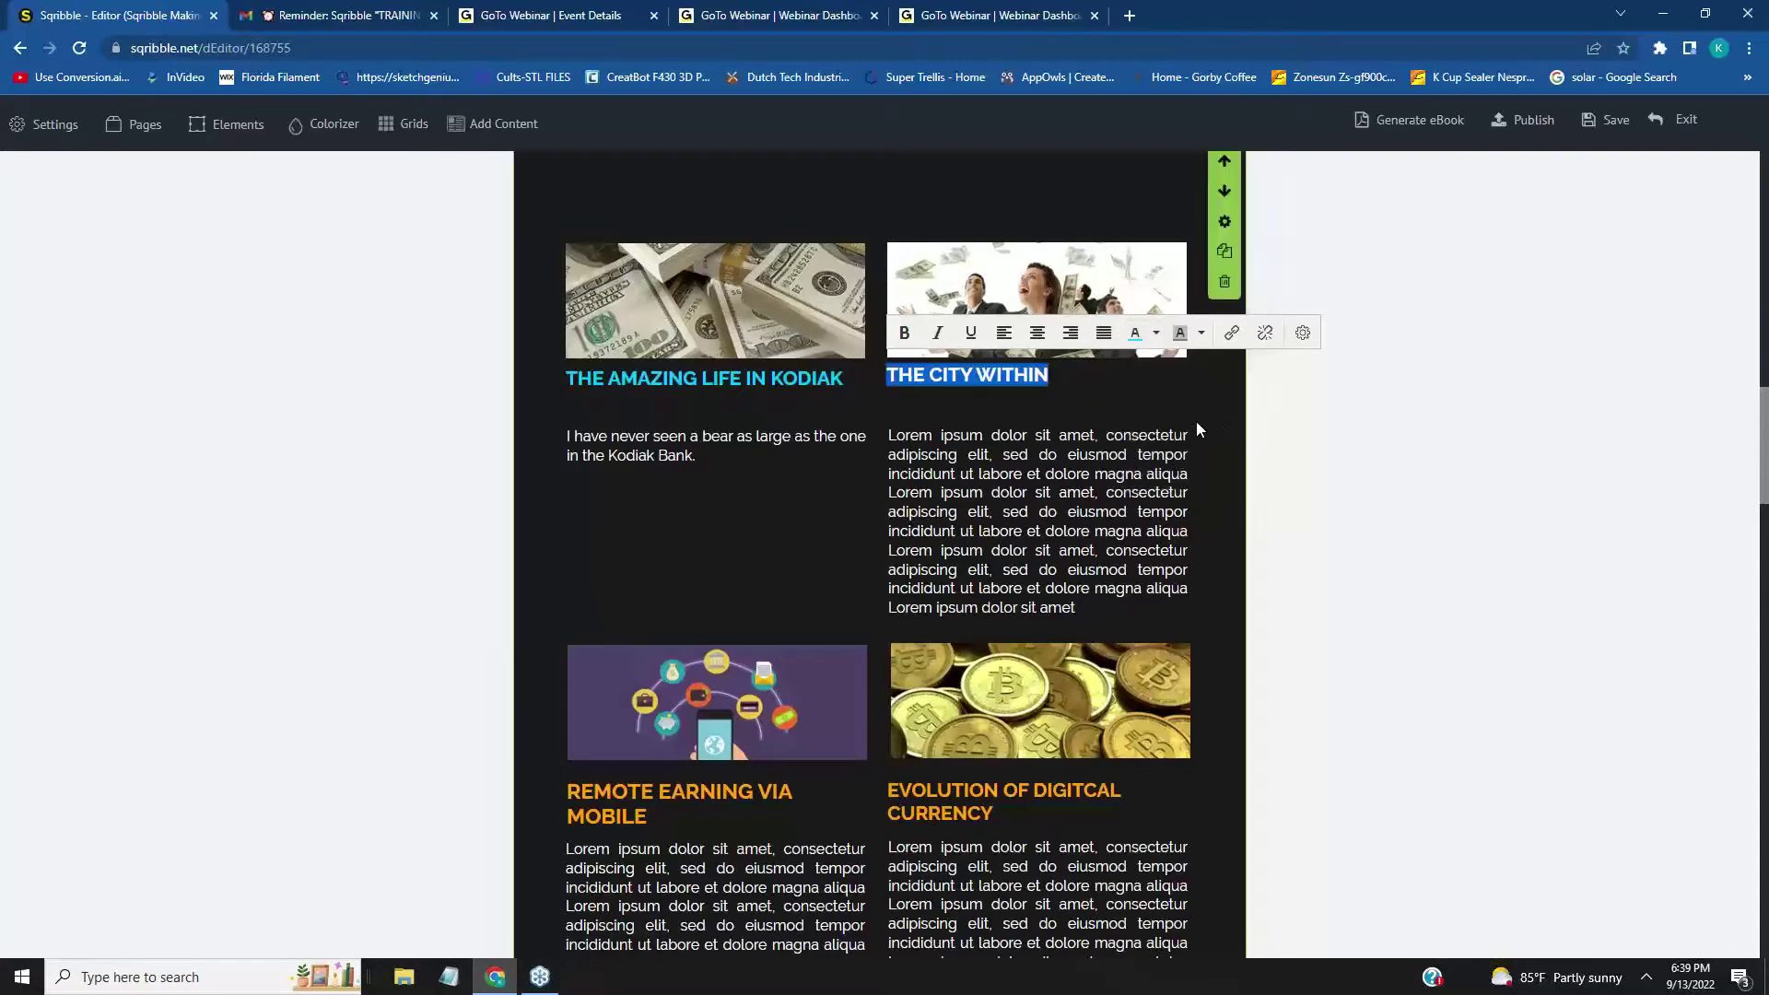
click(1229, 457)
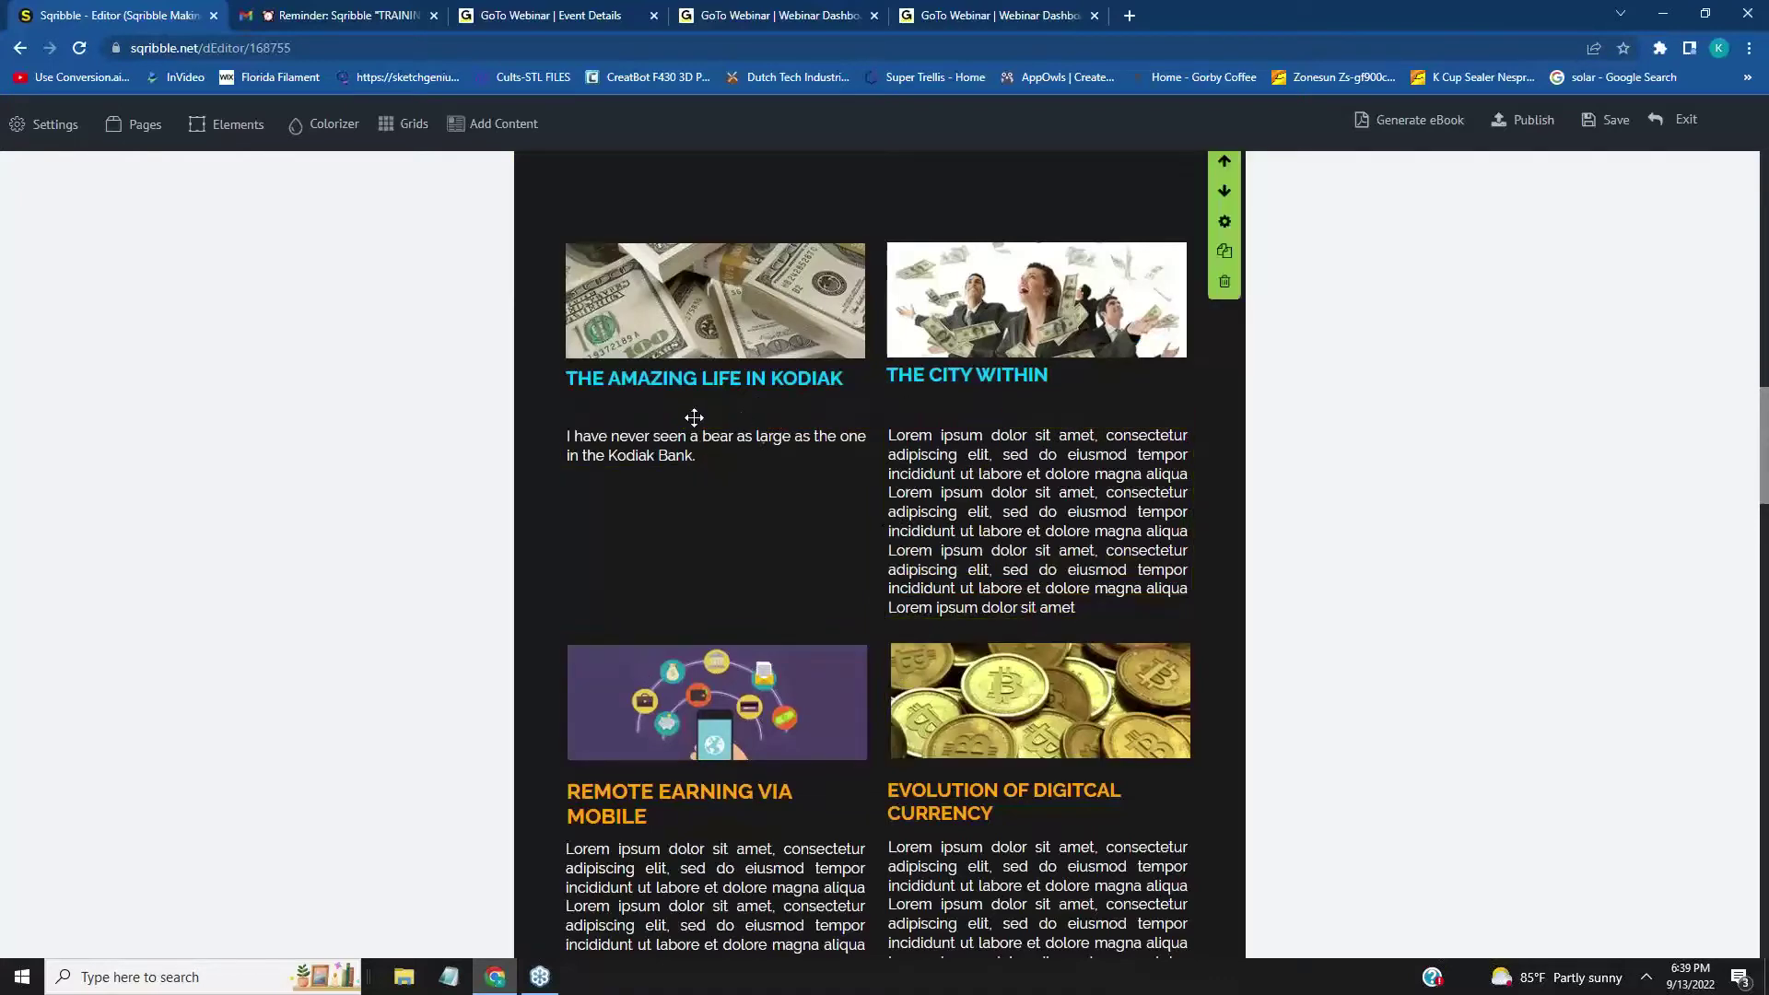
- Open the Pexels stock photo site, pexels.com, in a new browser tab
scroll(860, 605, down, 2)
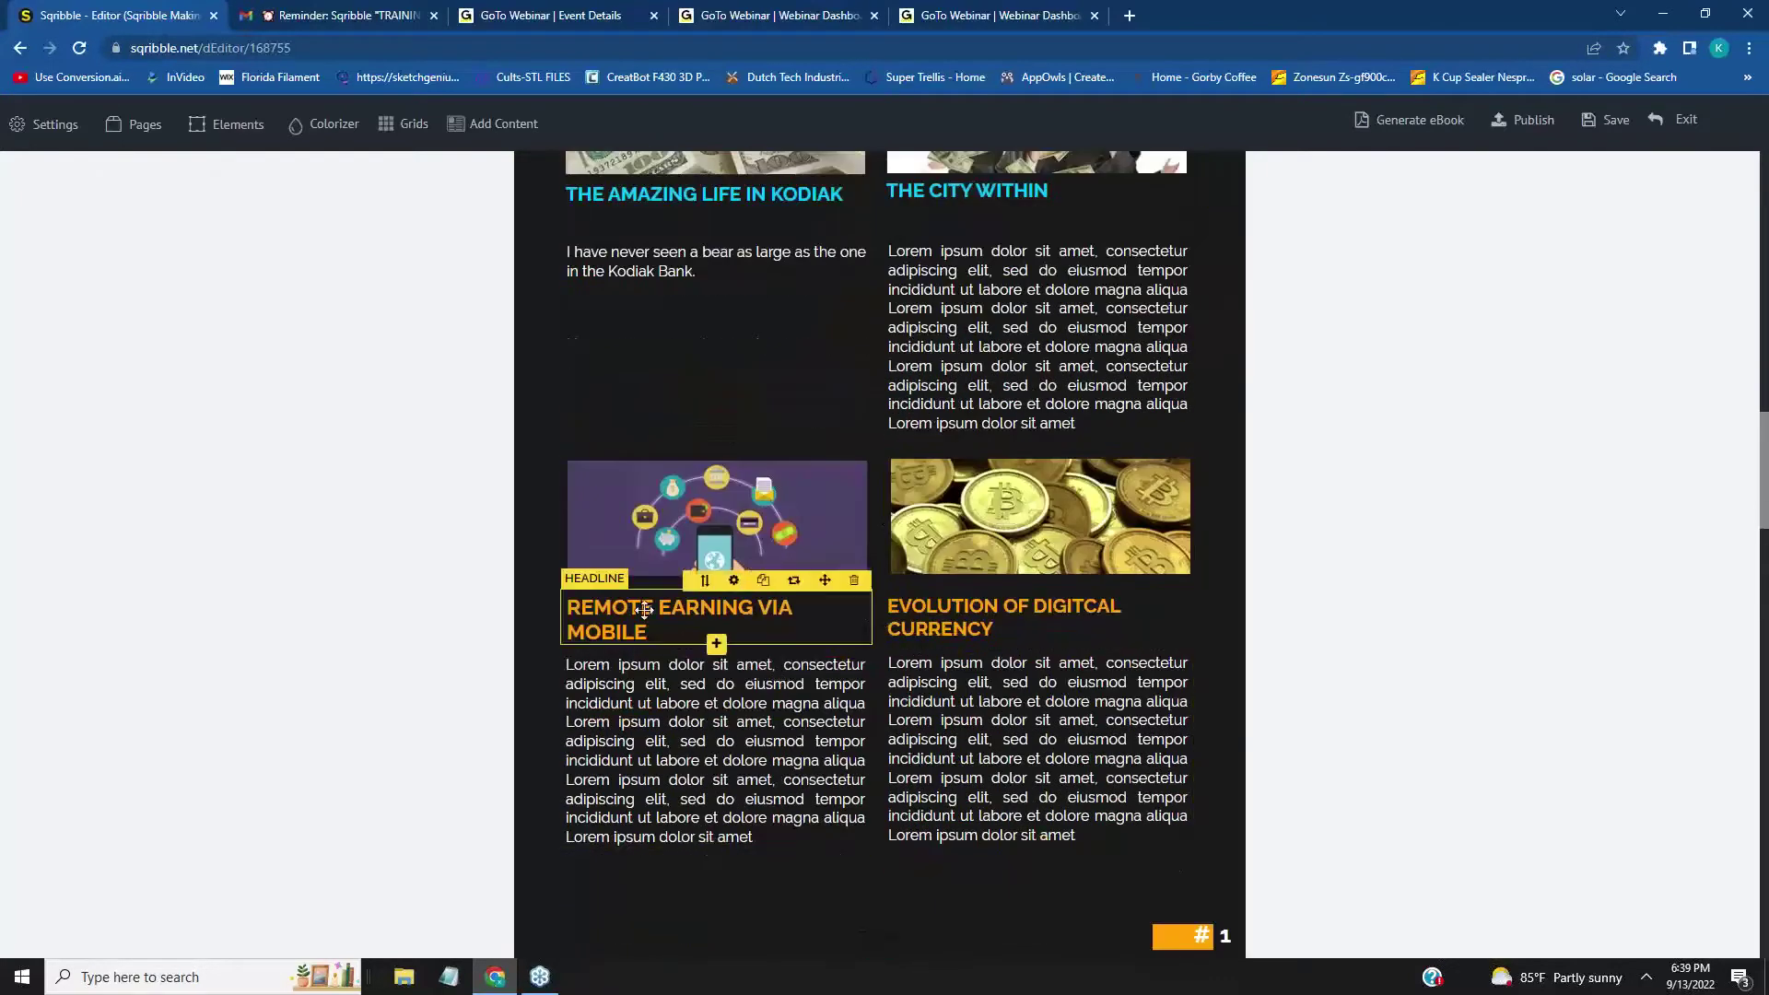
scroll(713, 626, up, 4)
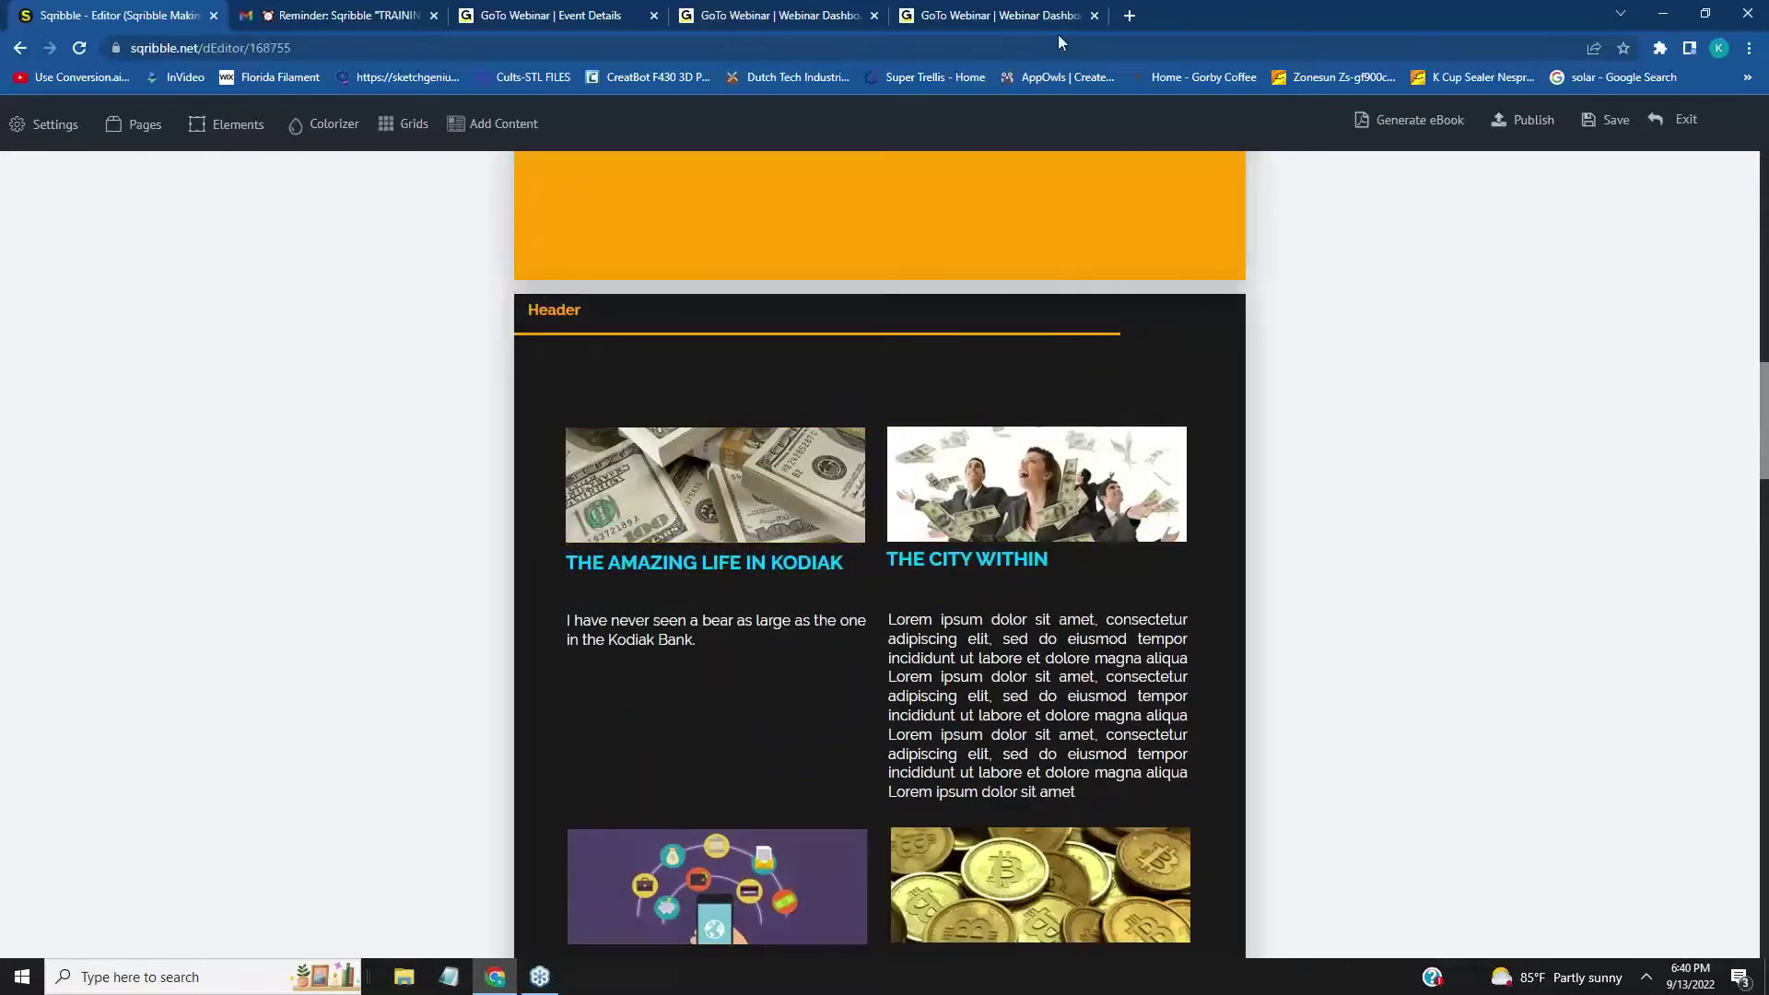
click(1129, 16)
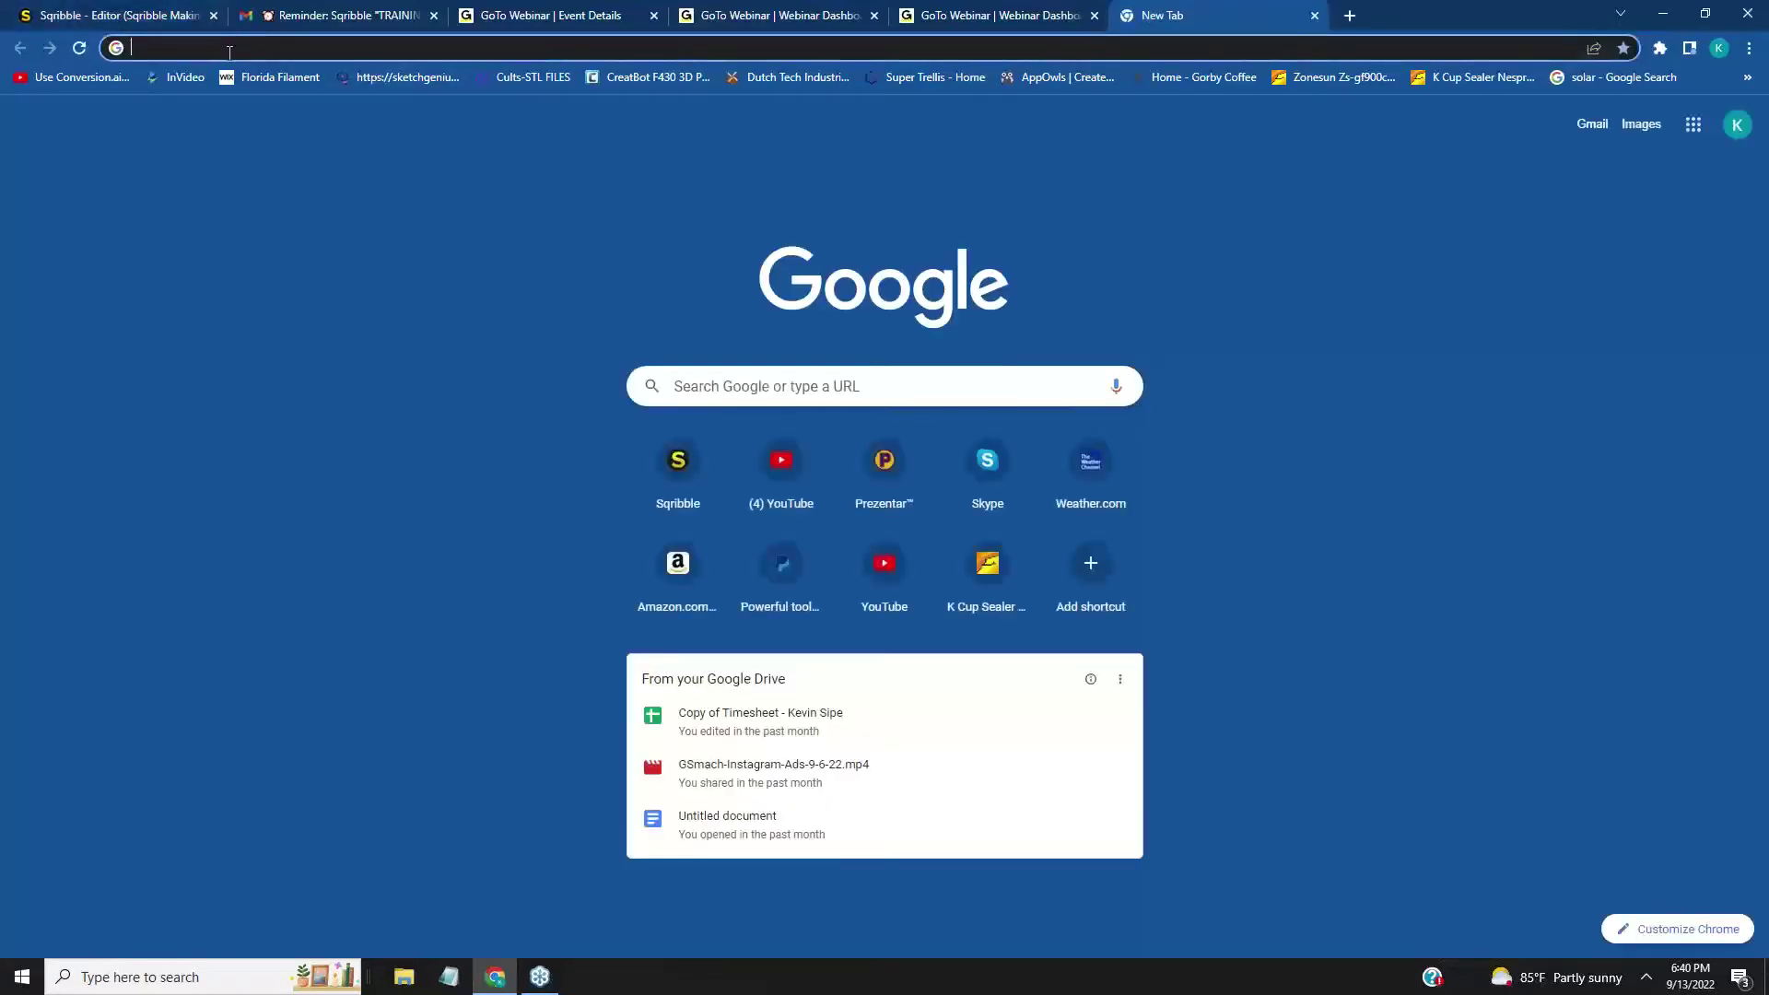
text(pexels)
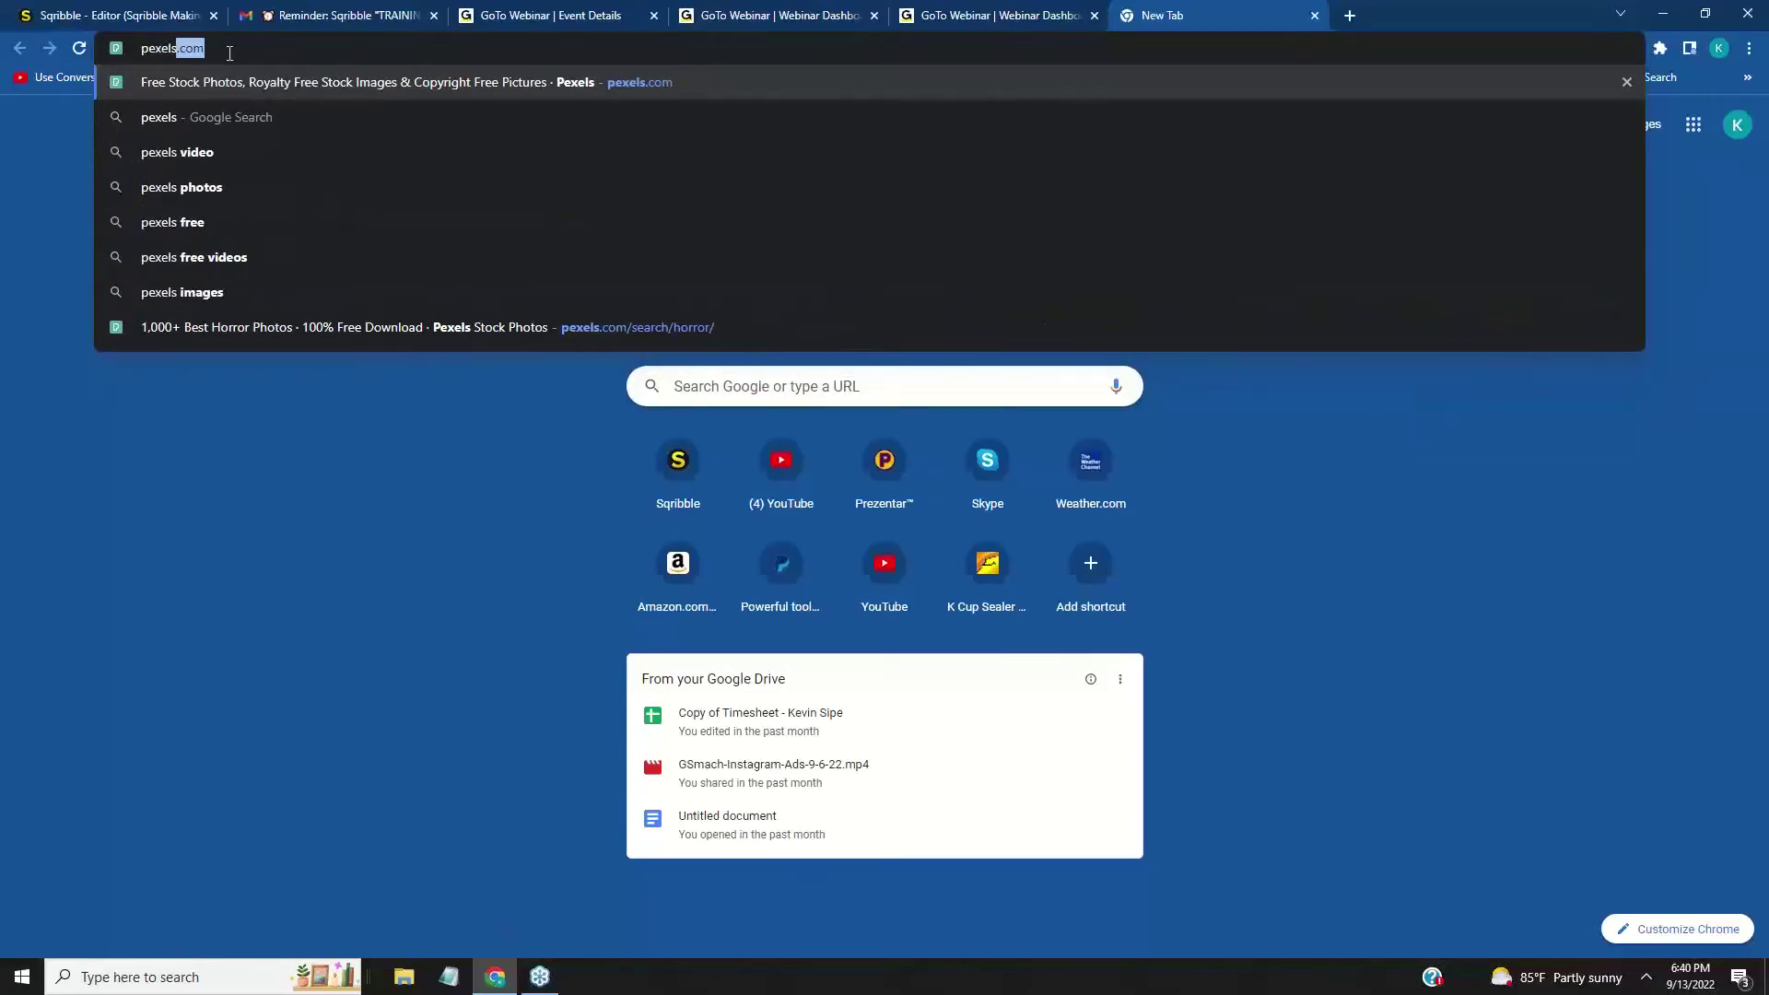
key(Return)
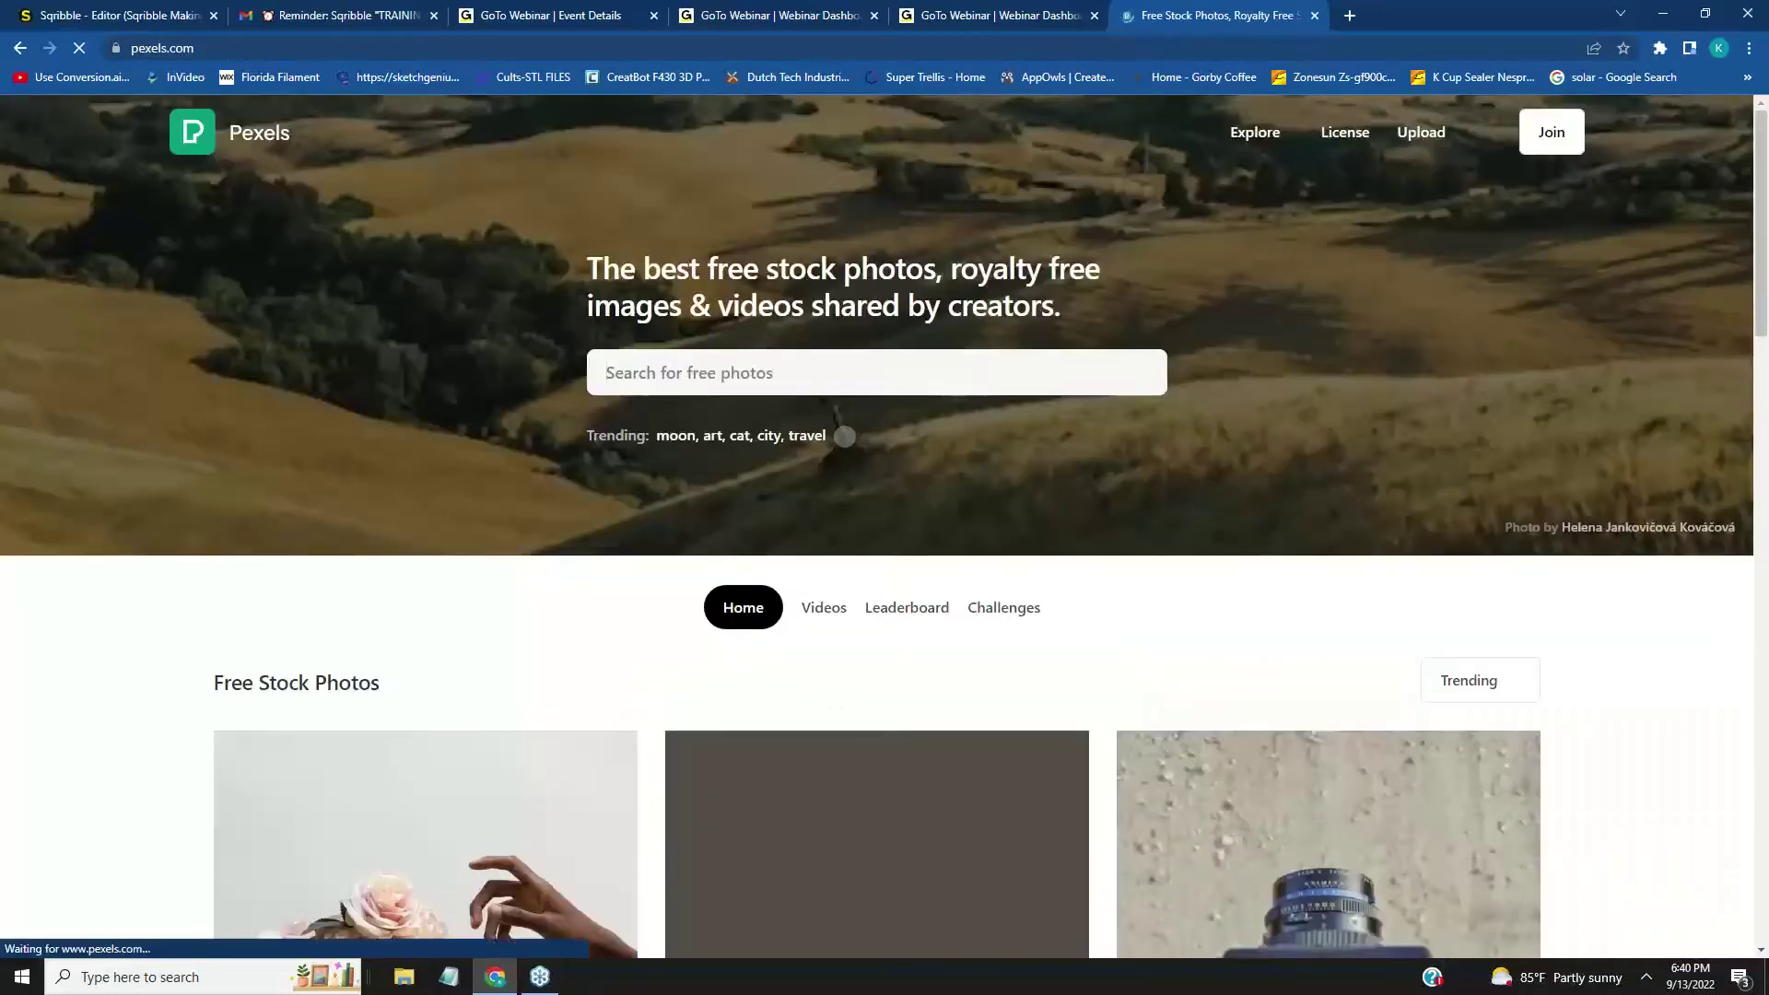
- Search the free photos for "kodiak bear" and browse the results for a suitable bear picture
click(662, 374)
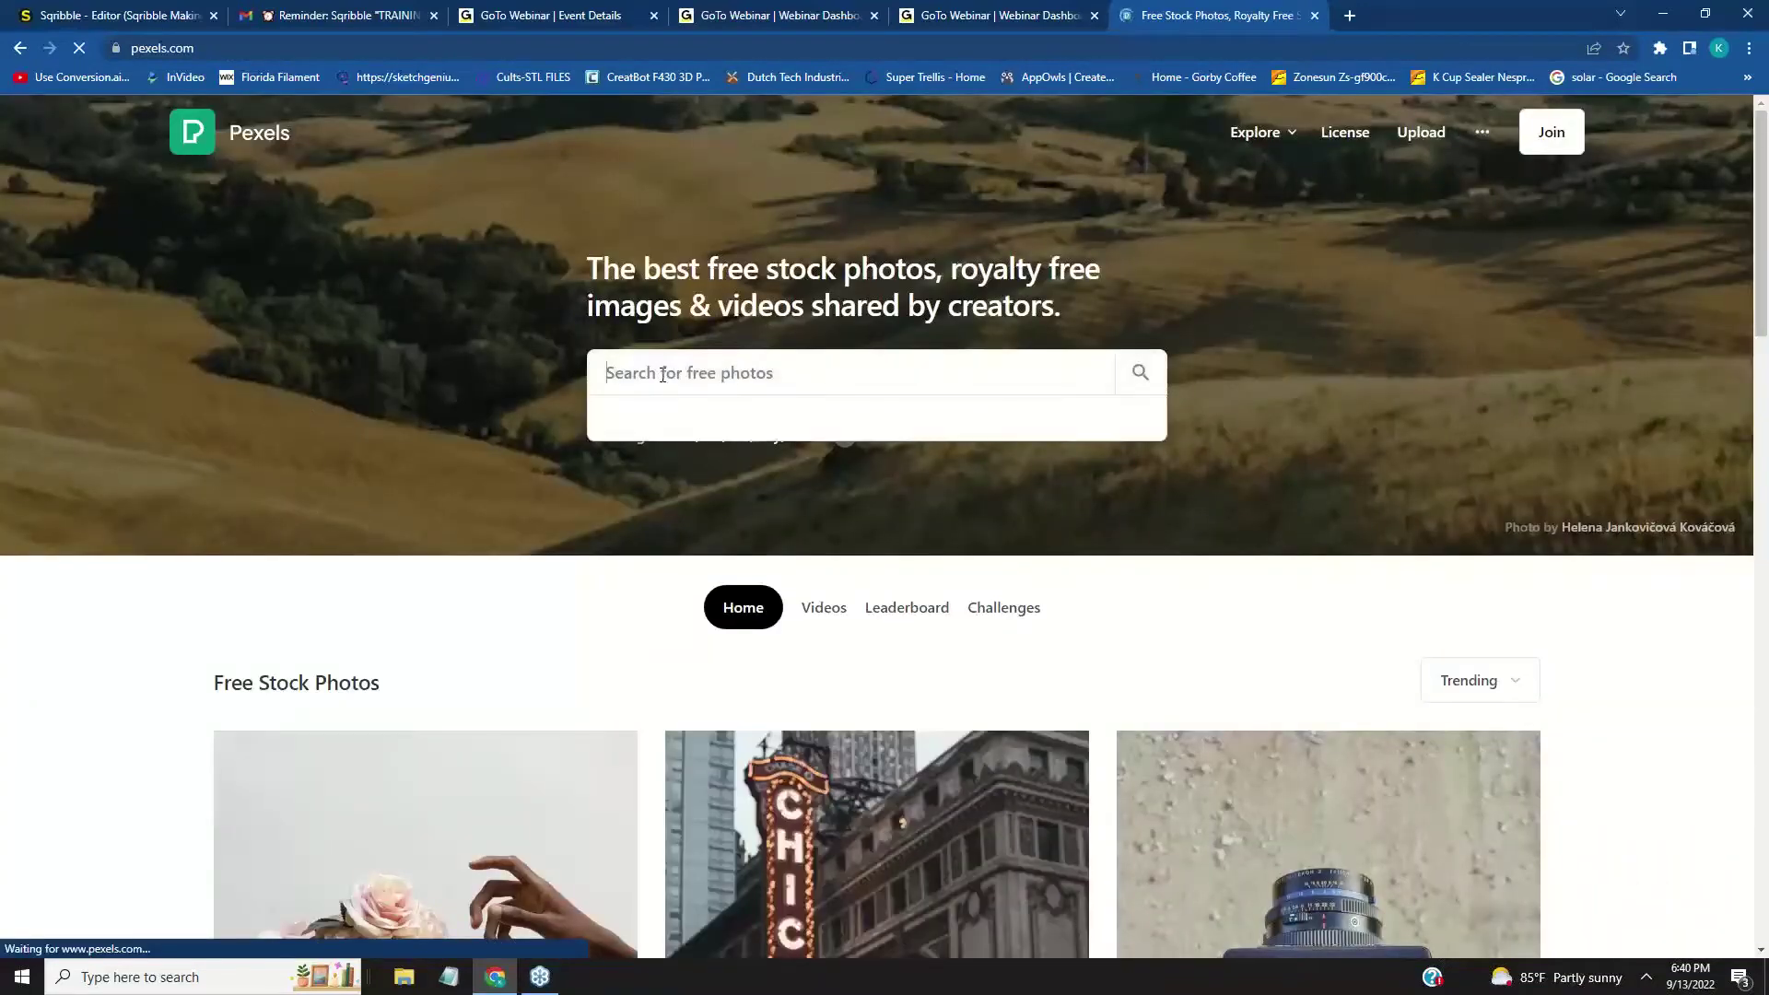
text(kodia)
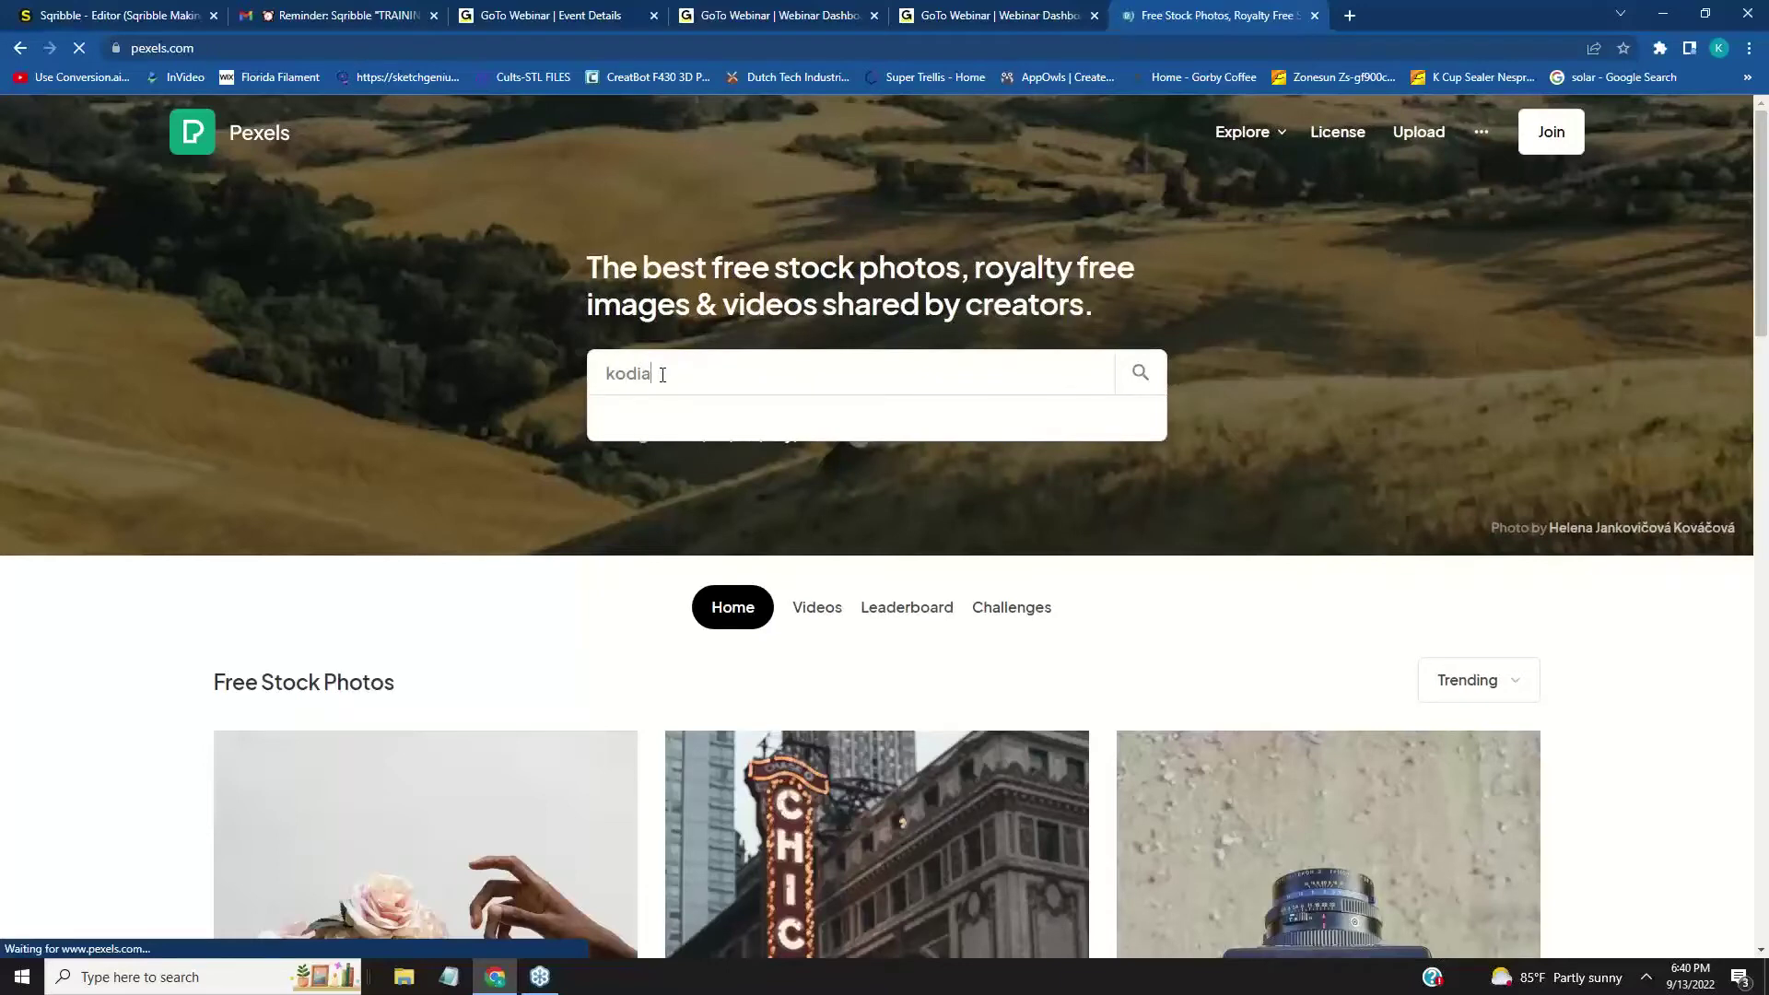
text(k bear)
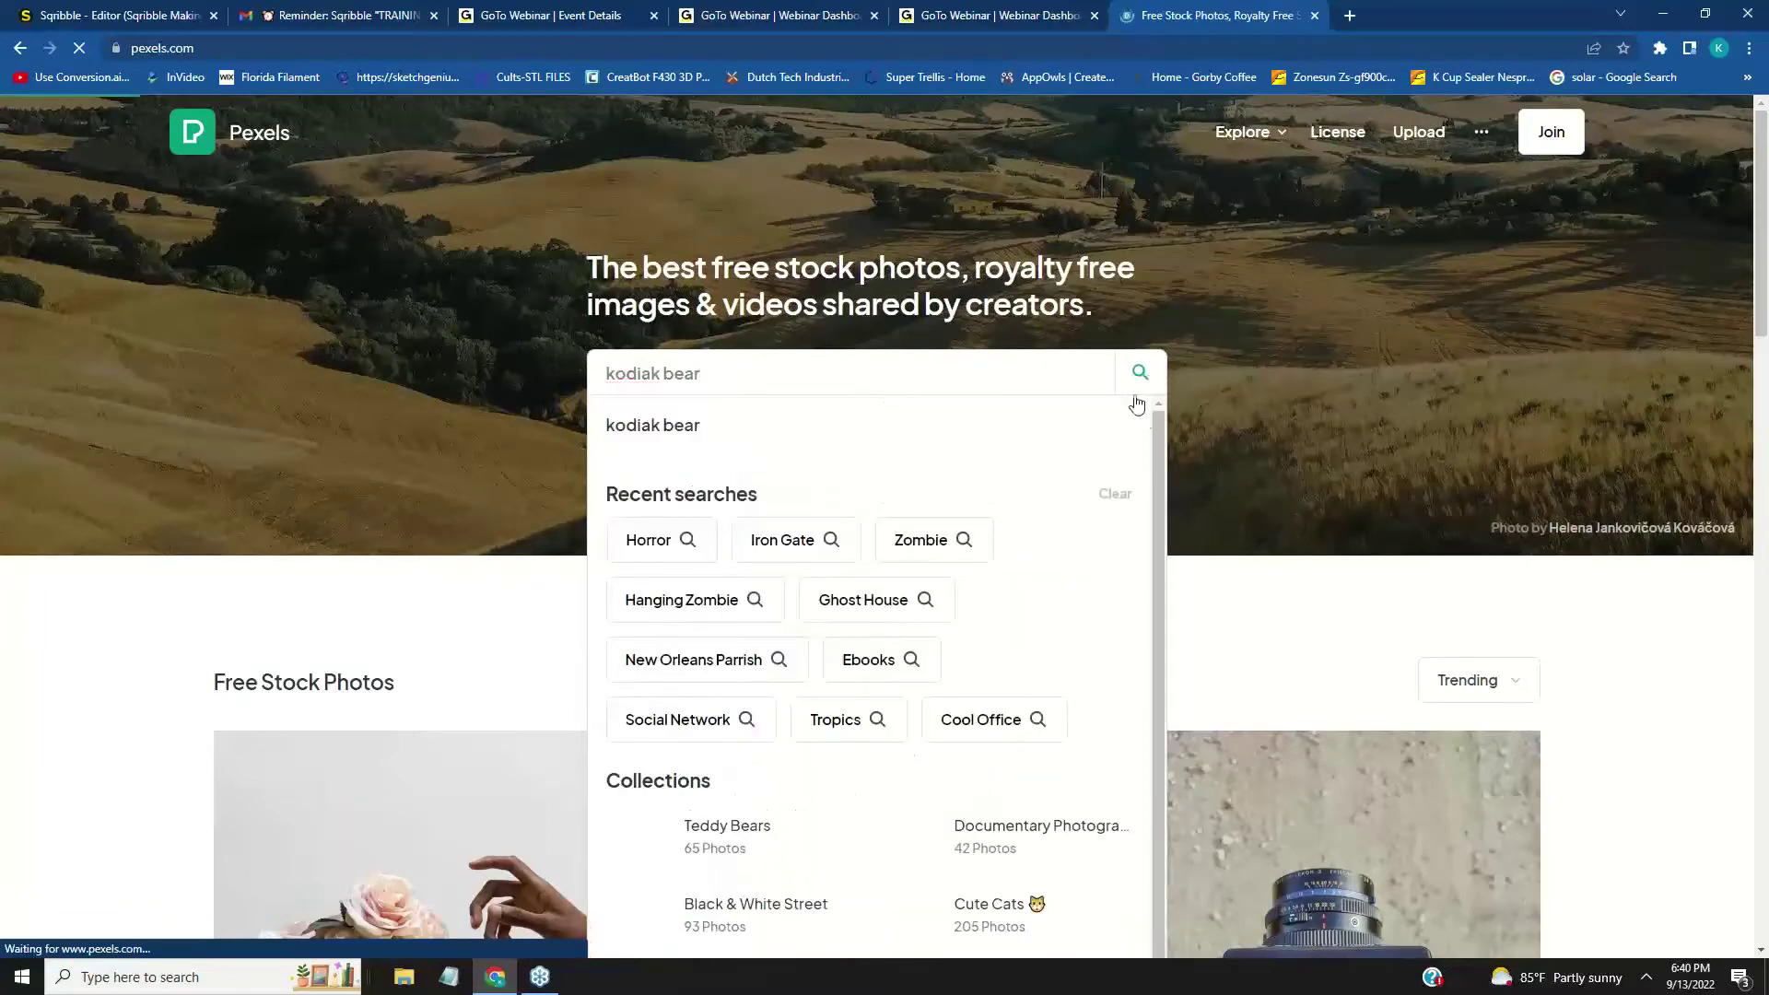
scroll(1170, 422, down, 3)
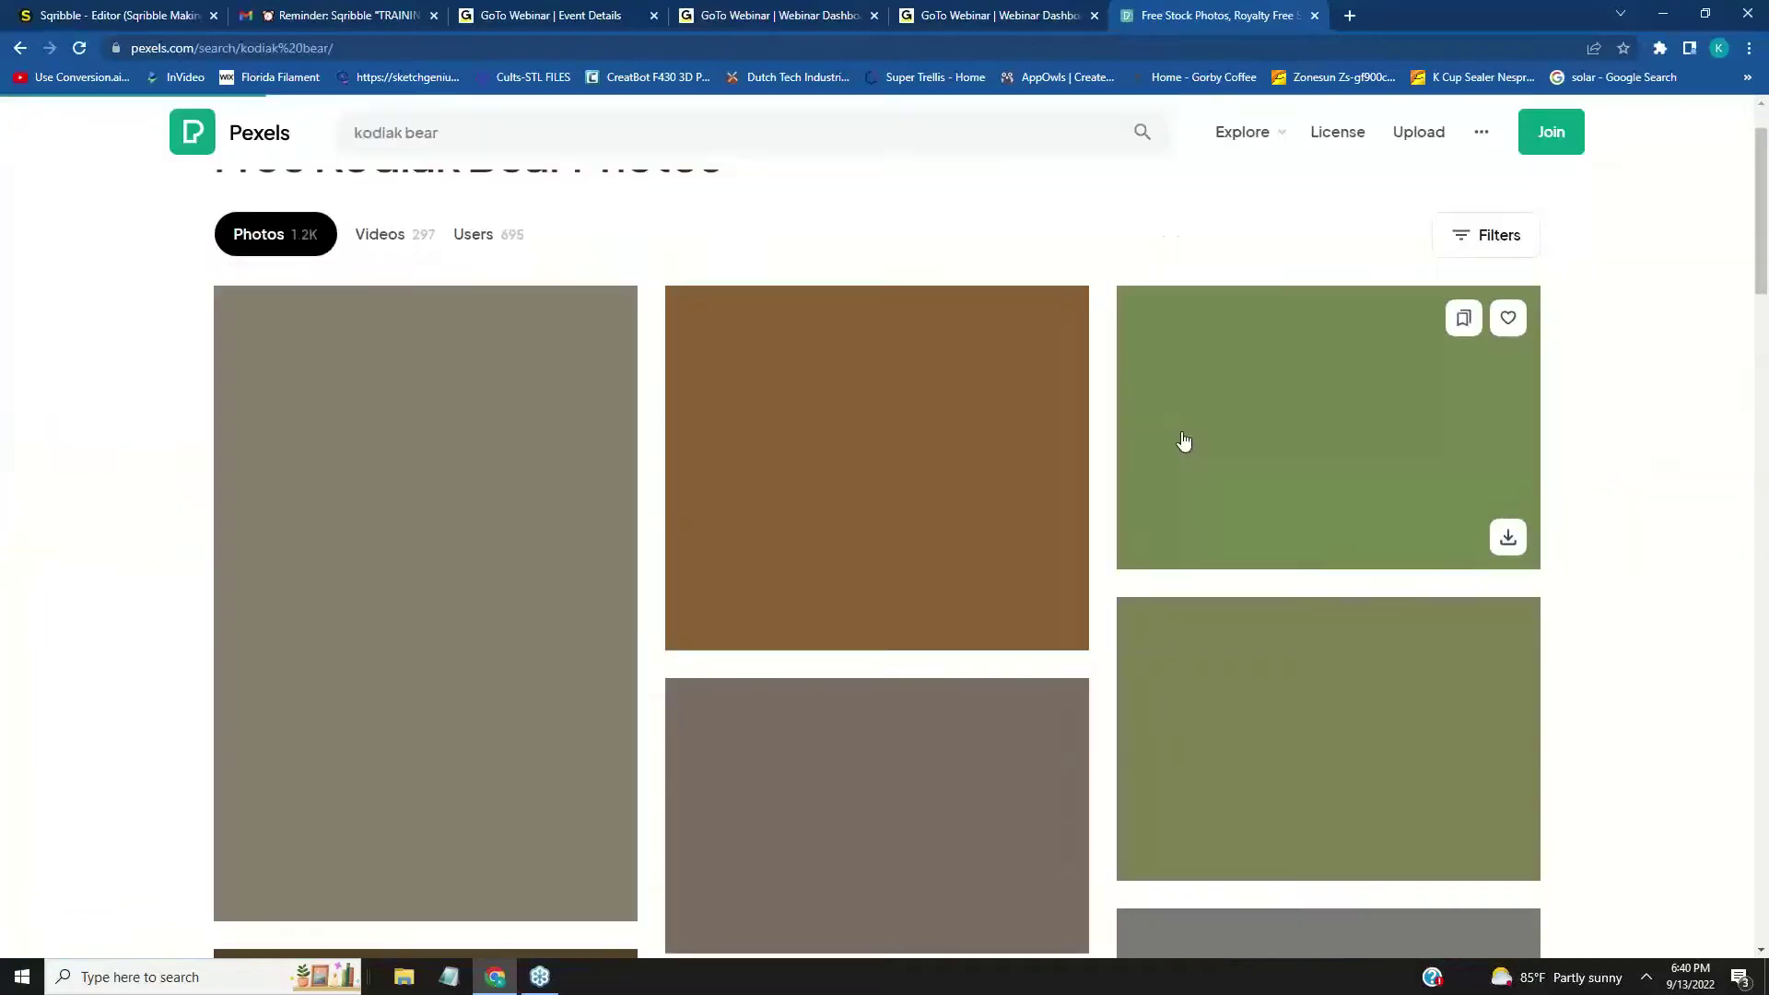
scroll(1184, 441, down, 2)
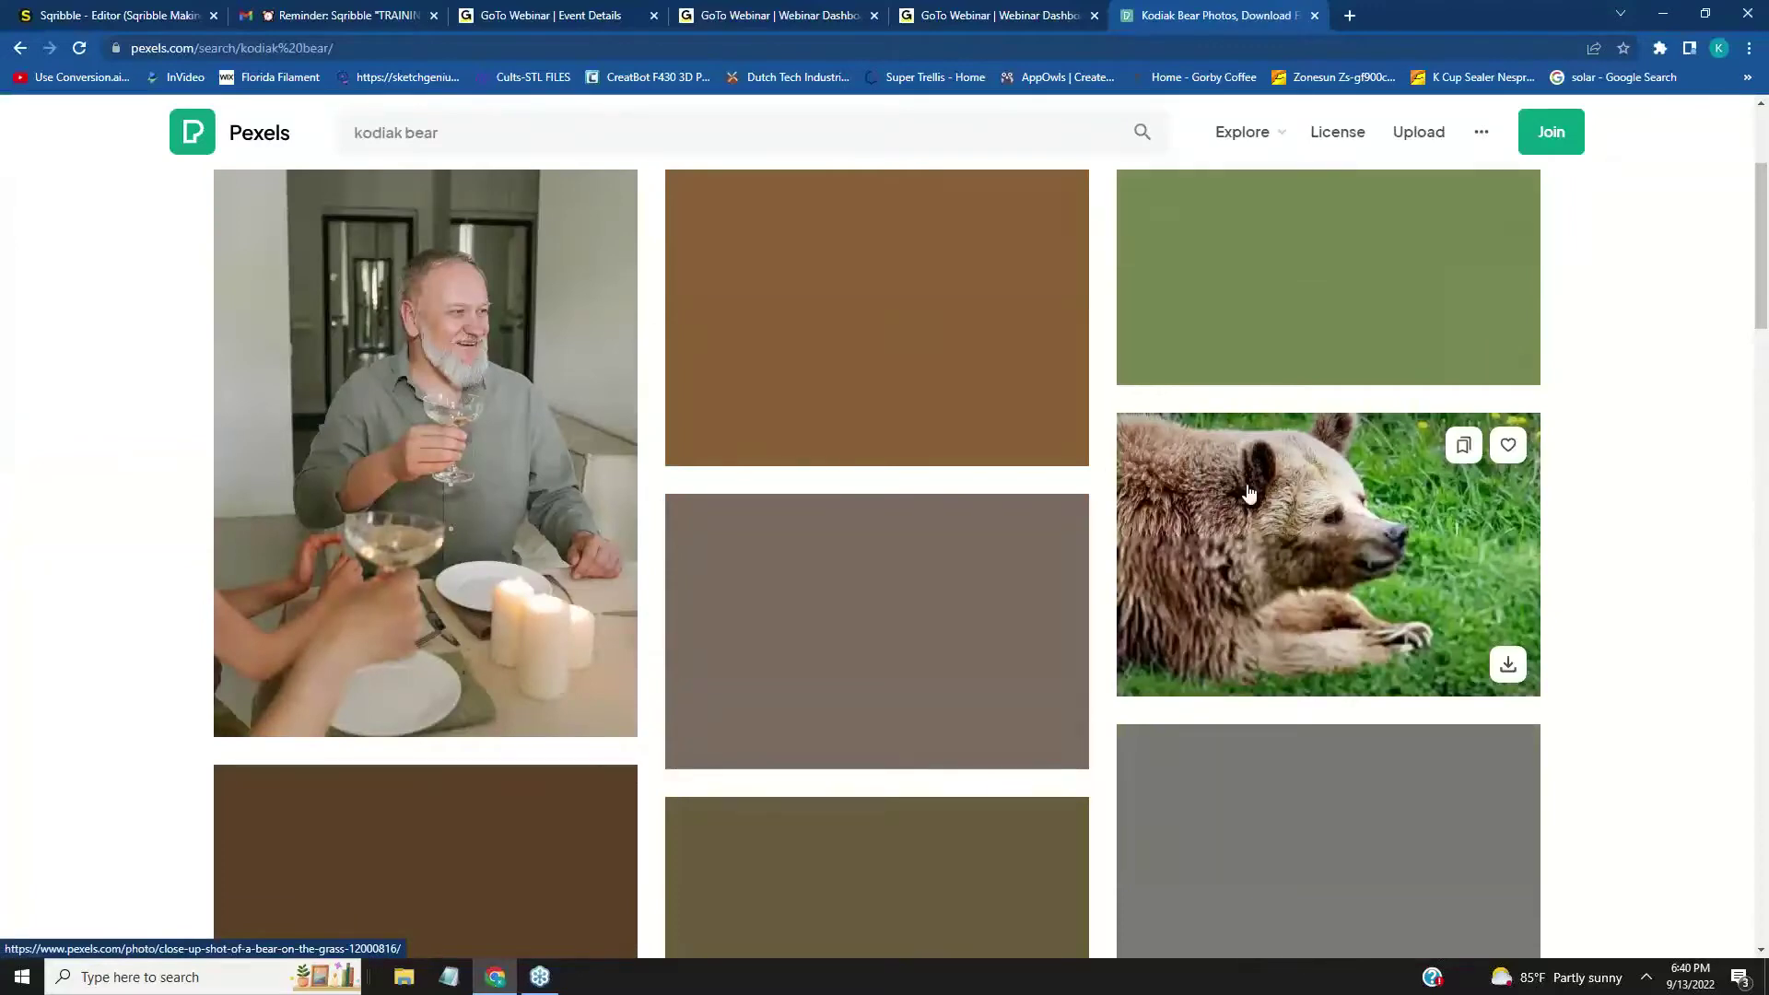
- Find the close-up photo of a brown bear's head in the kodiak bear results and open its photo page
scroll(1248, 493, down, 3)
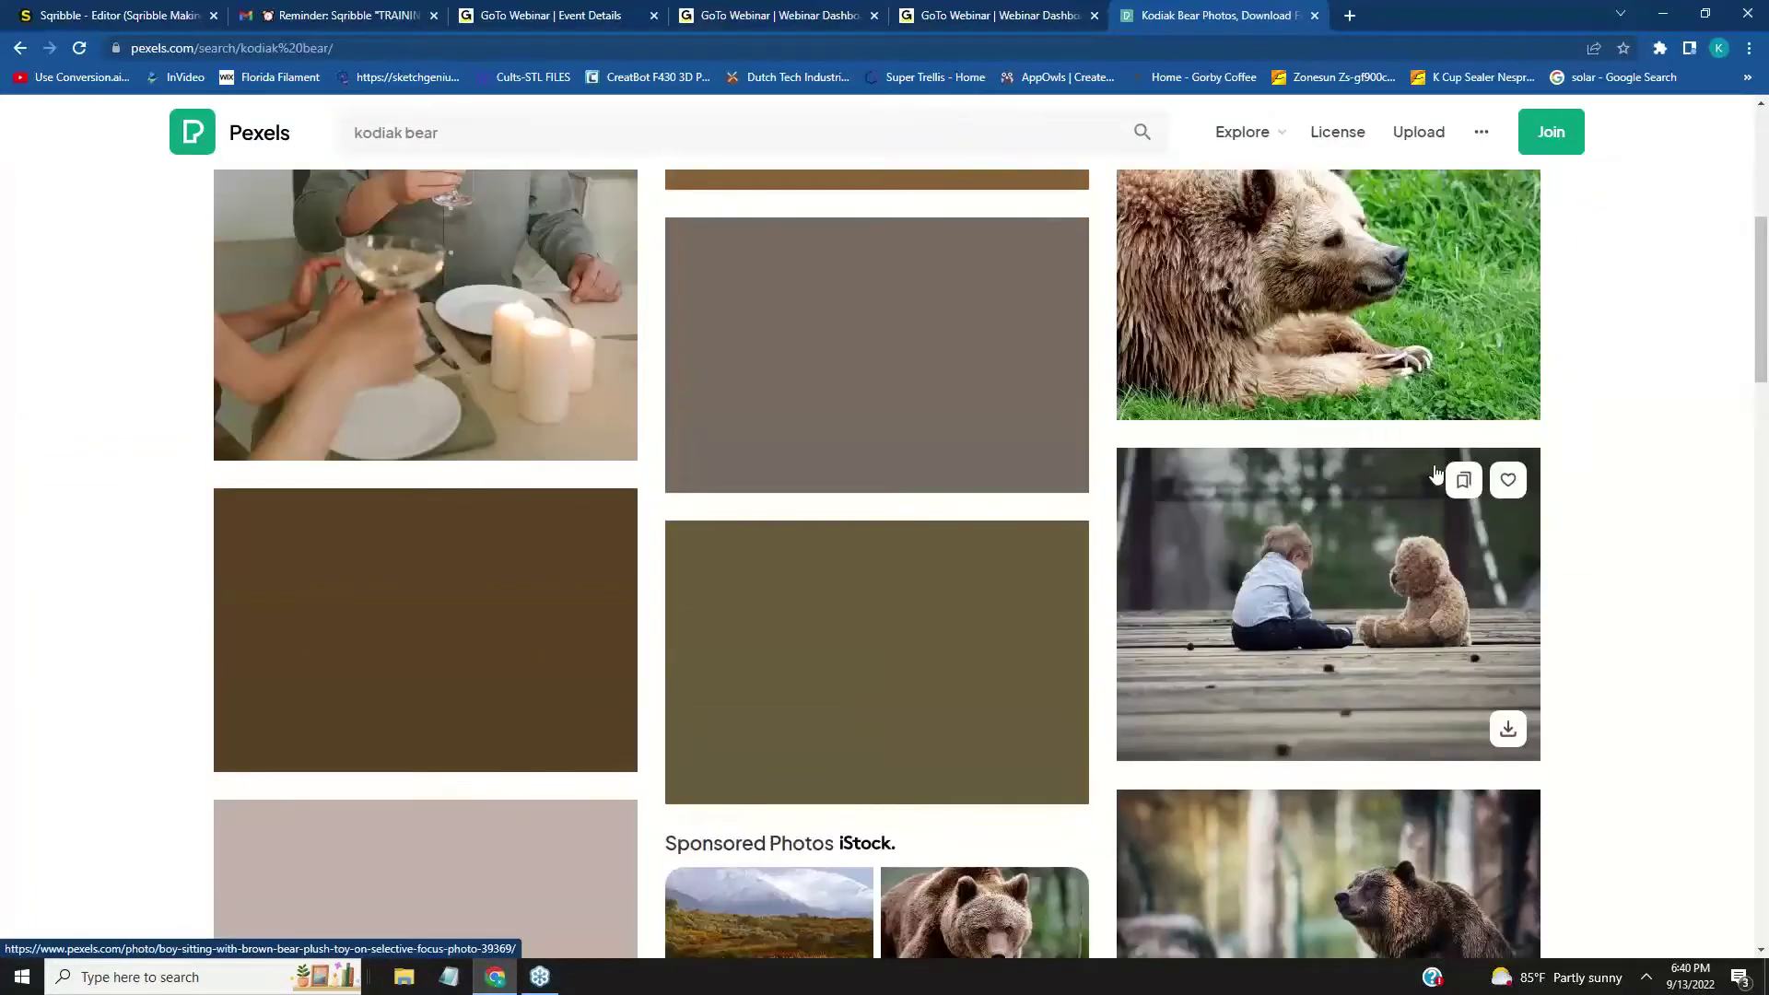
scroll(1437, 473, down, 3)
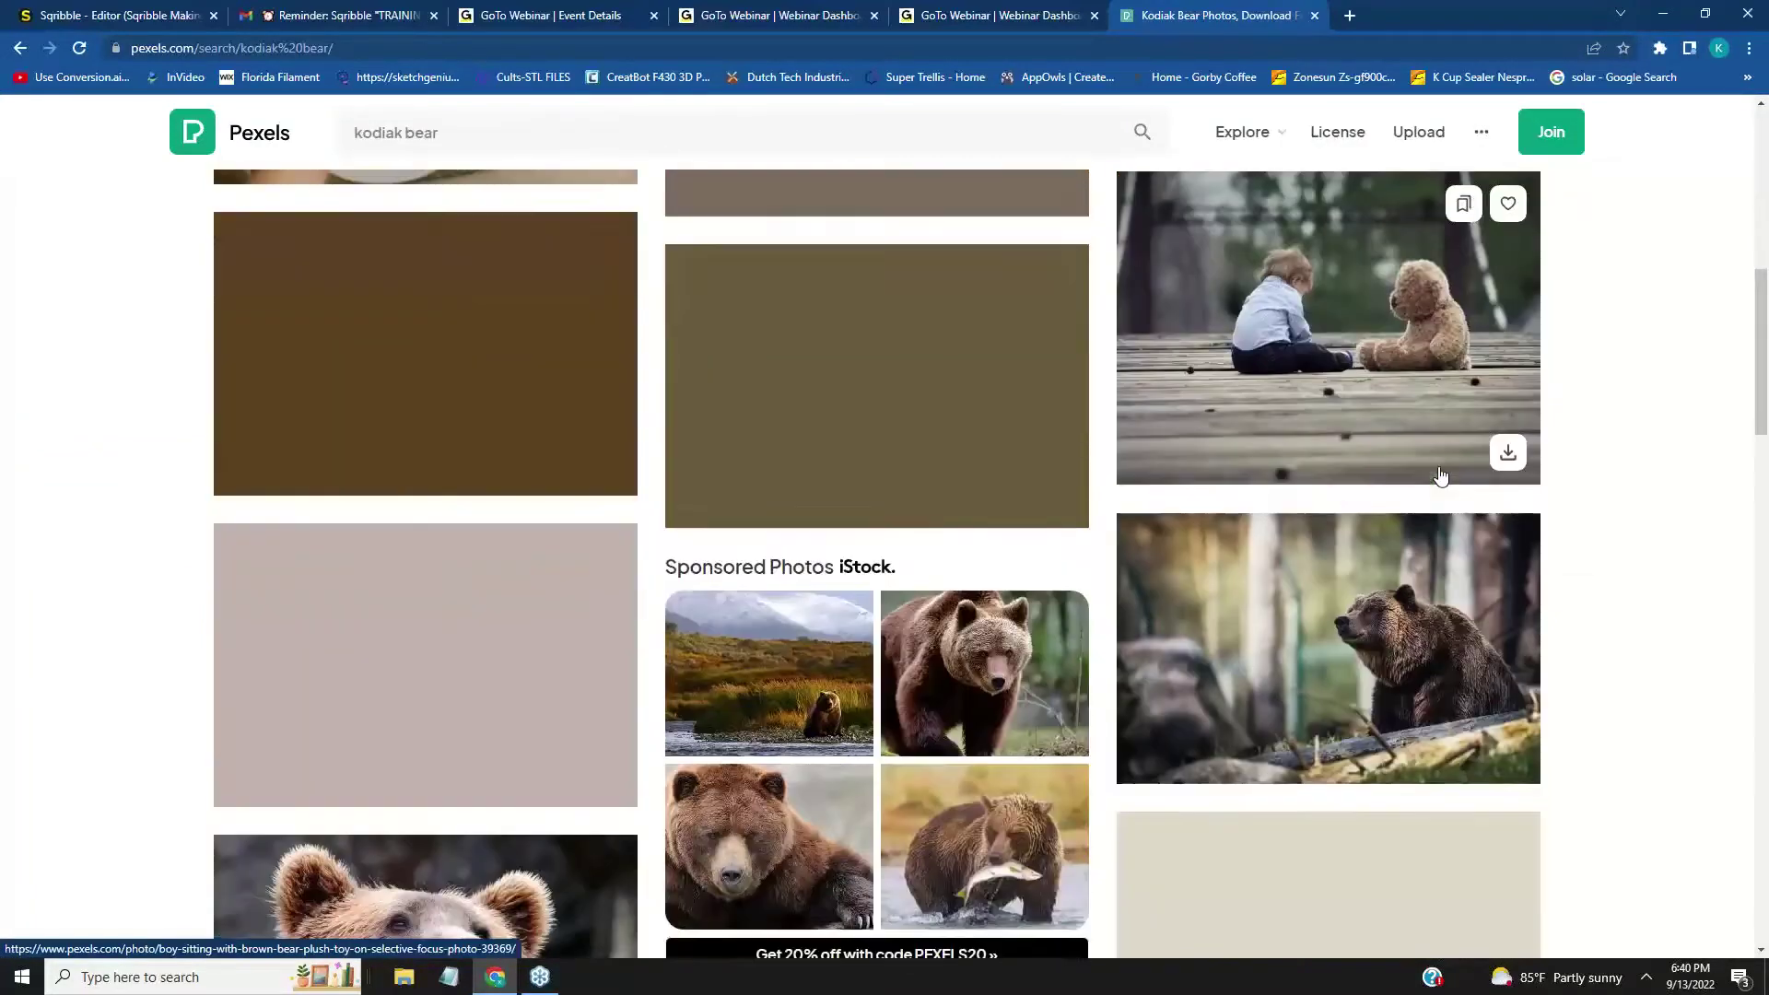
scroll(1441, 475, down, 1)
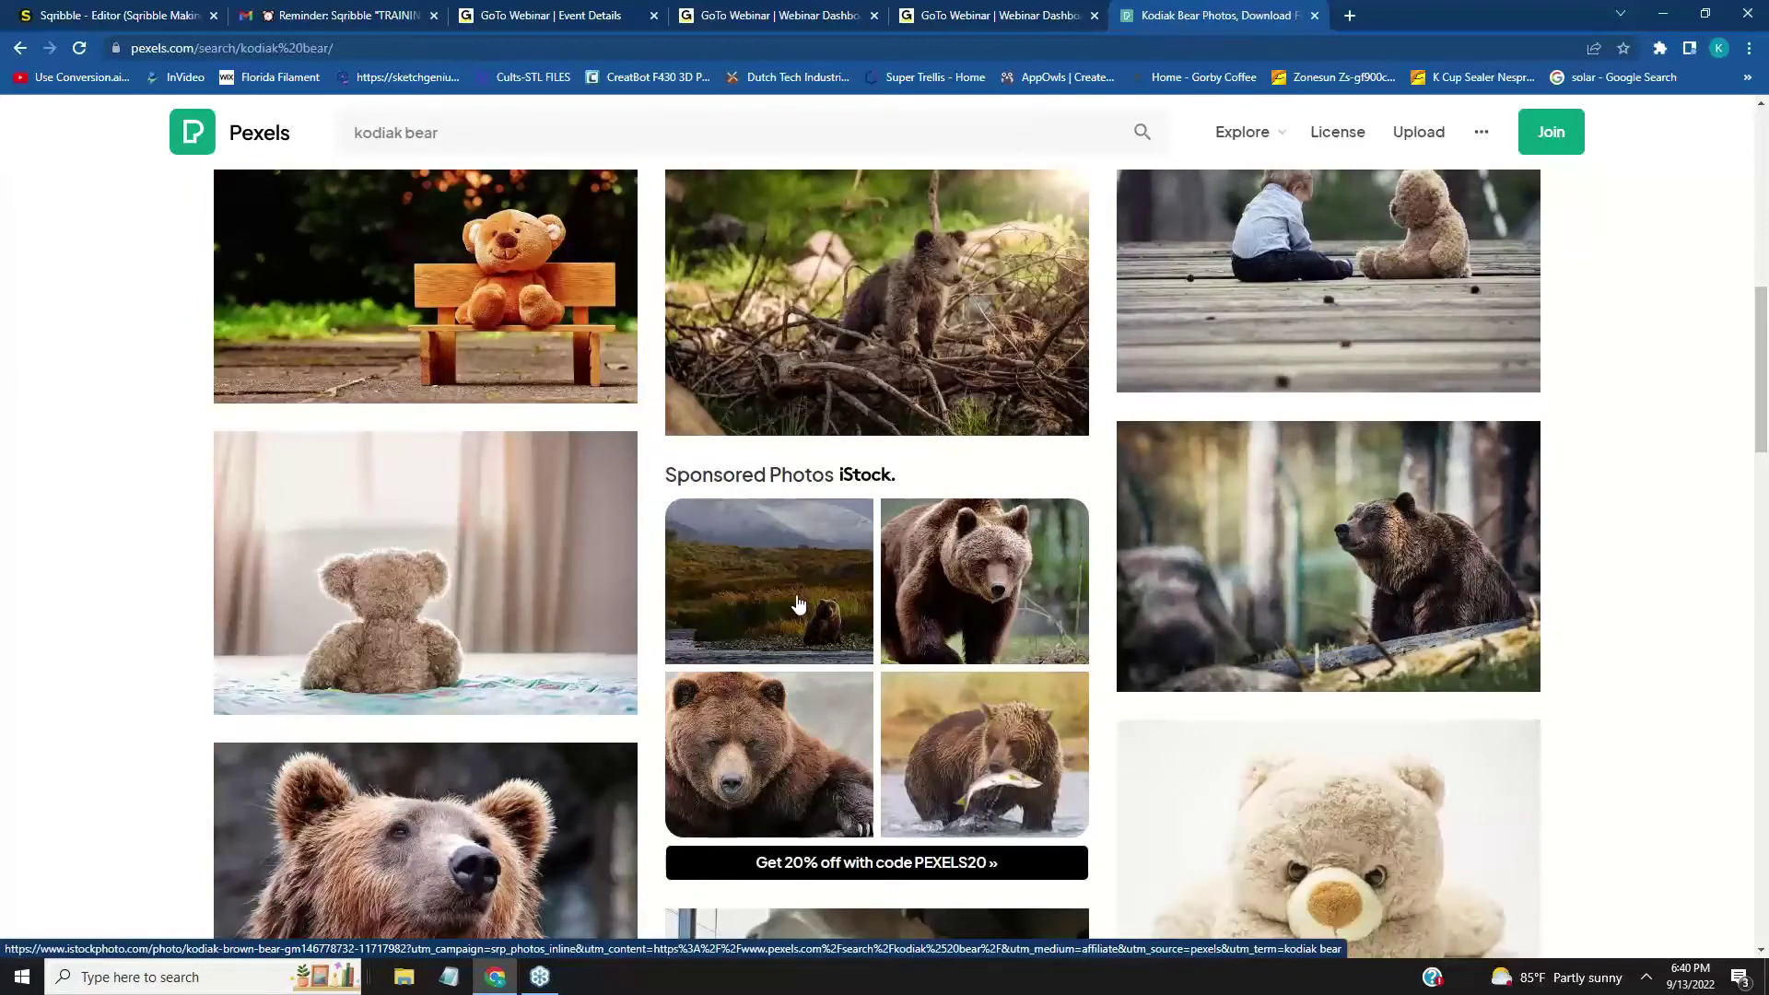
scroll(802, 616, down, 3)
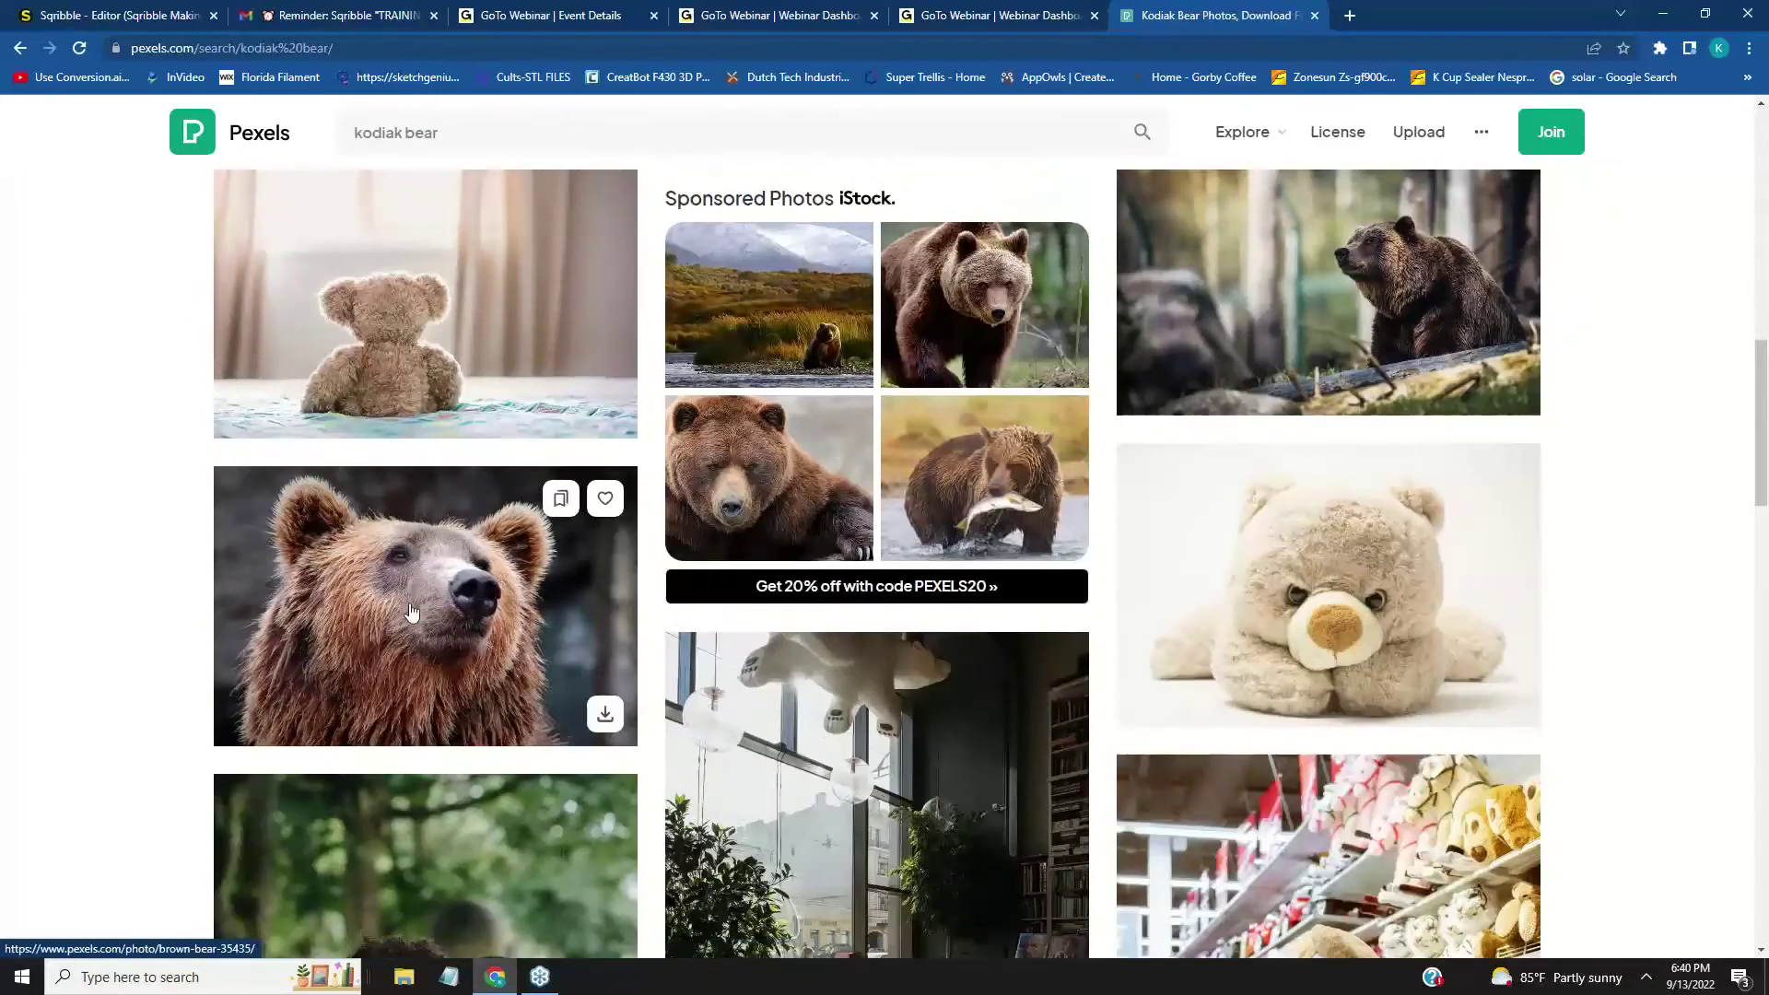
click(411, 611)
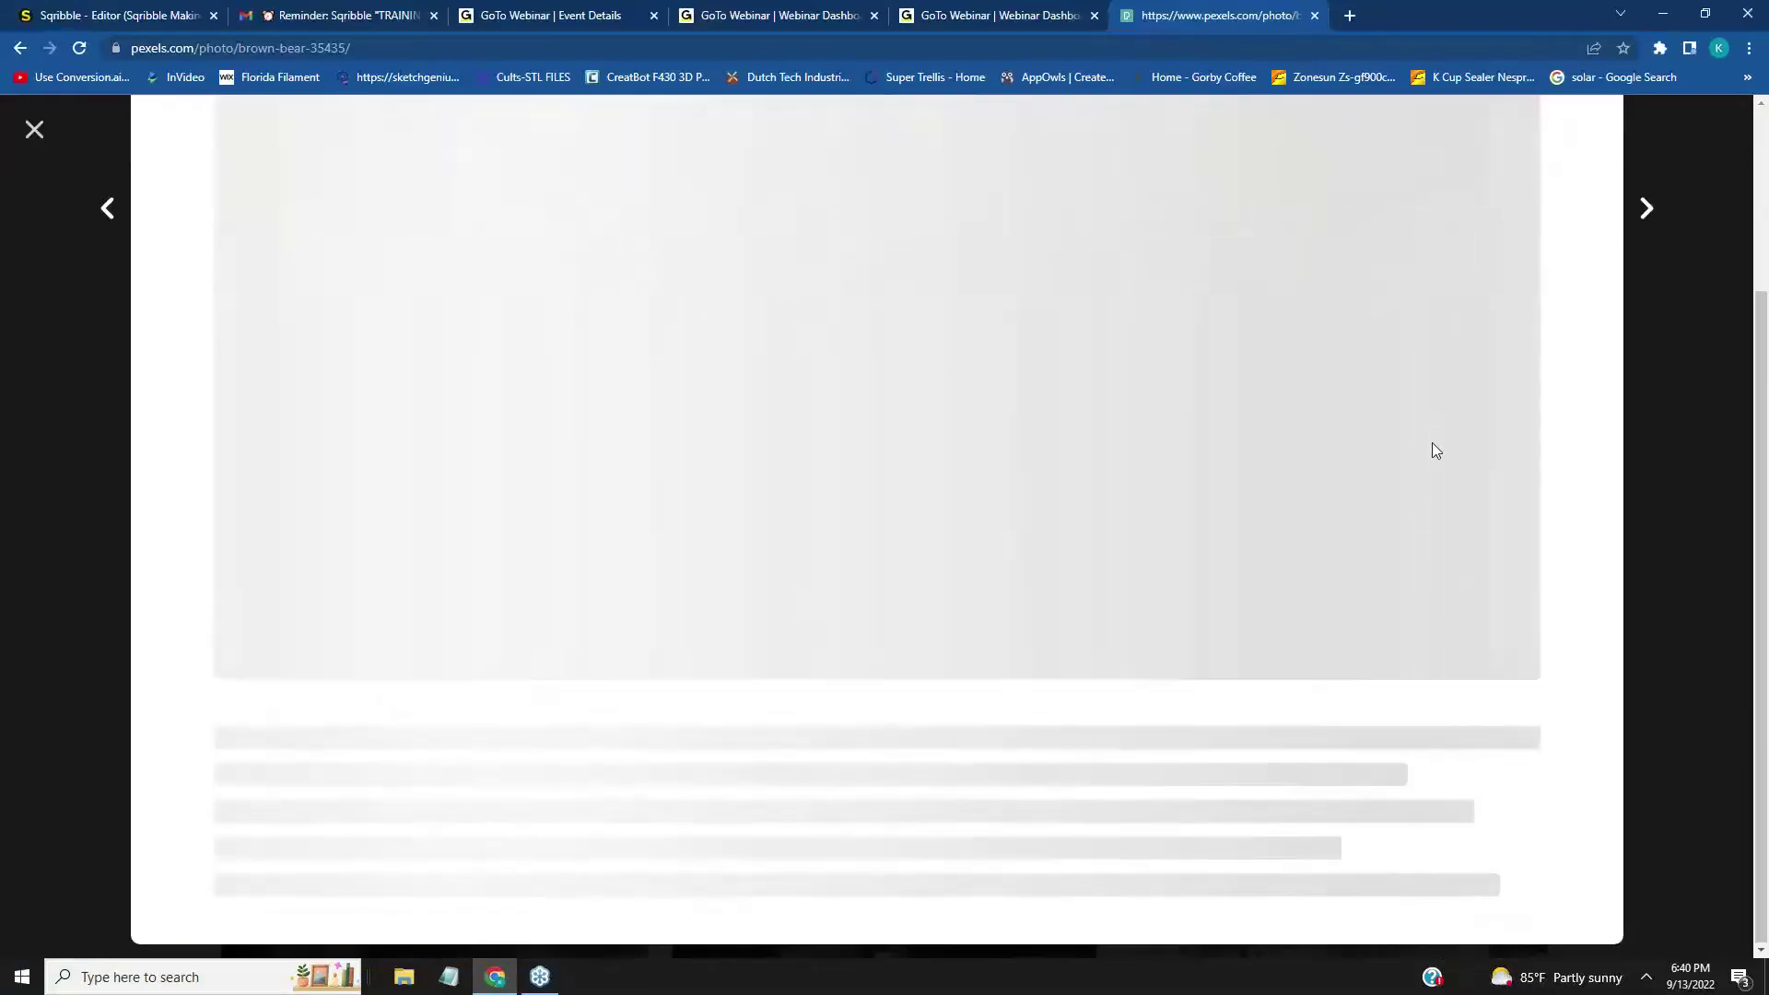
scroll(839, 419, up, 2)
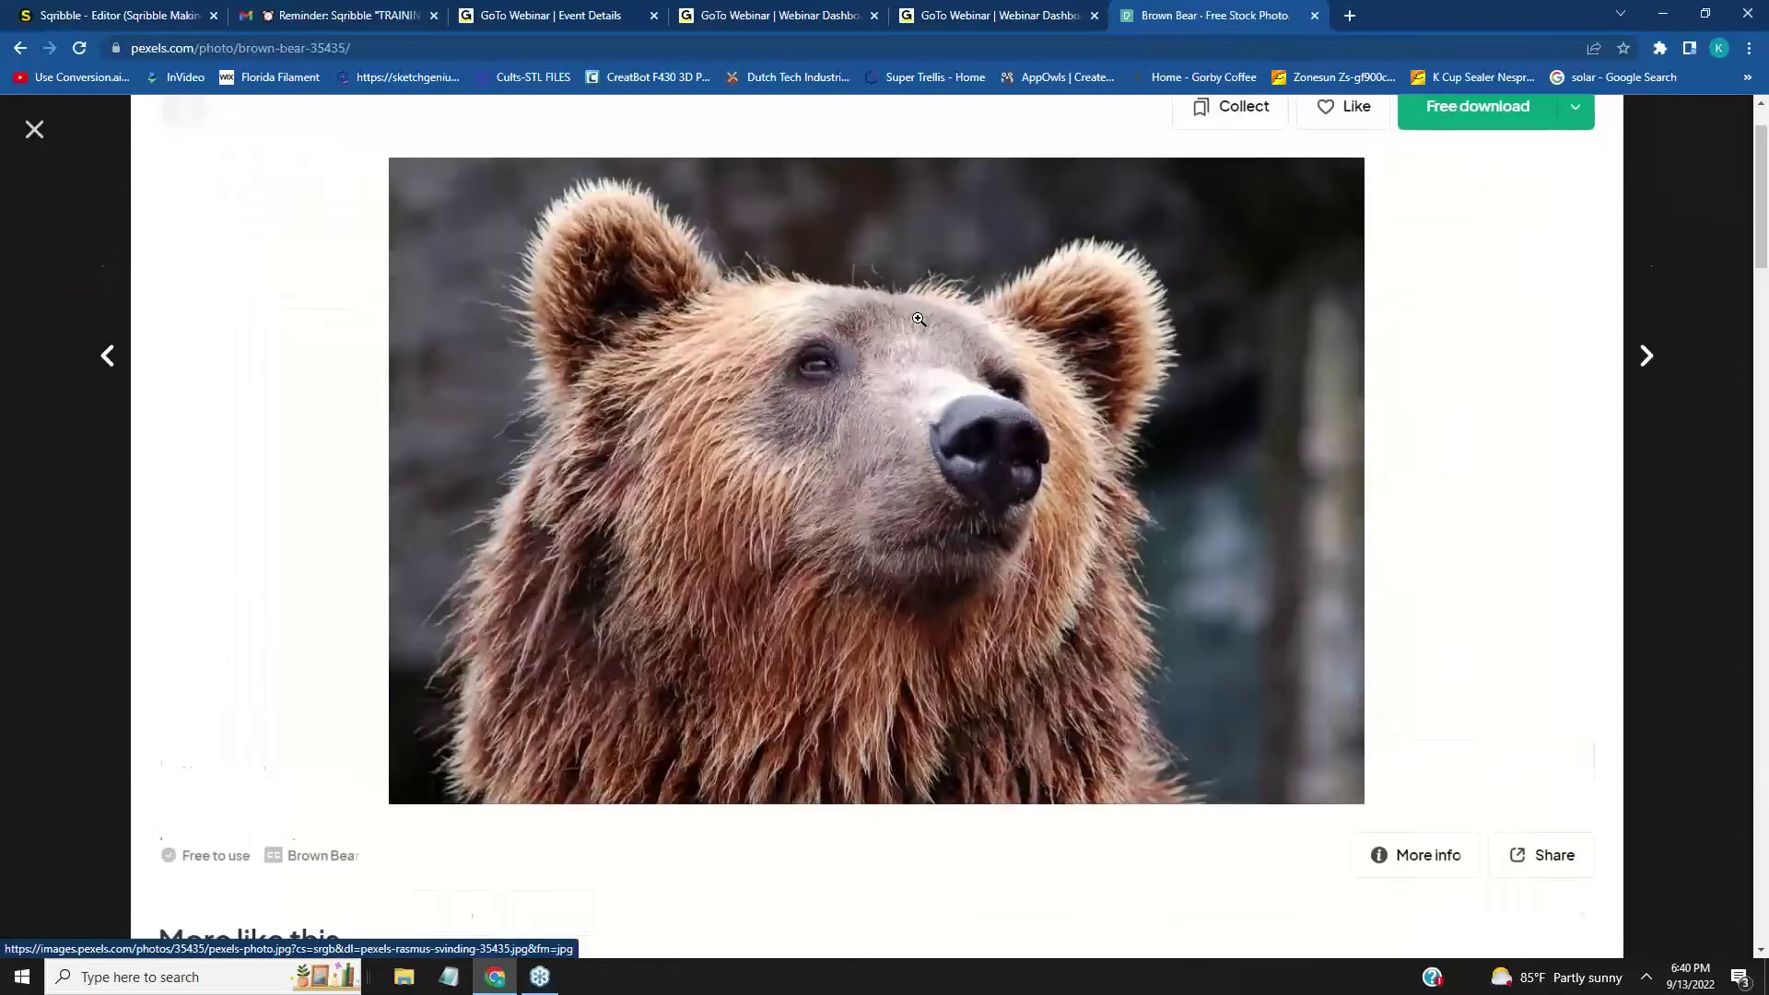
scroll(924, 368, down, 1)
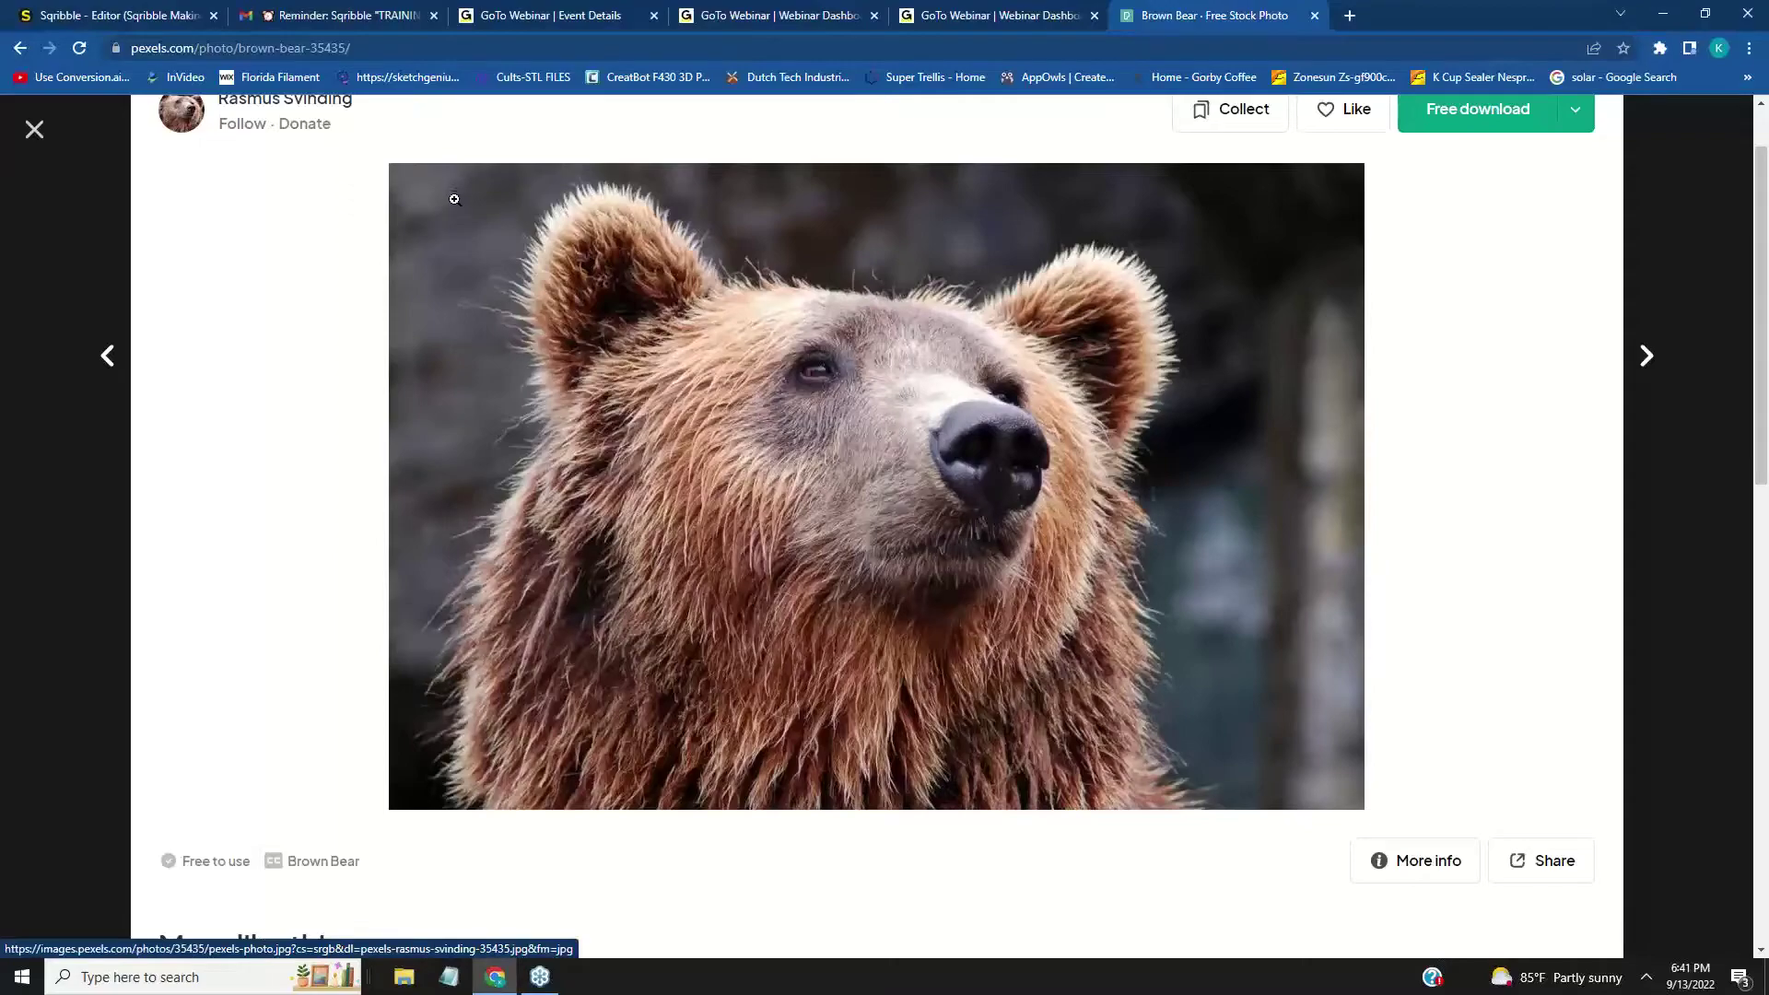
- Capture a screenshot of the brown bear photo, selecting a region of about 972 × 674 pixels within the picture
key(Print)
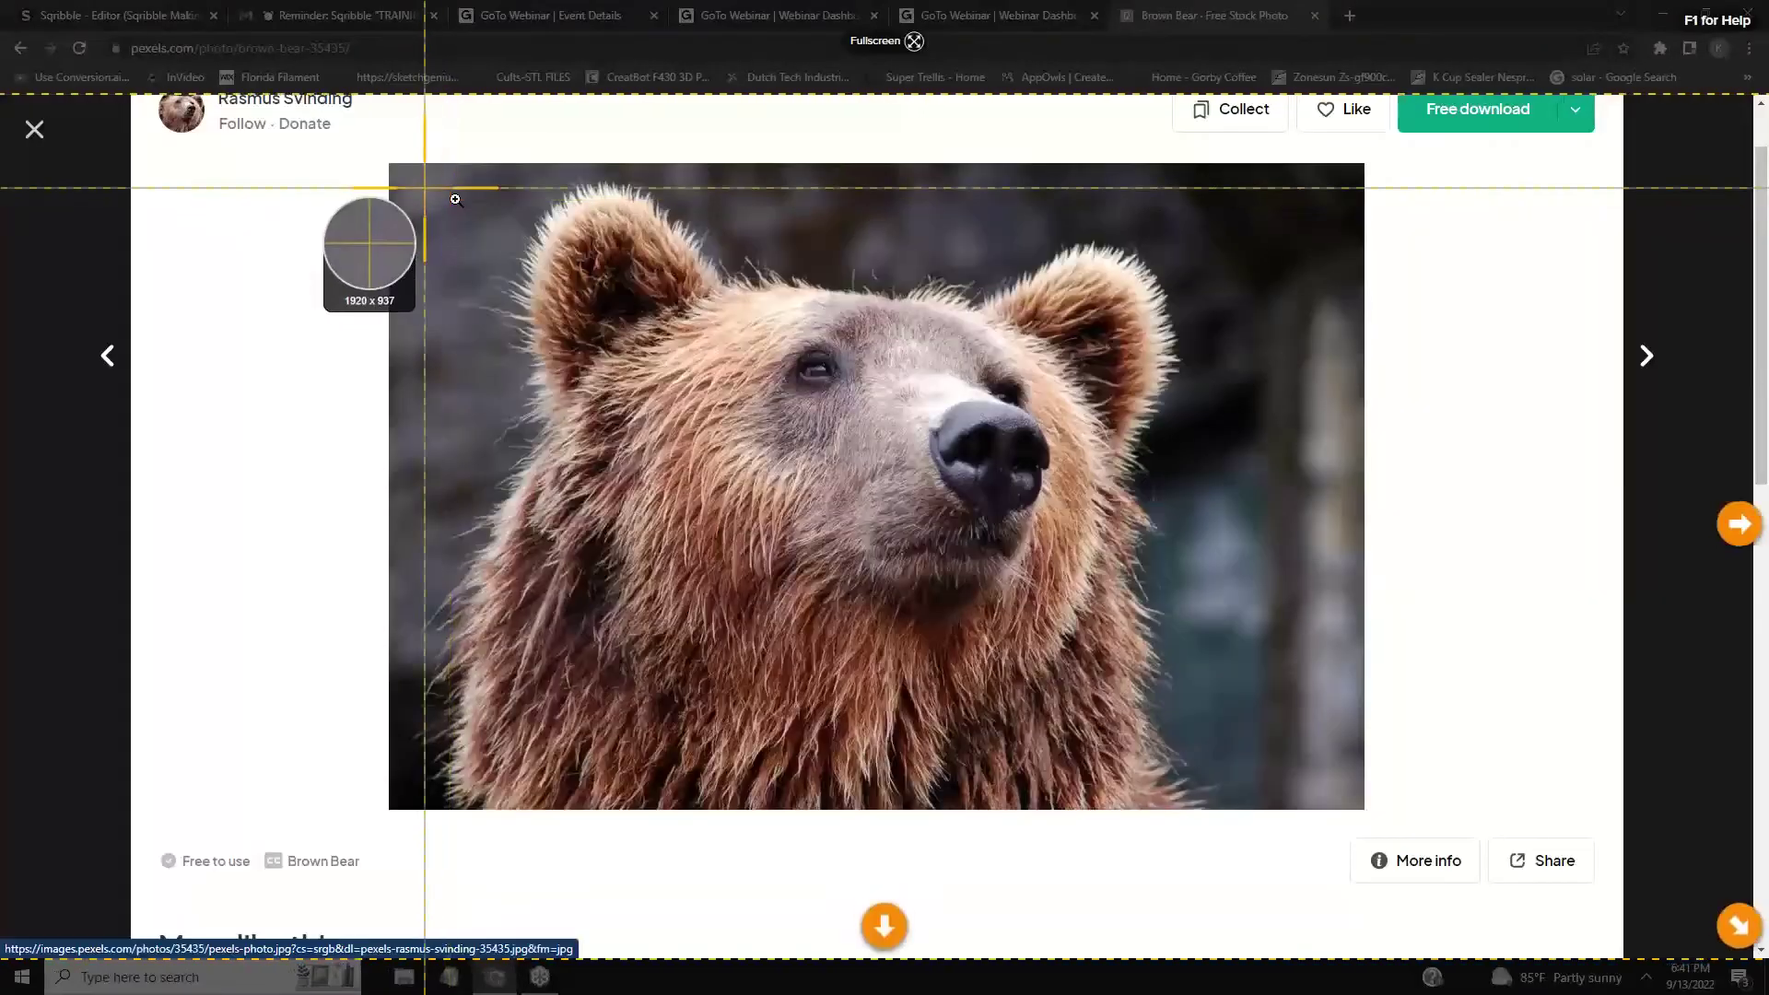
drag(418, 173, 1314, 796)
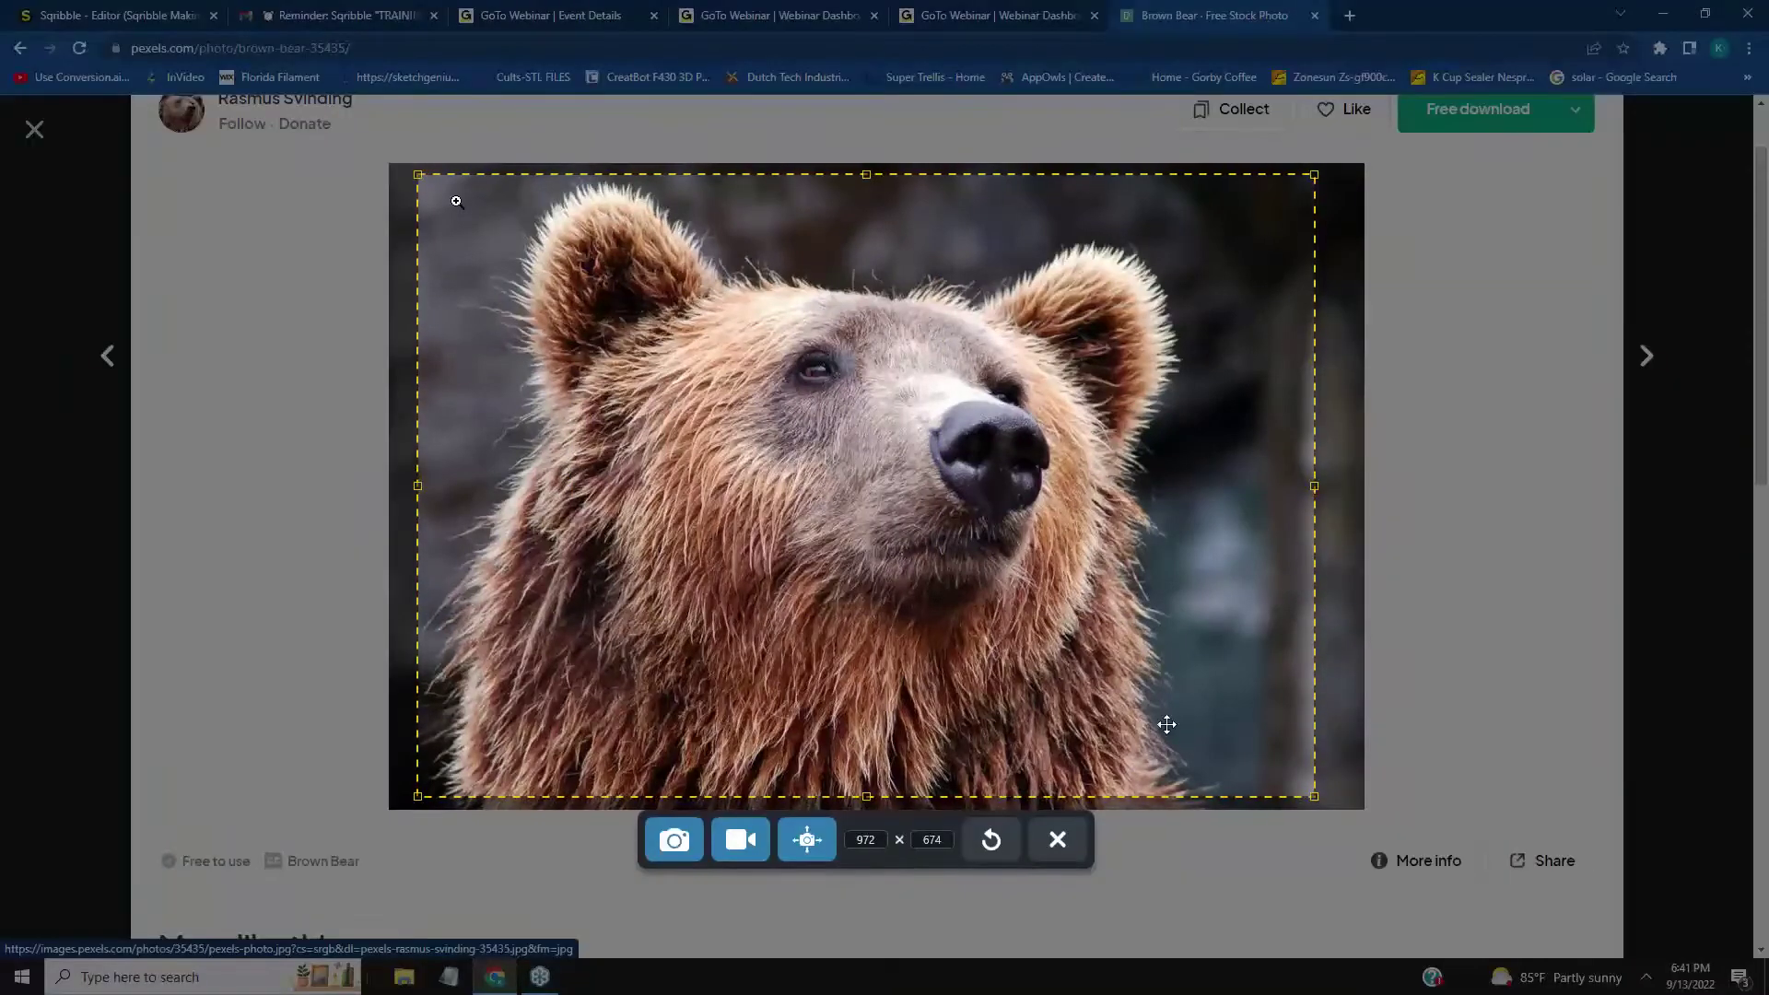
click(673, 841)
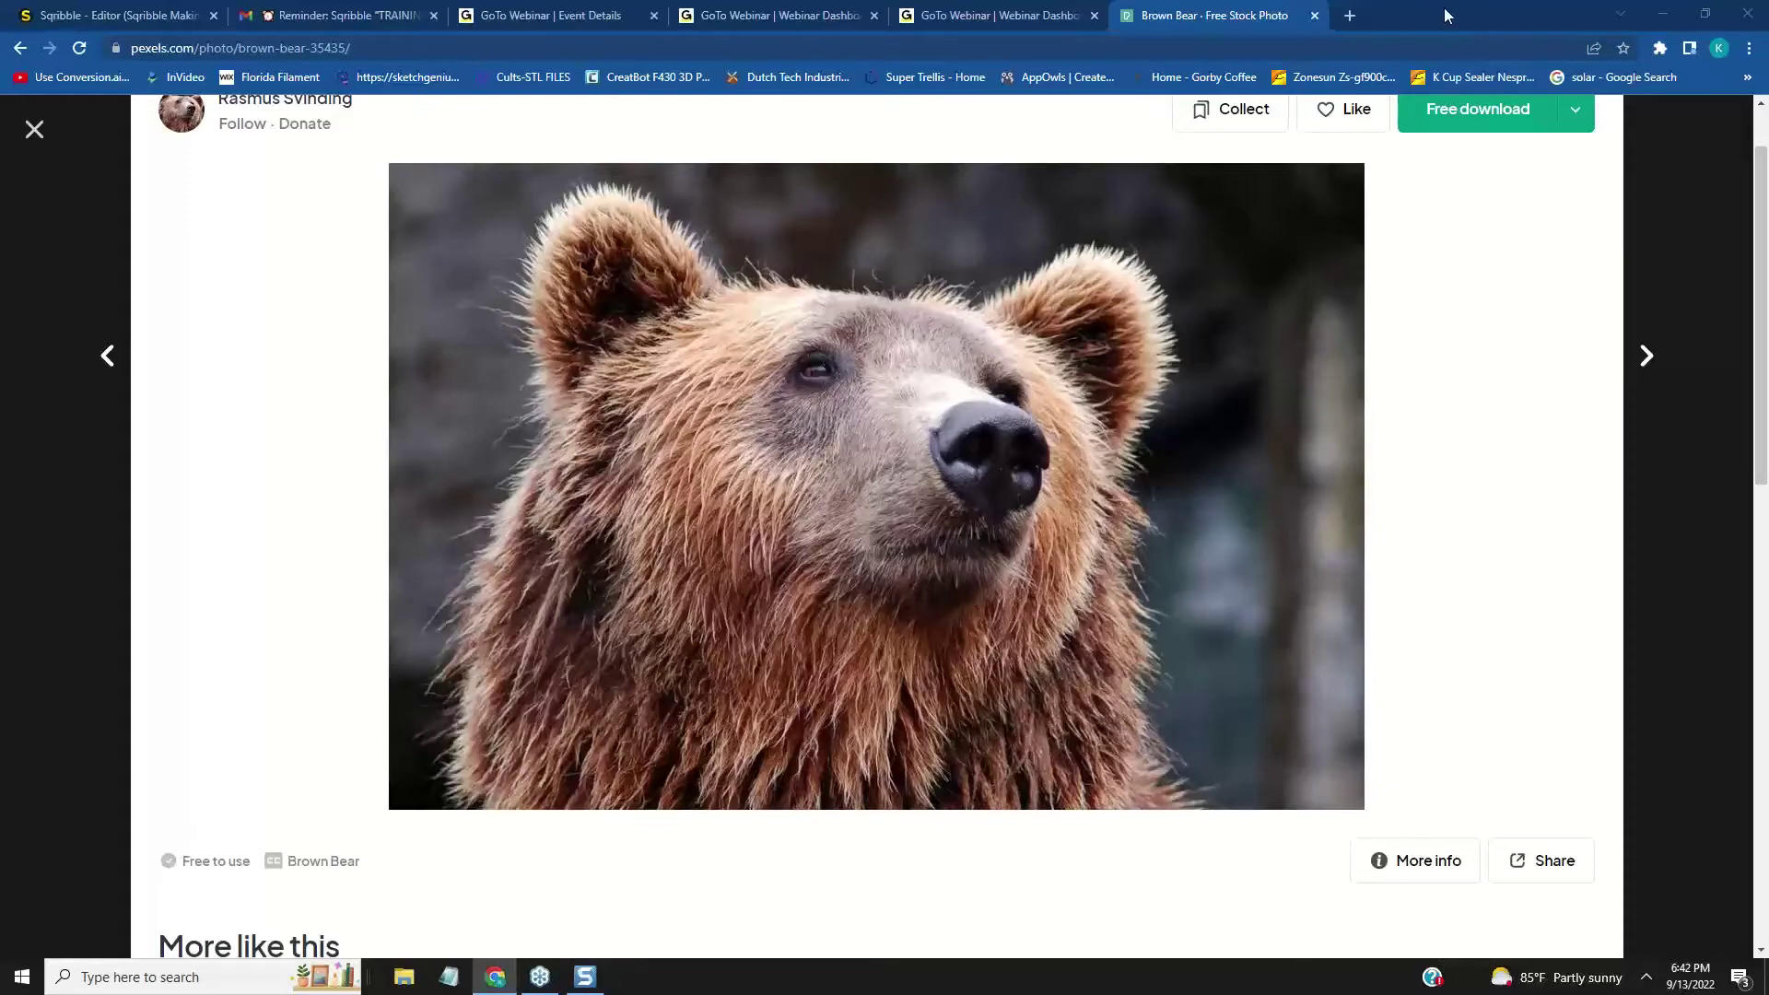
- Move the browser window aside to uncover the desktop and create a new desktop folder named Bear
drag(1445, 9, 1502, 834)
drag(1631, 829, 1657, 320)
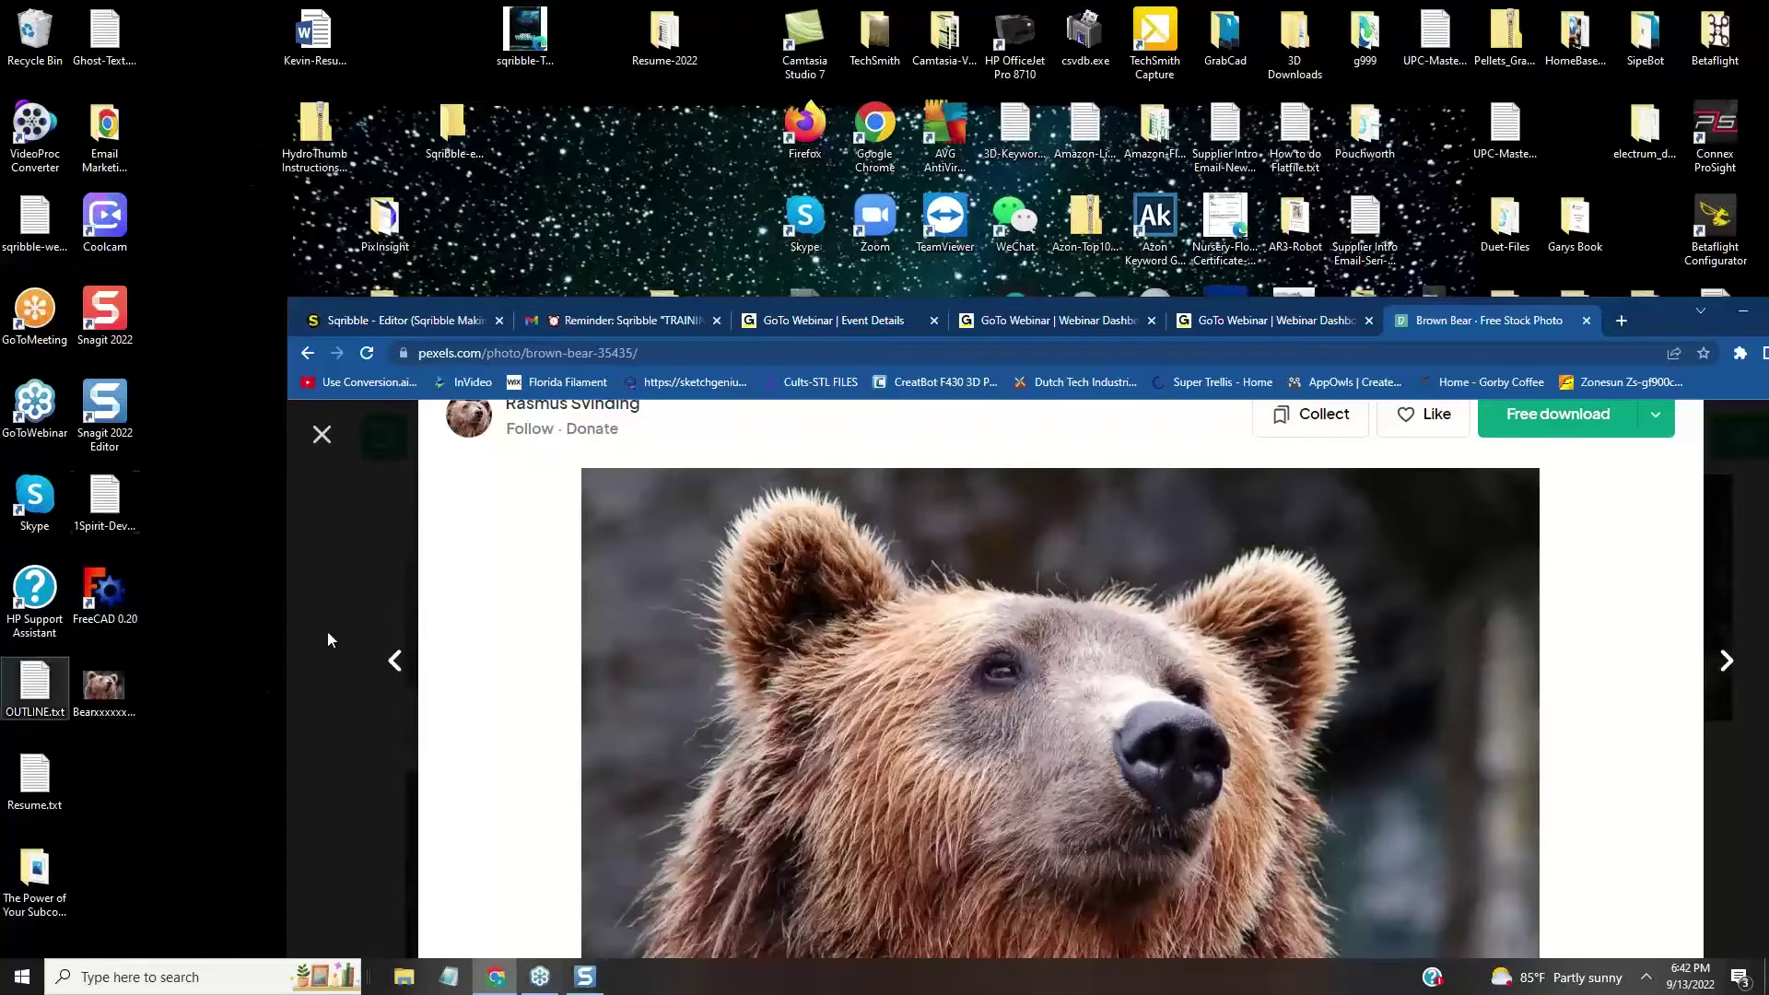
click(178, 658)
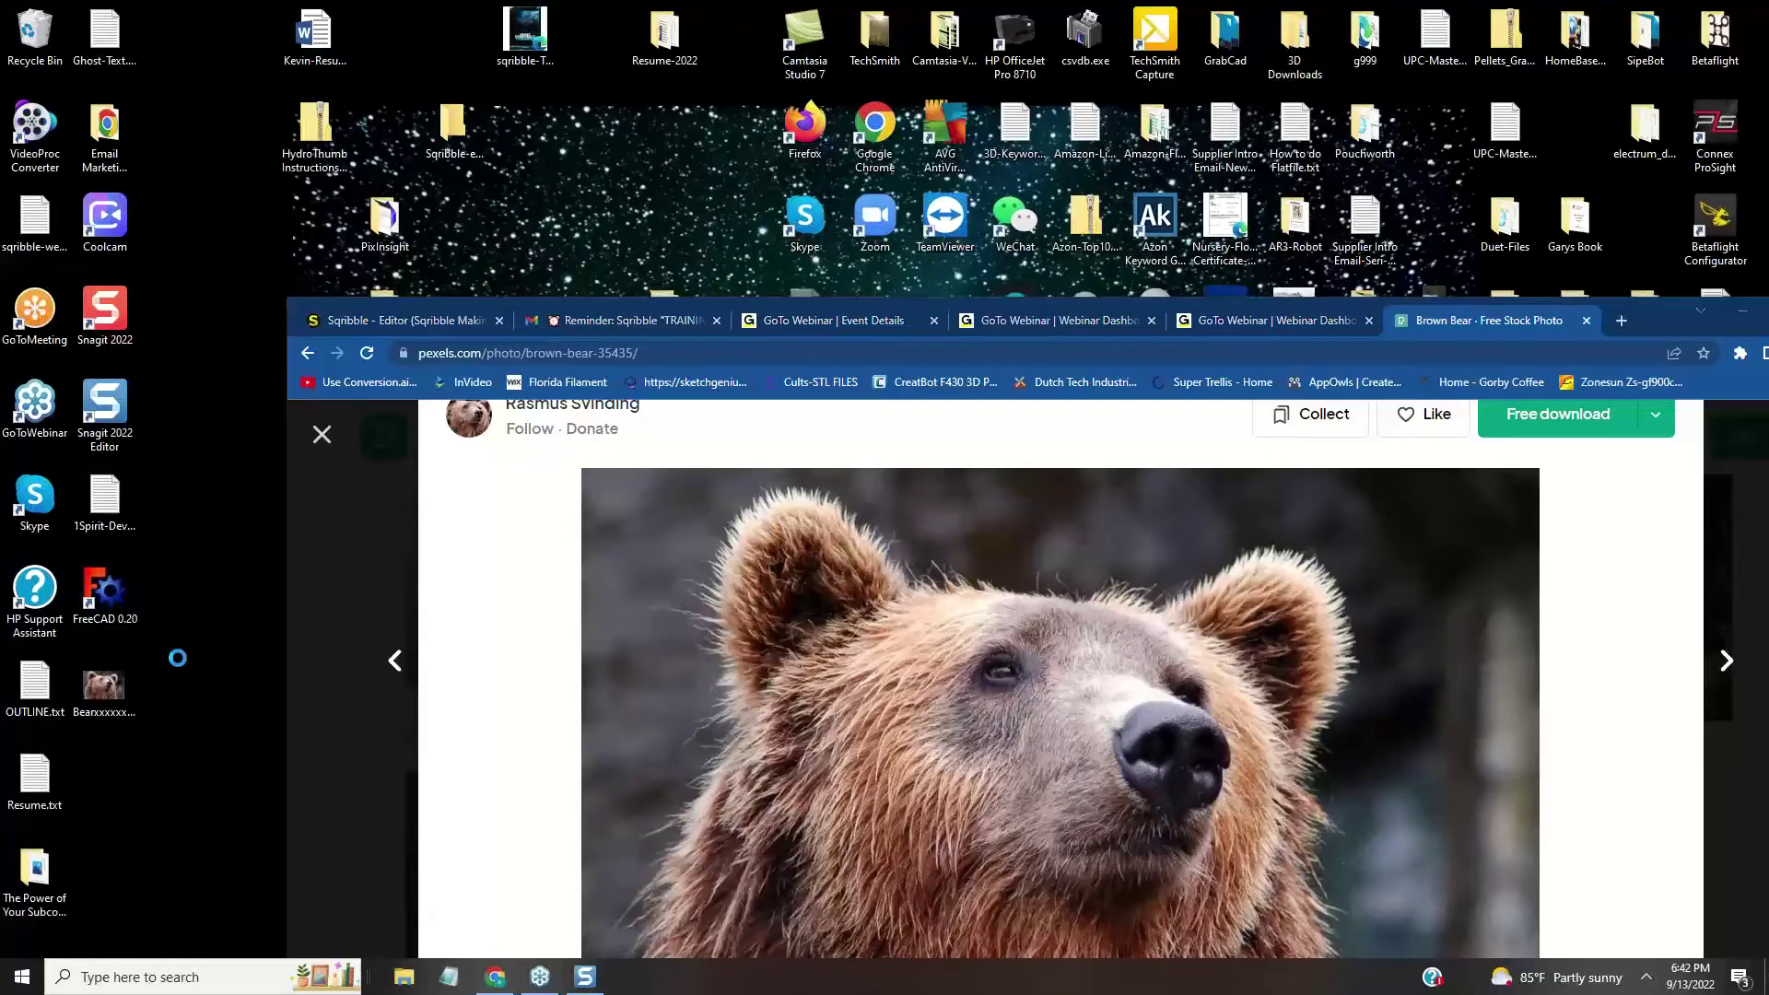
right_click(177, 658)
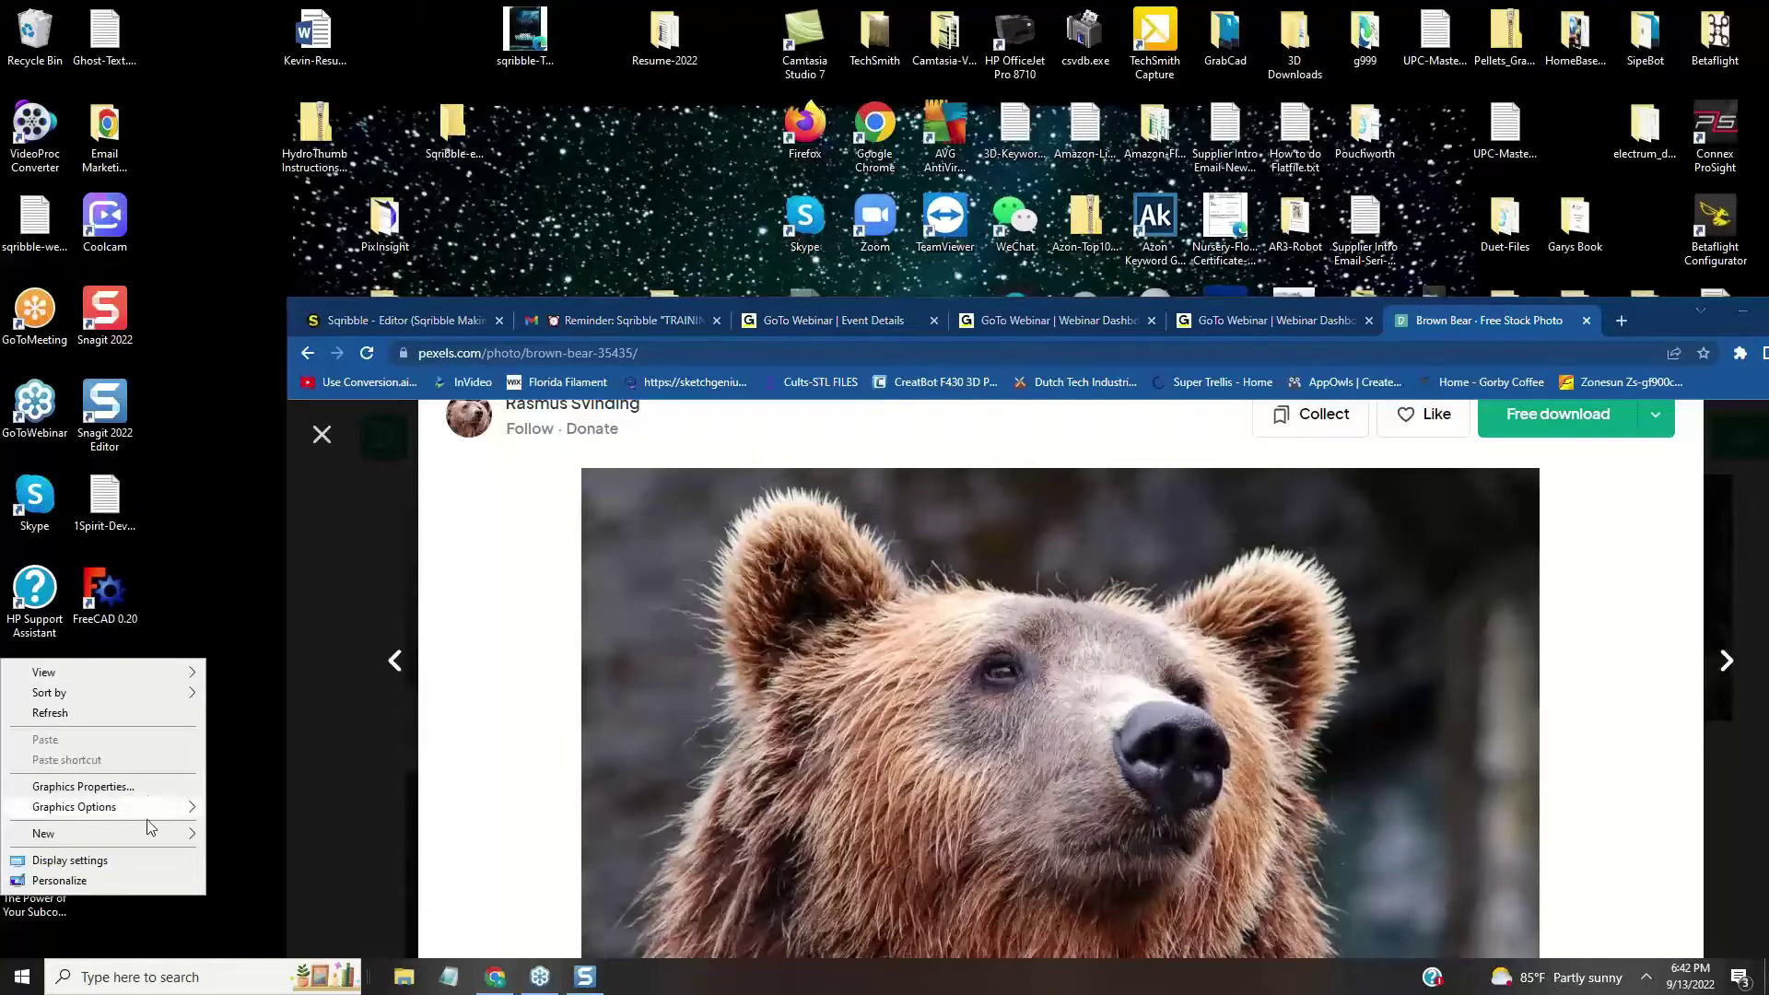
mouse_move(158, 835)
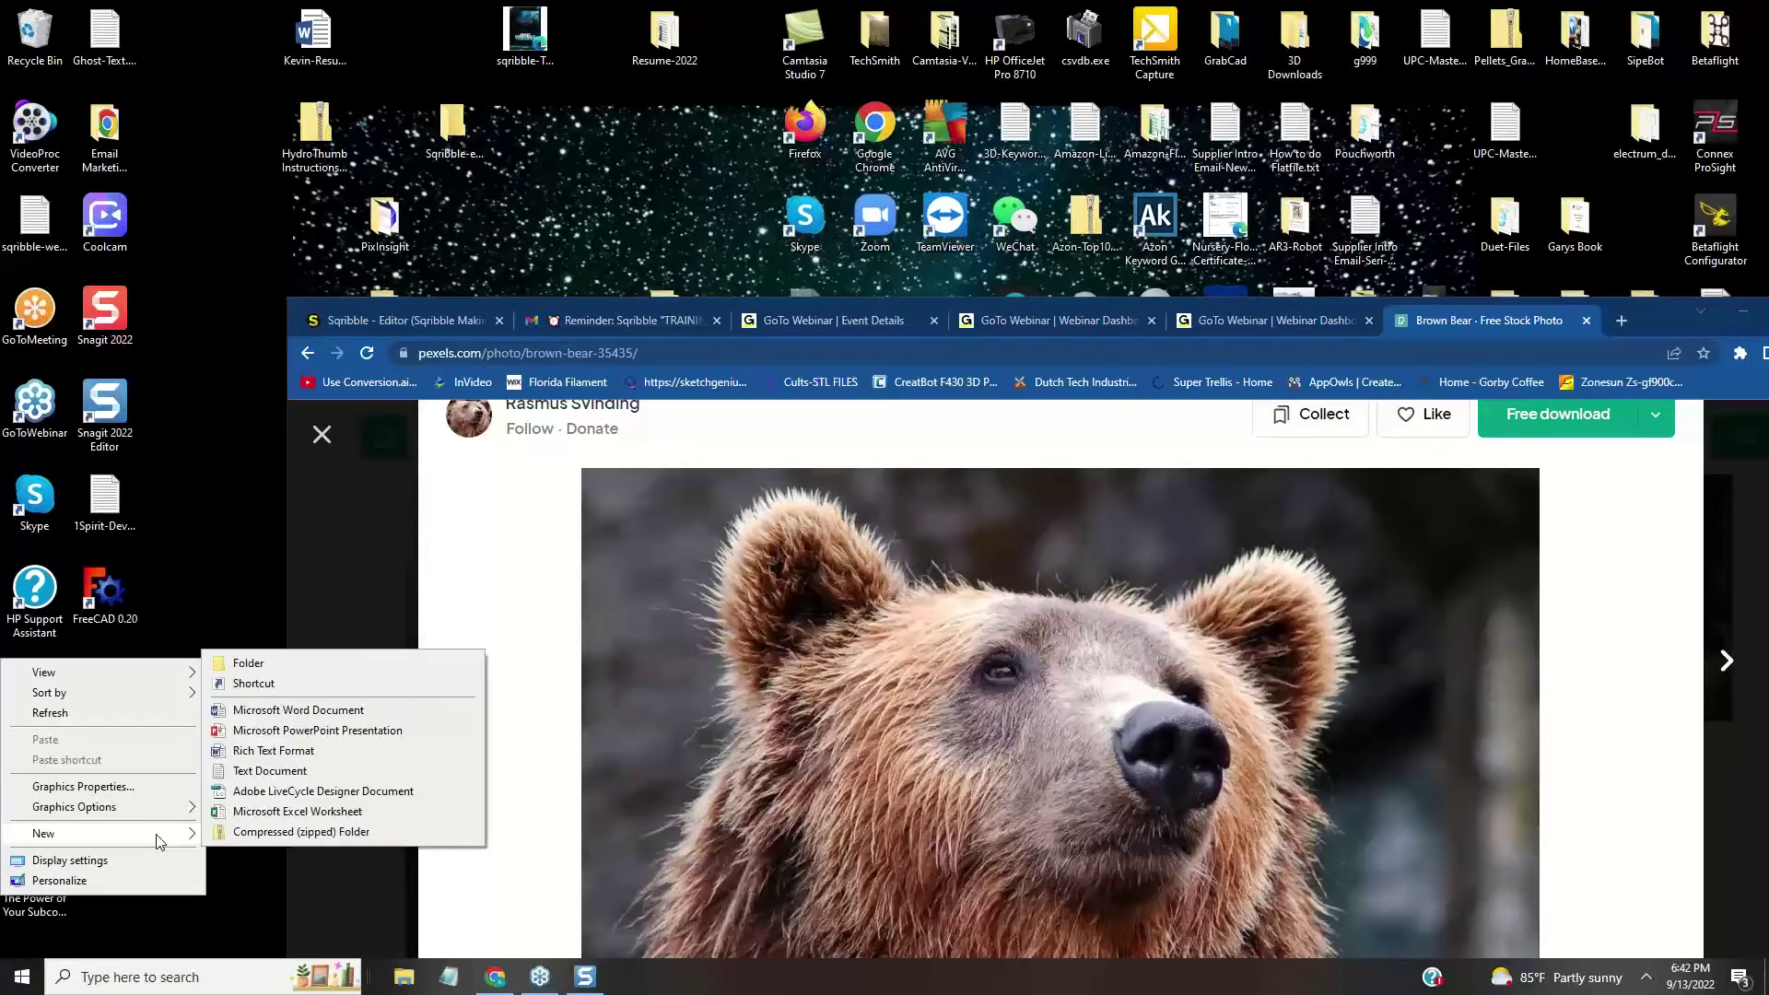
click(244, 659)
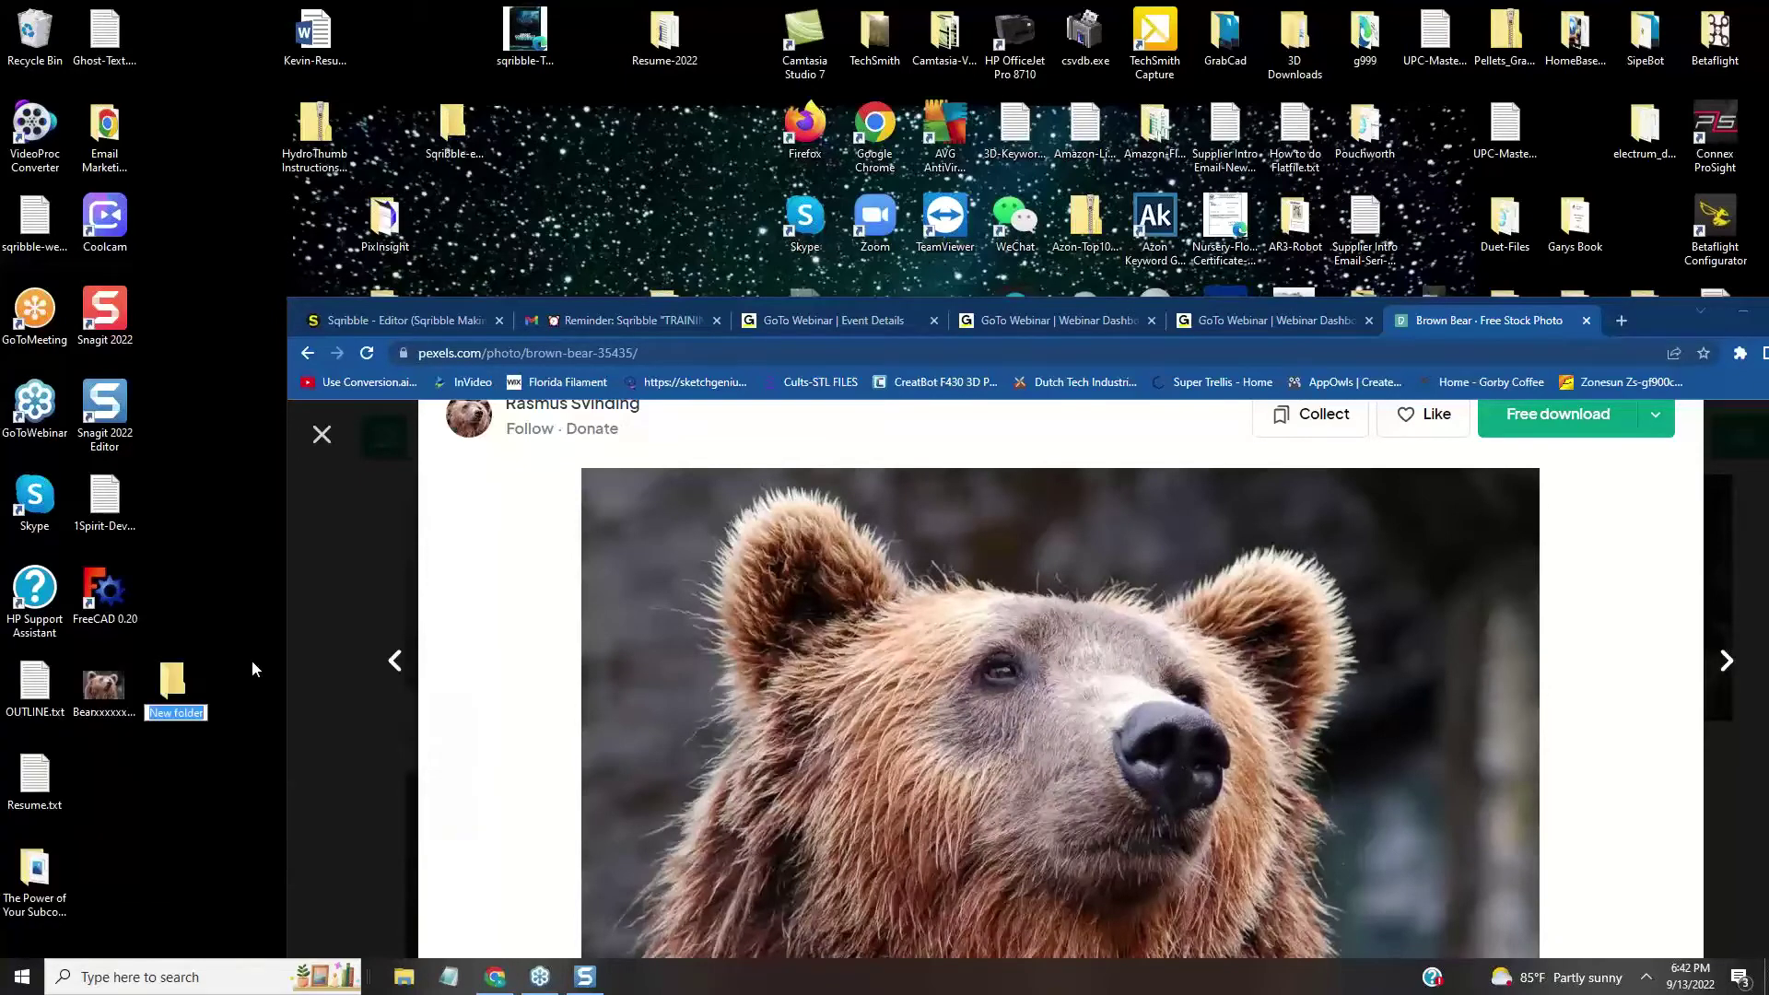
text(Bear)
key(Return)
- Move the captured bear image into the Bear folder on the desktop, check the folder's contents and close it
click(214, 737)
right_click(213, 737)
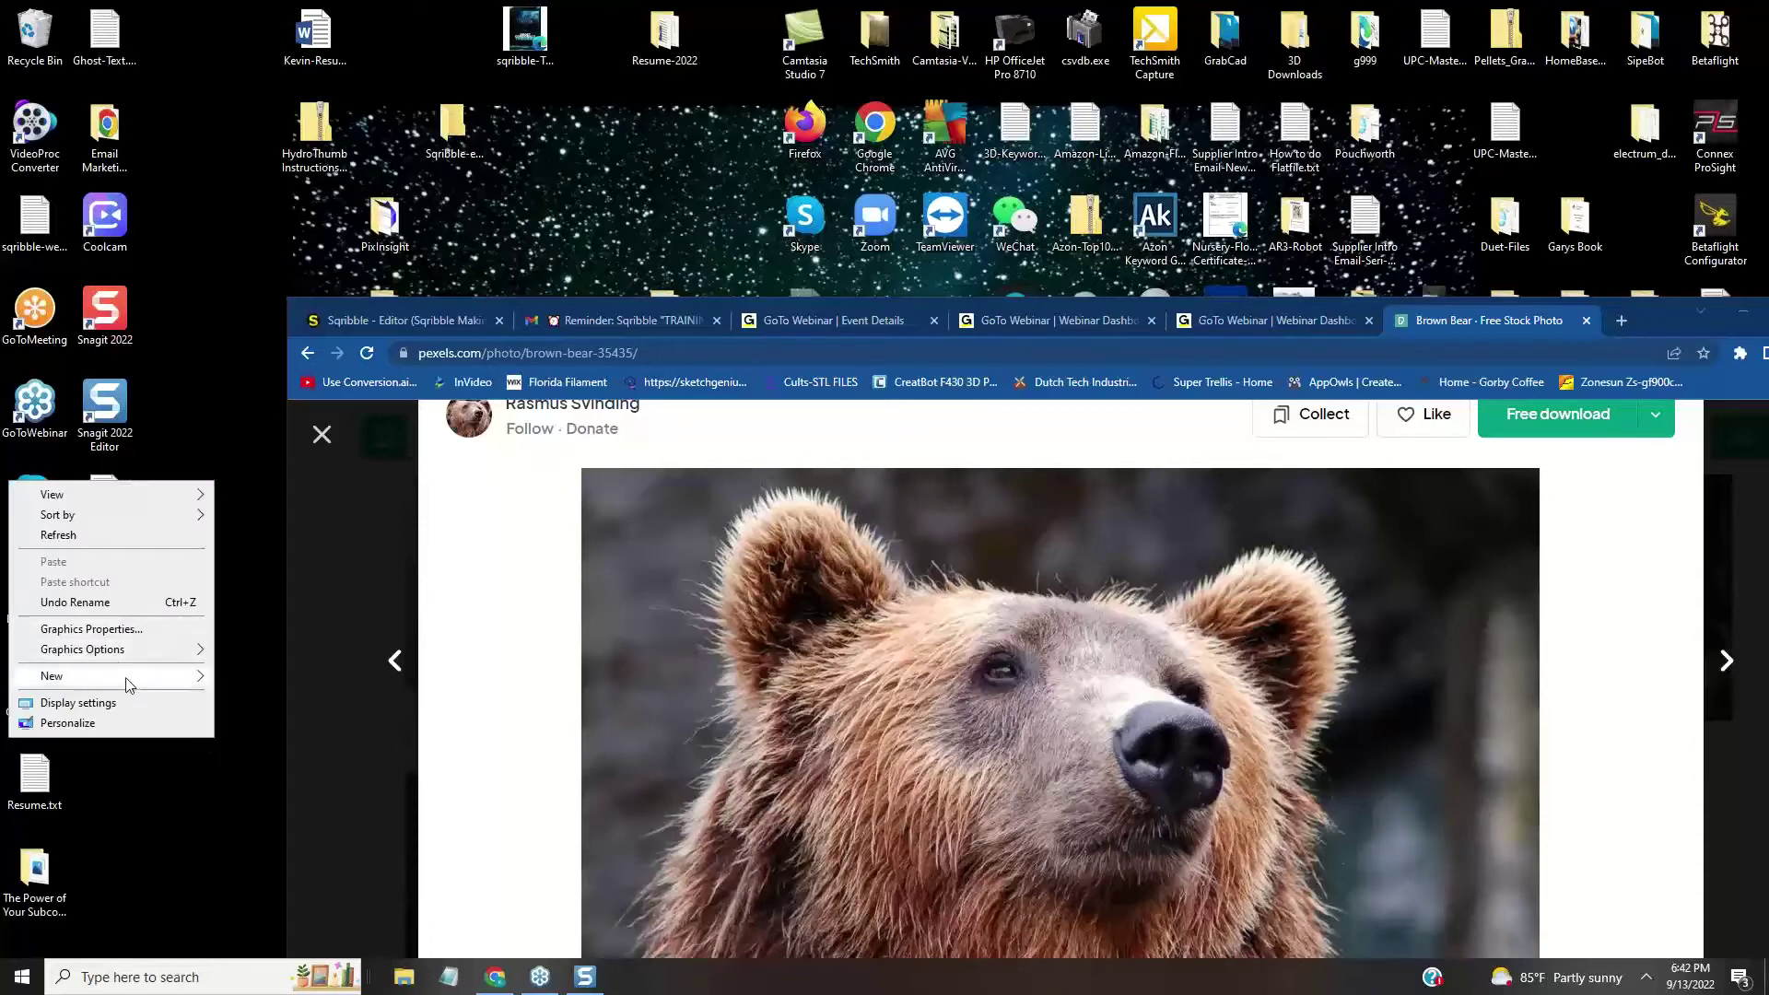
mouse_move(129, 677)
click(195, 822)
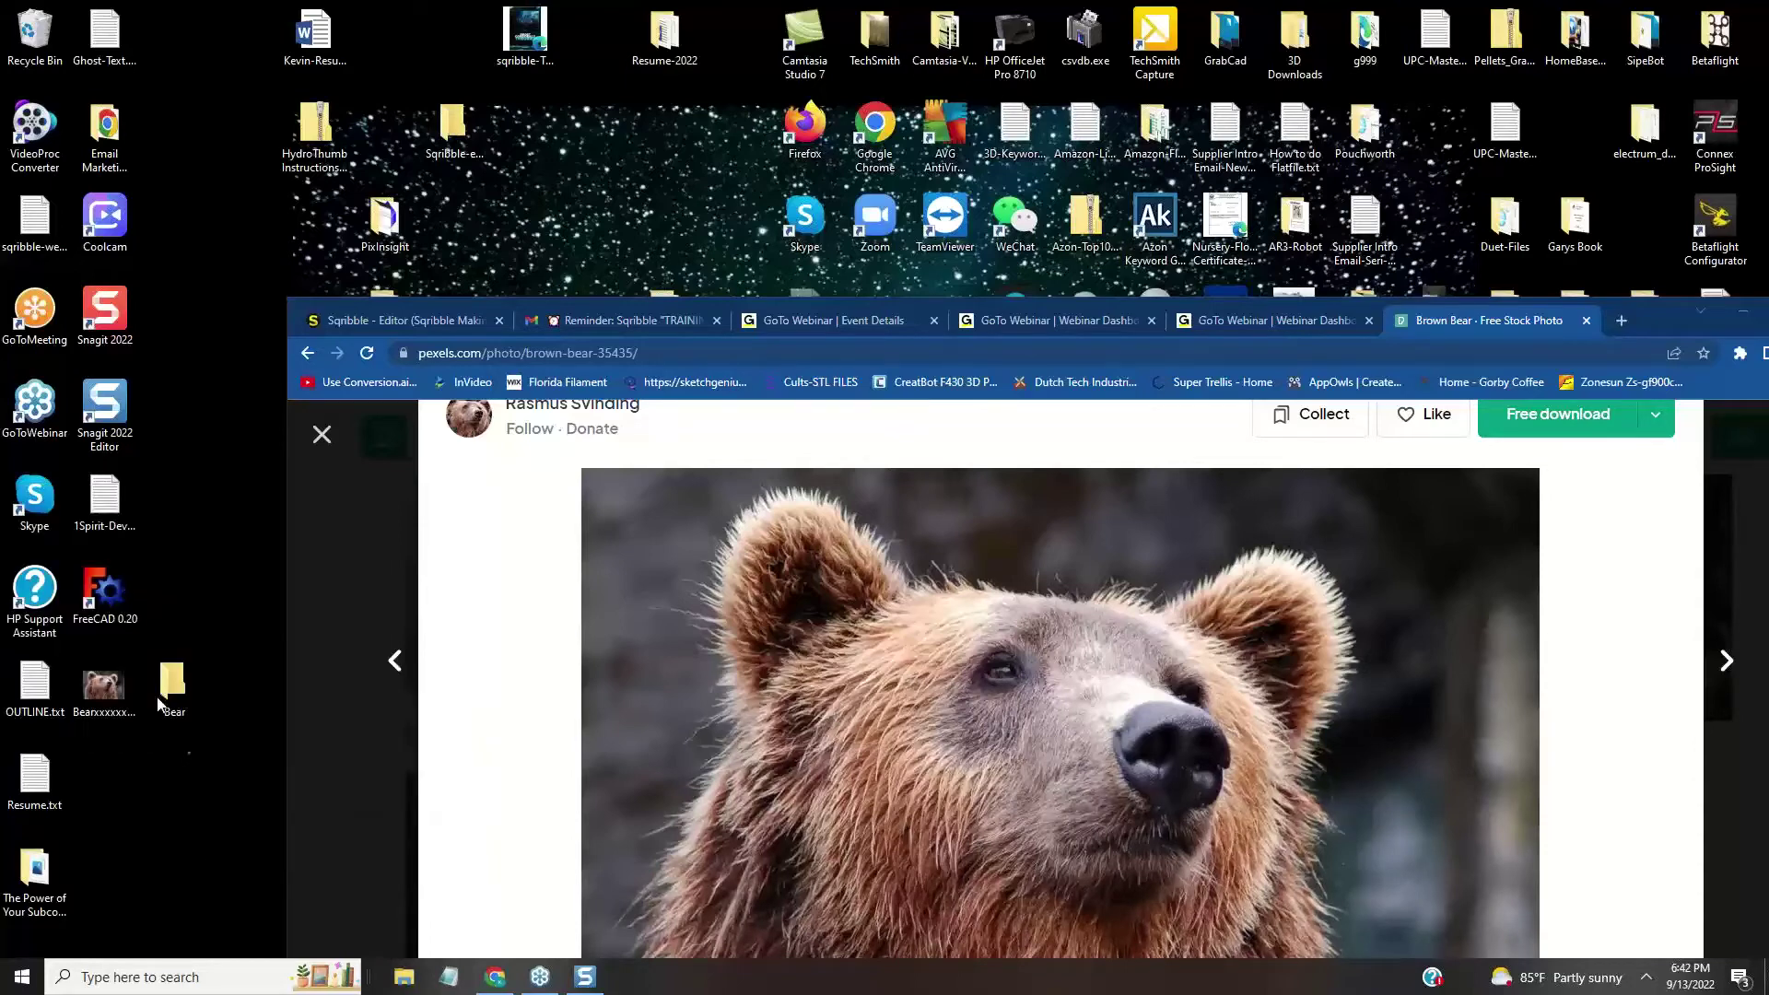
drag(105, 690, 182, 693)
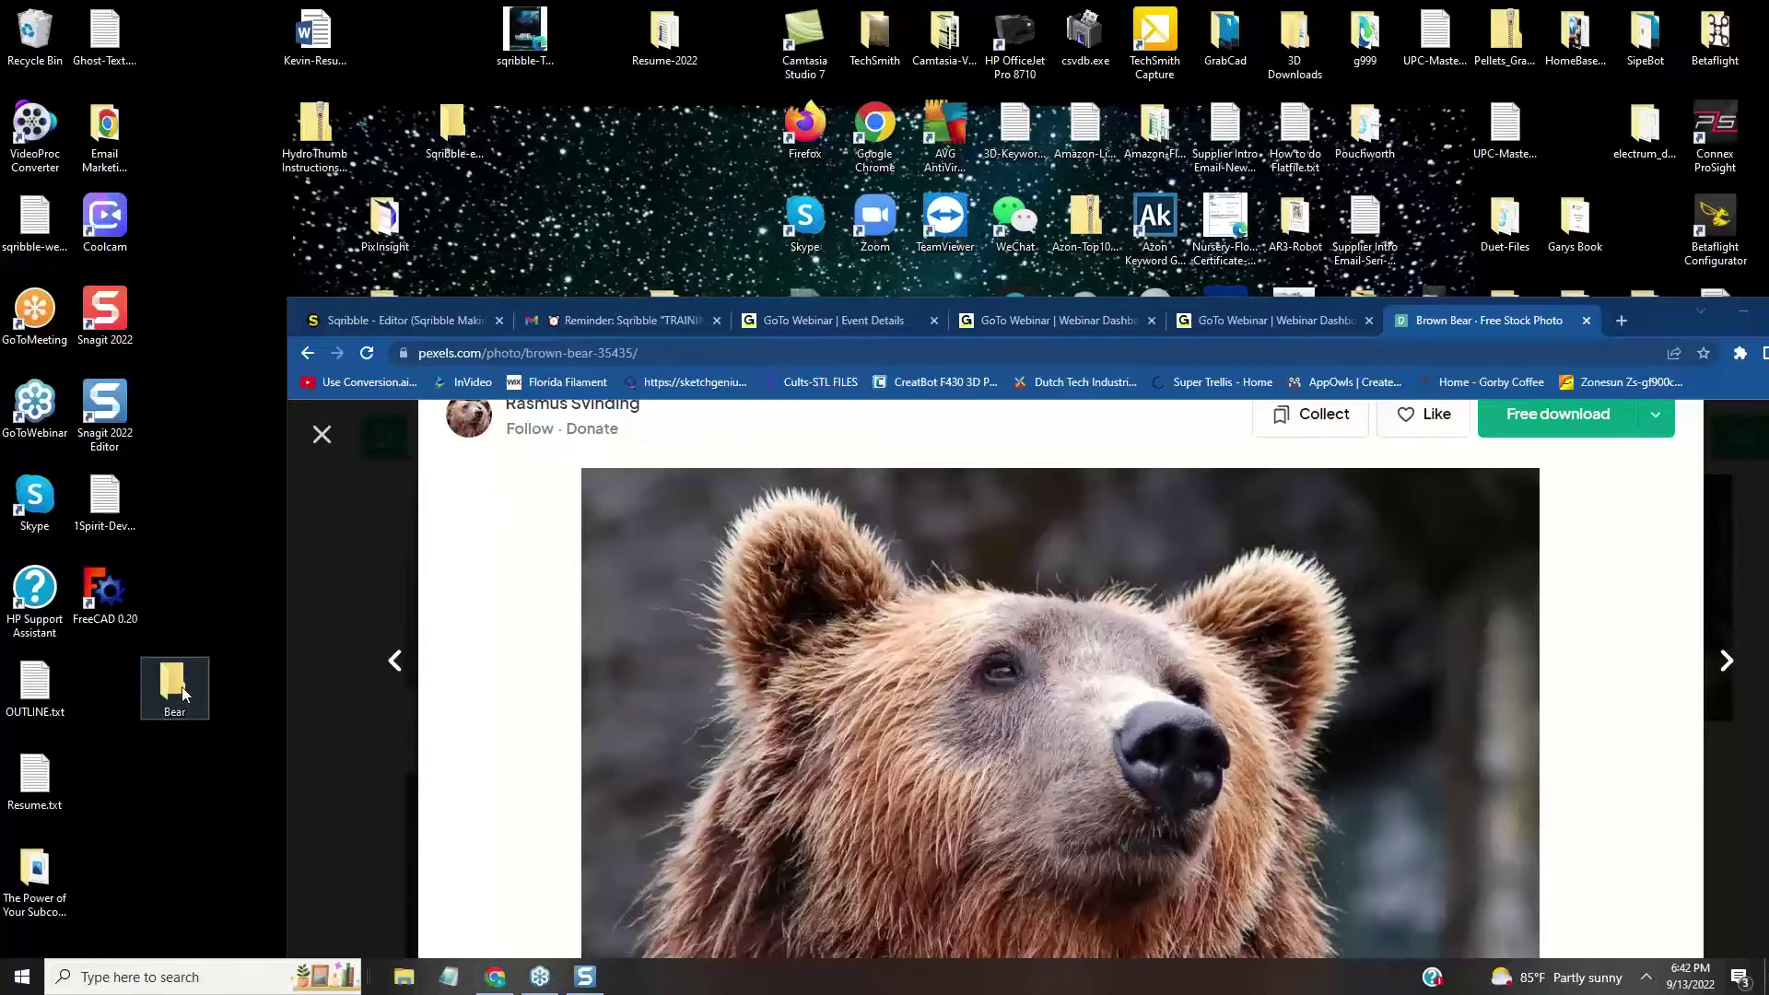
double_click(177, 687)
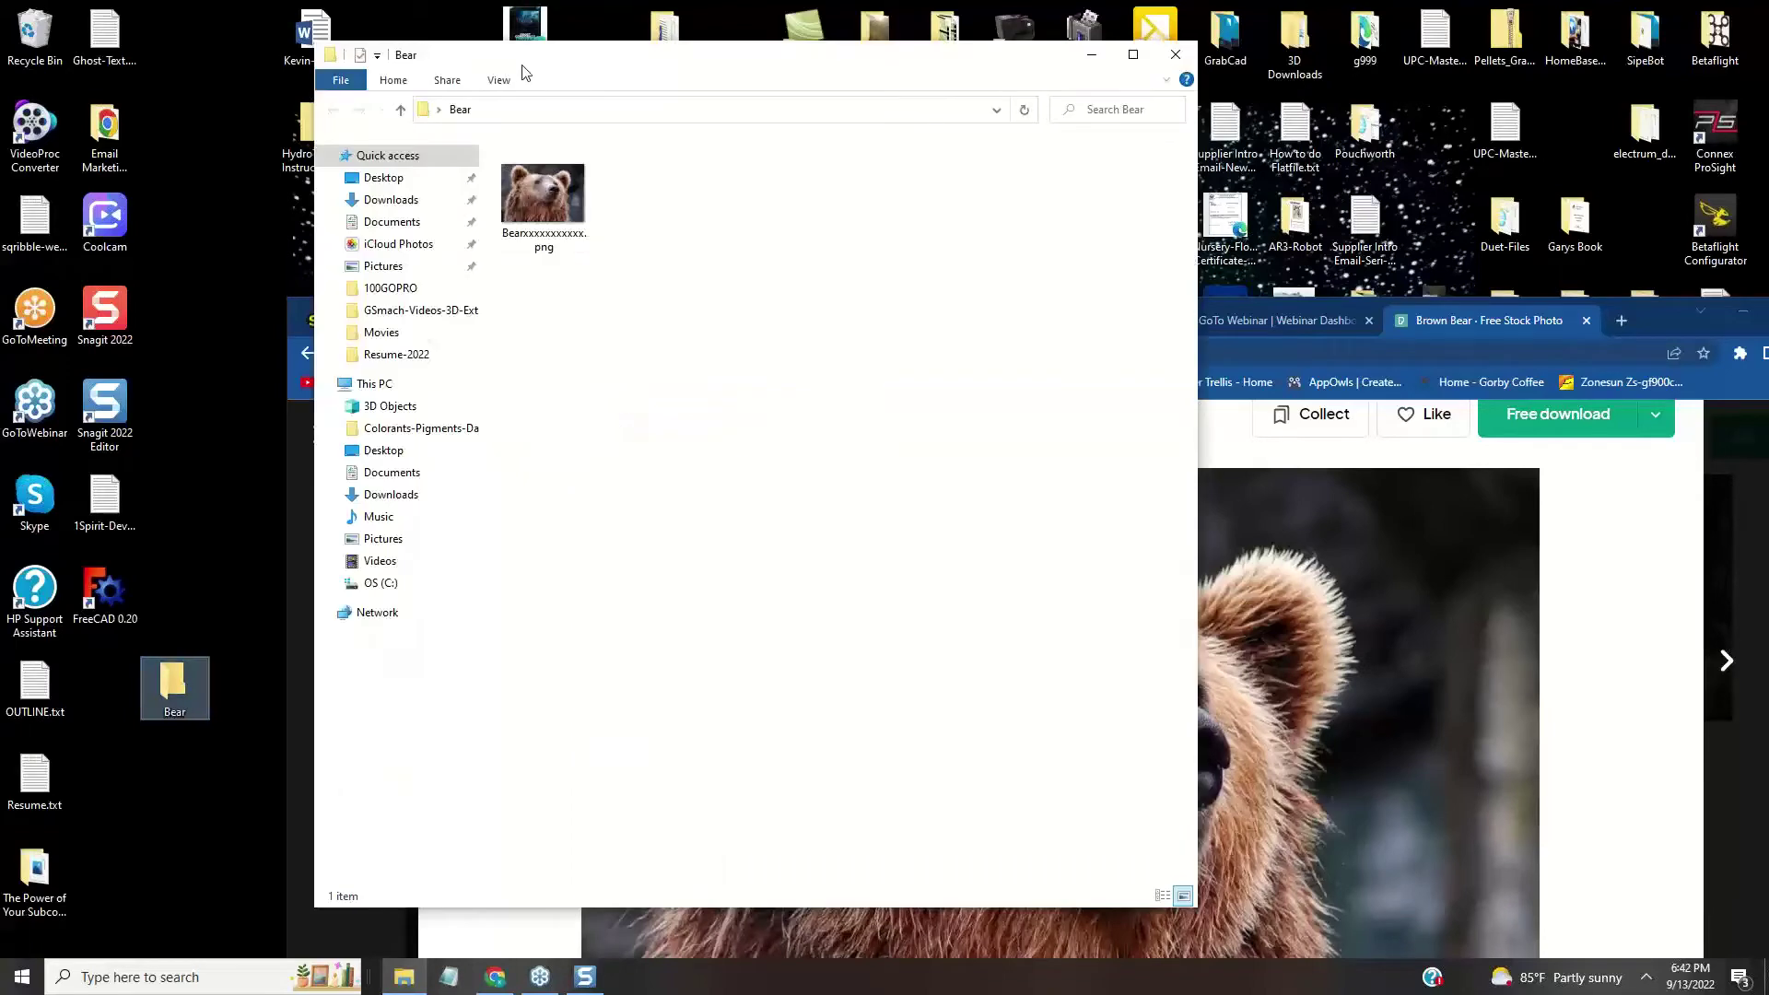
drag(522, 61, 364, 64)
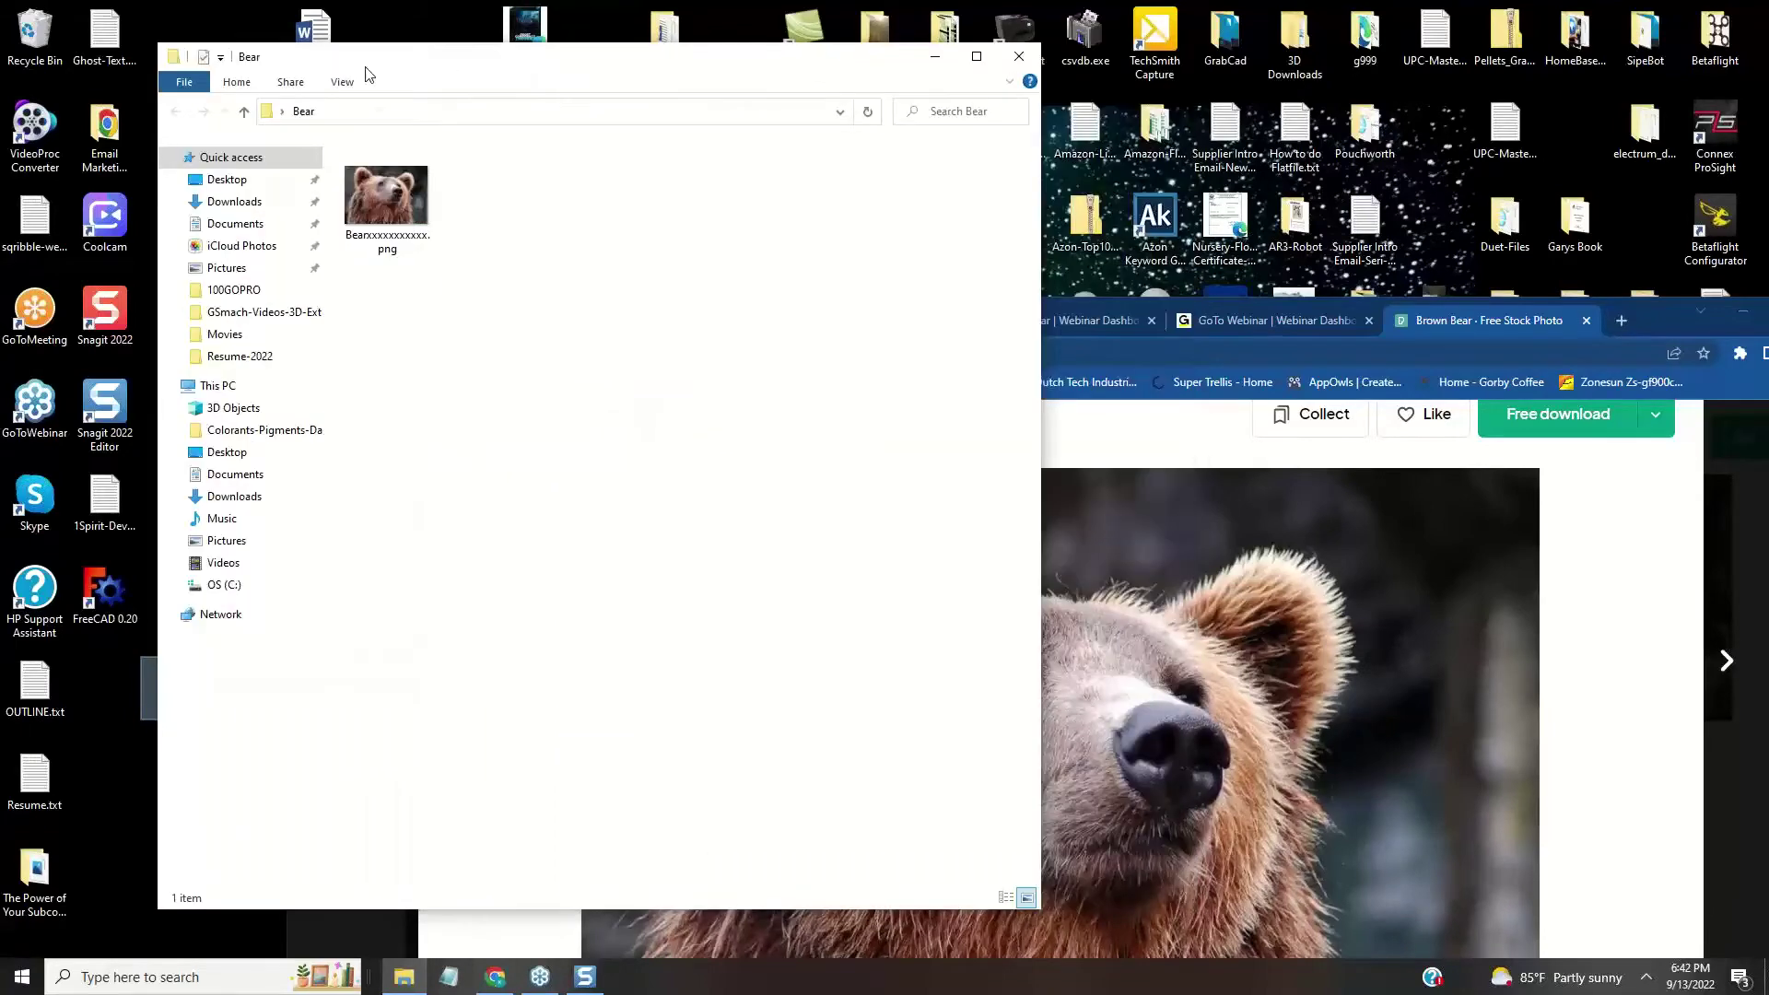
click(1019, 56)
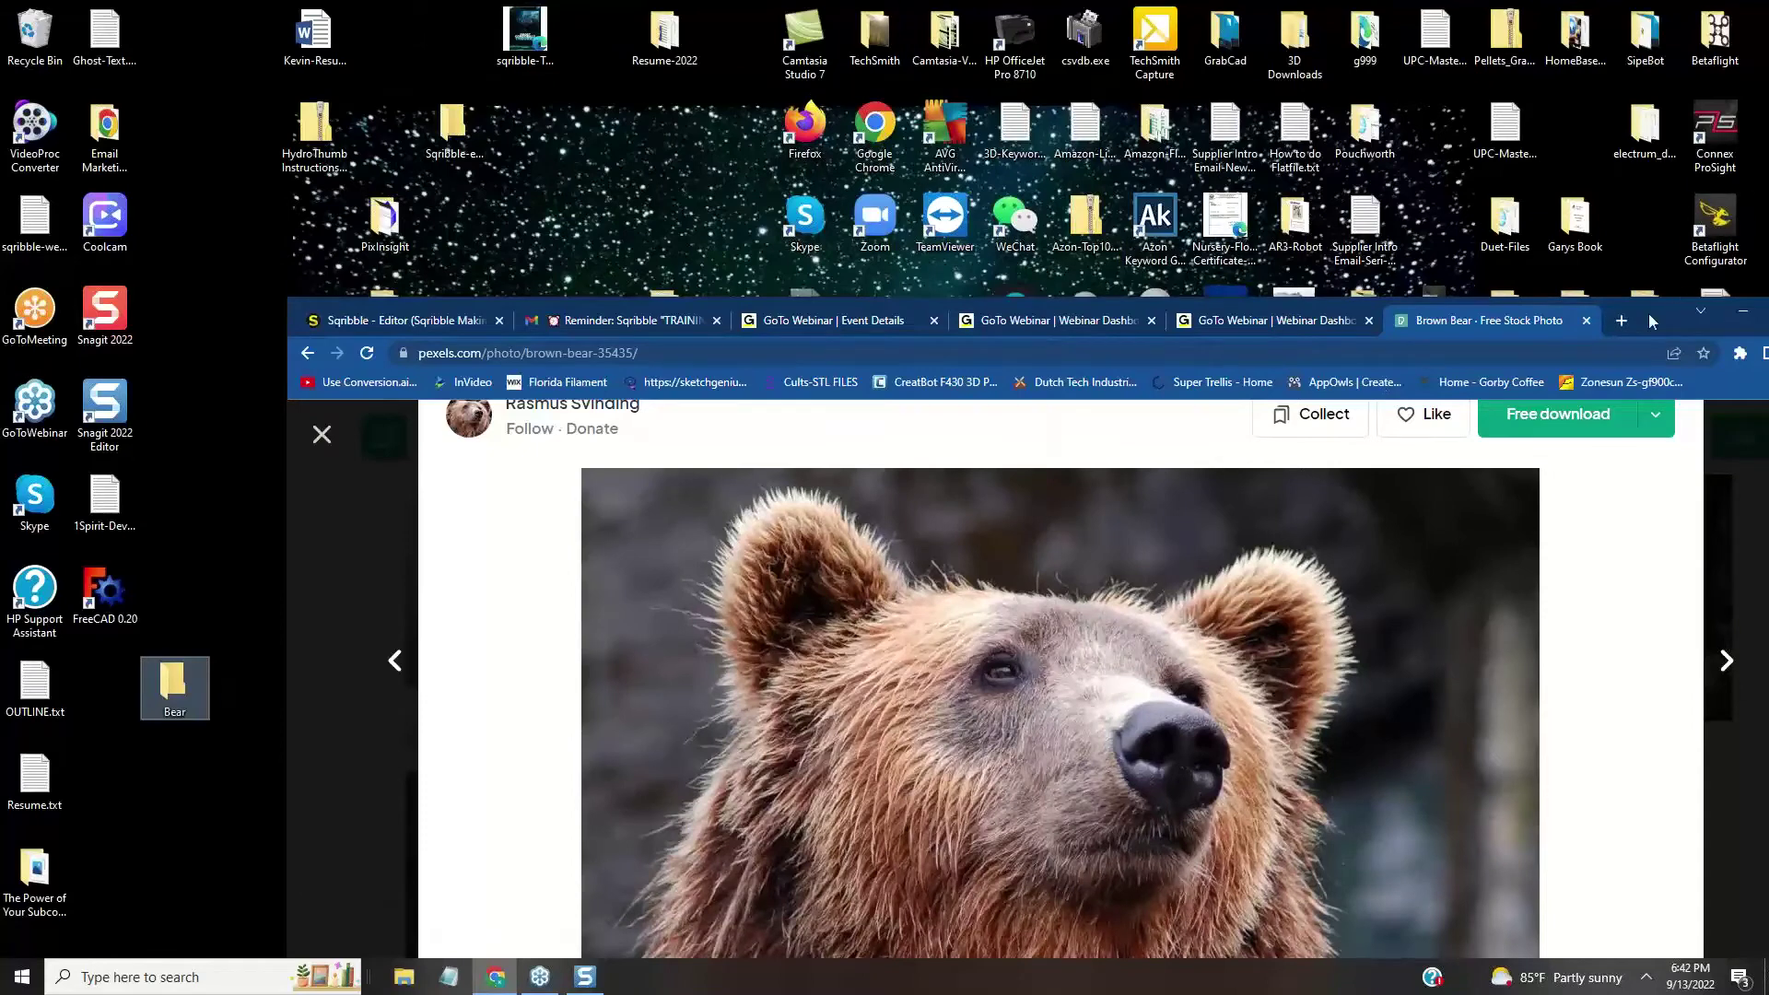
- Return to the Sqribble editor and open the settings of the dollar bills image above "THE AMAZING LIFE IN KODIAK"
drag(1649, 313, 1544, 64)
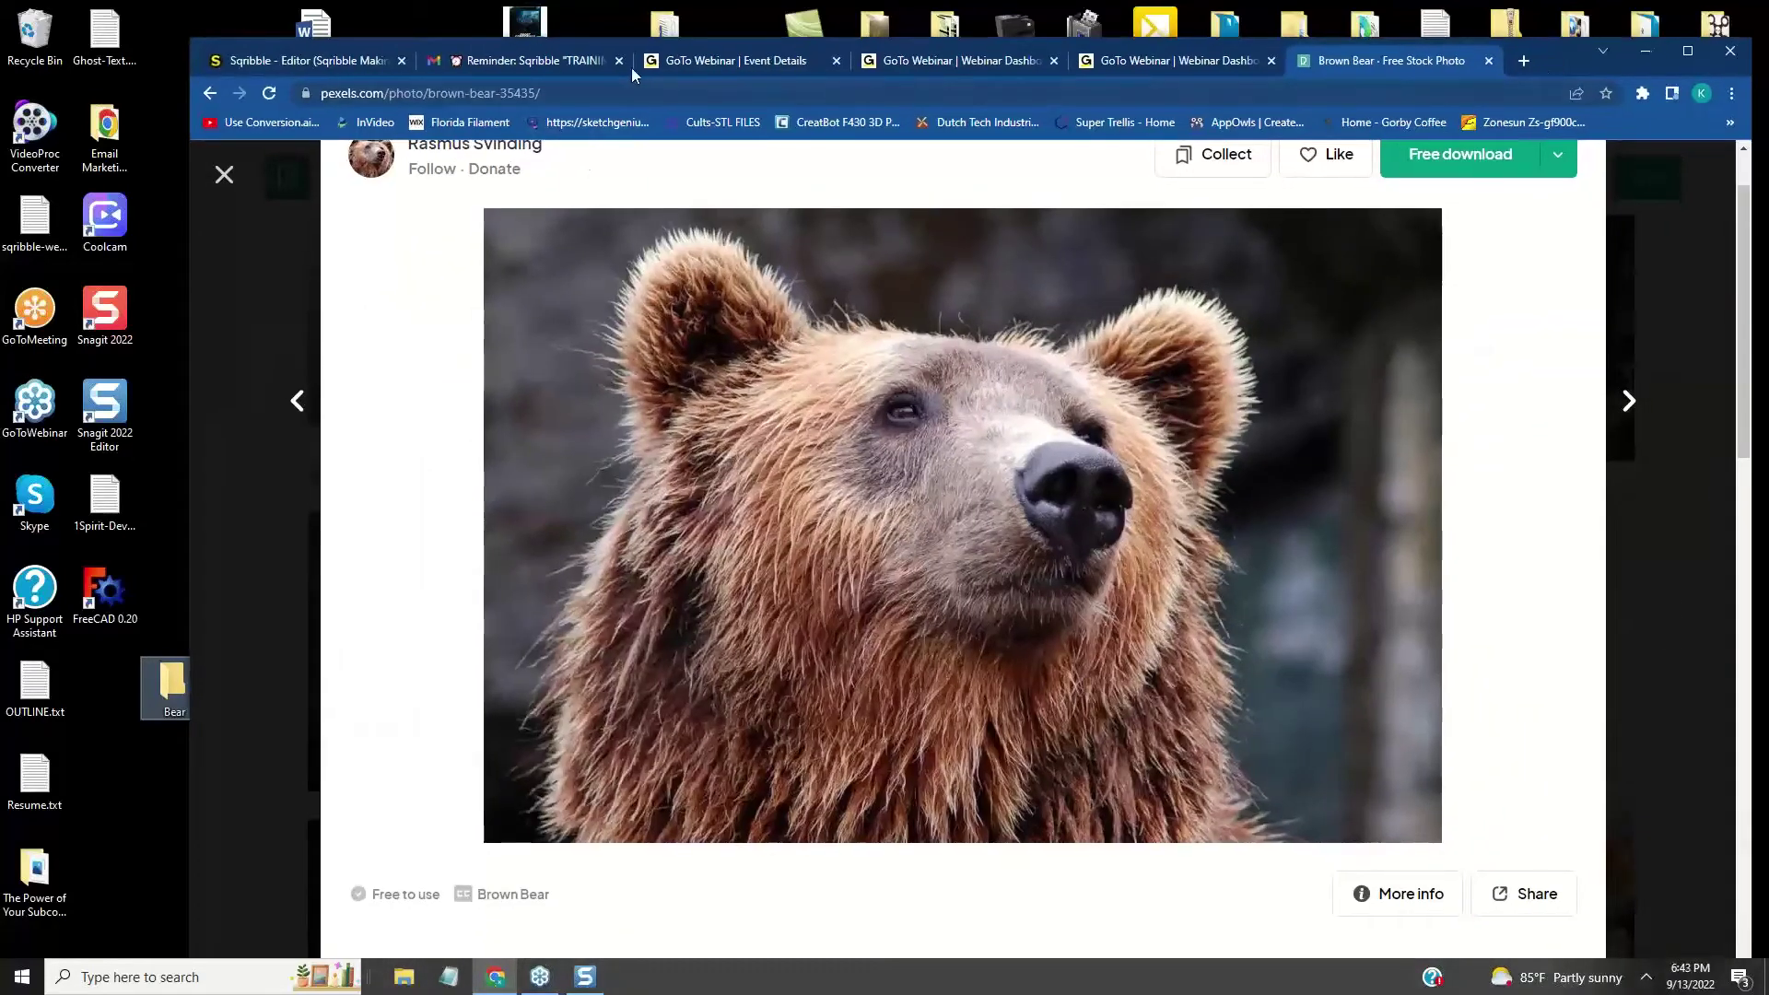
click(312, 67)
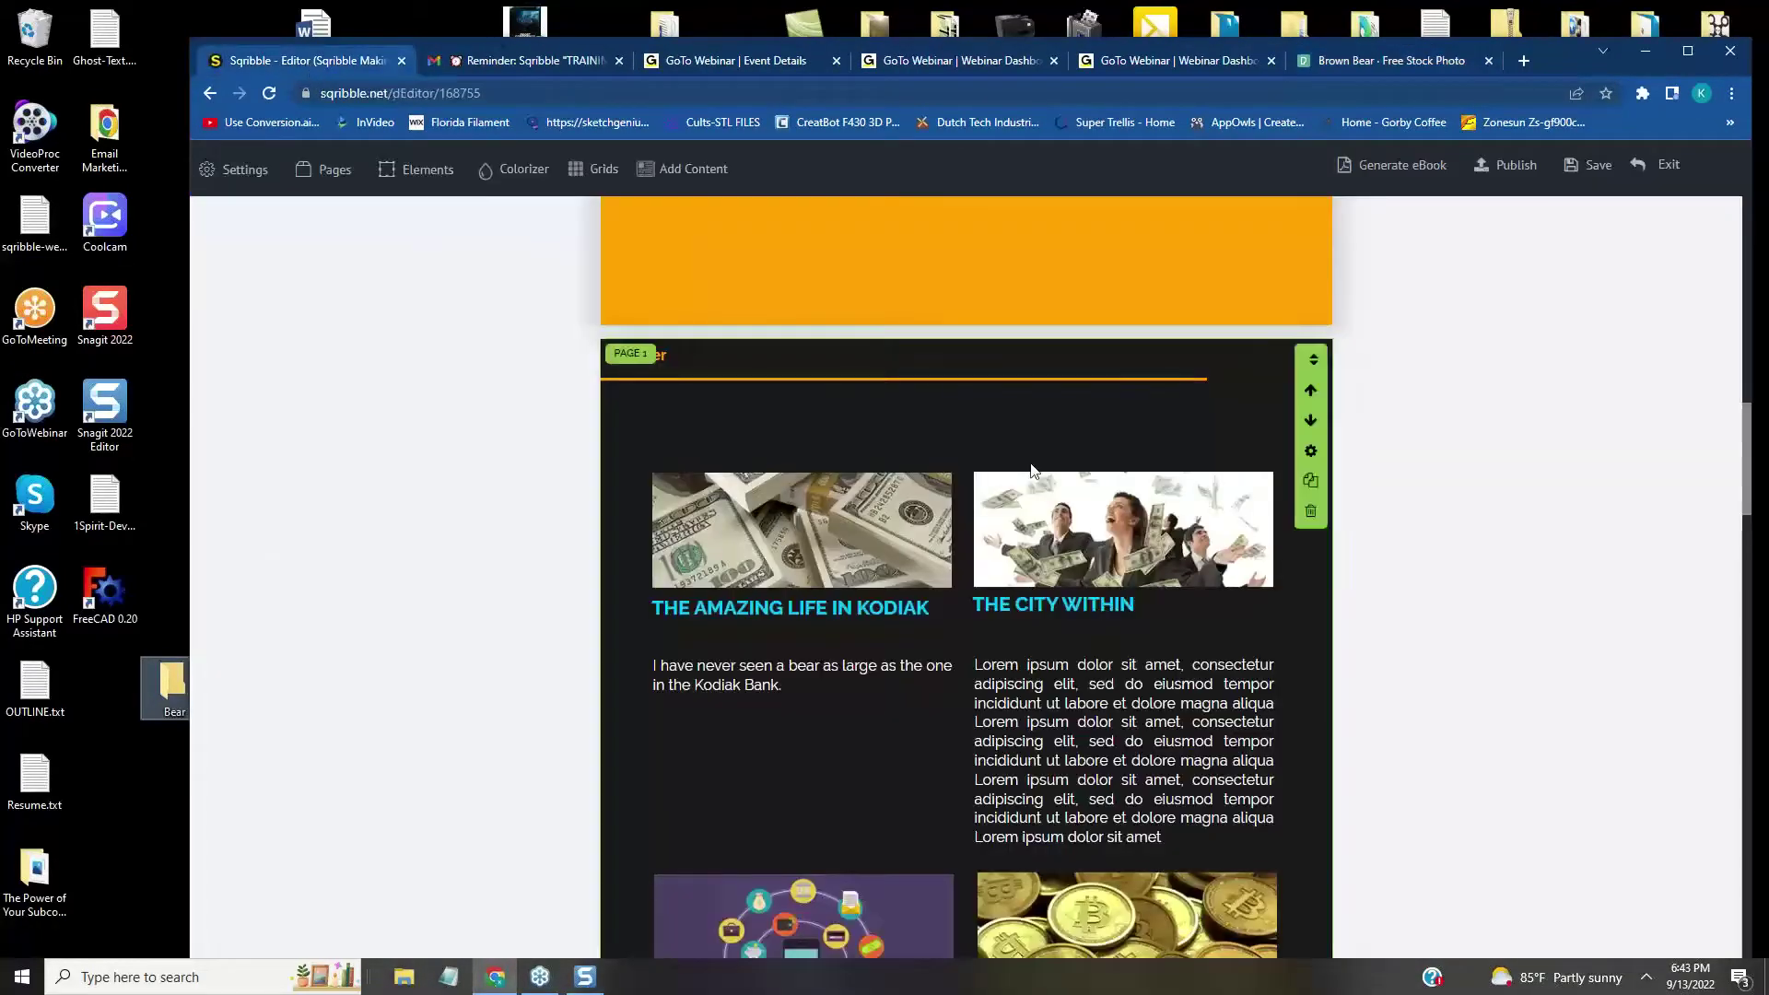
scroll(1296, 645, down, 3)
scroll(1198, 590, up, 1)
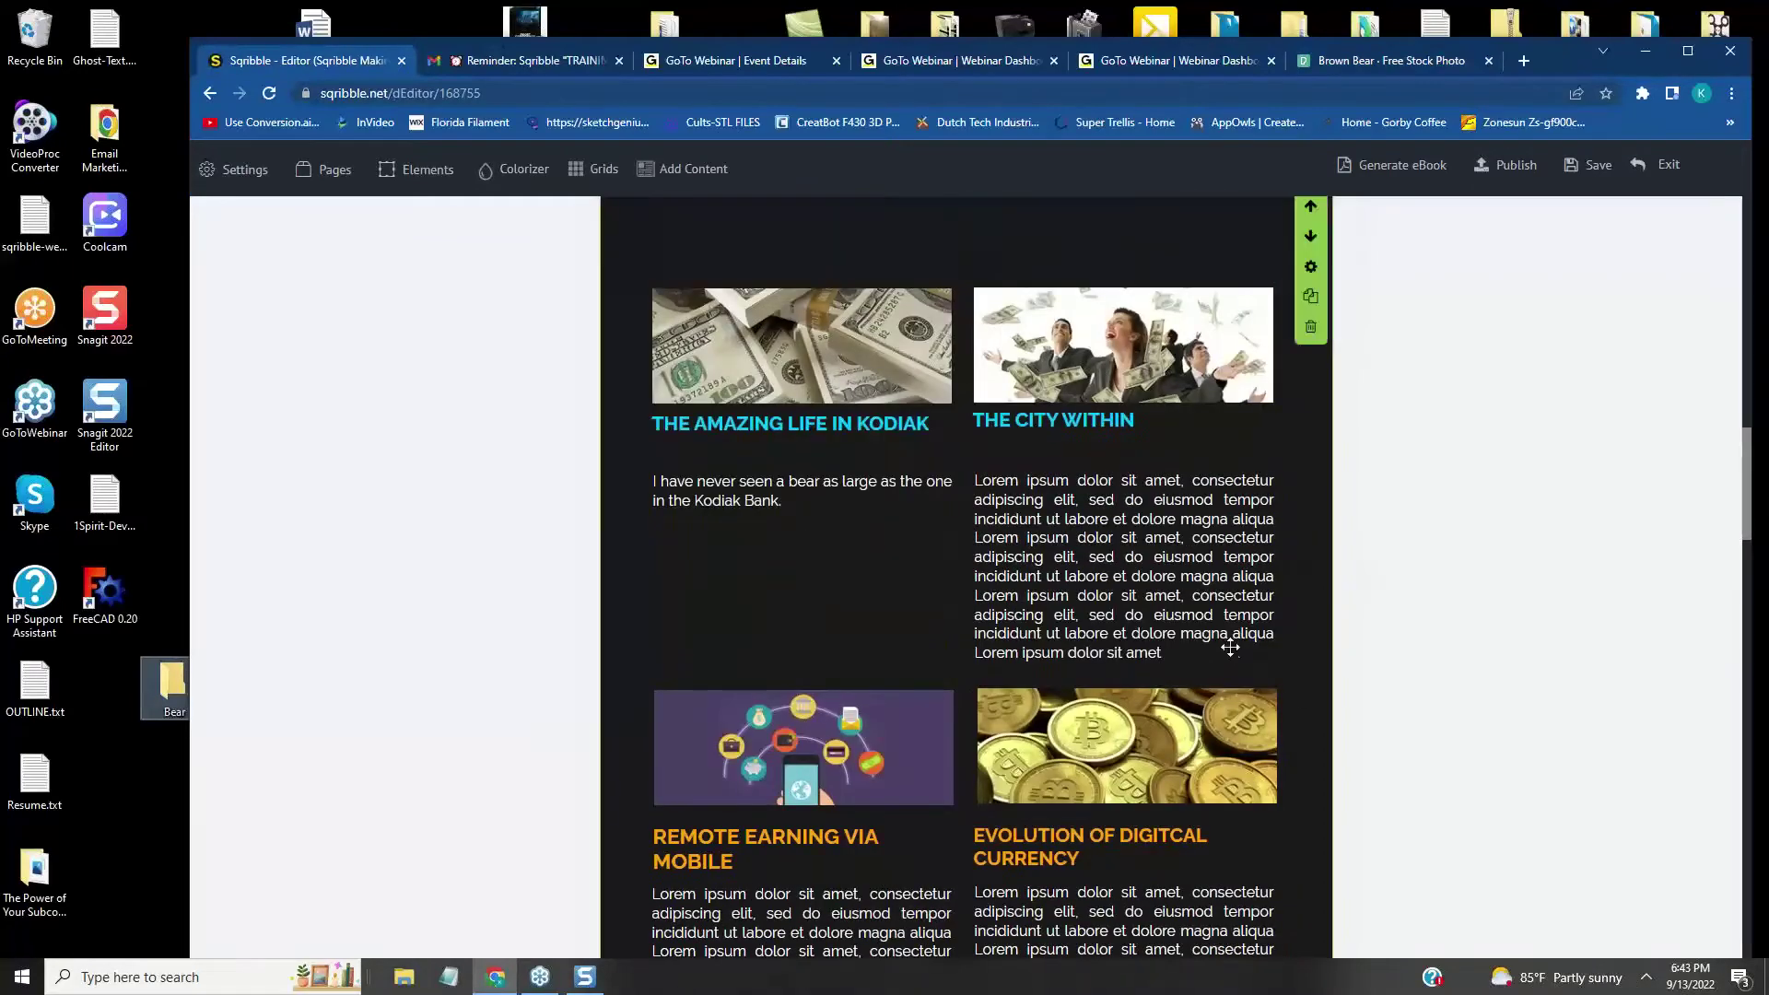
scroll(825, 556, up, 1)
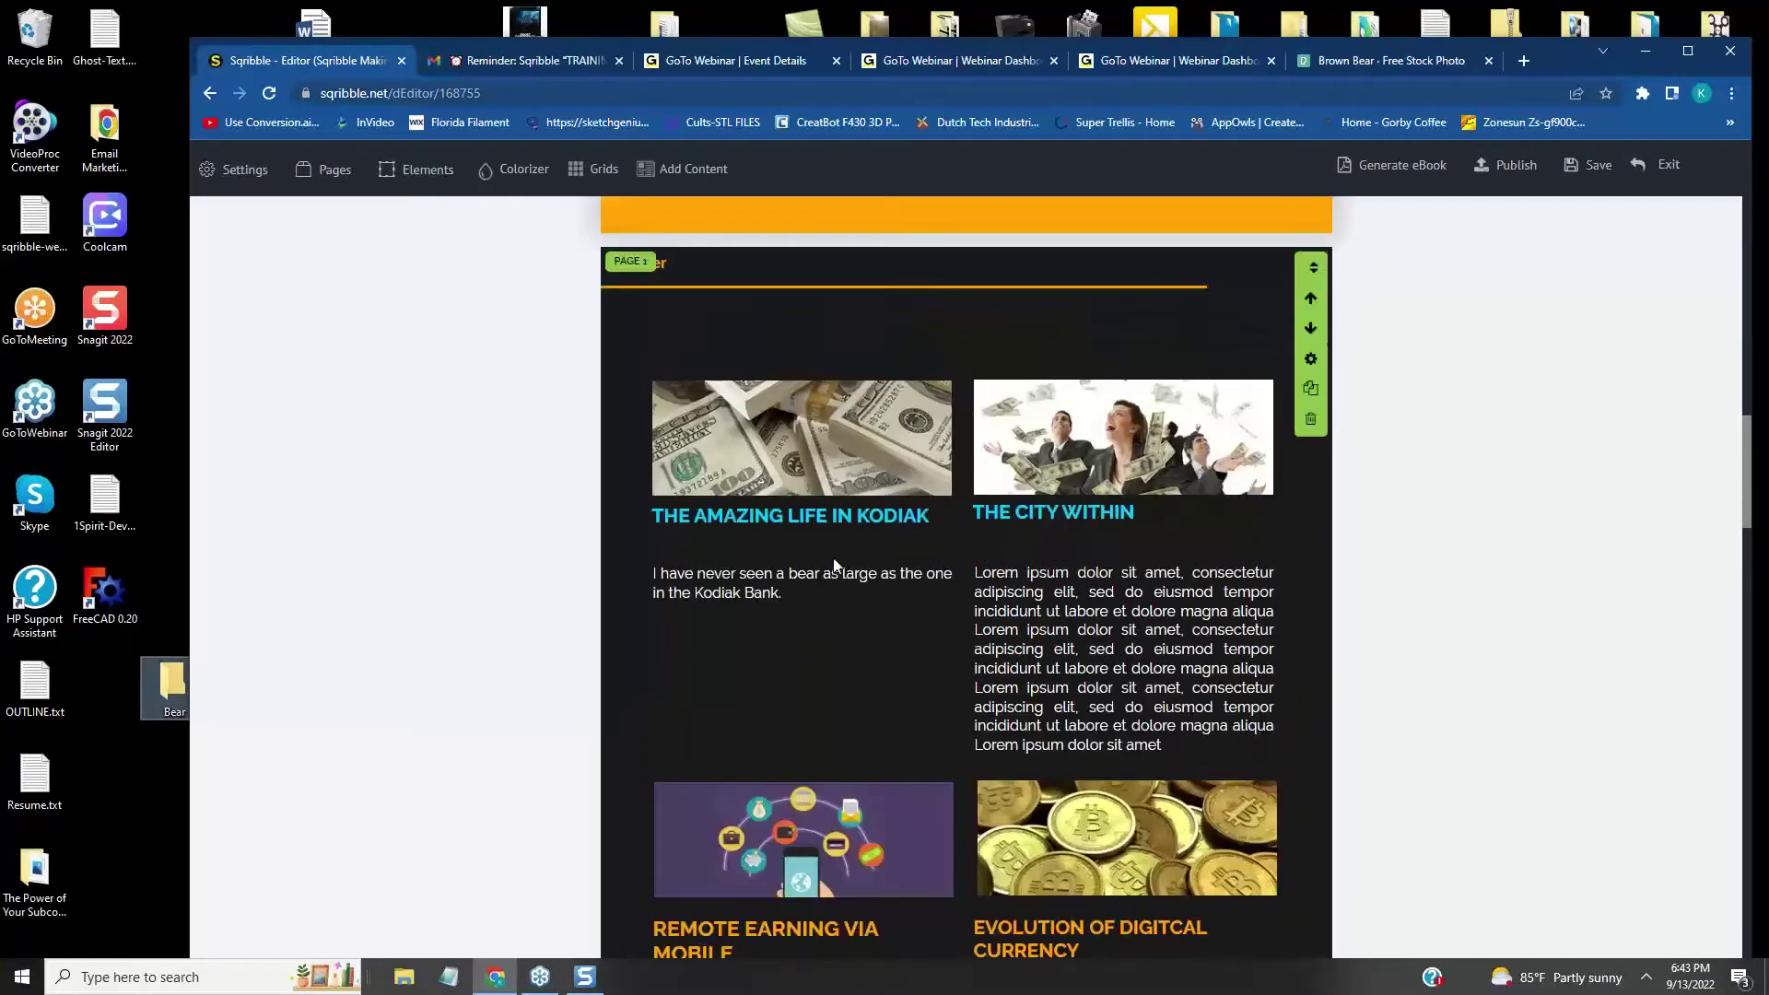
mouse_move(818, 433)
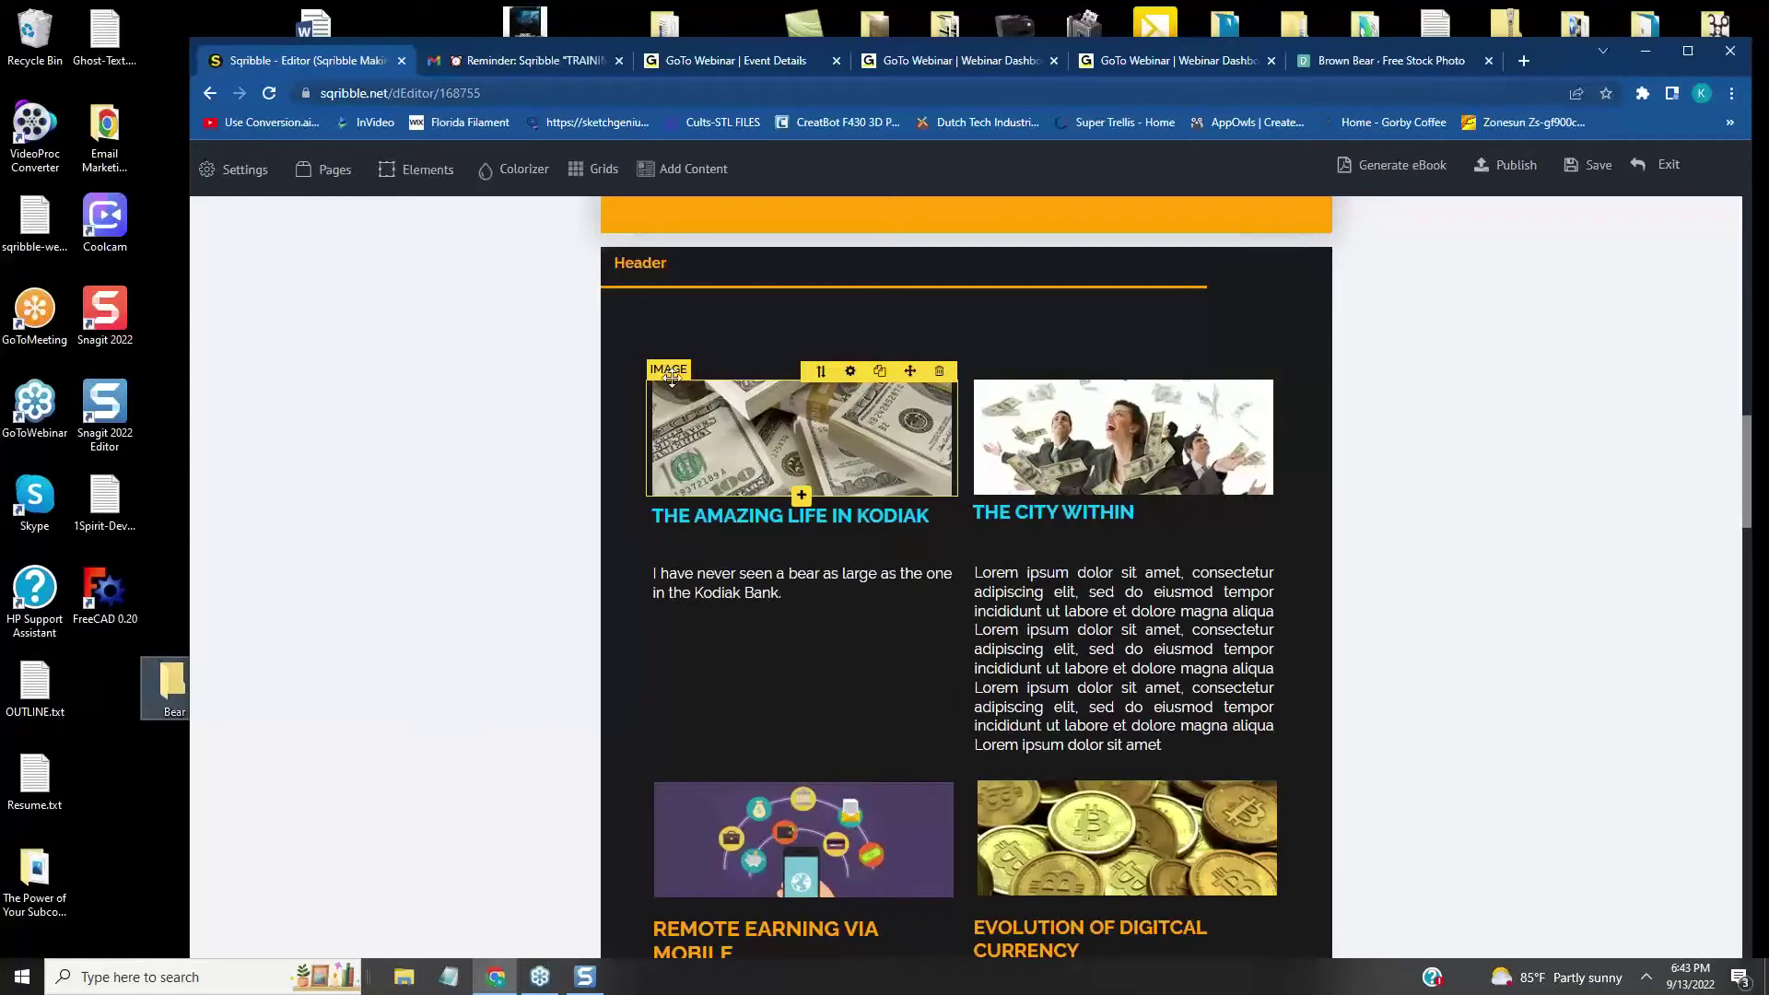
click(849, 373)
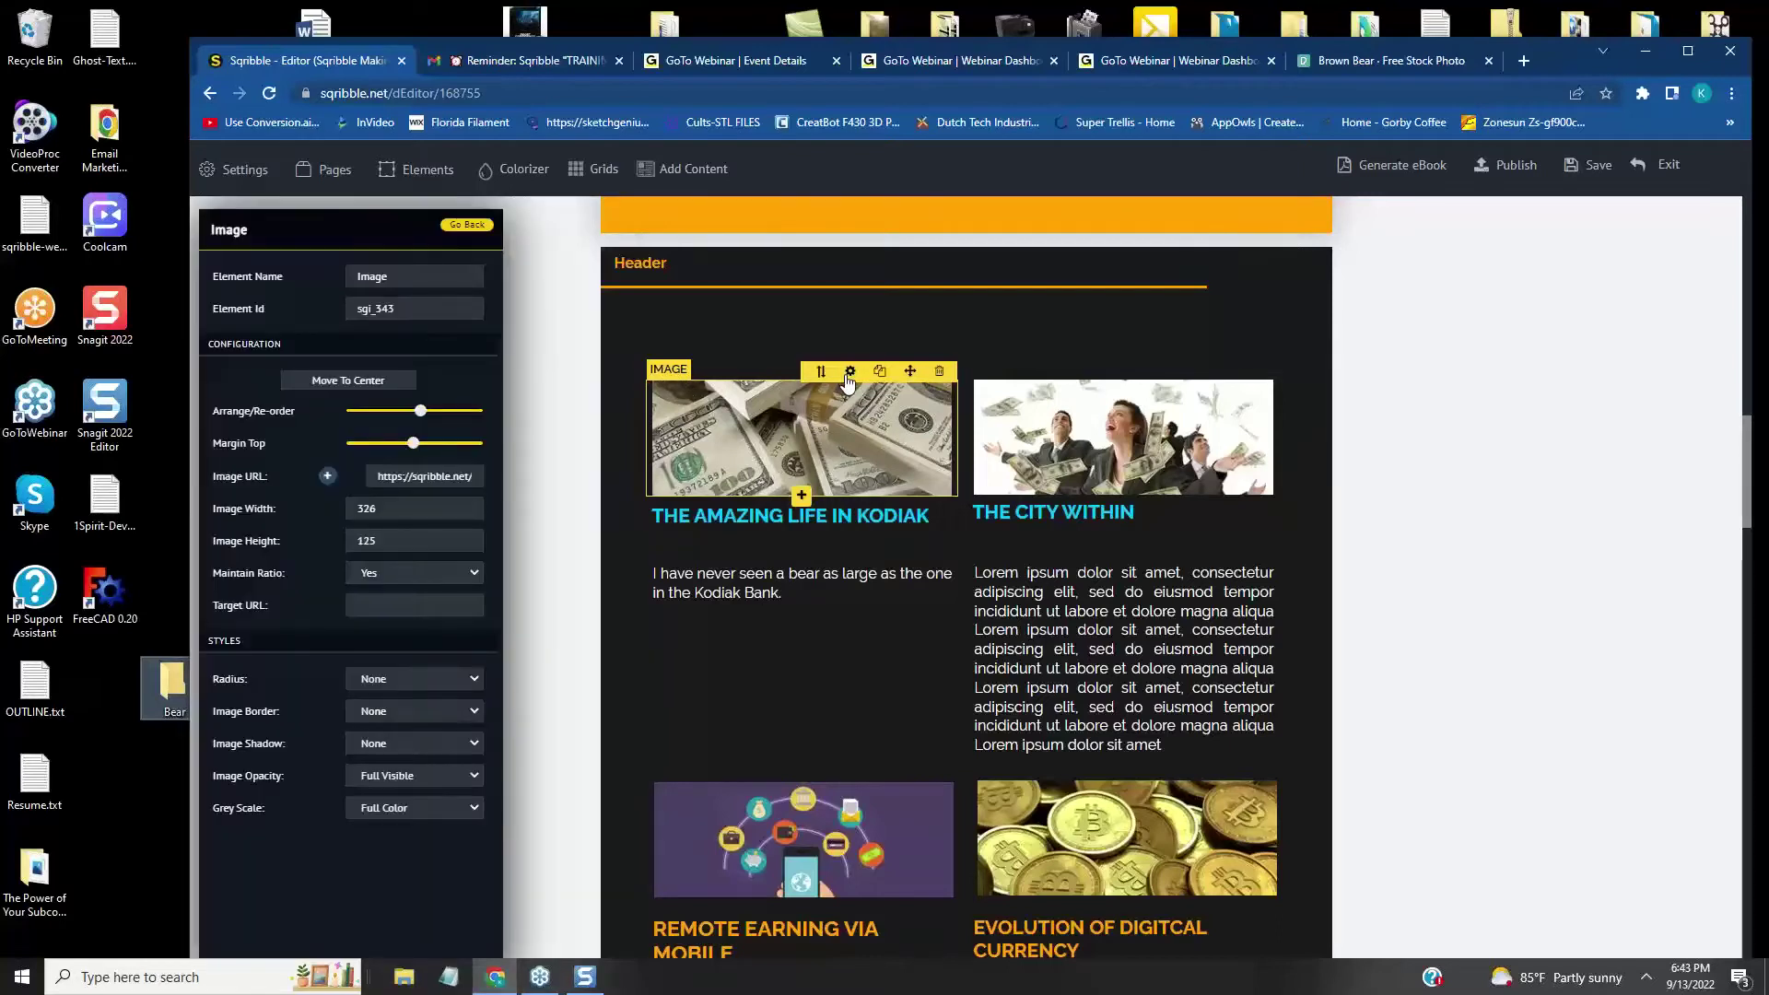
- Read through the full image URL of the selected dollar bills image
click(401, 479)
key(Right)
key(Right)
key(Right)
key(Right)
key(Right)
key(Right)
key(Right)
key(Right)
key(Right)
key(Right)
key(Right)
key(Right)
key(Right)
key(Right)
key(Right)
key(Right)
key(Right)
key(Right)
key(Right)
key(Right)
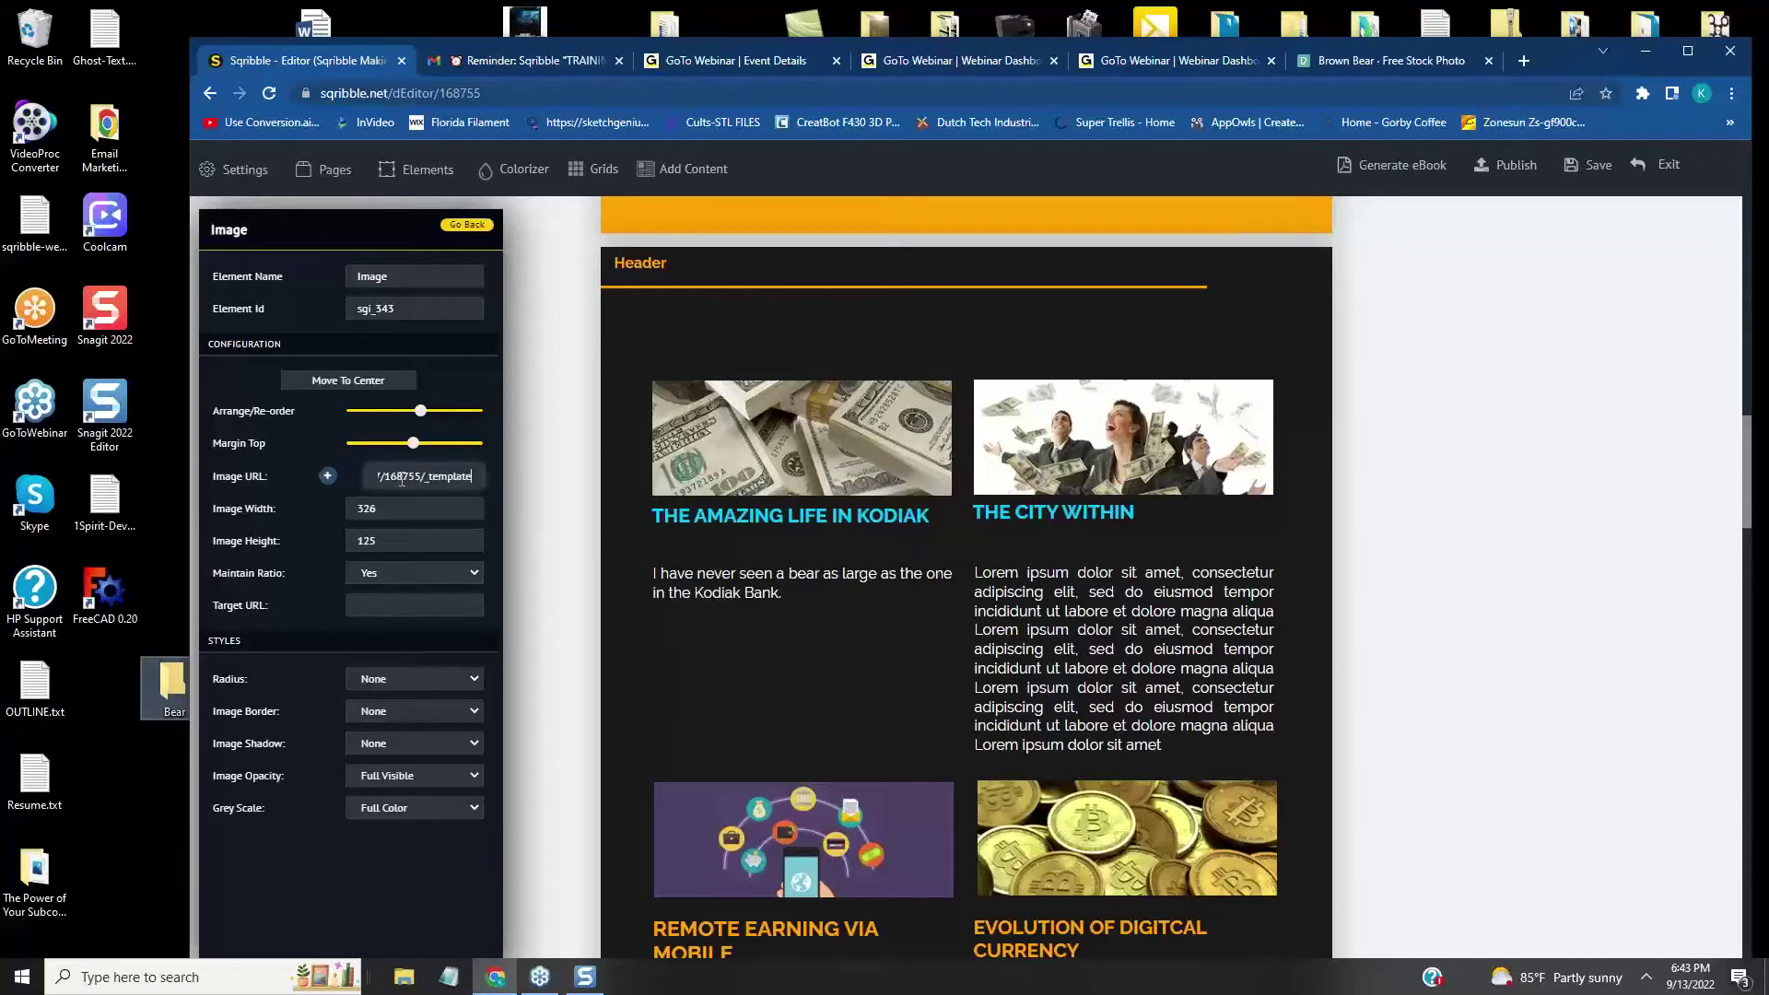
key(Right)
key(Right)
- Upload the bear picture from the desktop's Bear folder and use it to replace the dollar bills image
click(328, 477)
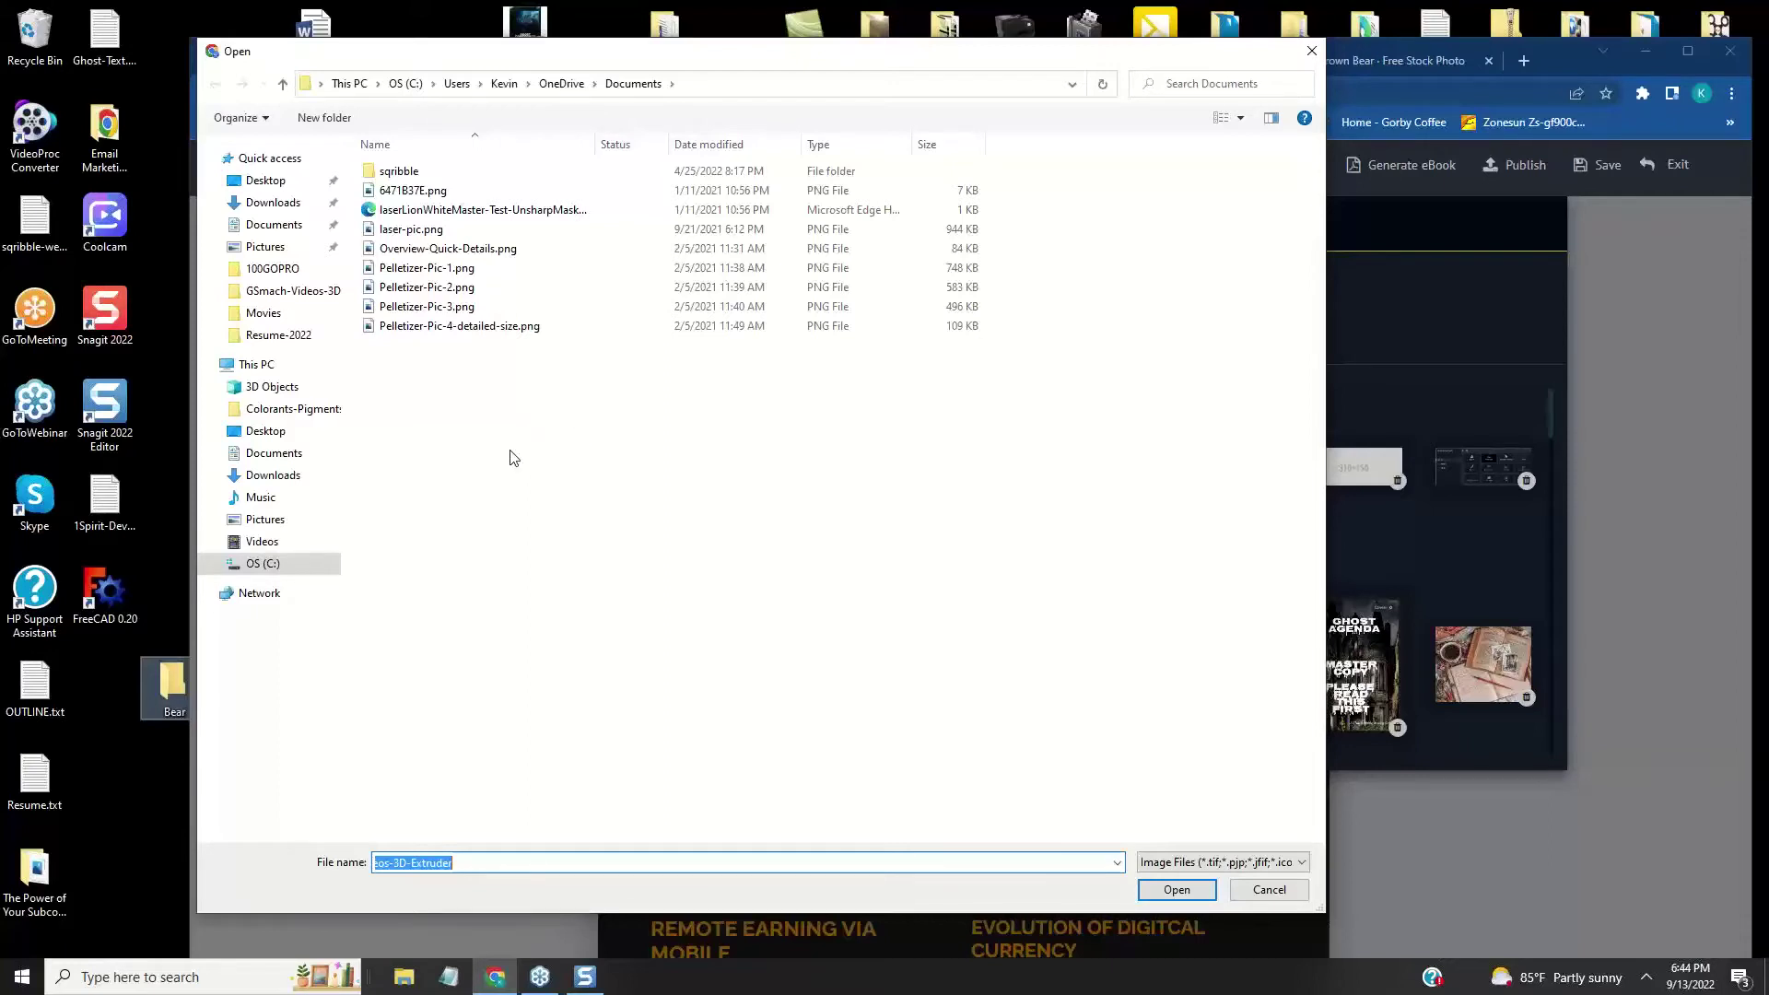
click(267, 182)
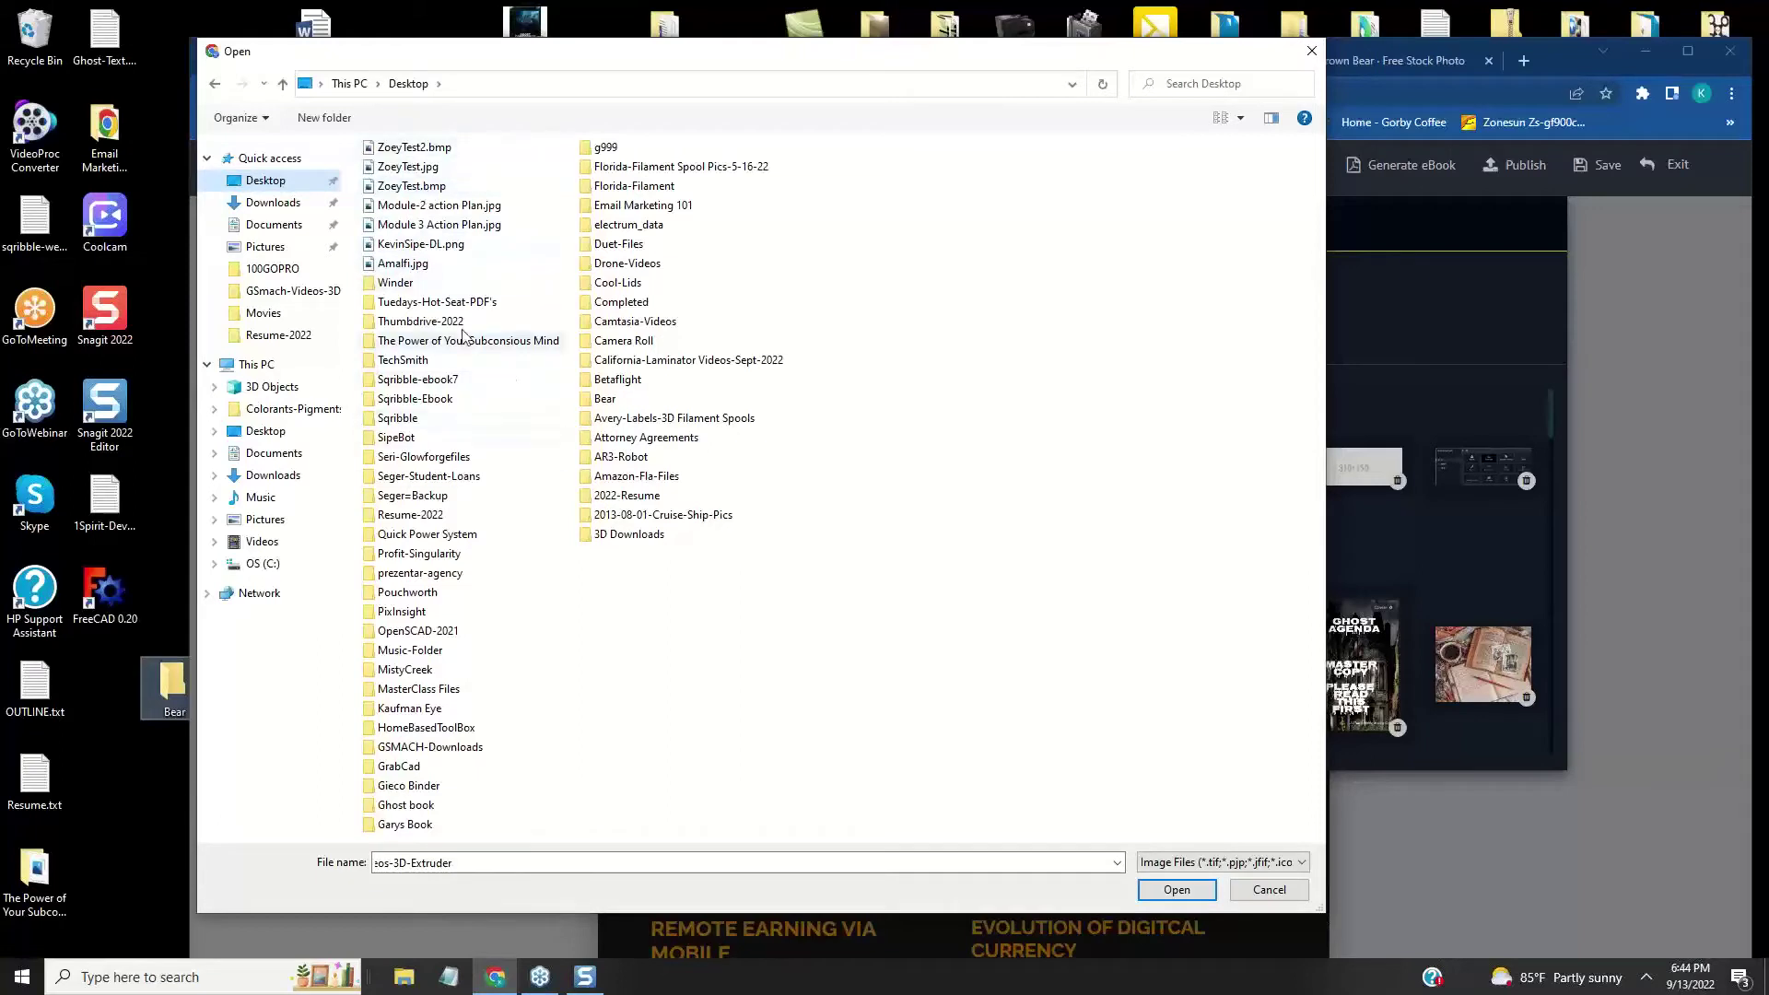
click(605, 405)
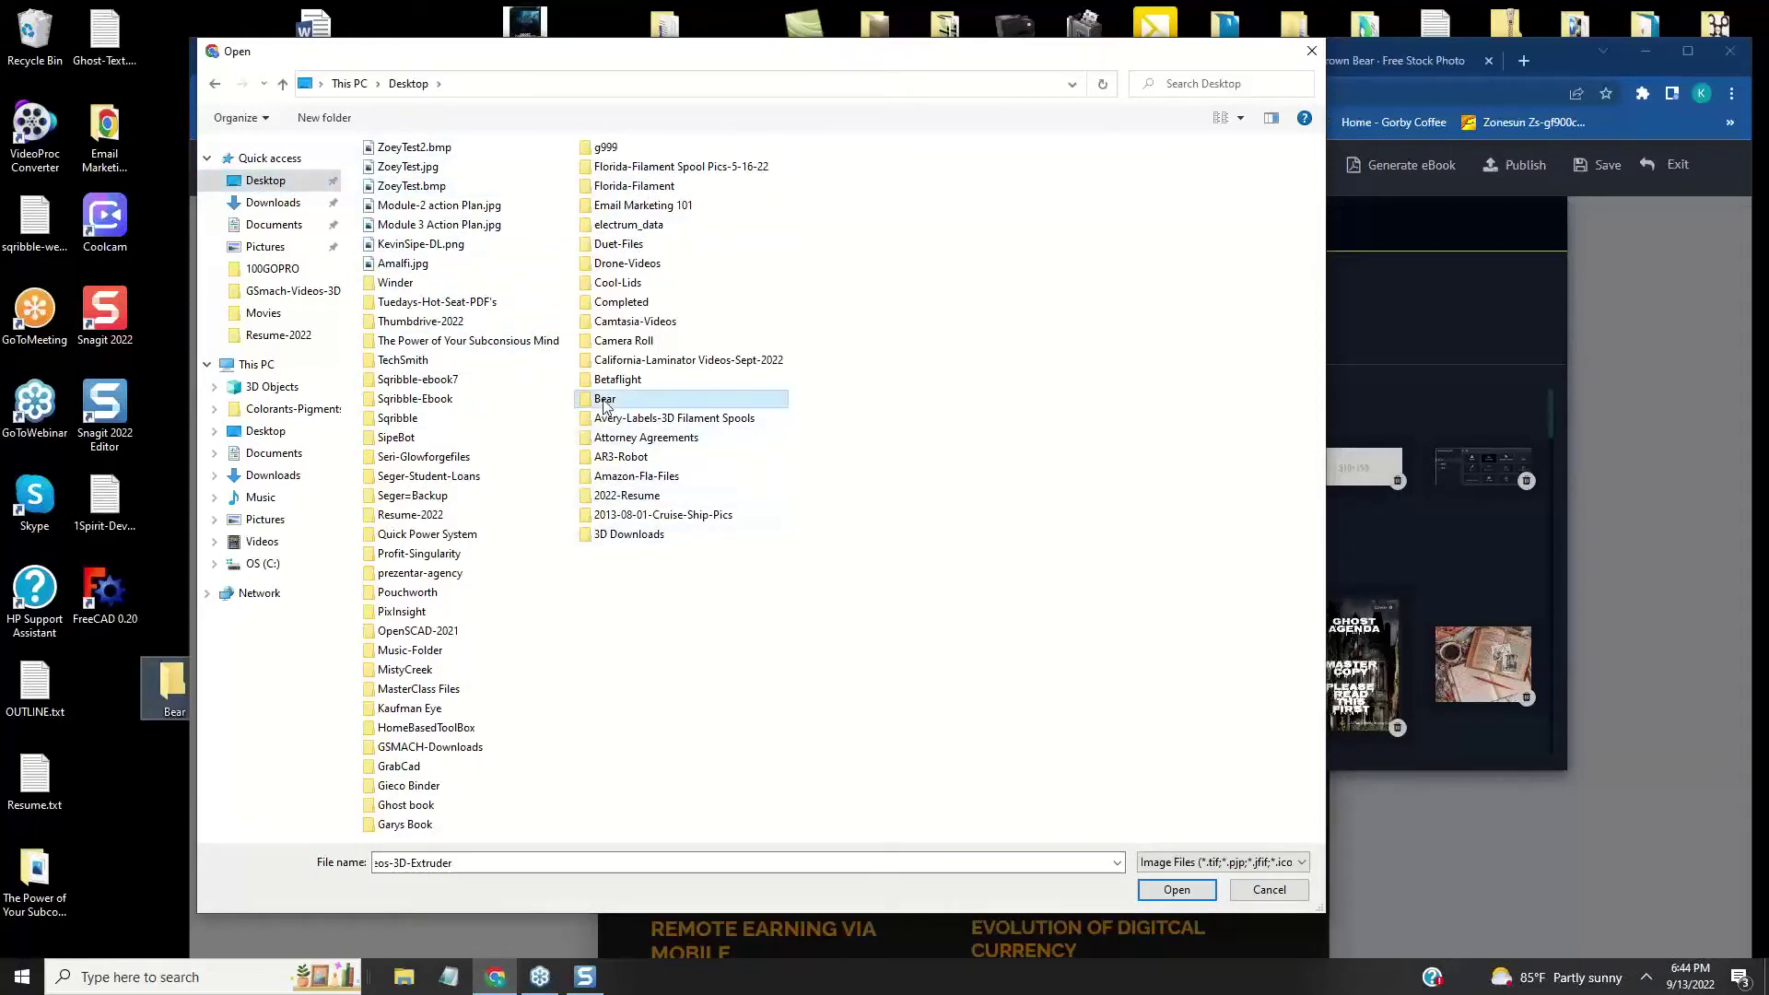
click(669, 405)
double_click(669, 405)
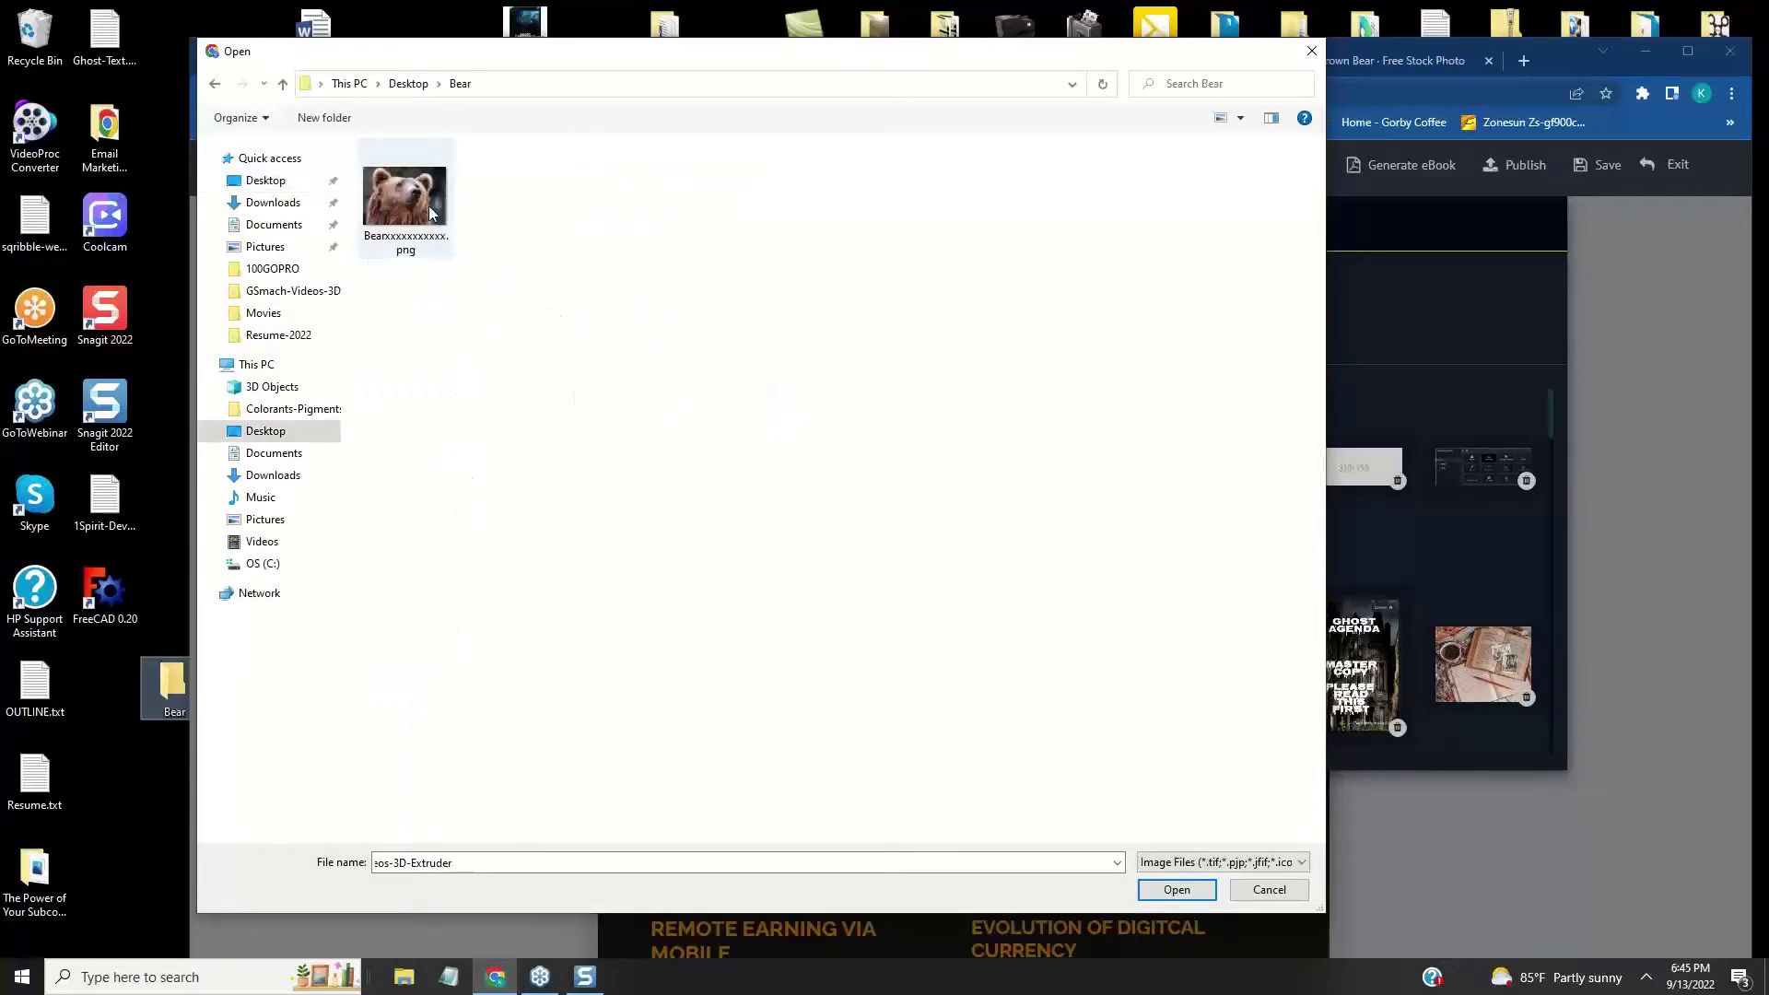
click(418, 198)
click(1183, 886)
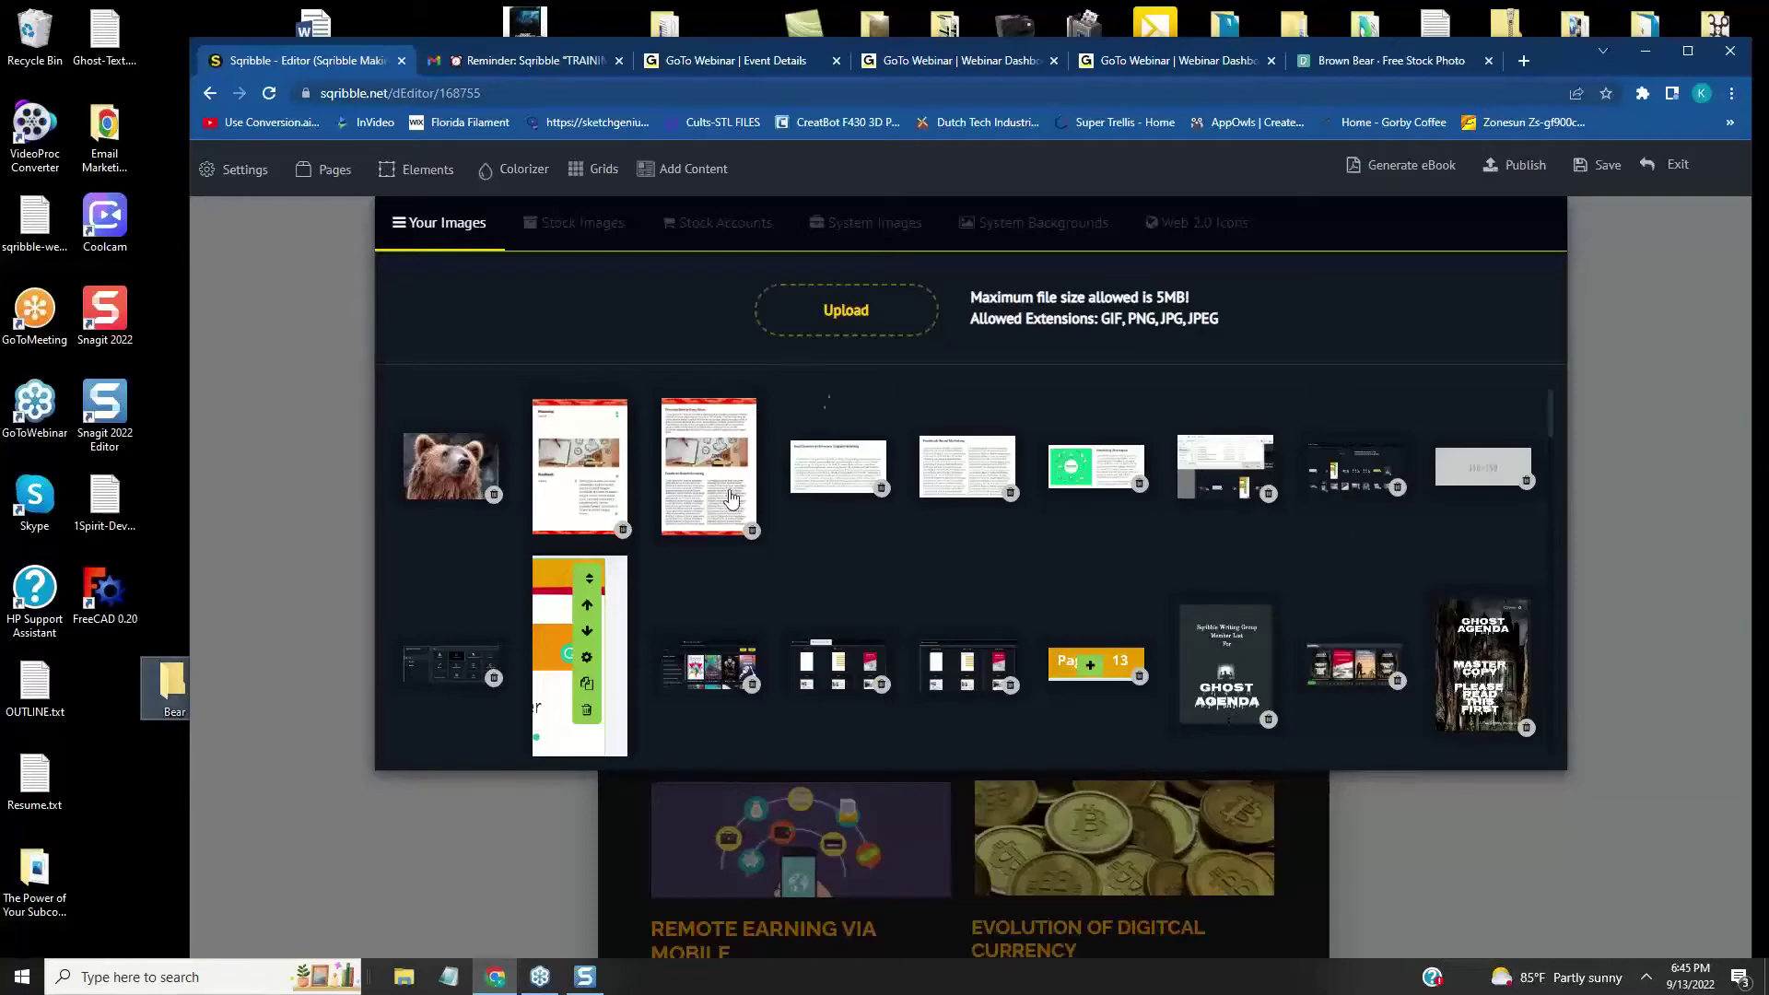
click(444, 470)
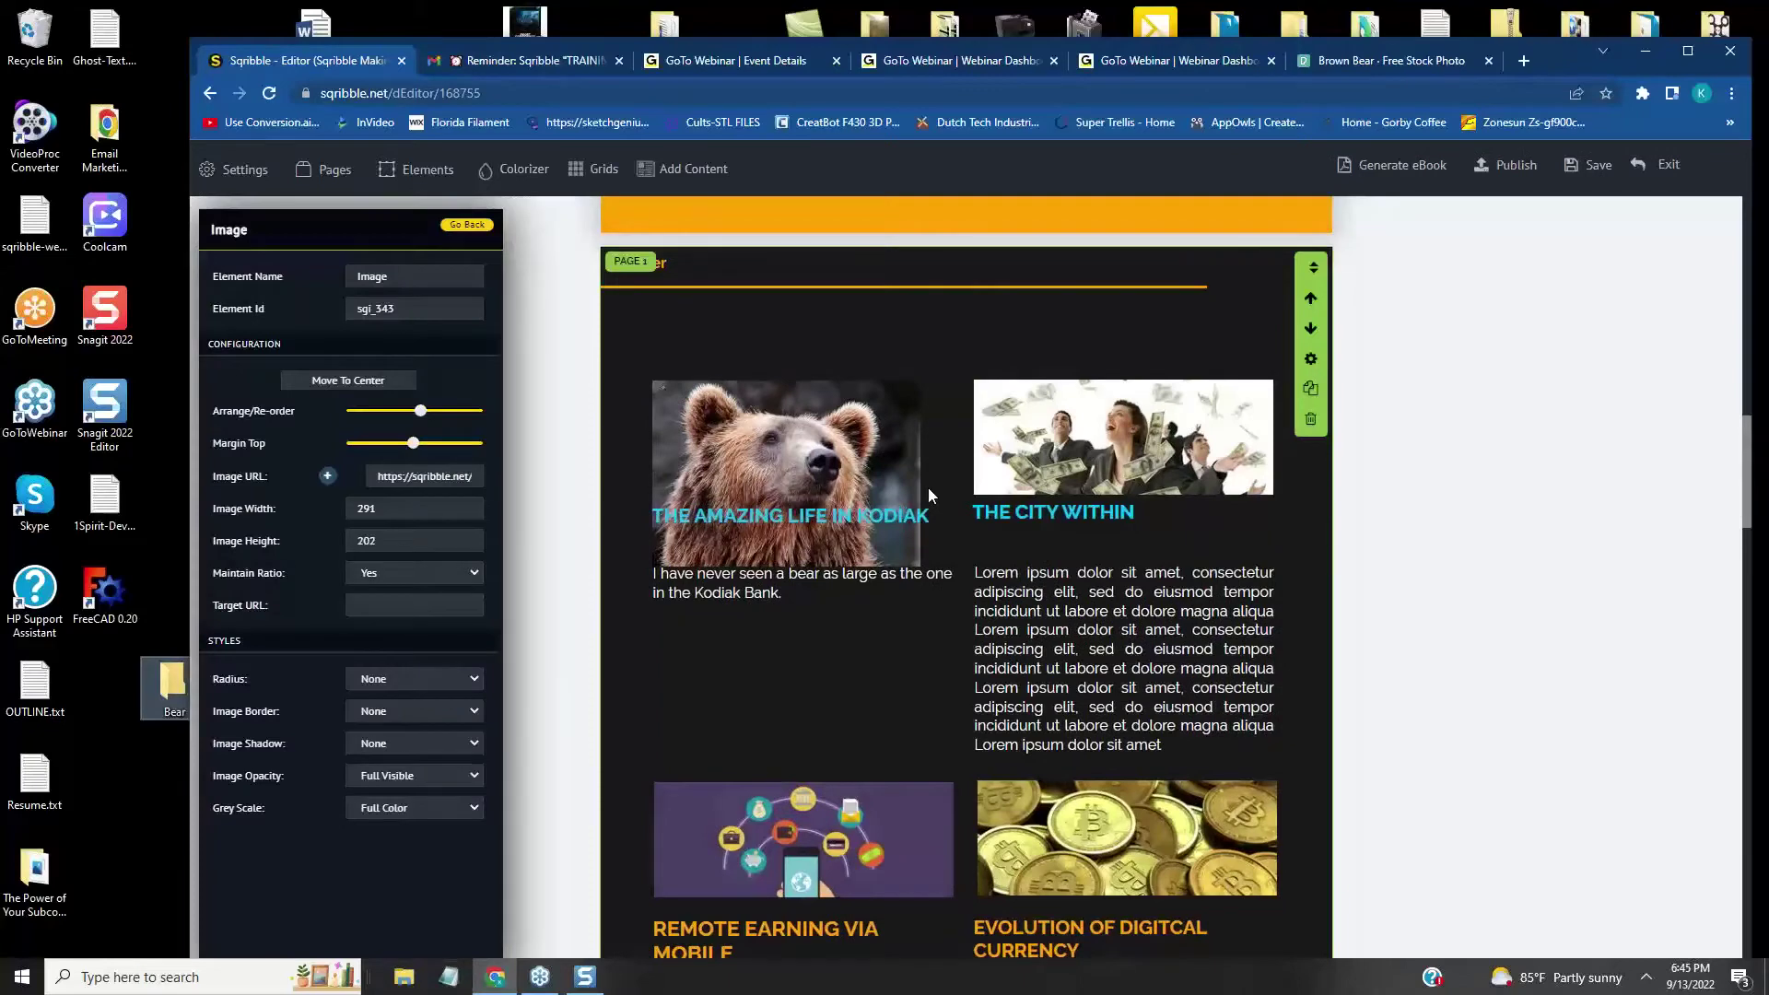
mouse_move(898, 490)
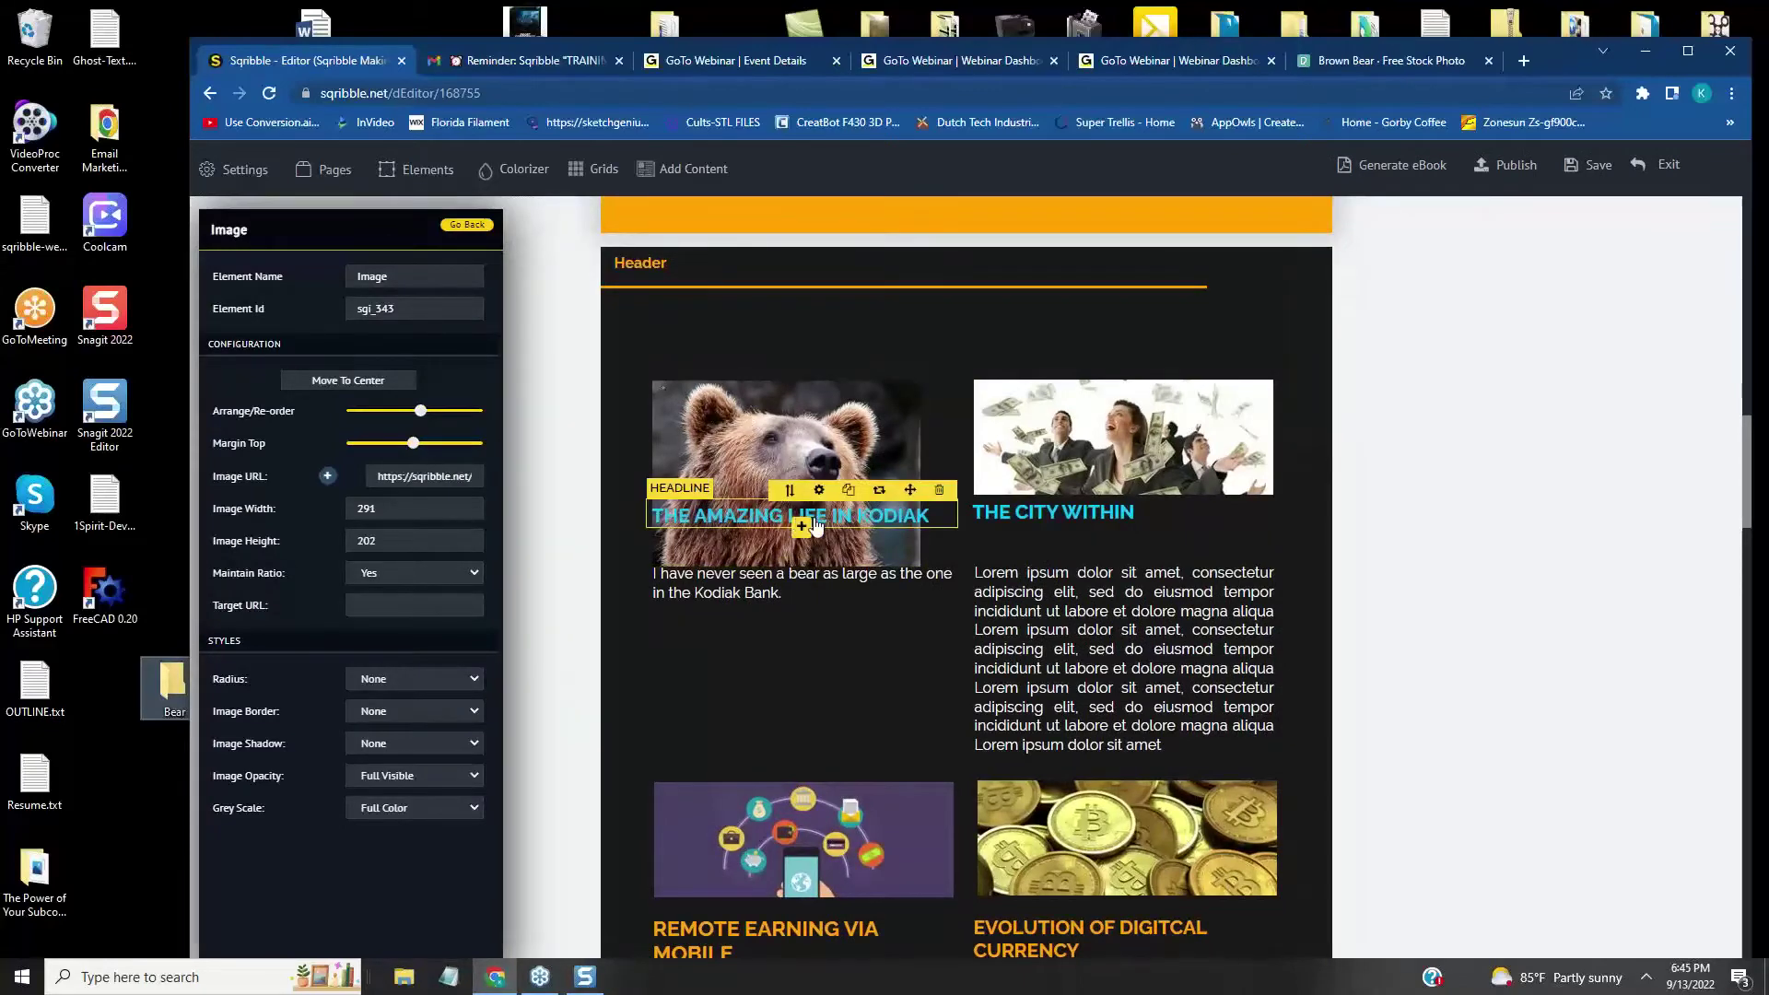
- Move the Kodiak Bank paragraph and the "THE AMAZING LIFE IN KODIAK" headline down so both sit below the bear image
mouse_move(856, 564)
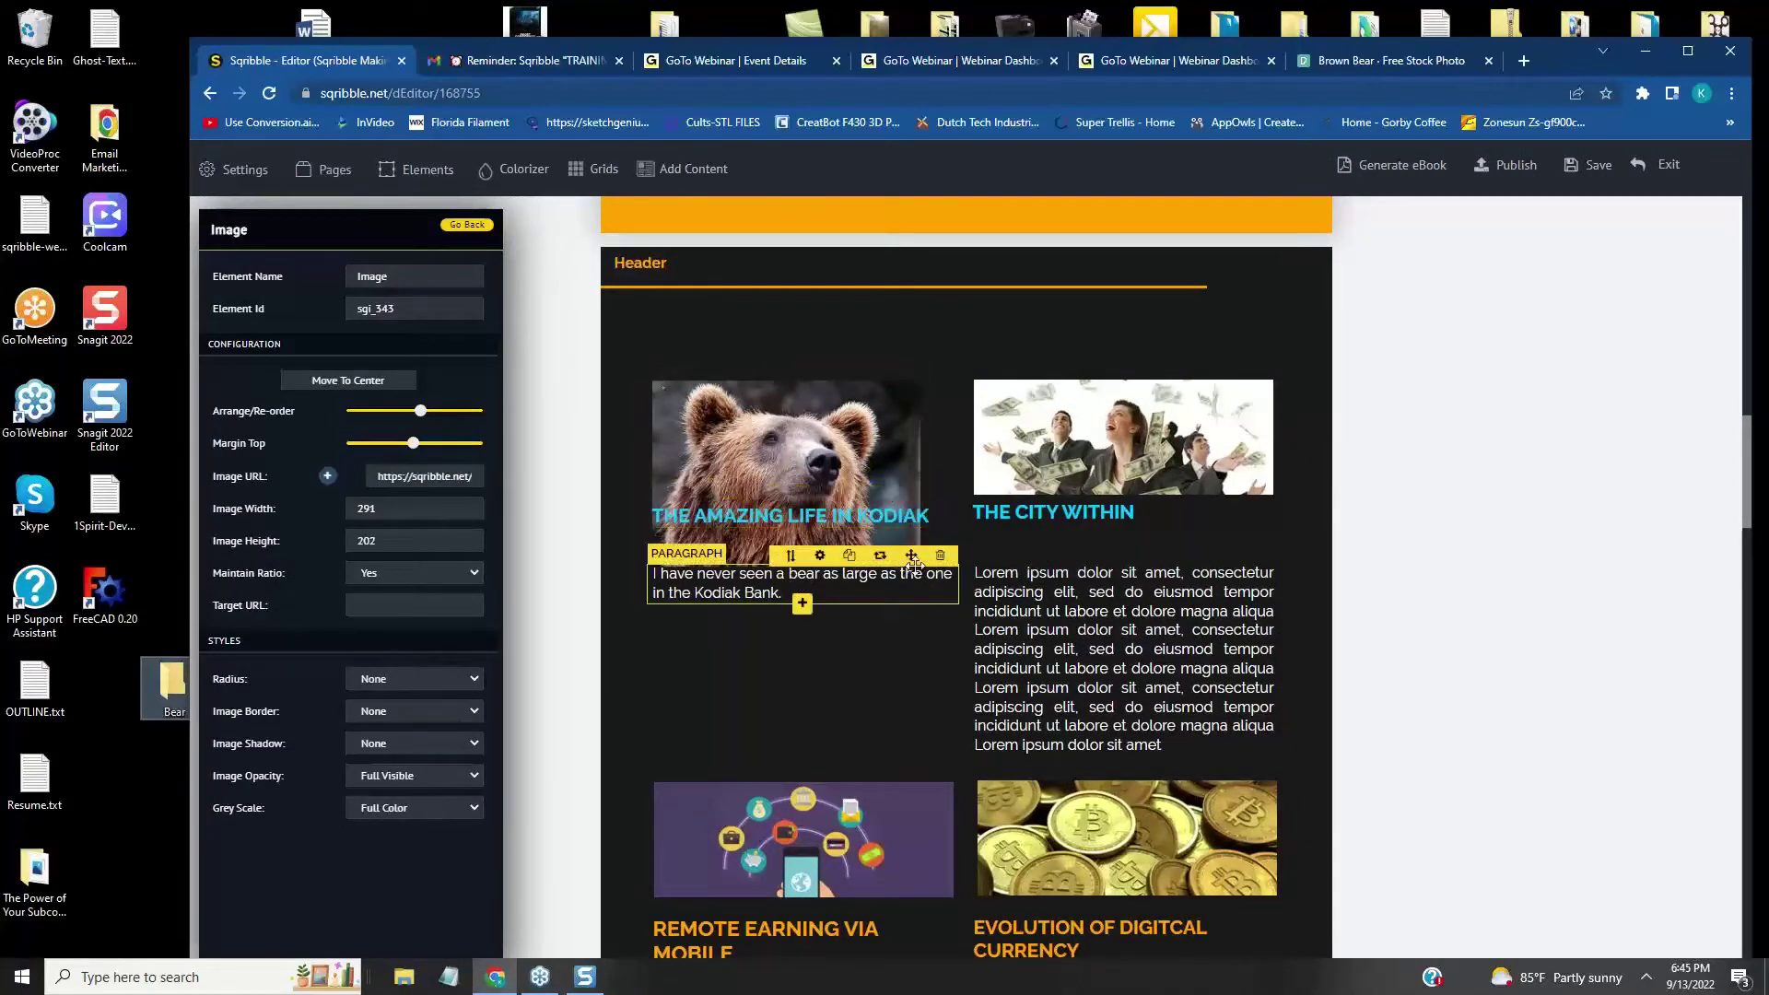
drag(912, 560, 901, 700)
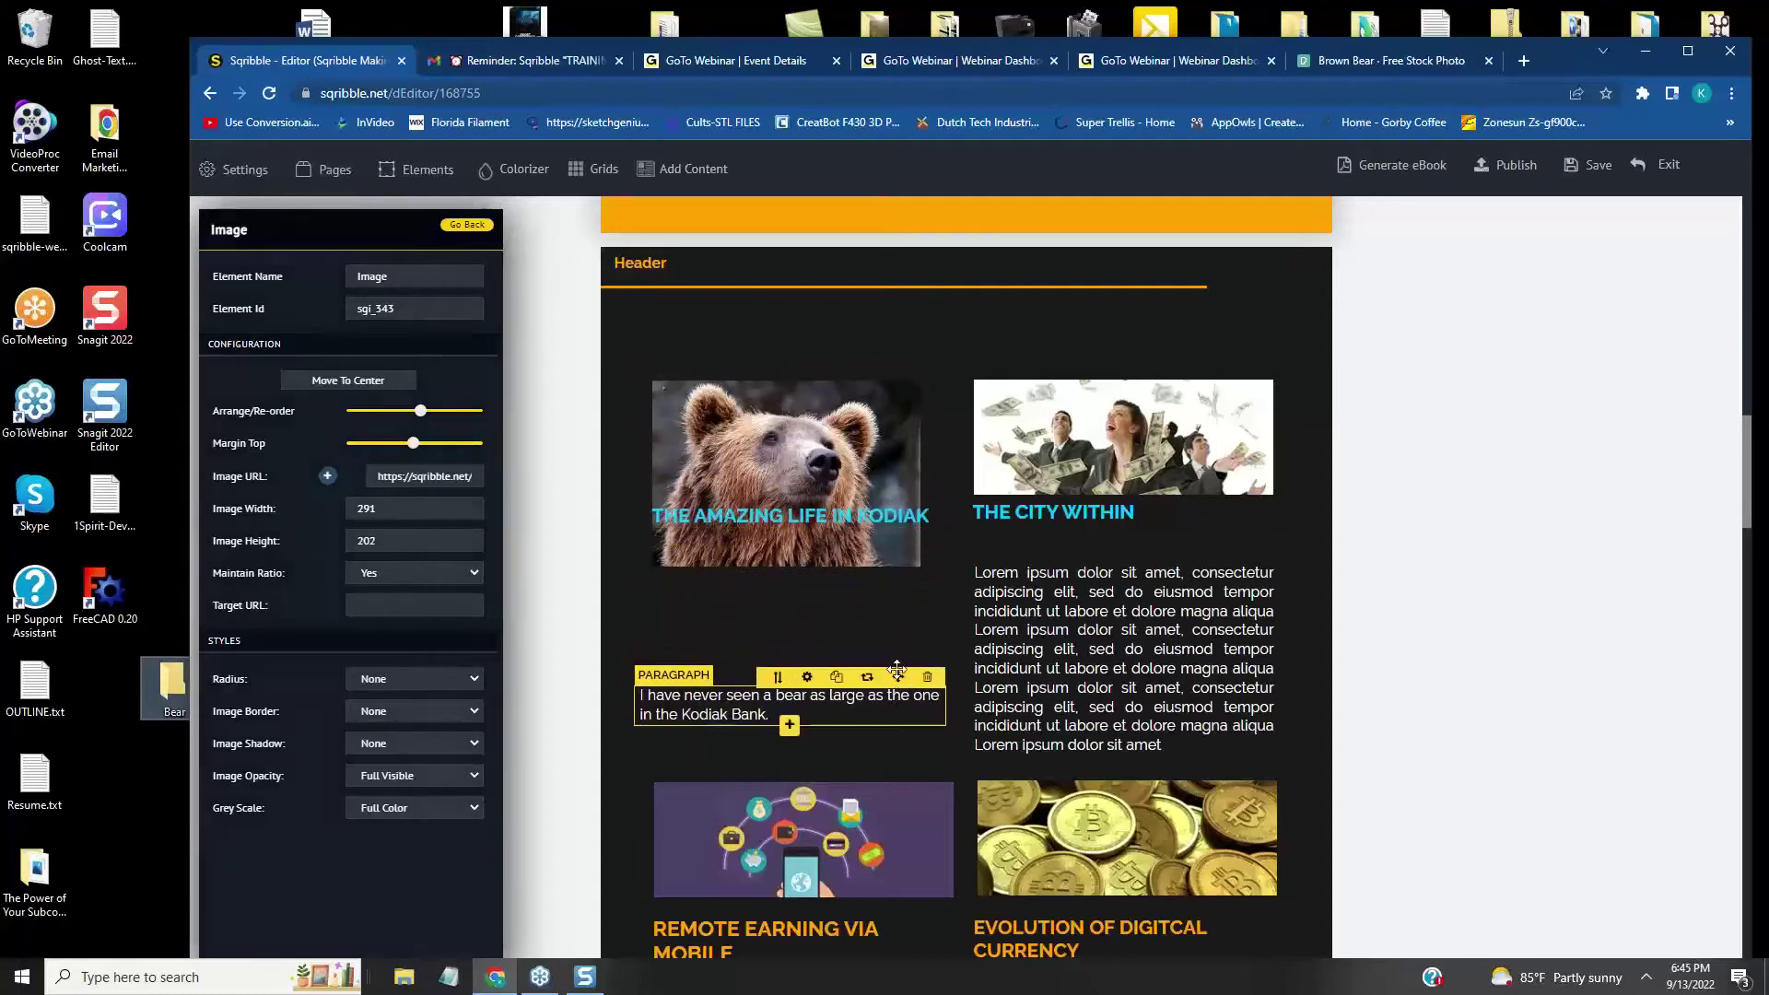
drag(910, 490, 909, 613)
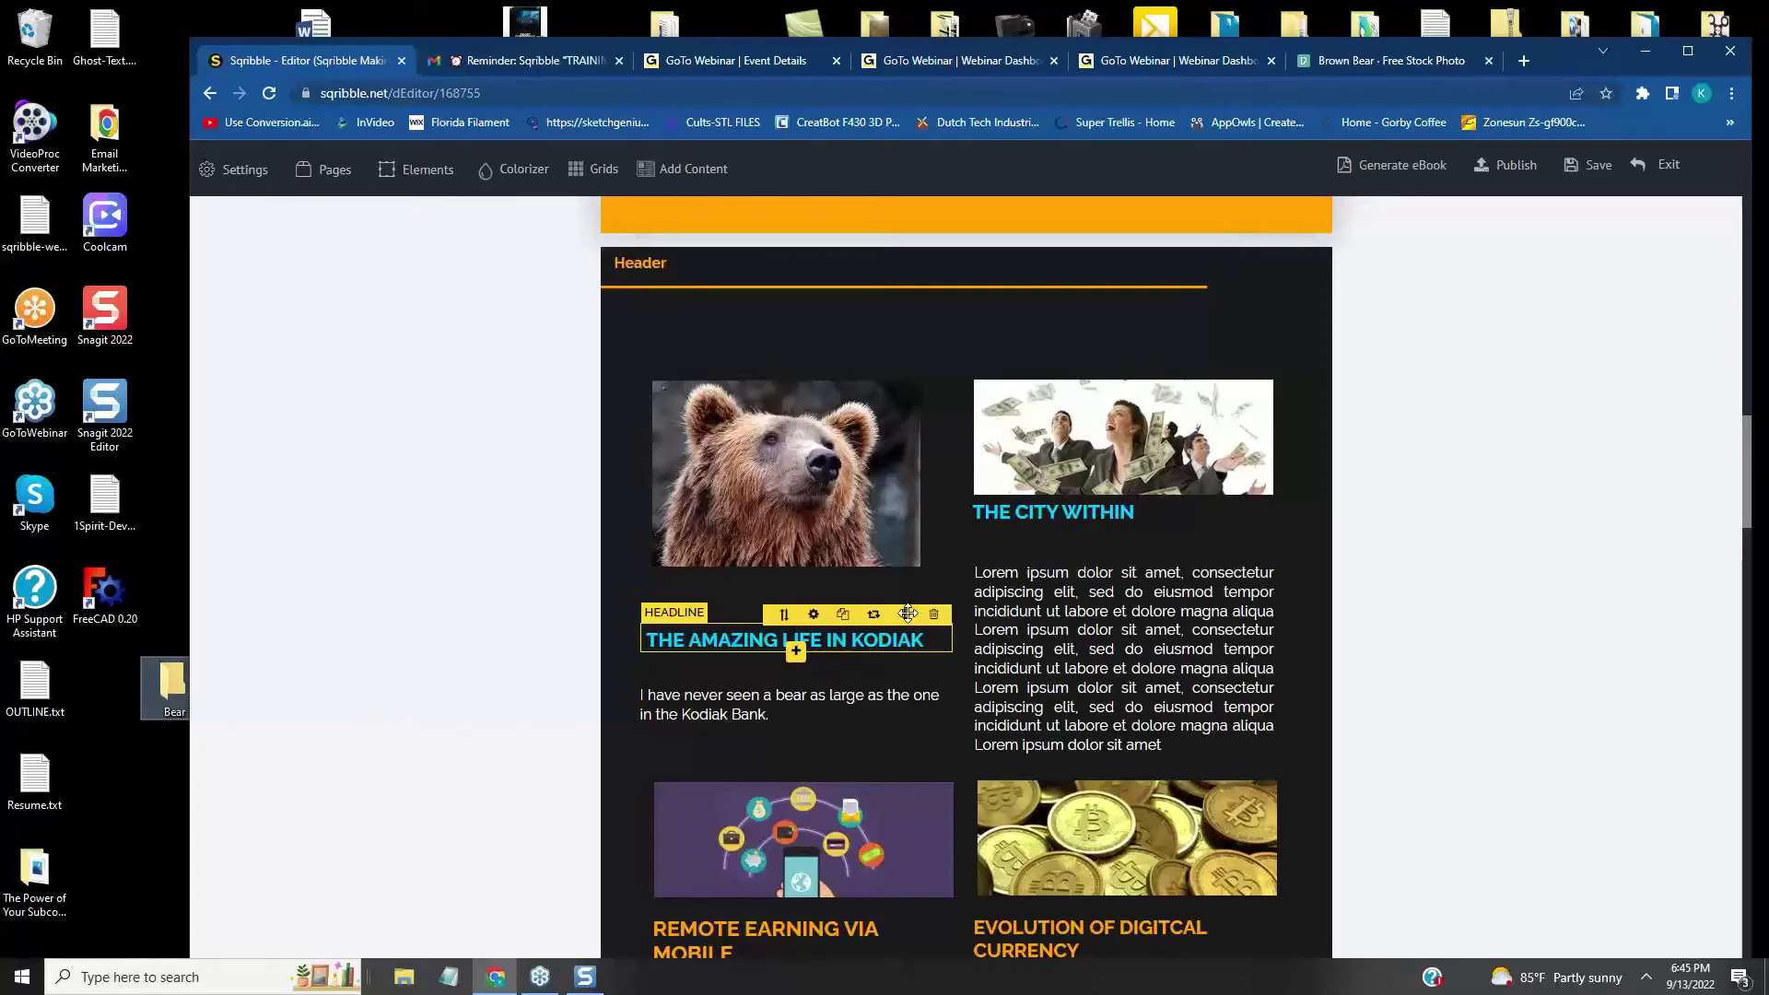
- Delete the falling-money image above "THE CITY WITHIN" and the lorem ipsum paragraph below that headline
mouse_move(1139, 480)
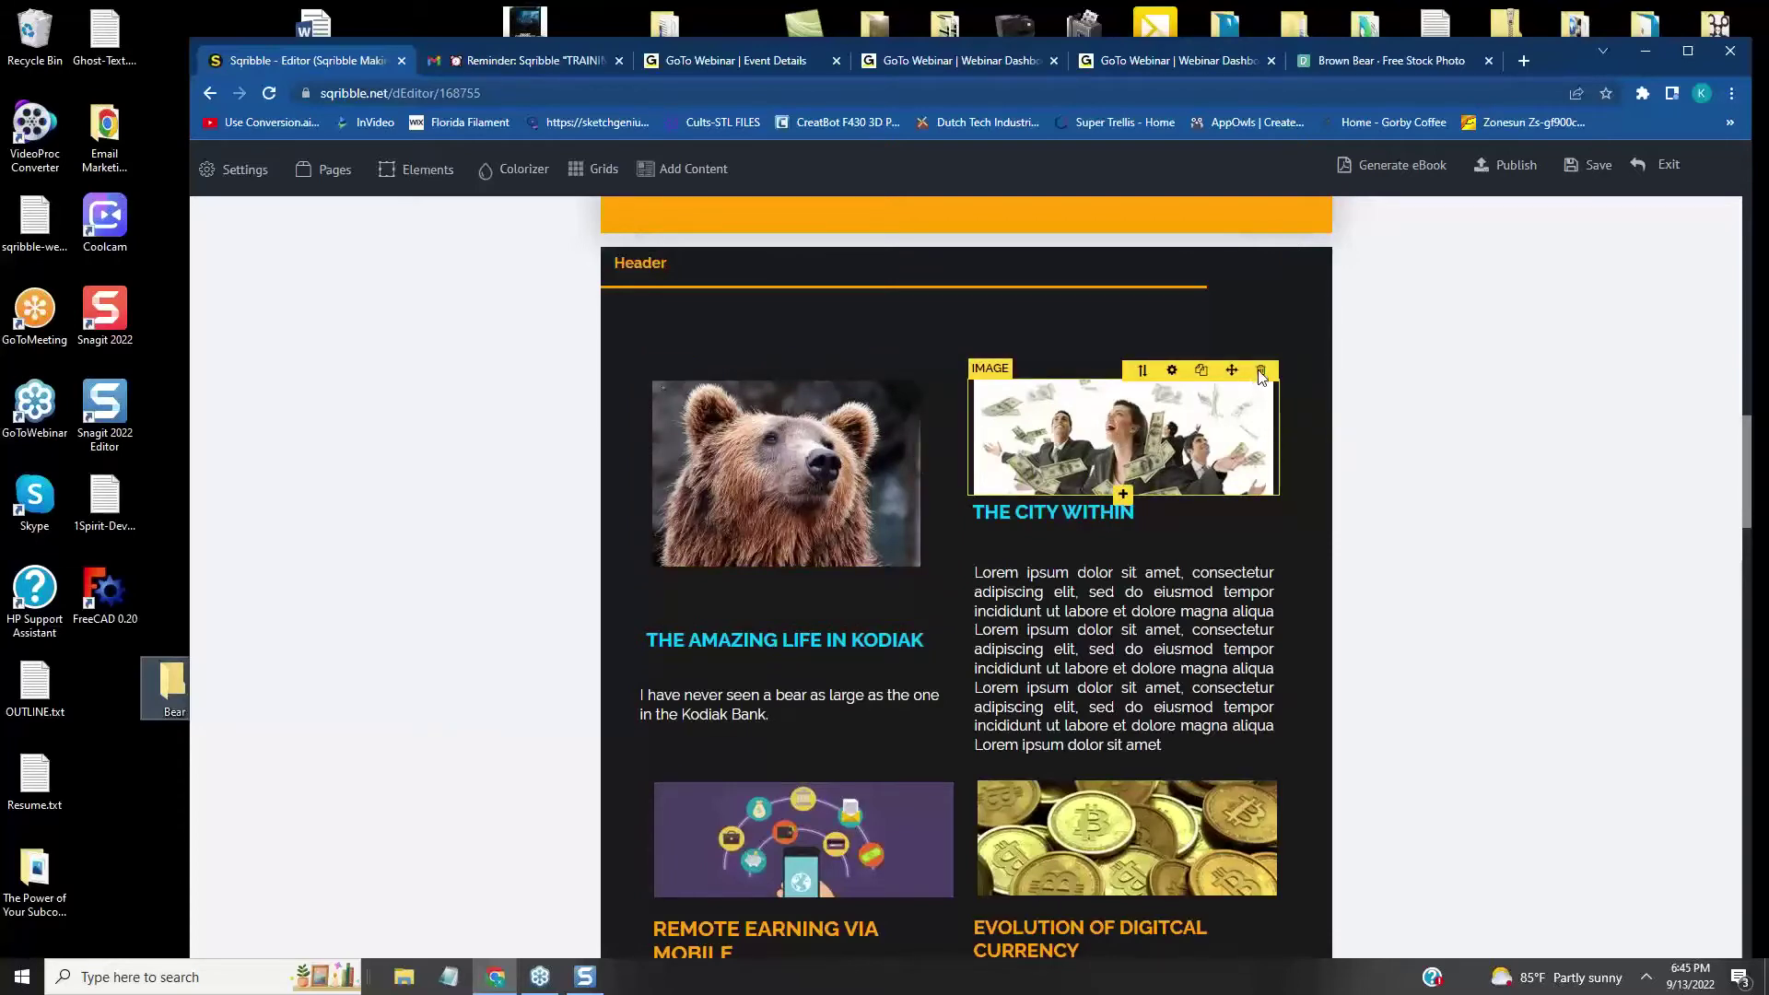
click(1260, 369)
click(894, 661)
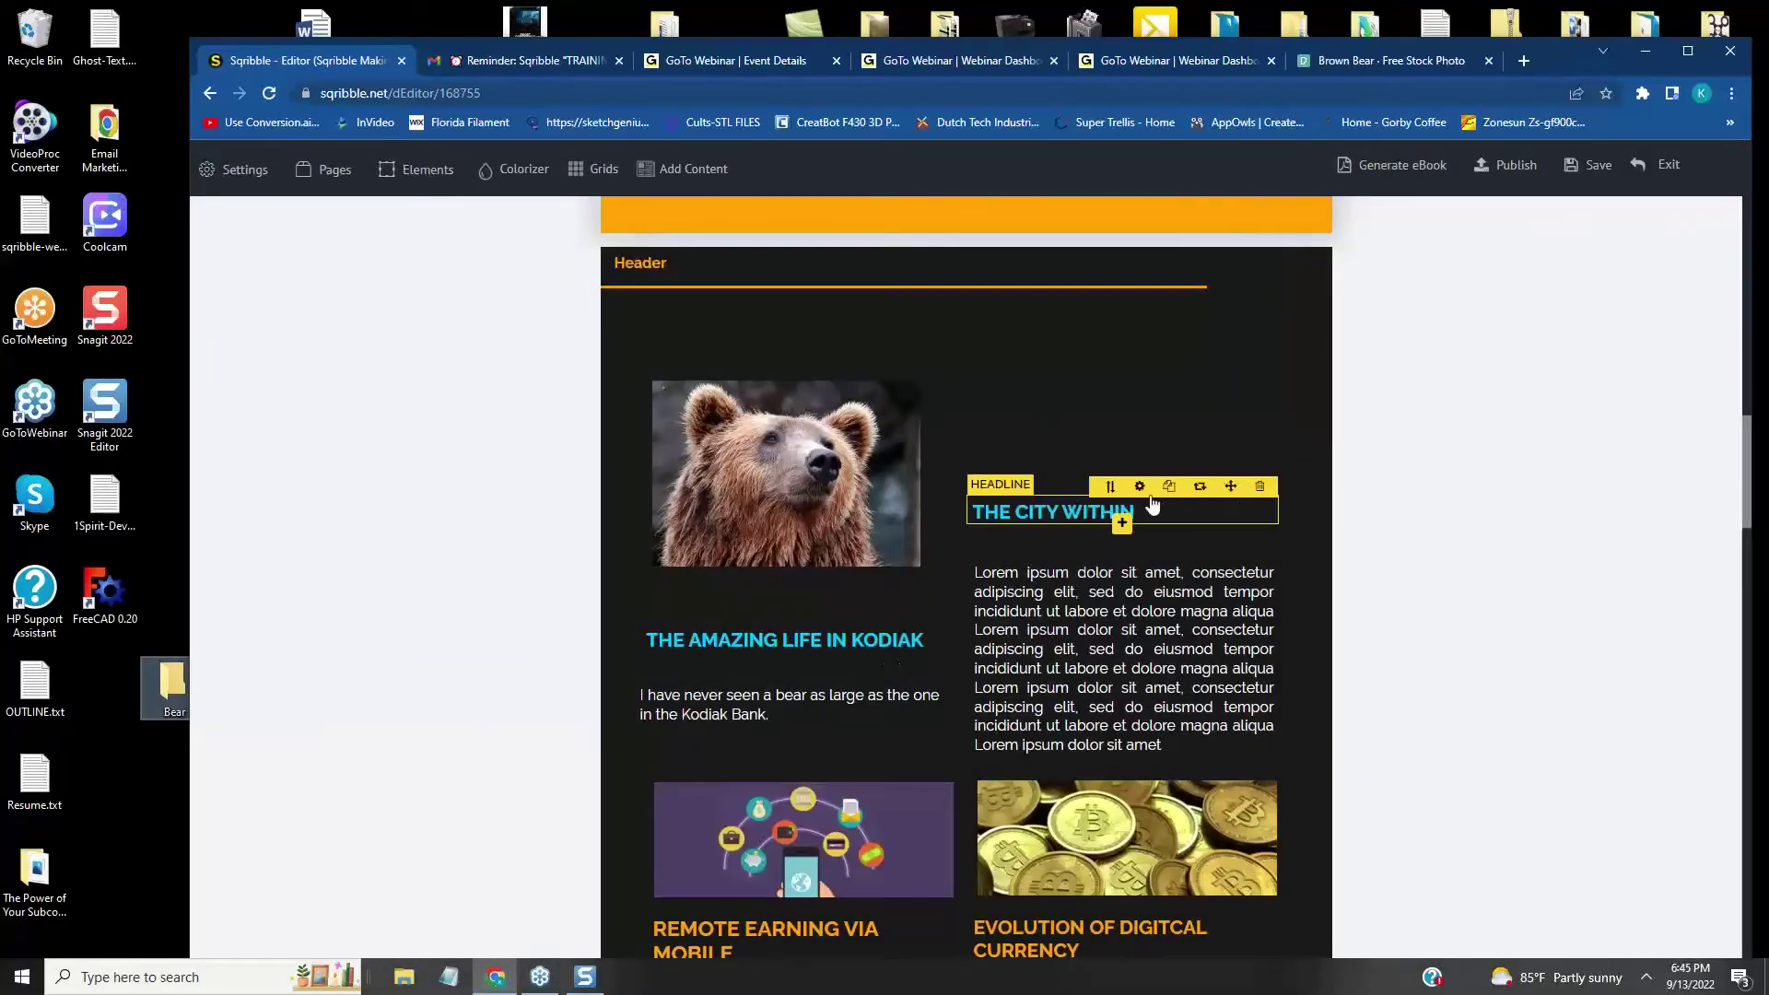
mouse_move(1153, 580)
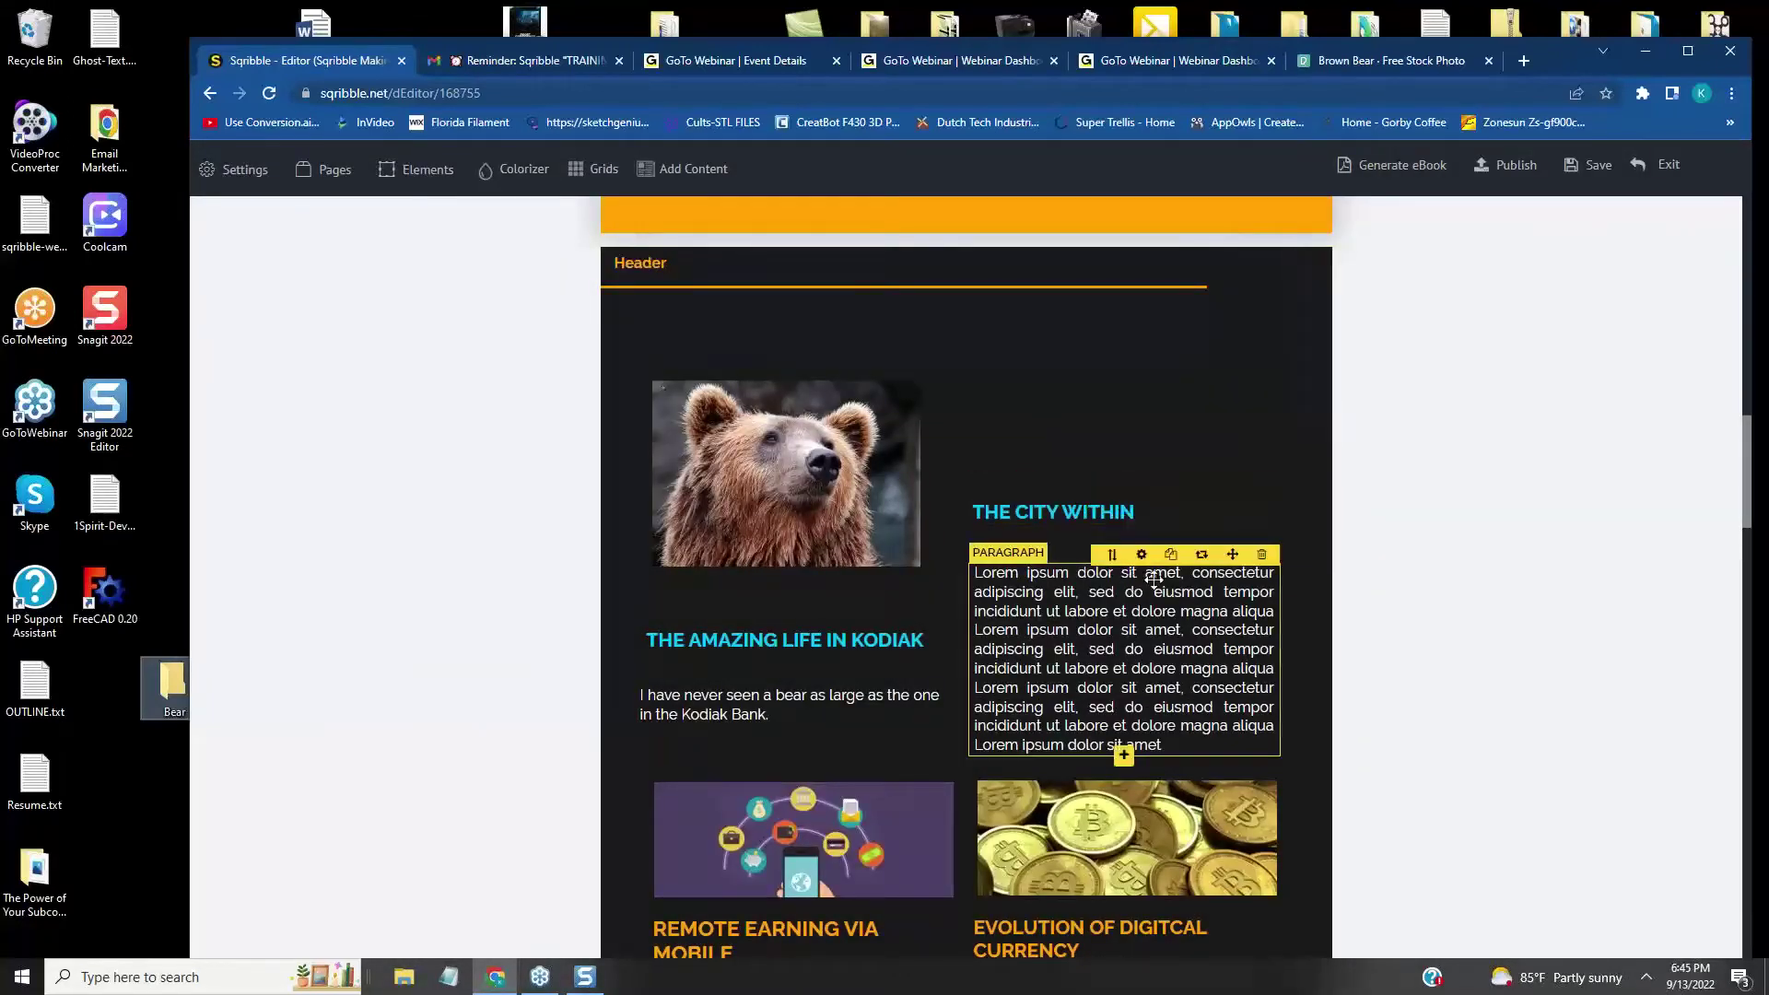
click(1262, 554)
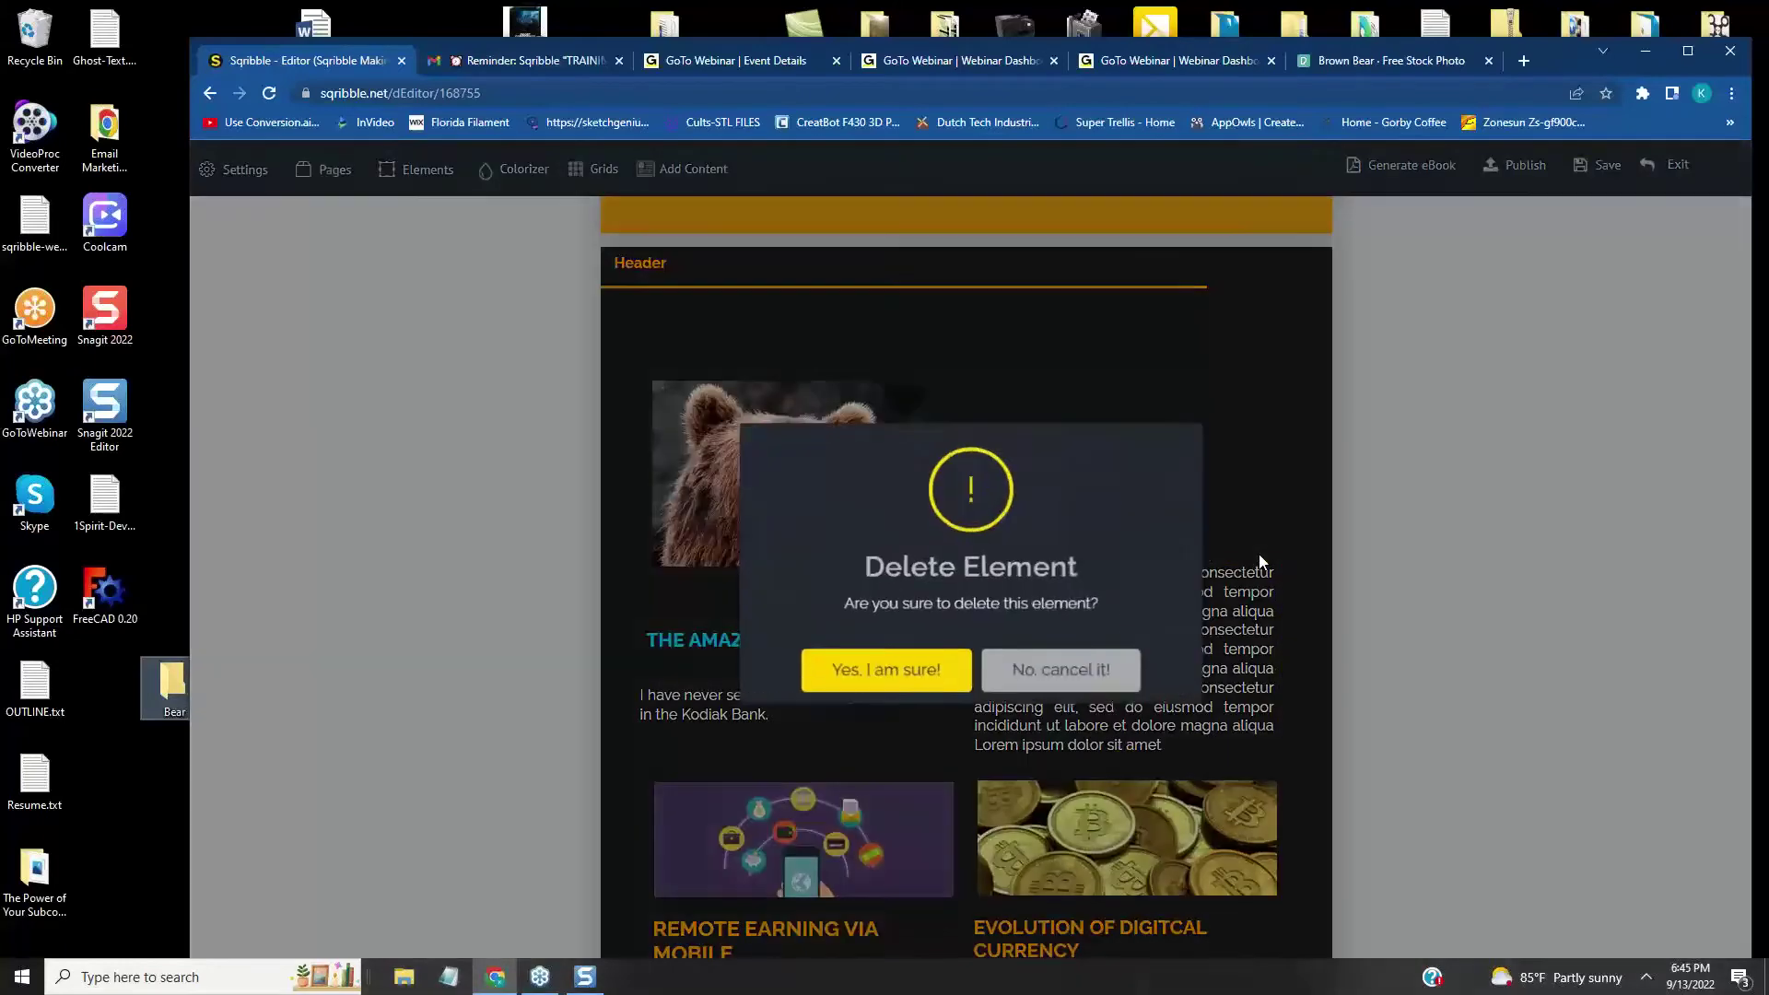
click(946, 675)
- Move "THE CITY WITHIN" headline down to just above the bitcoin image and delete the empty paragraph element near it
mouse_move(1125, 511)
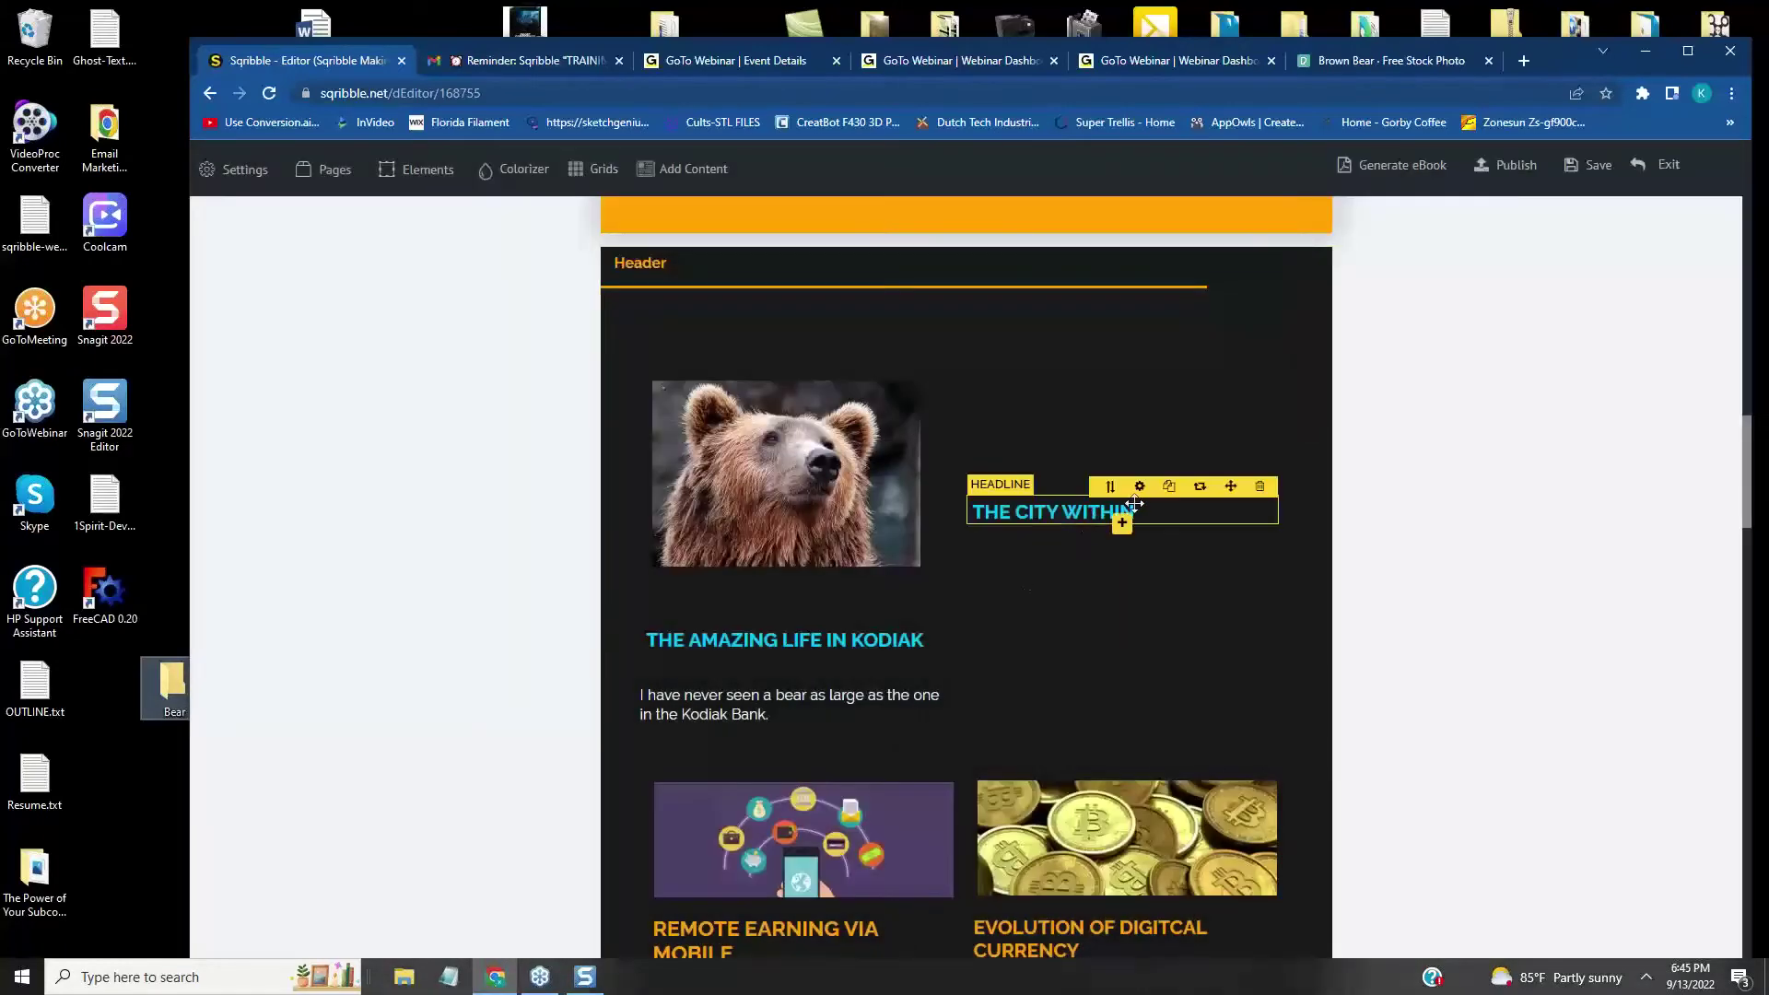
drag(1228, 485, 1259, 721)
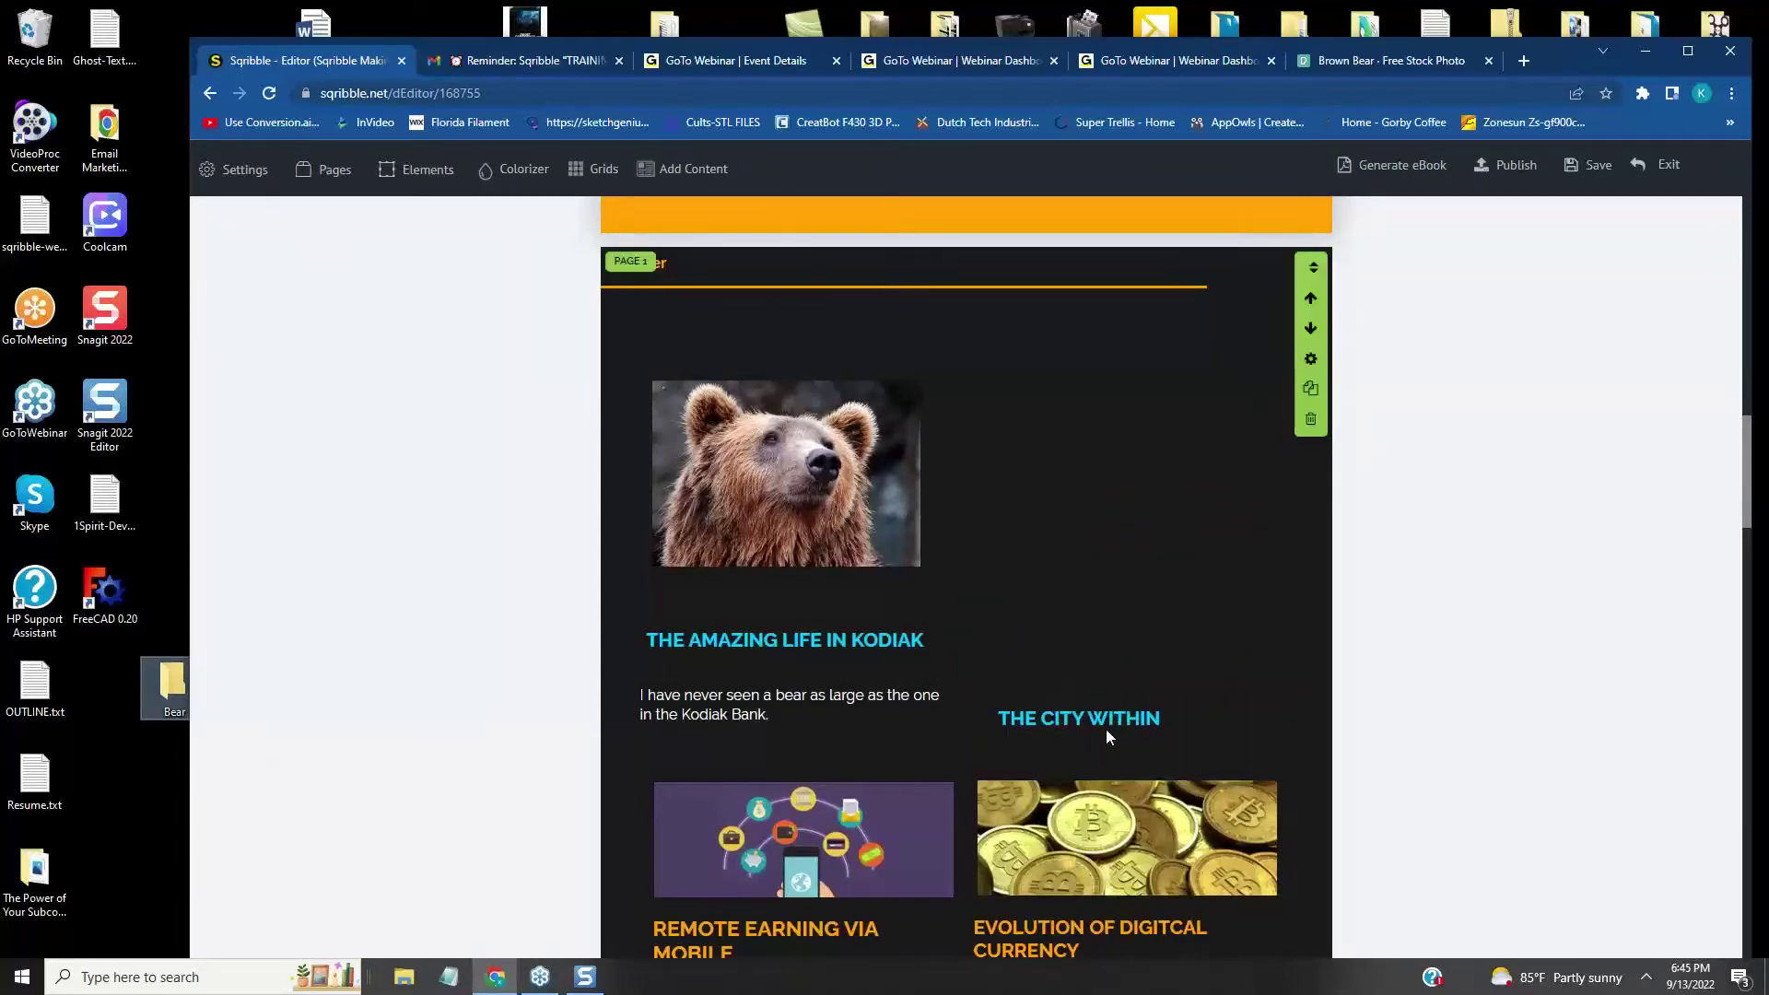
mouse_move(1113, 728)
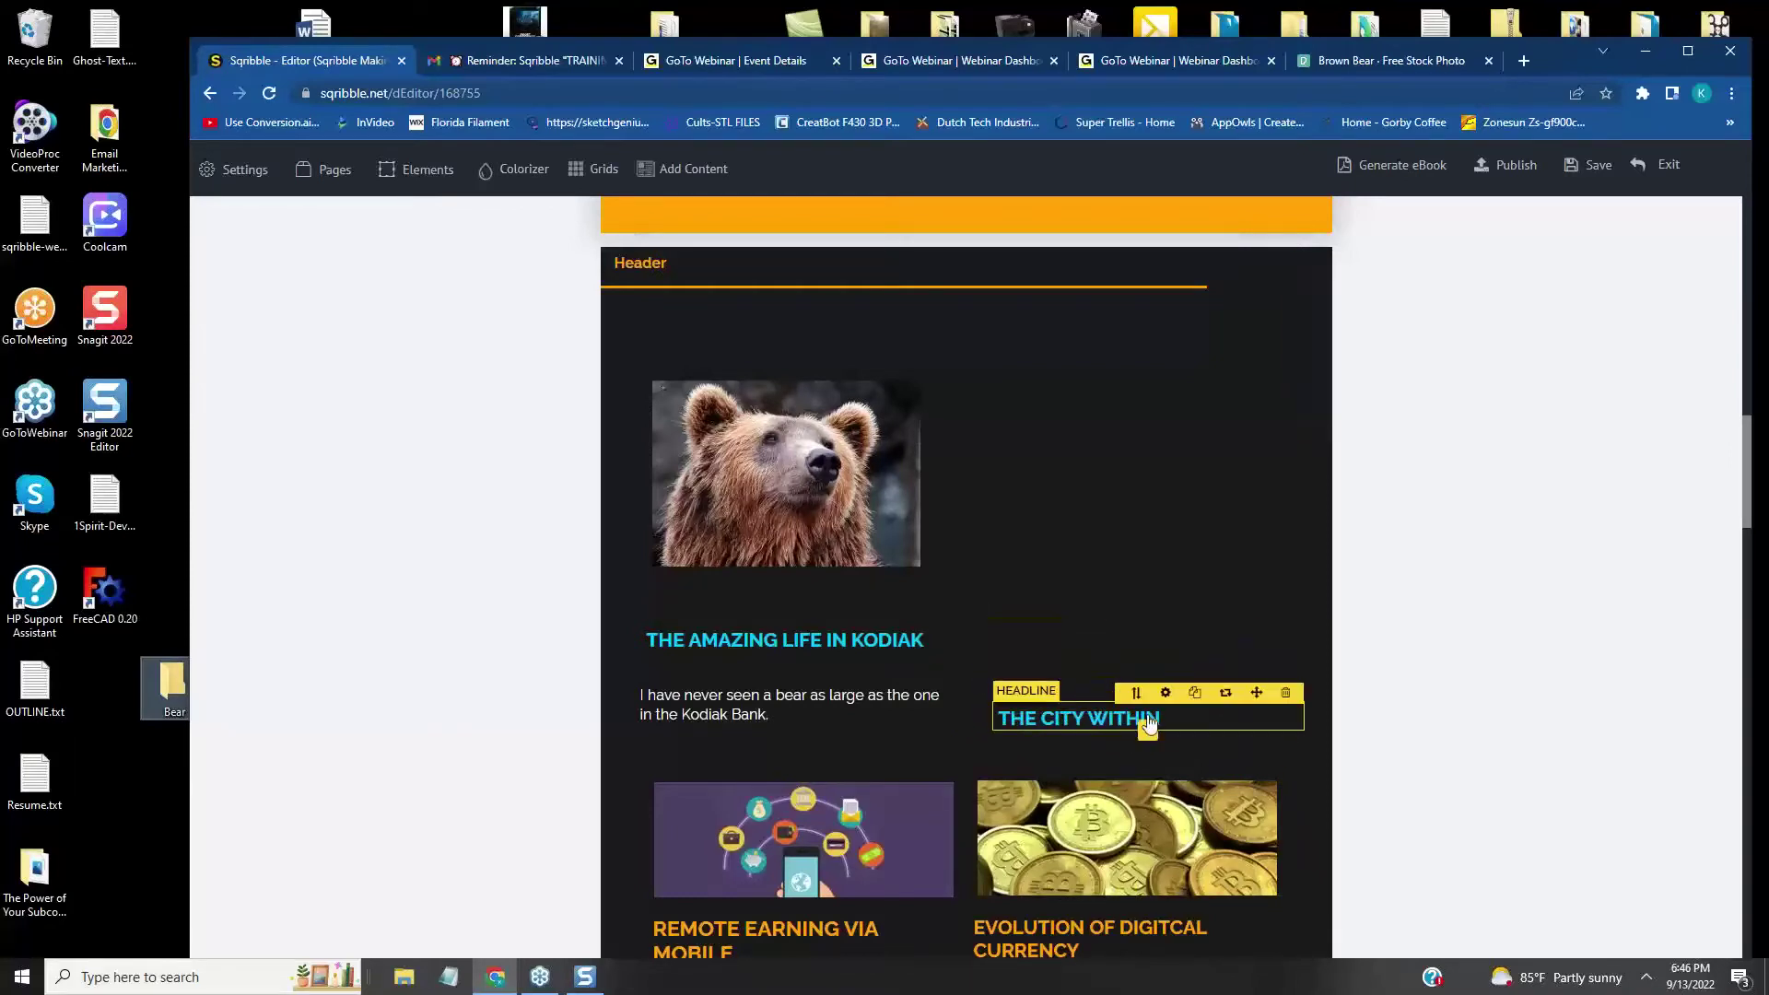
mouse_move(1163, 645)
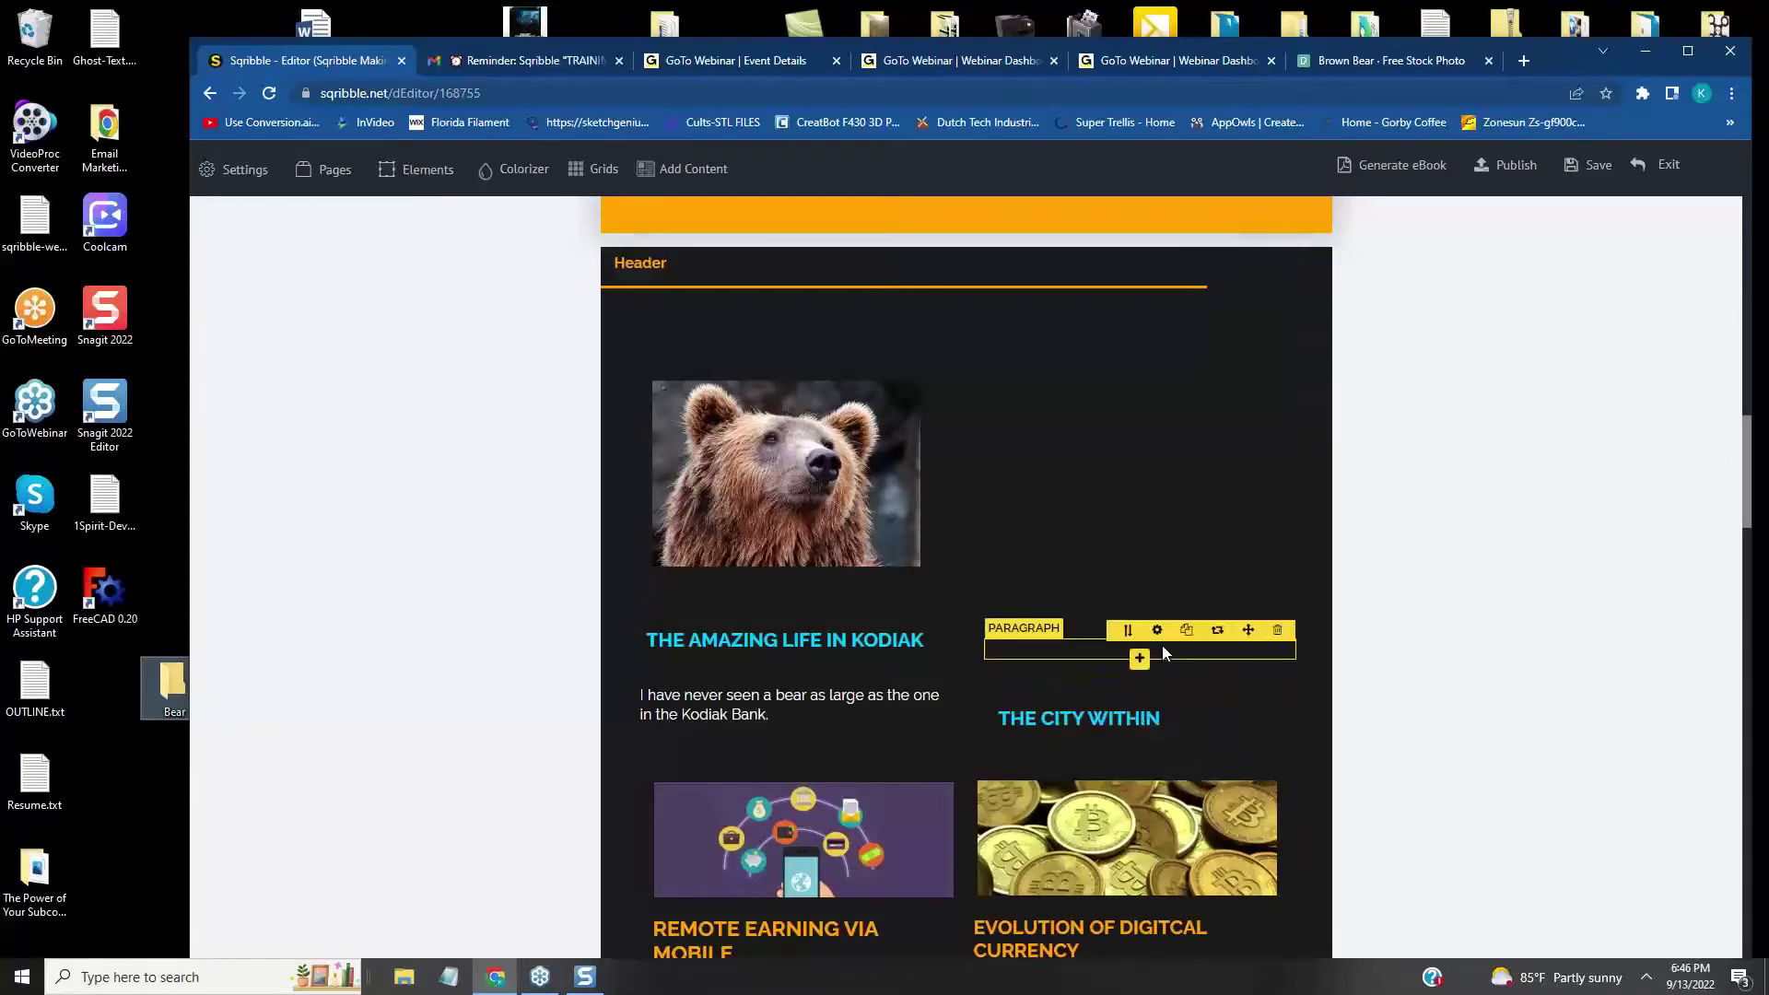
click(1276, 631)
click(904, 660)
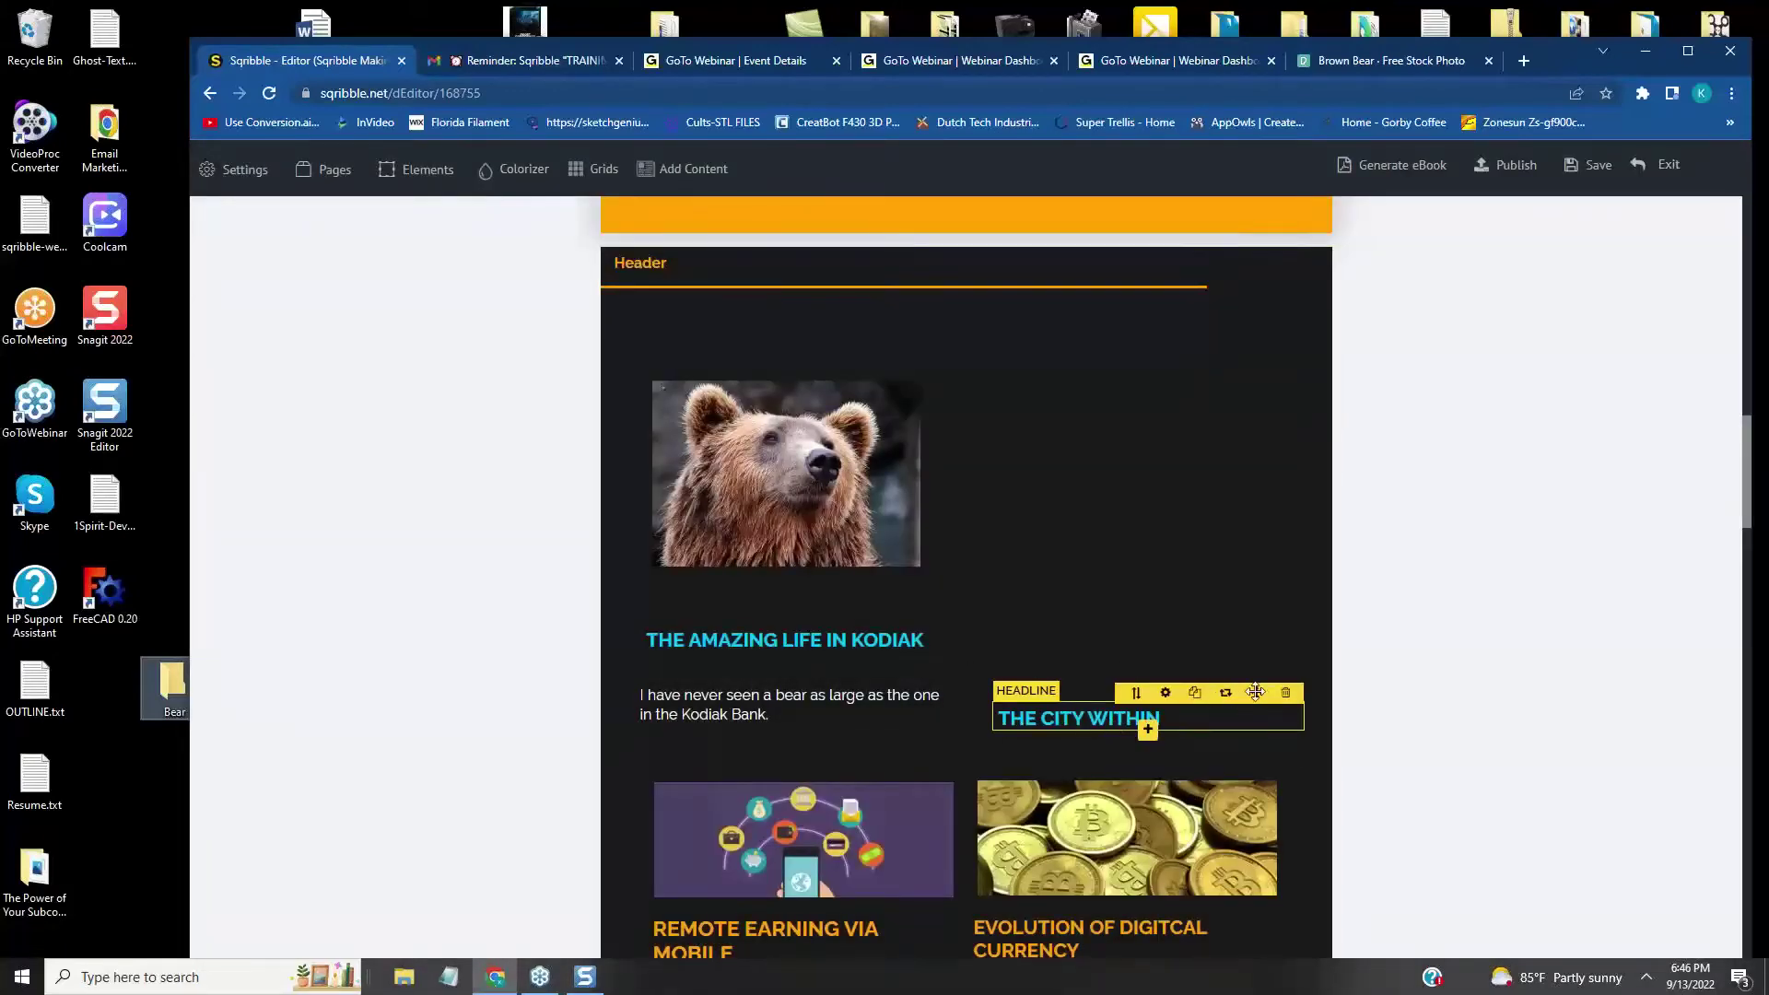
drag(1255, 692, 872, 408)
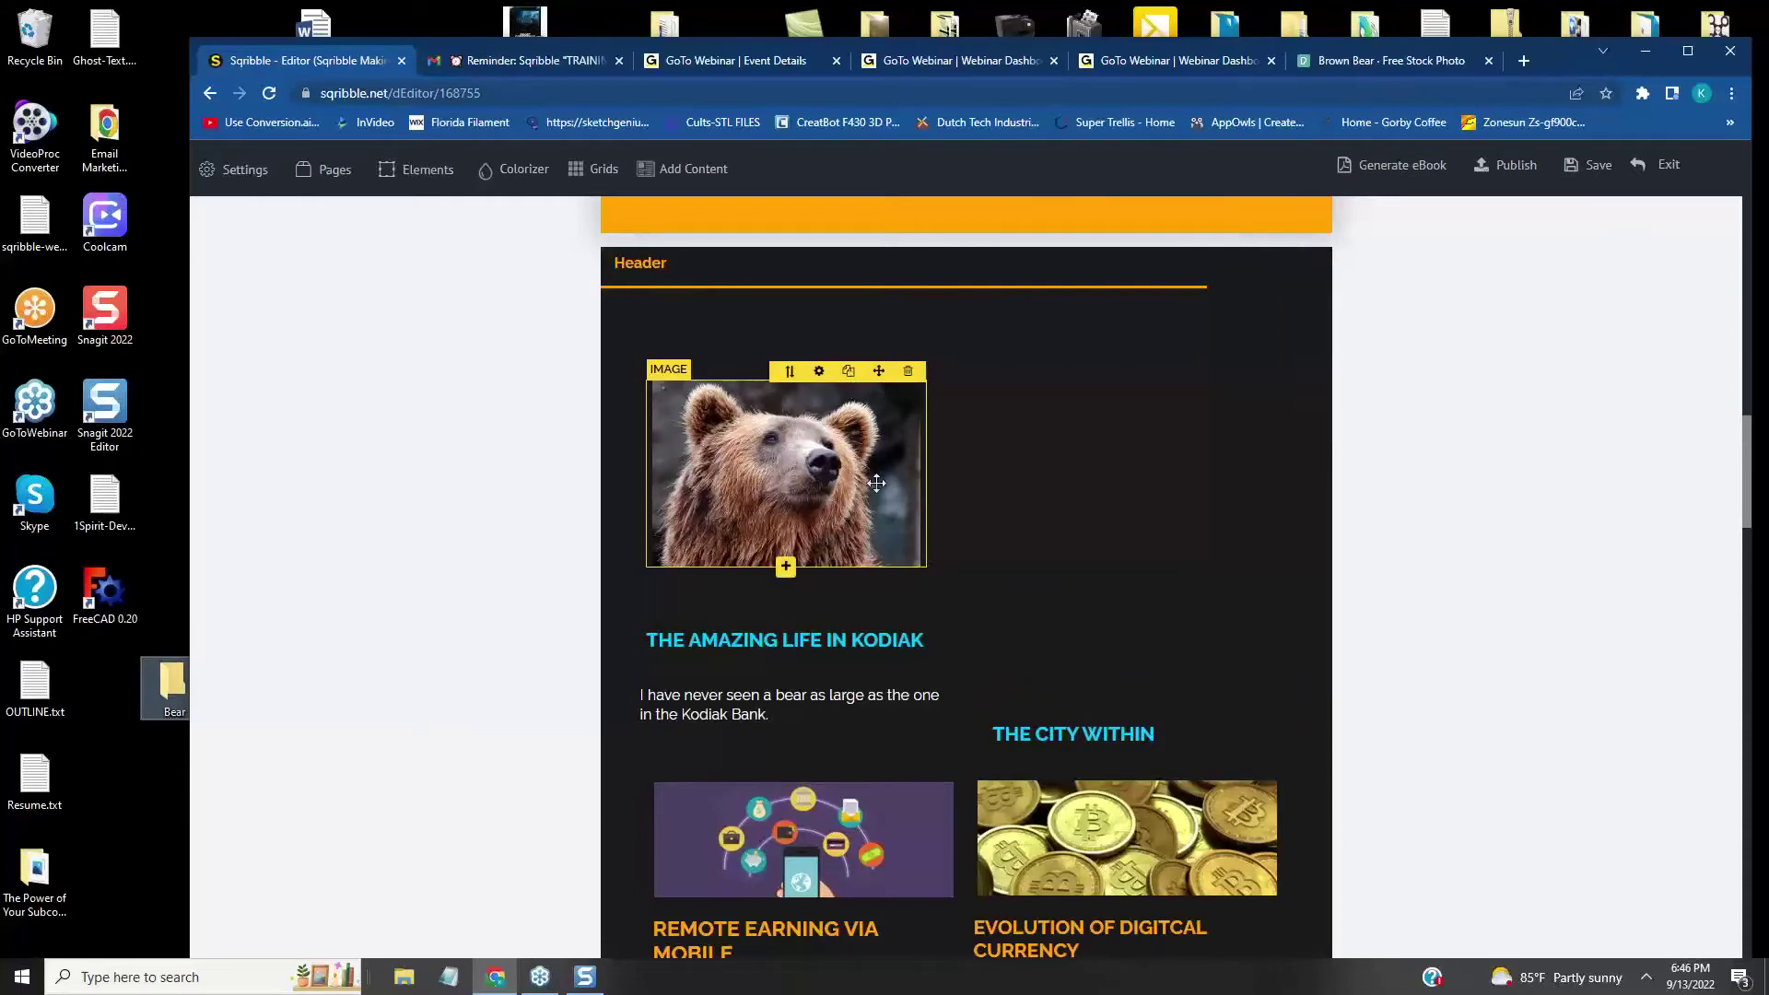
- Open the bear image's settings and set its width to 600 with the aspect ratio maintained
click(820, 373)
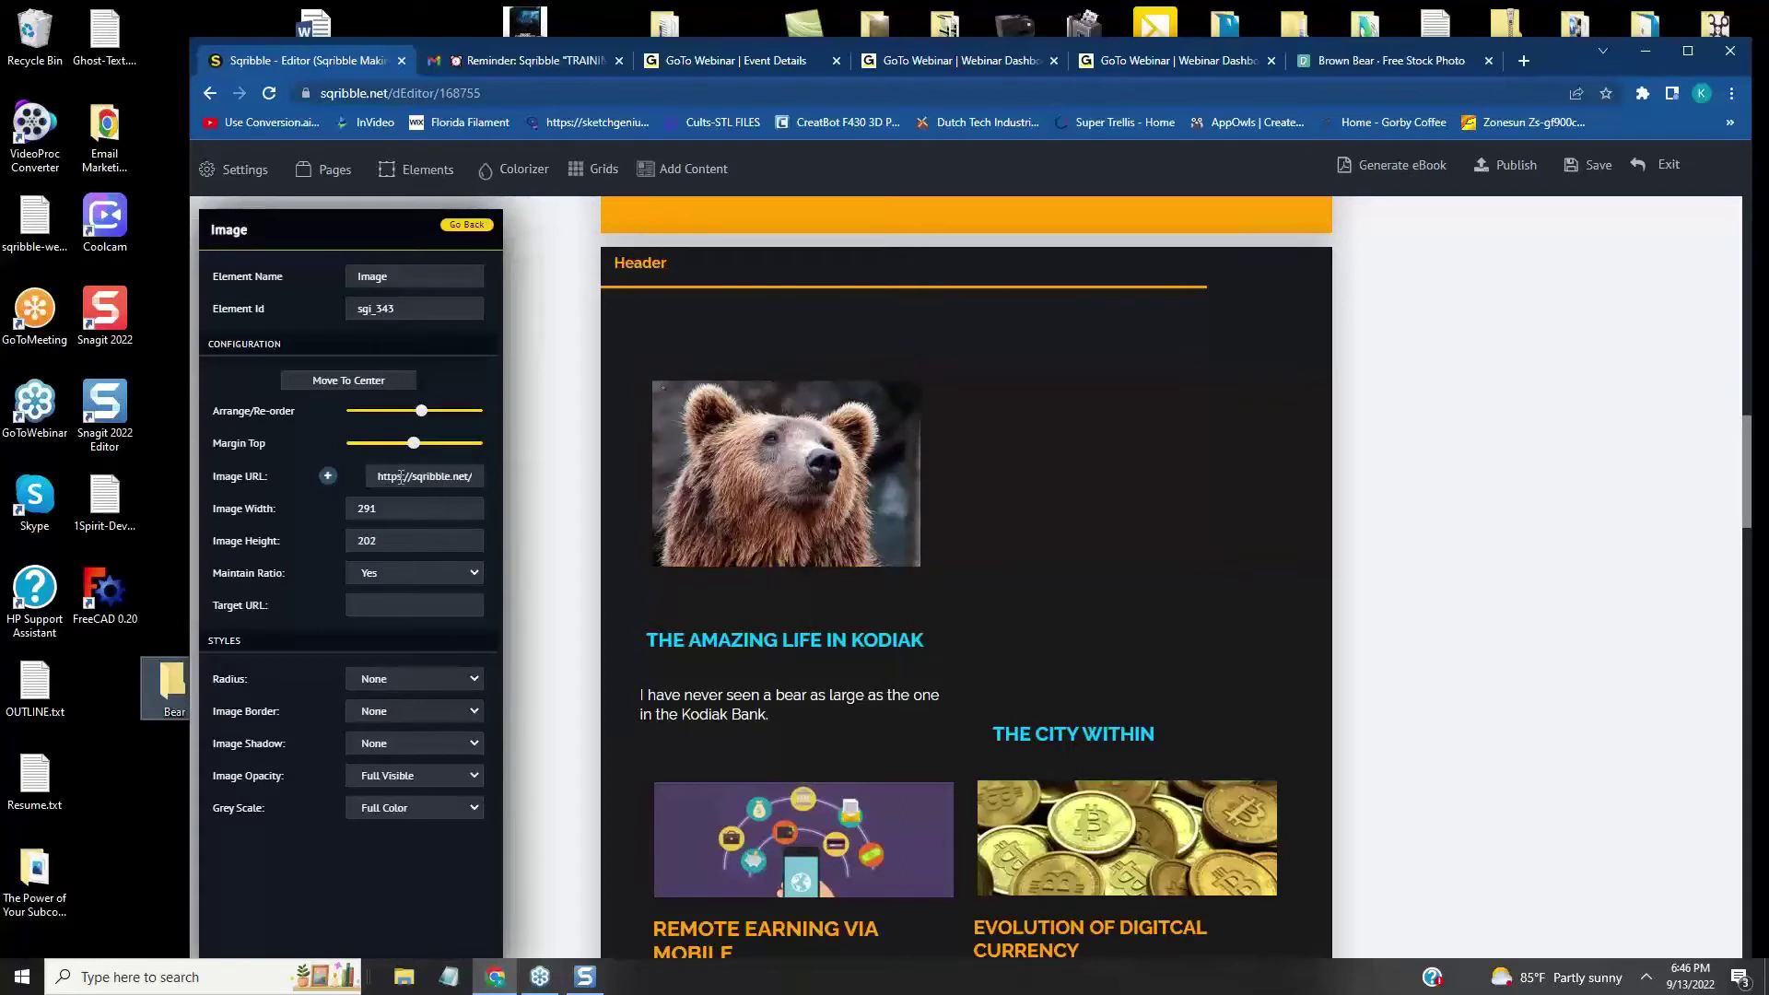
click(401, 476)
key(End)
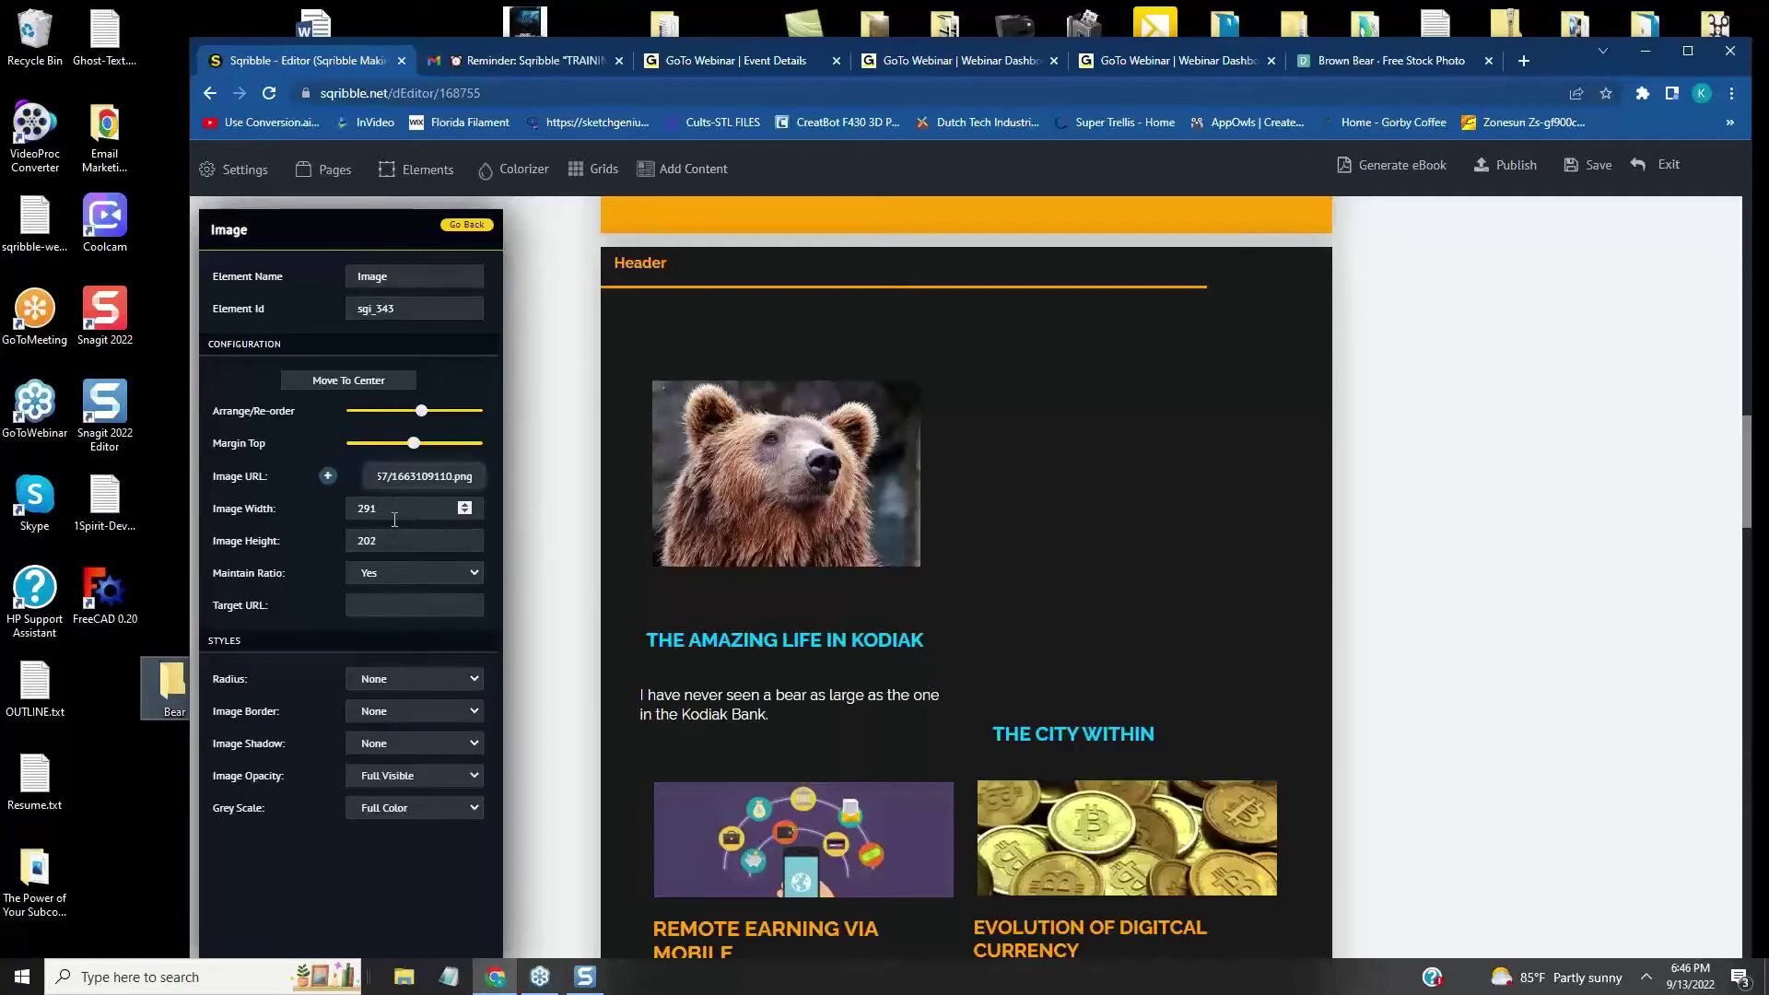
drag(378, 509, 357, 509)
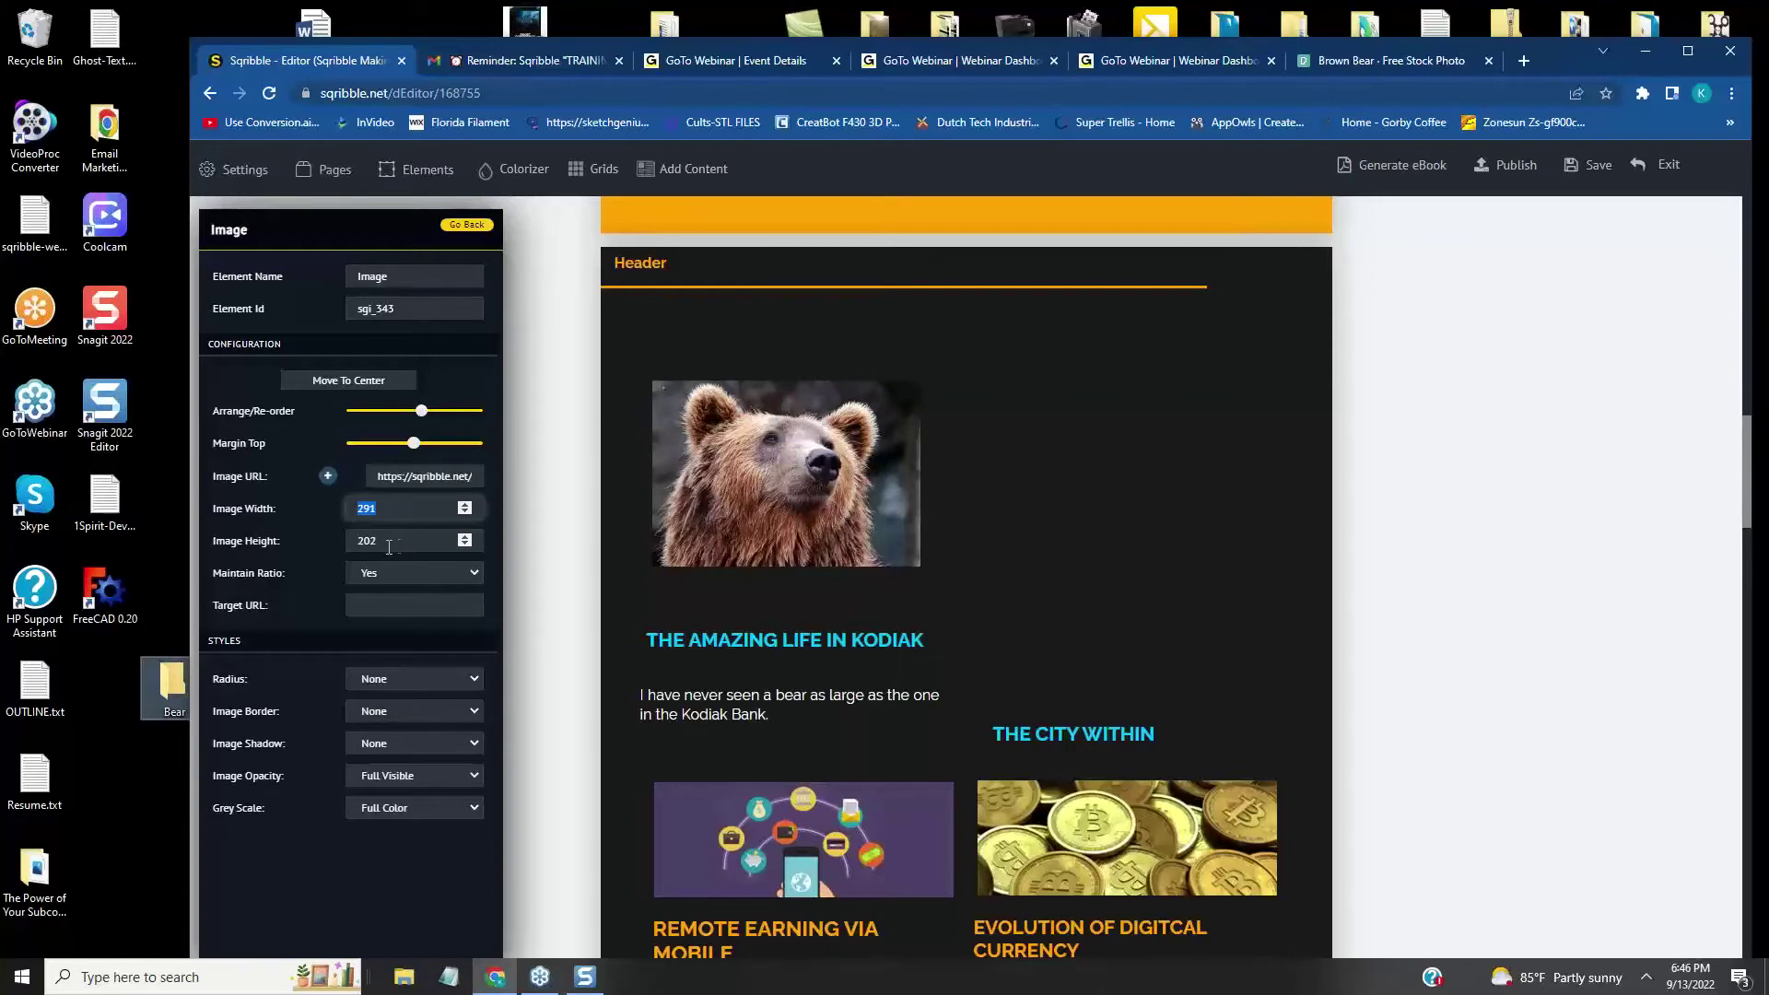
text(600)
key(Return)
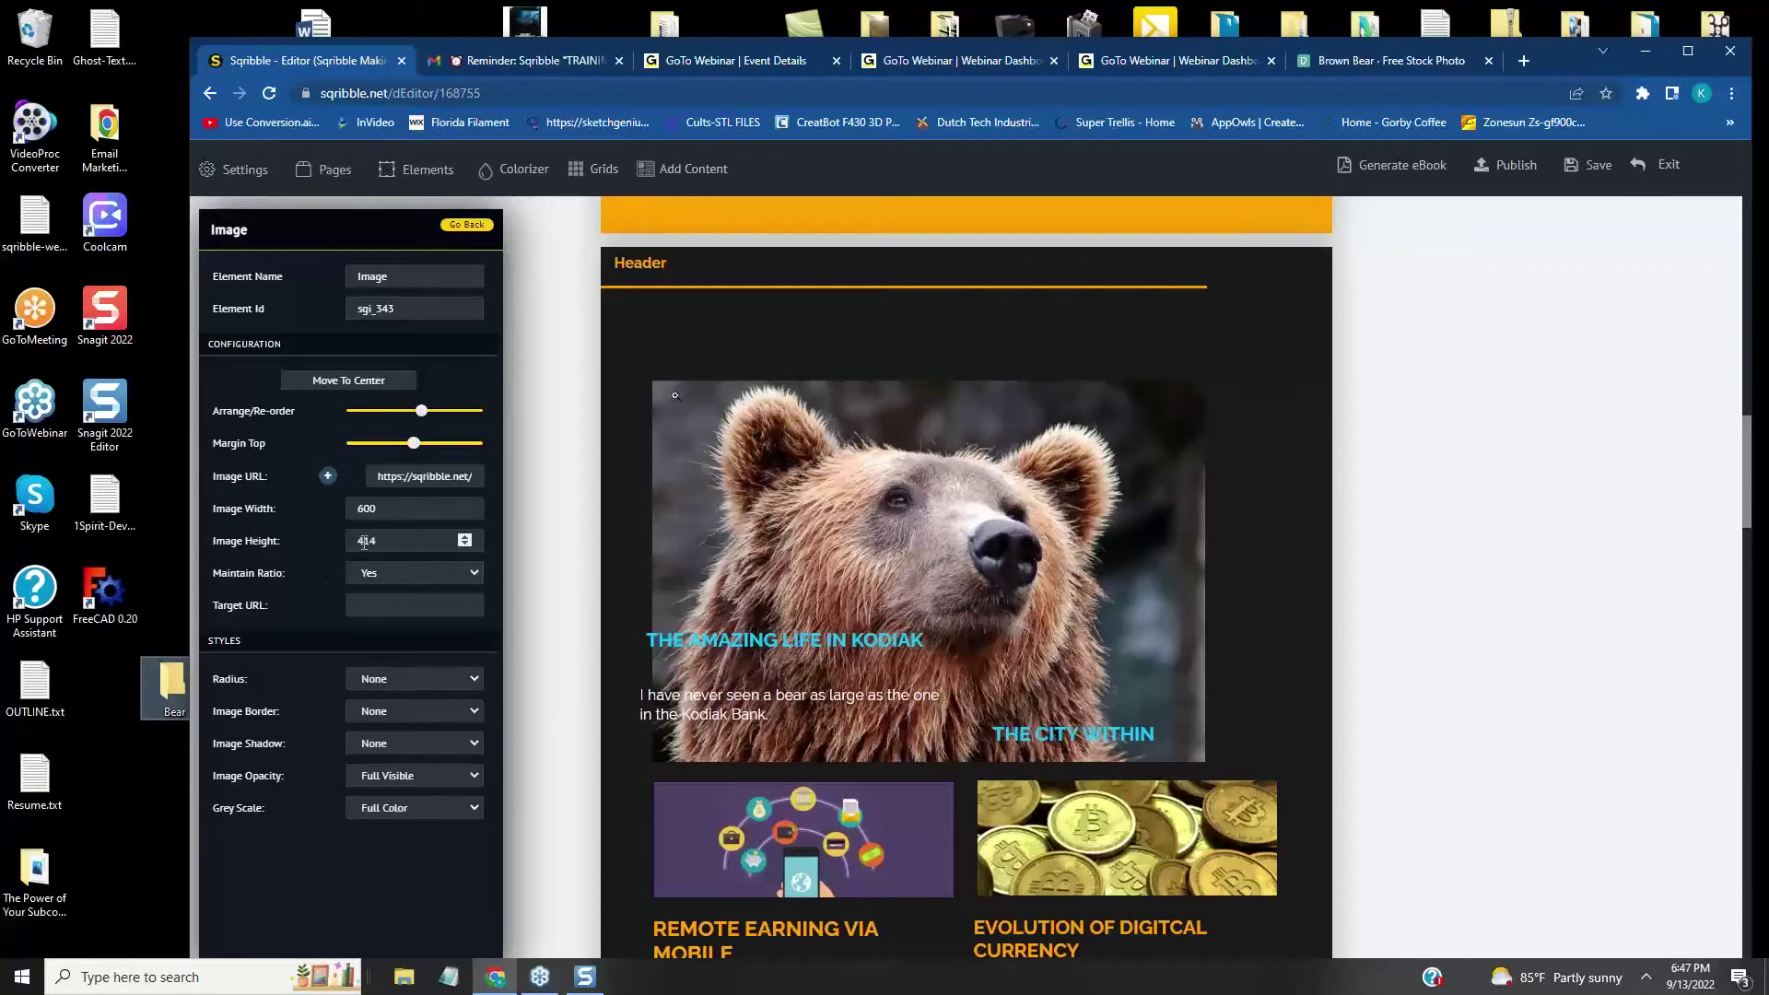
- Move "THE AMAZING LIFE IN KODIAK" headline above the enlarged bear image and reposition the image directly beneath it
mouse_move(1017, 518)
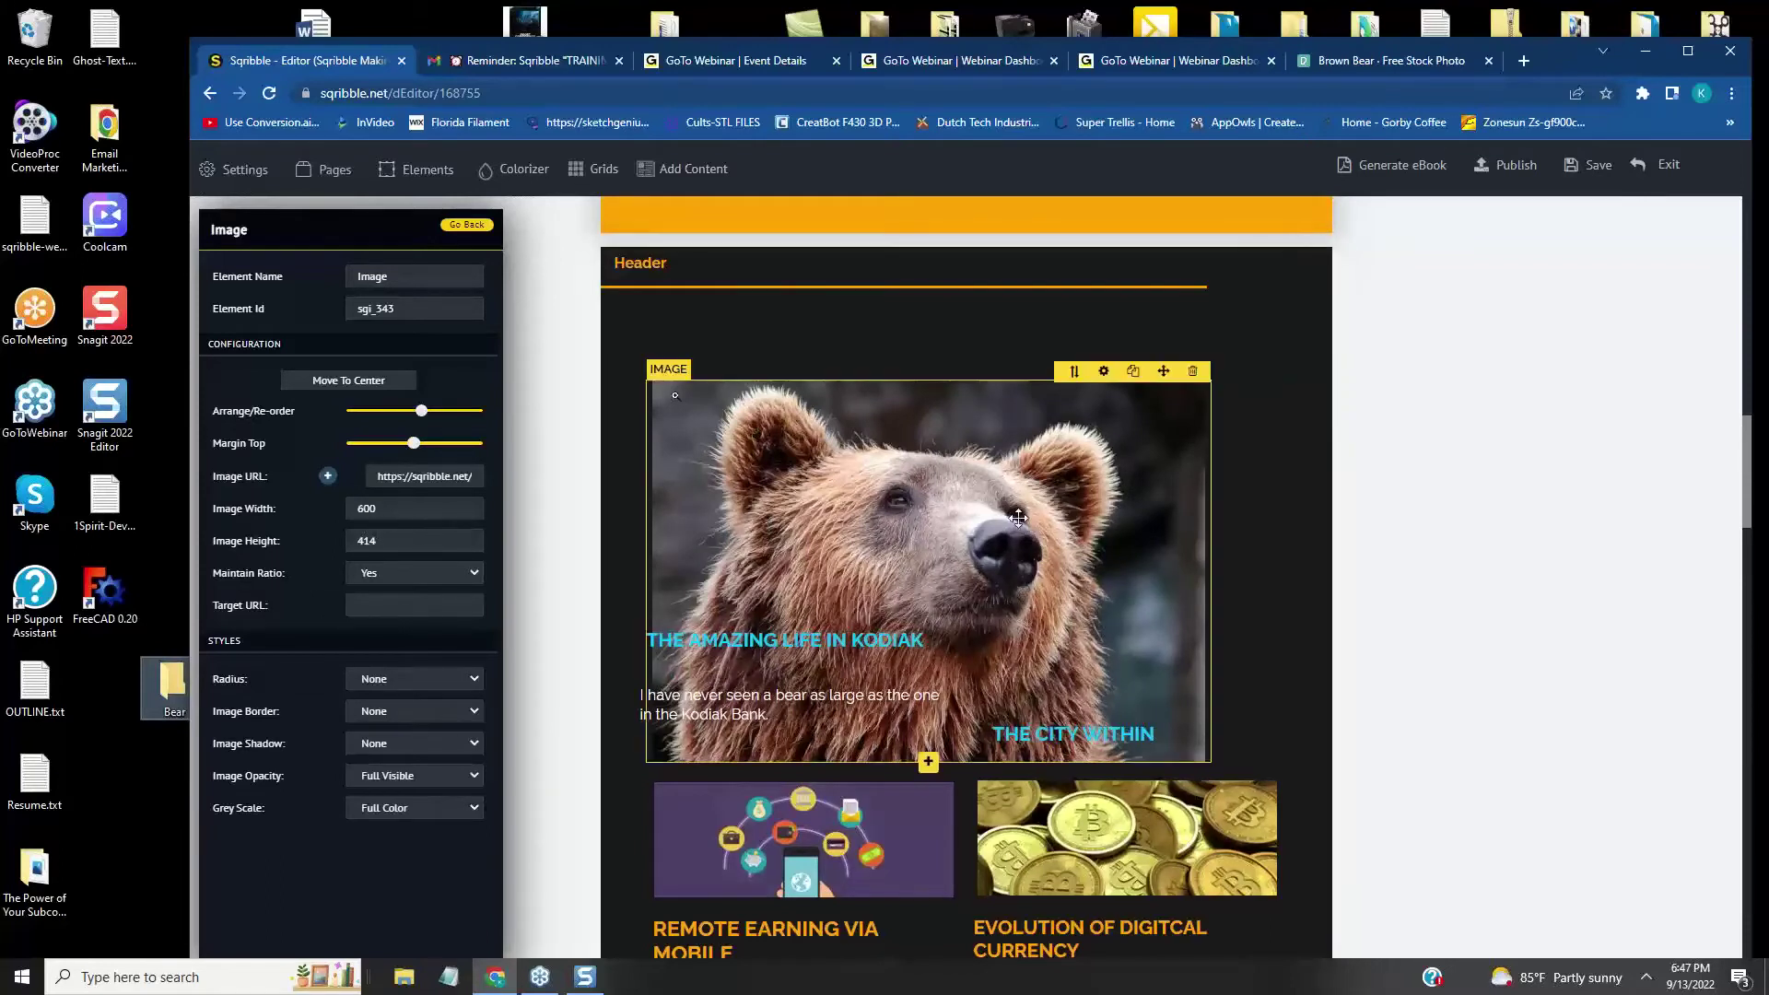
mouse_move(1169, 370)
mouse_down()
mouse_move(1184, 306)
mouse_move(1190, 392)
mouse_up()
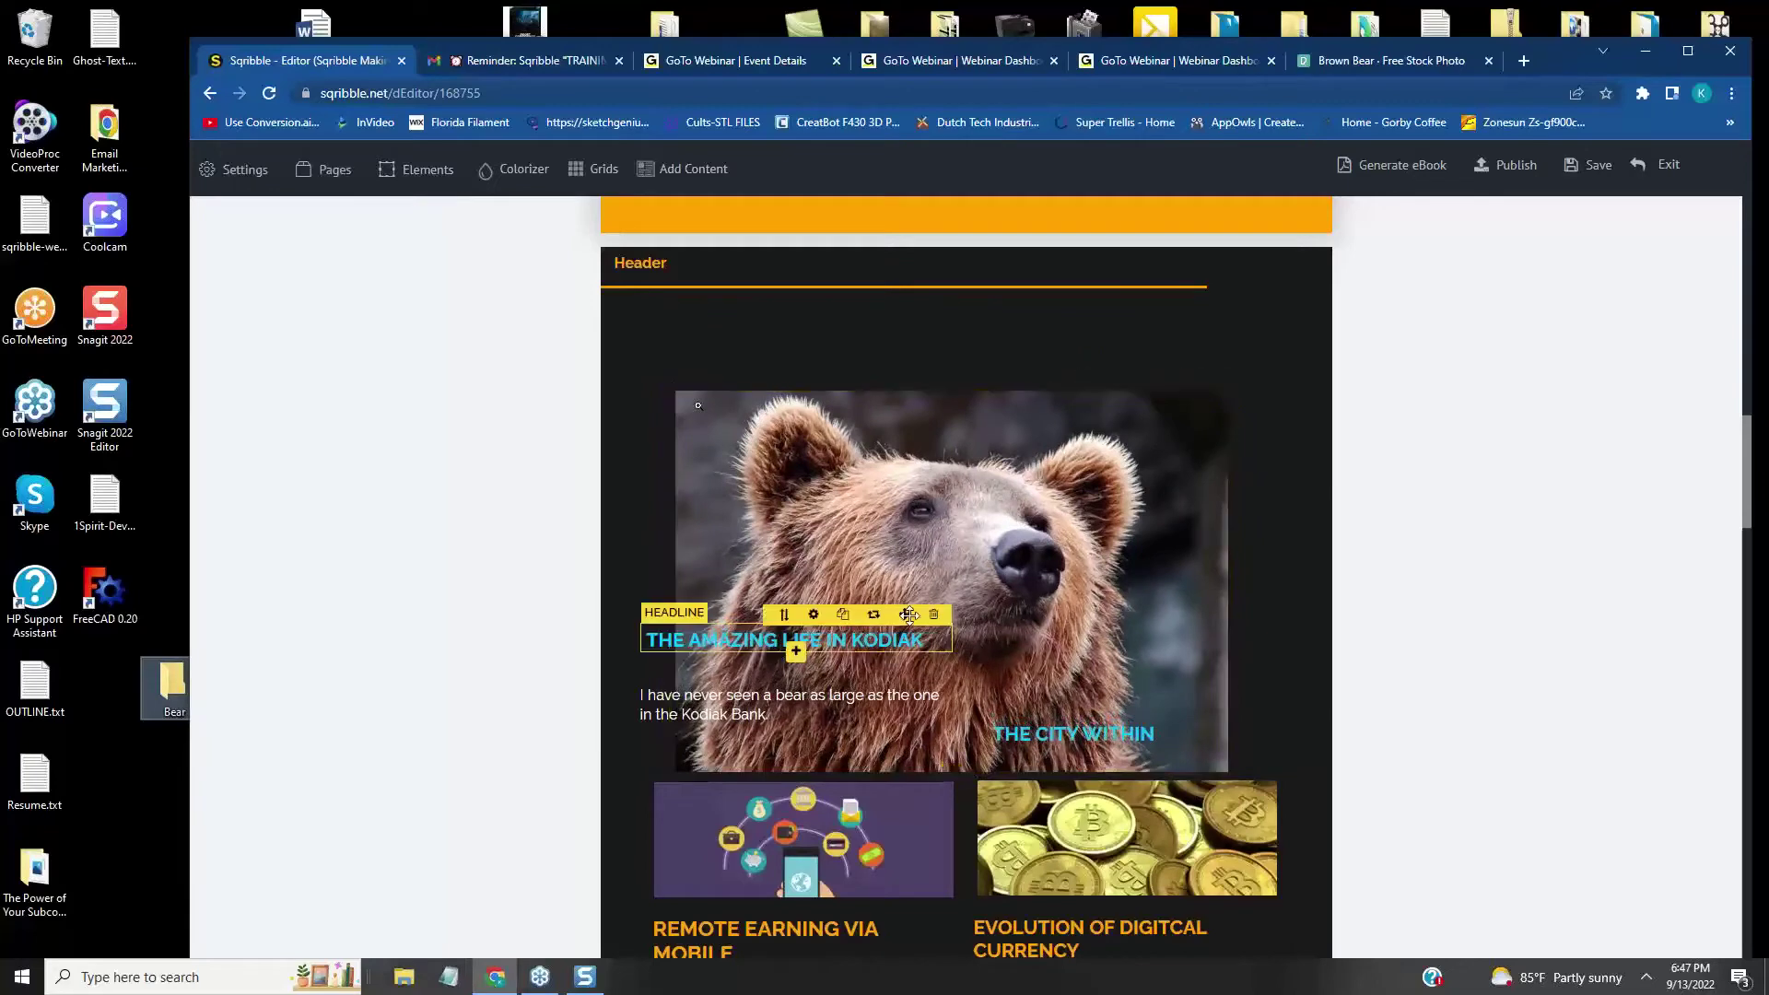
drag(904, 613, 1041, 319)
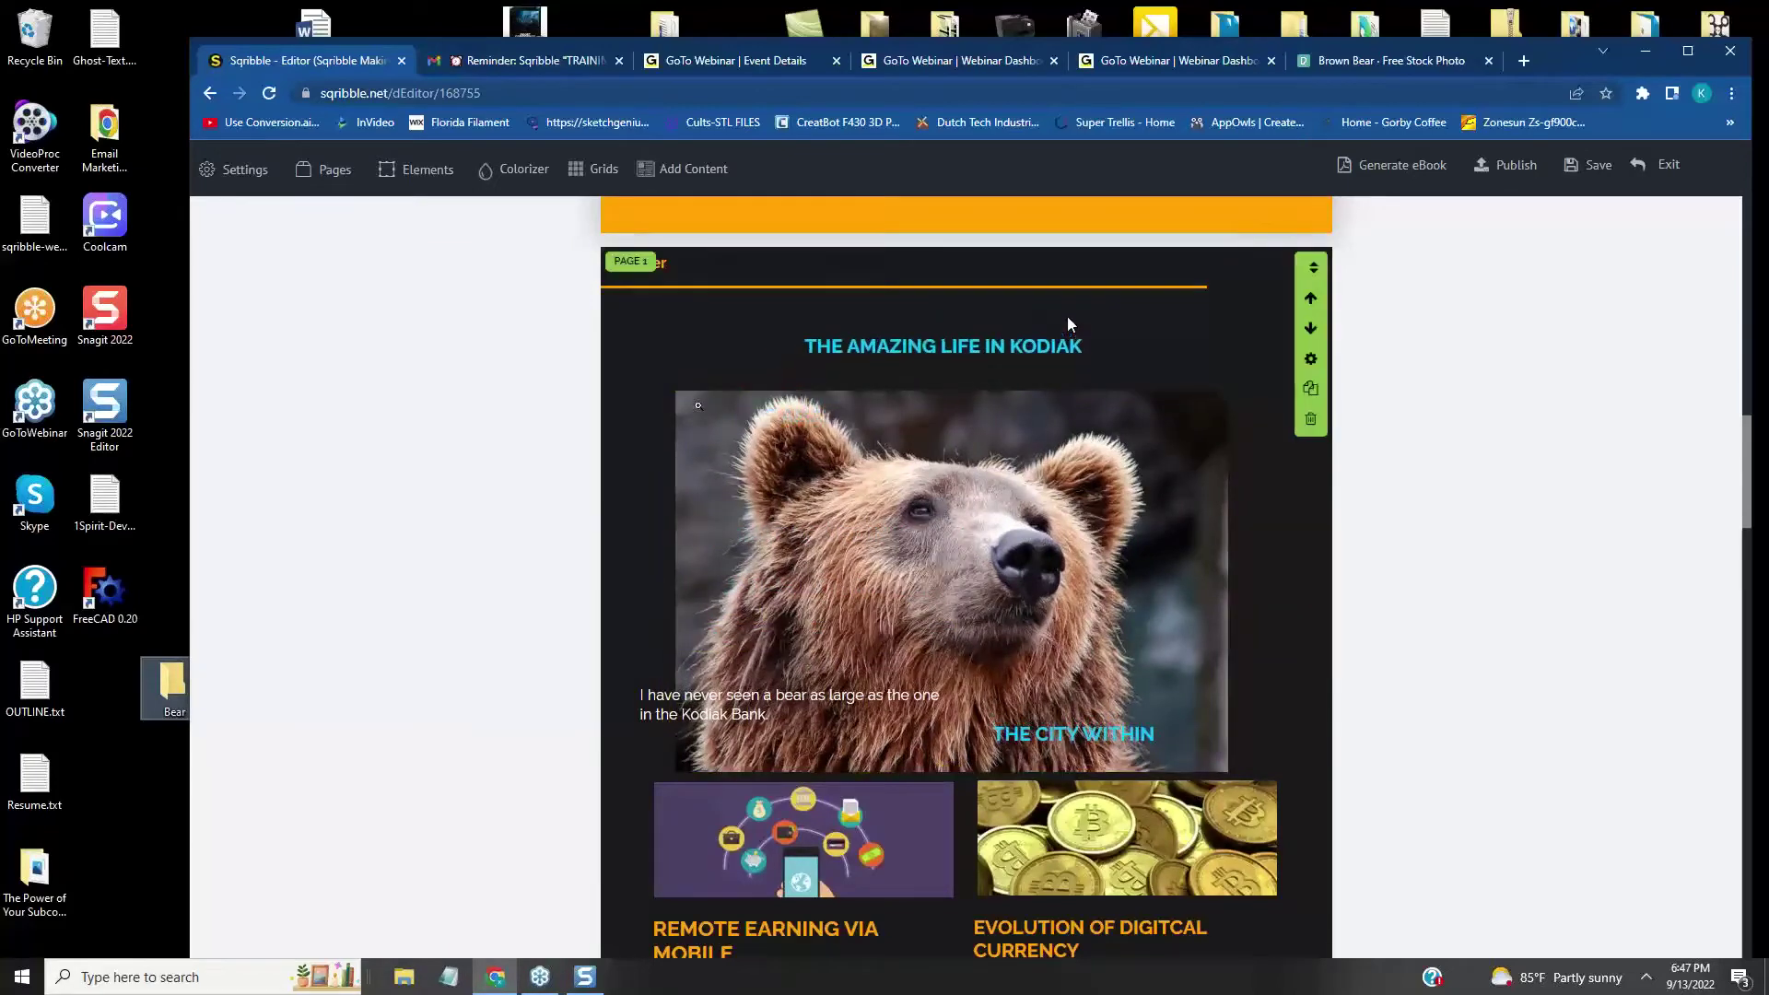
drag(1185, 385, 1175, 341)
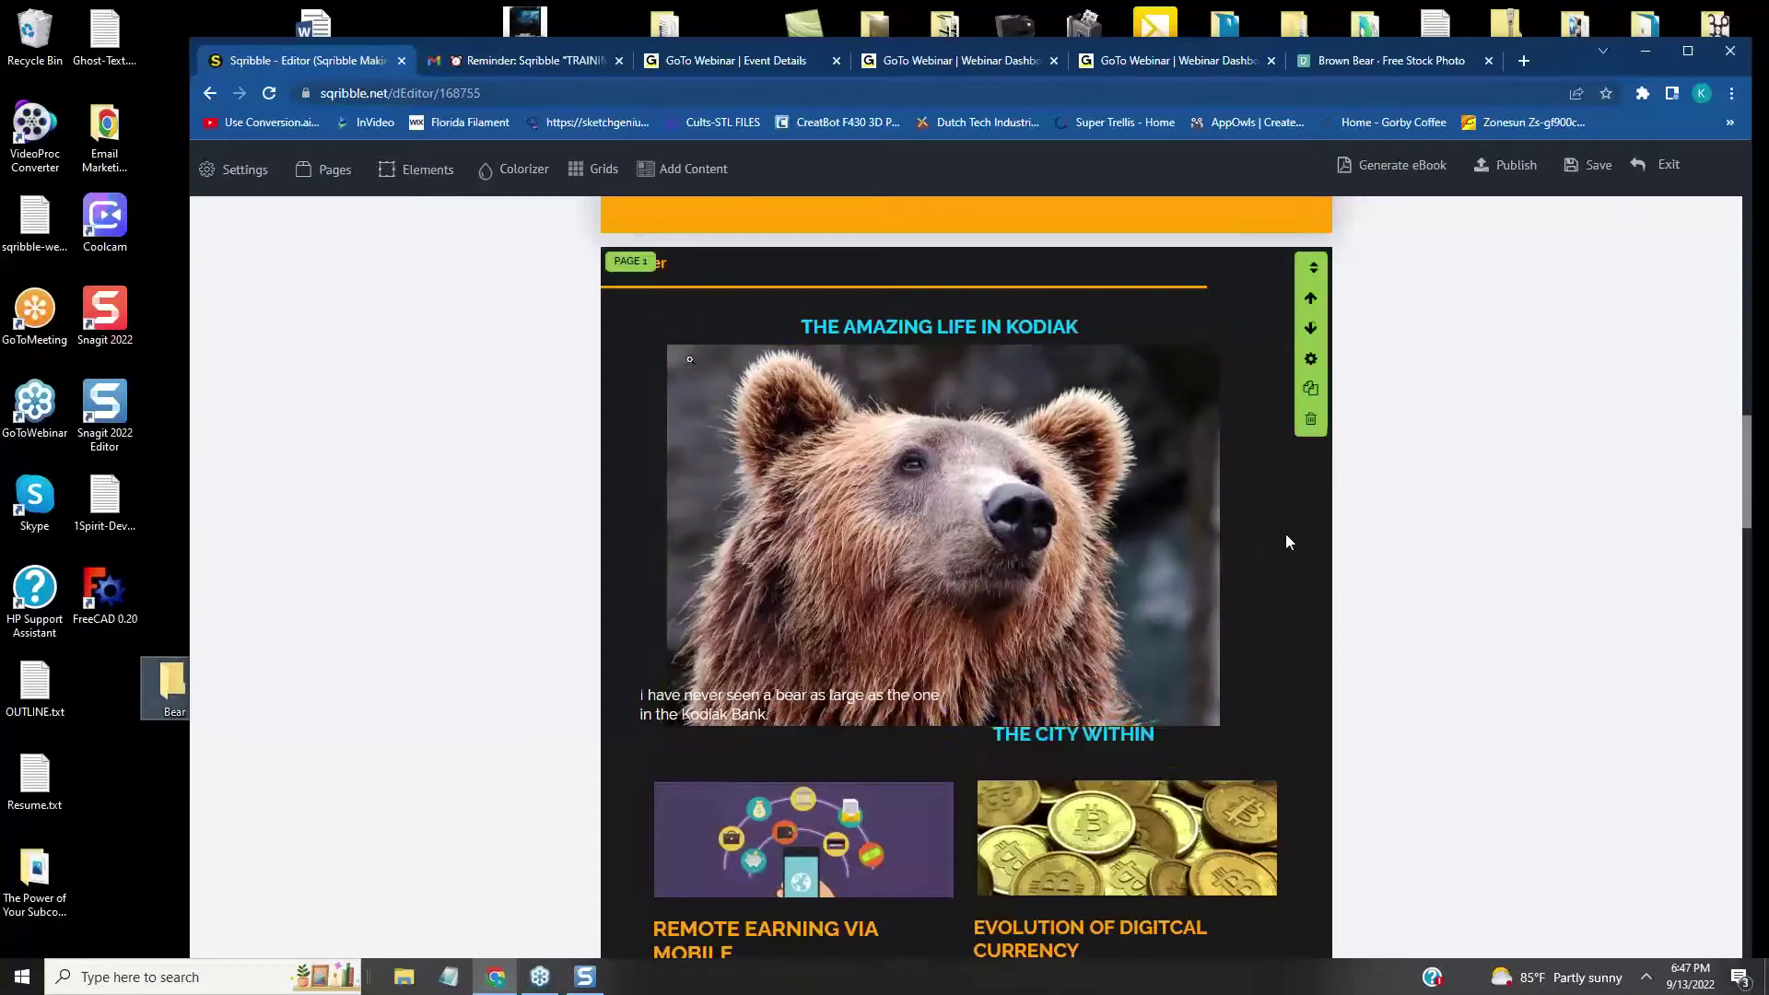
- Move the Kodiak Bank paragraph below the bear image and shift the mobile earning graphic, headline and text down to make room
scroll(881, 565, down, 2)
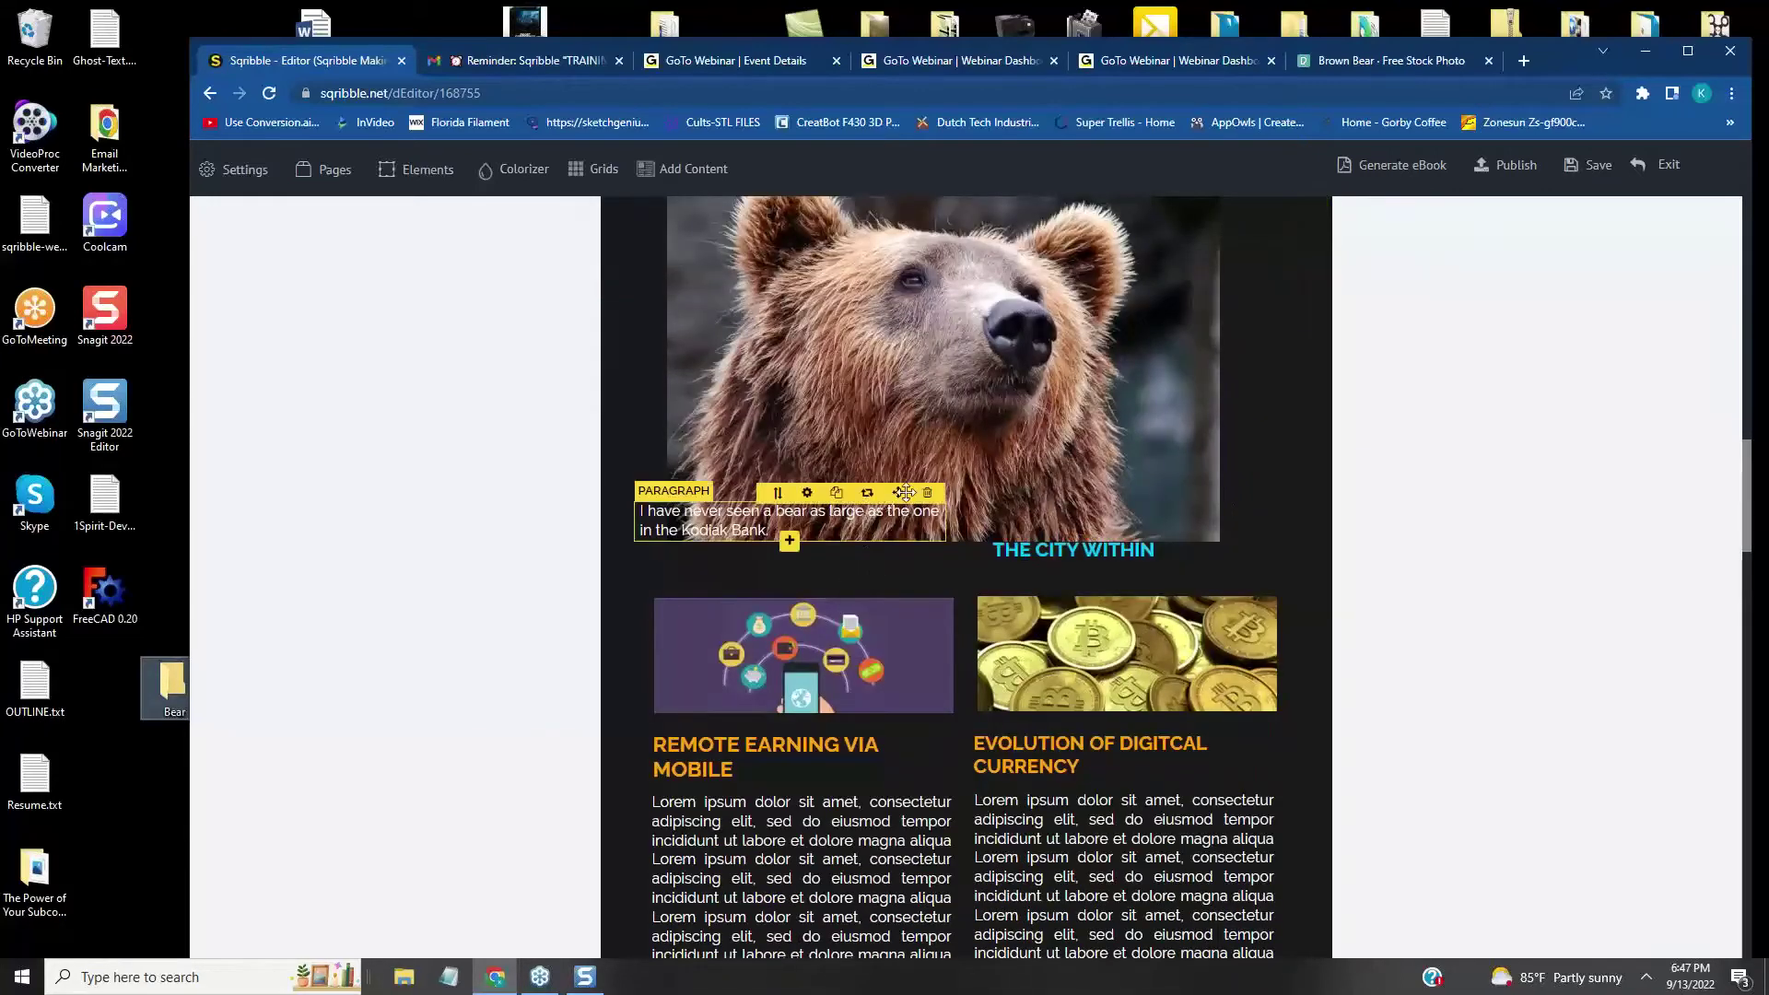
drag(899, 494, 918, 611)
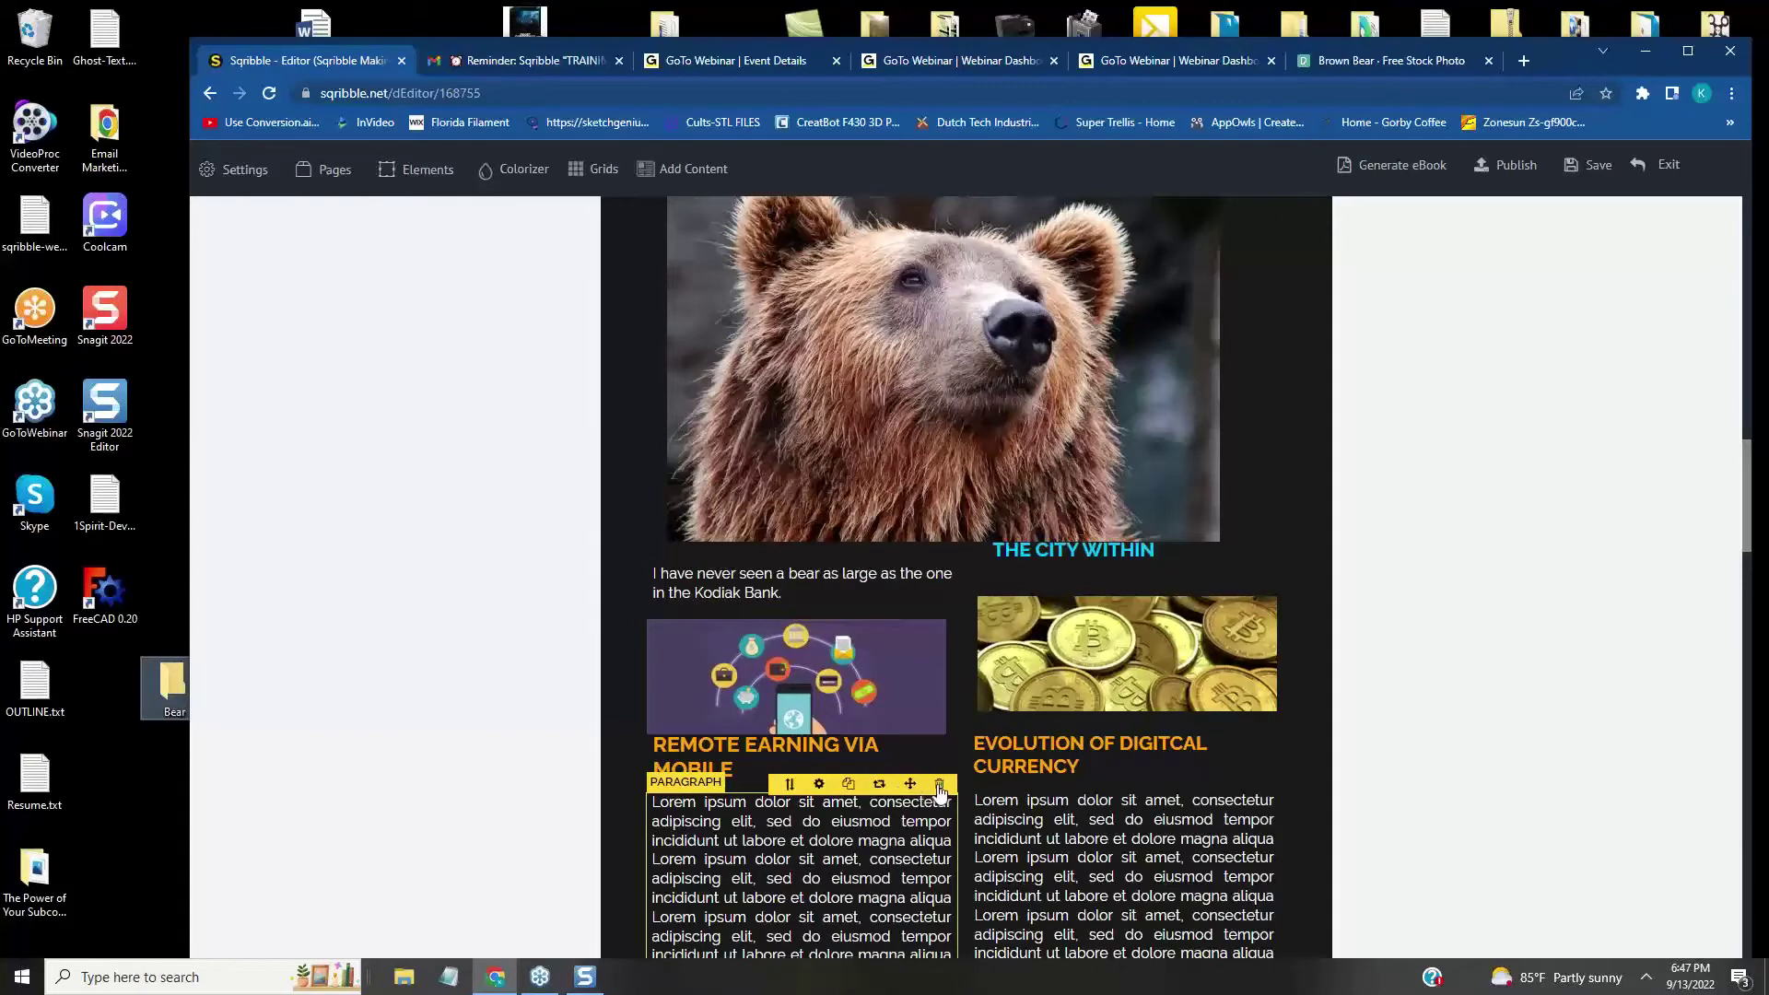
scroll(939, 790, down, 2)
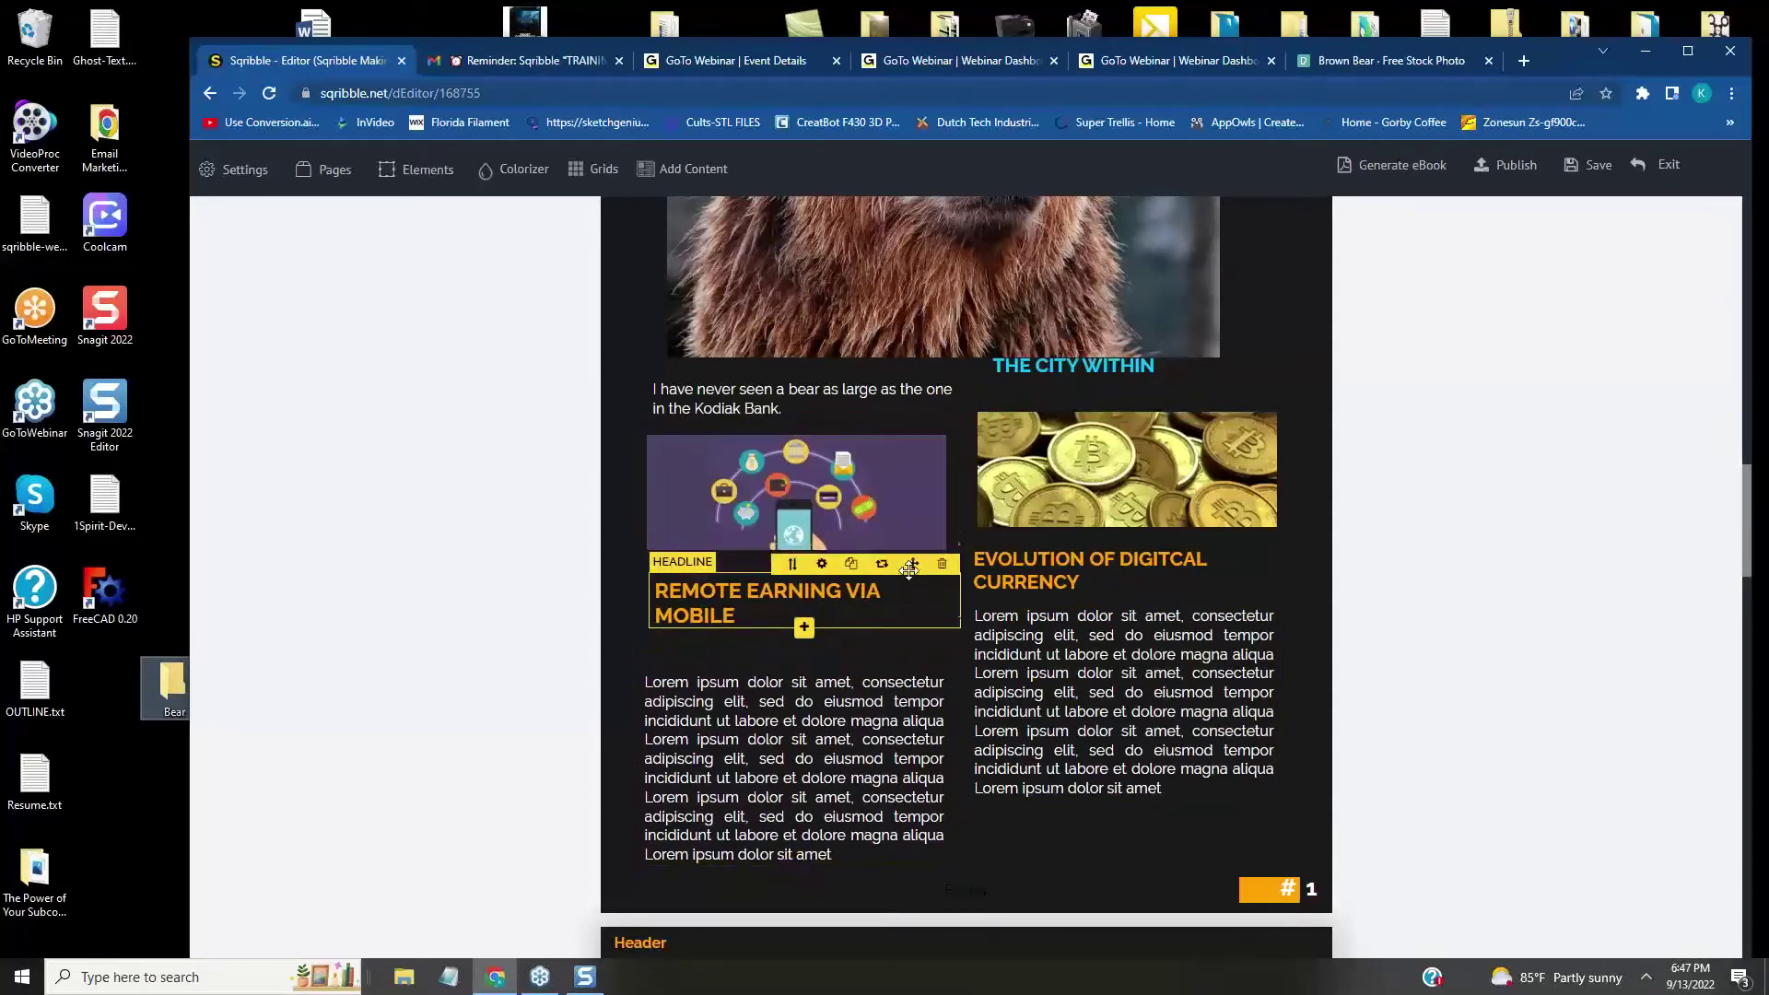
- Delete the "REMOTE EARNING VIA MOBILE" and "EVOLUTION OF DIGITCAL CURRENCY" headlines from the page
scroll(1342, 505, up, 5)
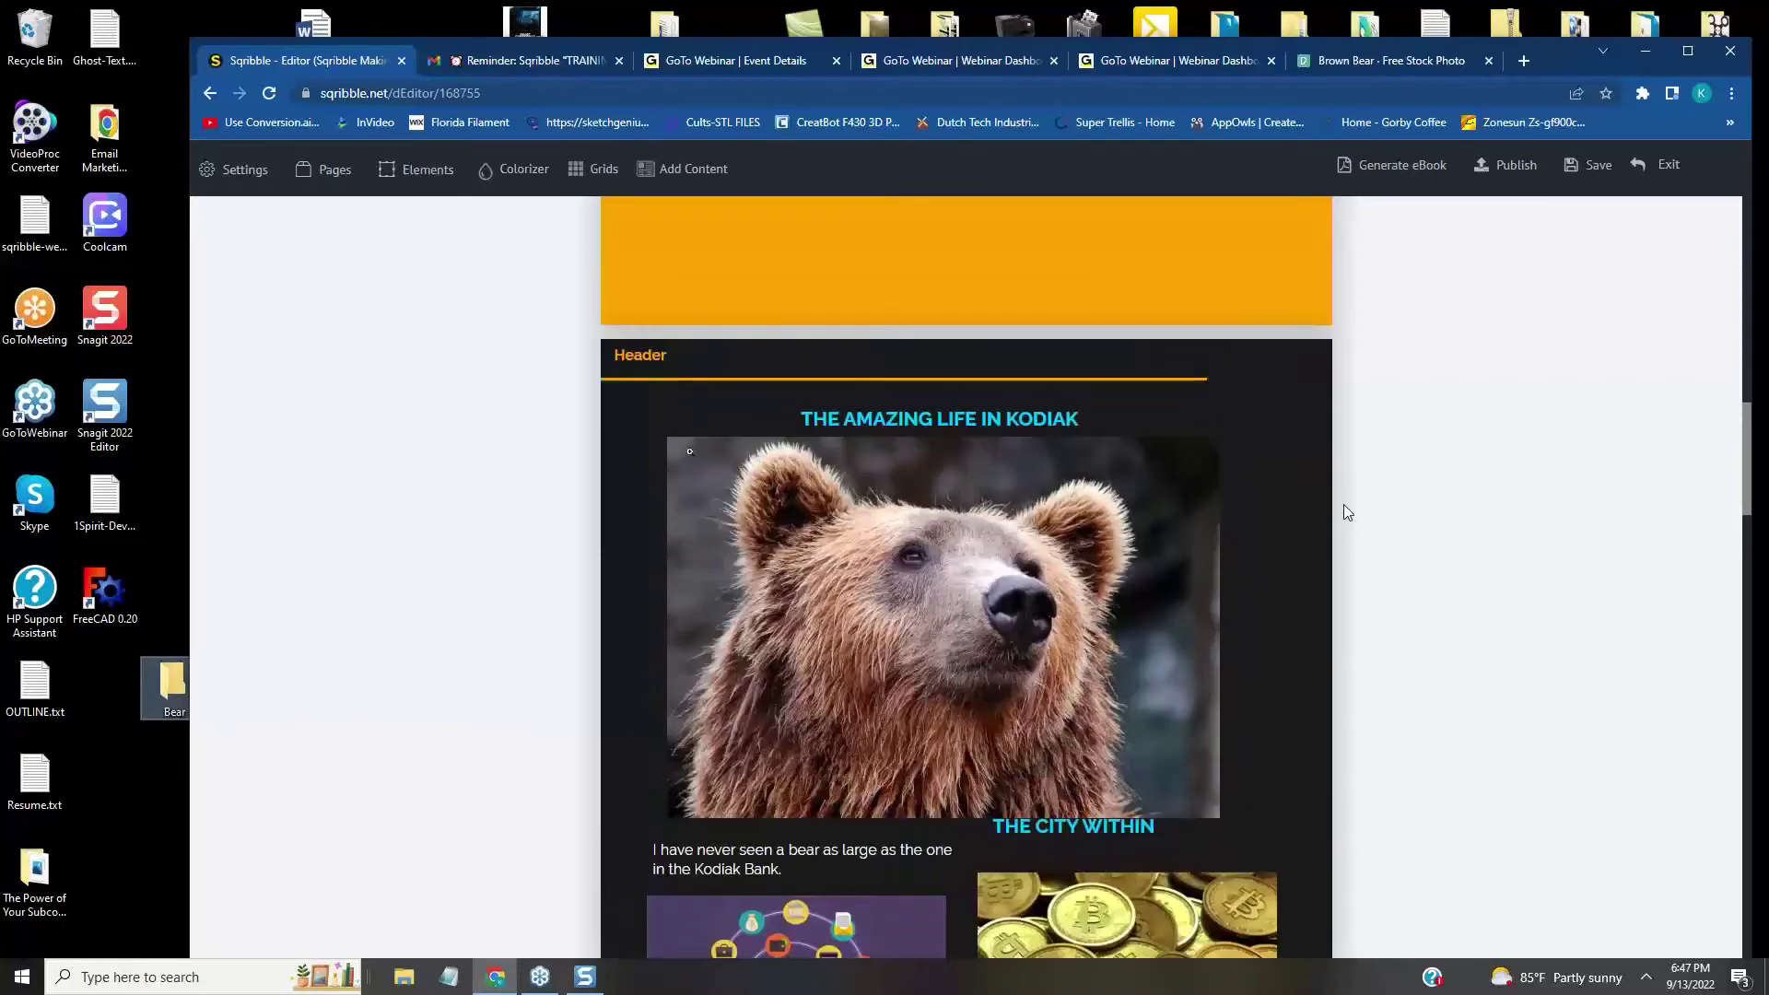
scroll(1344, 505, down, 4)
scroll(1340, 532, up, 3)
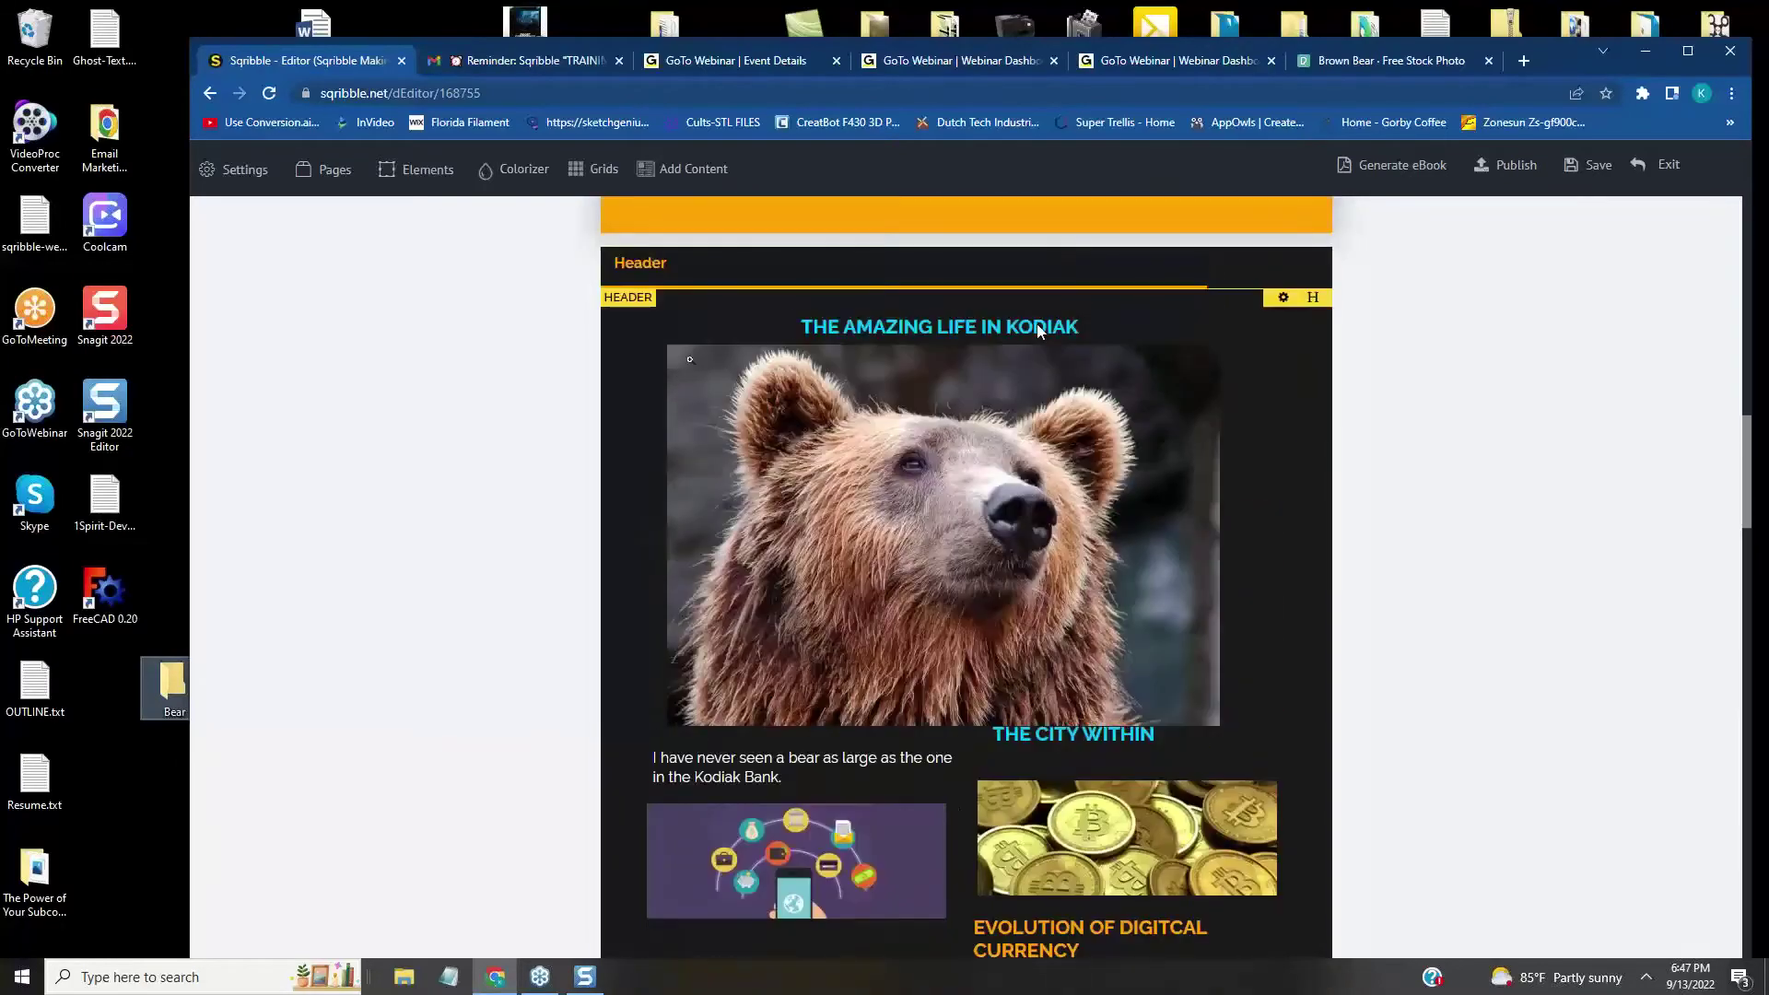
scroll(1224, 533, down, 3)
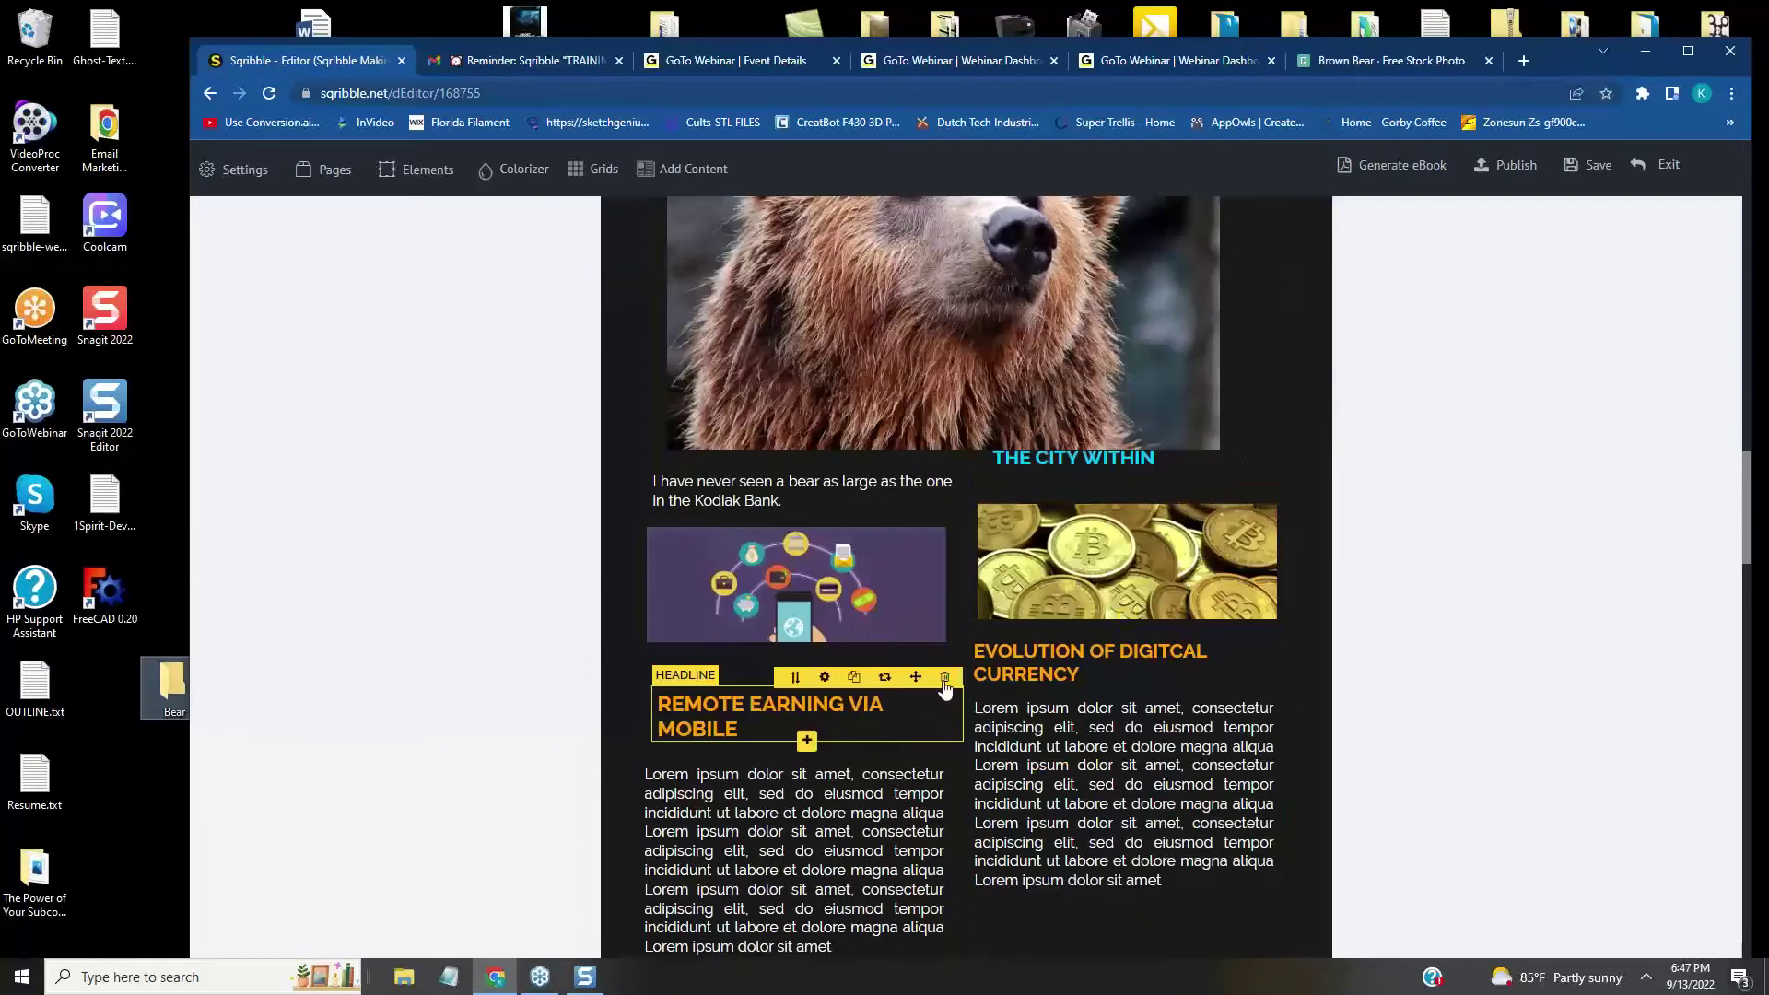
click(944, 682)
click(915, 663)
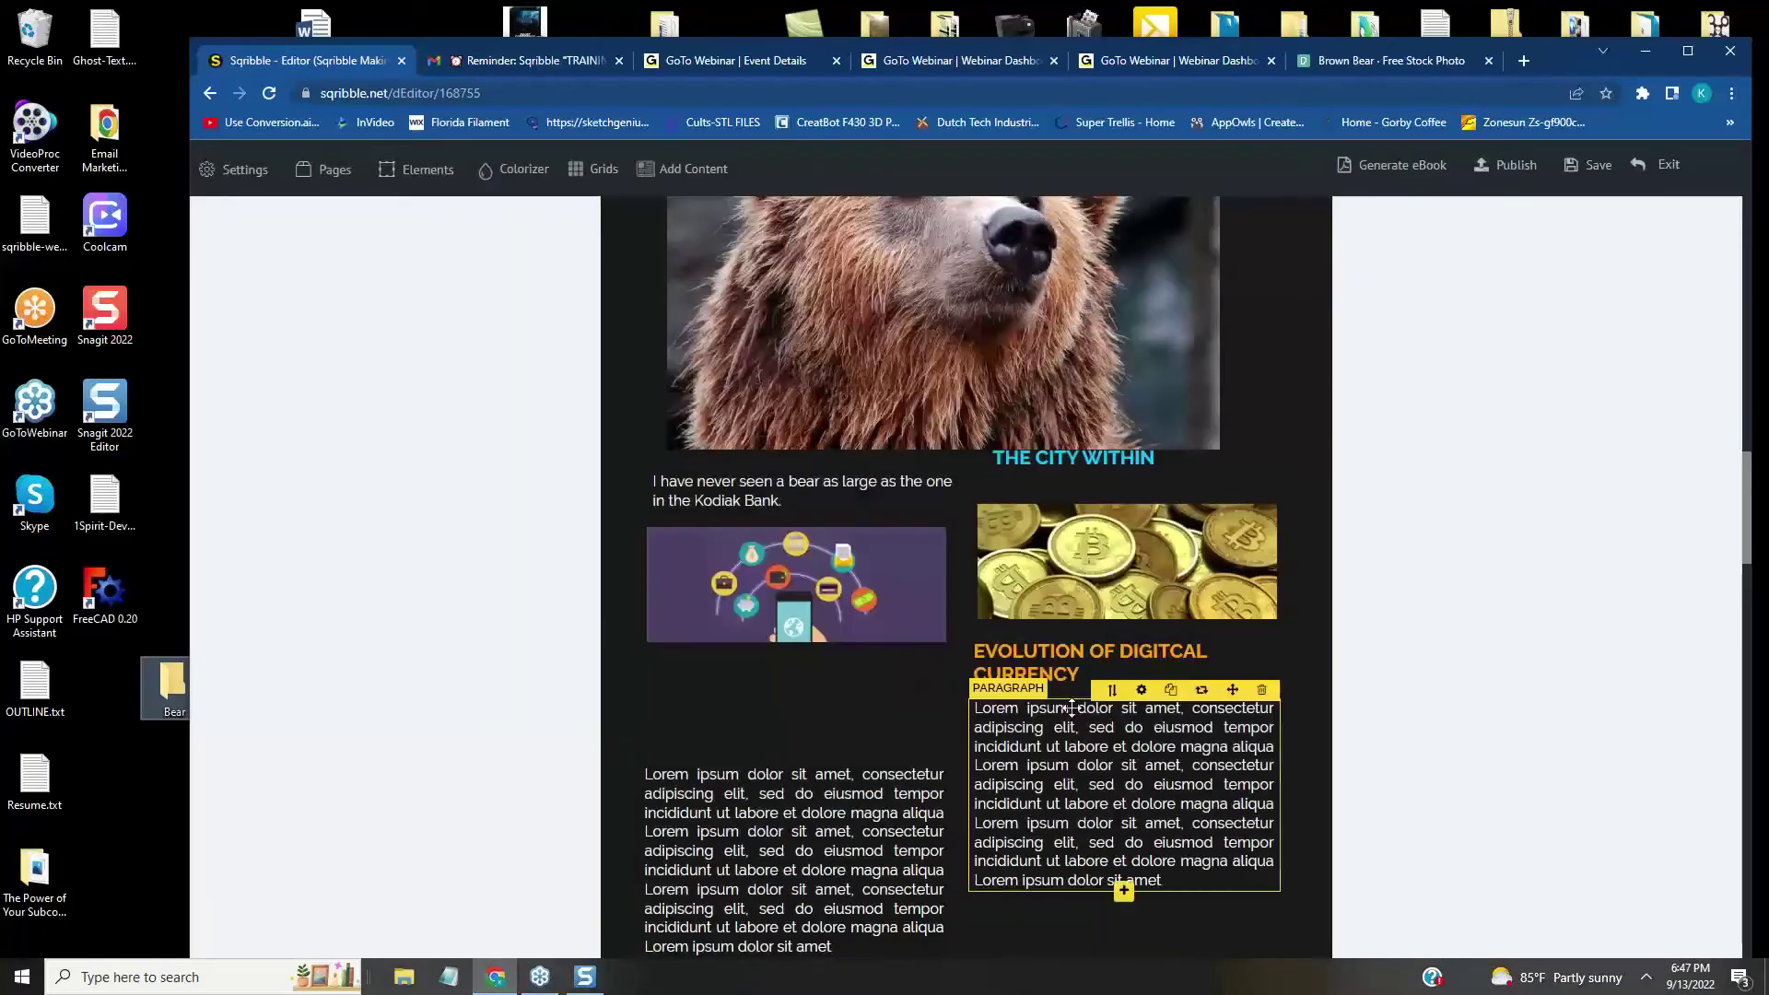
click(1261, 626)
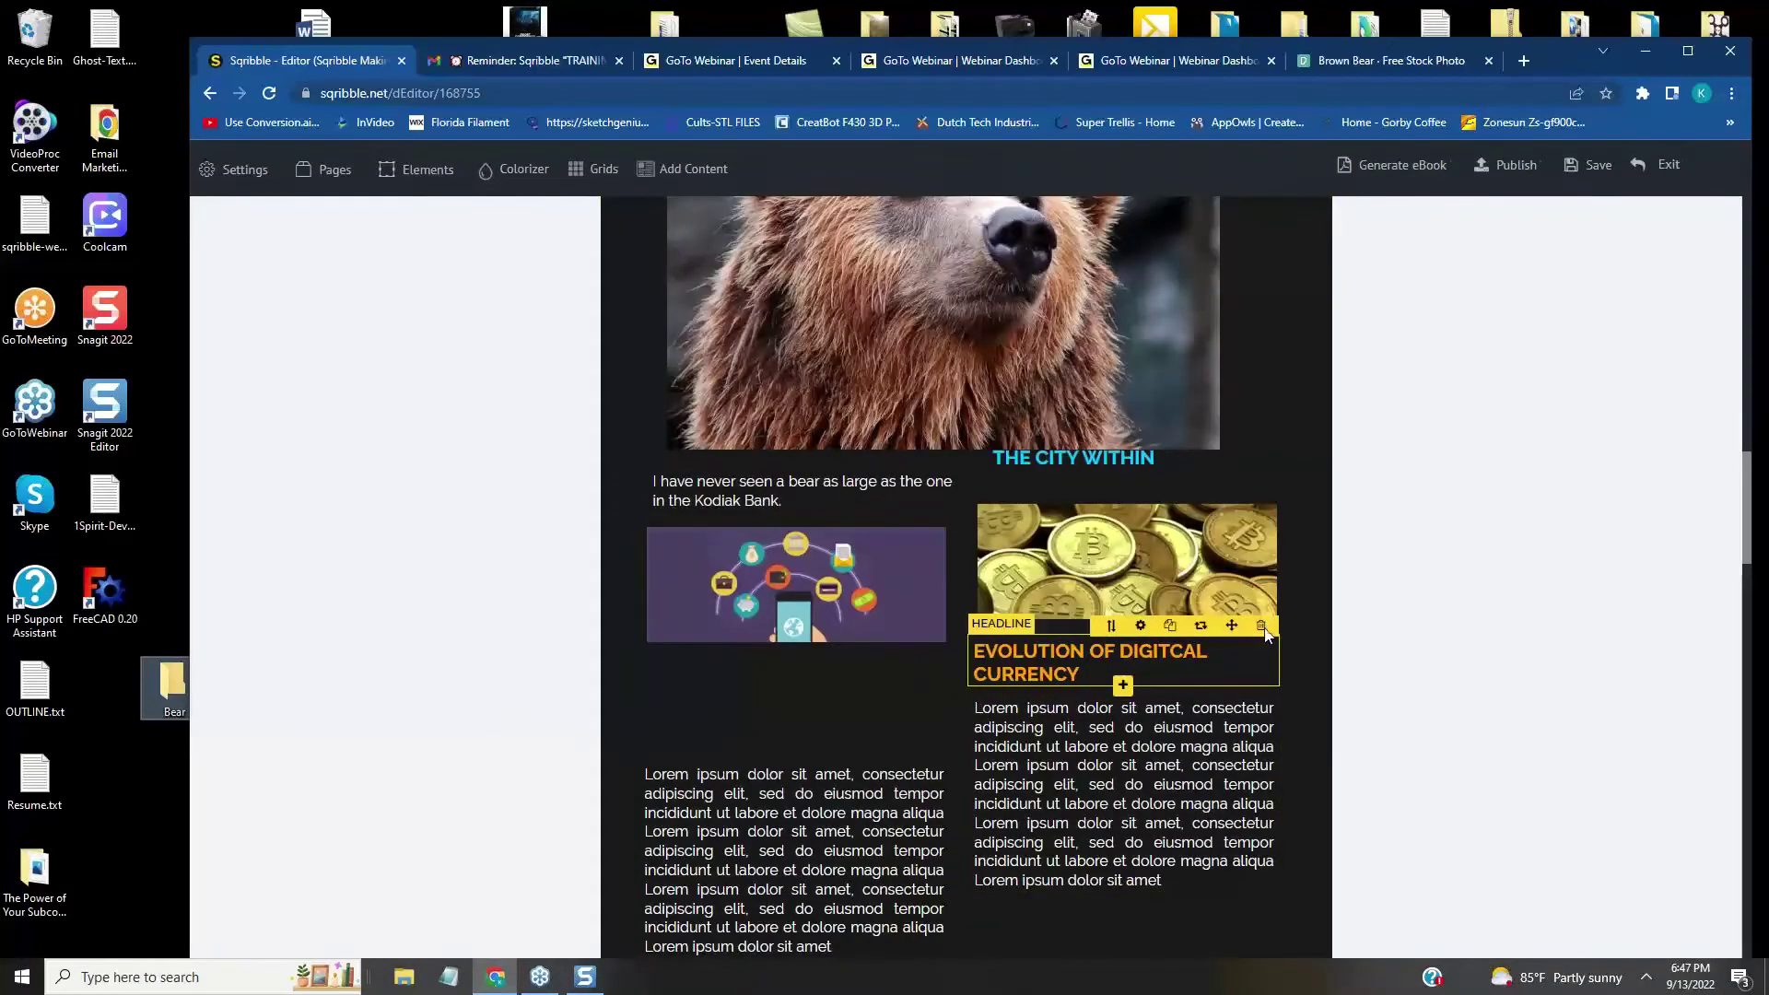
click(915, 667)
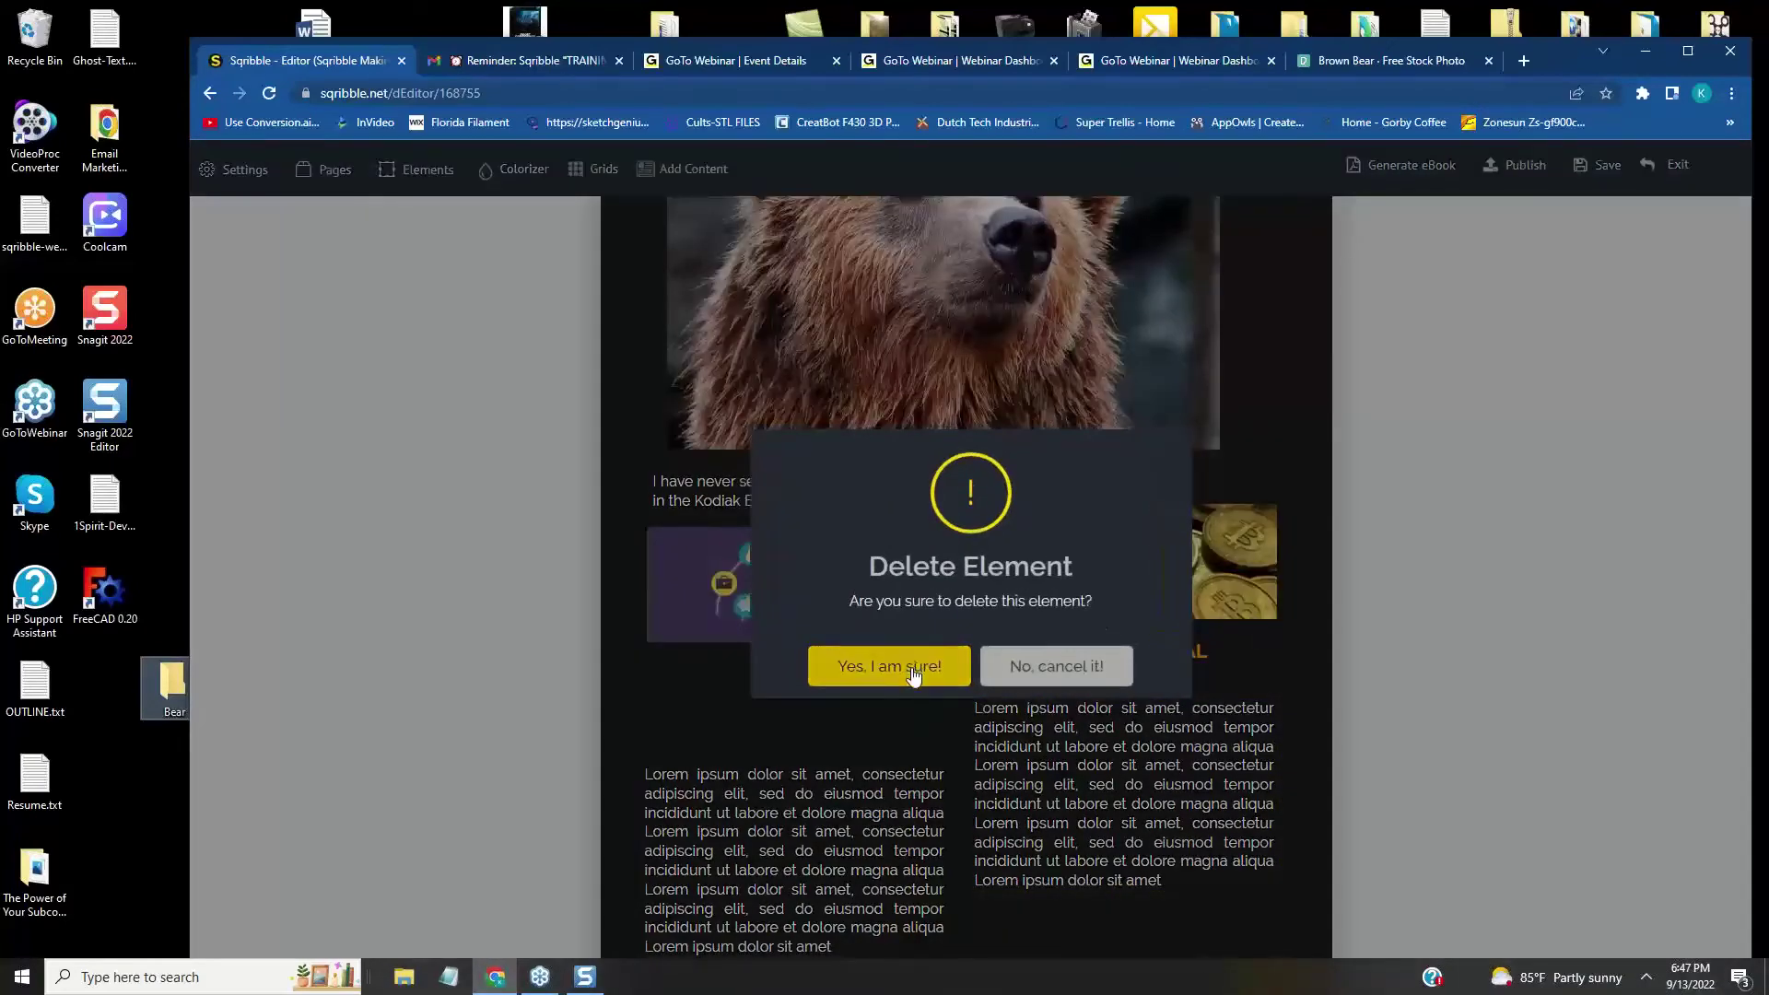
- Delete the bitcoin image and move the mobile earning graphic down to just above the lorem ipsum paragraph in its column
mouse_move(1215, 615)
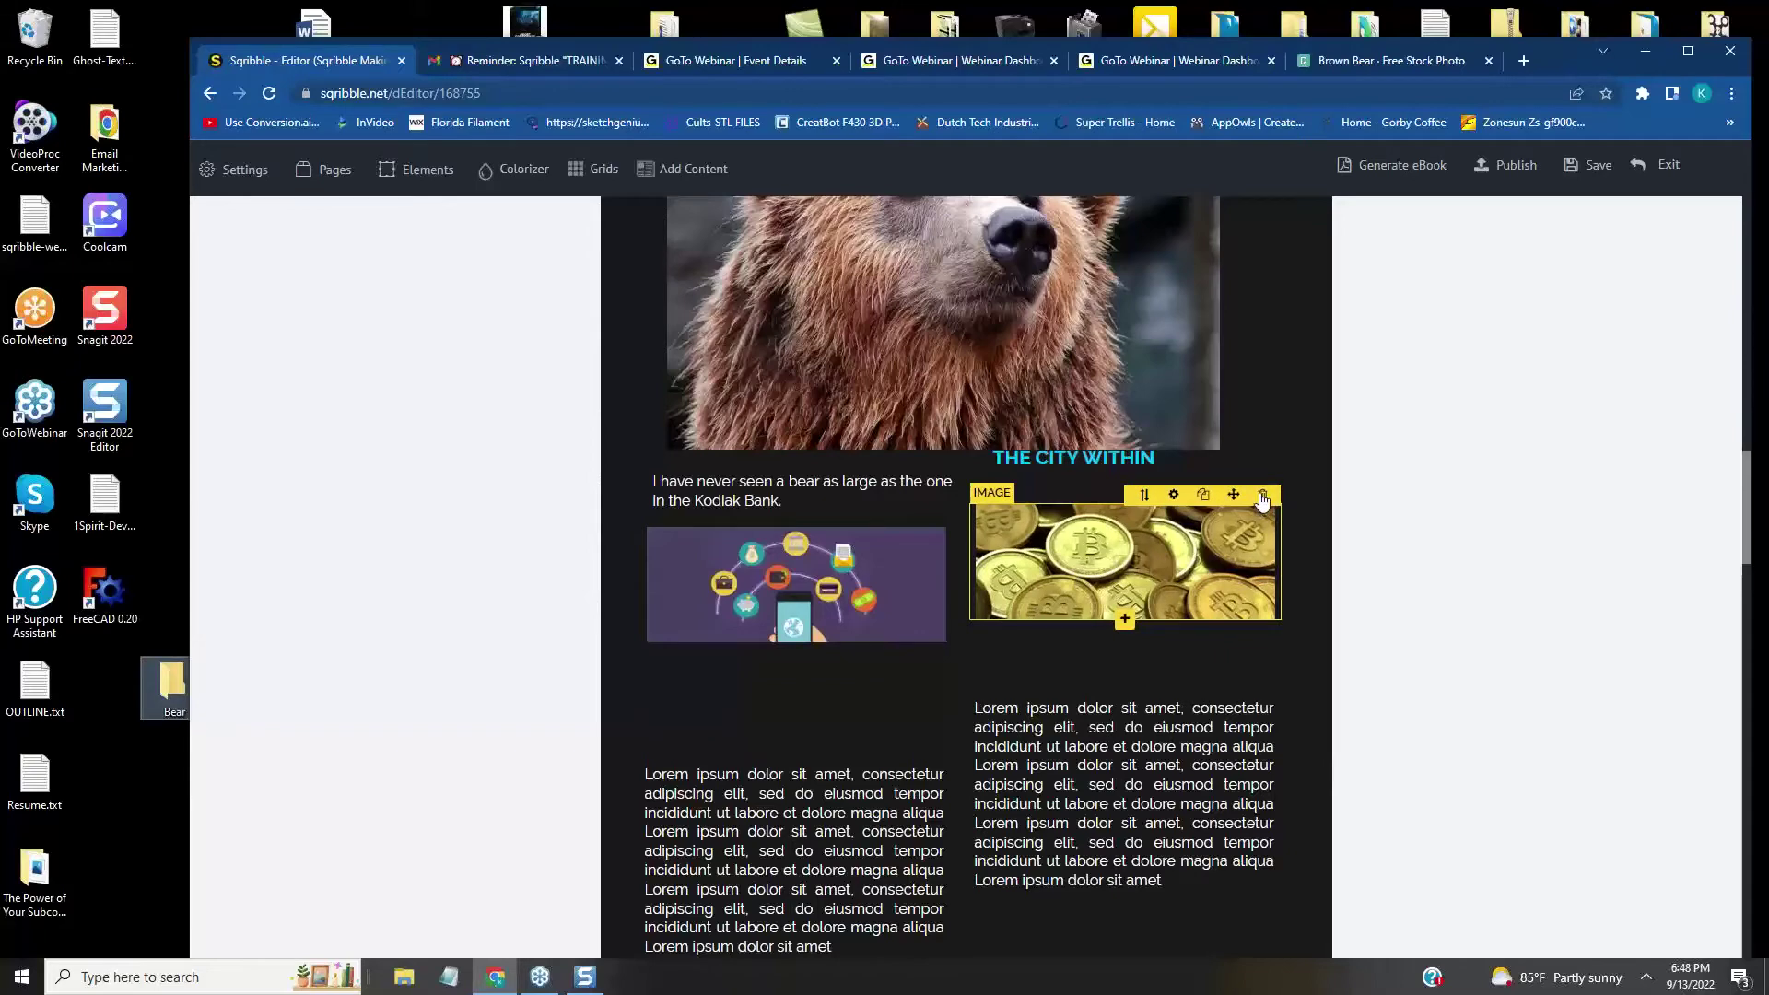
drag(1234, 494, 1228, 541)
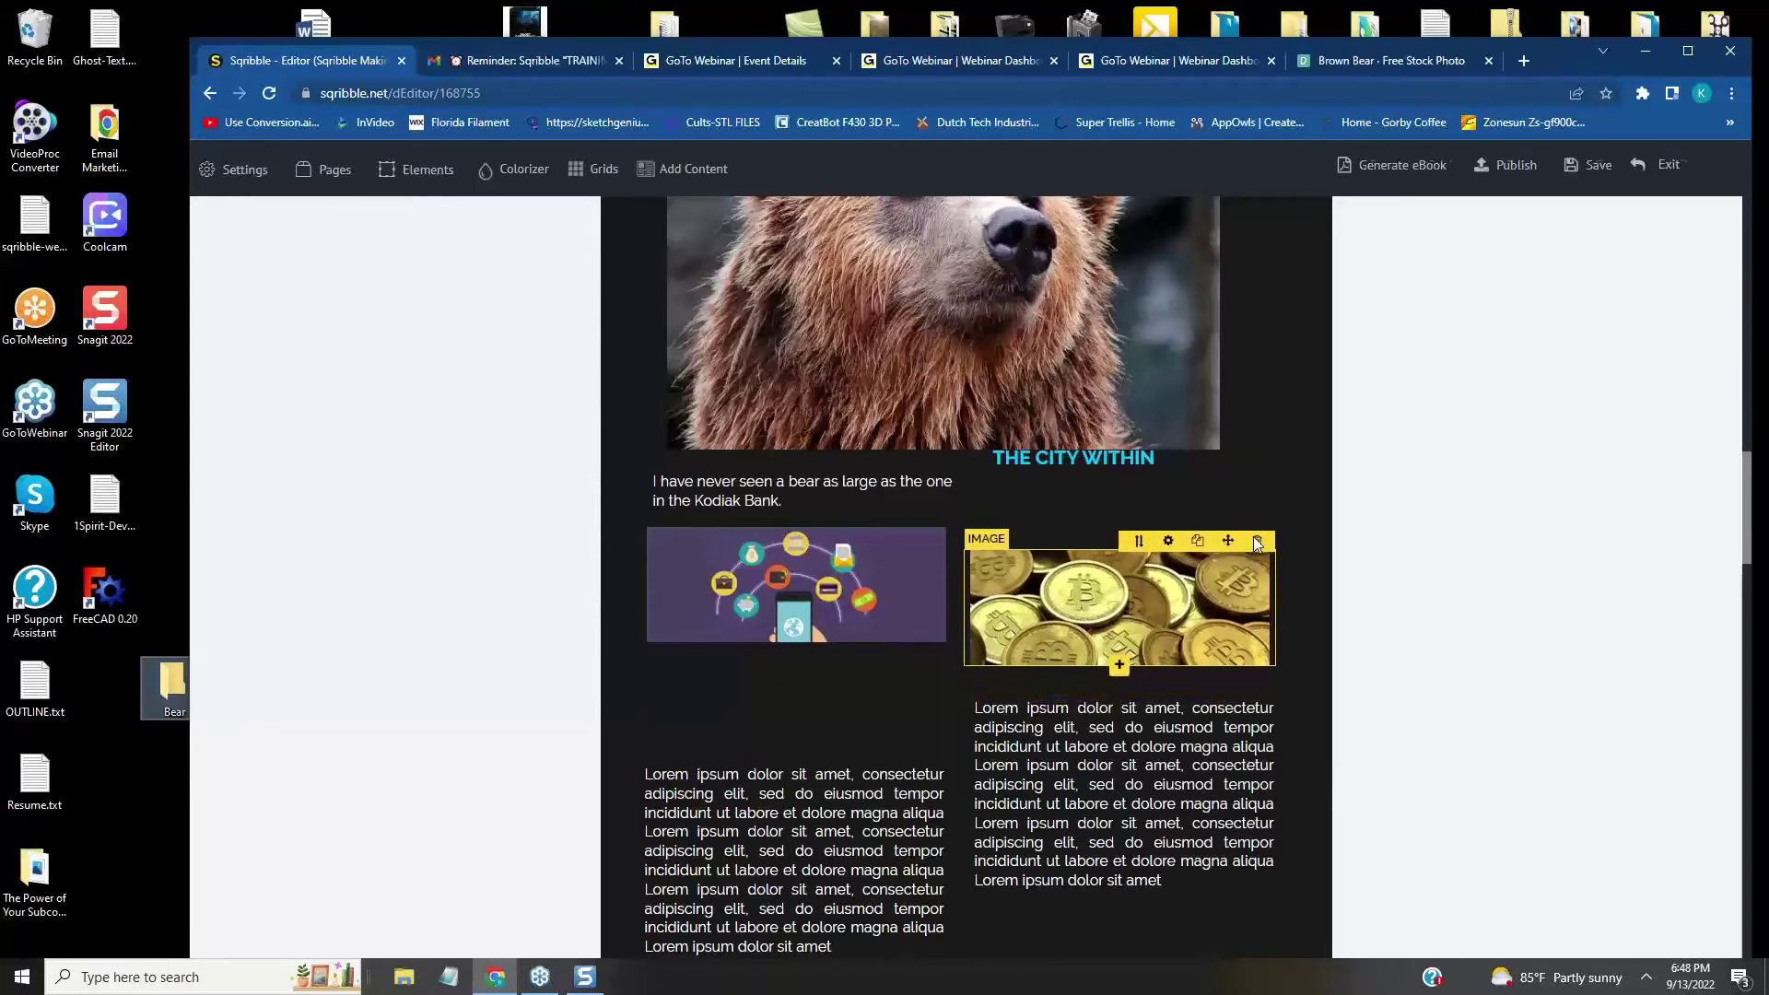
click(1258, 543)
click(947, 677)
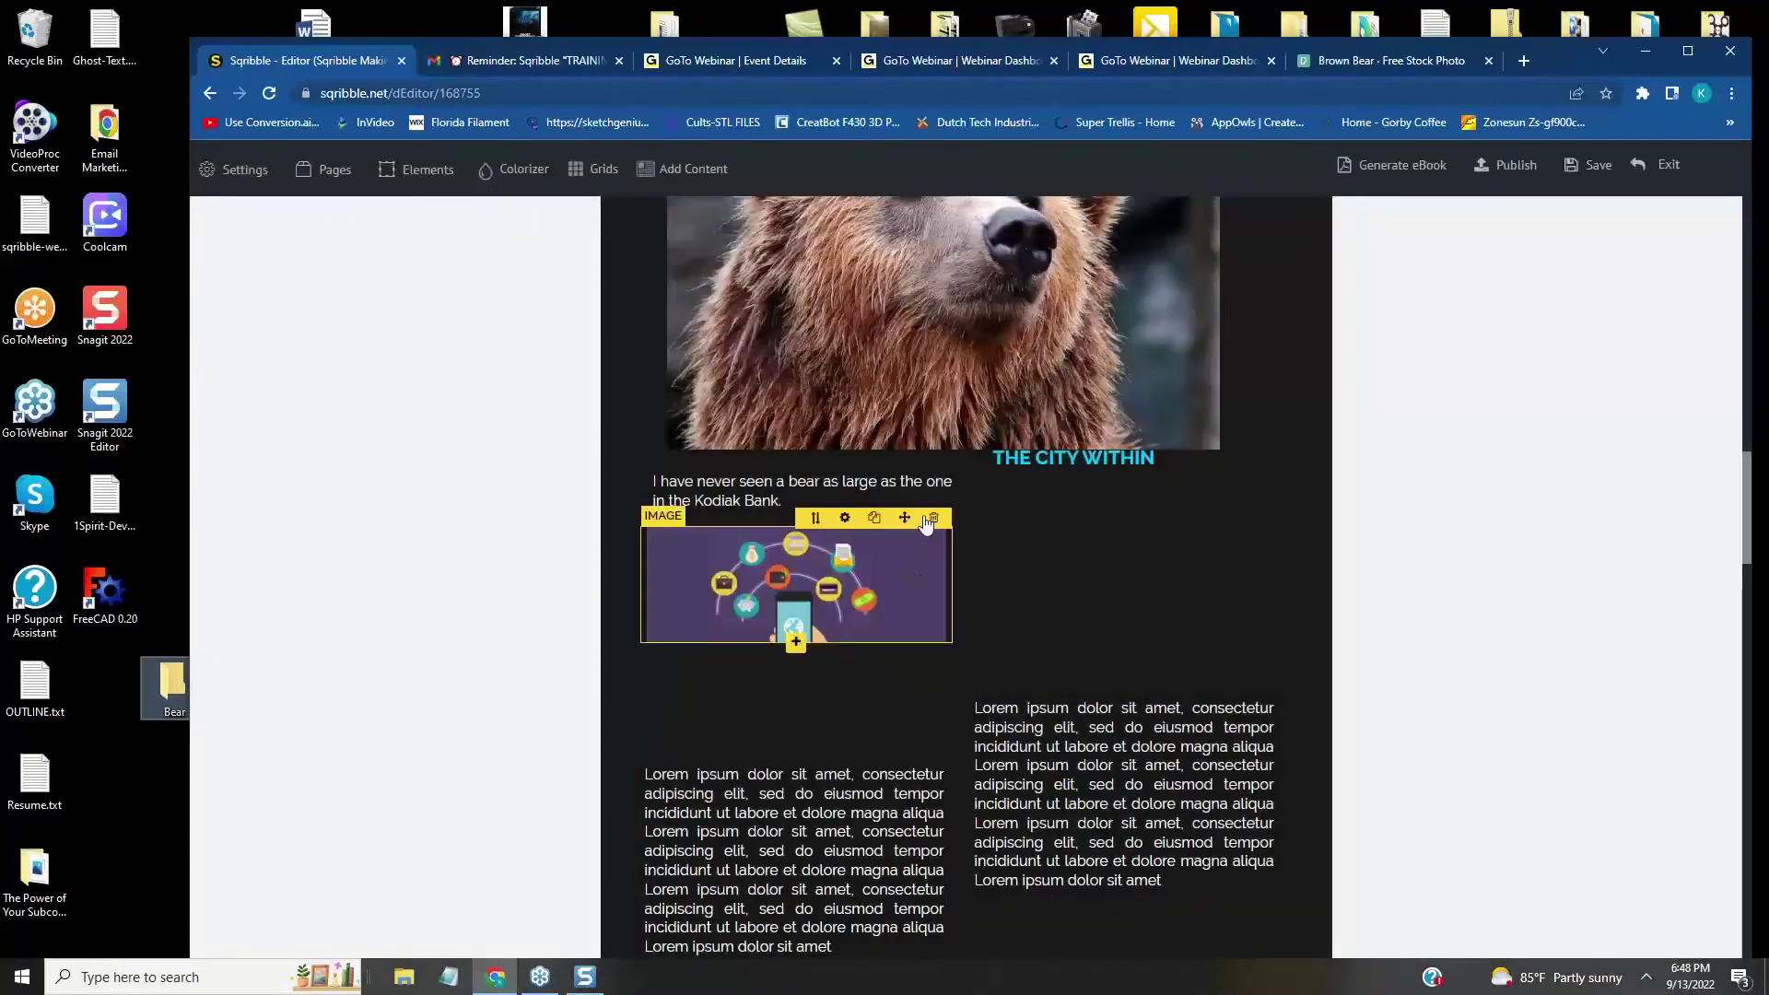
drag(904, 517, 898, 629)
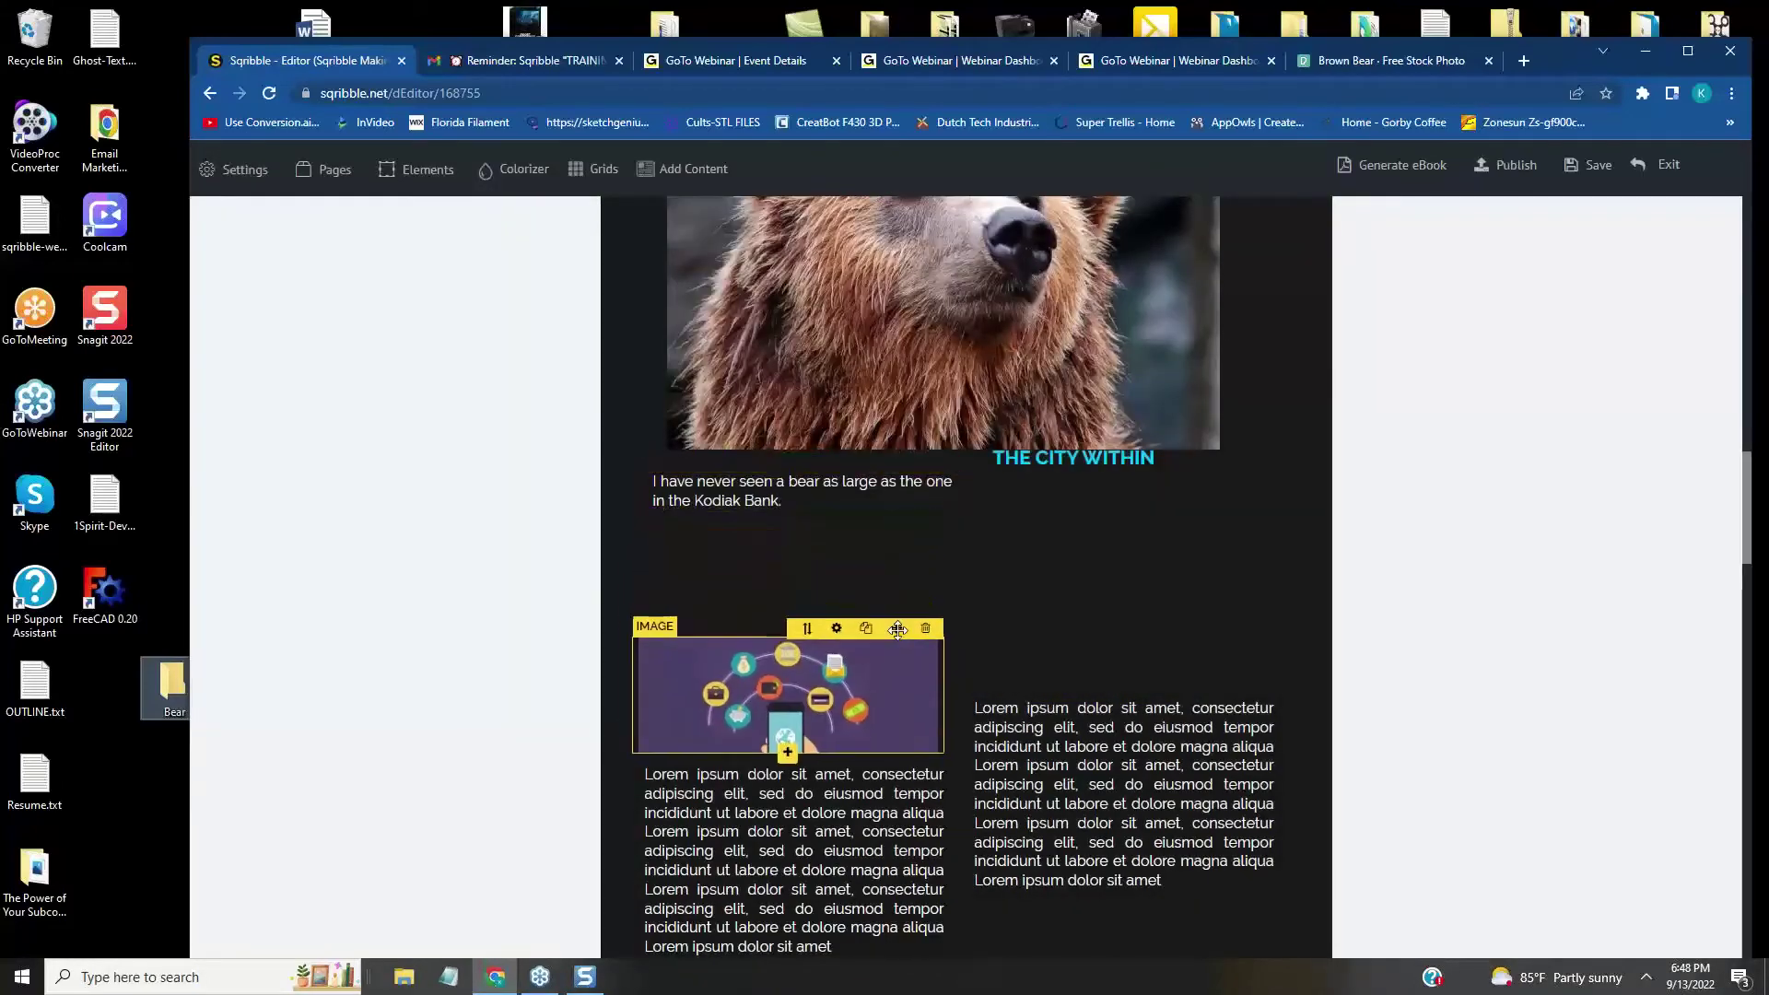
mouse_move(869, 478)
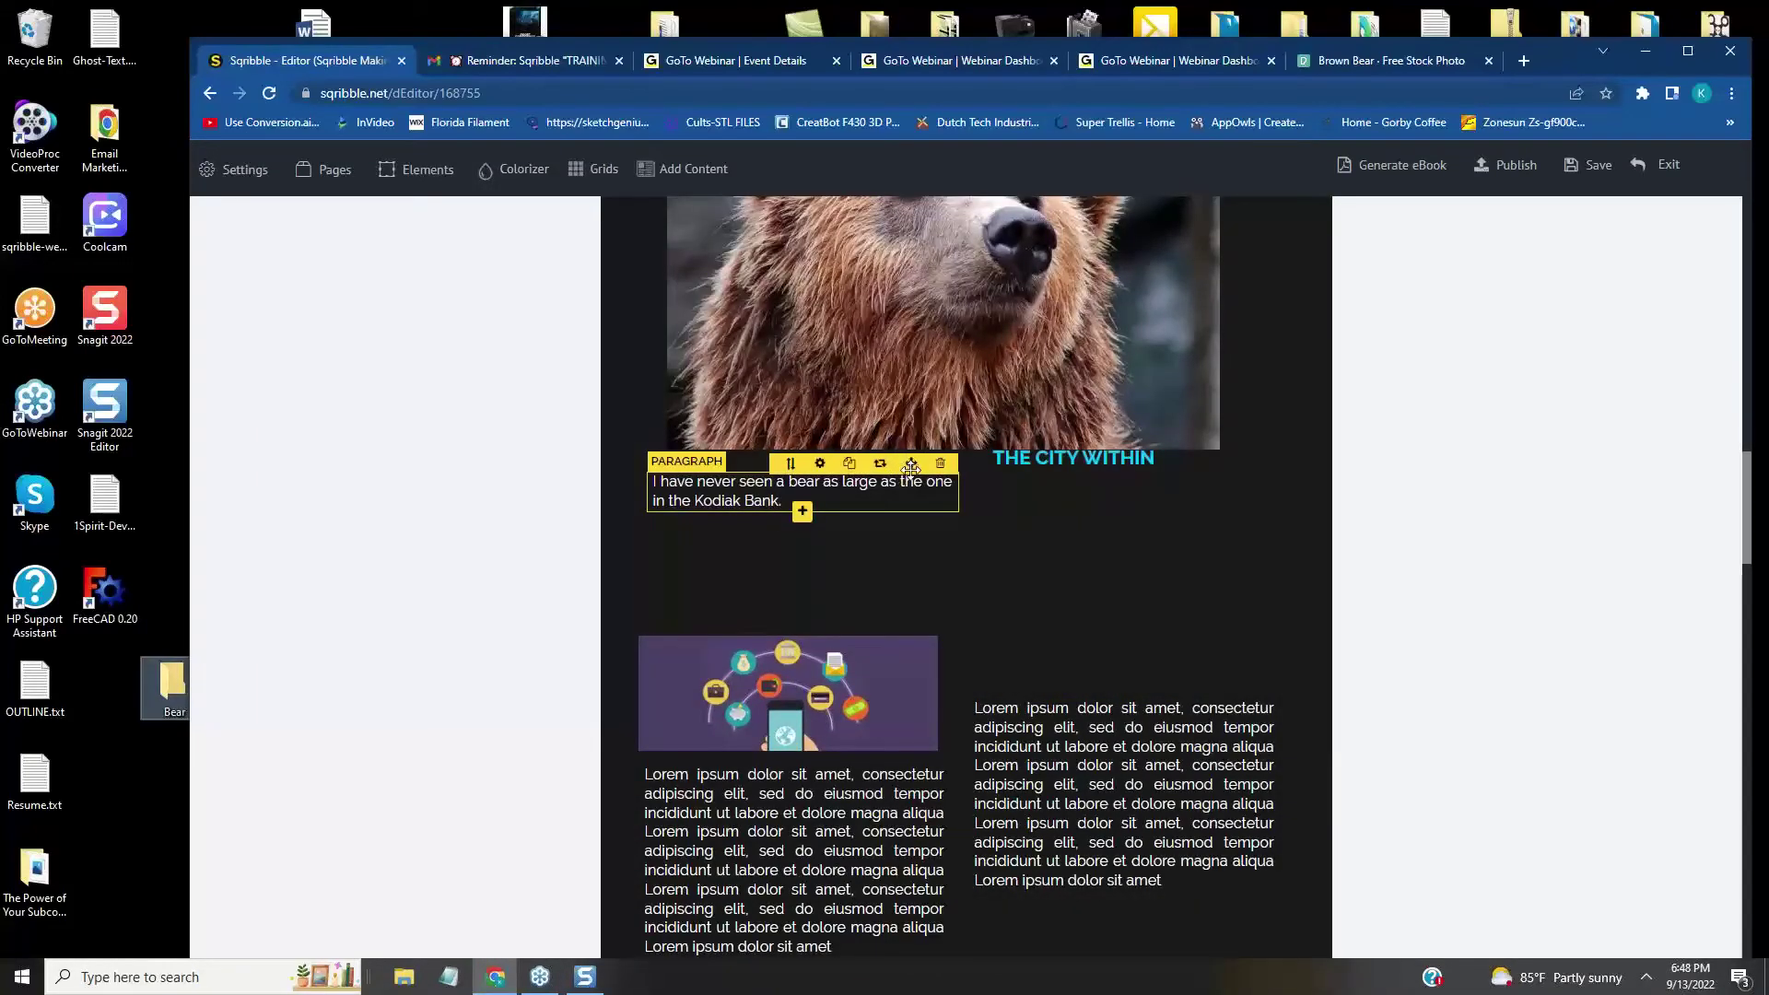
- Delete the "THE CITY WITHIN" headline below the bear image and confirm the deletion
mouse_move(1100, 461)
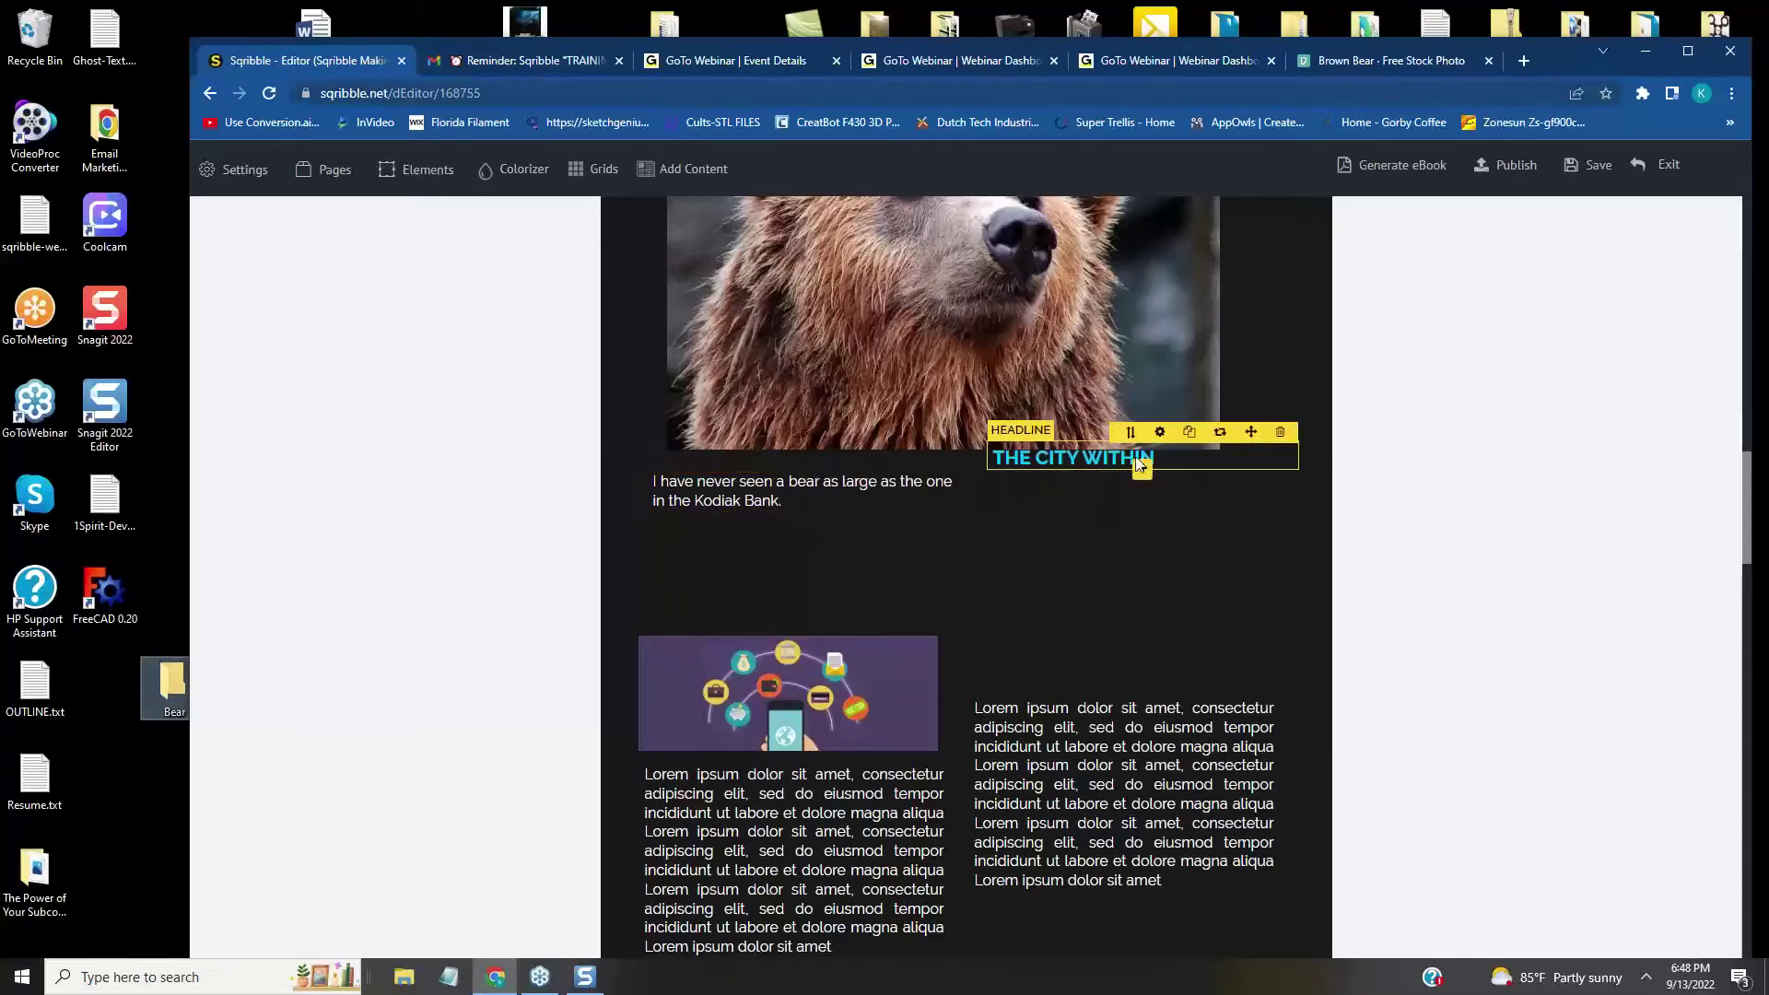
click(1280, 432)
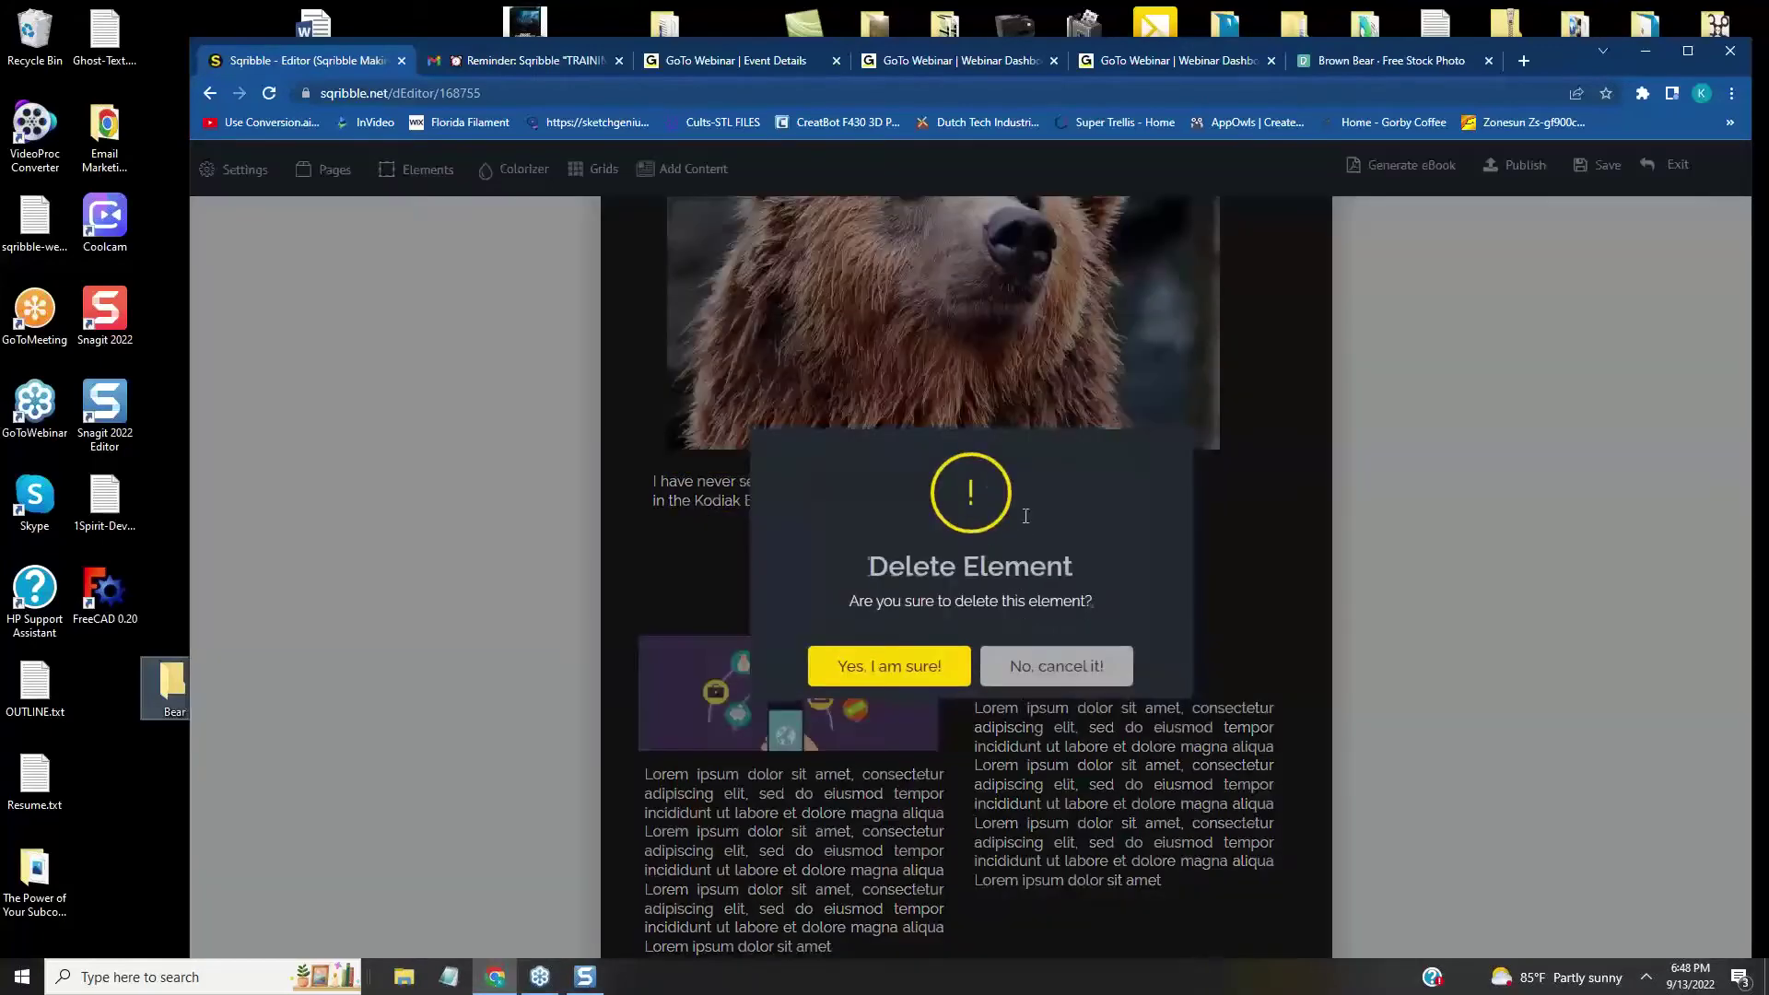
click(917, 673)
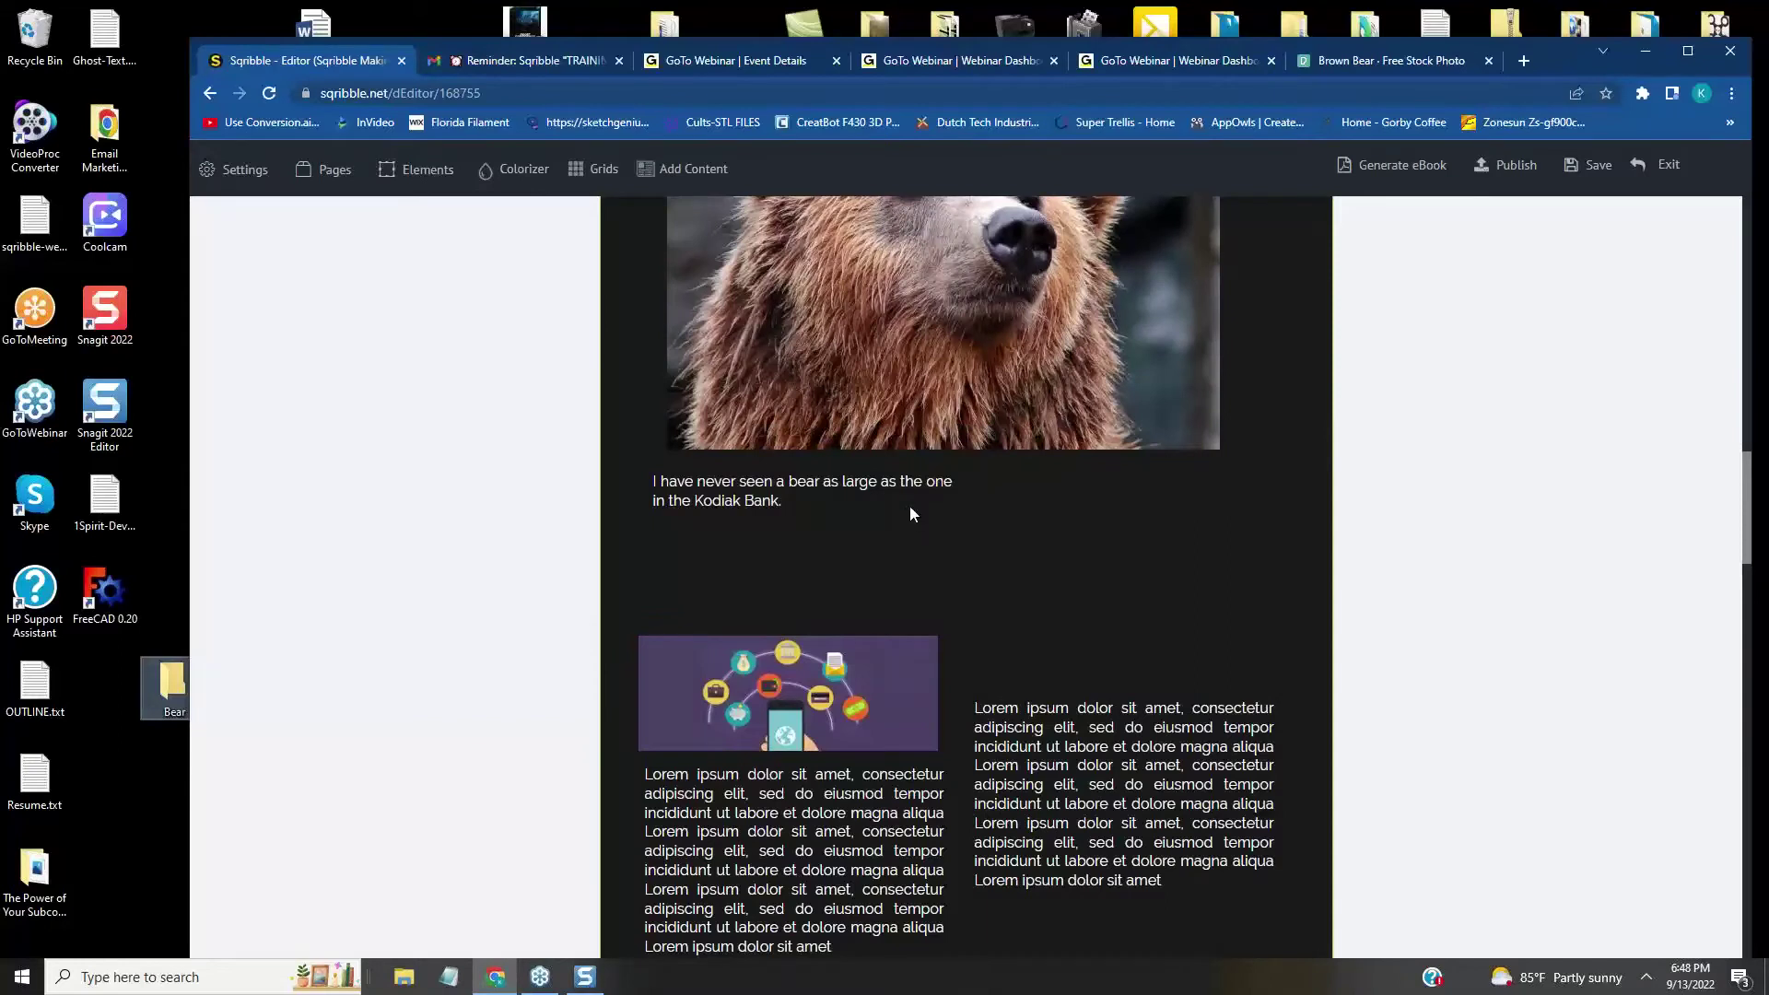
- Extend the Kodiak Bank paragraph with "When I walked in it truly amazed me. The Bear was golden in color"
mouse_move(906, 496)
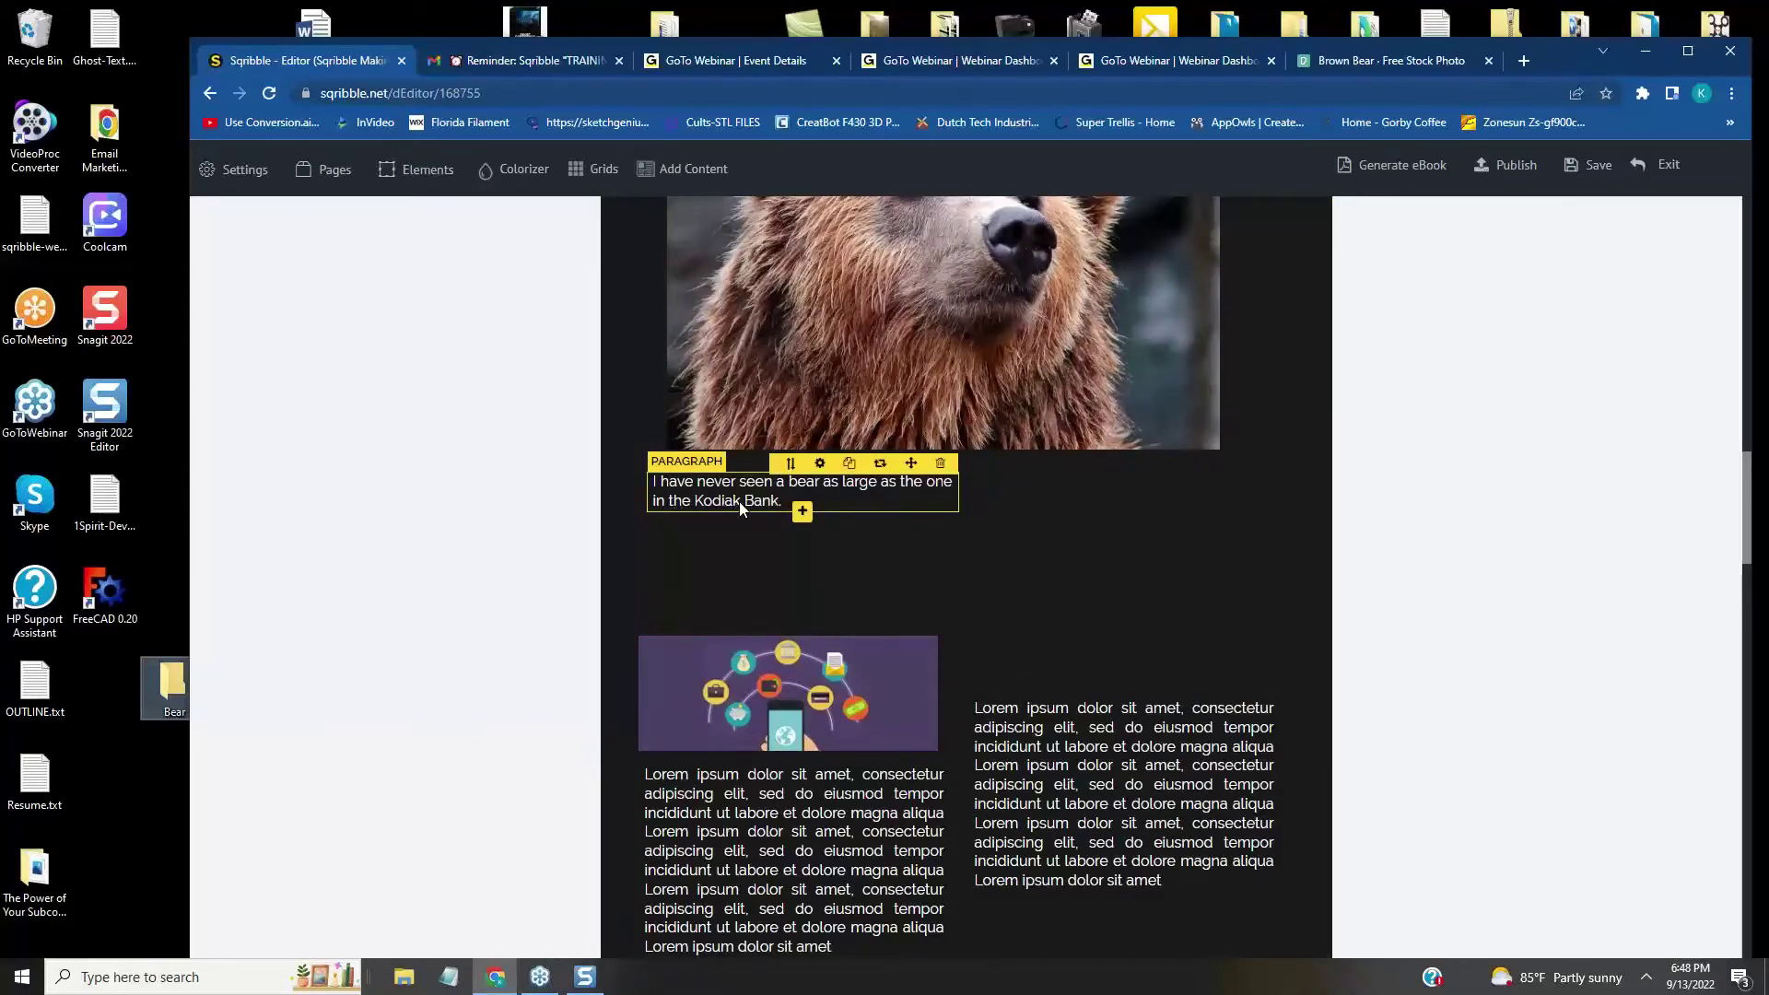
click(785, 505)
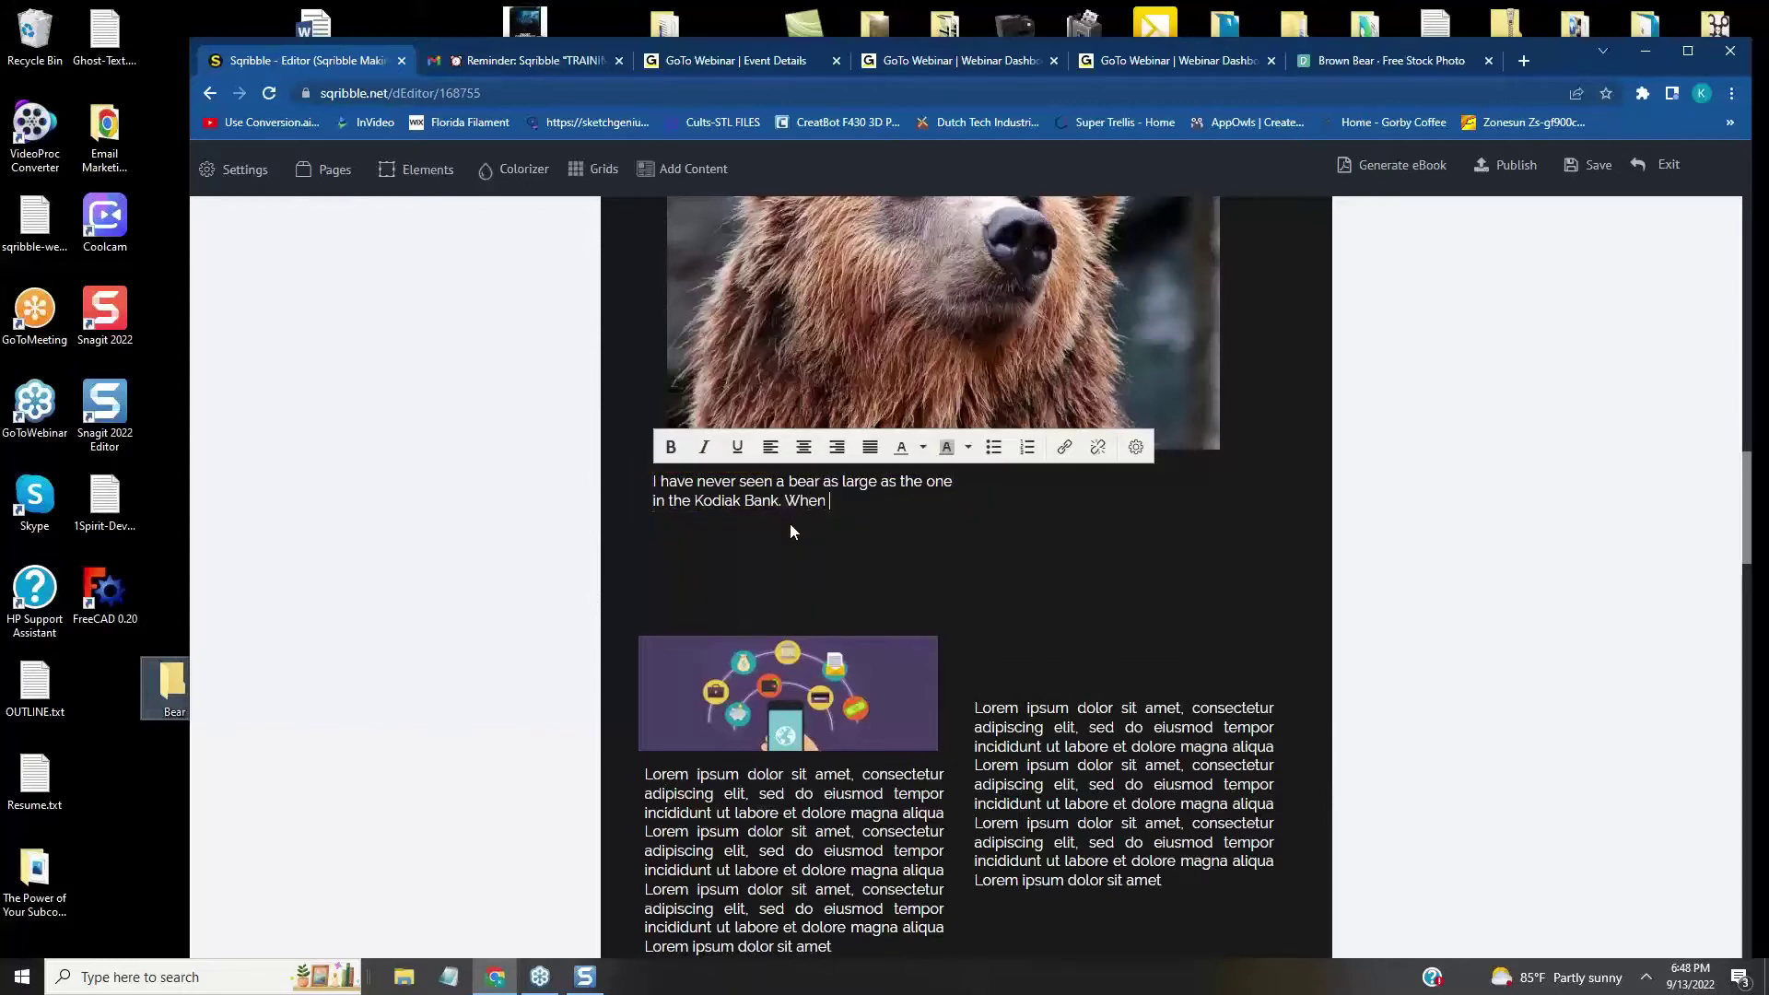
text(I walked in it truly am)
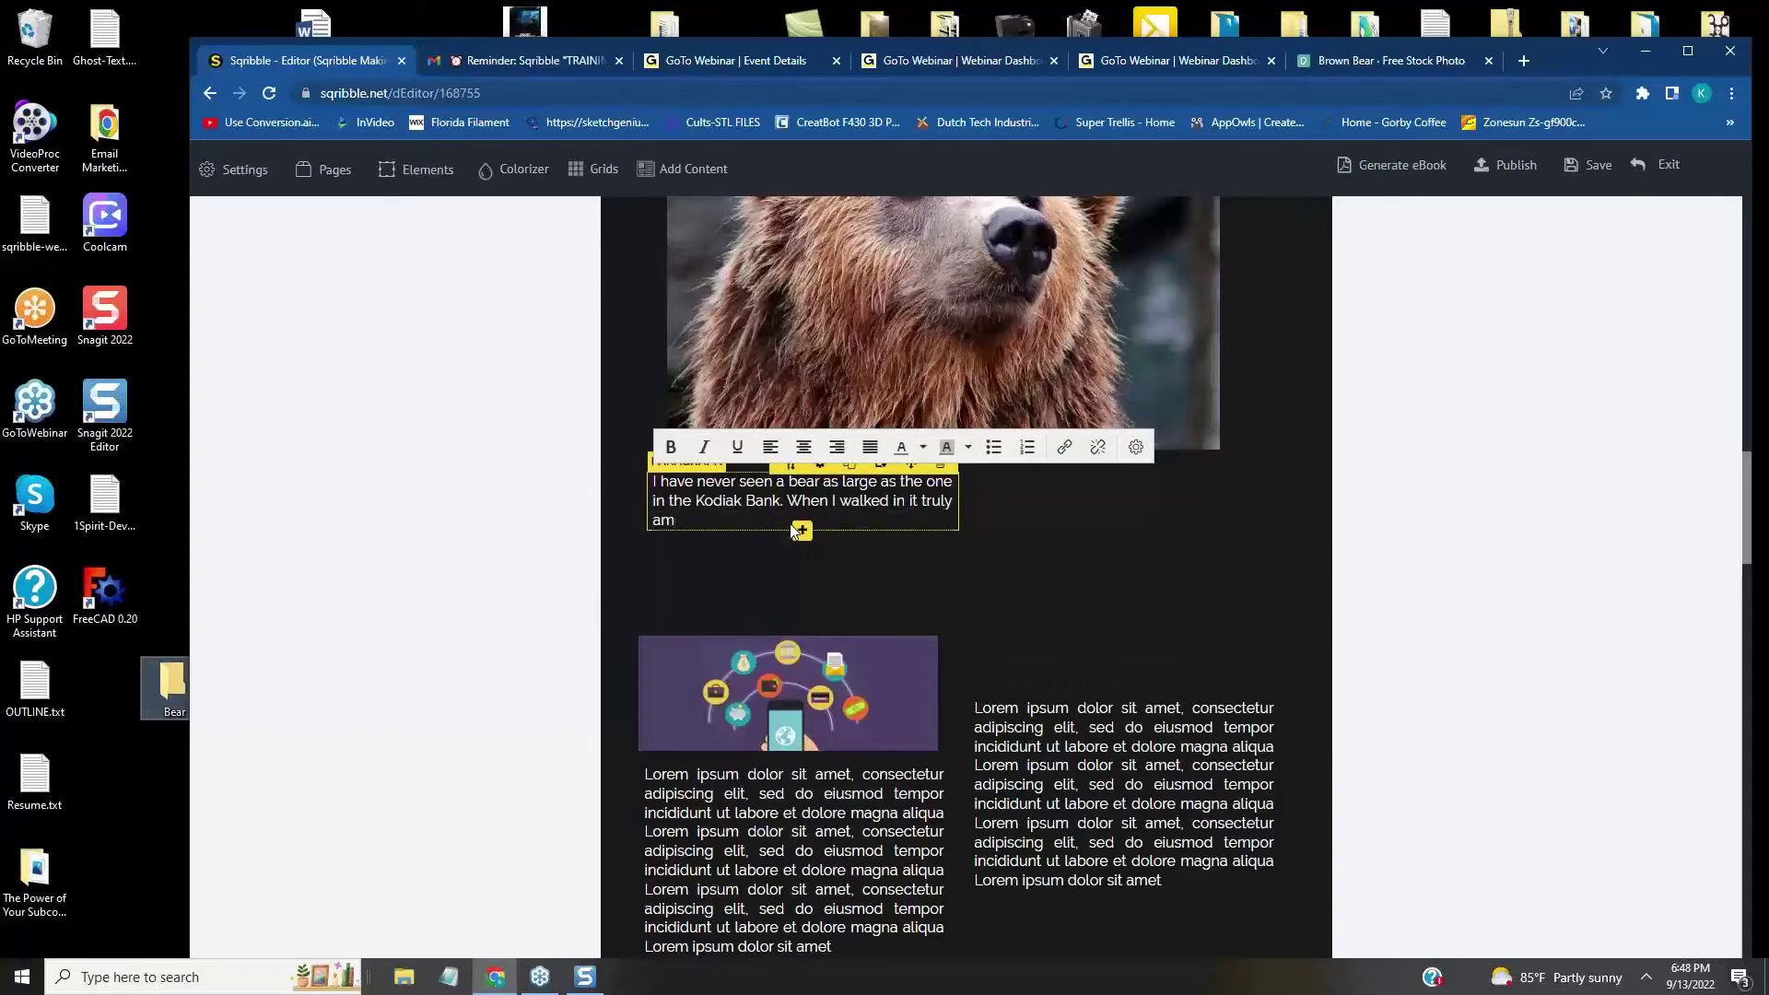
text(azed me. The Bear was goldem)
key(BackSpace)
text(n in color)
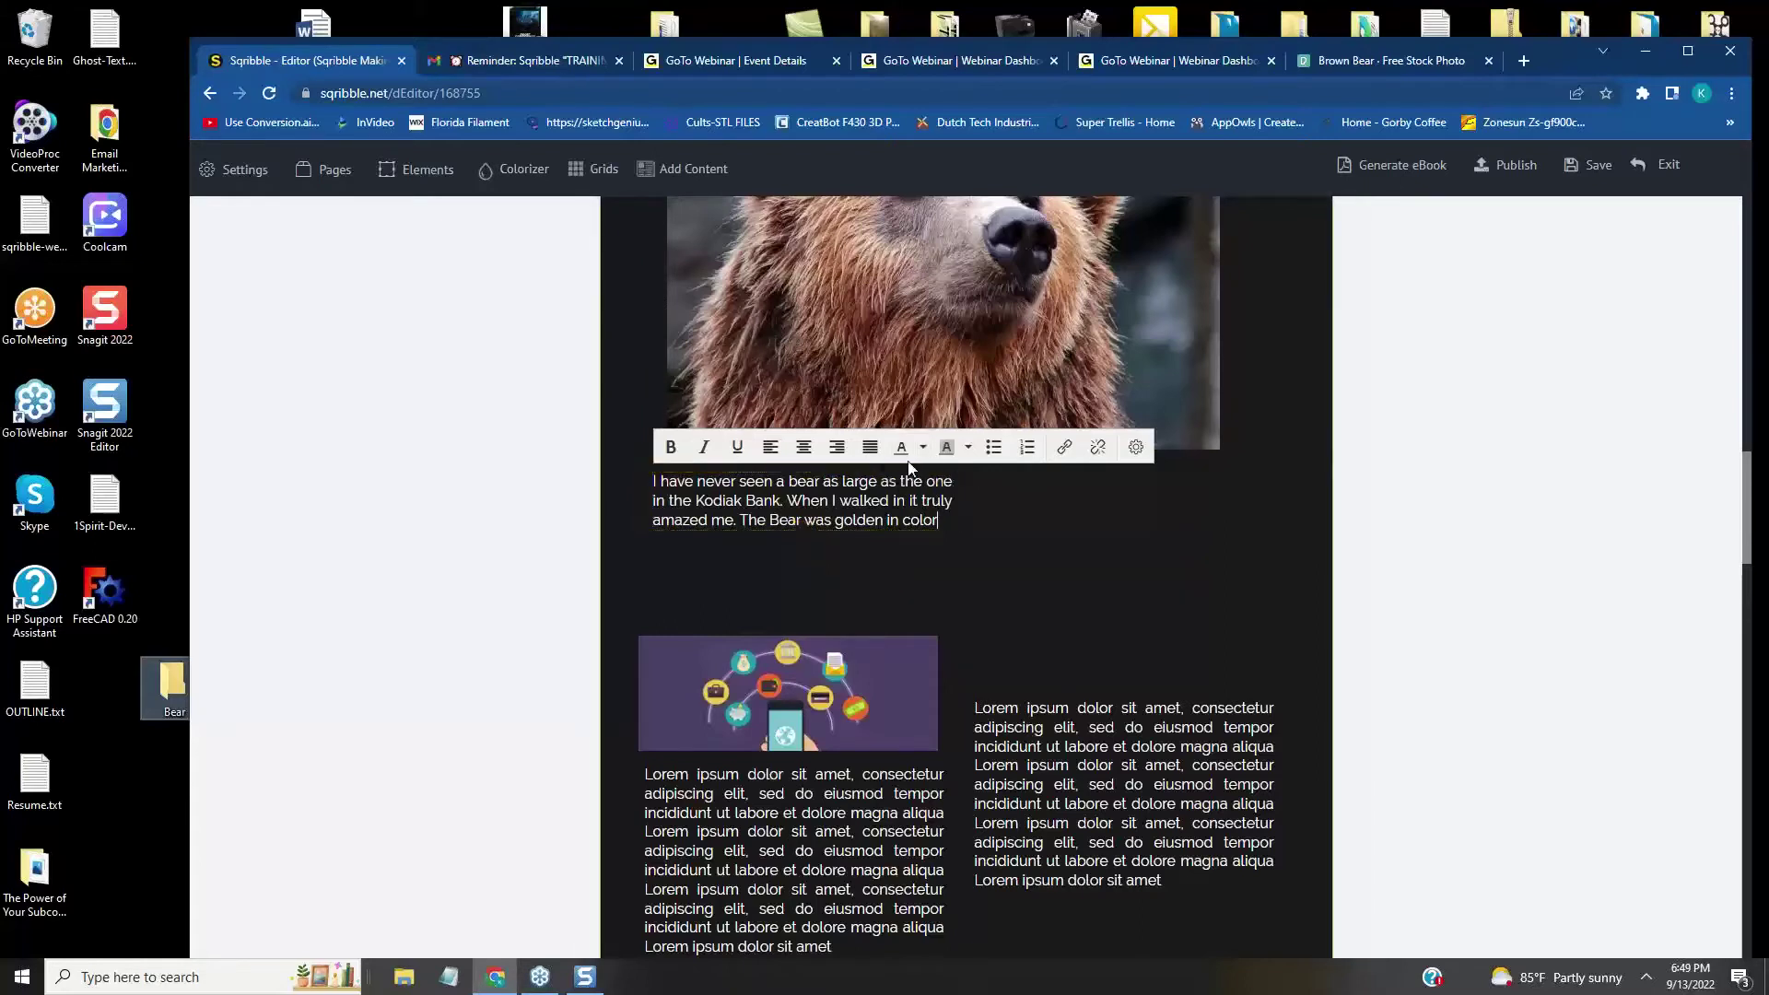
click(1023, 537)
- Set the Kodiak Bank paragraph's width to 600 and reposition it beneath the bear image, lined up with the image's edges
drag(919, 466, 1013, 503)
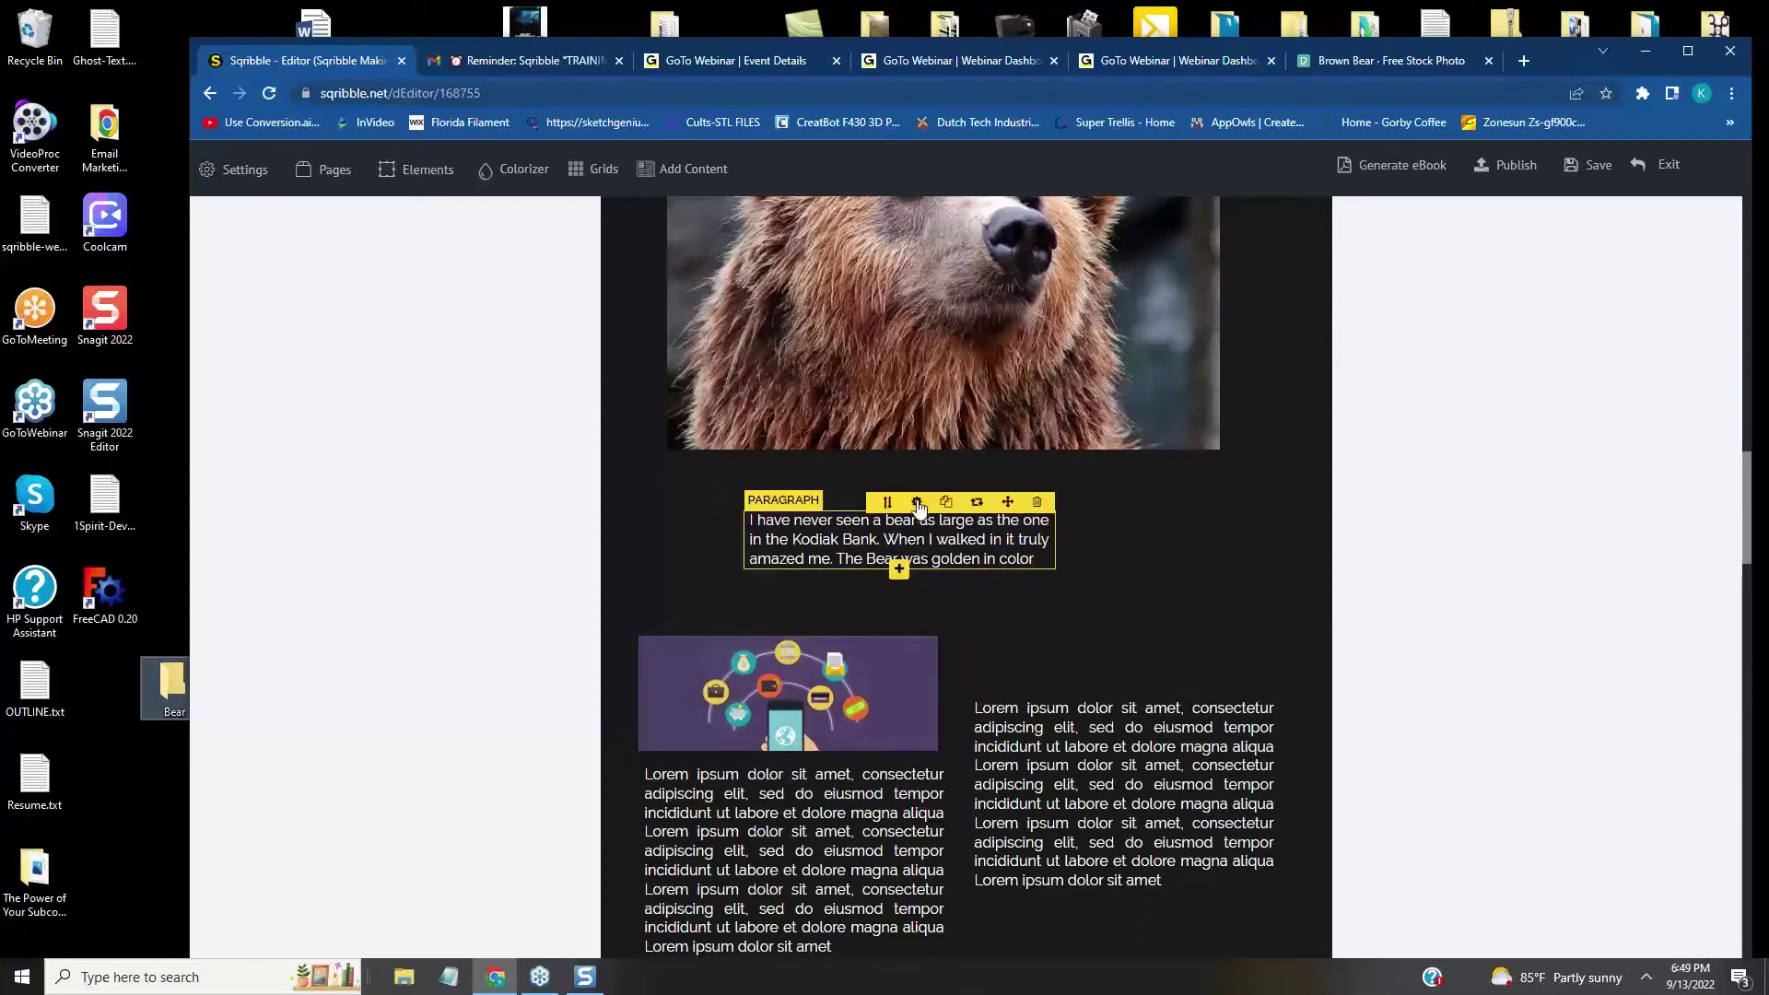
click(918, 503)
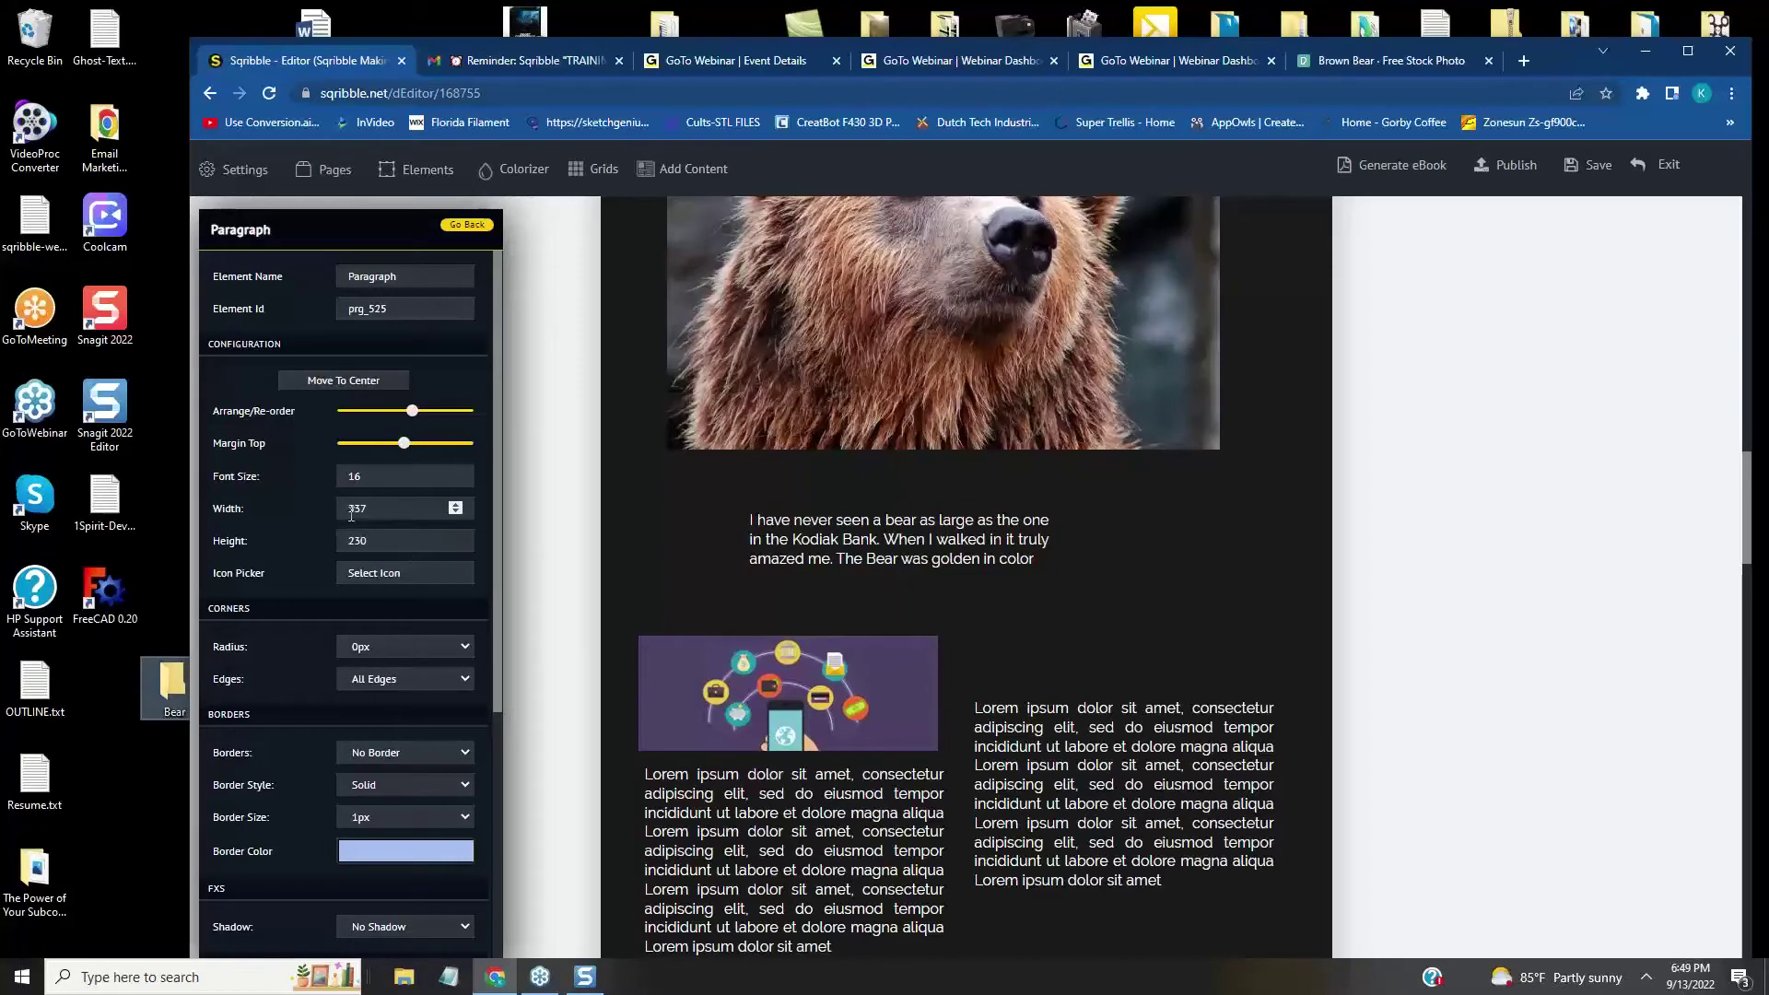
click(384, 512)
text(600)
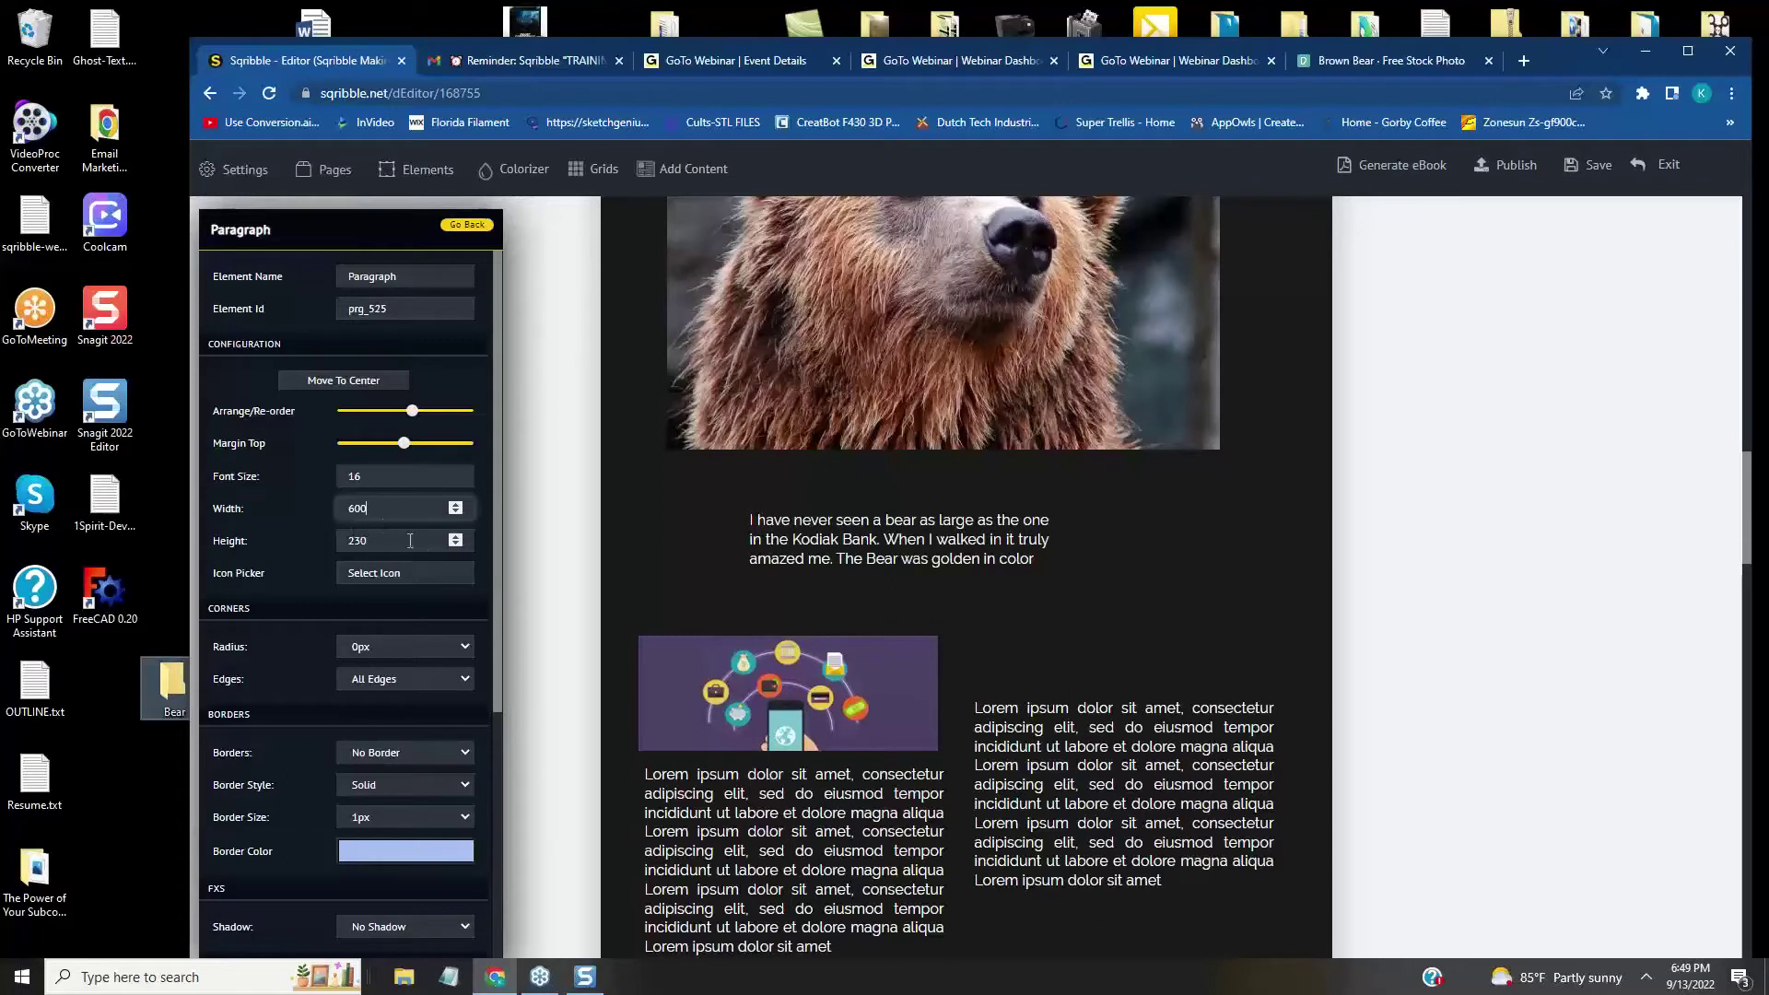
click(313, 566)
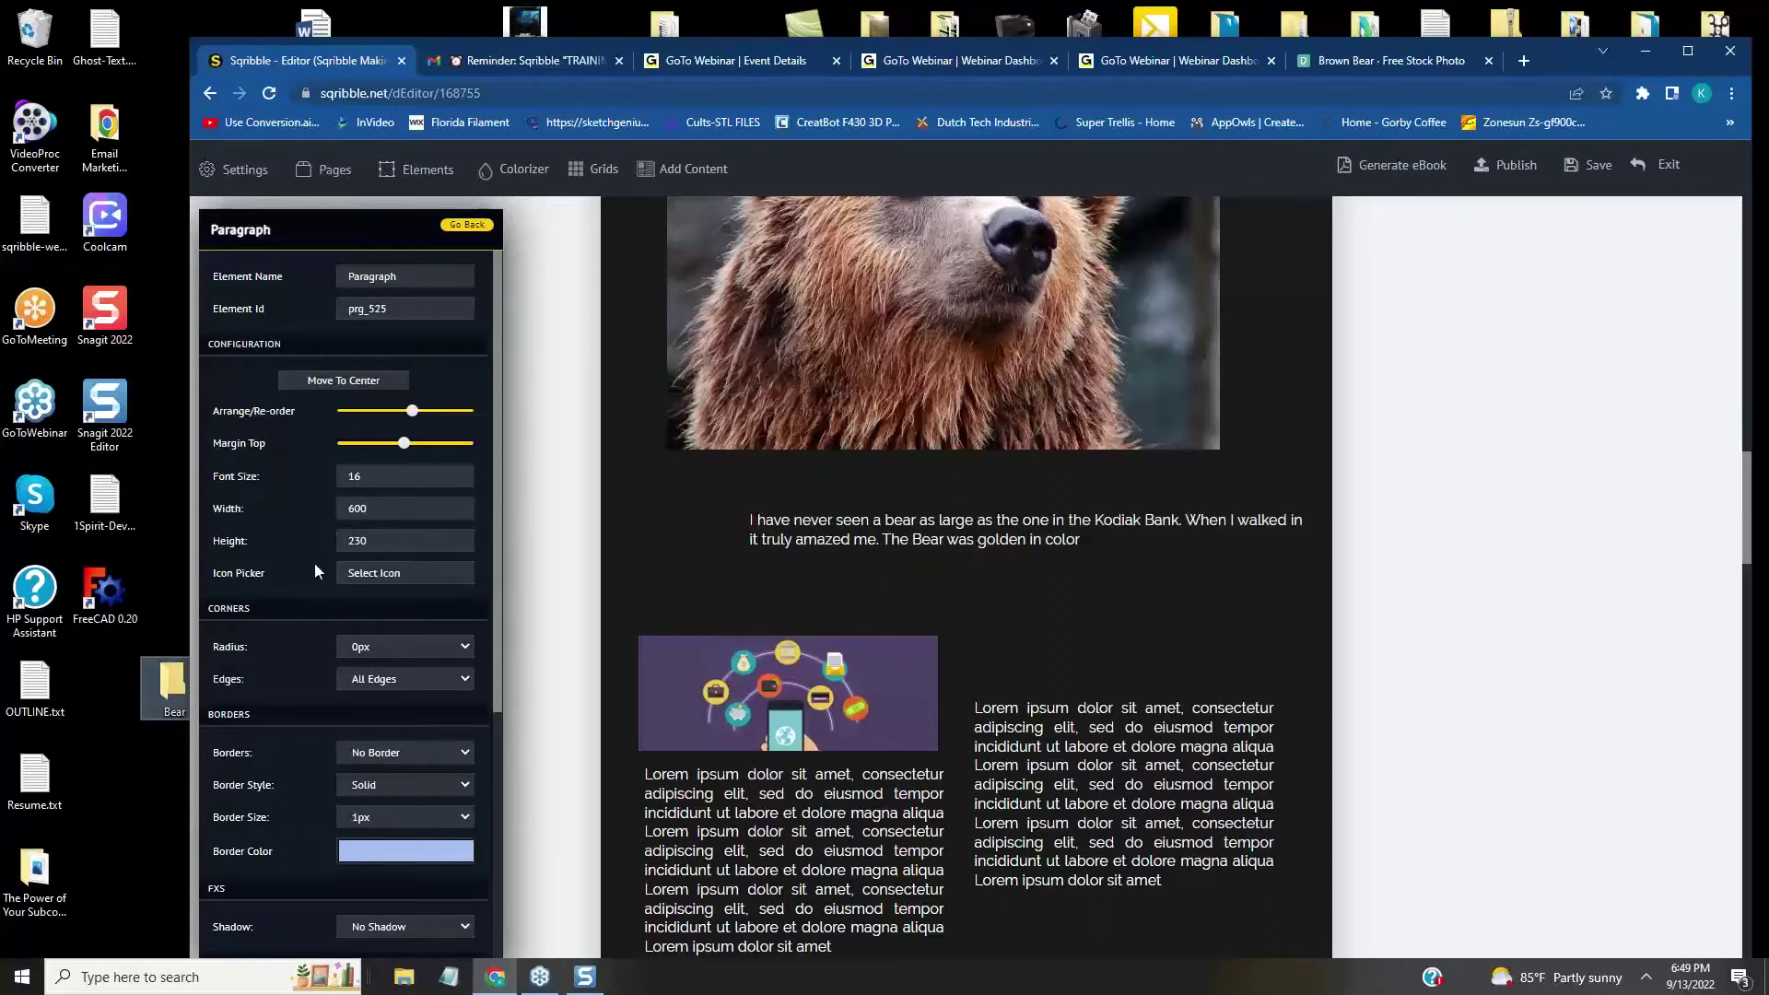
drag(1259, 502, 1183, 475)
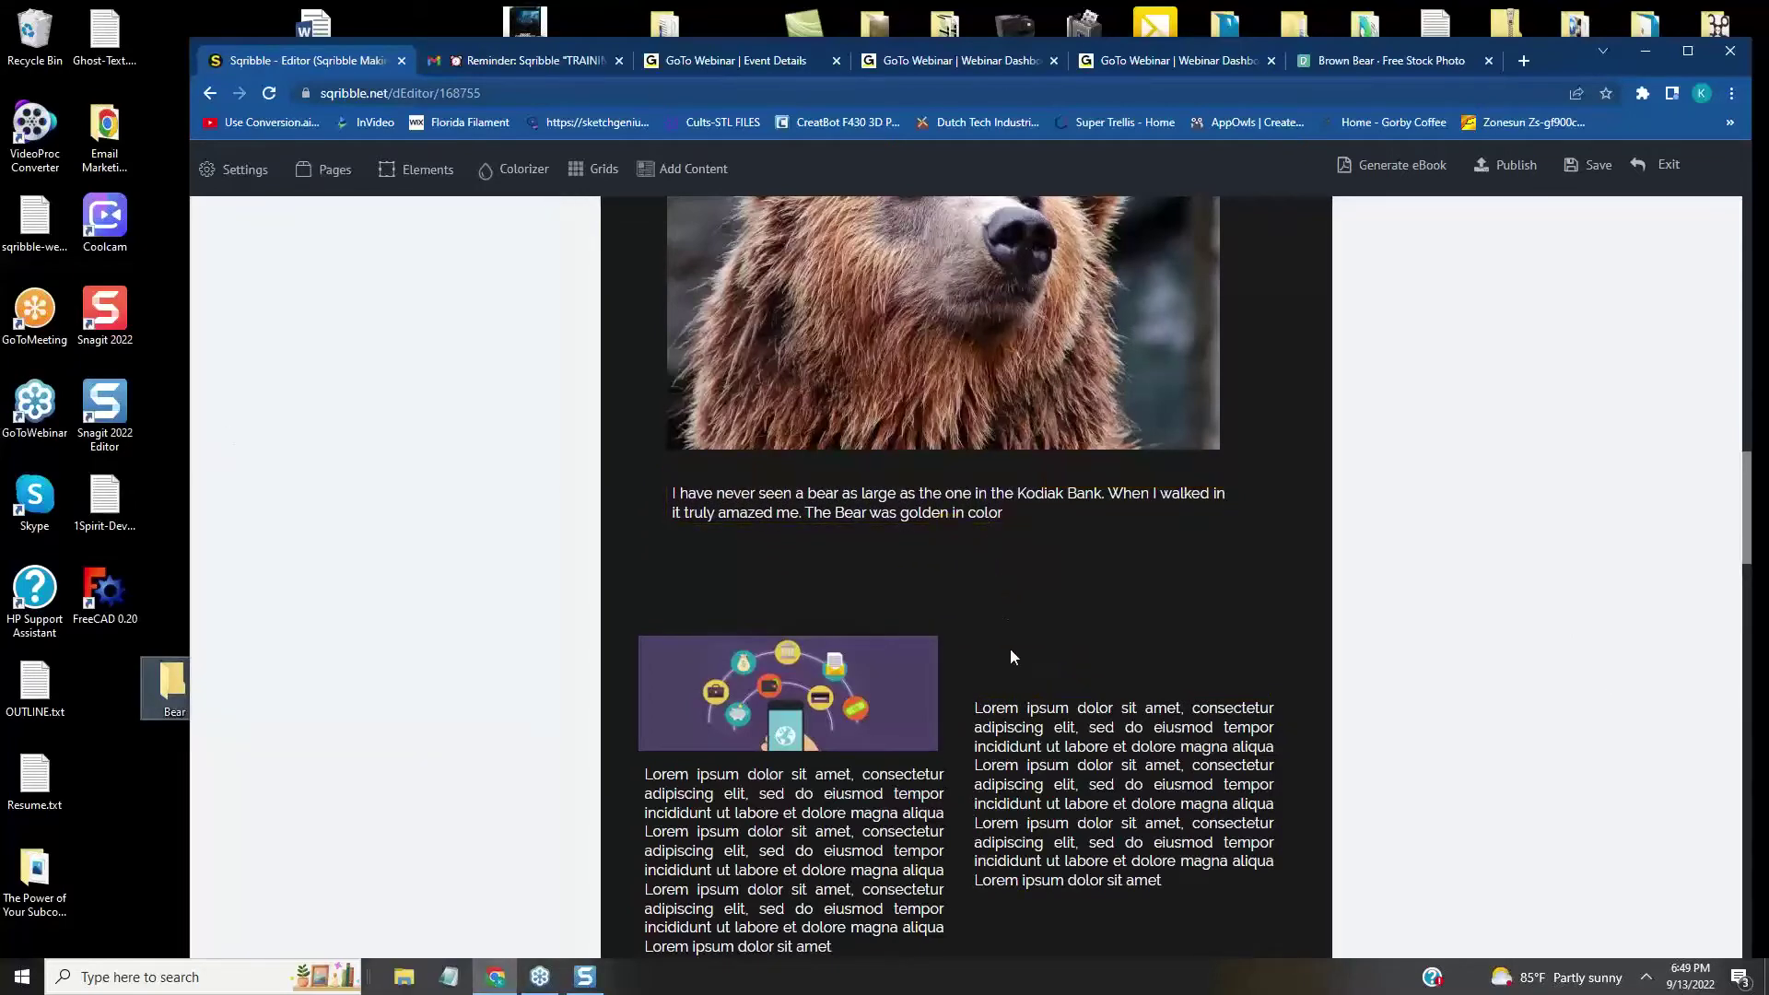
- Nudge the "THE AMAZING LIFE IN KODIAK" headline slightly up to leave a gap above the bear image
scroll(1102, 611, up, 3)
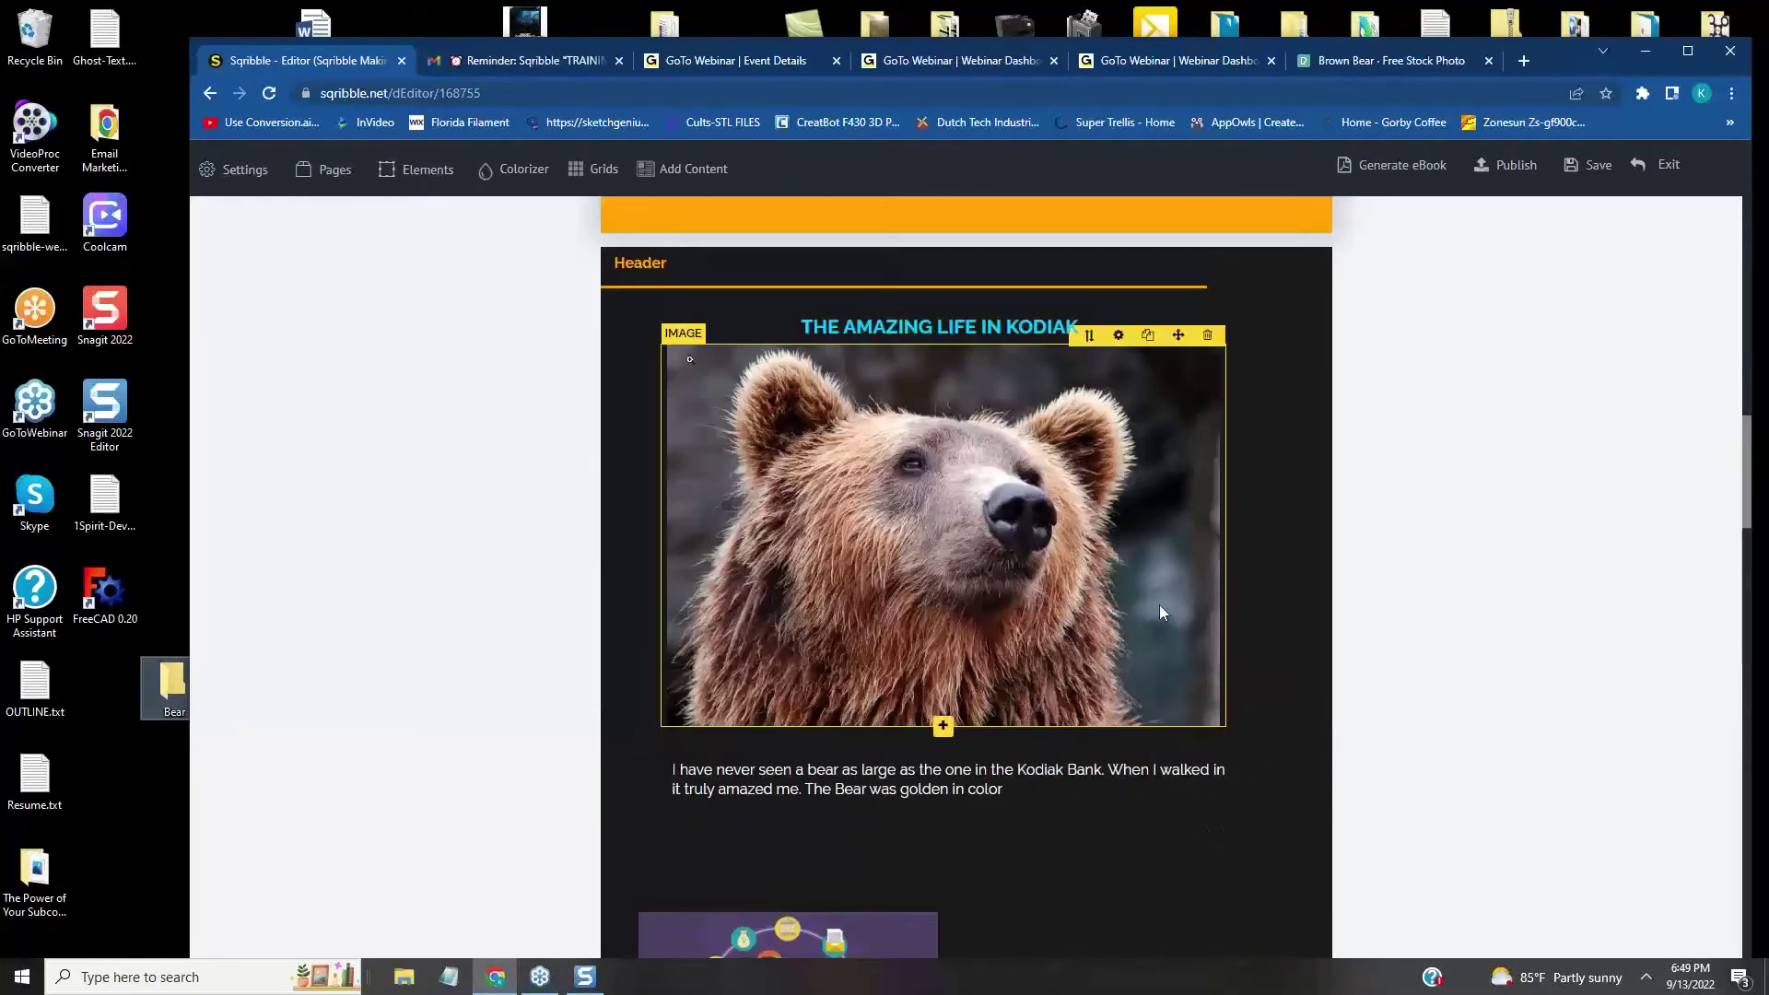
mouse_move(975, 330)
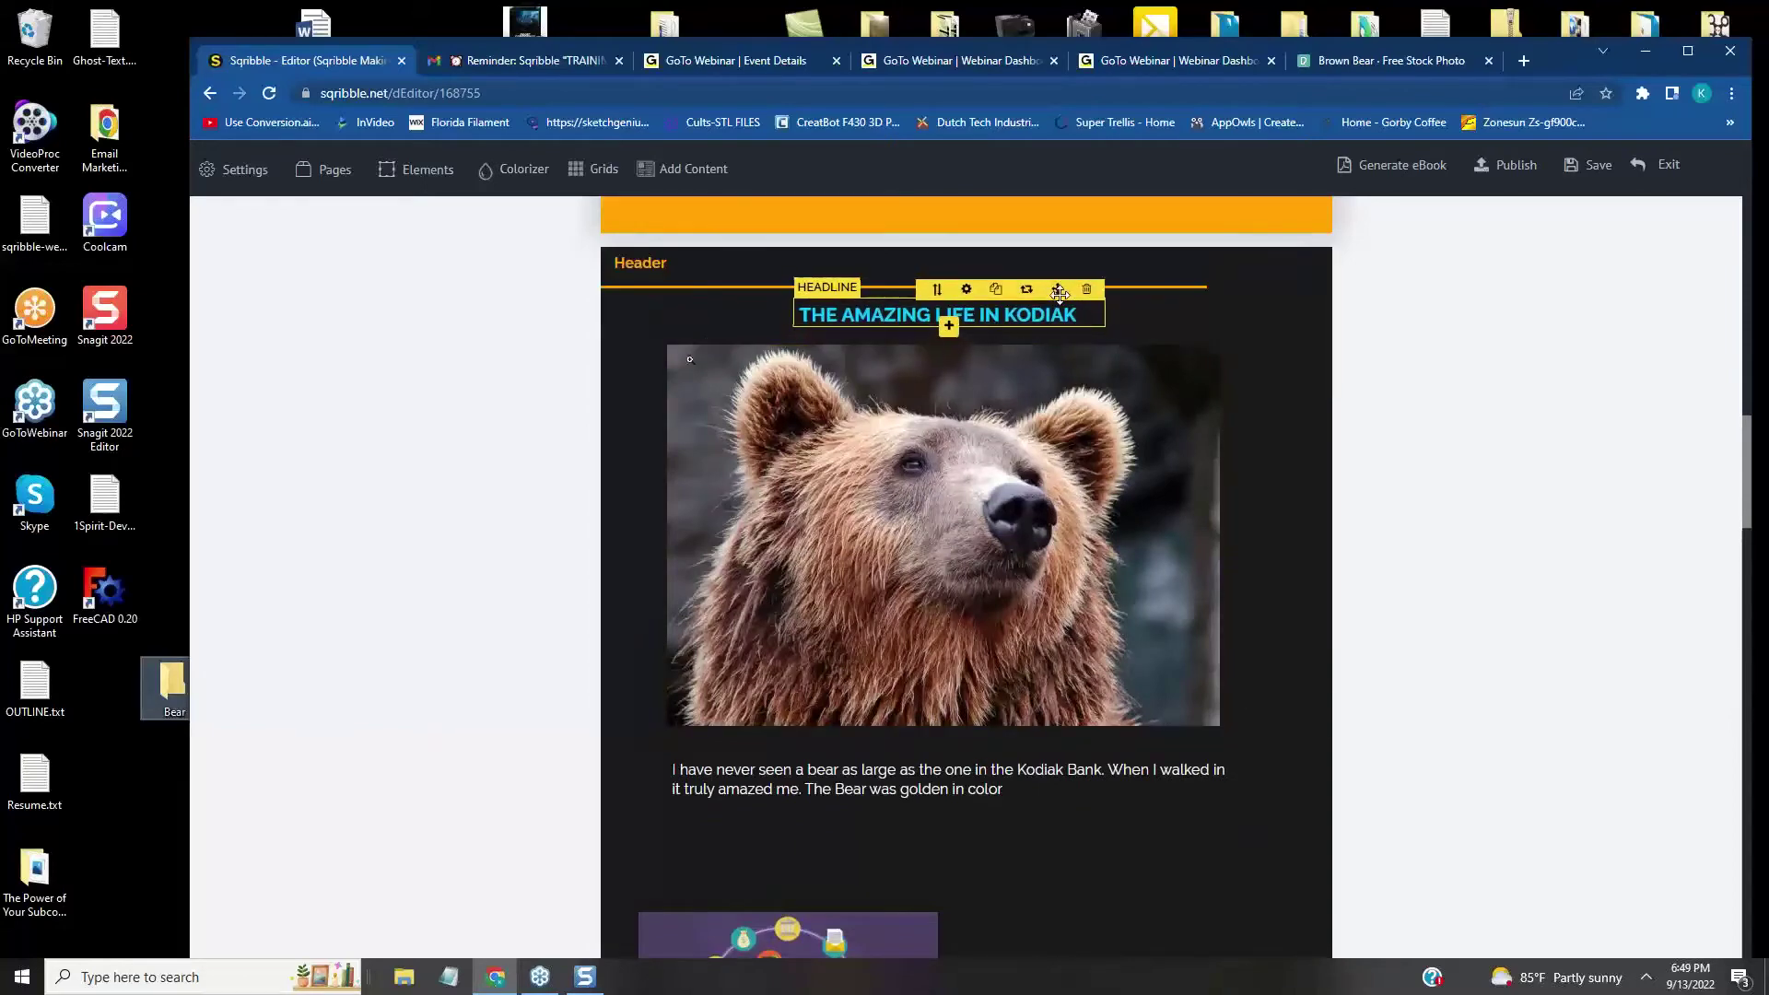
scroll(1406, 793, down, 2)
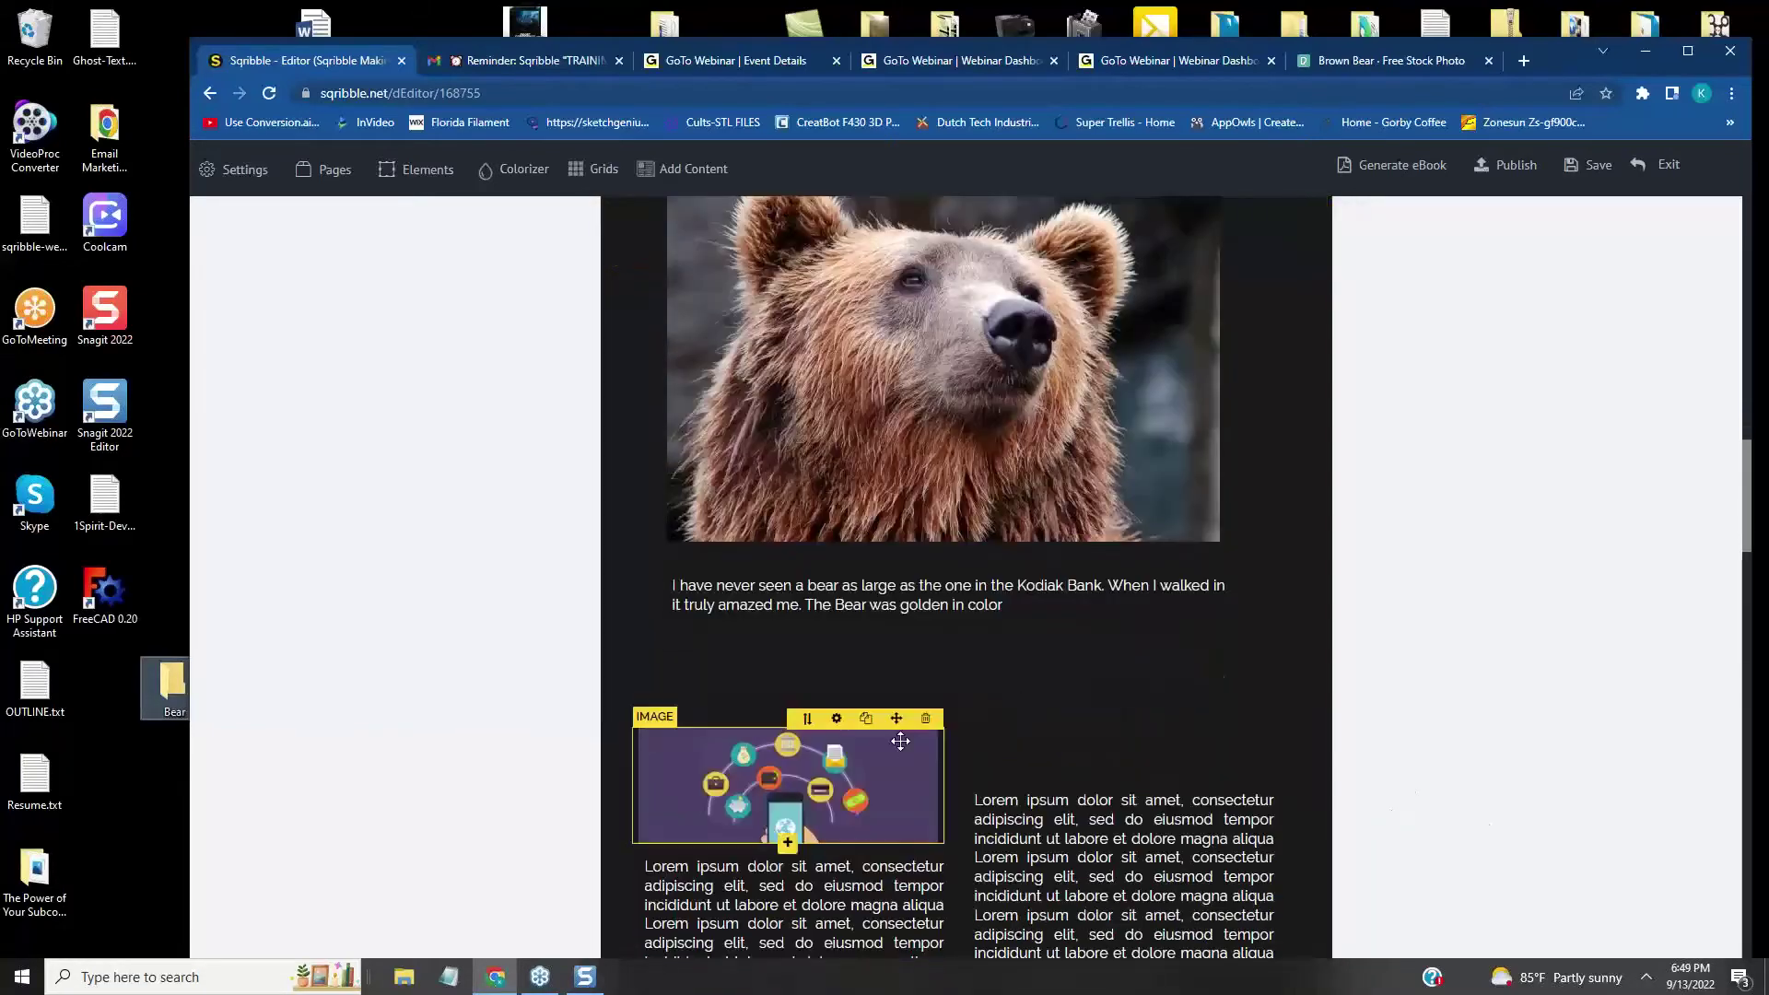
scroll(1252, 759, down, 1)
mouse_move(938, 680)
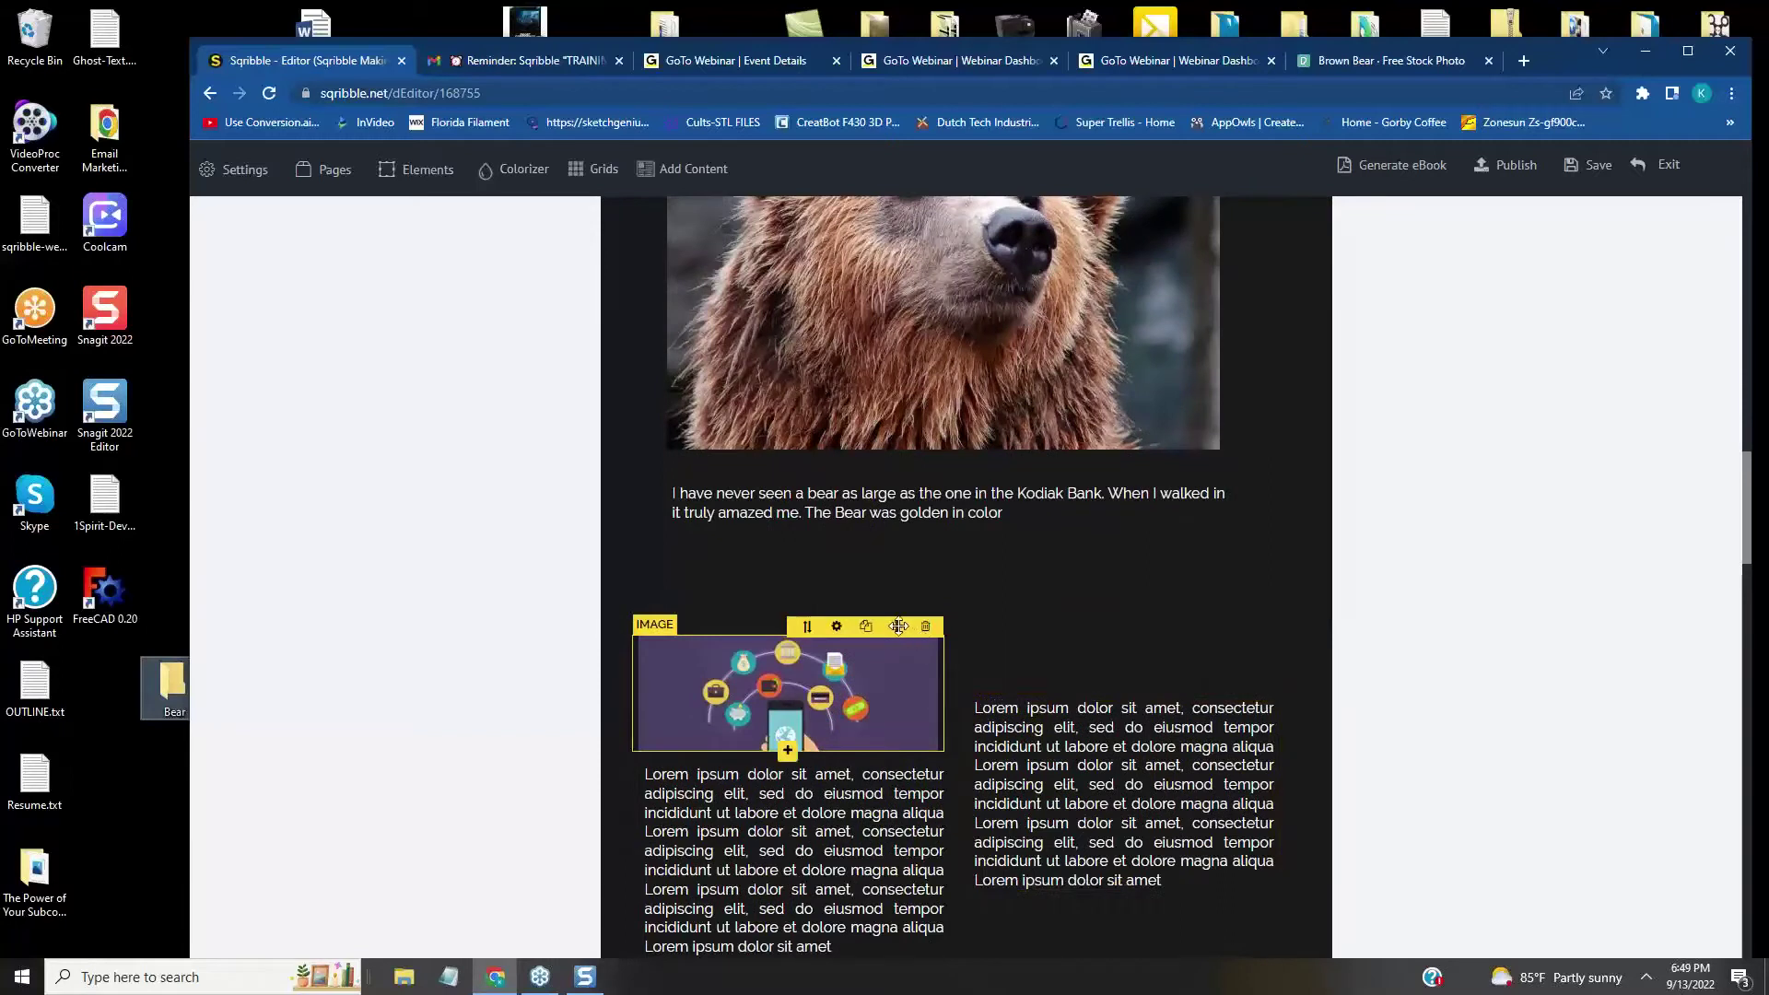
- Move the purple phone image up beneath the bear paragraph and shift the second-column placeholder text lower on the page
drag(899, 626, 943, 567)
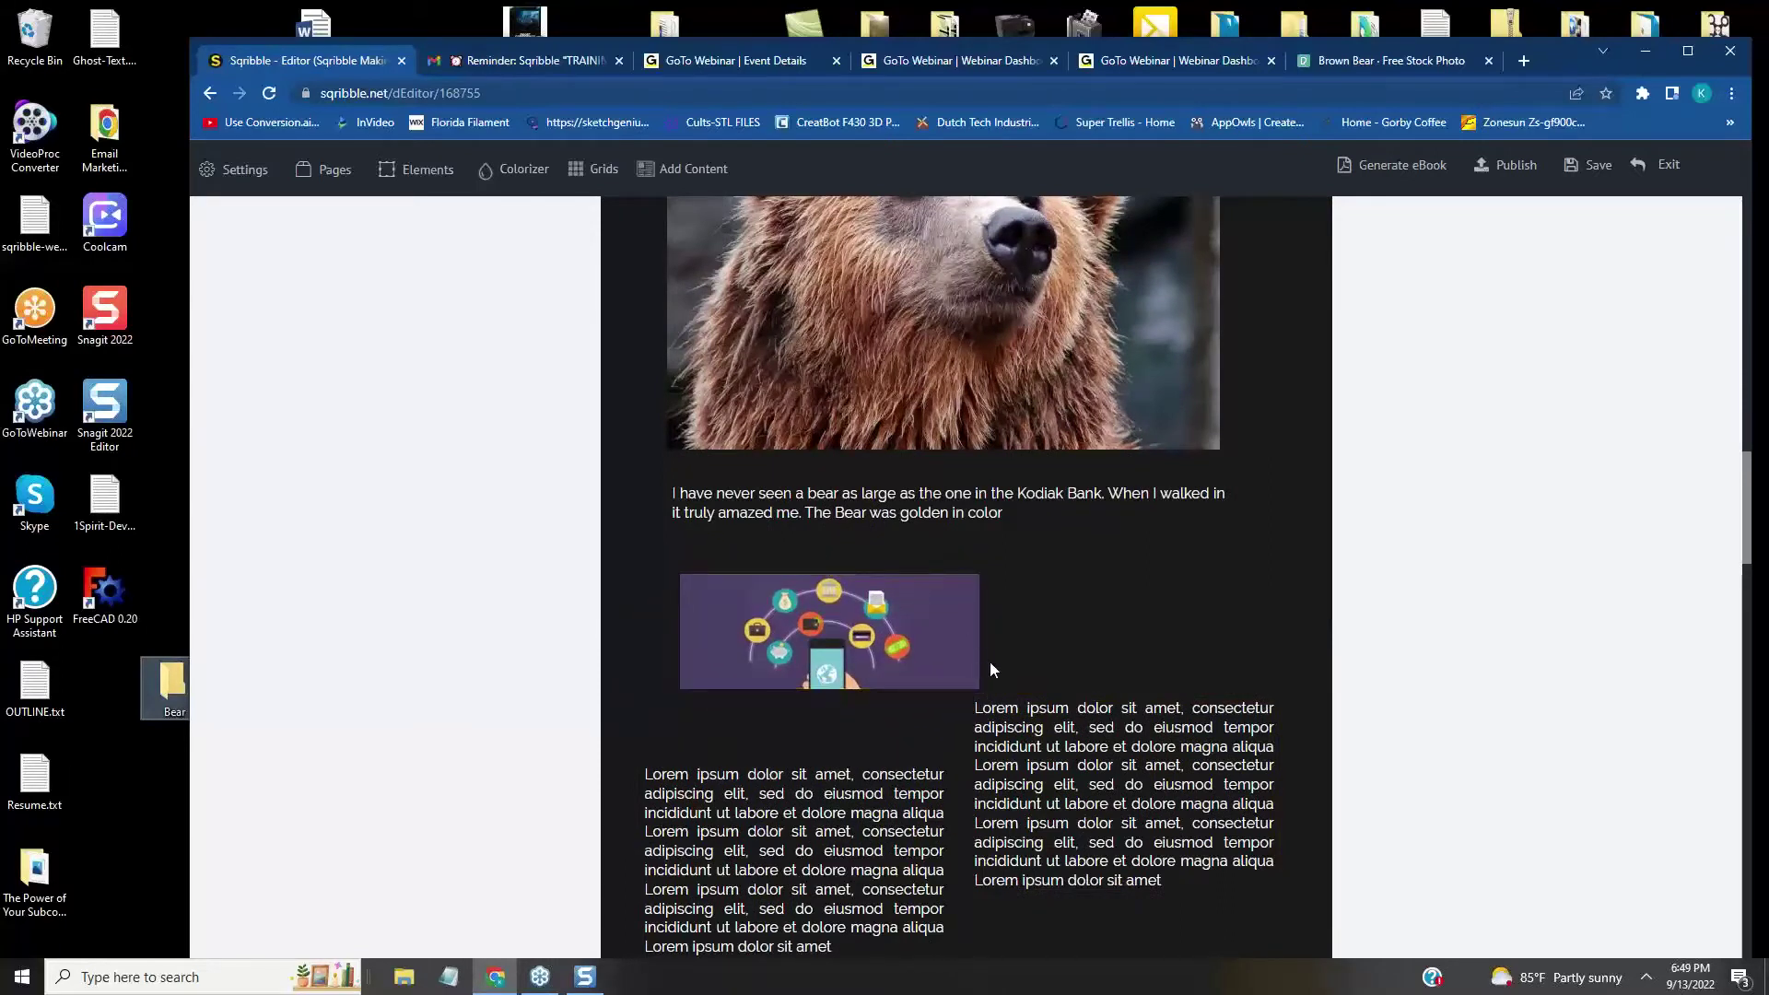
mouse_move(1216, 723)
drag(1225, 693, 1225, 832)
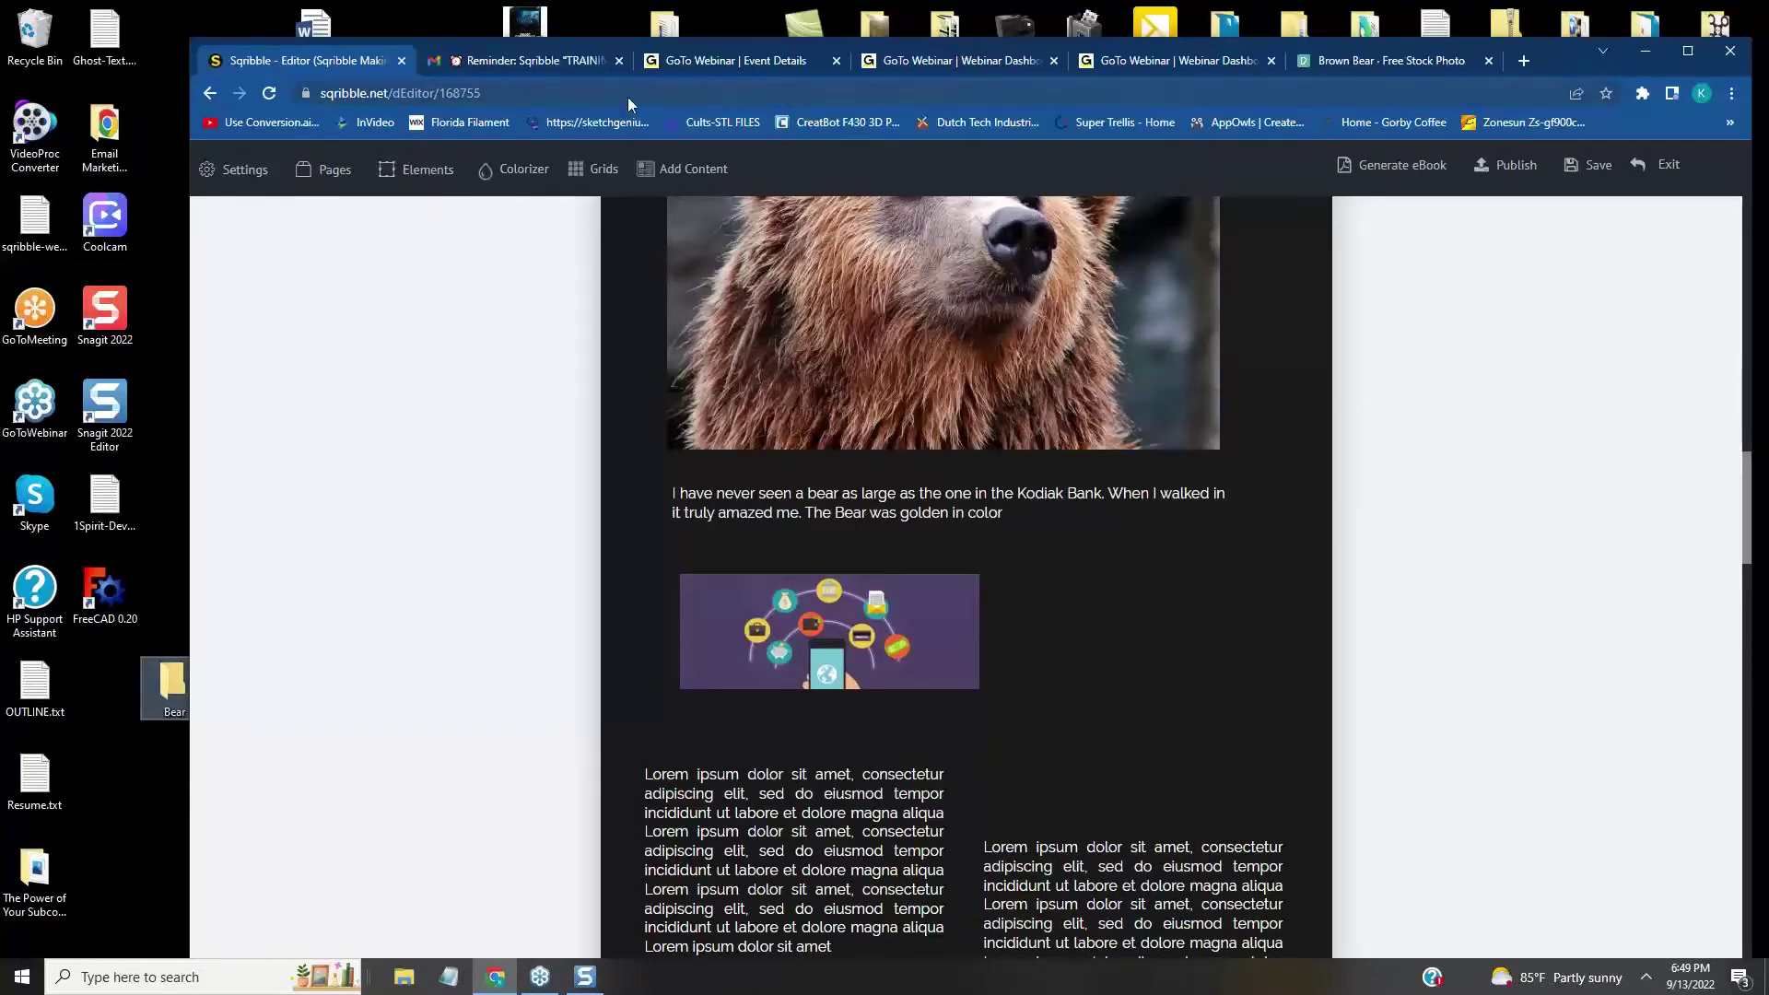
- Switch to Pexels, close the open brown bear photo and search the photo library for Anchorage
click(1345, 63)
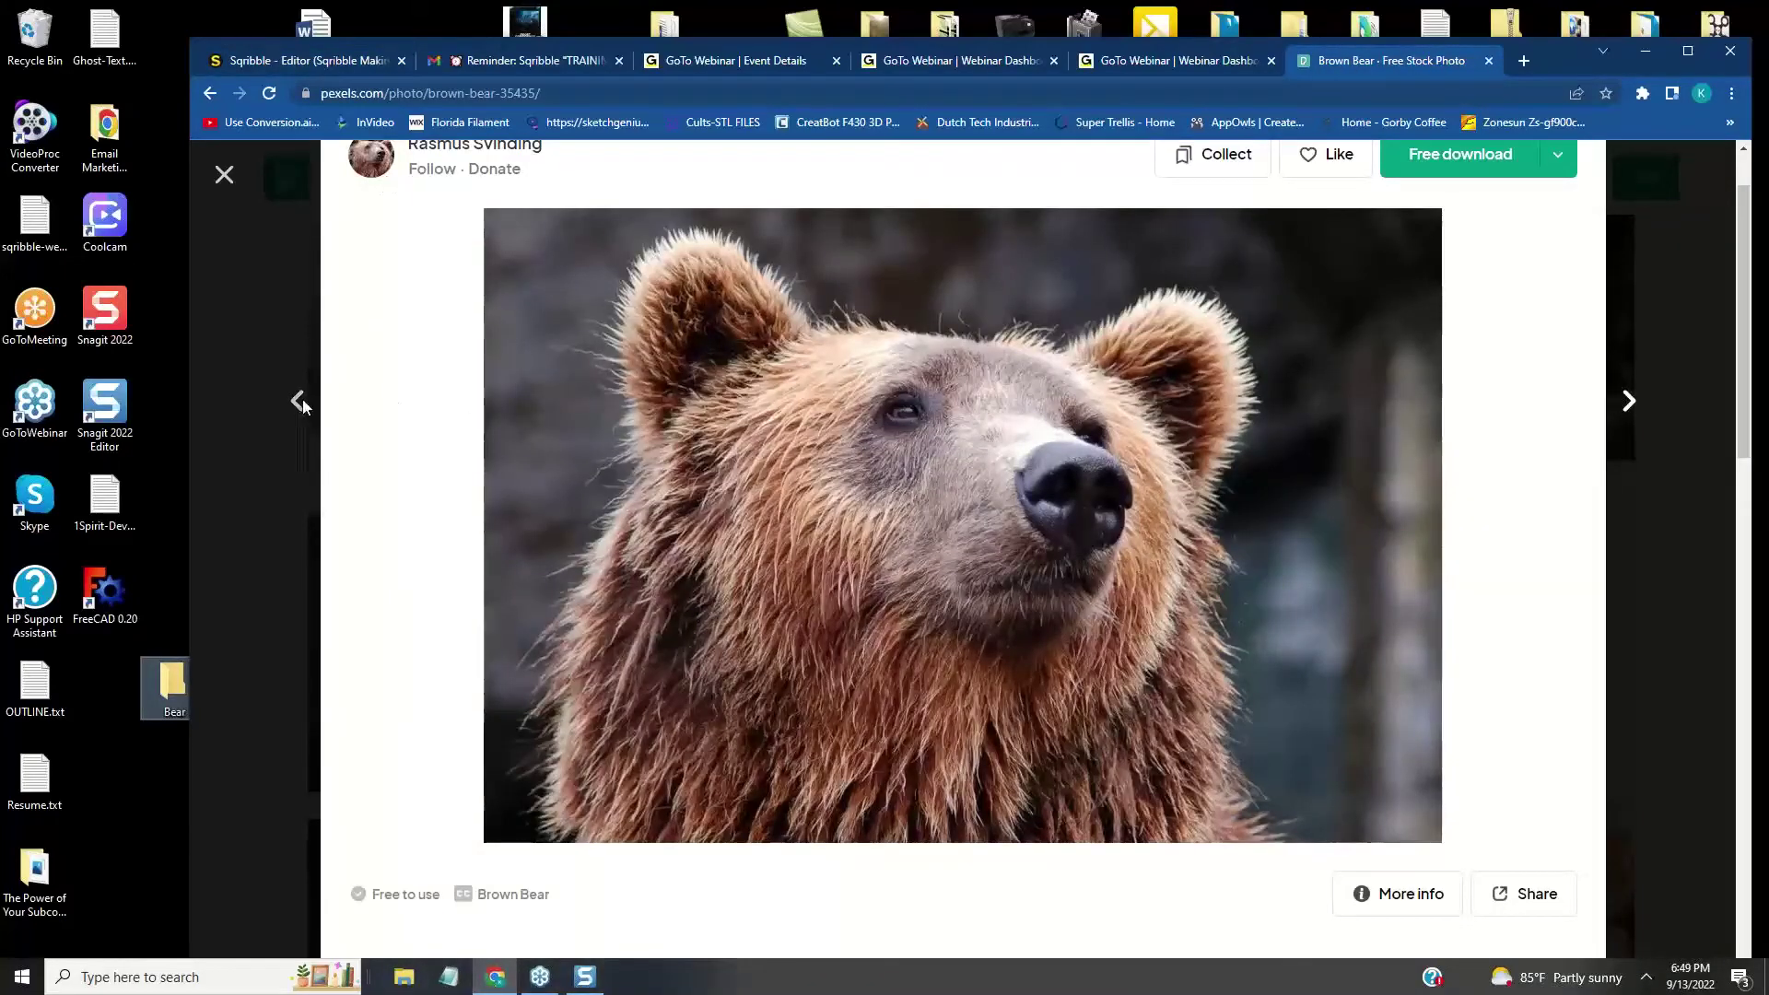
scroll(992, 519, up, 1)
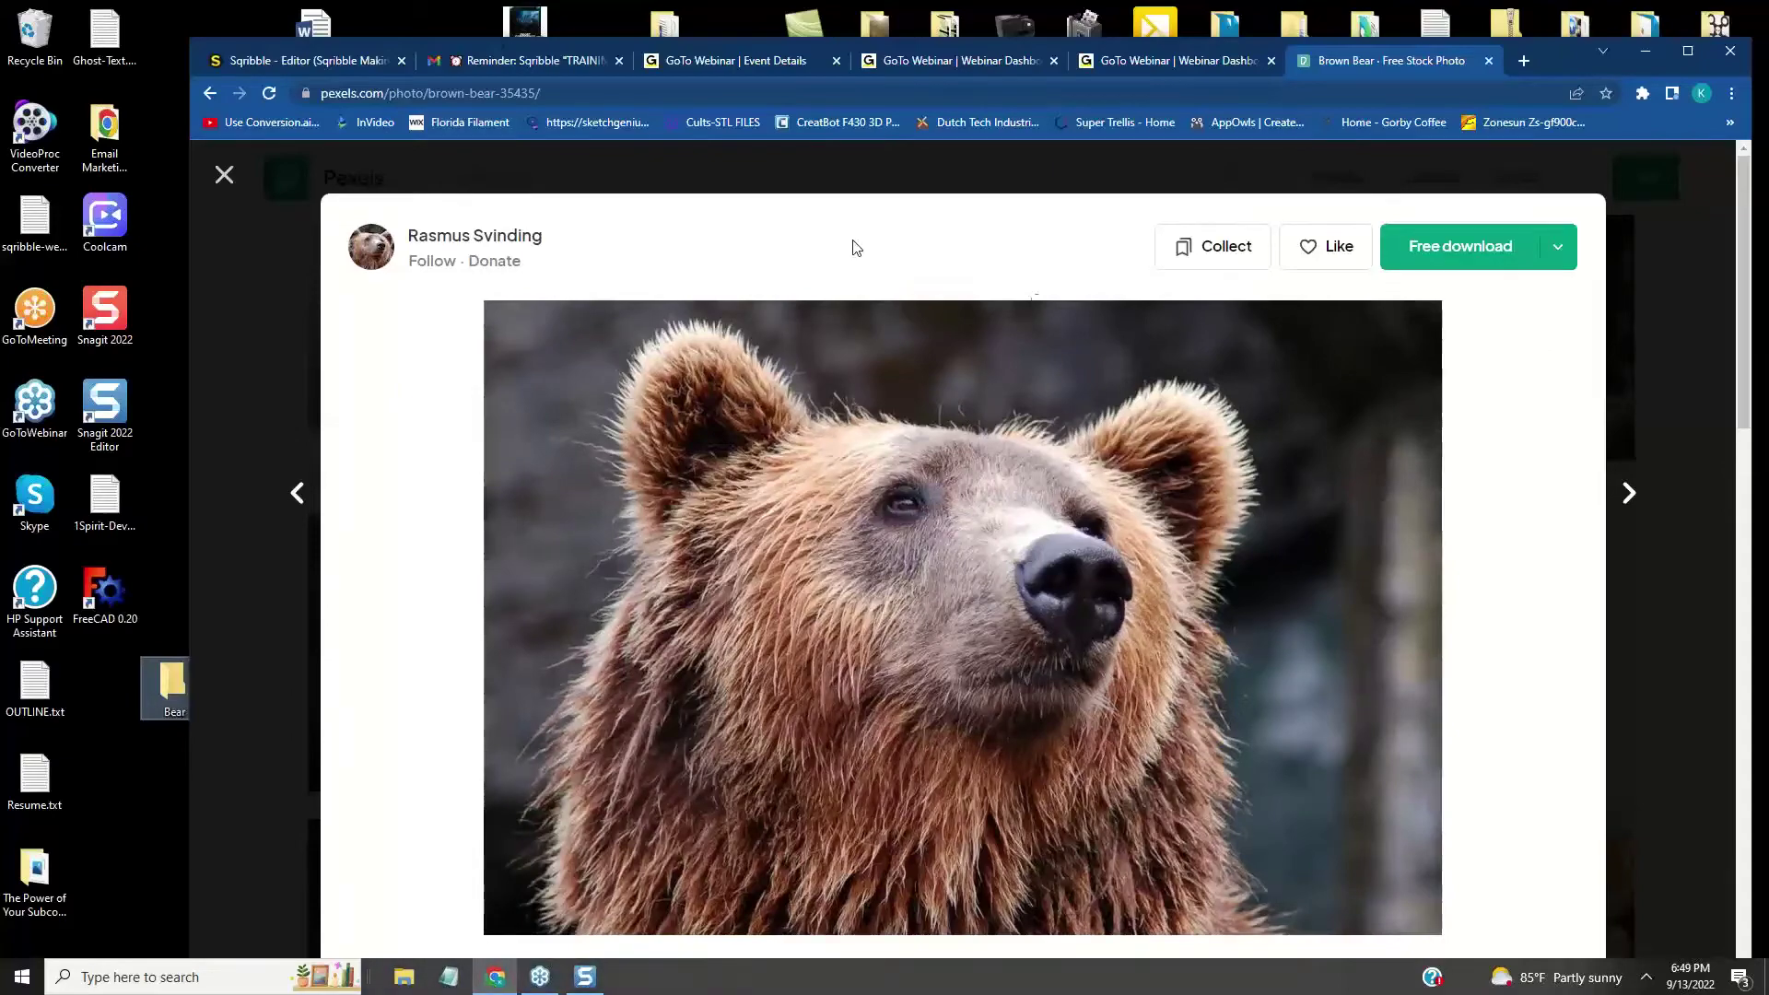
click(223, 175)
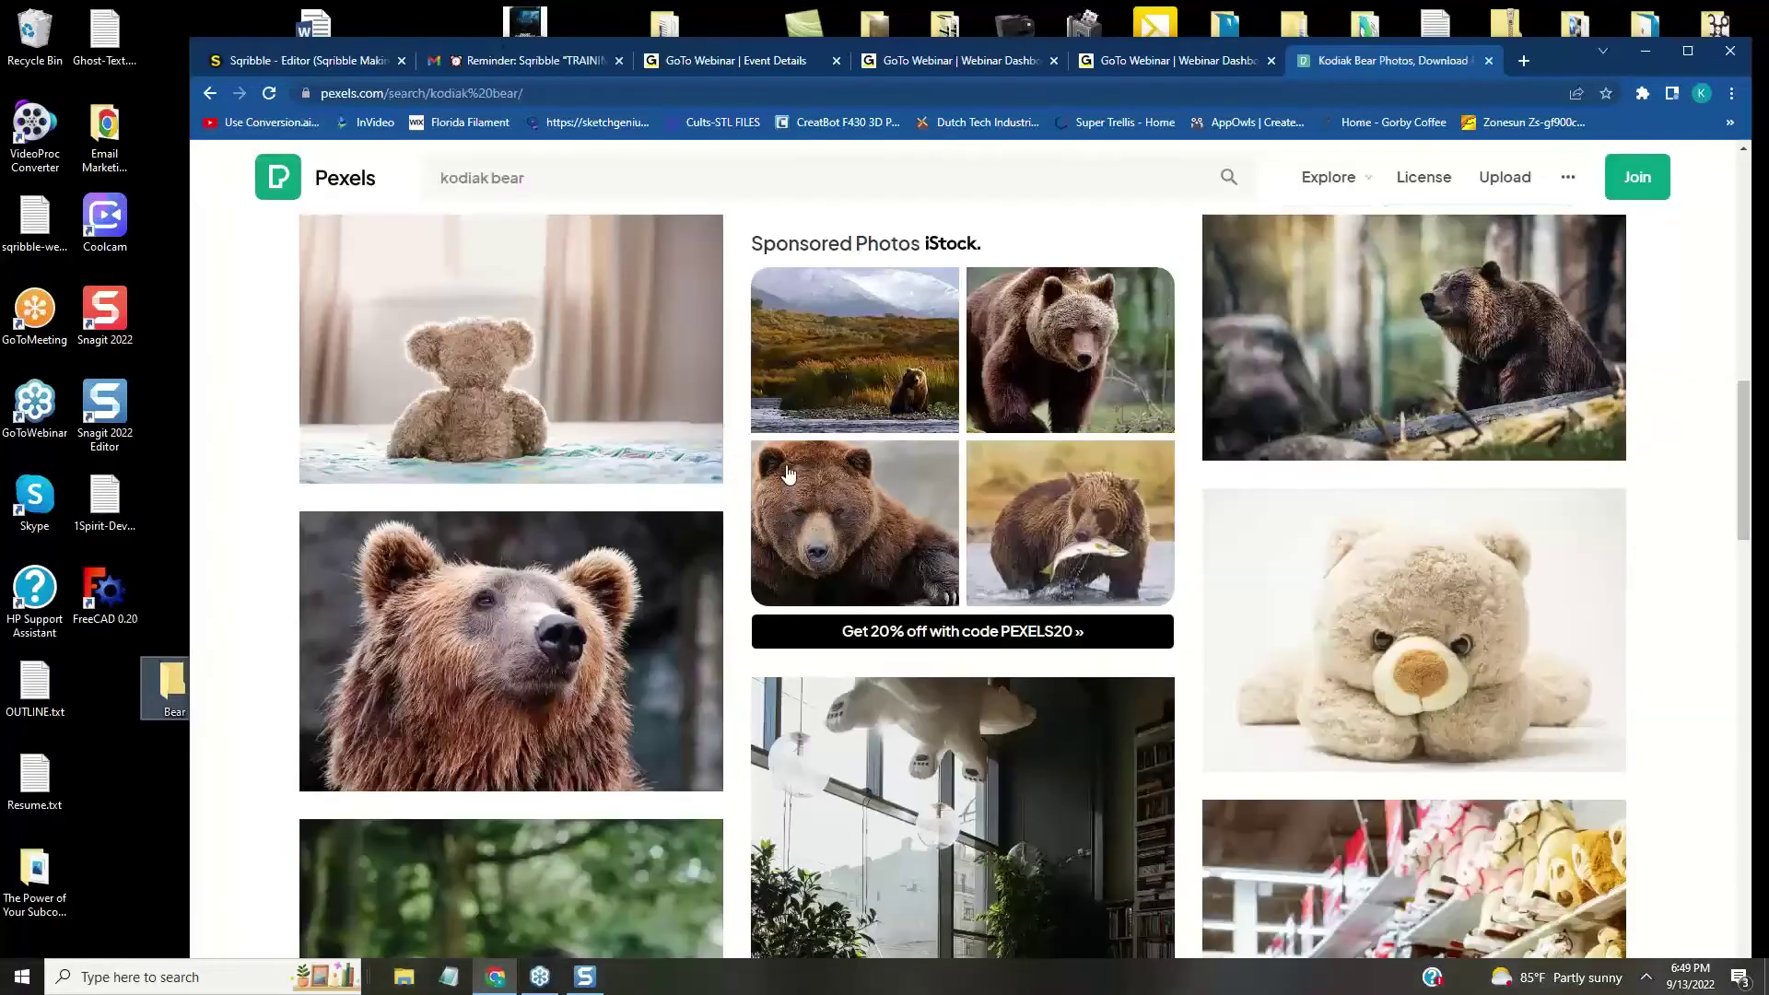
scroll(790, 473, up, 5)
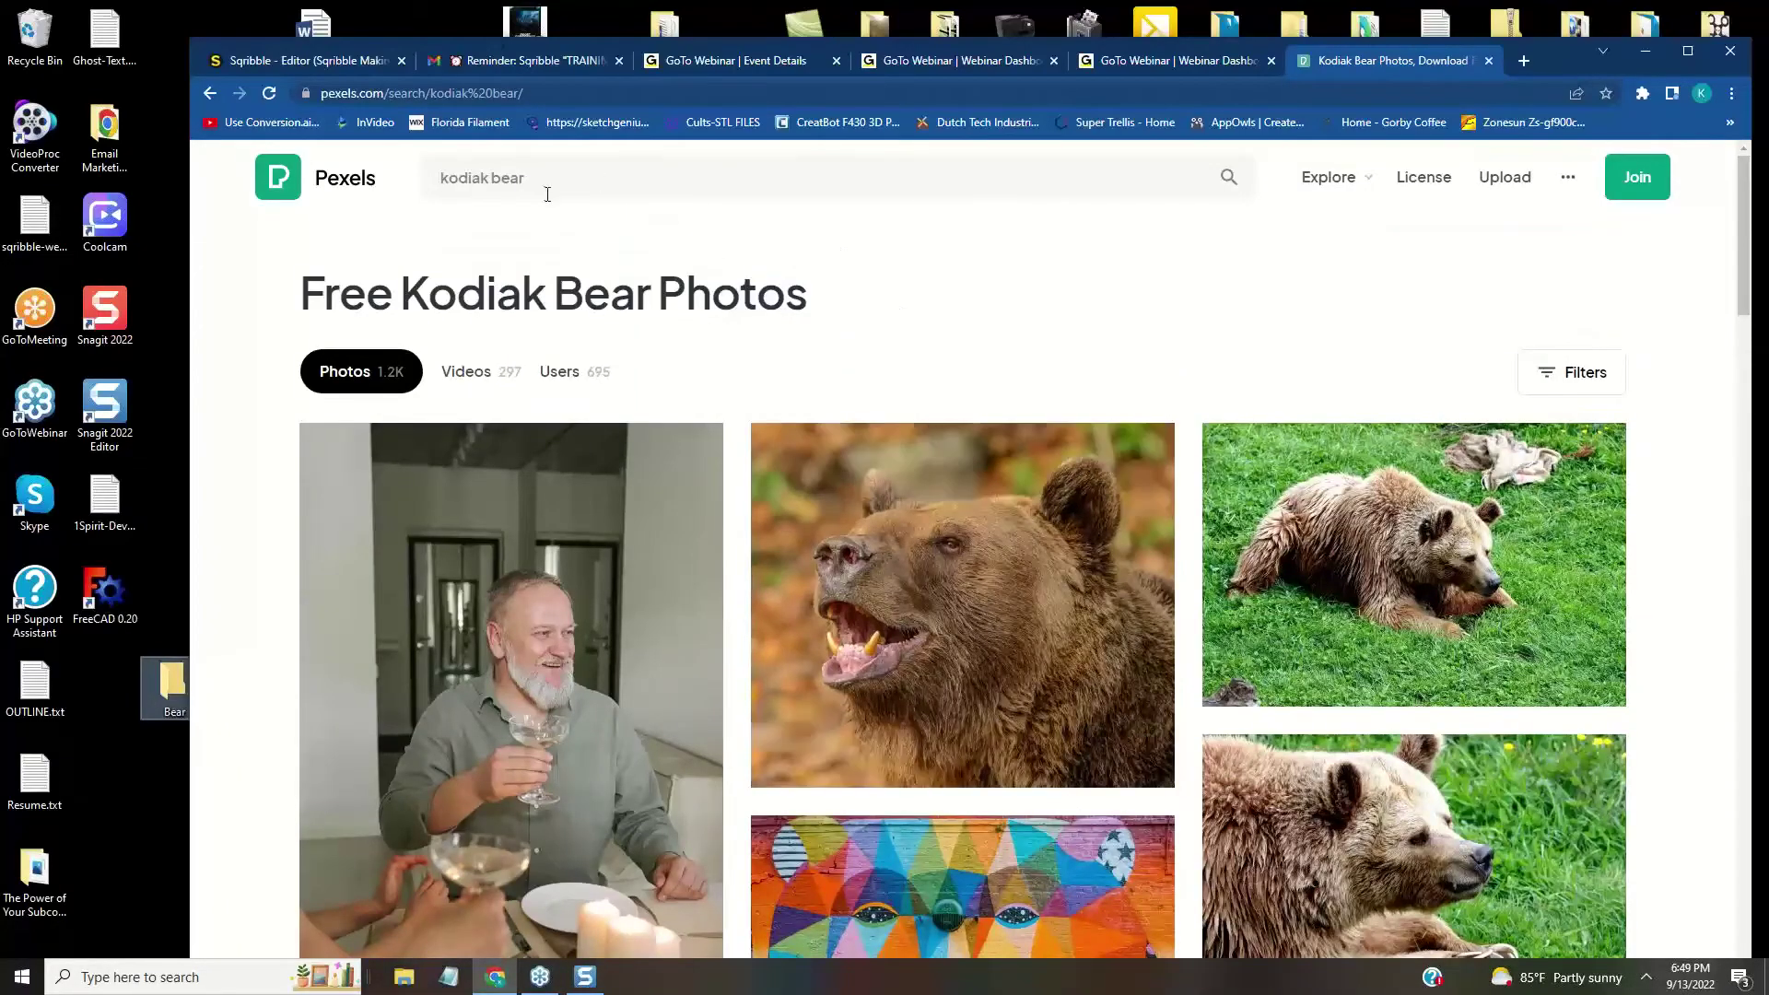
triple_click(511, 184)
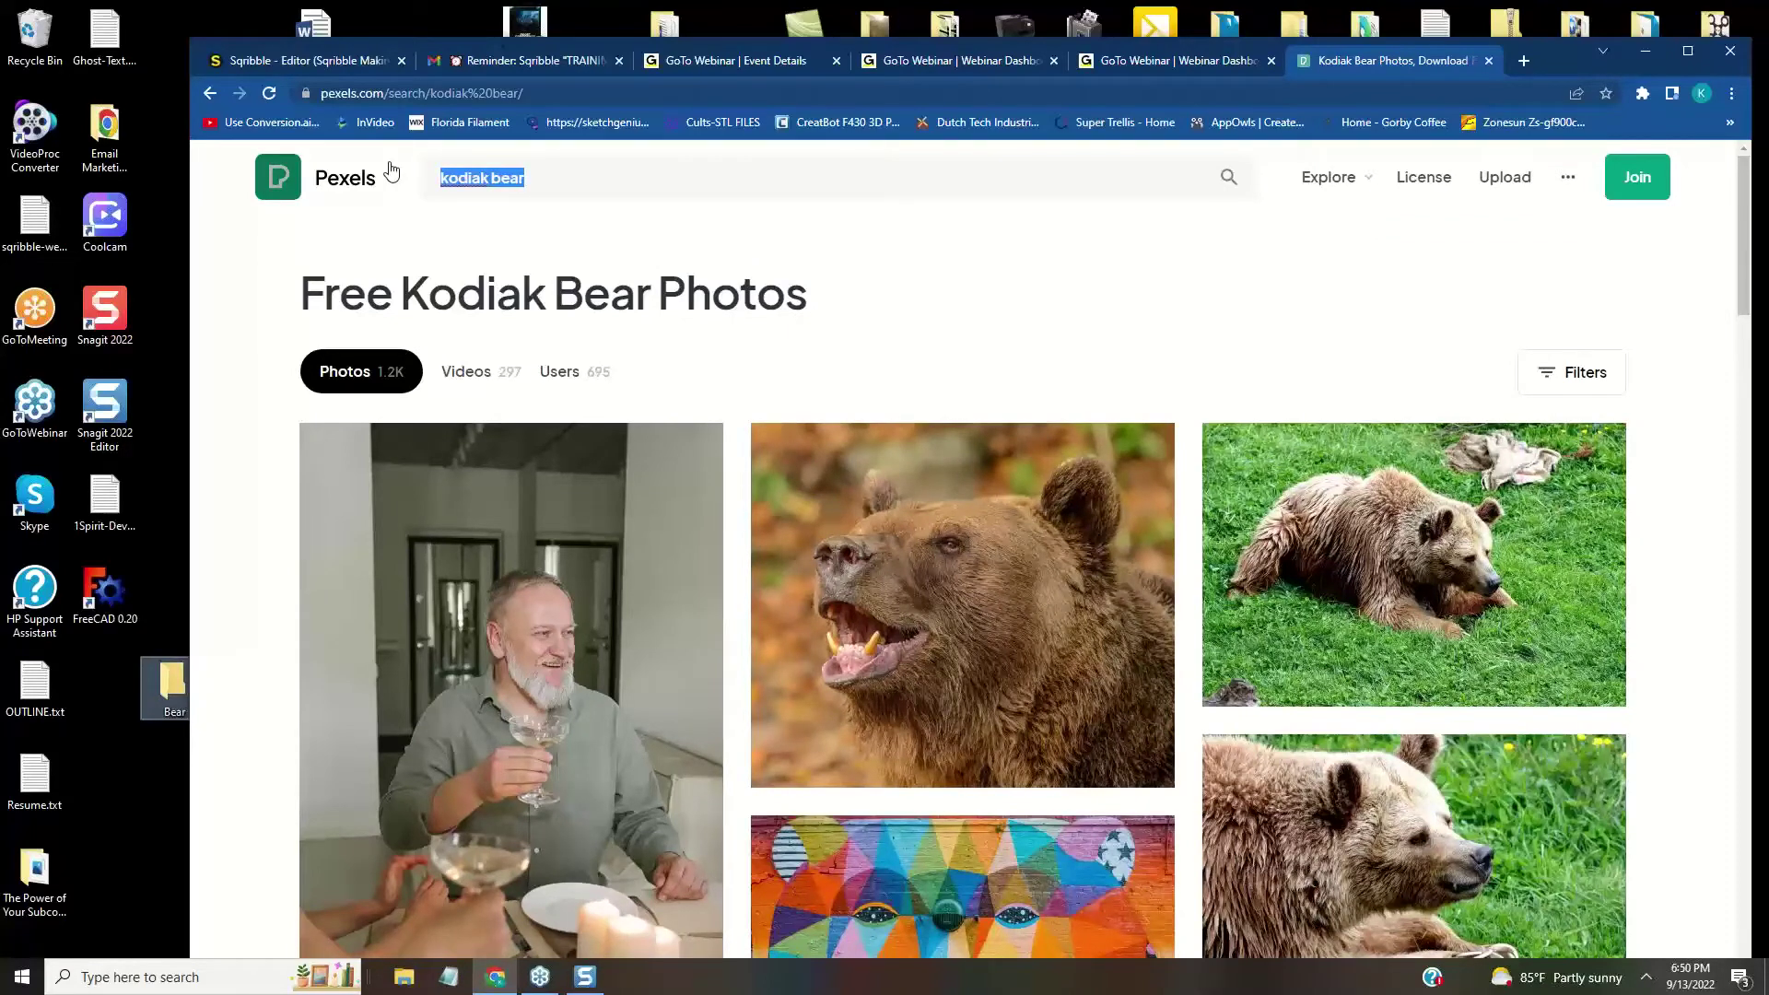
text(Ancho)
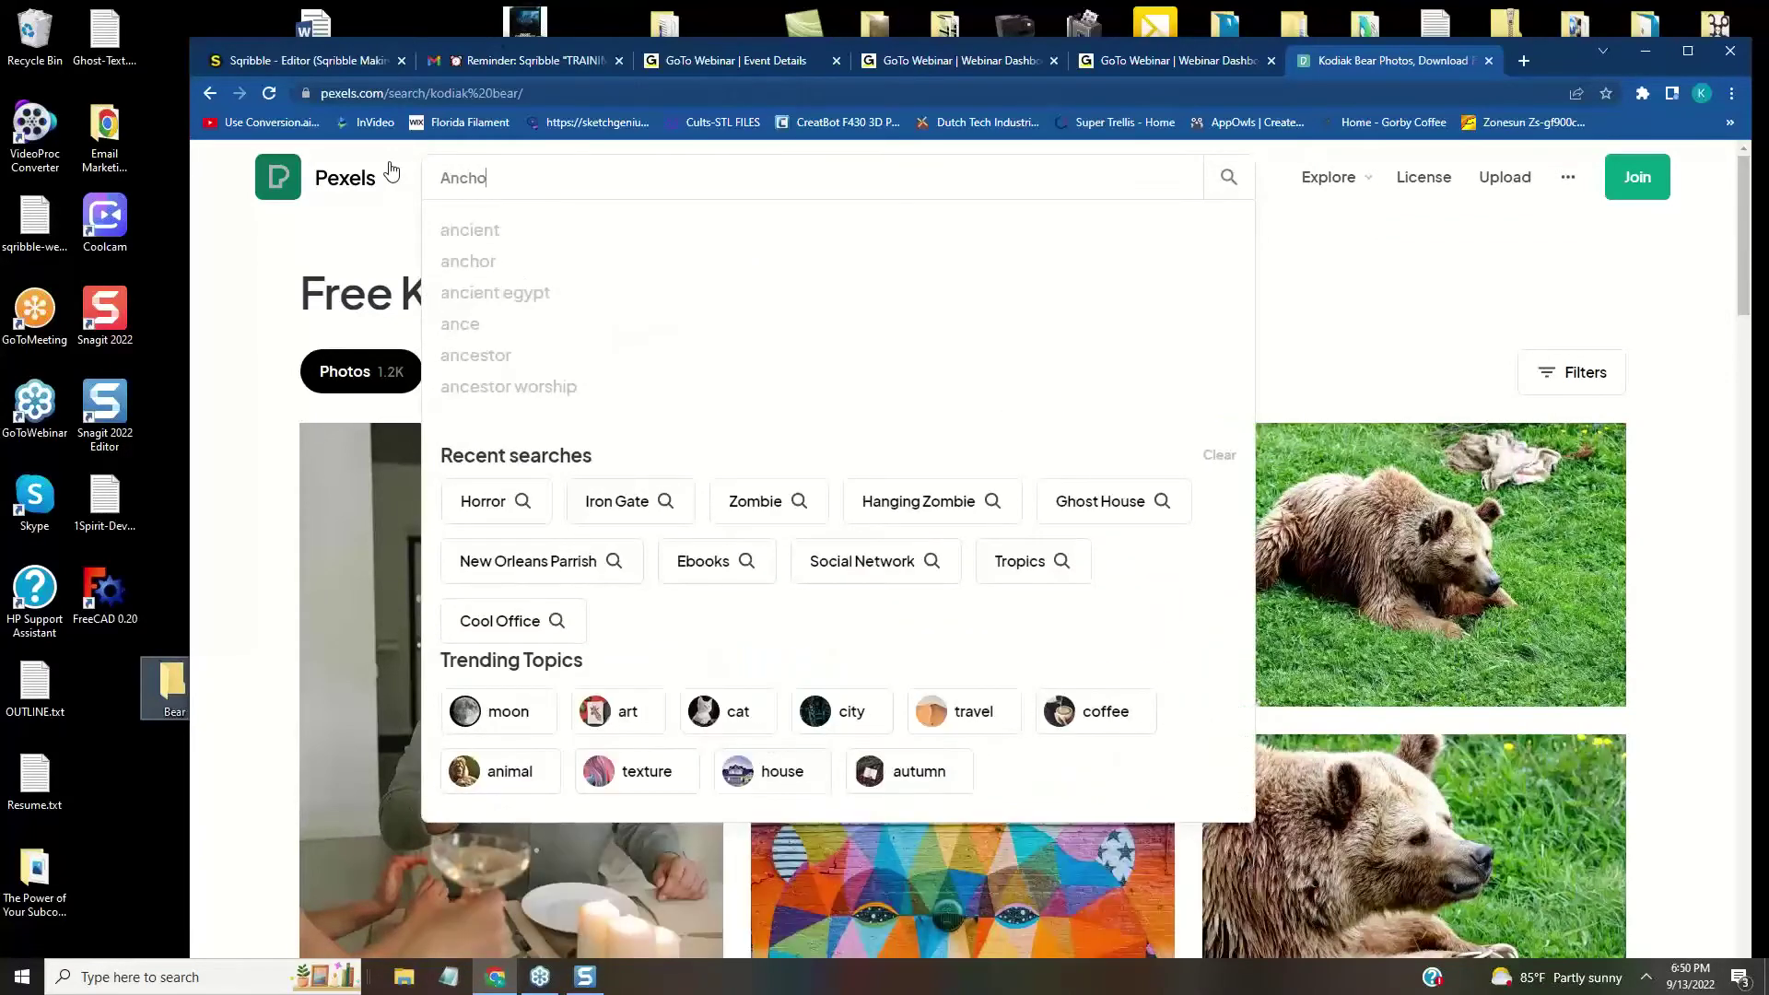
text(rage)
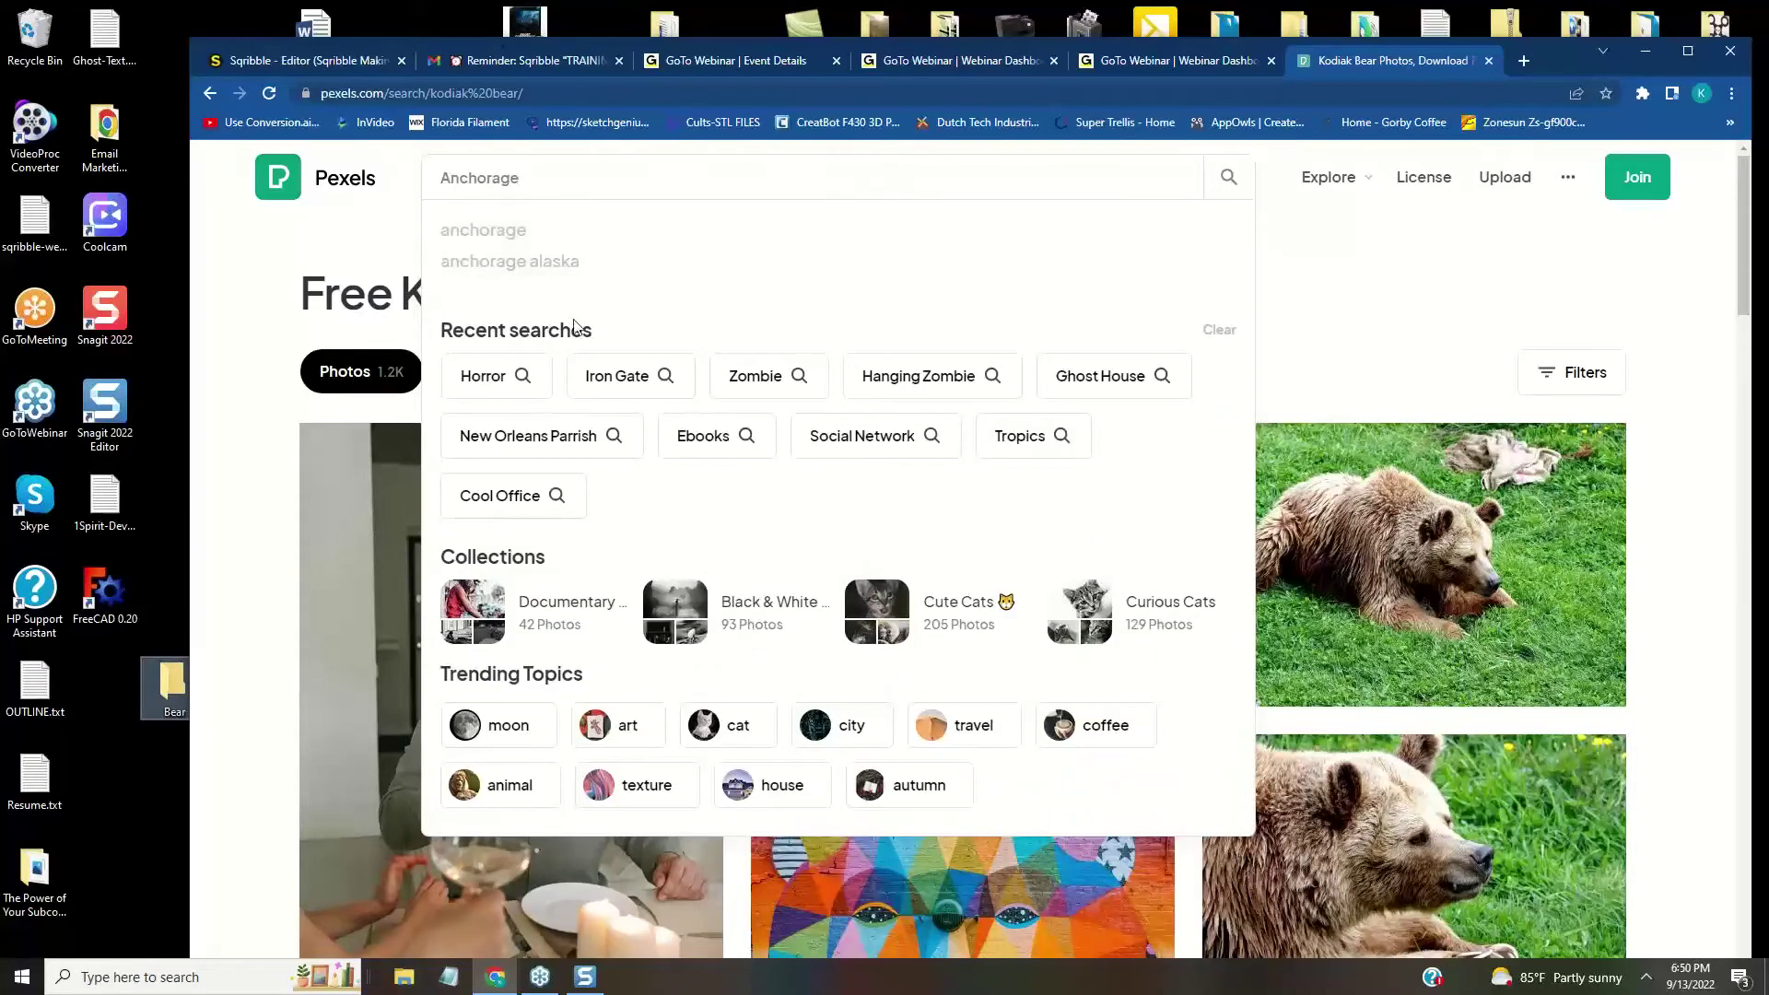
click(1227, 176)
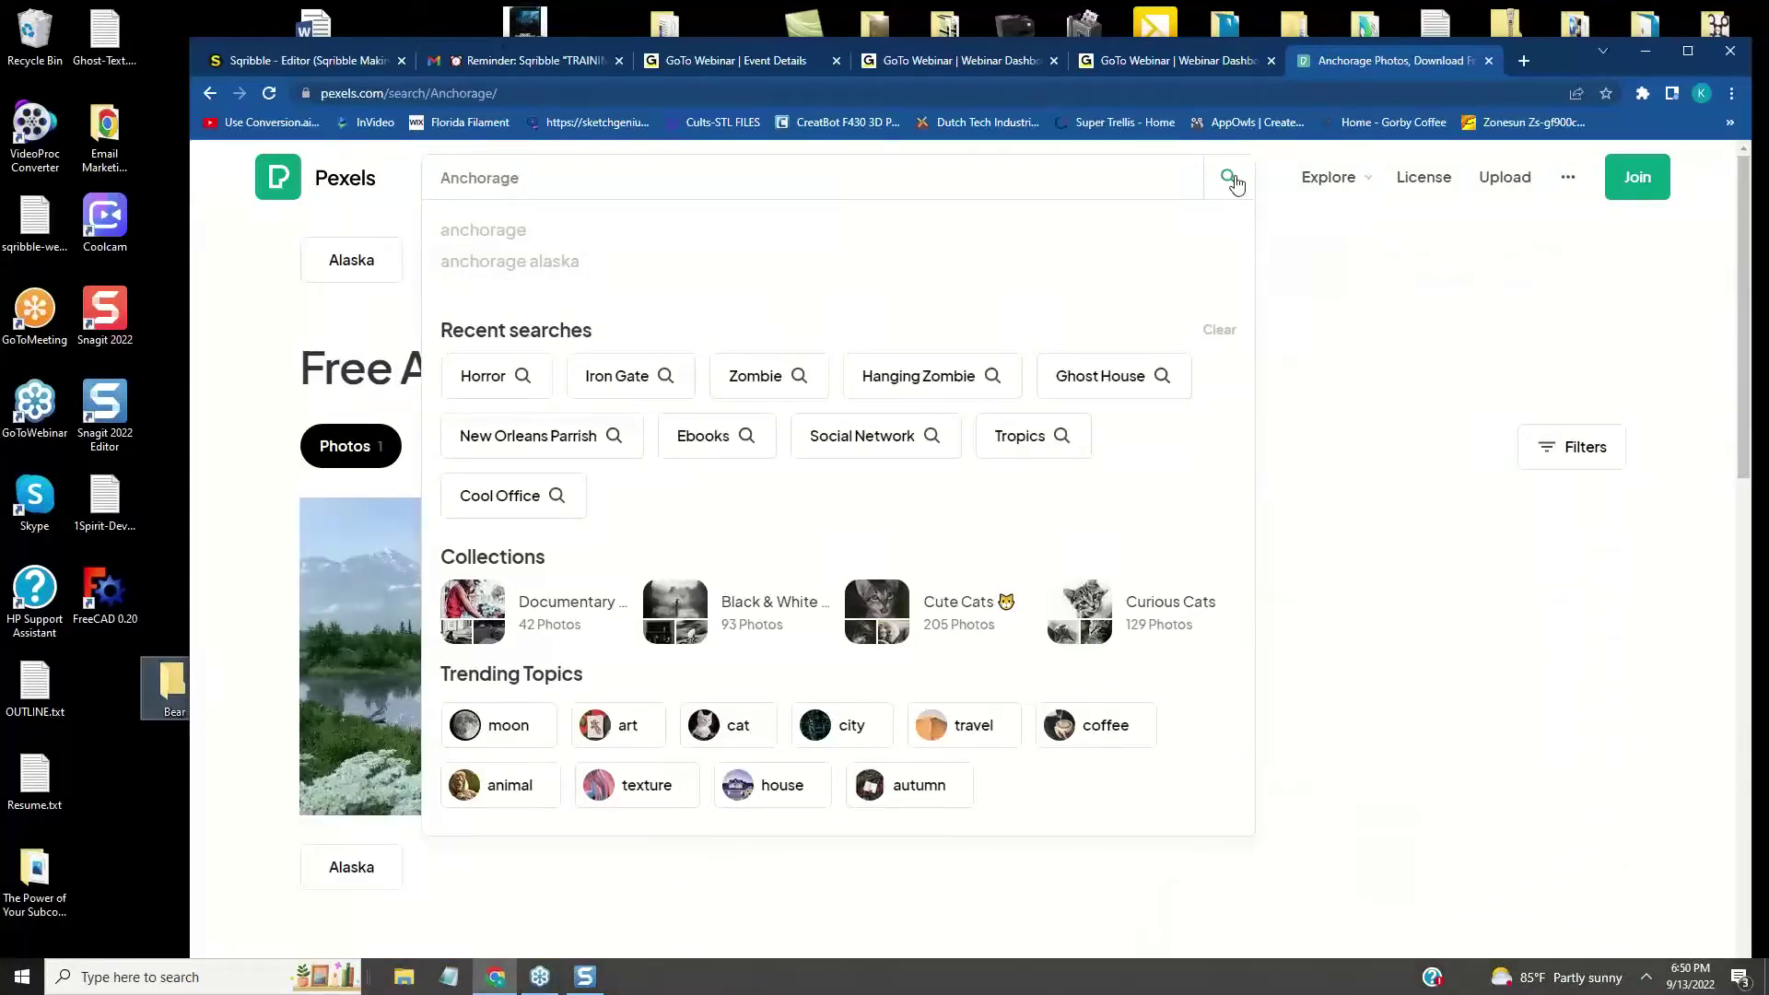
- Examine the sponsored iStock photos of Anchorage, viewing the waterfront, daytime skyline and night pictures and closing each one
scroll(1412, 588, down, 6)
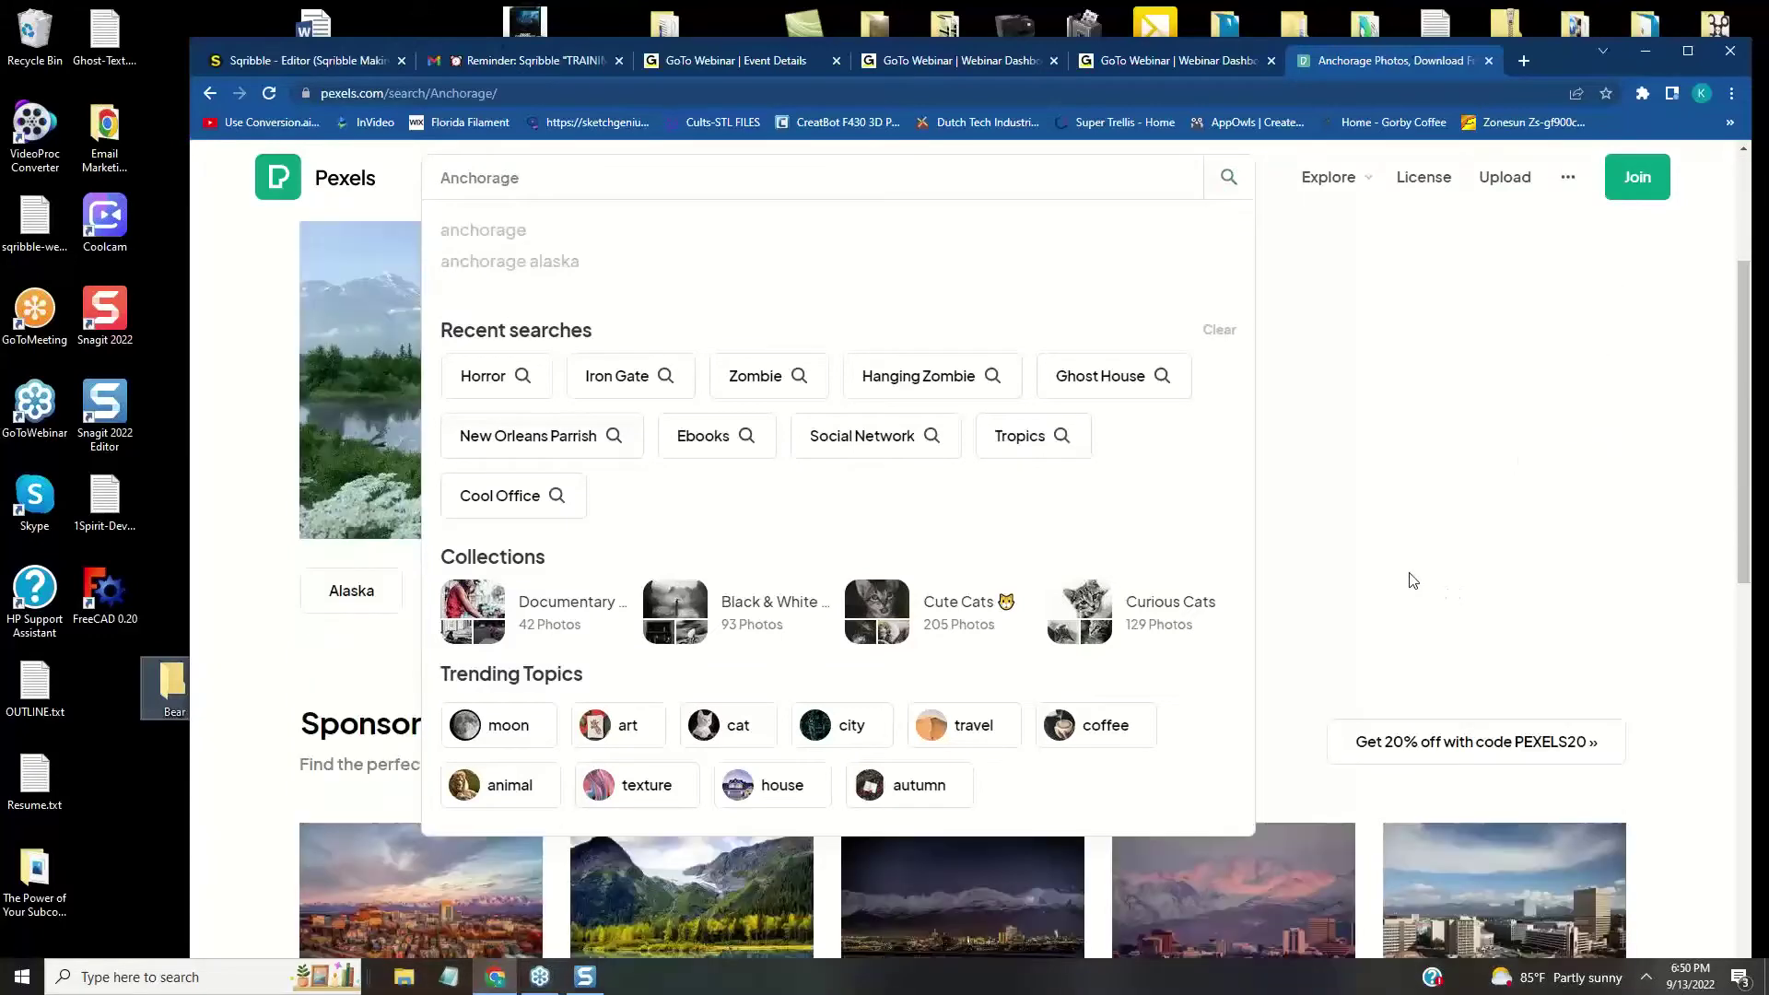
click(1309, 322)
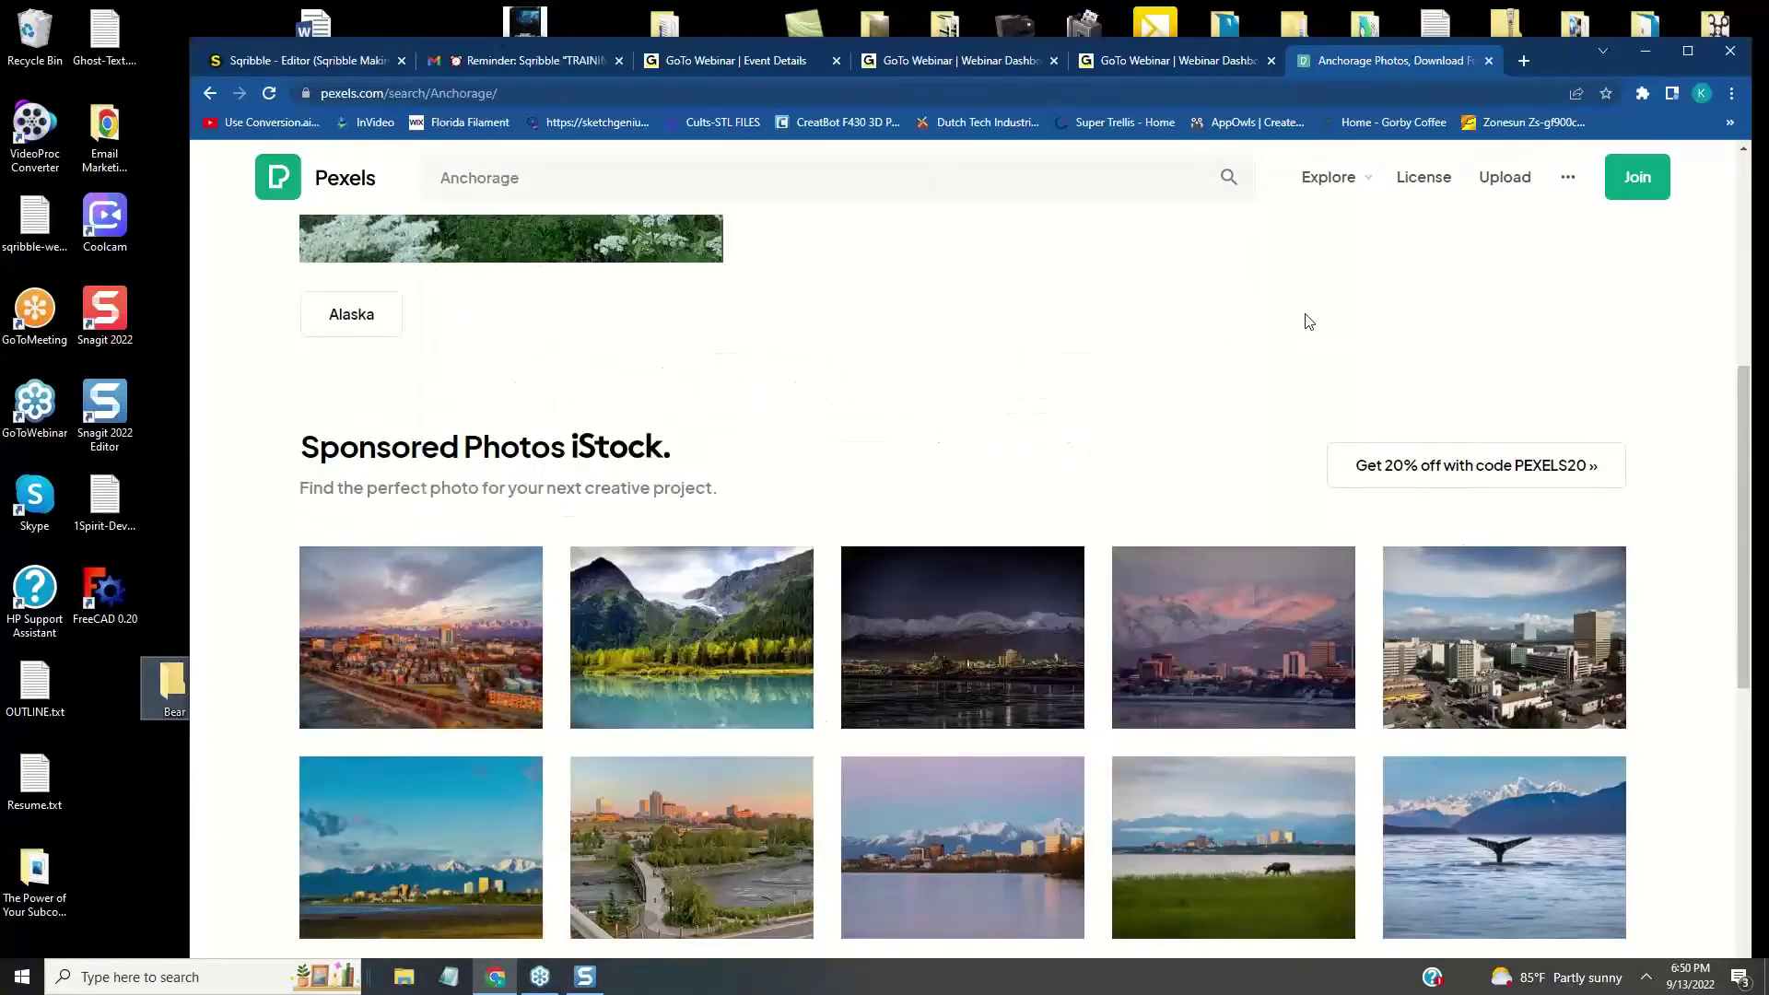
scroll(1519, 537, down, 2)
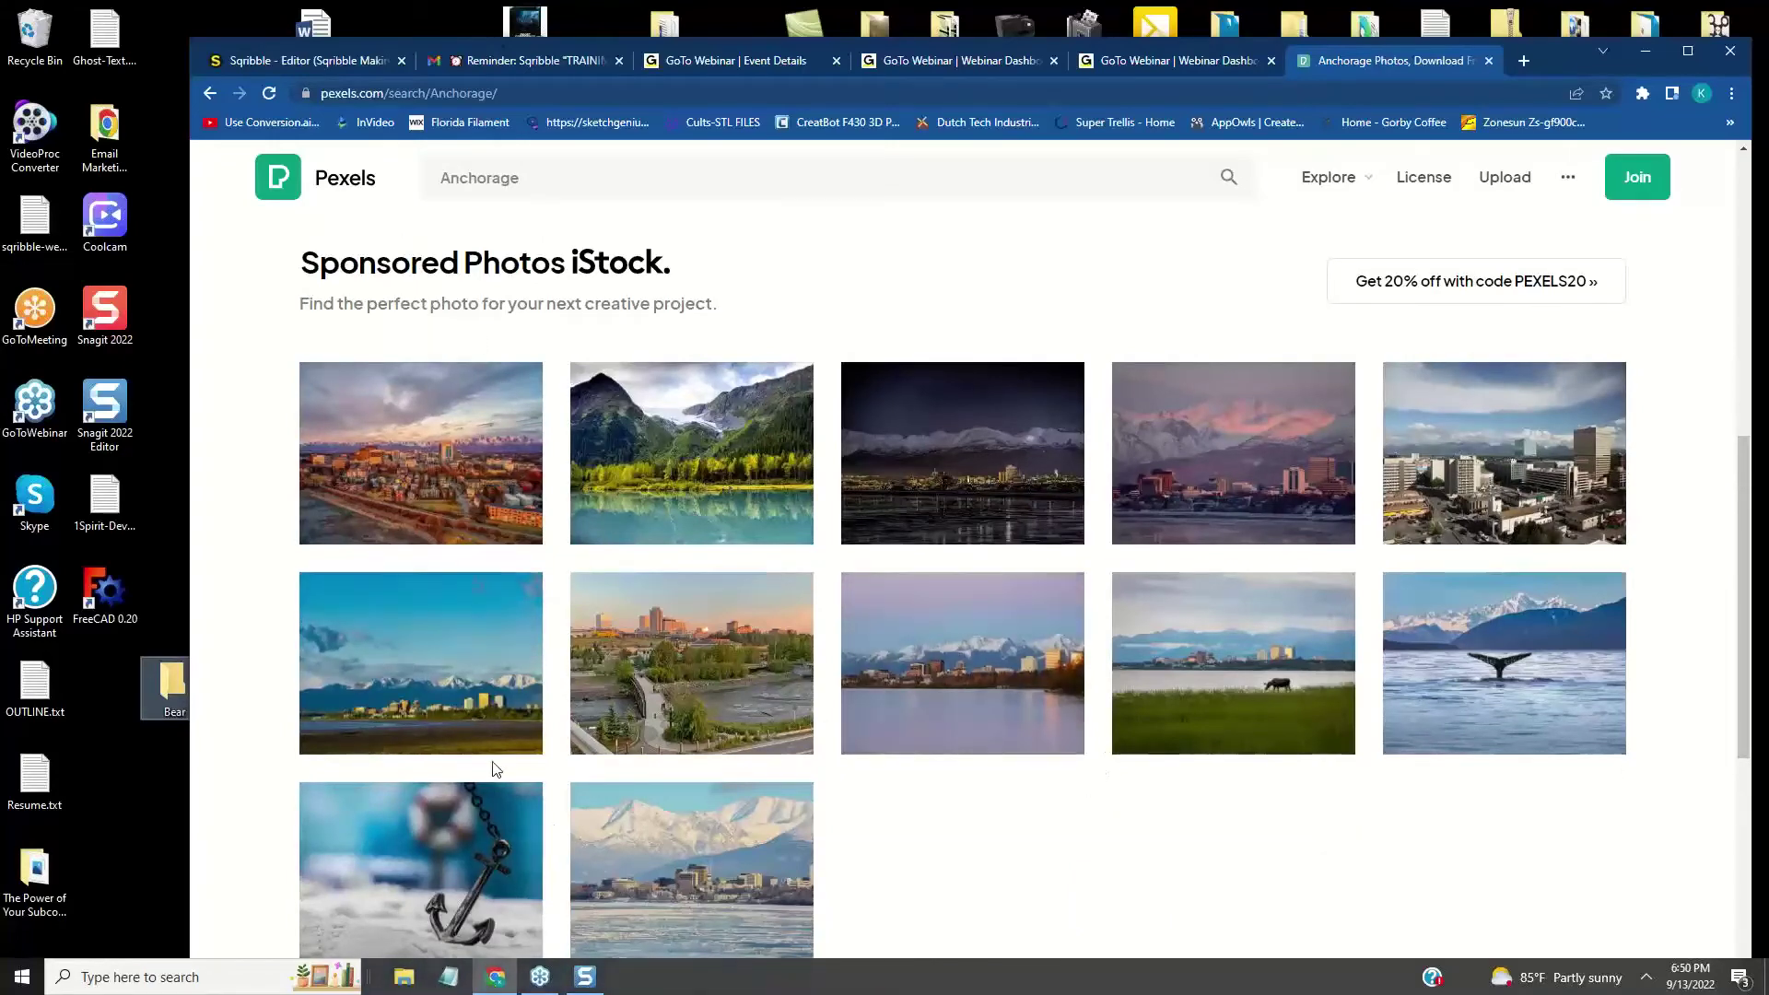
click(721, 877)
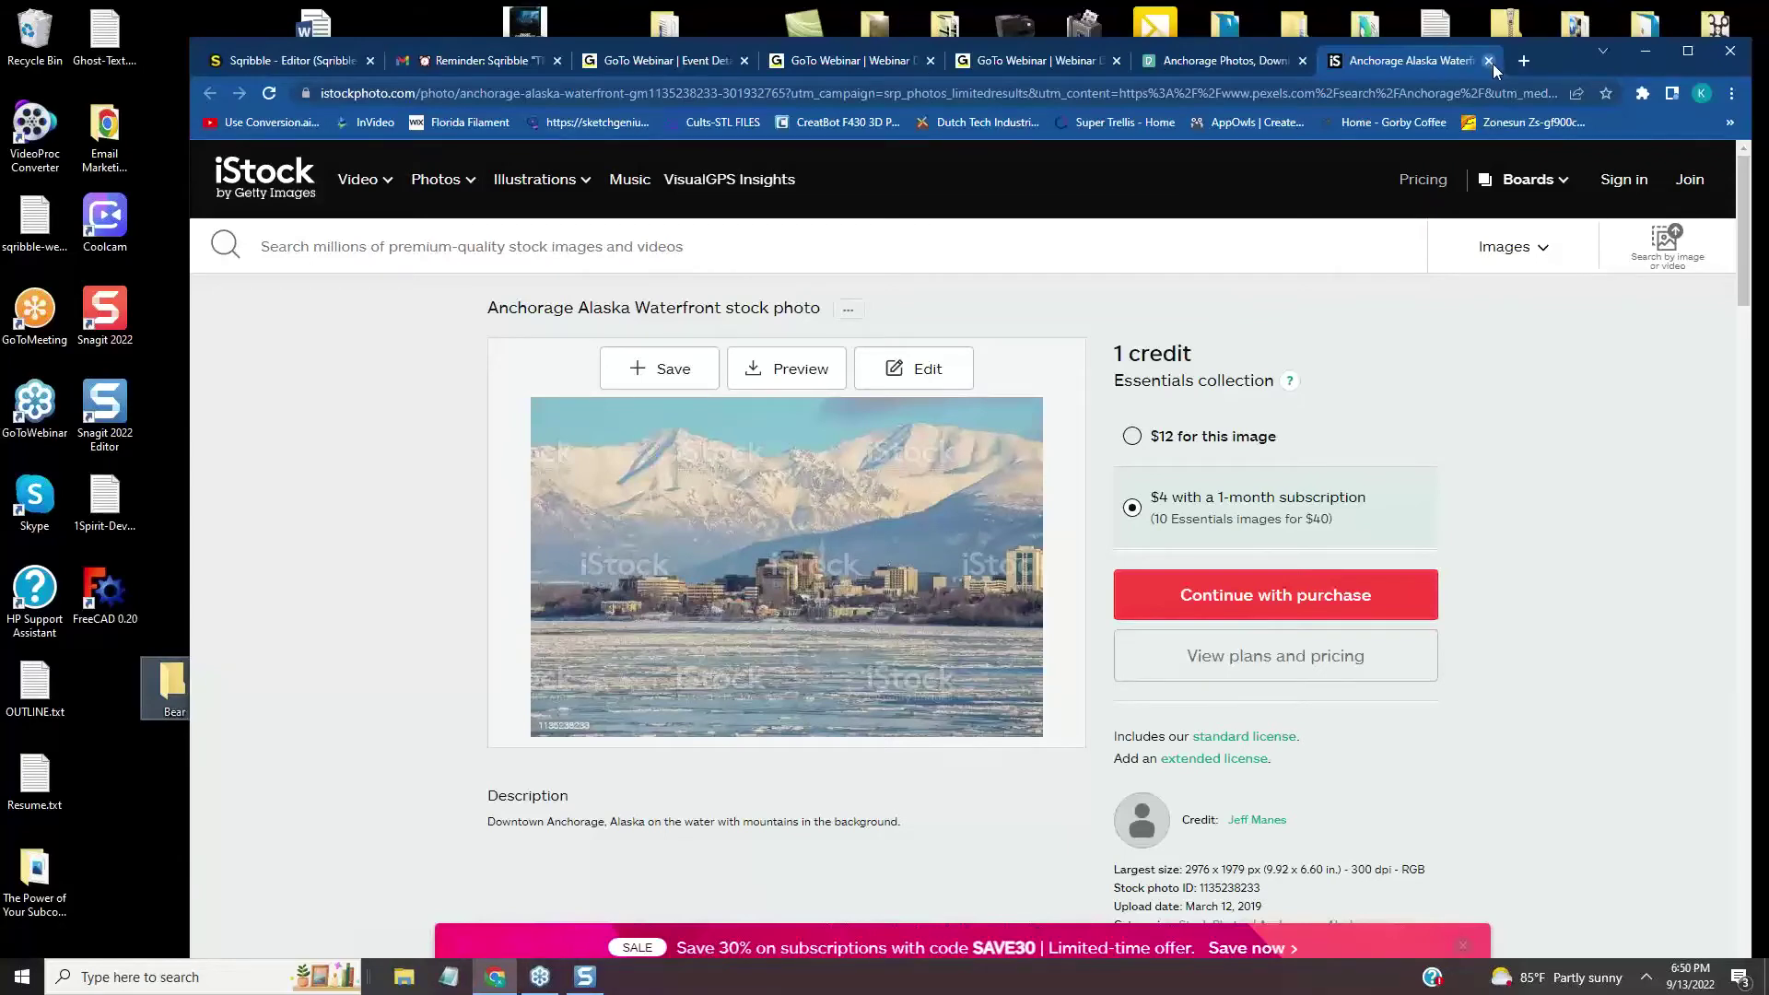
click(1490, 61)
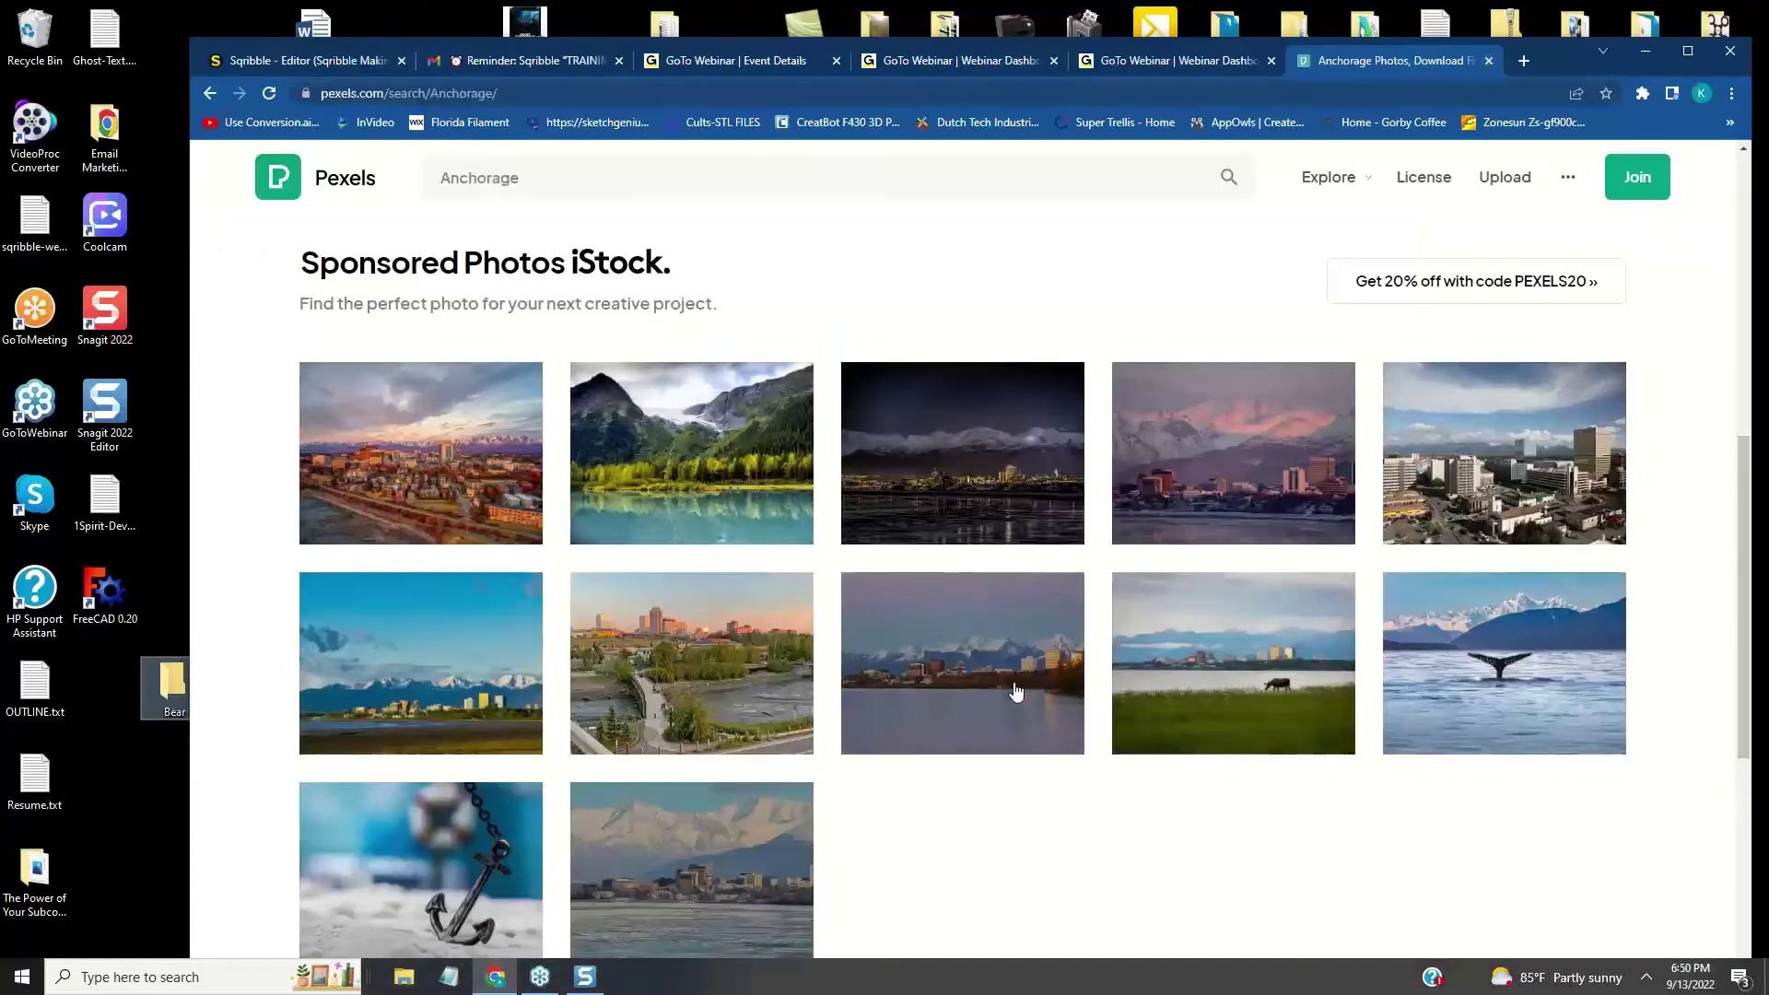
click(1523, 498)
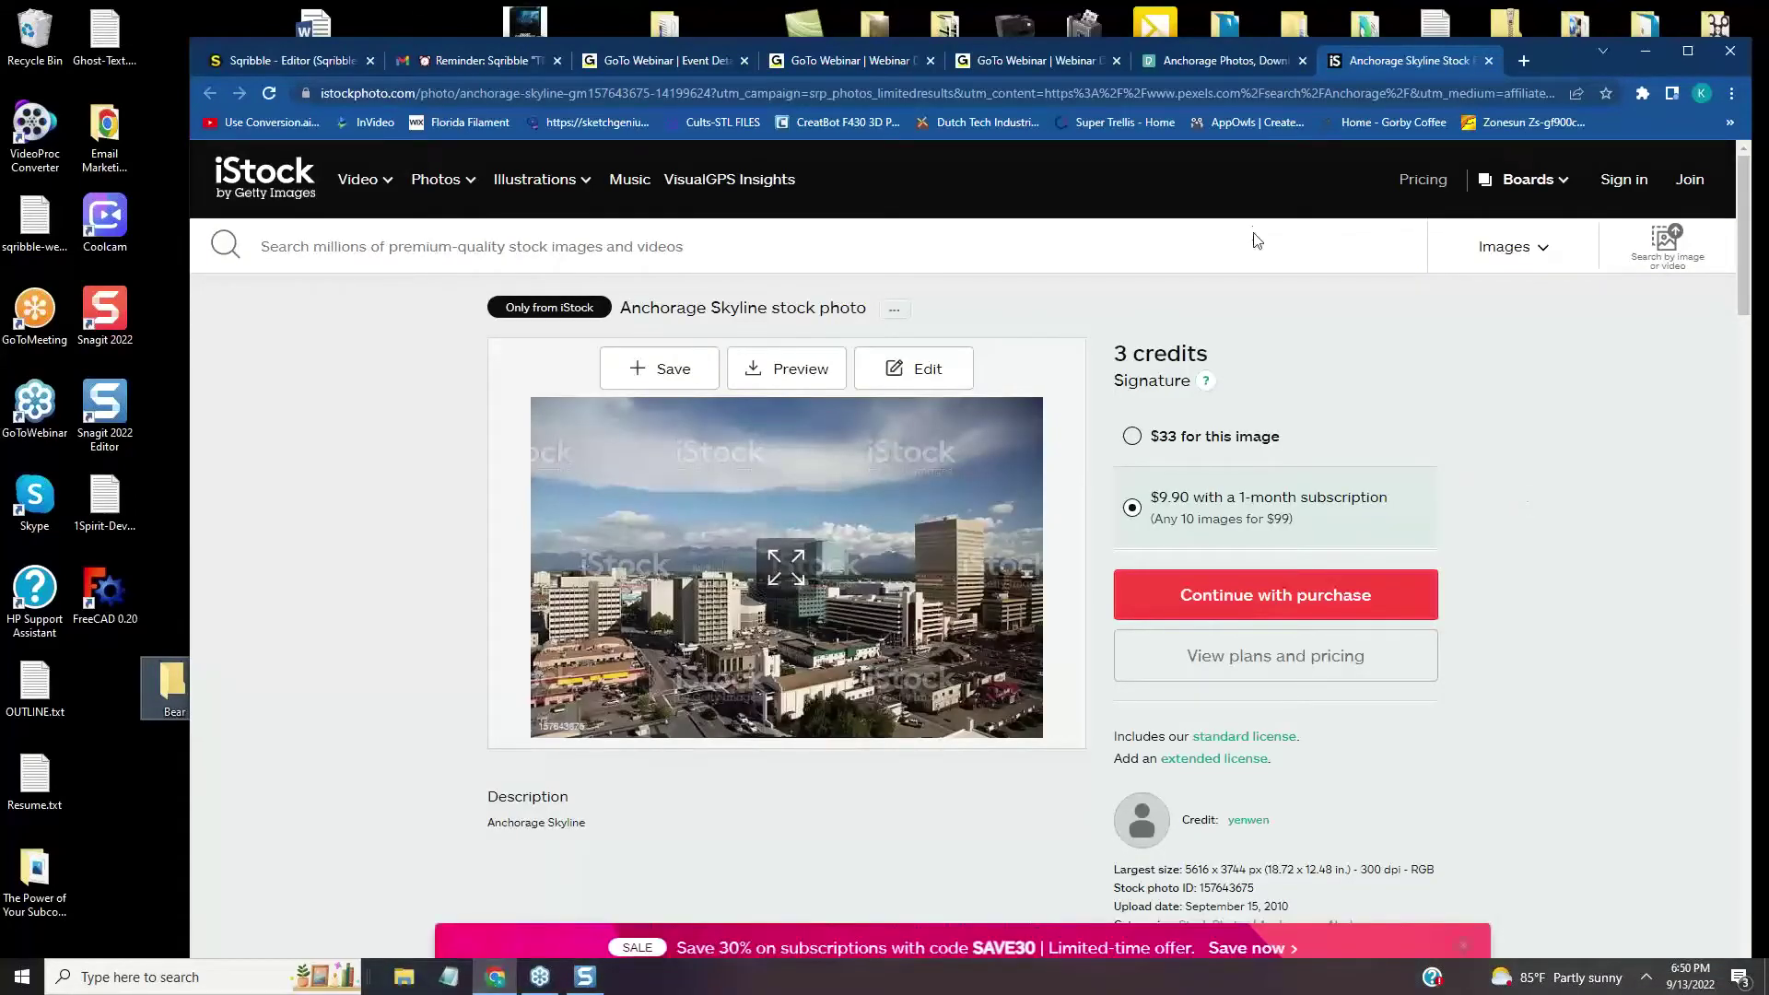
click(1490, 60)
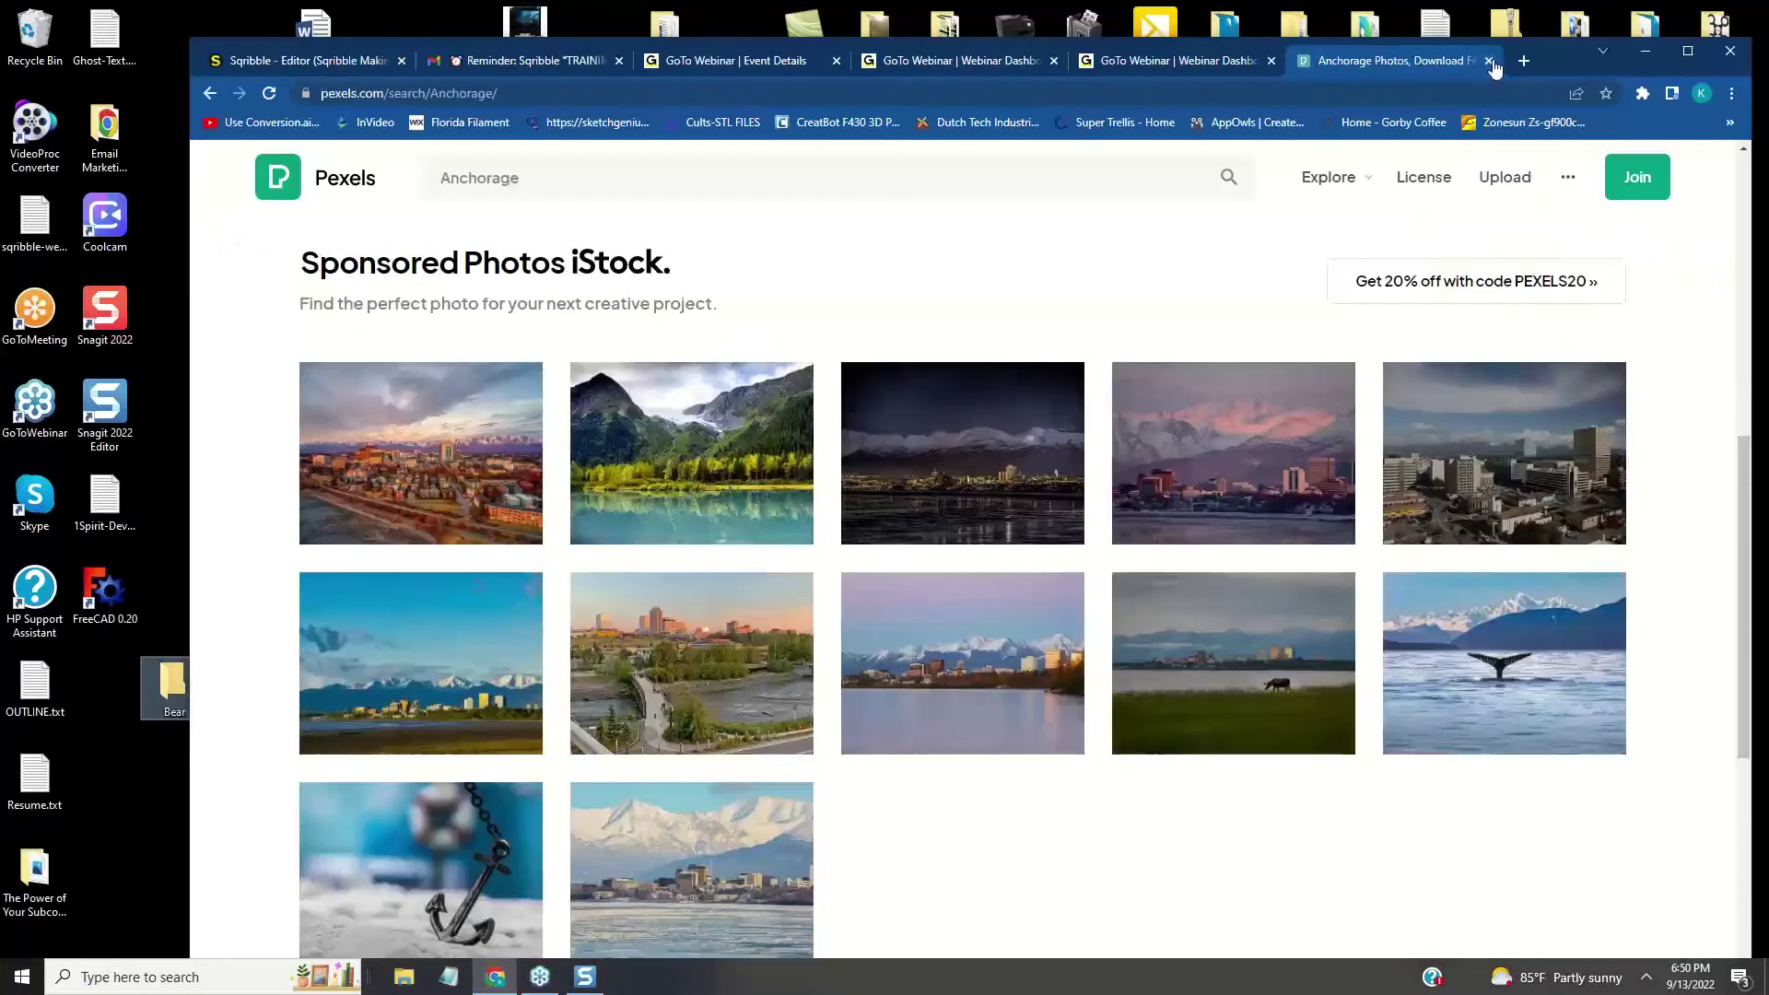
scroll(1265, 628, down, 1)
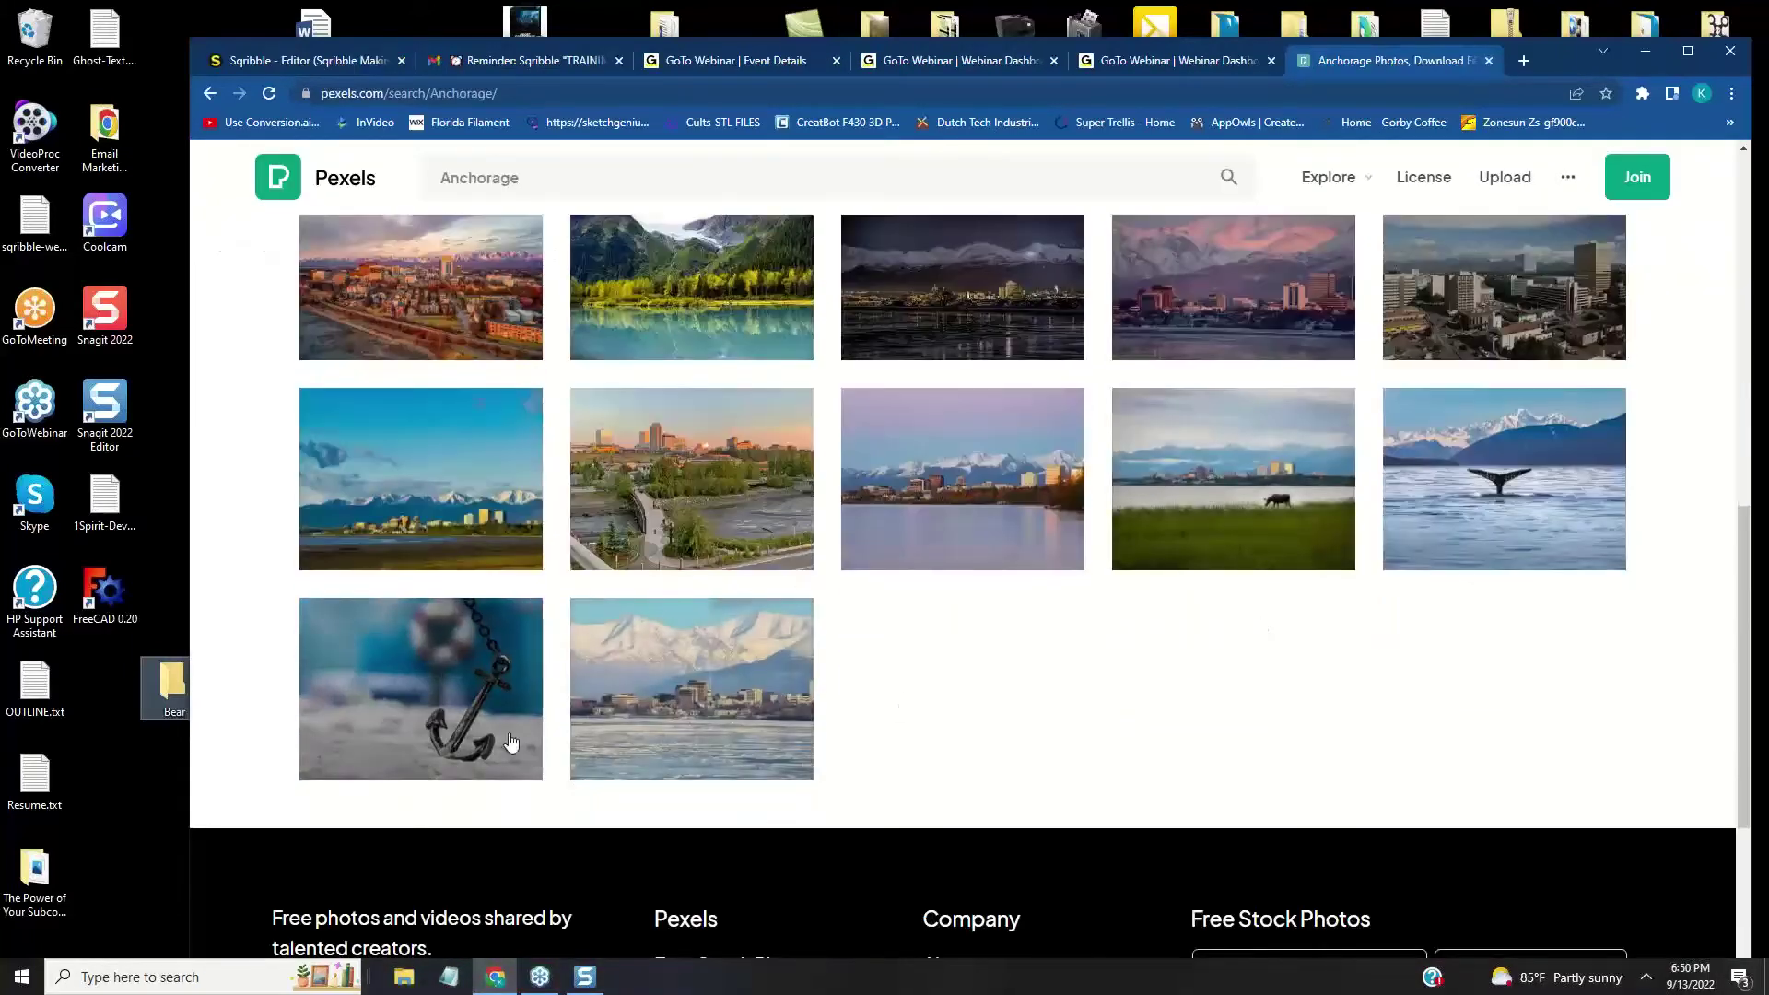
scroll(1382, 544, up, 2)
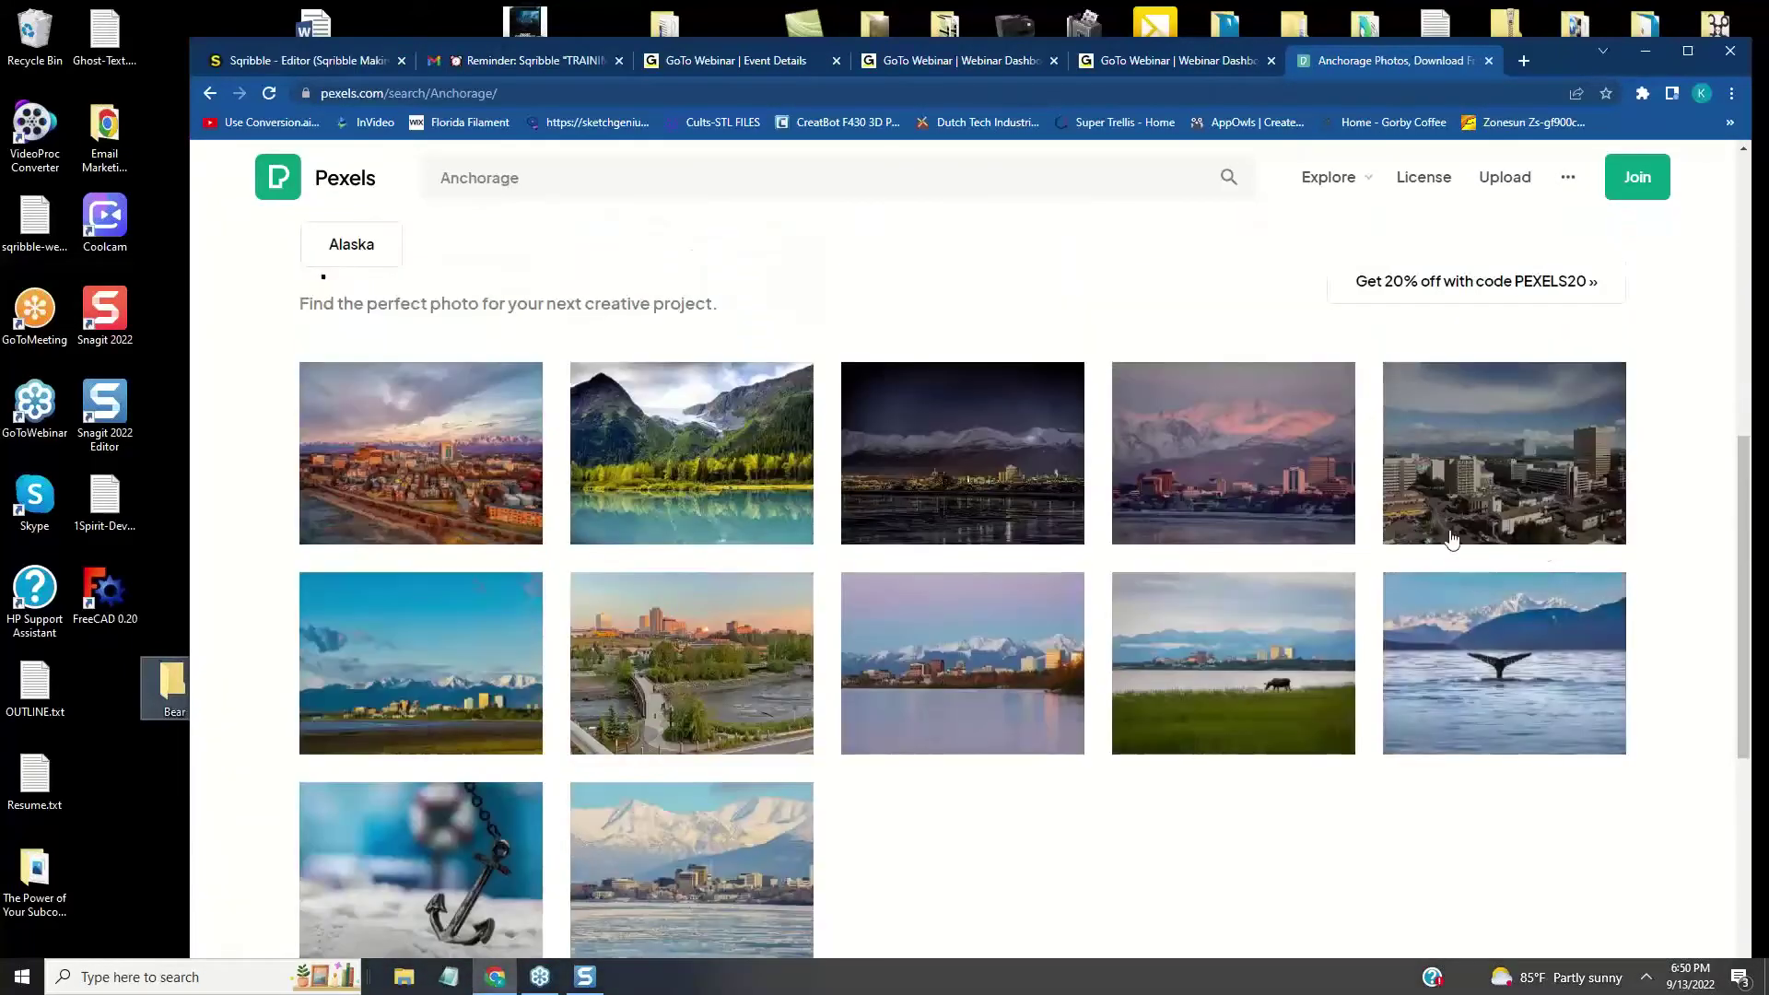
click(1000, 489)
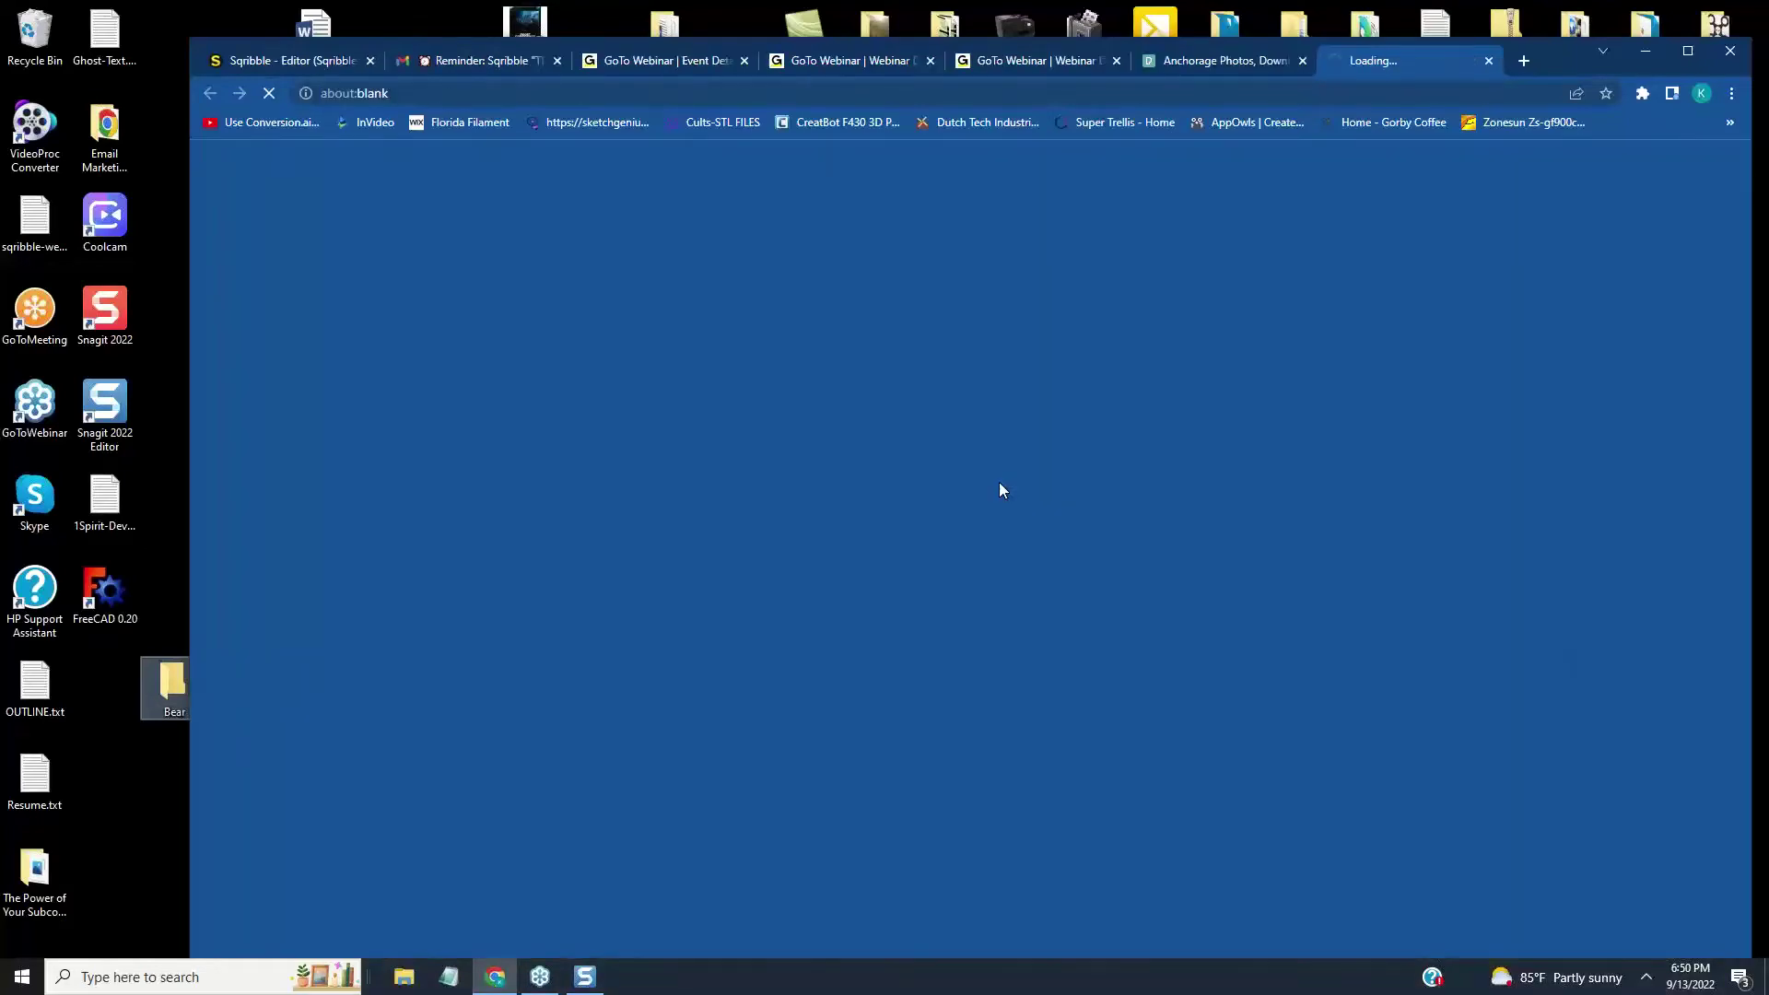
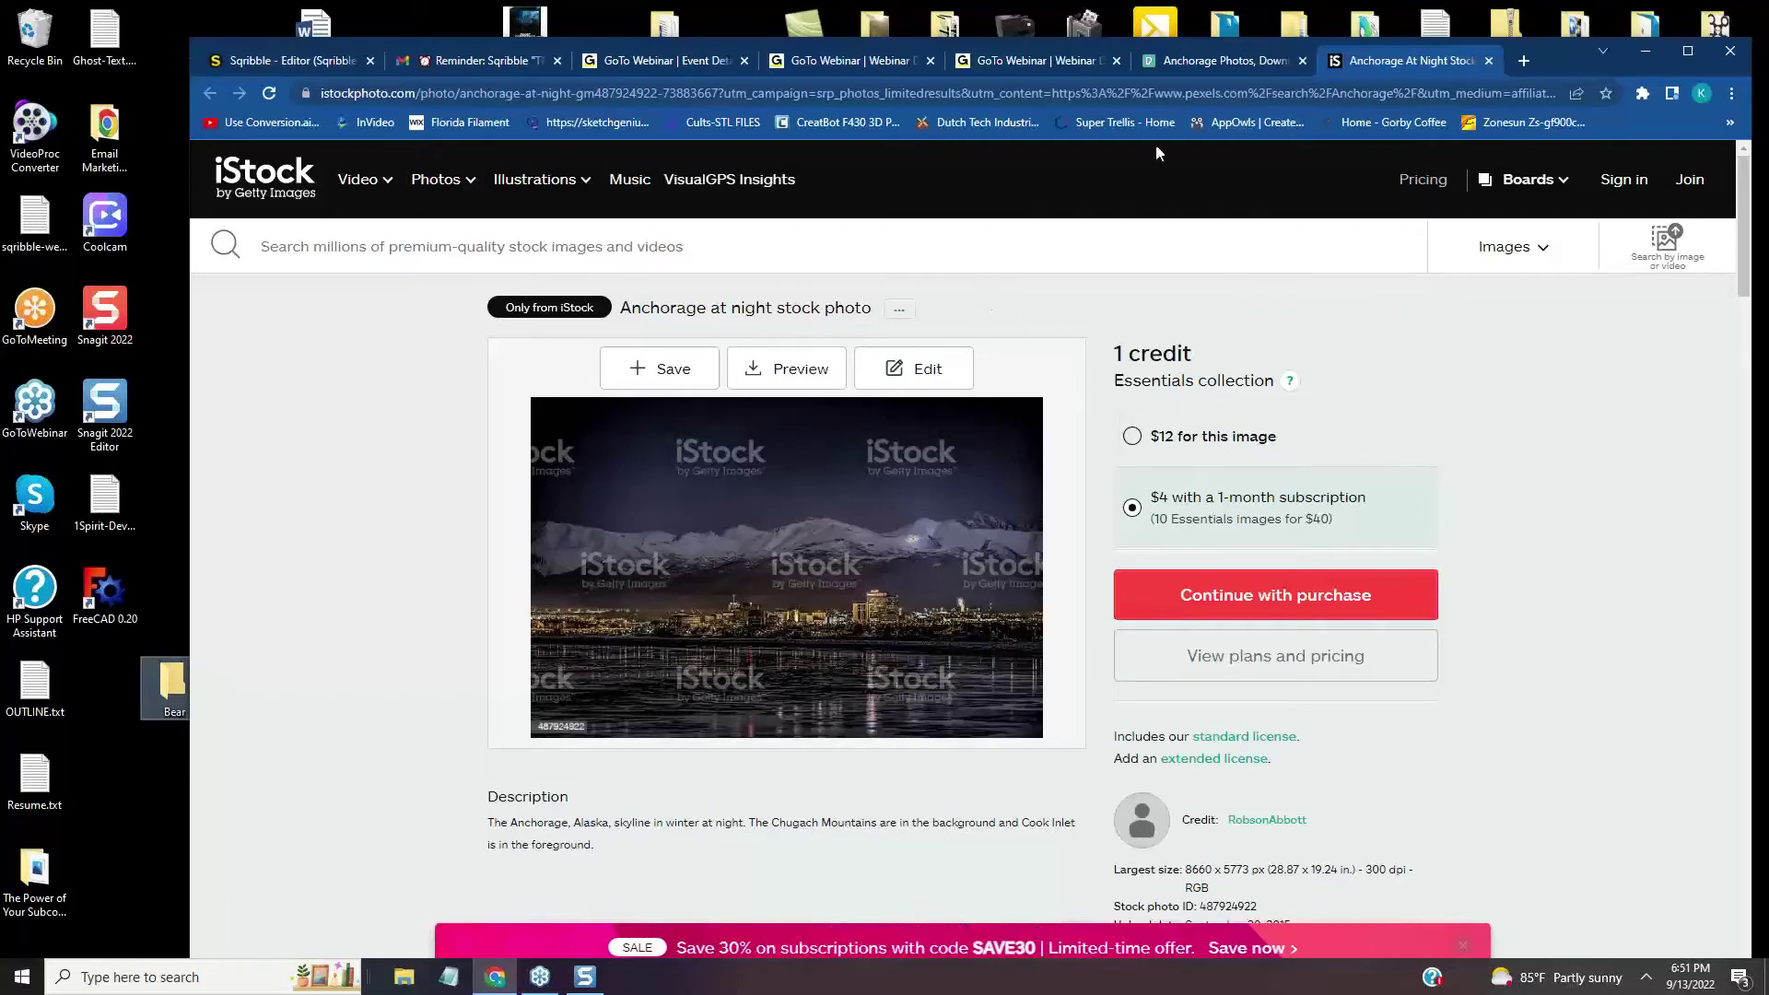
click(1490, 61)
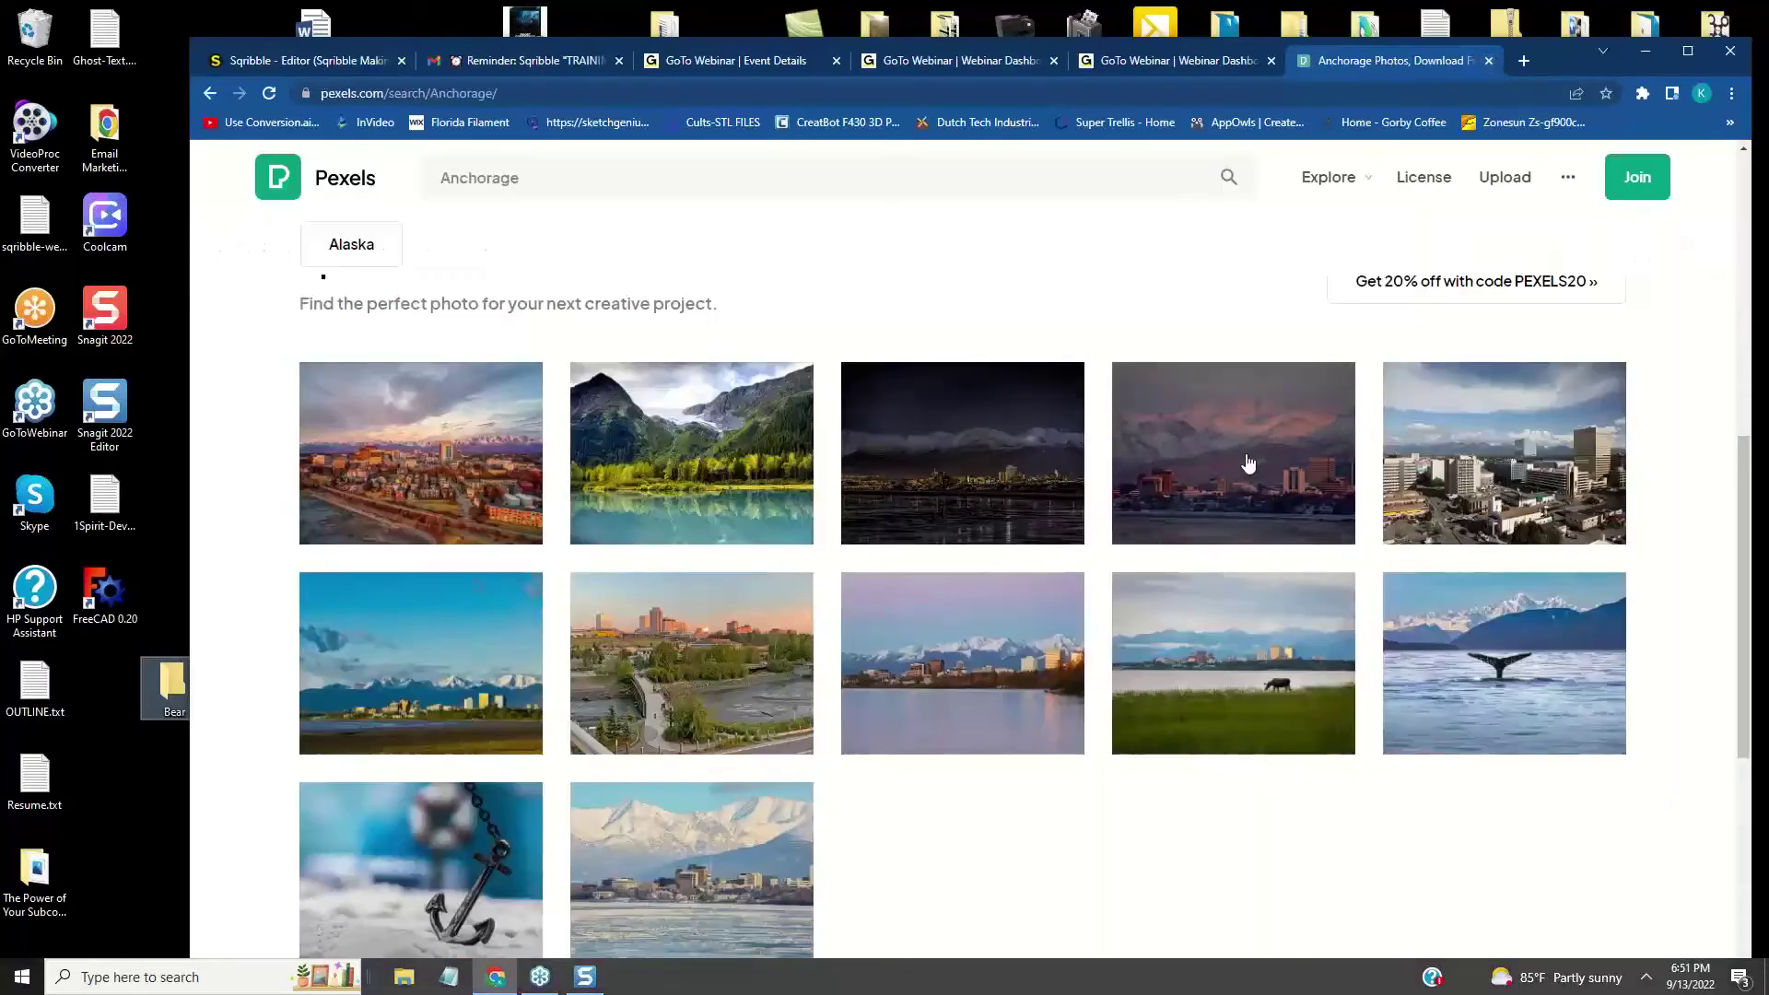
- Open the free mountain lake photo and take a screen capture of about 916 × 566 pixels of it
scroll(1248, 461, down, 3)
scroll(1290, 513, up, 9)
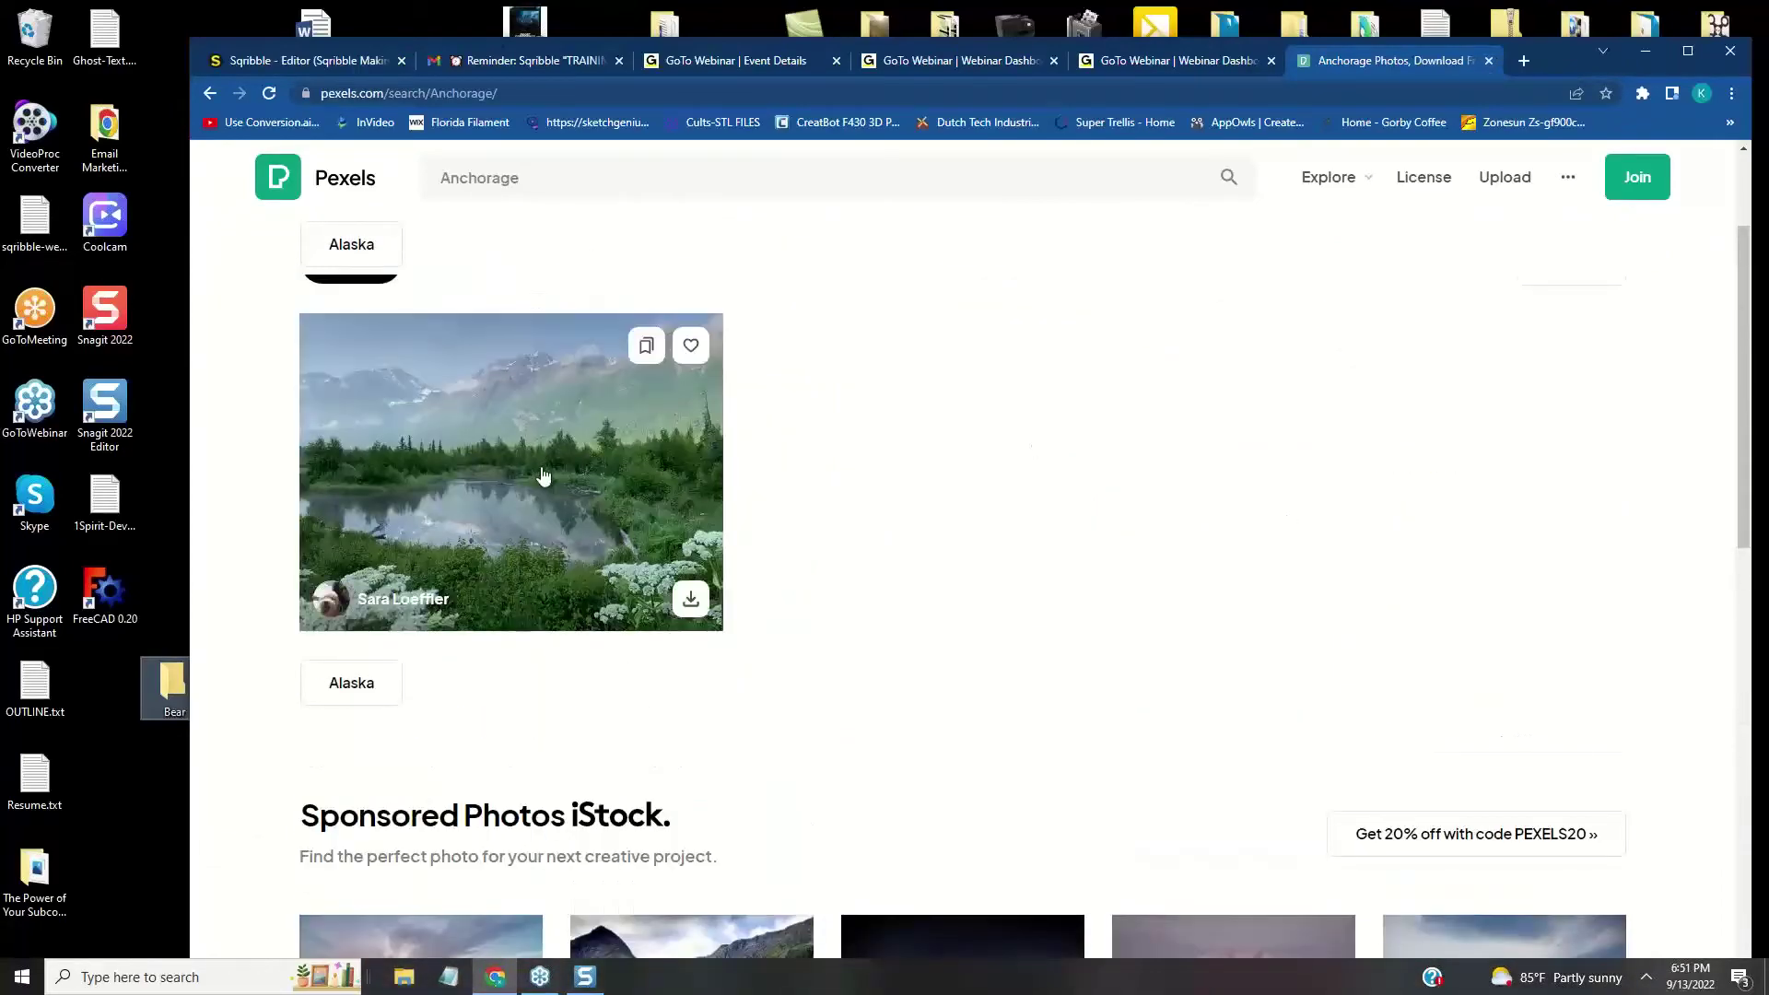
click(543, 474)
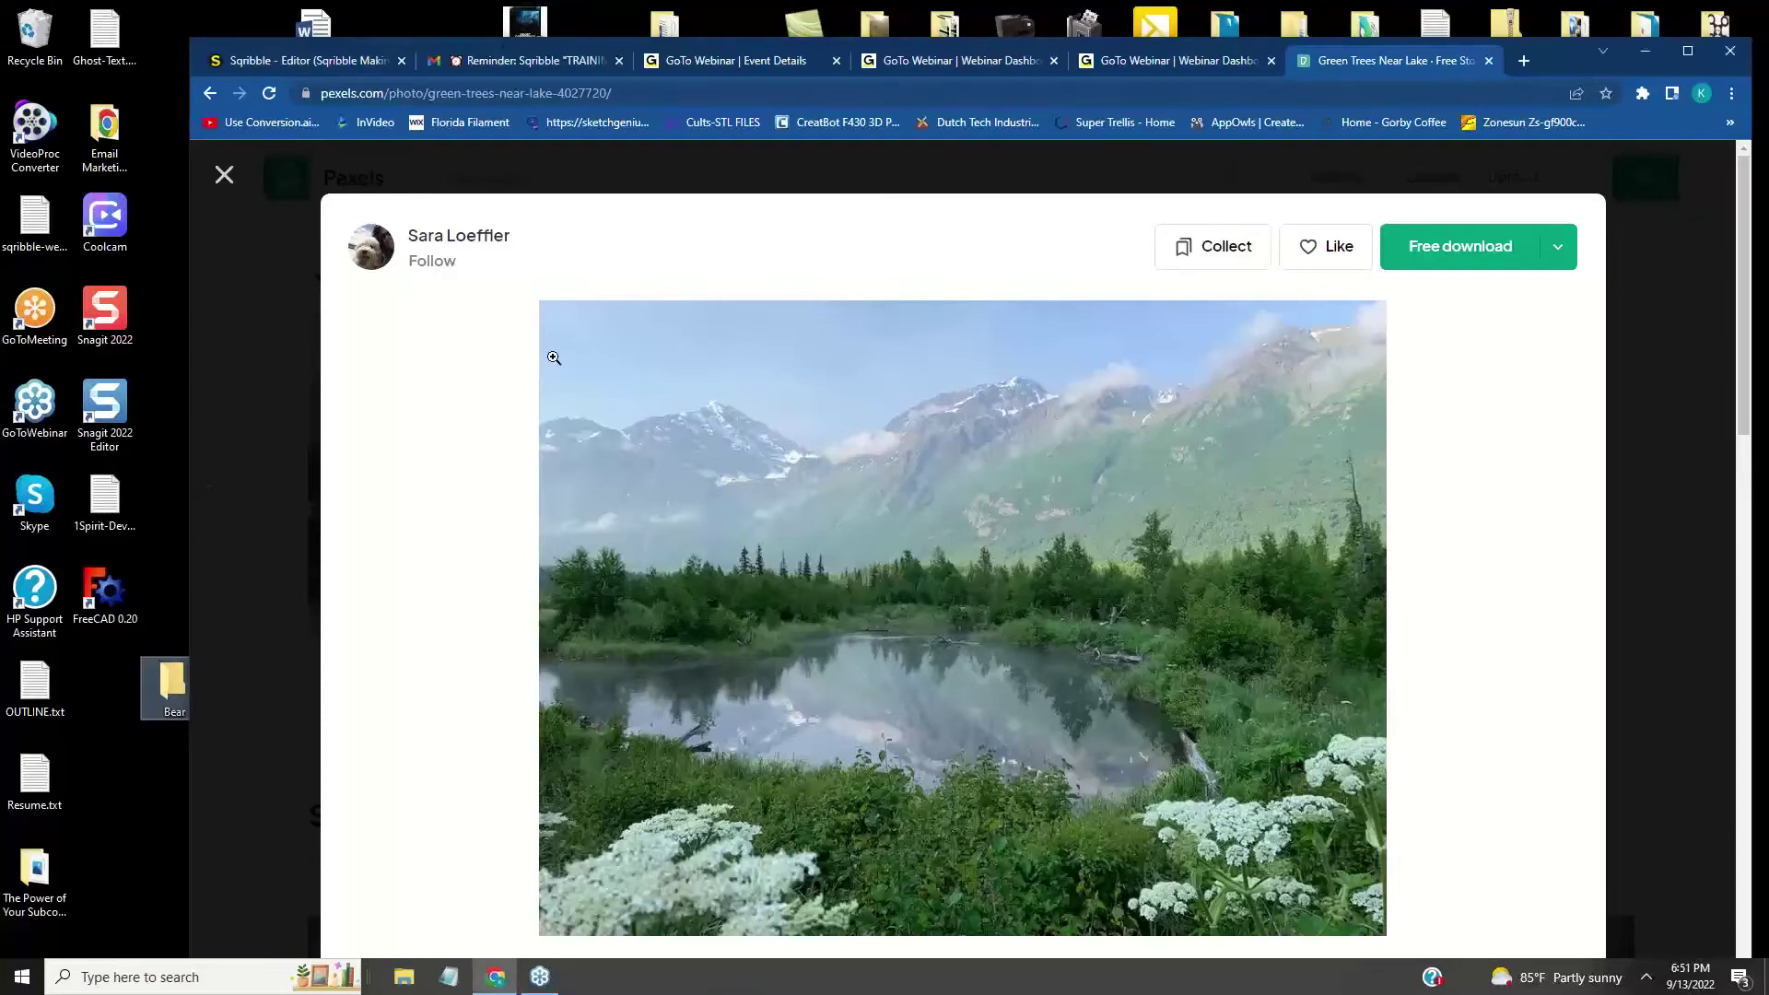
key(Print)
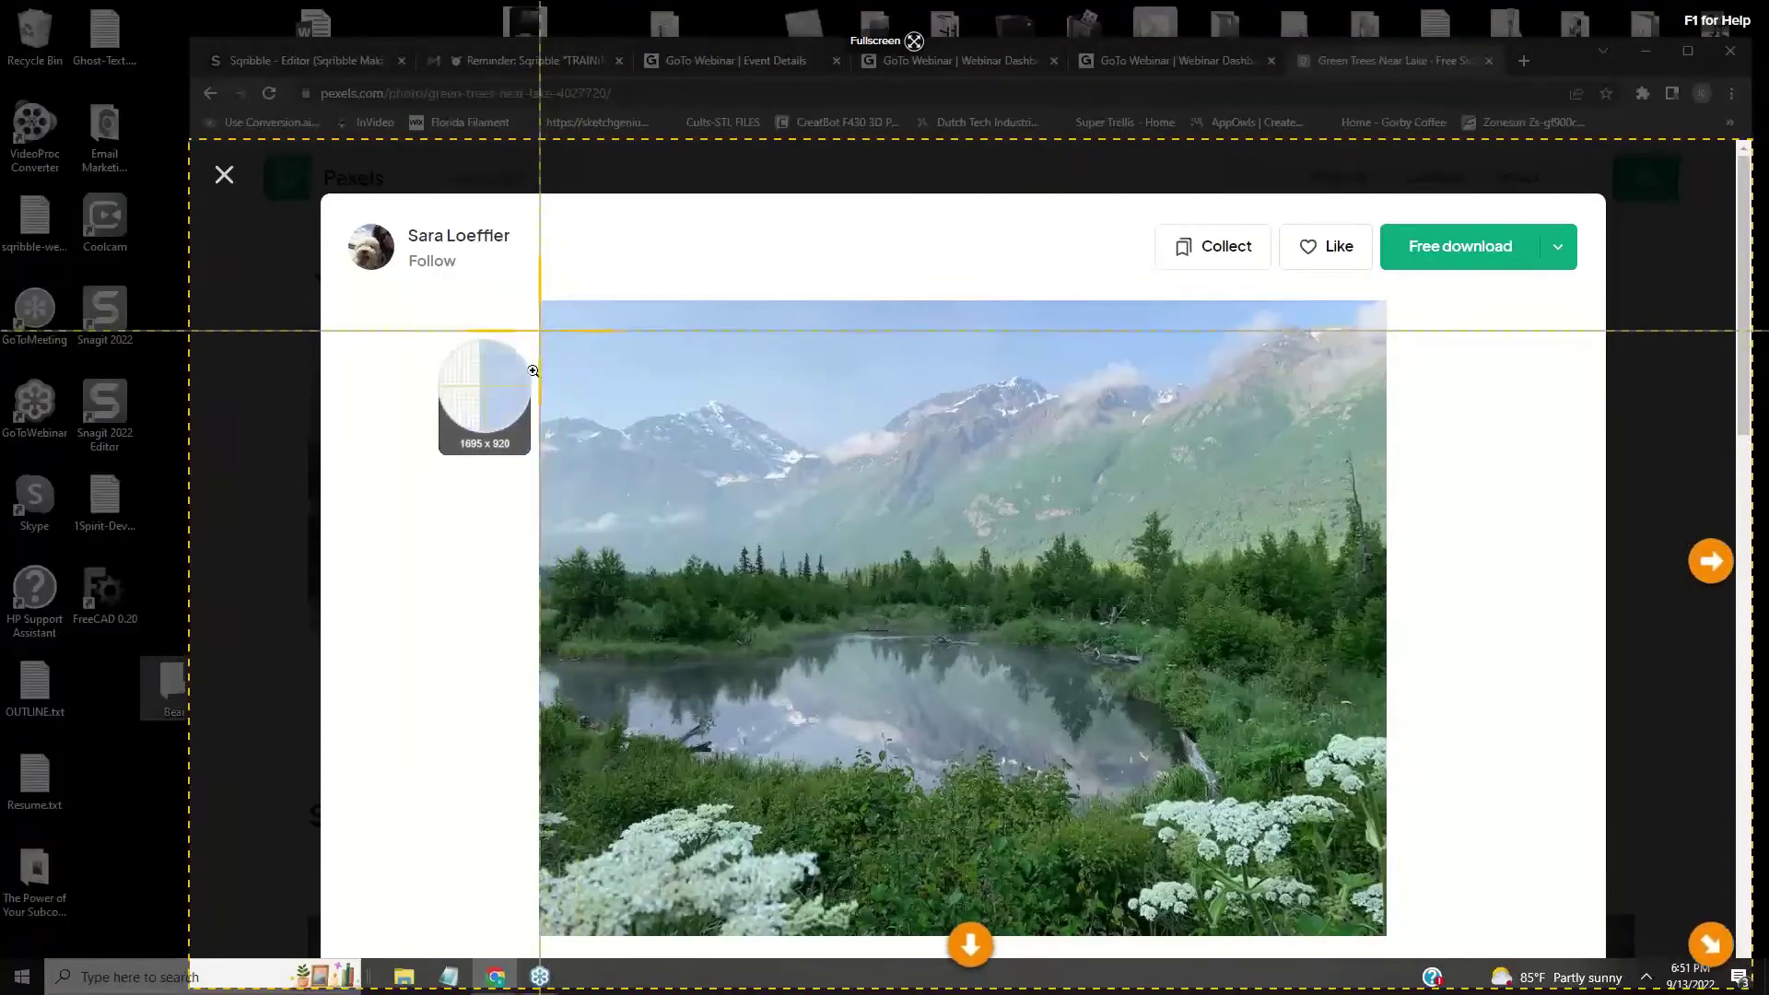
drag(539, 330, 1376, 839)
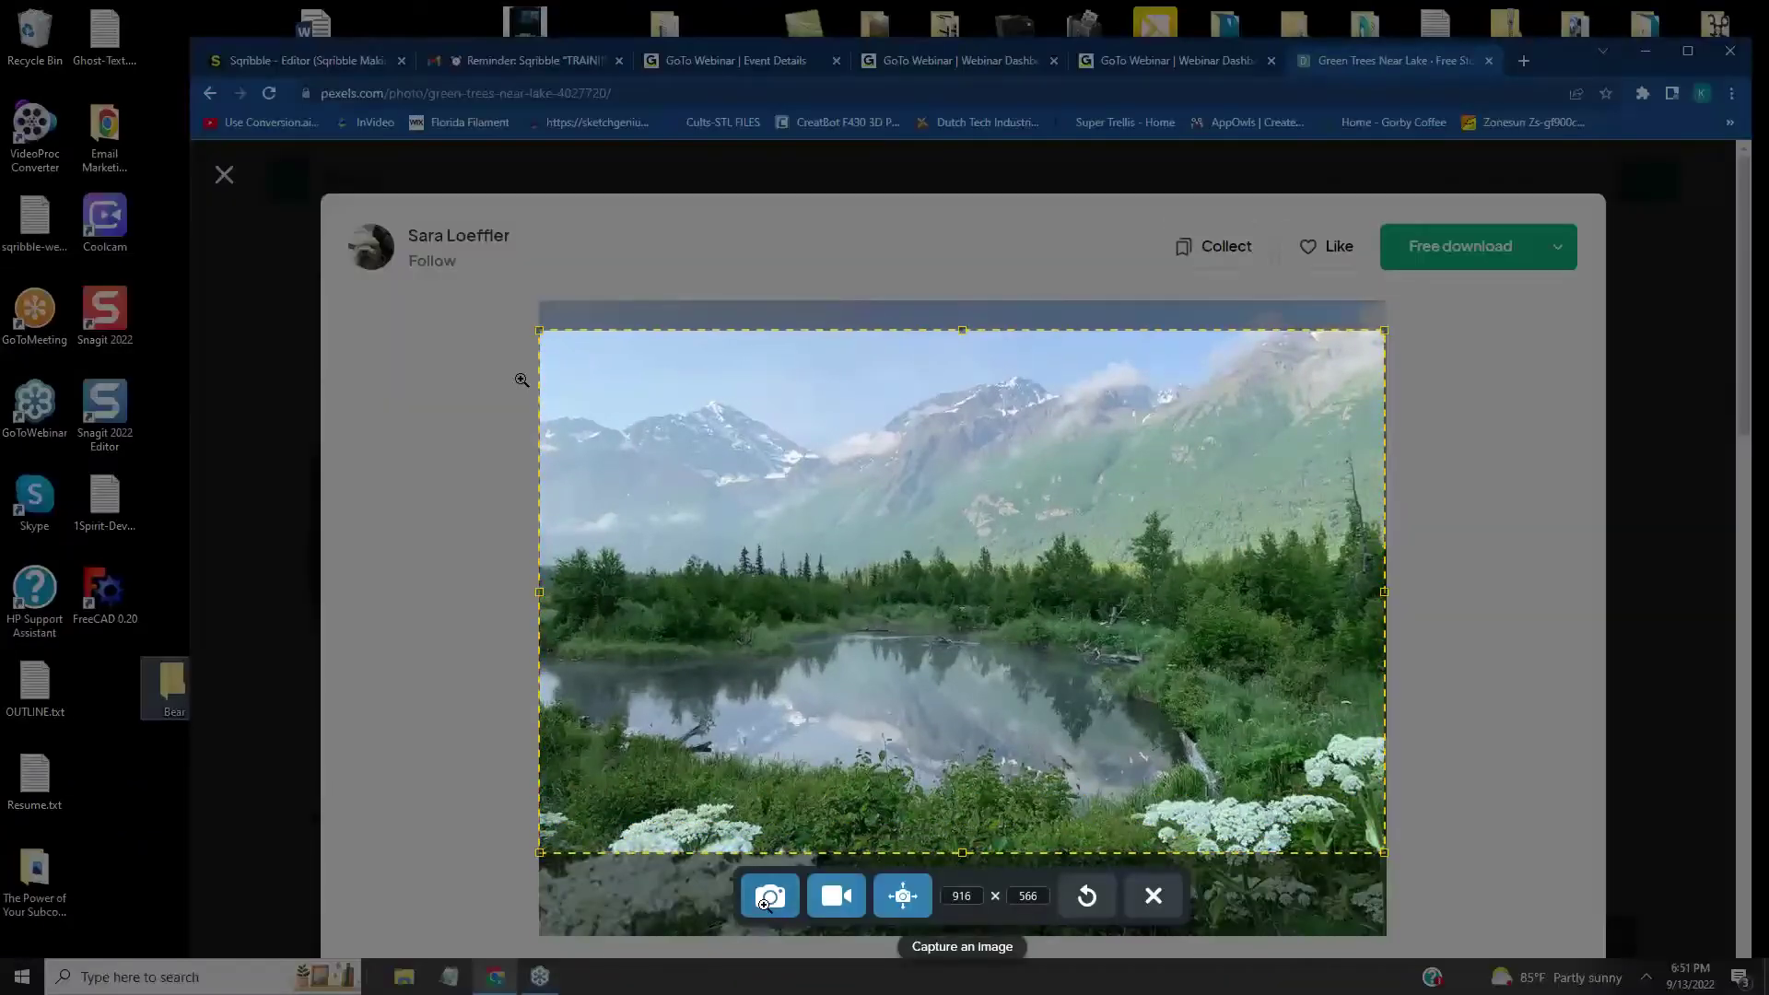
click(768, 897)
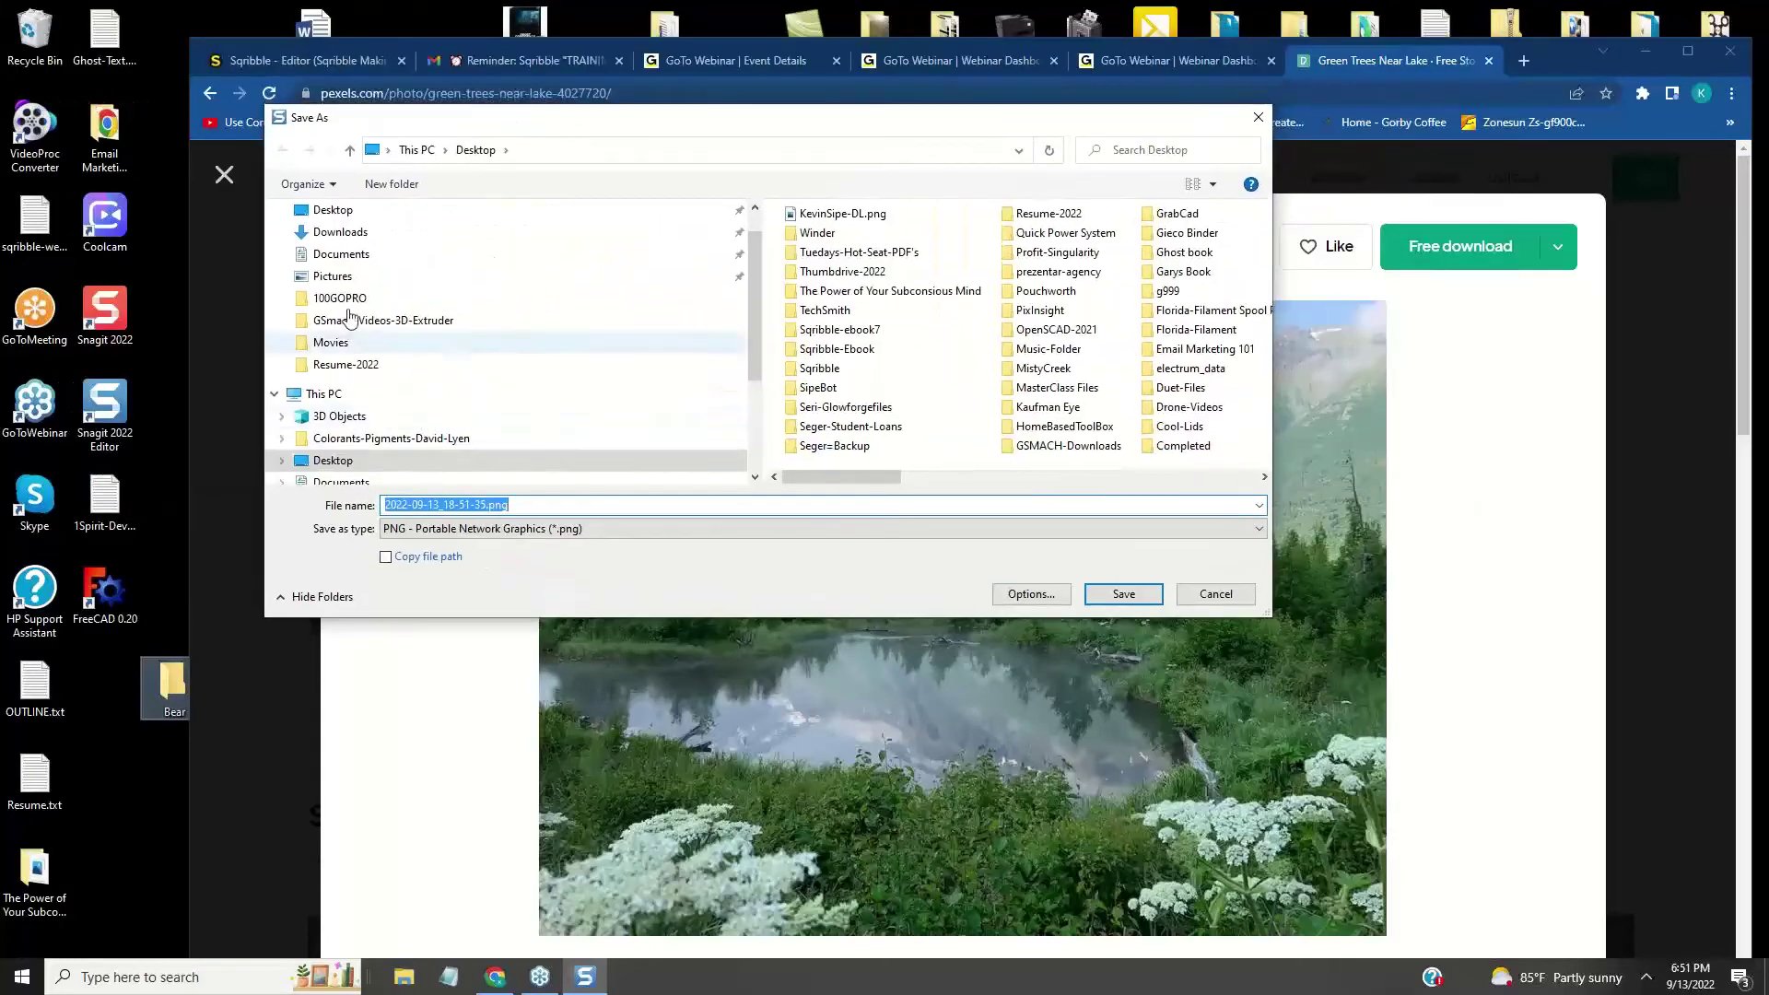
- Save the capture as 20Mountain-Lake.png in the desktop's Bear folder and close the enlarged lake photo
click(333, 210)
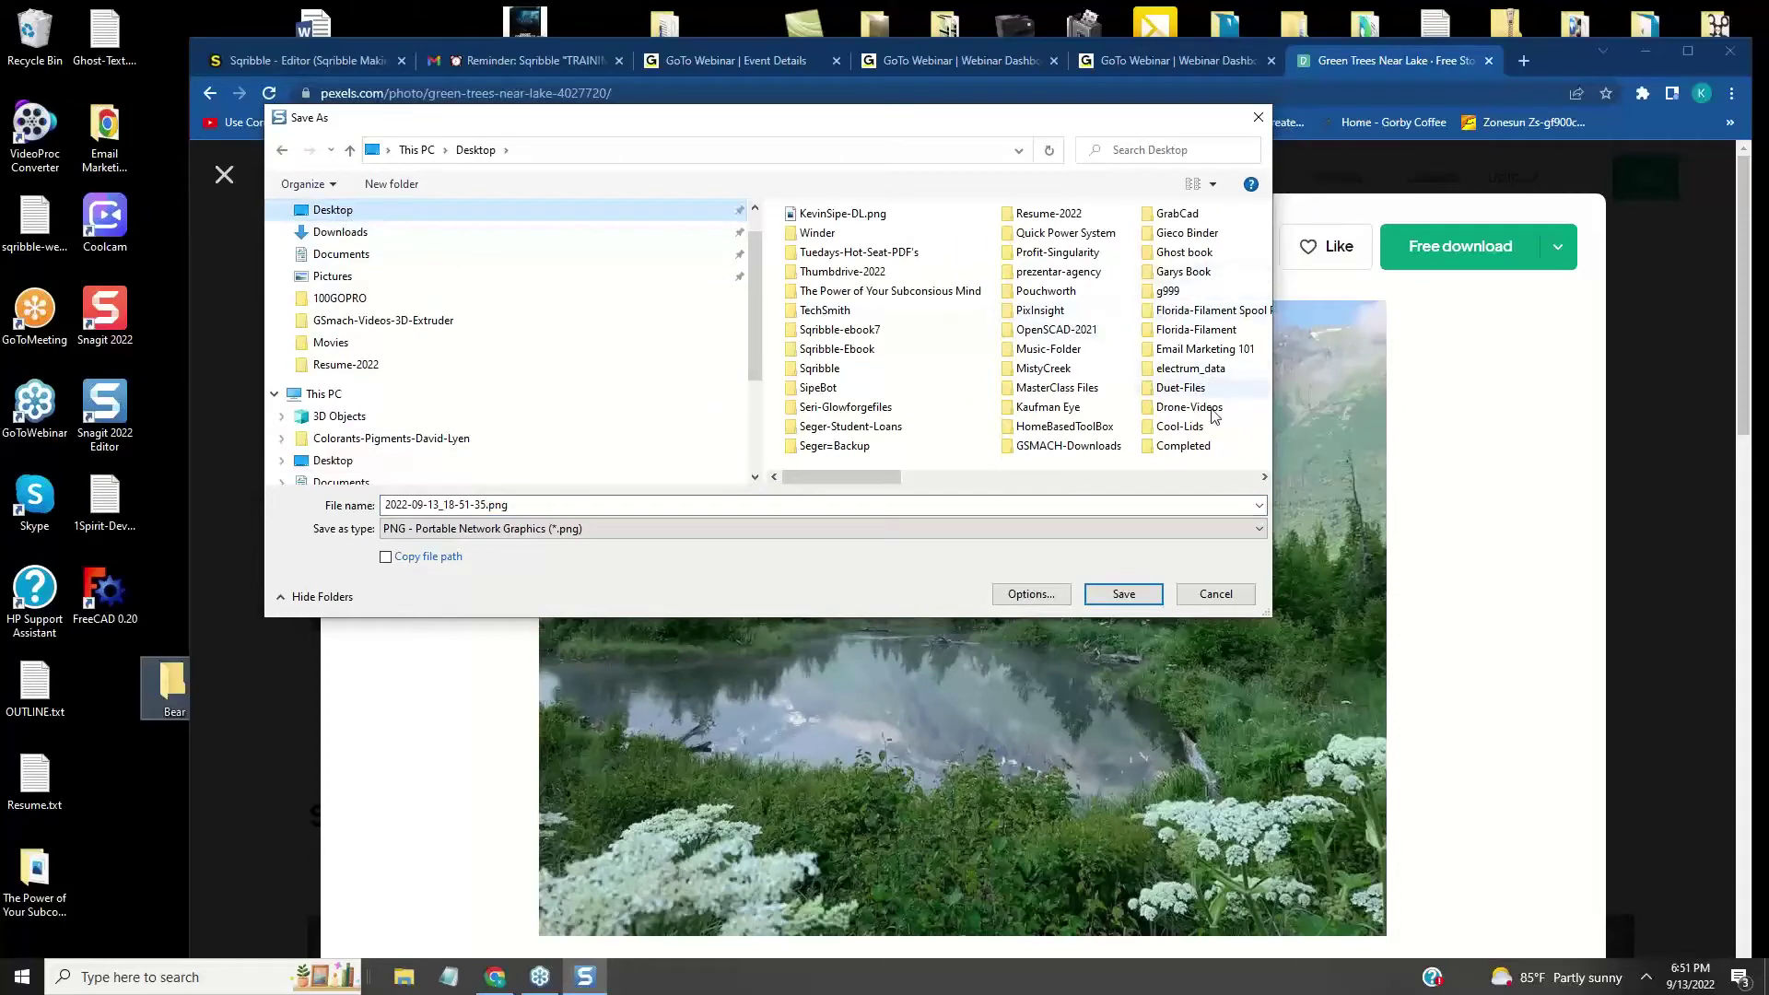
scroll(1198, 442, down, 2)
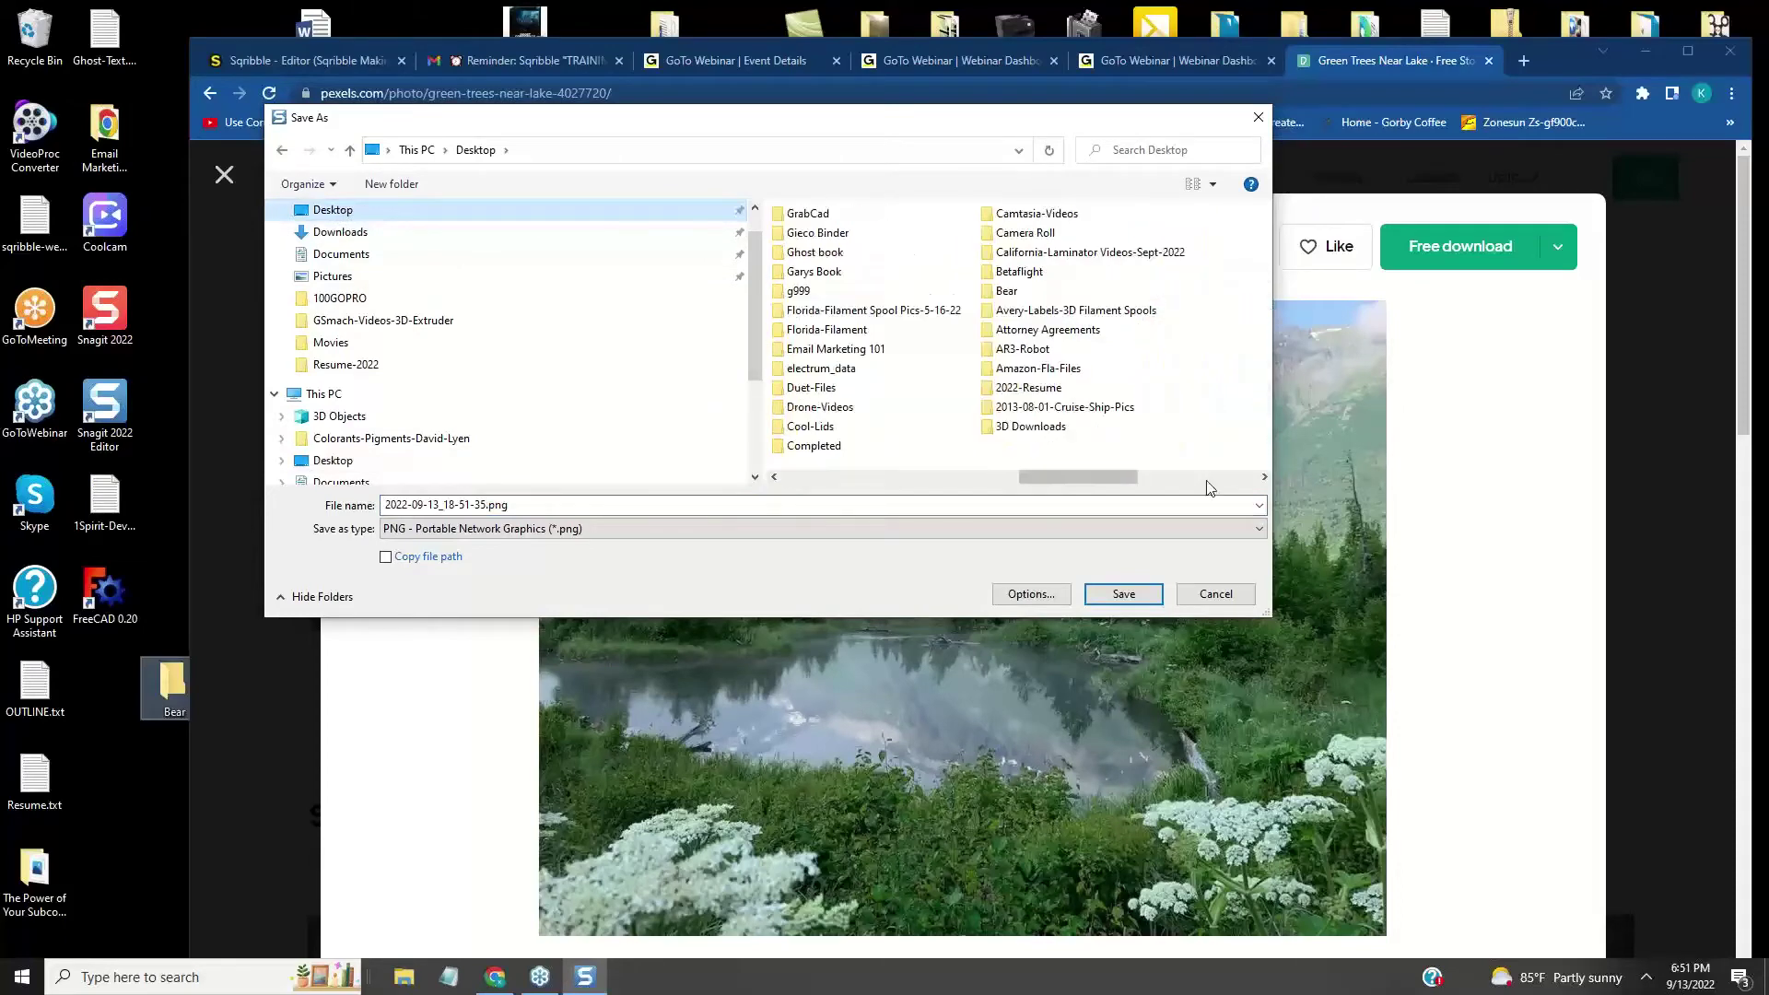
click(1006, 291)
click(1123, 594)
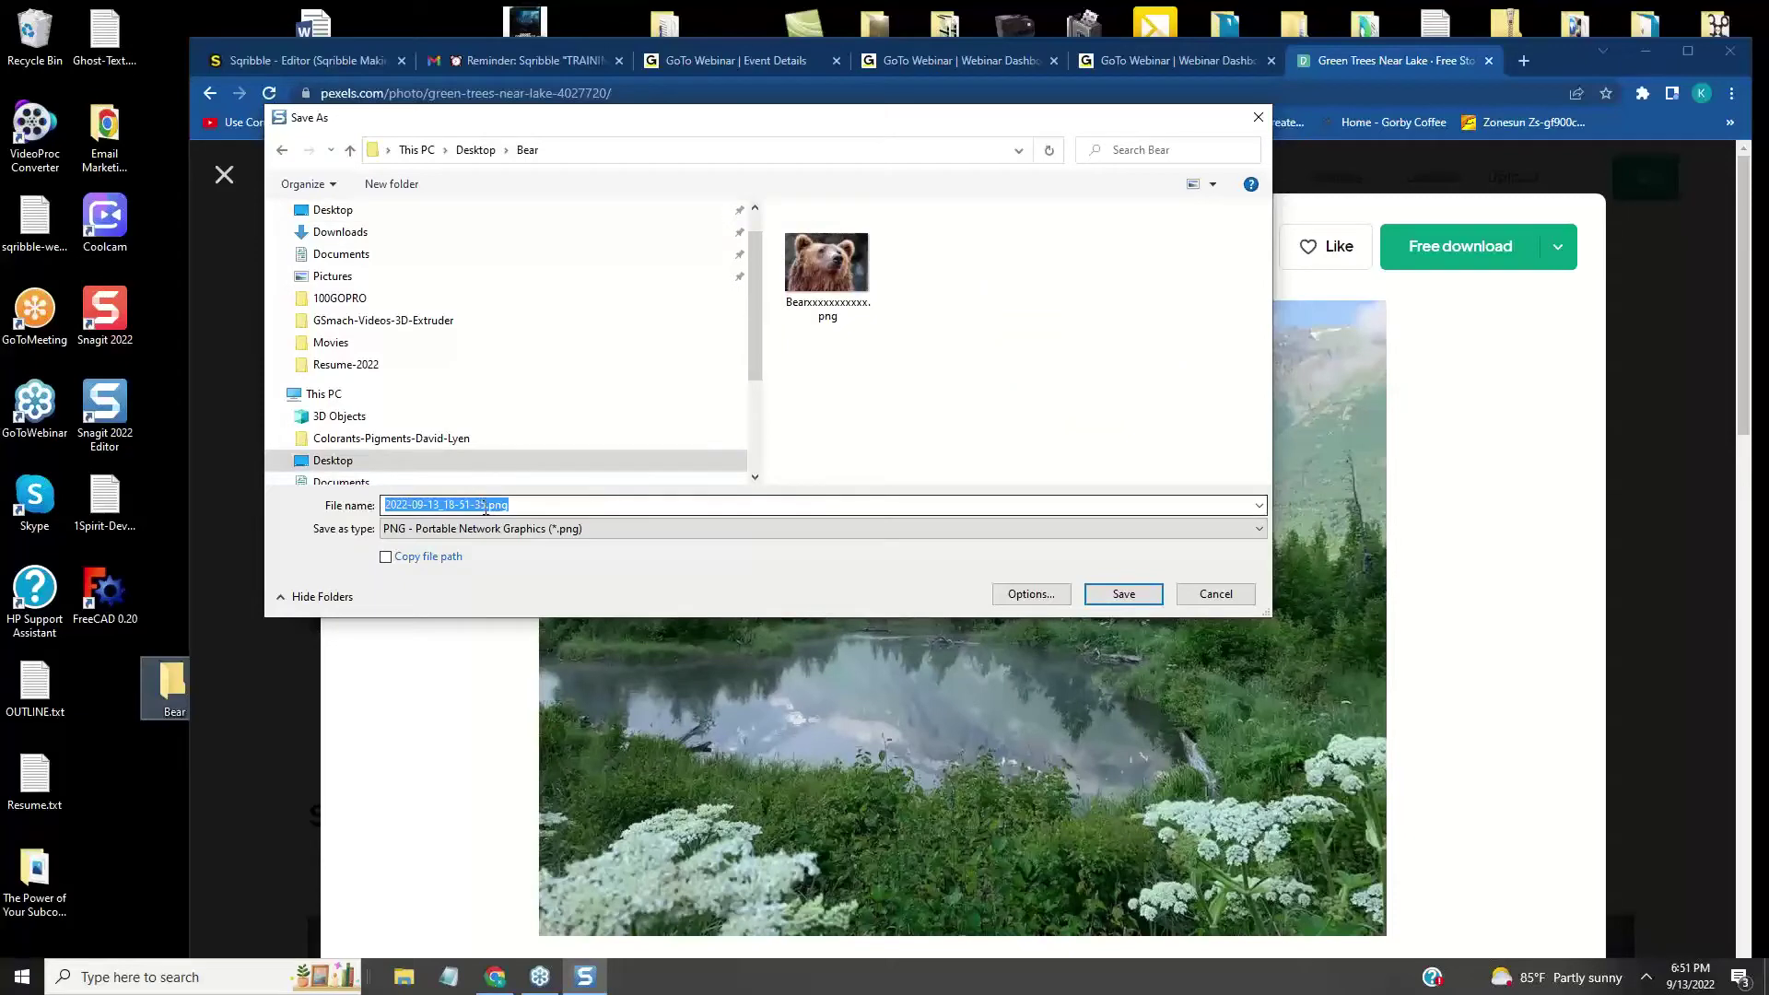
drag(483, 506, 397, 506)
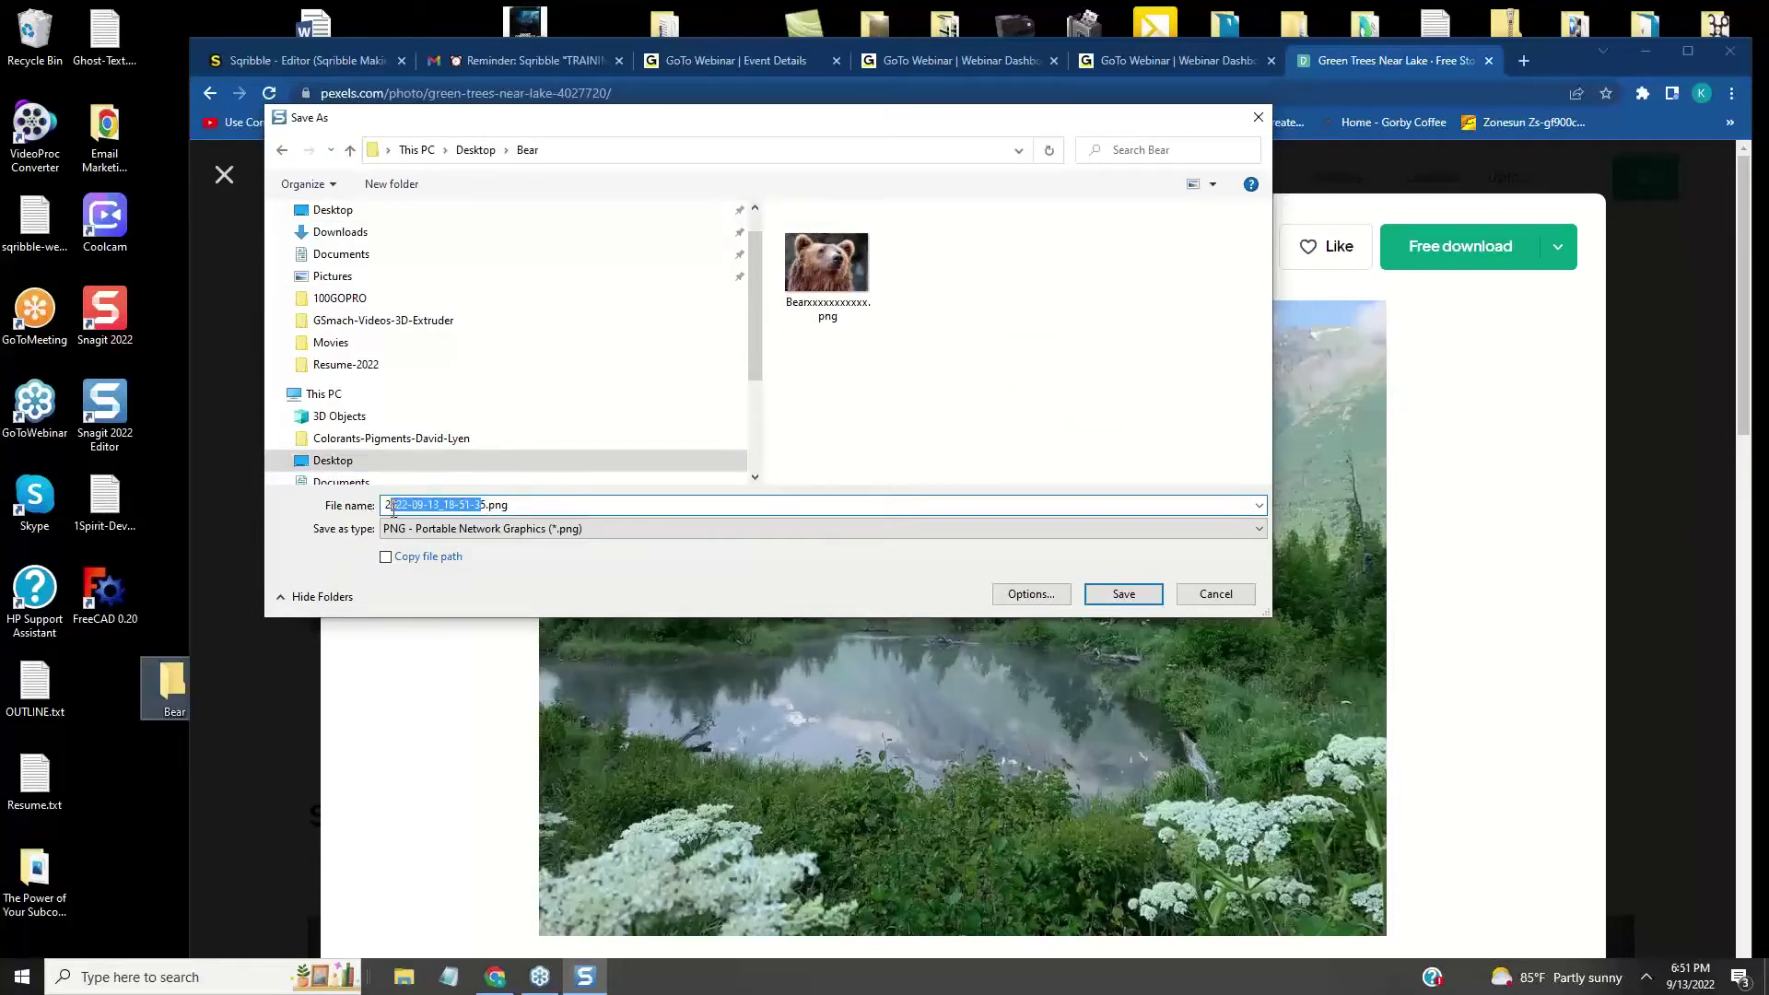
text(Mount)
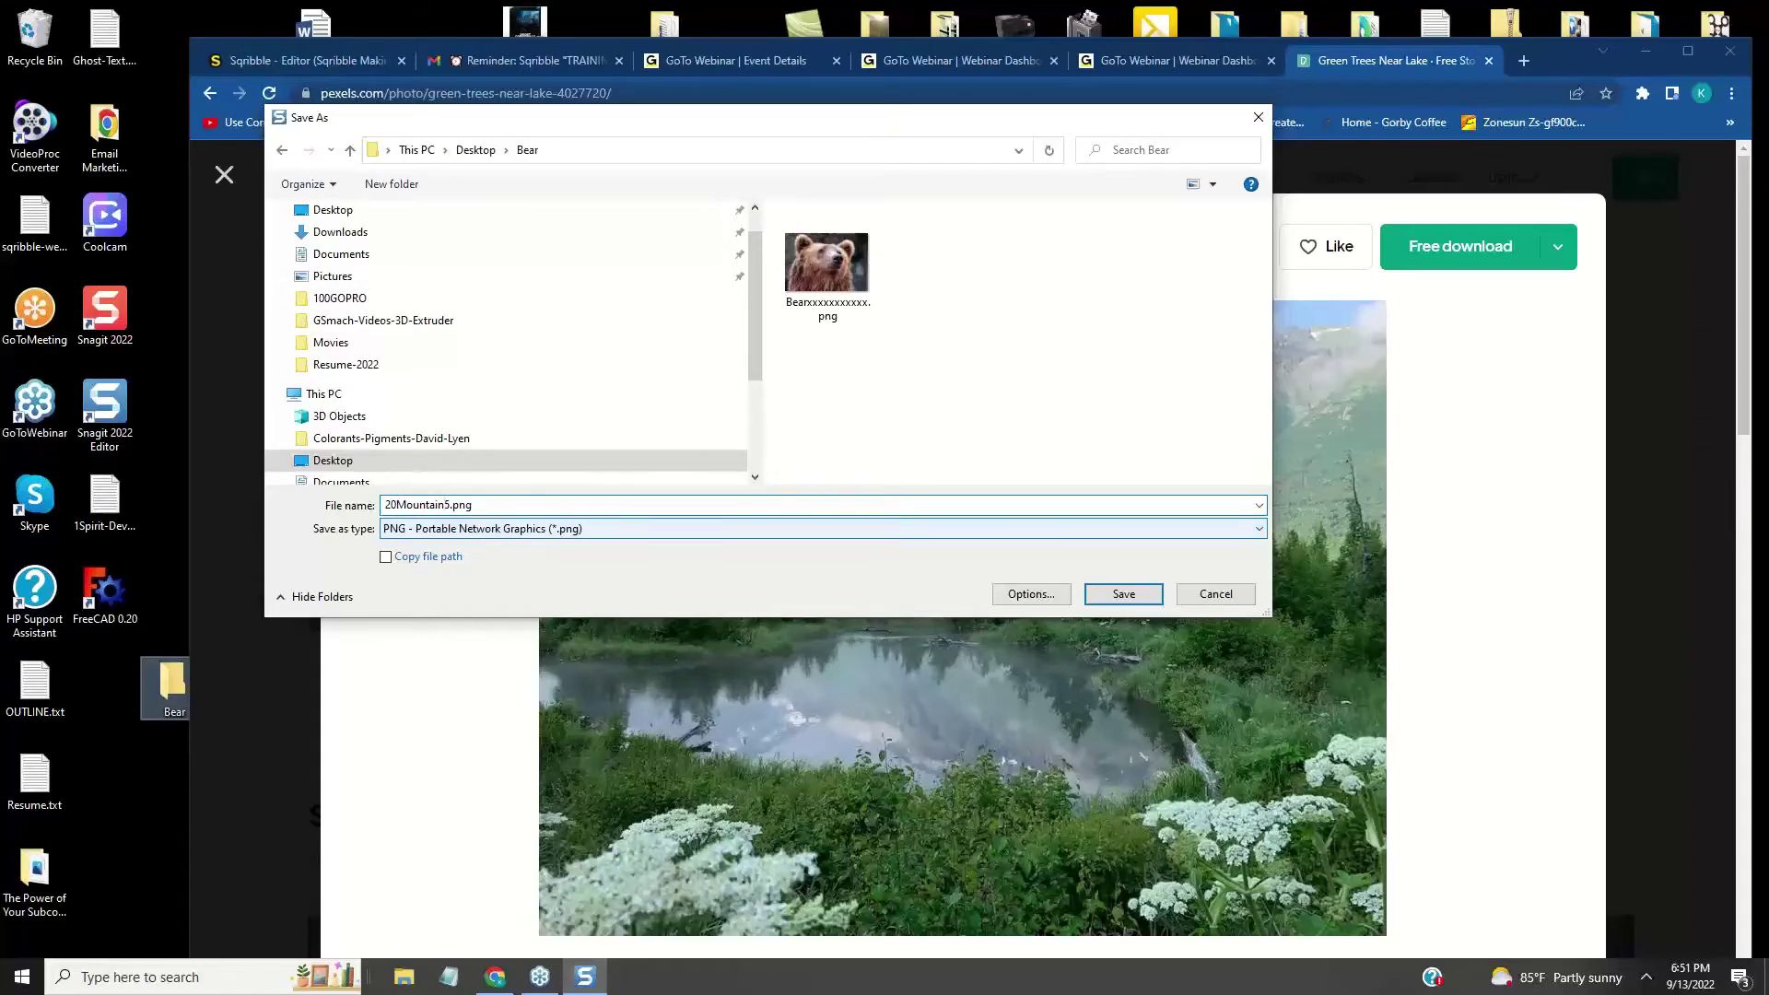
text(ain-Lake)
click(472, 505)
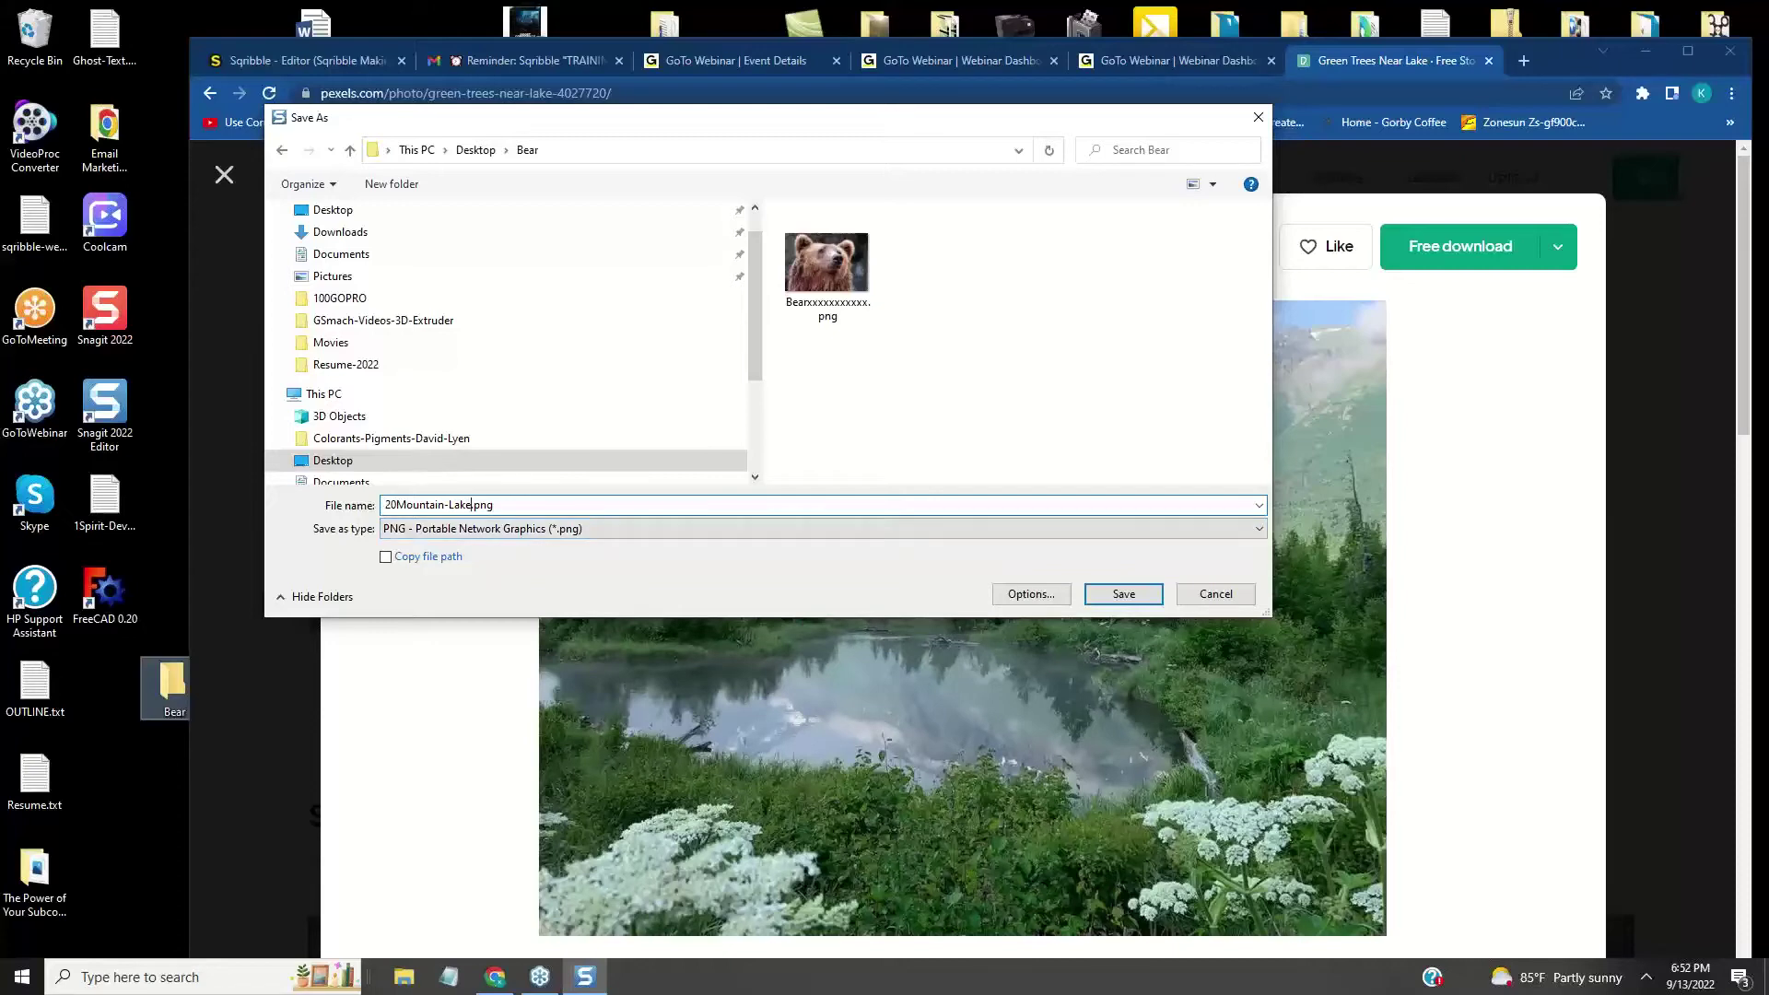
click(1129, 595)
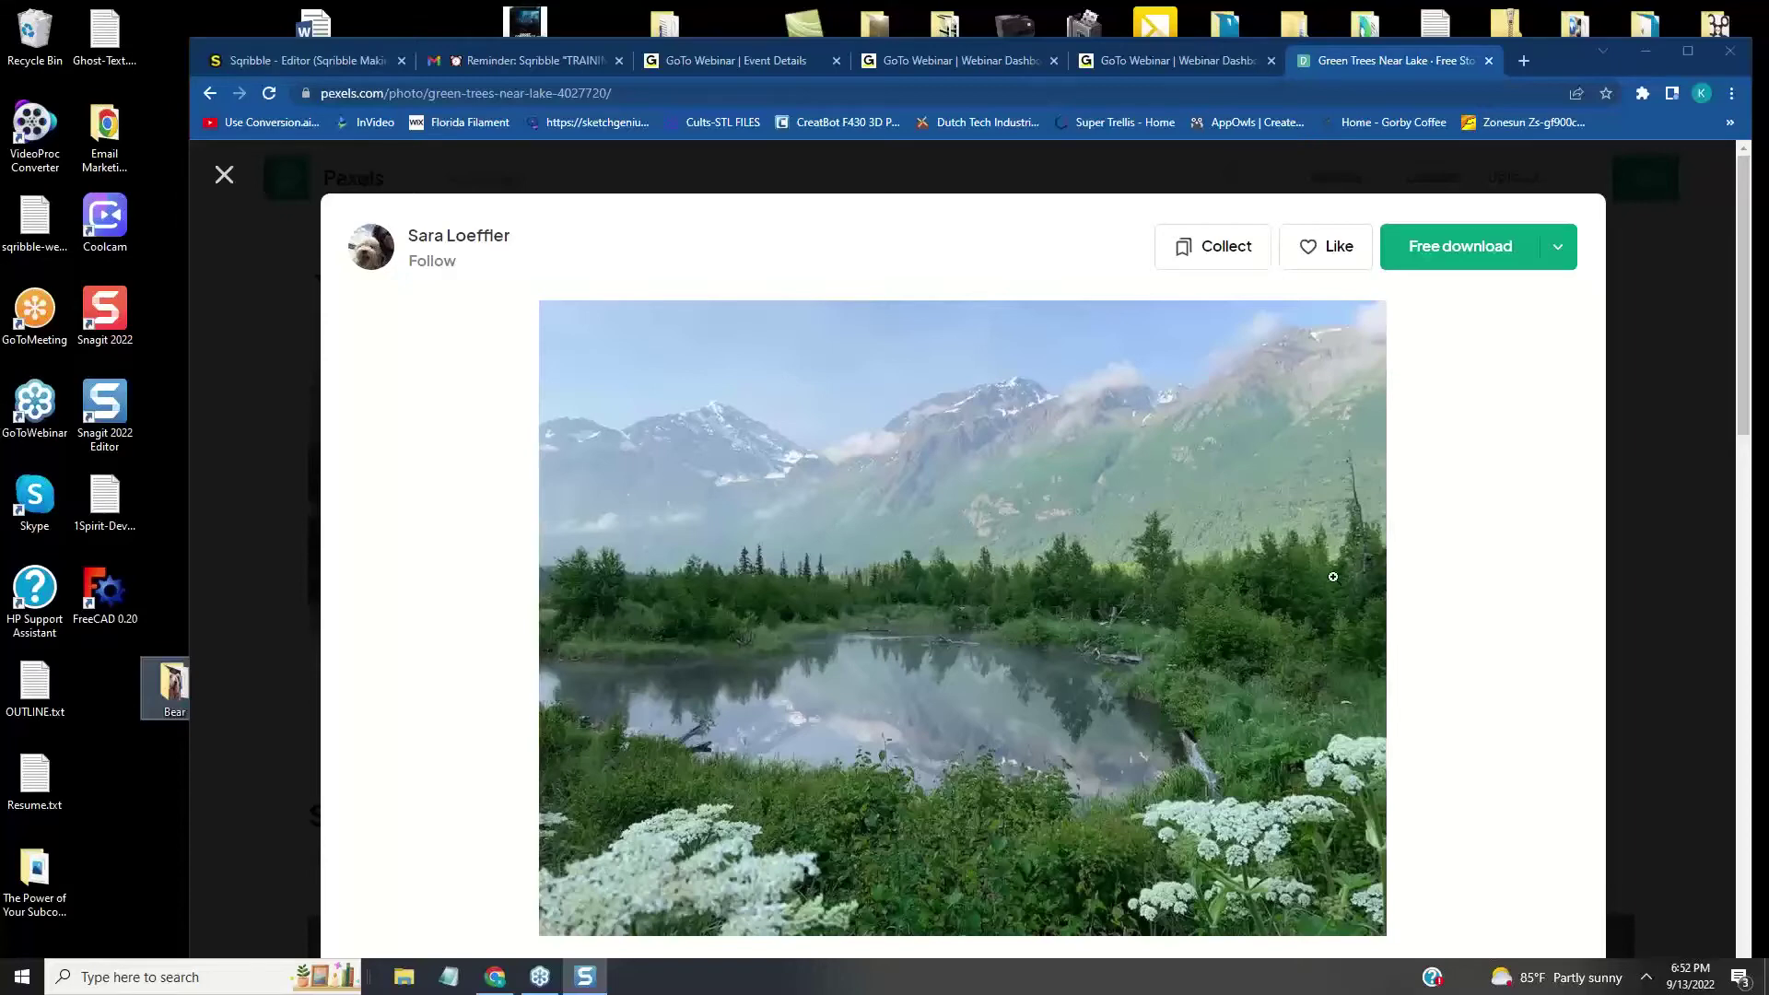
click(226, 179)
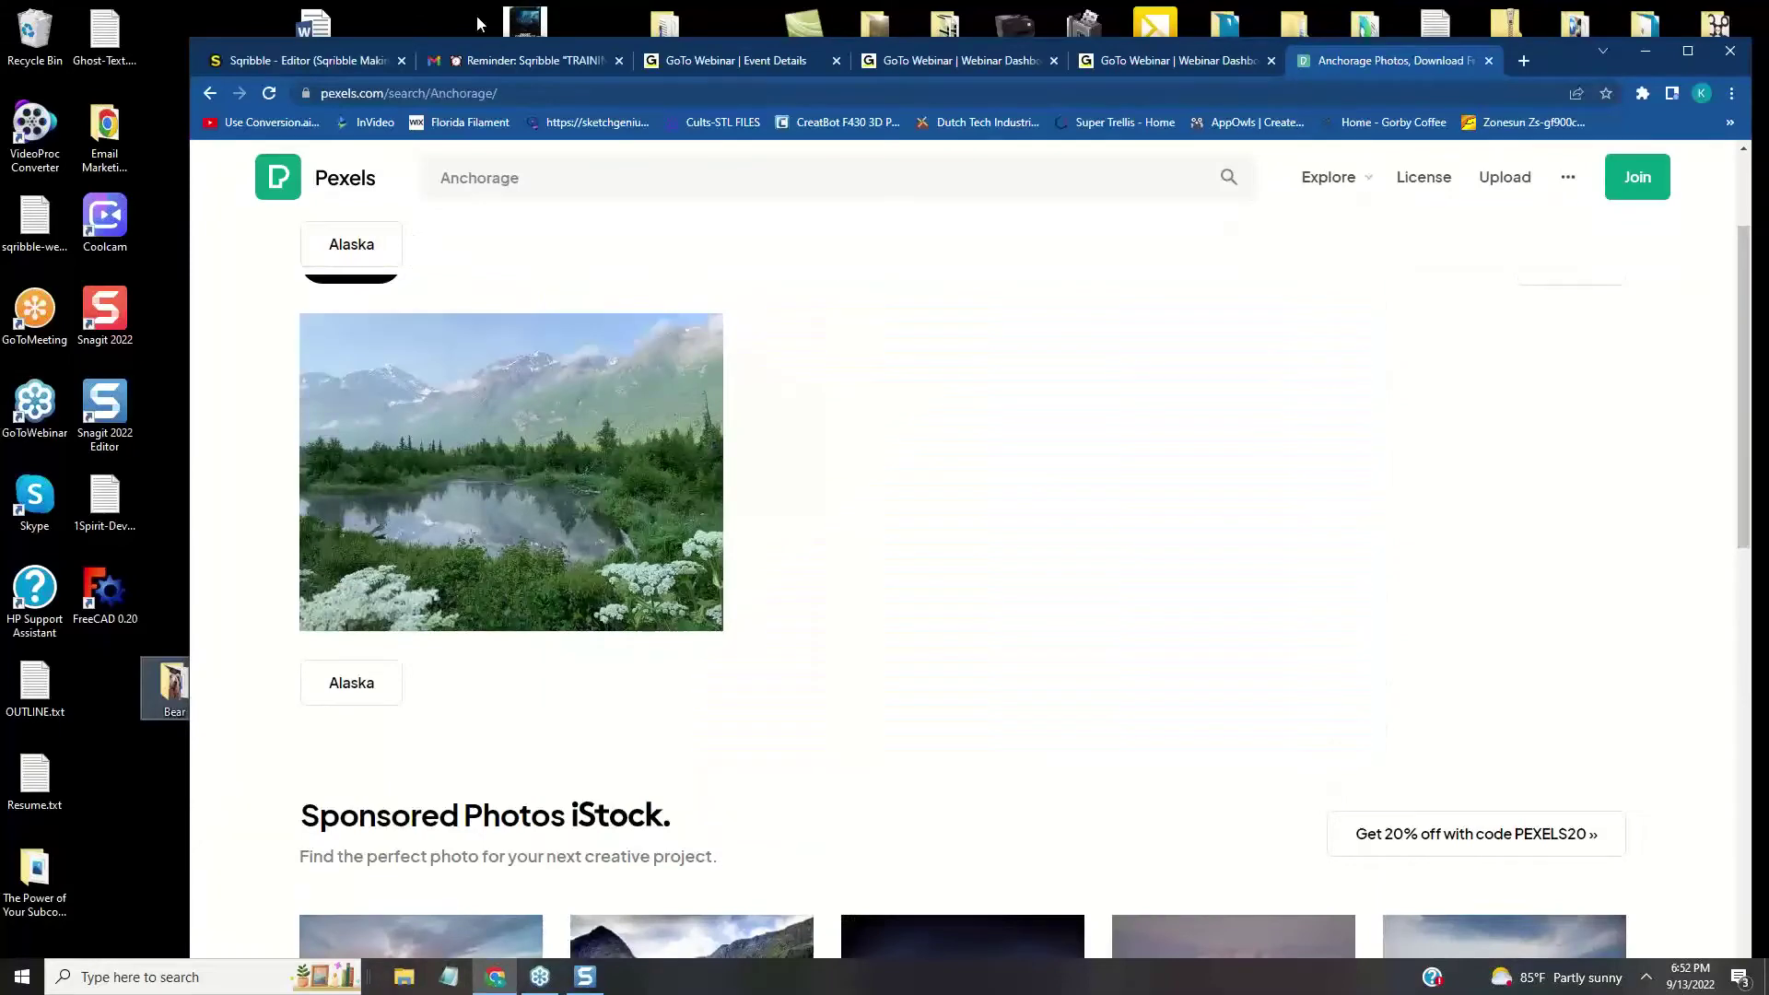
- Switch to the Sqribble editor and replace the phone template image below the bear text with an upload of 20Mountain-Lake.png from the Bear folder
click(292, 64)
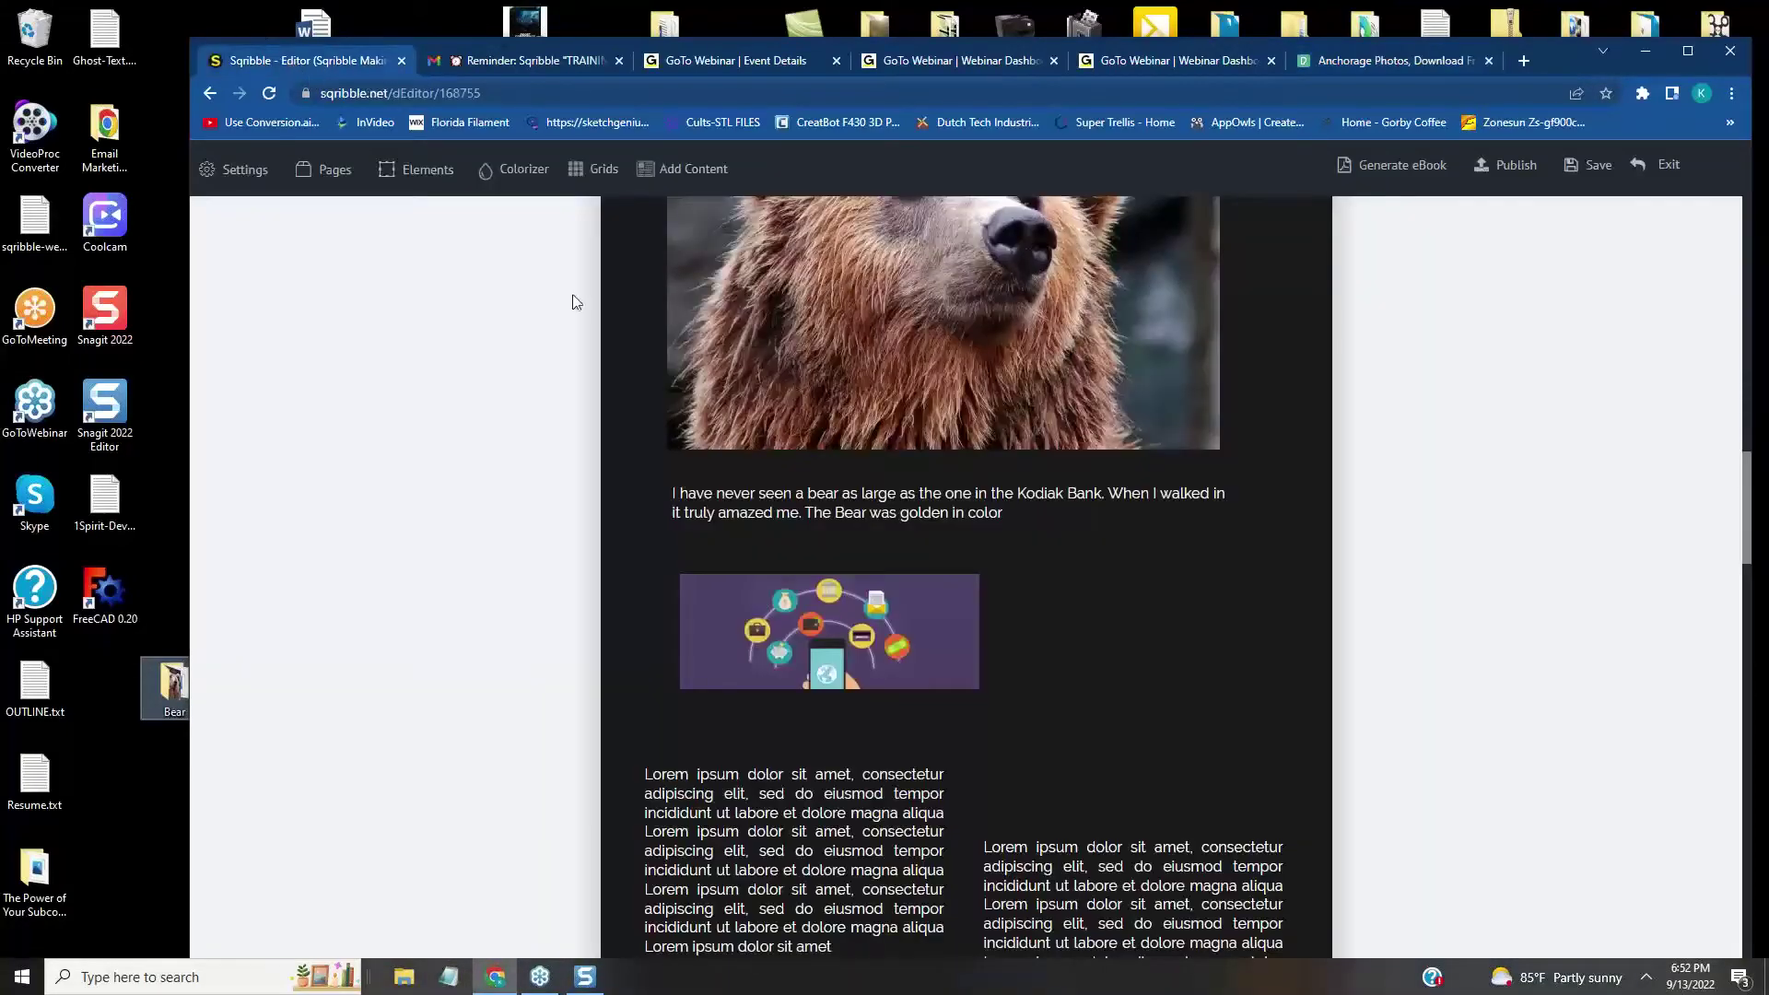
scroll(1502, 747, up, 2)
scroll(1502, 739, down, 1)
click(742, 770)
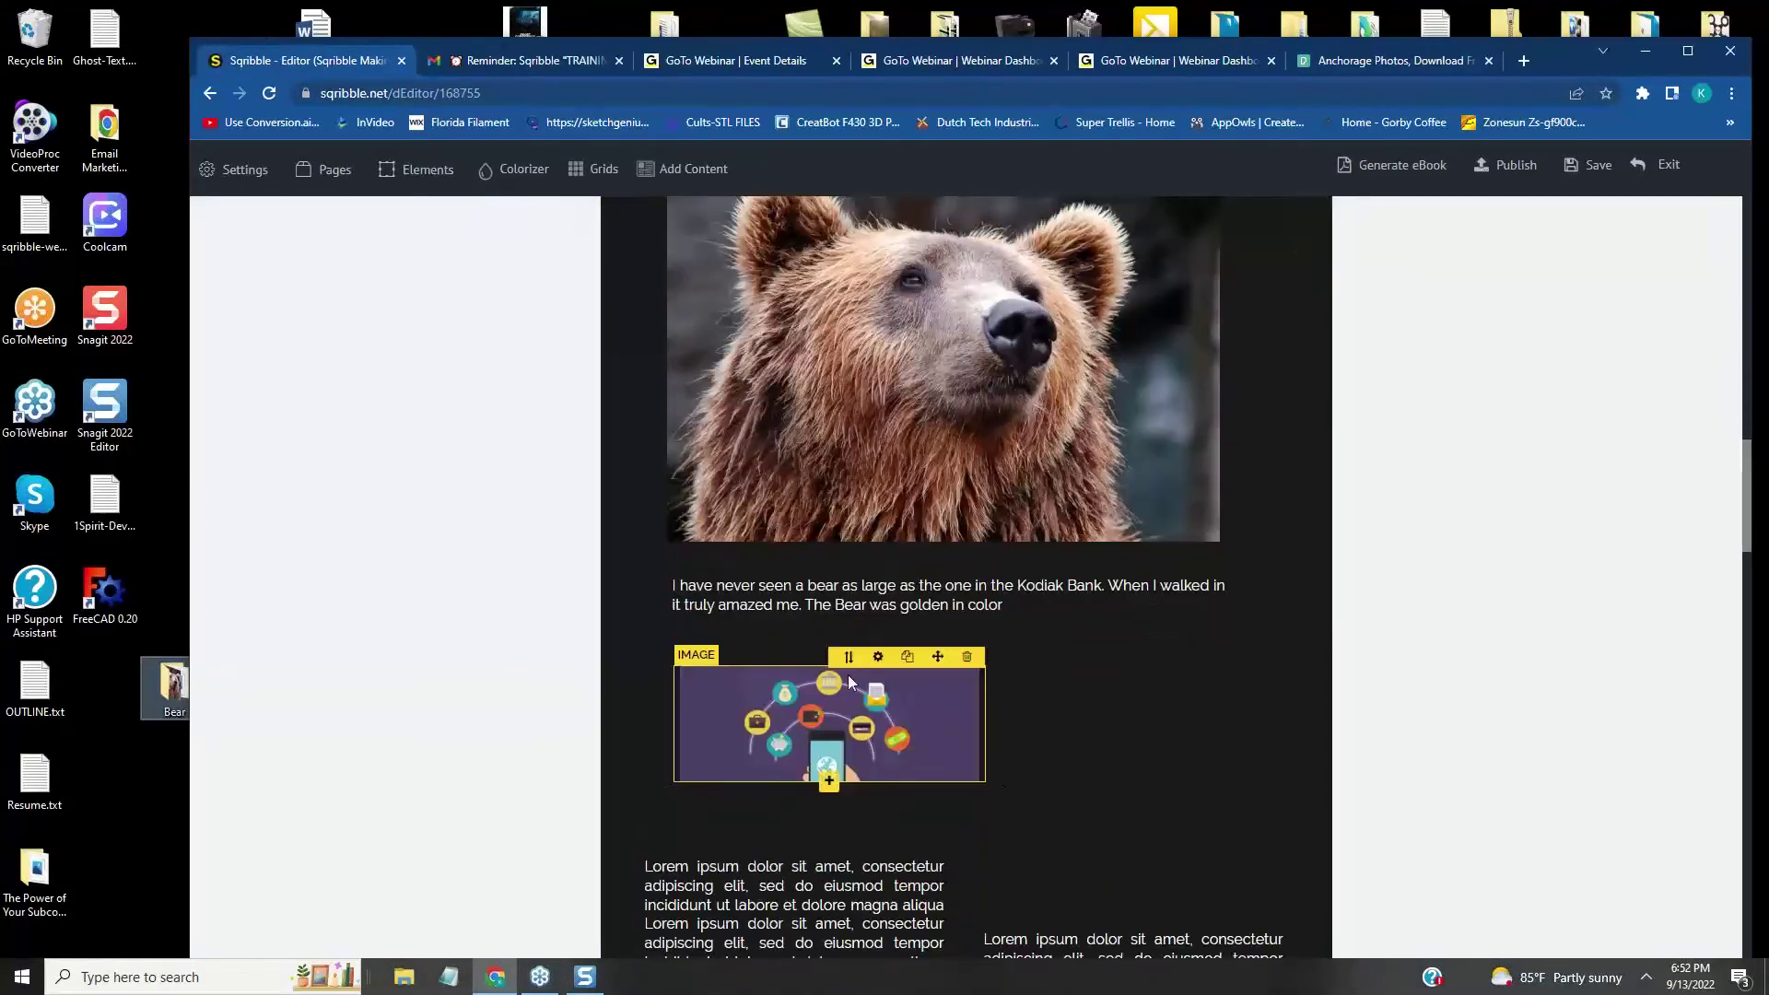
click(879, 658)
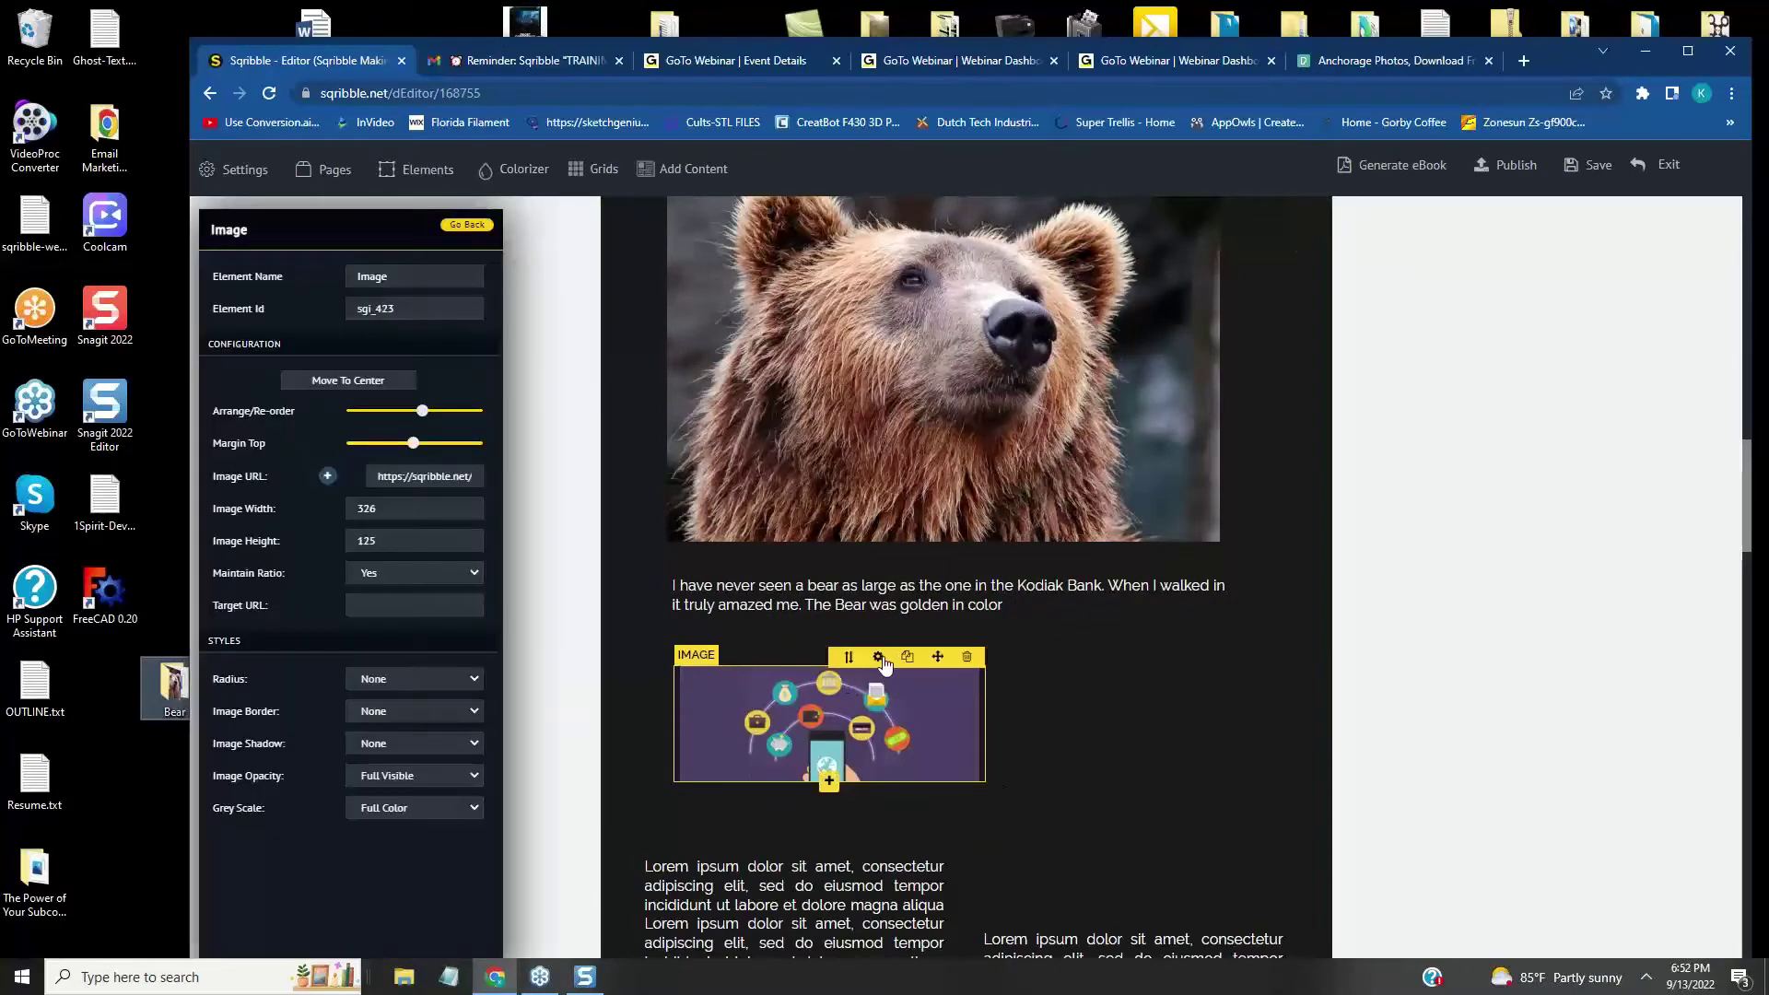
click(329, 475)
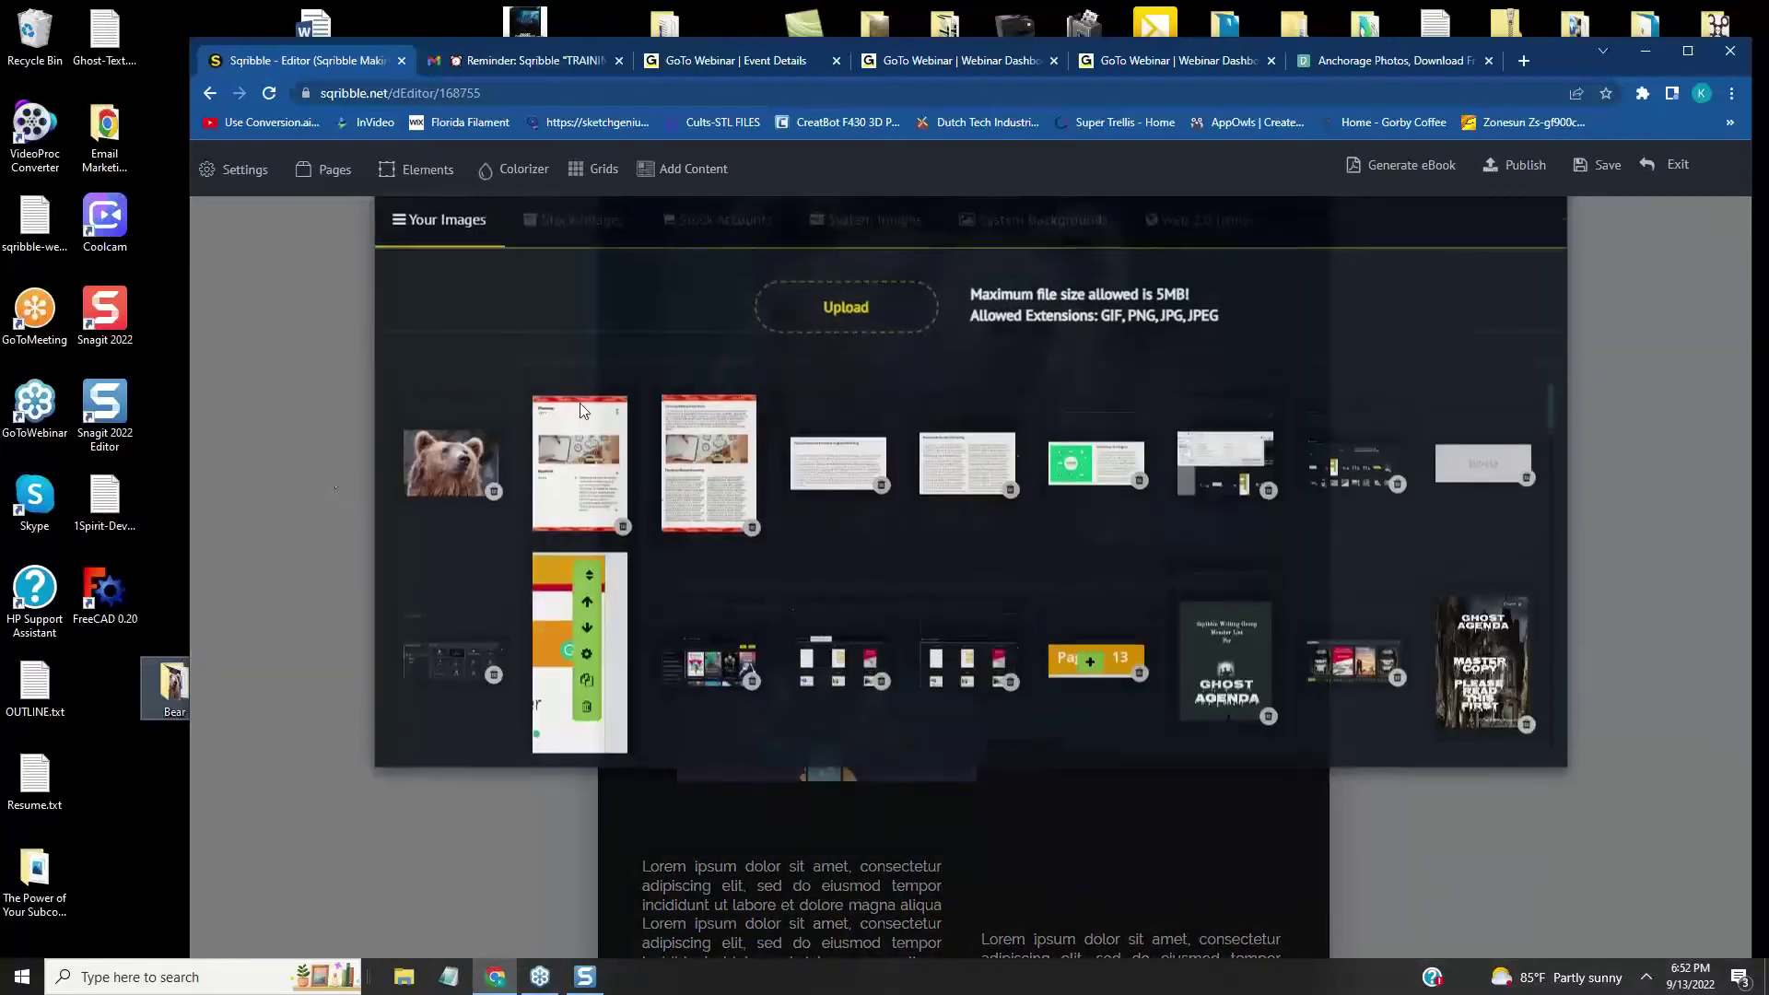
click(833, 320)
click(406, 217)
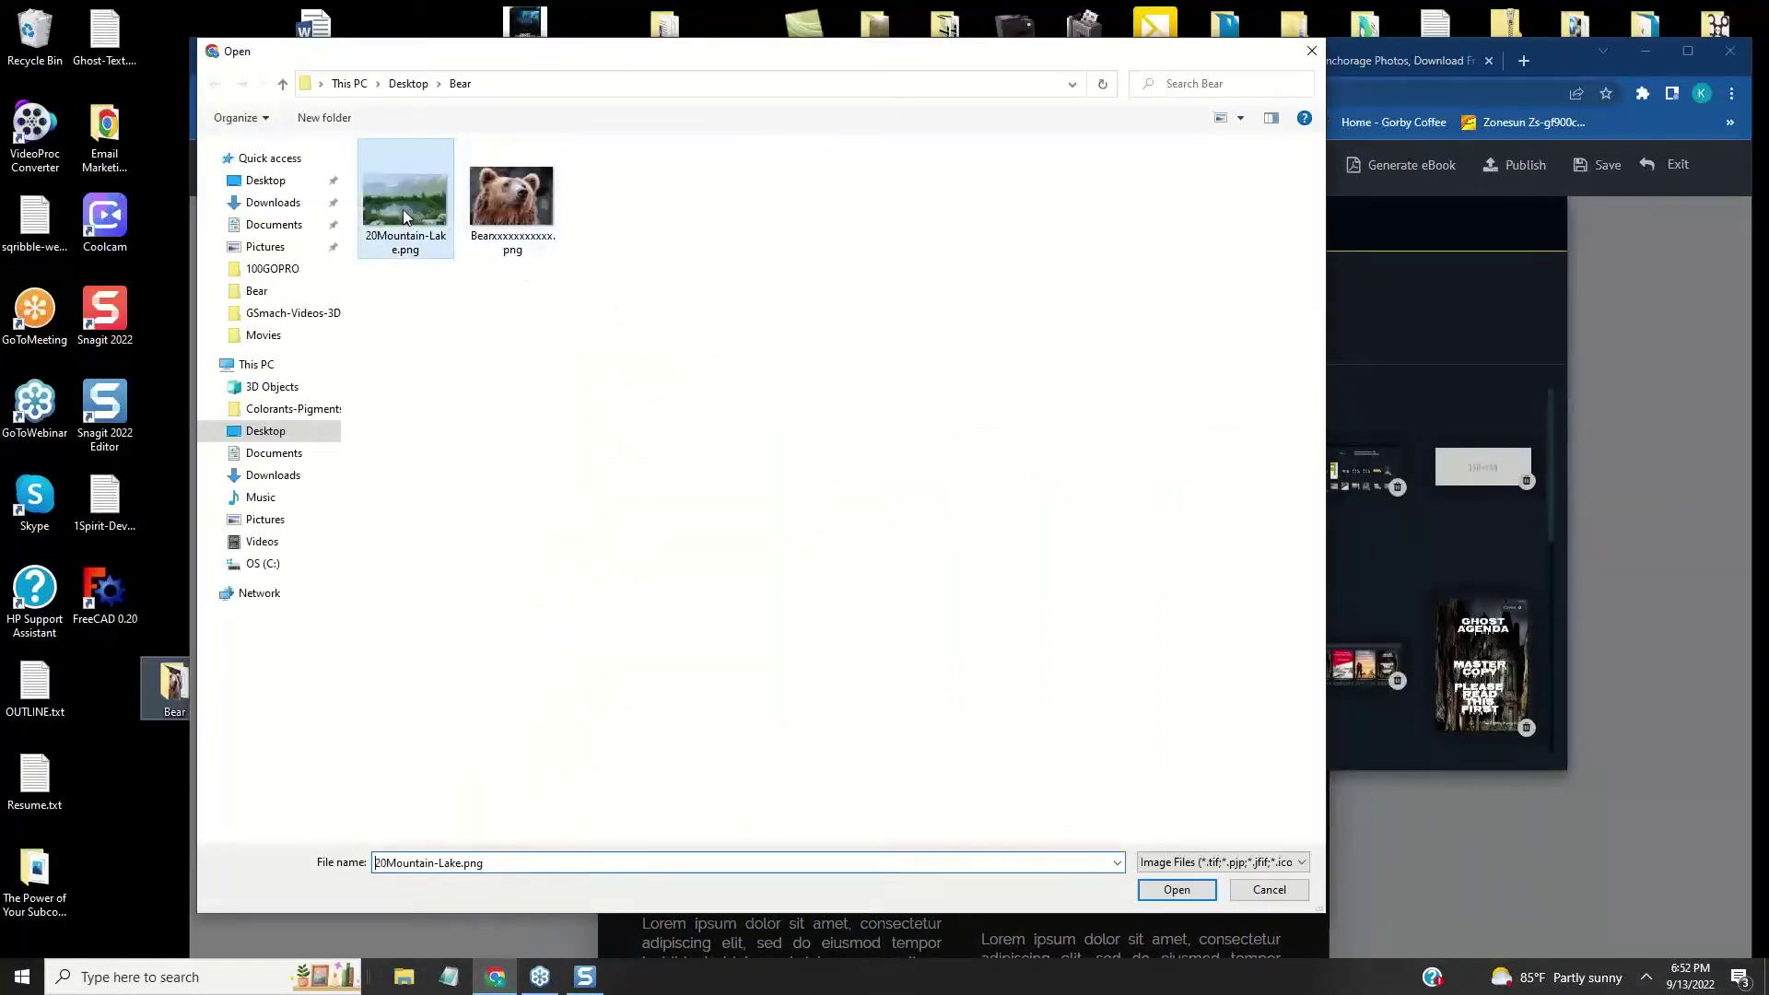
click(1180, 892)
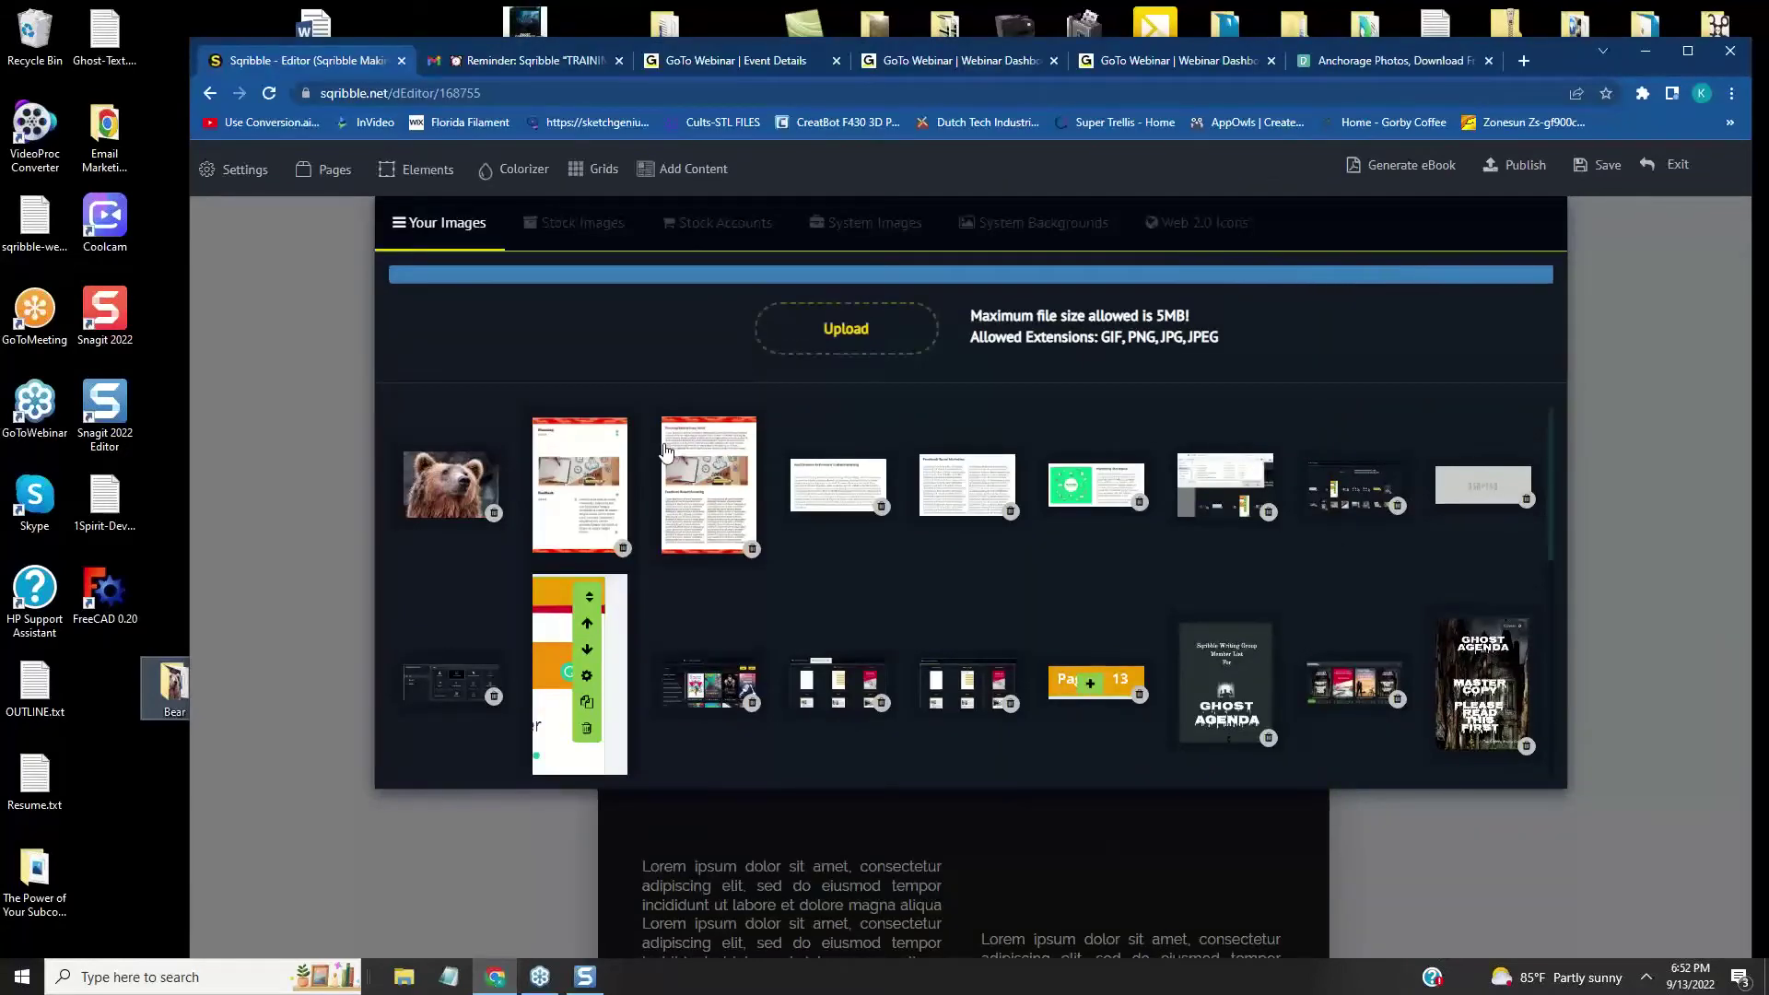
click(465, 474)
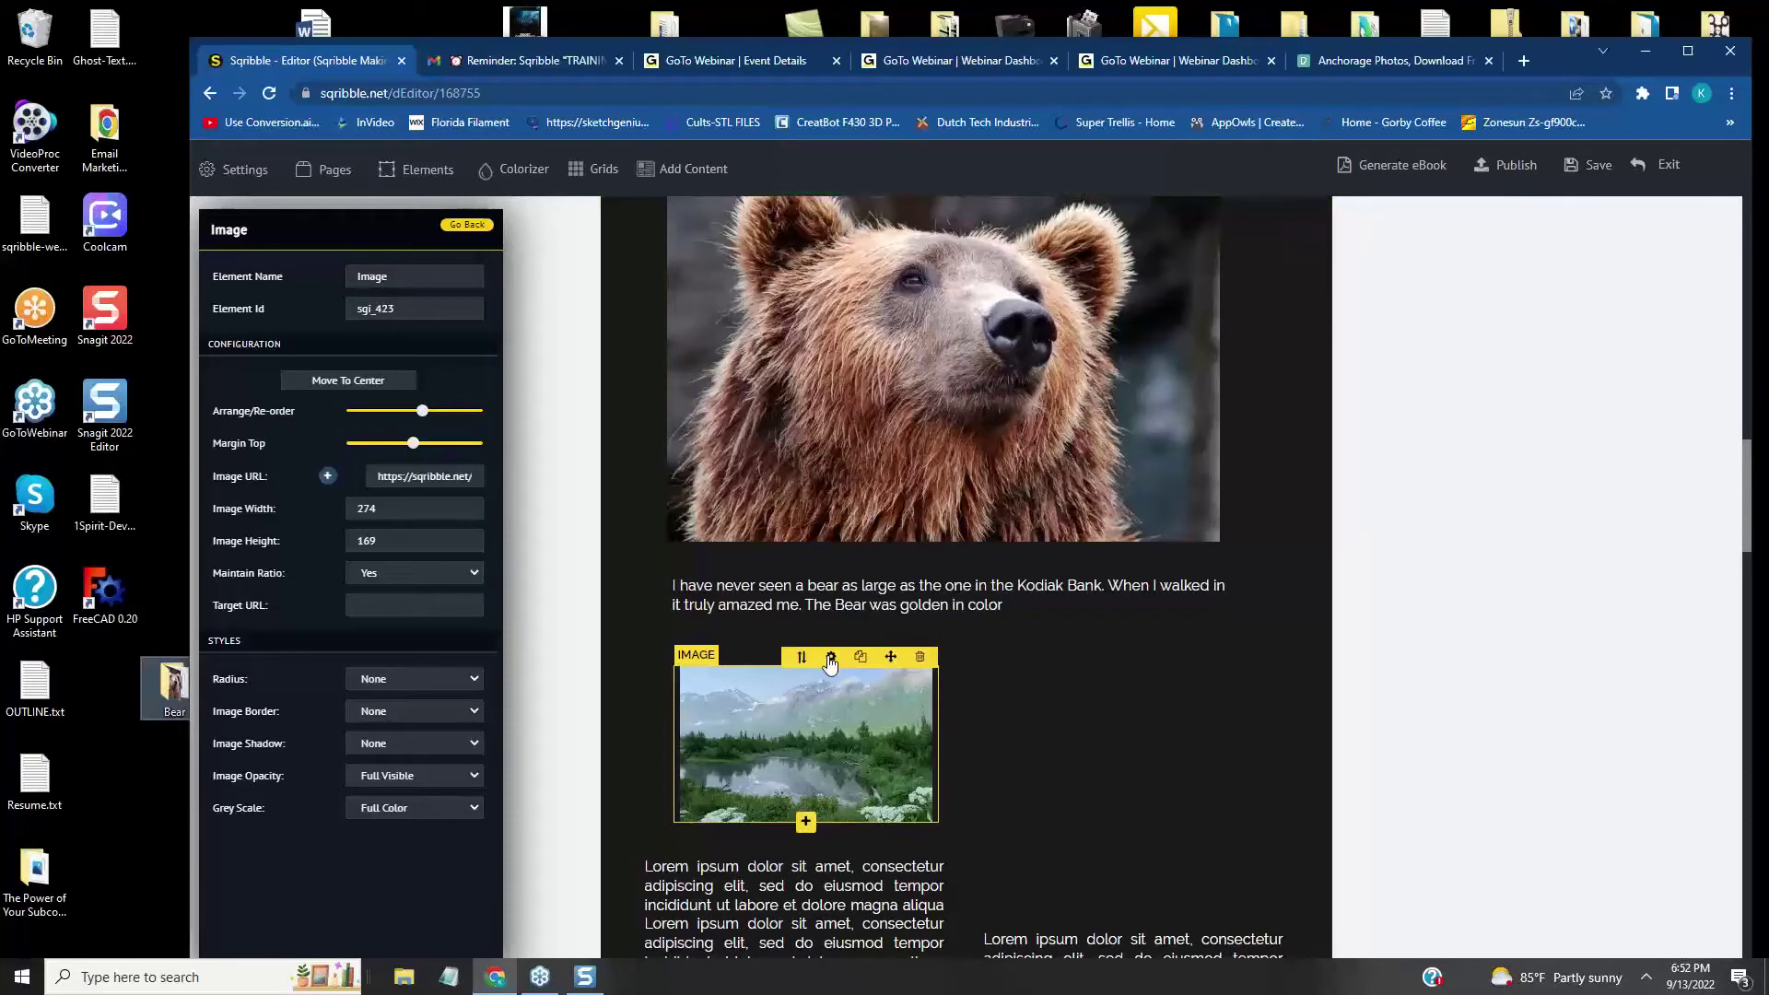
- Set the lake image's width to 600 and move it up directly beneath the bear paragraph
click(387, 513)
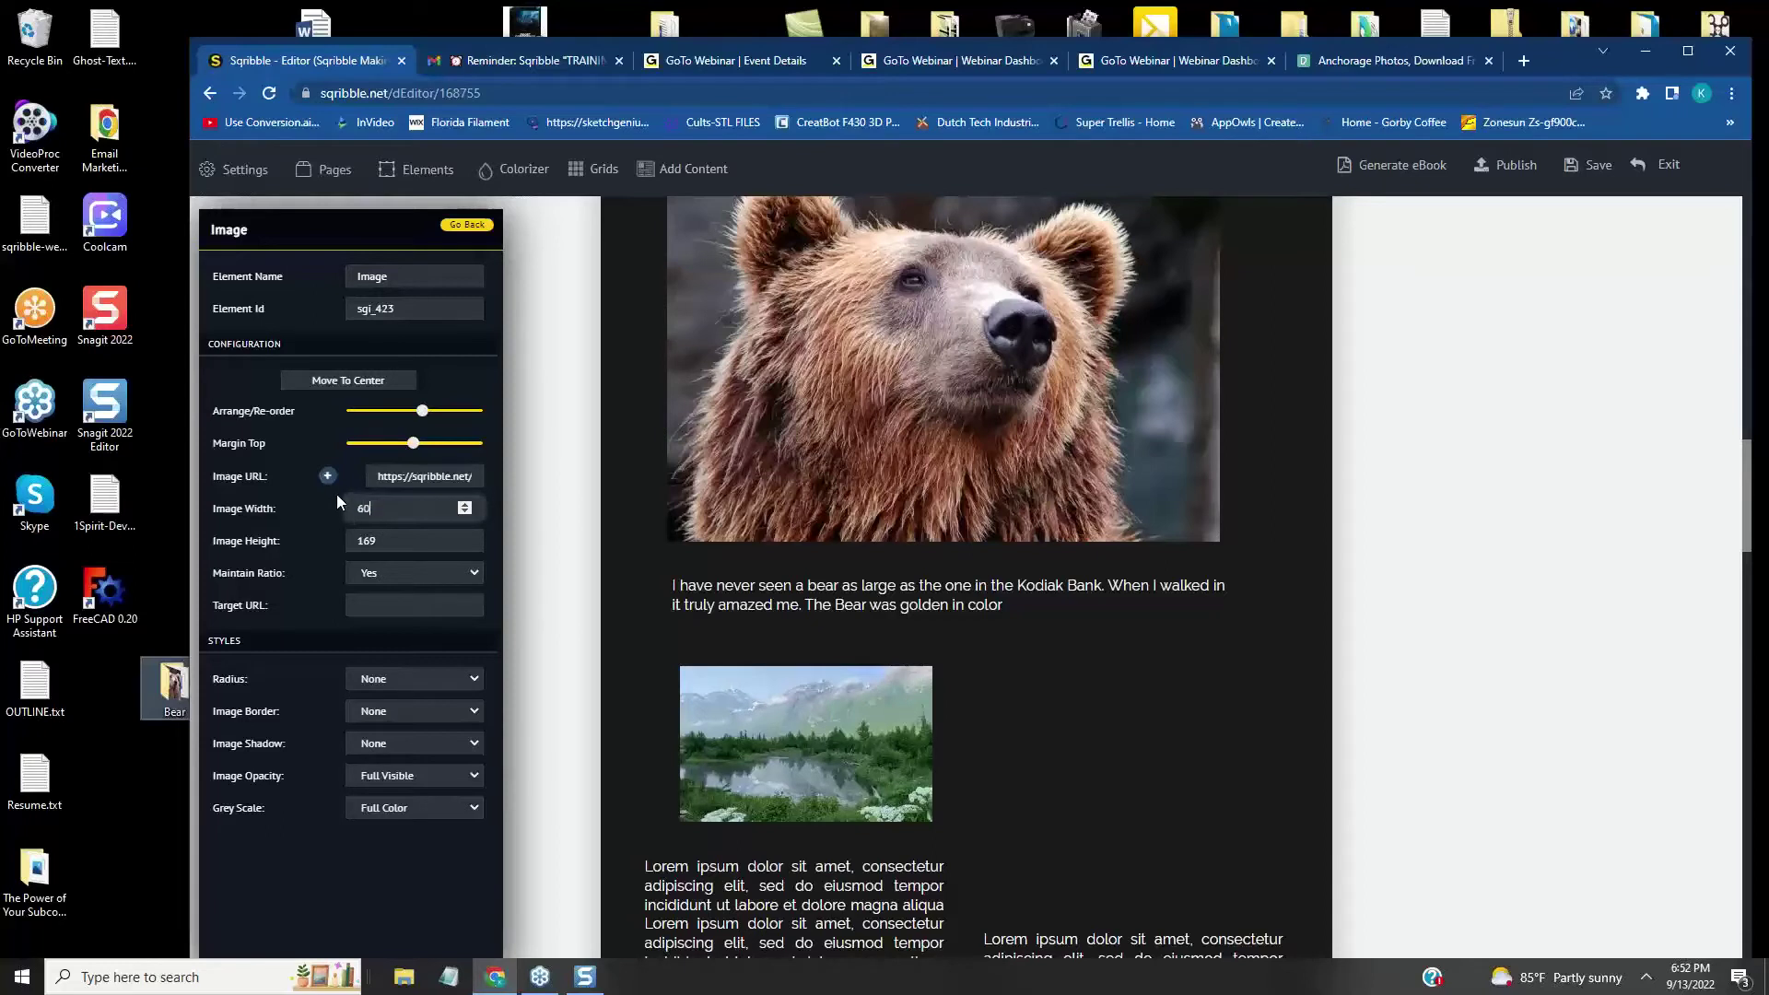
click(308, 597)
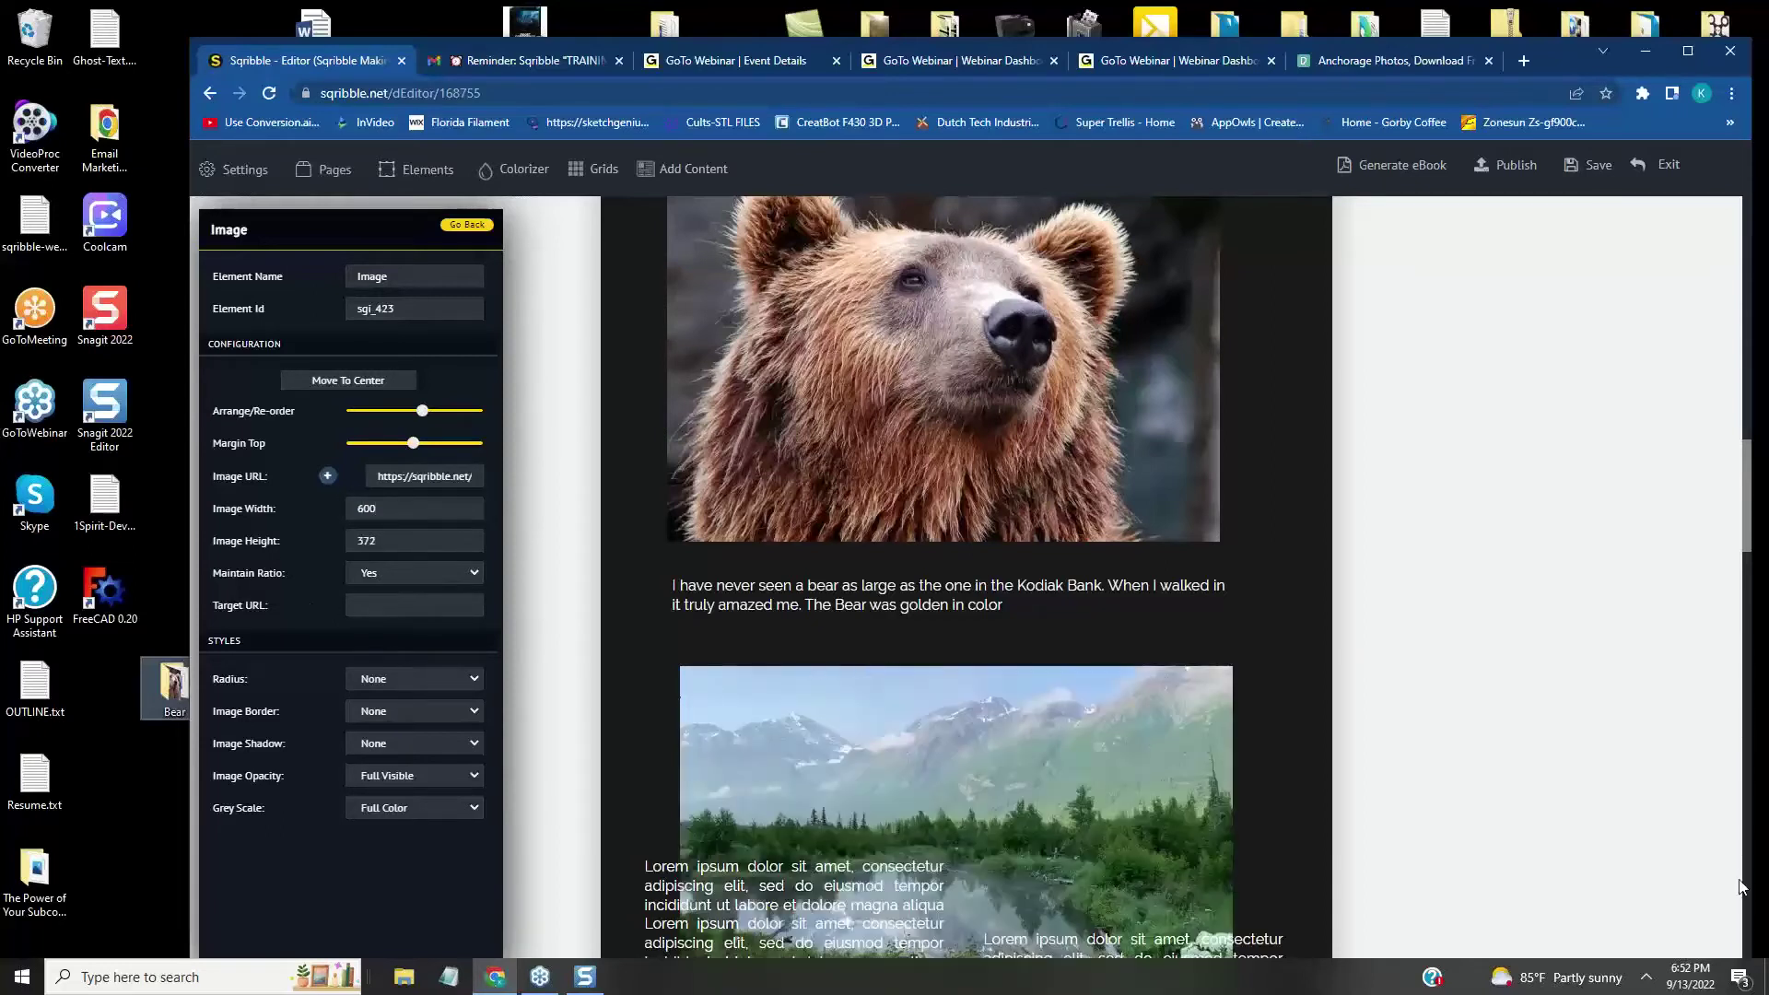
mouse_move(1118, 790)
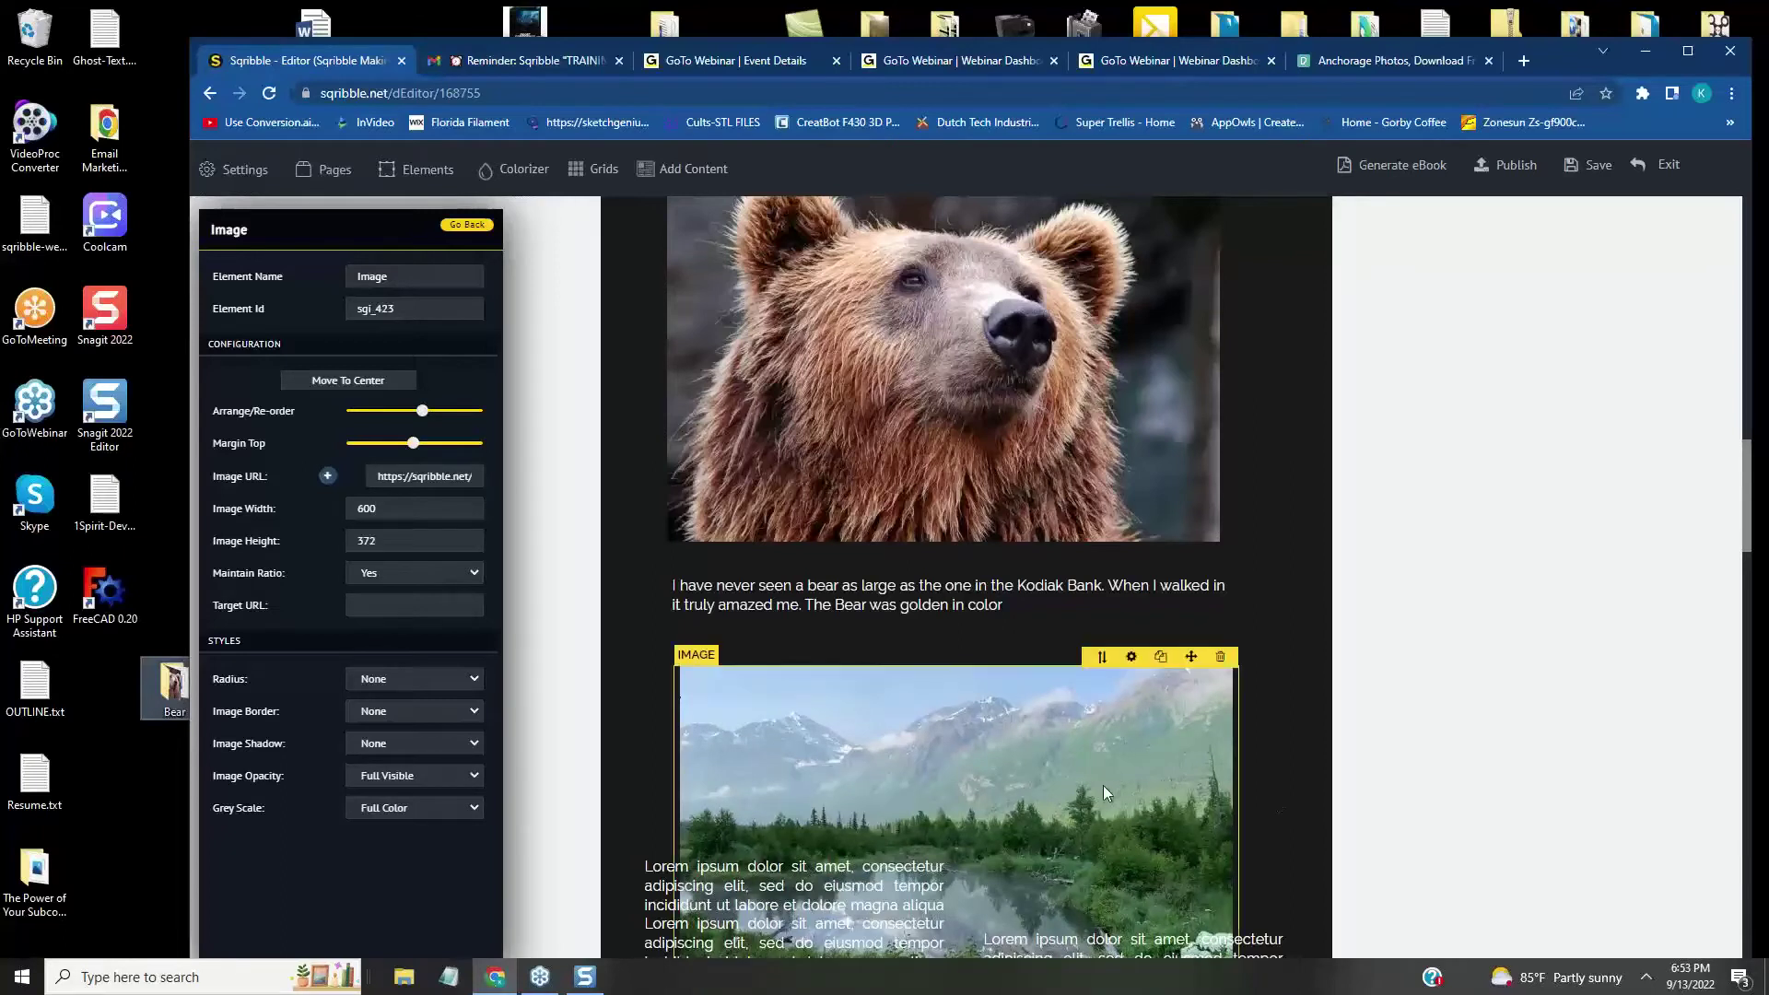
click(1181, 648)
drag(1180, 647, 1181, 617)
- Shorten the left lorem ipsum paragraph to about four lines and move it below the lake image
scroll(1666, 660, down, 3)
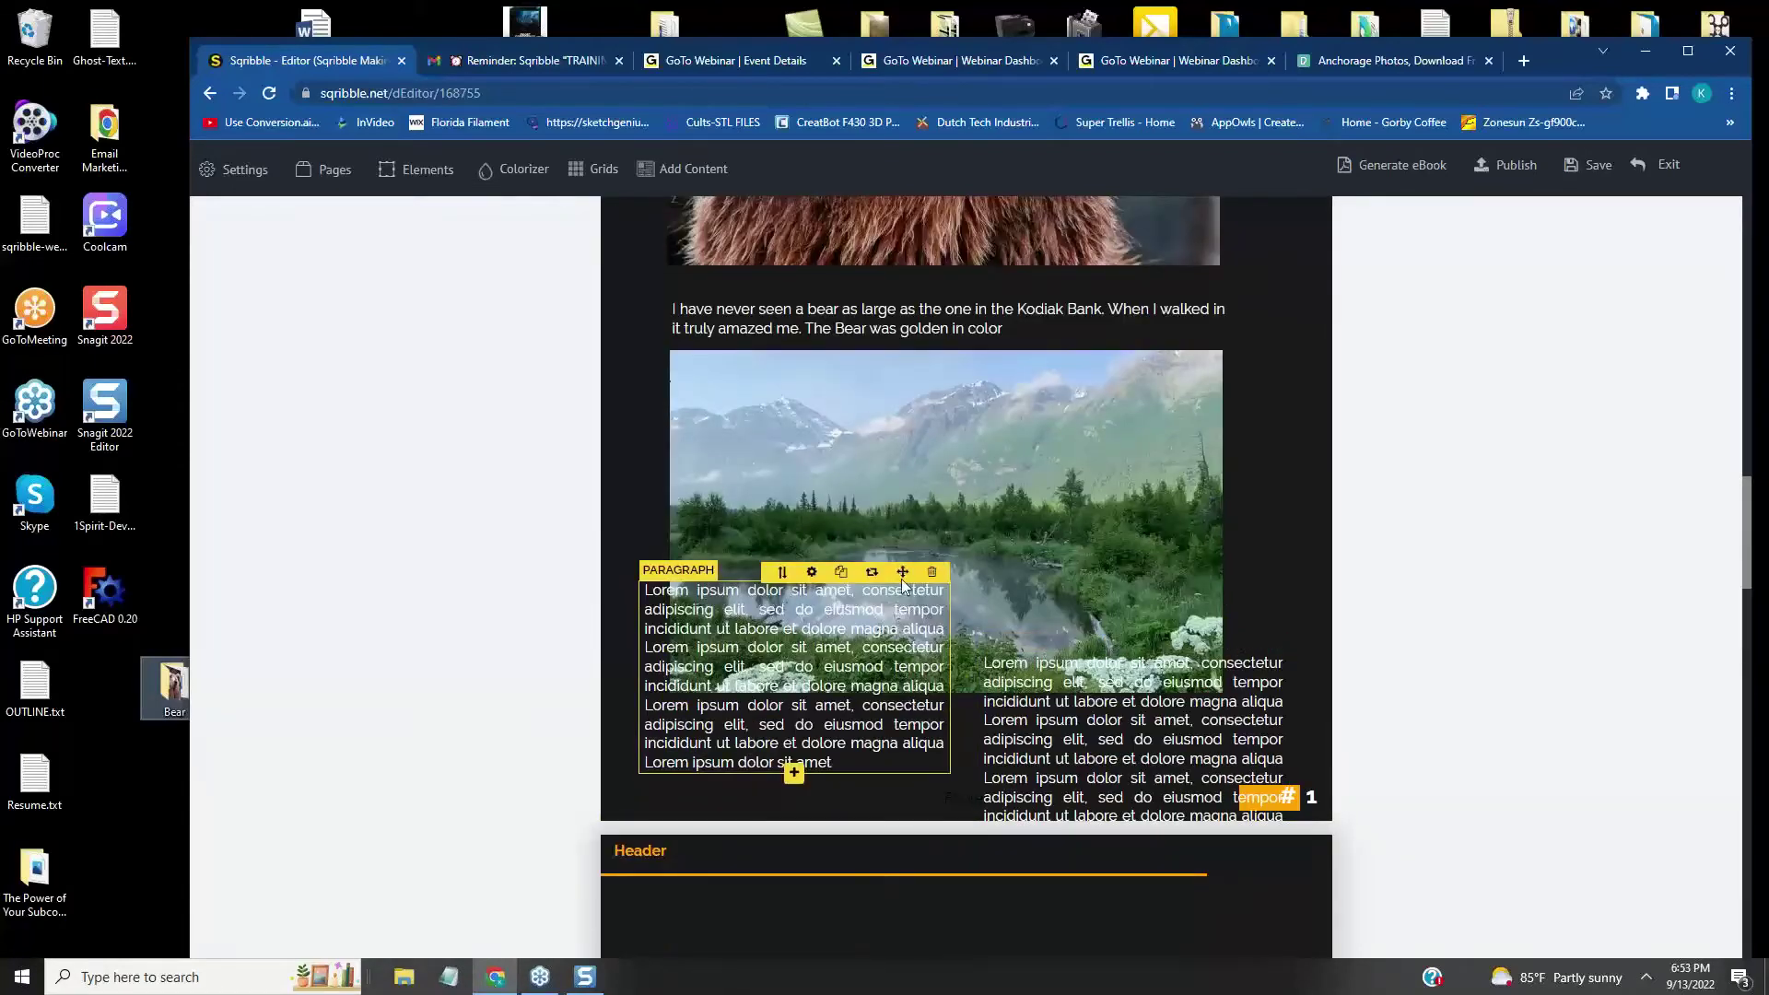
click(835, 755)
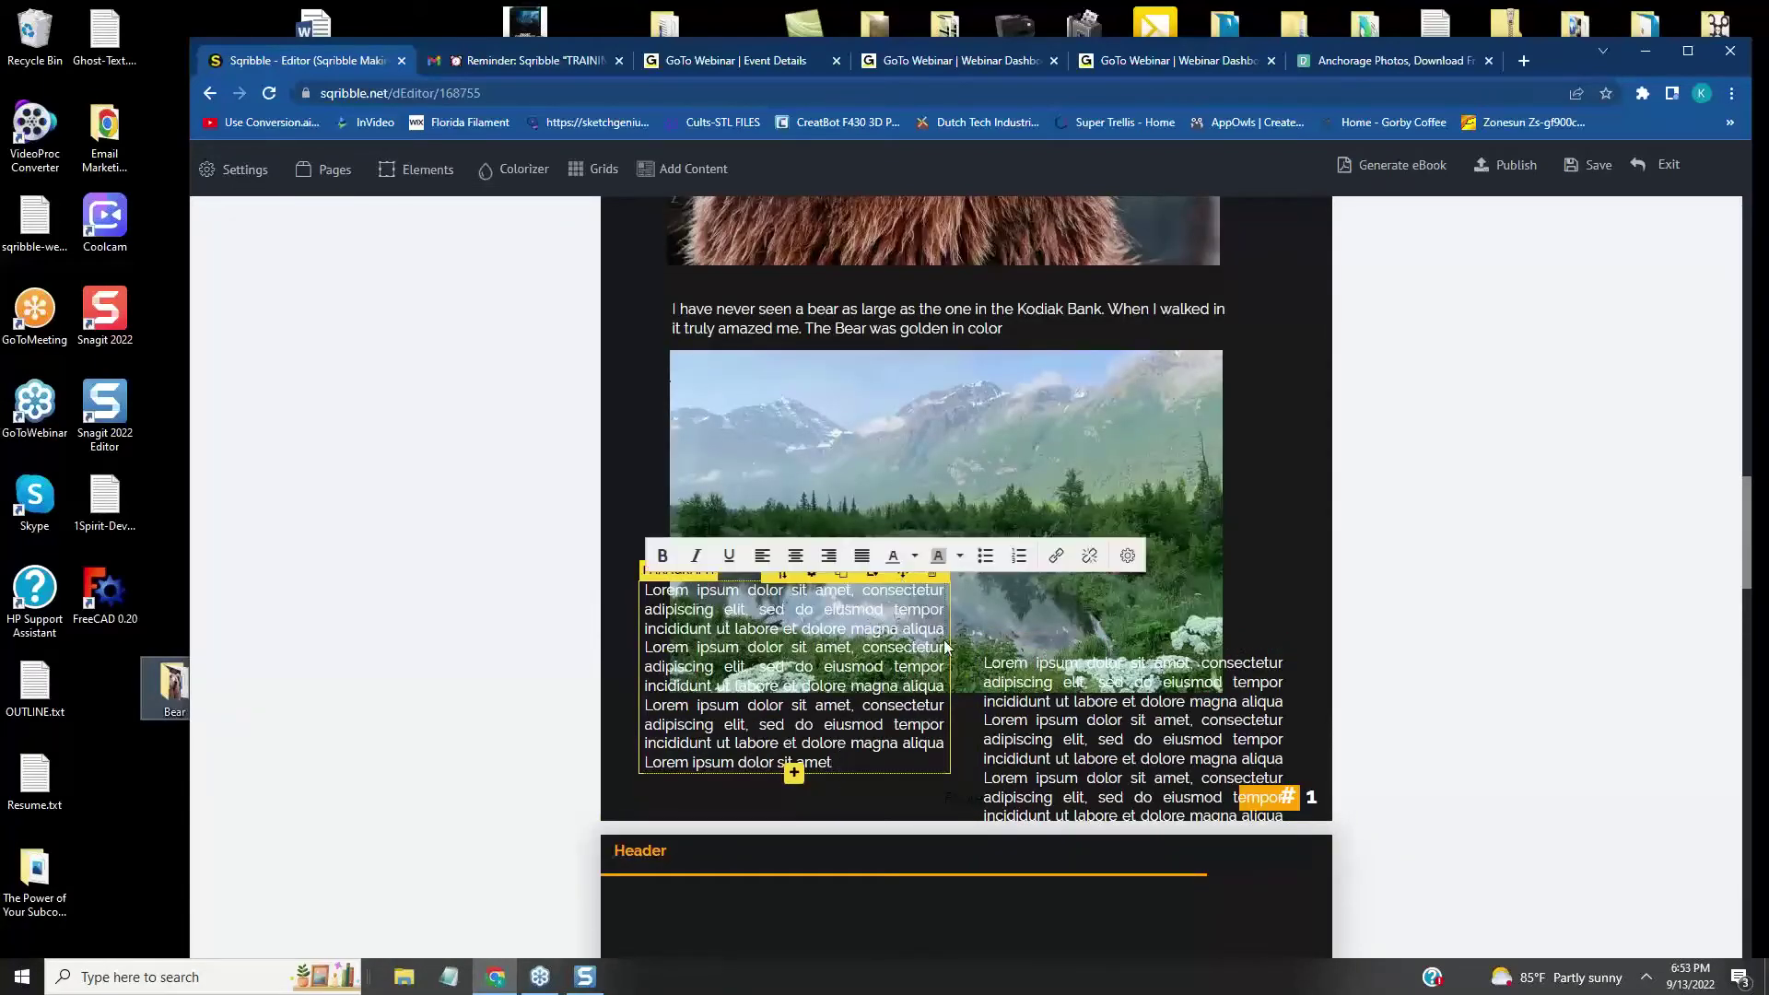
click(1402, 665)
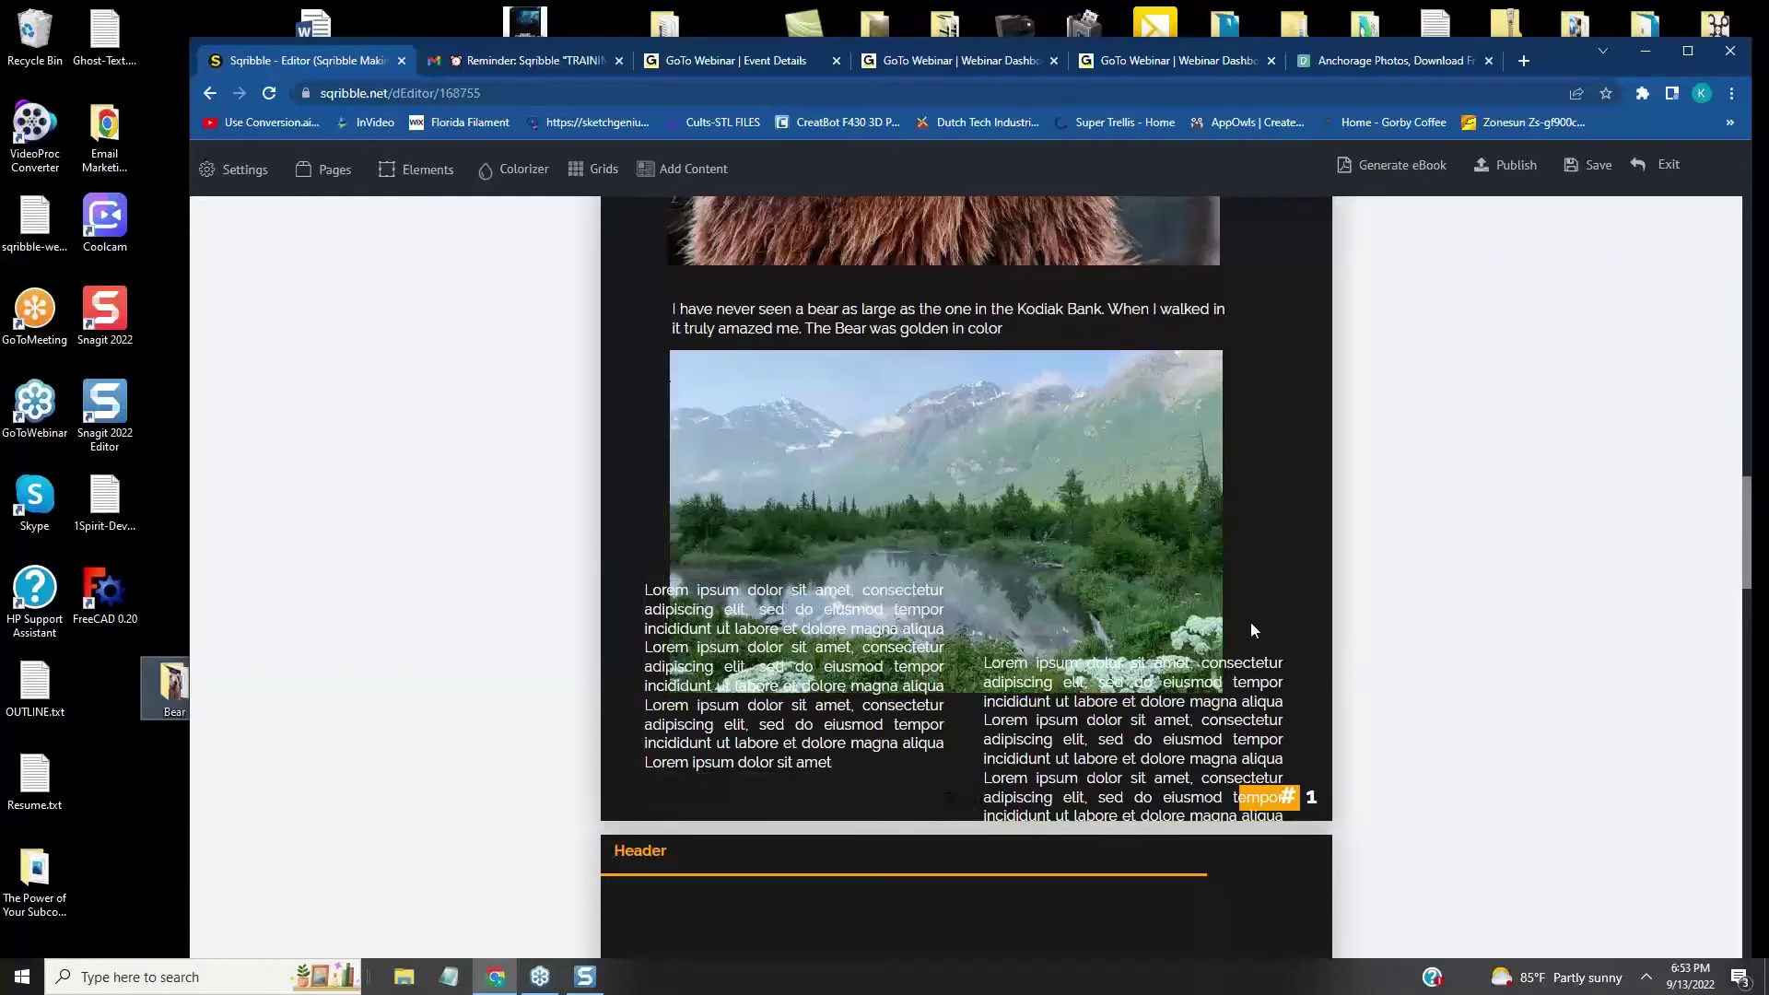
drag(906, 571, 863, 702)
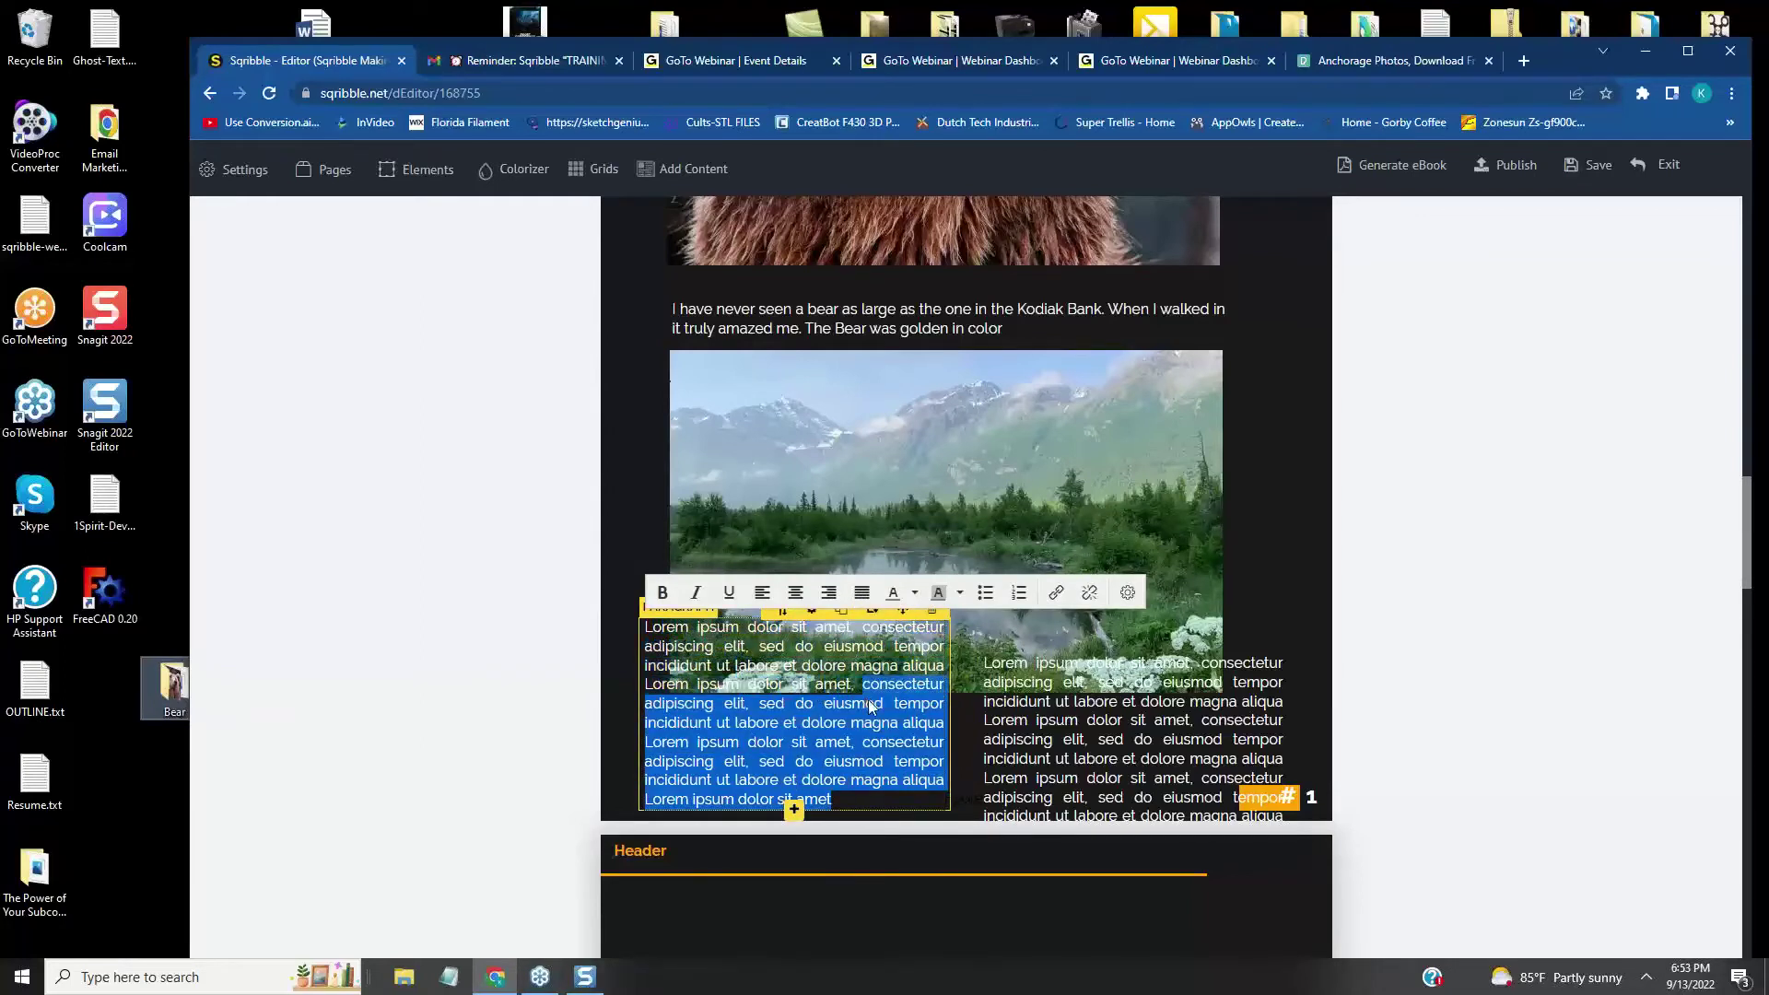
key(BackSpace)
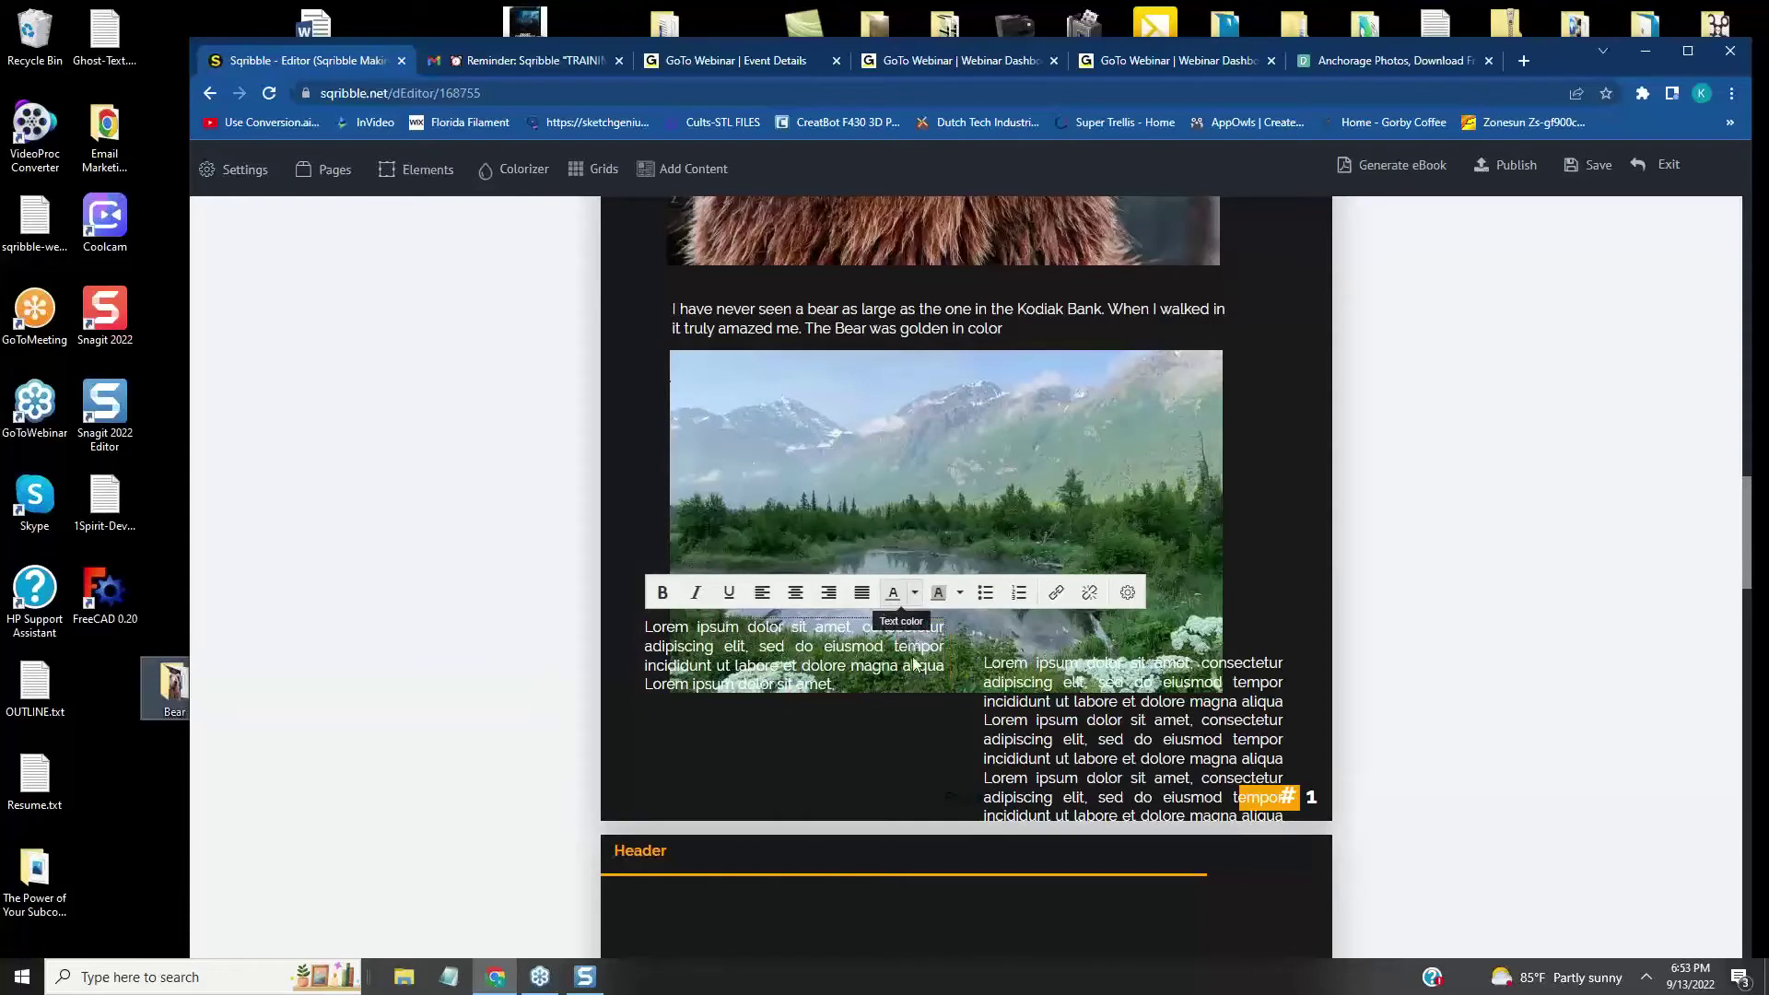
click(932, 632)
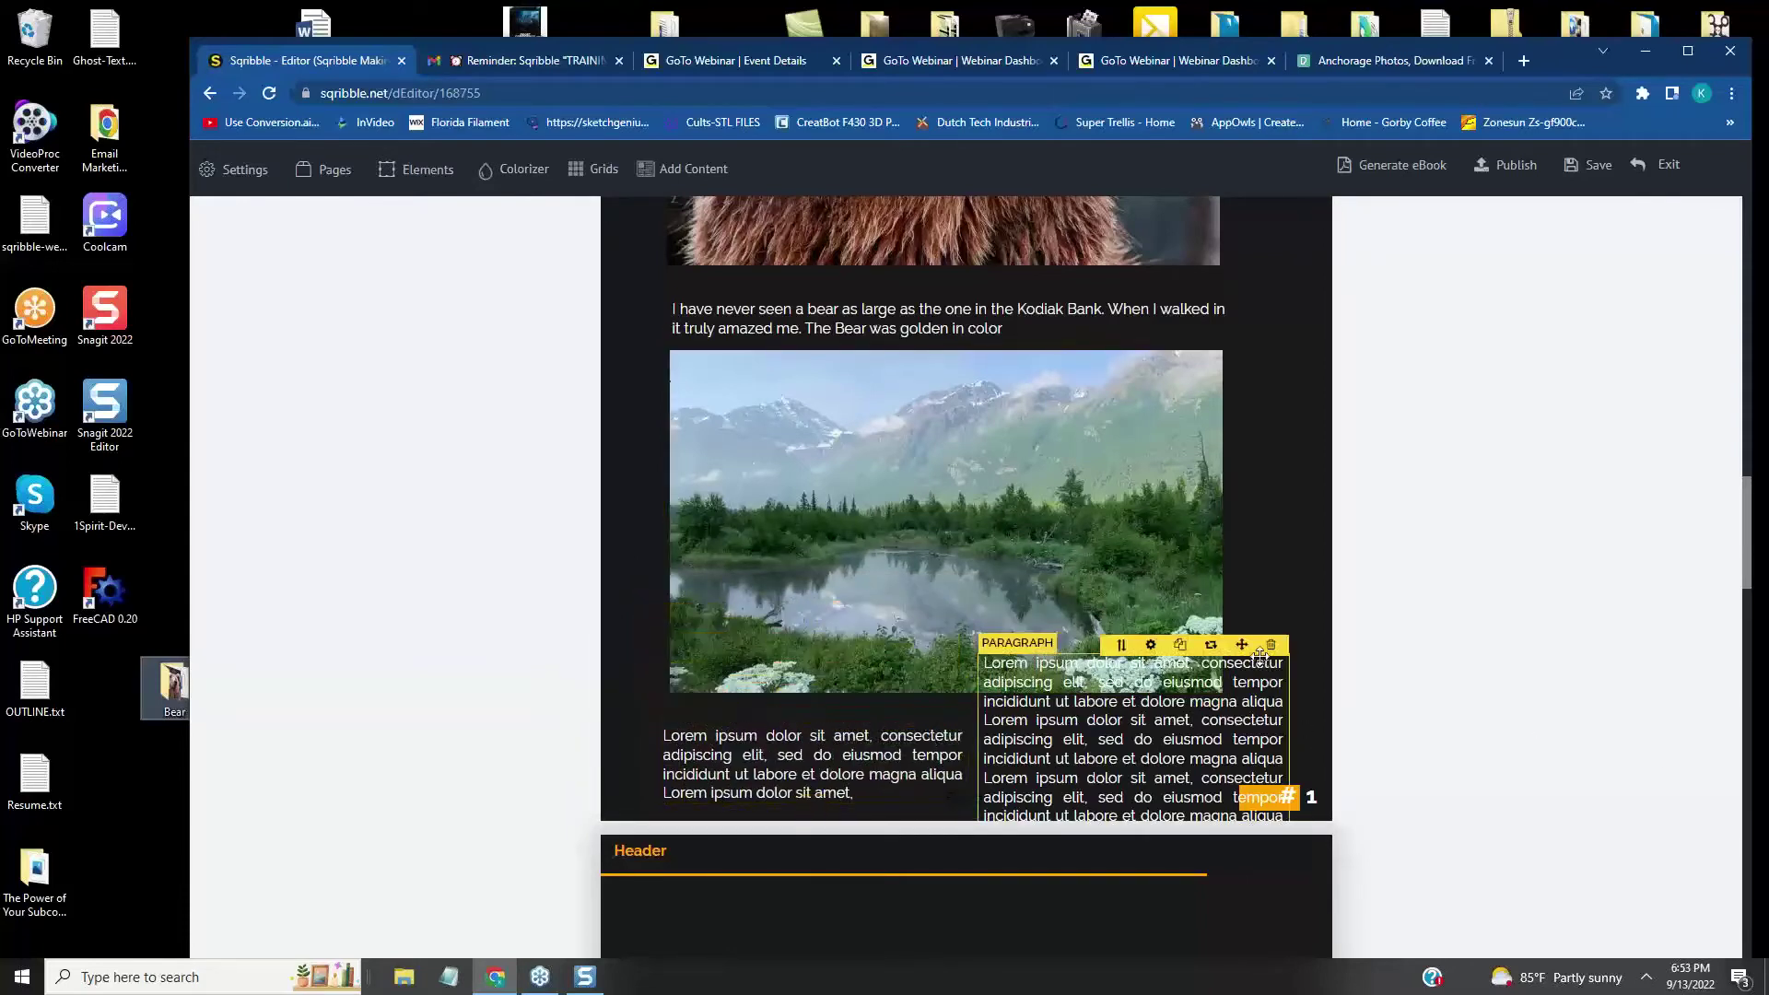
- Delete both lorem ipsum paragraphs at the foot of page 1
click(1271, 645)
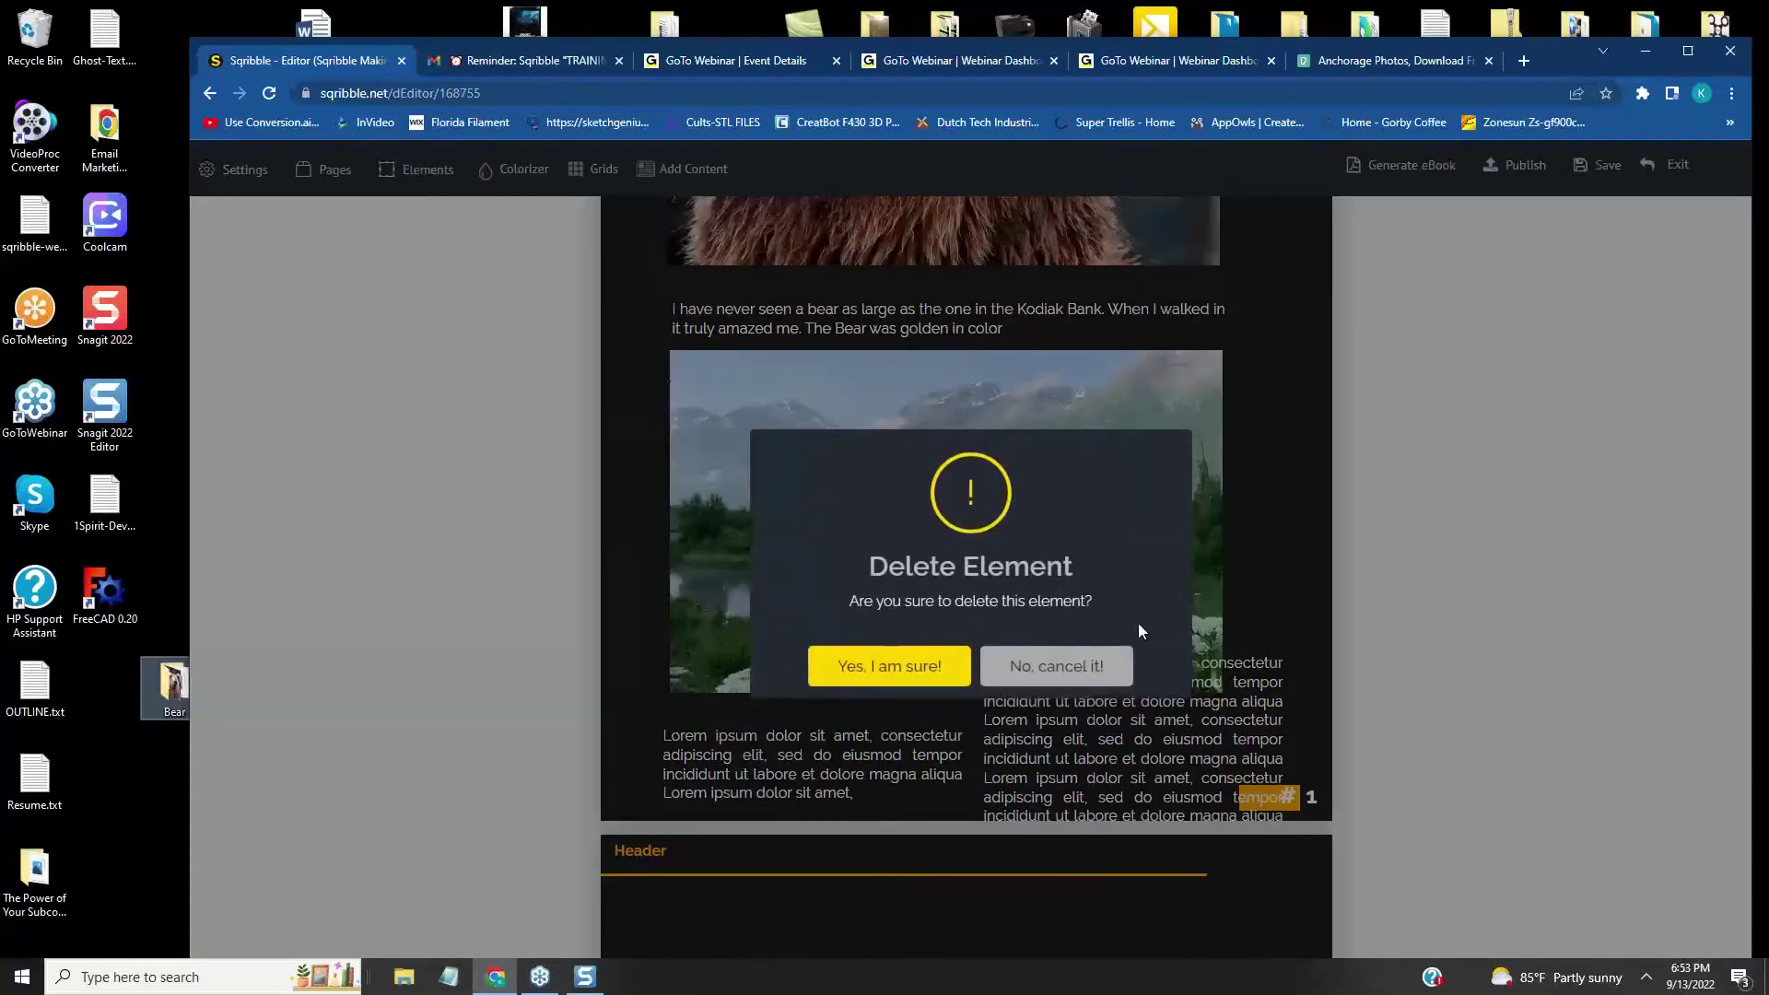
click(880, 664)
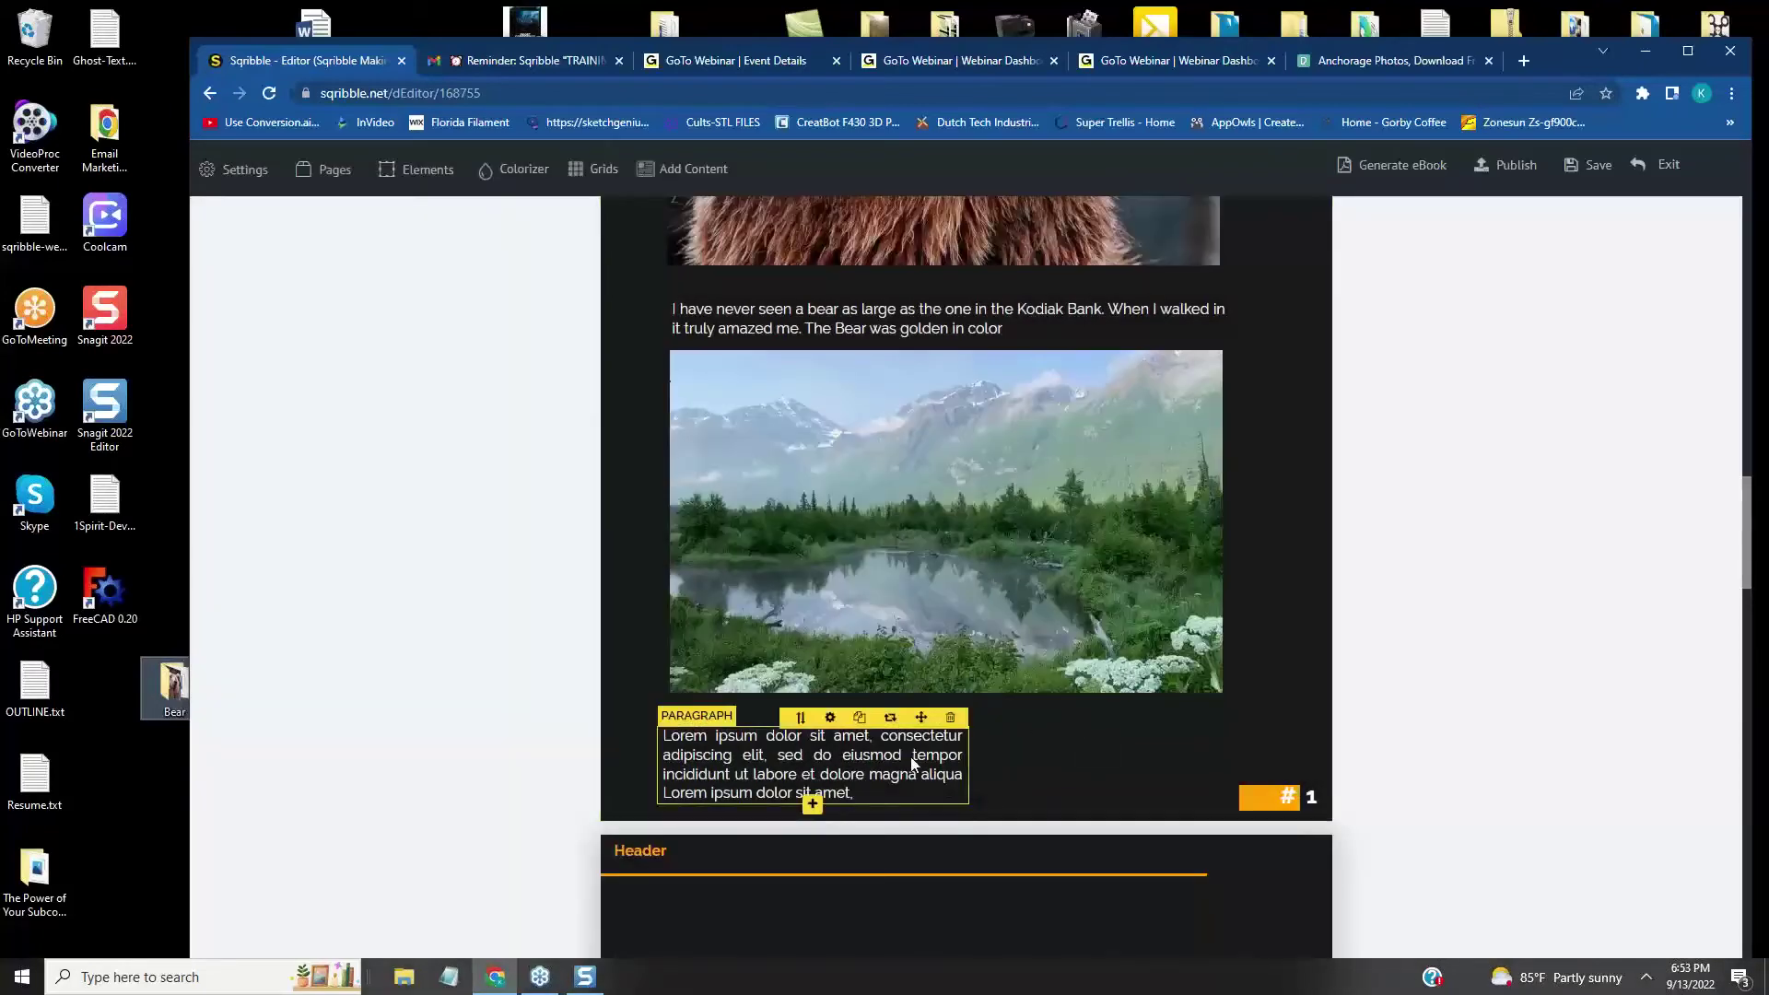
click(950, 716)
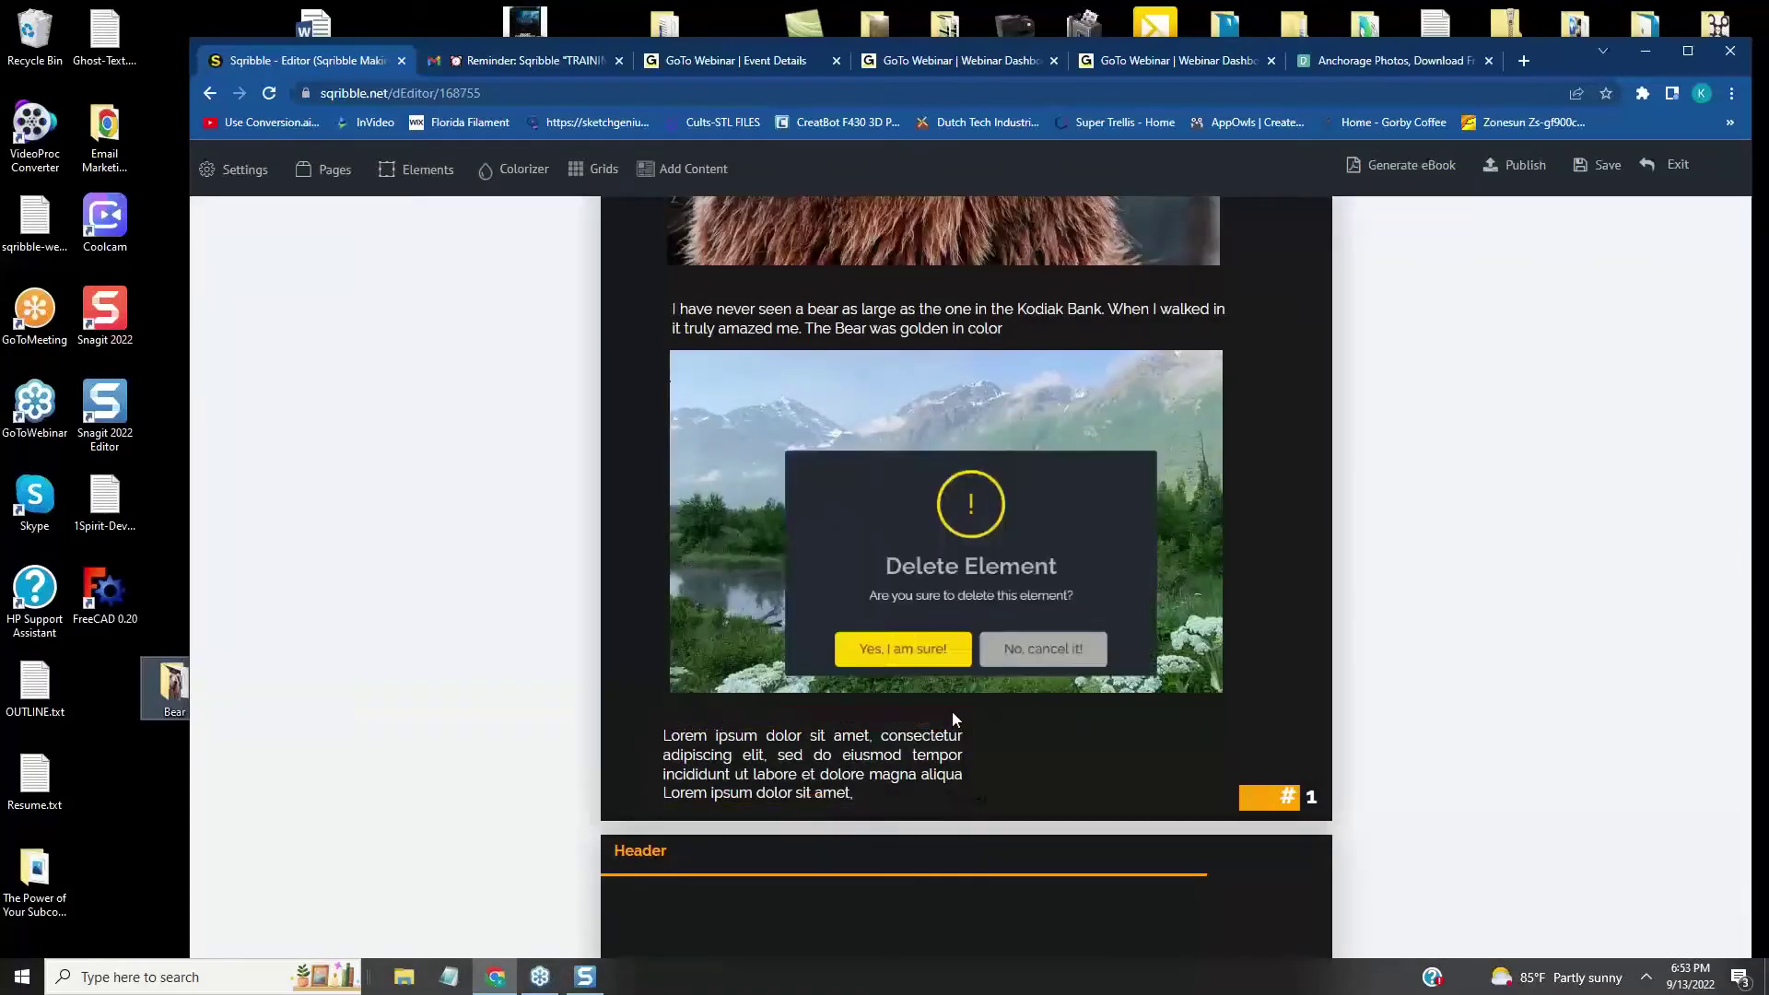
click(912, 656)
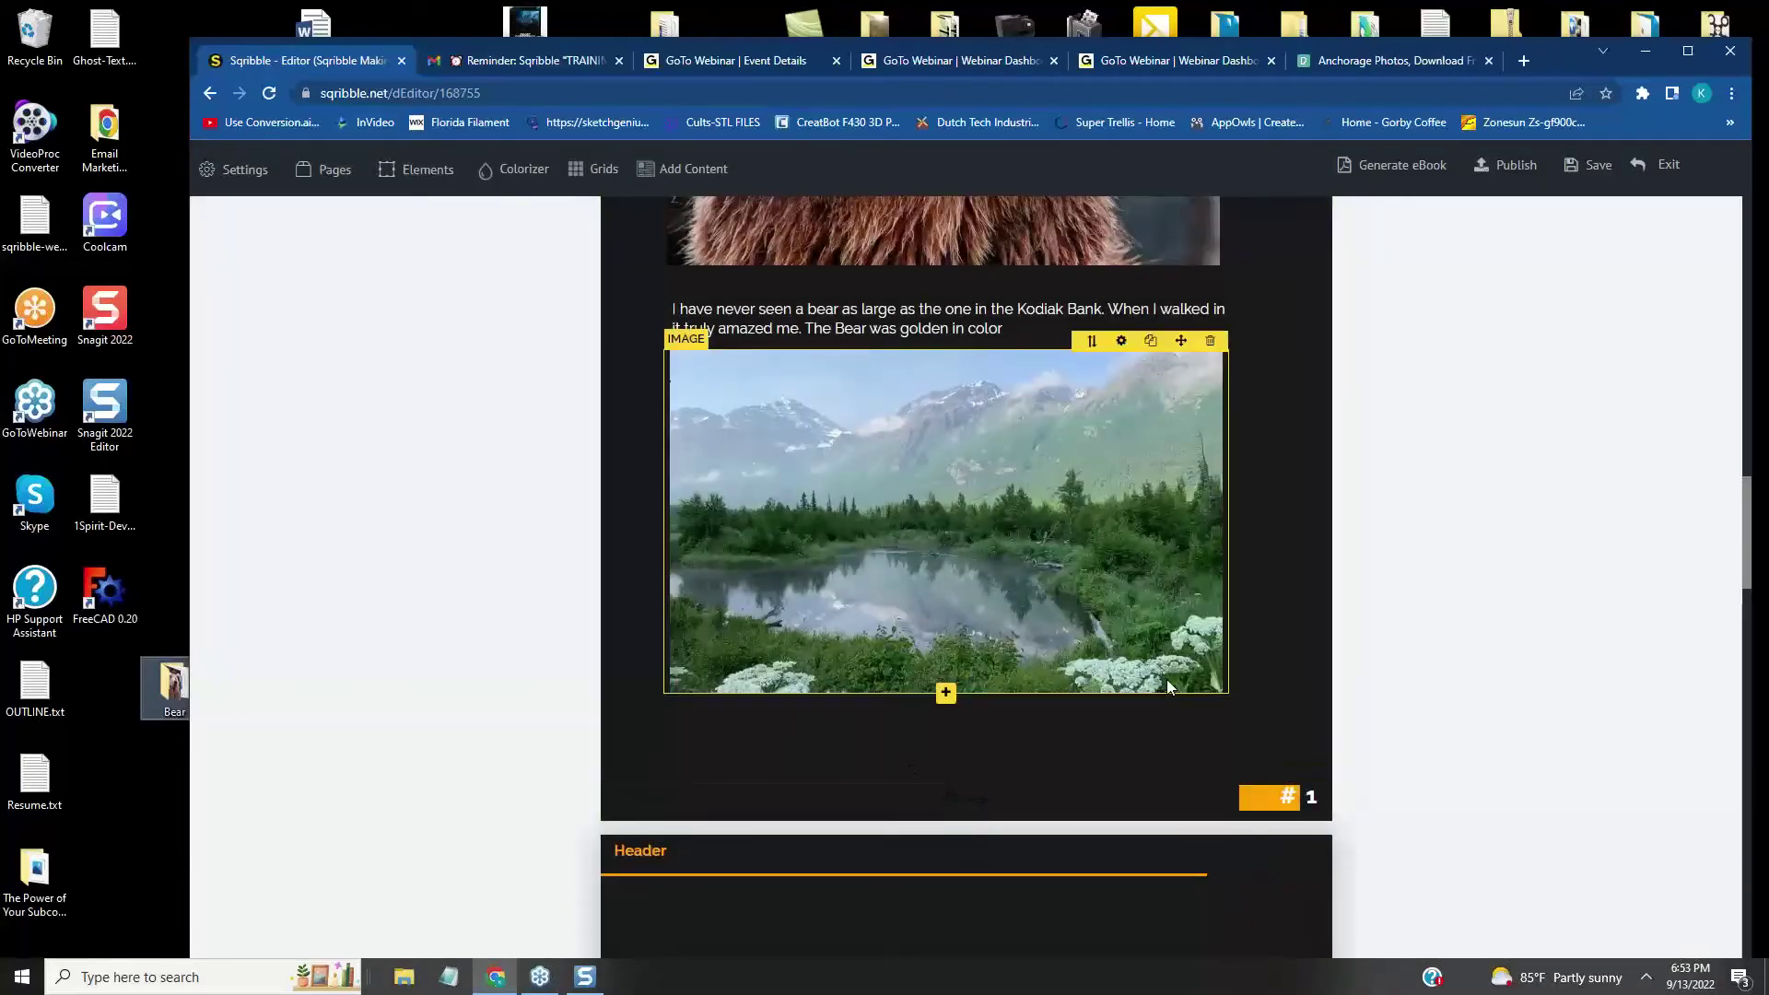
- Clone the bear paragraph and place the copy below the lake image, keeping the image beneath the original text
scroll(1386, 595, up, 6)
scroll(1390, 595, down, 2)
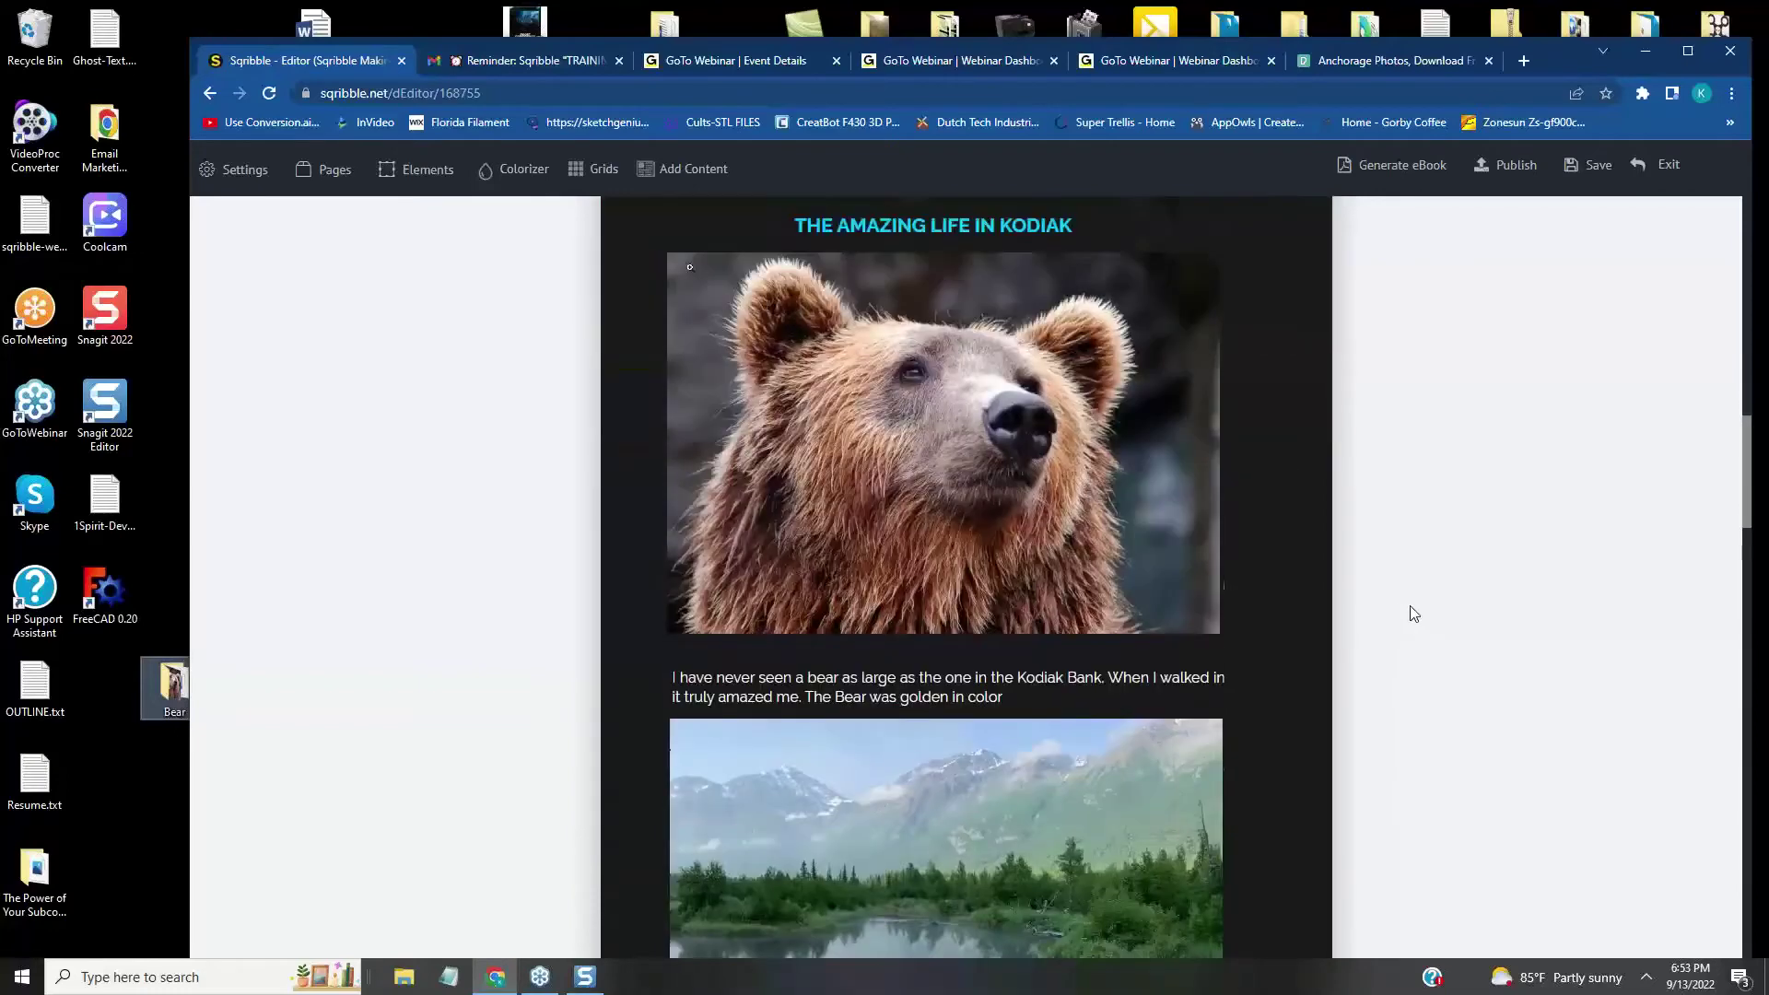
scroll(1410, 606, down, 3)
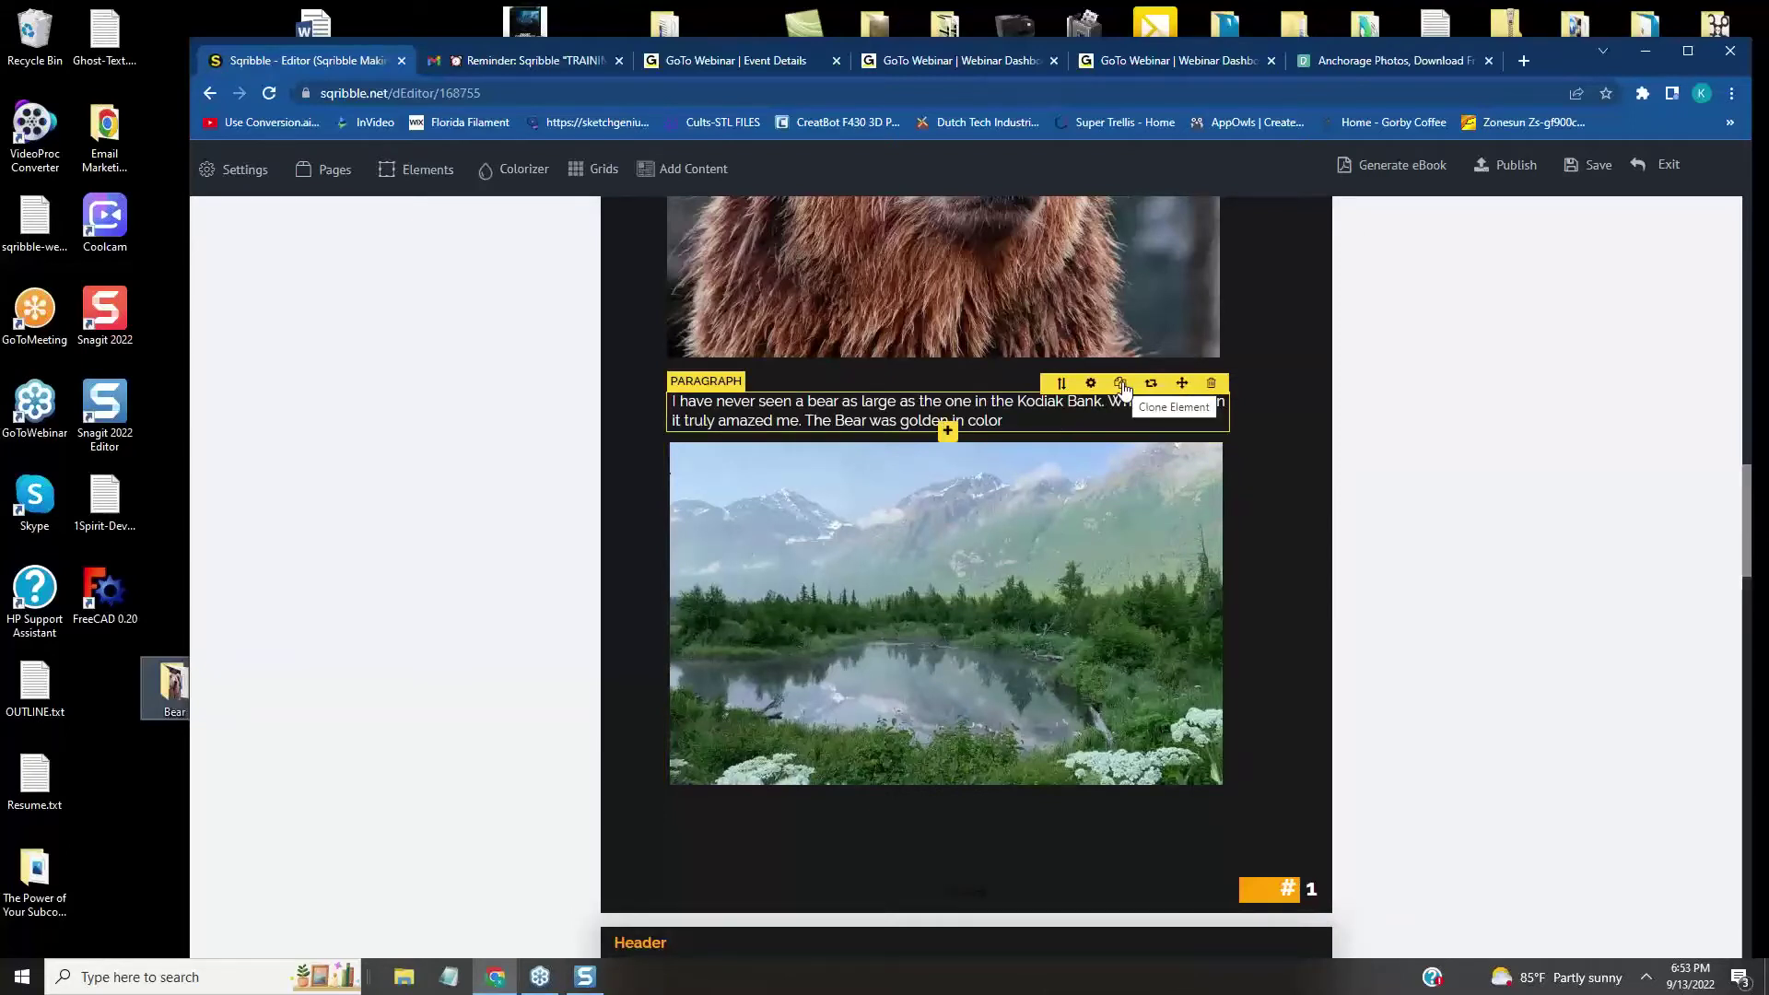
click(1121, 385)
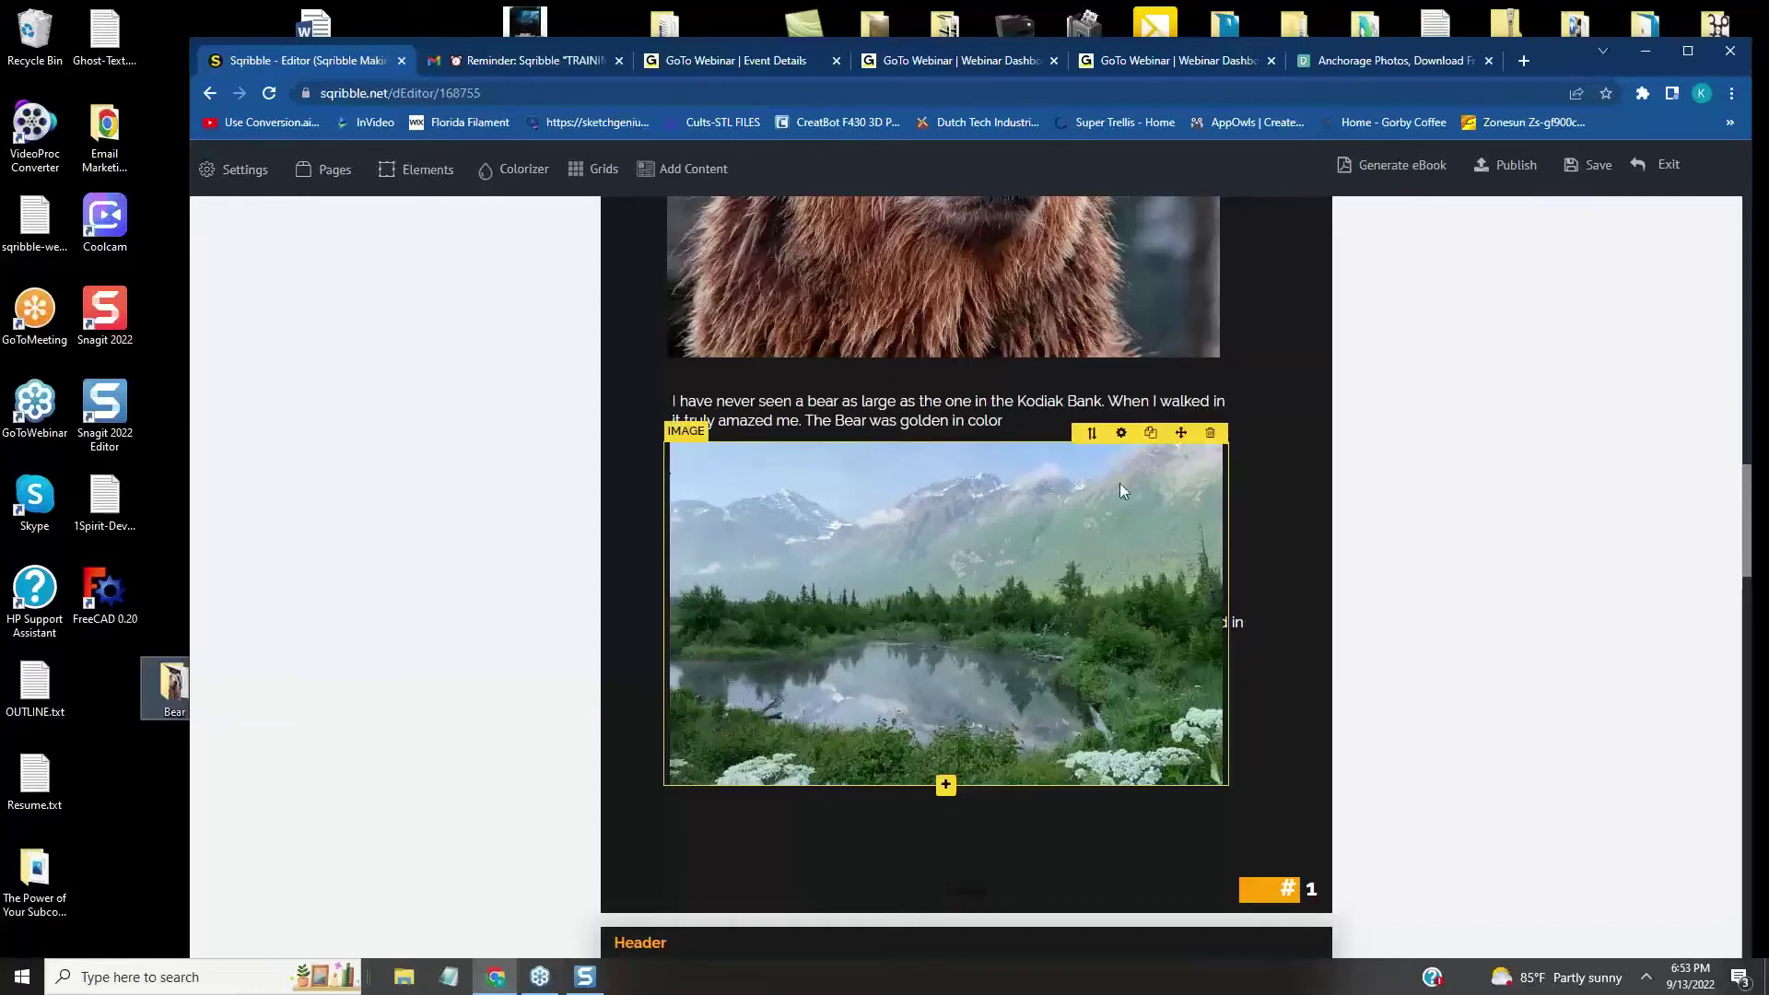
mouse_move(1180, 433)
mouse_down()
mouse_move(1178, 632)
mouse_move(1265, 411)
mouse_move(1056, 418)
mouse_move(1096, 405)
mouse_up()
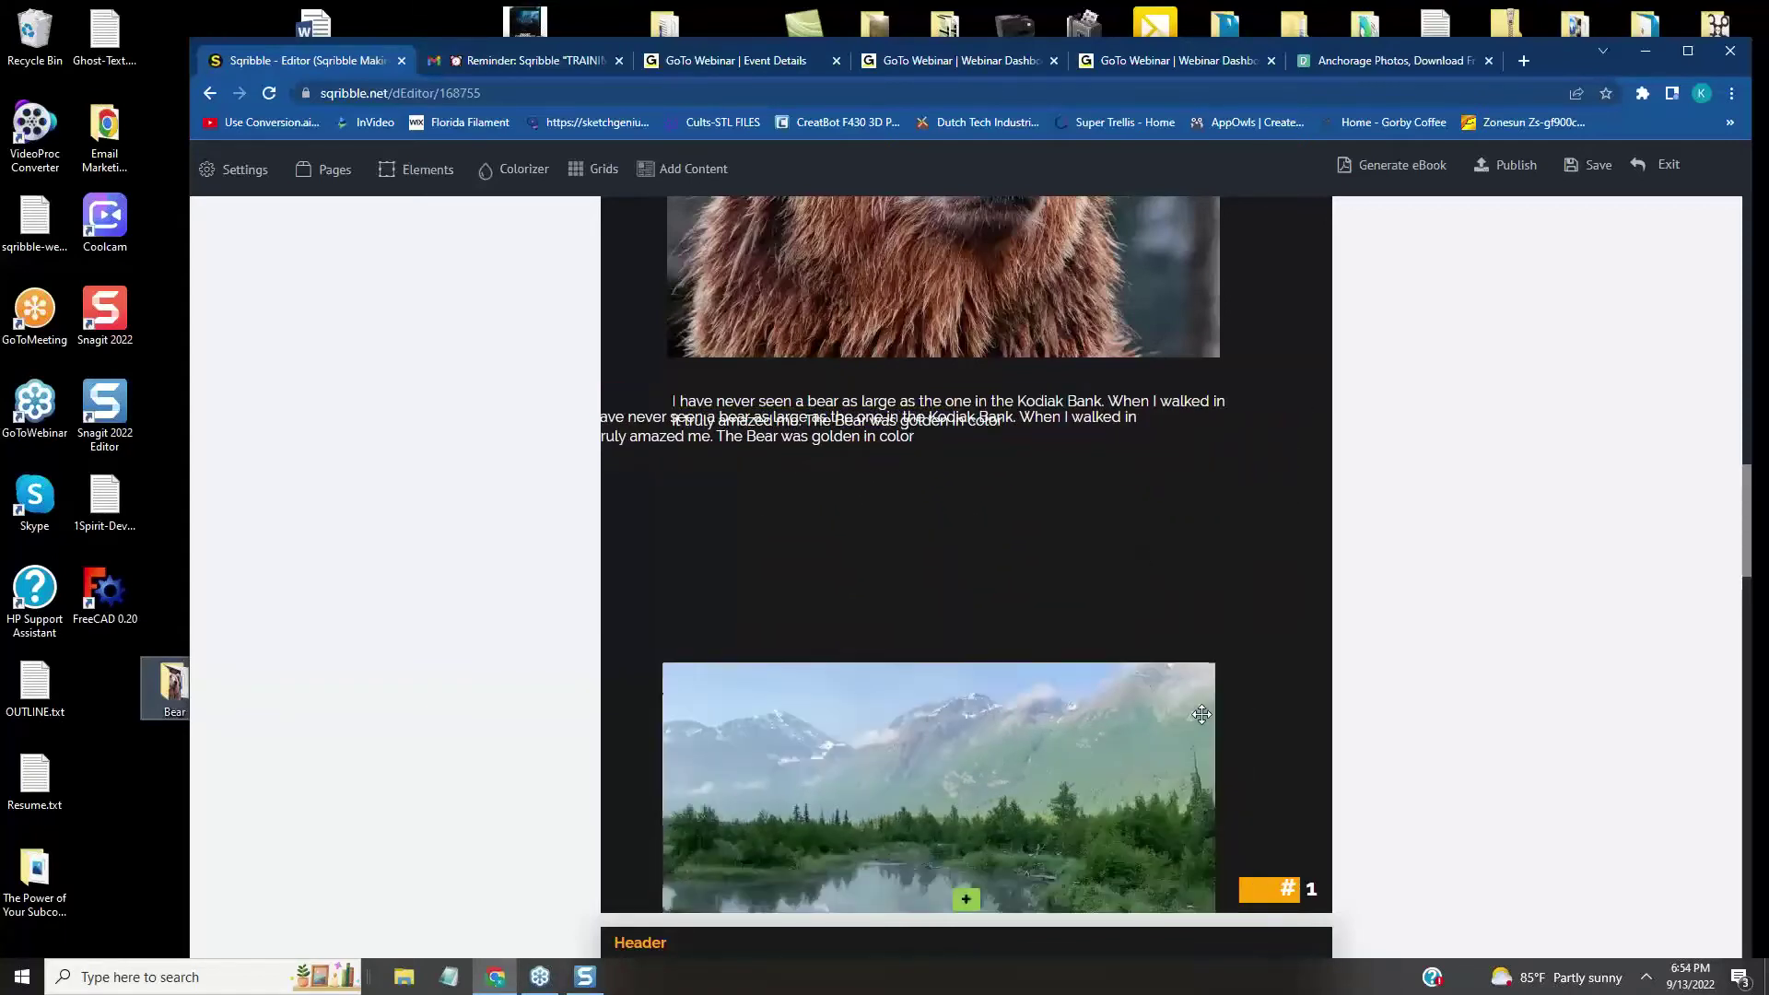
mouse_move(1103, 412)
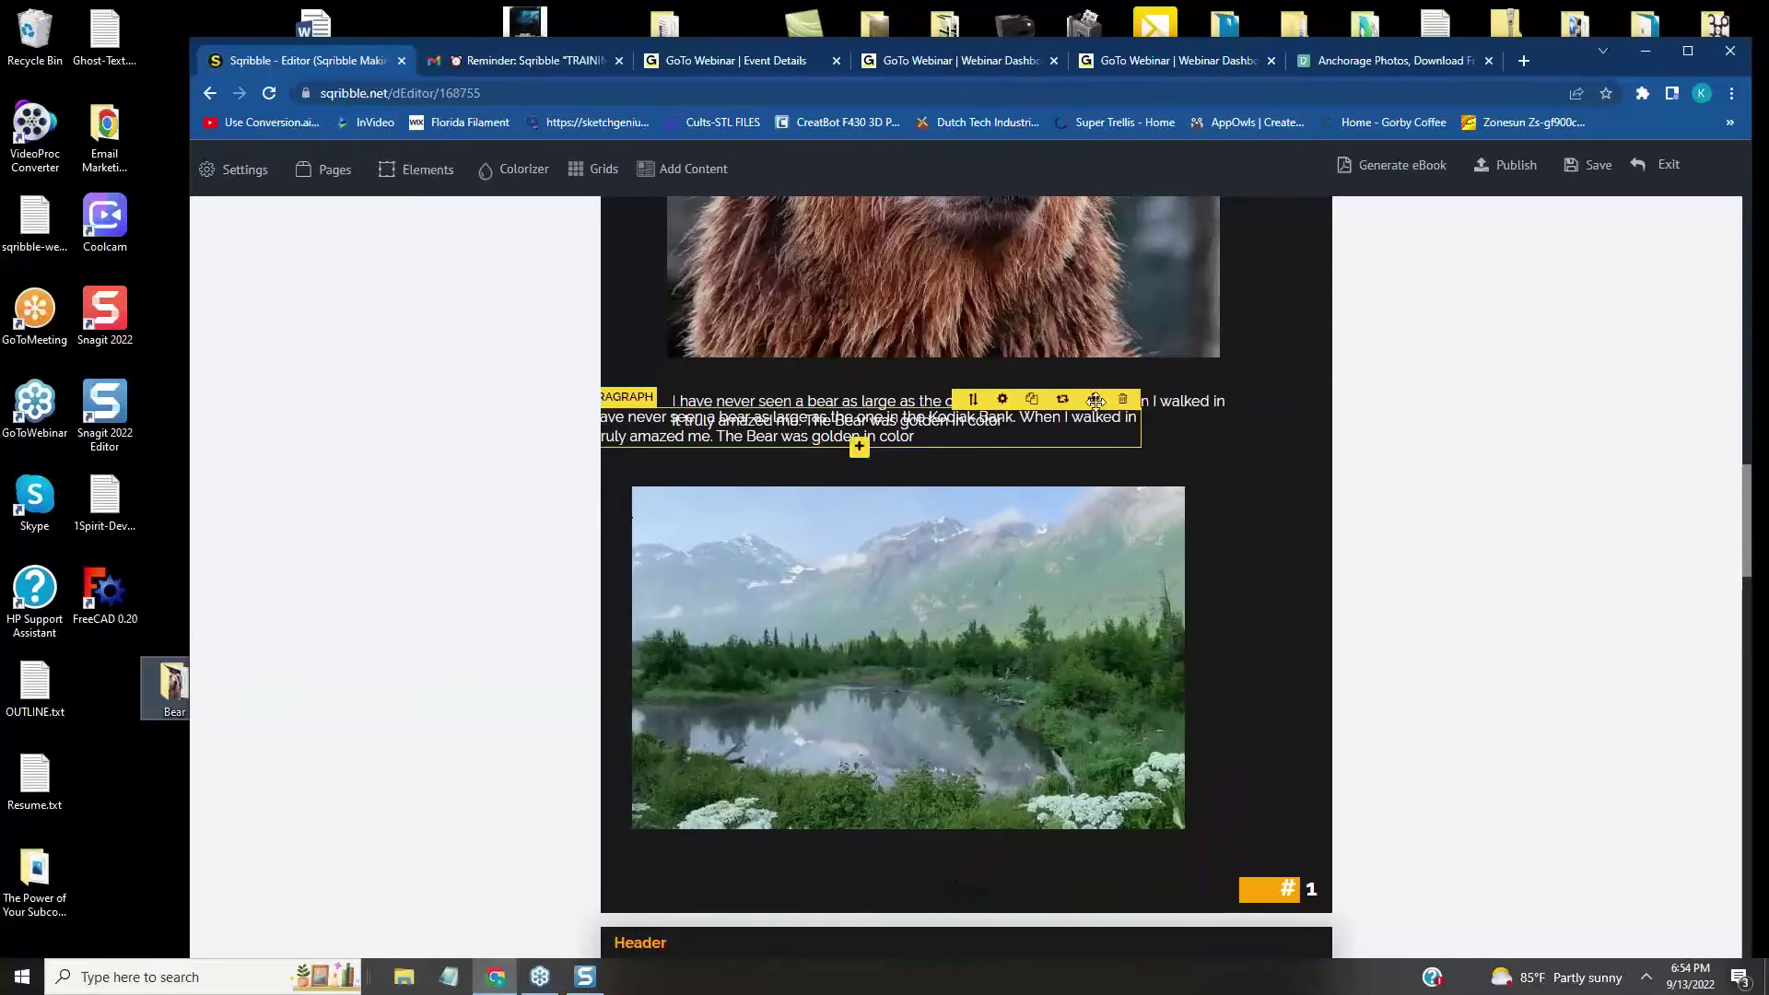
drag(1095, 401, 1163, 846)
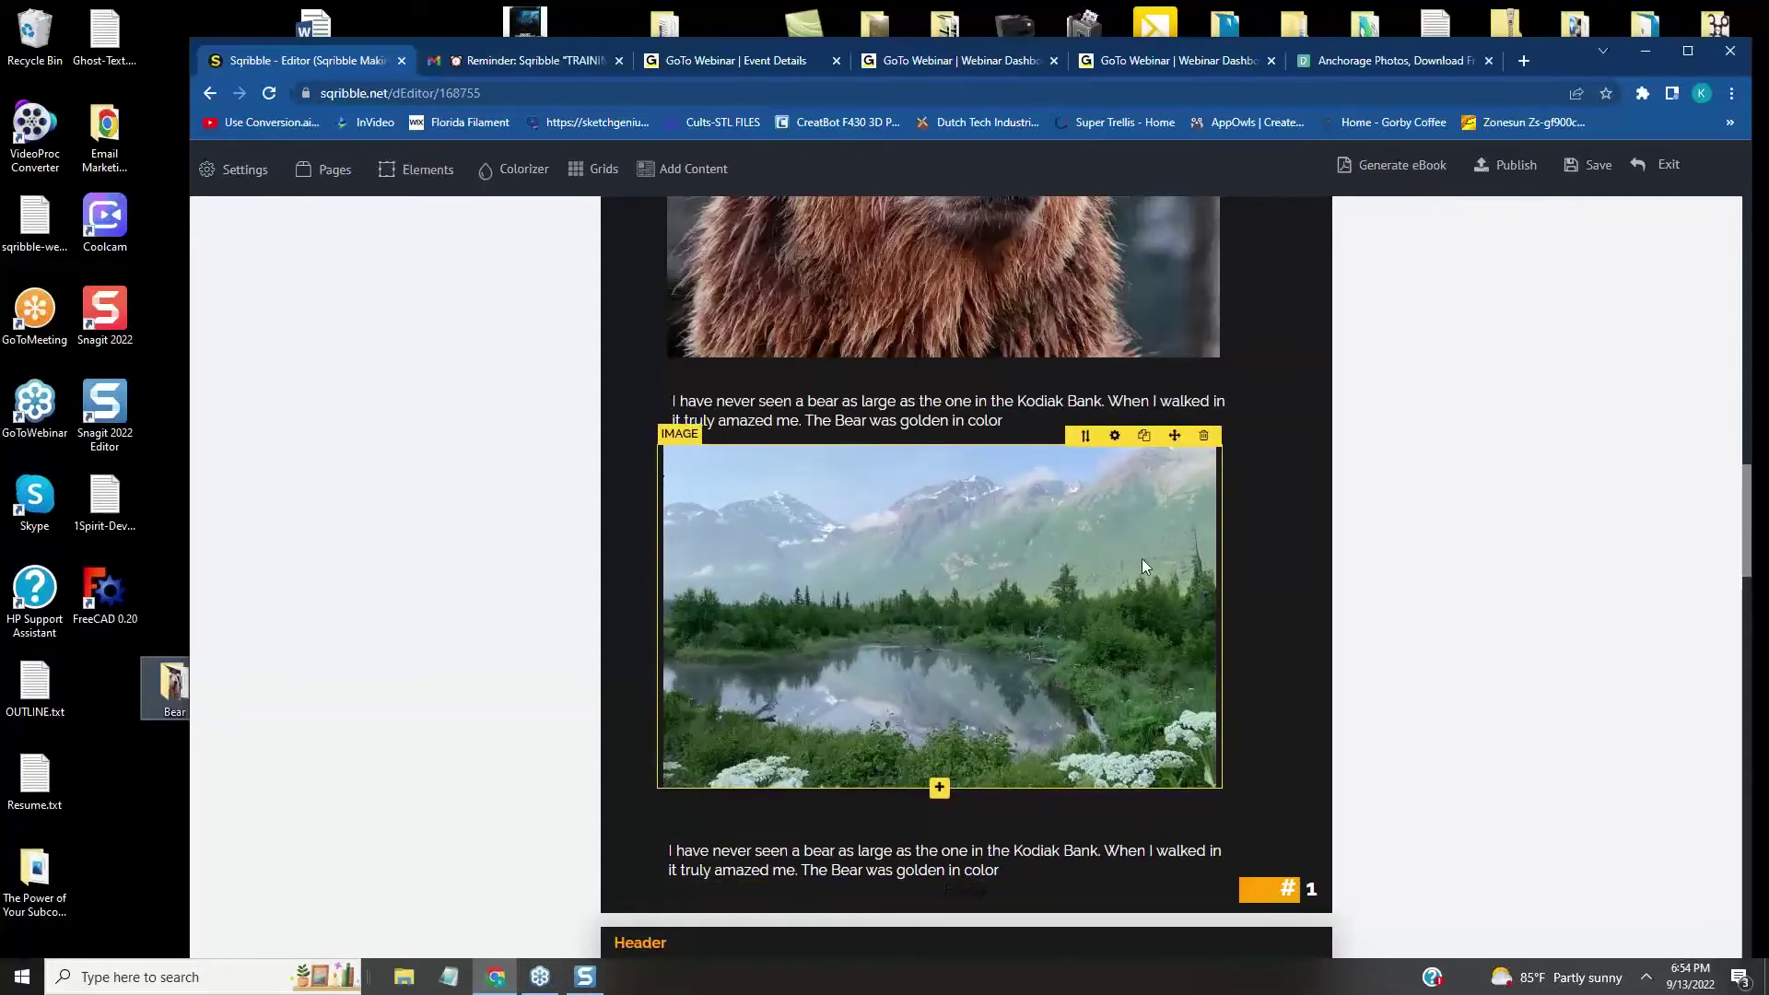
- Raise the copied paragraph so it sits close under the lake image, aligned with the image's left edge
click(1016, 852)
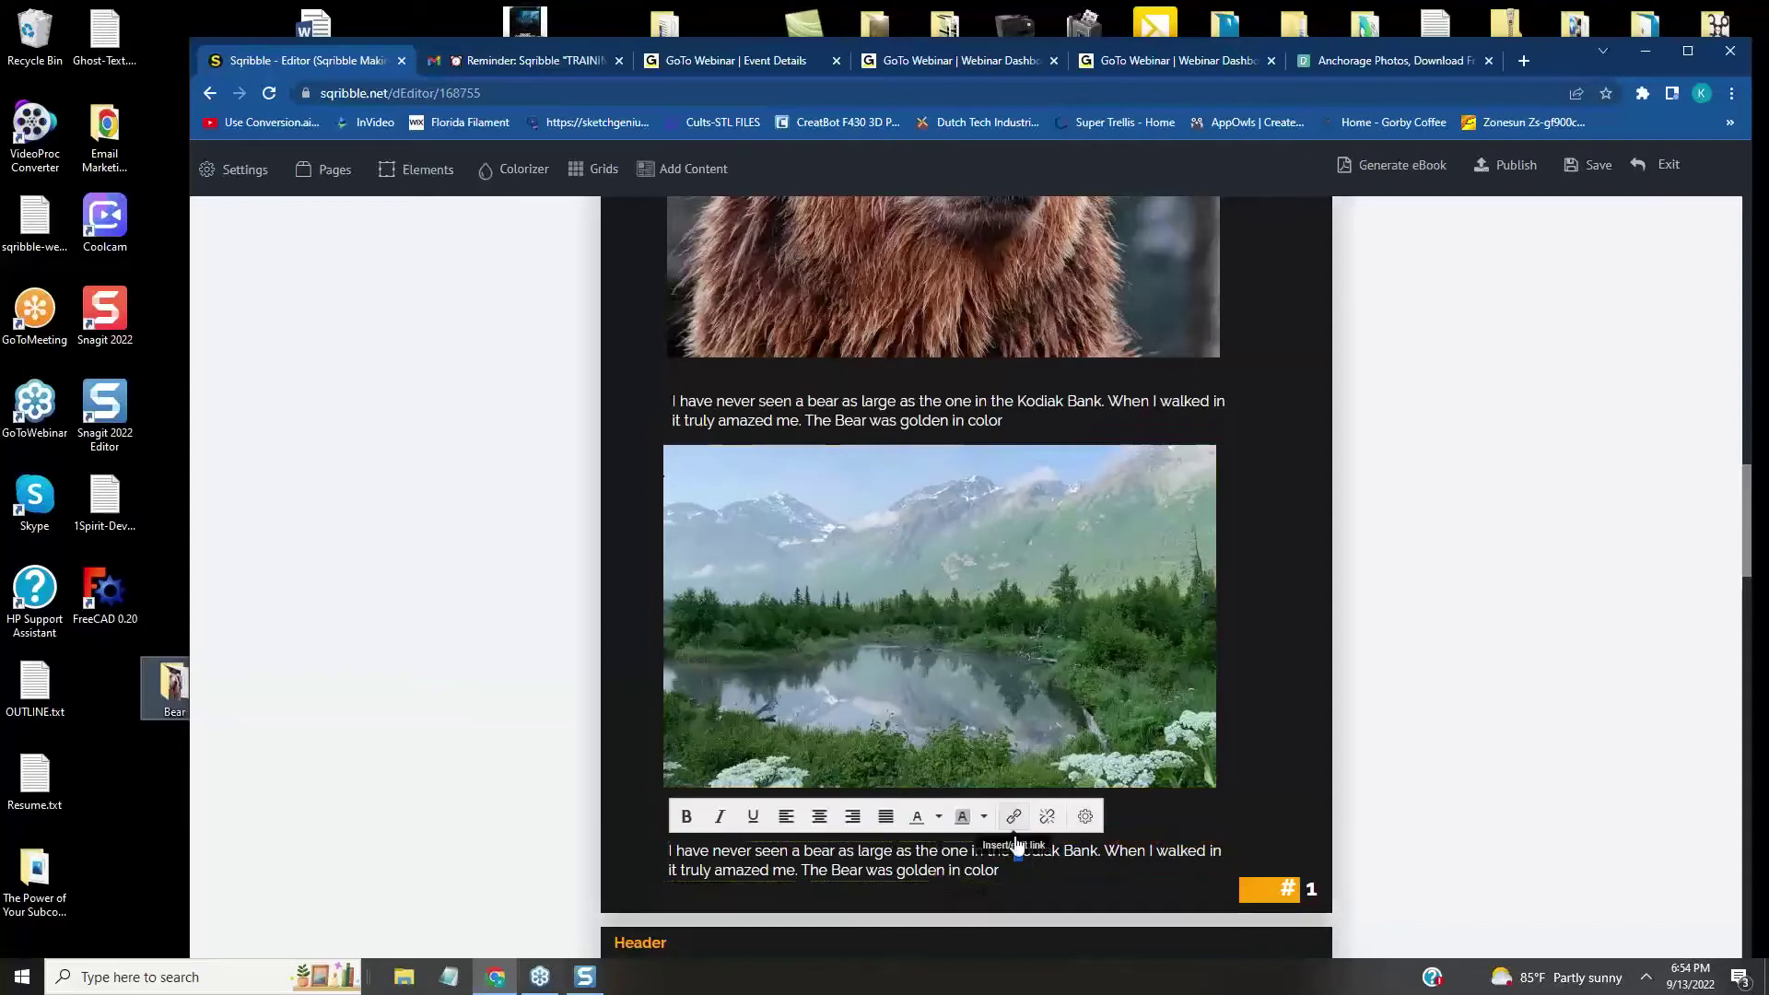
click(1259, 828)
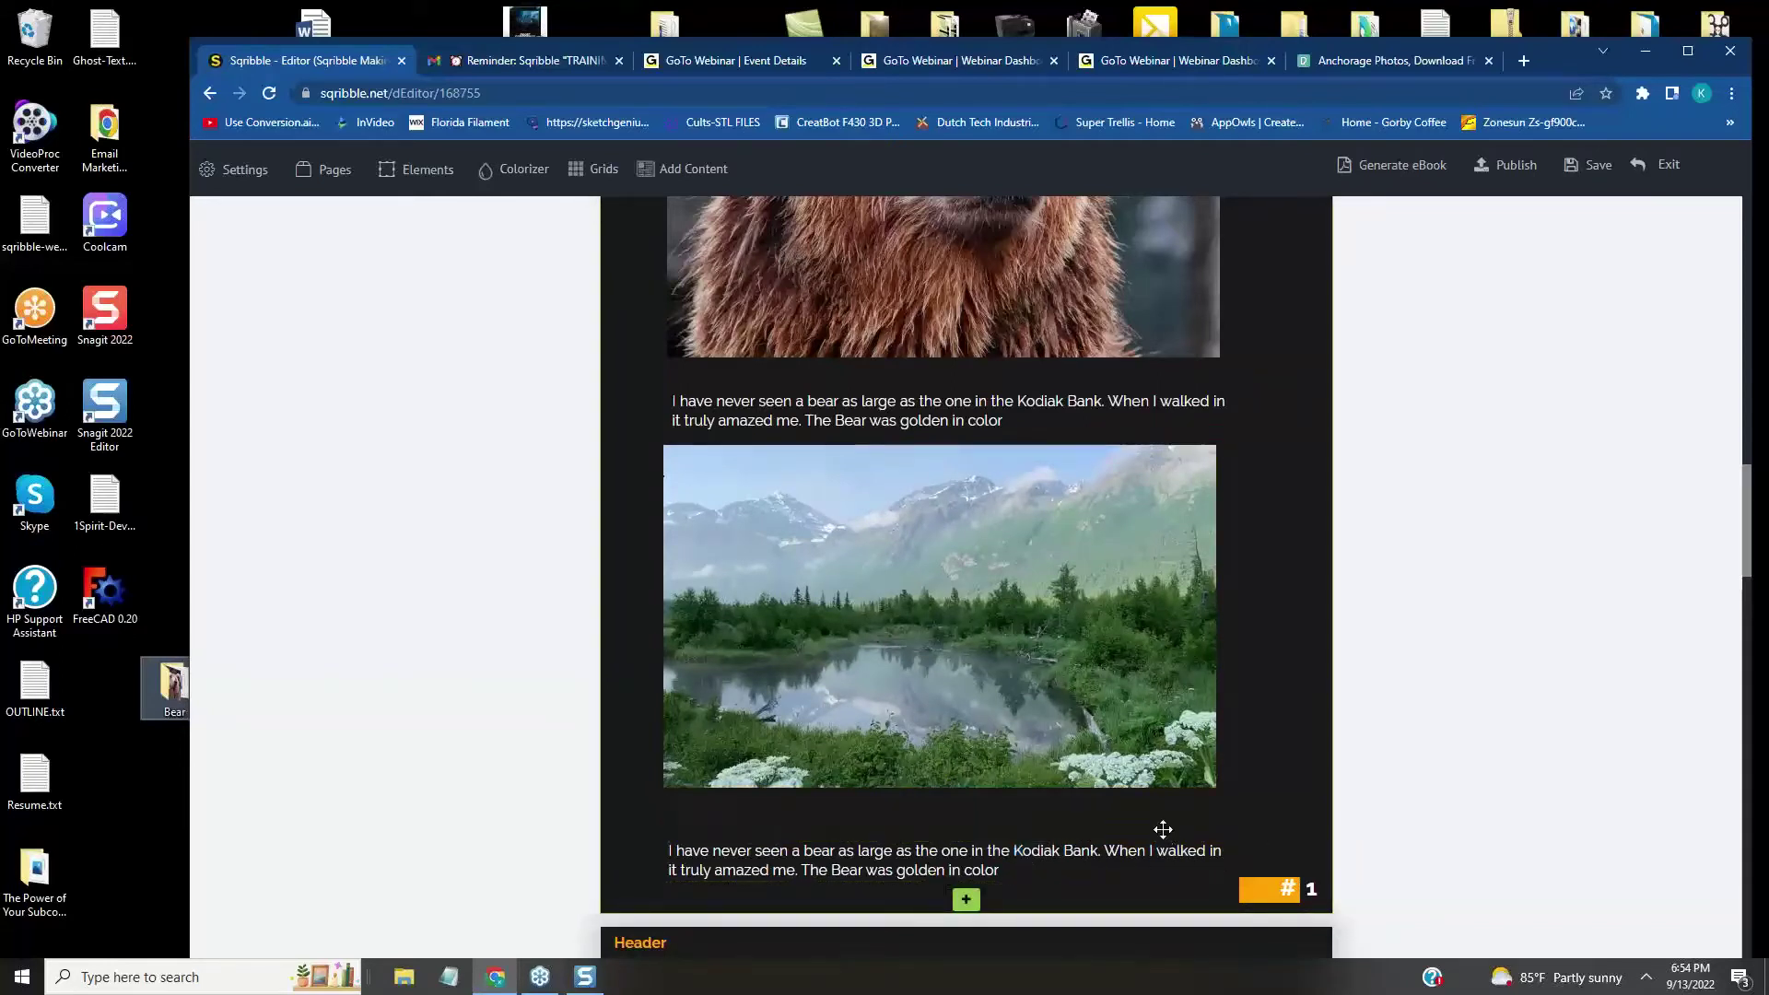
mouse_move(1165, 834)
drag(1180, 833, 1174, 813)
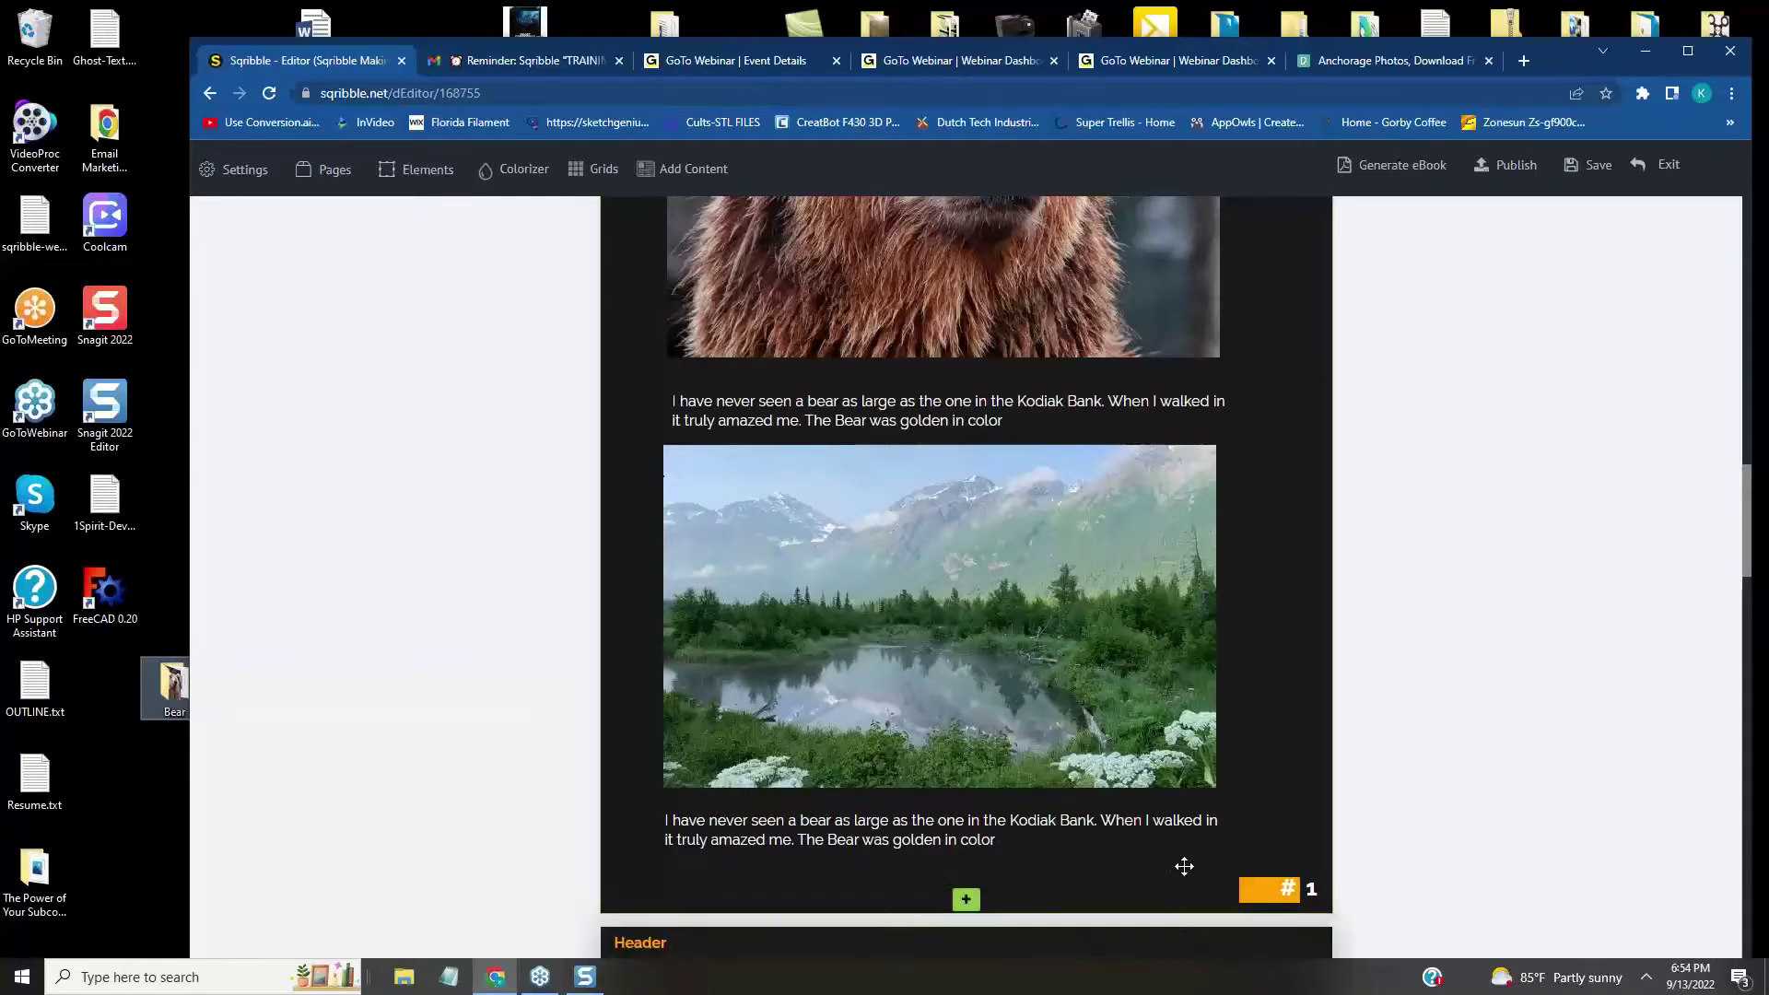
- Replace the copied paragraph's text with "The mountain lakes are beautiful and pristine."
scroll(949, 829, down, 2)
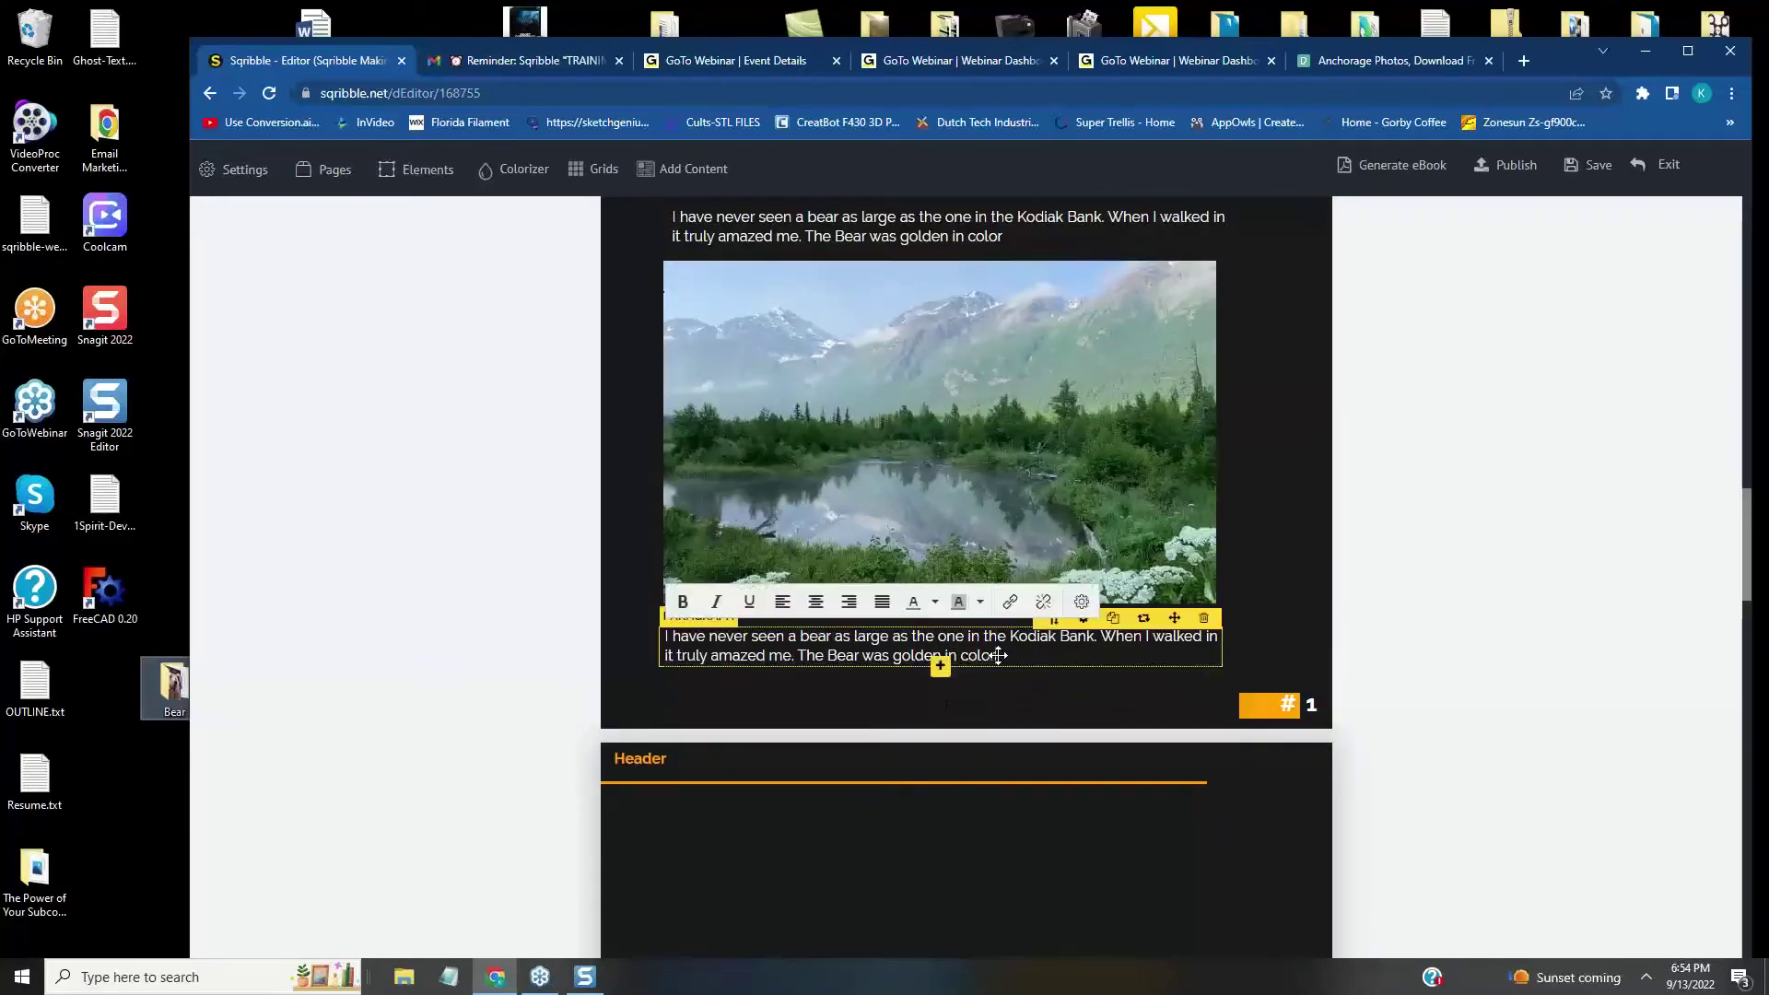
drag(997, 655, 558, 645)
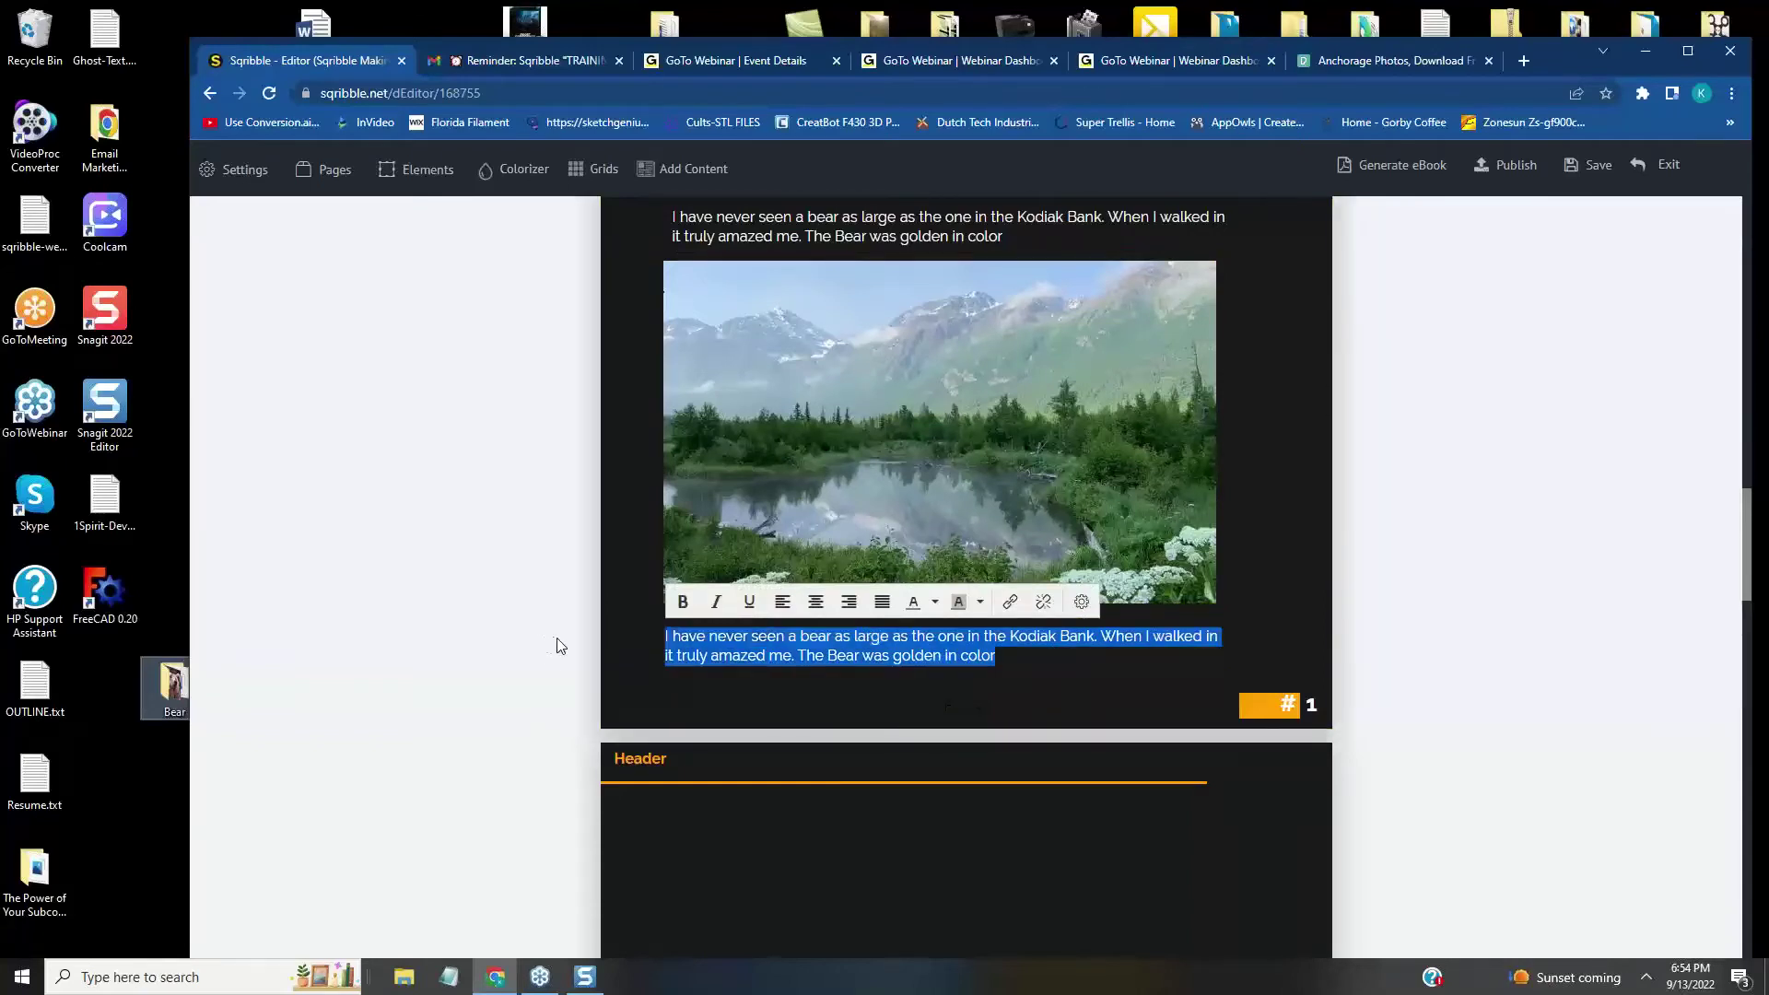
text(Tyhe mountain)
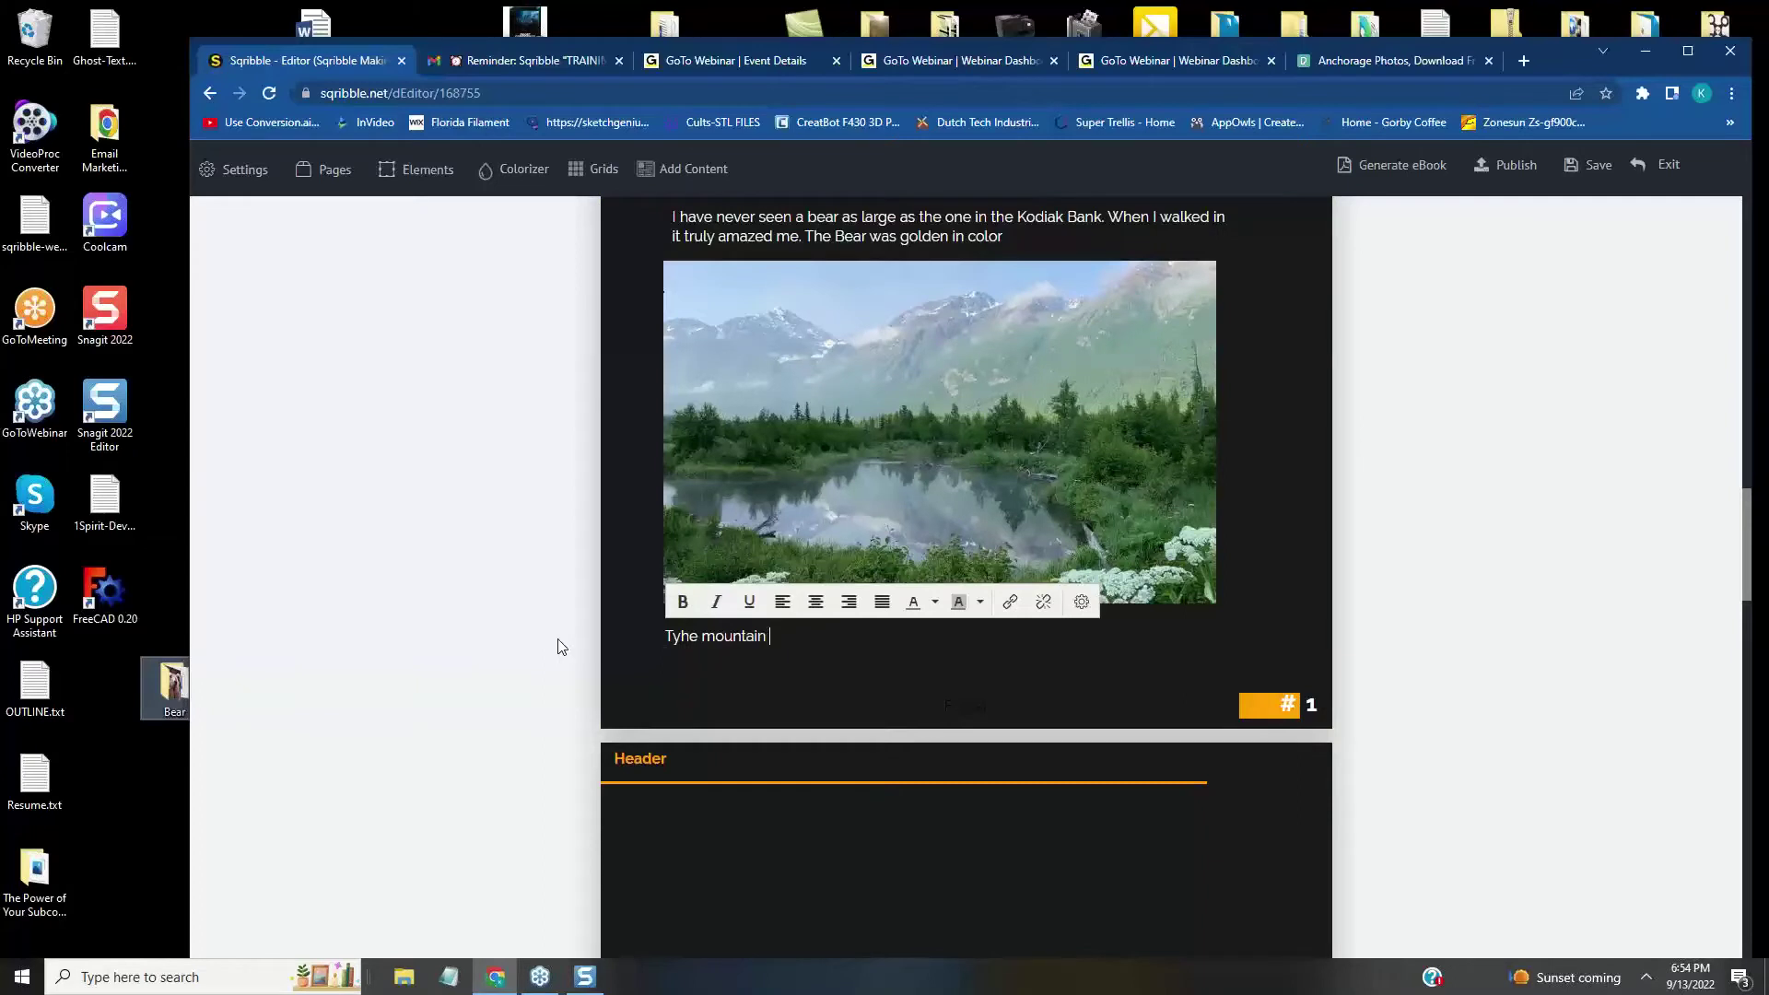
text( lakes h)
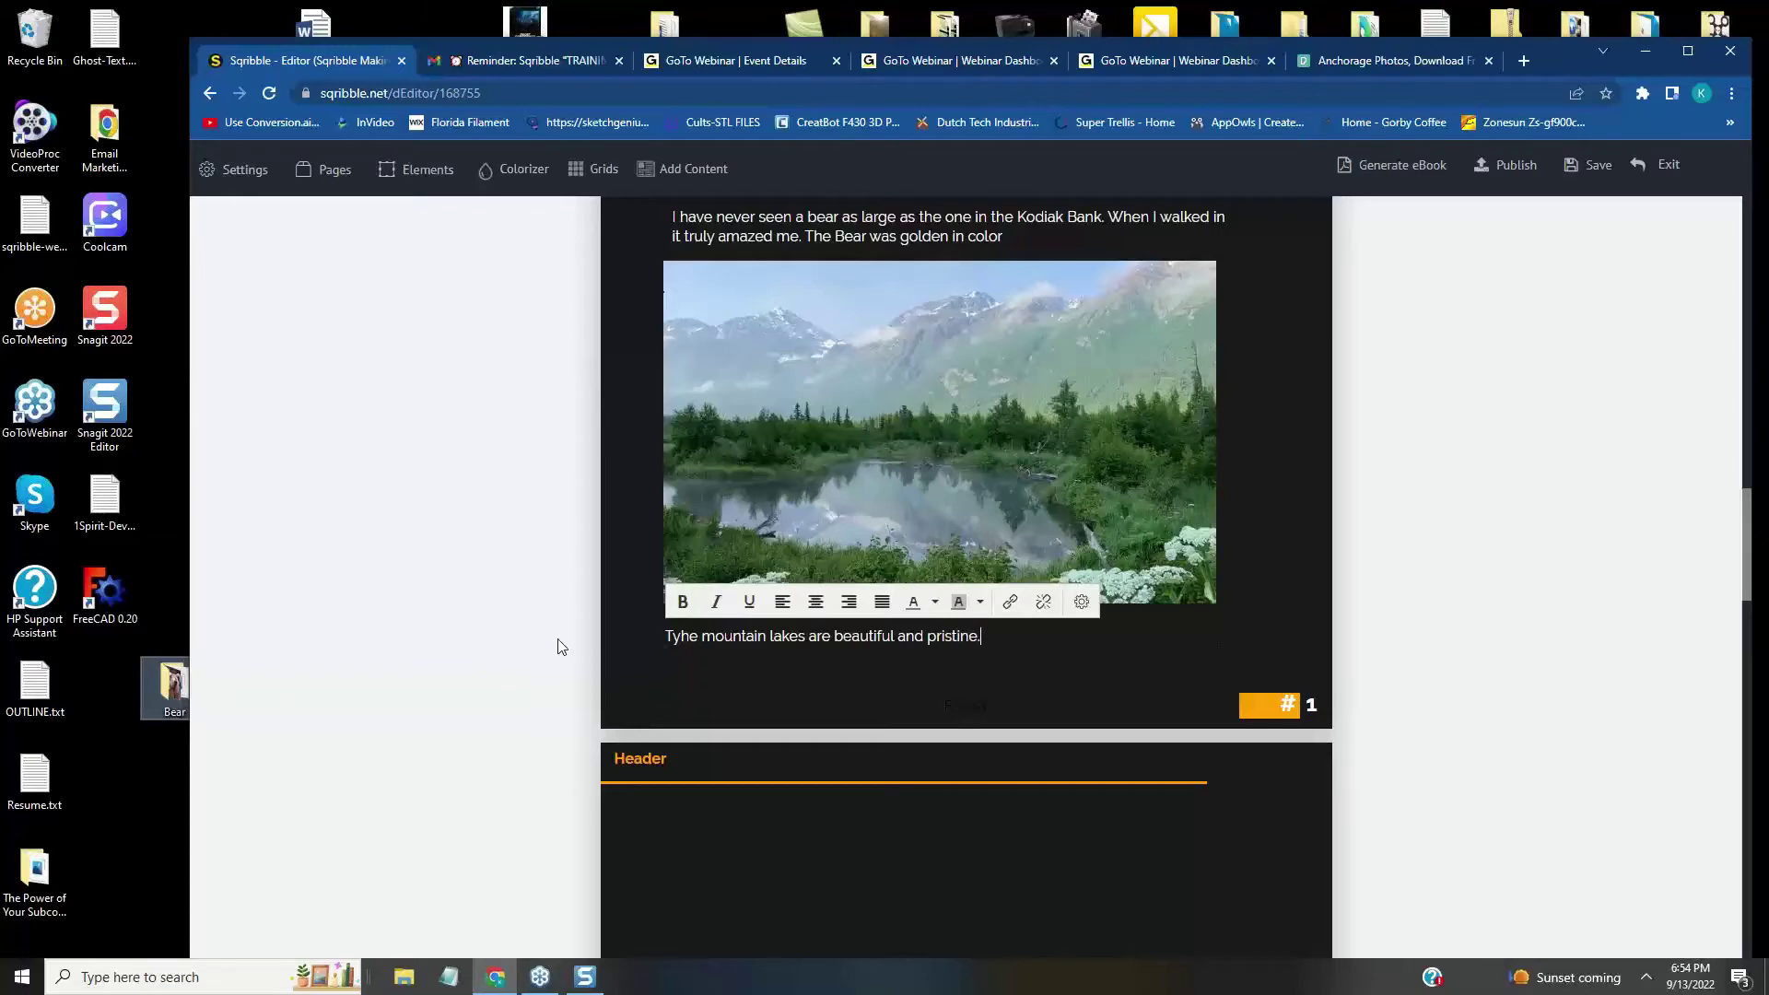
click(680, 636)
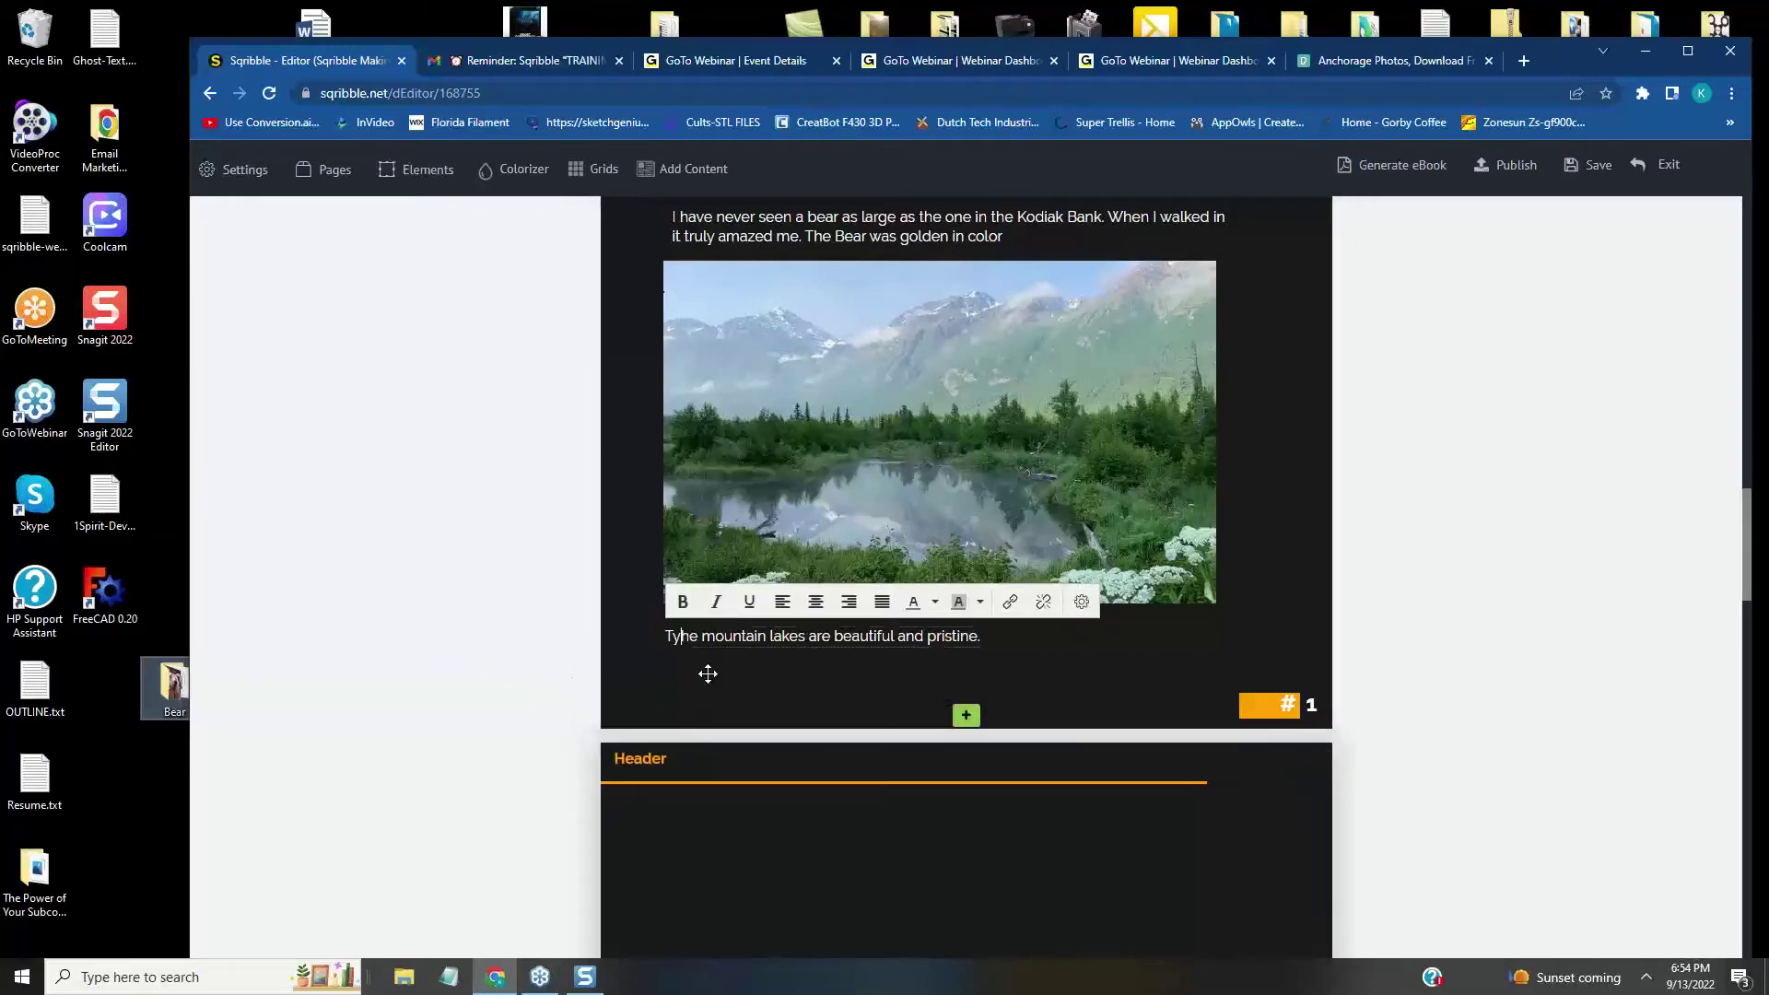
key(BackSpace)
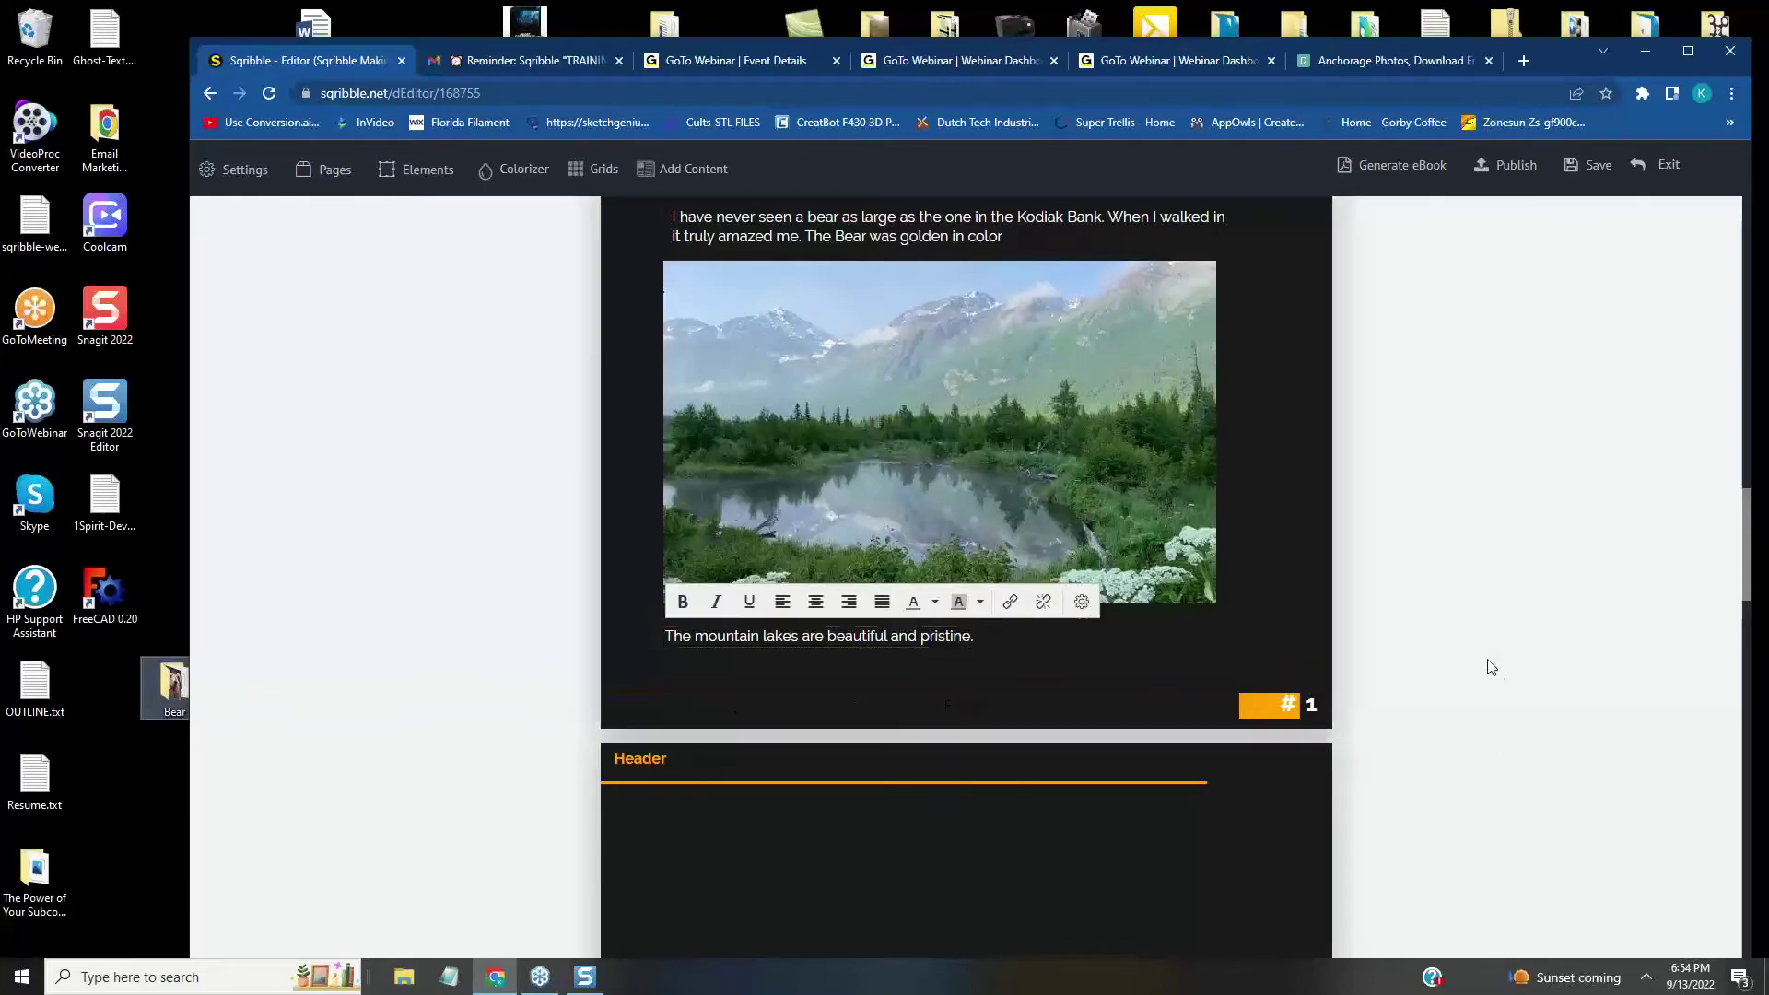
- Look over page 1 from the headline and bear image down to the lake image and its caption
scroll(1674, 691, up, 2)
scroll(1674, 691, down, 2)
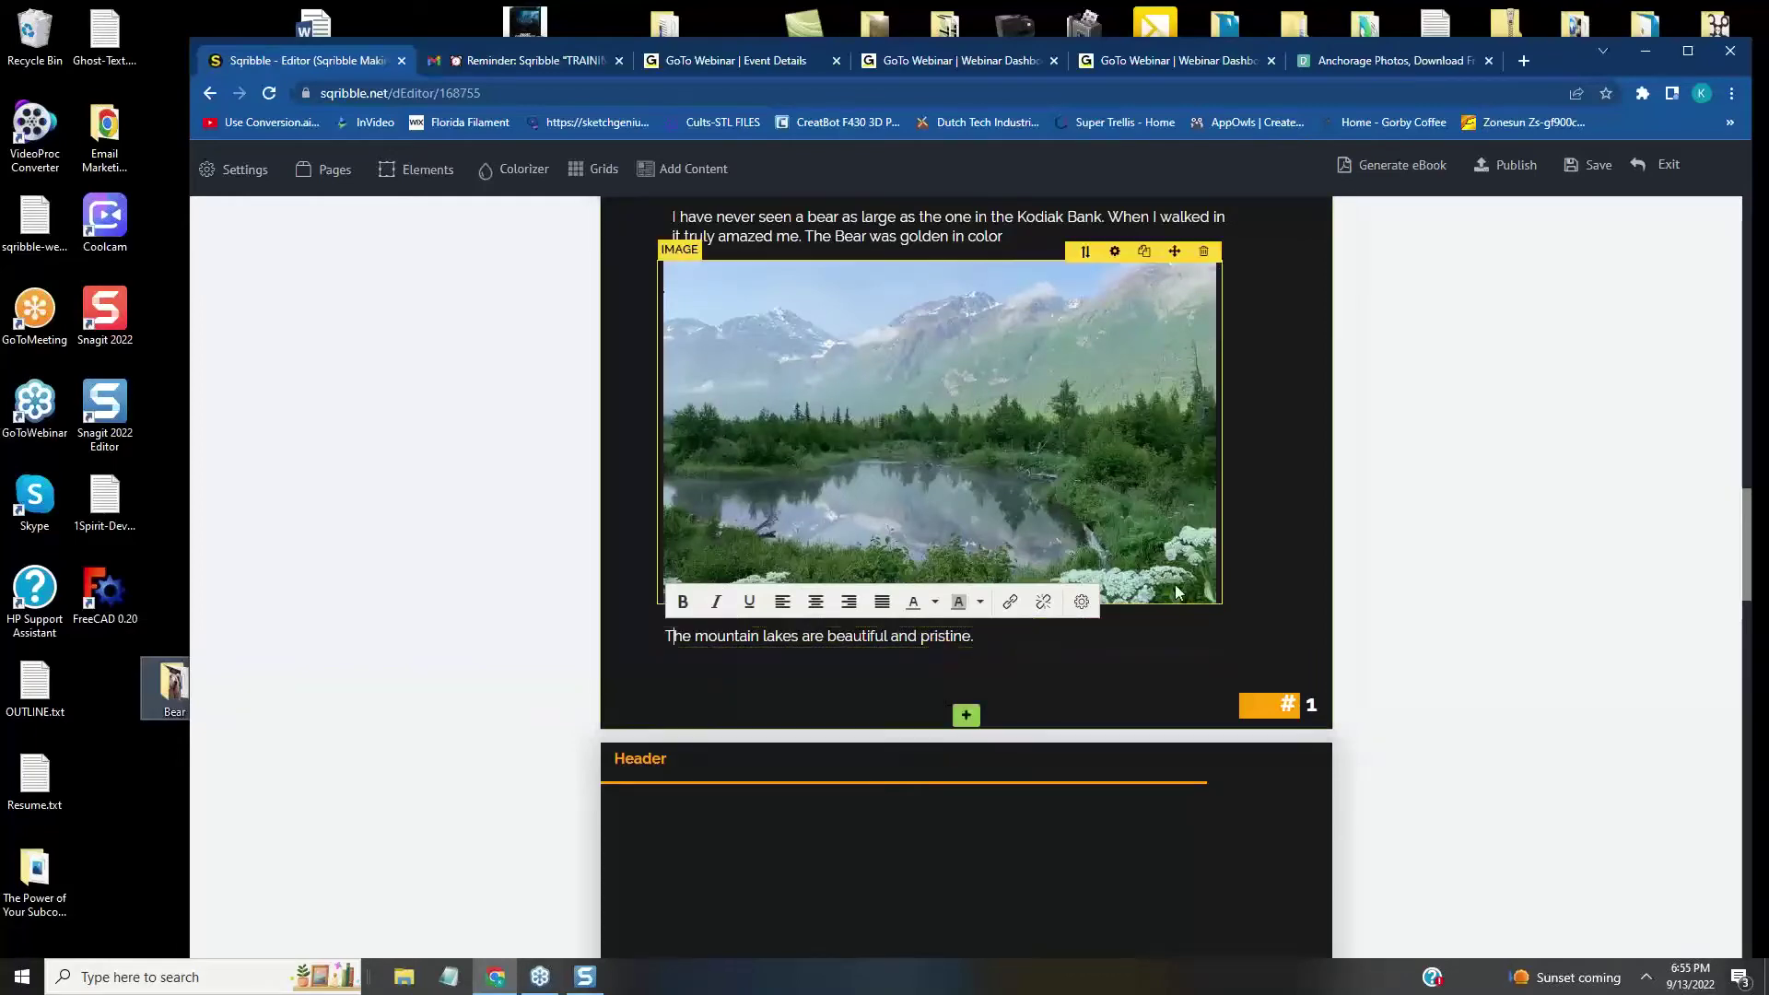
scroll(1174, 584, up, 4)
scroll(1166, 645, down, 4)
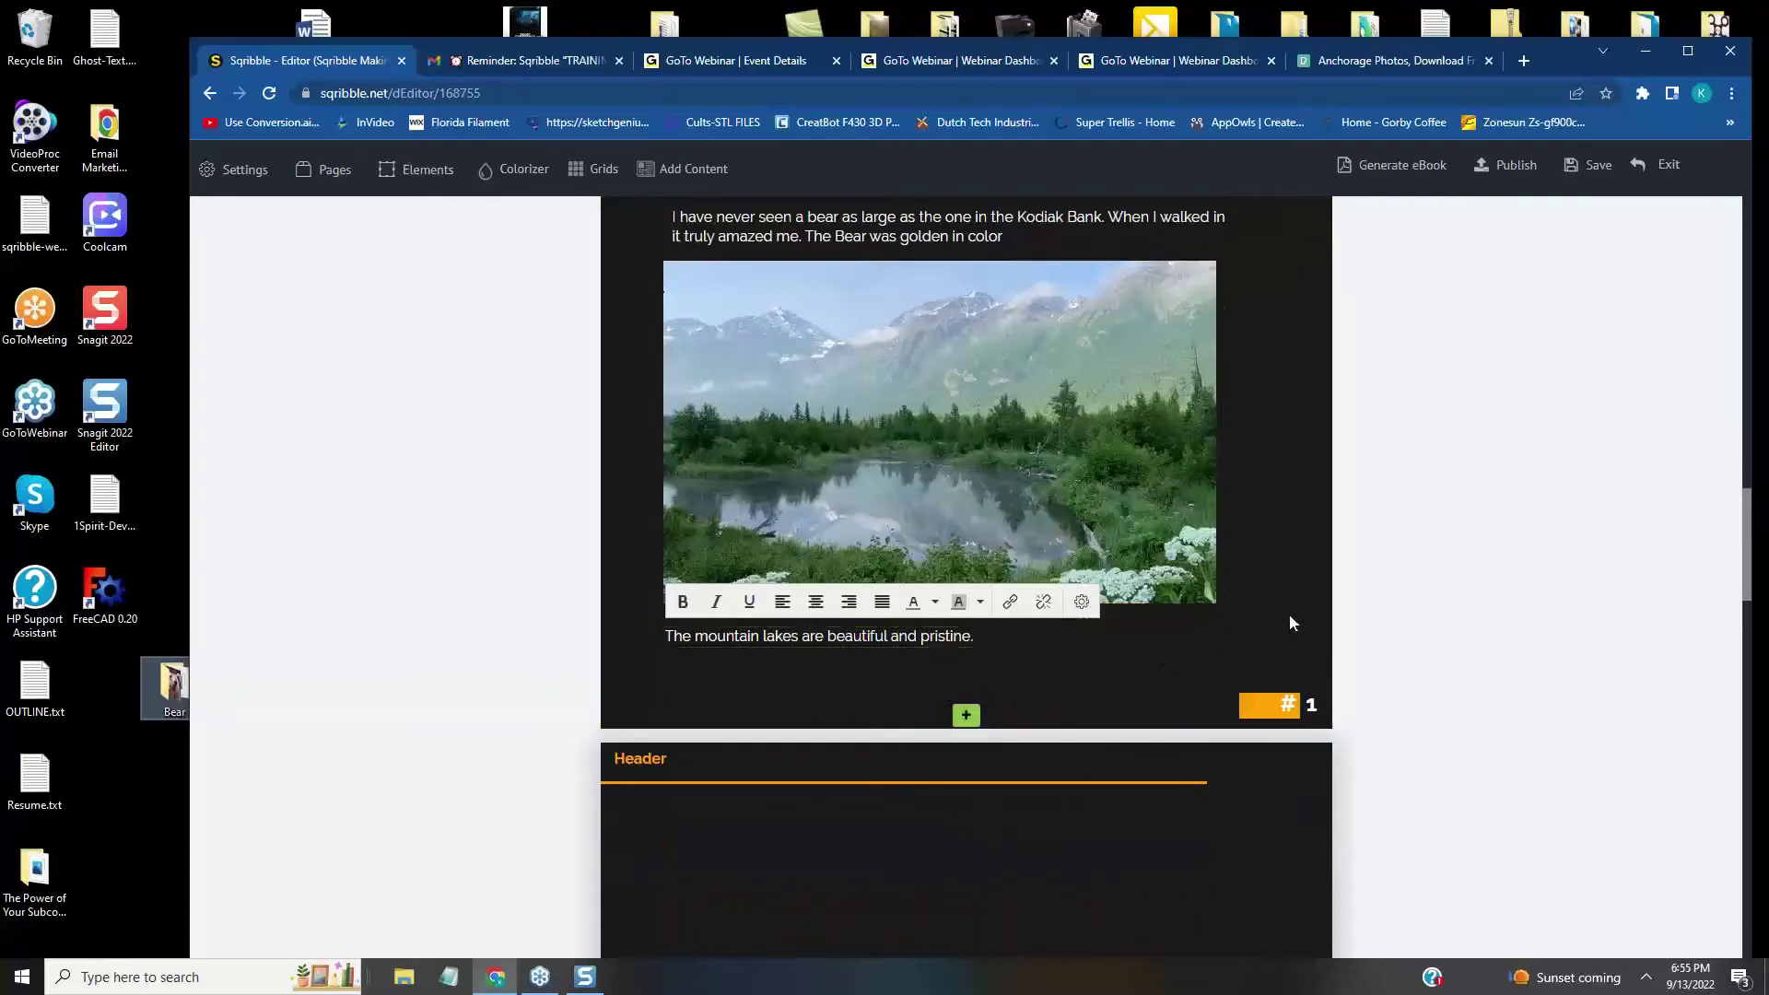
scroll(1303, 616, up, 7)
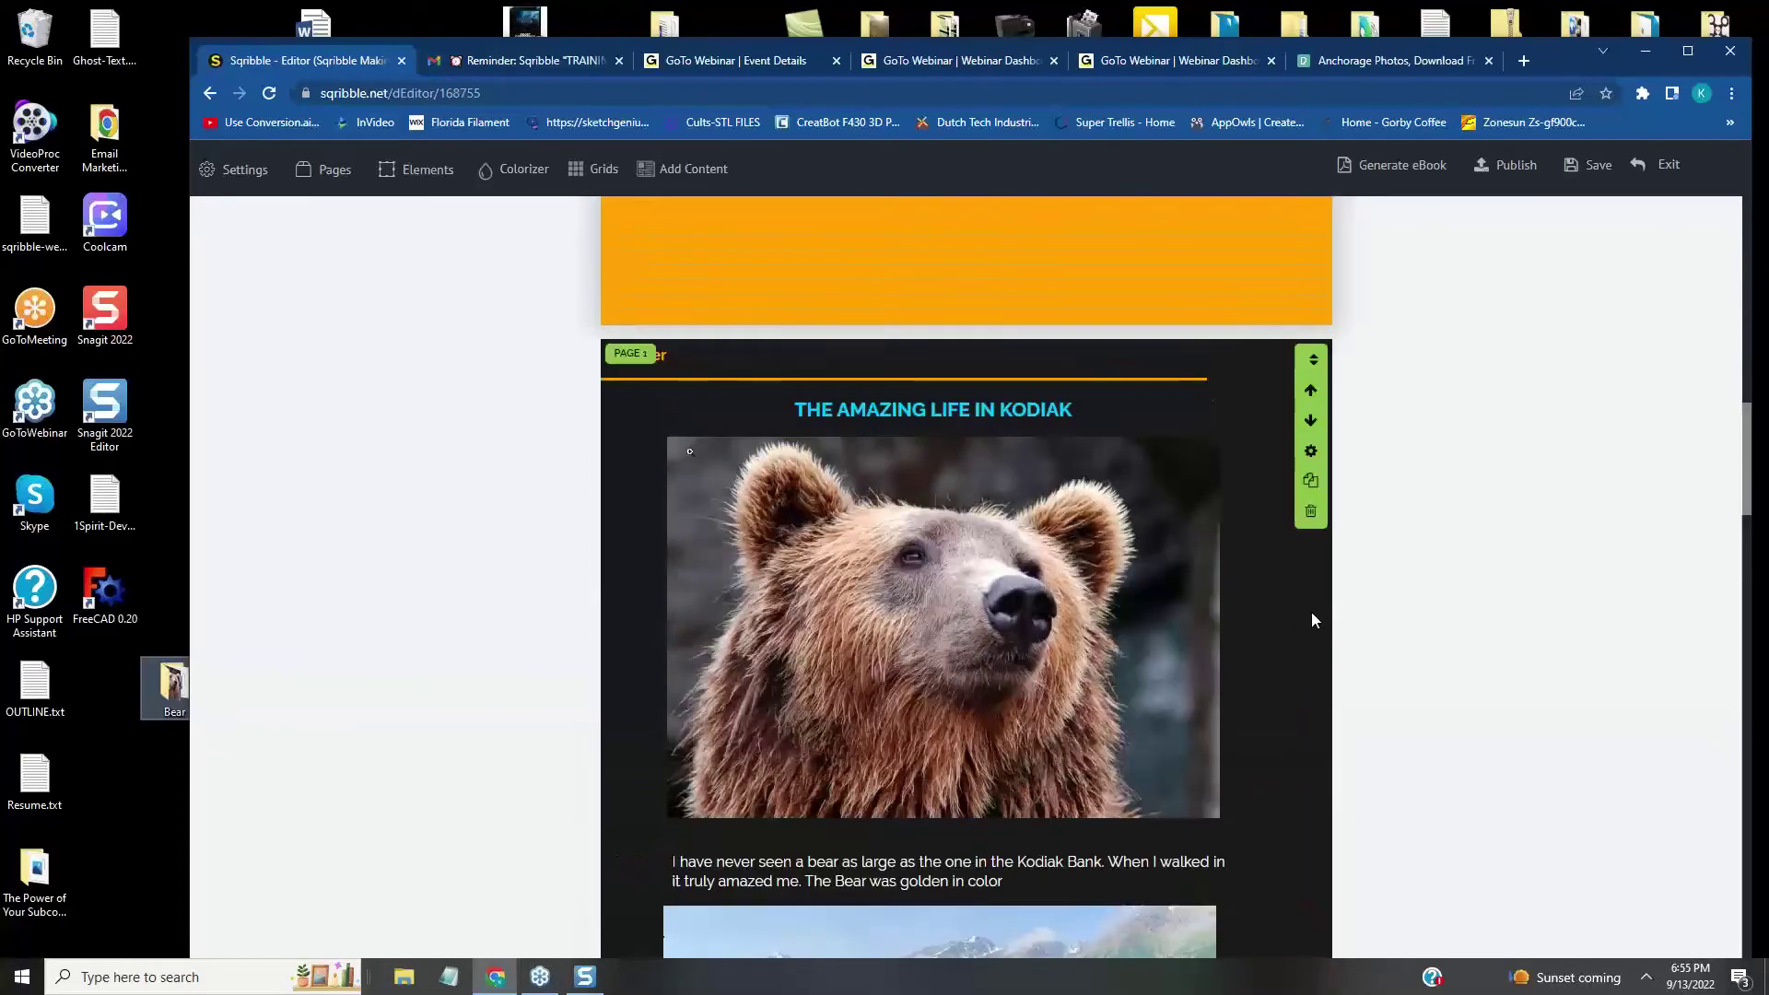
scroll(1312, 620, down, 6)
scroll(1307, 616, up, 2)
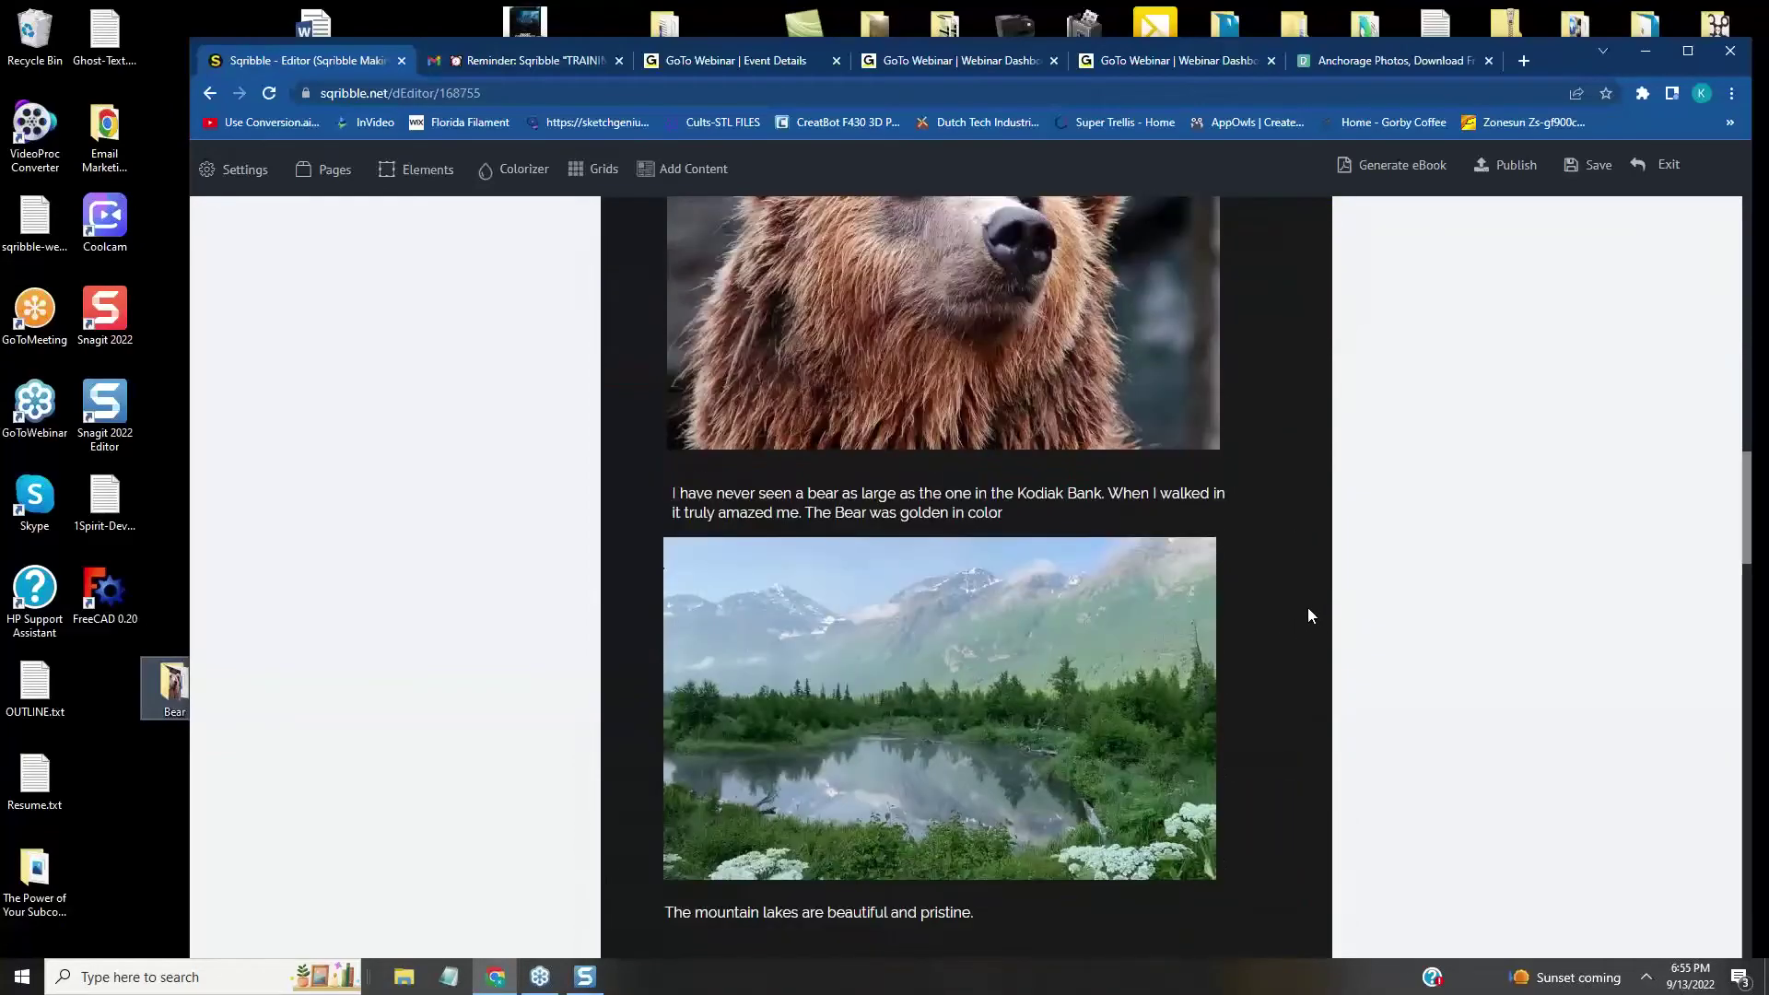
scroll(1308, 616, up, 3)
scroll(1306, 606, down, 2)
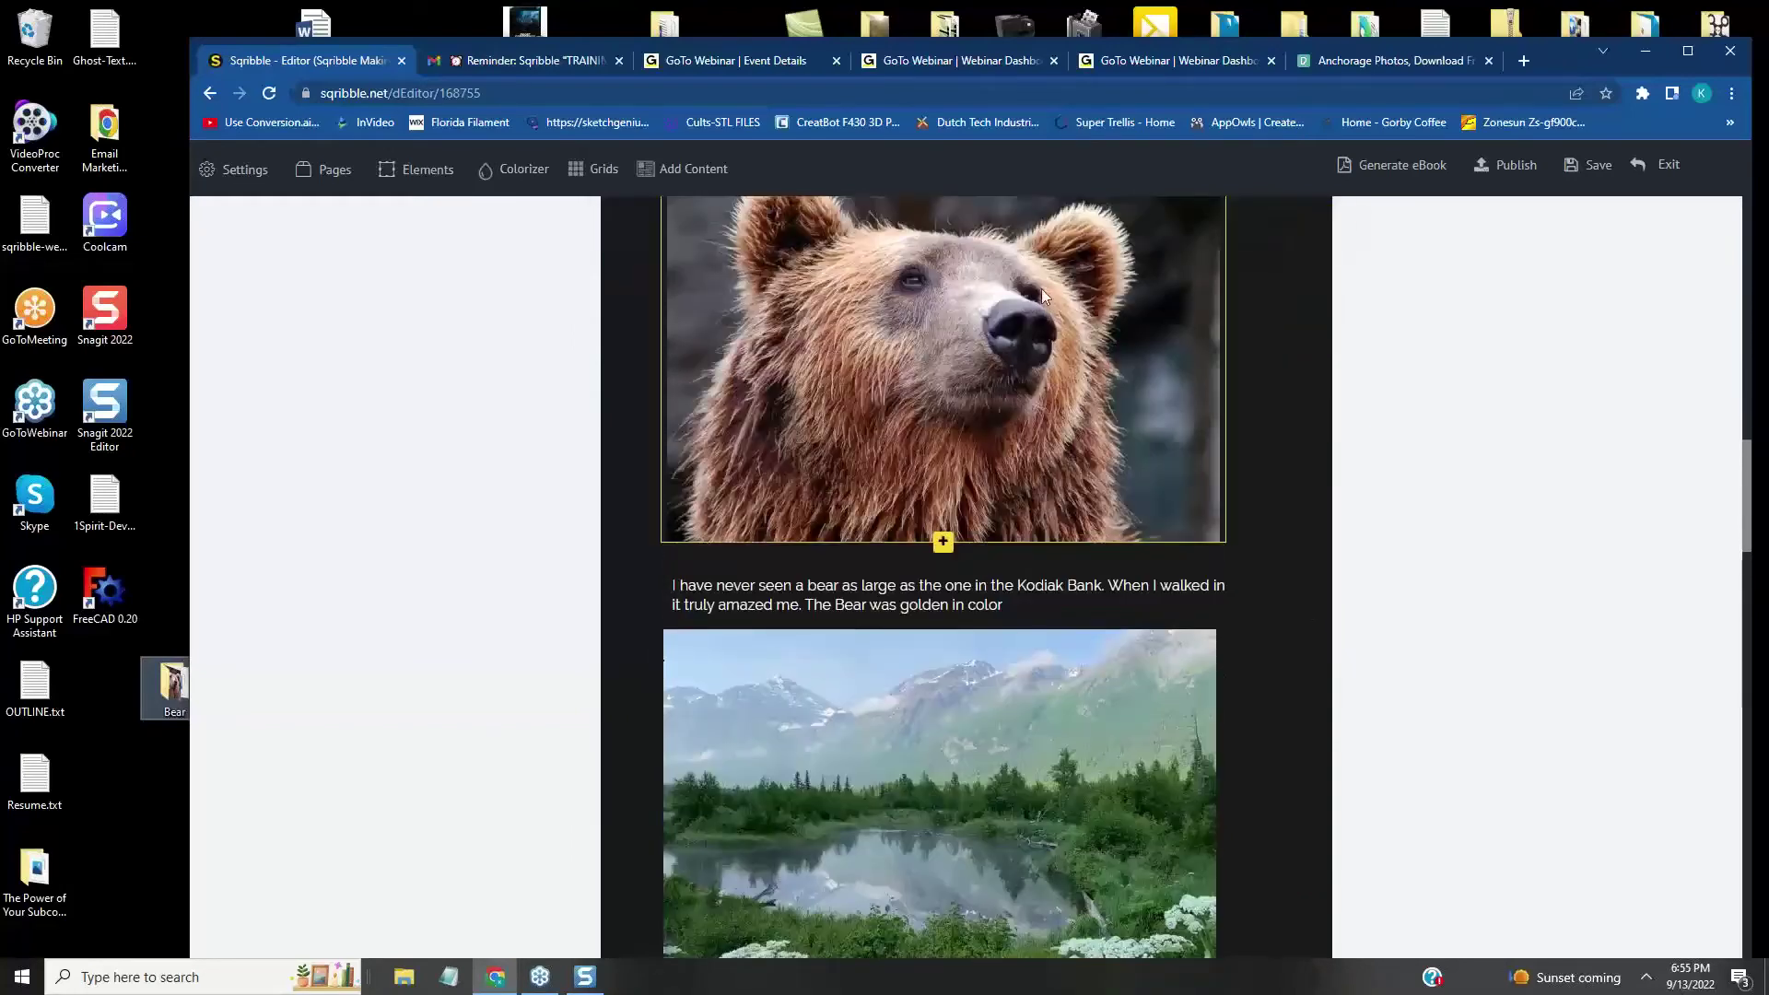
- Clone the page 1 headline "THE AMAZING LIFE IN KODIAK", keep only one copy, and place it just below the bear image
scroll(1041, 290, up, 3)
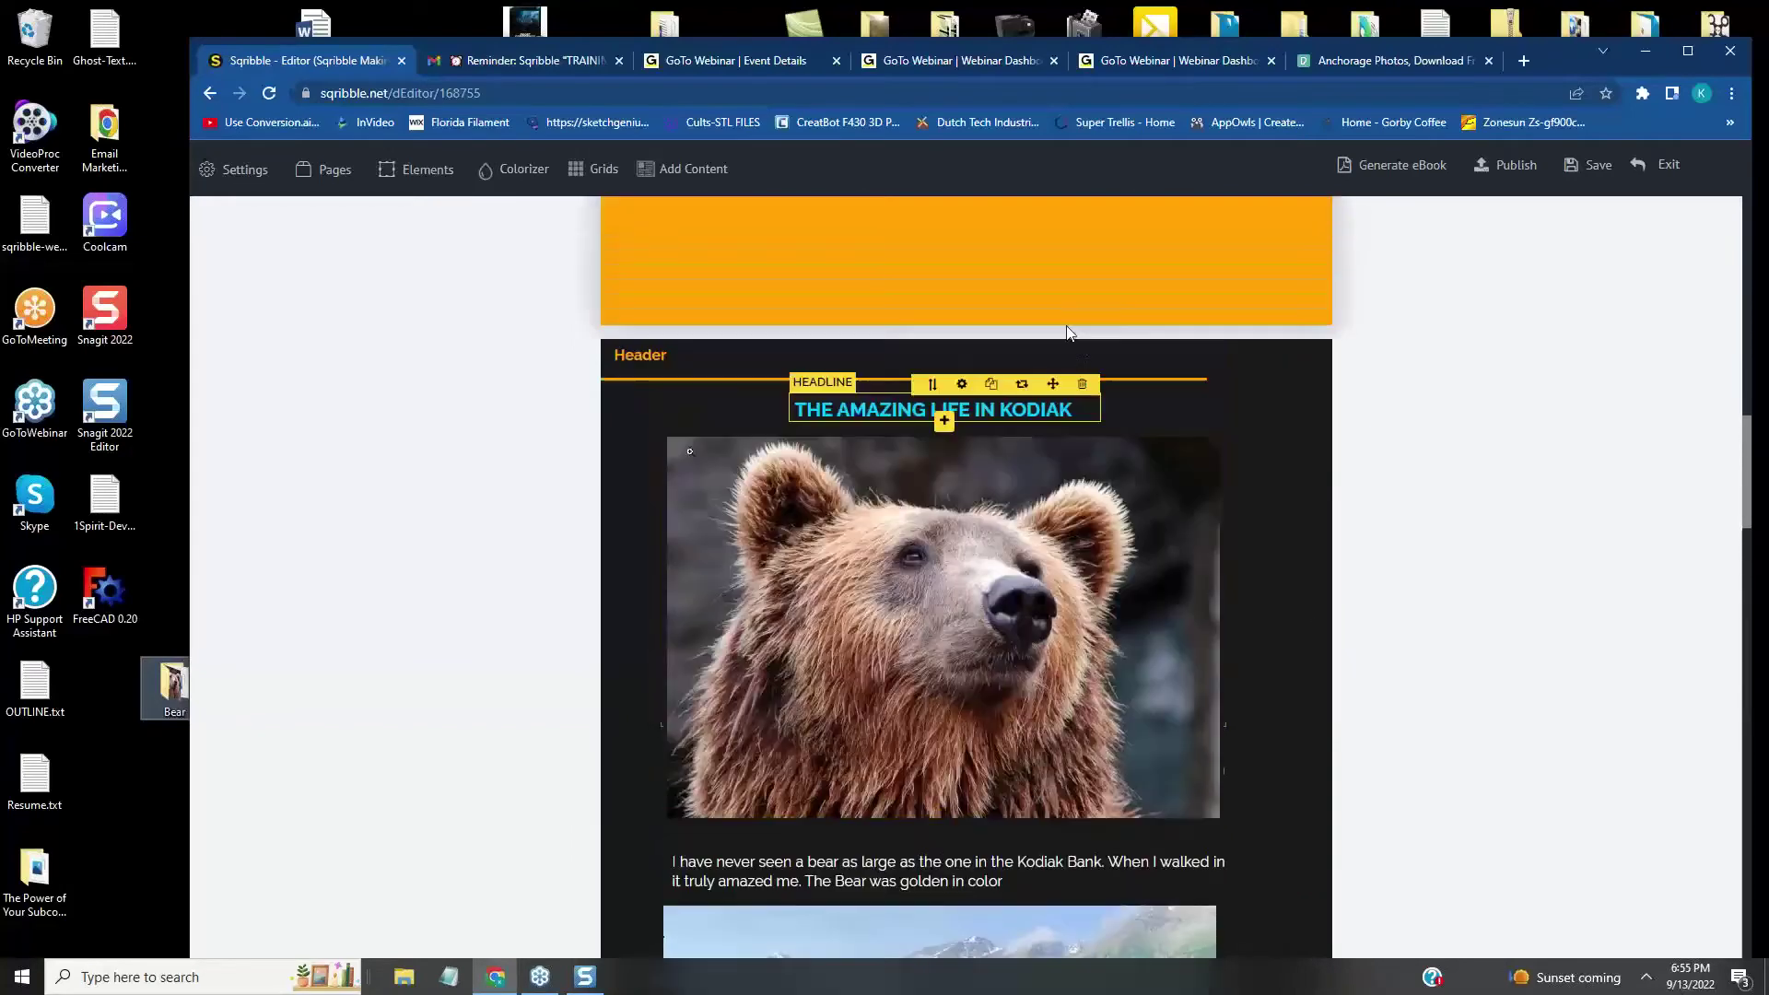
click(992, 385)
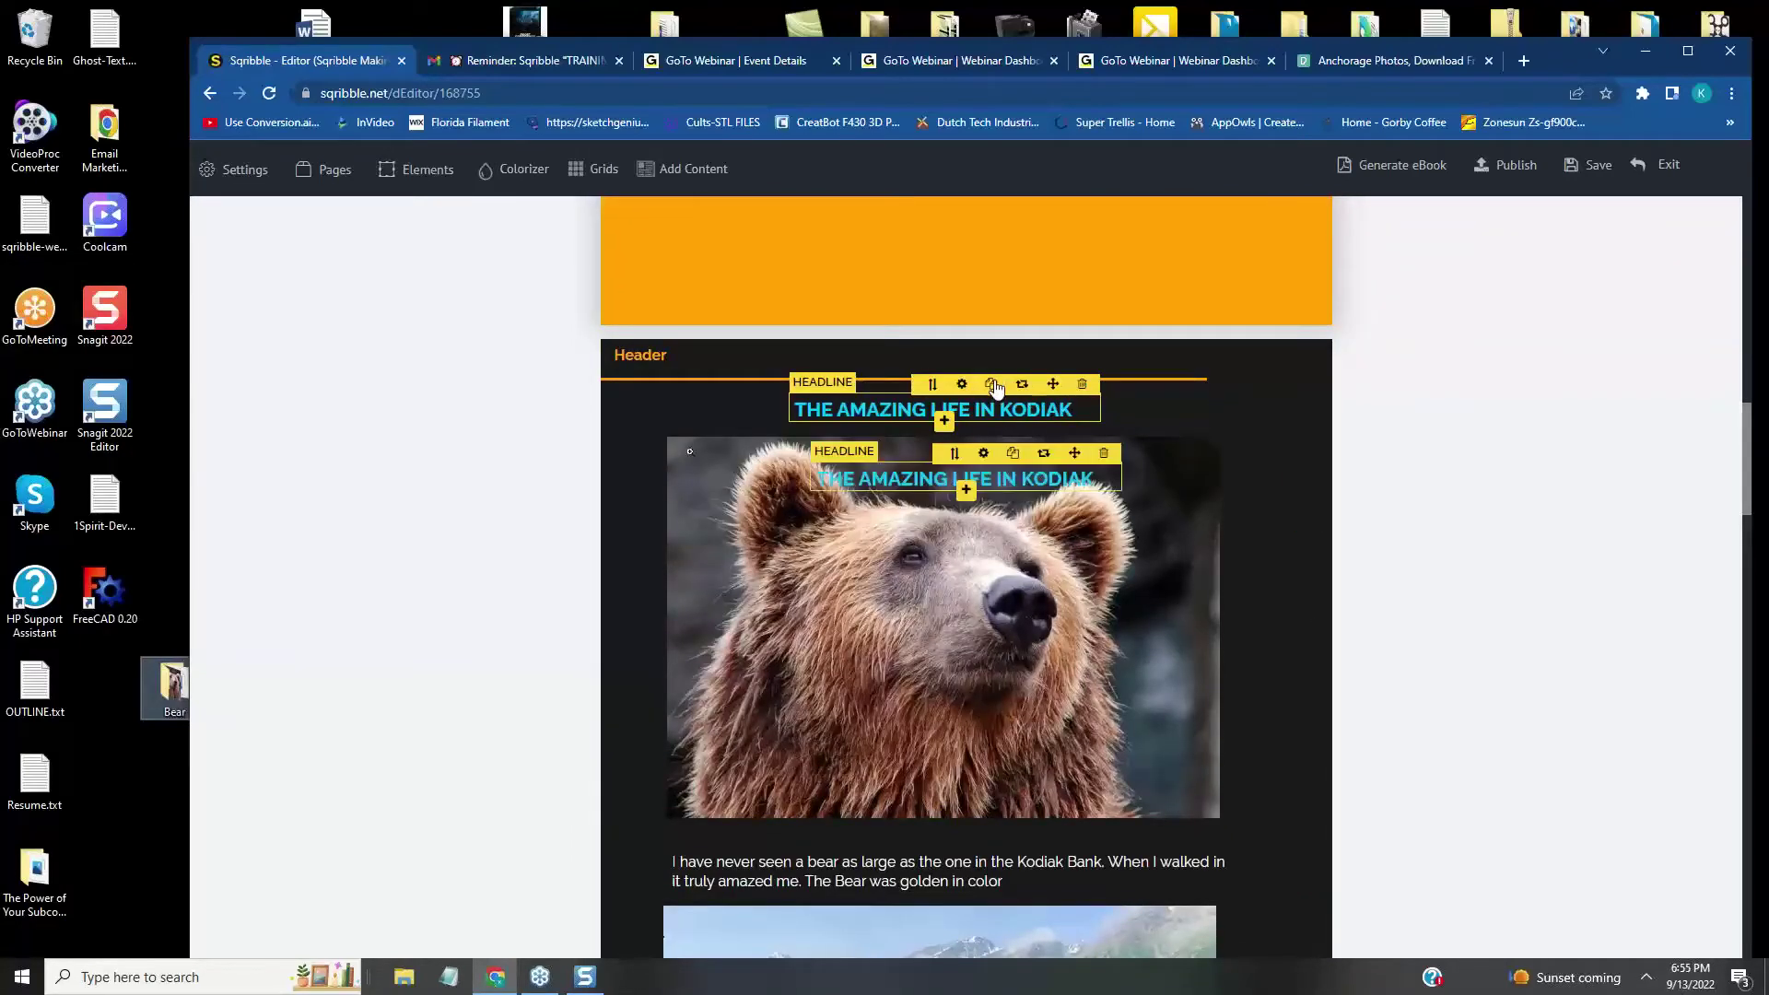
click(1012, 453)
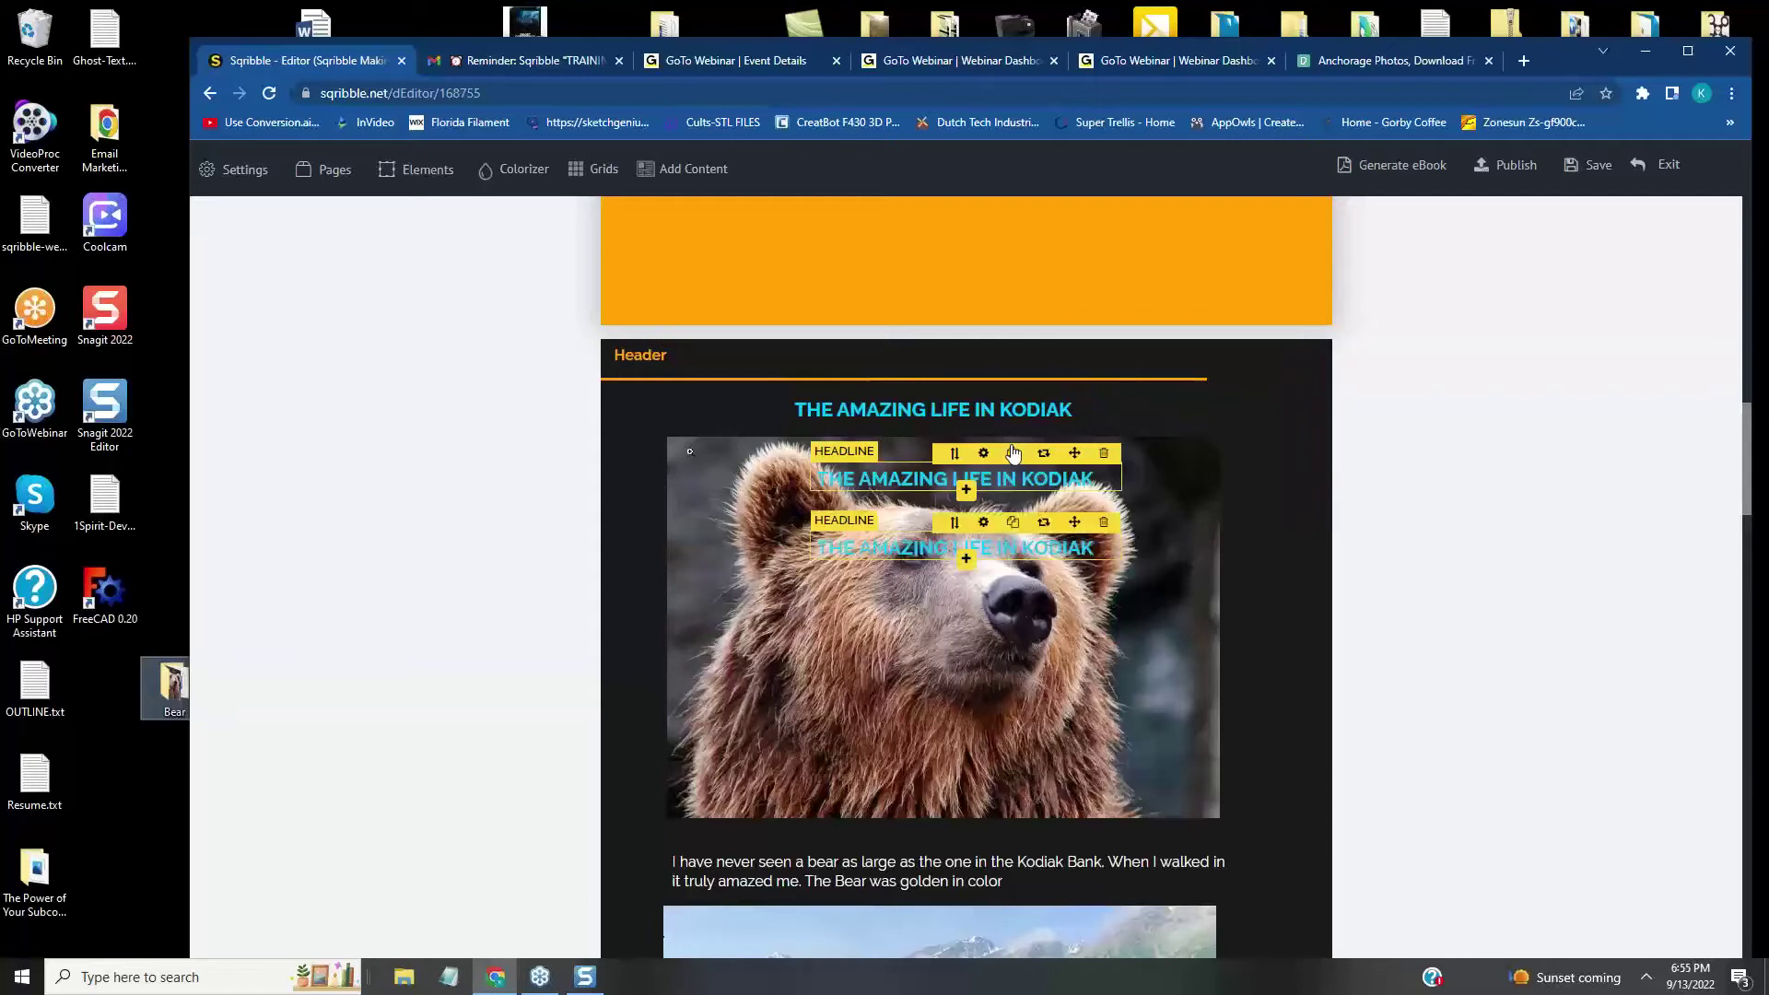
click(1104, 525)
click(917, 665)
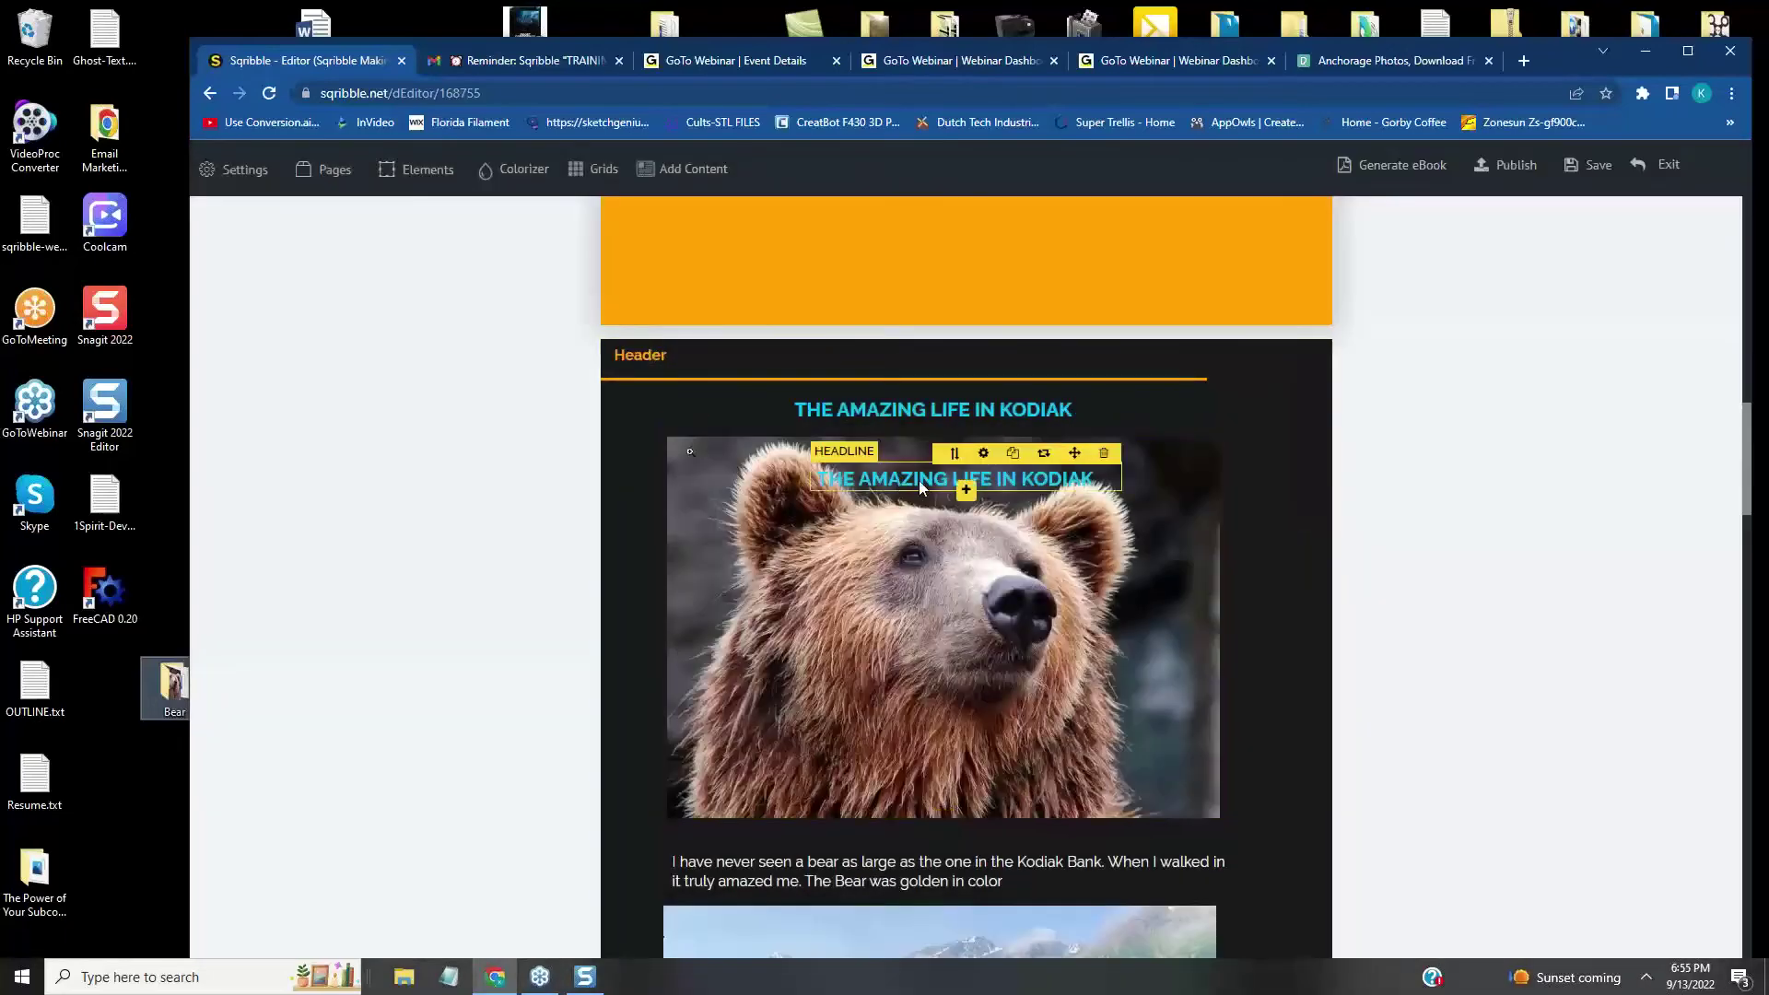
drag(1075, 453, 1028, 817)
- Lower the lake image and its caption, and move the copied headline into the gap between the bear paragraph and the lake image
scroll(1151, 718, down, 4)
mouse_move(1069, 606)
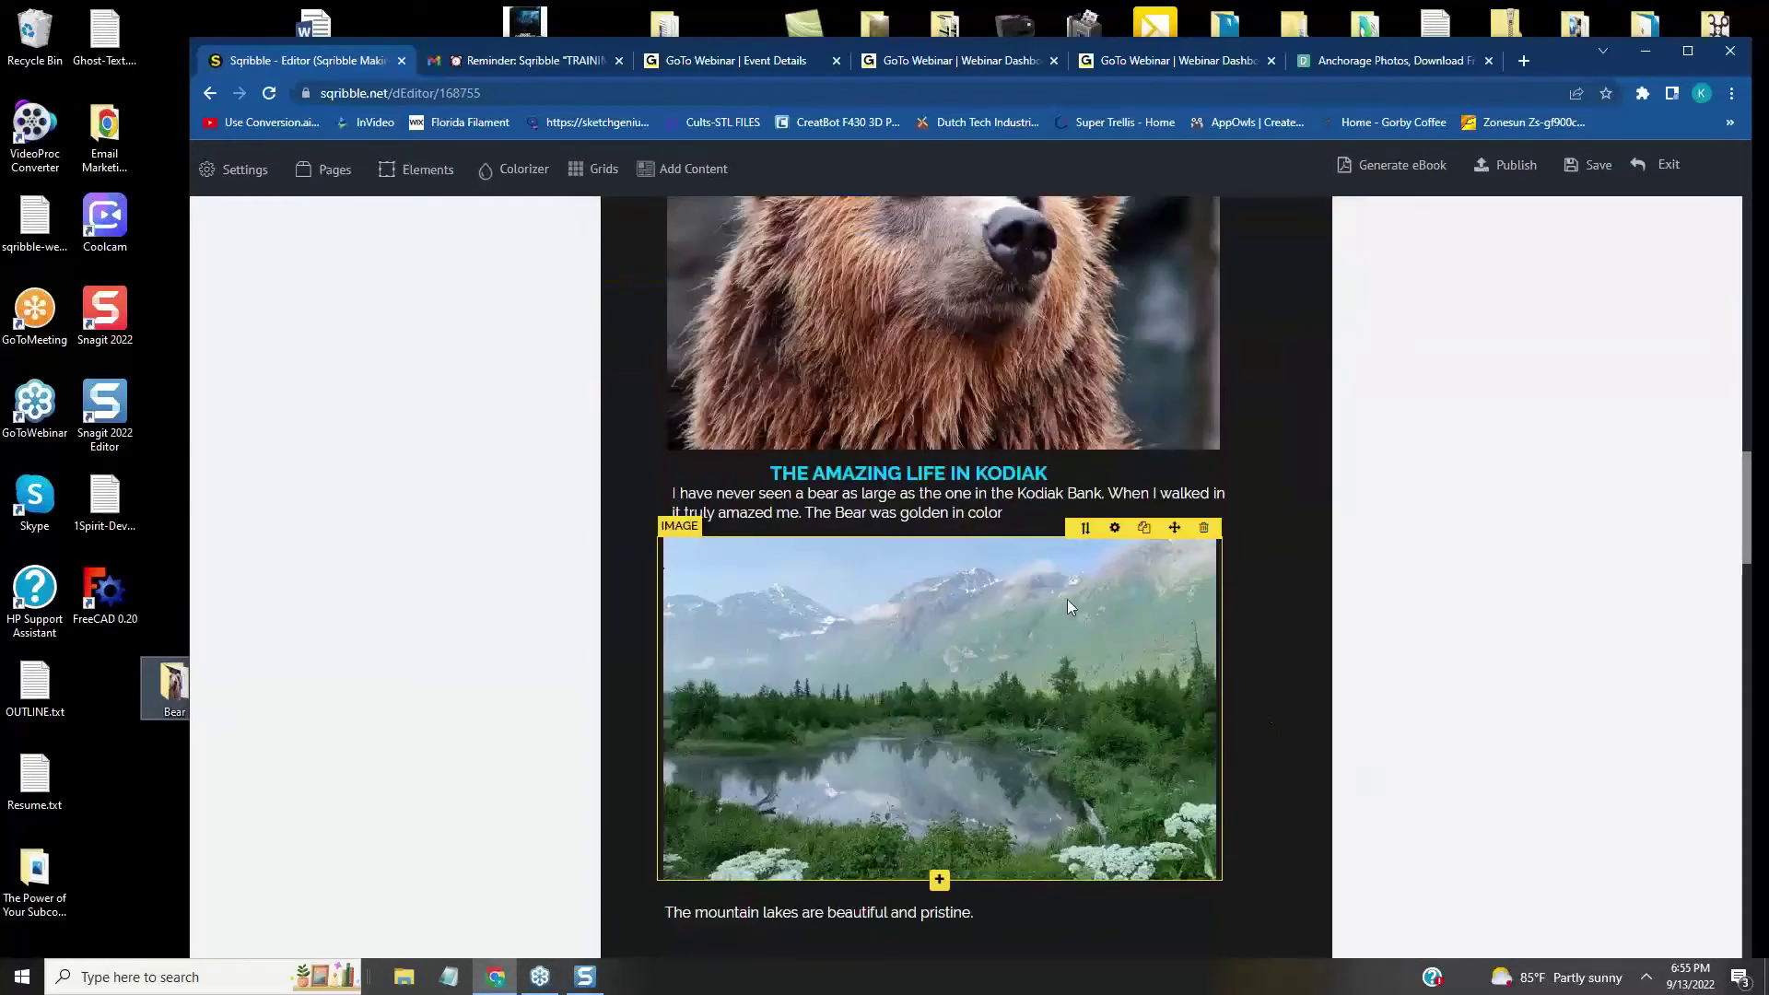
drag(1175, 540, 963, 908)
click(959, 912)
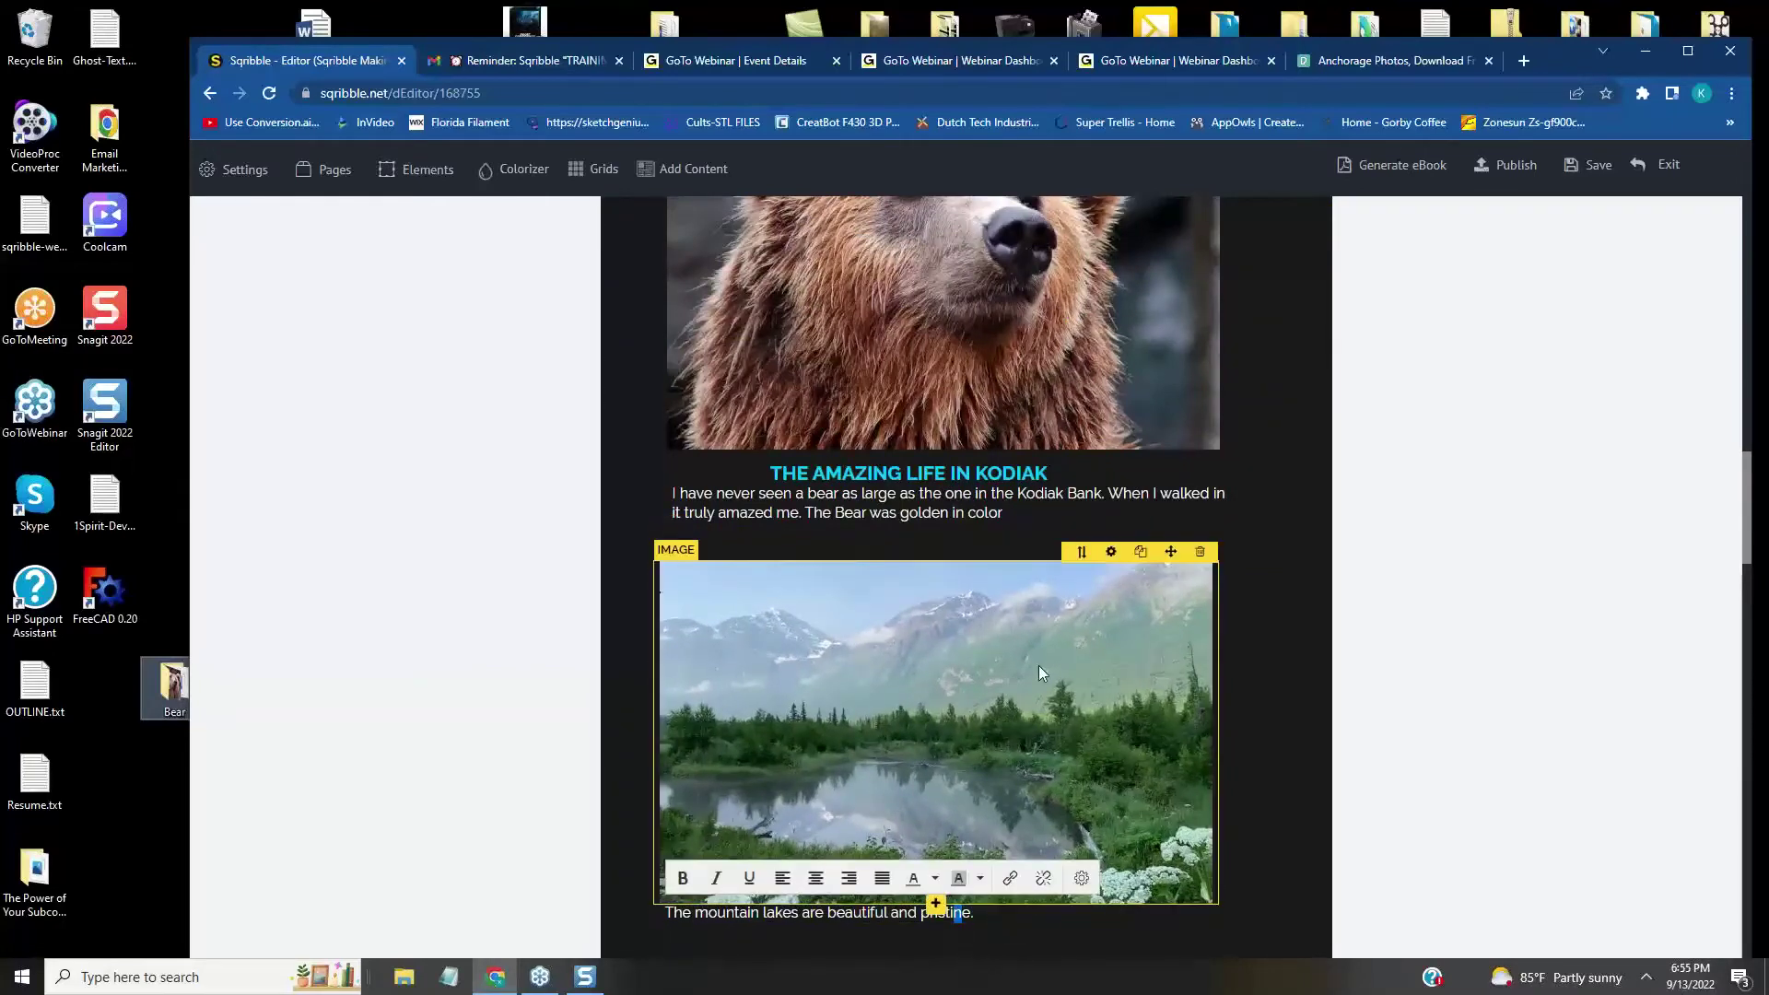
drag(1171, 544, 1025, 900)
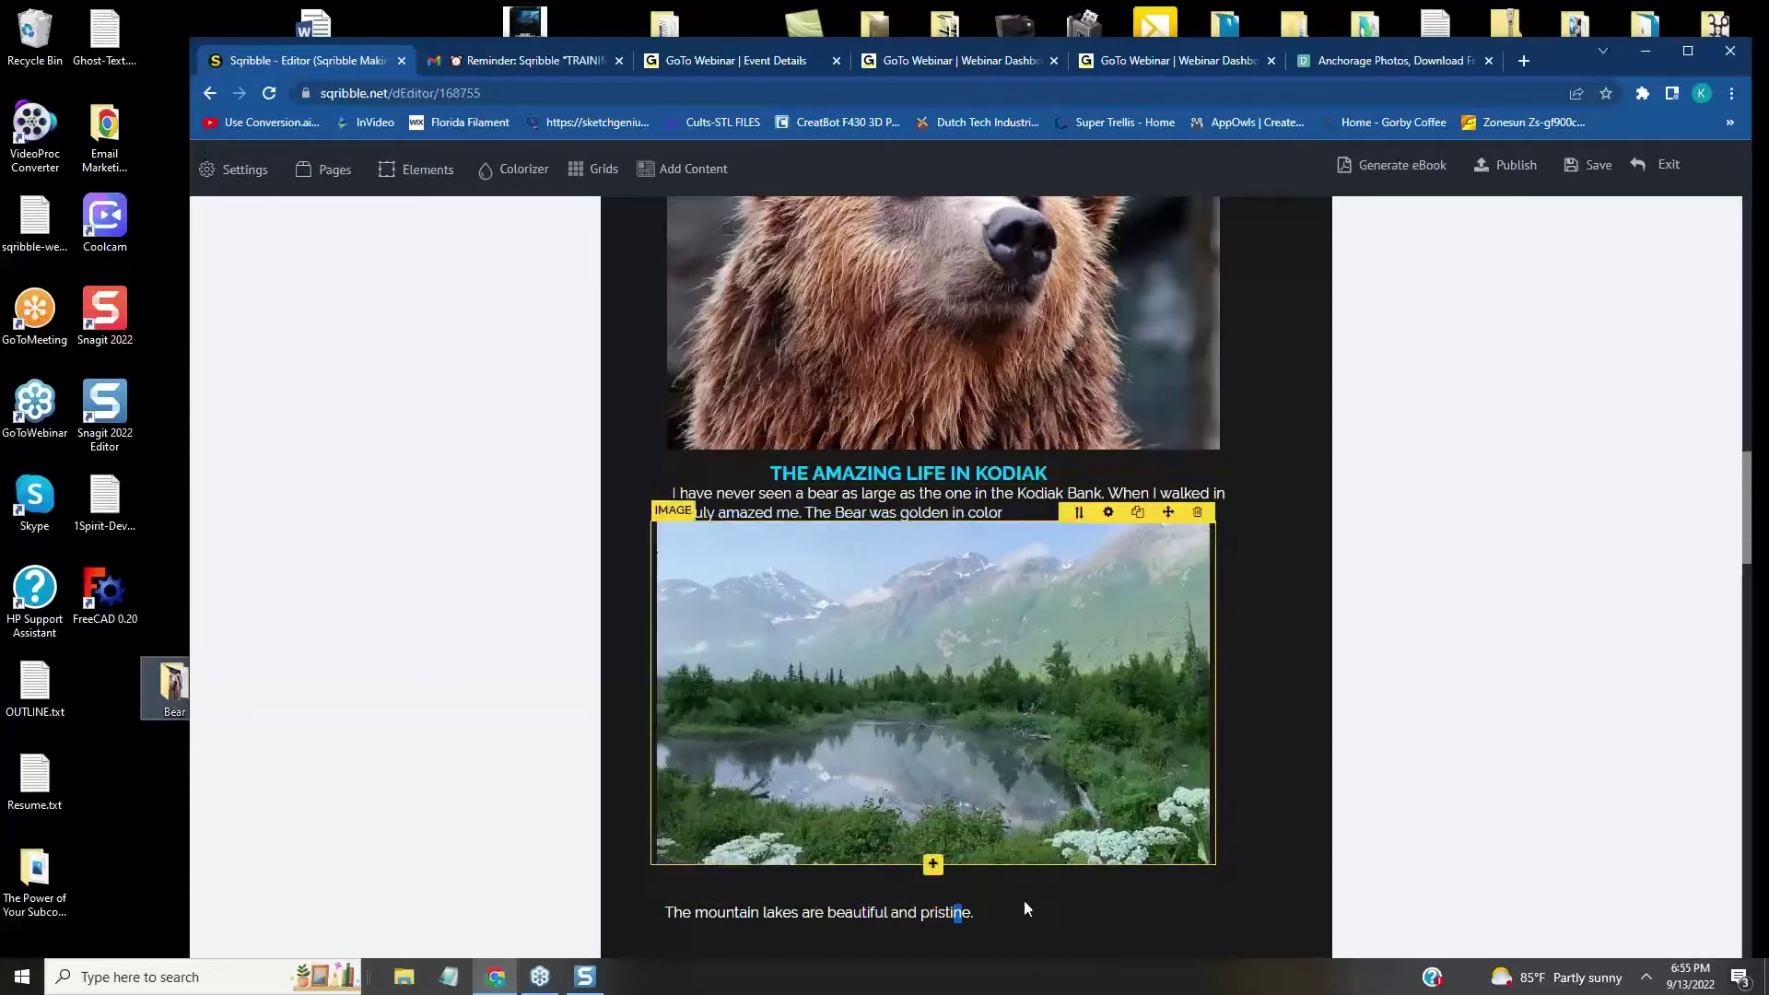
mouse_move(935, 910)
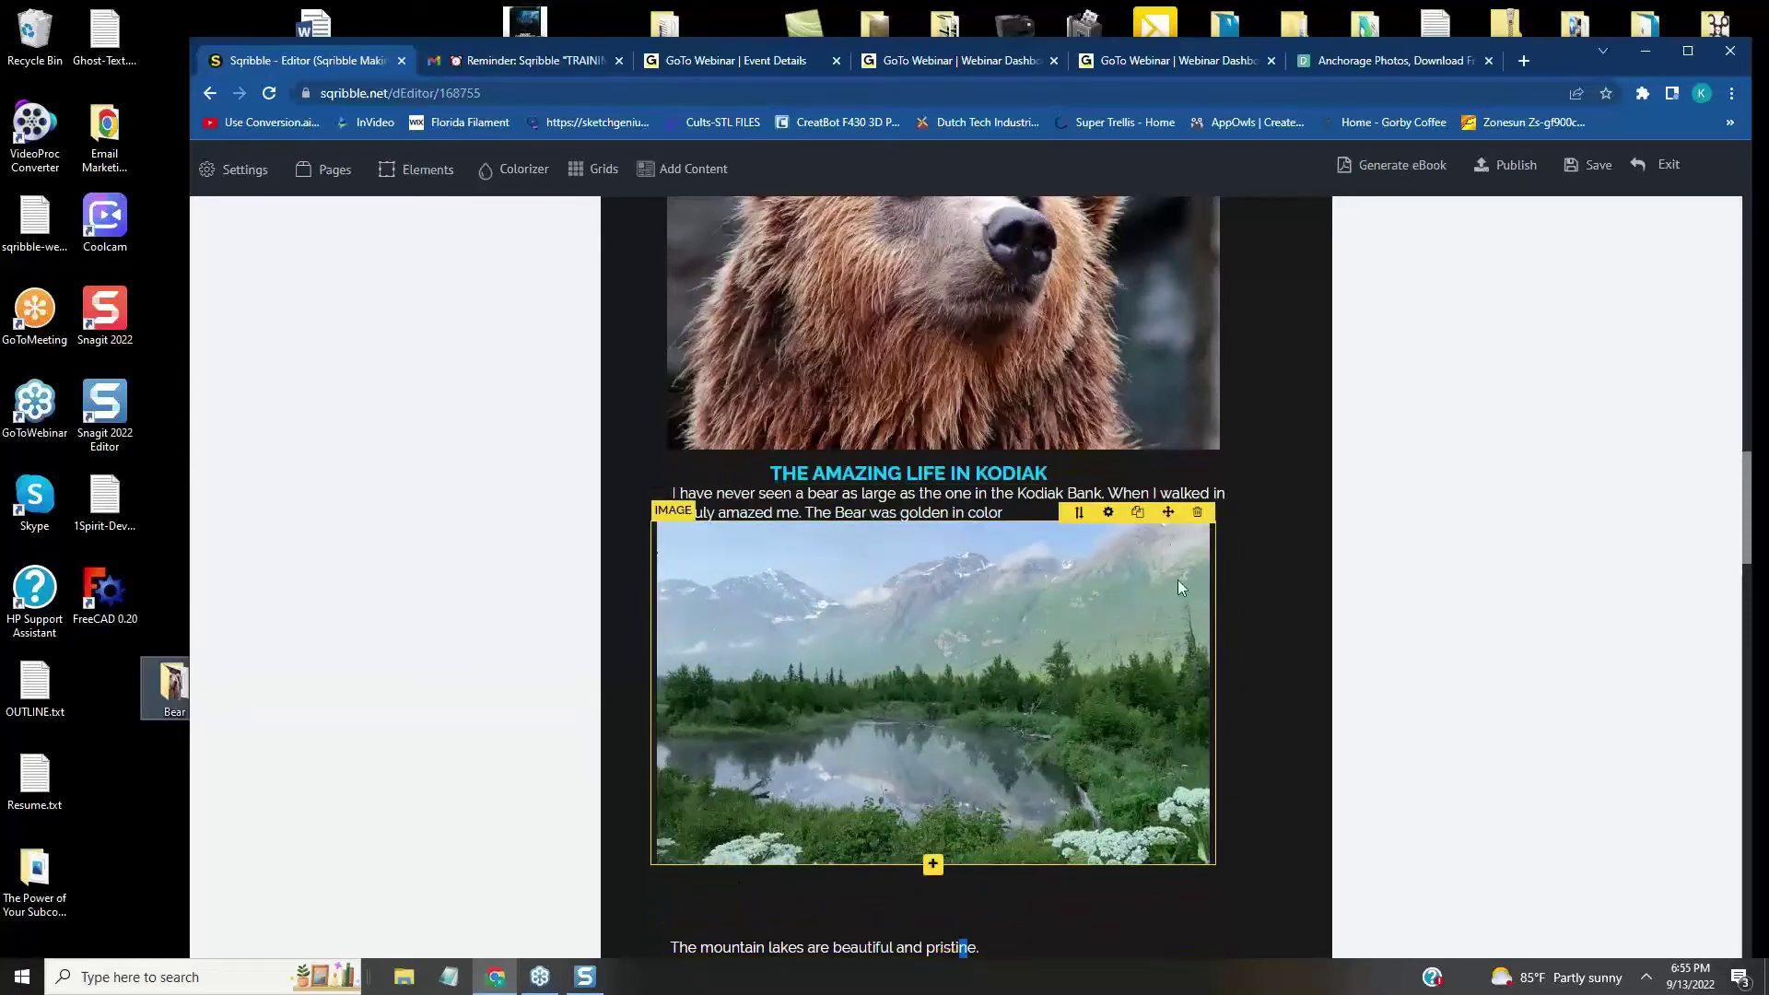
drag(1167, 513, 1207, 564)
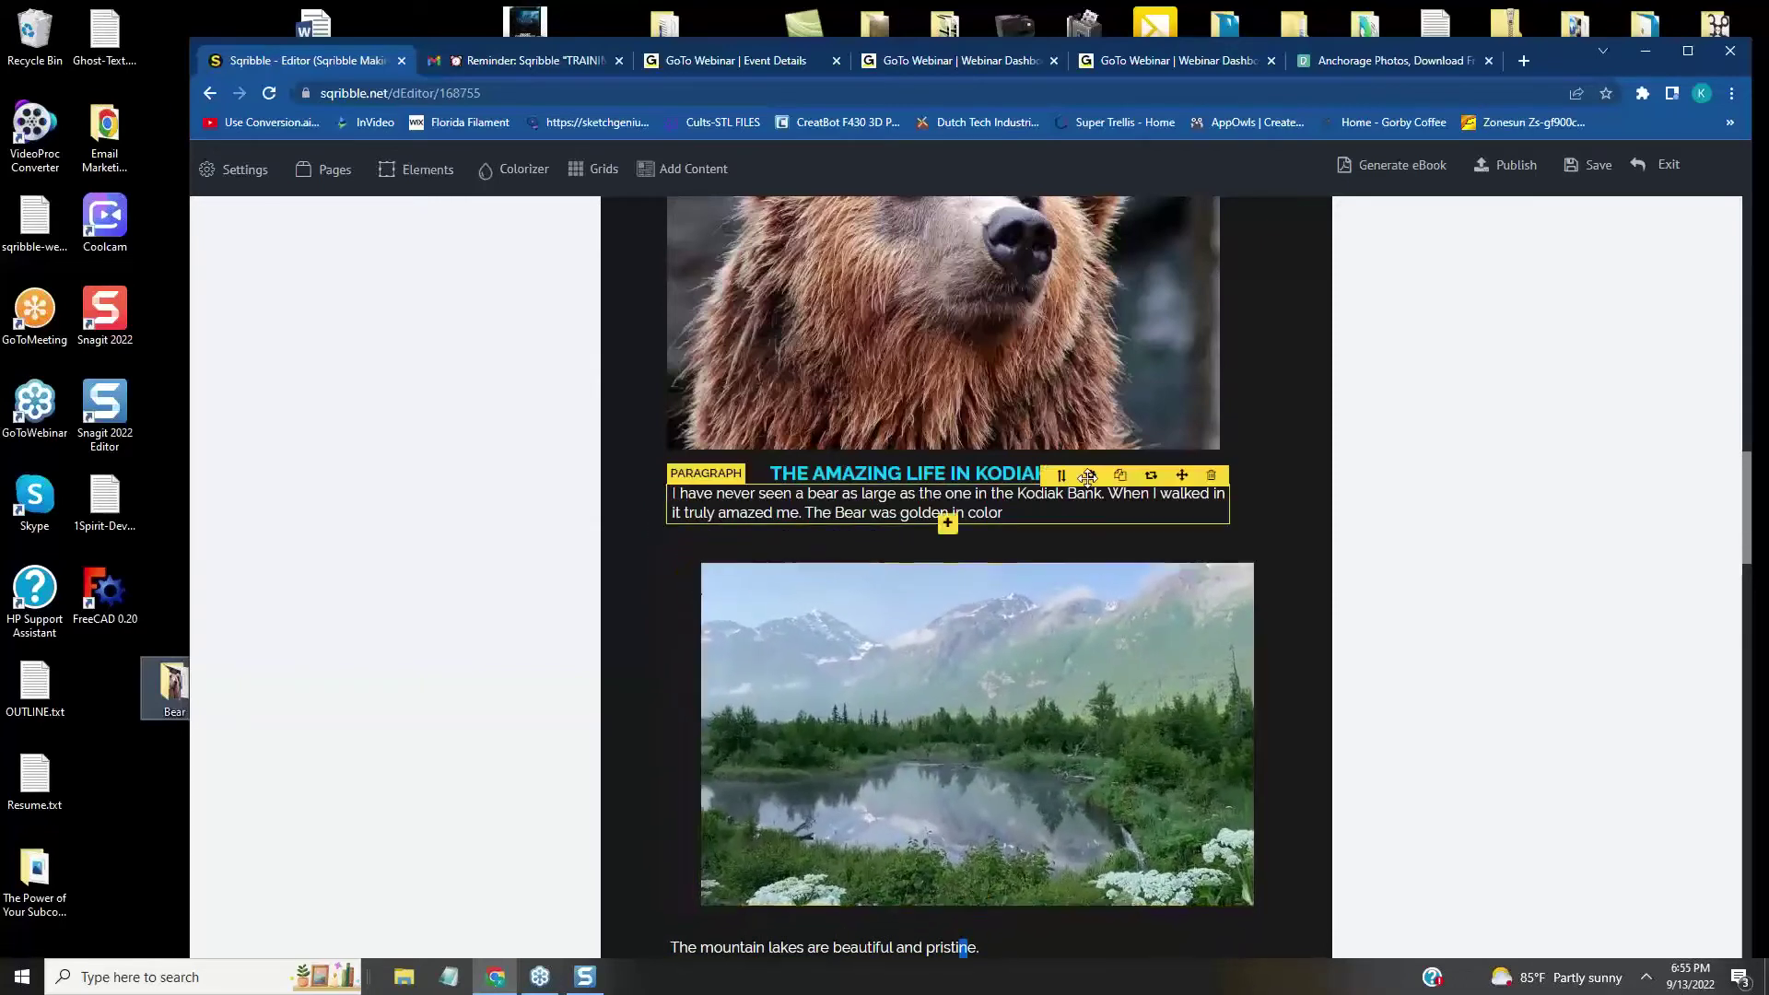
drag(1031, 449, 1088, 528)
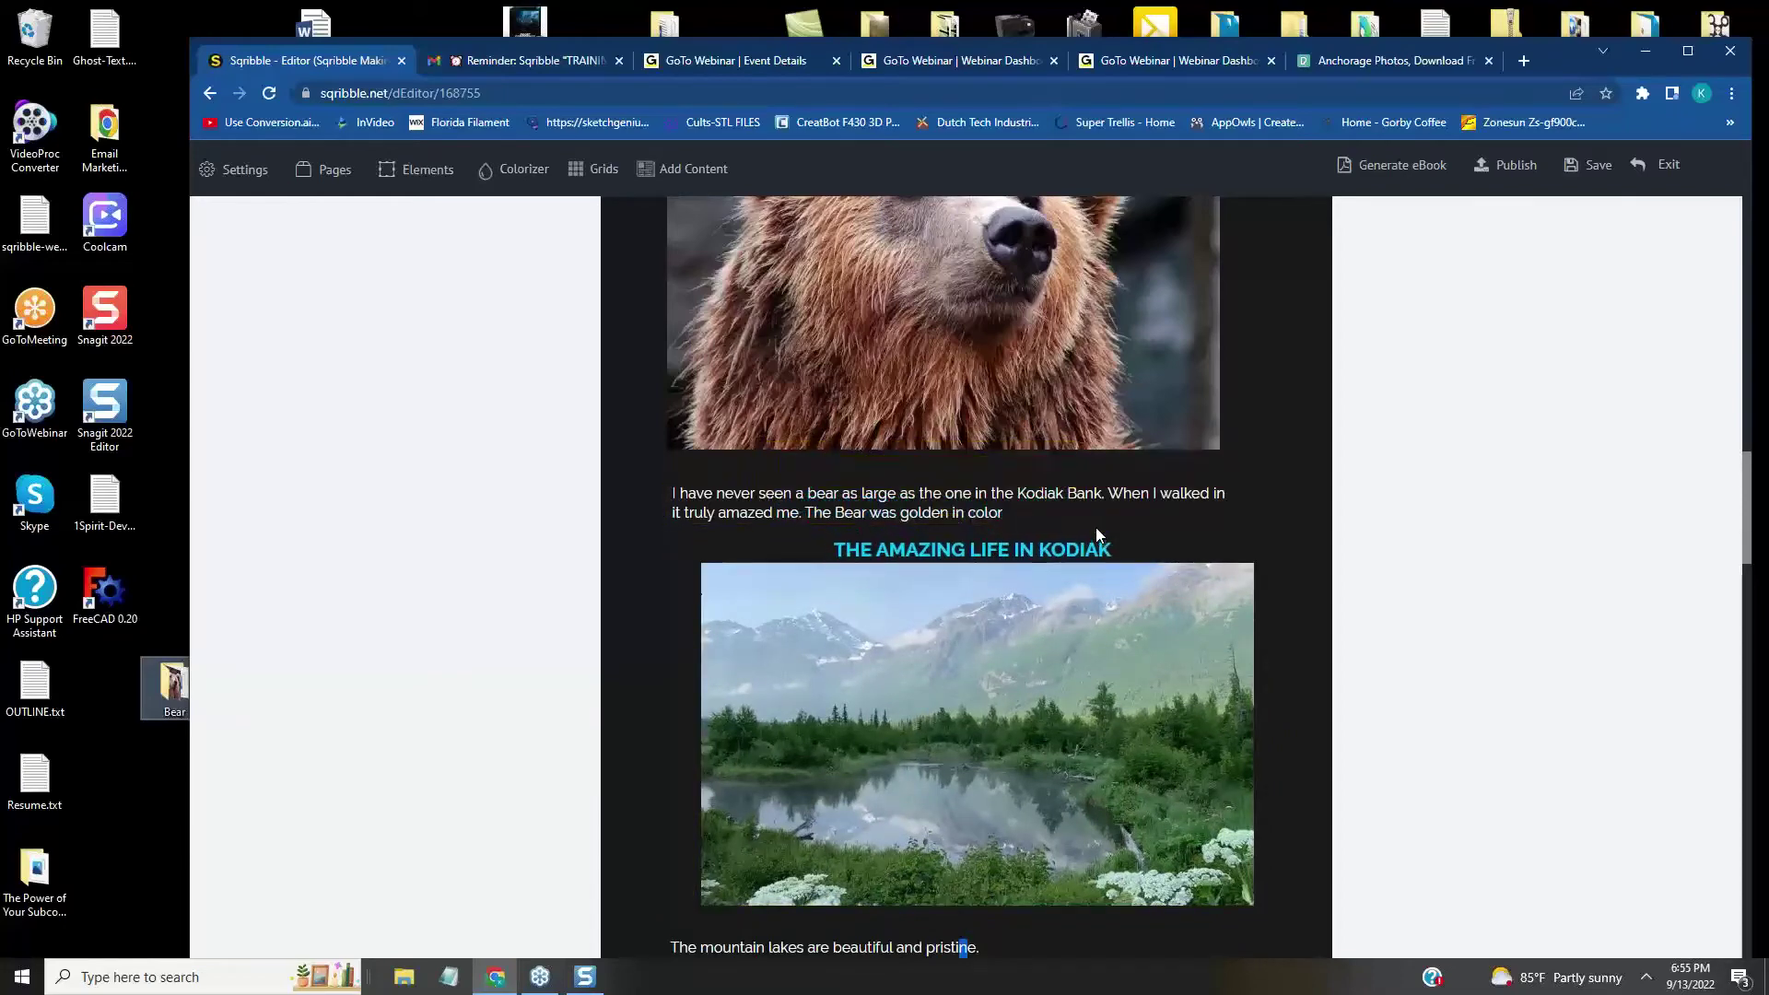
- Raise the bear paragraph slightly toward the bear image and align the lake caption with the lake image's left edge
mouse_move(1131, 497)
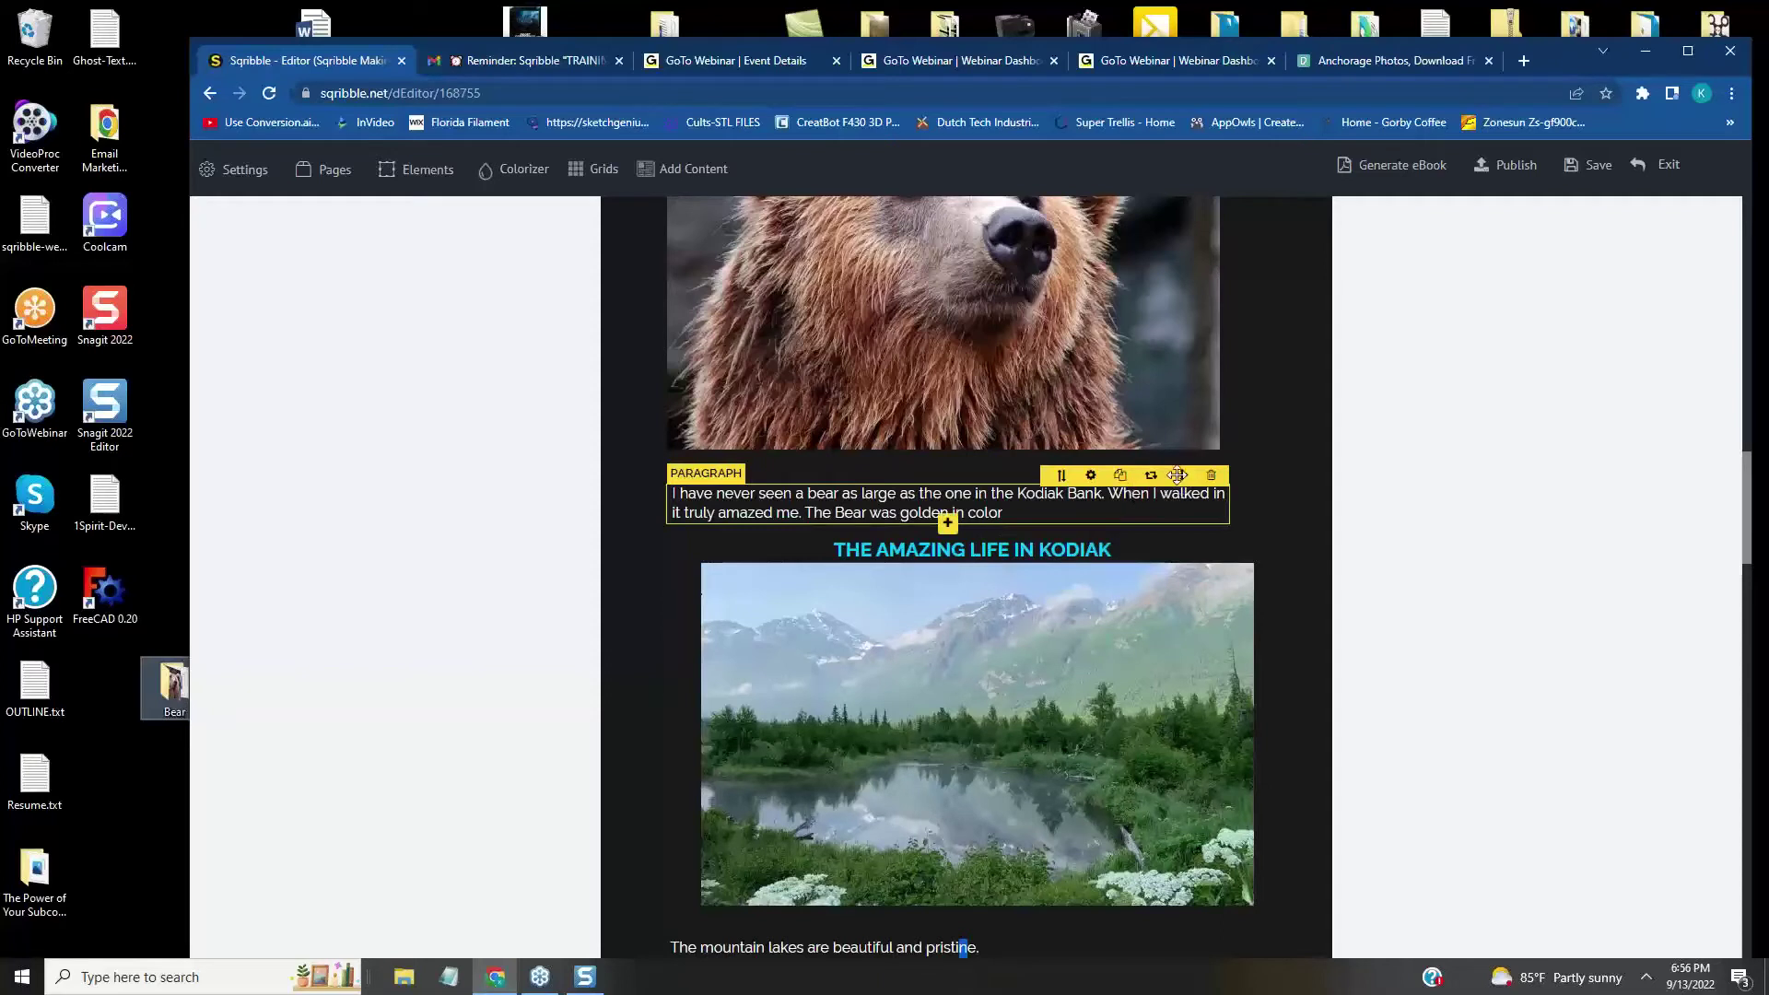
drag(1179, 474, 1170, 461)
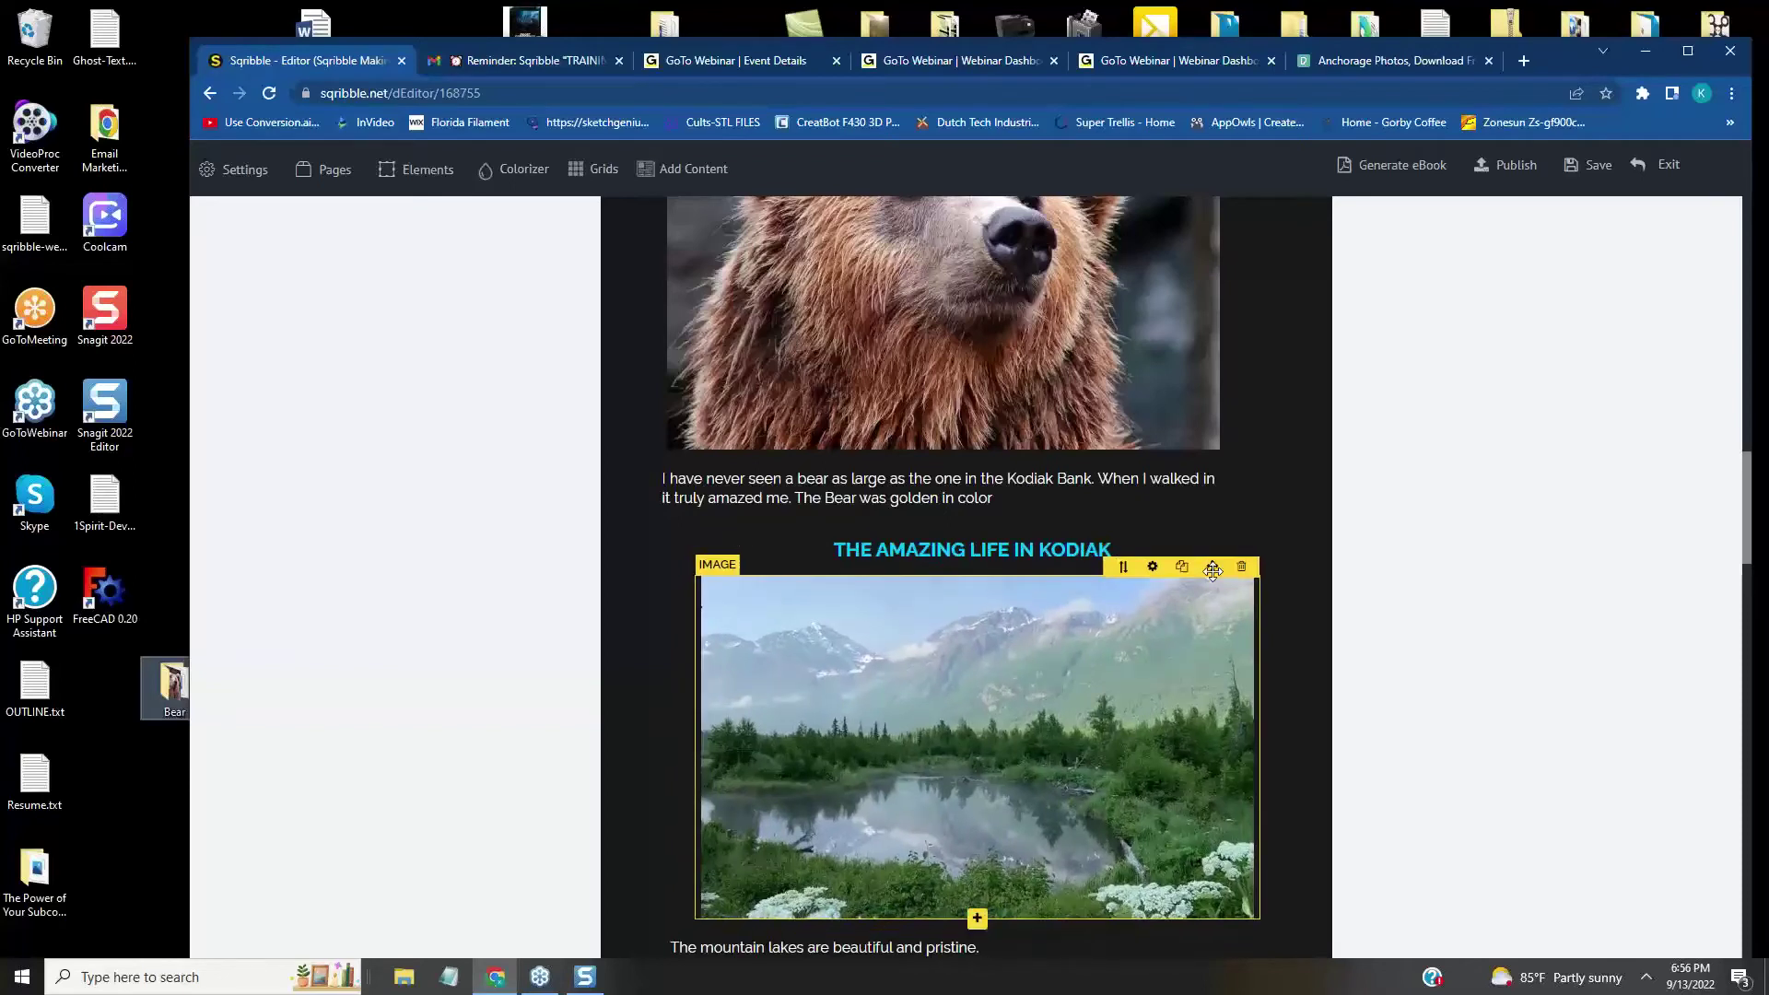
scroll(1337, 627, down, 3)
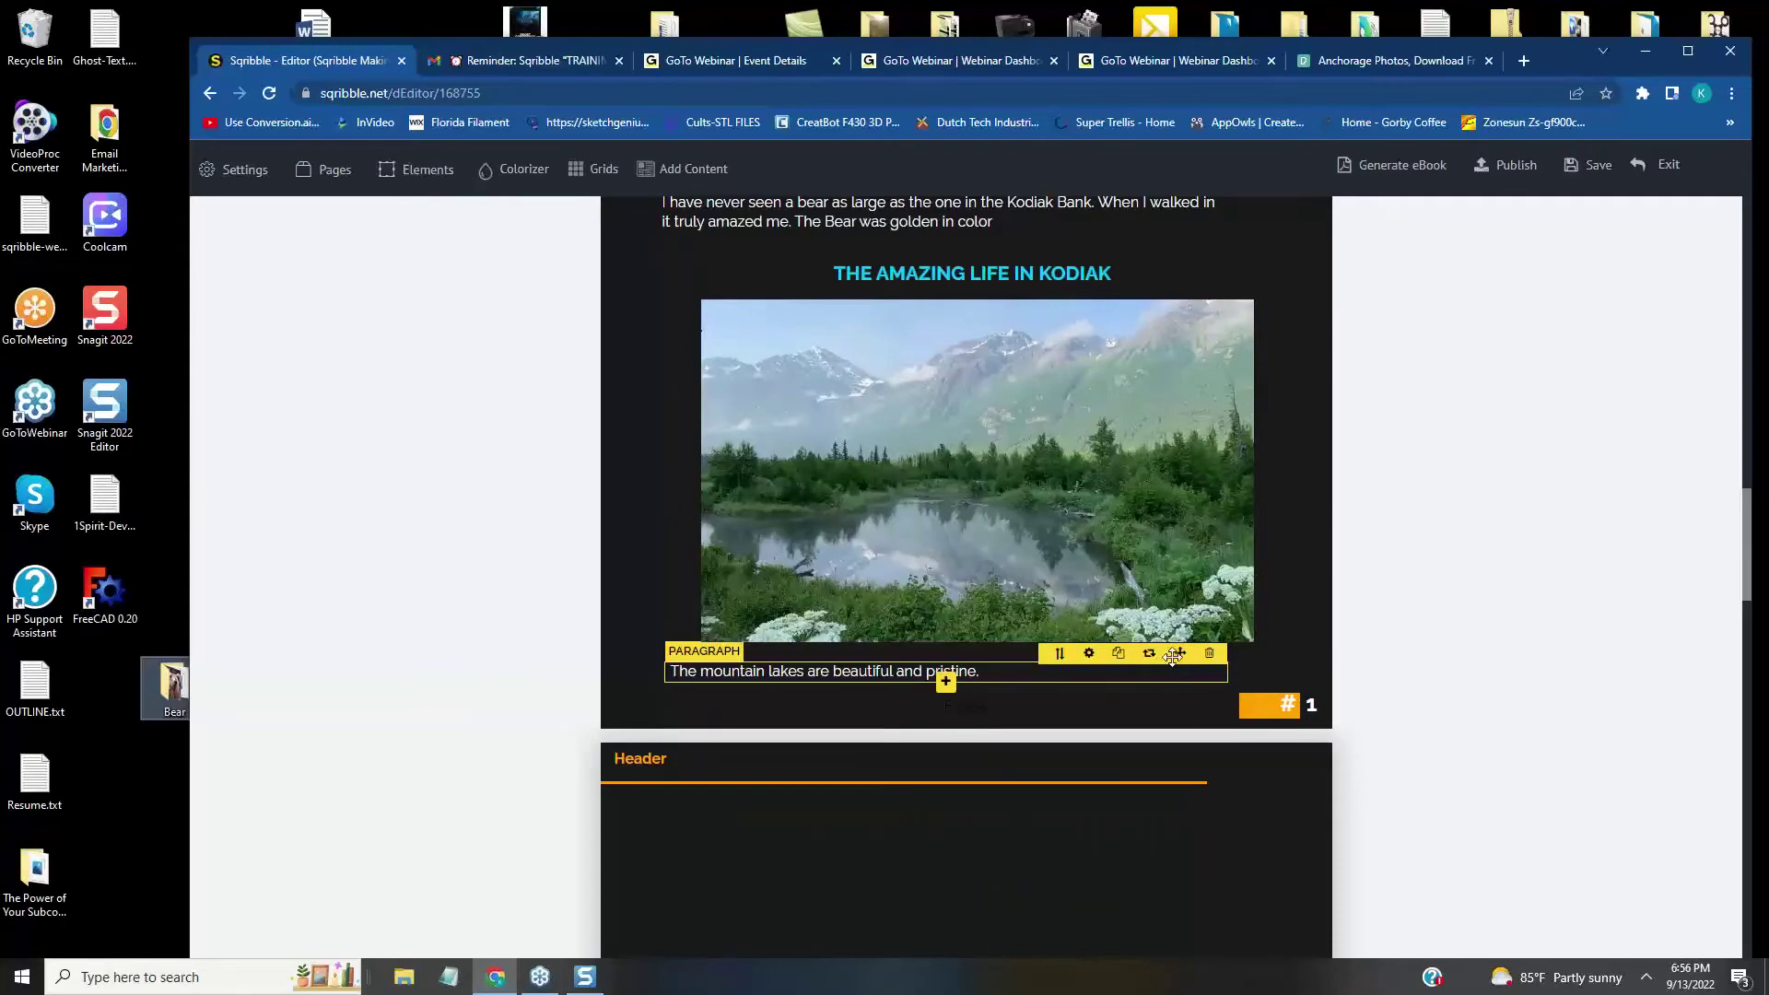
drag(1184, 652, 1221, 656)
- Compare the table of contents entries with the headlines, images and text on page 1
scroll(1461, 580, up, 9)
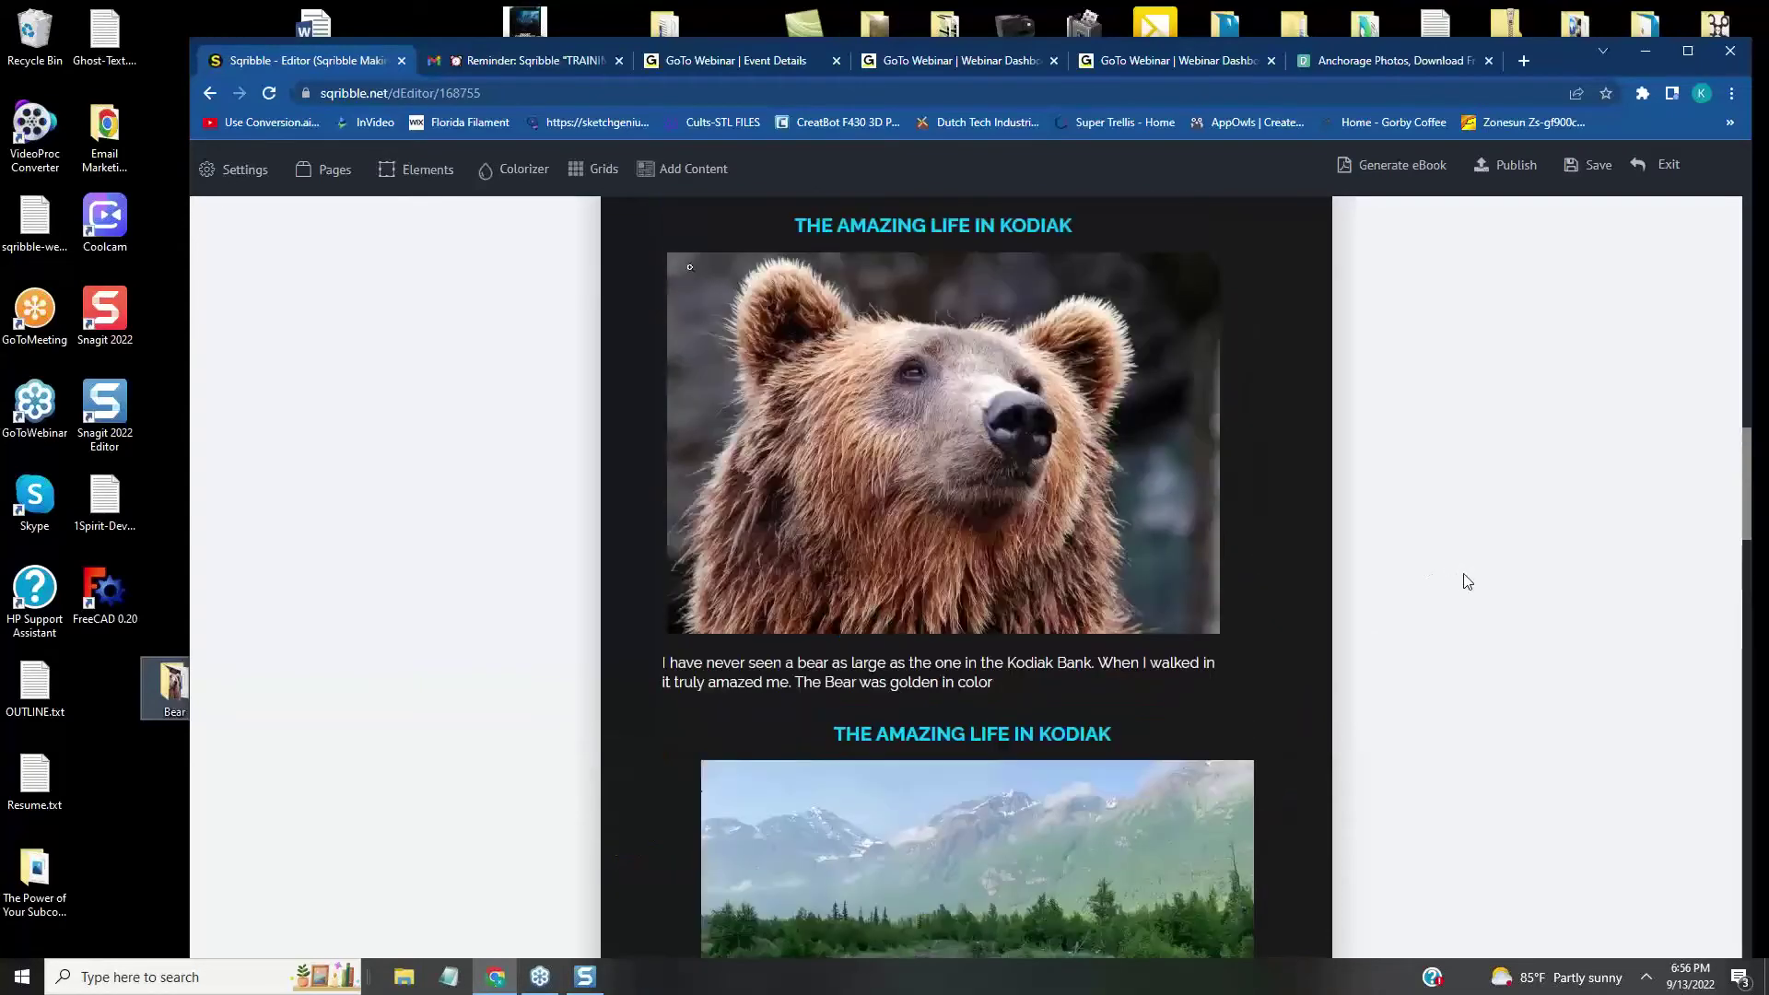
scroll(1467, 581, up, 5)
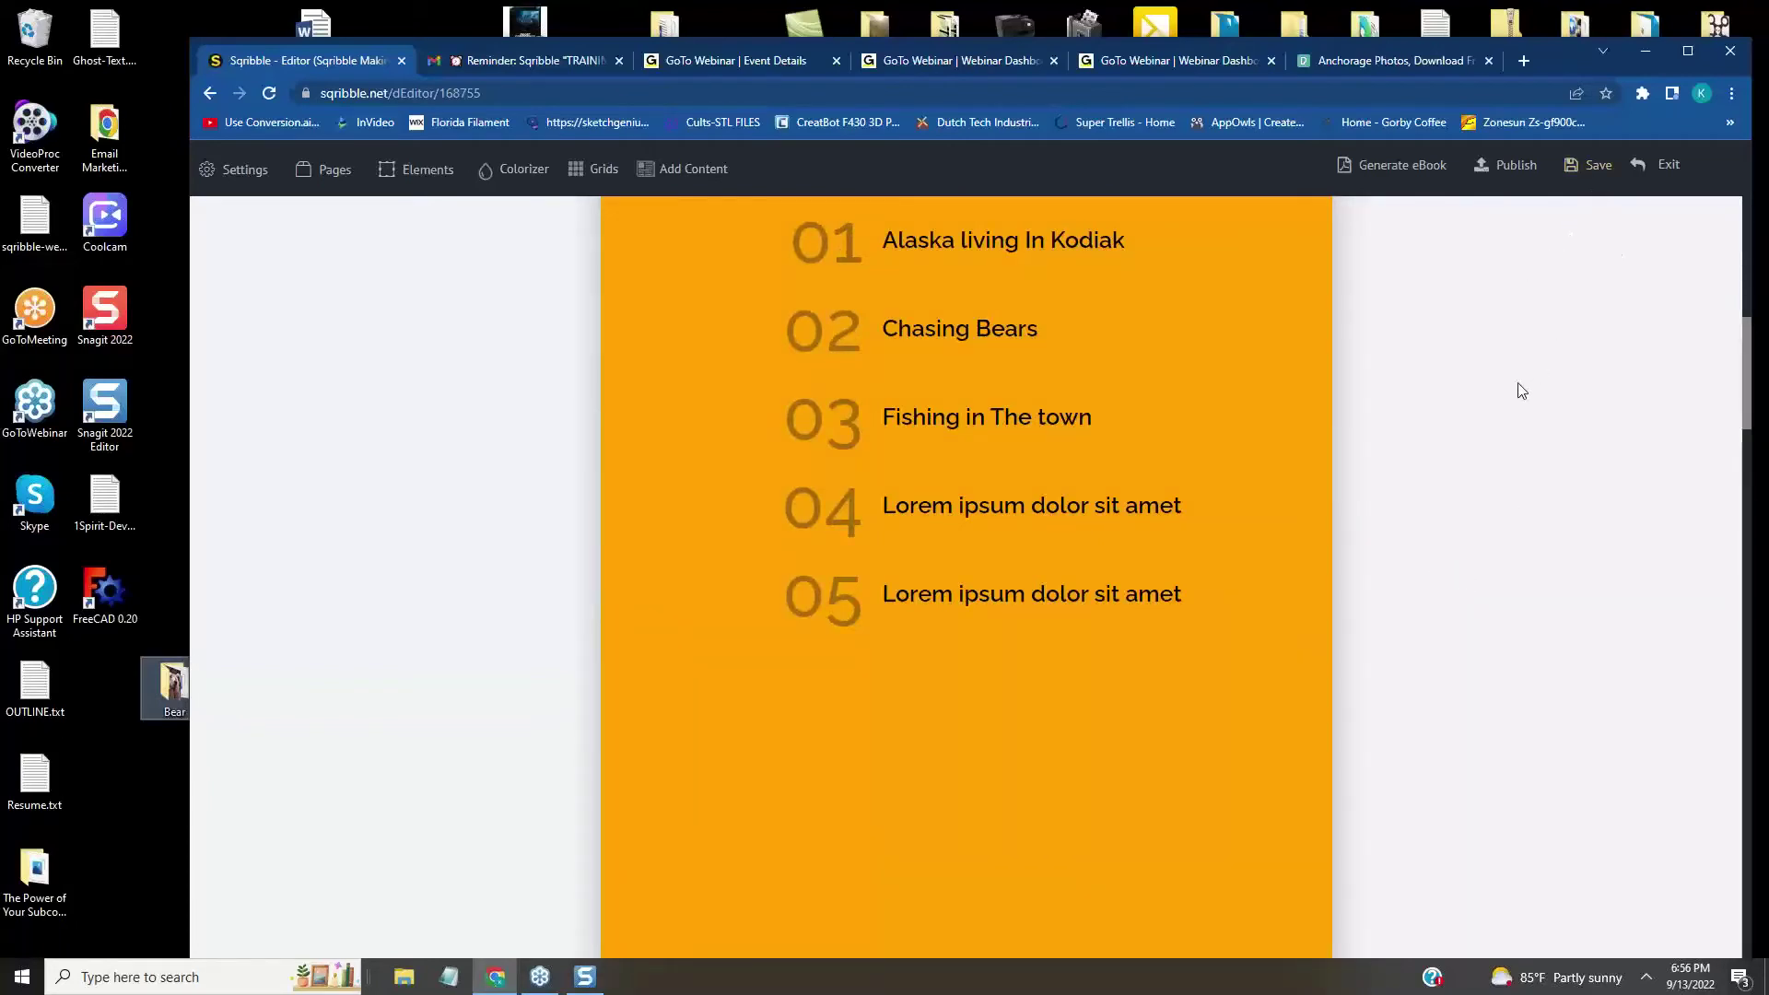
scroll(1502, 411, down, 9)
scroll(1503, 416, up, 10)
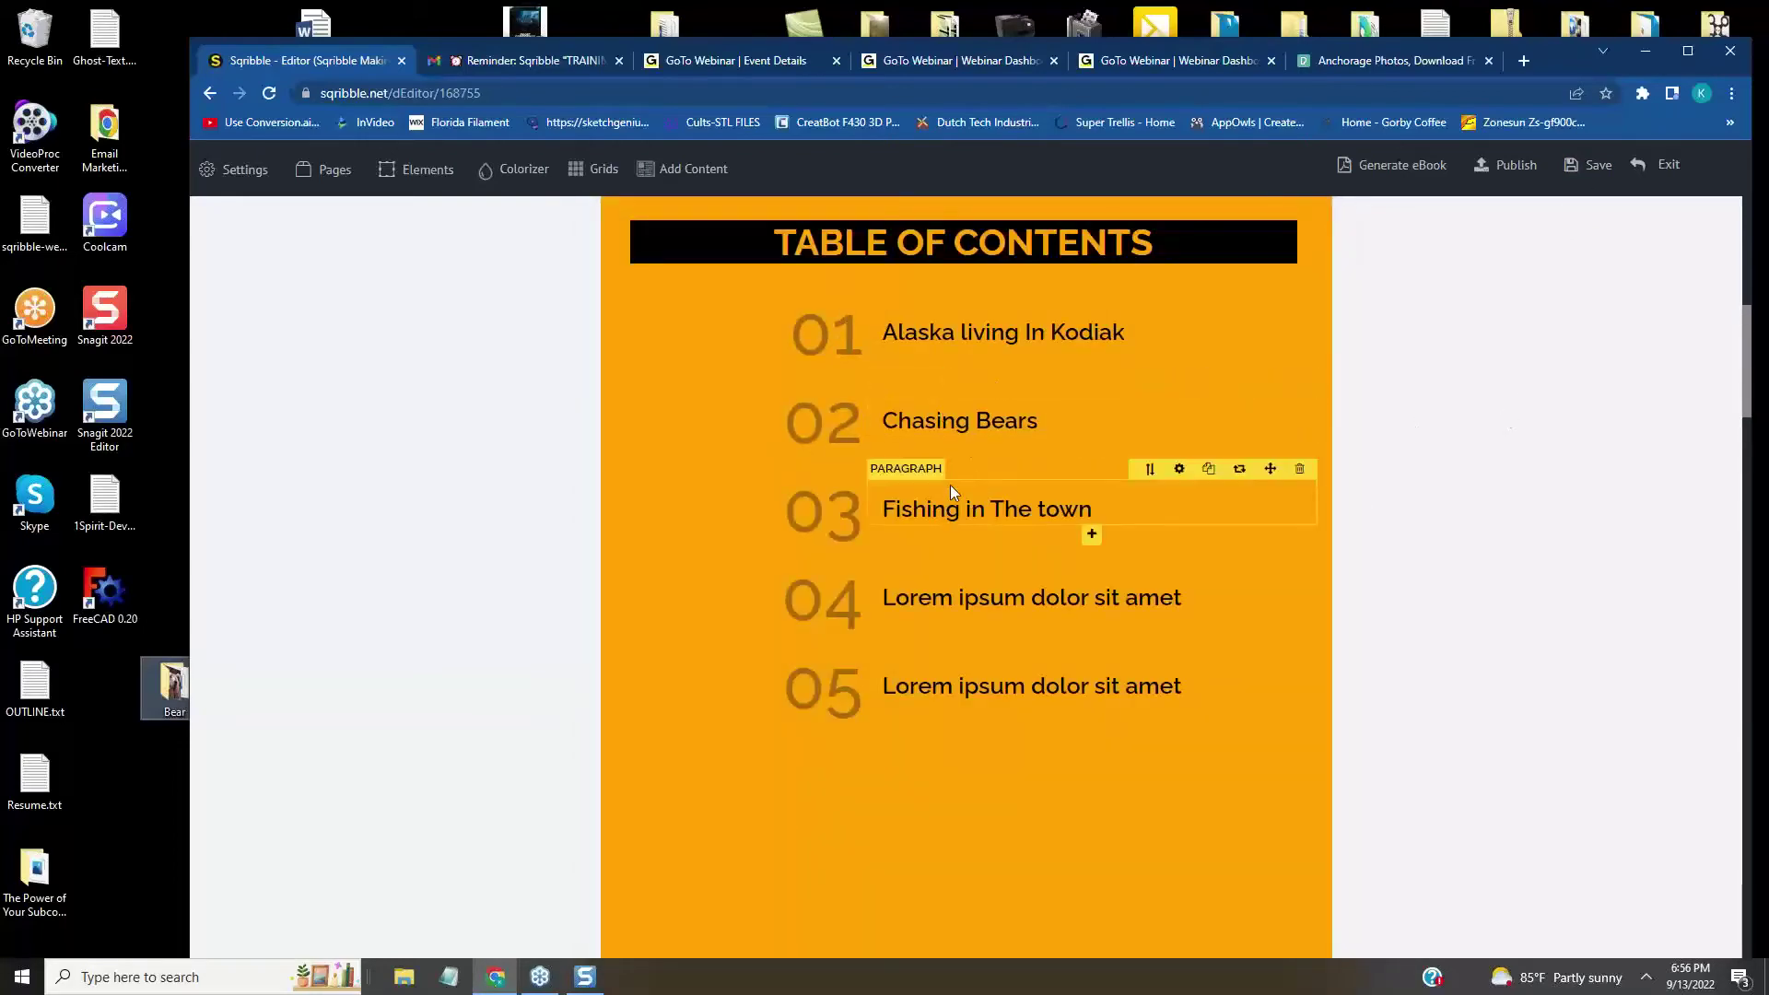
scroll(1409, 654, down, 9)
scroll(1425, 645, down, 4)
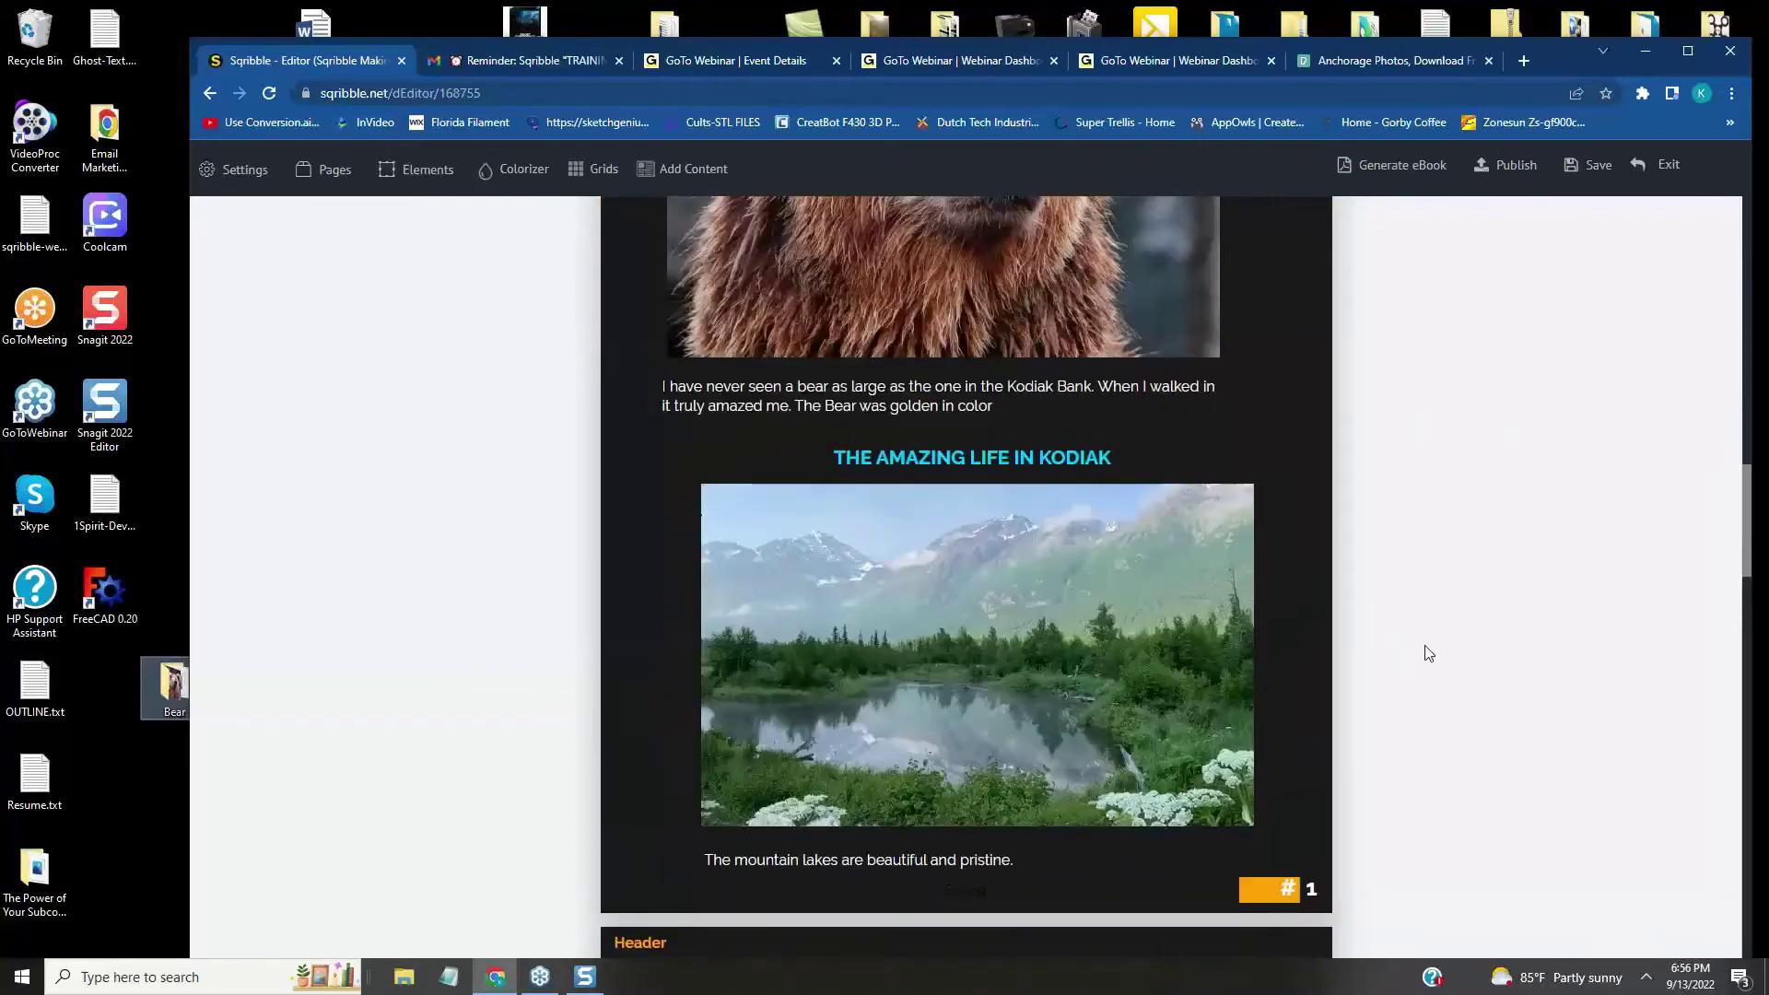
scroll(1426, 649, up, 10)
scroll(1428, 654, up, 4)
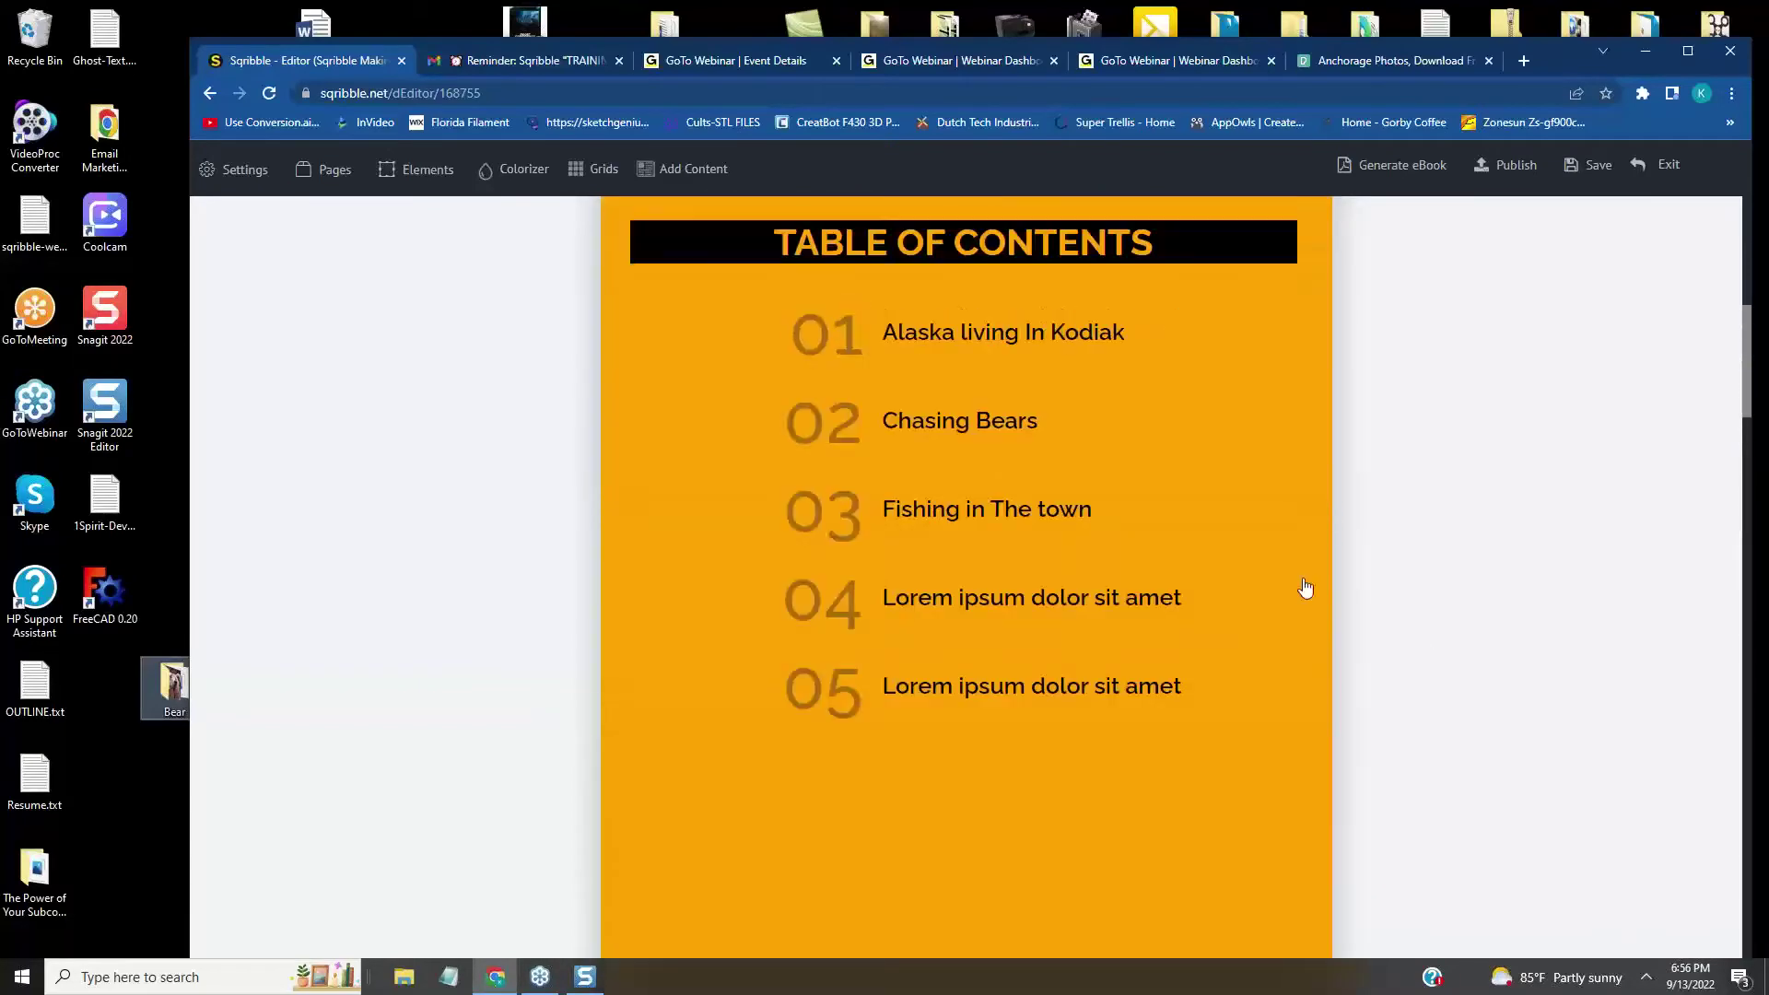
mouse_move(949, 407)
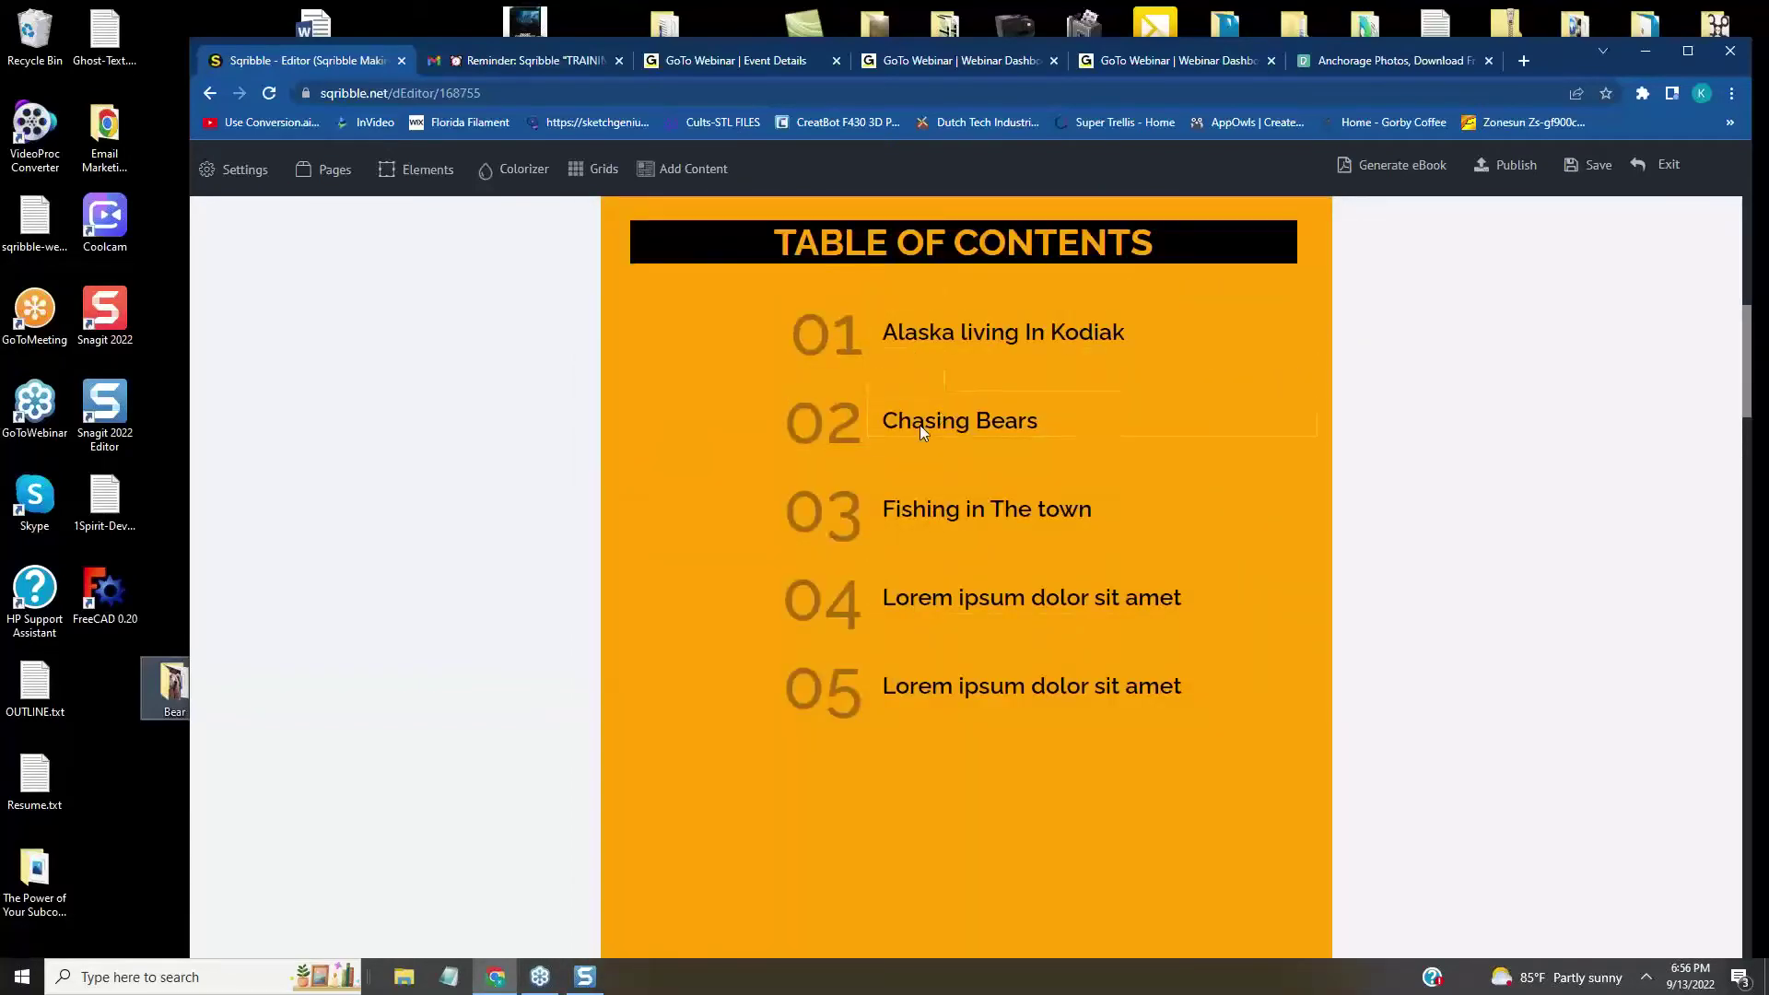
scroll(1382, 645, down, 4)
scroll(999, 622, down, 9)
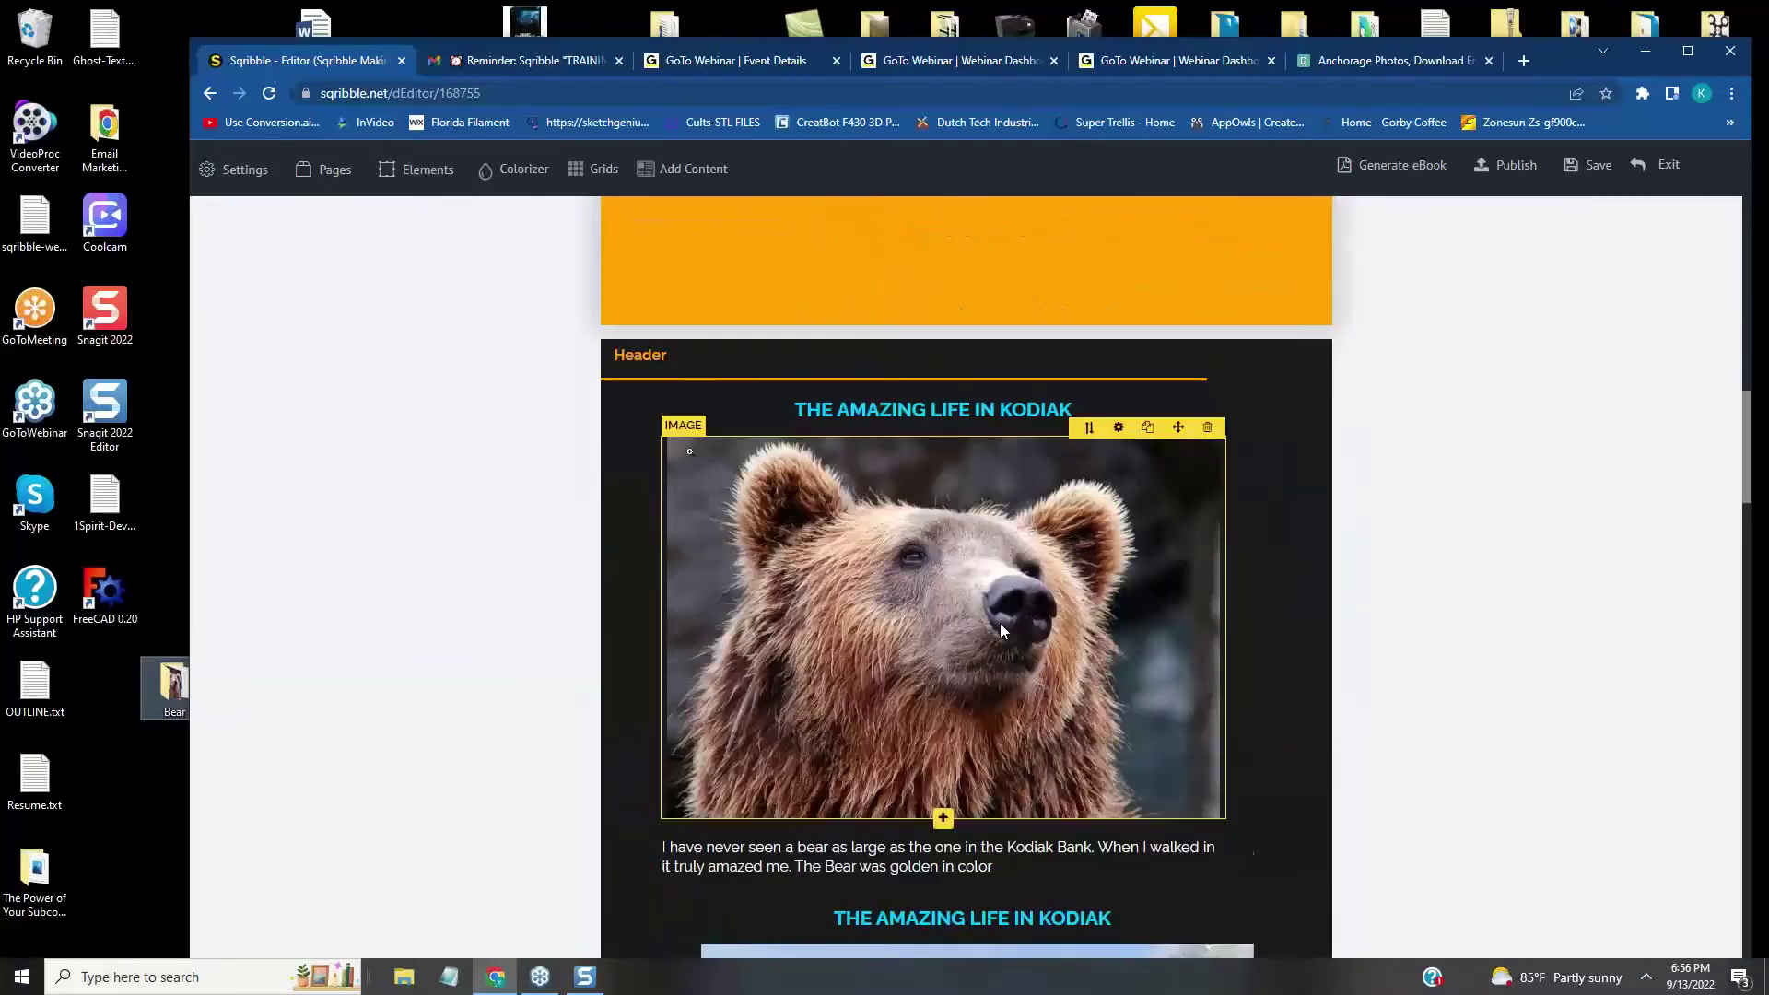
- Line up the lake image beneath the copied headline, roughly under the bear image, and fit the bear paragraph between the bear image and that headline
mouse_move(1230, 651)
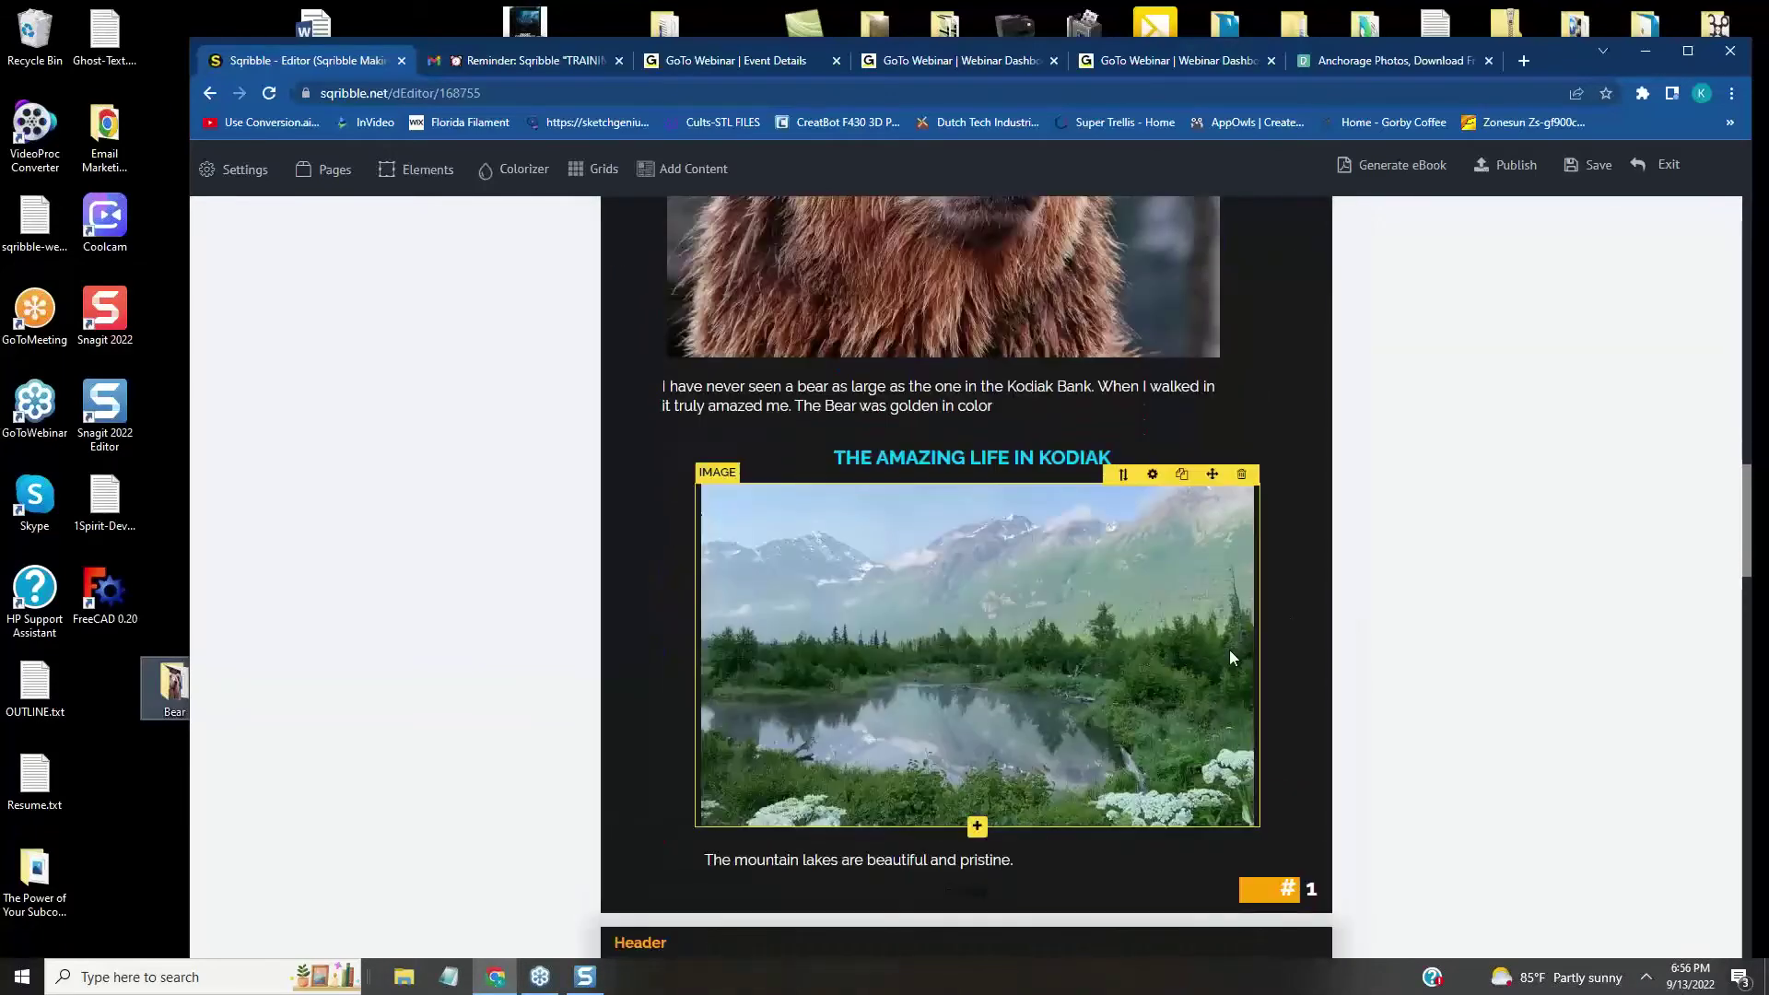
drag(1215, 493, 1175, 483)
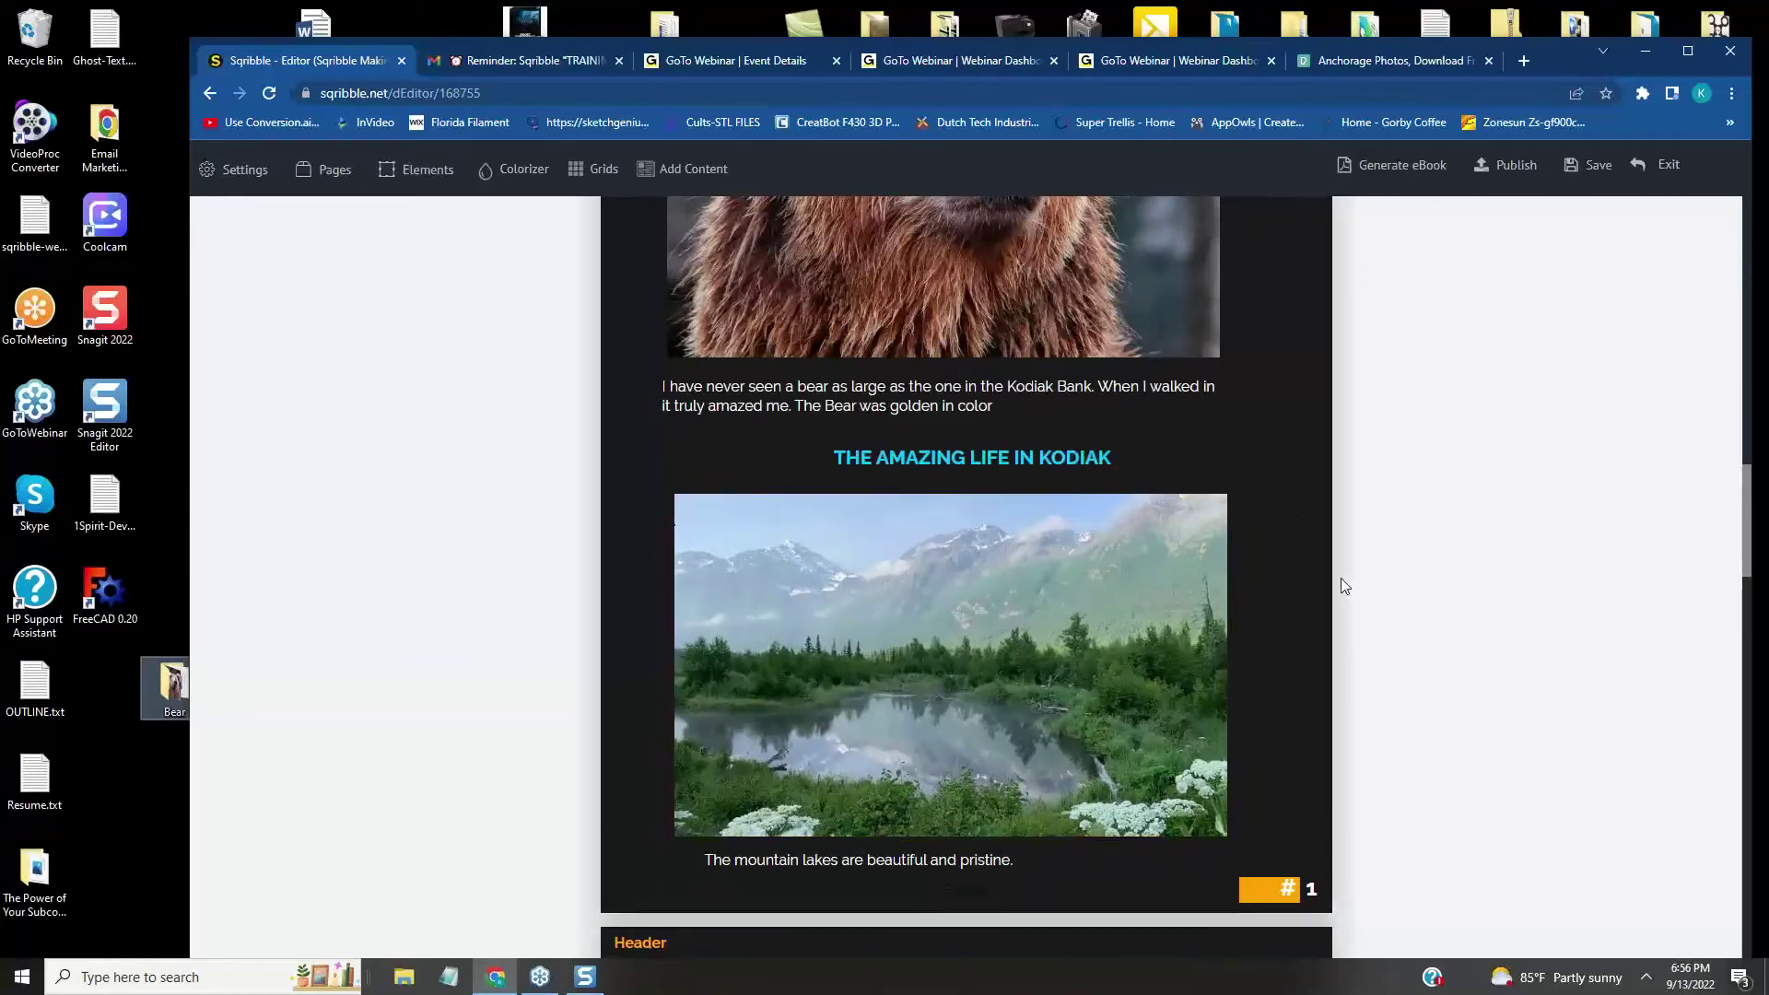
scroll(1341, 578, down, 2)
scroll(1189, 450, up, 2)
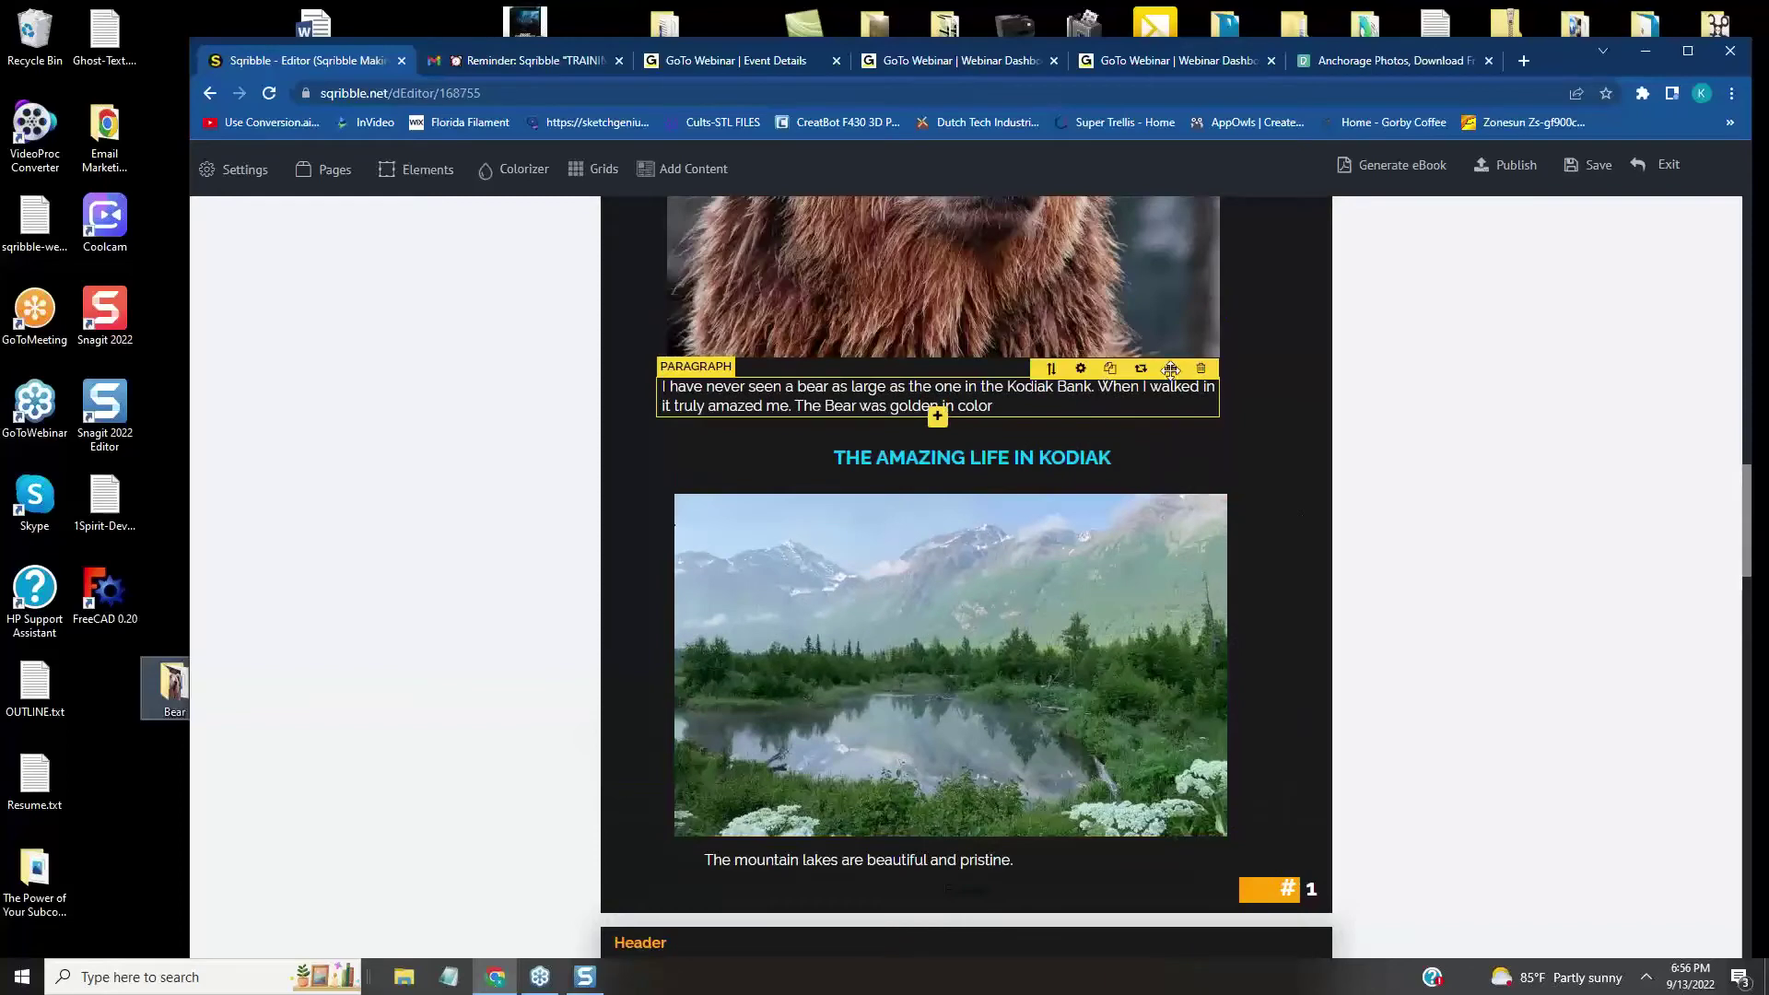
scroll(1209, 551, down, 2)
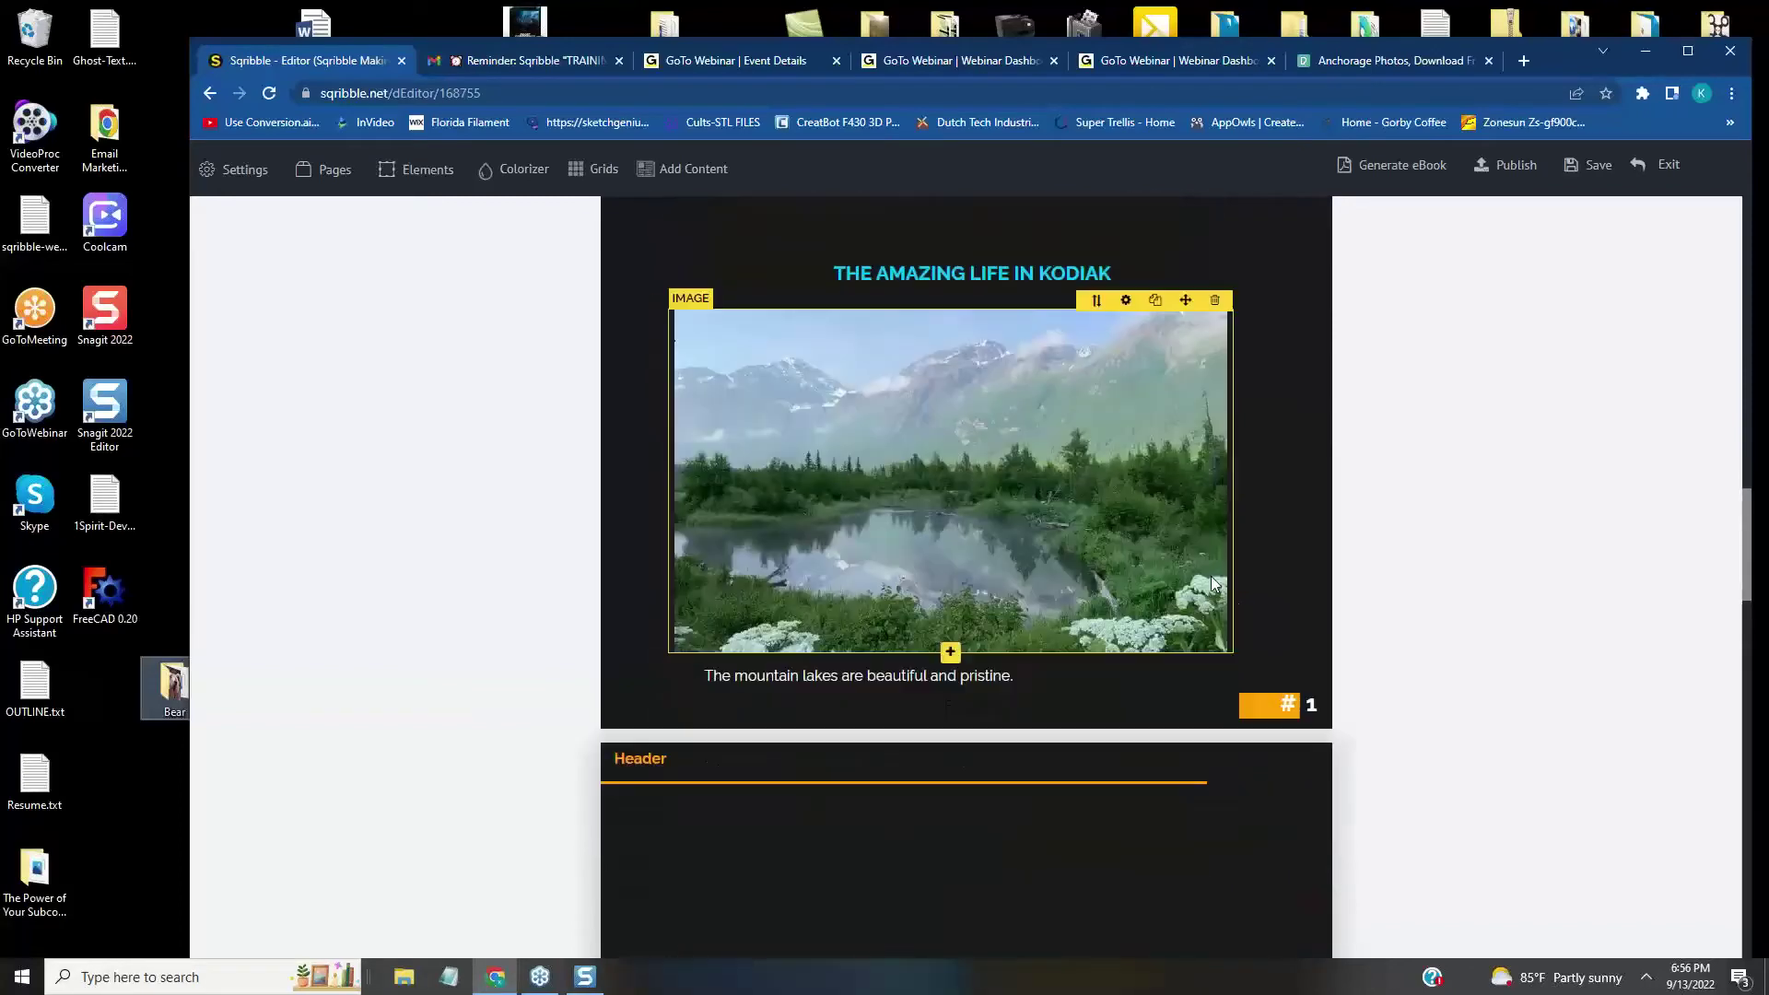
scroll(1197, 553, up, 3)
drag(1184, 576, 1109, 569)
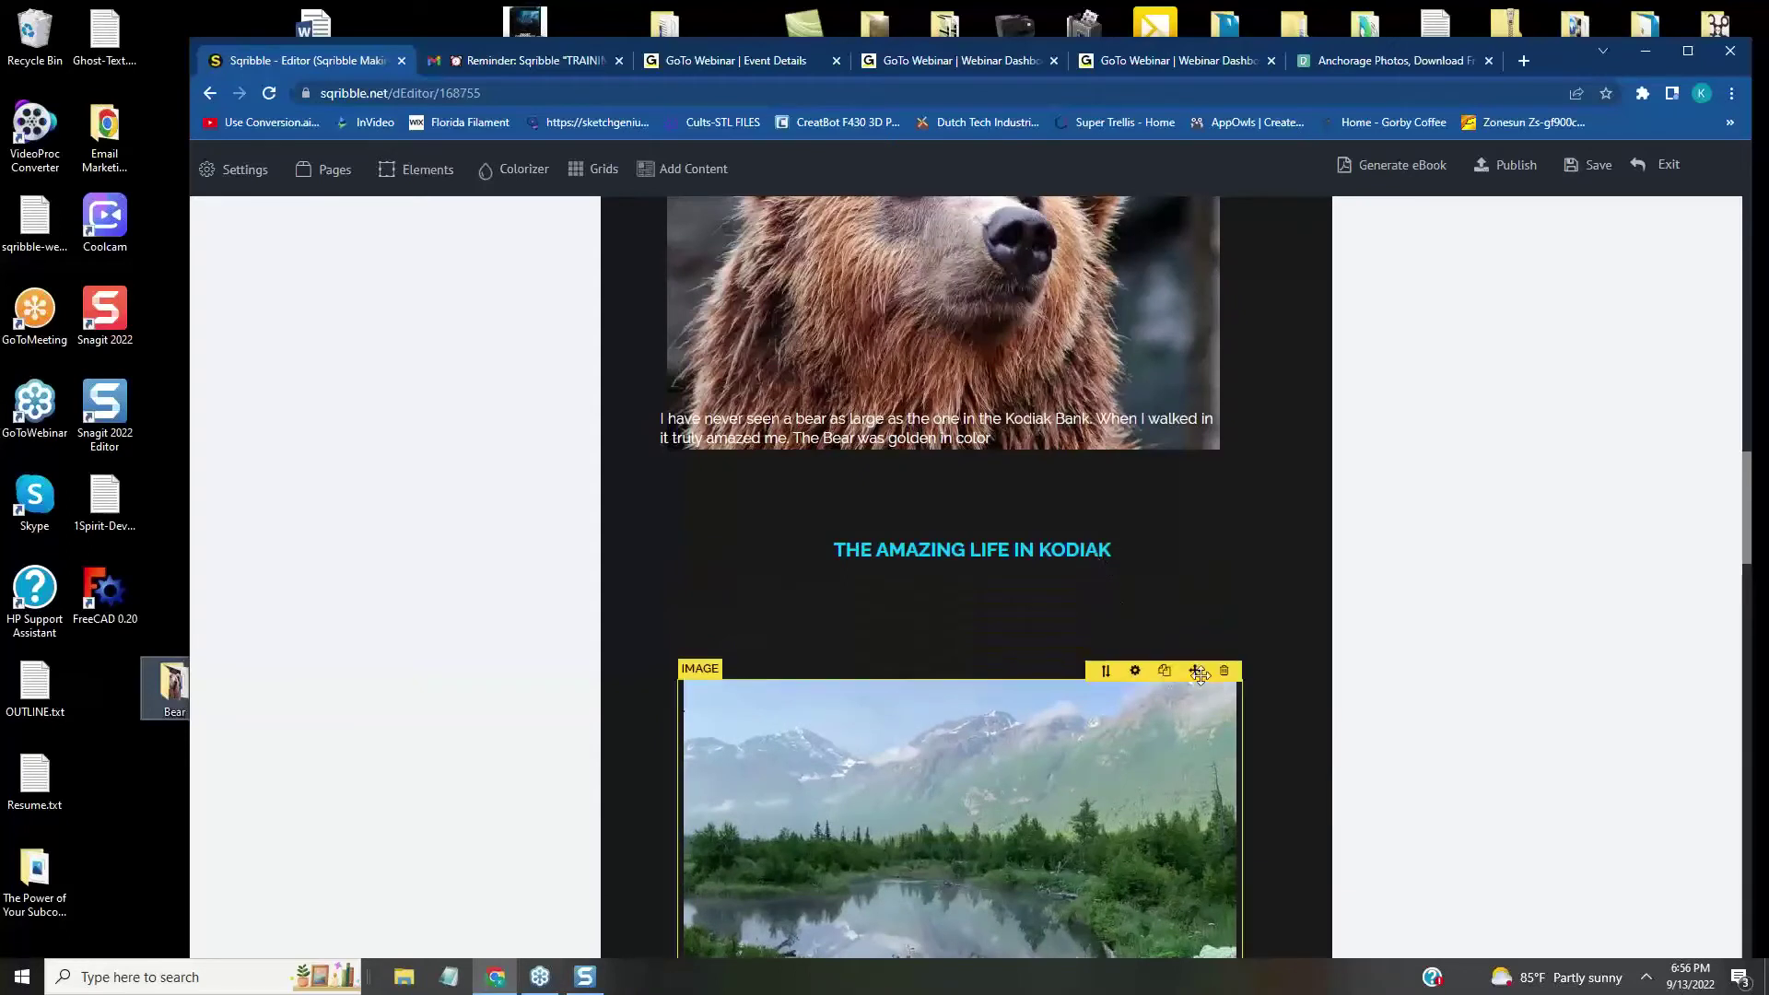
drag(1209, 680, 1220, 562)
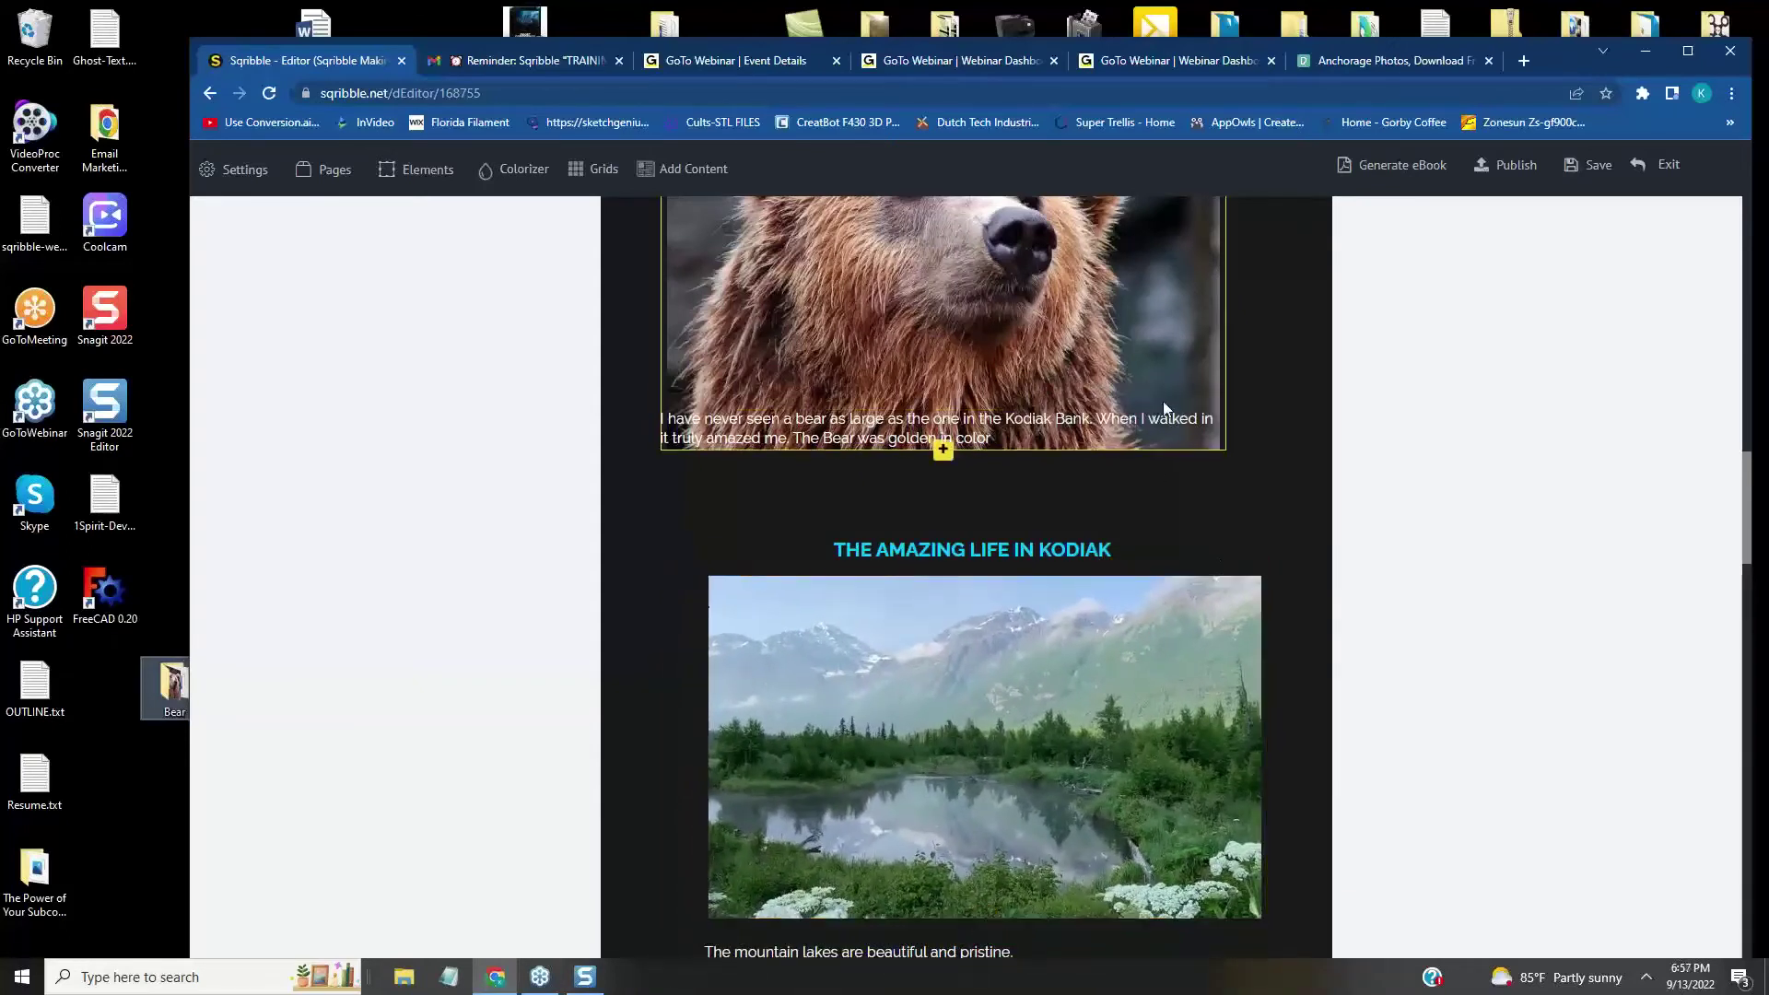
drag(1176, 410, 1184, 471)
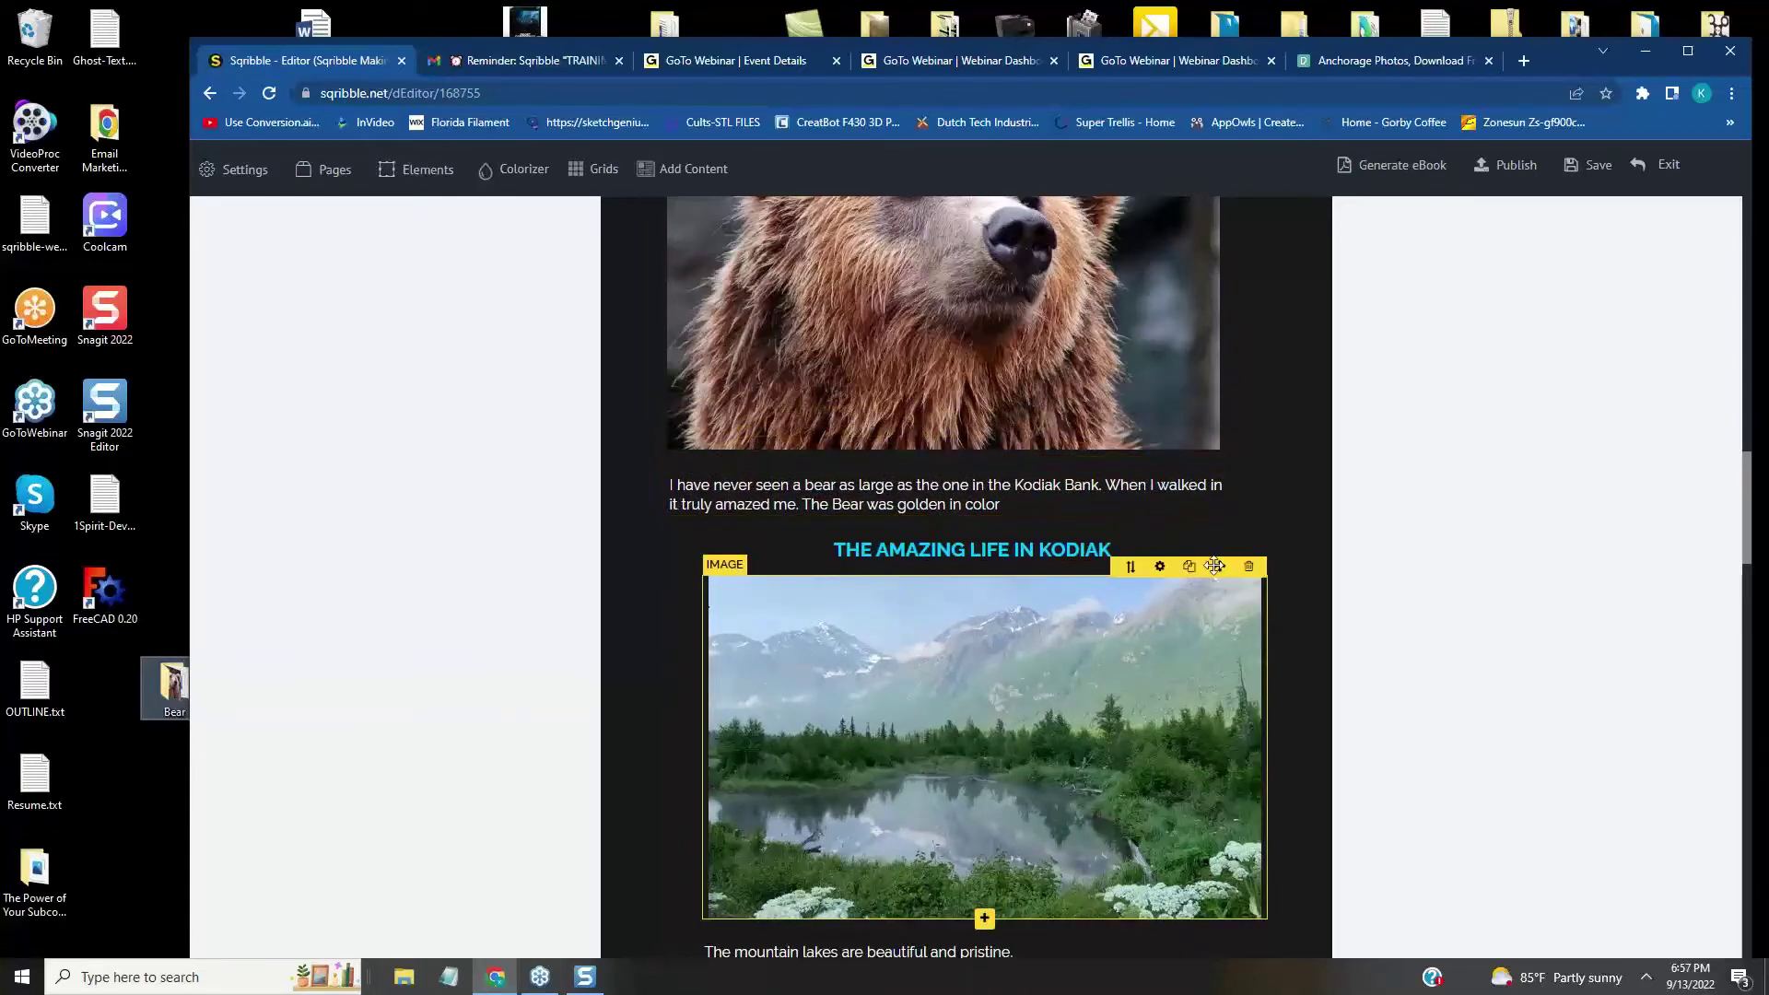
drag(1219, 566, 1189, 581)
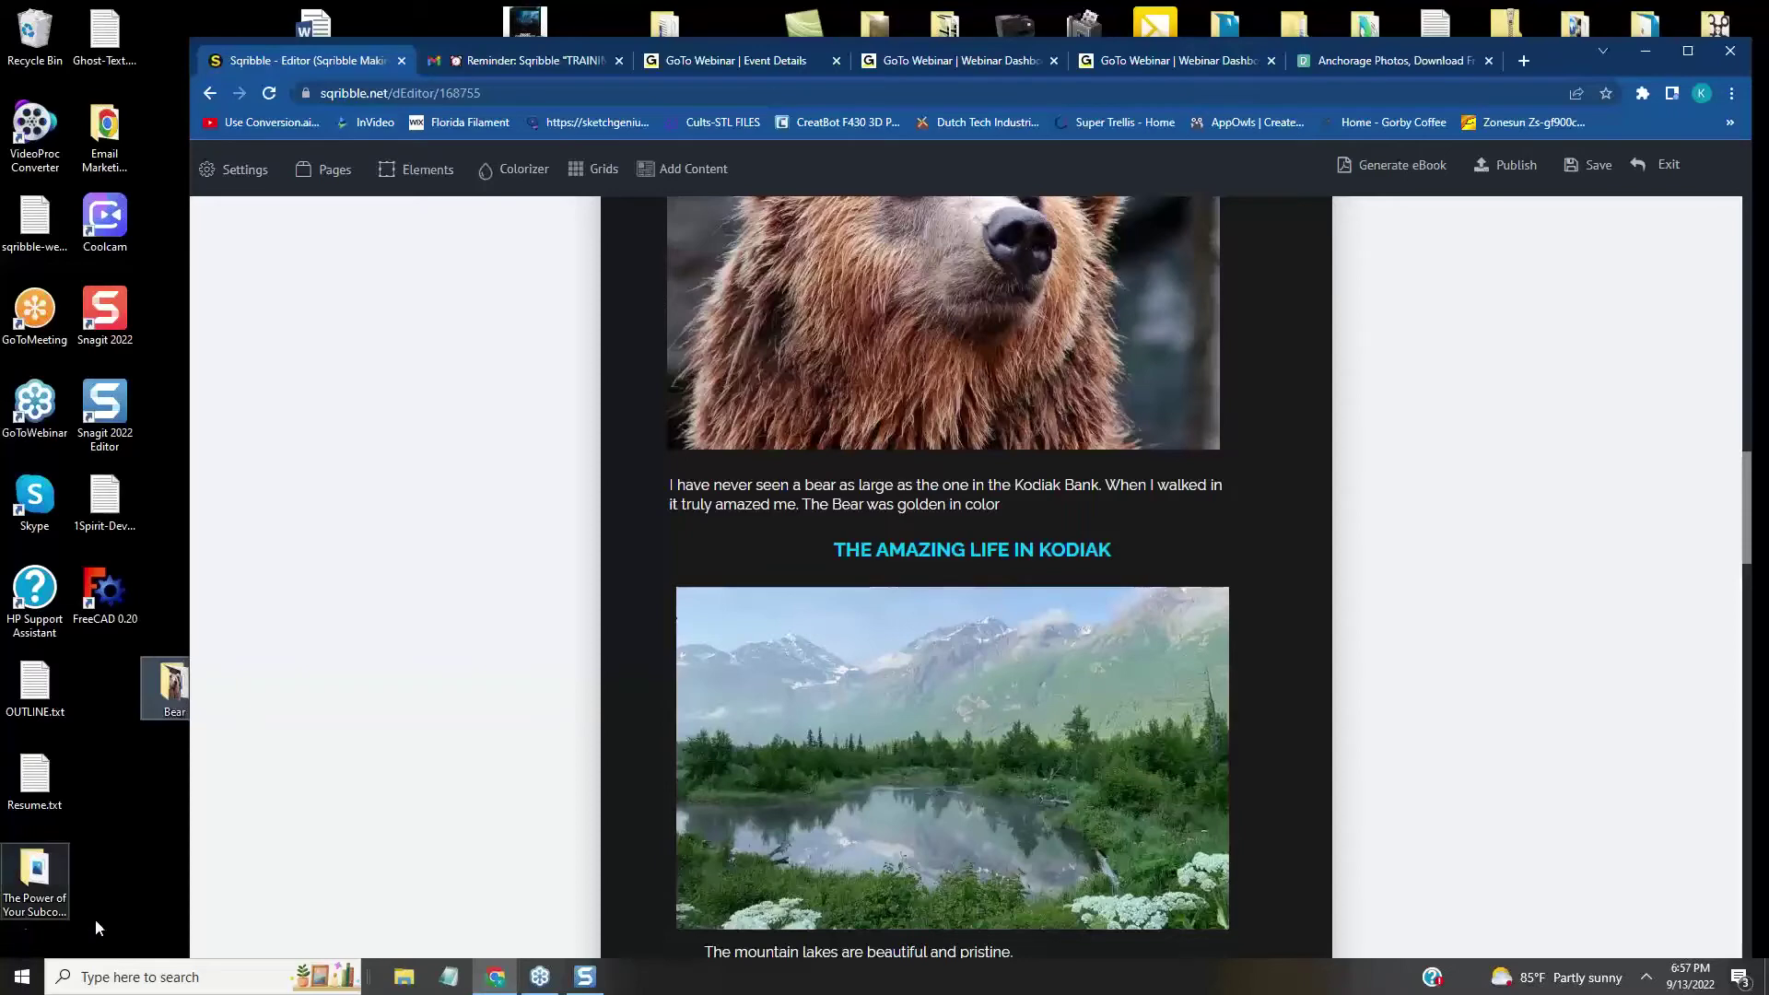
scroll(1658, 682, up, 2)
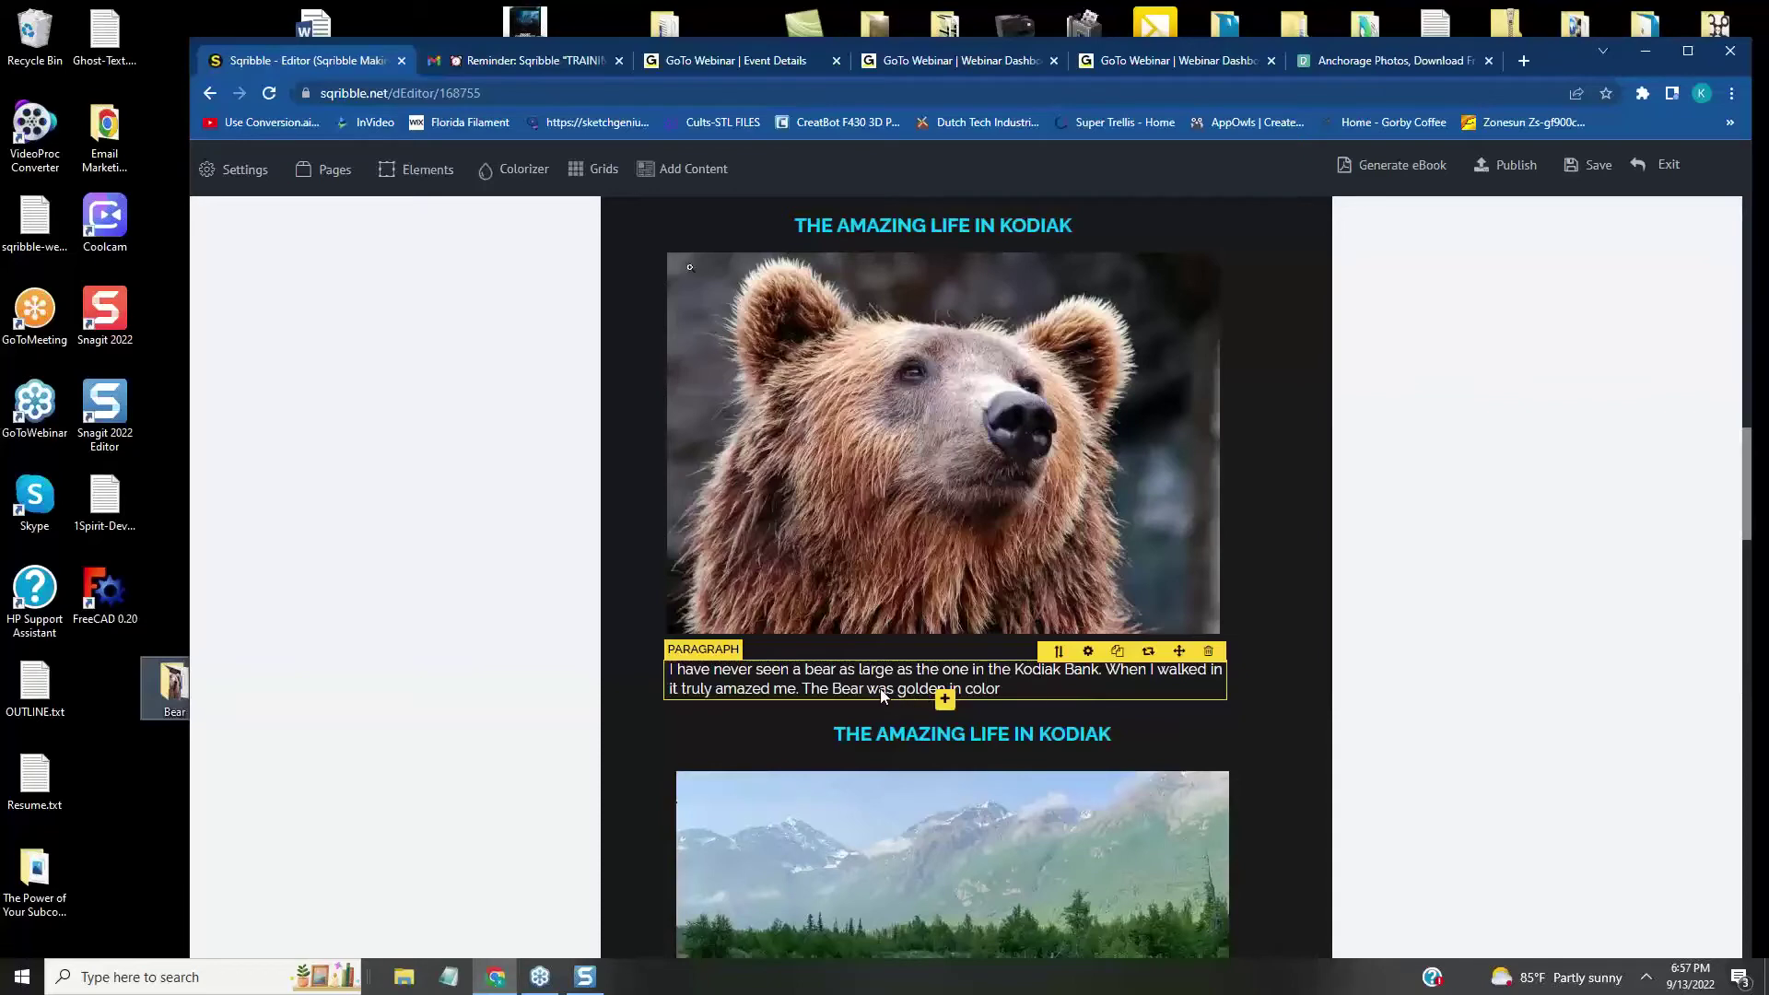
scroll(1369, 765, down, 3)
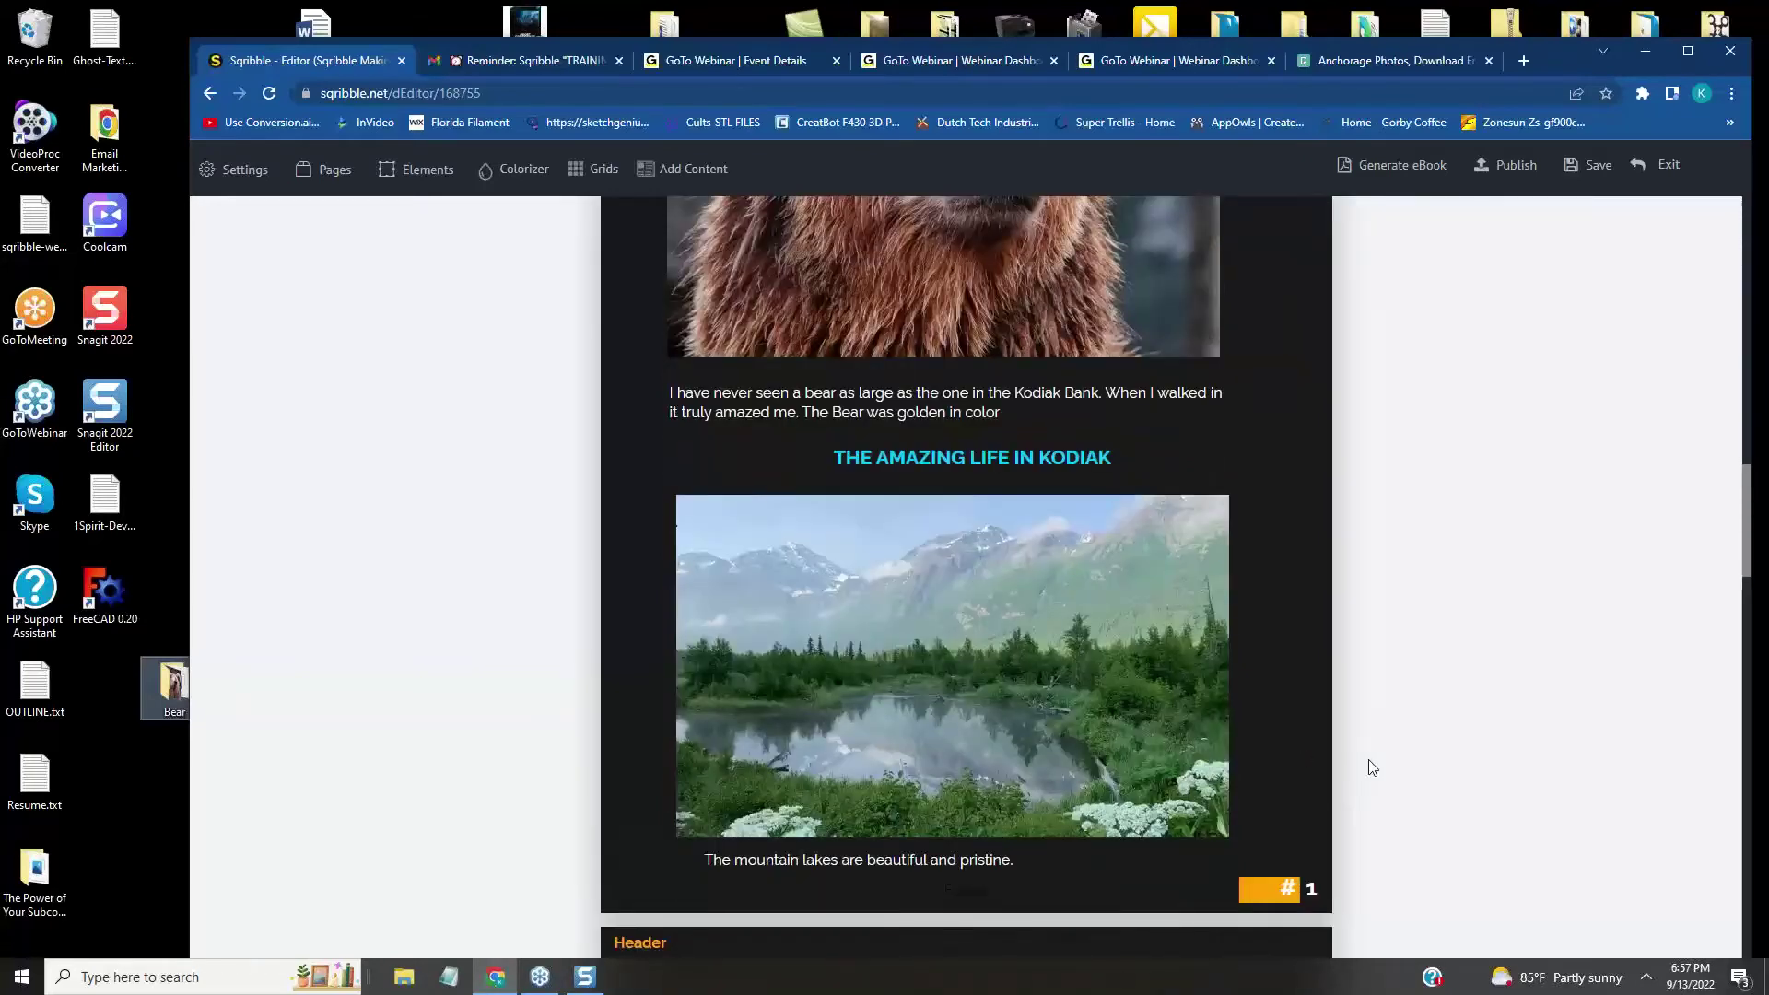
- Review the layout of page 1 and the start of the following page, and save the ebook
scroll(1371, 766, up, 3)
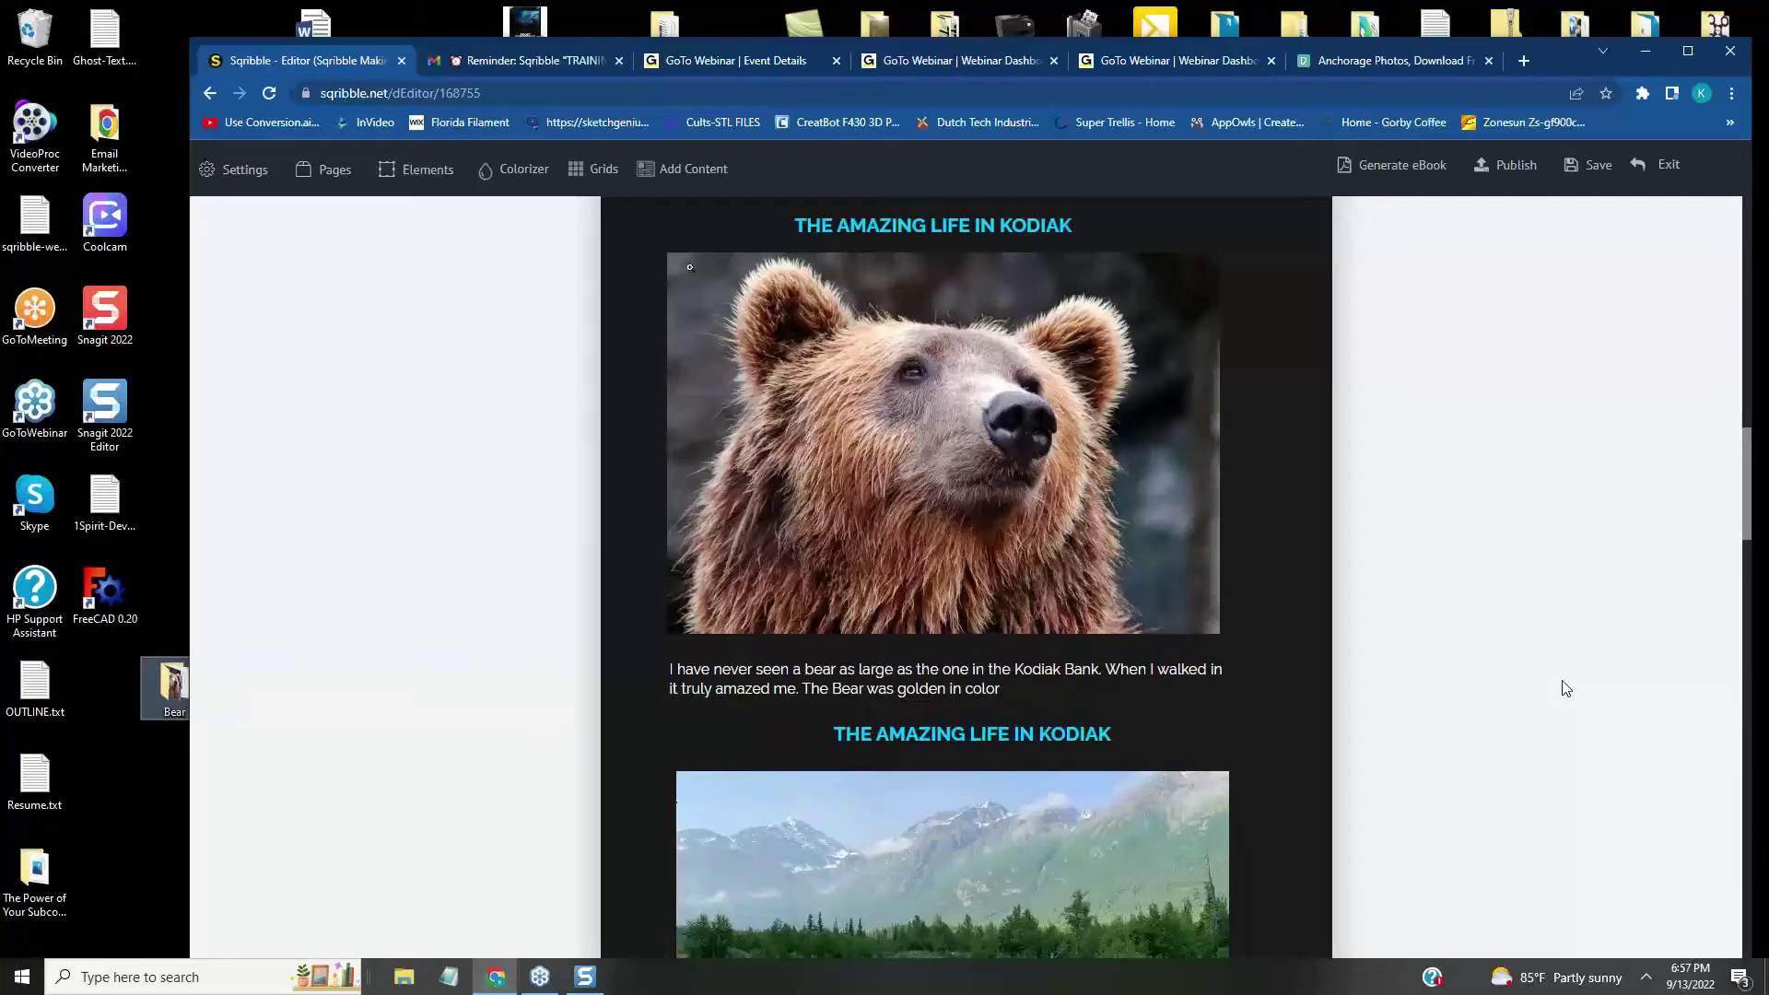
scroll(1566, 690, down, 3)
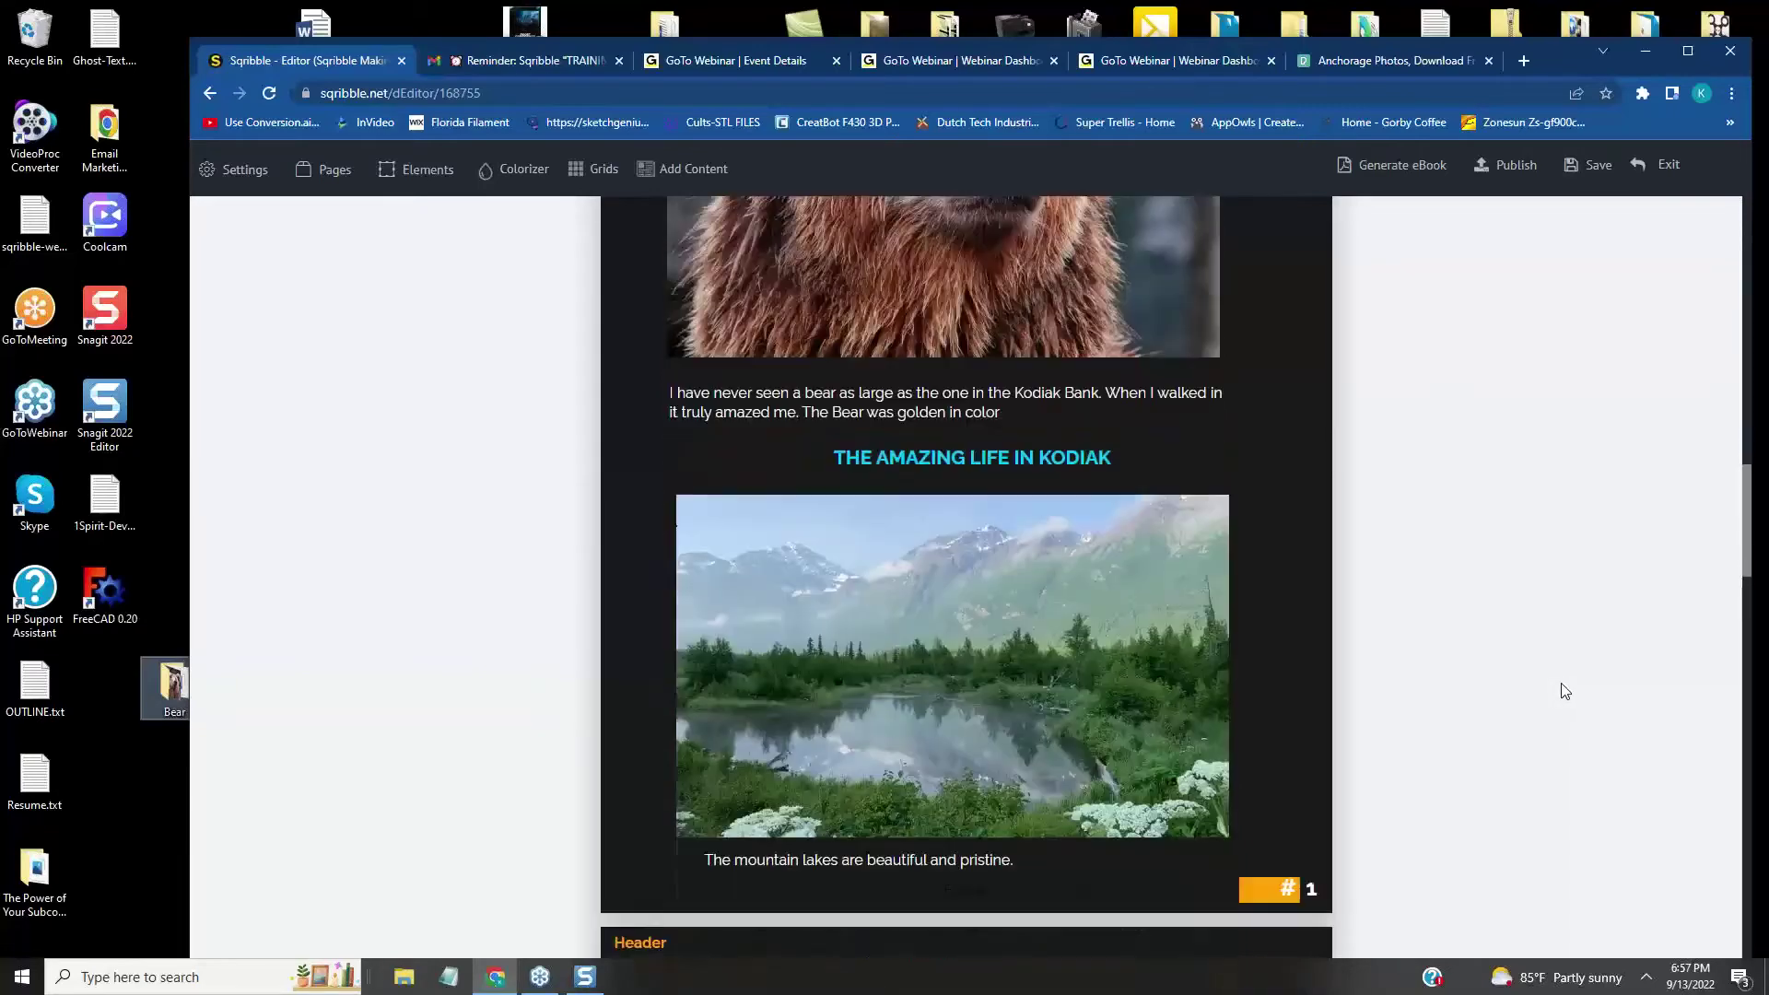
scroll(1530, 709, down, 3)
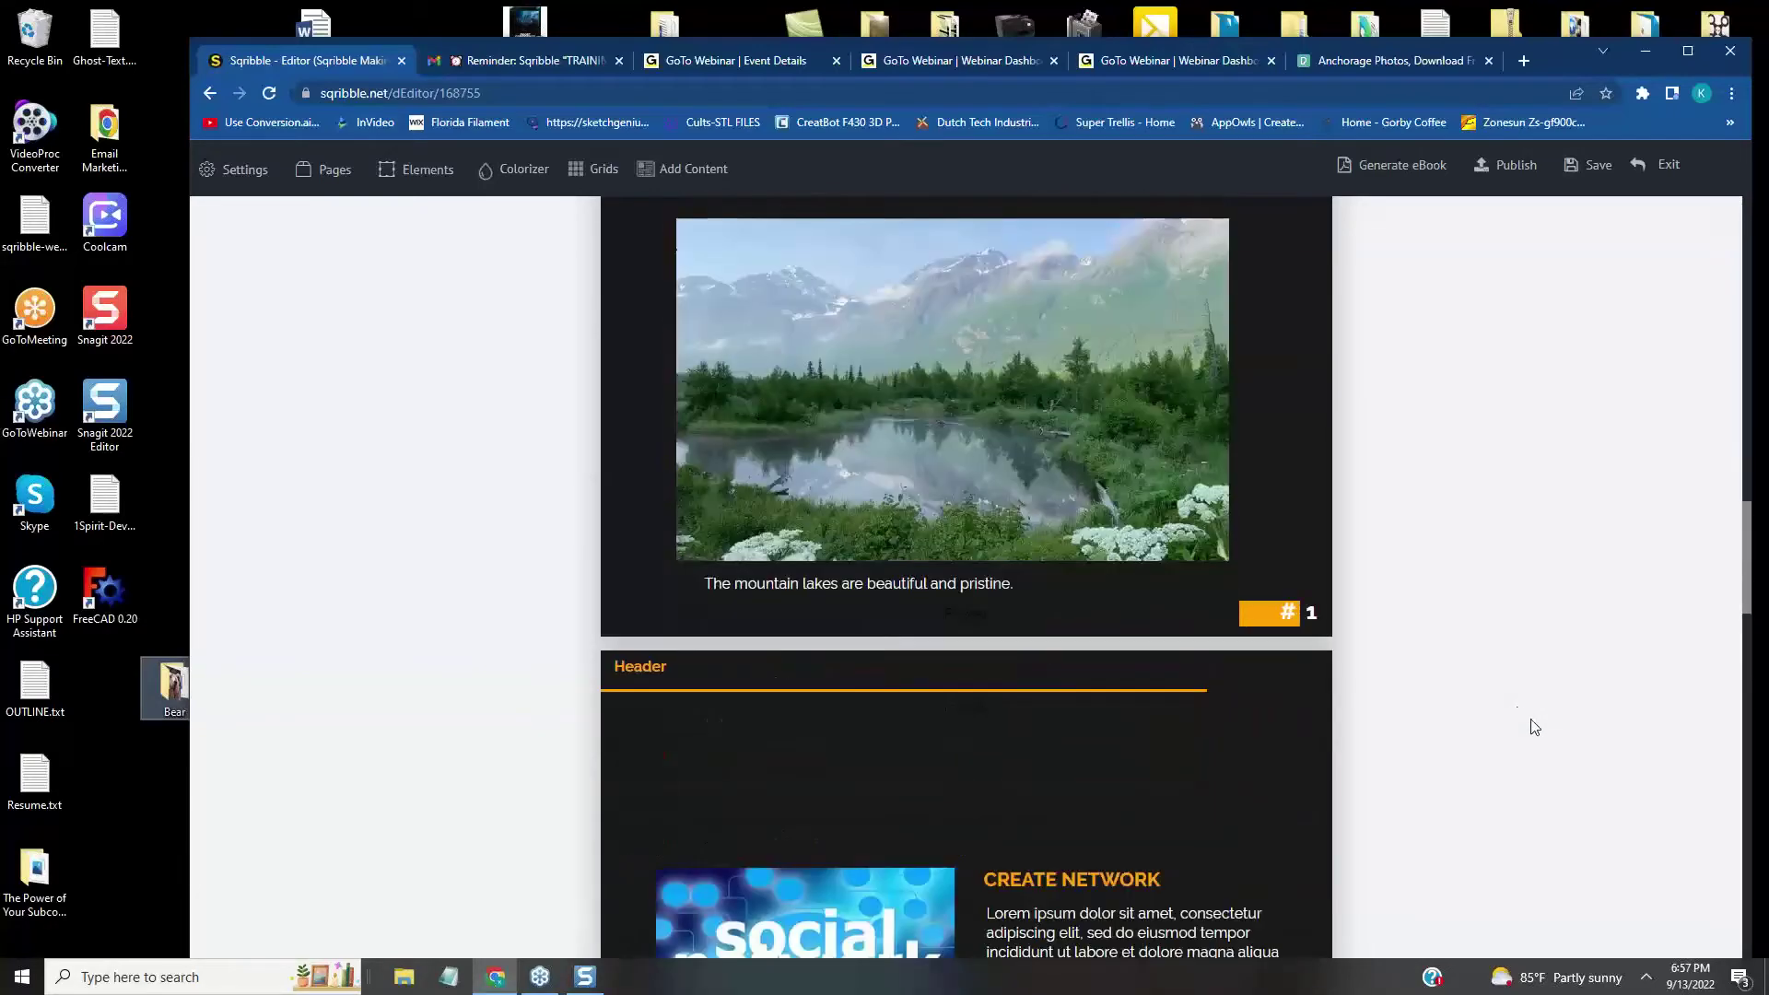
scroll(1562, 735, up, 2)
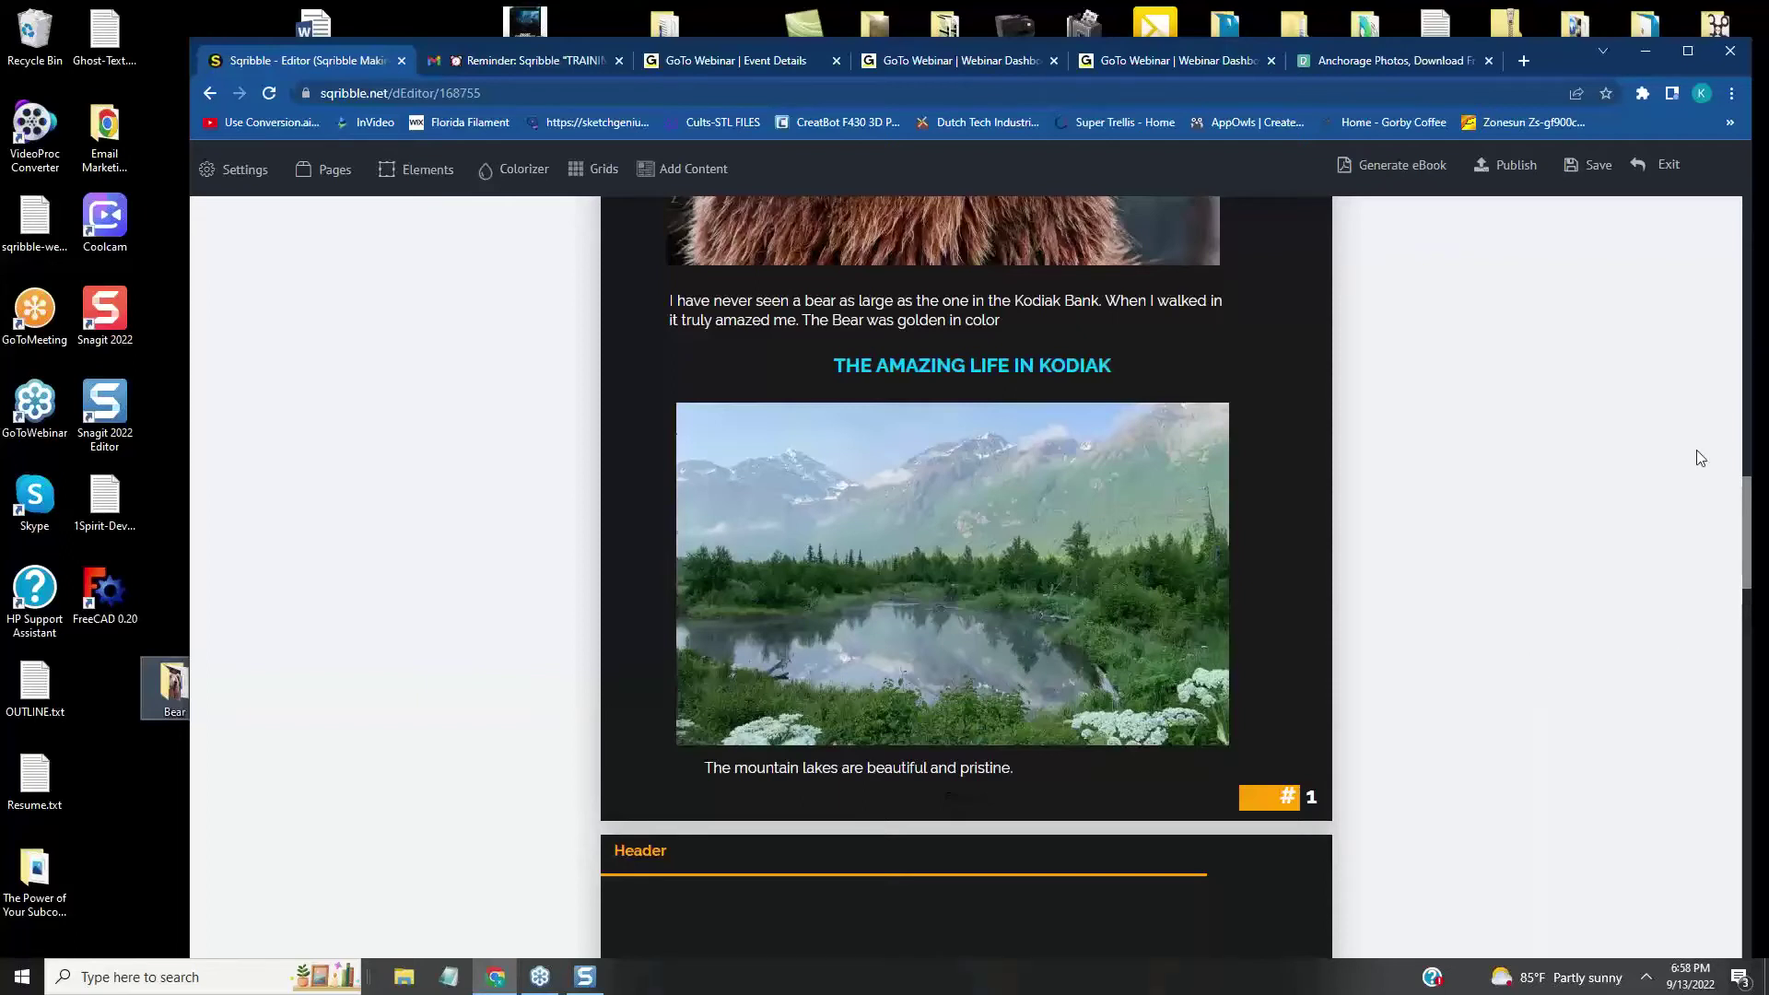
scroll(1609, 561, down, 6)
scroll(1597, 577, up, 5)
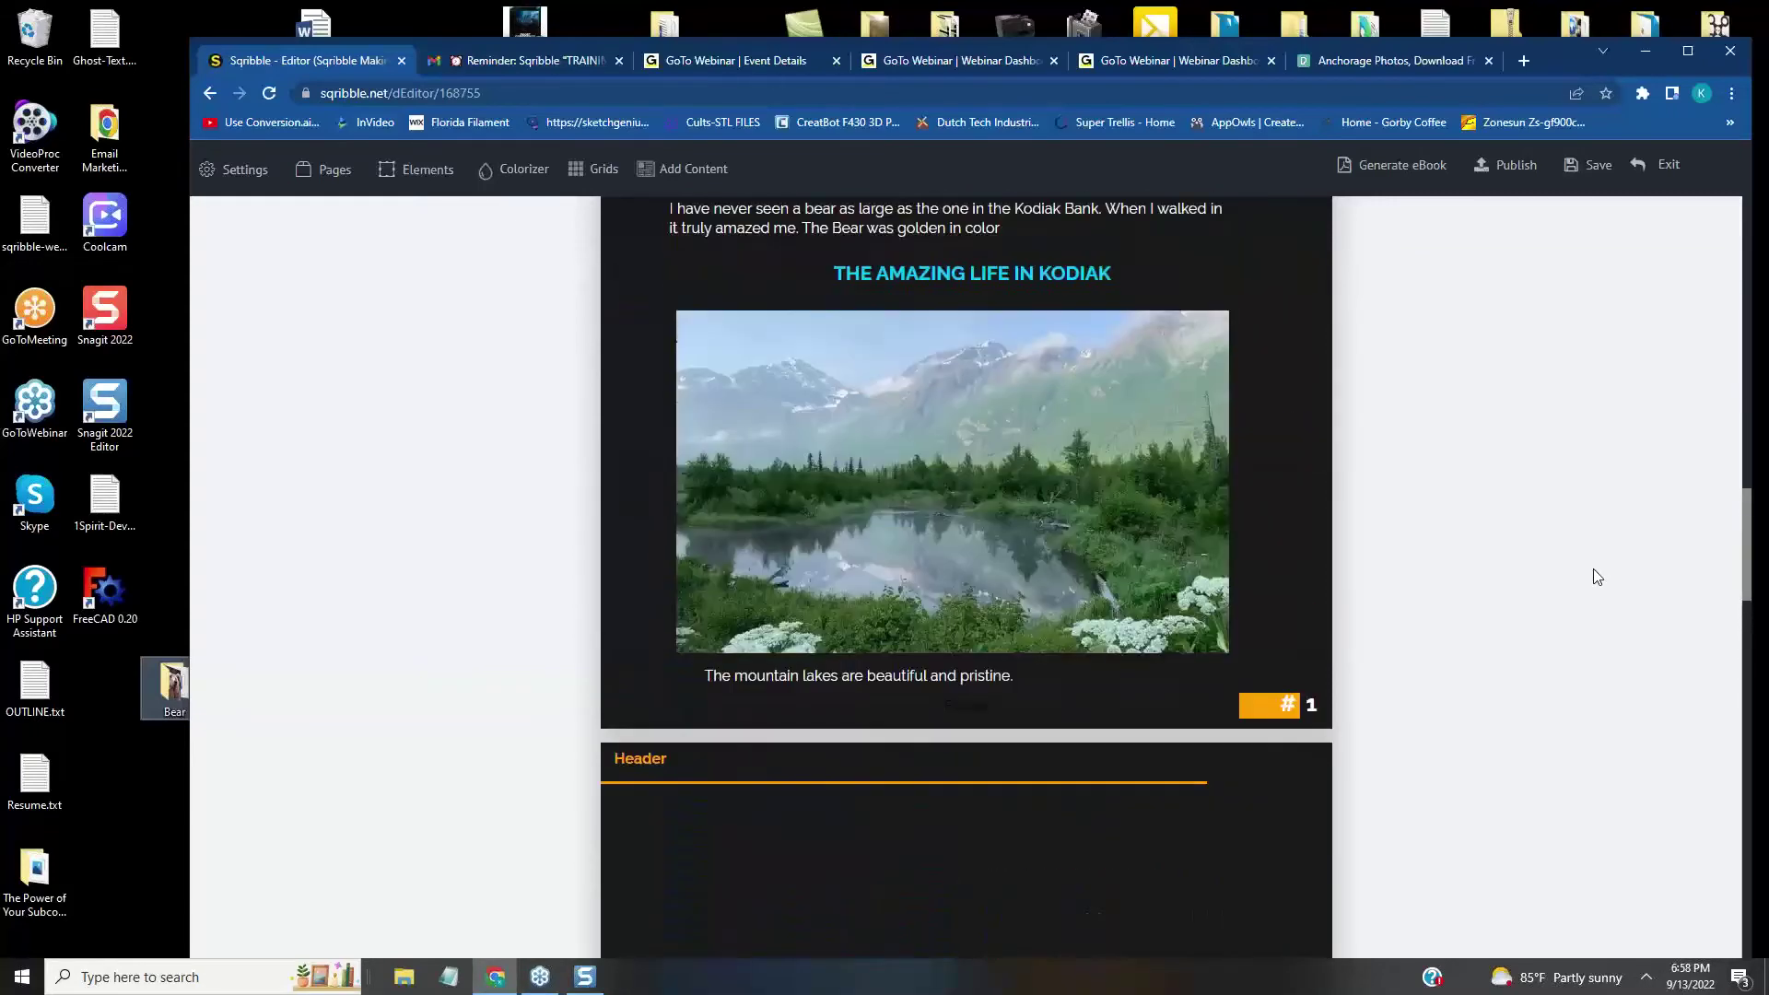
scroll(1594, 568, up, 5)
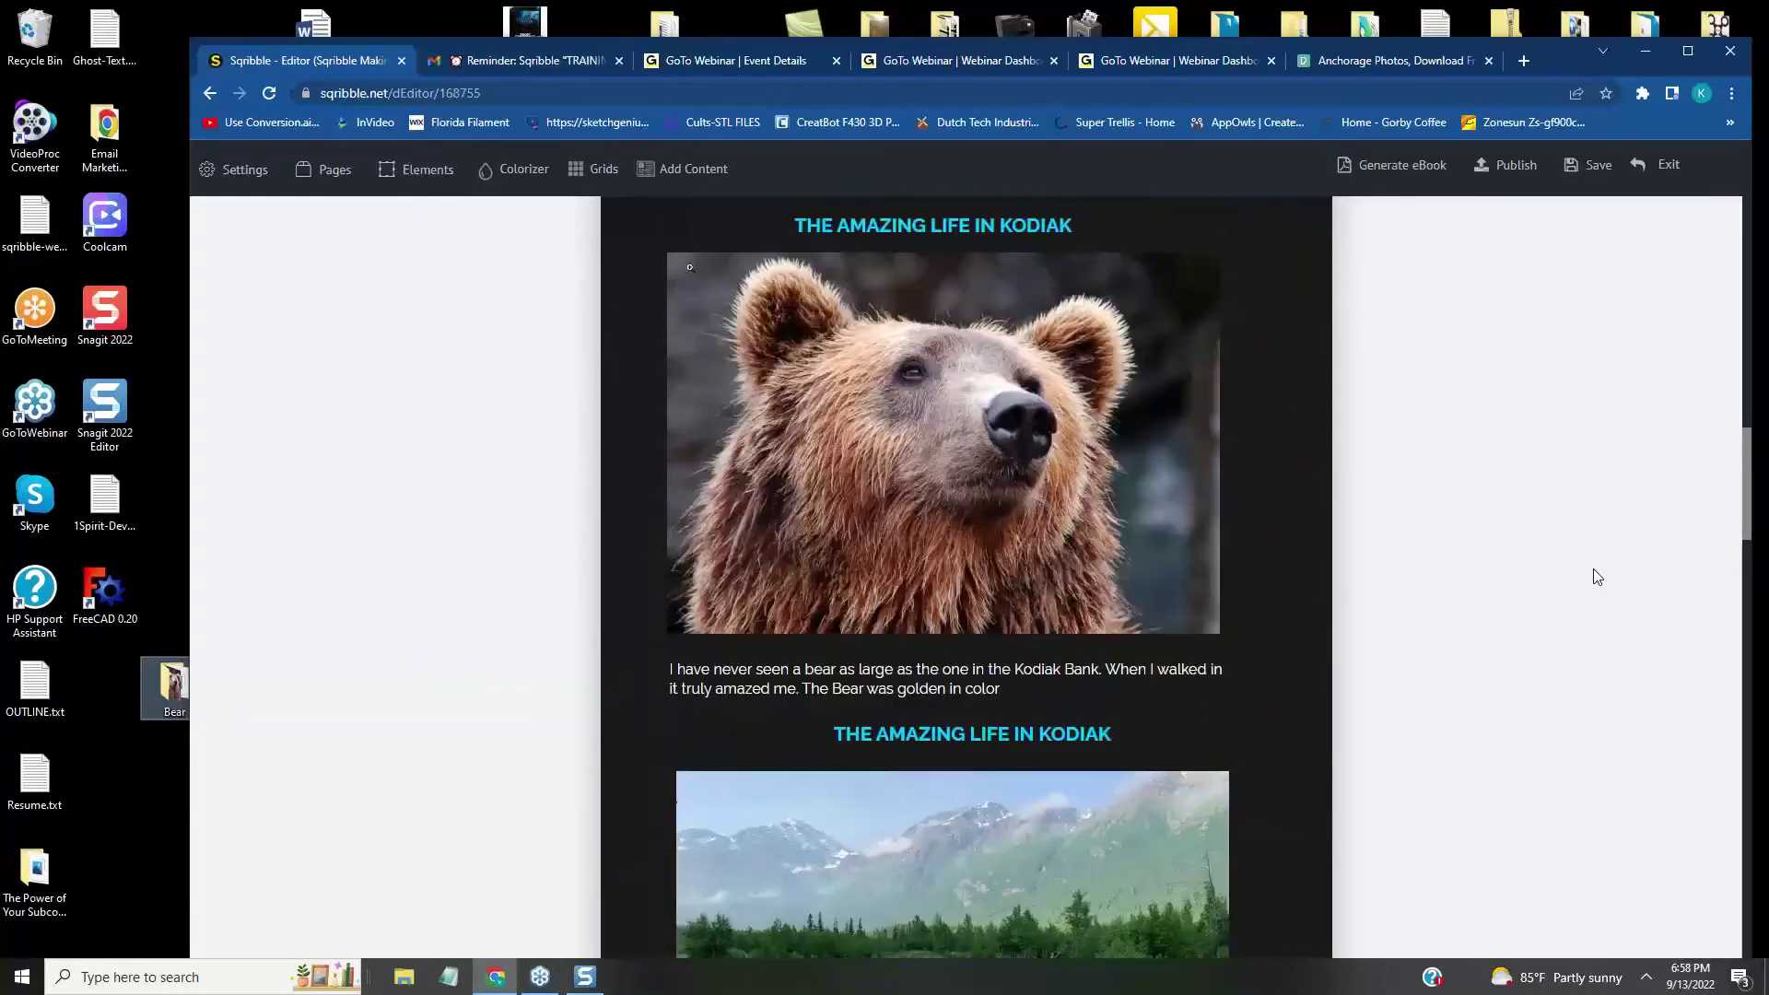
click(1598, 164)
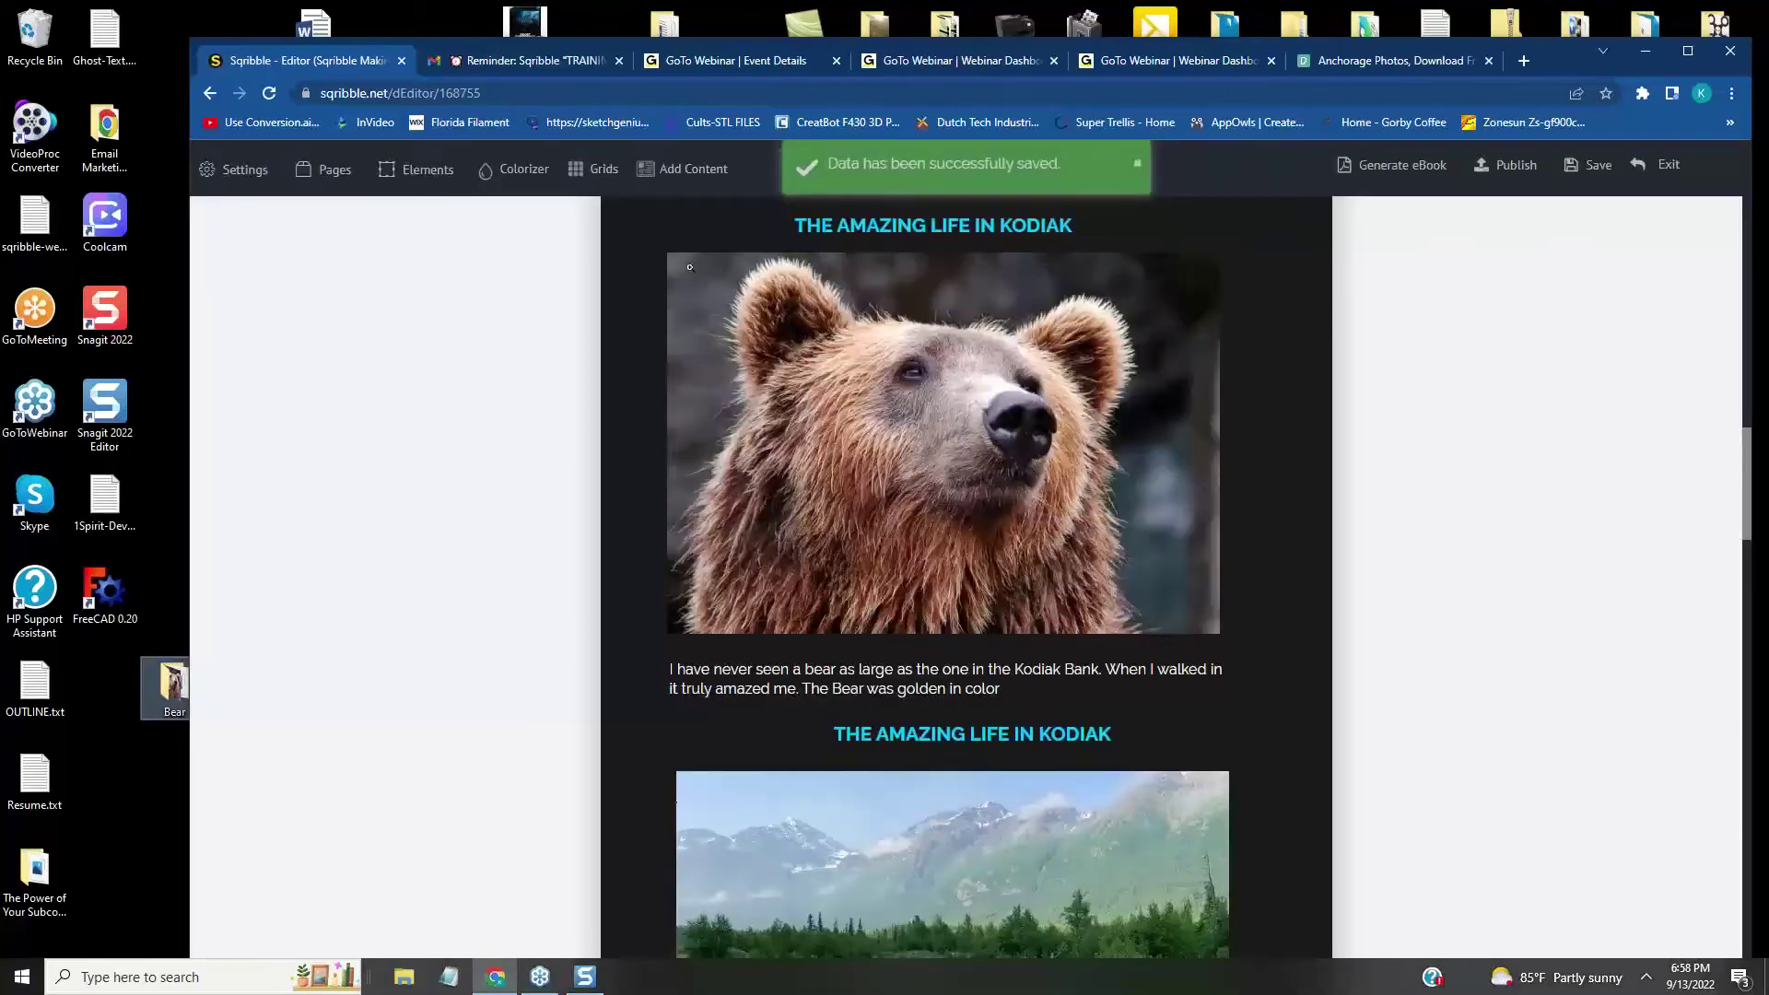
- Replace page 1's dark background colour with the mustard yellow #D3C013 in the page's settings
mouse_move(1258, 589)
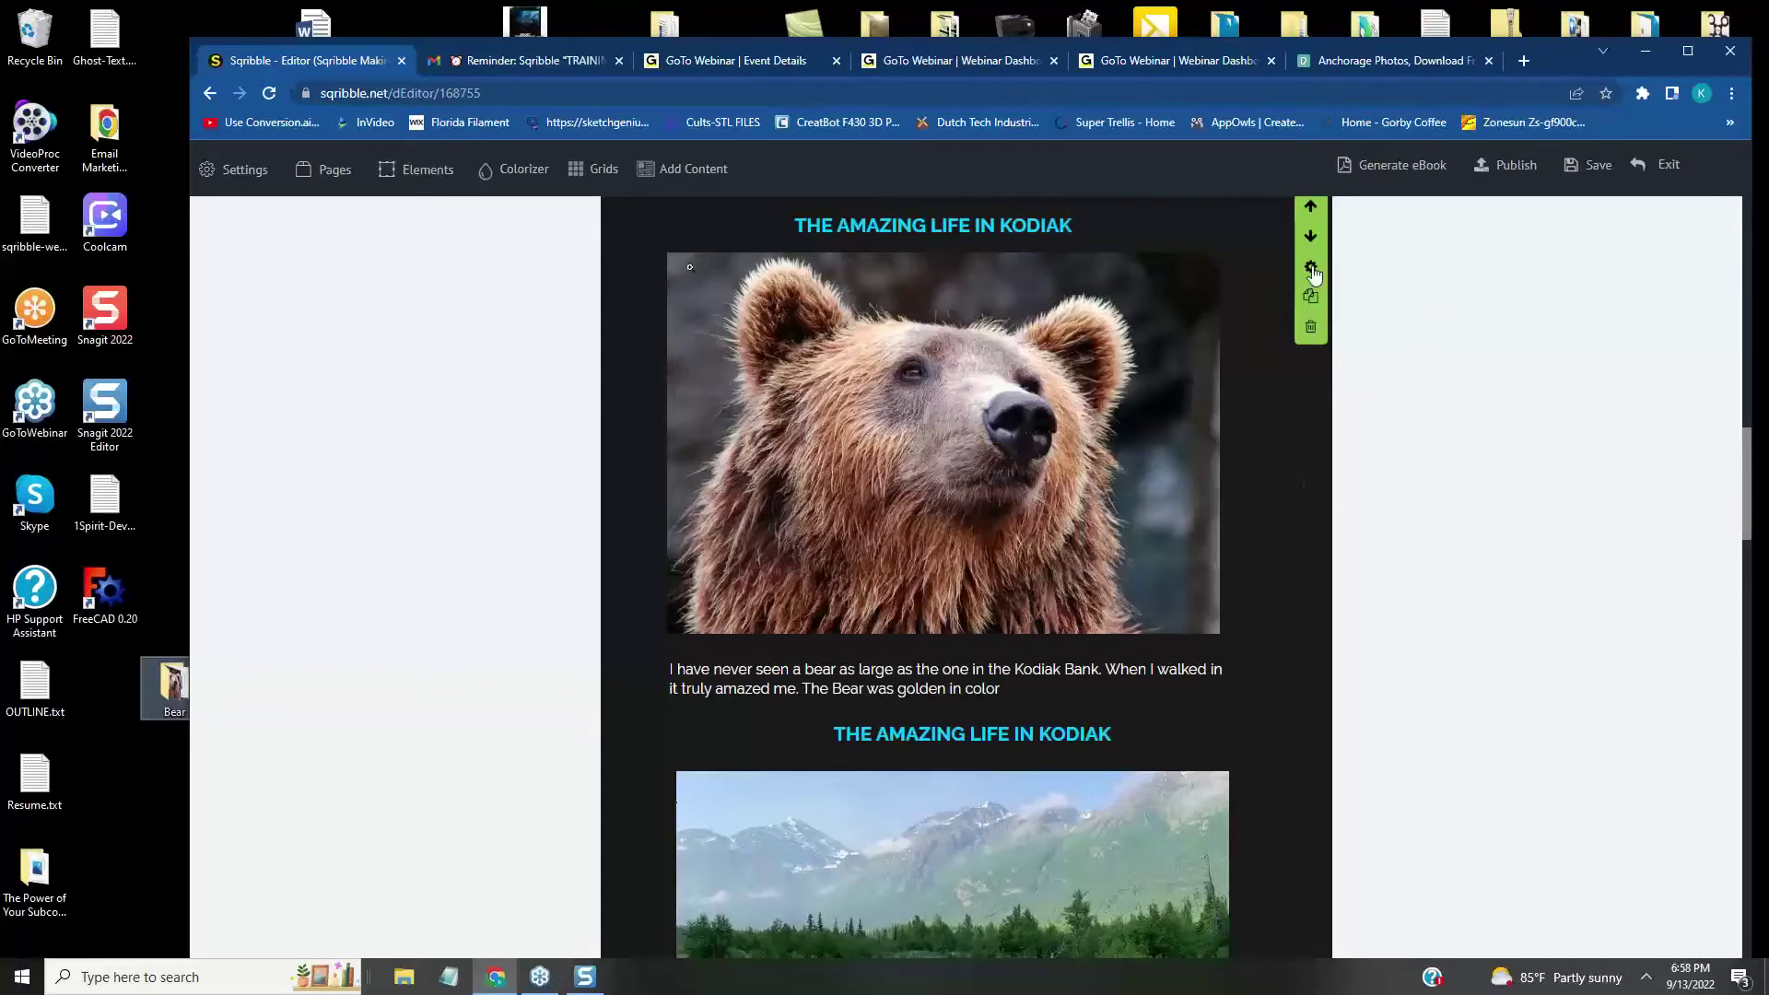
click(1312, 269)
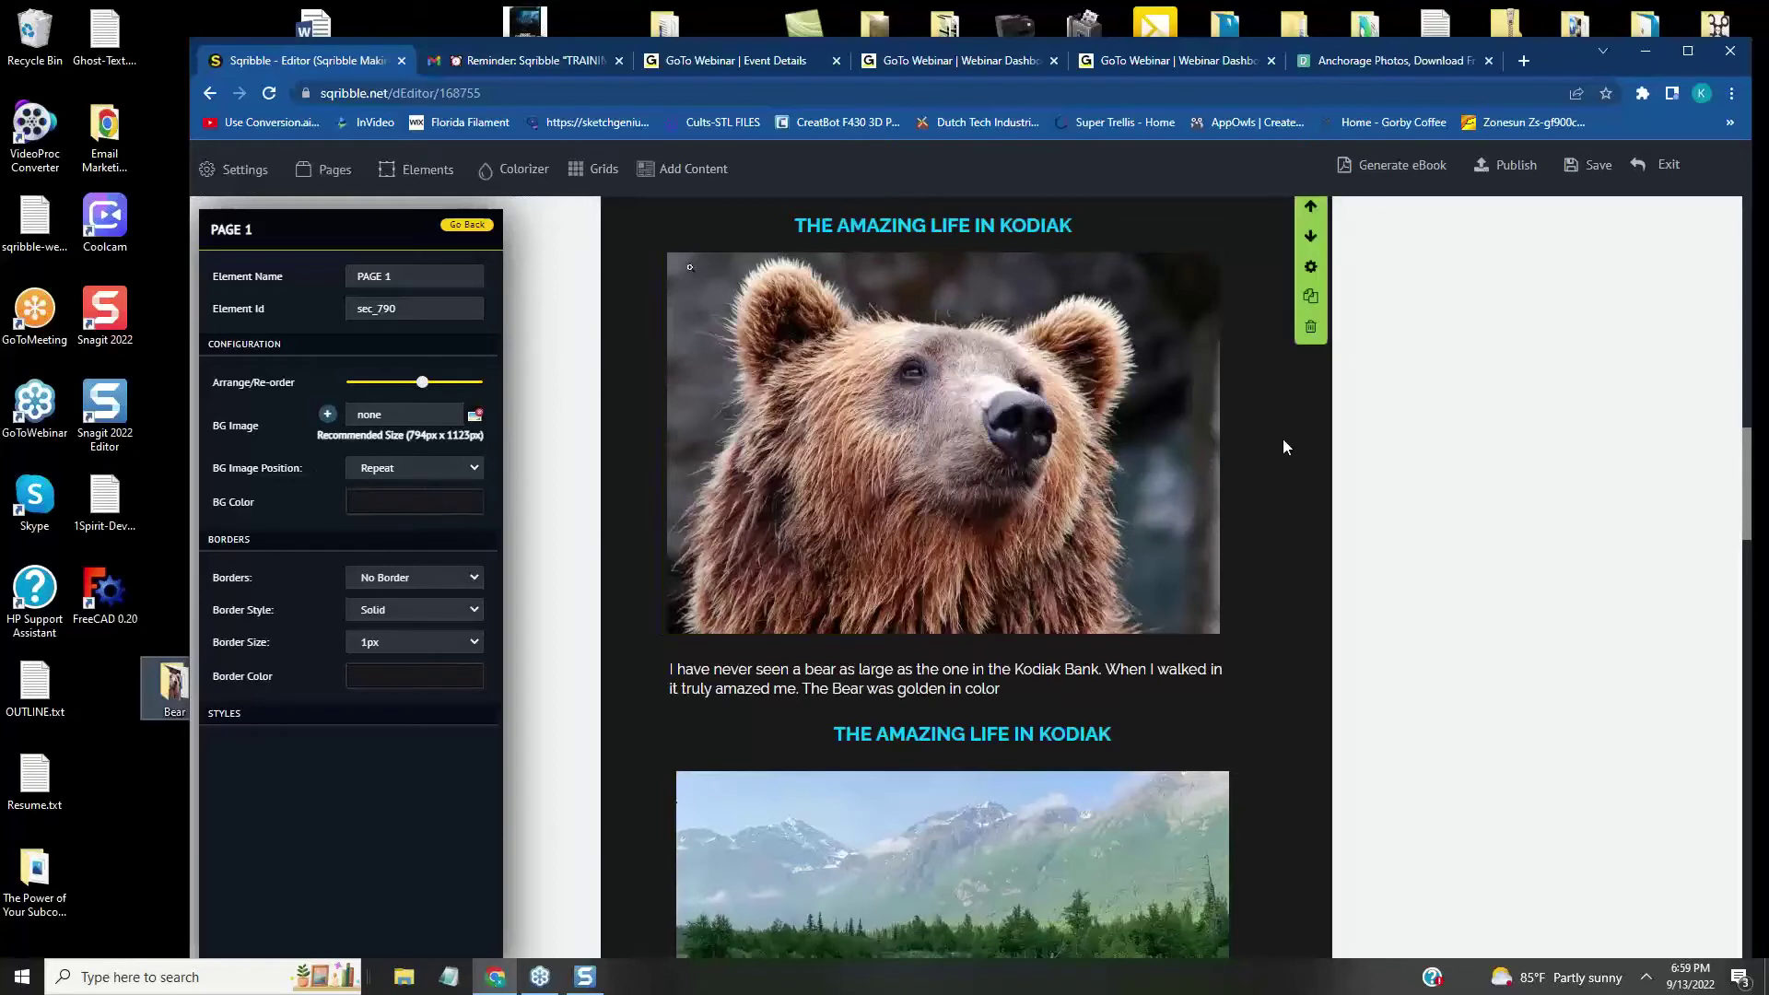
click(369, 513)
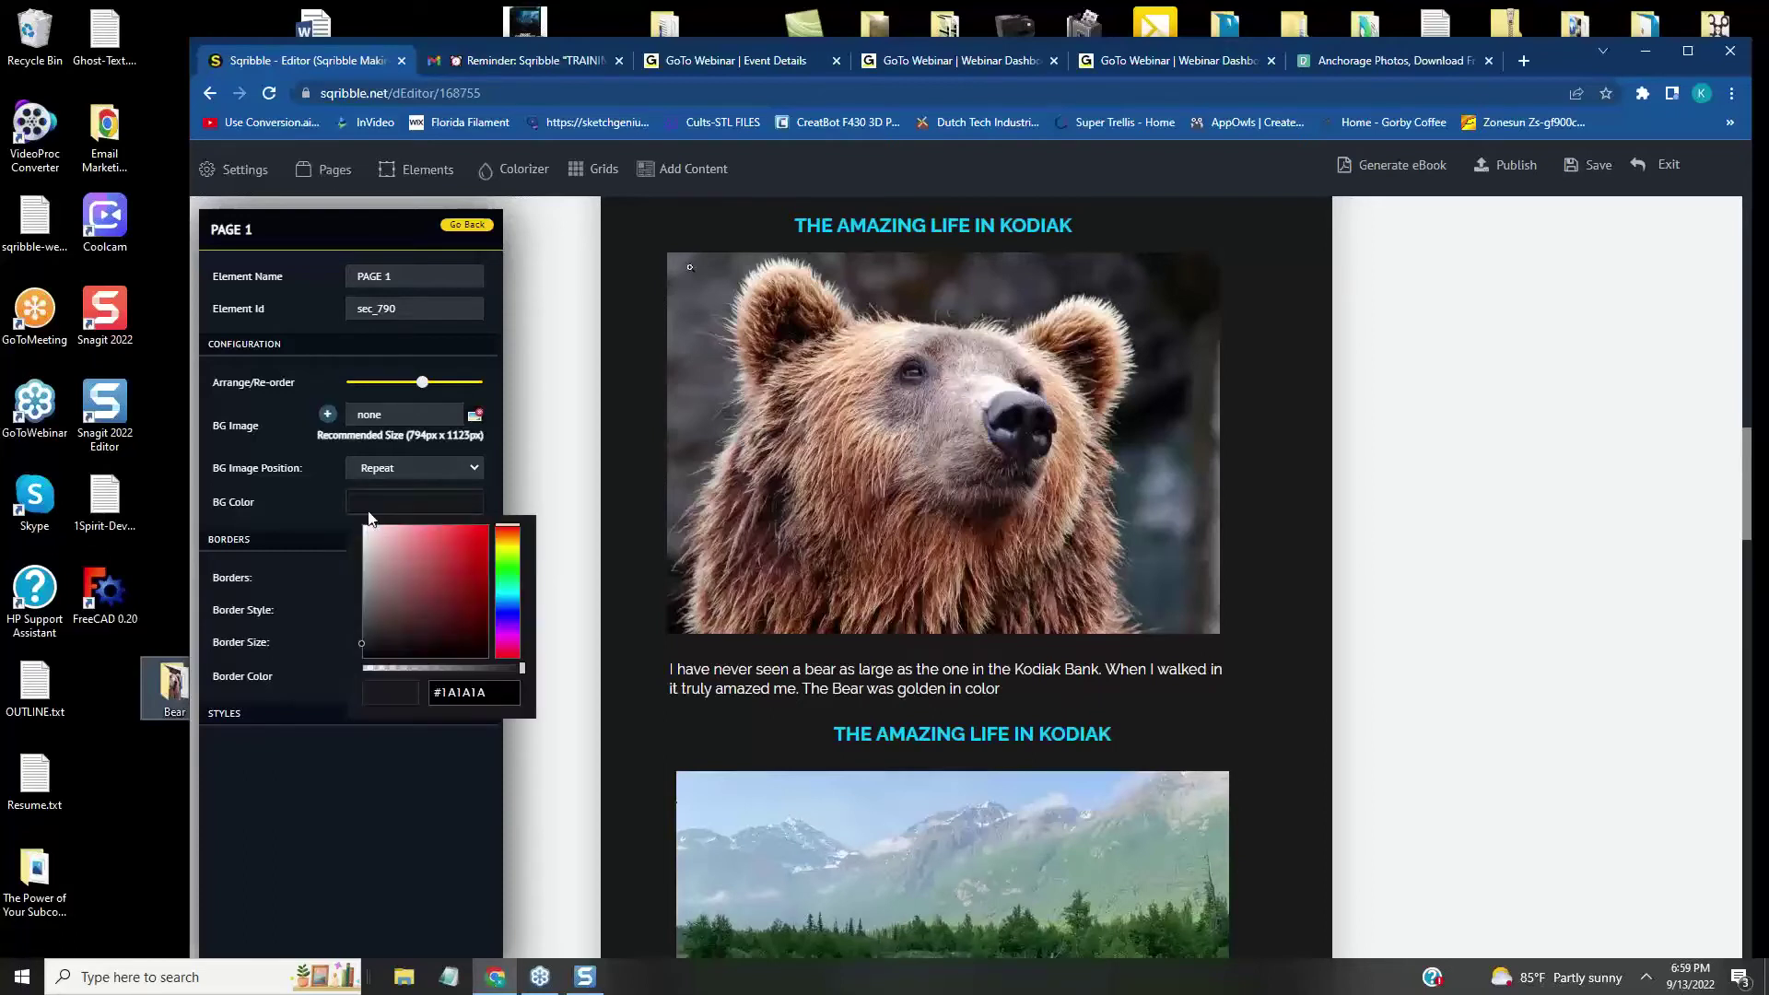
click(511, 549)
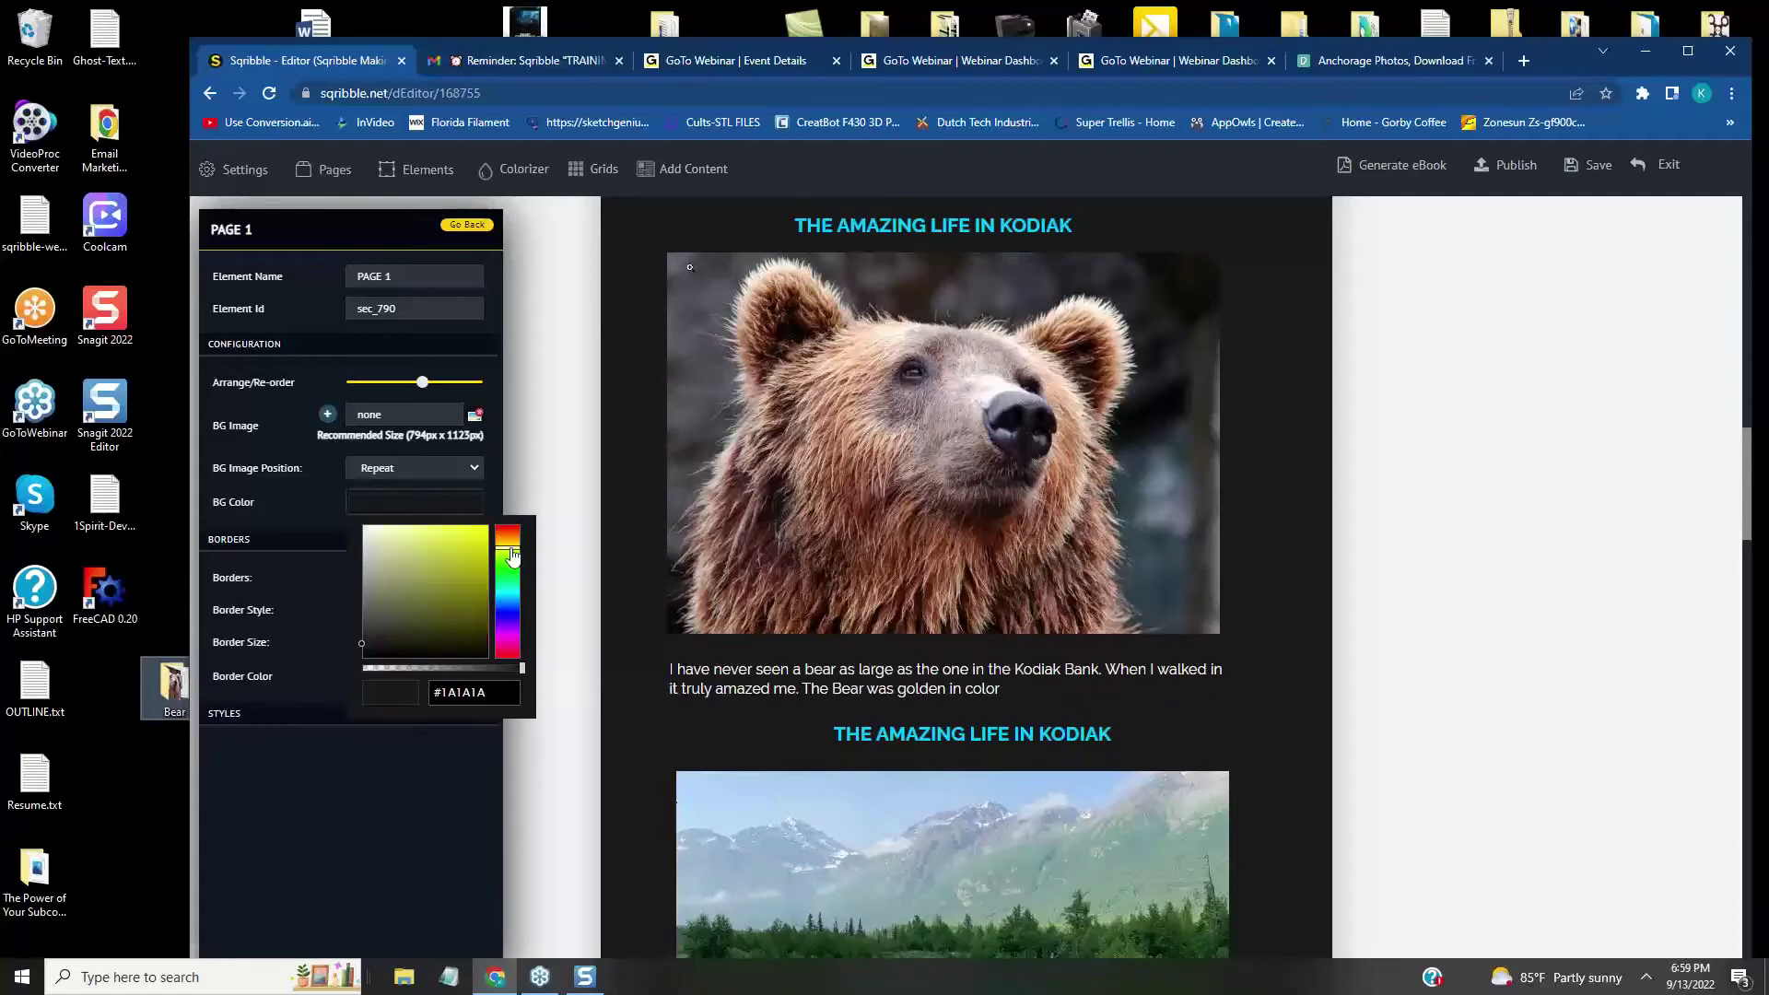
click(471, 533)
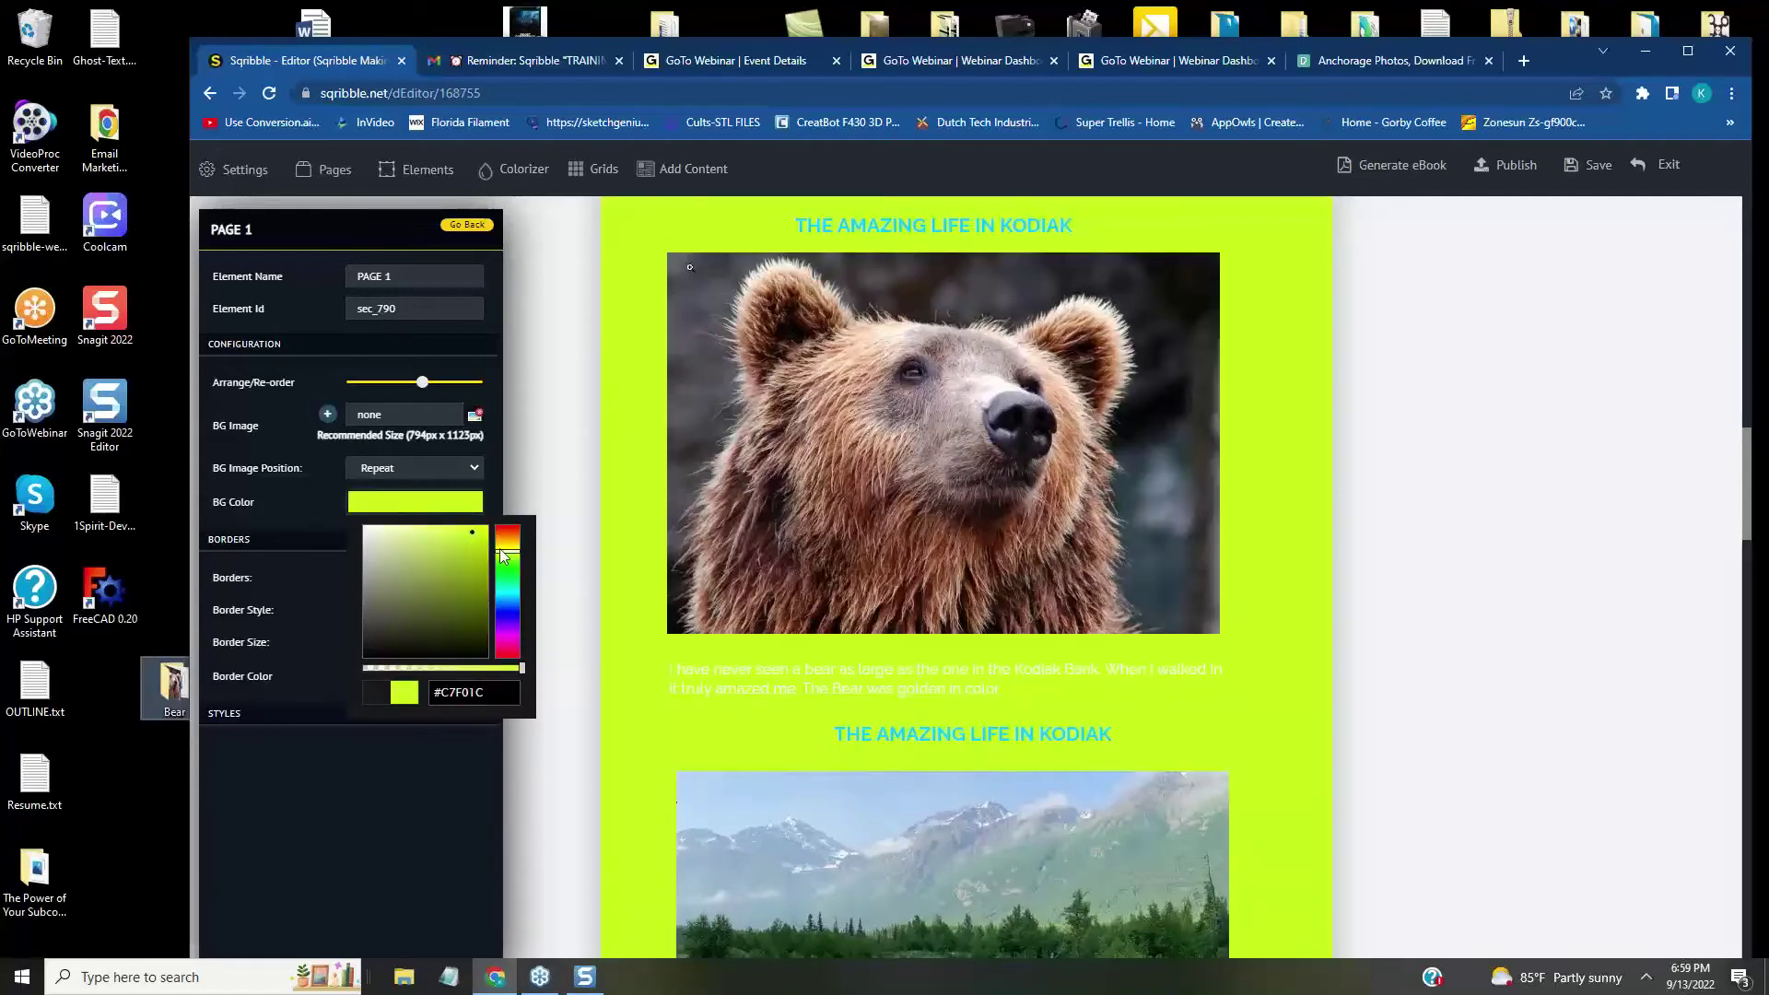
click(510, 546)
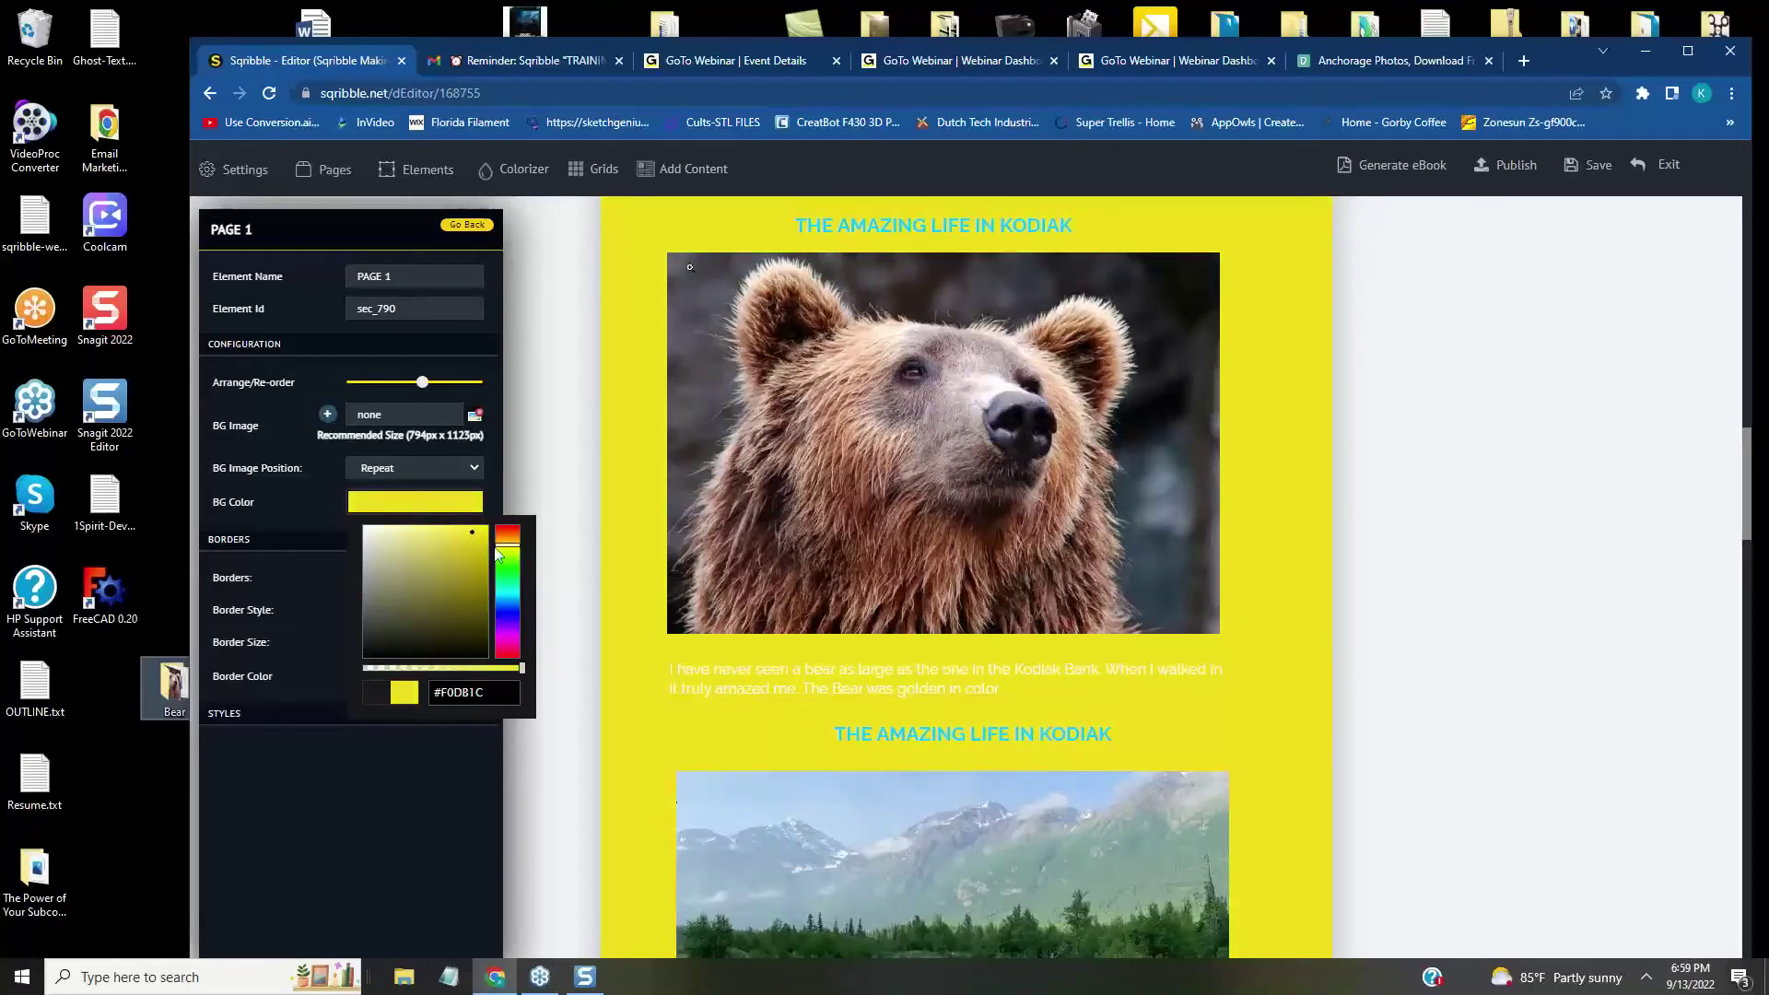
click(480, 533)
click(477, 548)
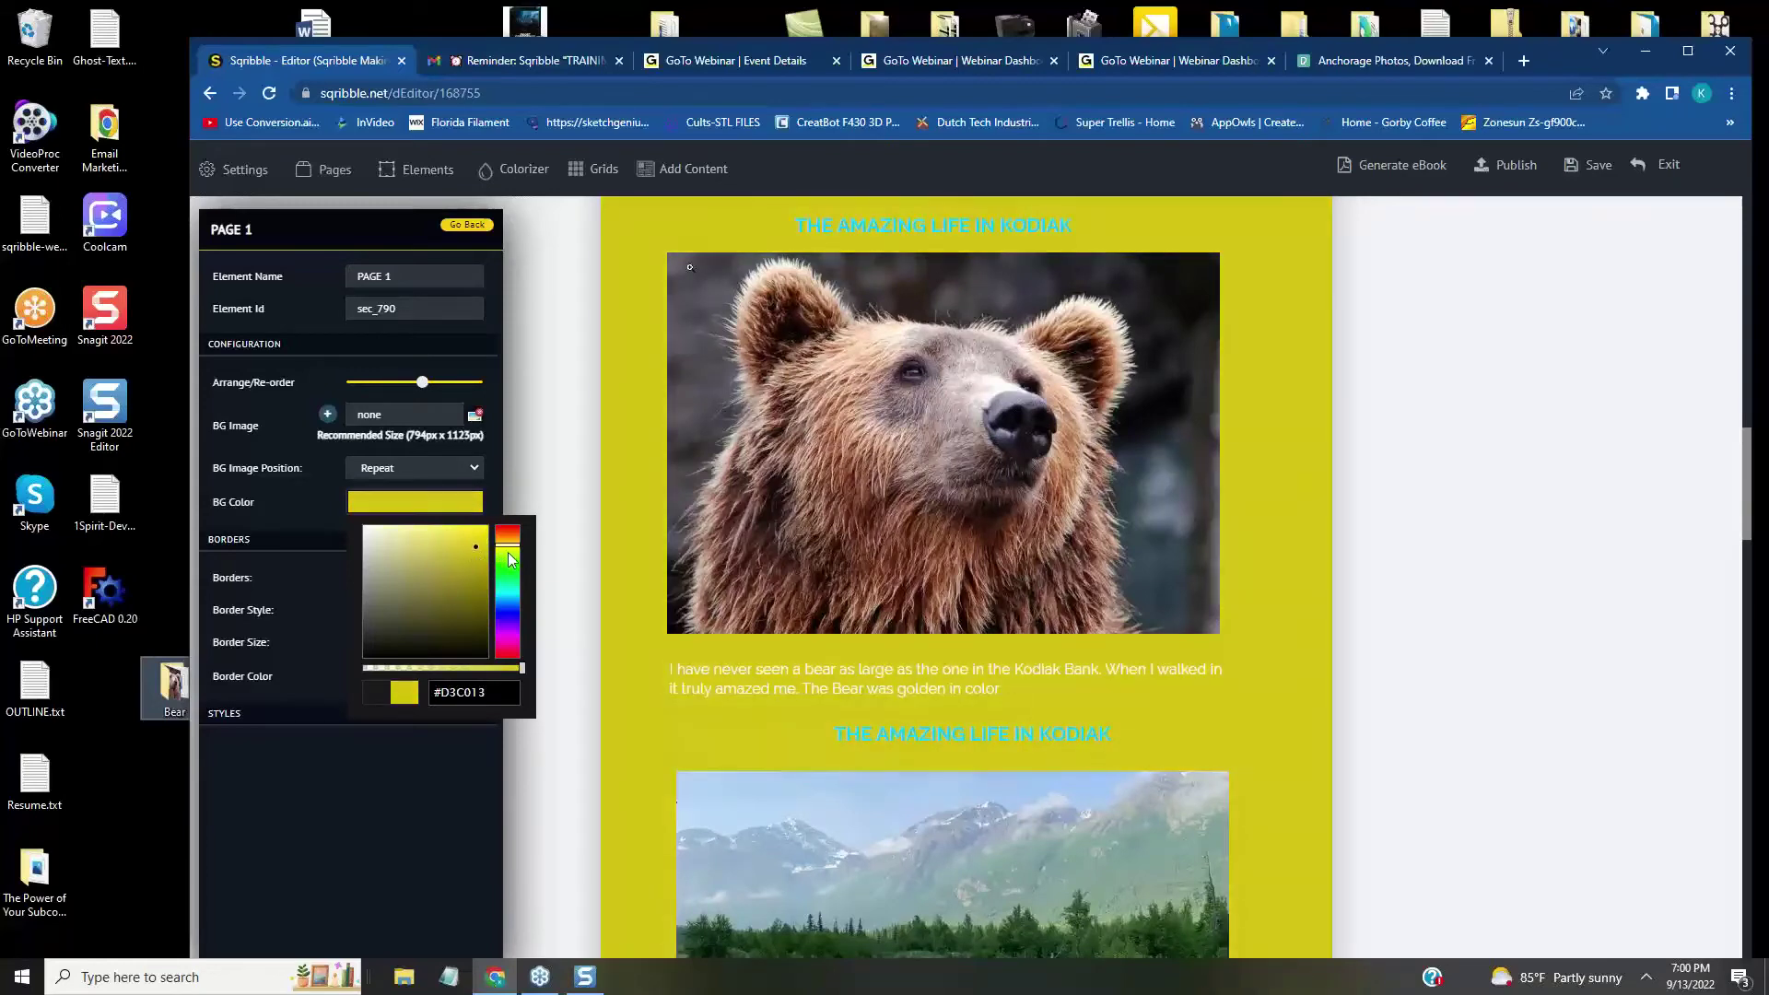
- Fine-tune the hue of page 1's background through slightly greener yellows, settle on #D3C013, and close the page settings
click(507, 550)
click(506, 548)
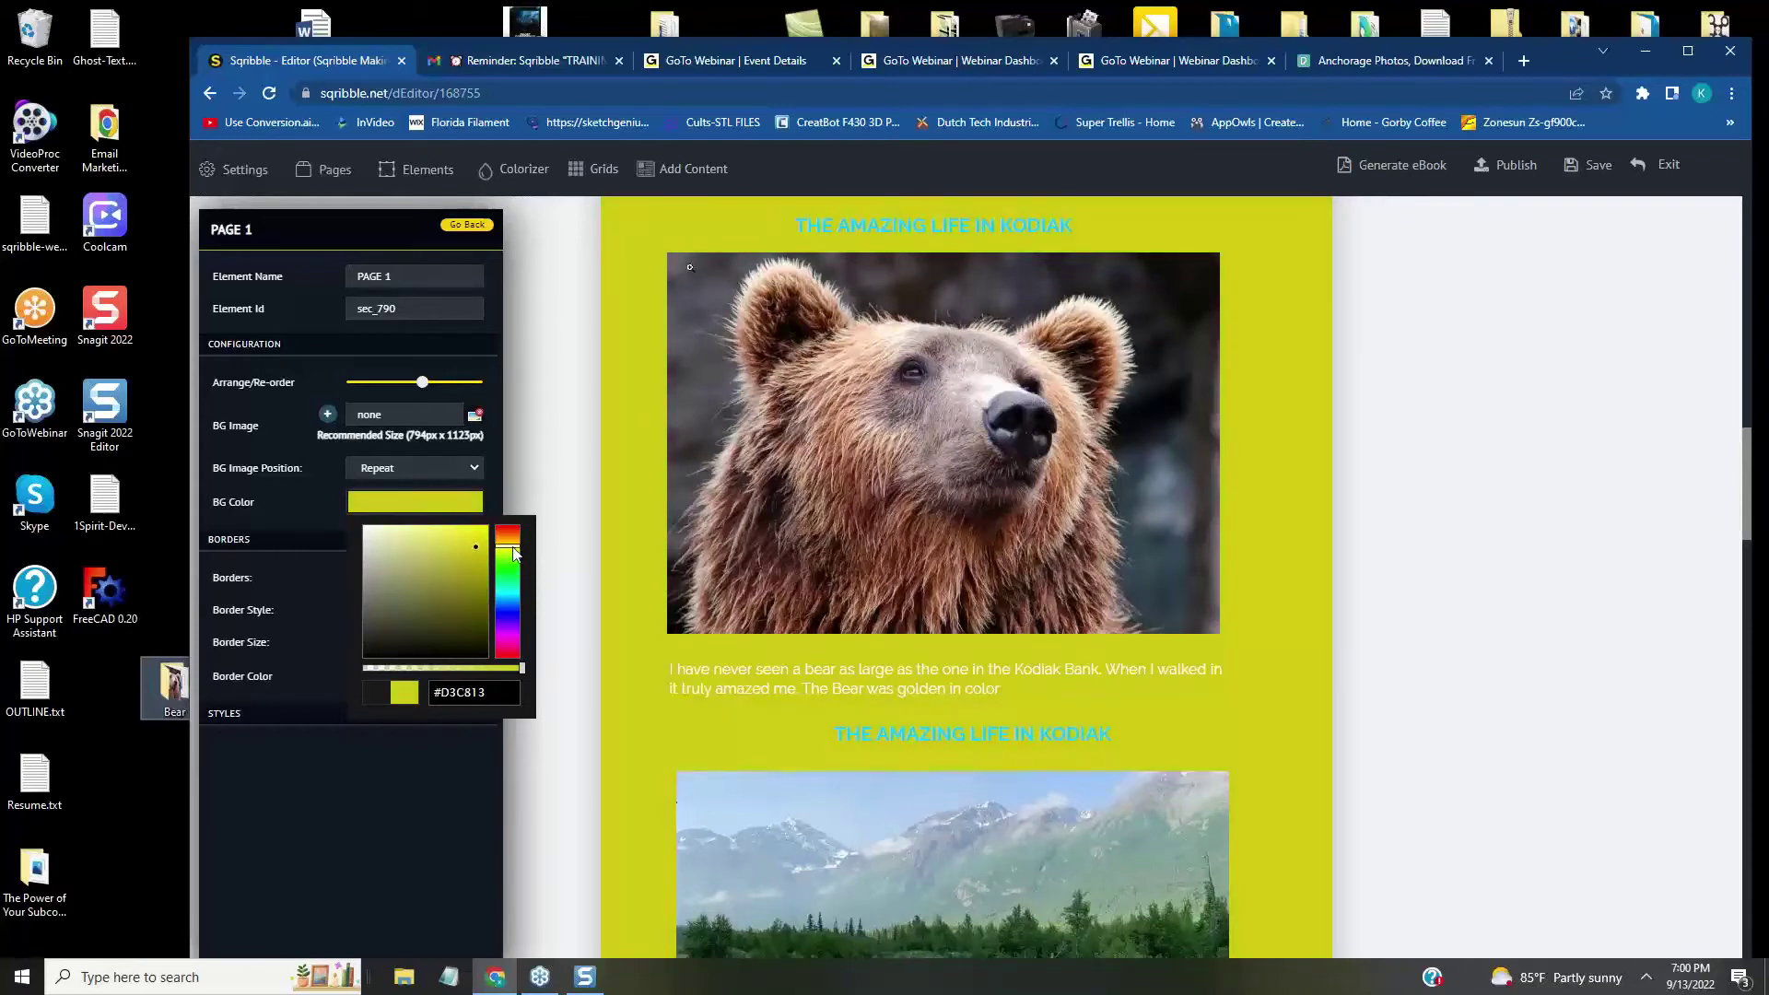
click(513, 556)
click(508, 545)
click(508, 552)
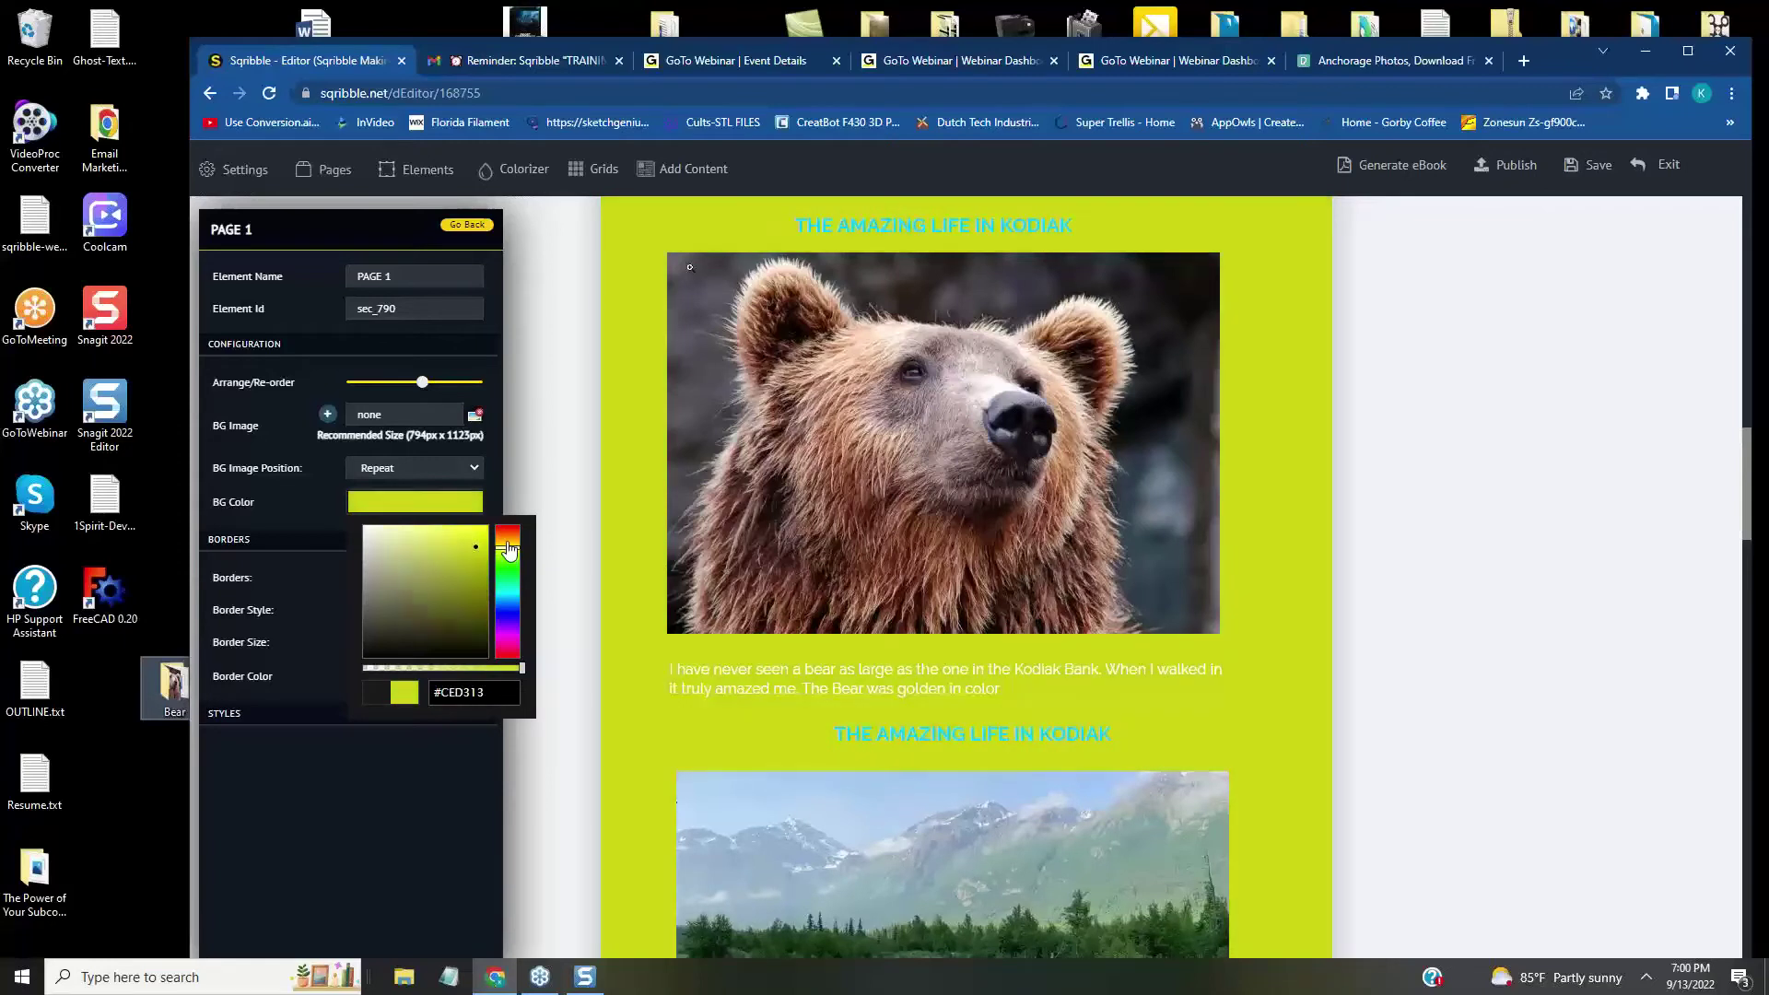
drag(509, 553, 516, 553)
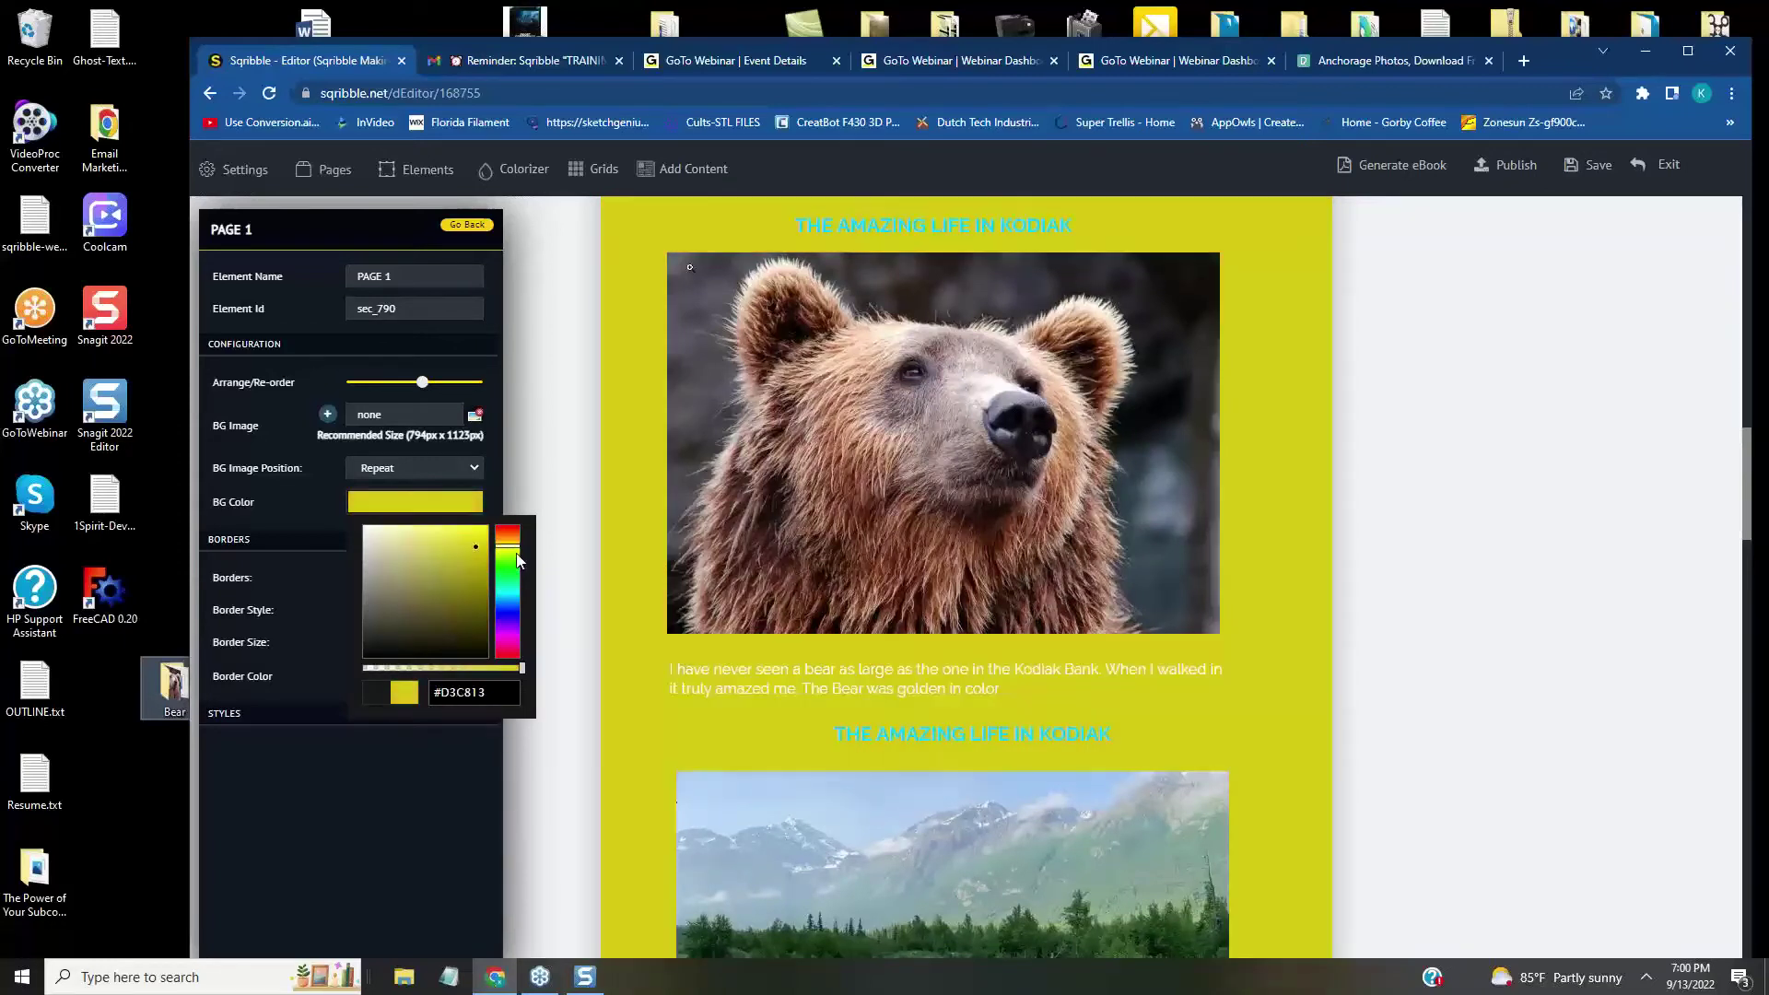
click(515, 554)
click(515, 554)
click(515, 556)
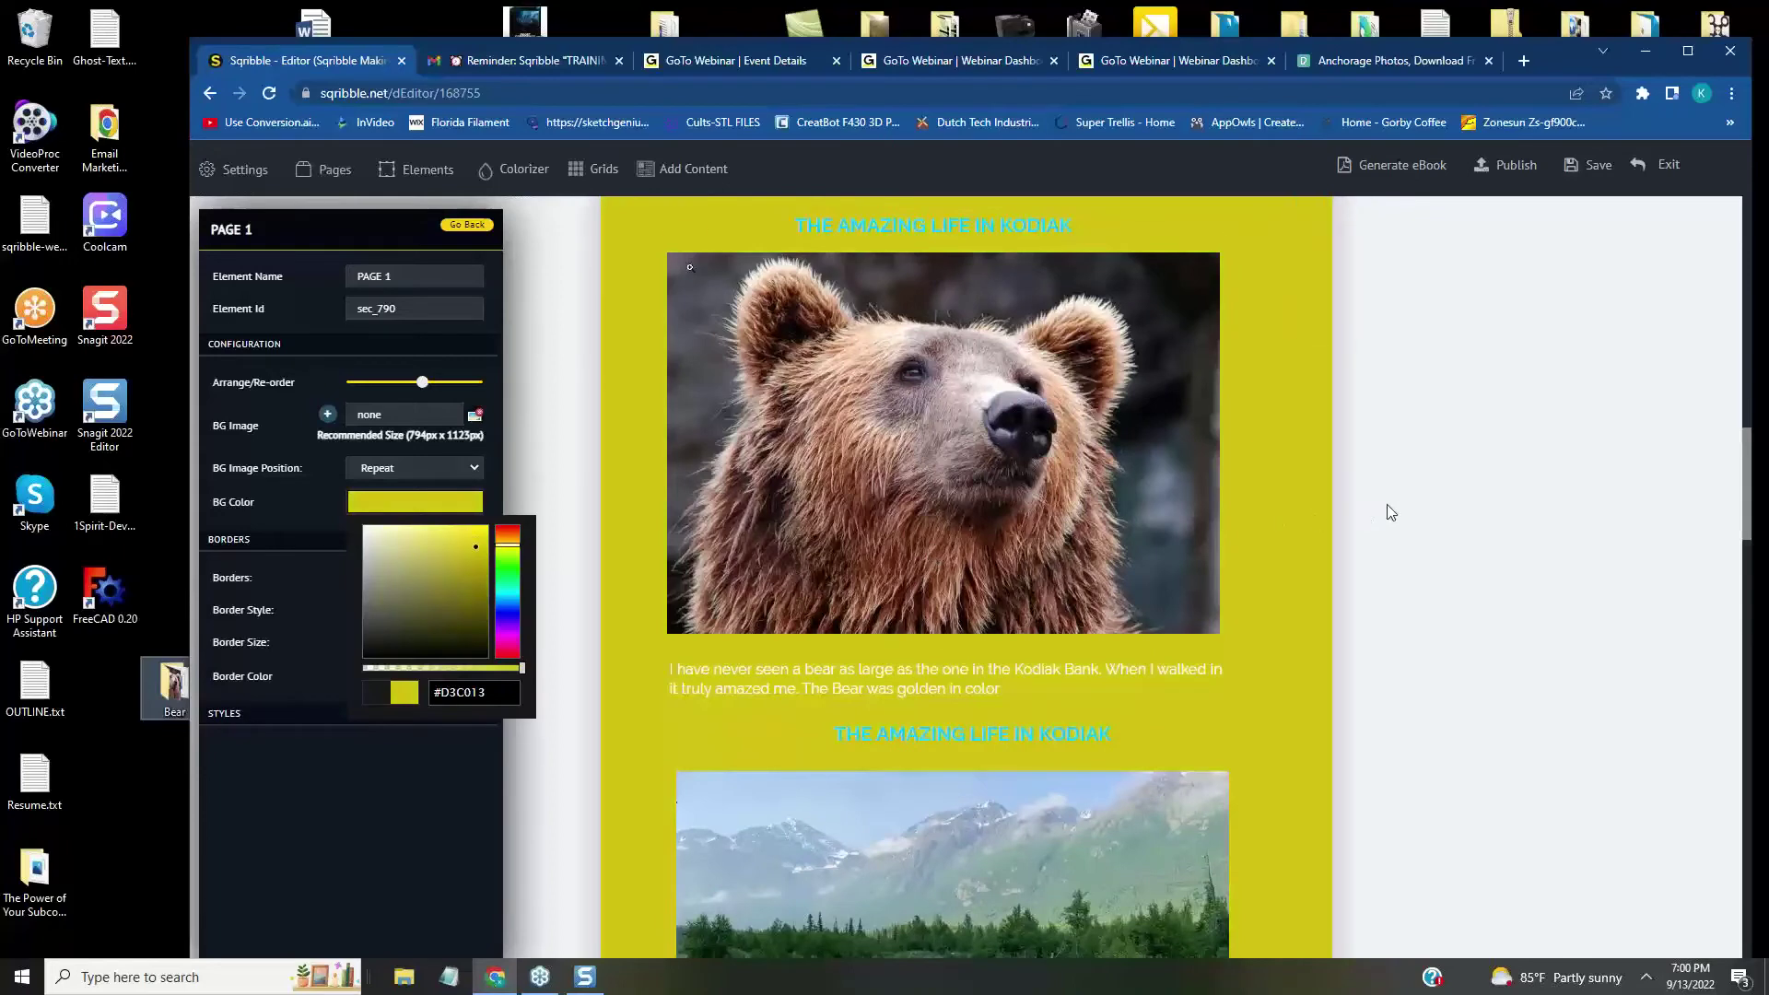
click(540, 822)
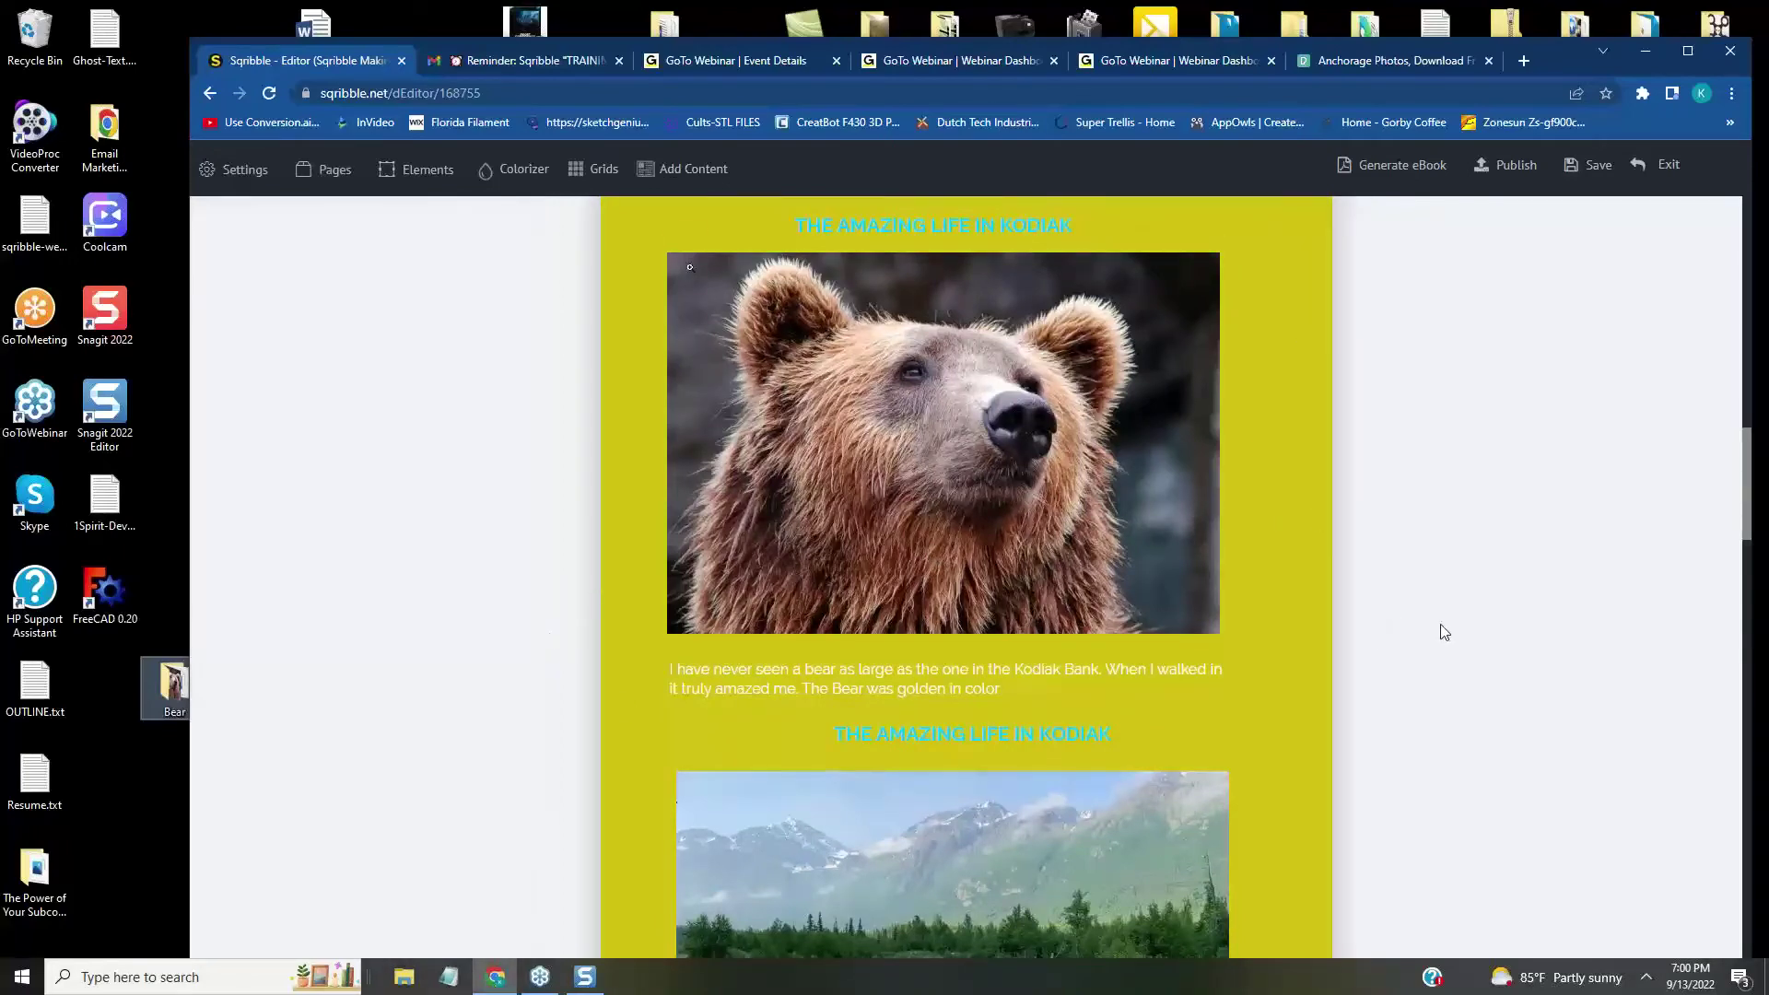
- Change the text colour of the headline above the bear image to black
scroll(1474, 631, up, 2)
scroll(1367, 585, down, 3)
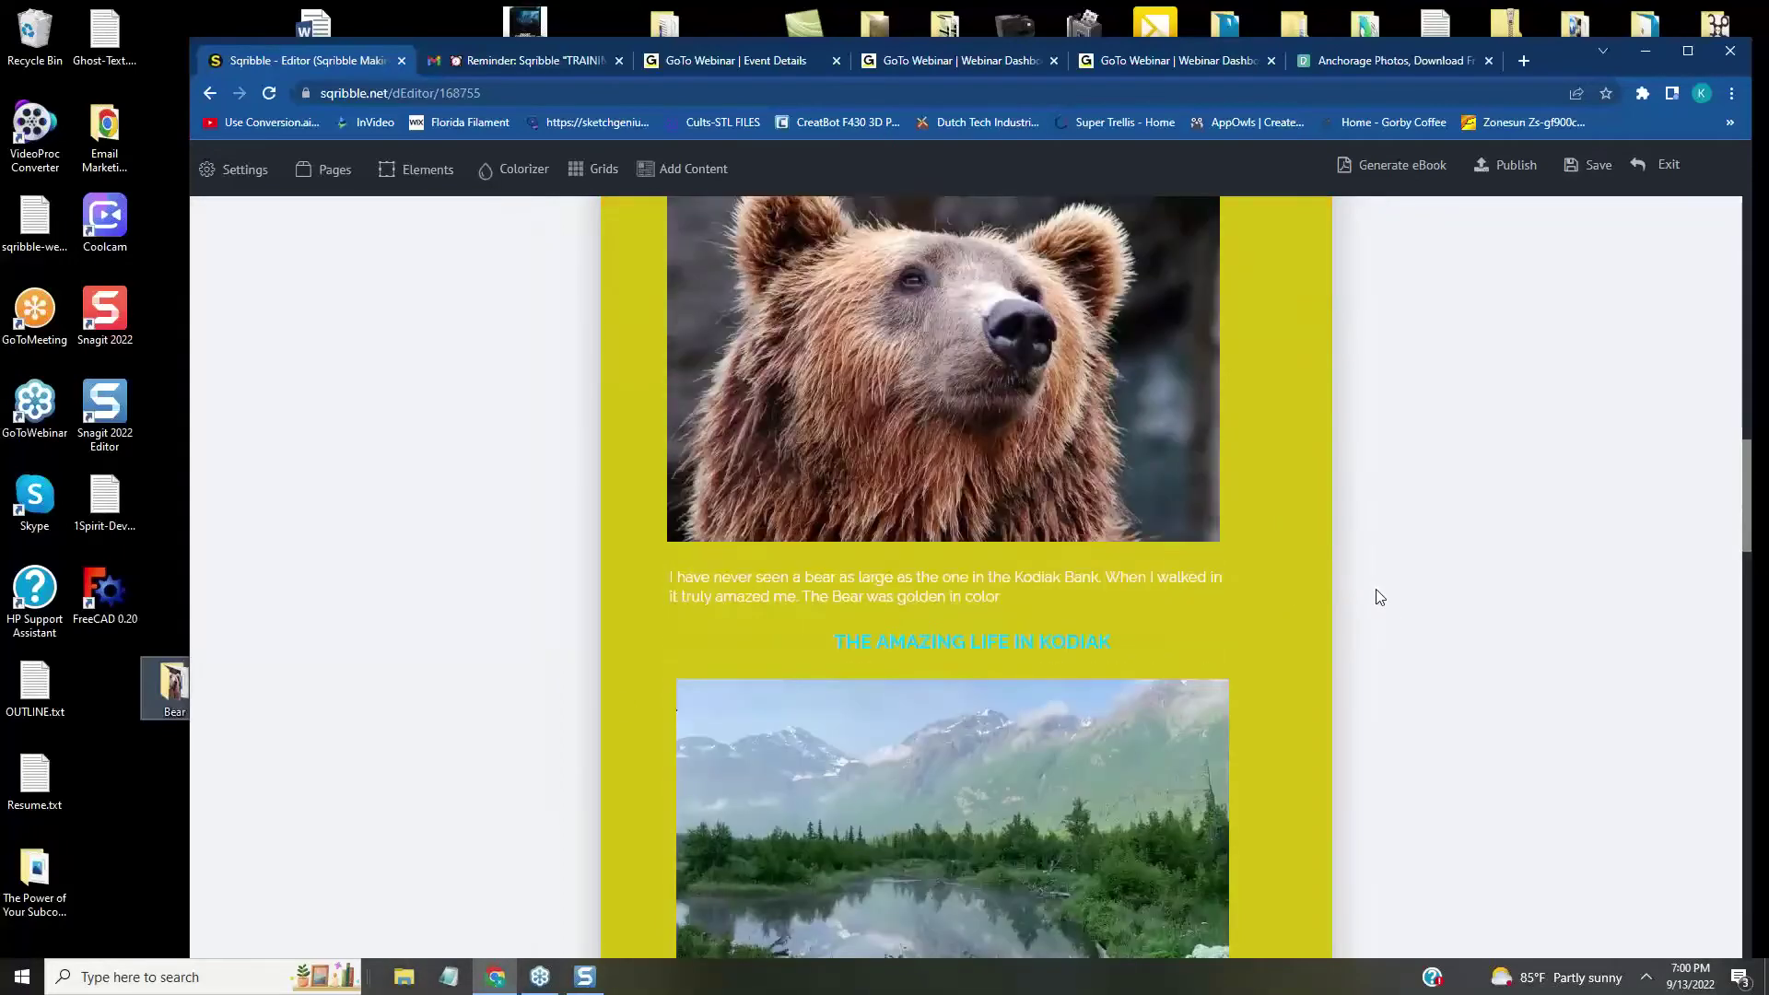
scroll(1379, 601, up, 3)
click(1071, 413)
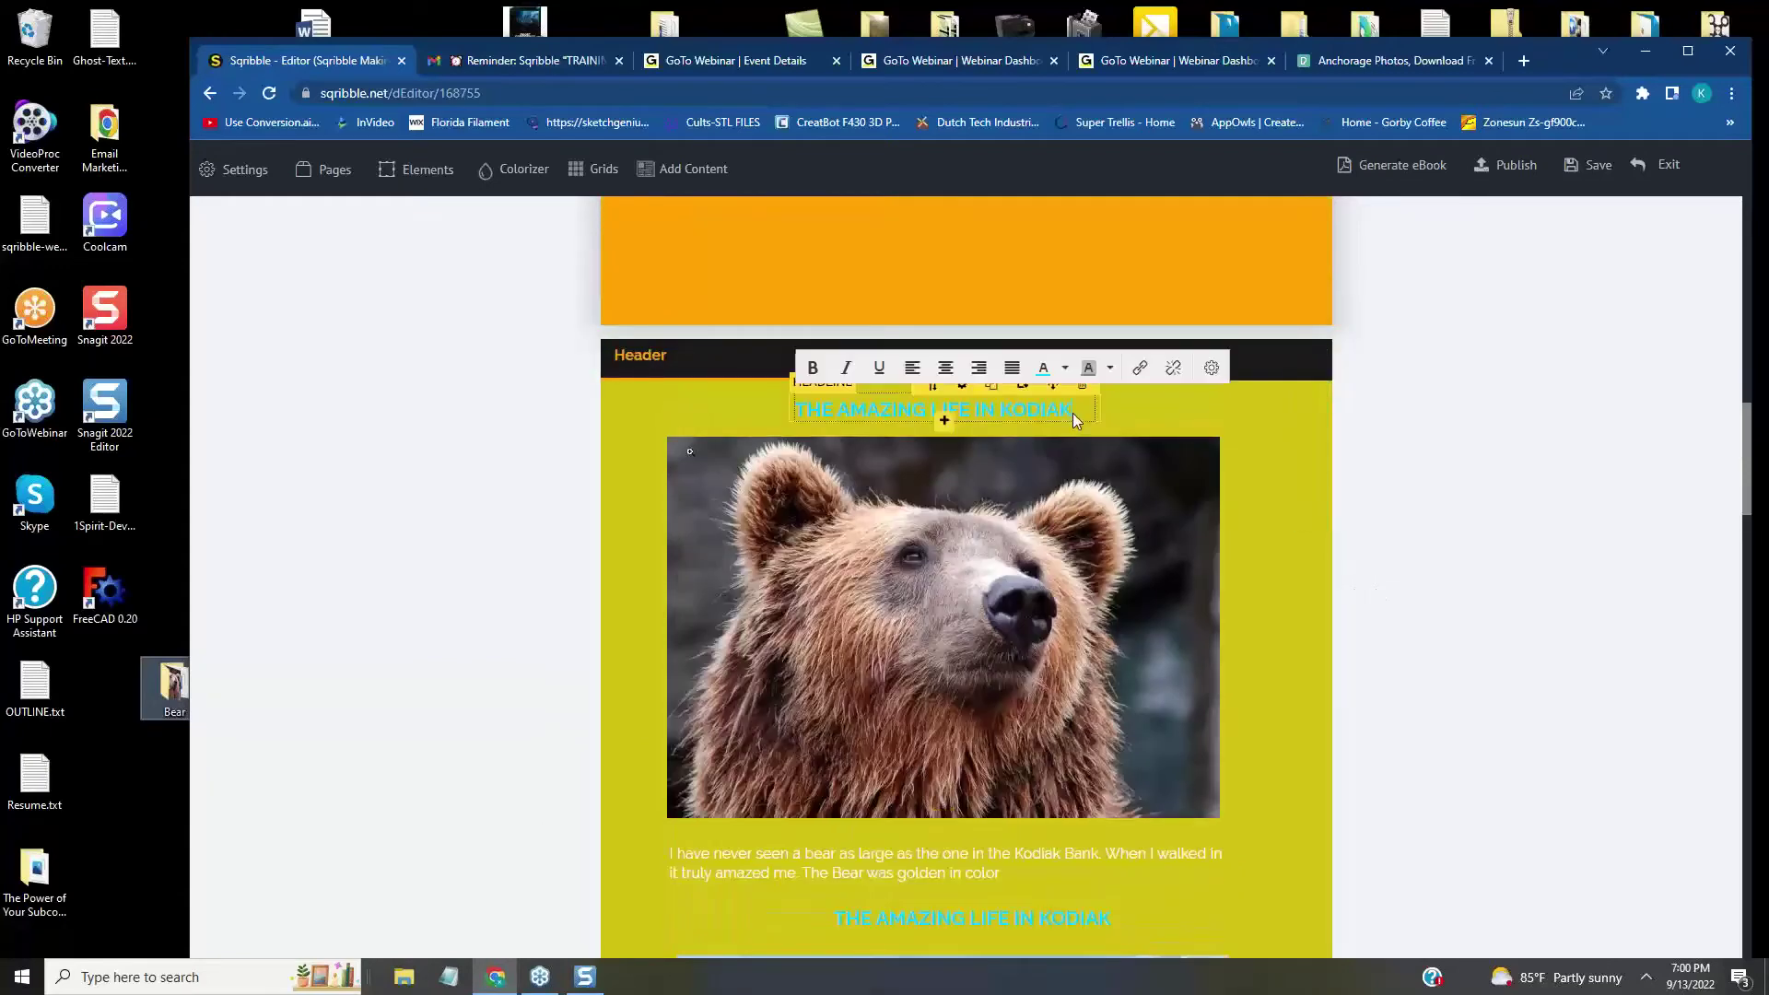
drag(1072, 413, 777, 424)
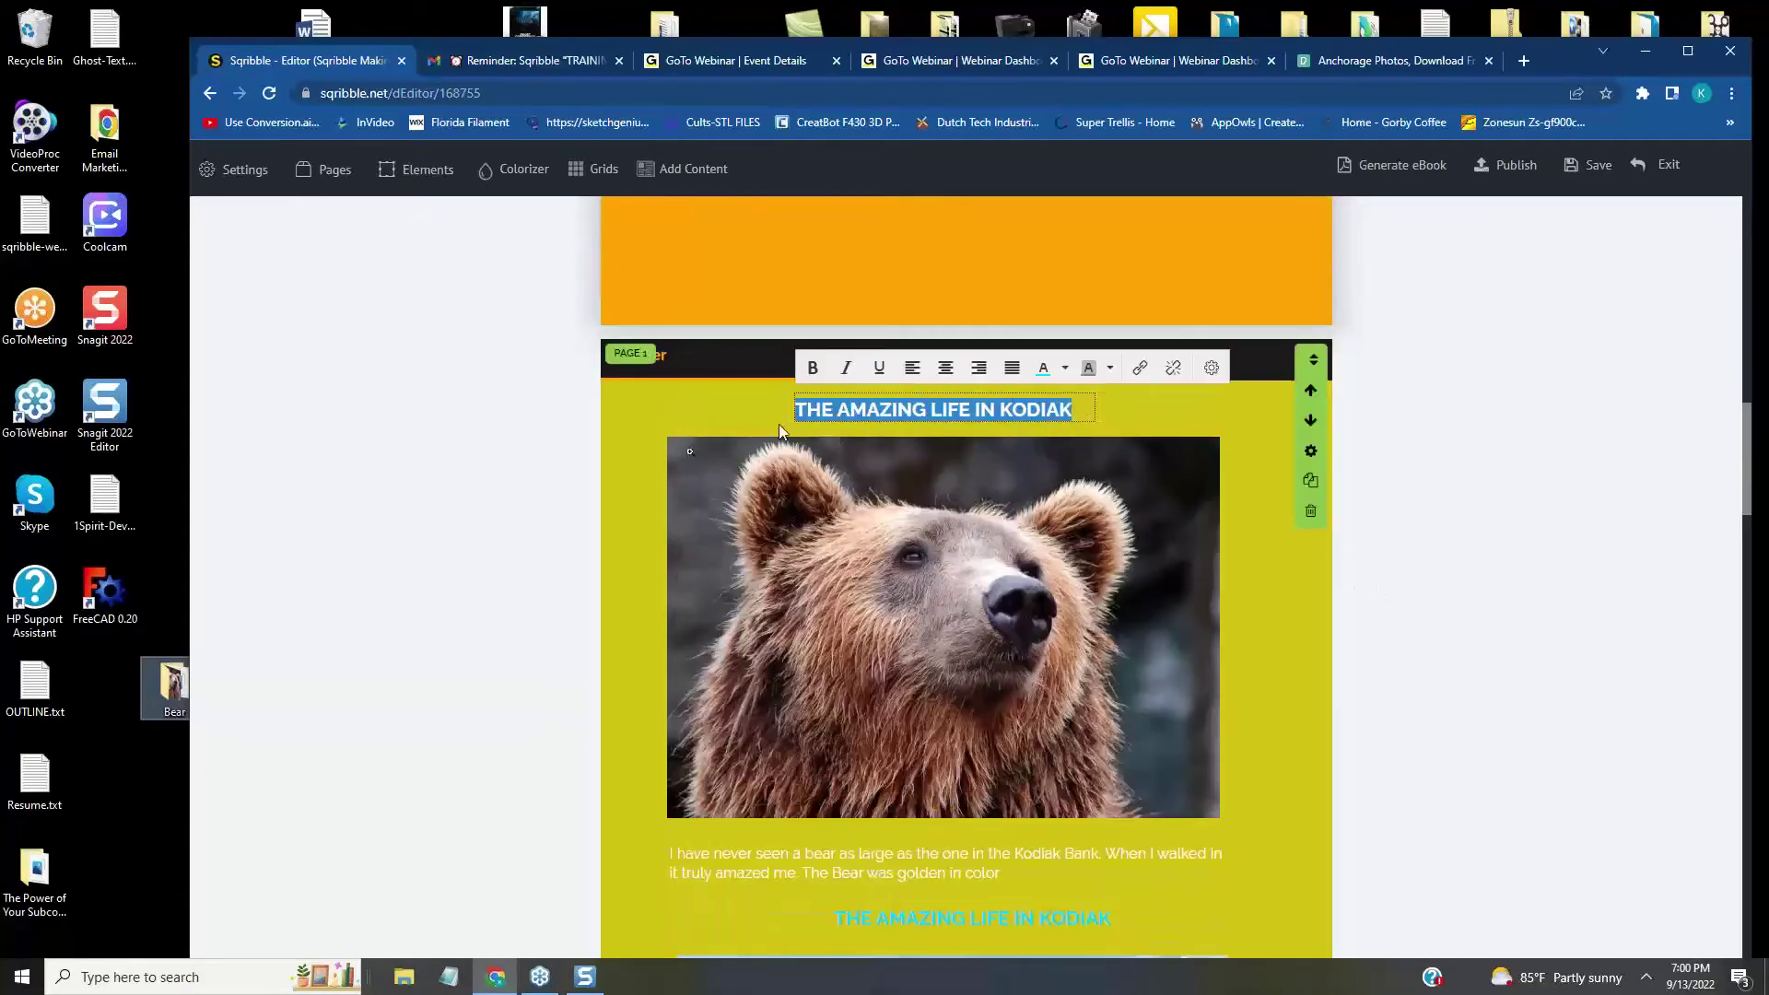
click(1060, 372)
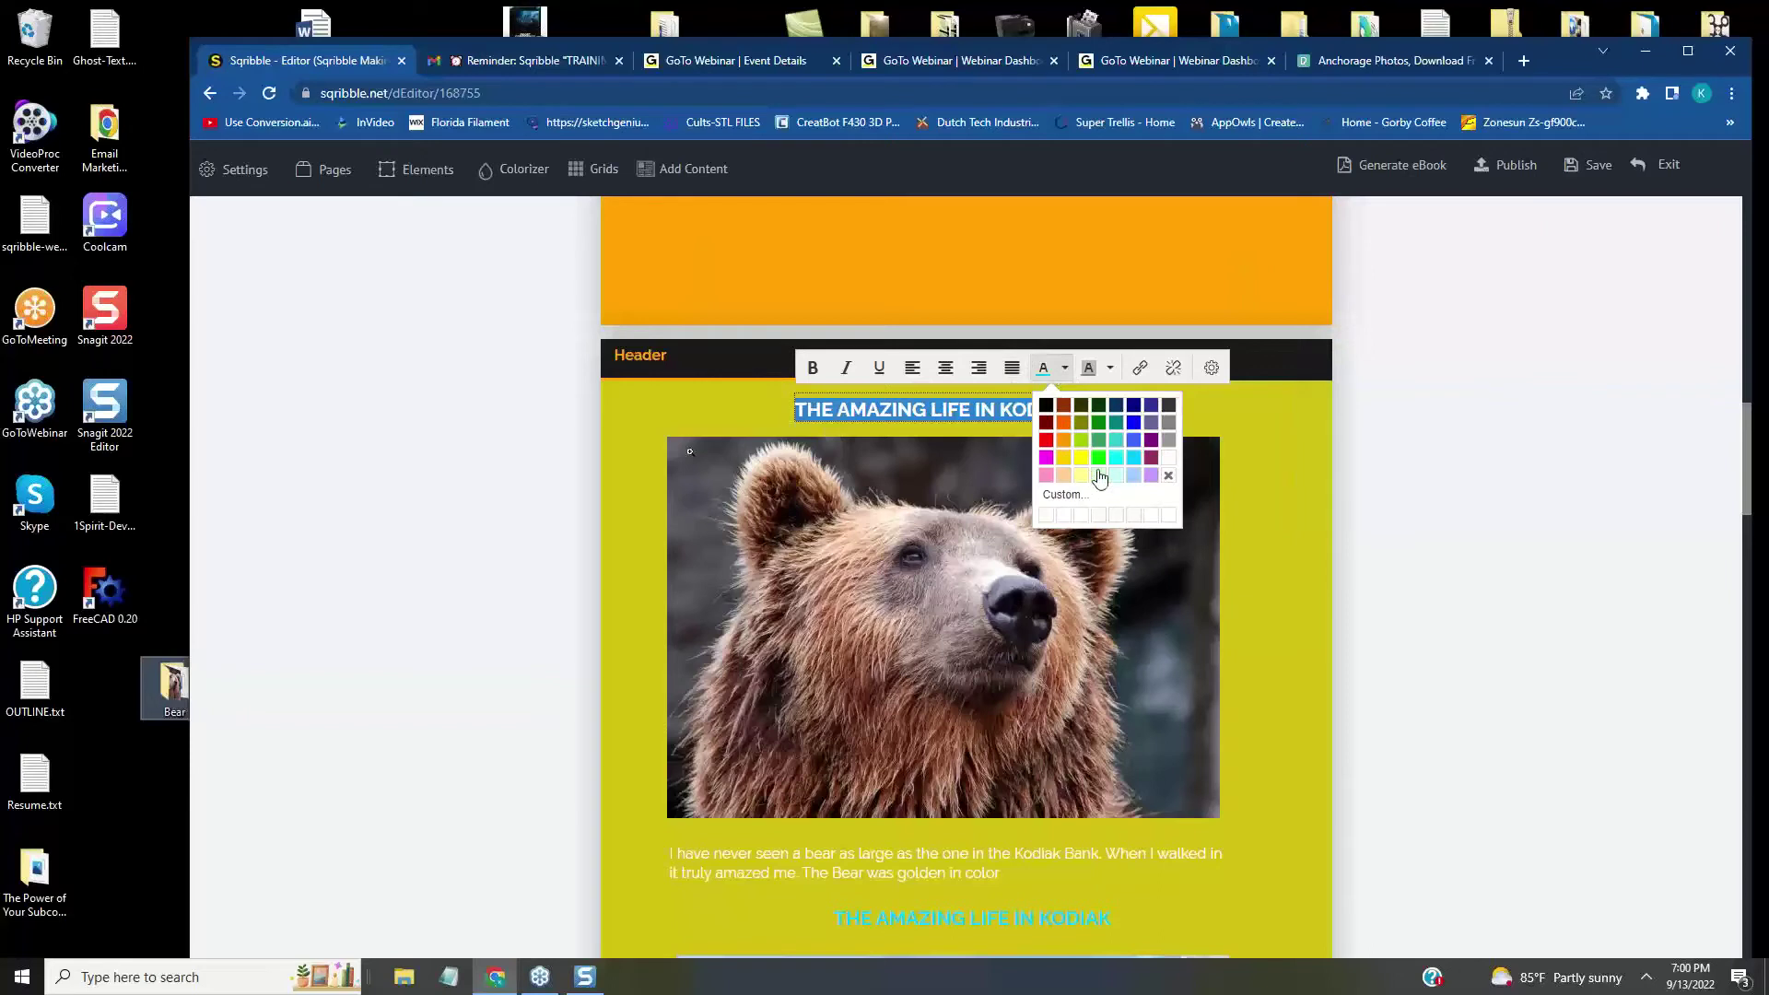
click(1045, 410)
click(1226, 488)
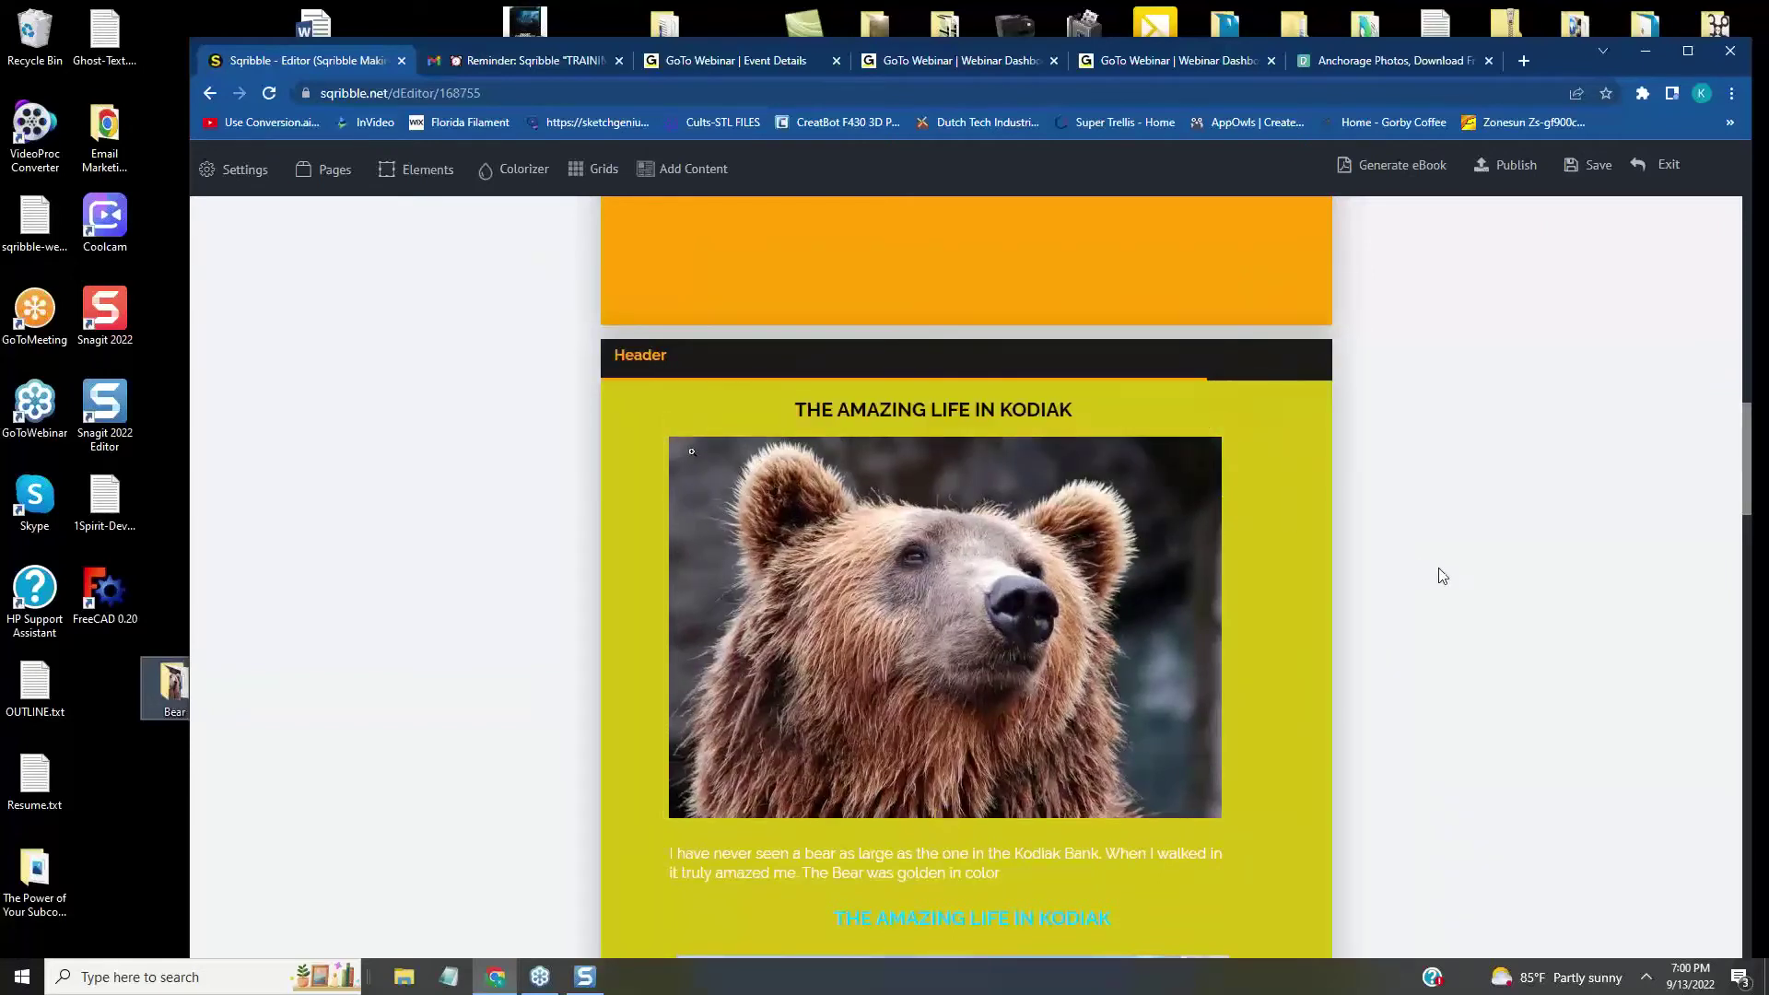
- Change the text colour of the paragraph beneath the bear image to black
scroll(1151, 645, down, 4)
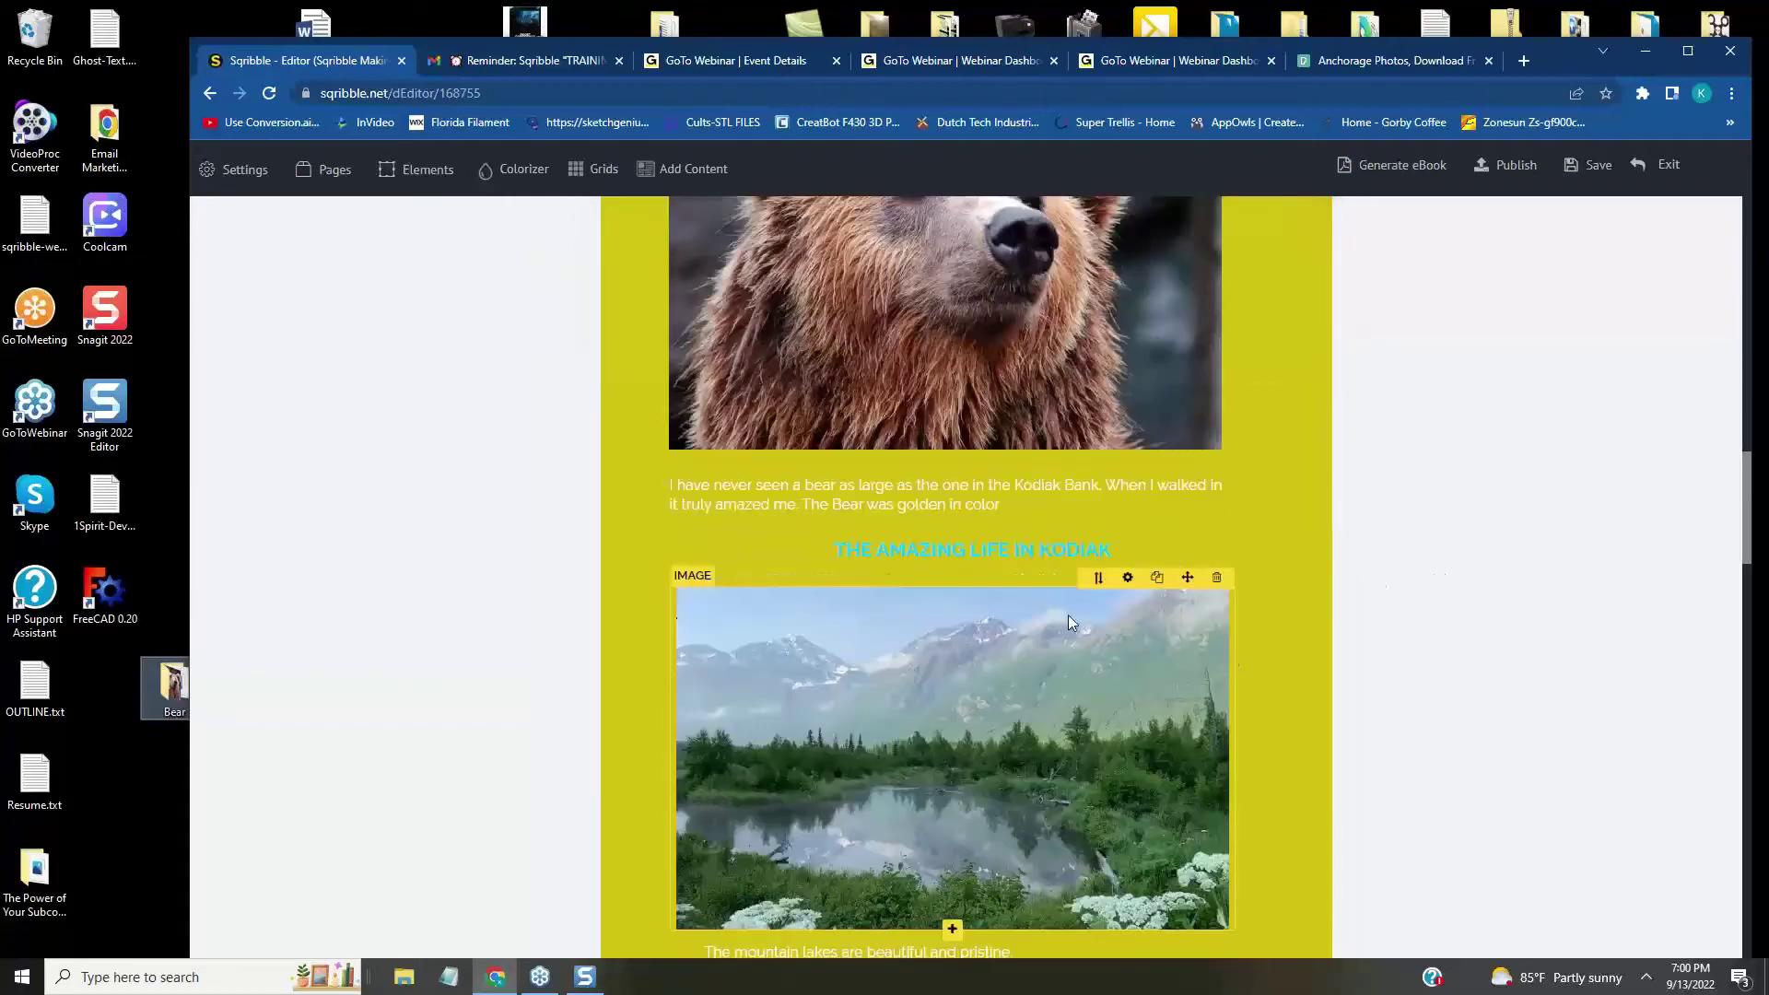
click(1001, 506)
drag(1001, 506, 660, 489)
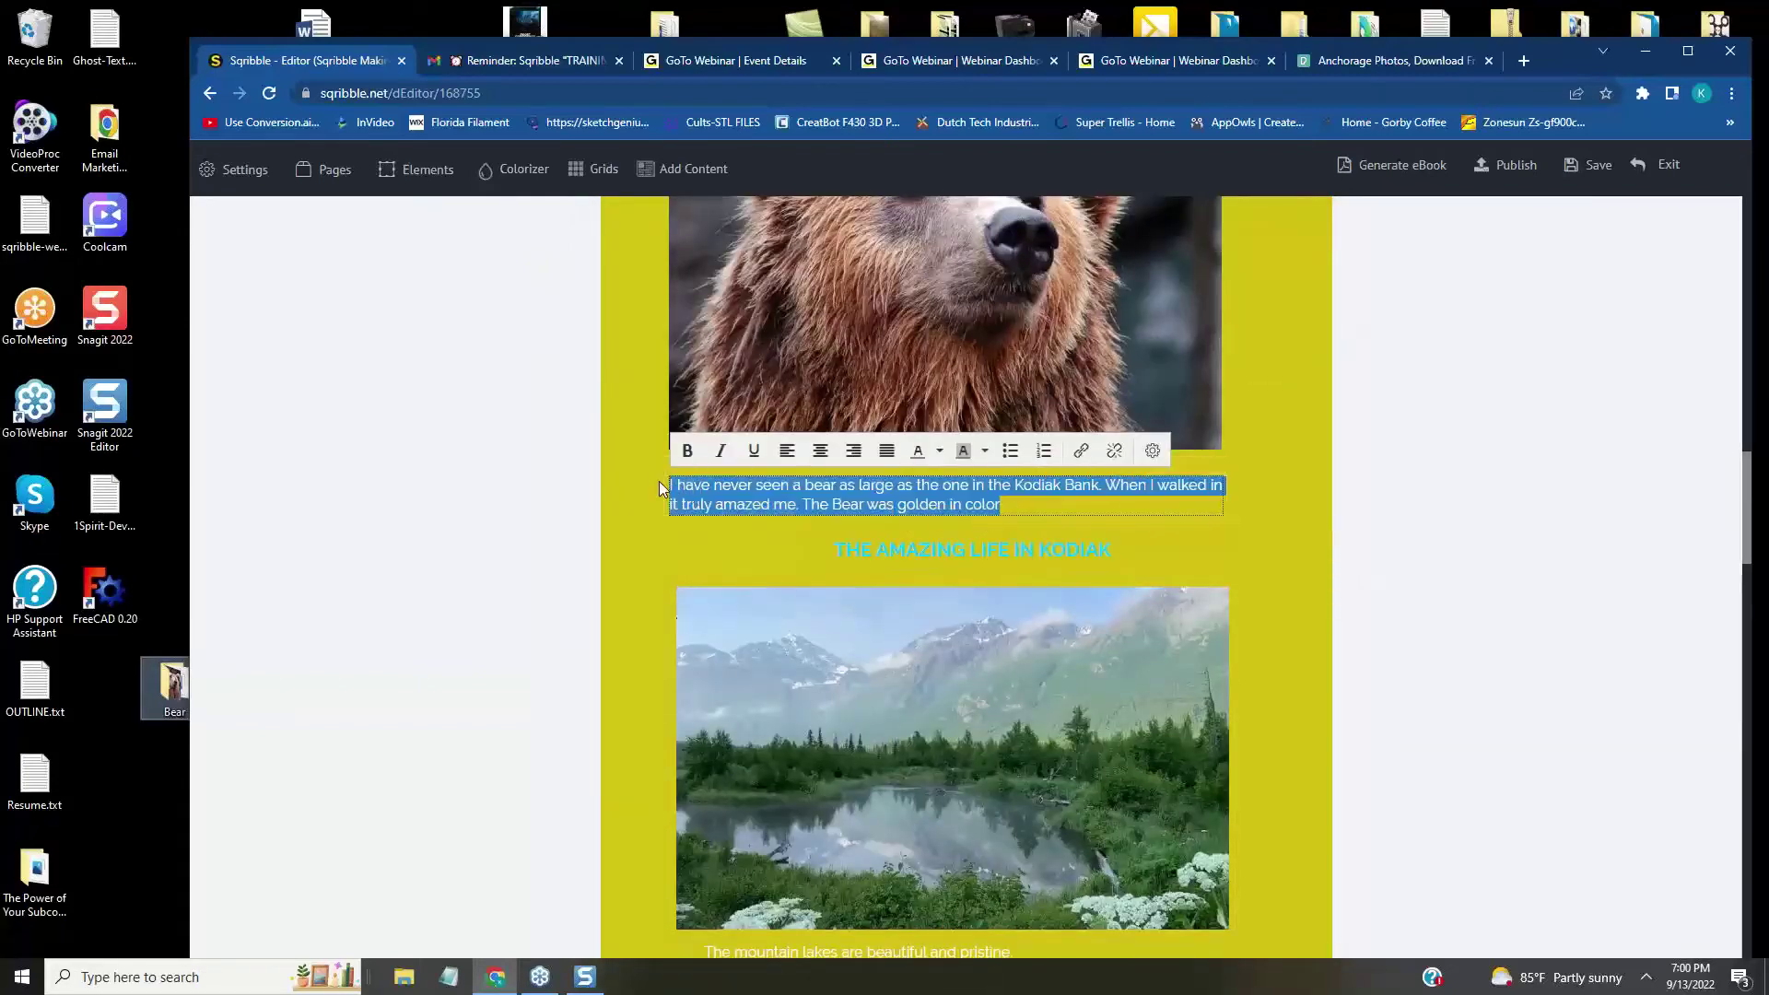
click(940, 452)
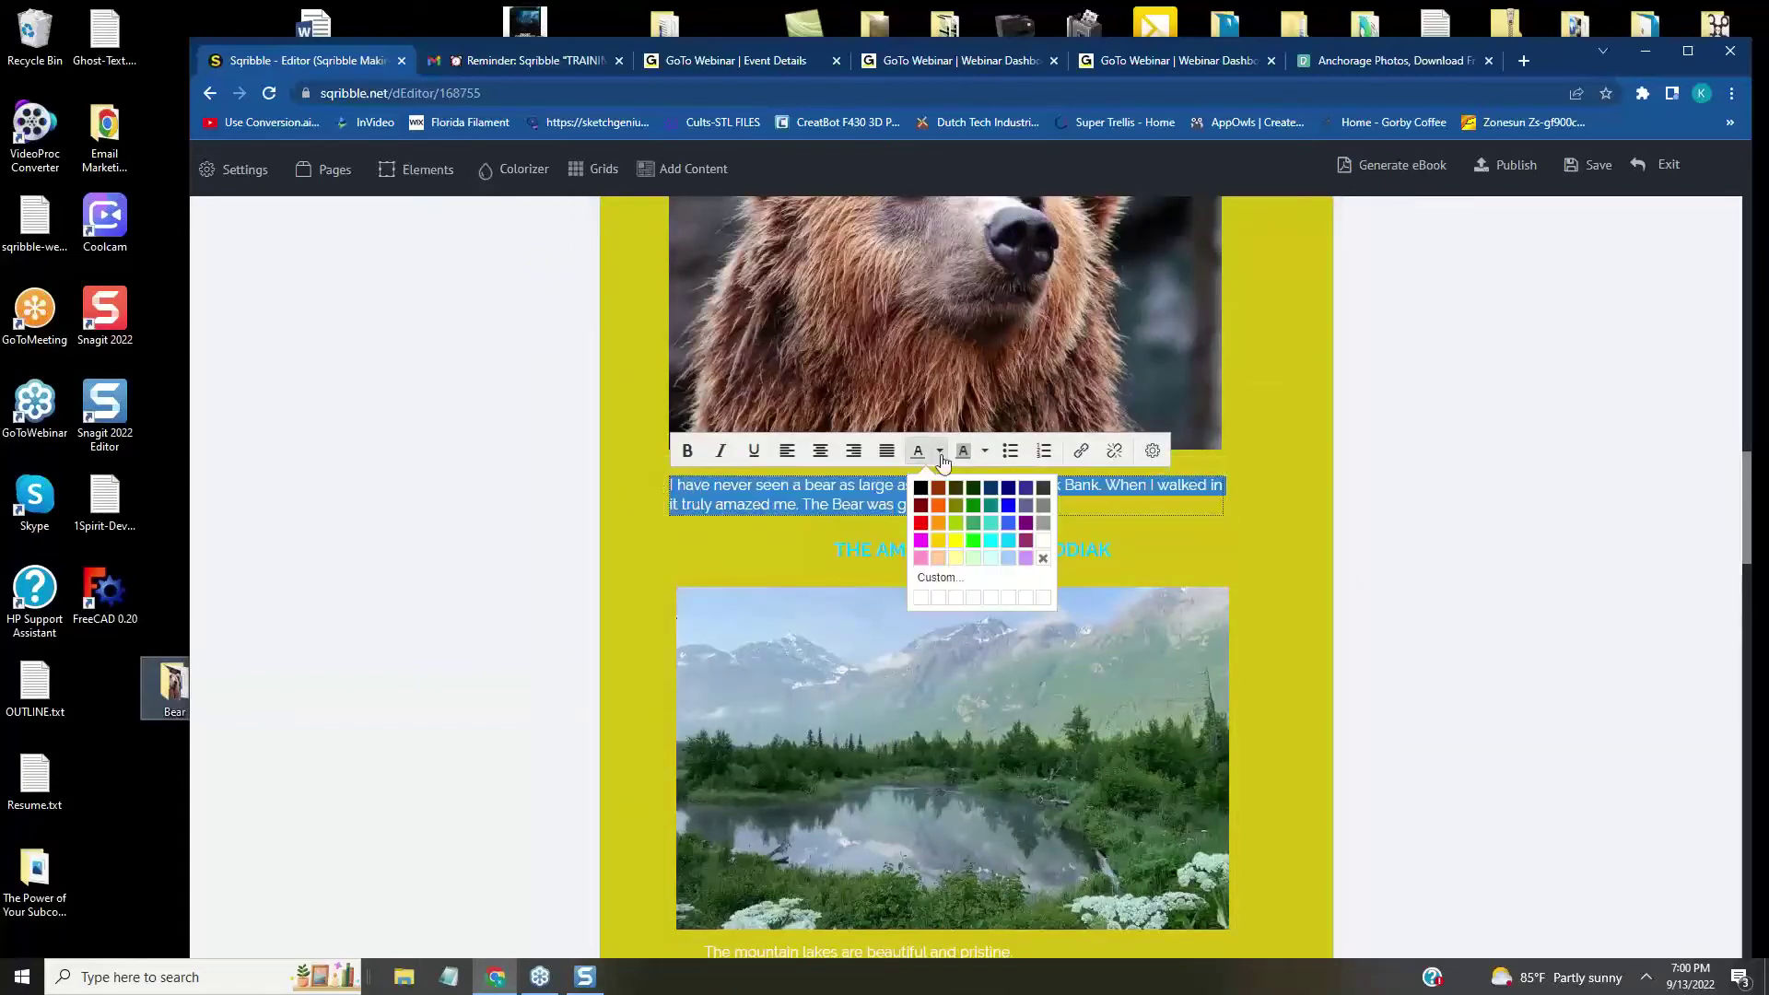
click(920, 487)
click(1224, 546)
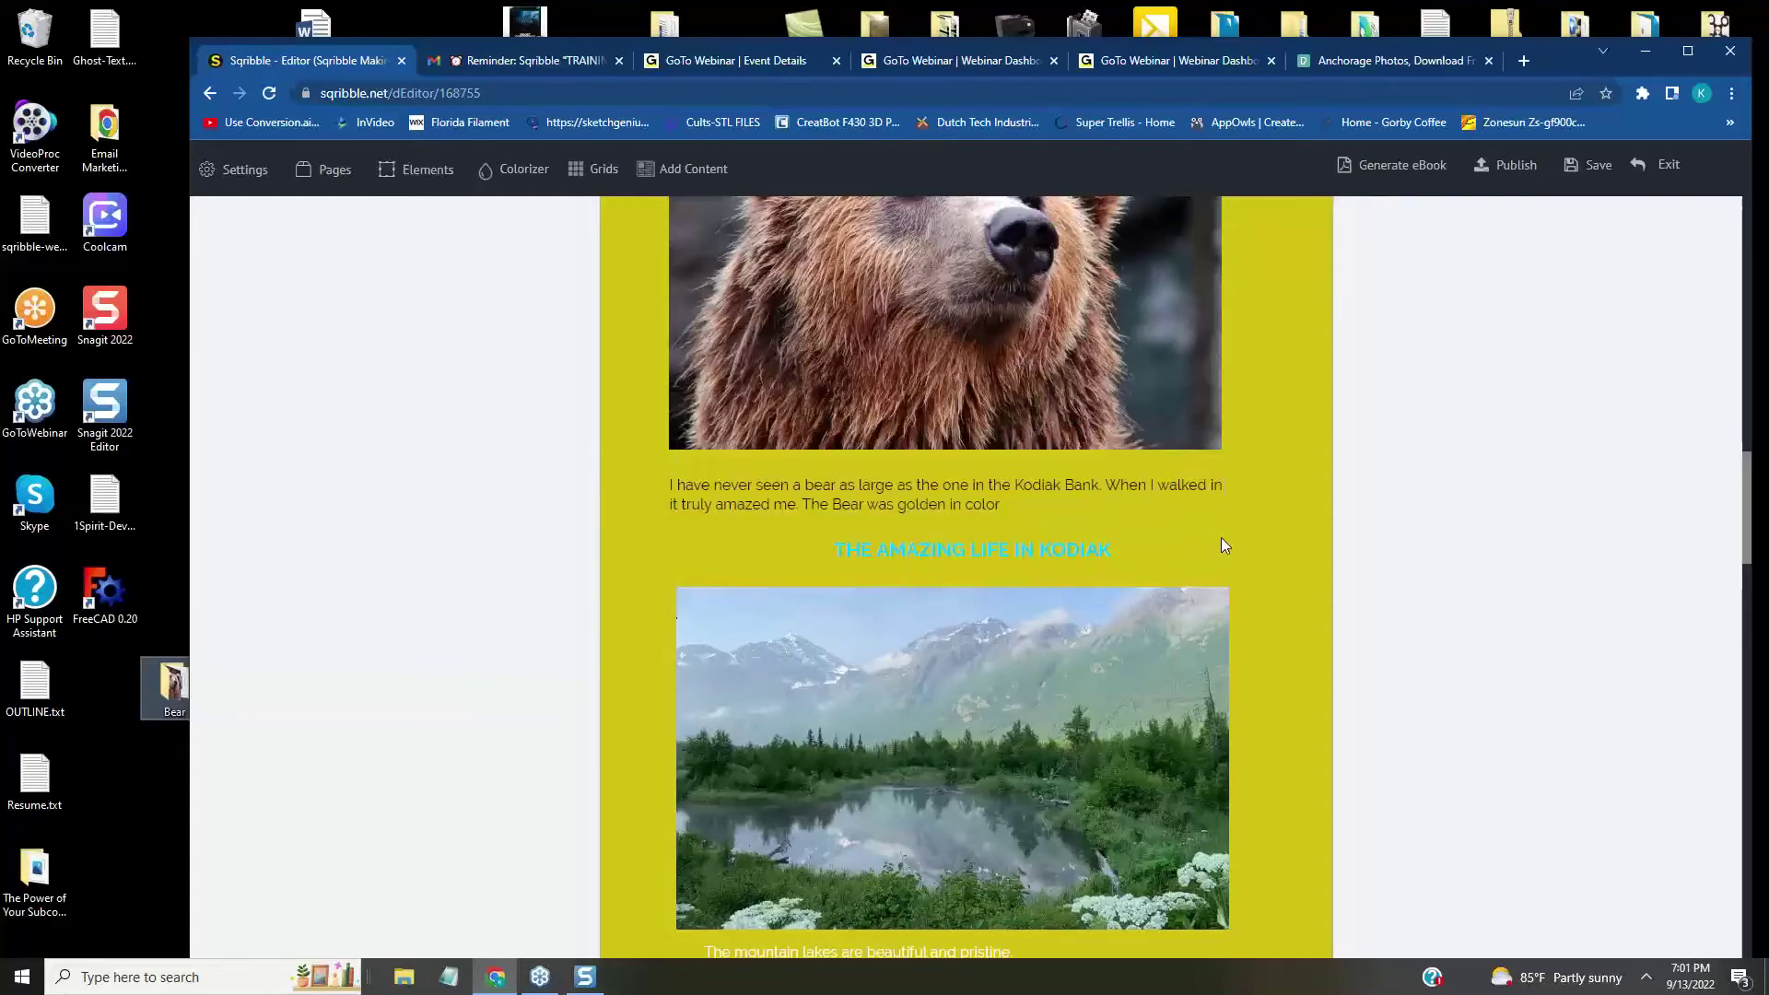
- Make the whole paragraph beneath the bear image bold
click(1004, 505)
drag(1003, 506, 671, 486)
click(686, 451)
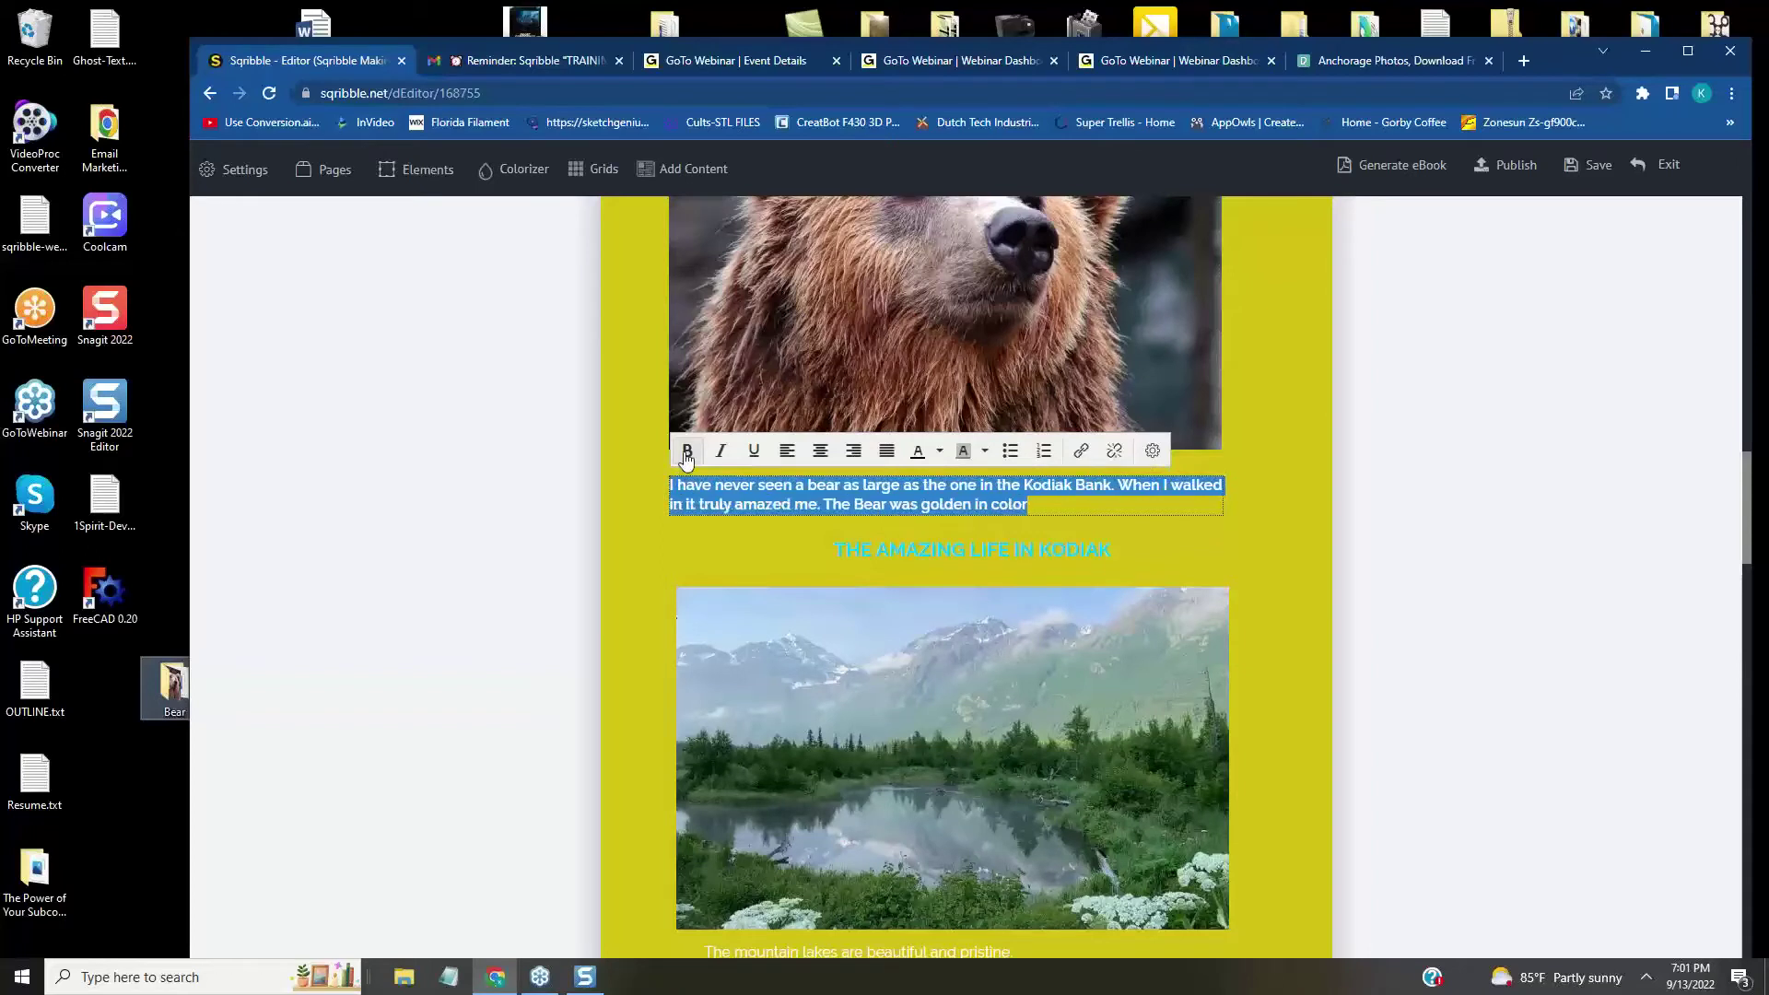
click(1238, 537)
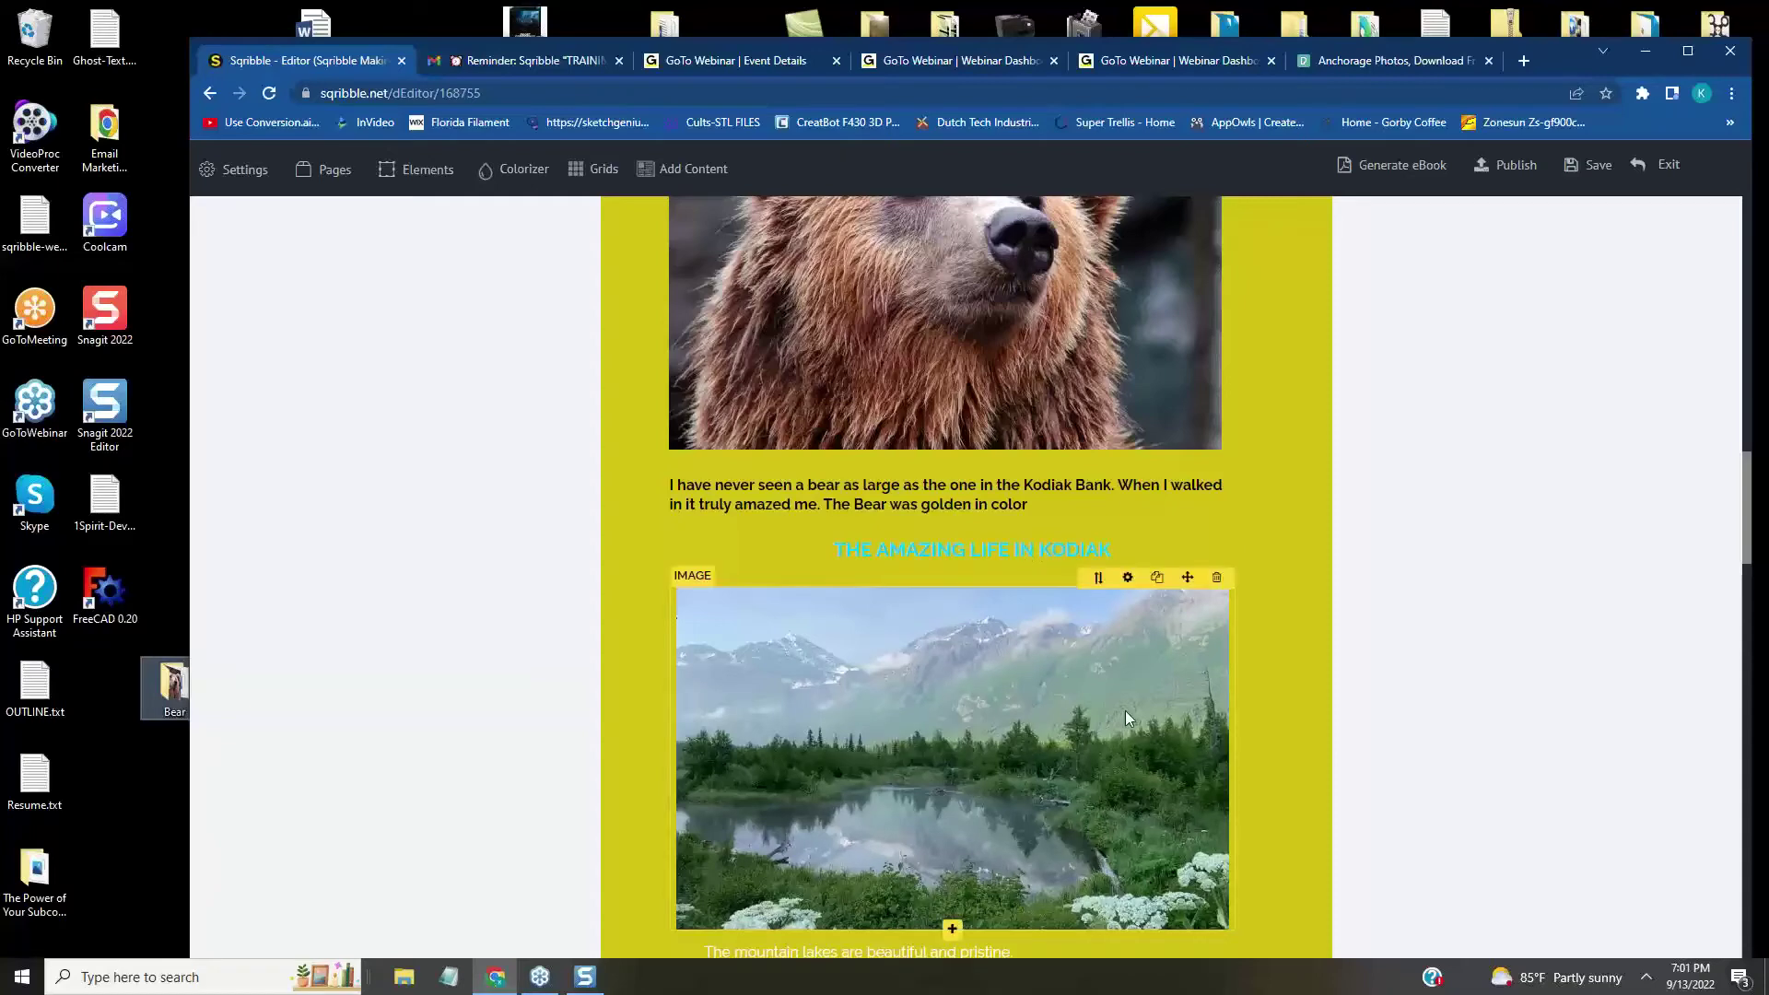
- Make the caption "The mountain lakes are beautiful and pristine." below the lake image black and bold
scroll(1126, 711, down, 2)
click(1009, 769)
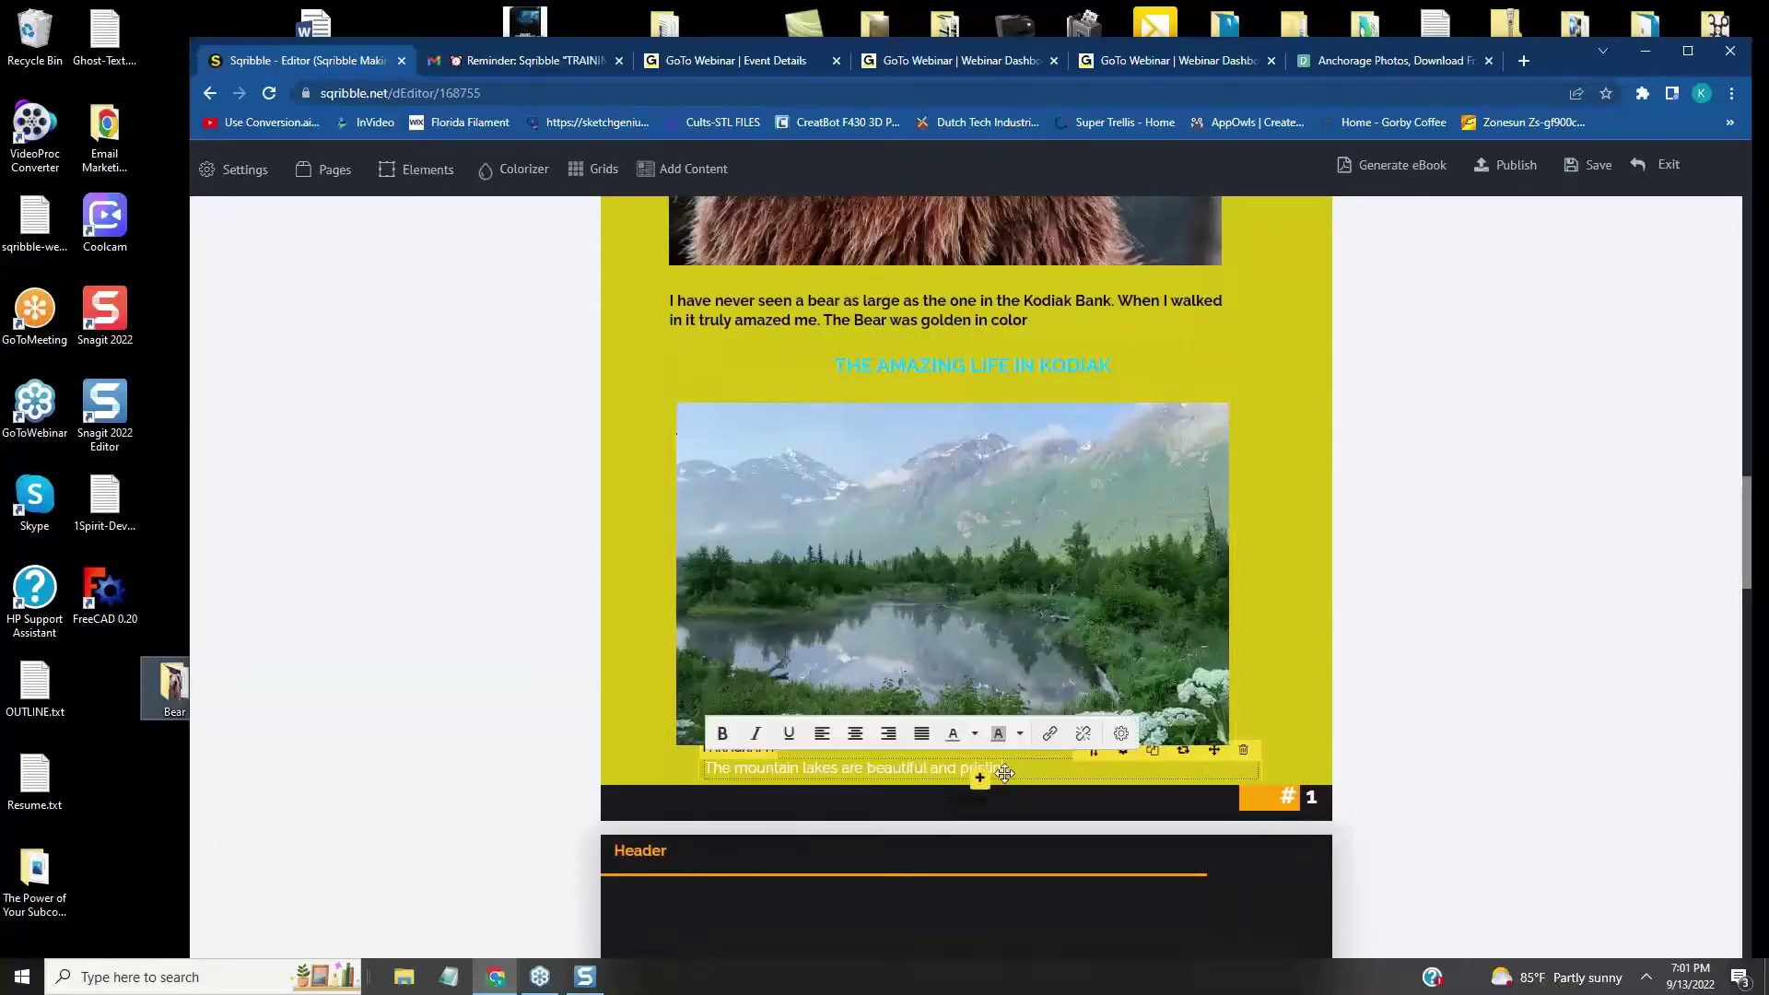
drag(1009, 770, 658, 744)
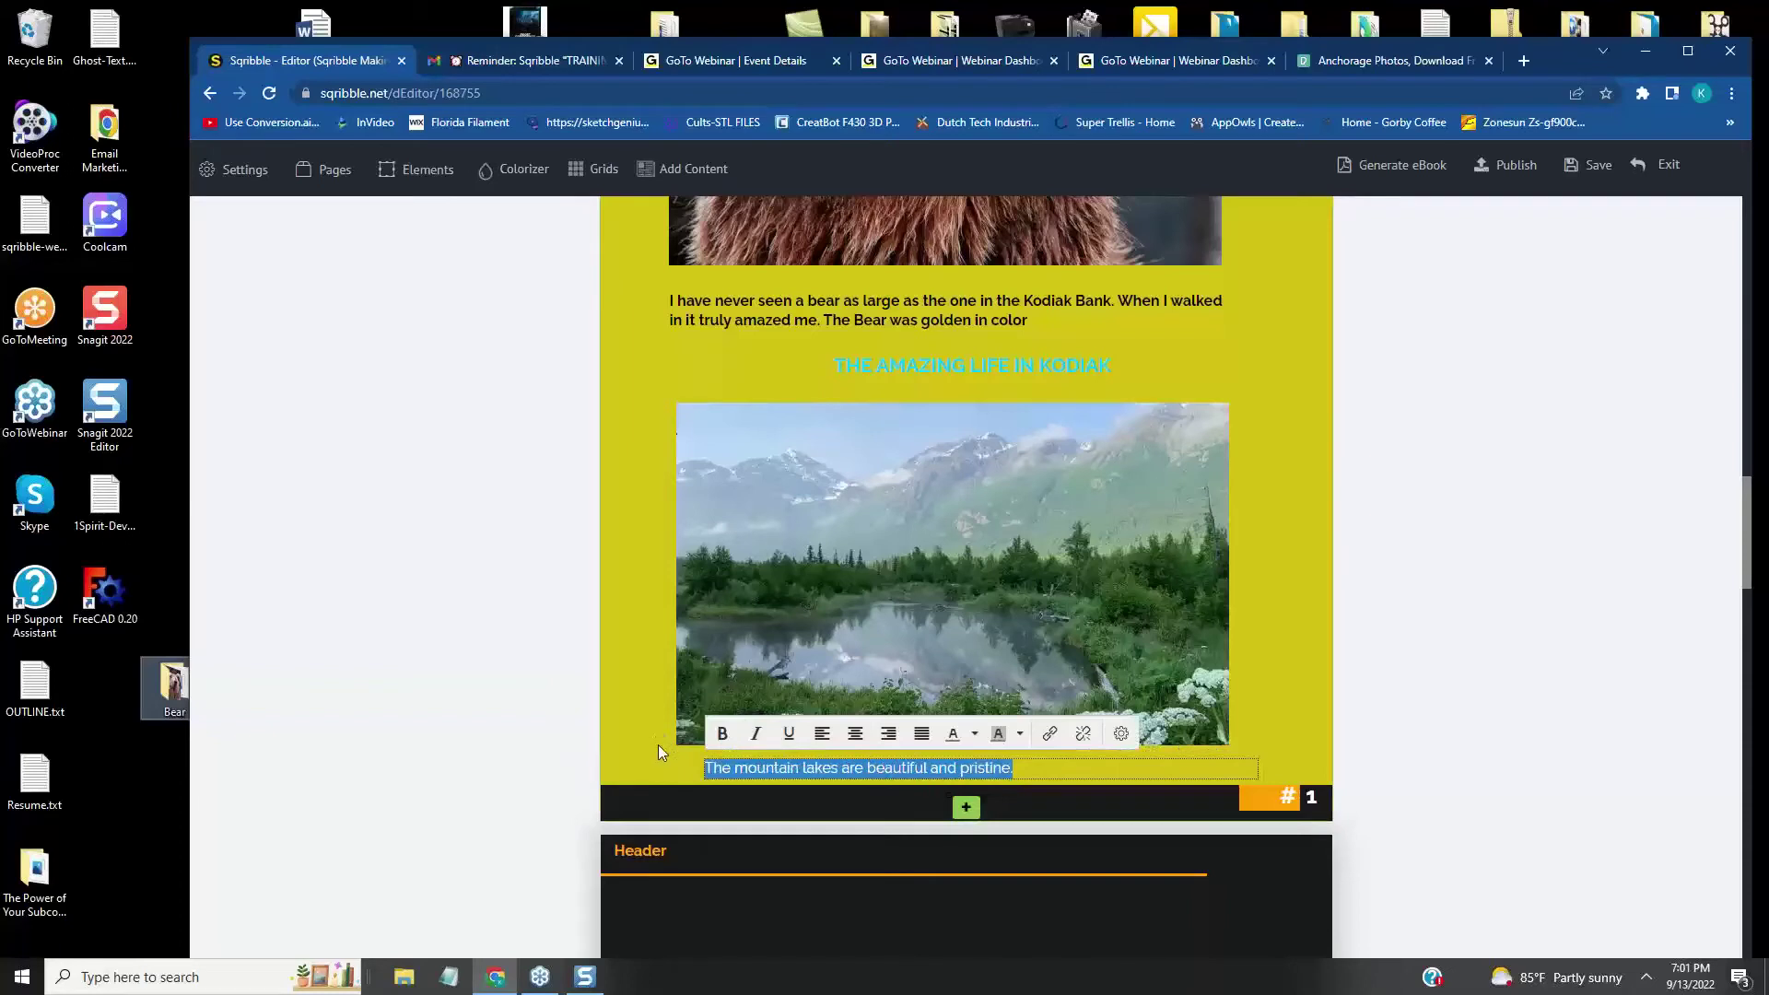
click(976, 735)
click(956, 788)
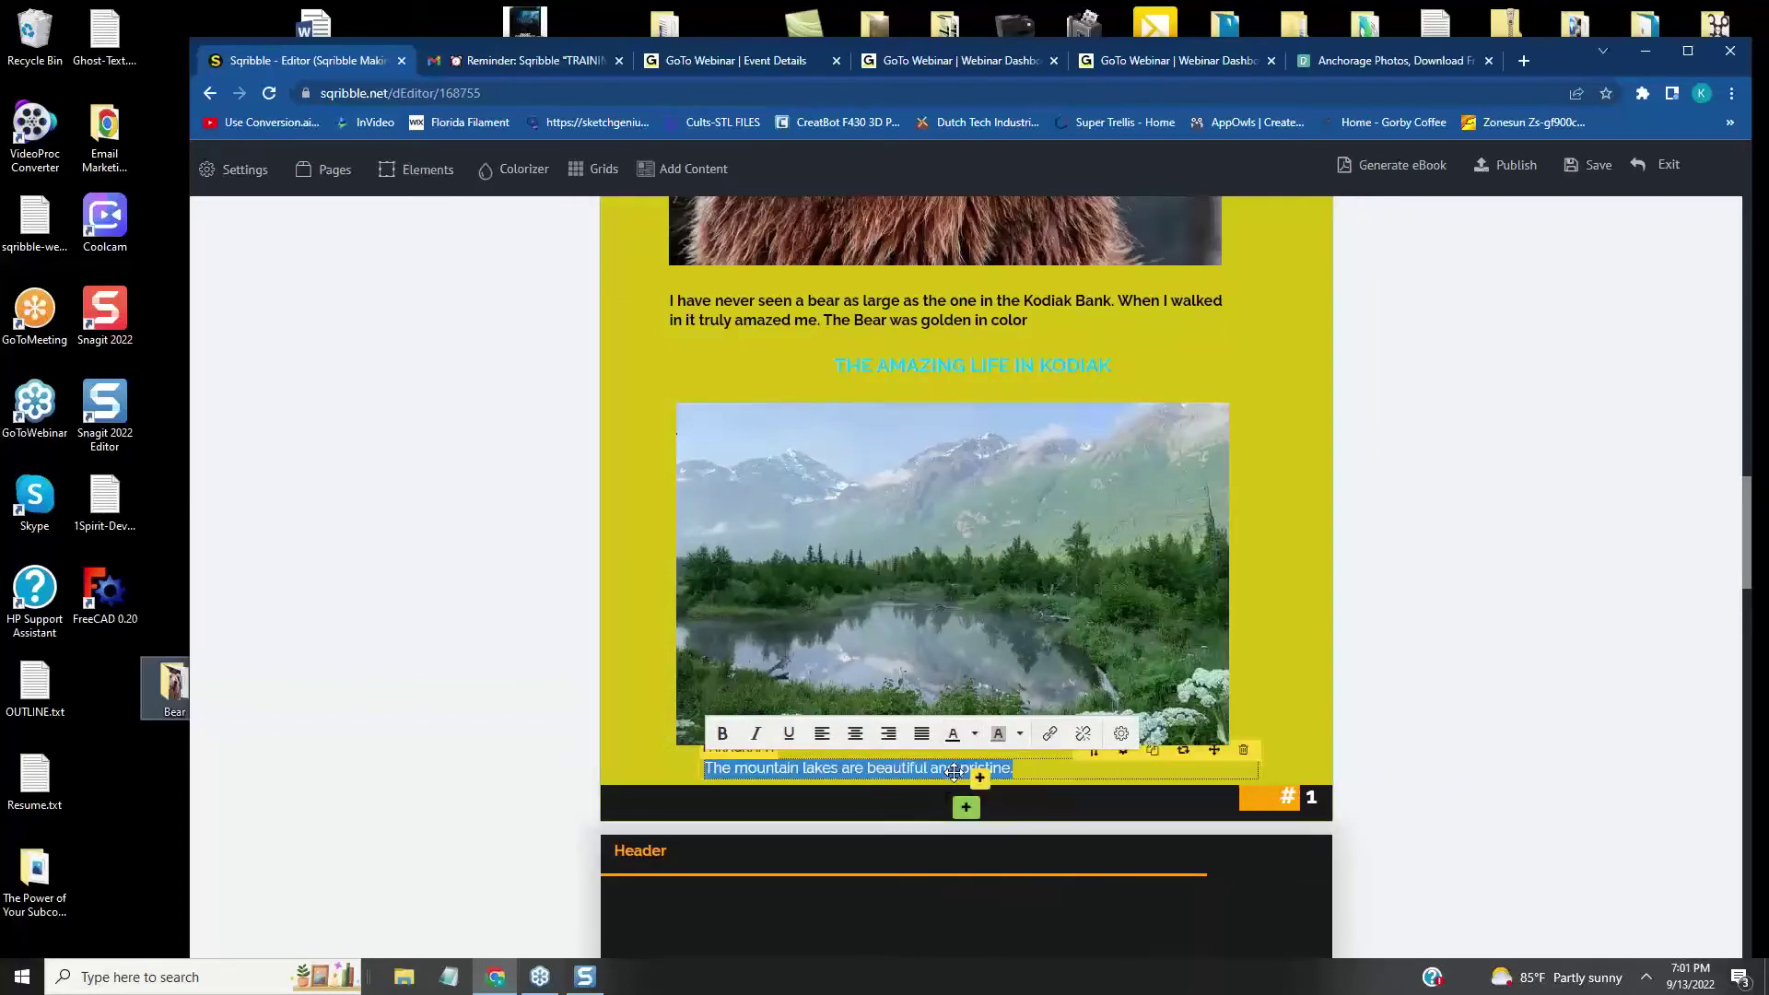
click(719, 735)
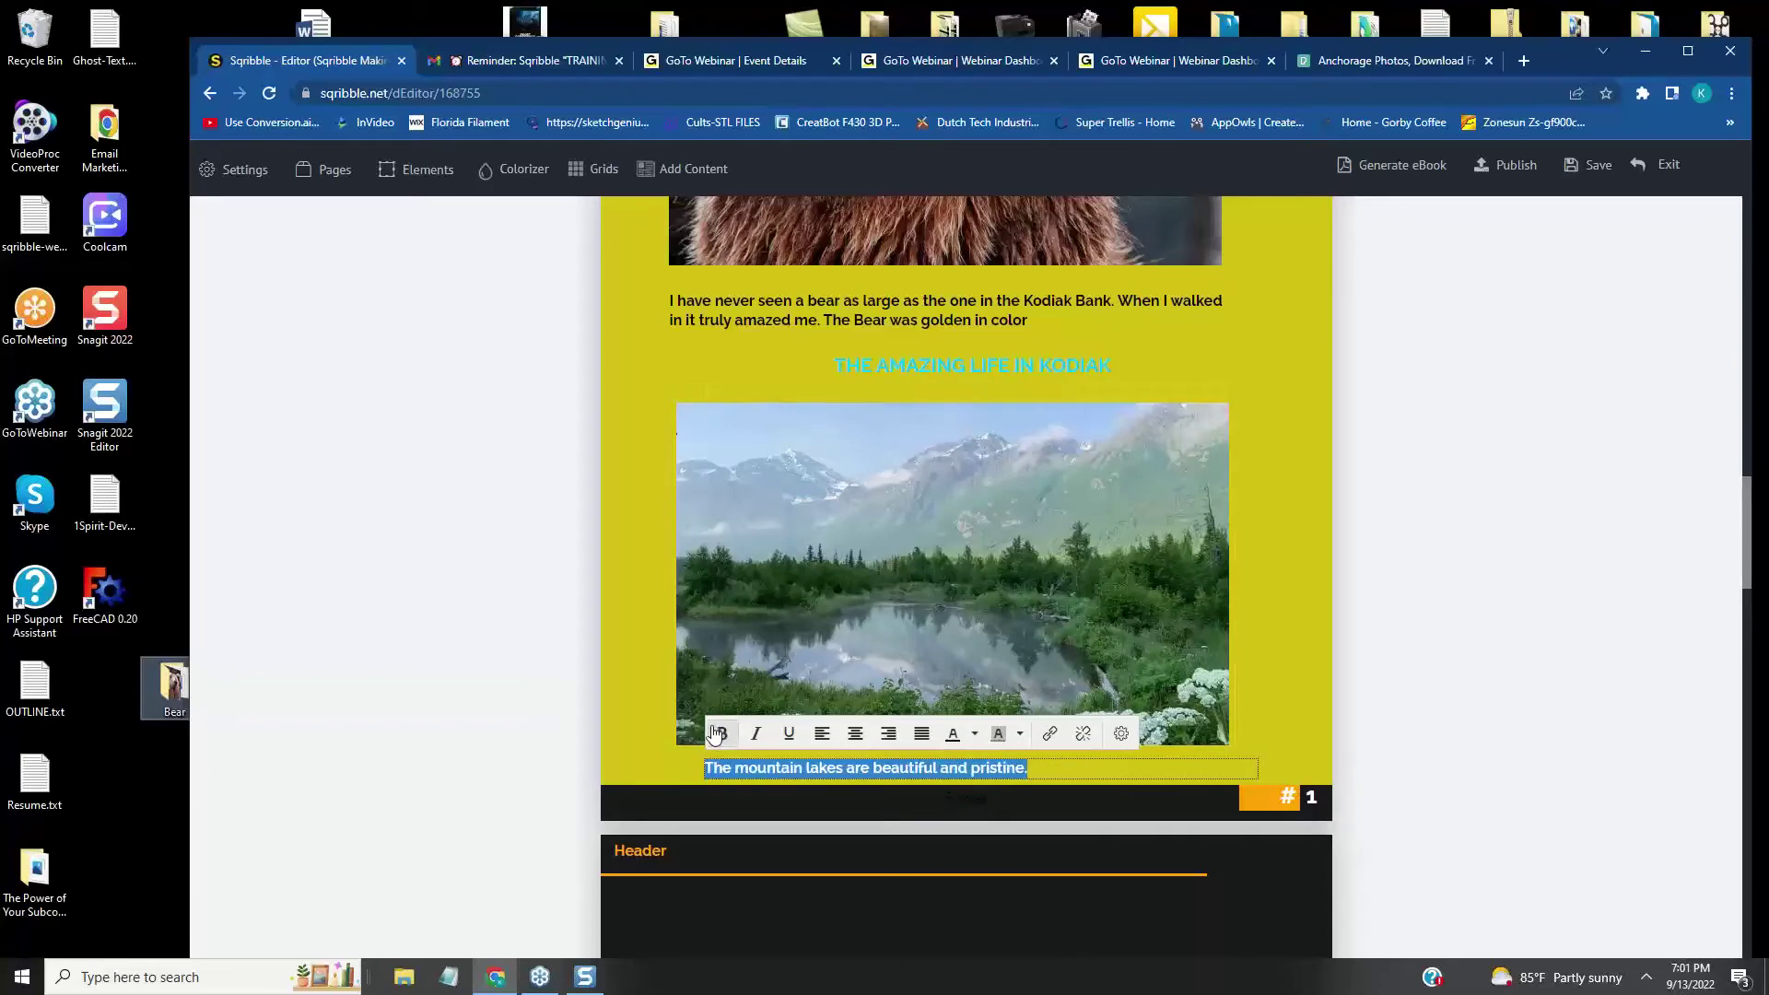
click(1292, 633)
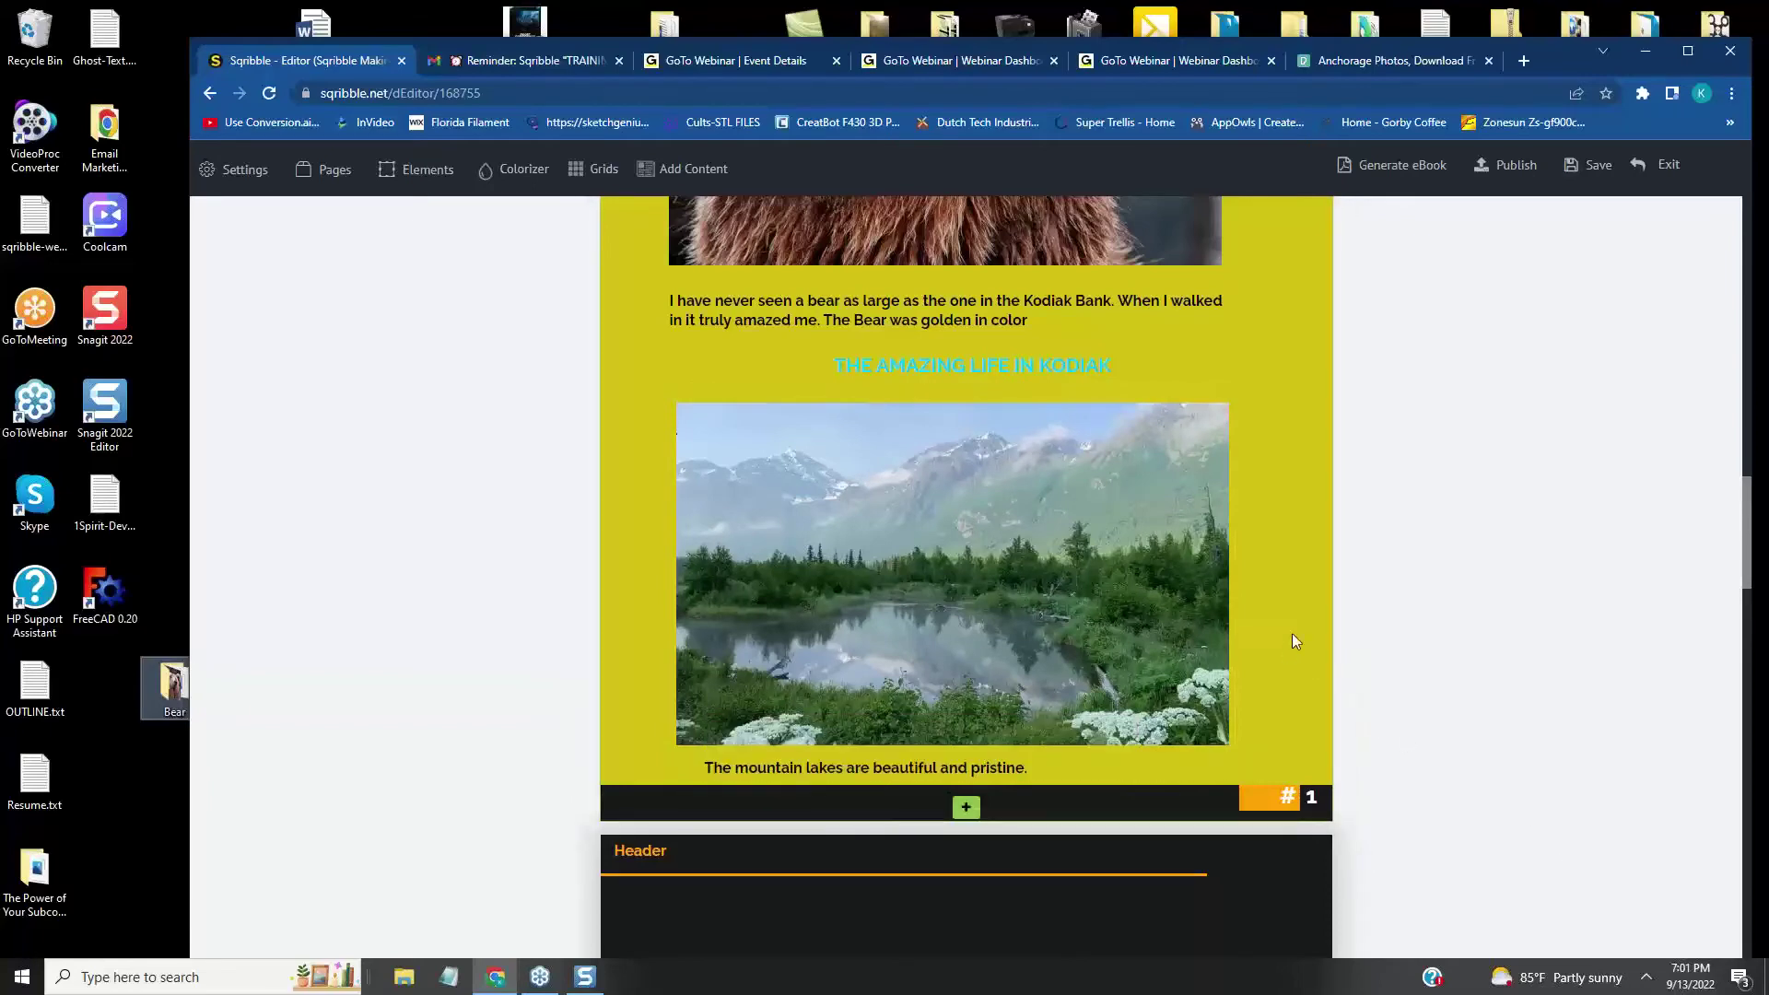
- Review the headlines, images and captions of page 1 from its header down to its footer
scroll(1291, 633, up, 2)
scroll(1286, 636, up, 4)
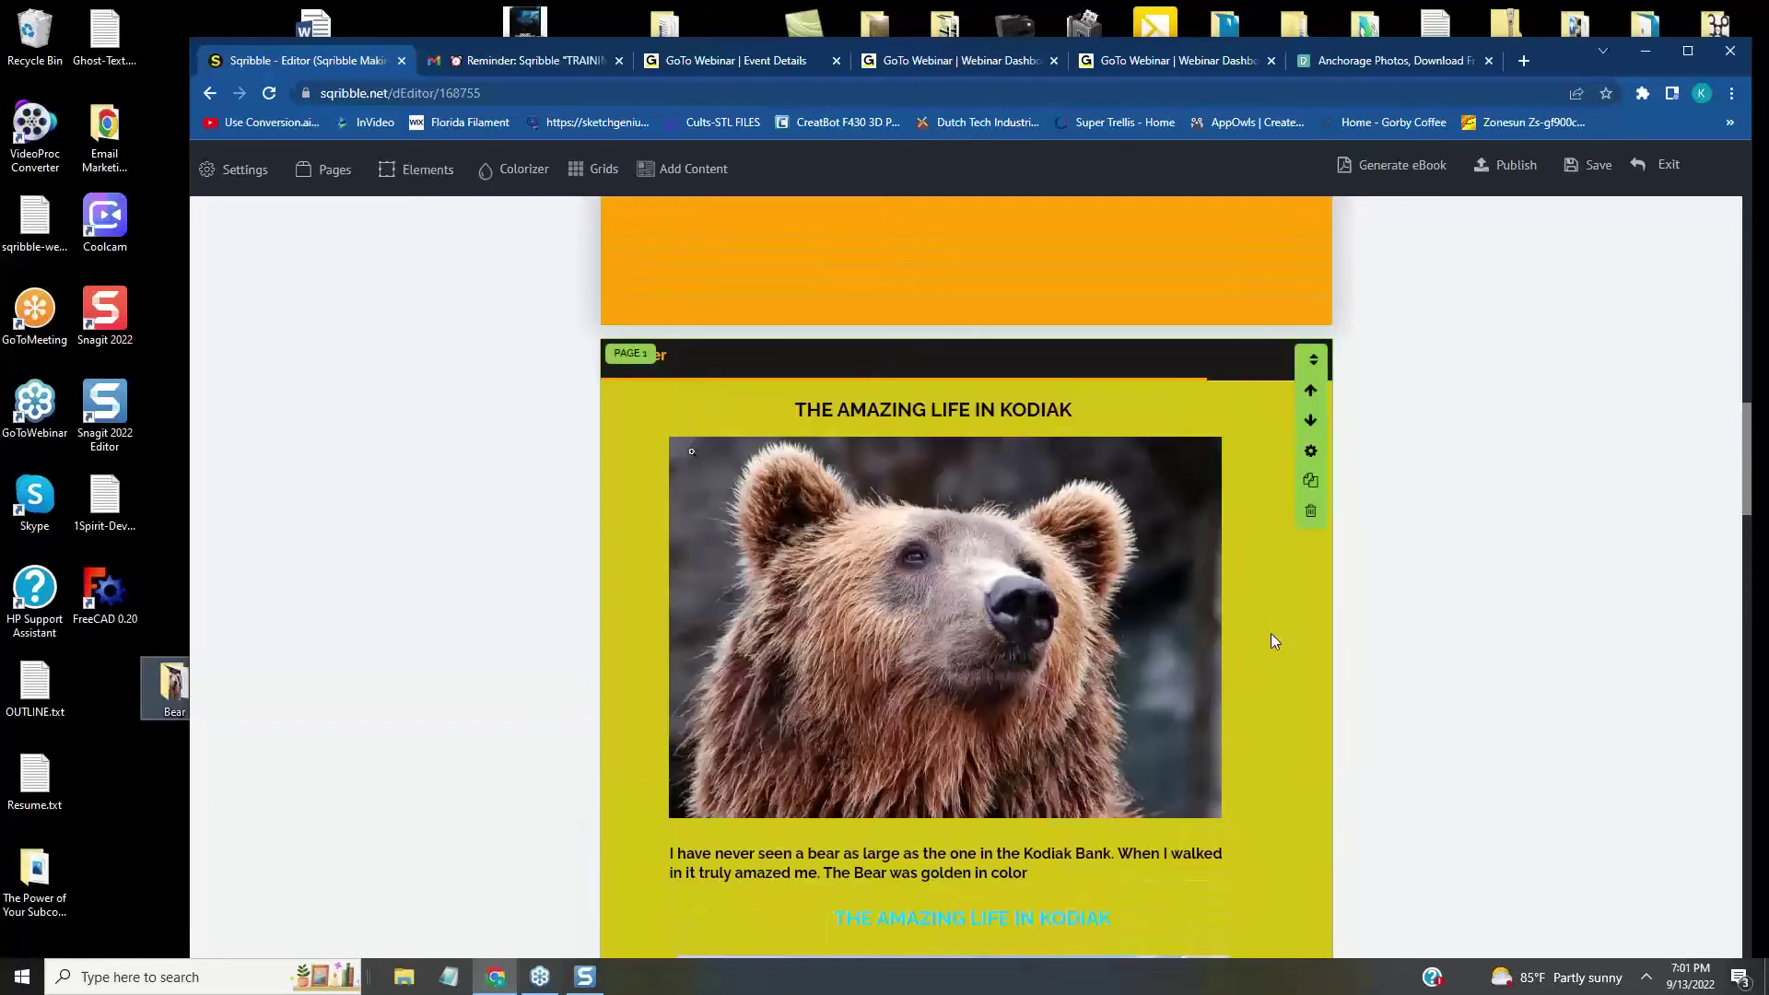
scroll(1269, 640, up, 2)
scroll(1270, 633, down, 4)
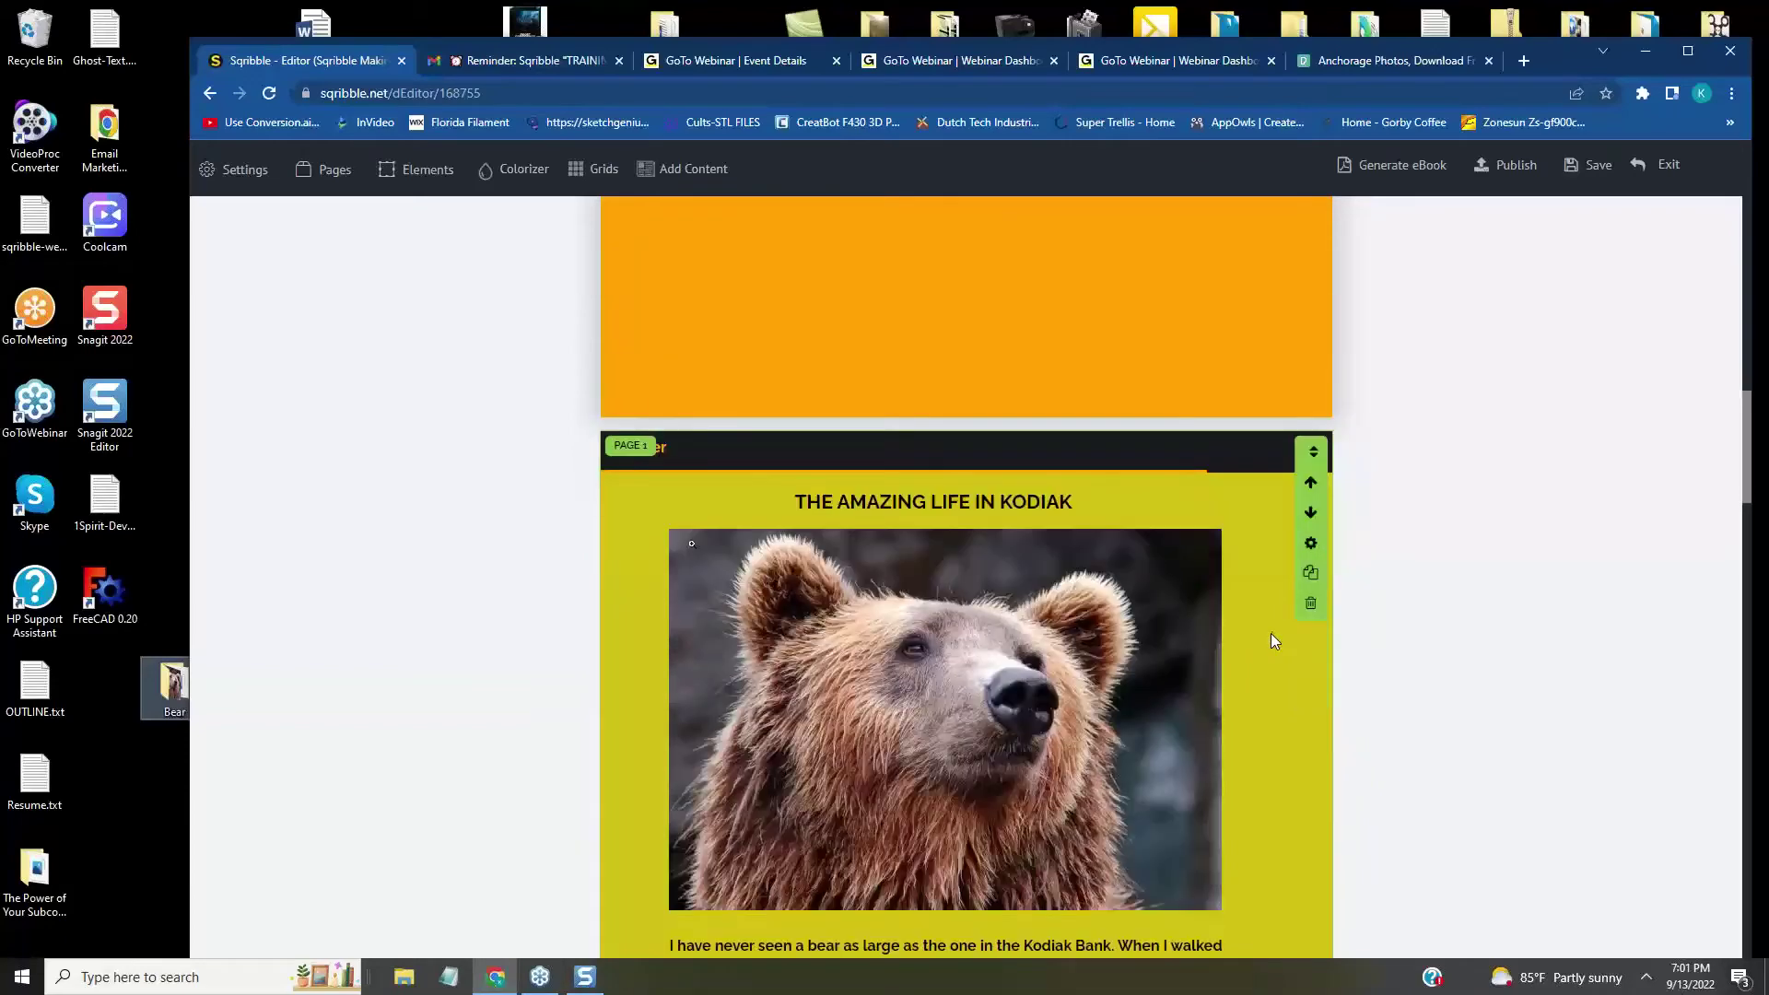
scroll(1277, 636, down, 3)
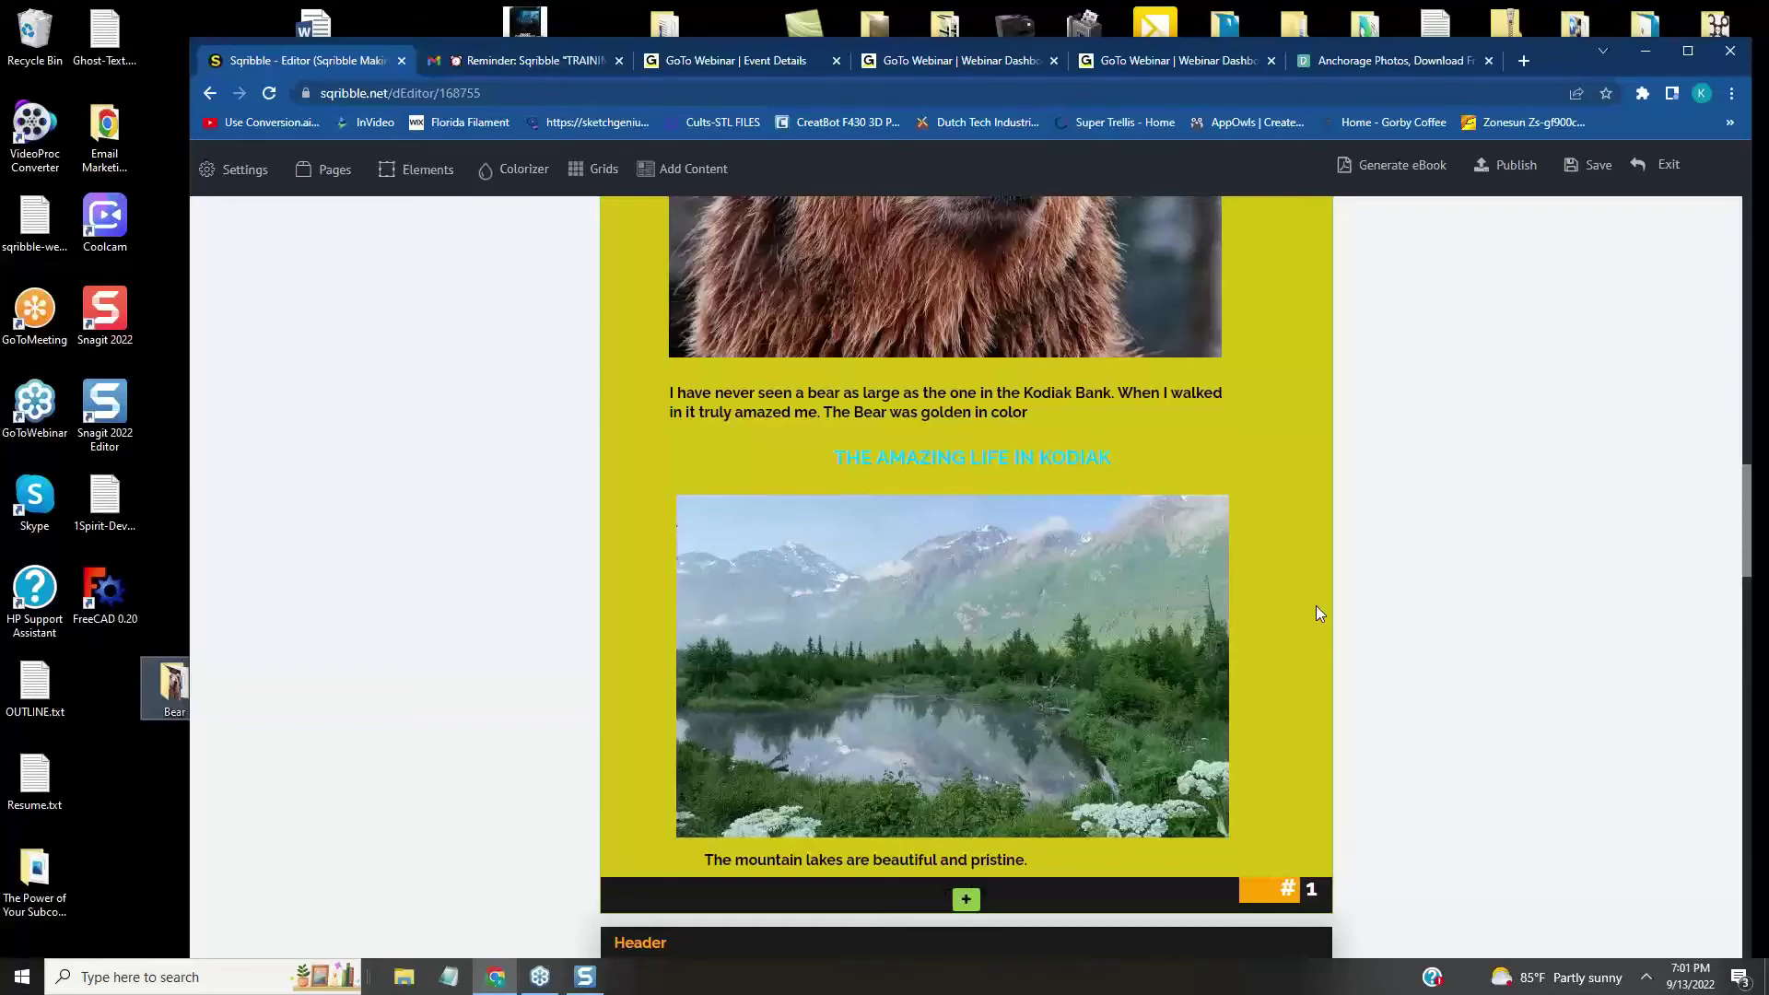
scroll(1315, 605, down, 3)
scroll(1317, 616, up, 3)
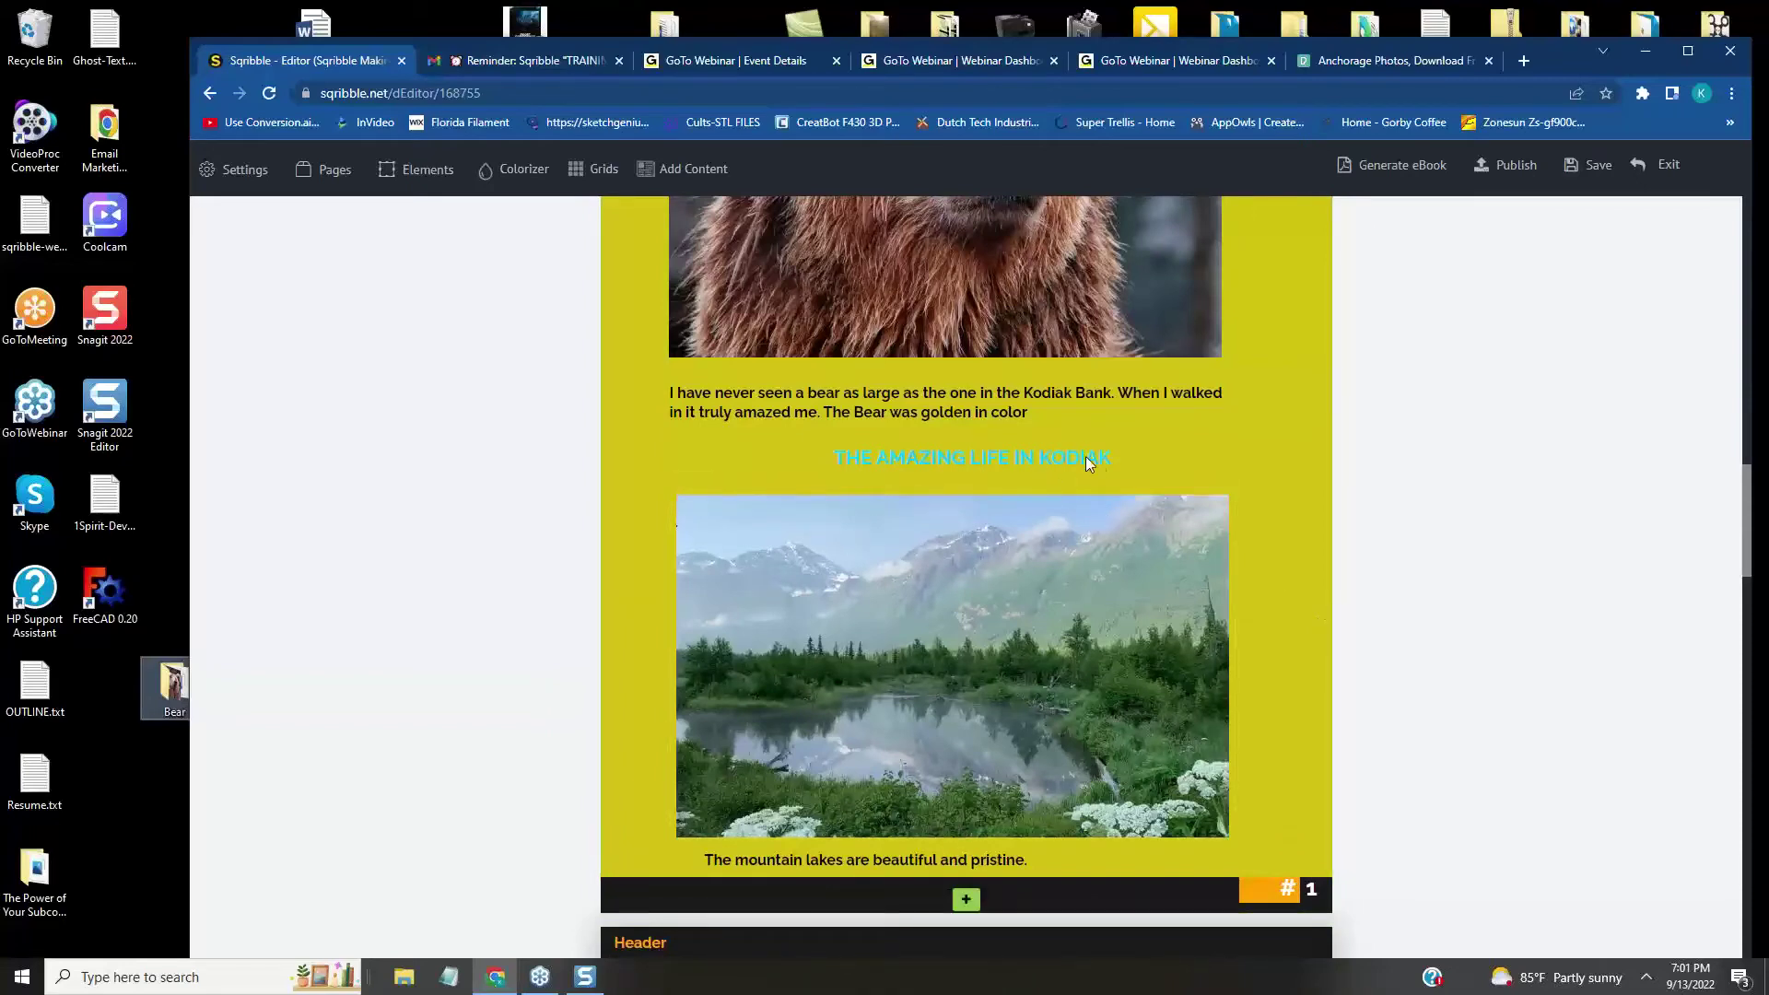
scroll(1218, 571, down, 3)
scroll(1241, 571, up, 4)
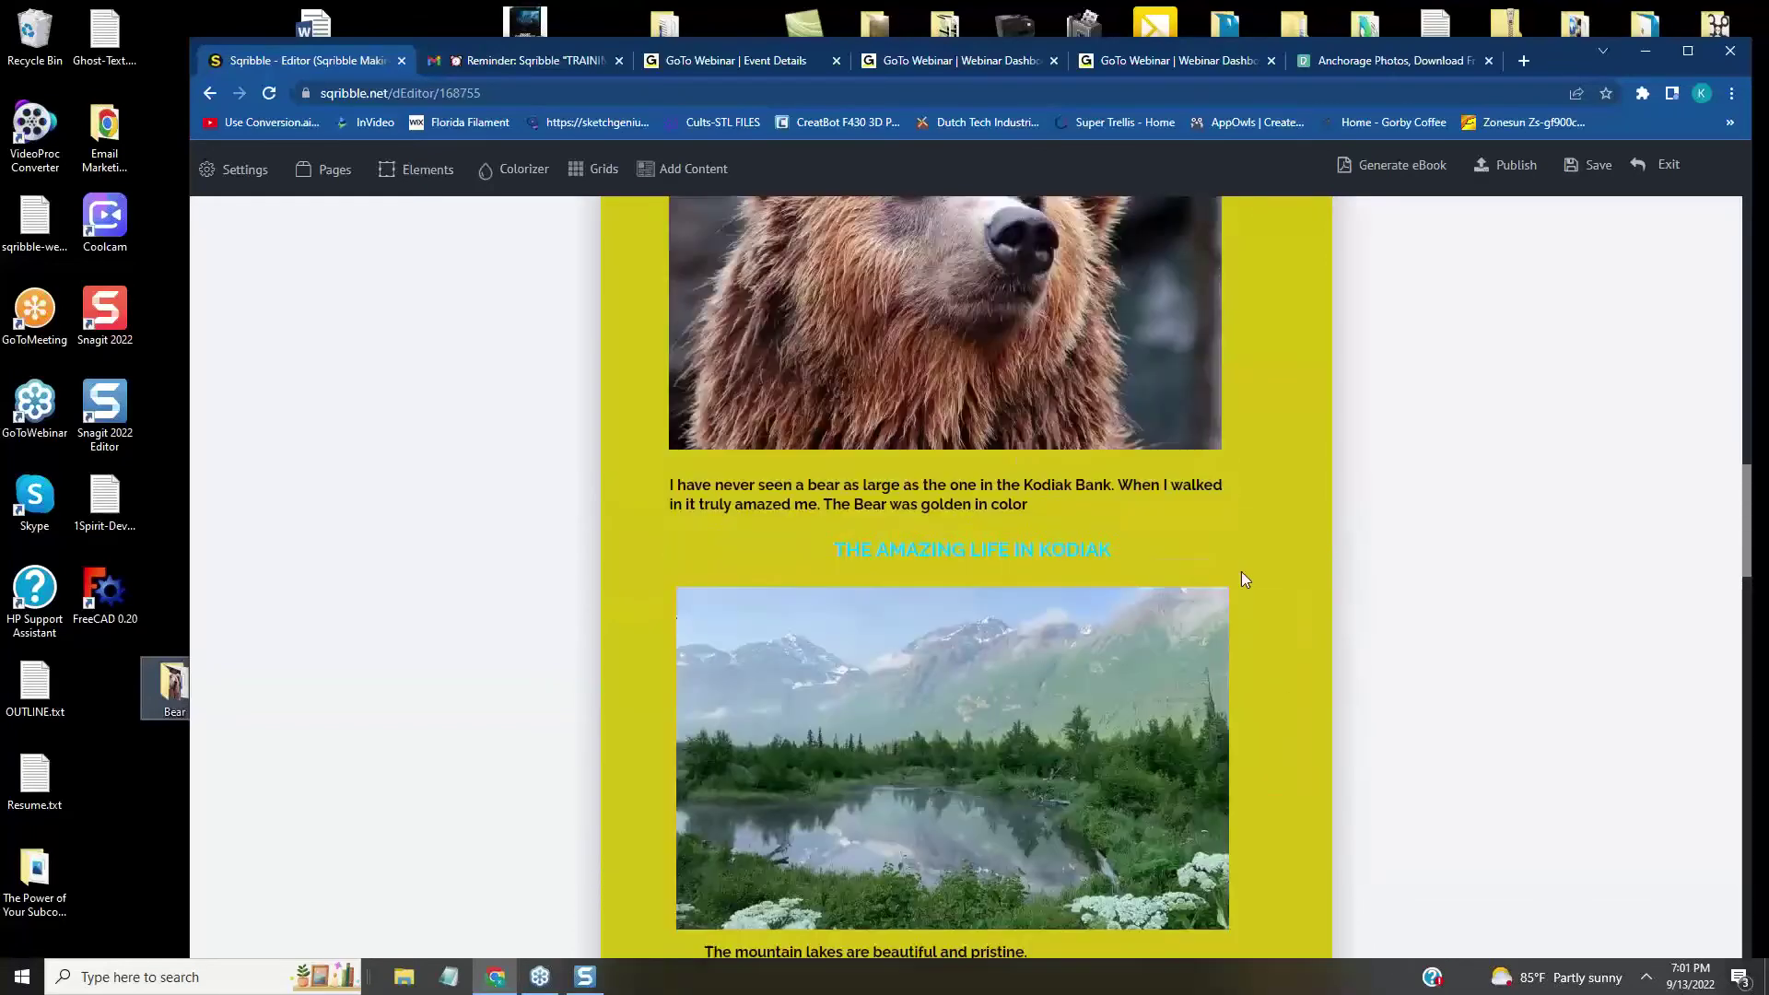
scroll(1241, 571, up, 3)
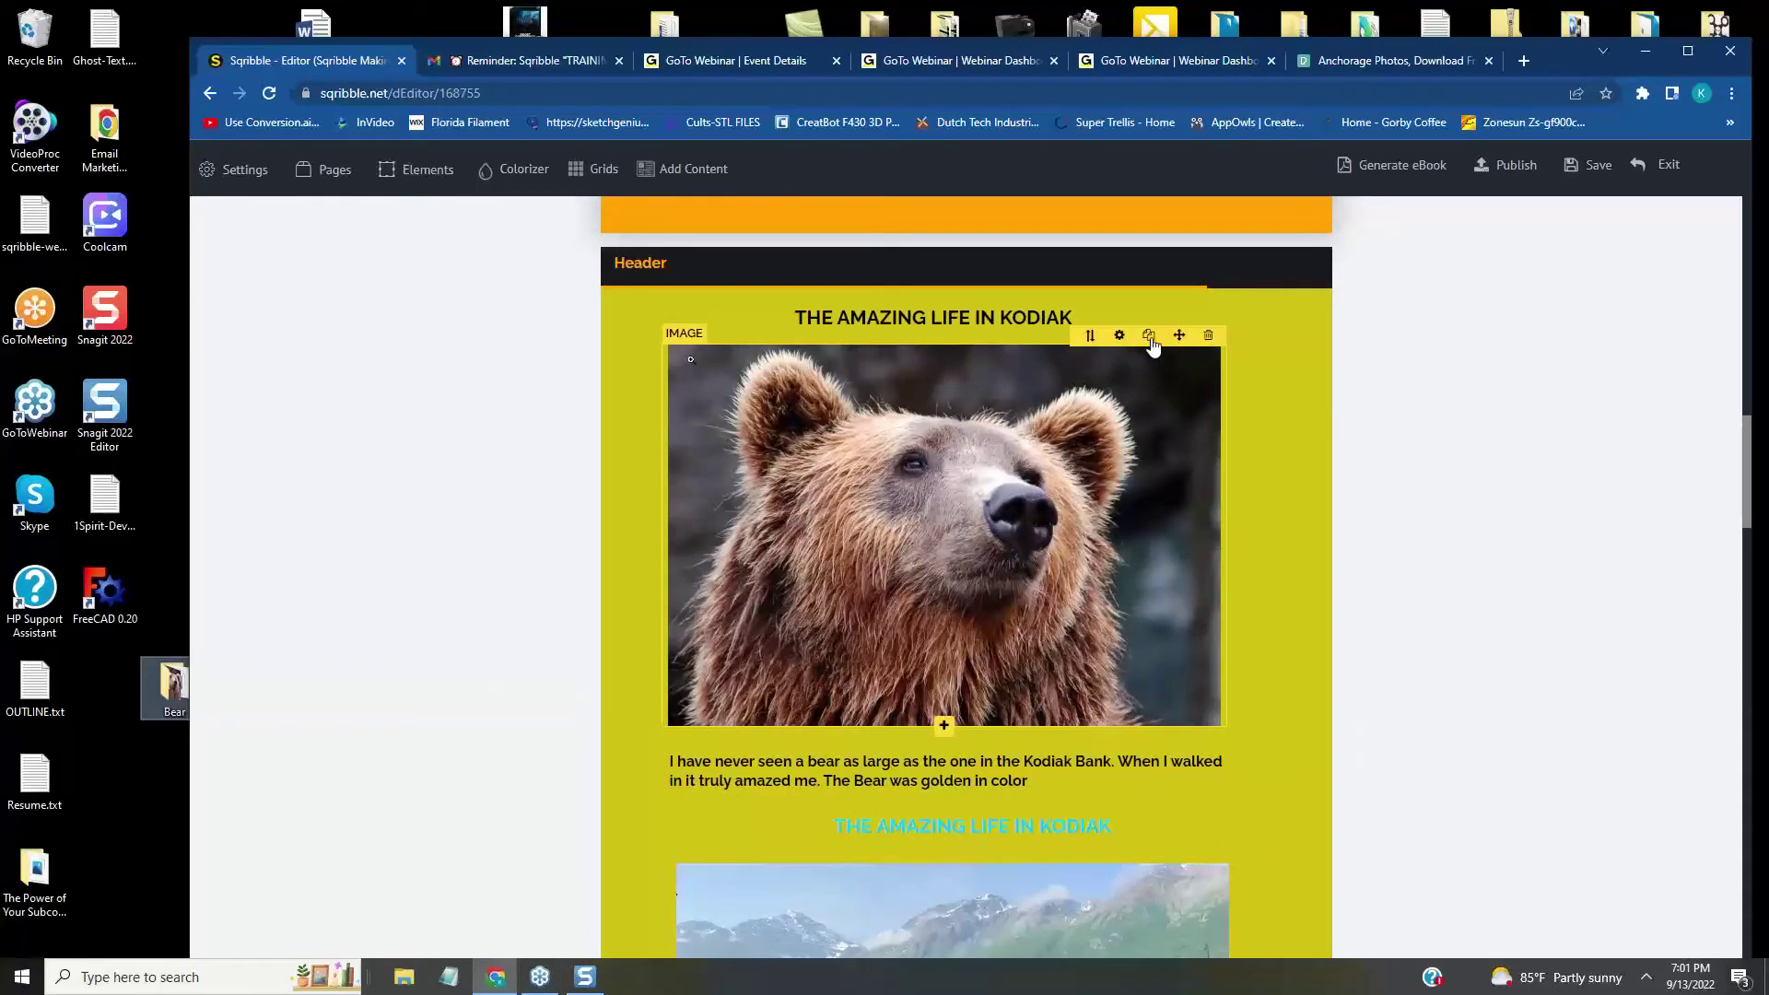
click(1150, 337)
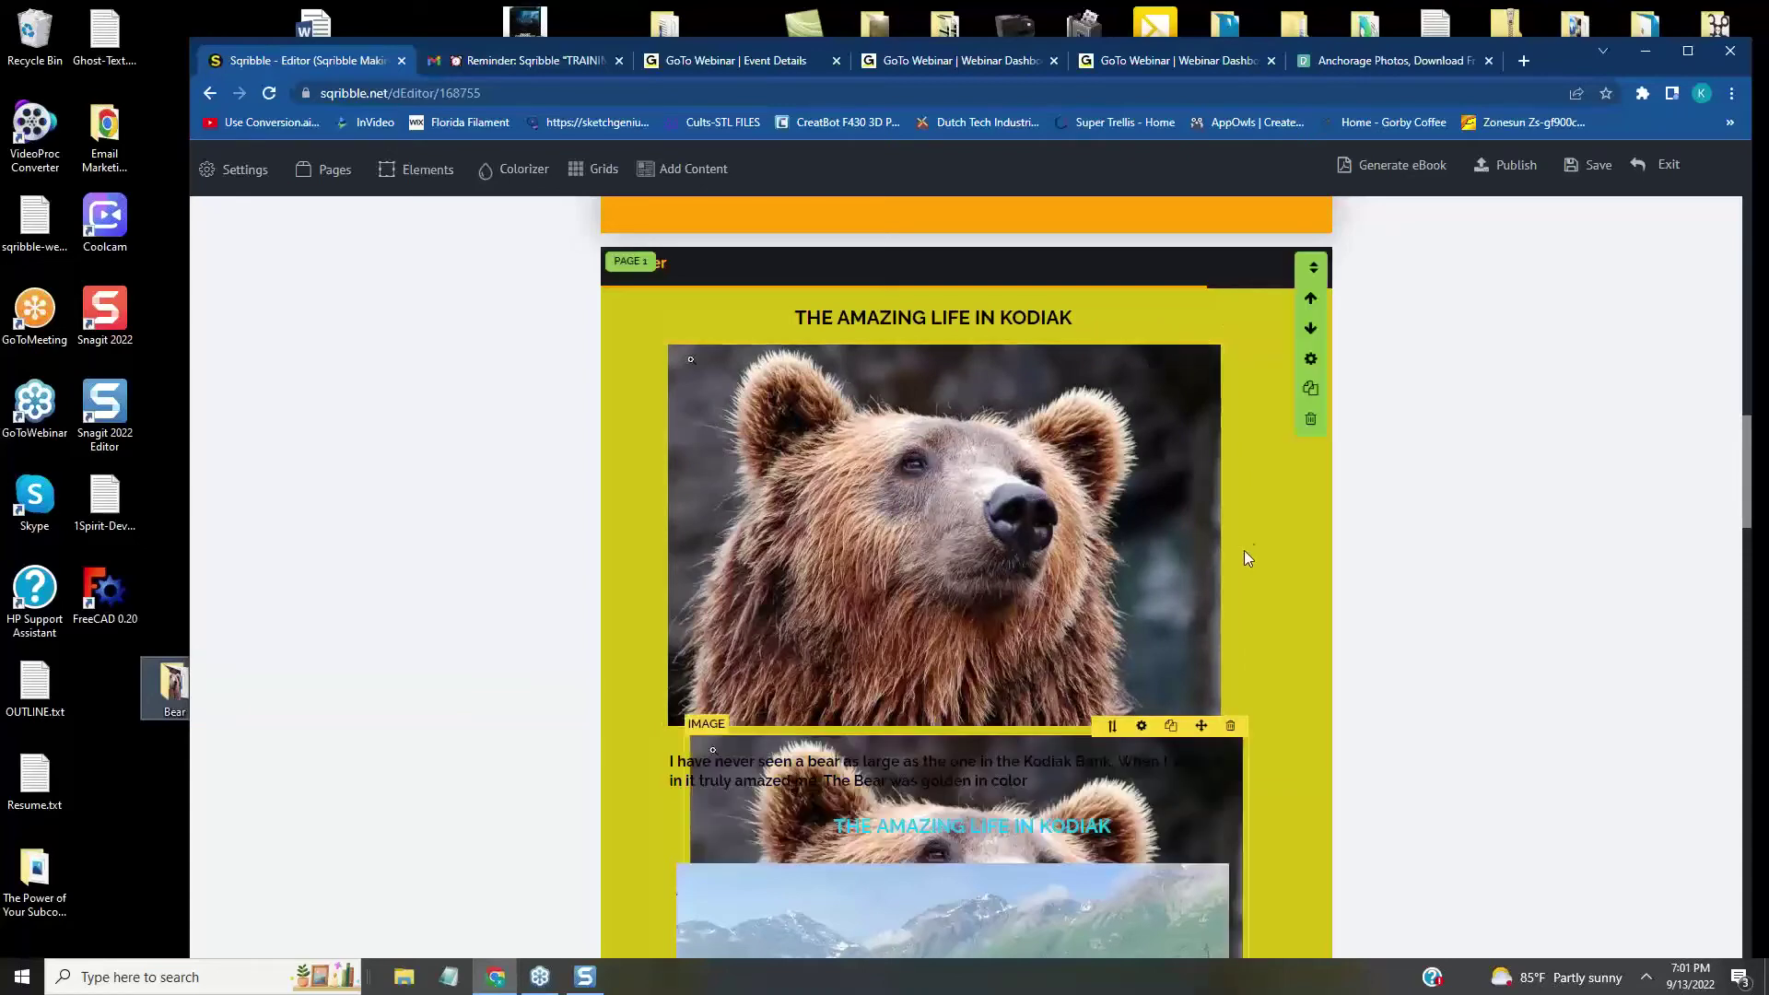
scroll(1243, 550, down, 3)
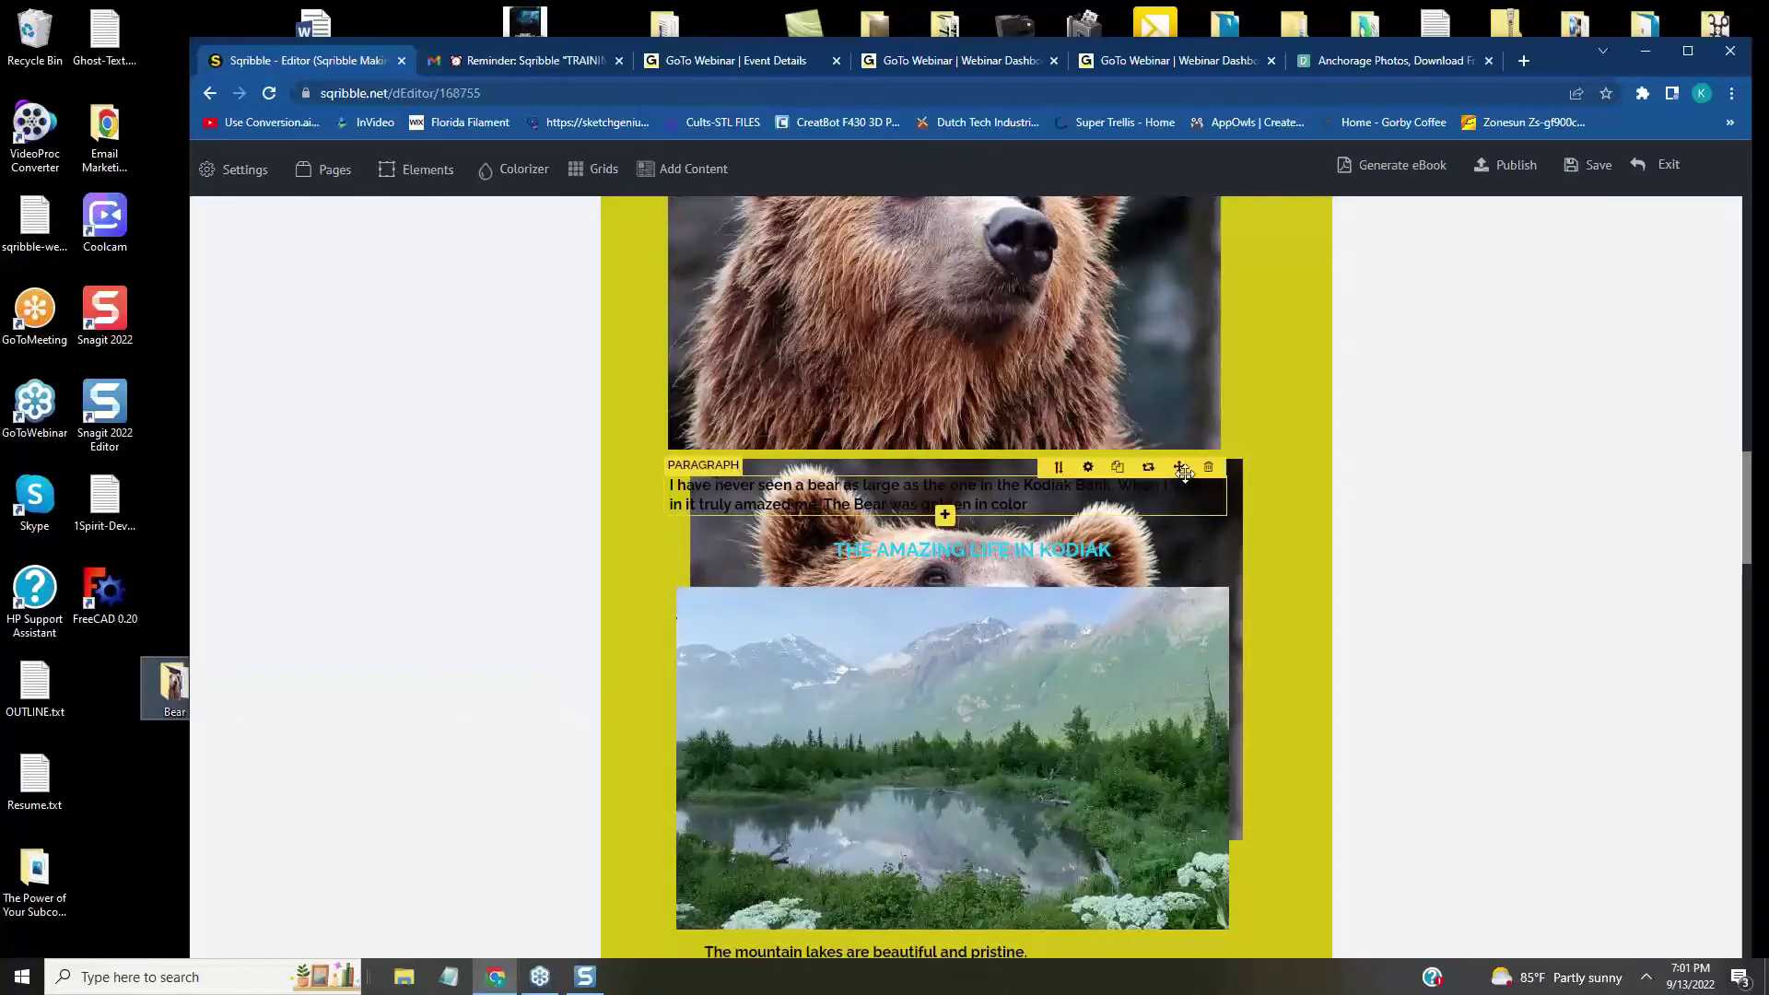
drag(1179, 467, 1203, 562)
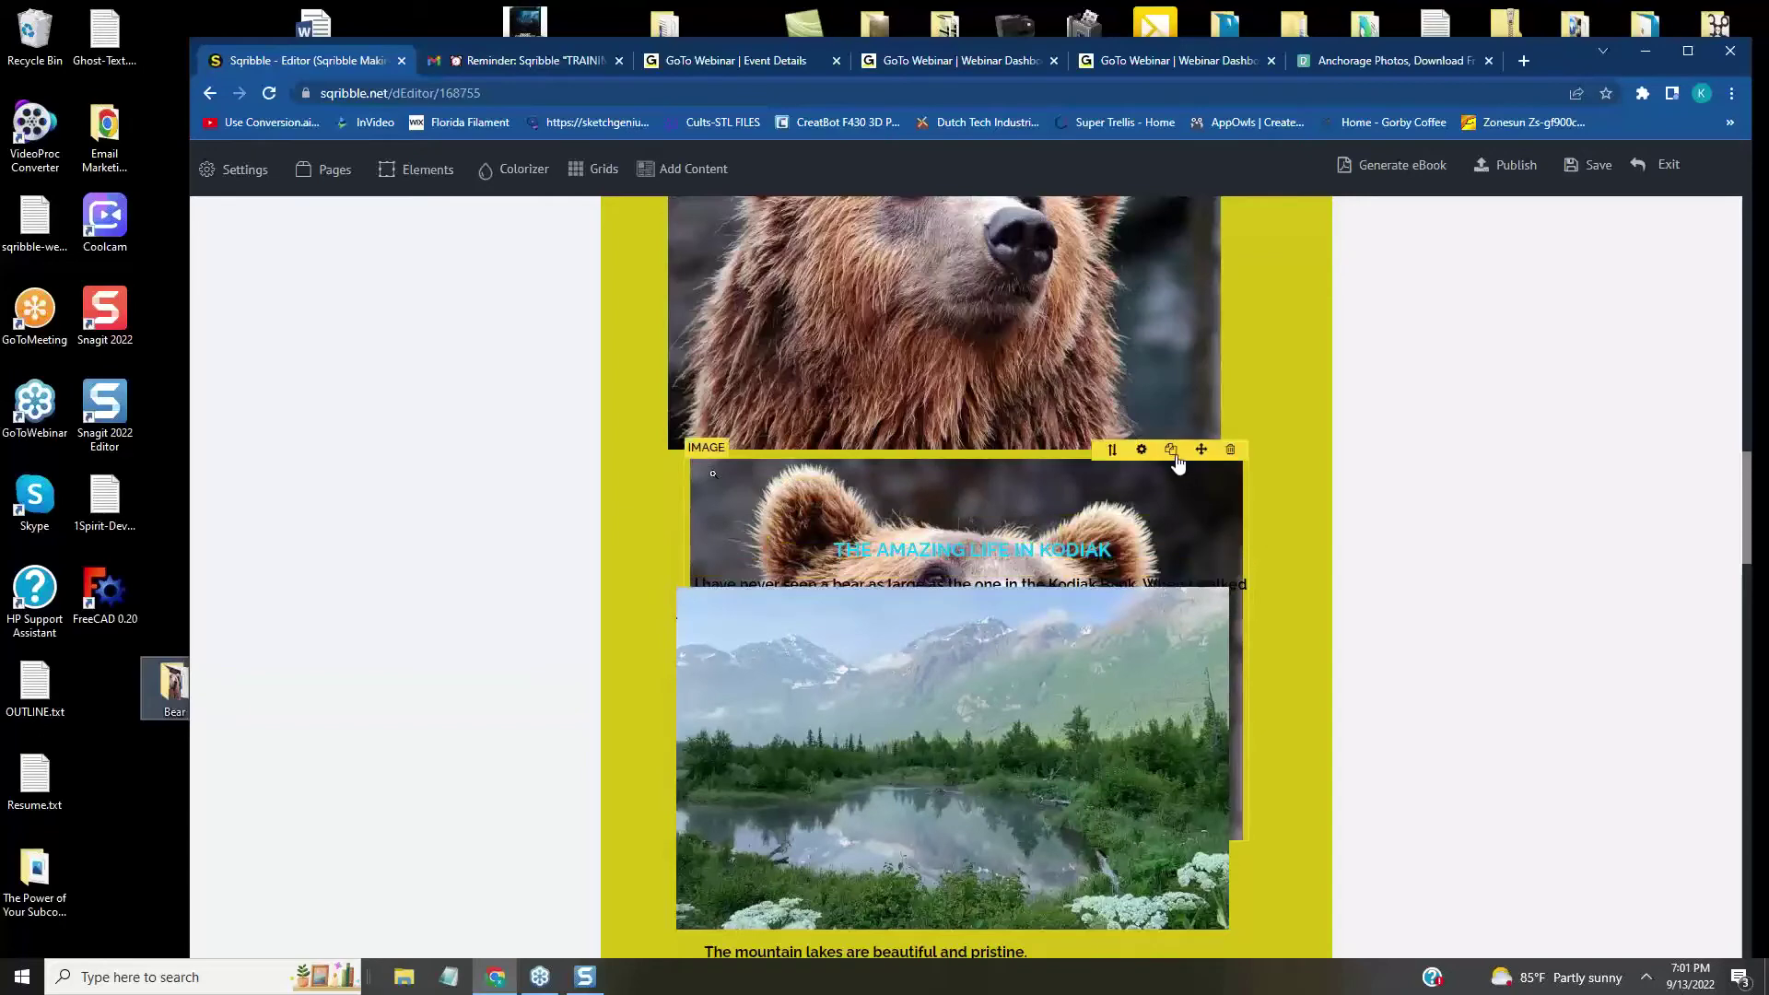
click(1230, 449)
- Move the bear paragraph back directly beneath the bear image and place the lake image just below the second headline
click(915, 666)
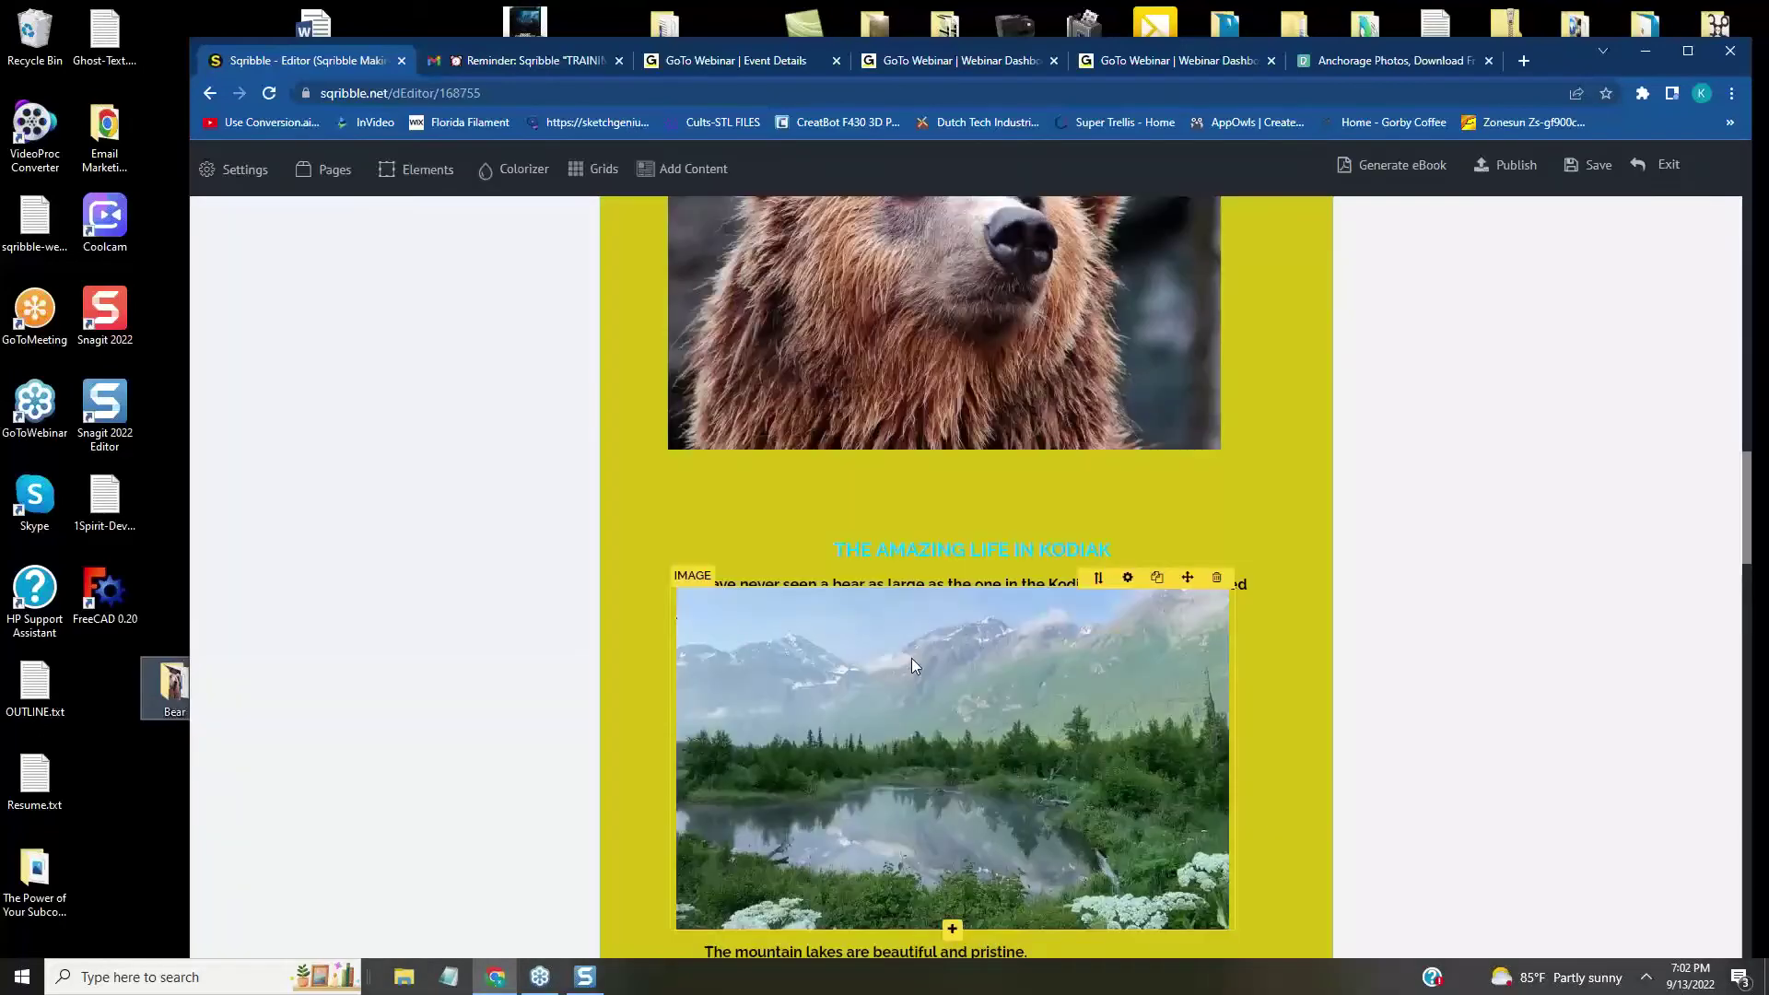
mouse_move(1202, 601)
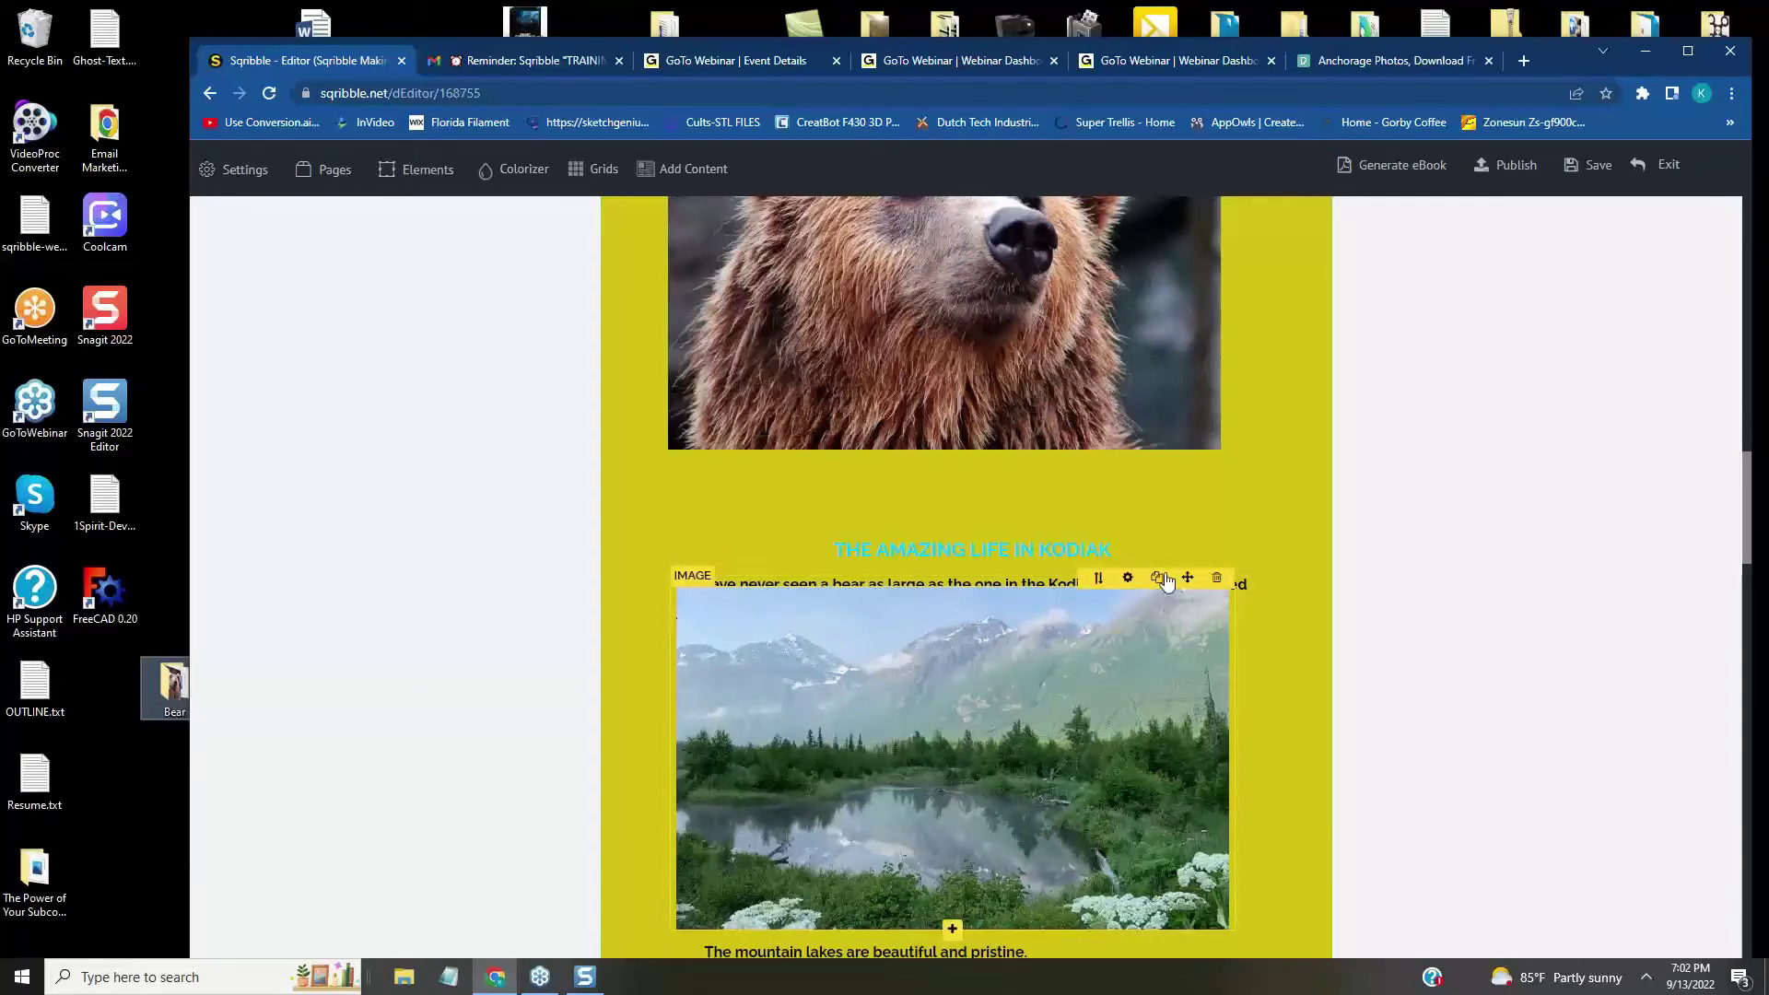
drag(1185, 590, 1187, 463)
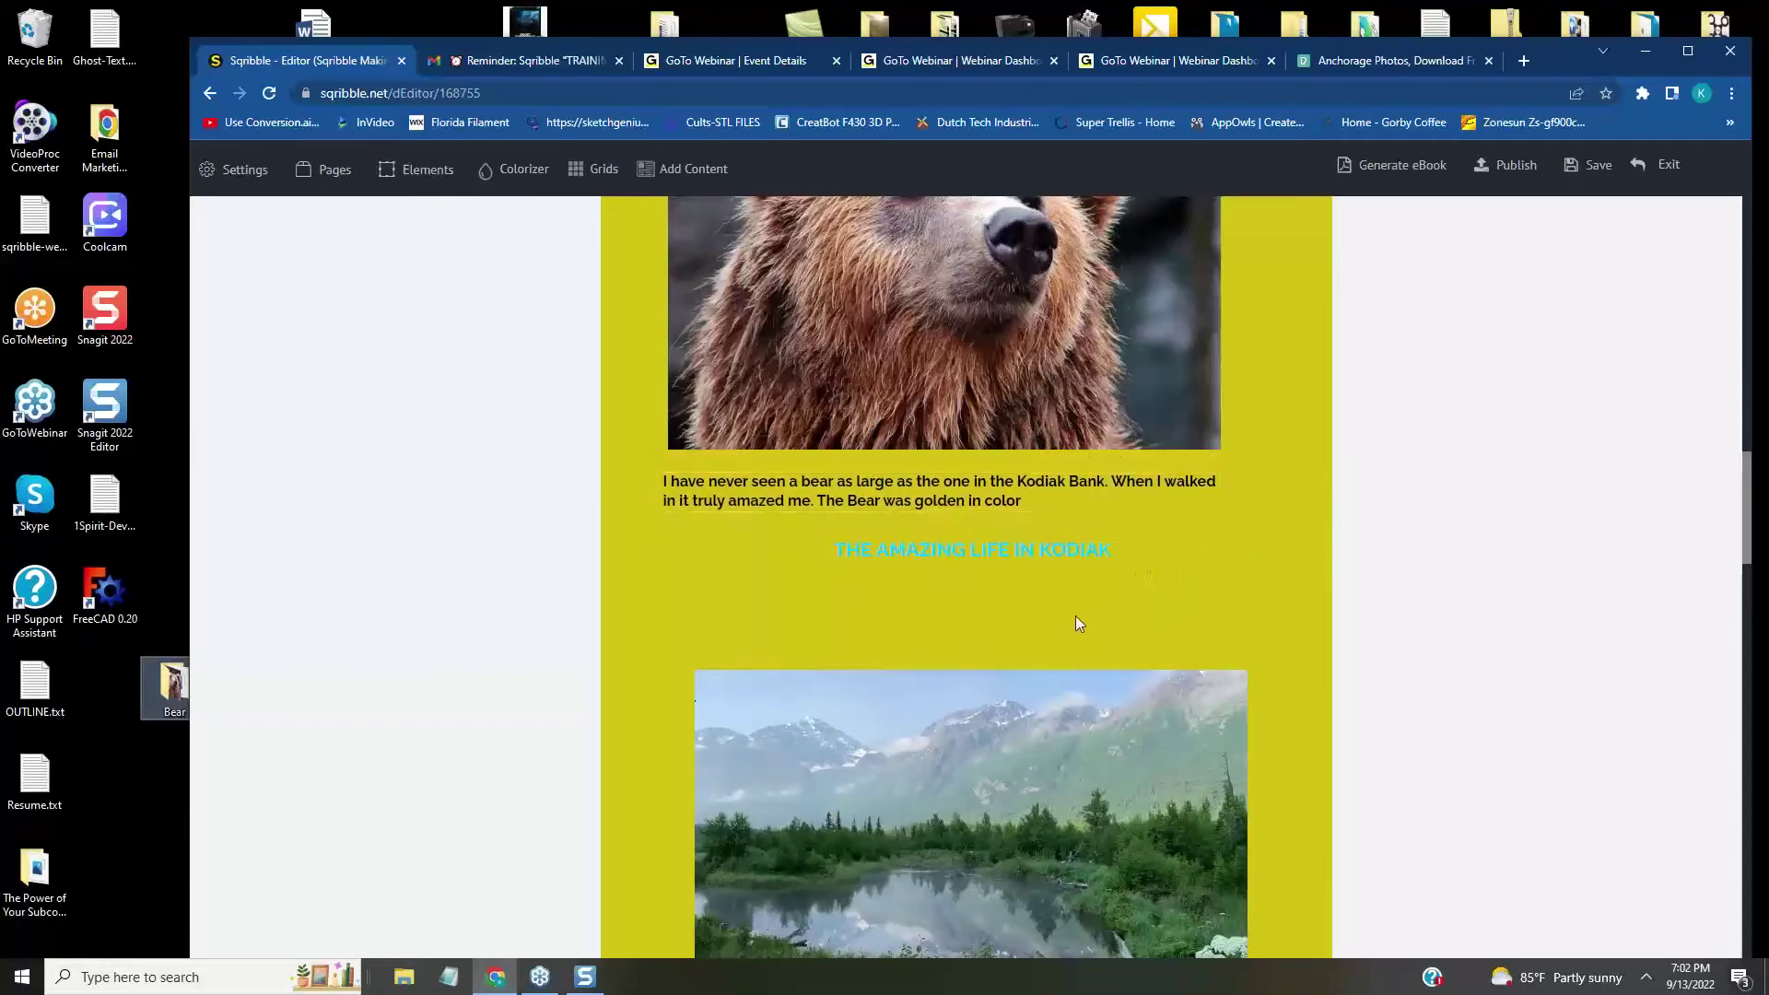
mouse_move(1214, 678)
drag(1206, 660, 1190, 562)
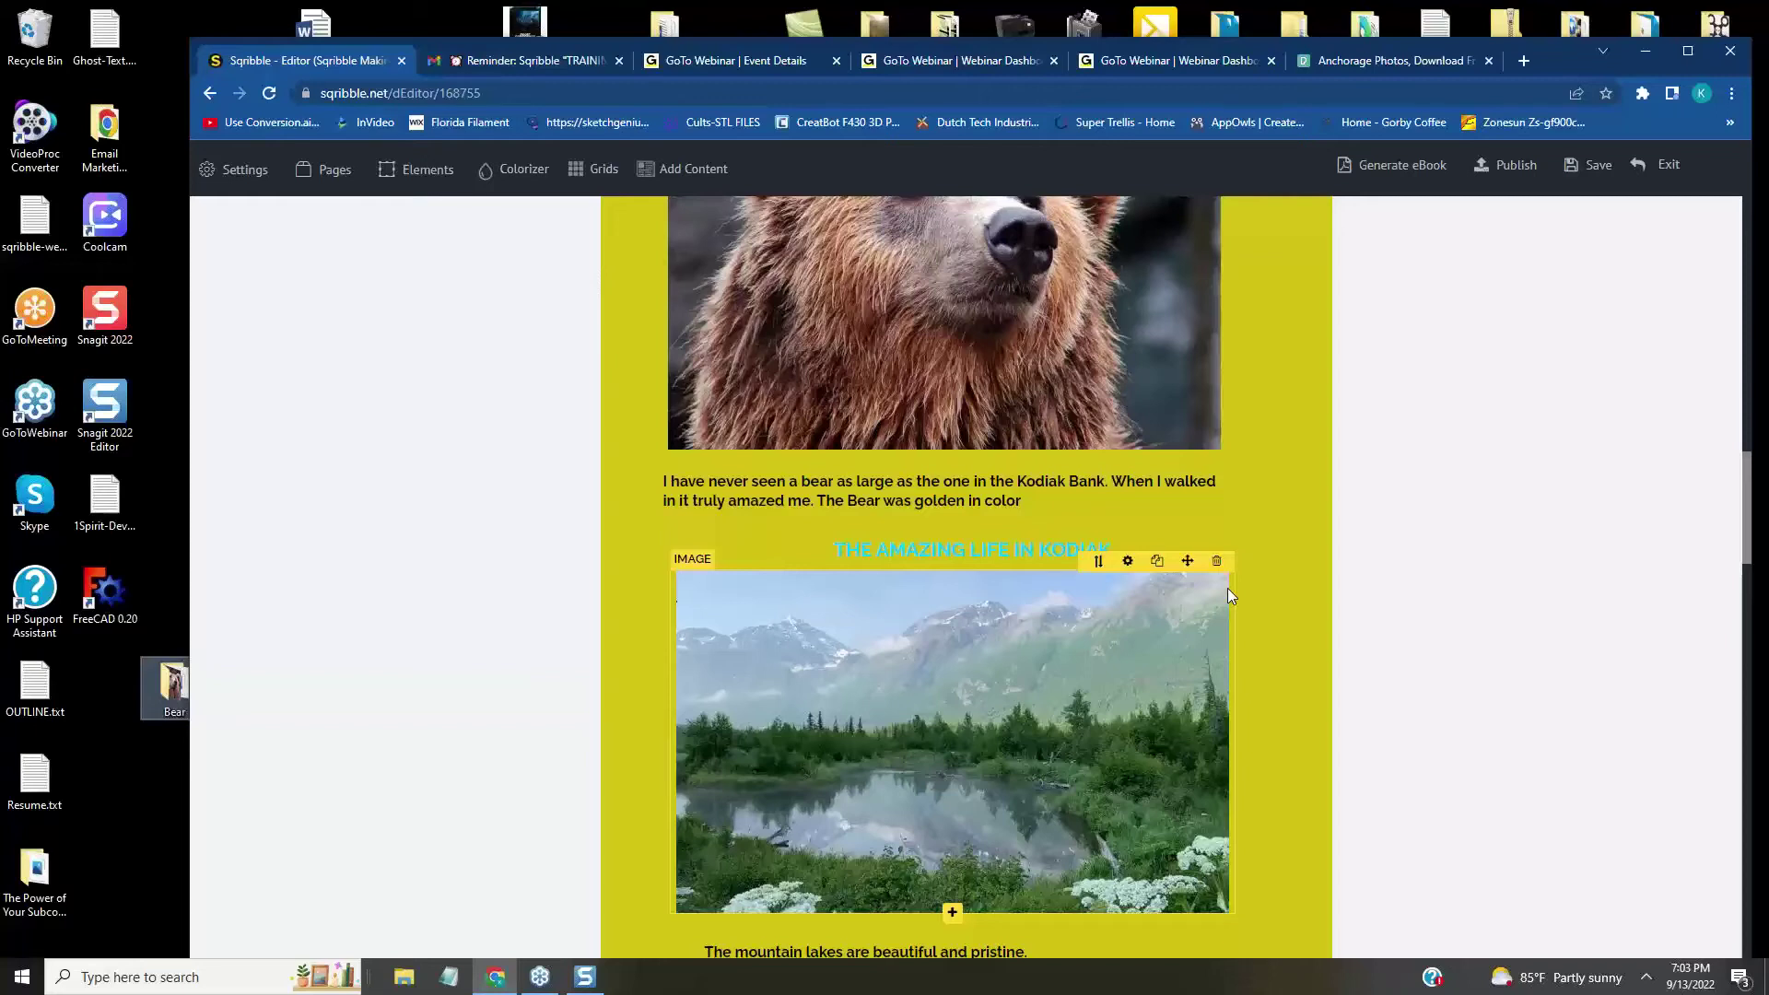
drag(1188, 561, 1169, 572)
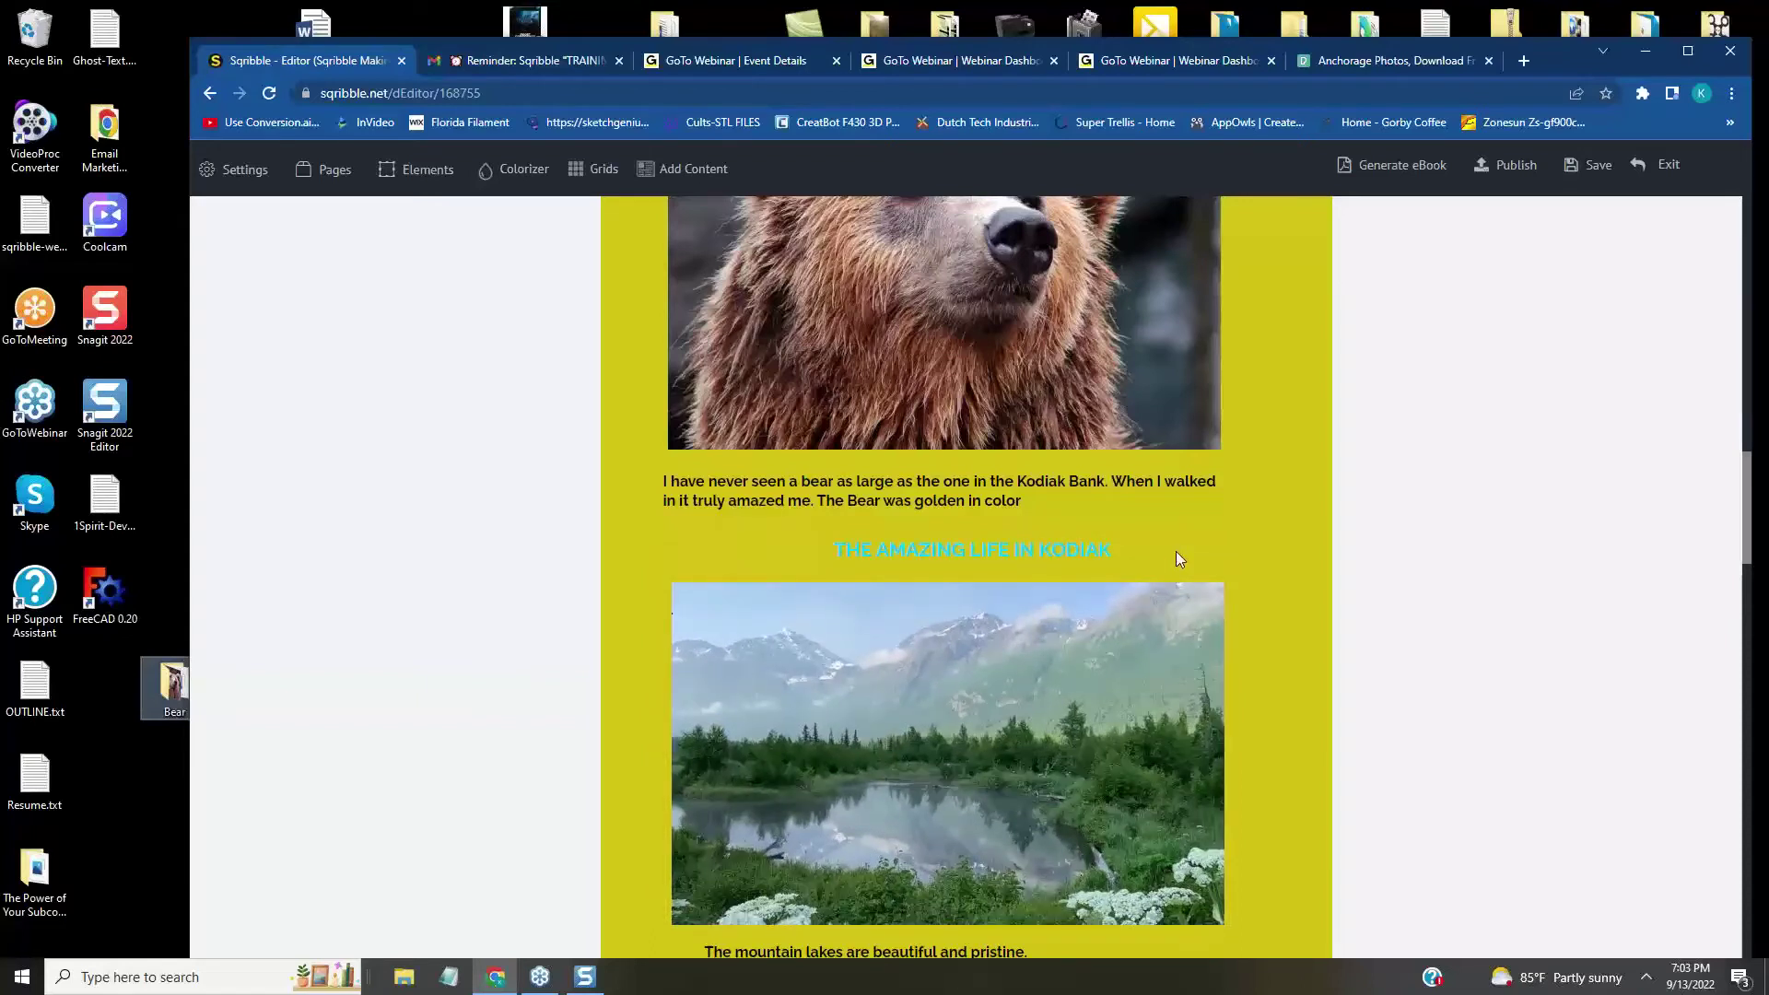
- Shift the bear image on page 1 slightly right and down beneath its headline
scroll(1484, 575, down, 2)
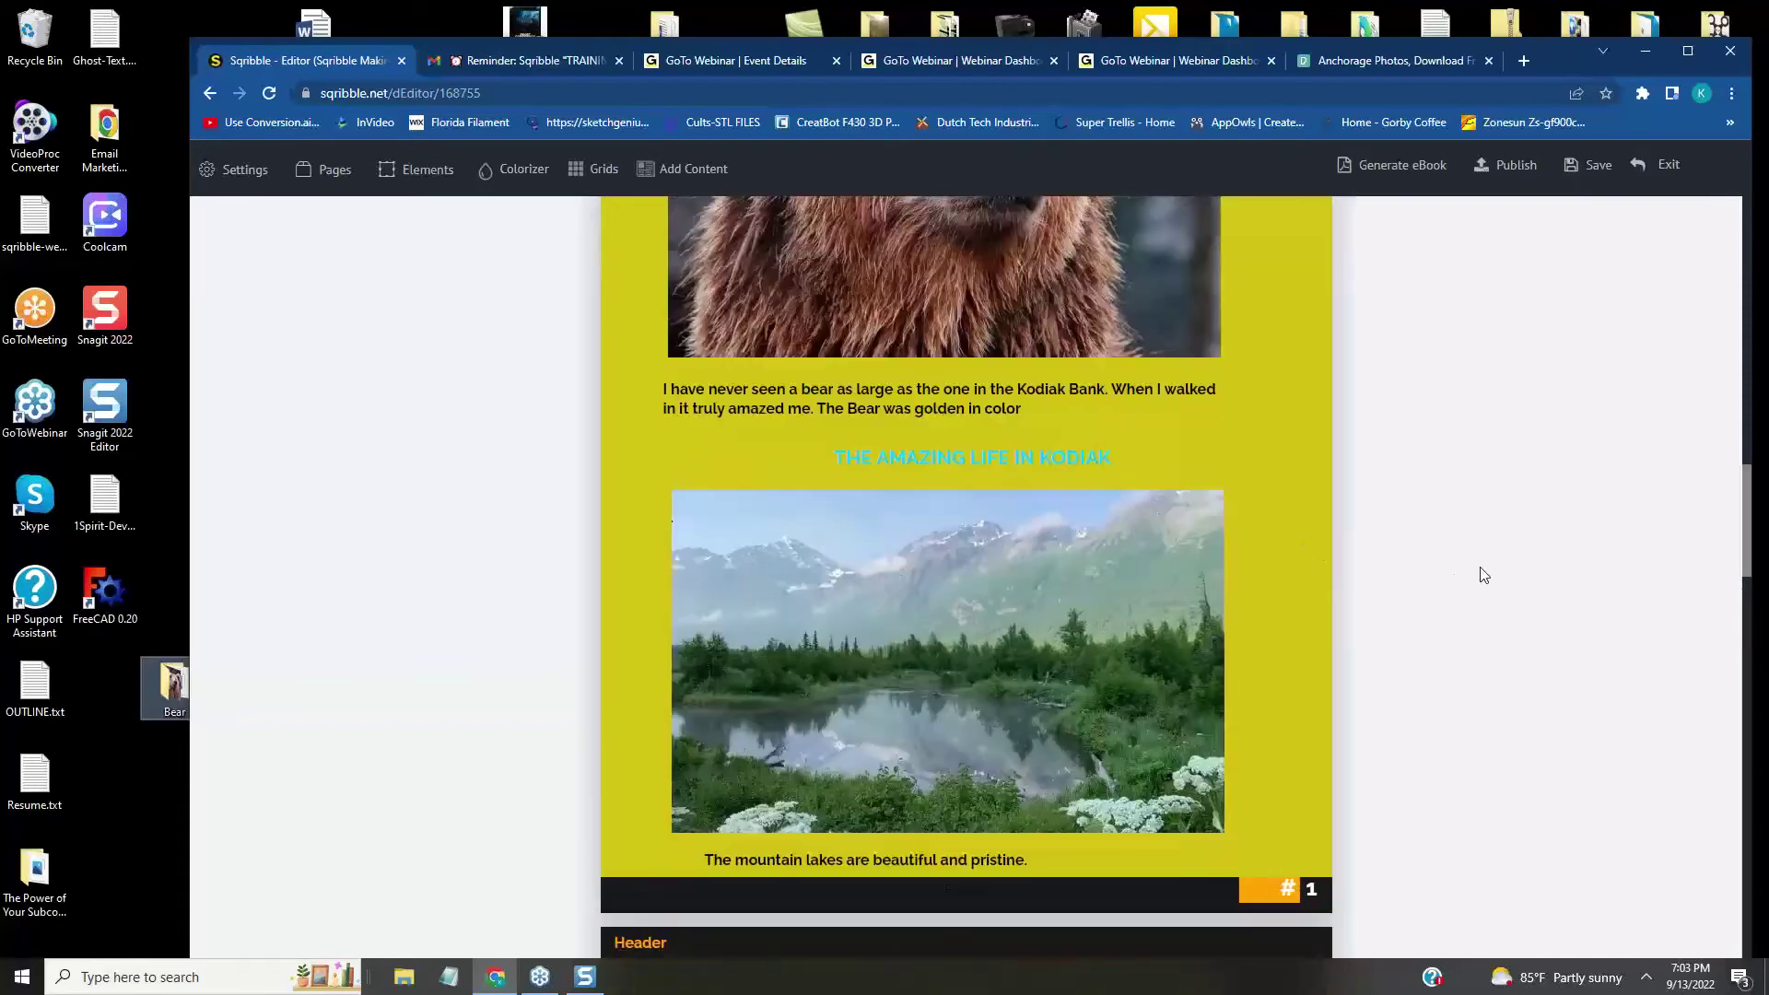
scroll(1548, 571, up, 9)
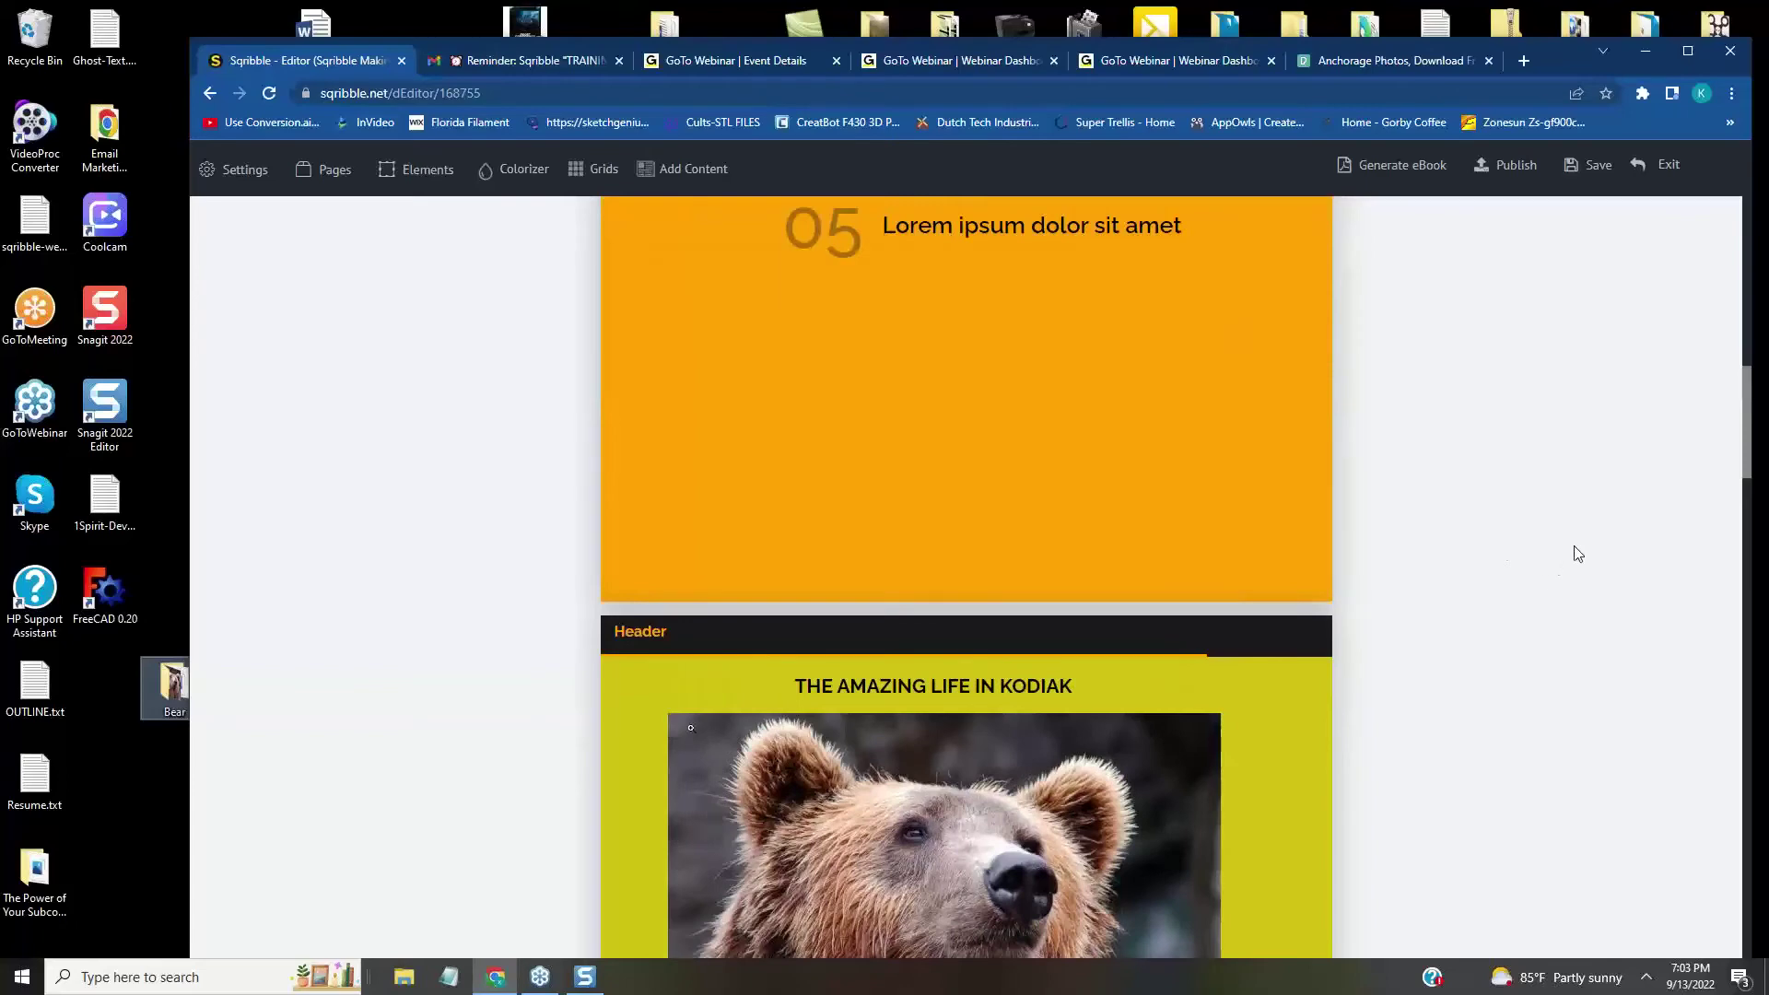
scroll(1571, 558, down, 4)
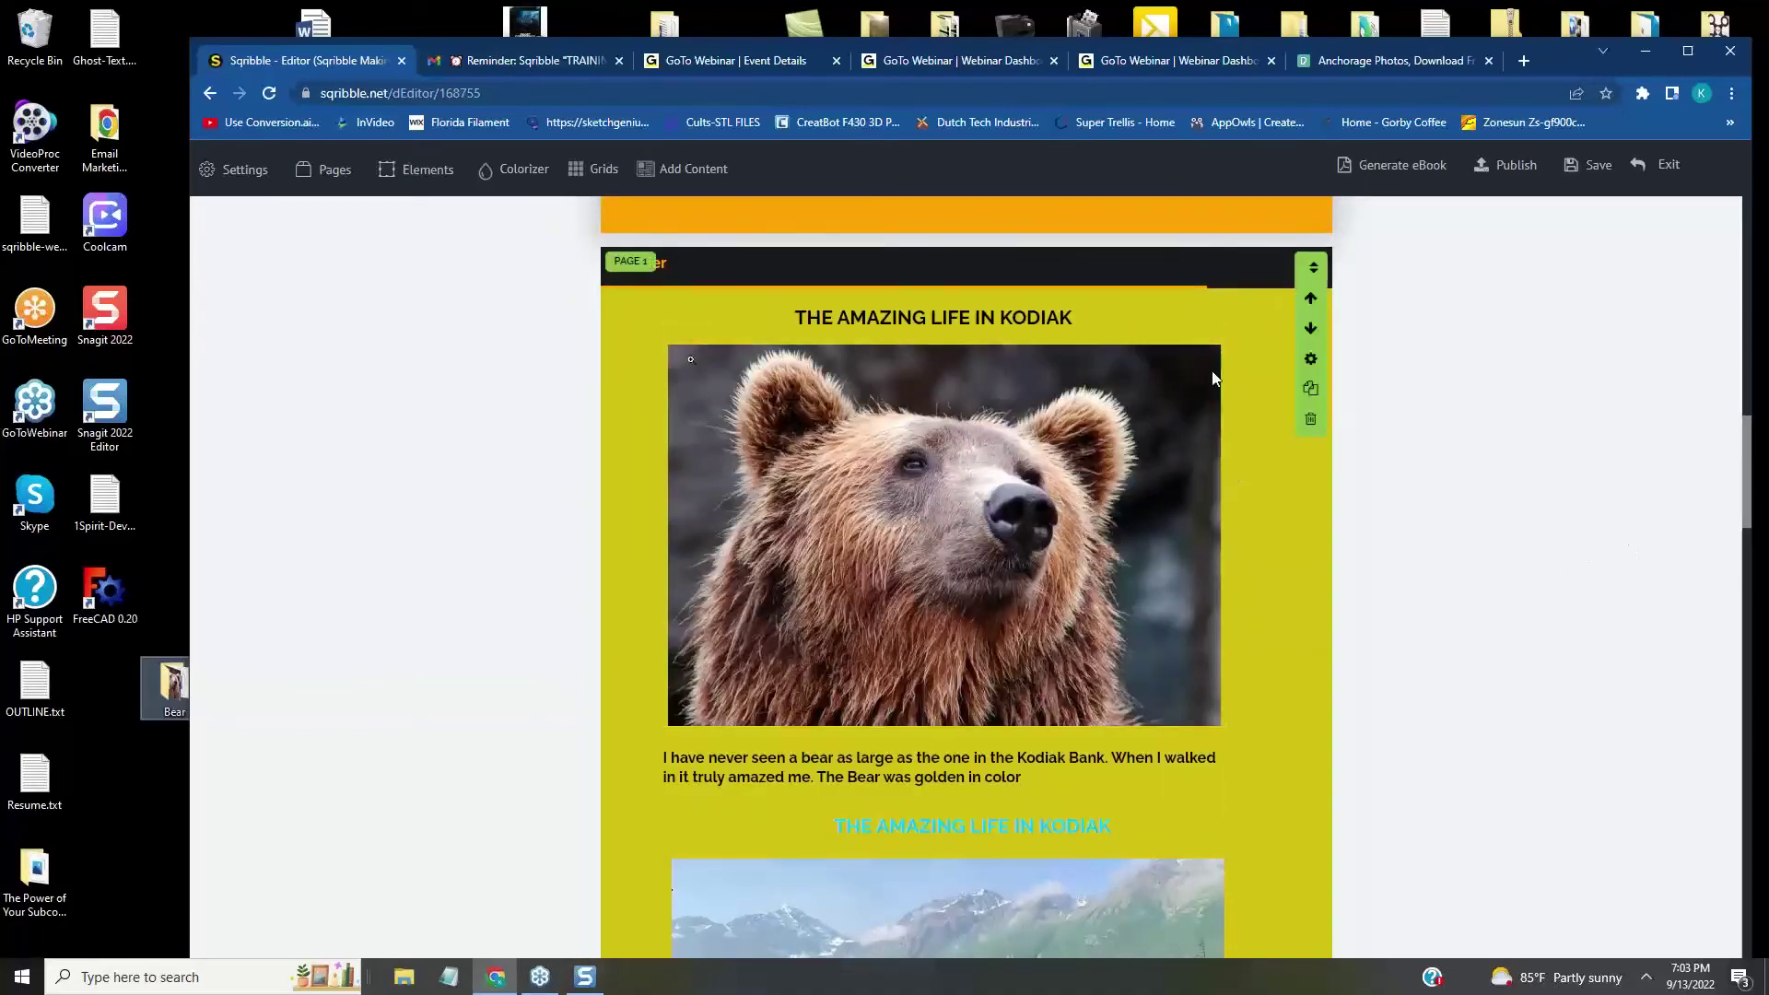
mouse_move(1188, 341)
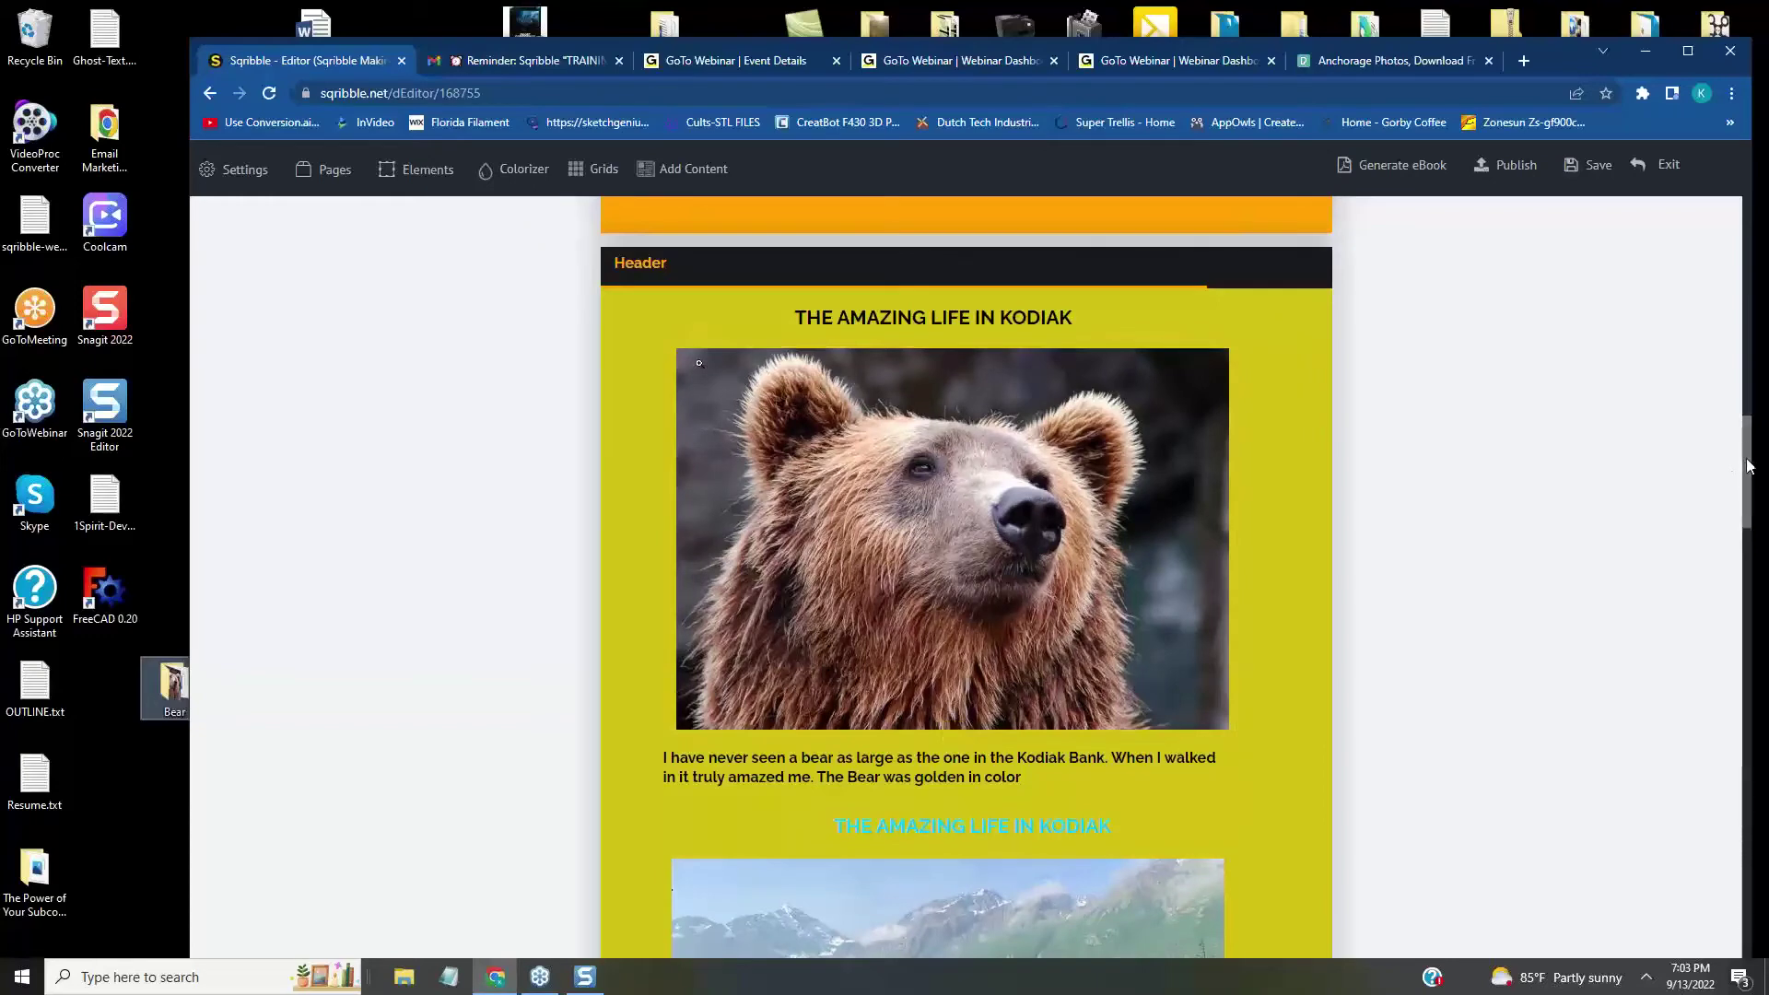
- Review the layout of page 1 and compare it with the template page that follows it
scroll(1748, 459, down, 3)
scroll(1742, 459, up, 3)
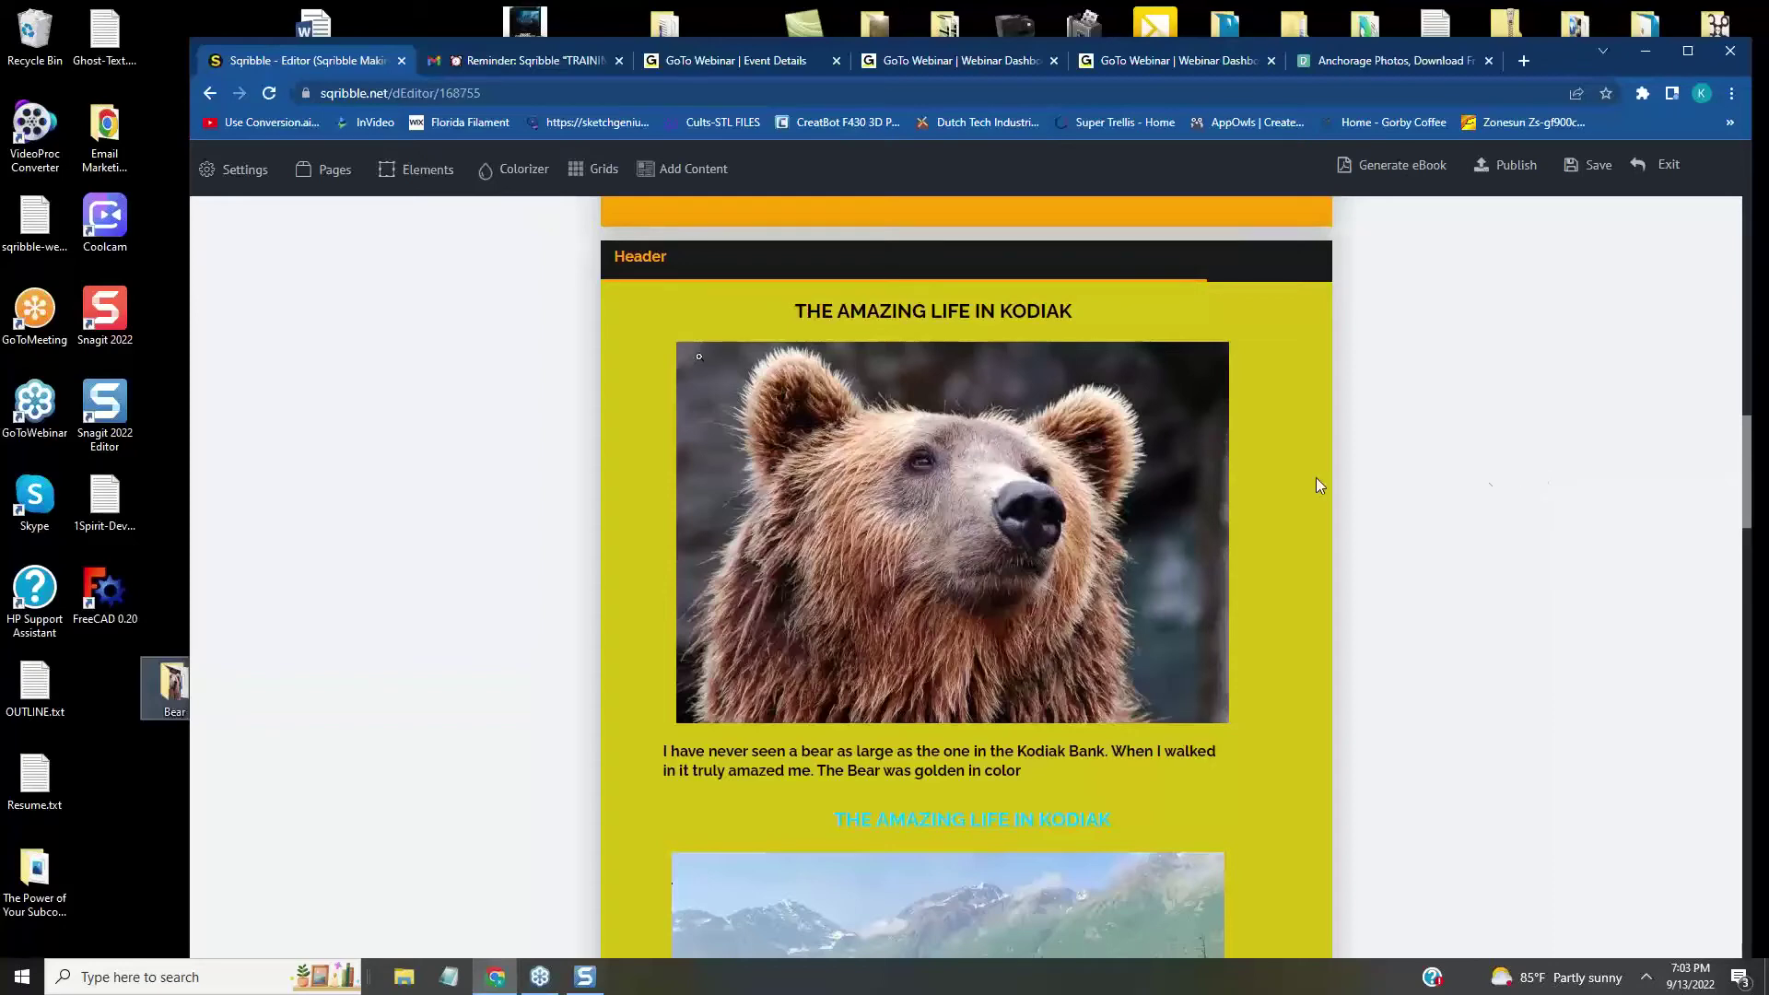
scroll(1534, 498, down, 10)
scroll(1532, 506, down, 4)
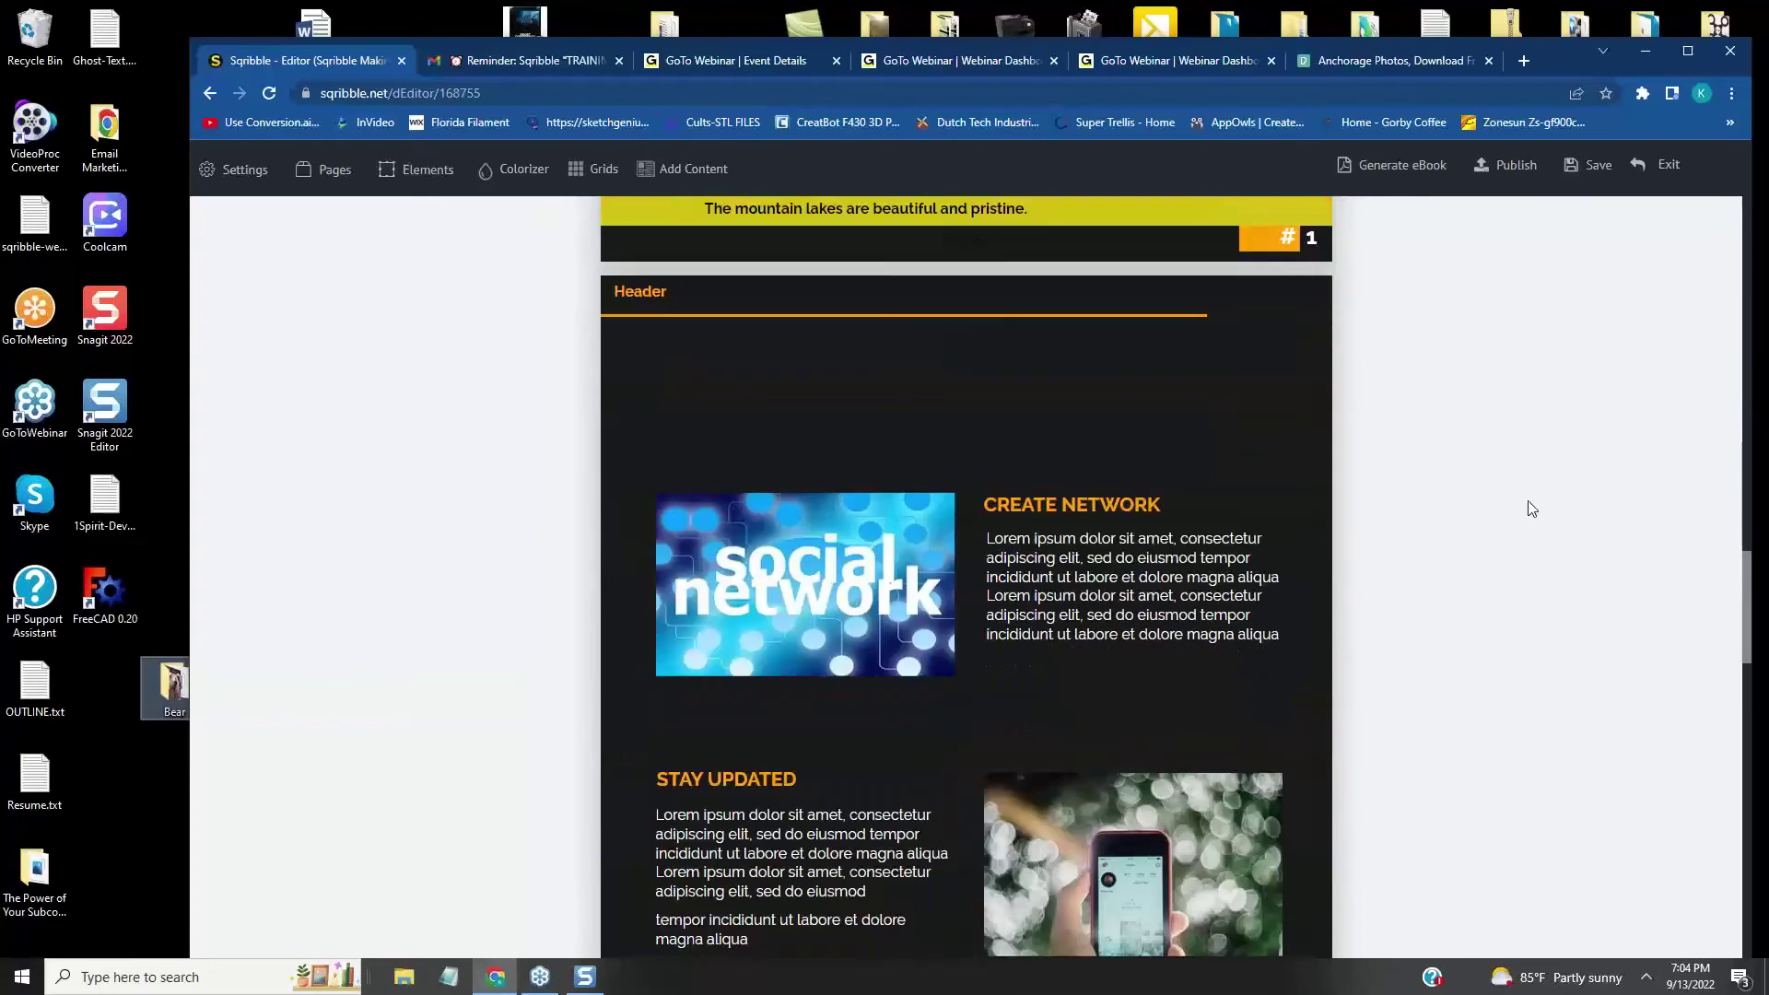
scroll(1529, 510, up, 12)
scroll(1539, 553, down, 14)
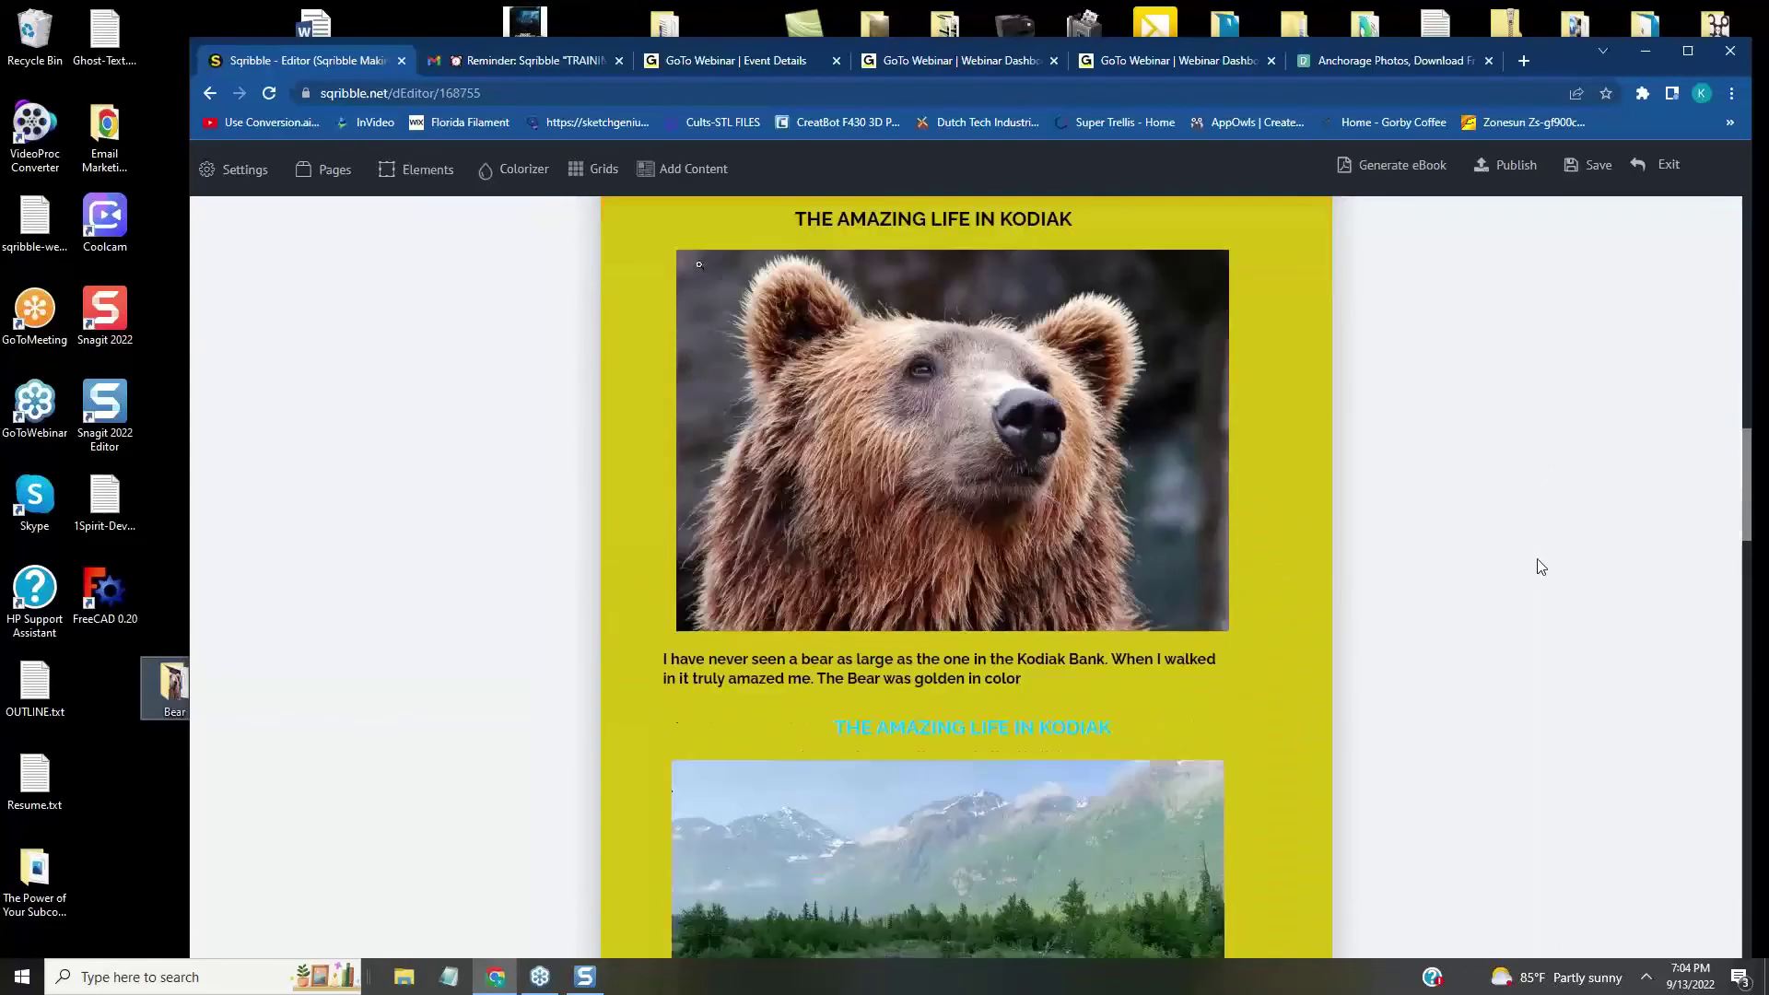
scroll(1547, 600, up, 11)
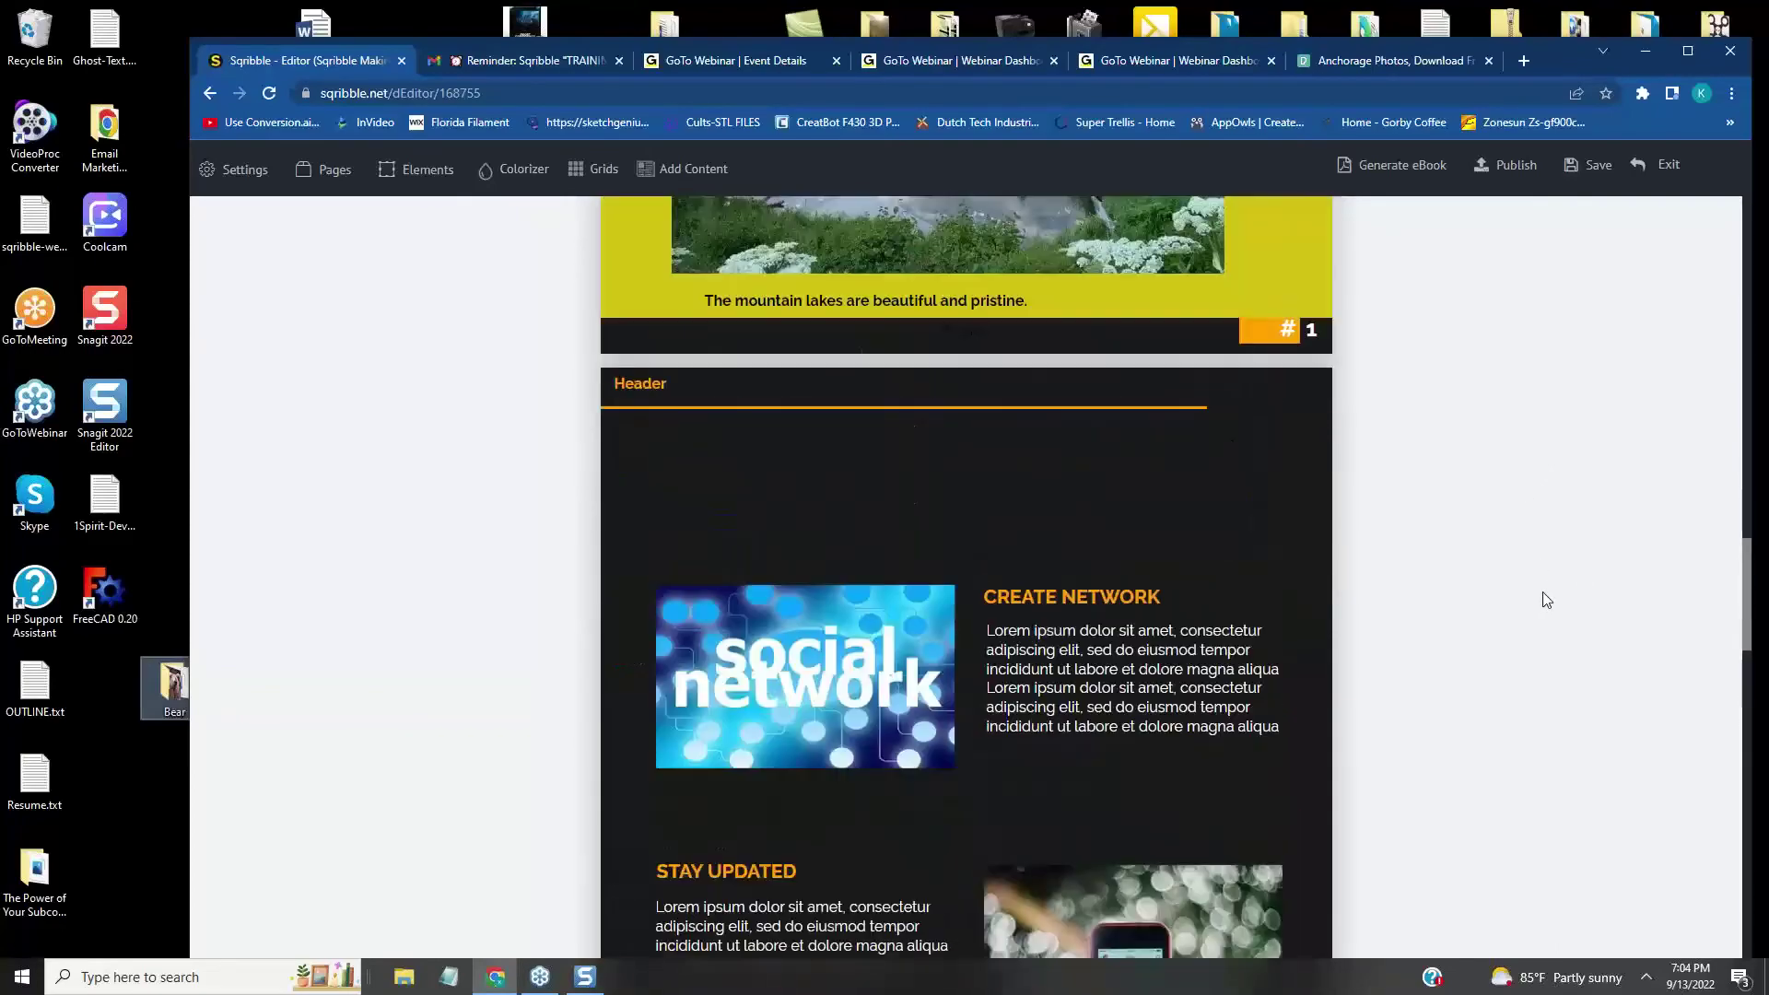
scroll(1548, 610, up, 1)
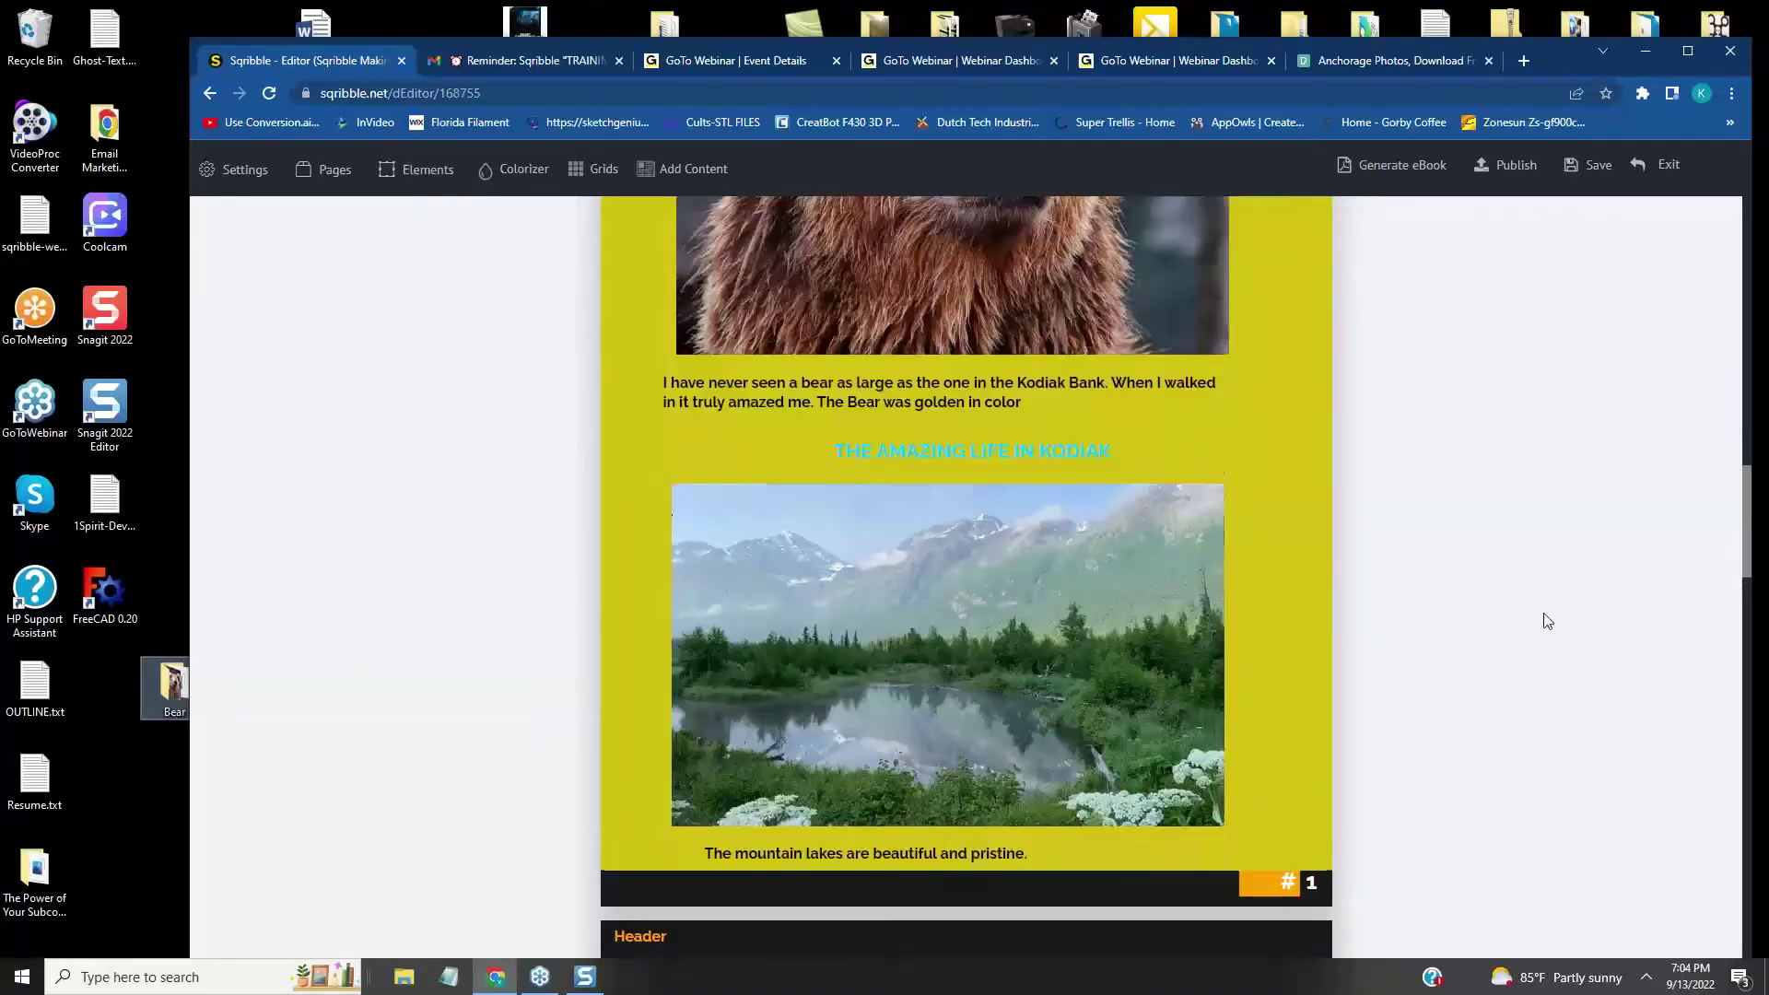
scroll(1540, 620, down, 8)
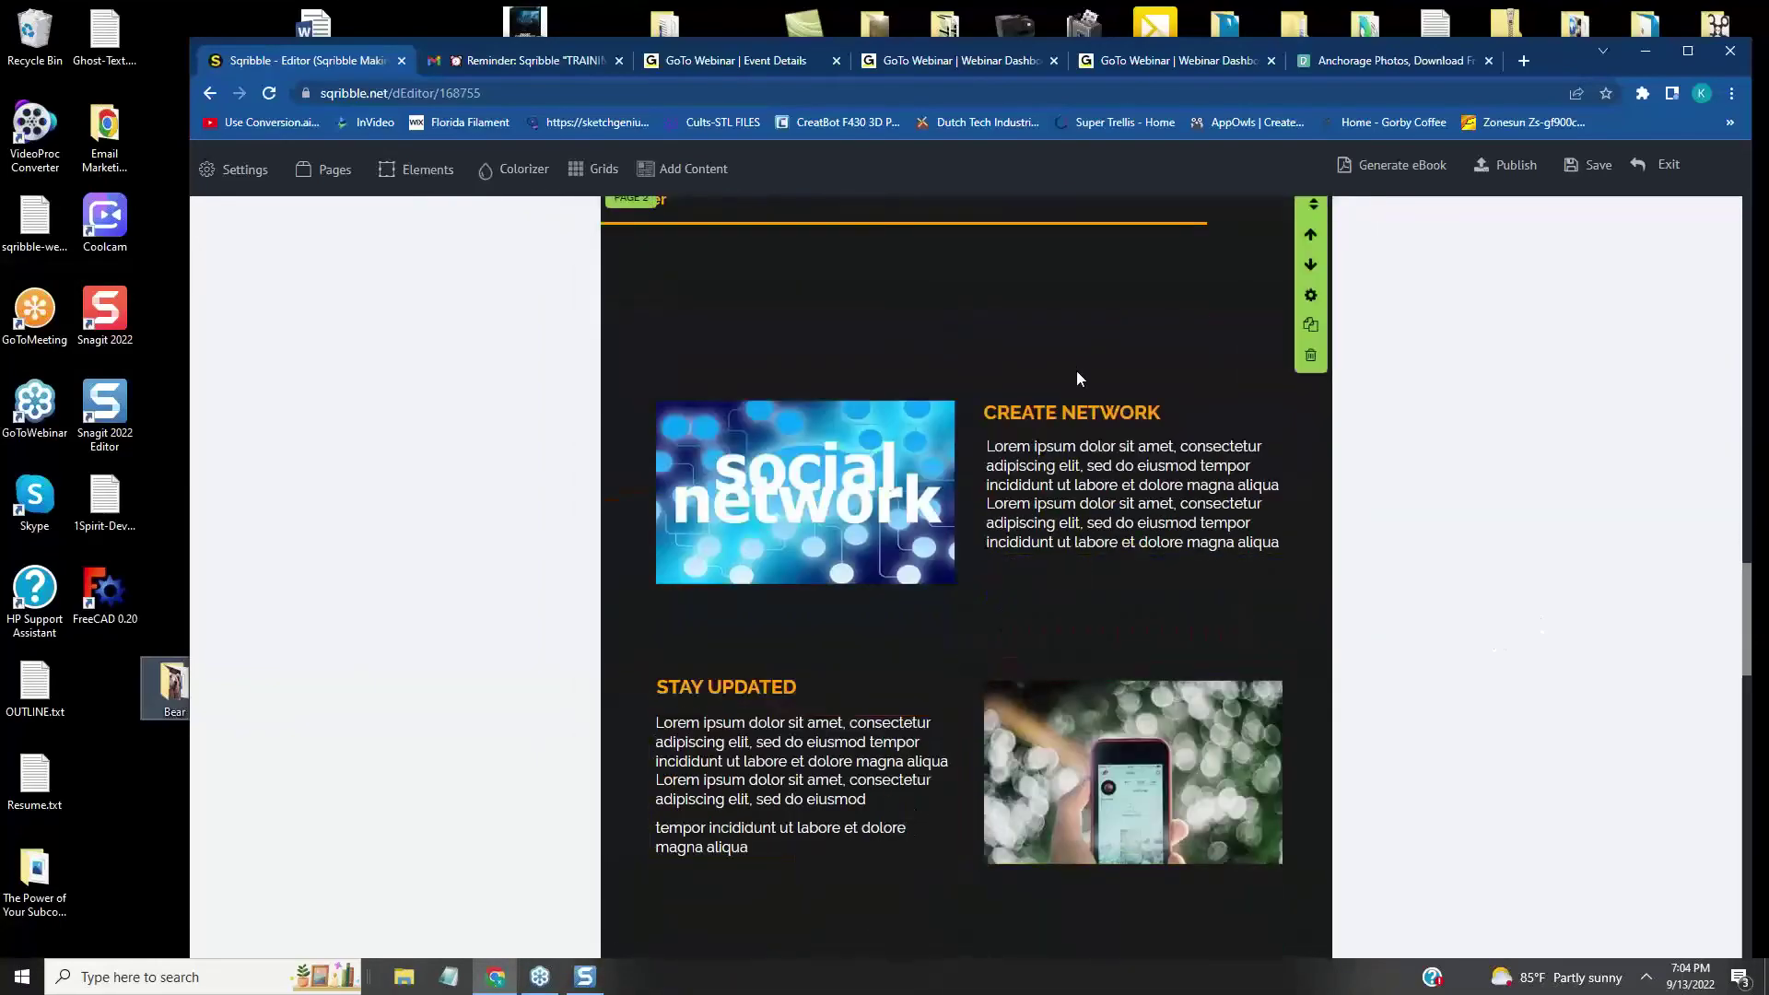
scroll(1077, 373, down, 3)
- Clone page 1 and check the page numbers of the copy and the page after it
scroll(1090, 403, up, 8)
scroll(1089, 402, up, 8)
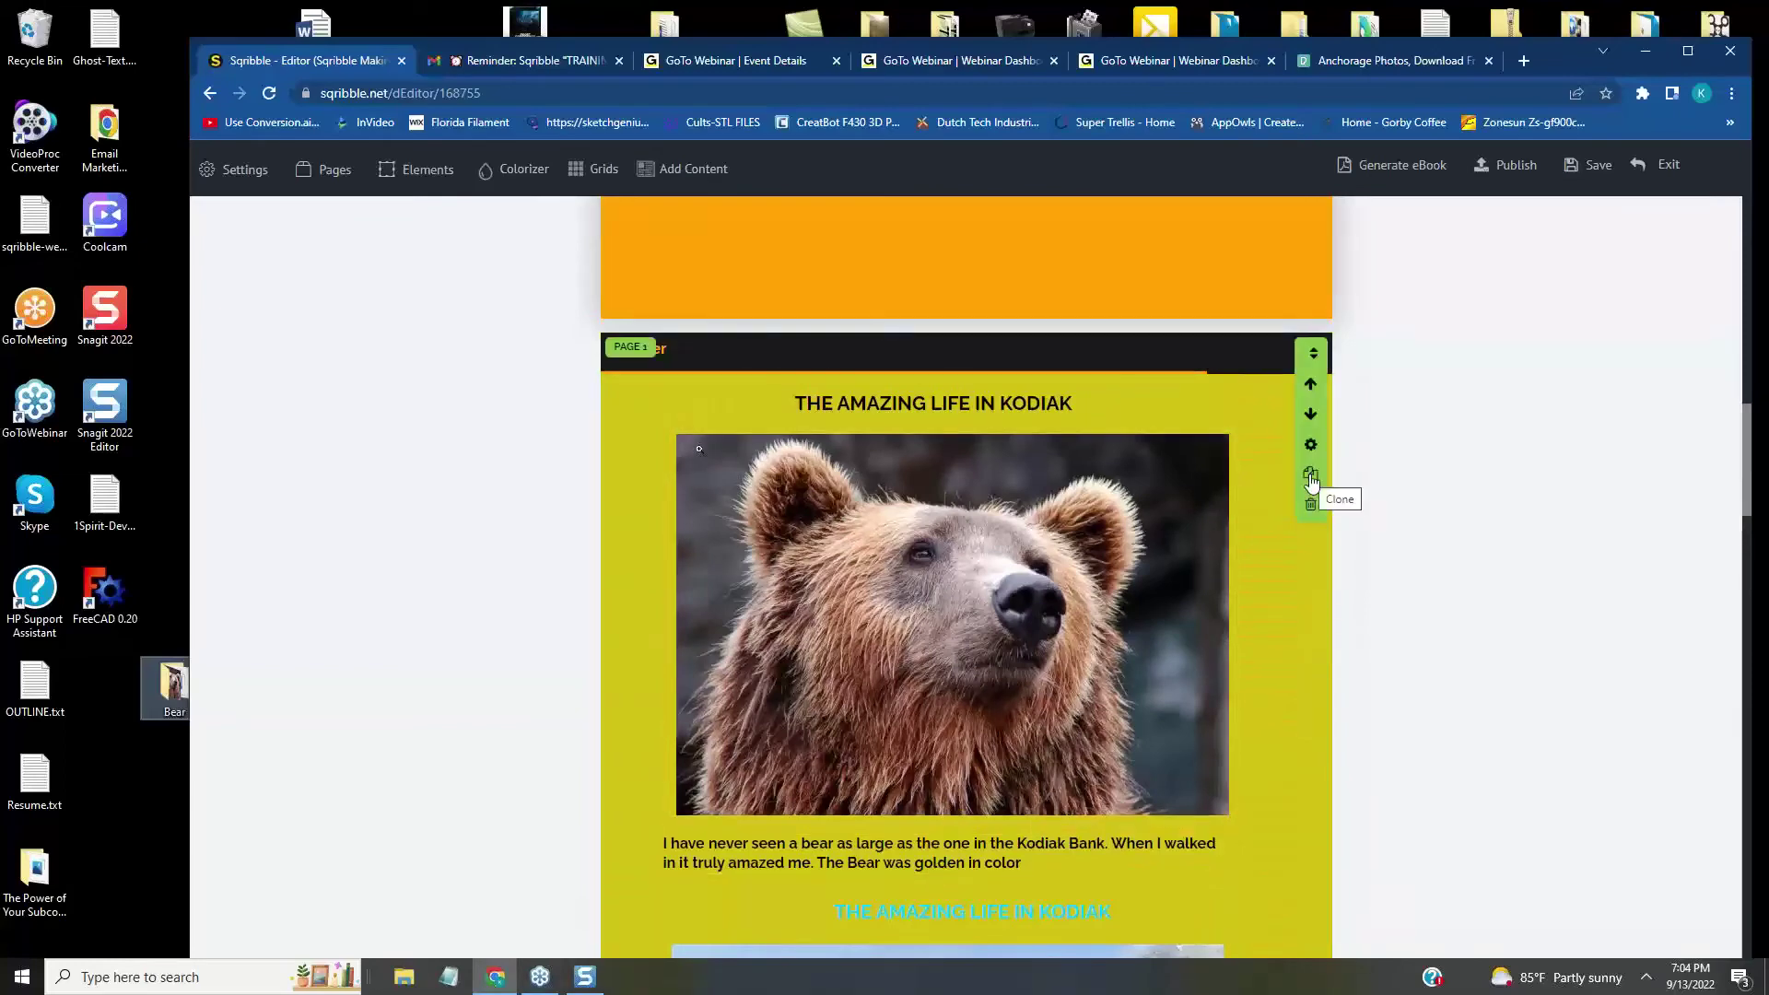
click(1310, 478)
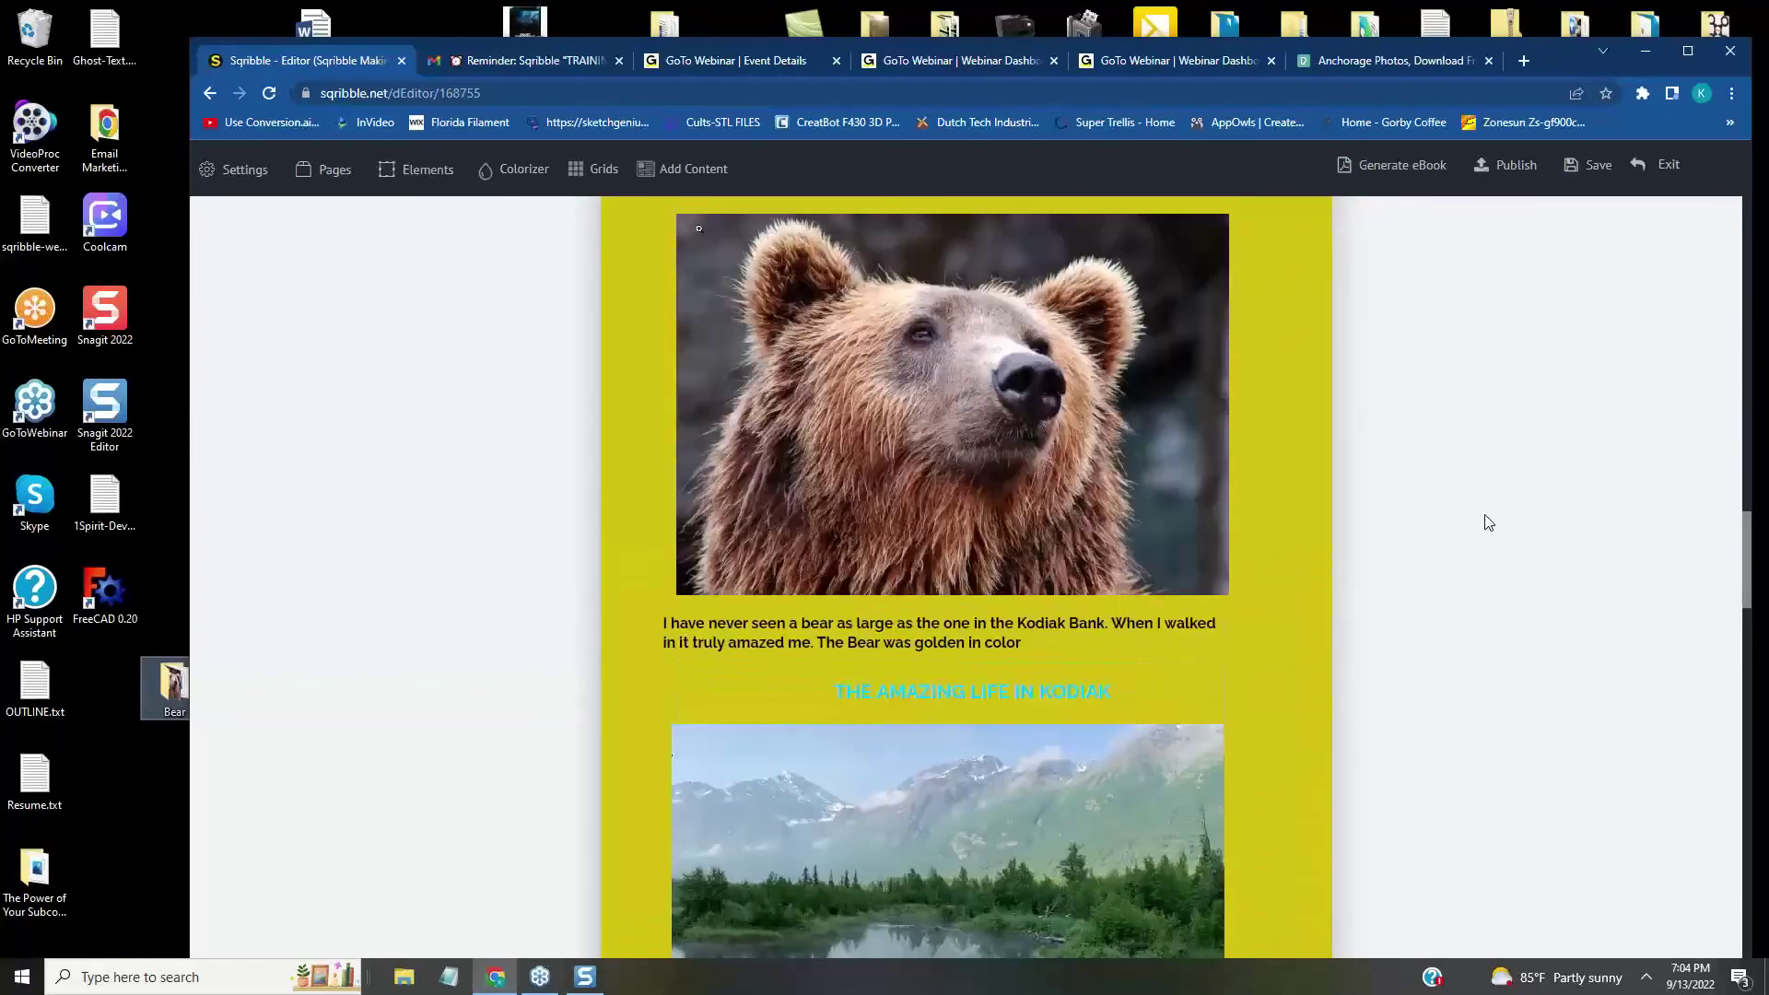
scroll(1484, 517, down, 3)
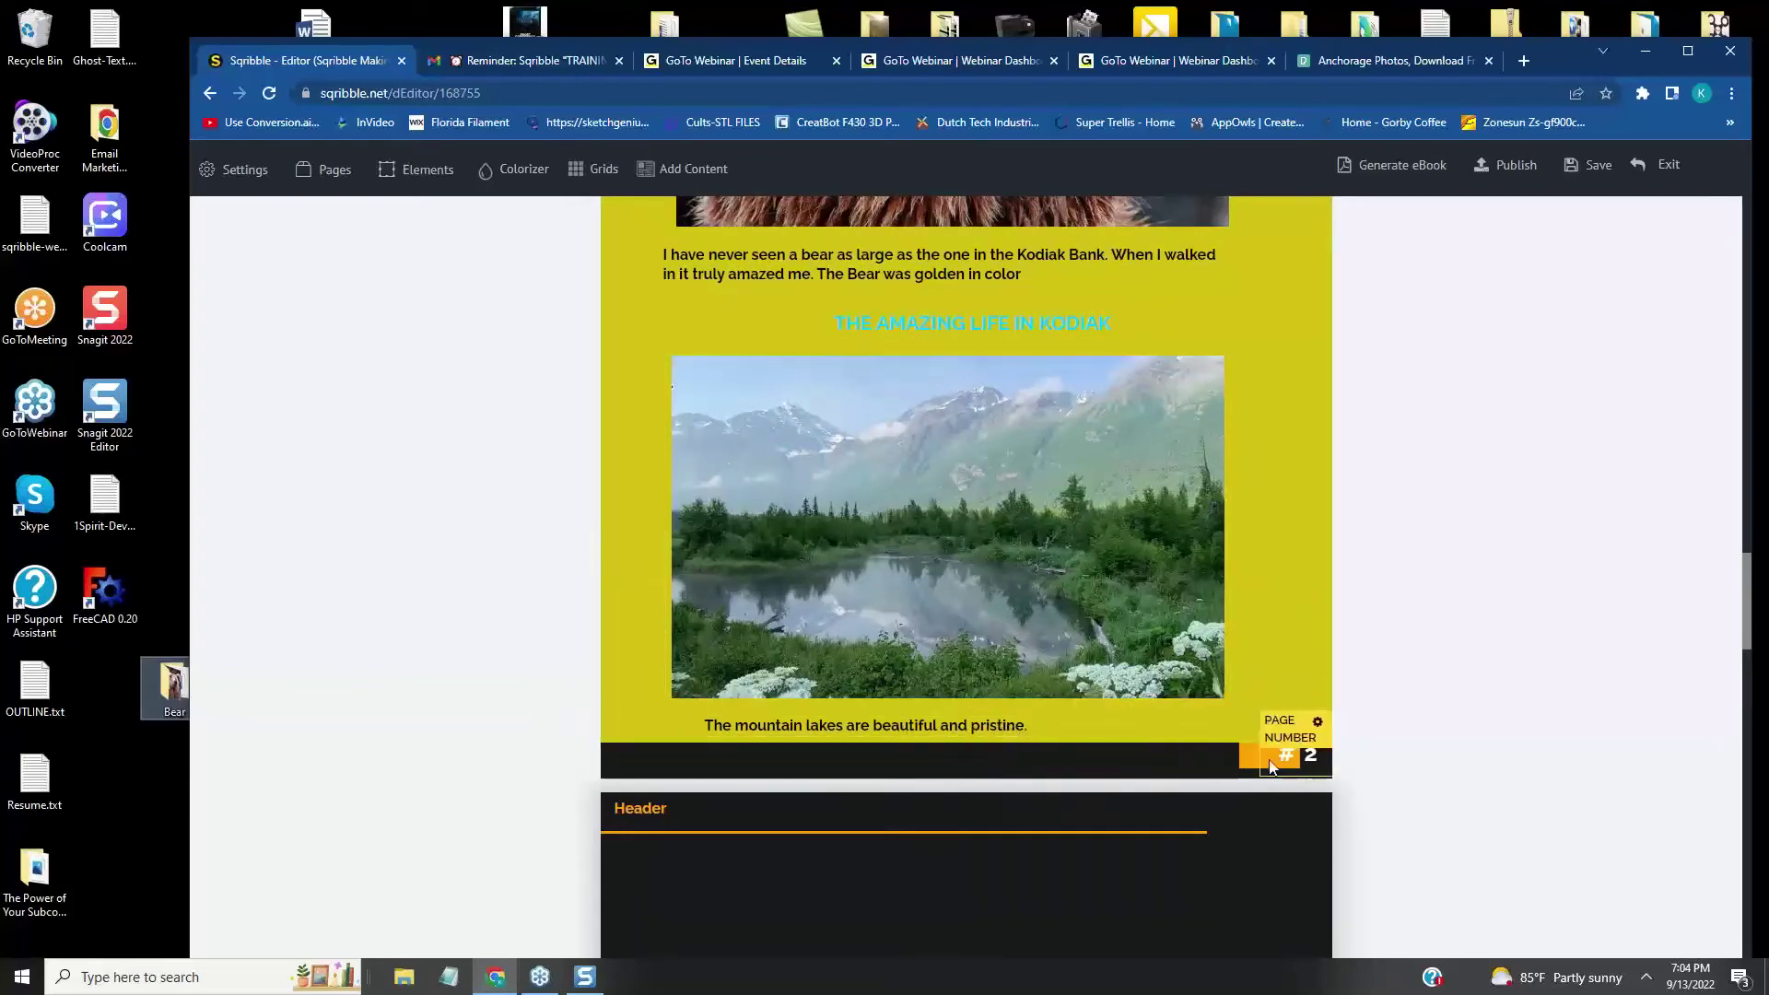
scroll(1303, 761, down, 15)
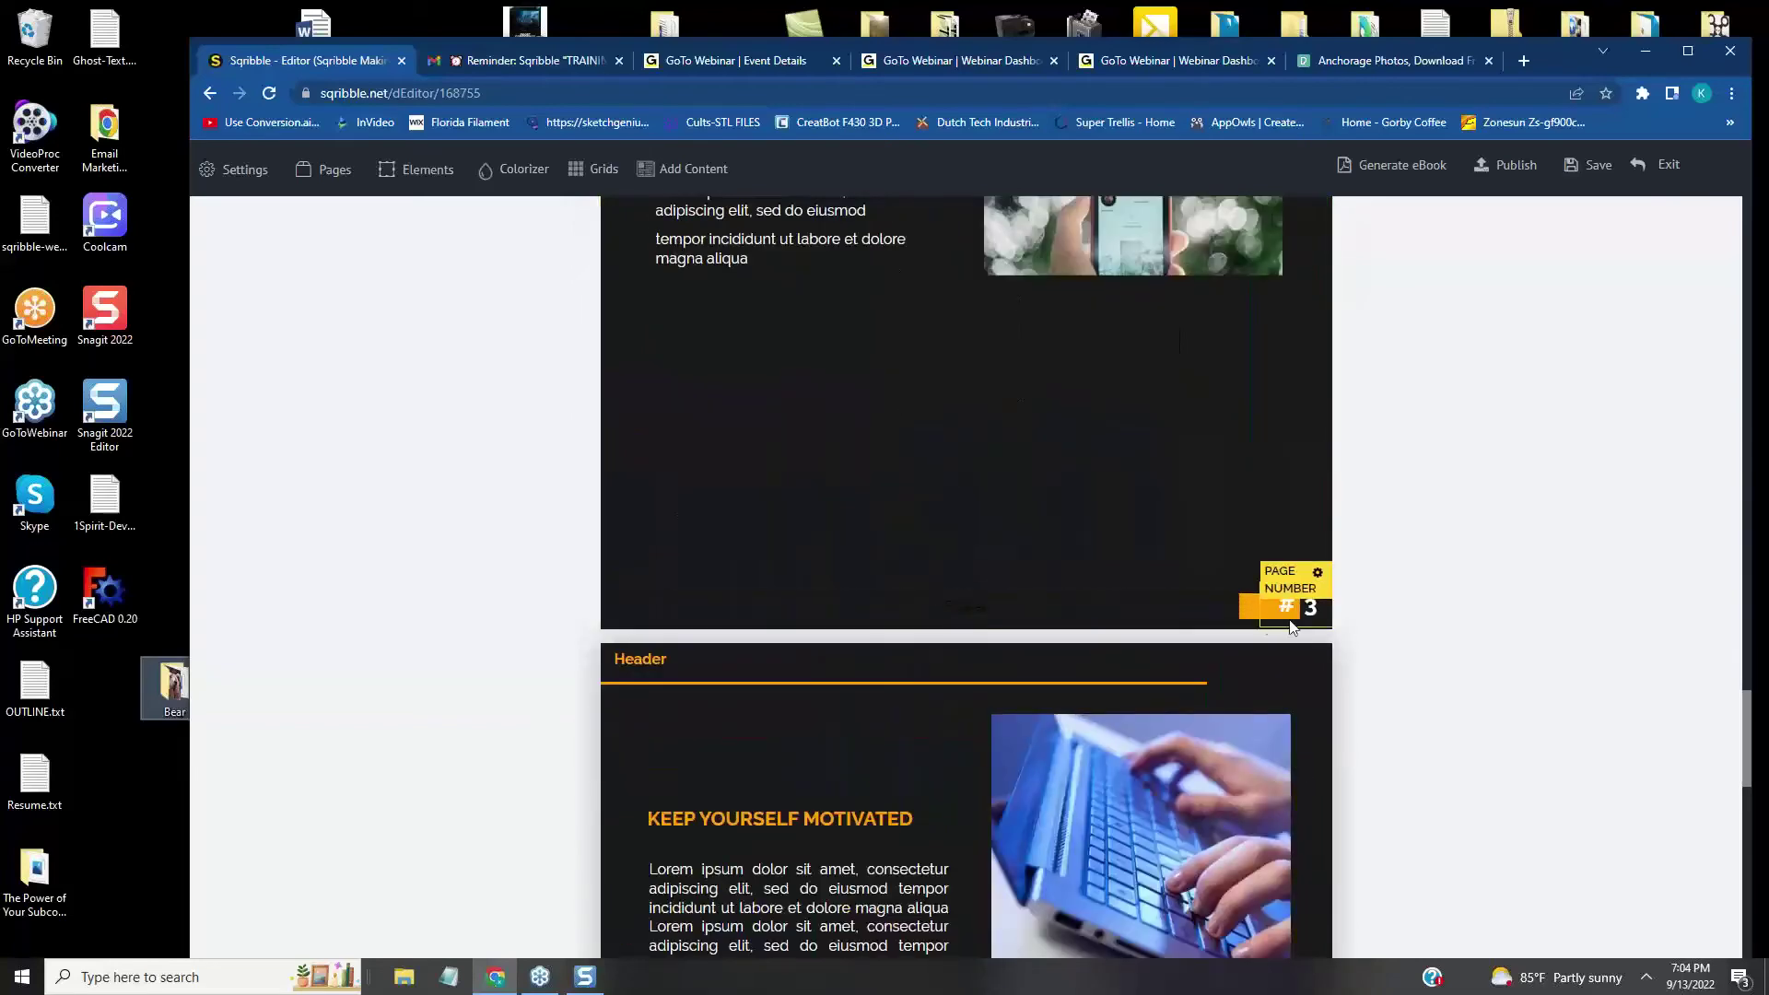
scroll(1332, 616, up, 5)
scroll(1333, 616, up, 5)
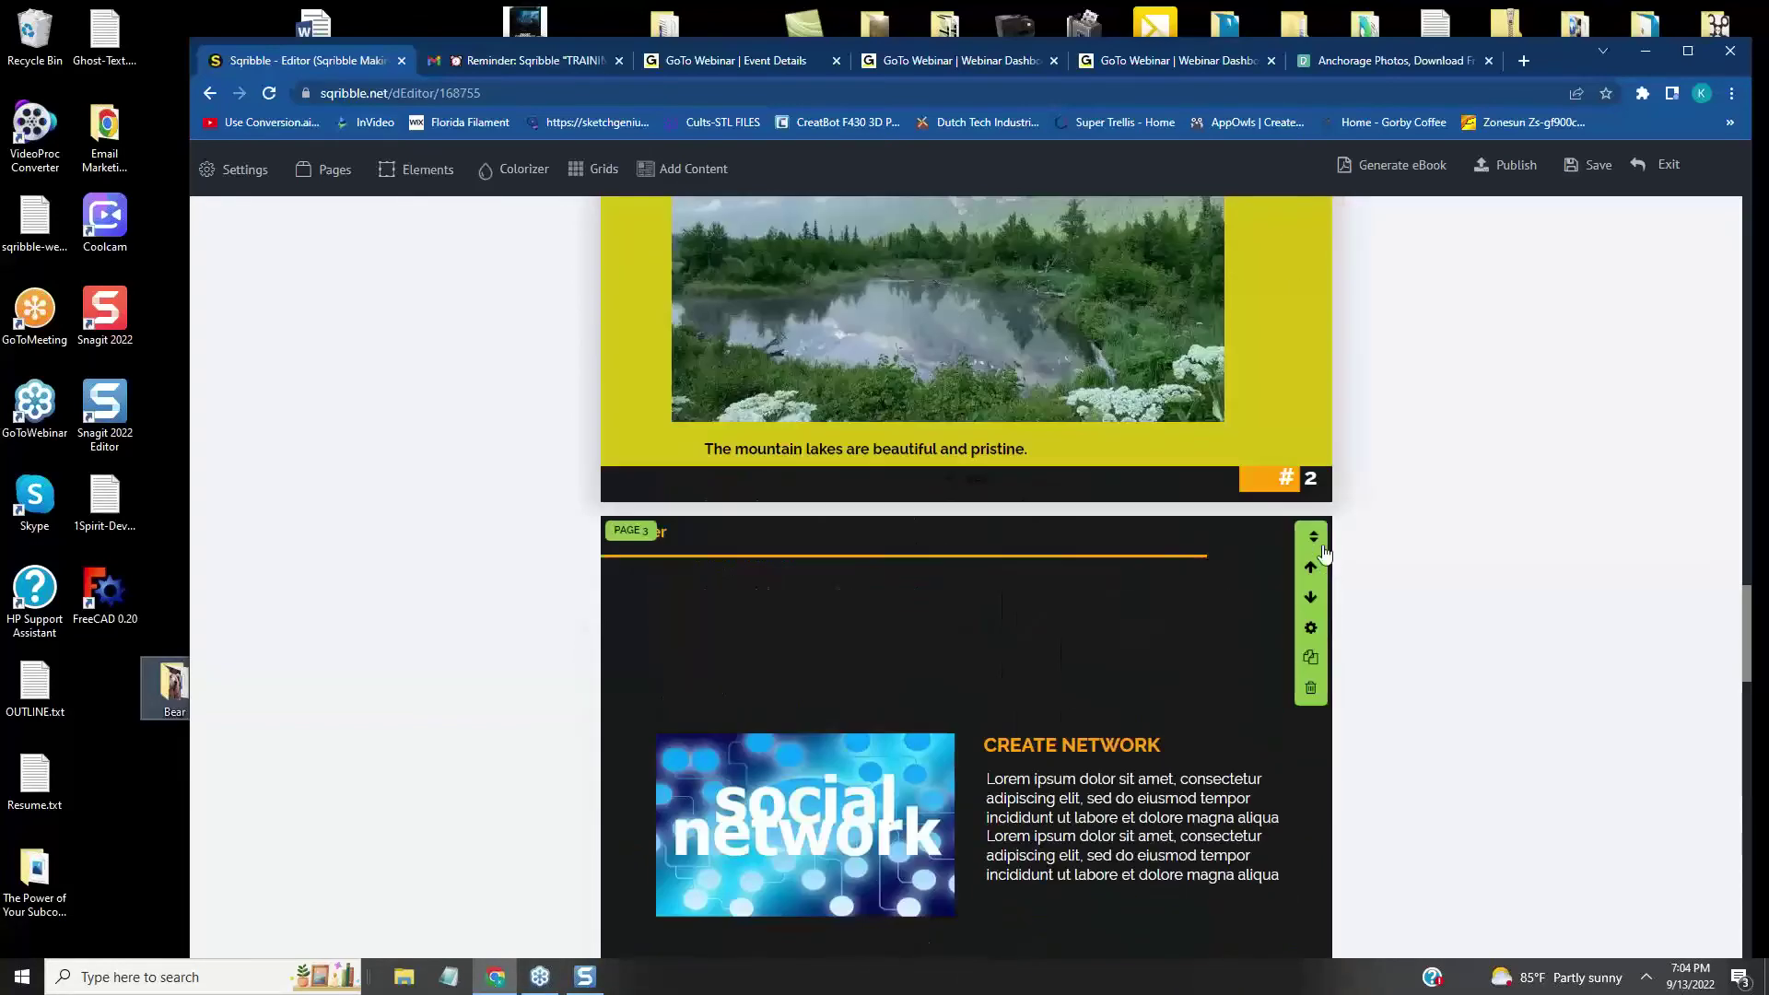
scroll(1495, 486, up, 8)
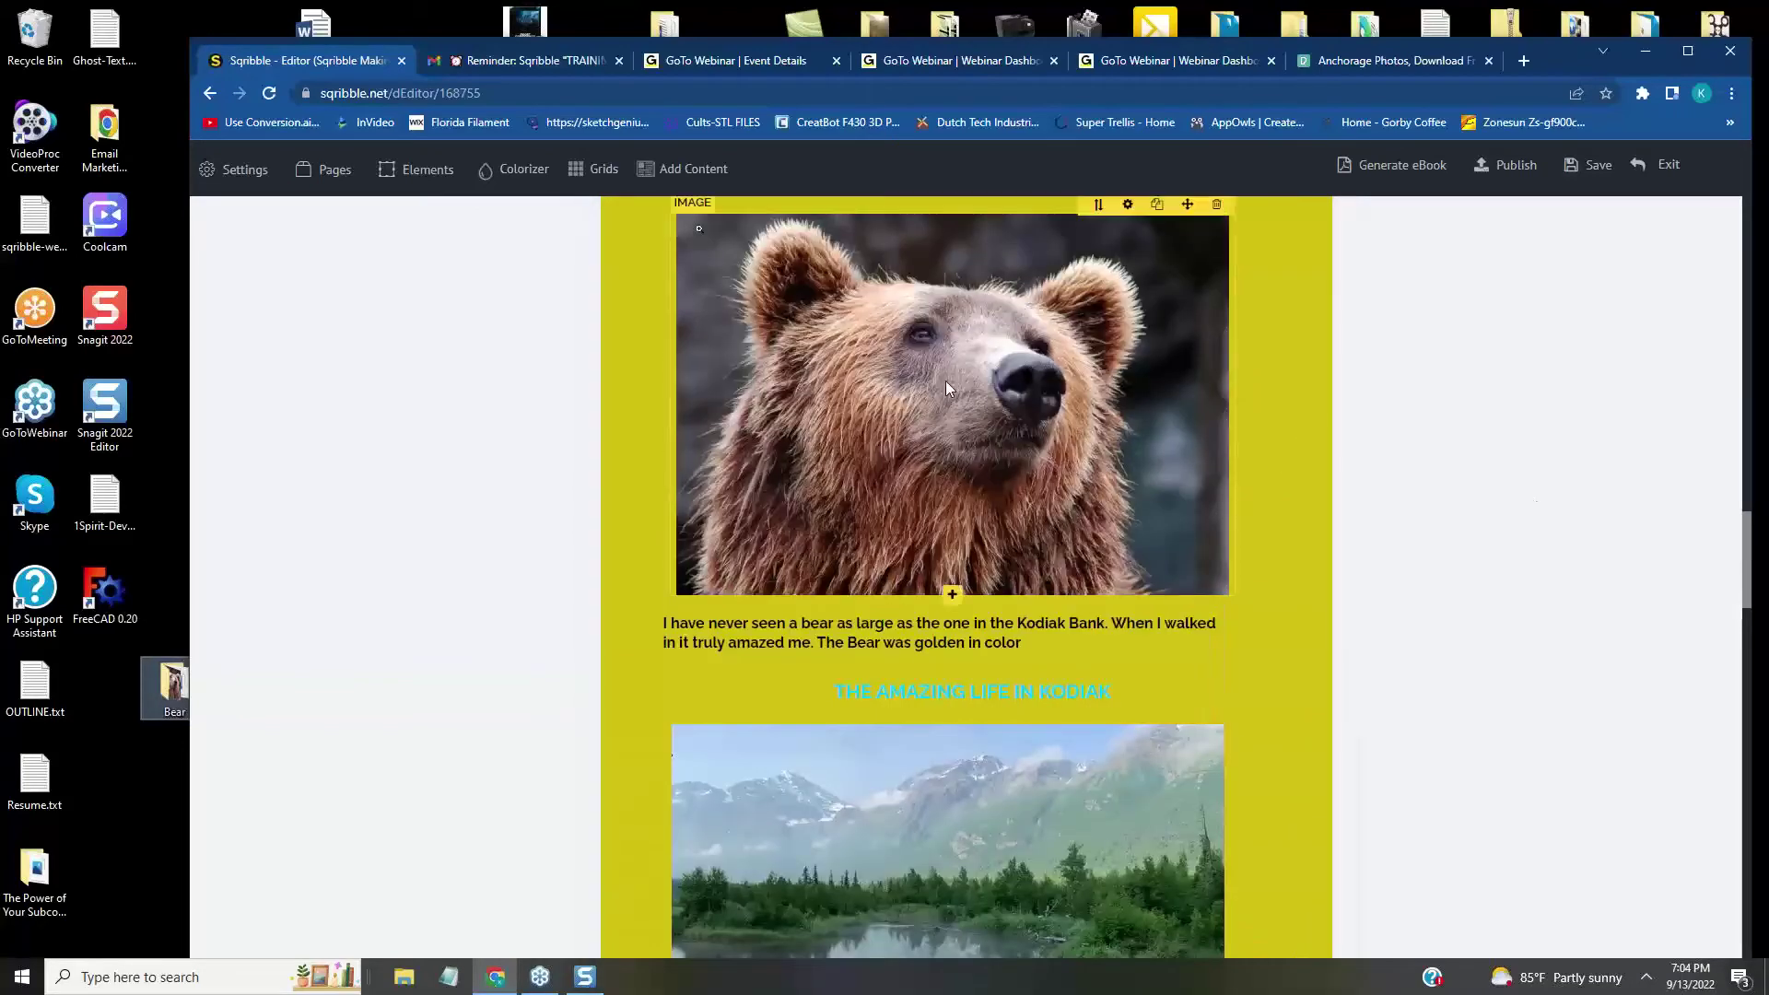
- Open the settings of the bear image on page 2 and look over that page's duplicated content
click(945, 387)
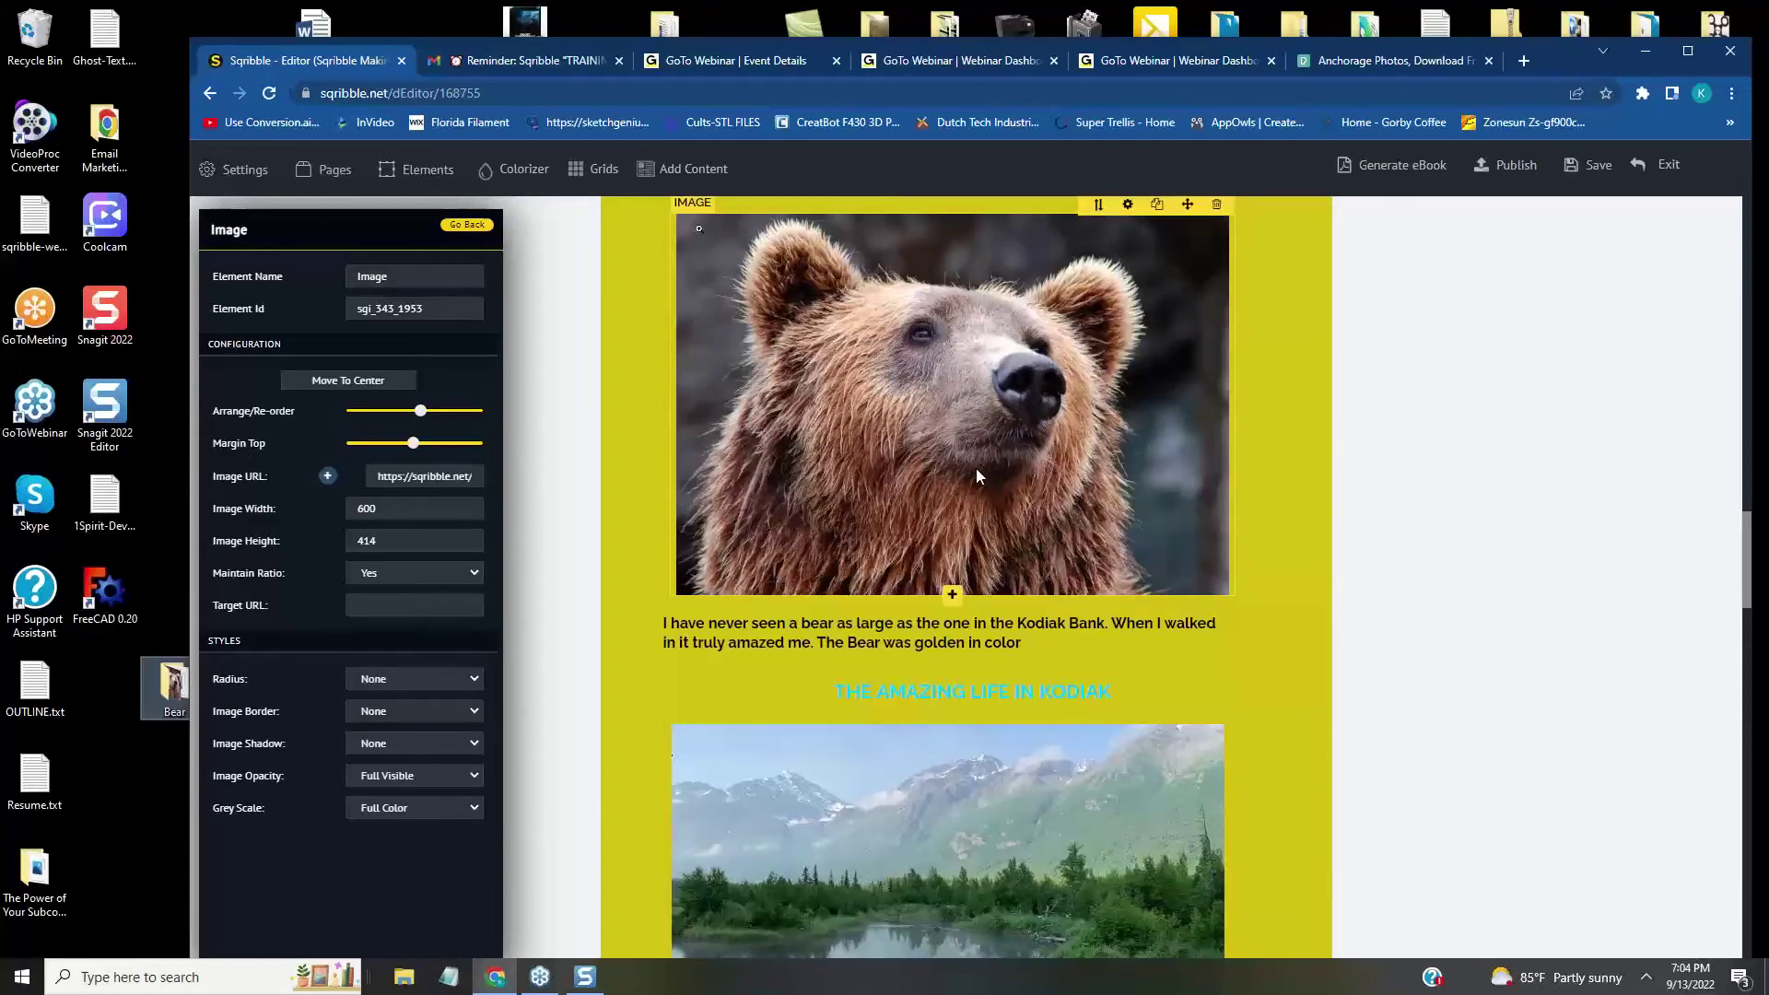
scroll(1062, 645, down, 3)
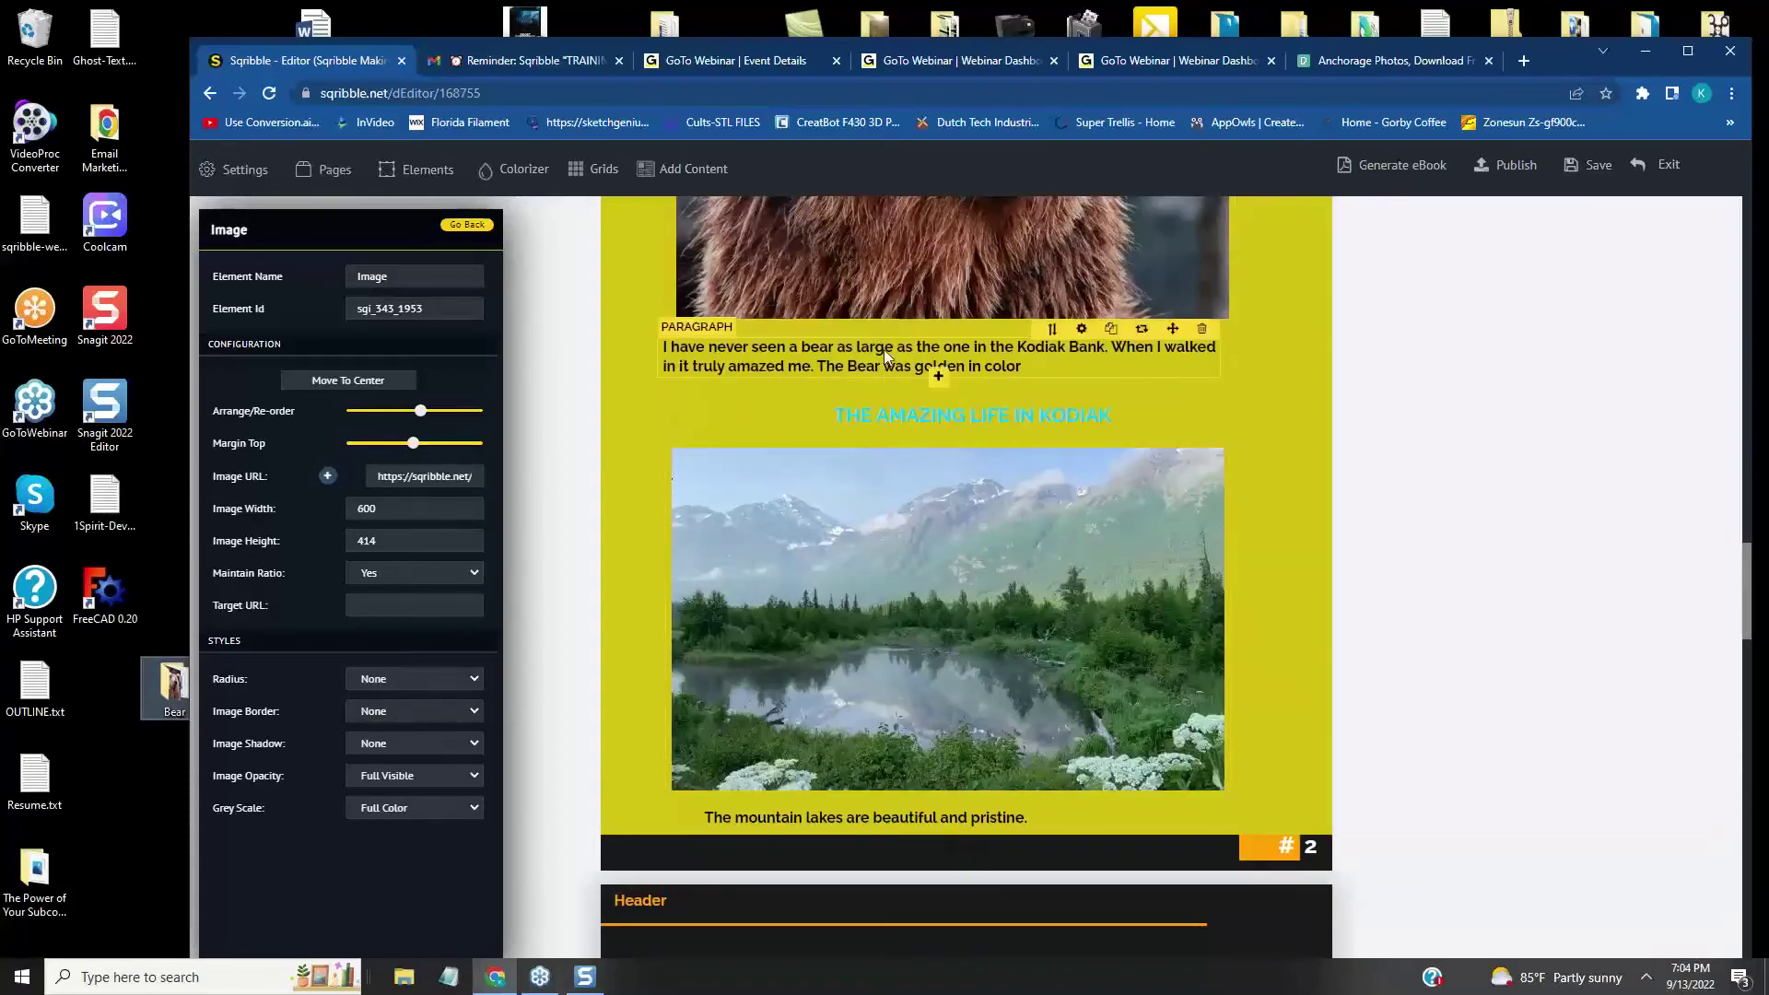
scroll(1266, 585, up, 1)
scroll(1266, 582, up, 9)
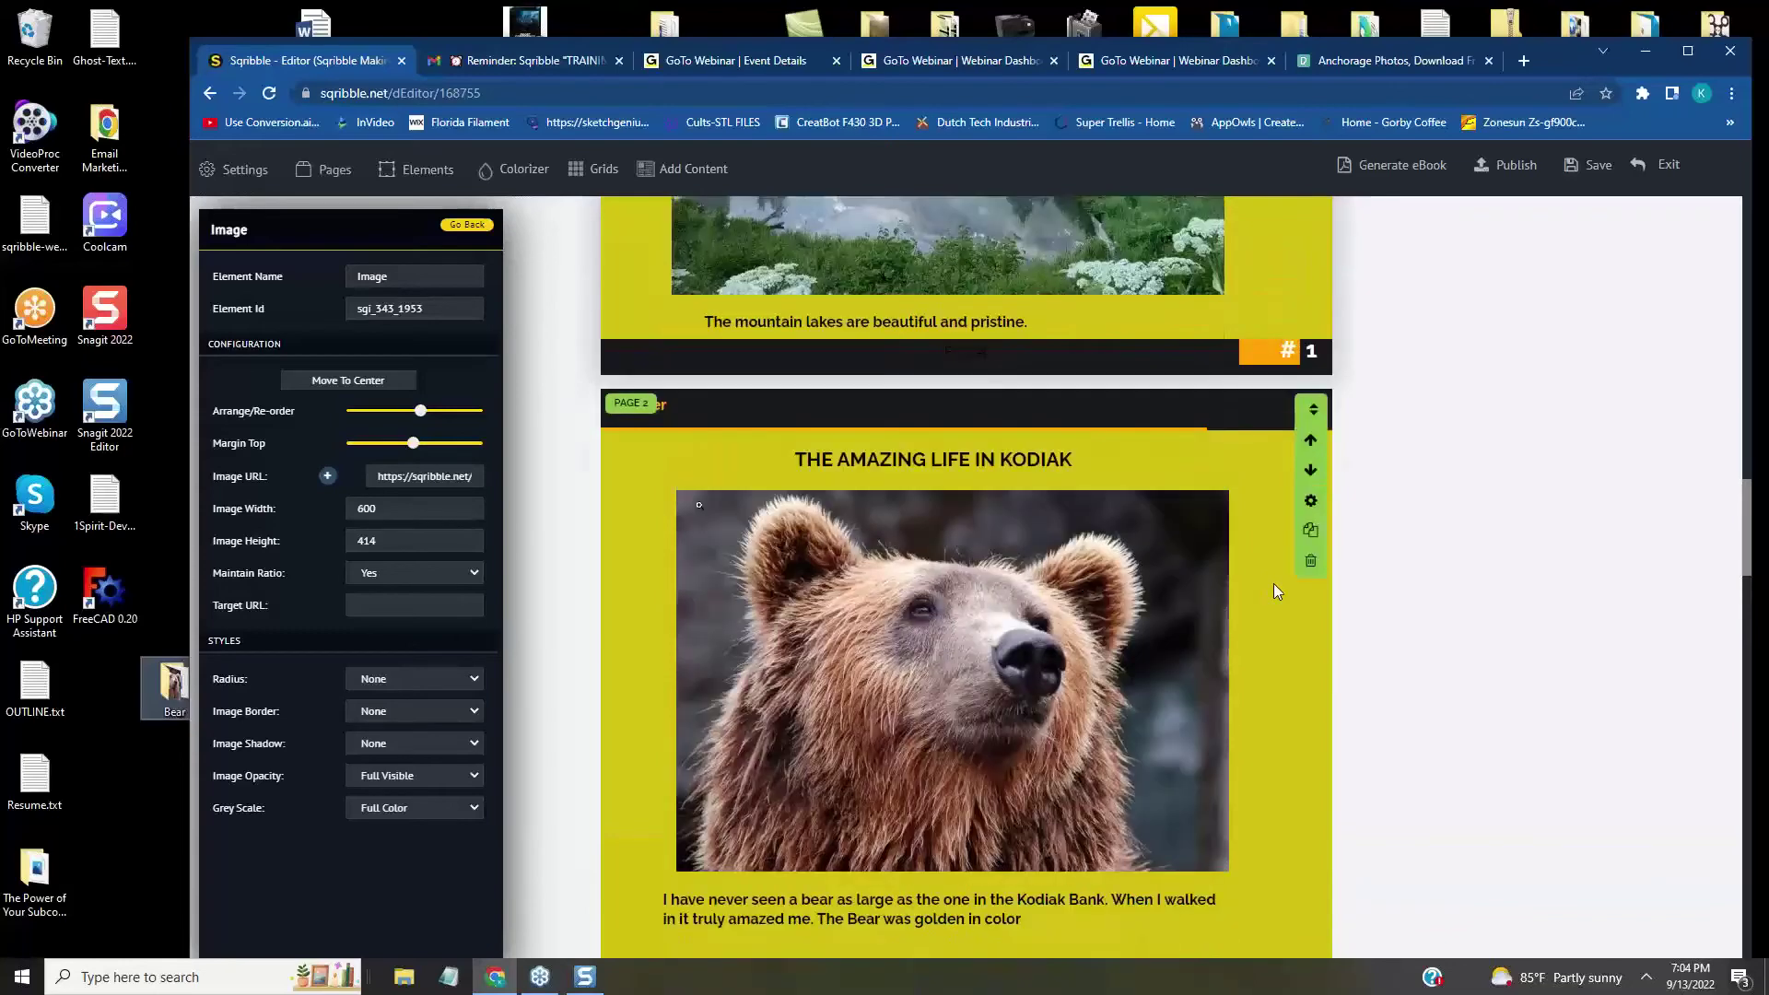
scroll(1277, 588, down, 2)
scroll(1277, 587, down, 4)
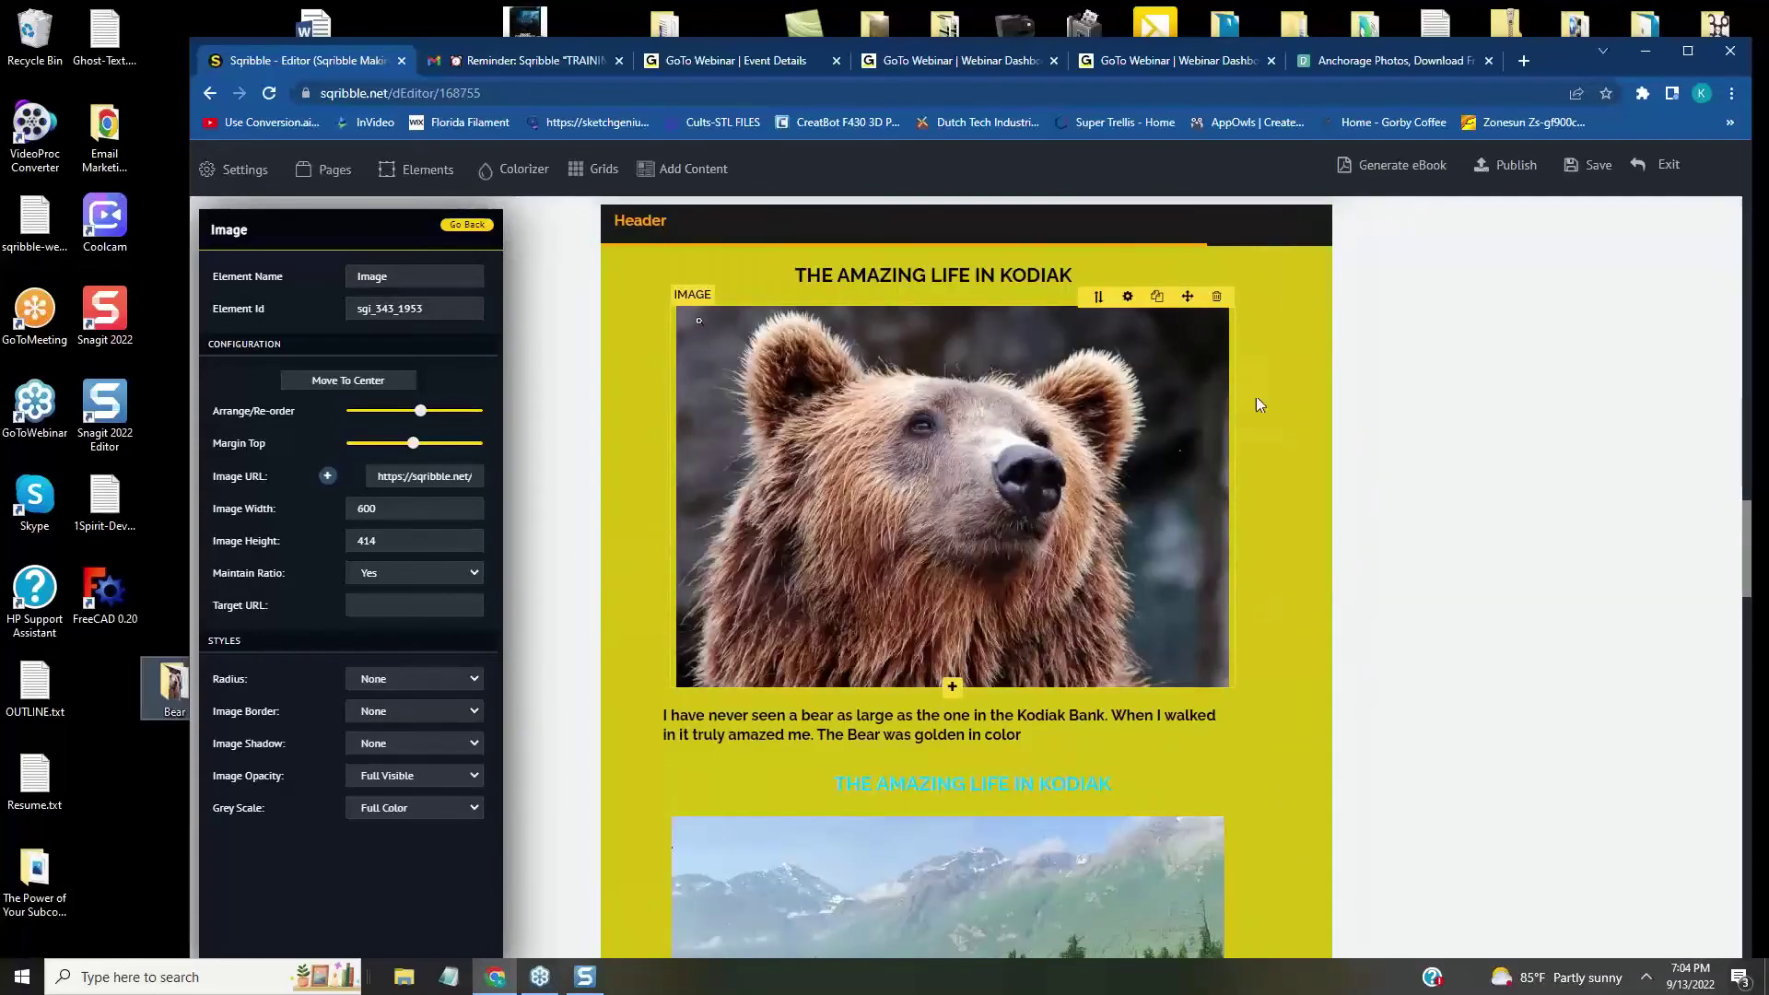
scroll(1237, 411, down, 3)
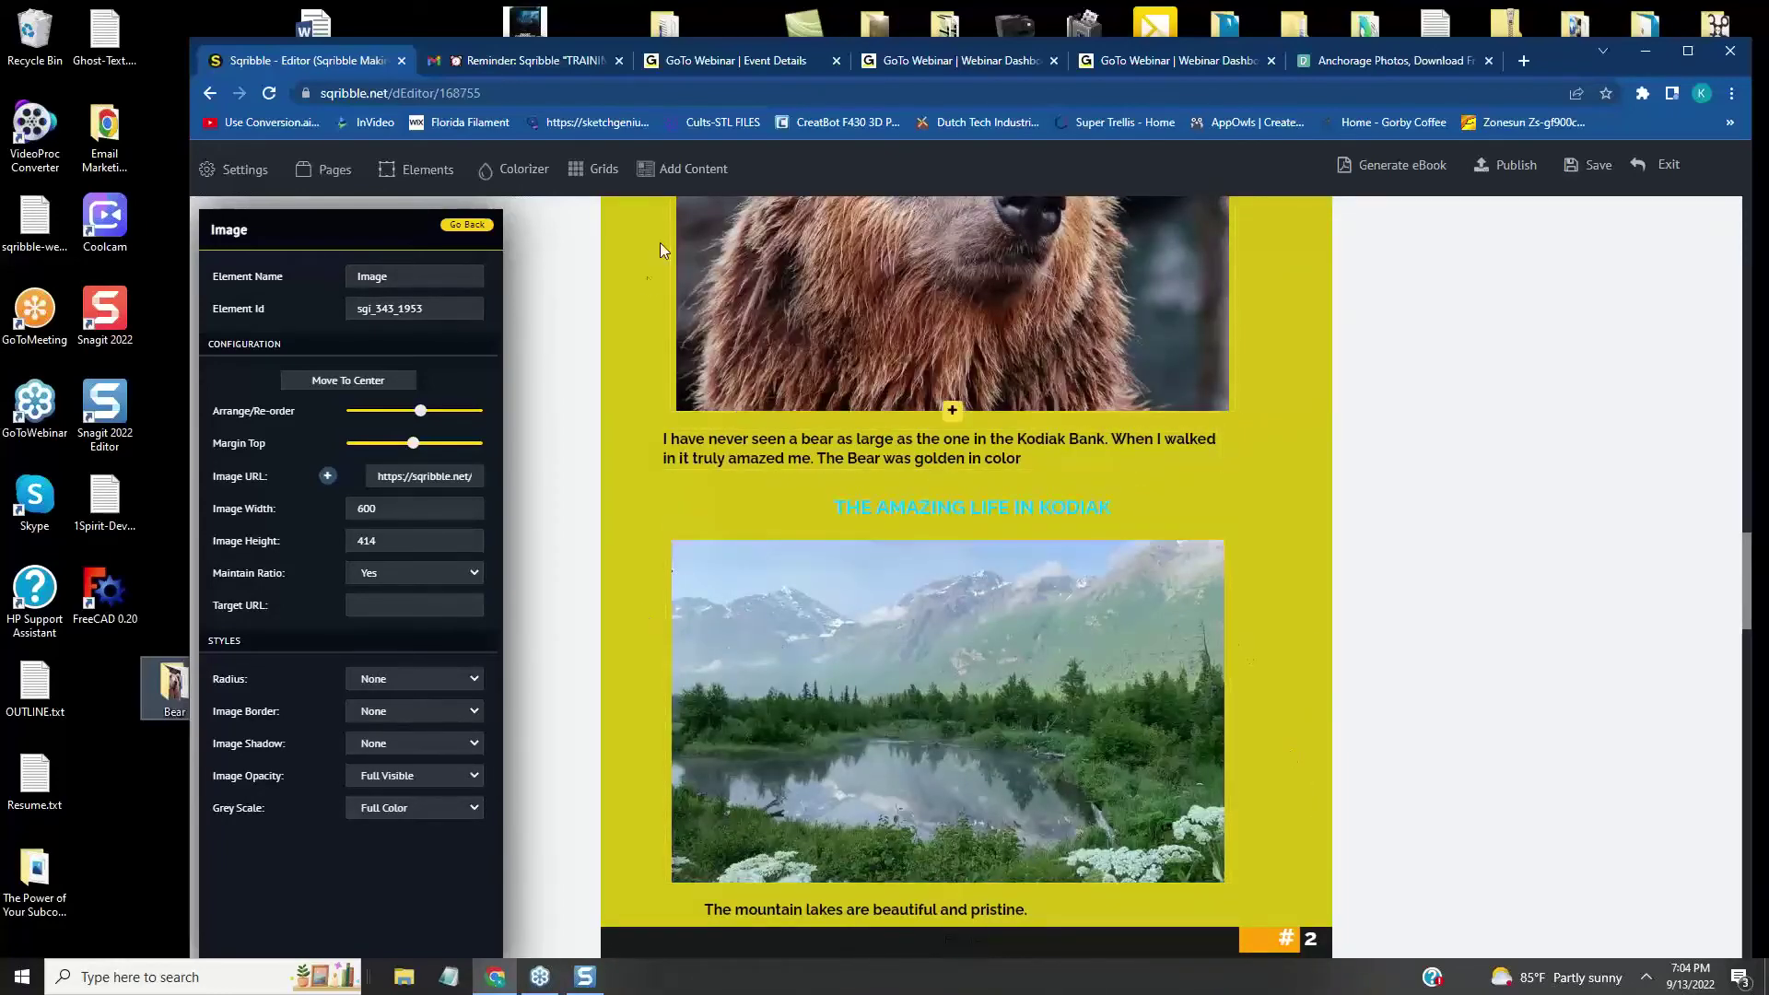
- Close the image settings and compare the cloned page 2 with the remaining template pages 3 and 4
click(672, 265)
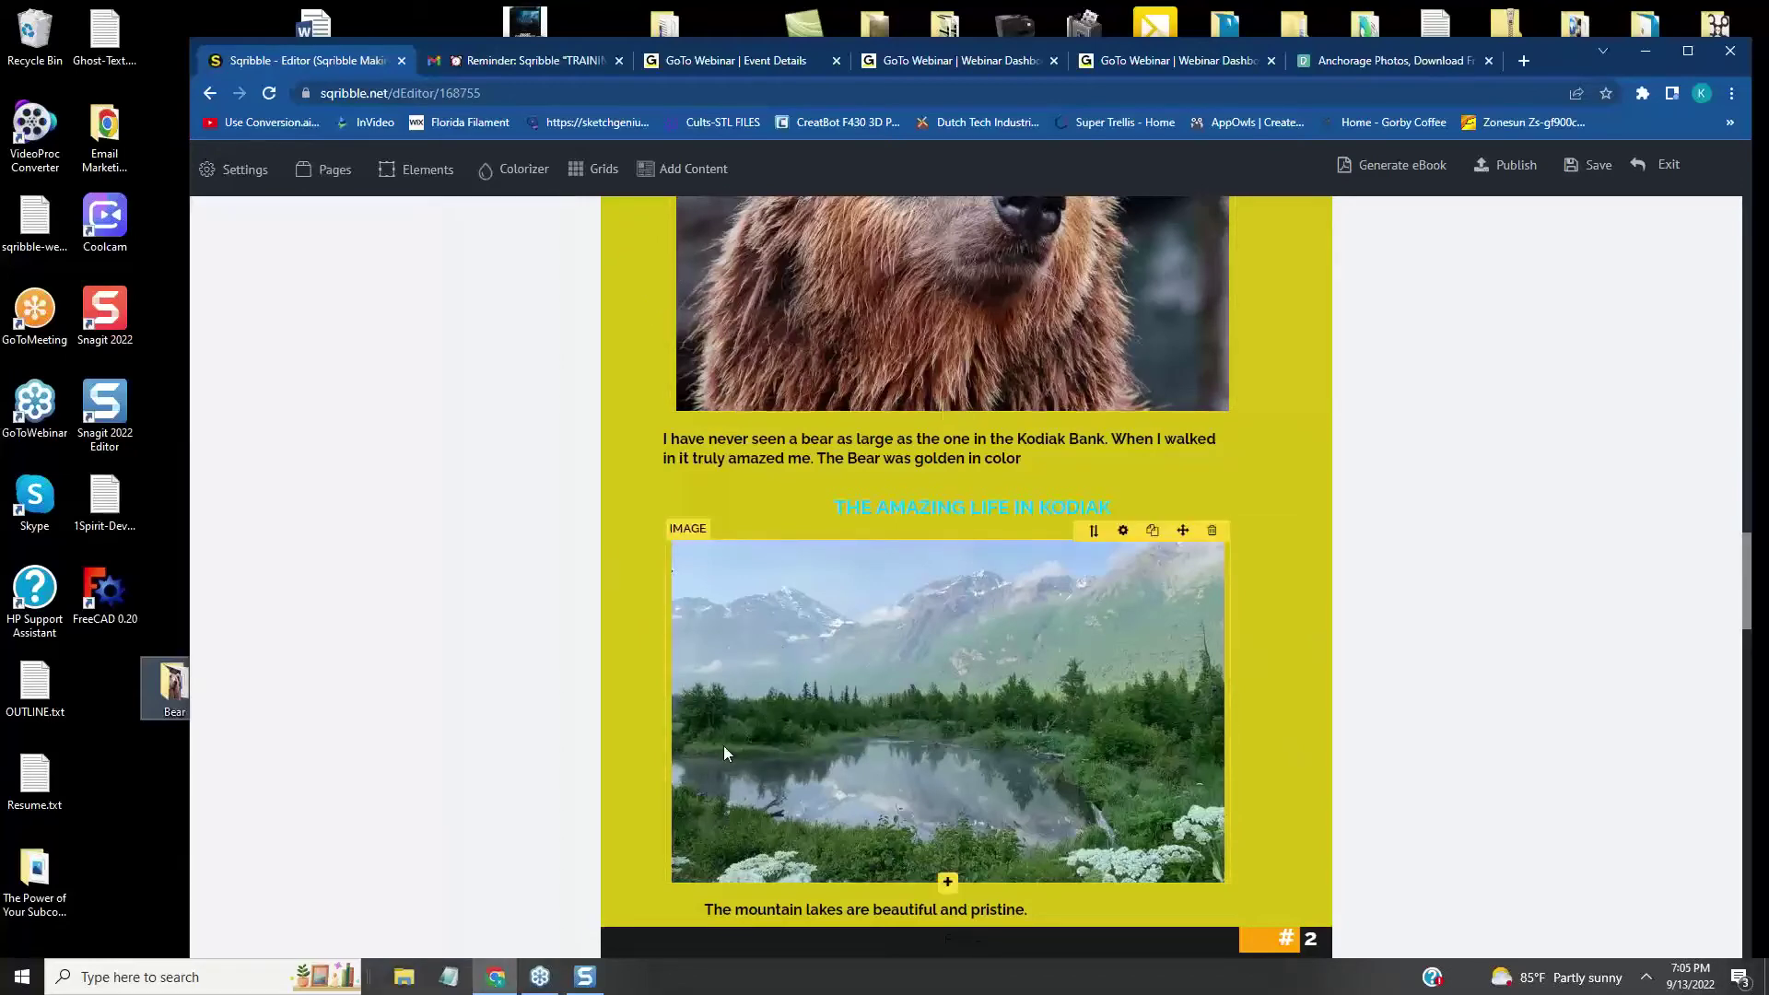
scroll(1460, 540, up, 4)
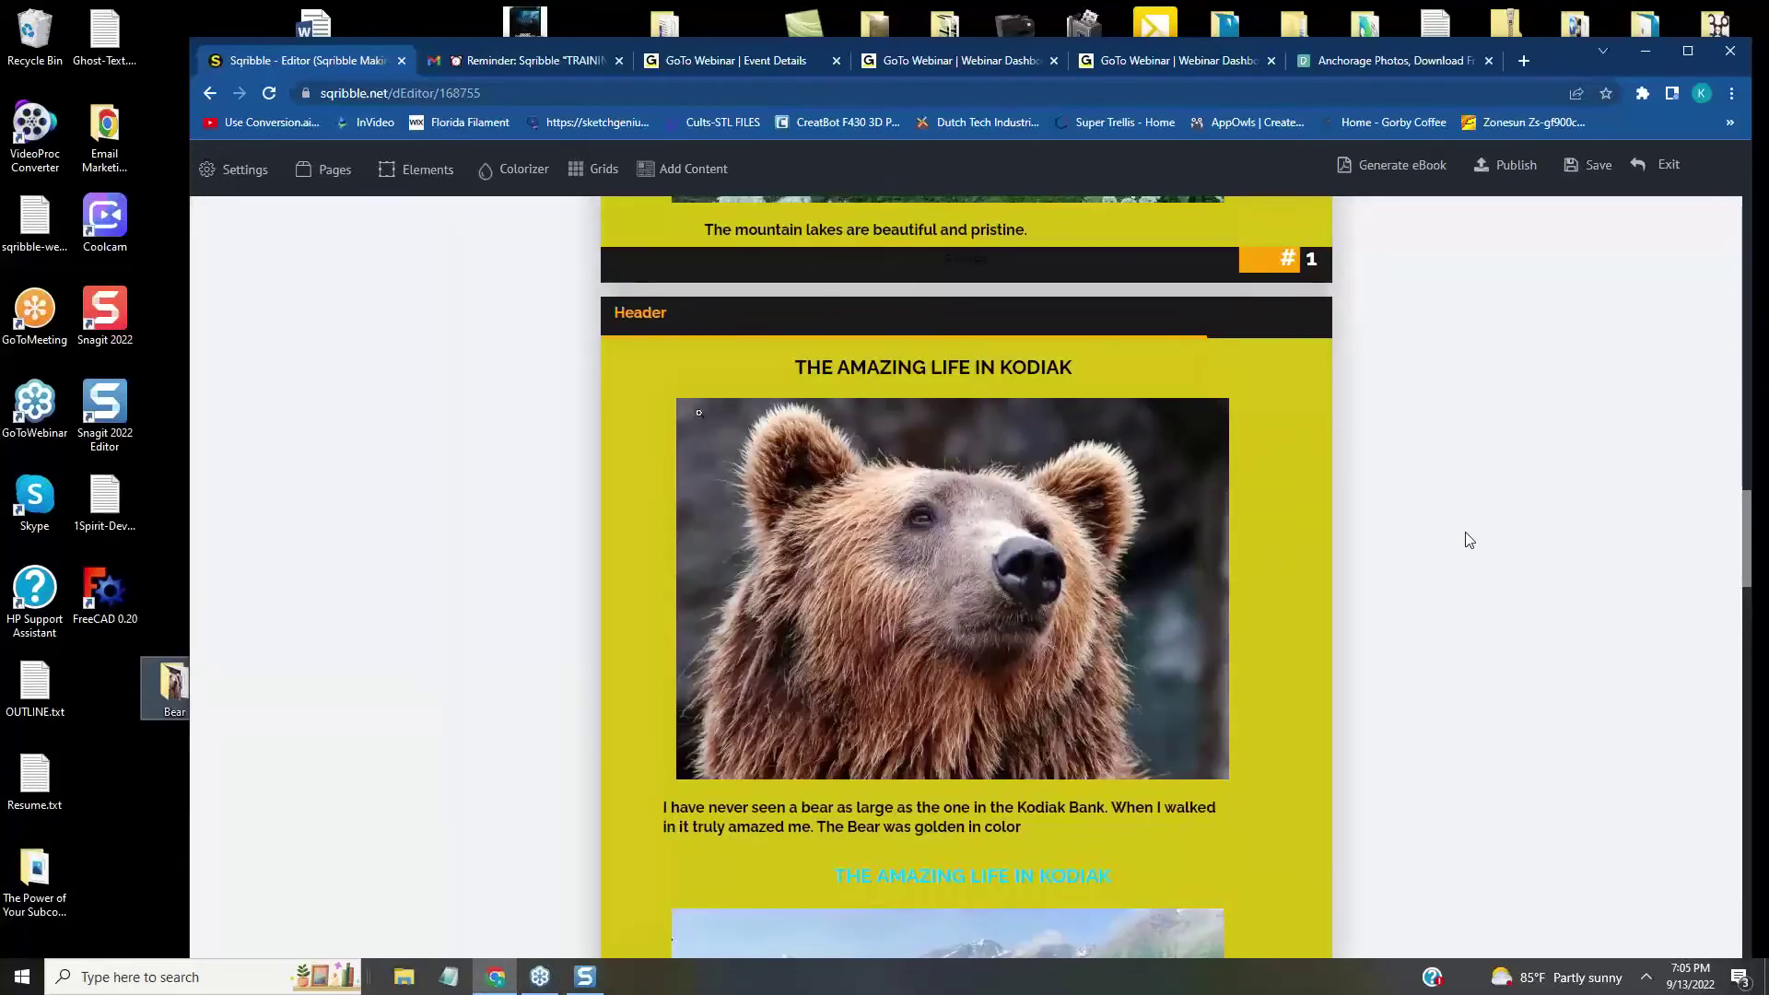
scroll(1472, 544, down, 10)
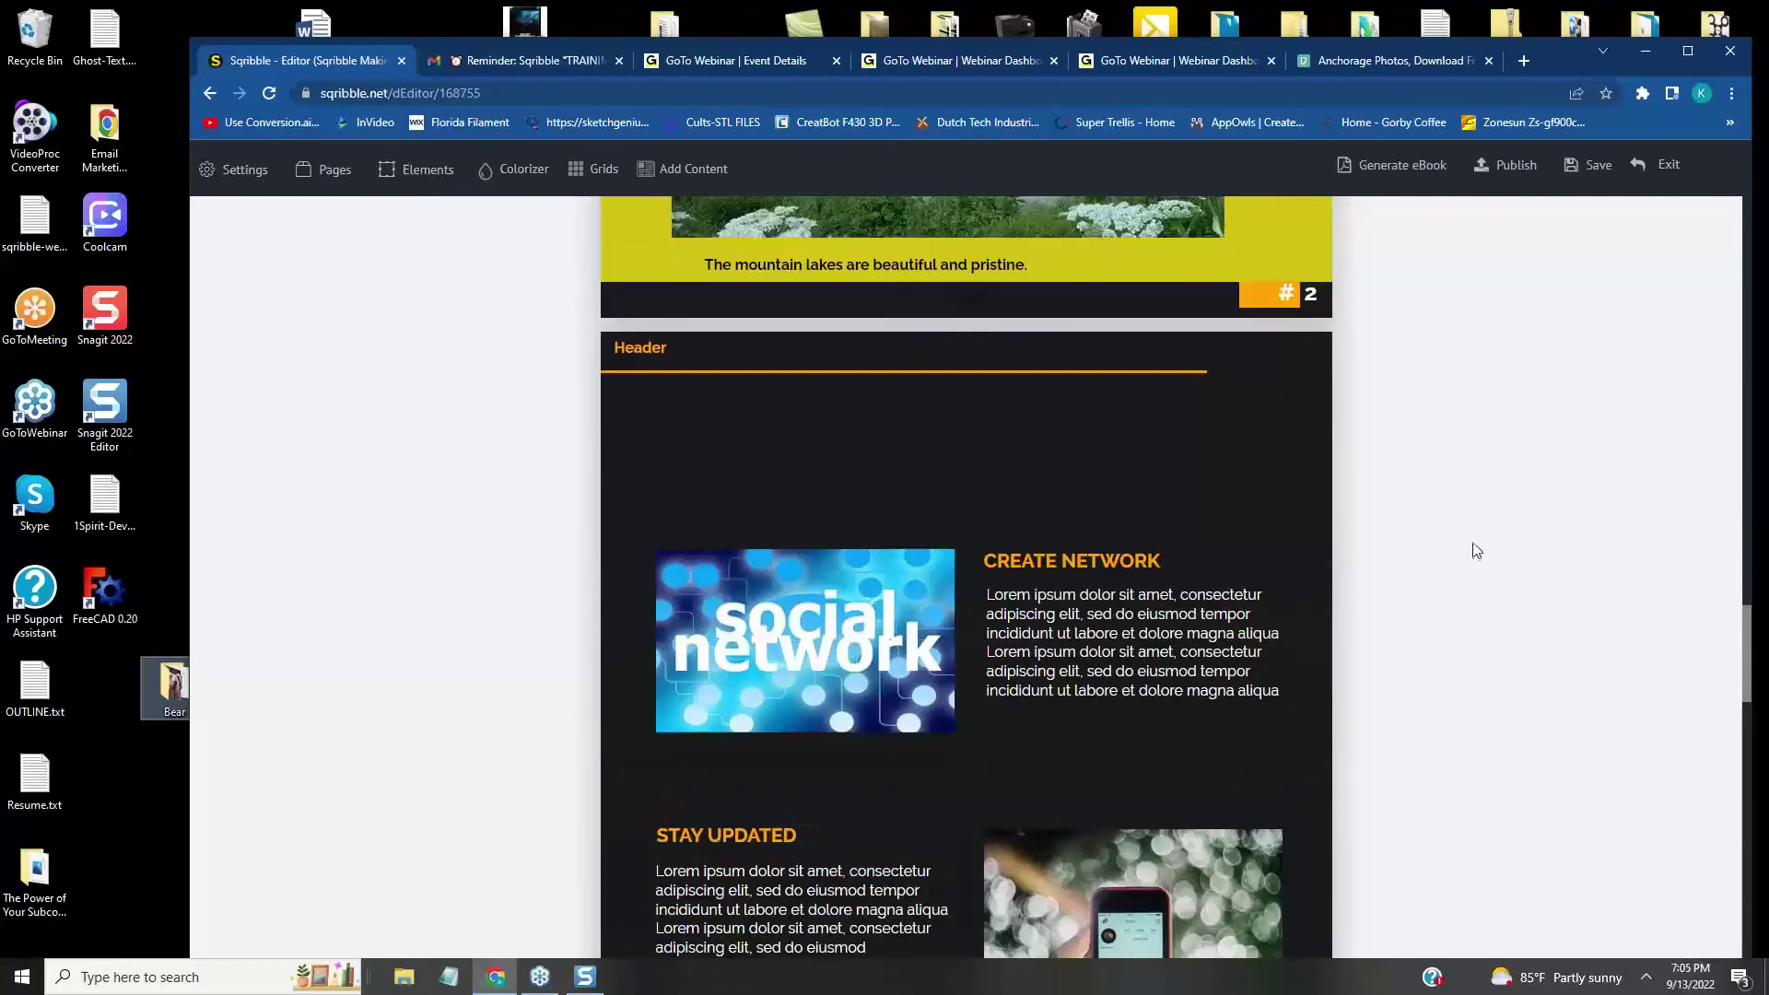
scroll(1477, 551, up, 1)
scroll(1479, 549, down, 3)
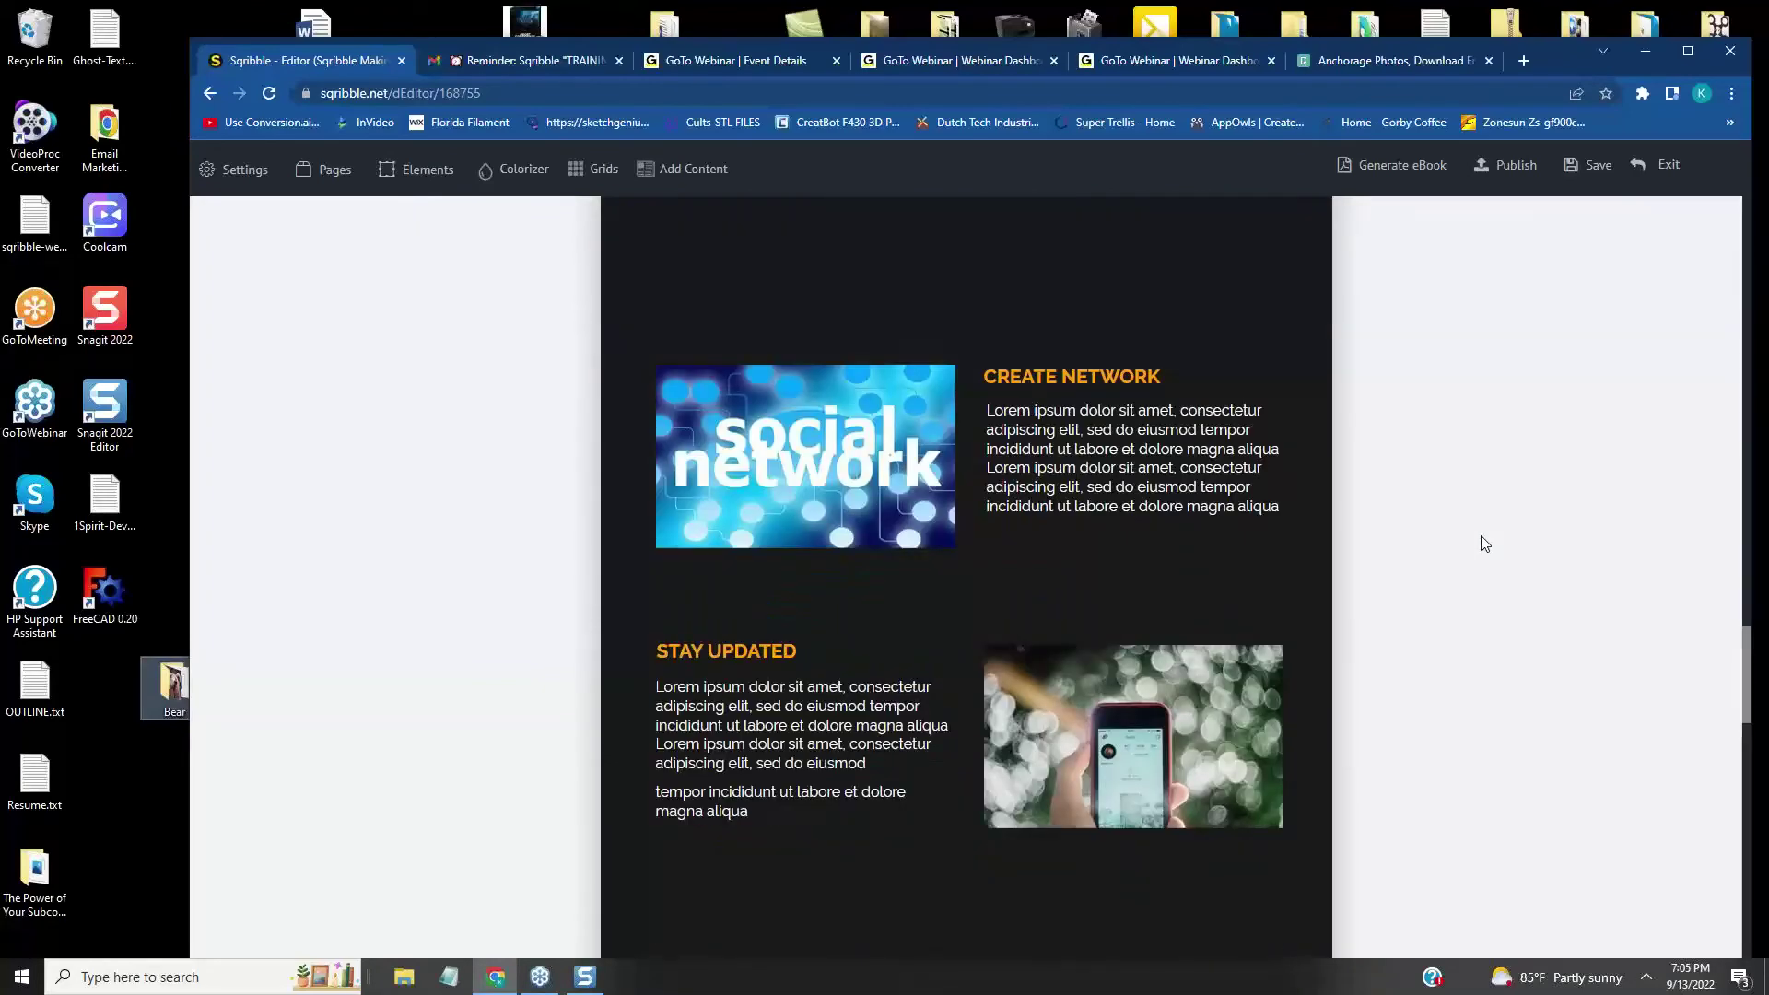
scroll(1486, 547, down, 4)
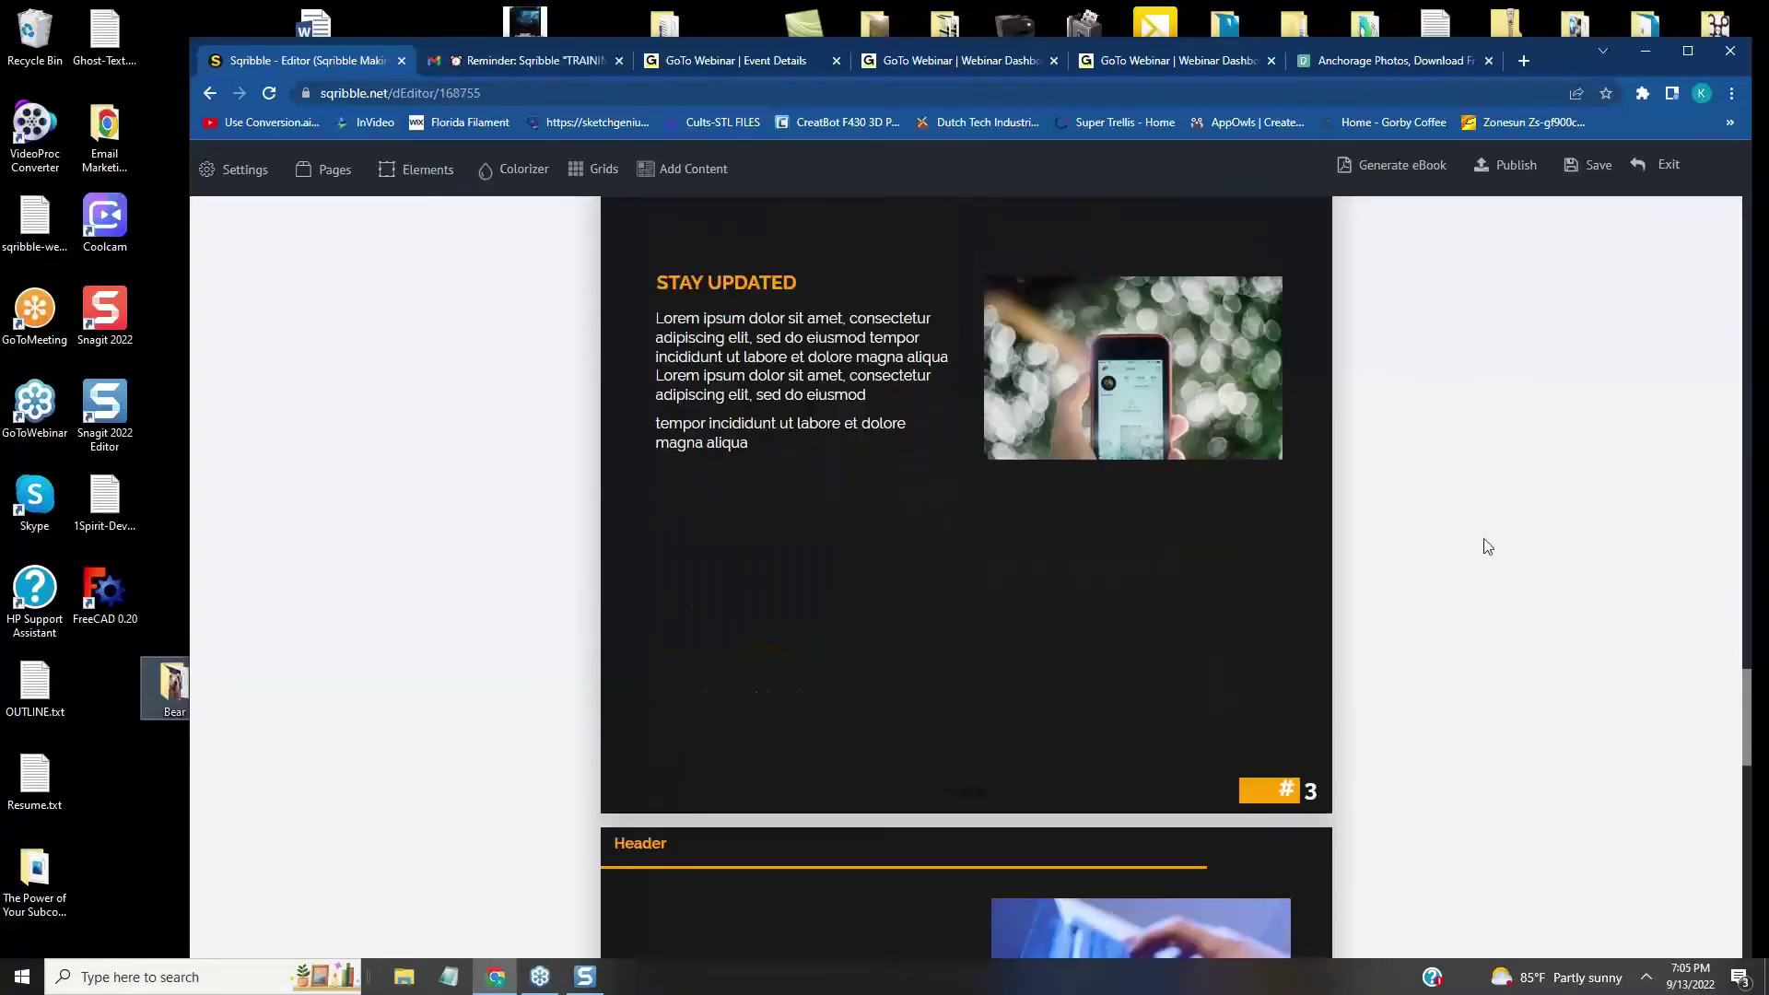
scroll(1489, 545, down, 2)
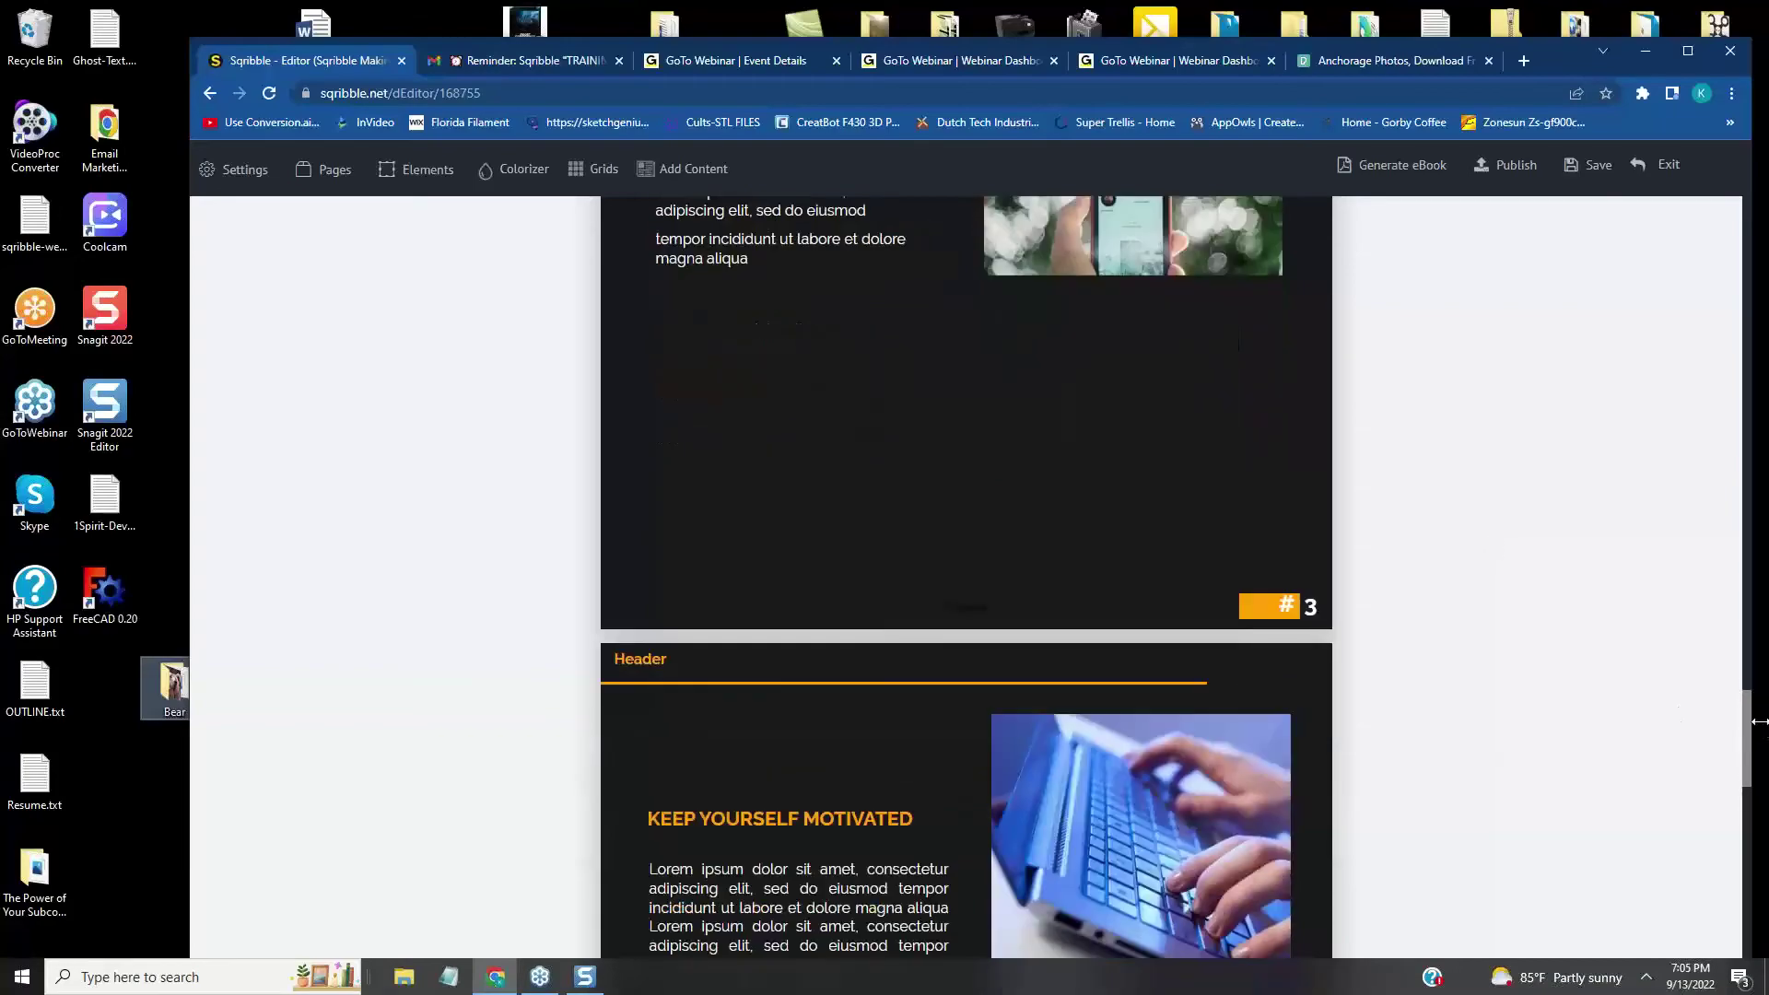
- Look over the ebook's cover, table of contents and page 1, ending back at the cover
drag(1756, 721, 1714, 164)
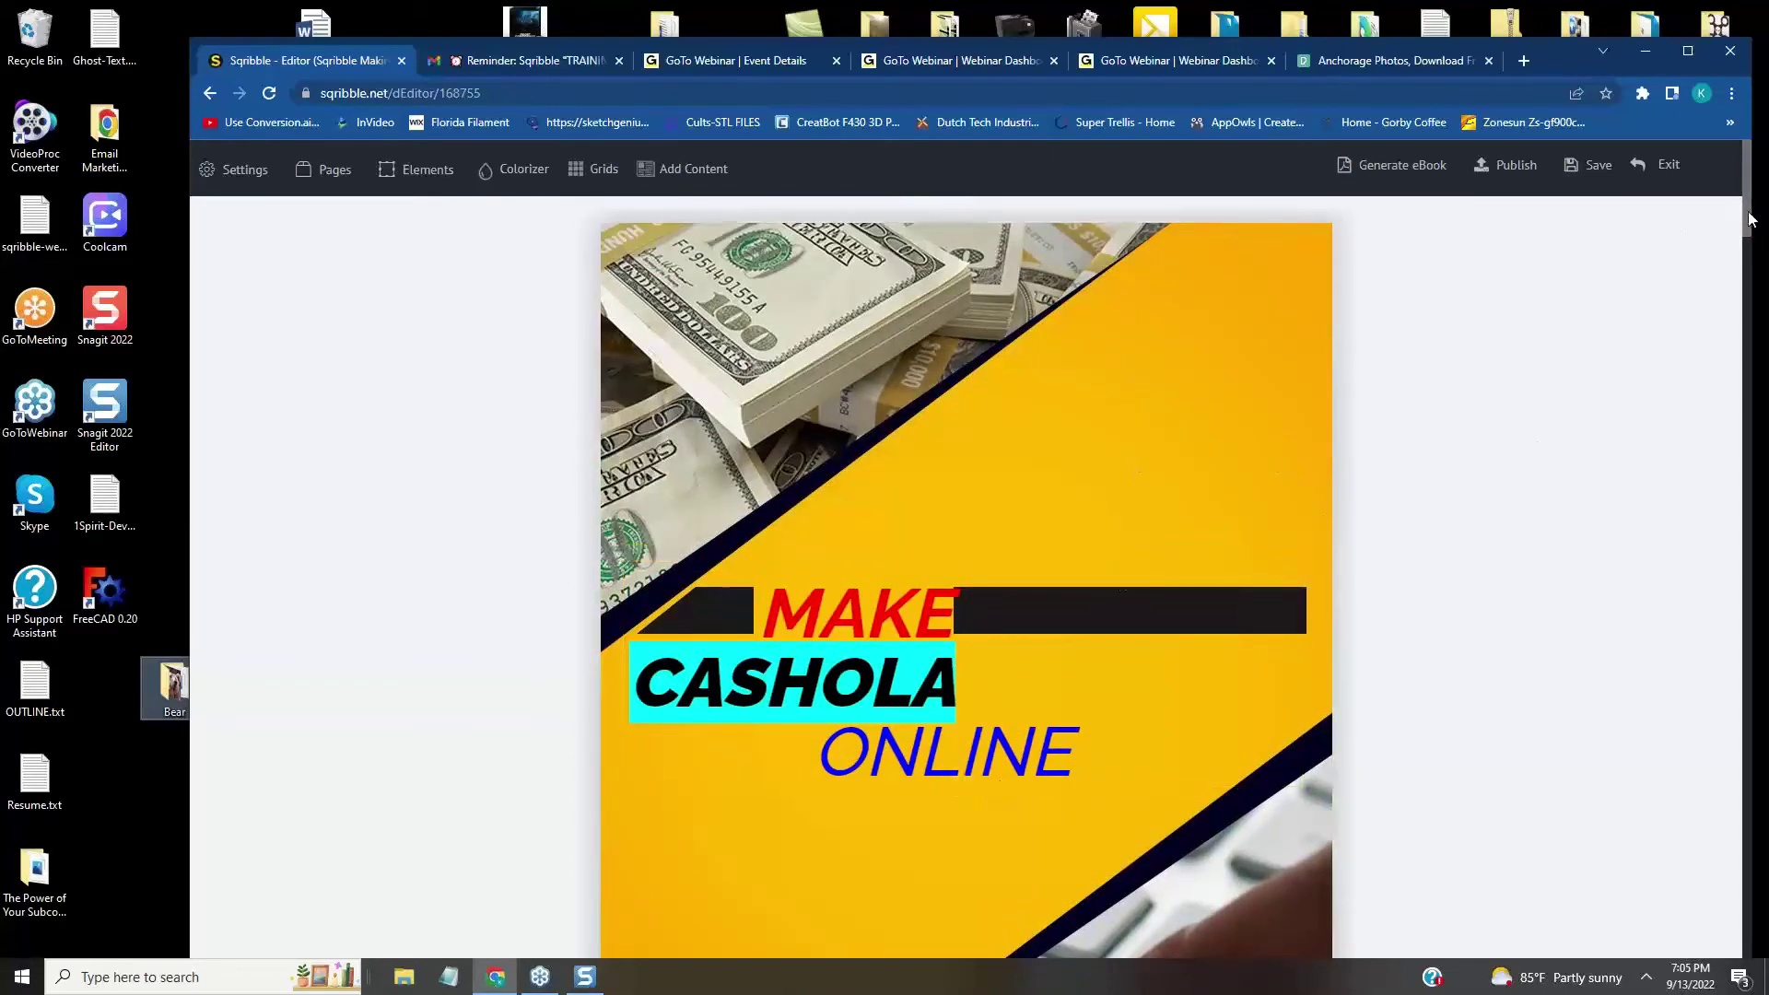
drag(1751, 219, 1742, 301)
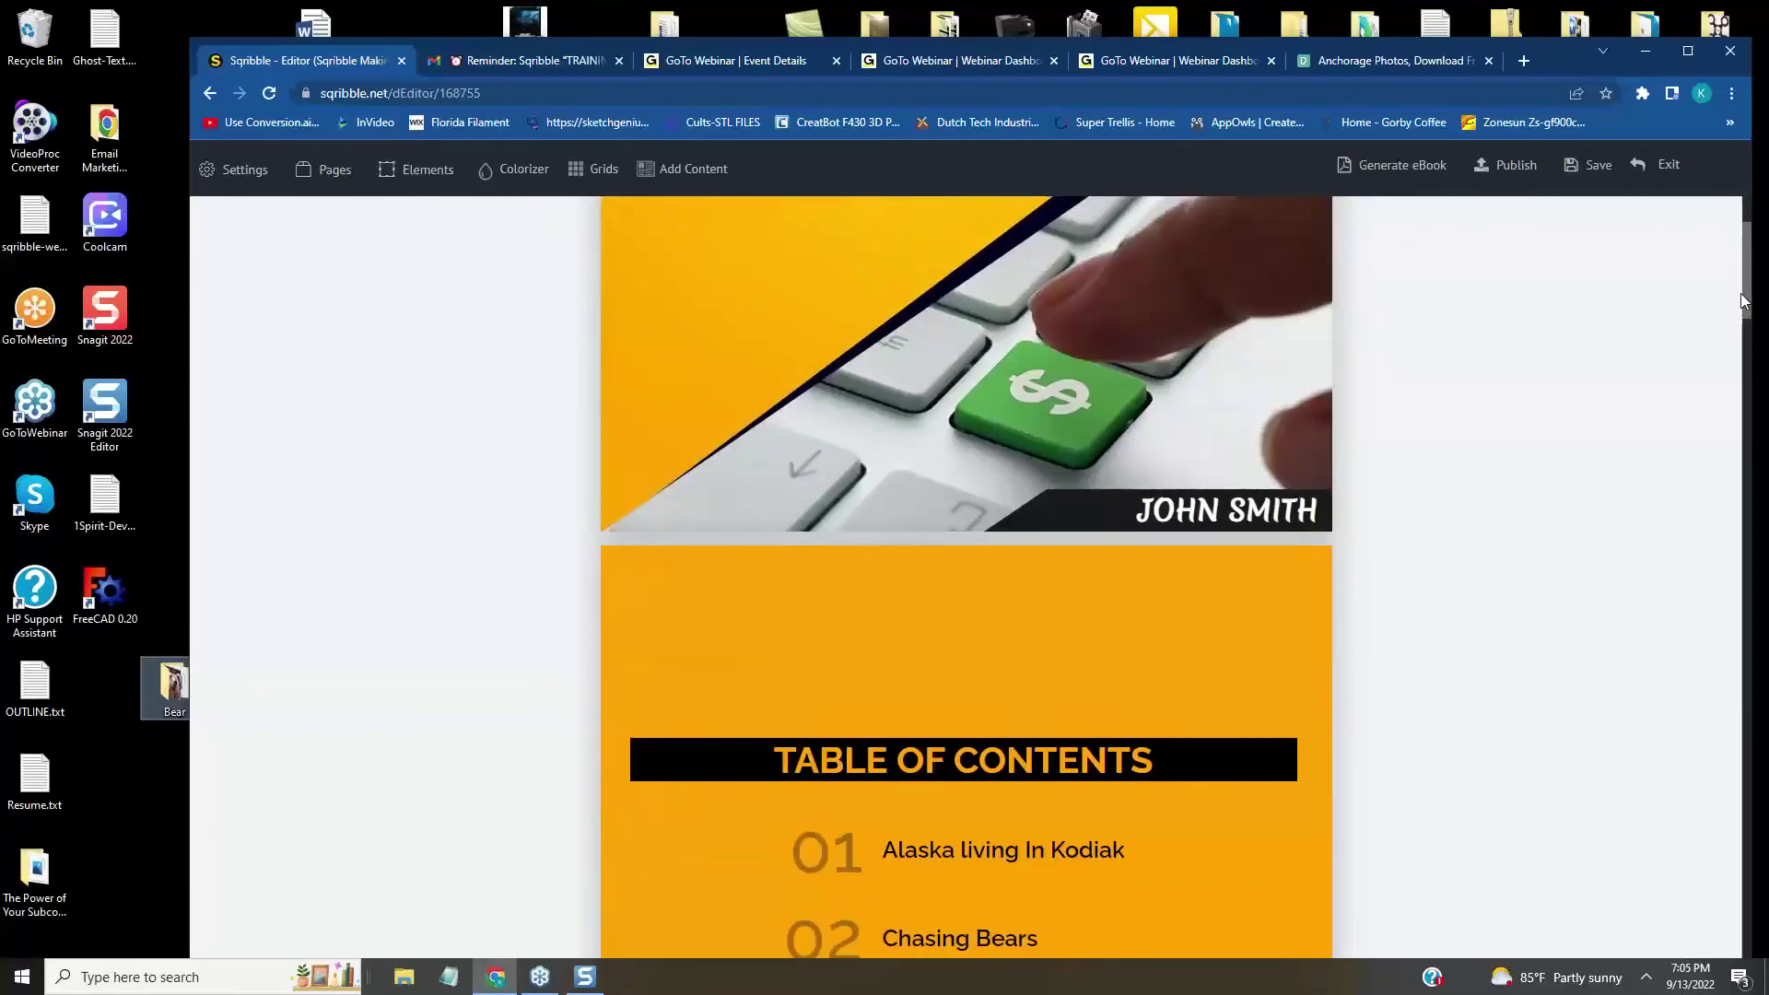
drag(1741, 300, 1764, 447)
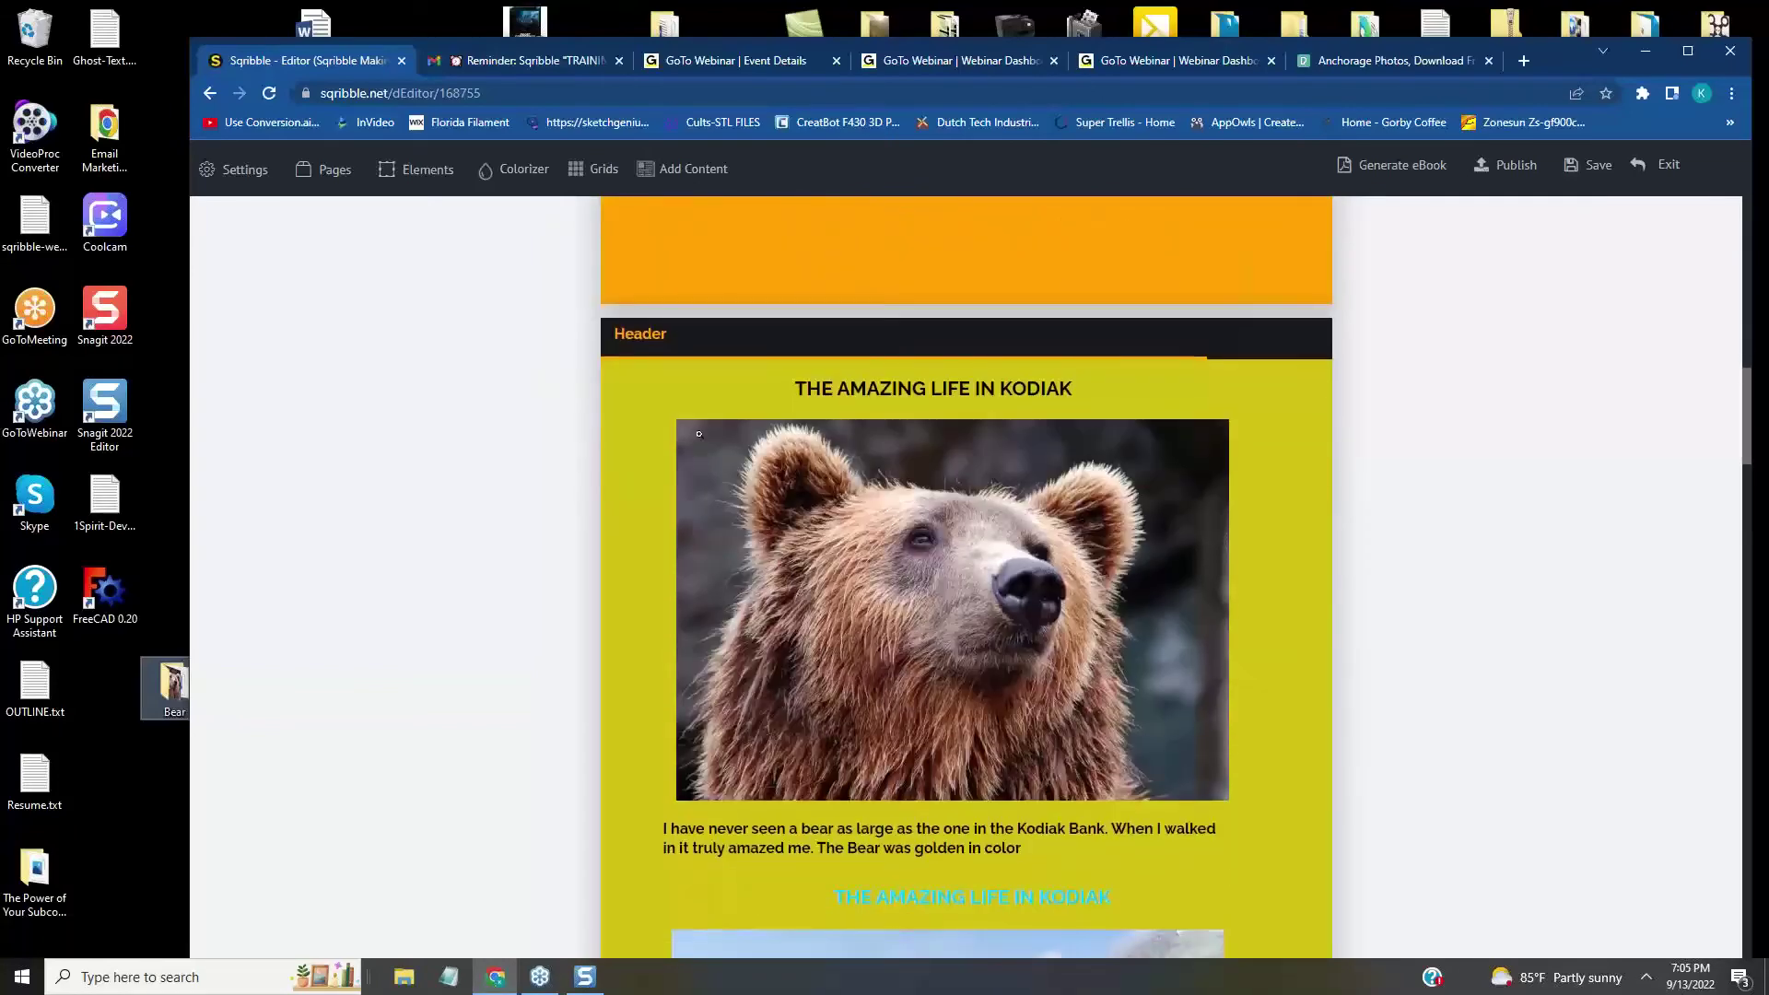
drag(1766, 447, 1735, 205)
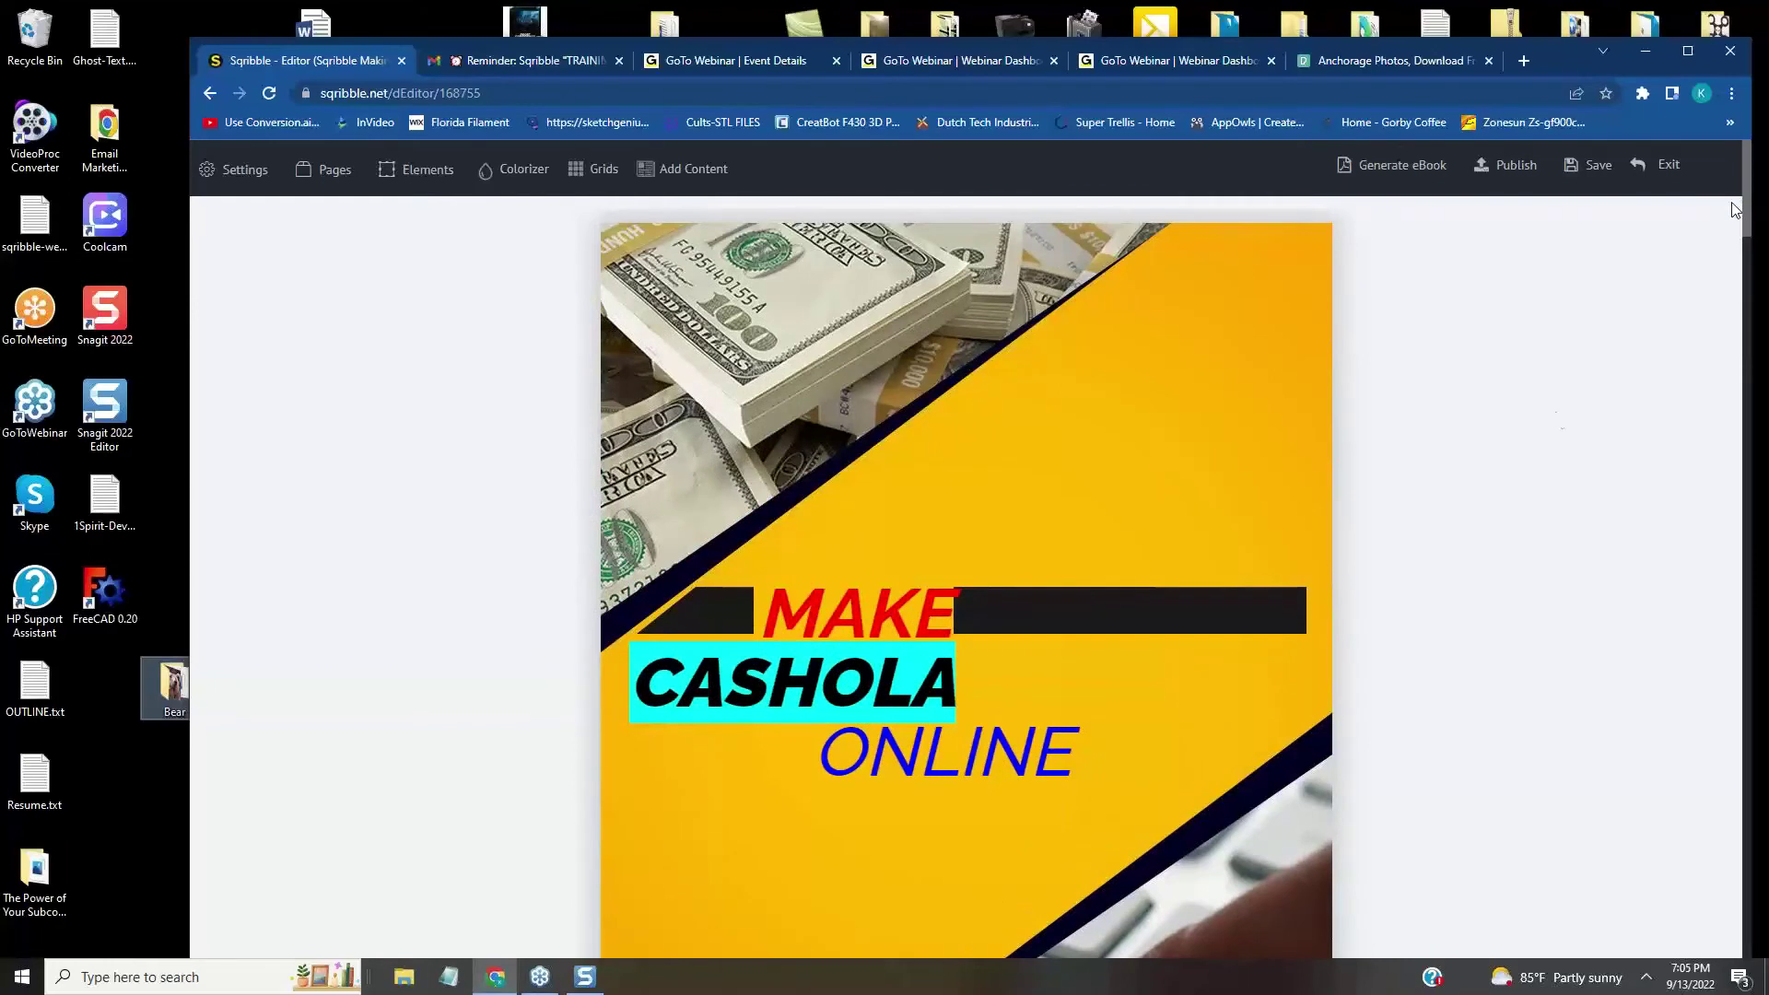
- Move the MAKE CASHOLA ONLINE headline down the cover and back up over the black bar, slightly left of its original place
mouse_move(1243, 535)
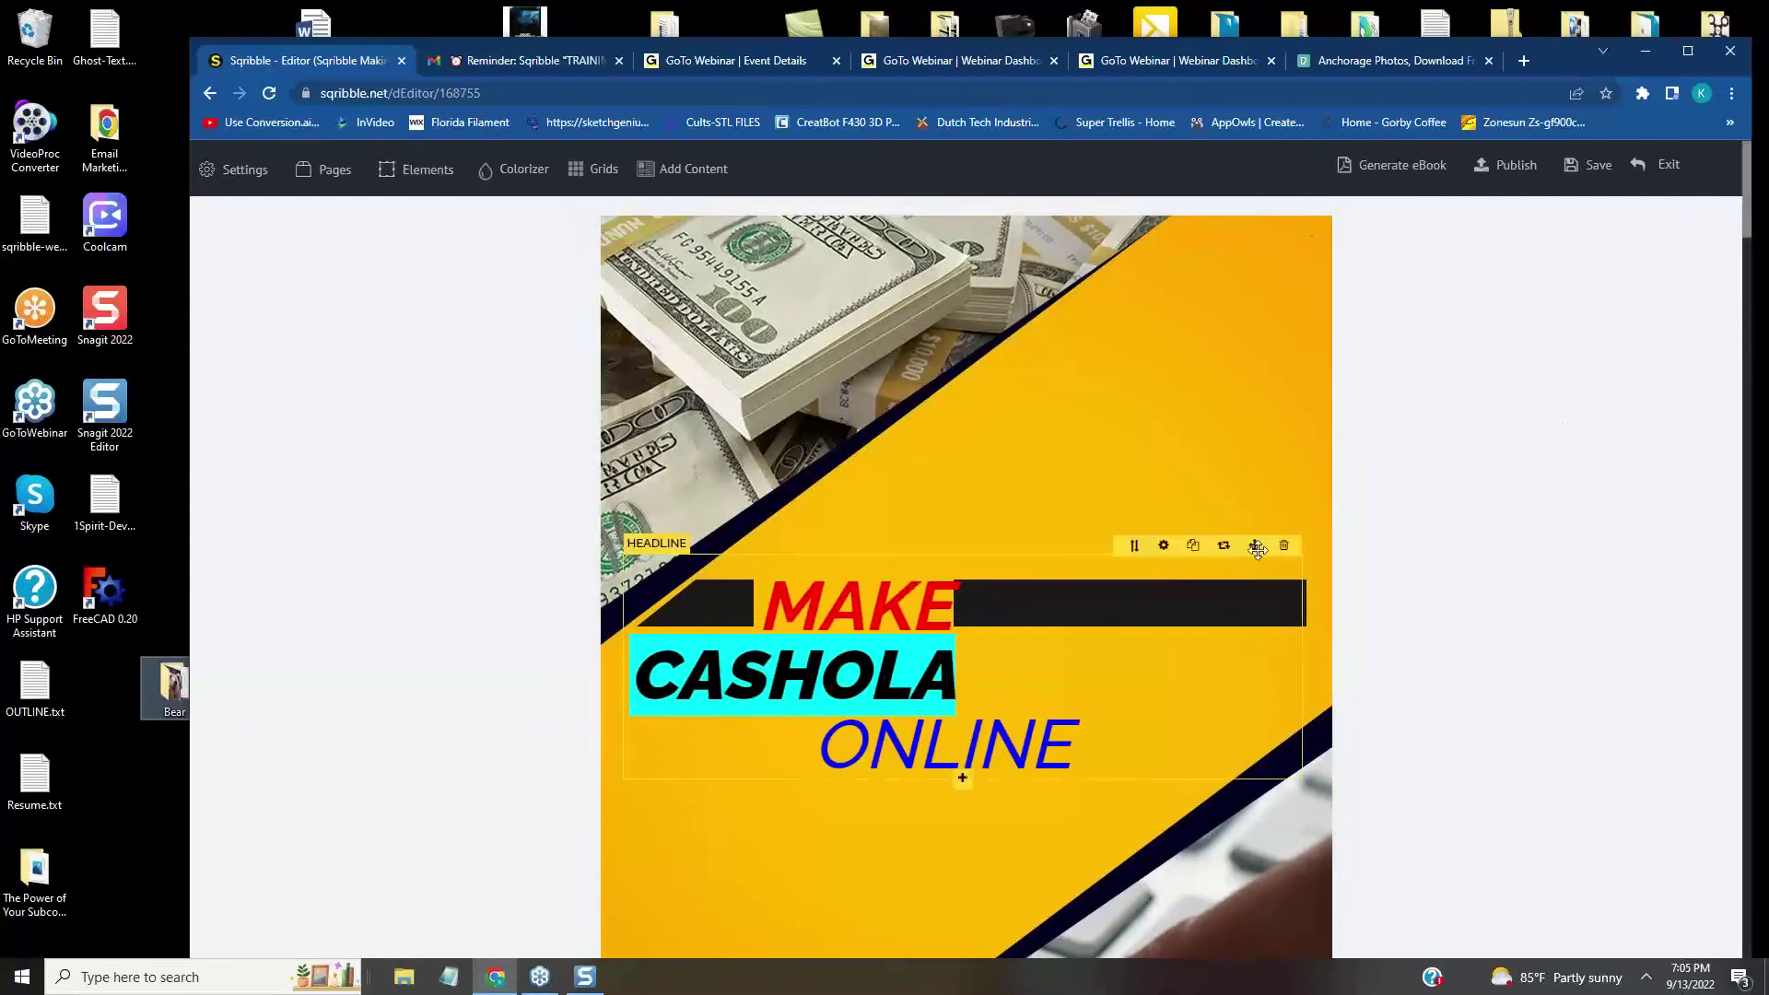
drag(1243, 535, 1255, 538)
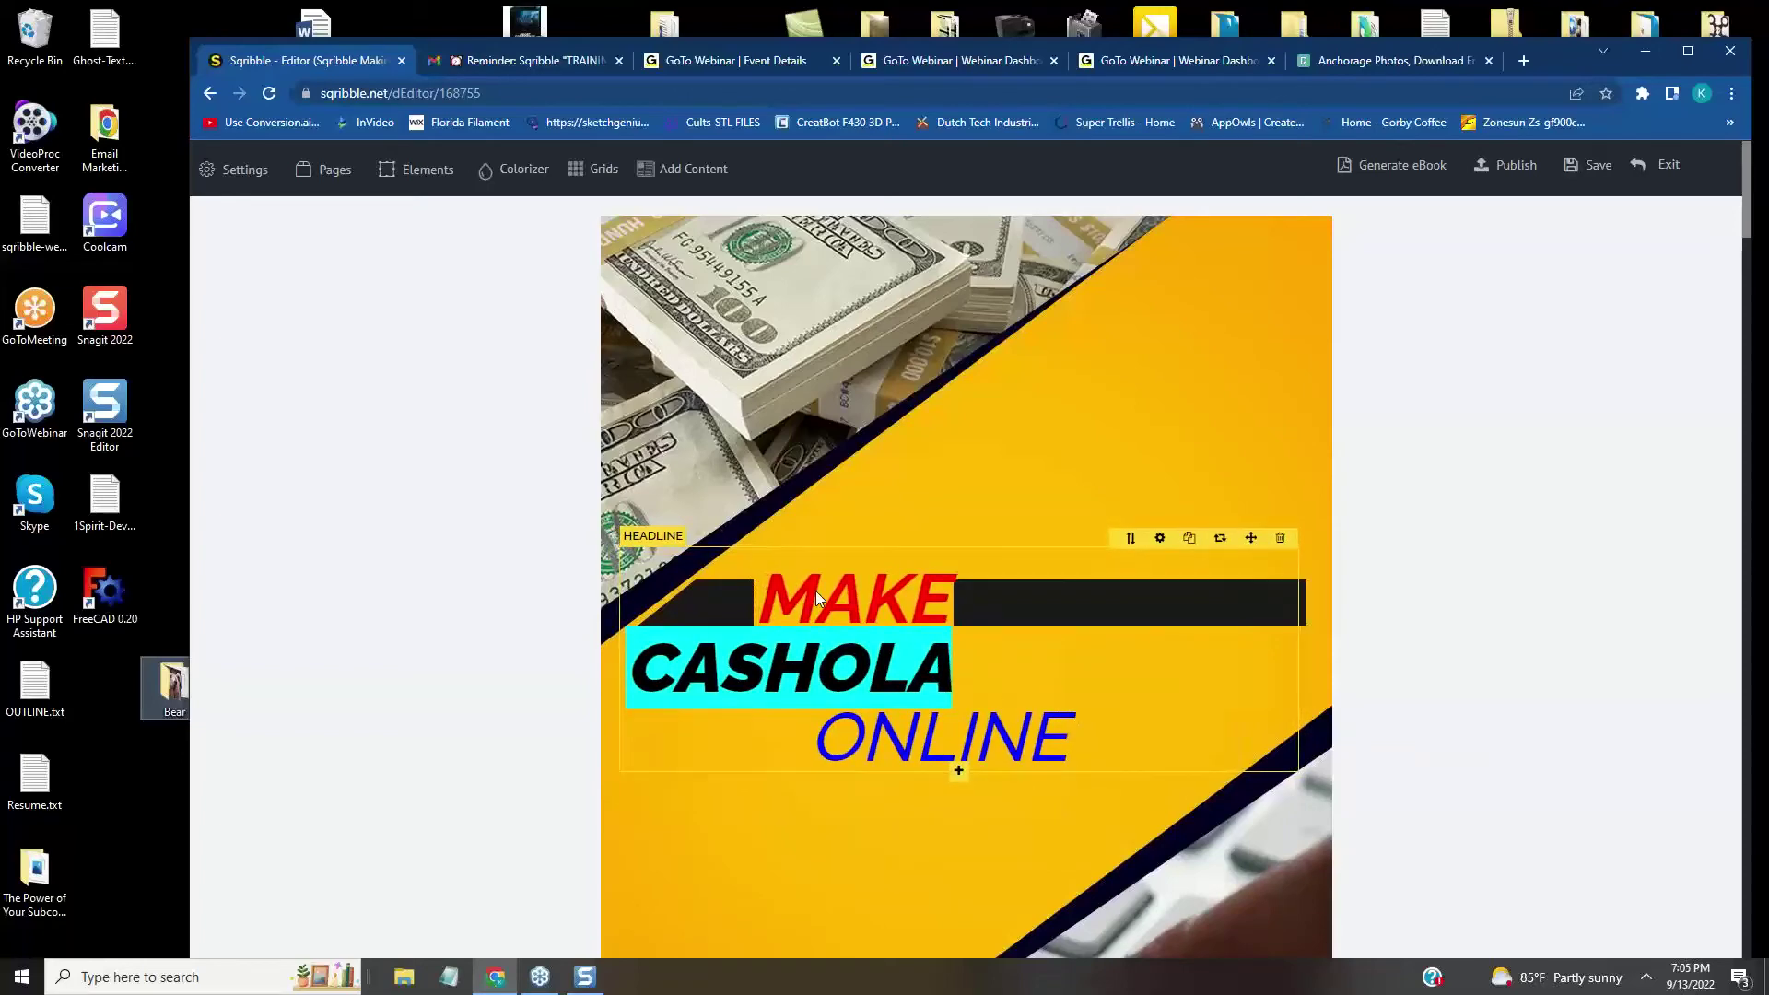
scroll(1163, 562, down, 9)
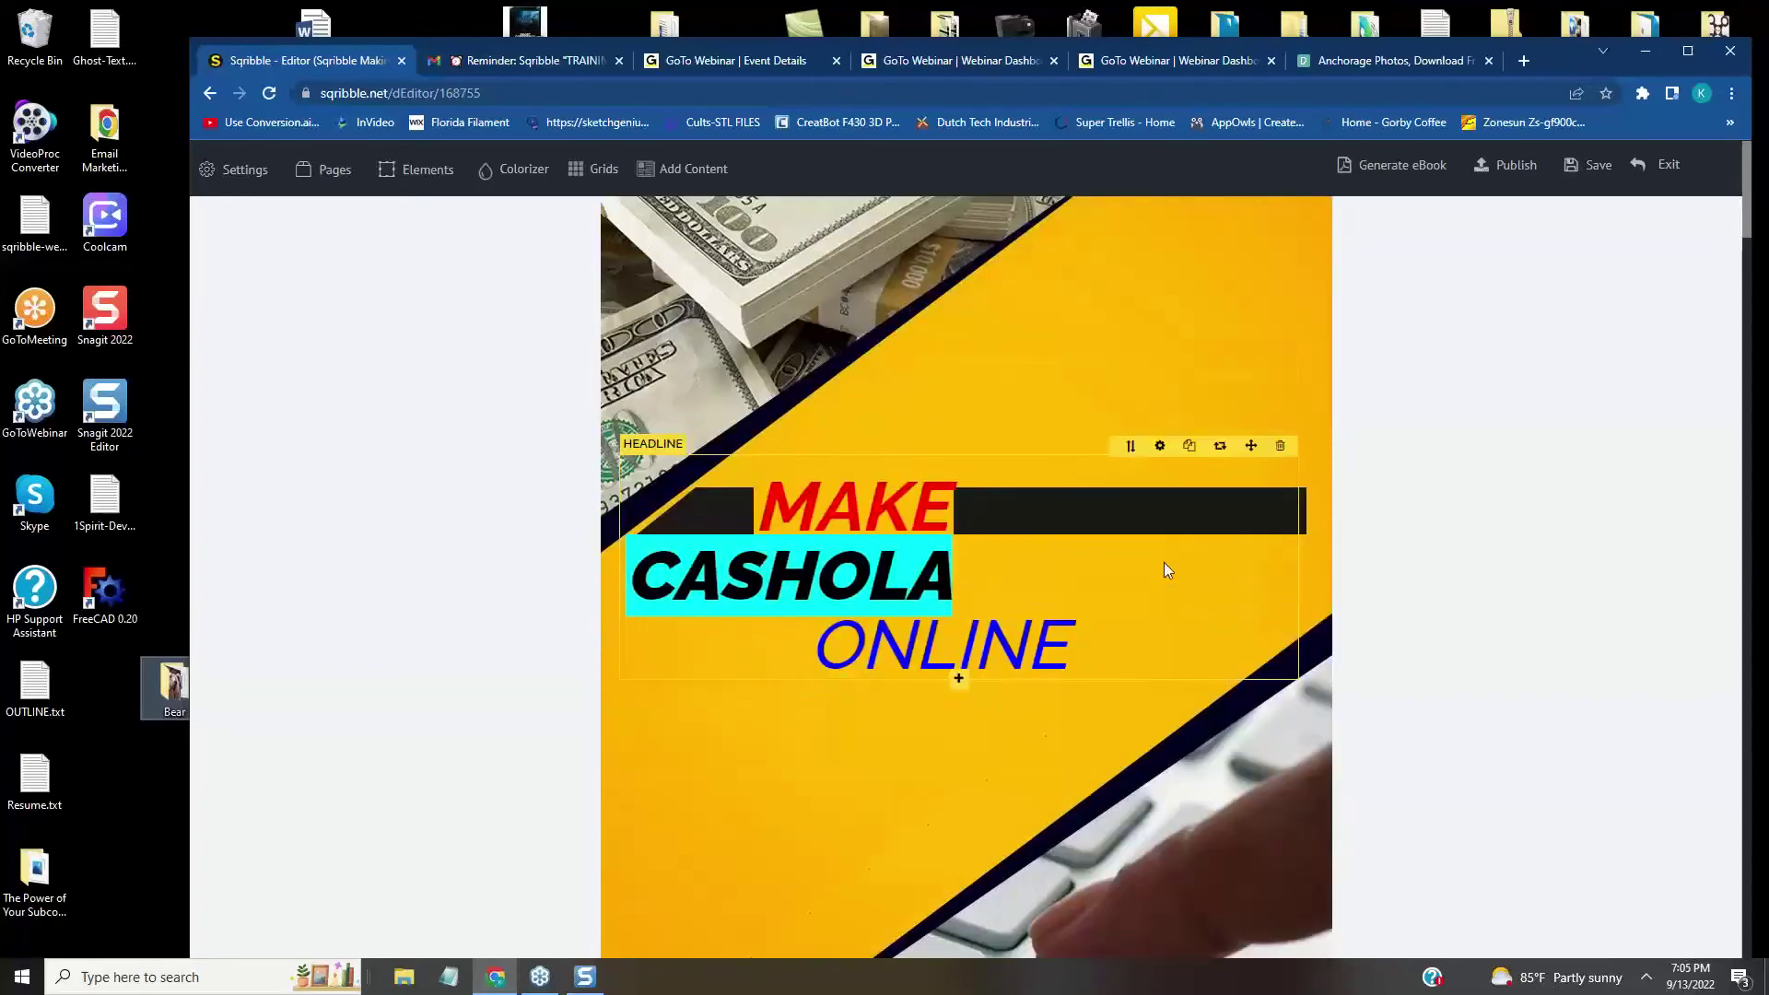
scroll(1197, 539, up, 1)
scroll(1211, 535, up, 7)
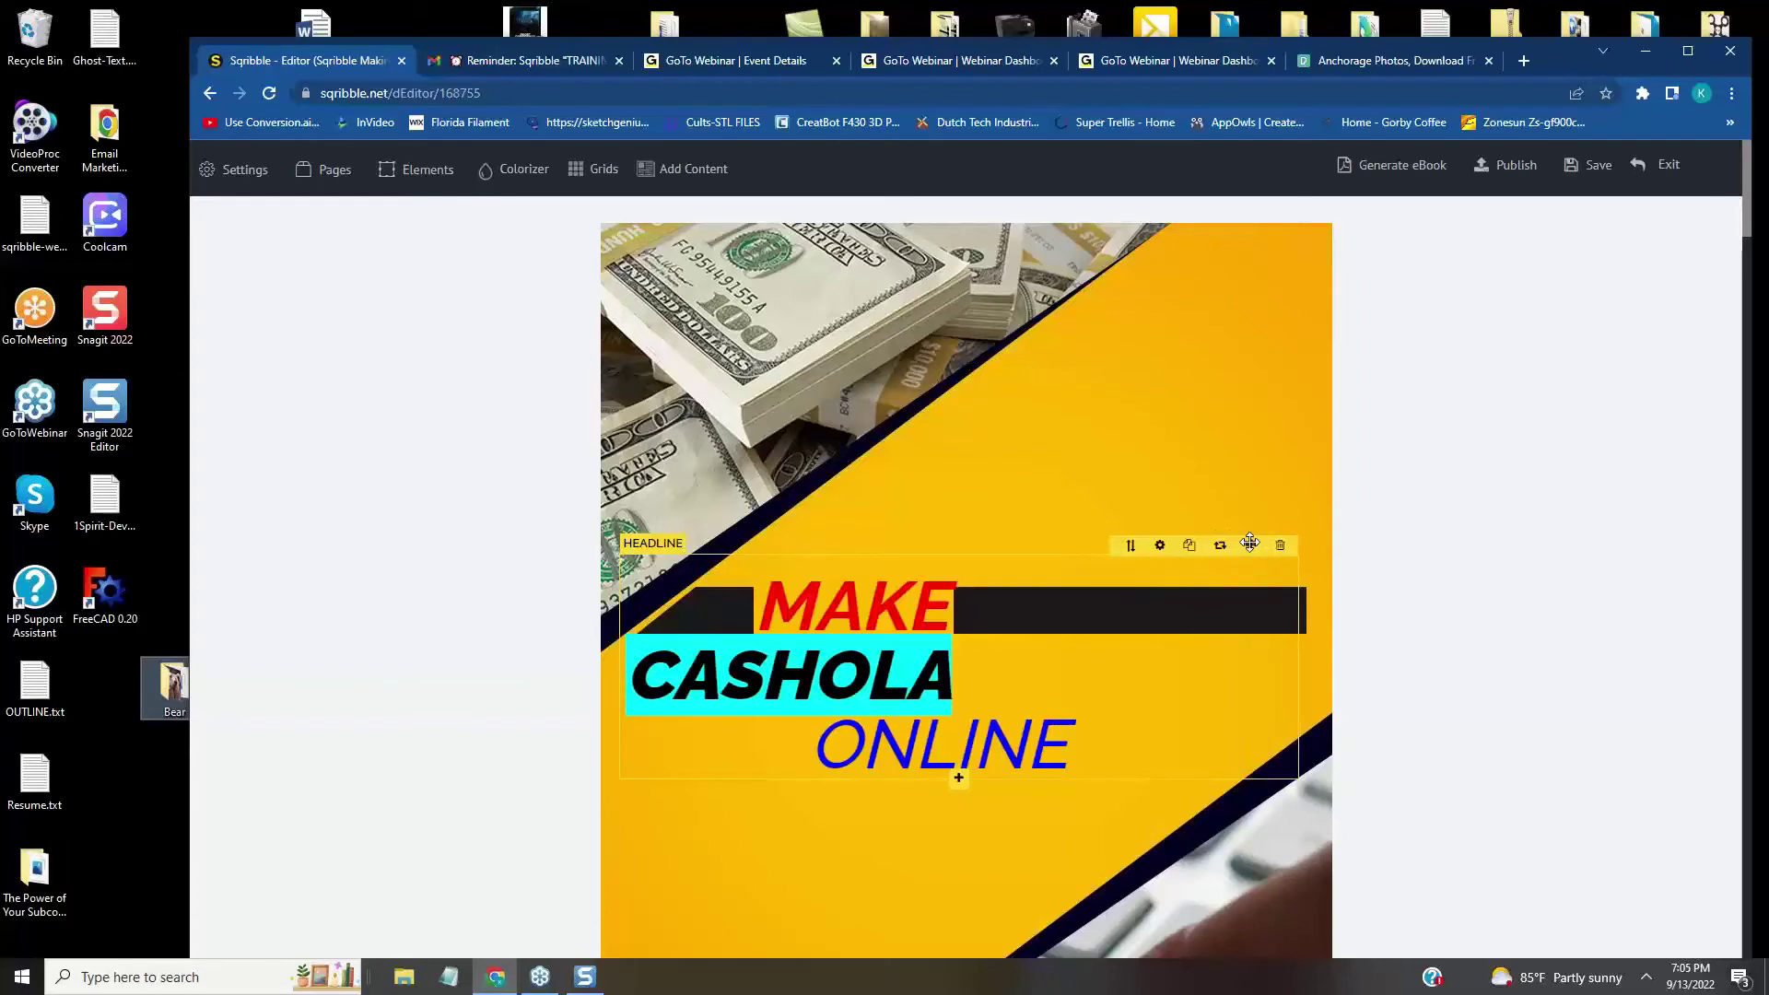
drag(1251, 558, 1196, 601)
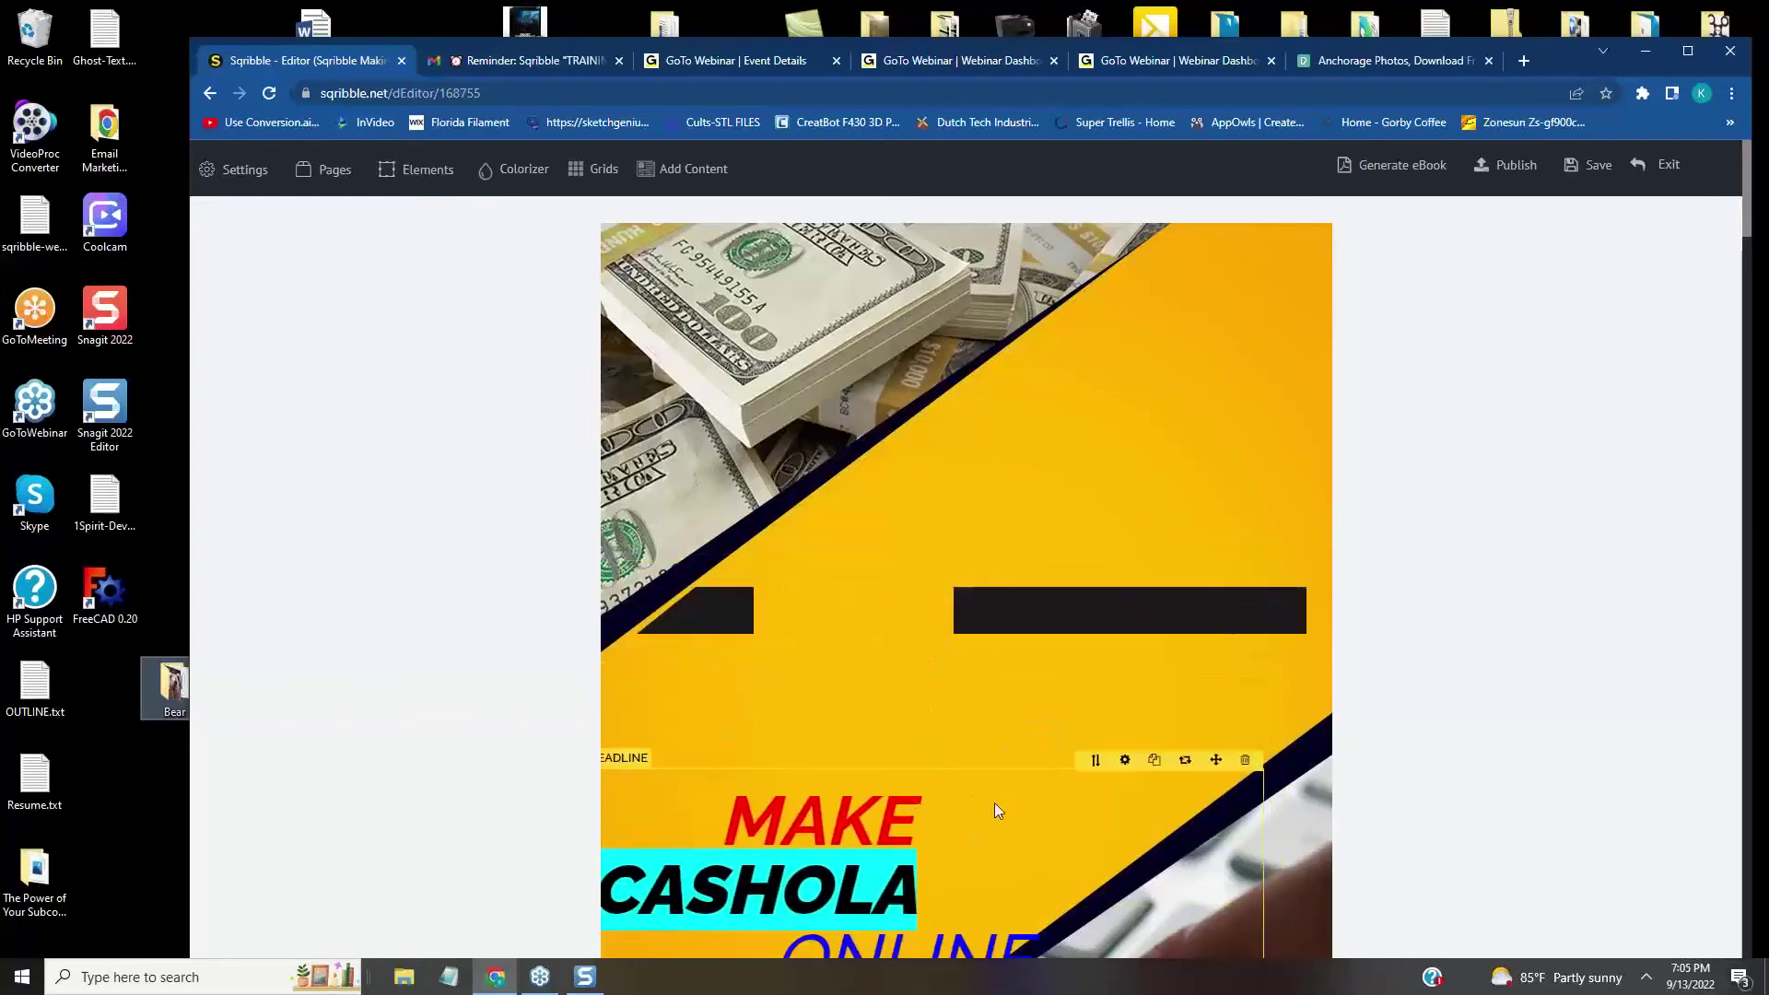
drag(1218, 757, 1248, 558)
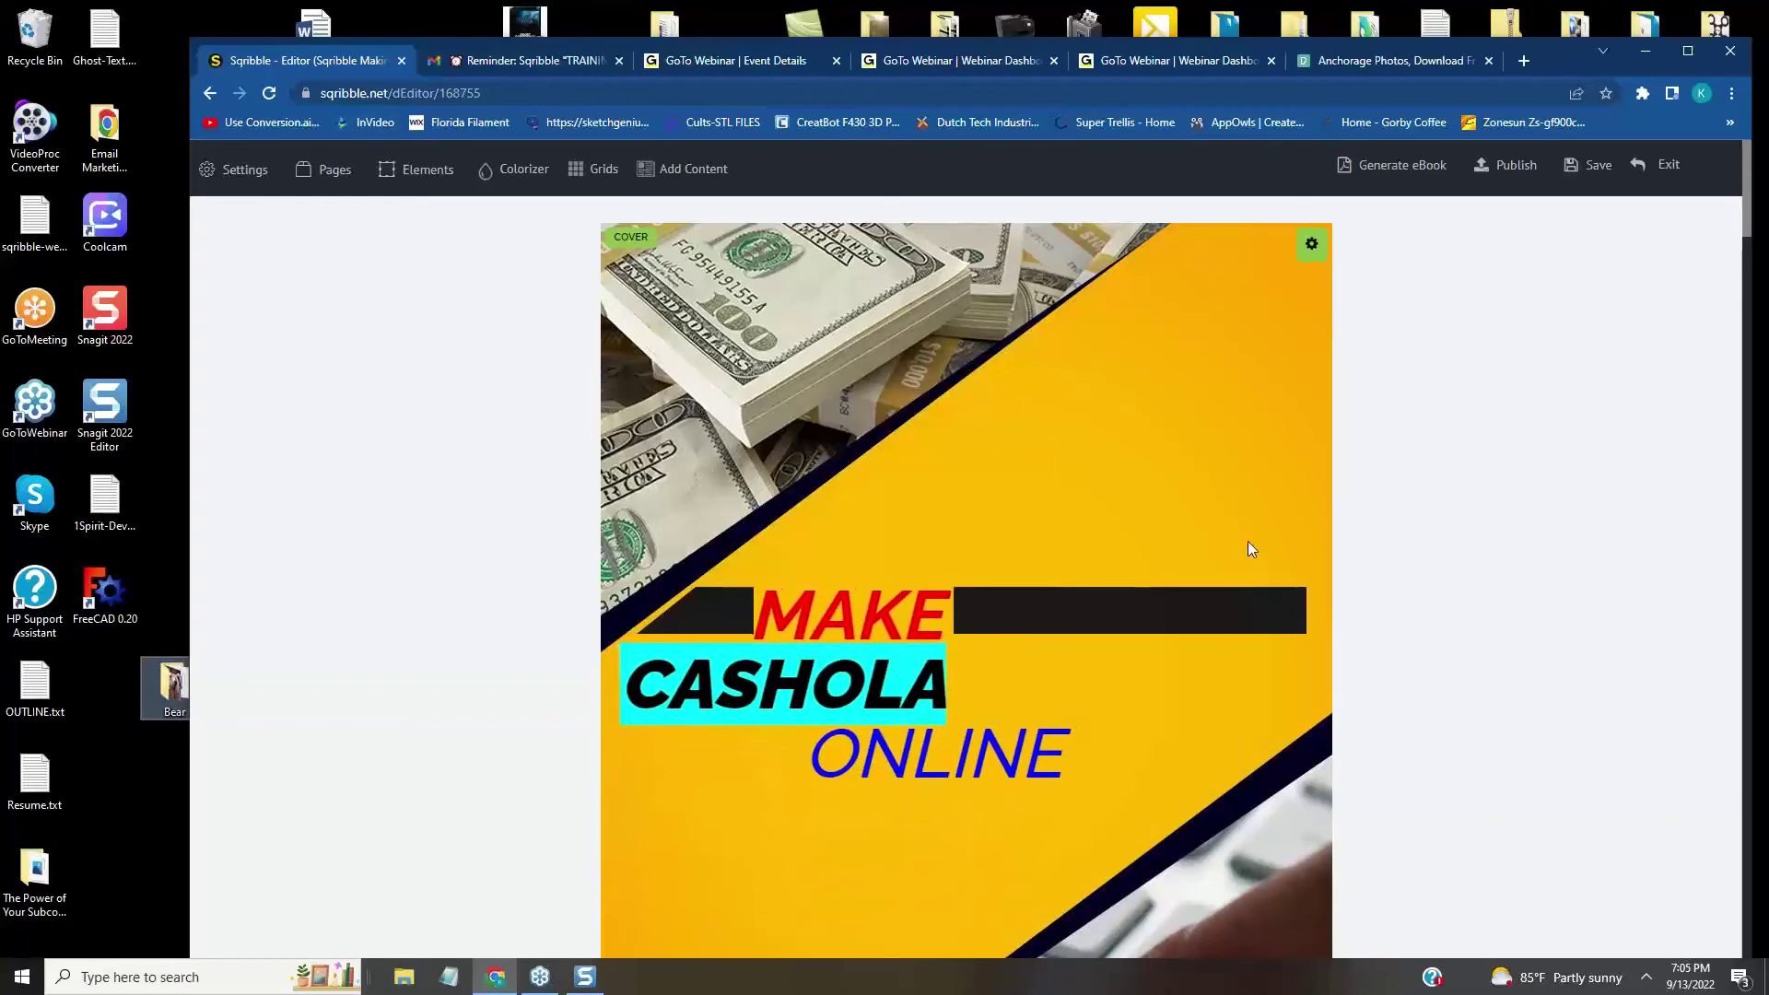
- Review the ebook from the table of contents through pages 1 and 2 to the template content on page 3
scroll(1247, 543, down, 9)
scroll(1268, 566, down, 6)
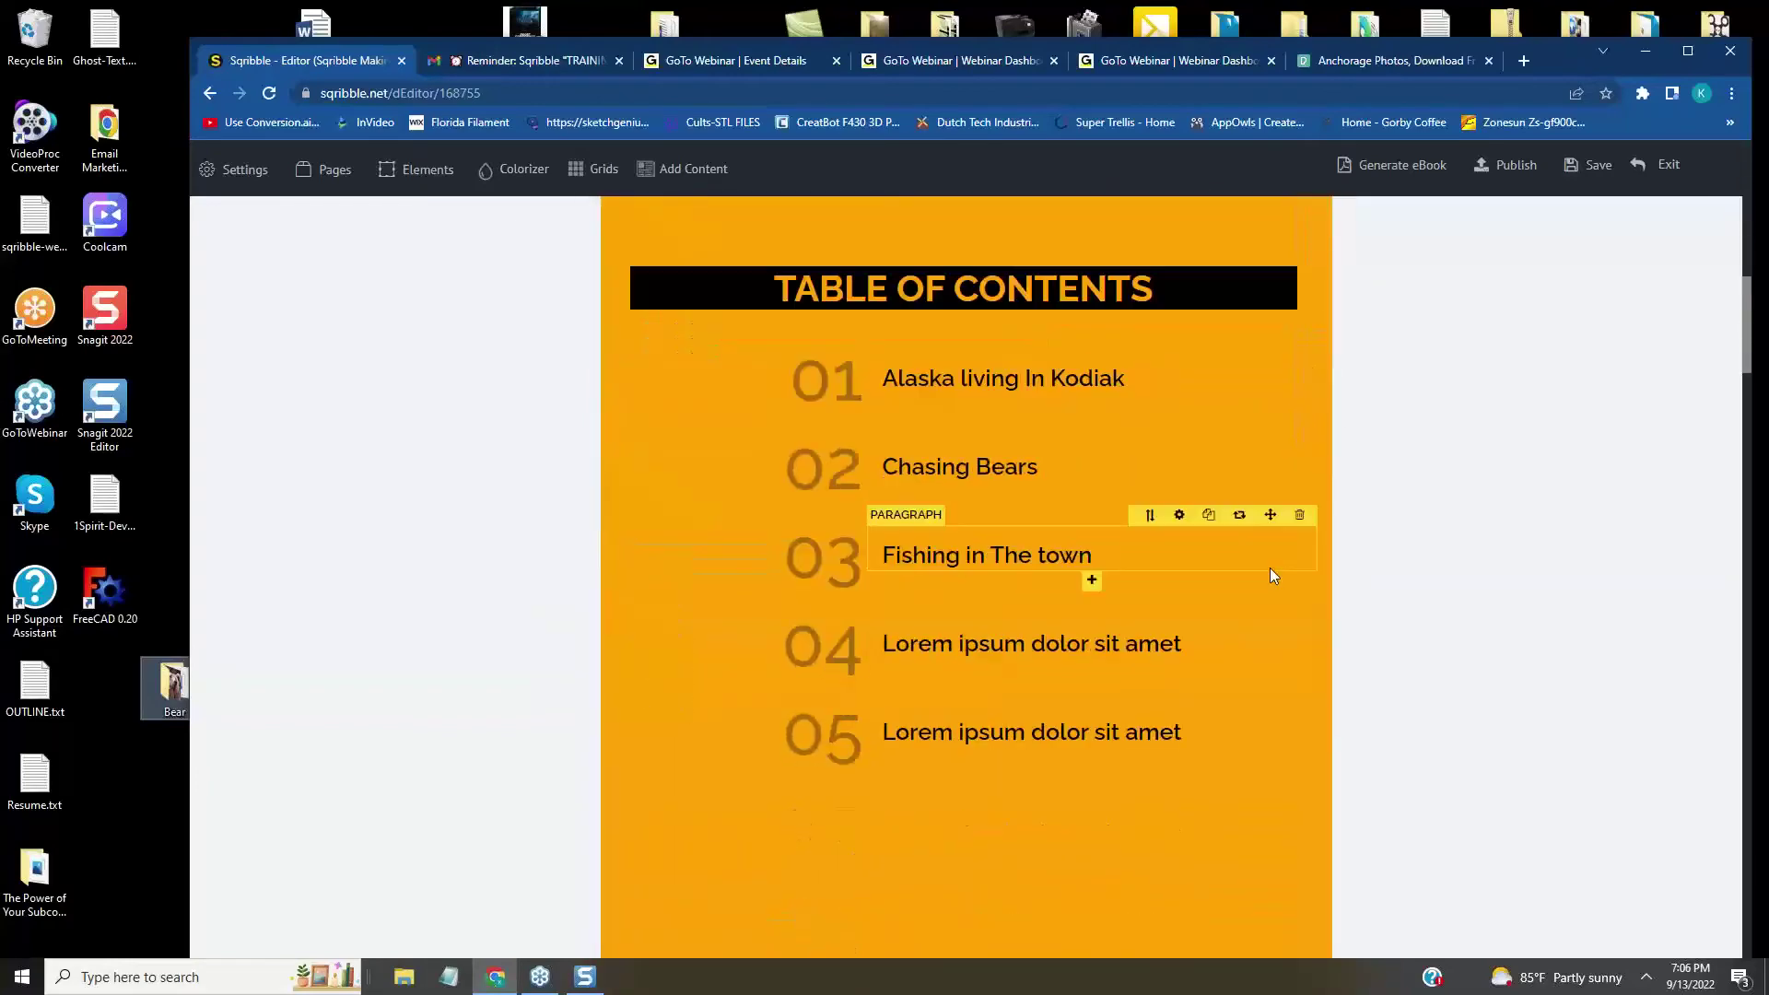
scroll(1270, 567, down, 3)
scroll(1270, 566, down, 10)
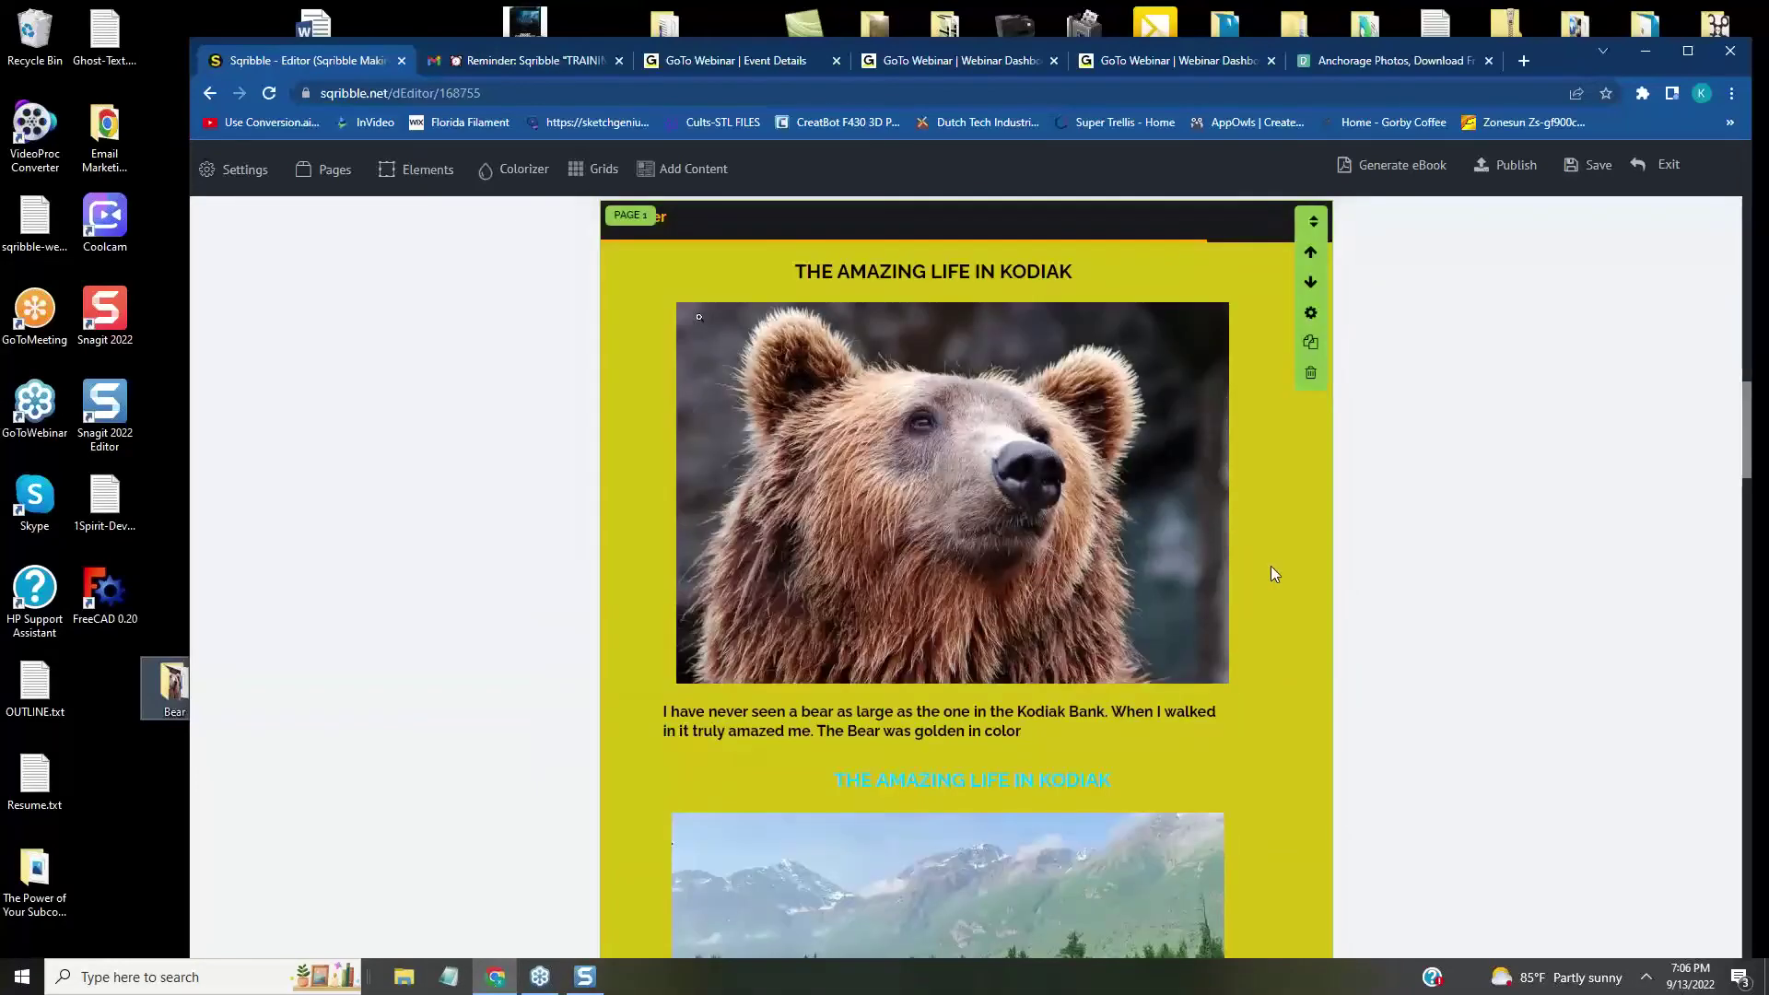
scroll(1272, 580, down, 5)
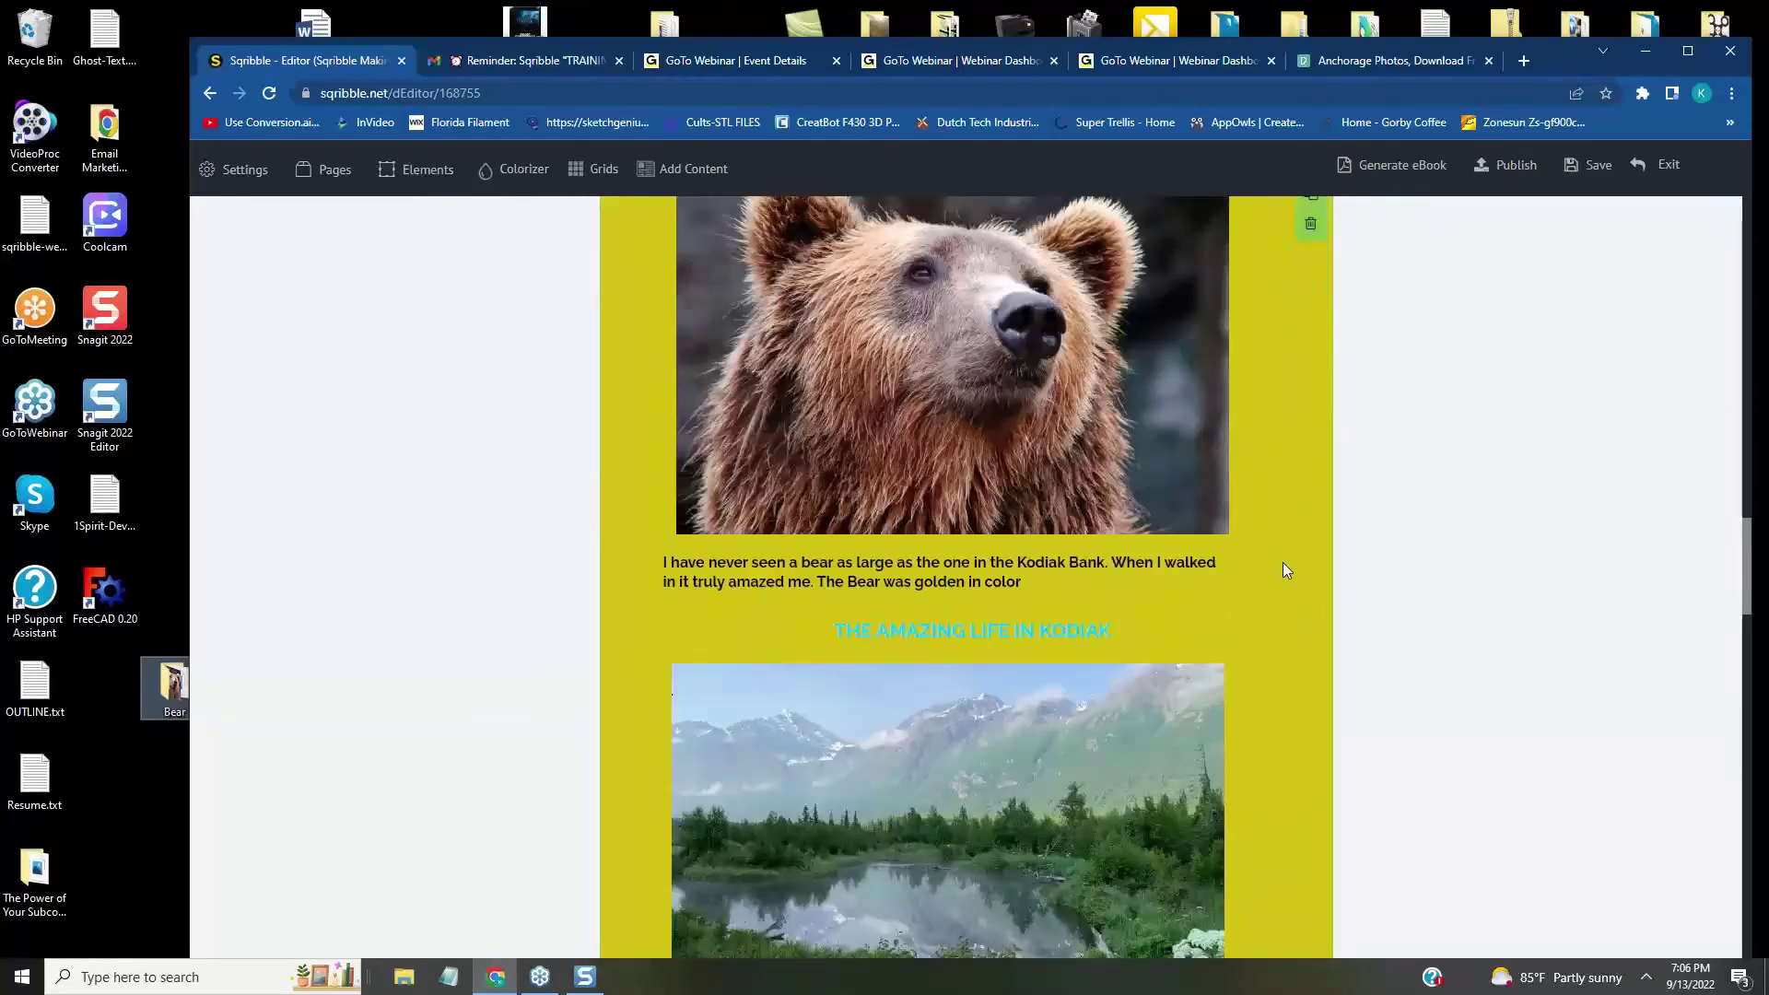
scroll(1284, 567, up, 3)
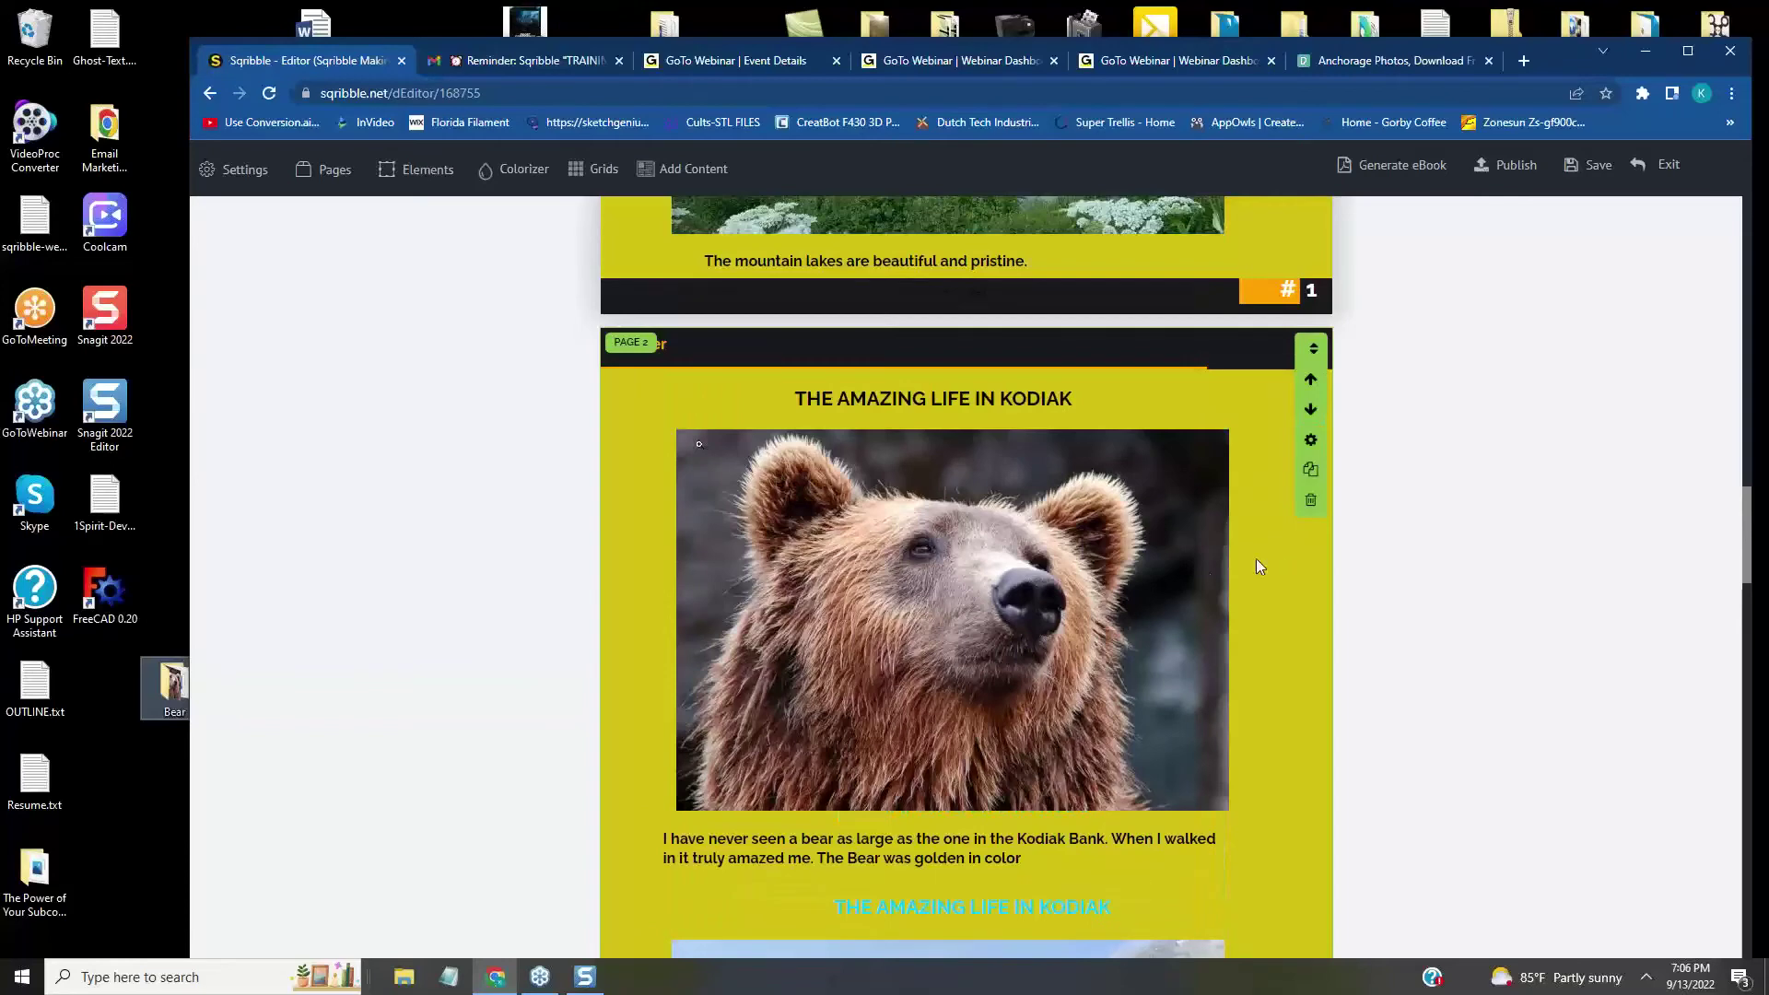
scroll(1198, 576, down, 4)
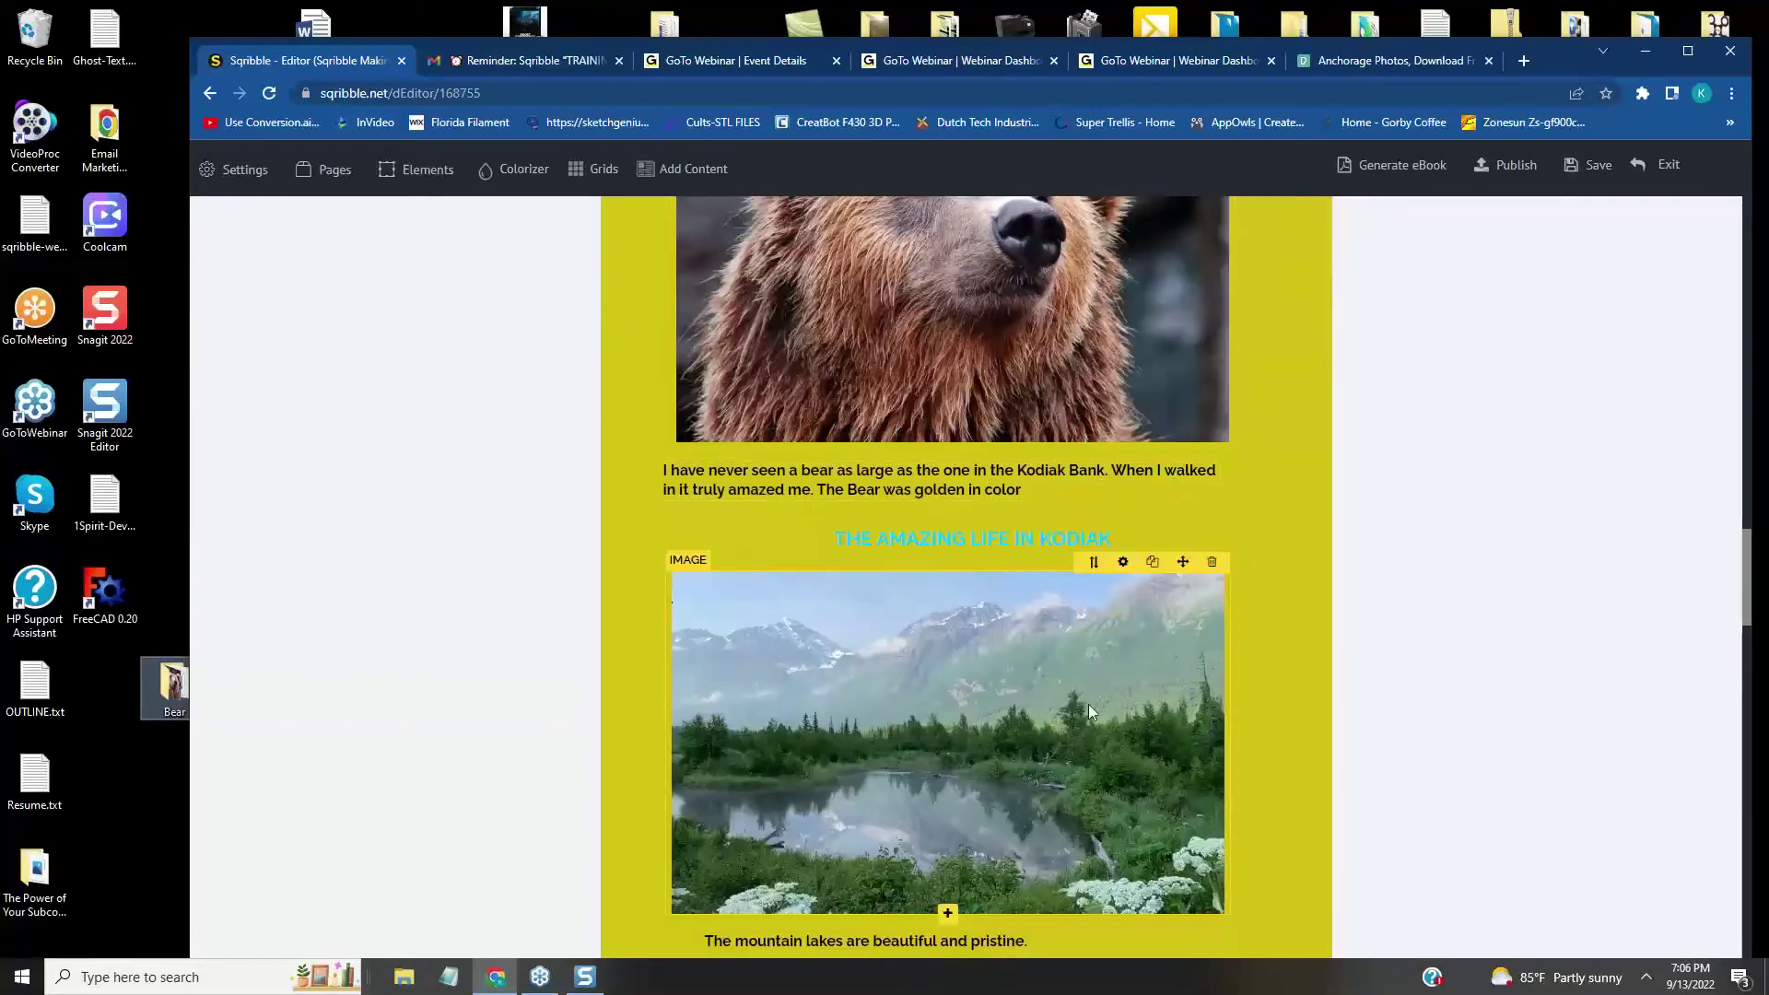
scroll(1089, 708, down, 3)
scroll(1091, 706, down, 3)
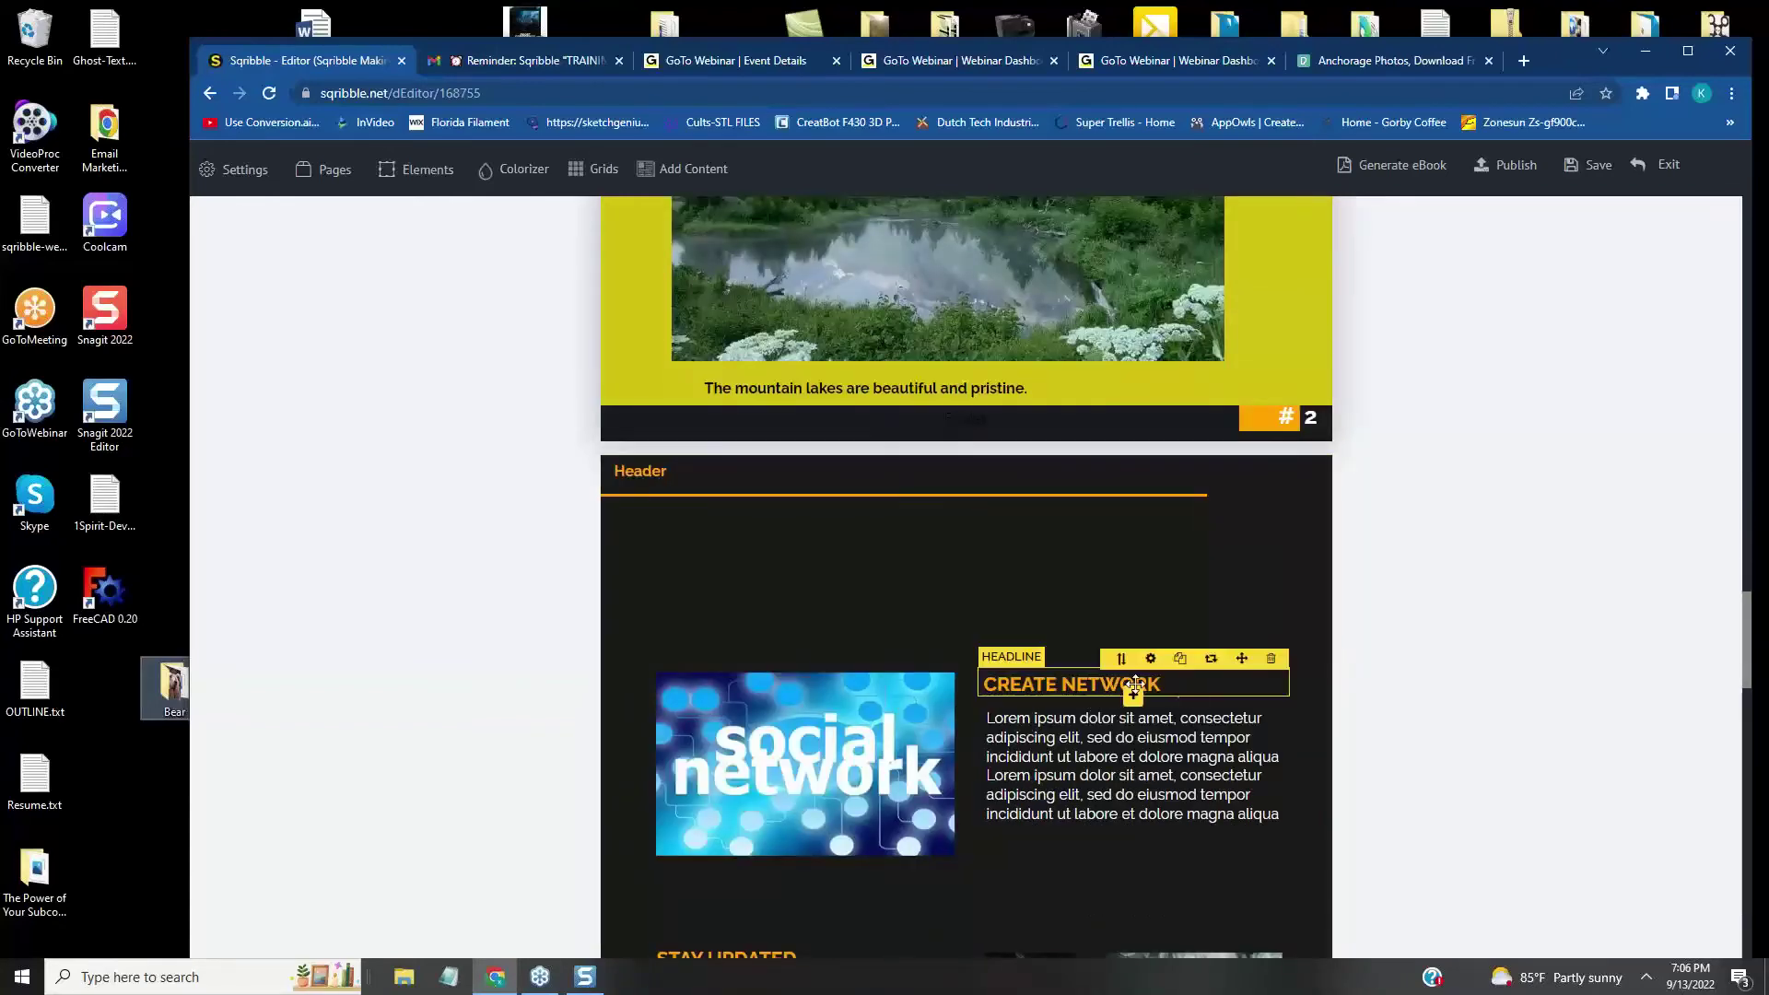
scroll(1497, 688, down, 4)
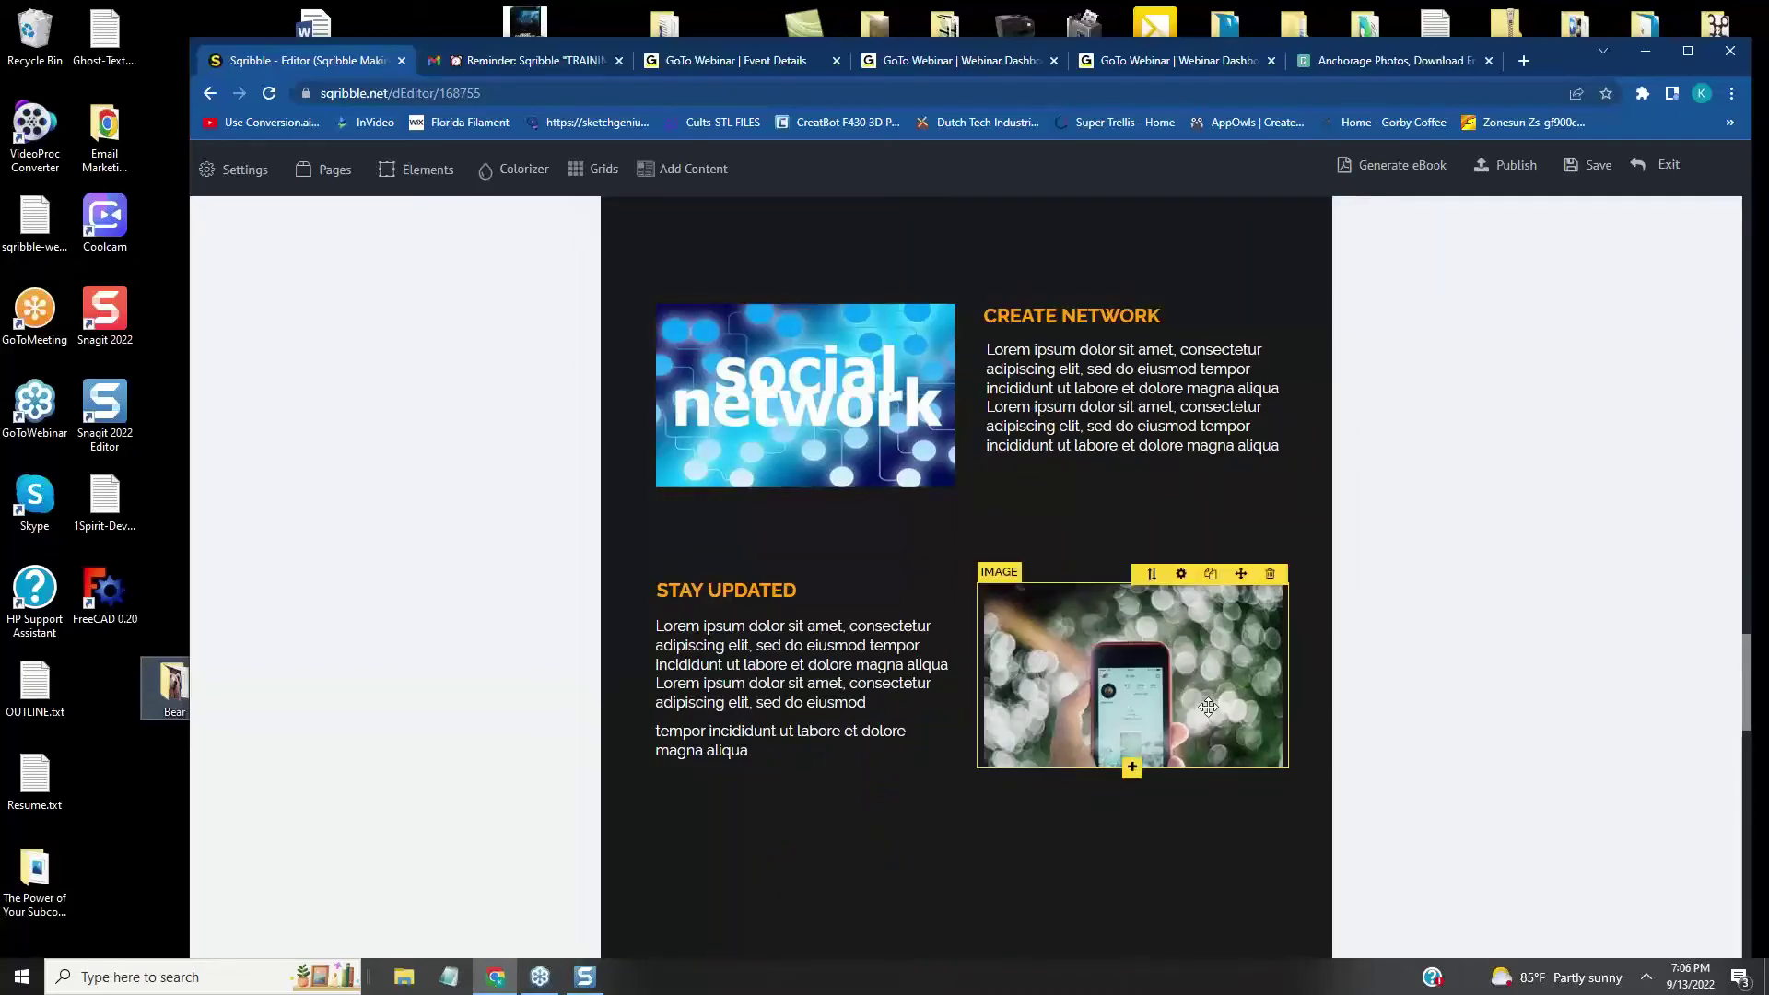
scroll(1210, 705, up, 6)
scroll(1210, 705, up, 6)
scroll(1218, 700, down, 2)
scroll(1218, 699, up, 3)
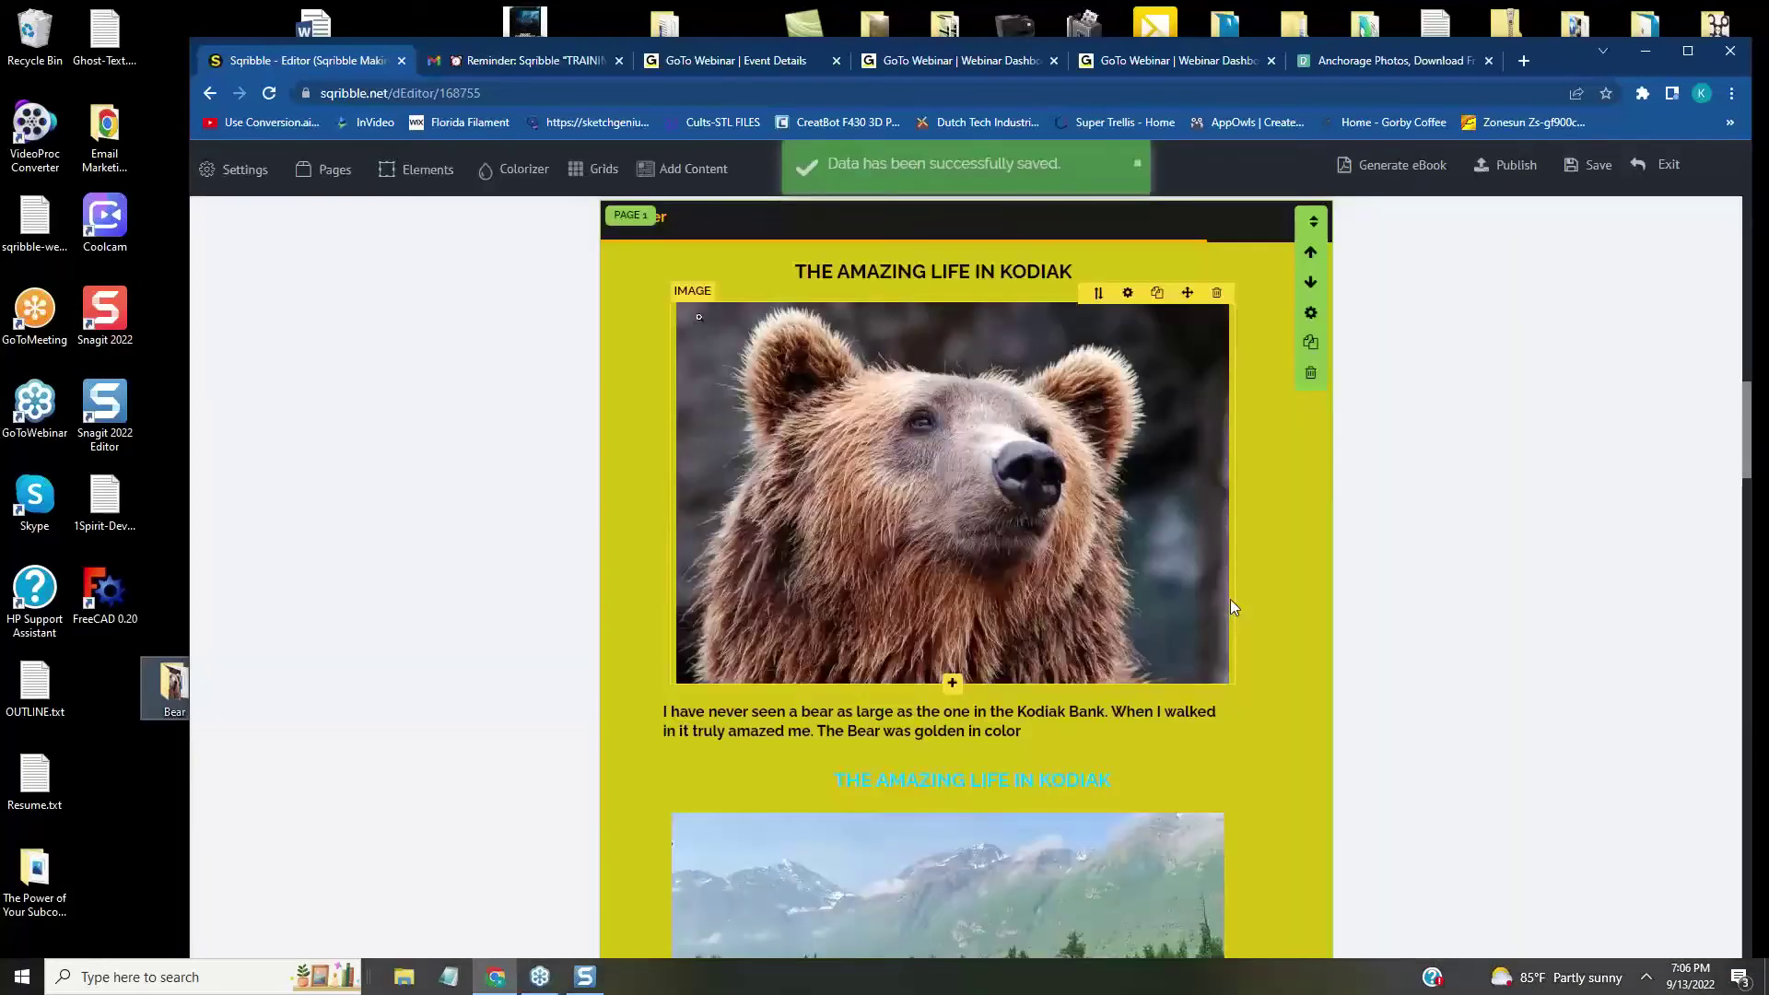
- Save the ebook and exit the editor to the projects list
drag(1746, 430, 1746, 184)
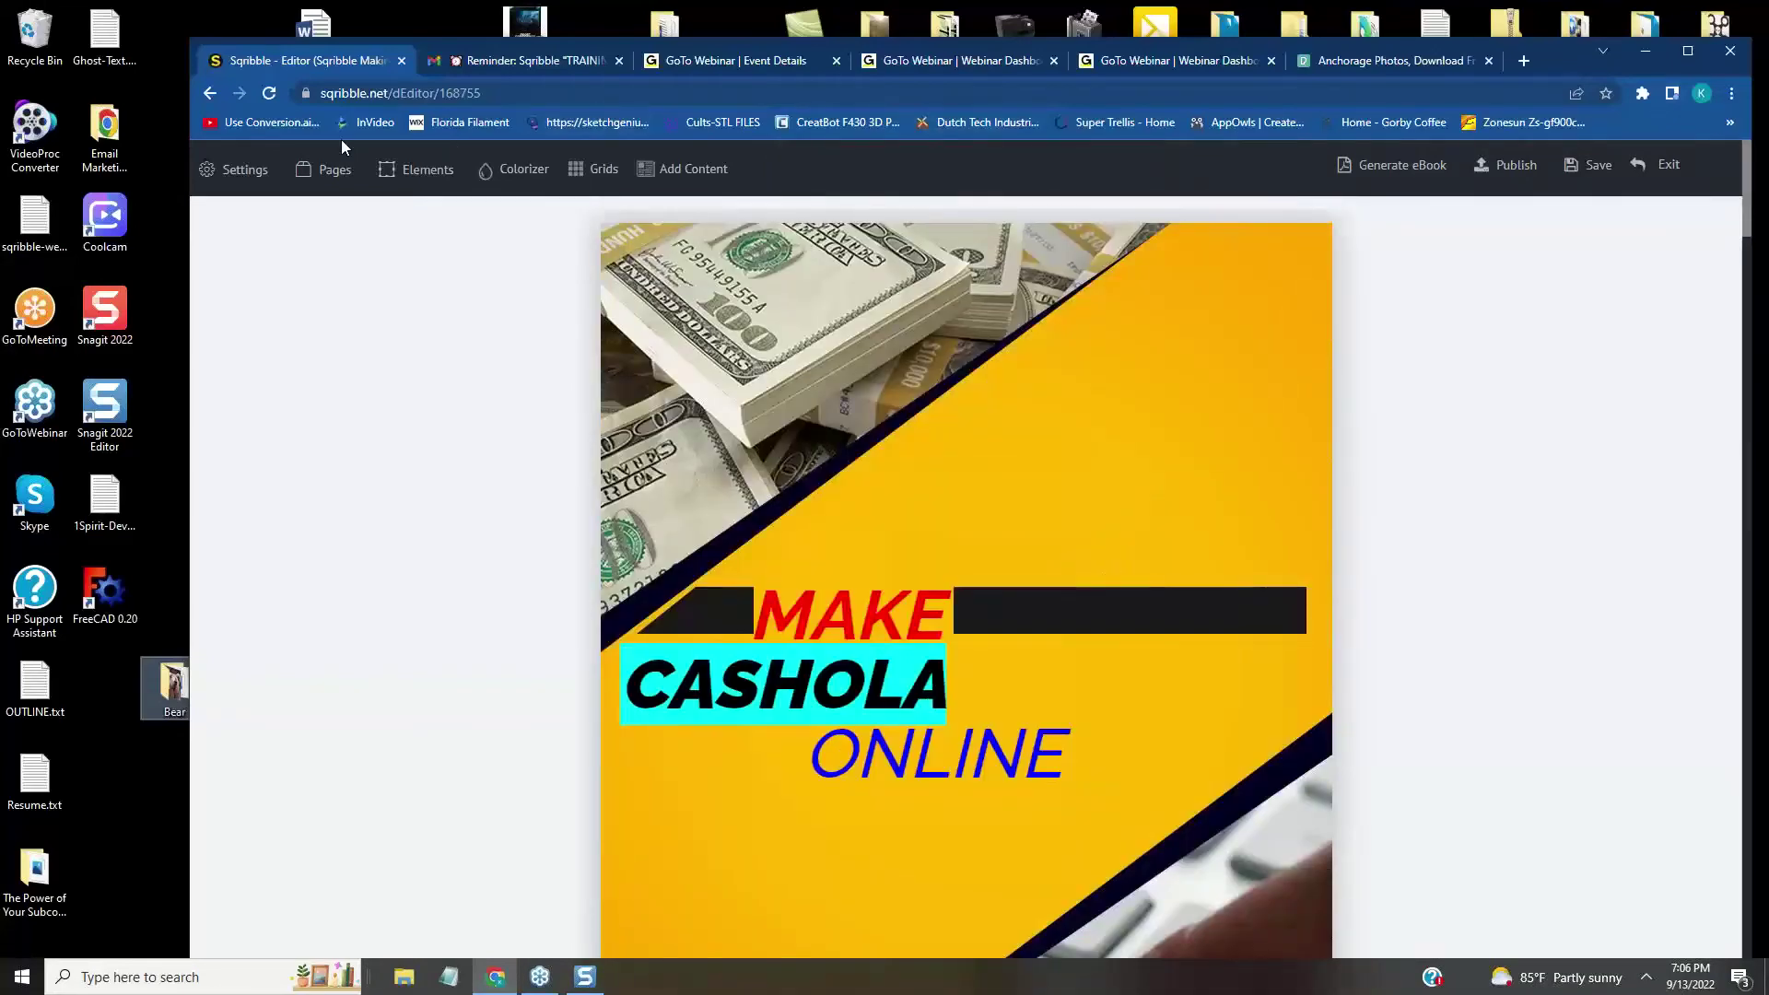
click(1675, 167)
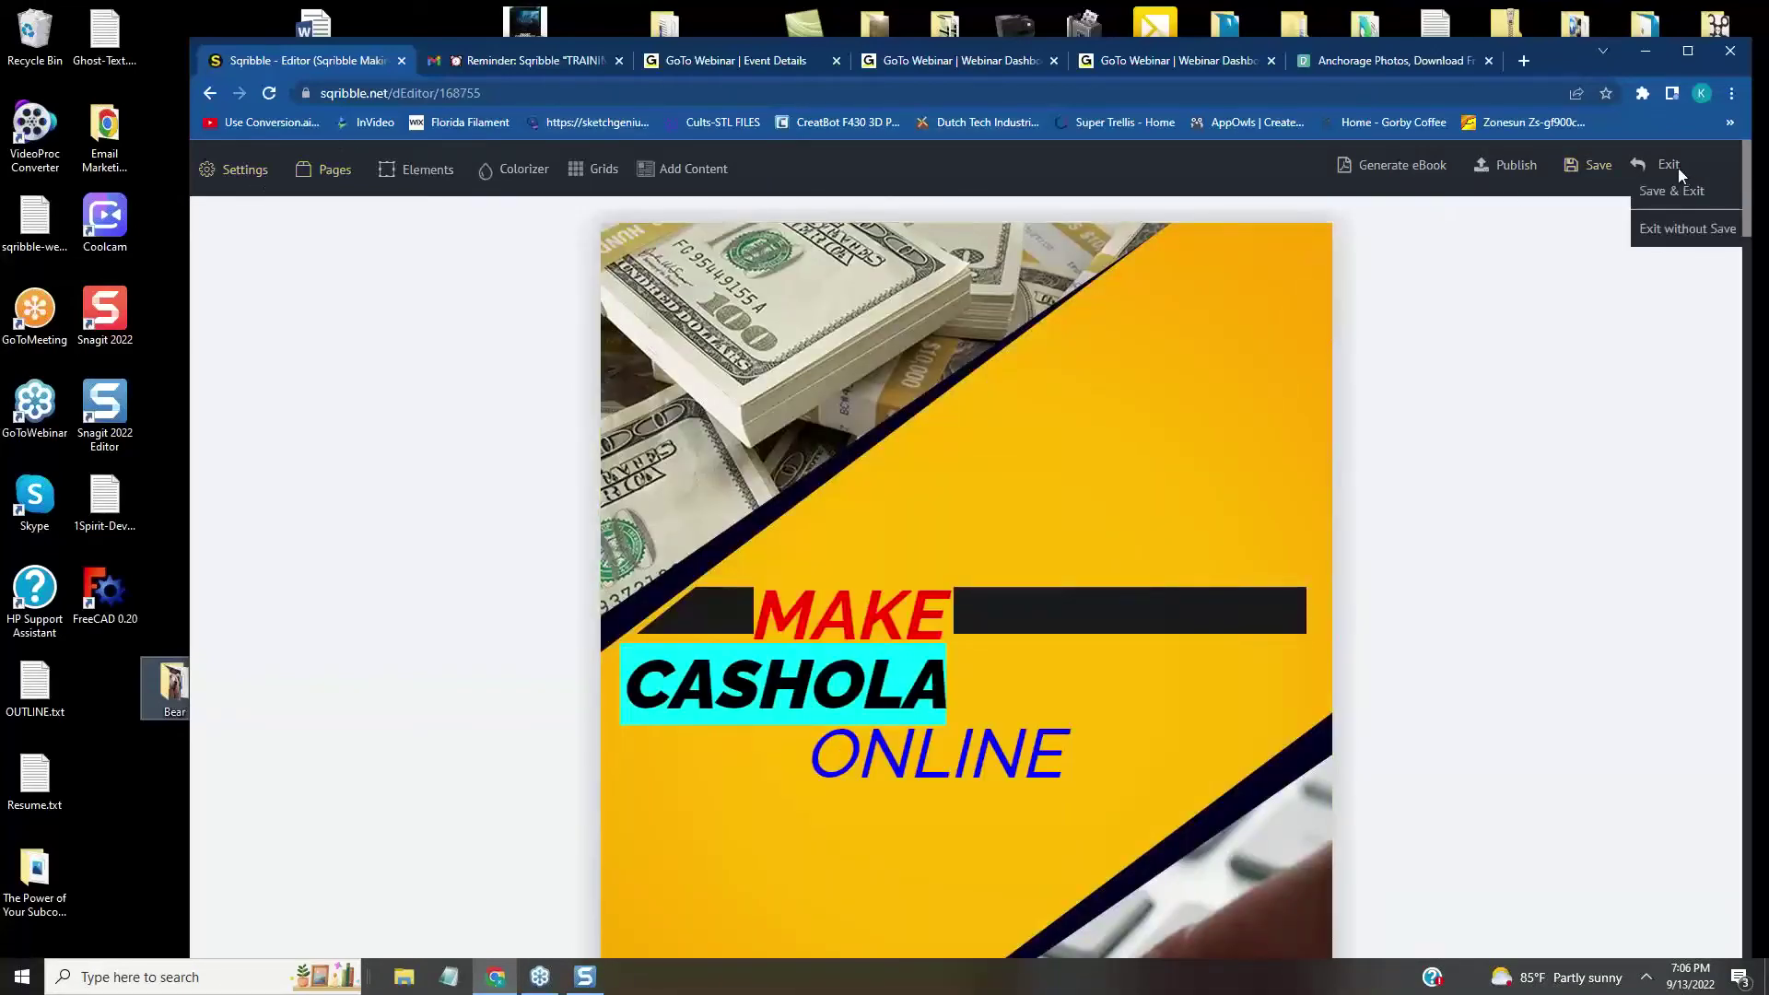
click(1665, 190)
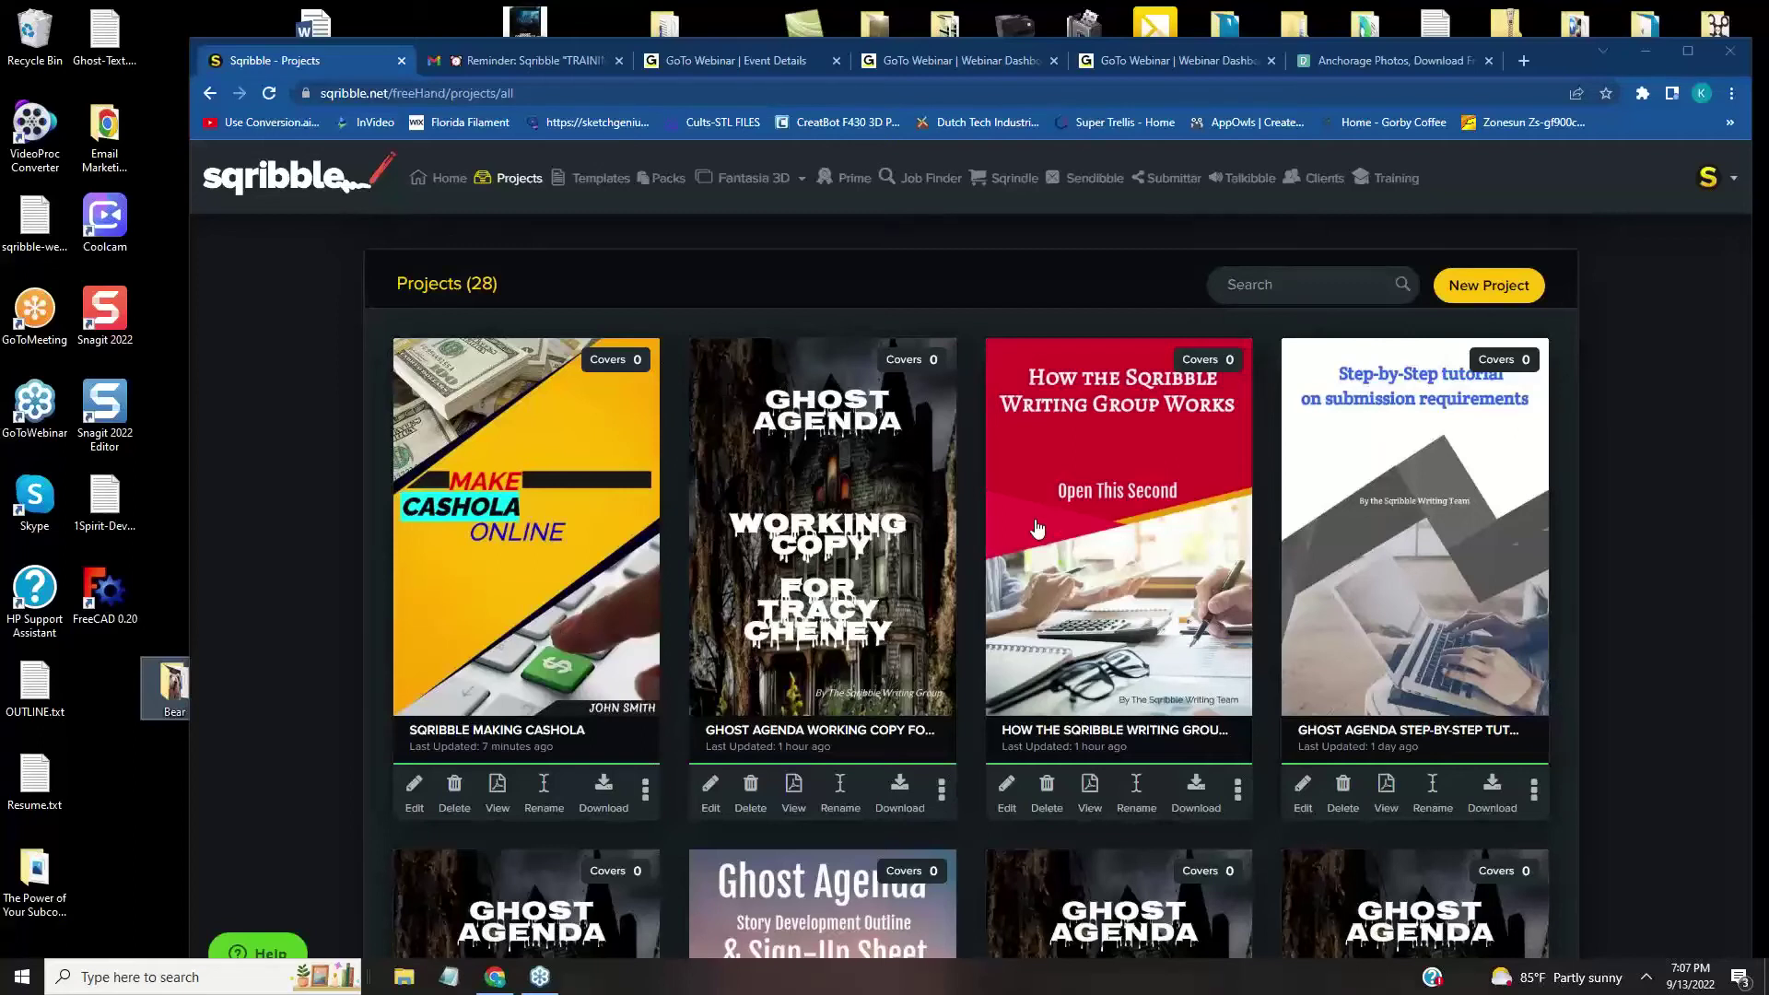
- Browse the projects list to examine the Ghost Agenda copies, training ebooks and writing team agreement
scroll(1037, 528, down, 1)
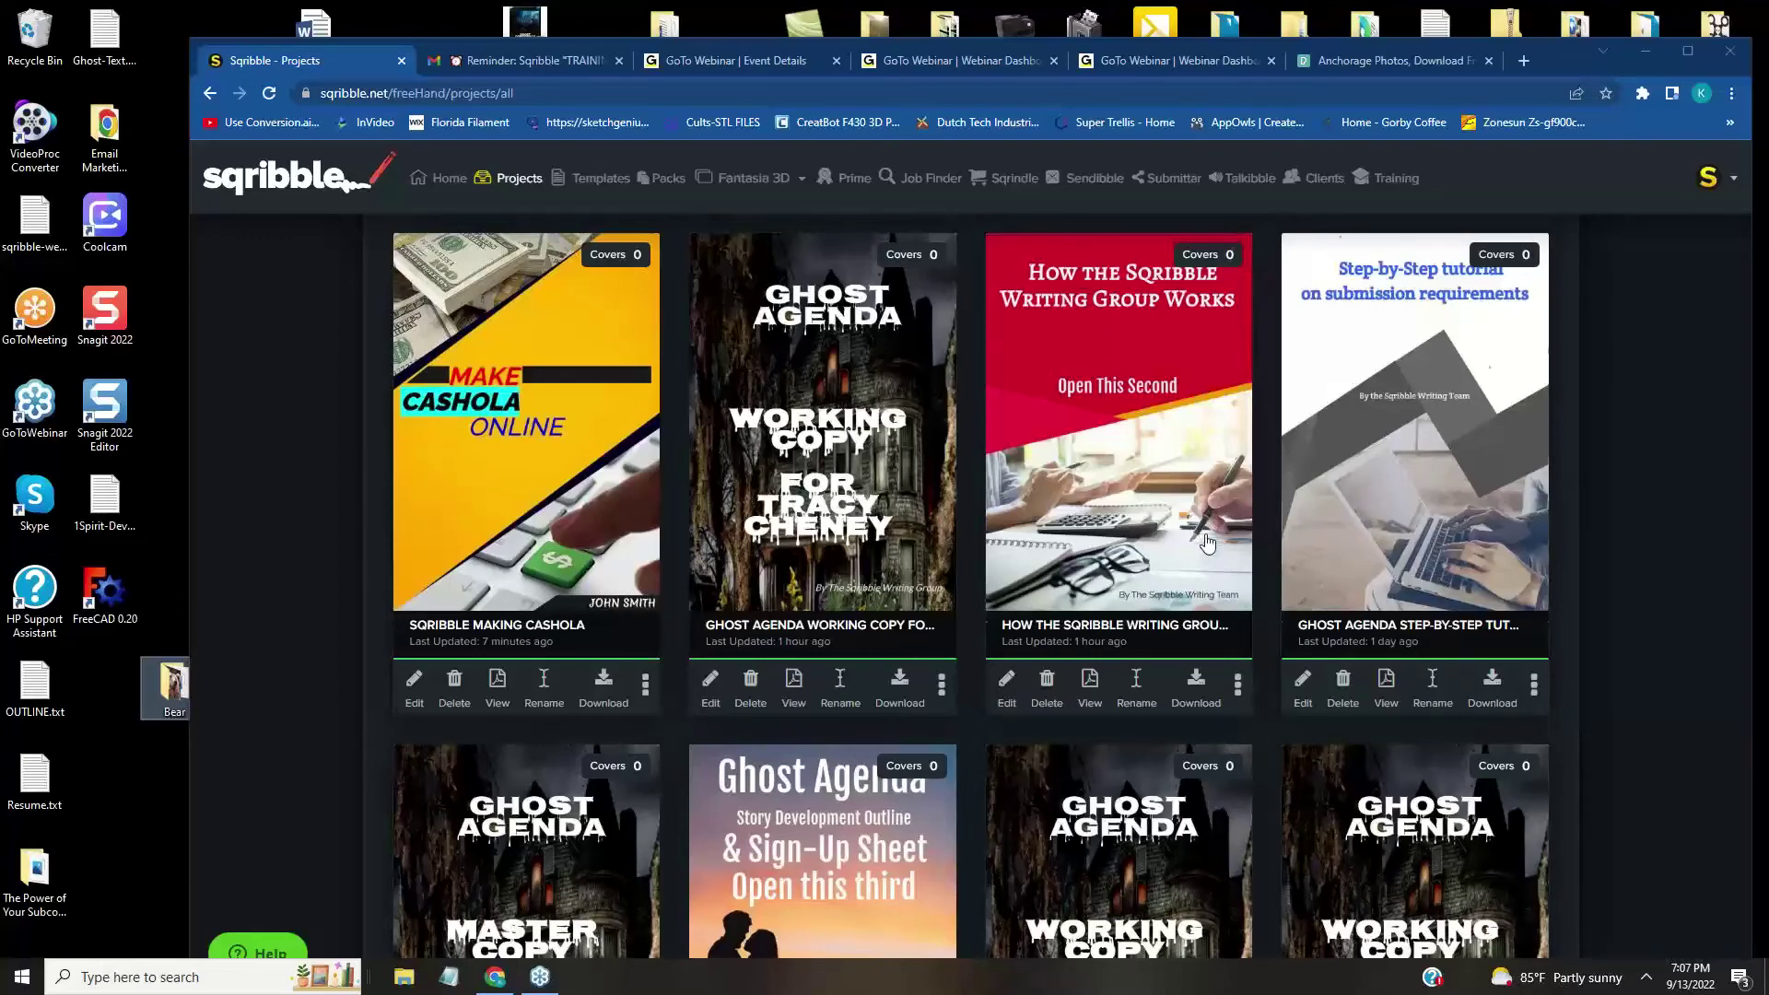
scroll(1234, 557, down, 5)
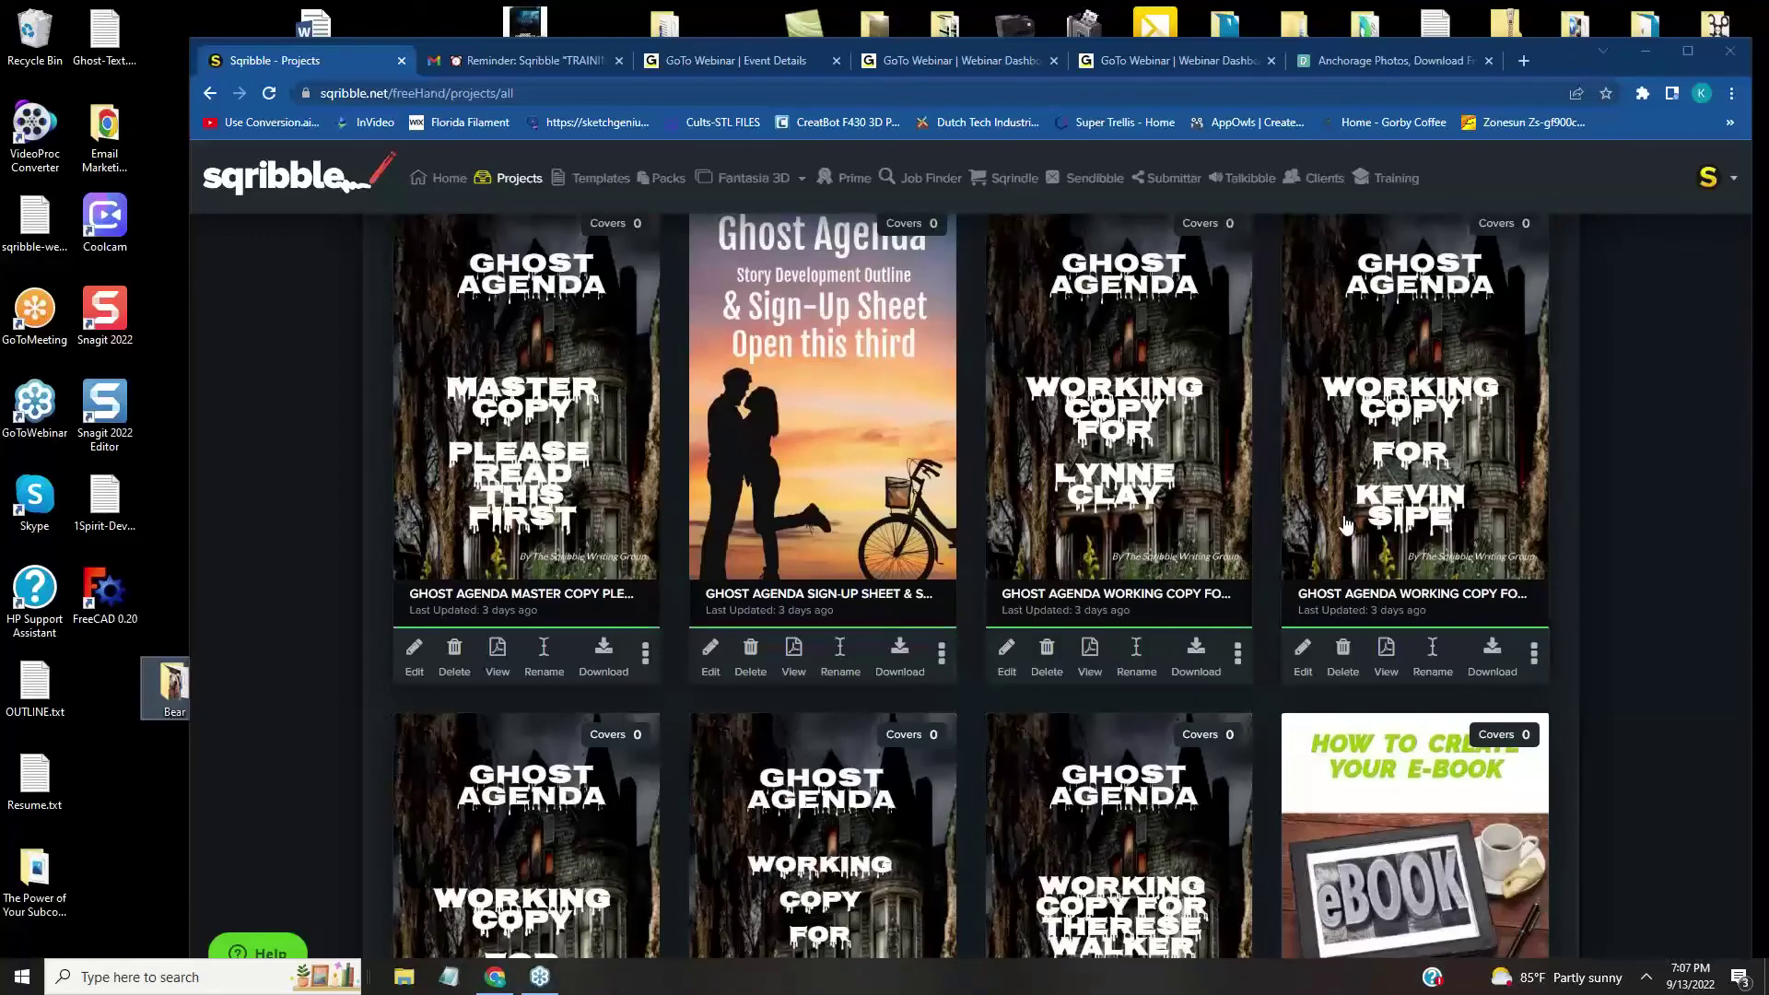
scroll(1346, 524, down, 3)
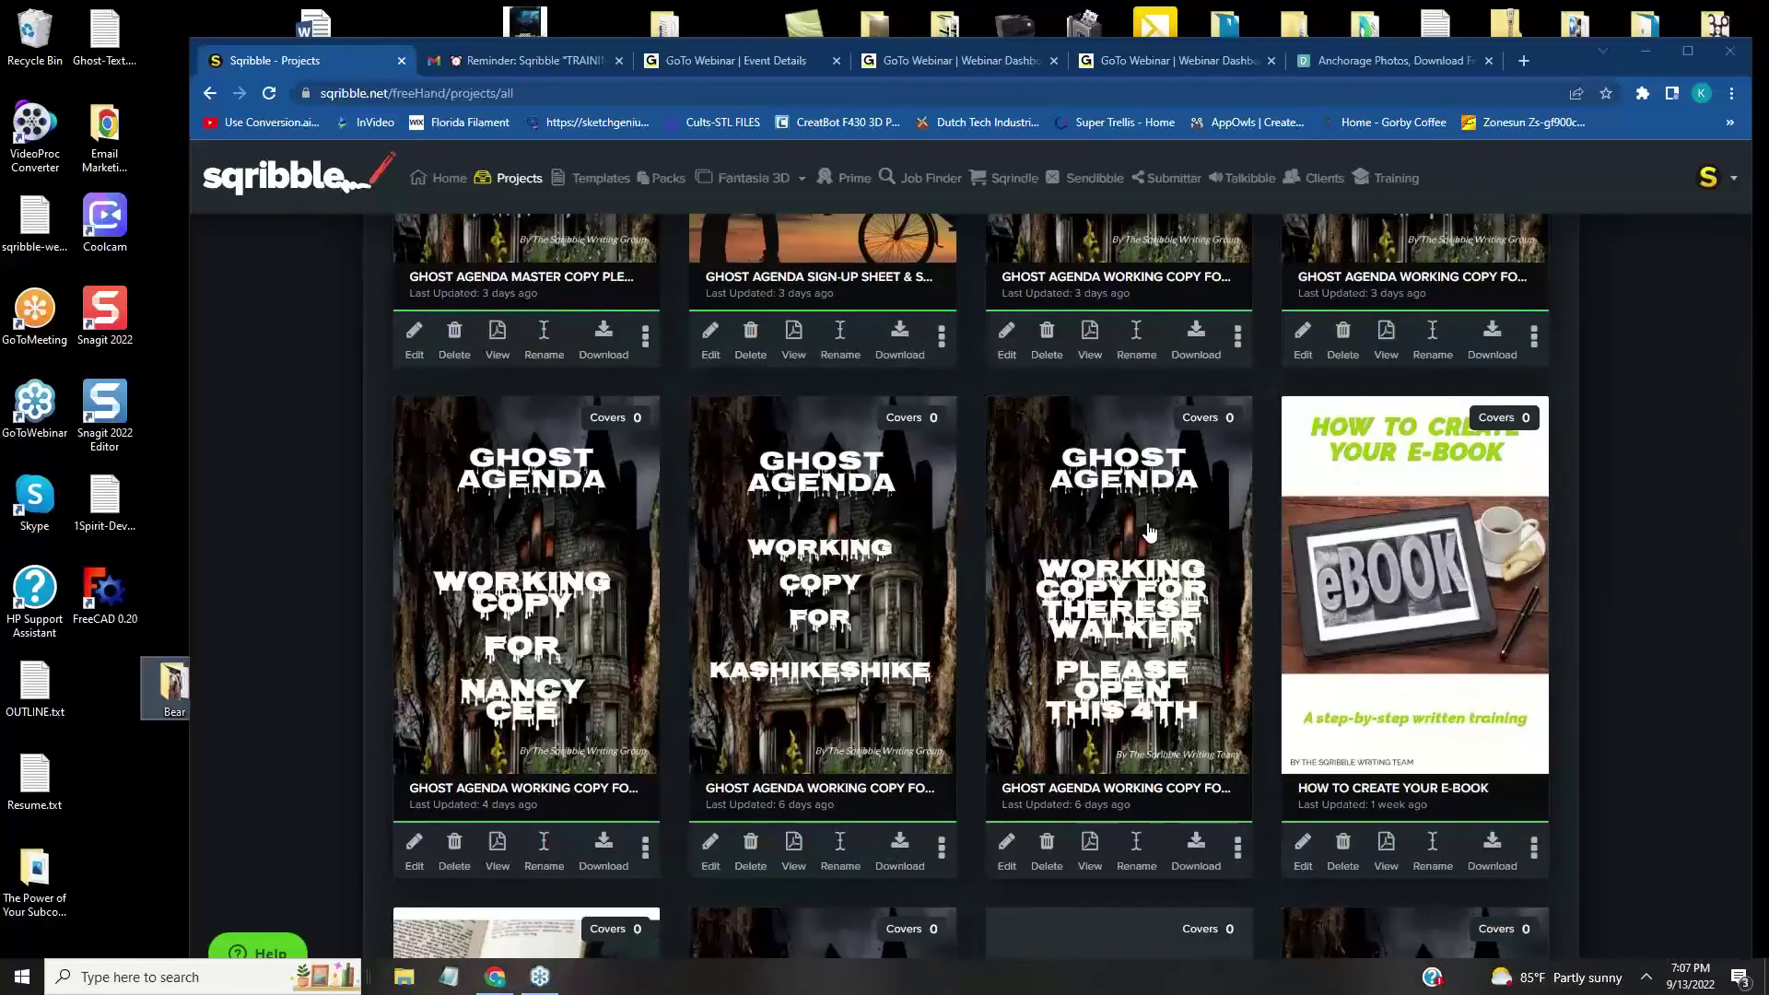
scroll(1148, 532, down, 5)
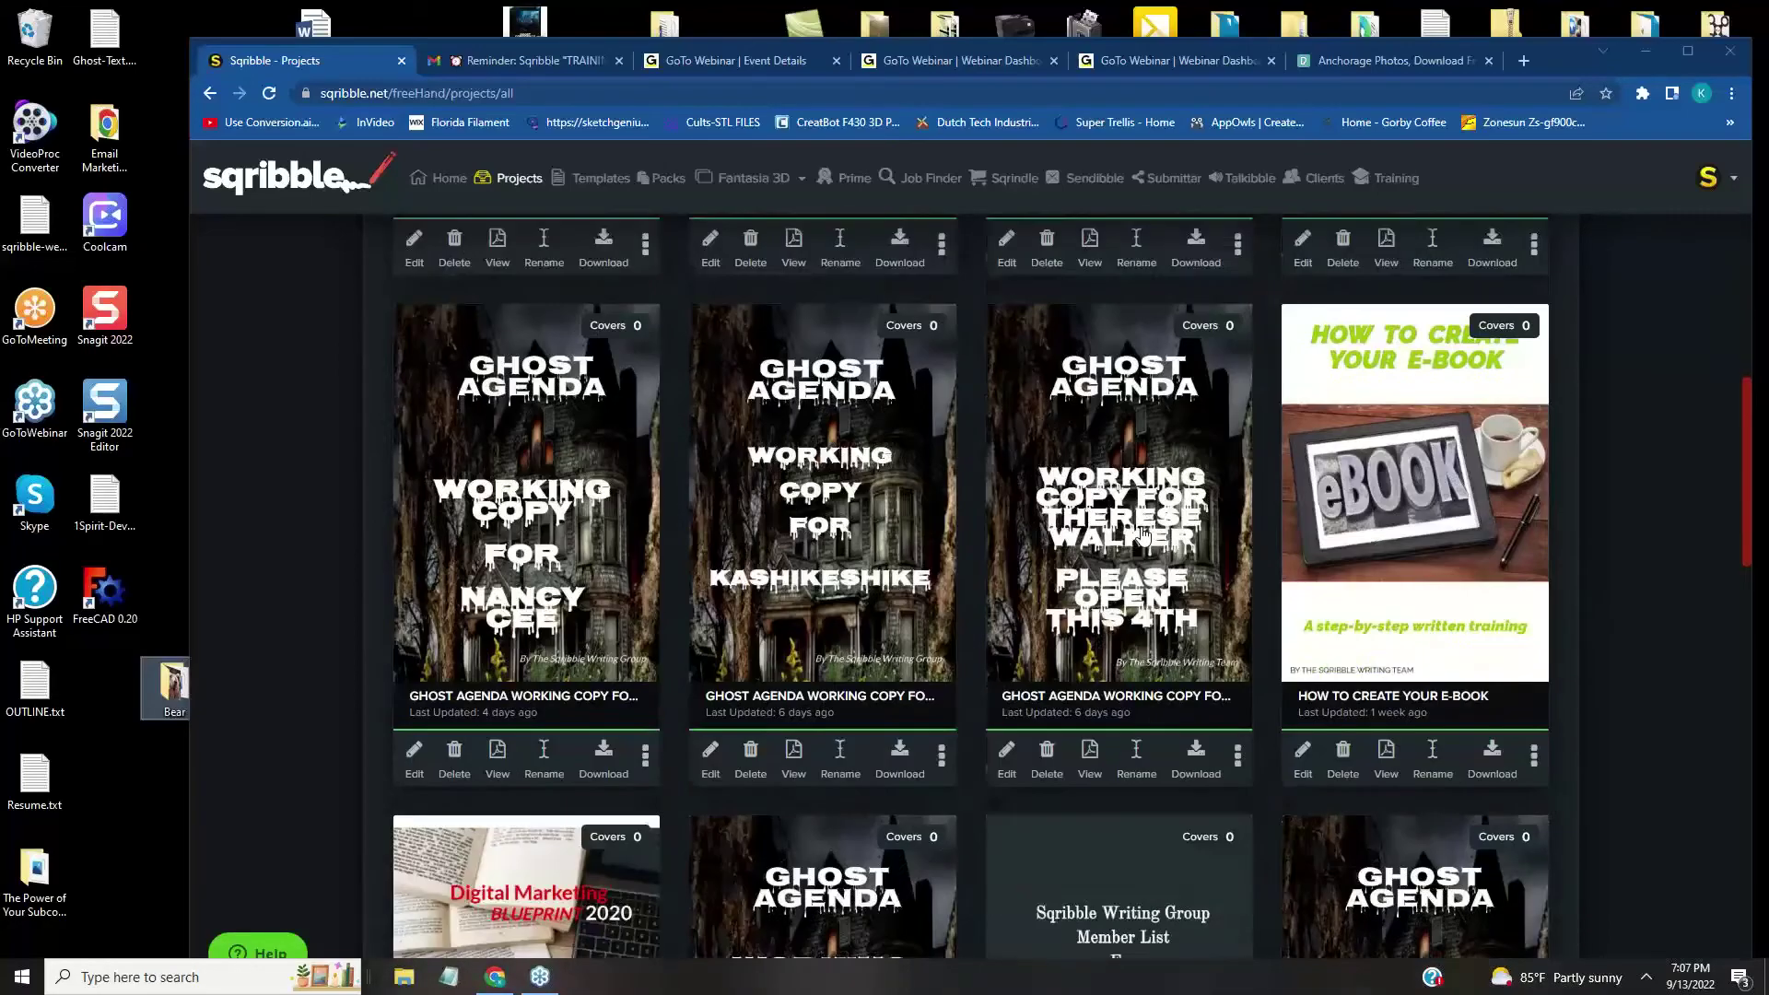
scroll(511, 367, down, 2)
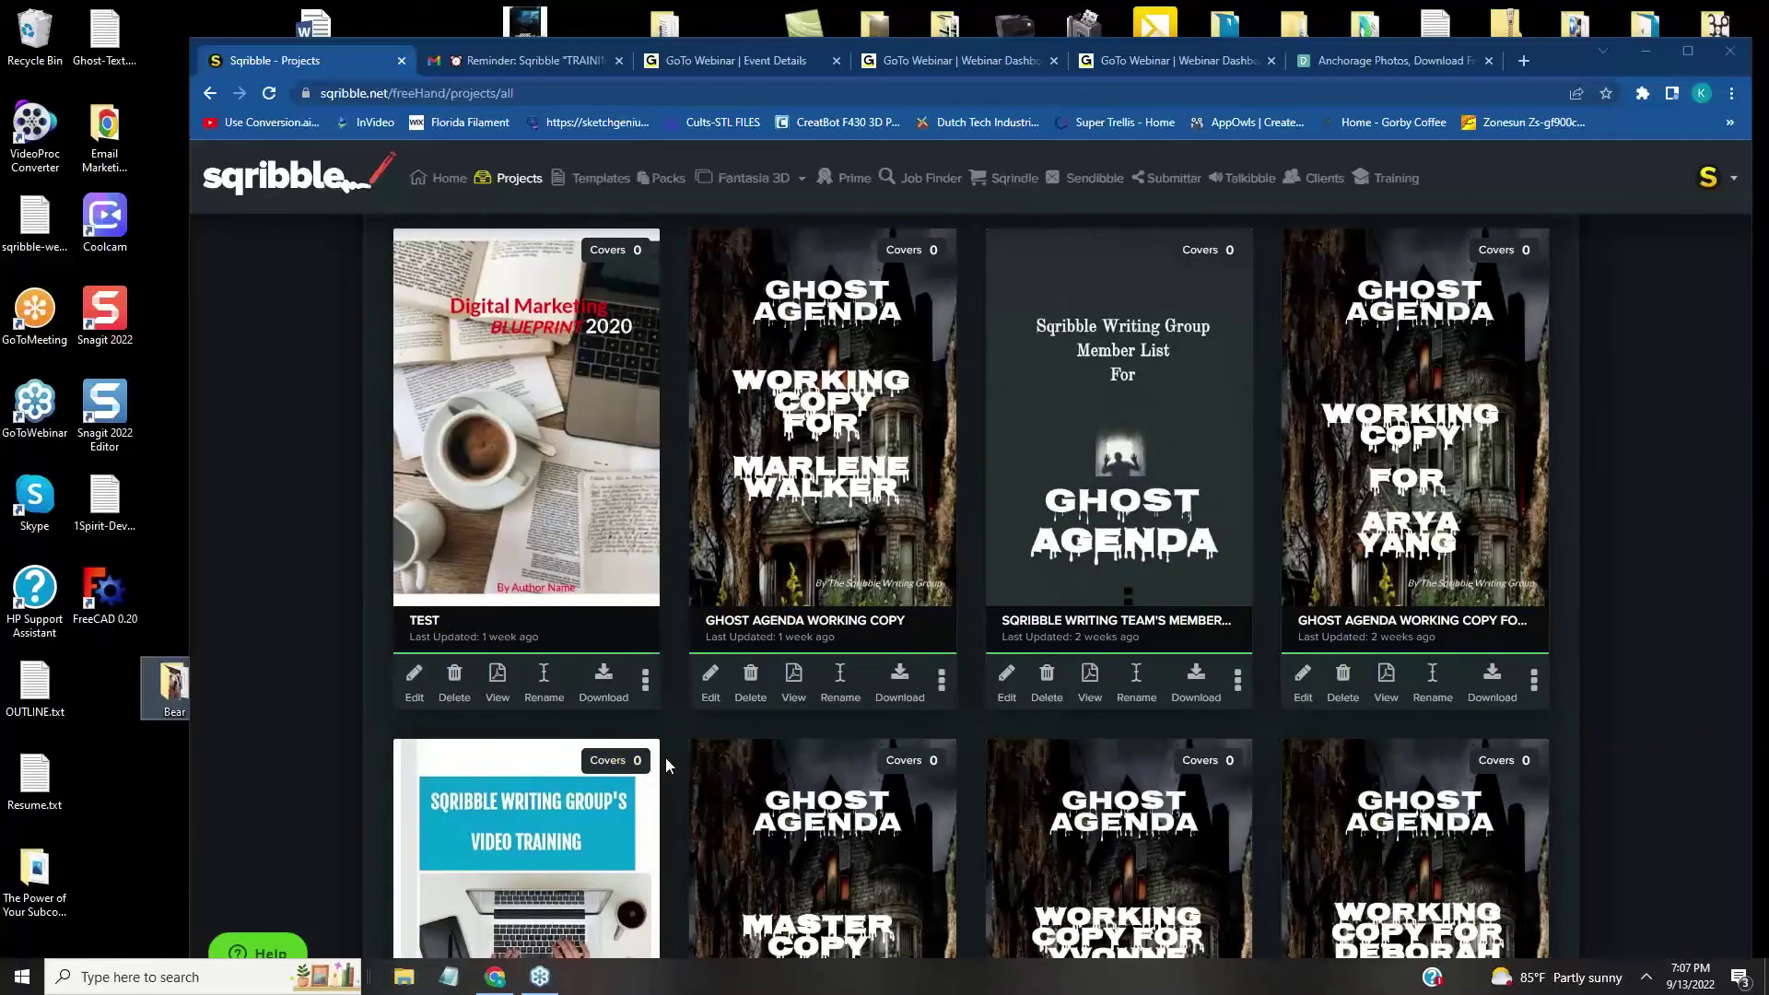
scroll(665, 758, down, 4)
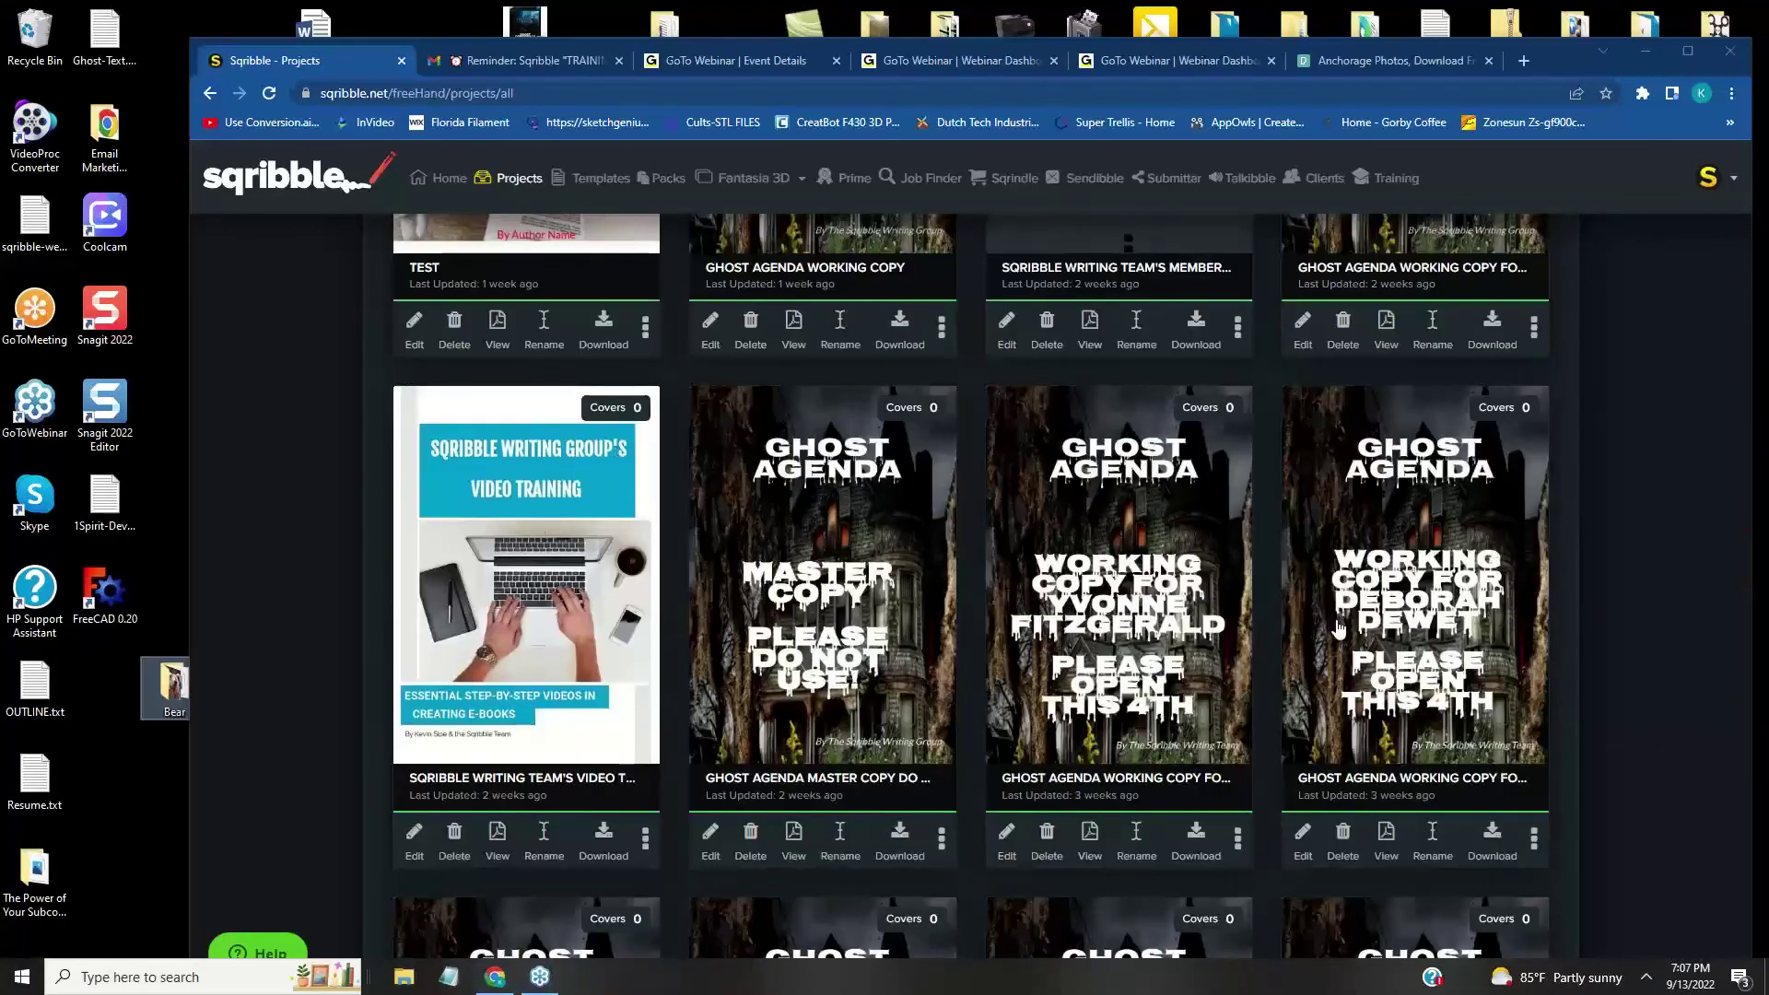
scroll(1351, 627, down, 5)
scroll(1351, 619, down, 4)
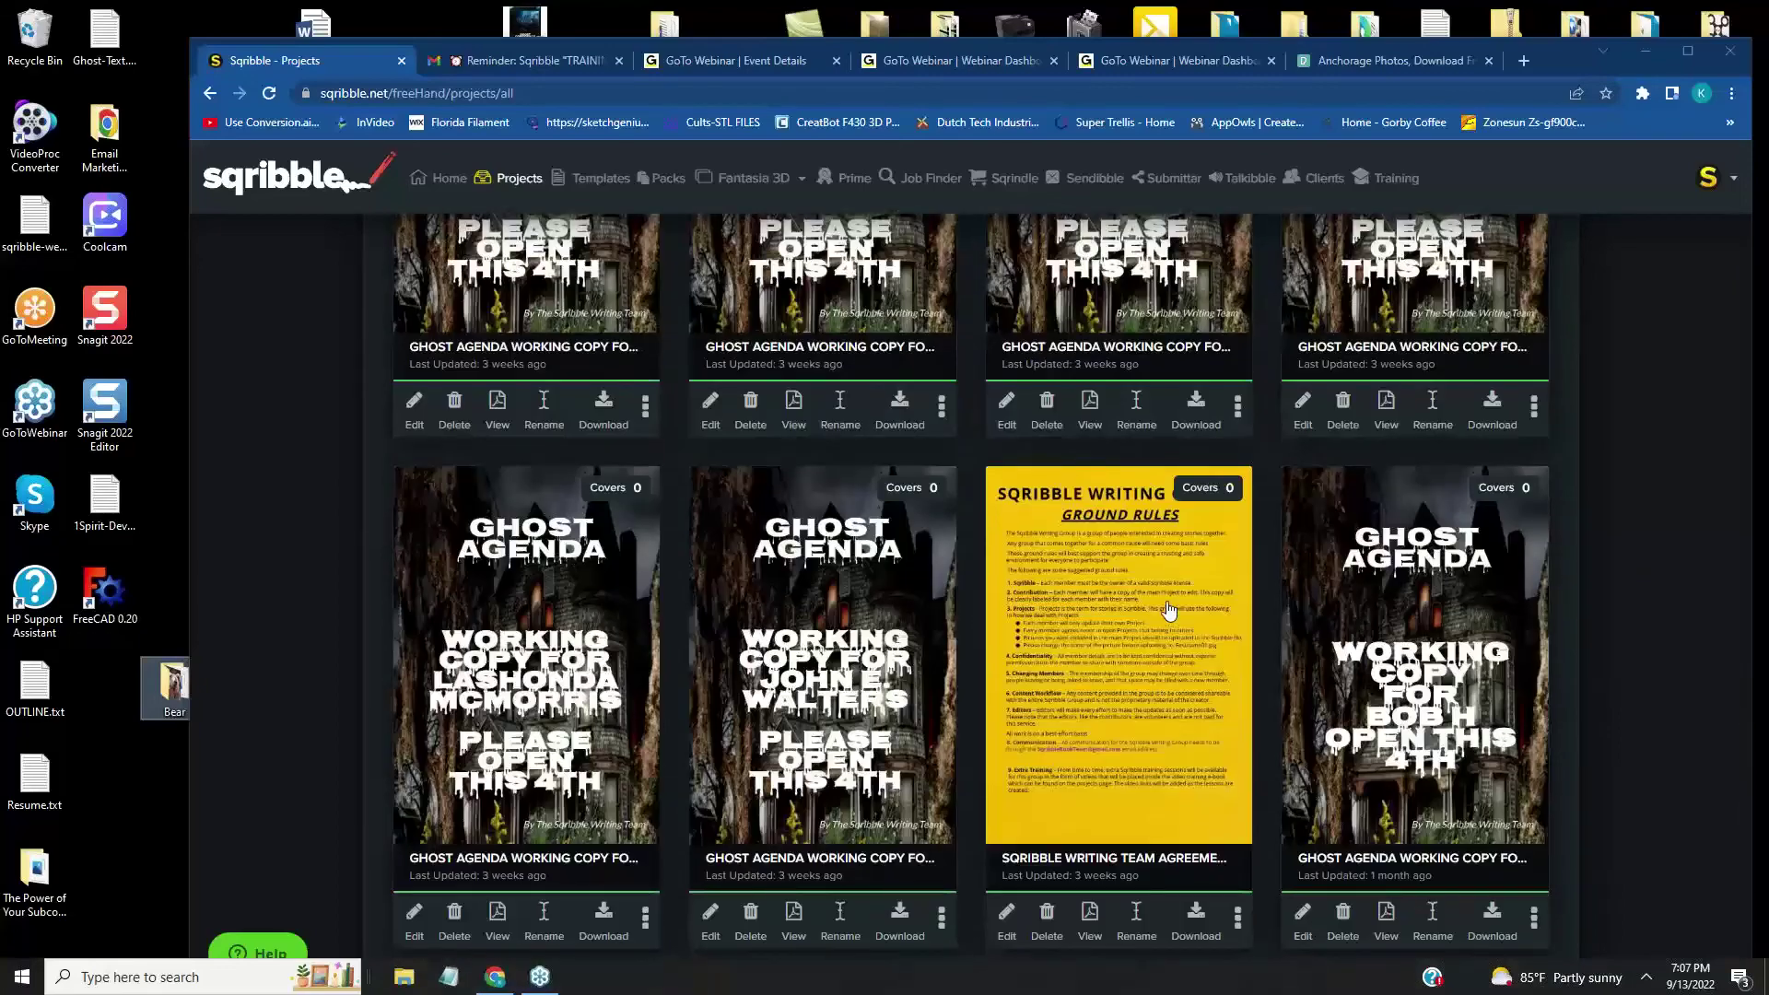
scroll(1579, 493, up, 10)
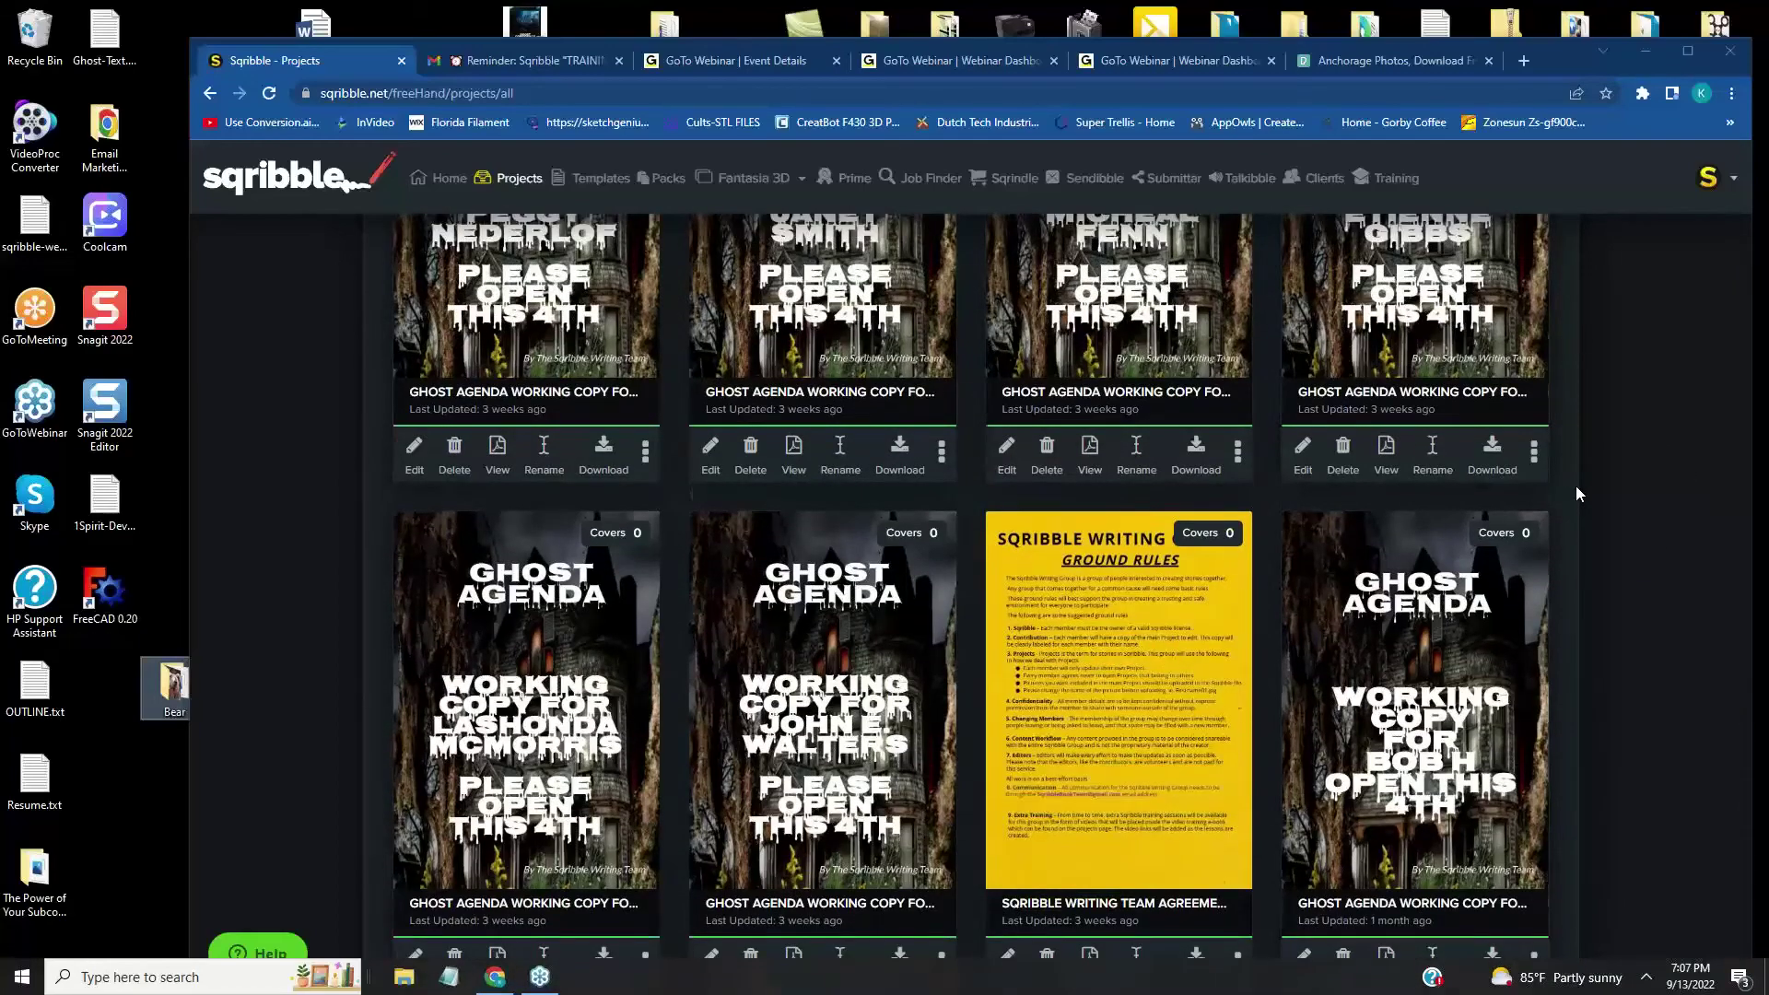
- Review the projects list from the Ghost Agenda sign-up sheet down to the writing team agreement, returning to the newest projects
scroll(1578, 496, up, 10)
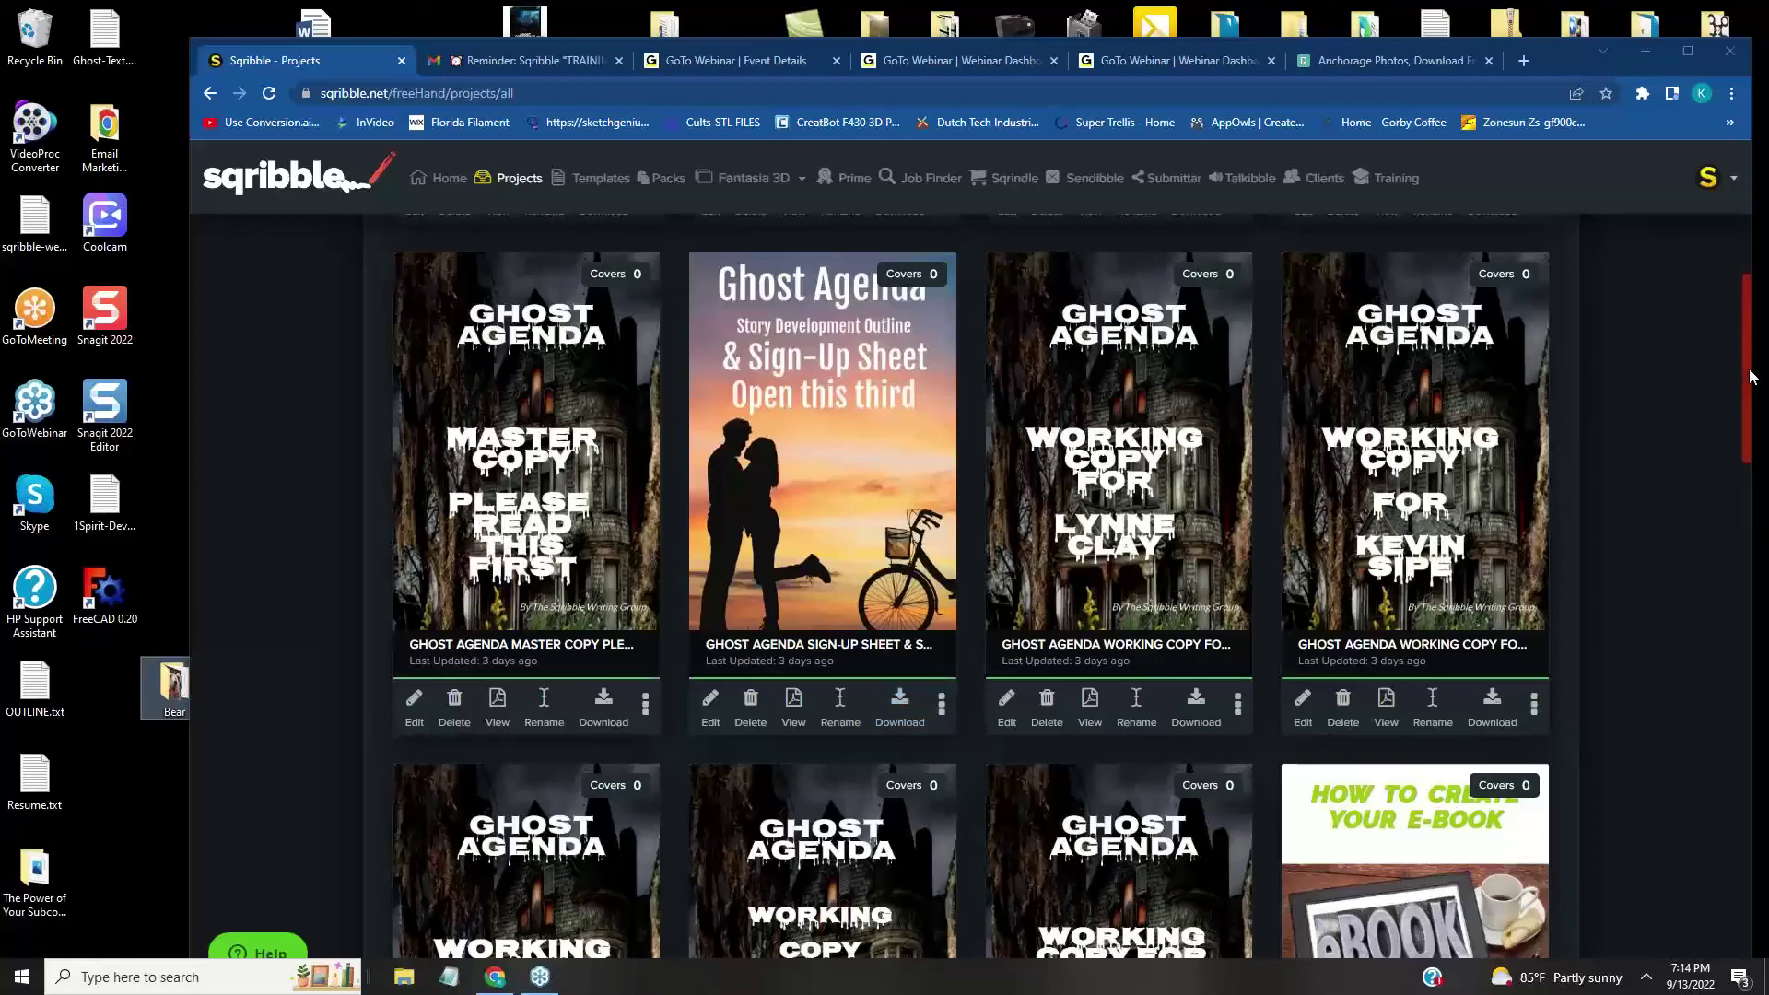
scroll(1750, 378, down, 4)
scroll(1760, 528, down, 10)
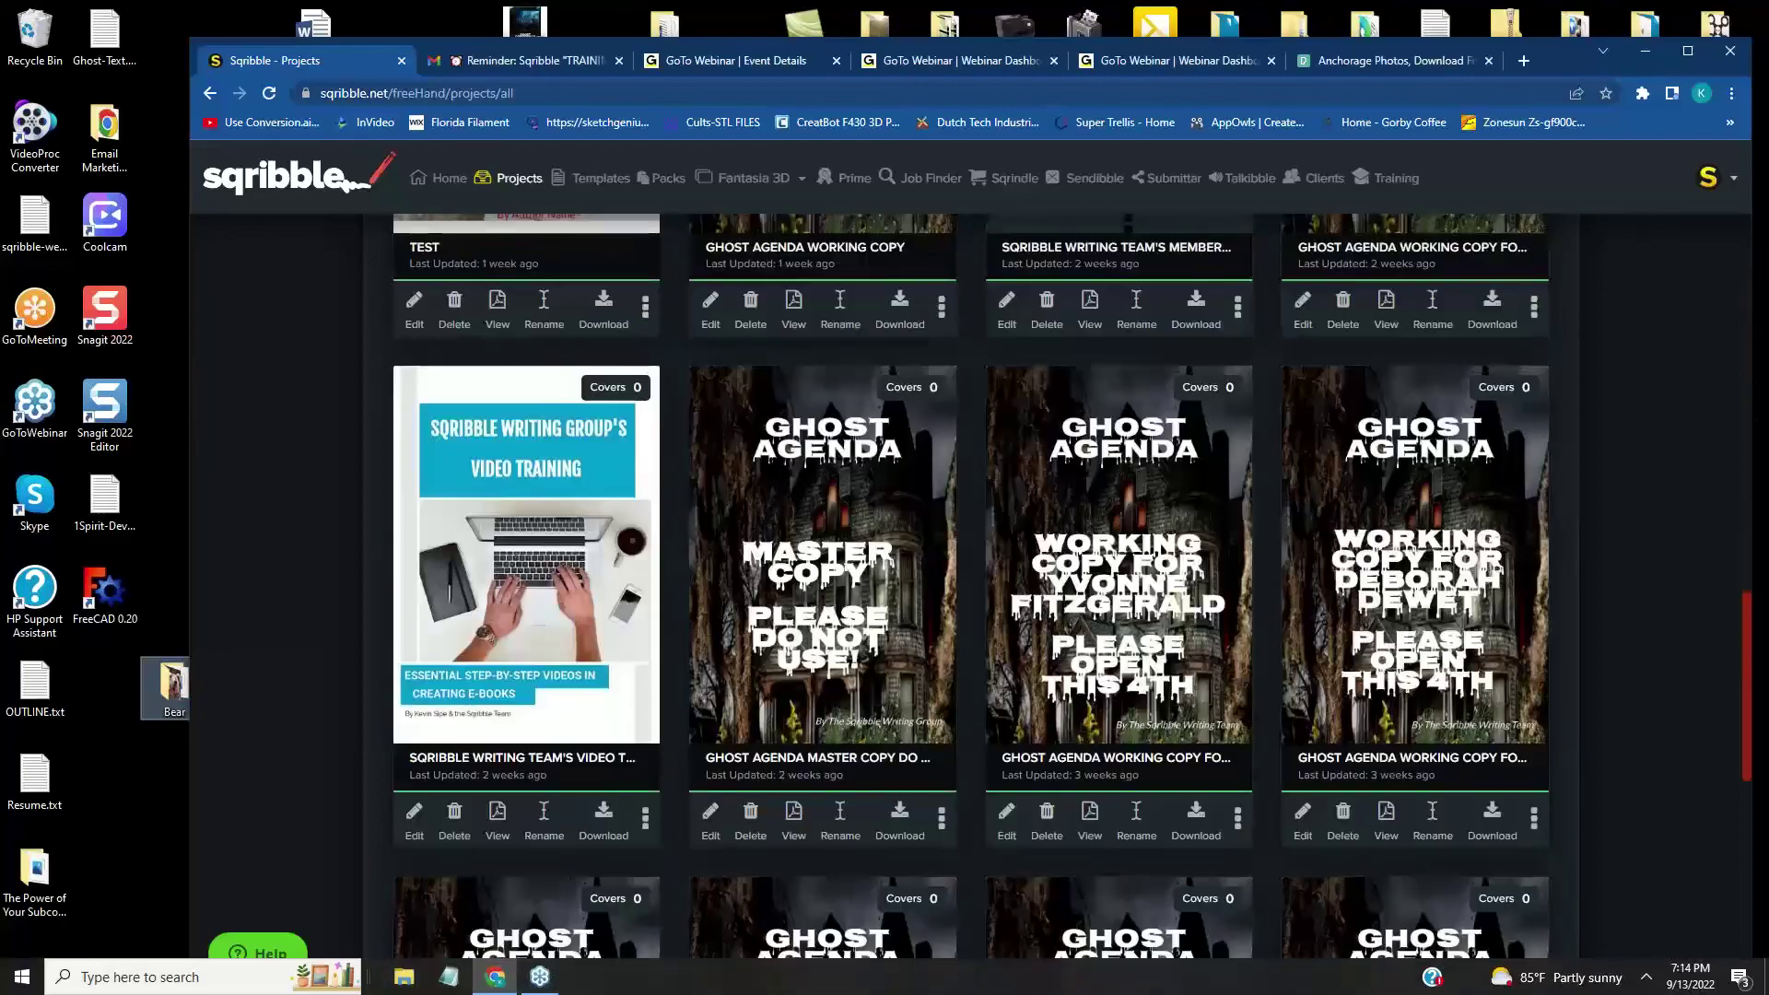
scroll(1073, 586, down, 2)
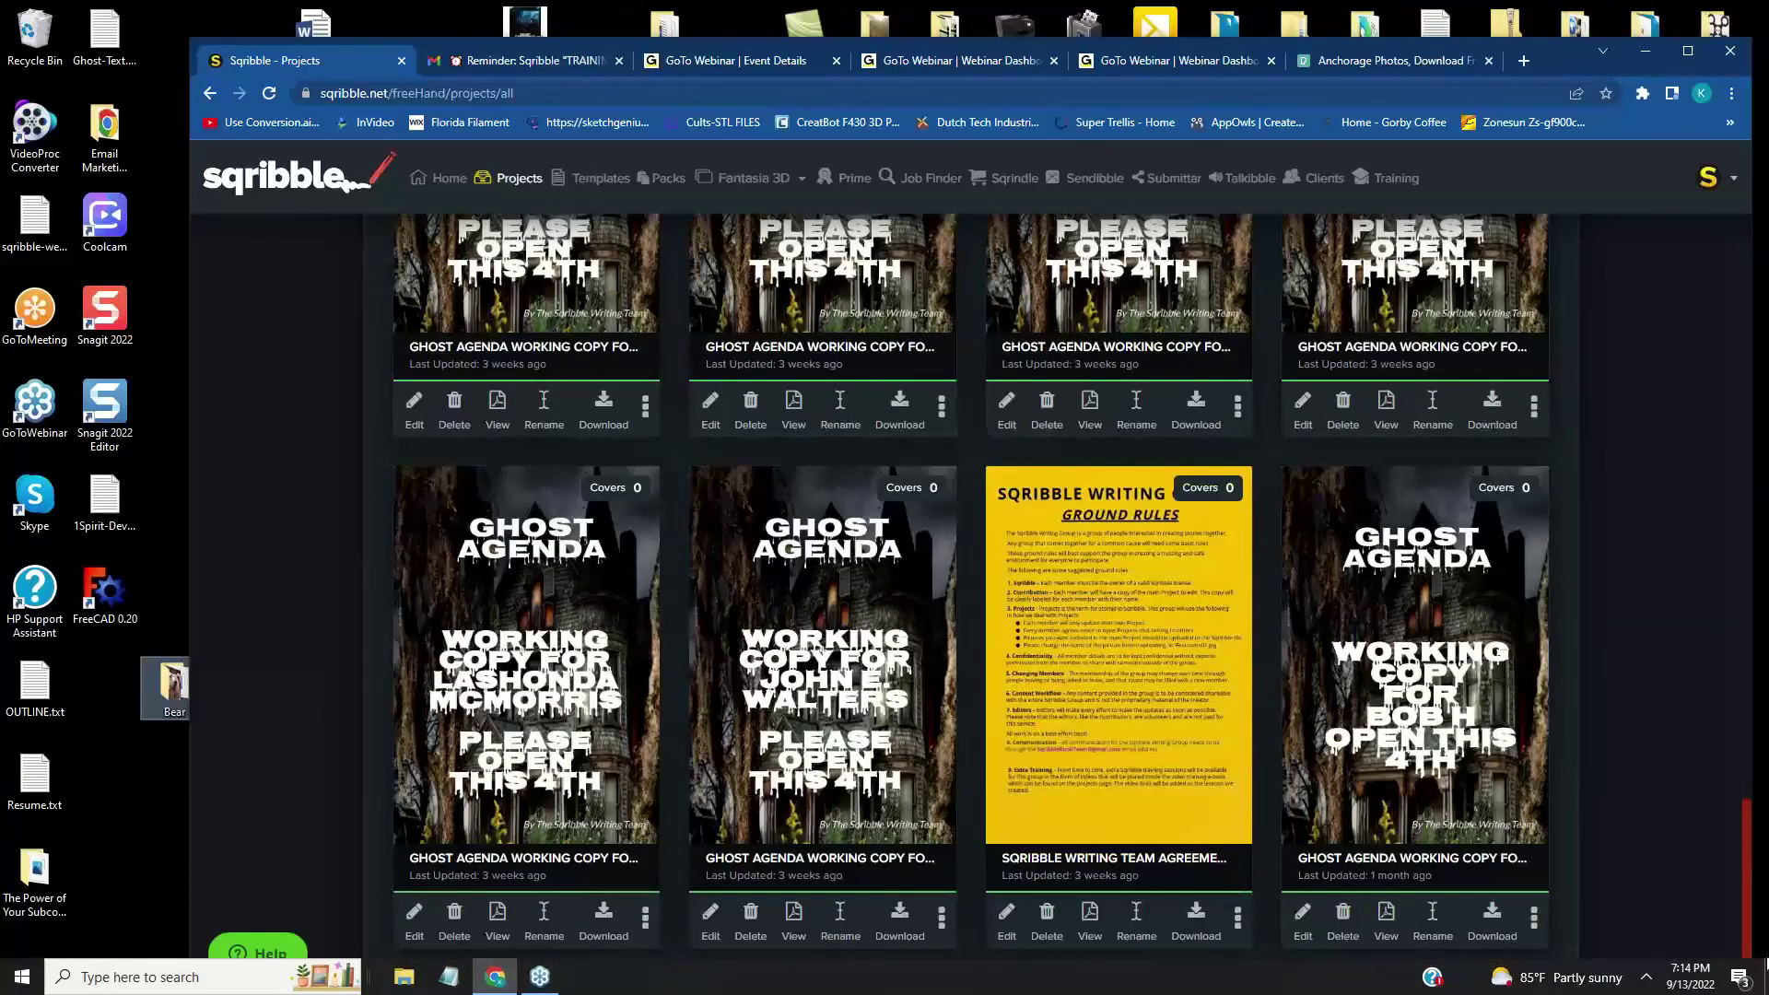
drag(1746, 878, 1723, 218)
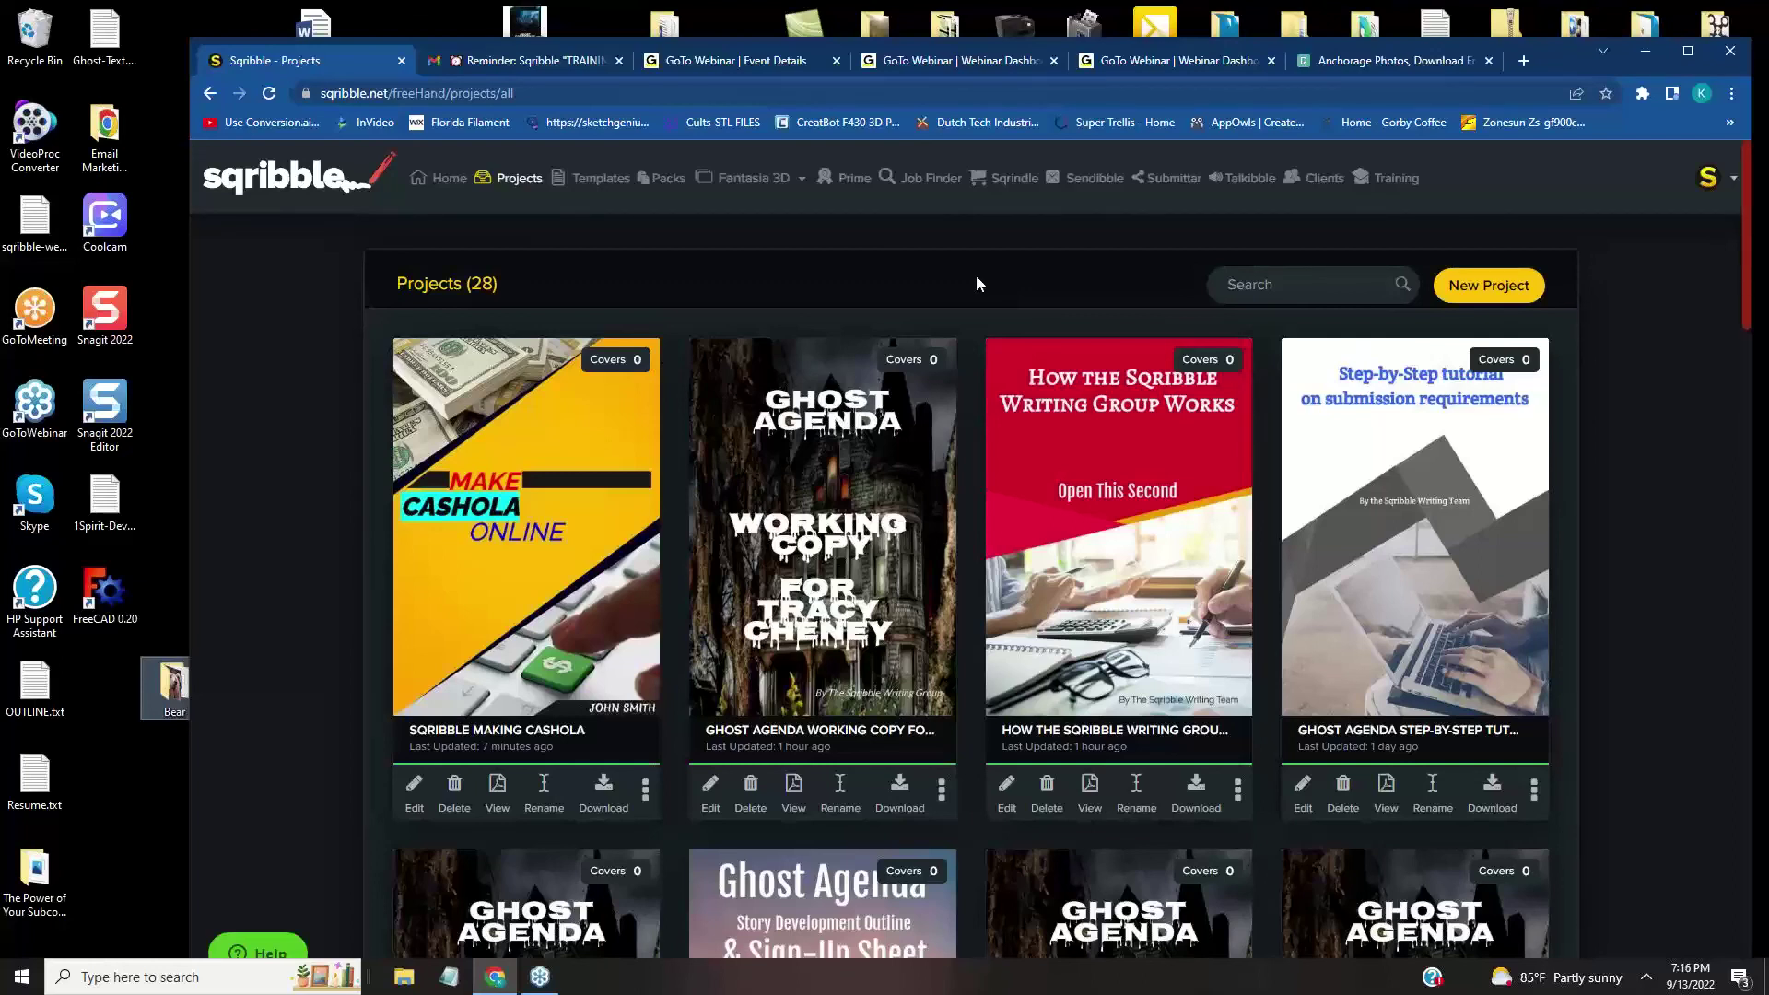
- Examine the Ghost Agenda working copies and training ebooks through the end of the projects list, return to its start and maximize the browser window
scroll(1754, 366, down, 1)
scroll(1754, 396, down, 5)
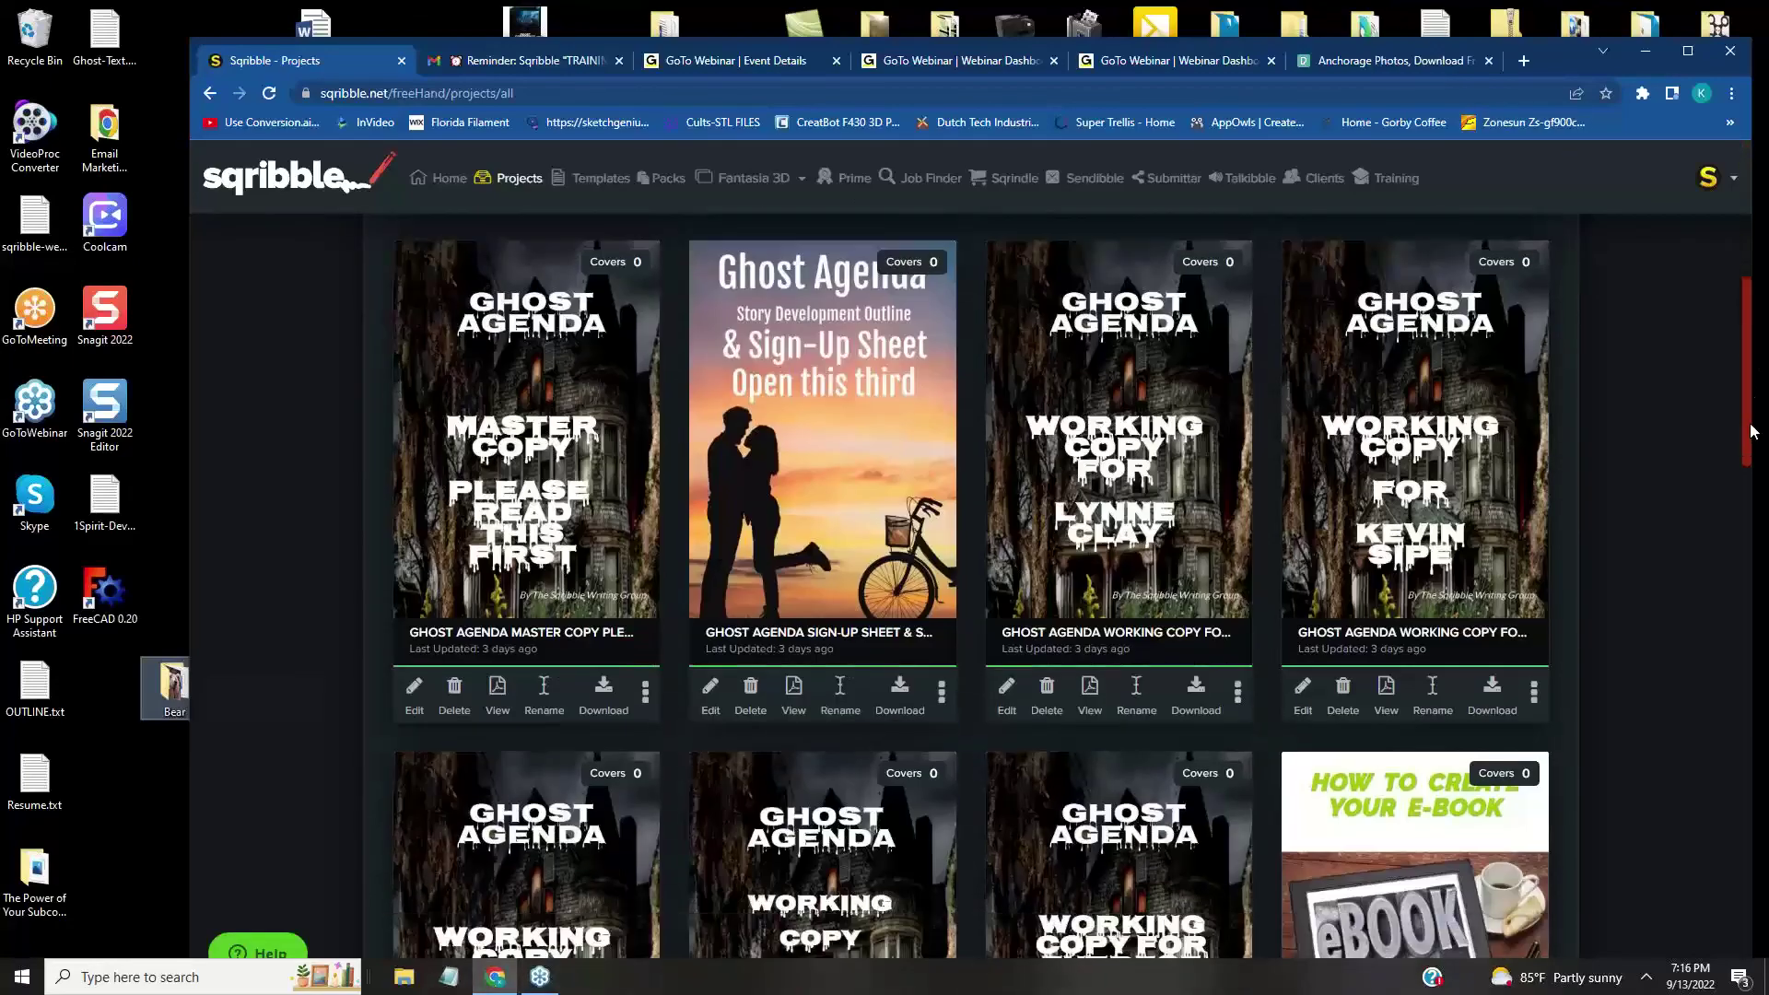
drag(1753, 431, 1756, 494)
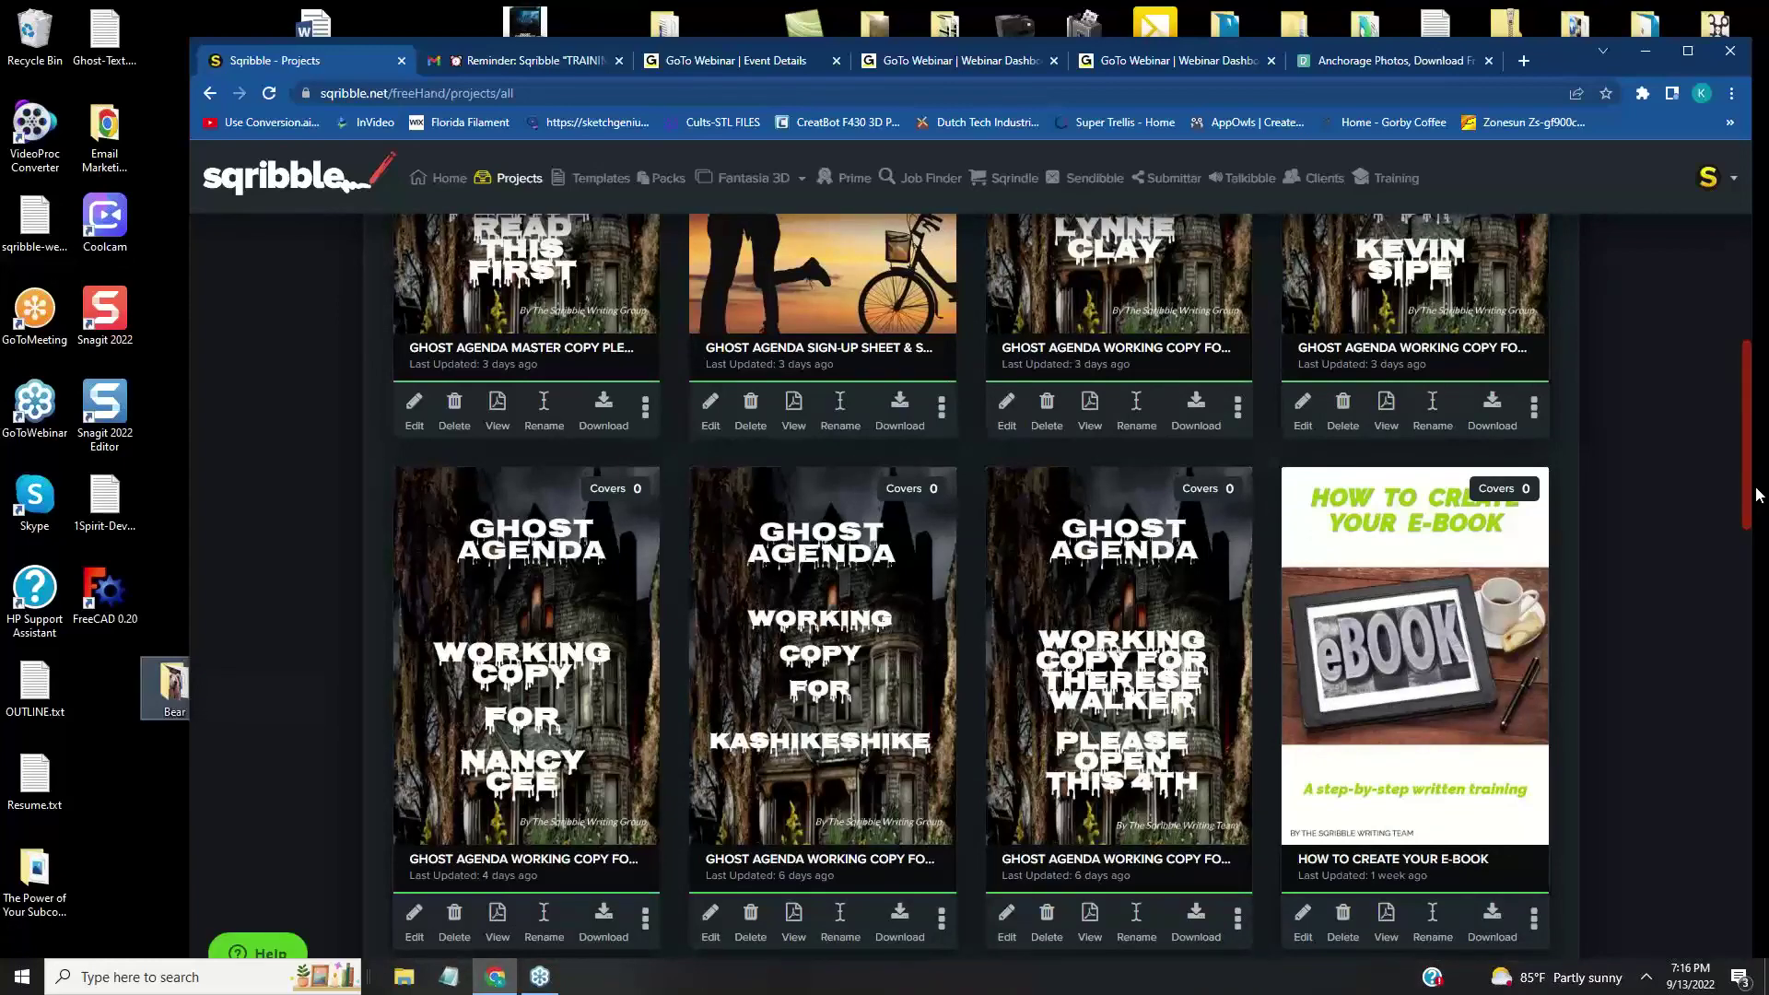
drag(1756, 495, 1763, 714)
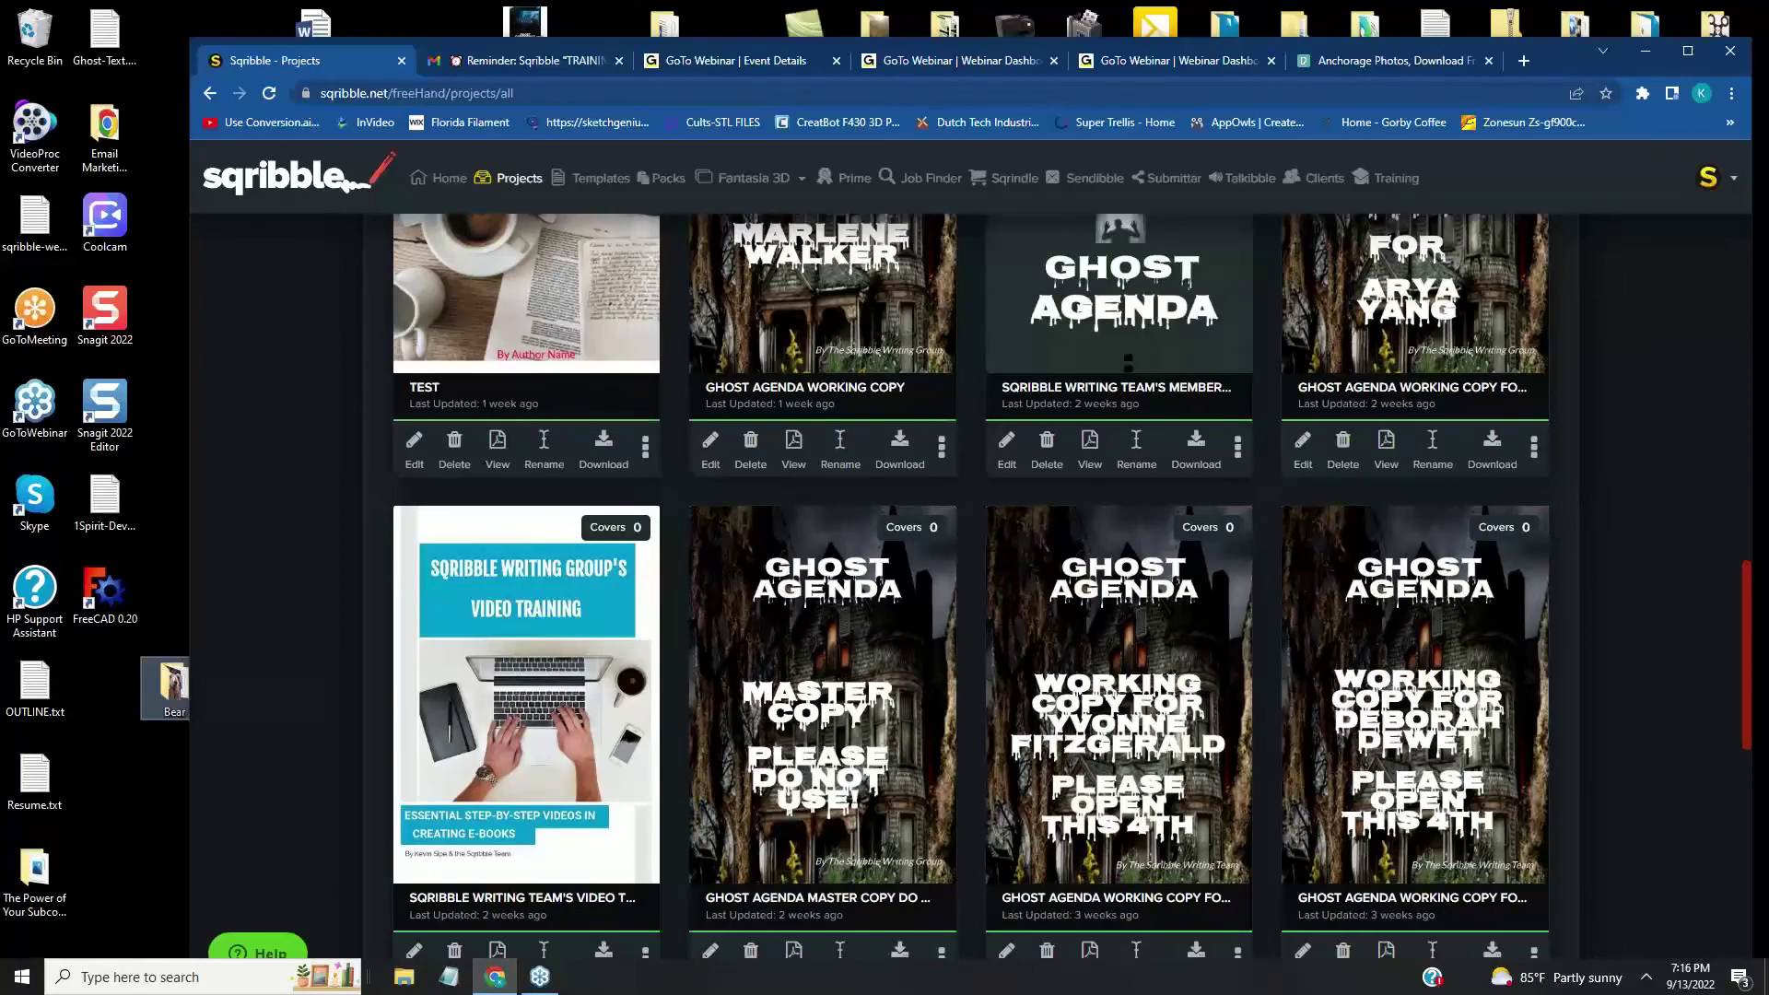
drag(1764, 714, 1764, 829)
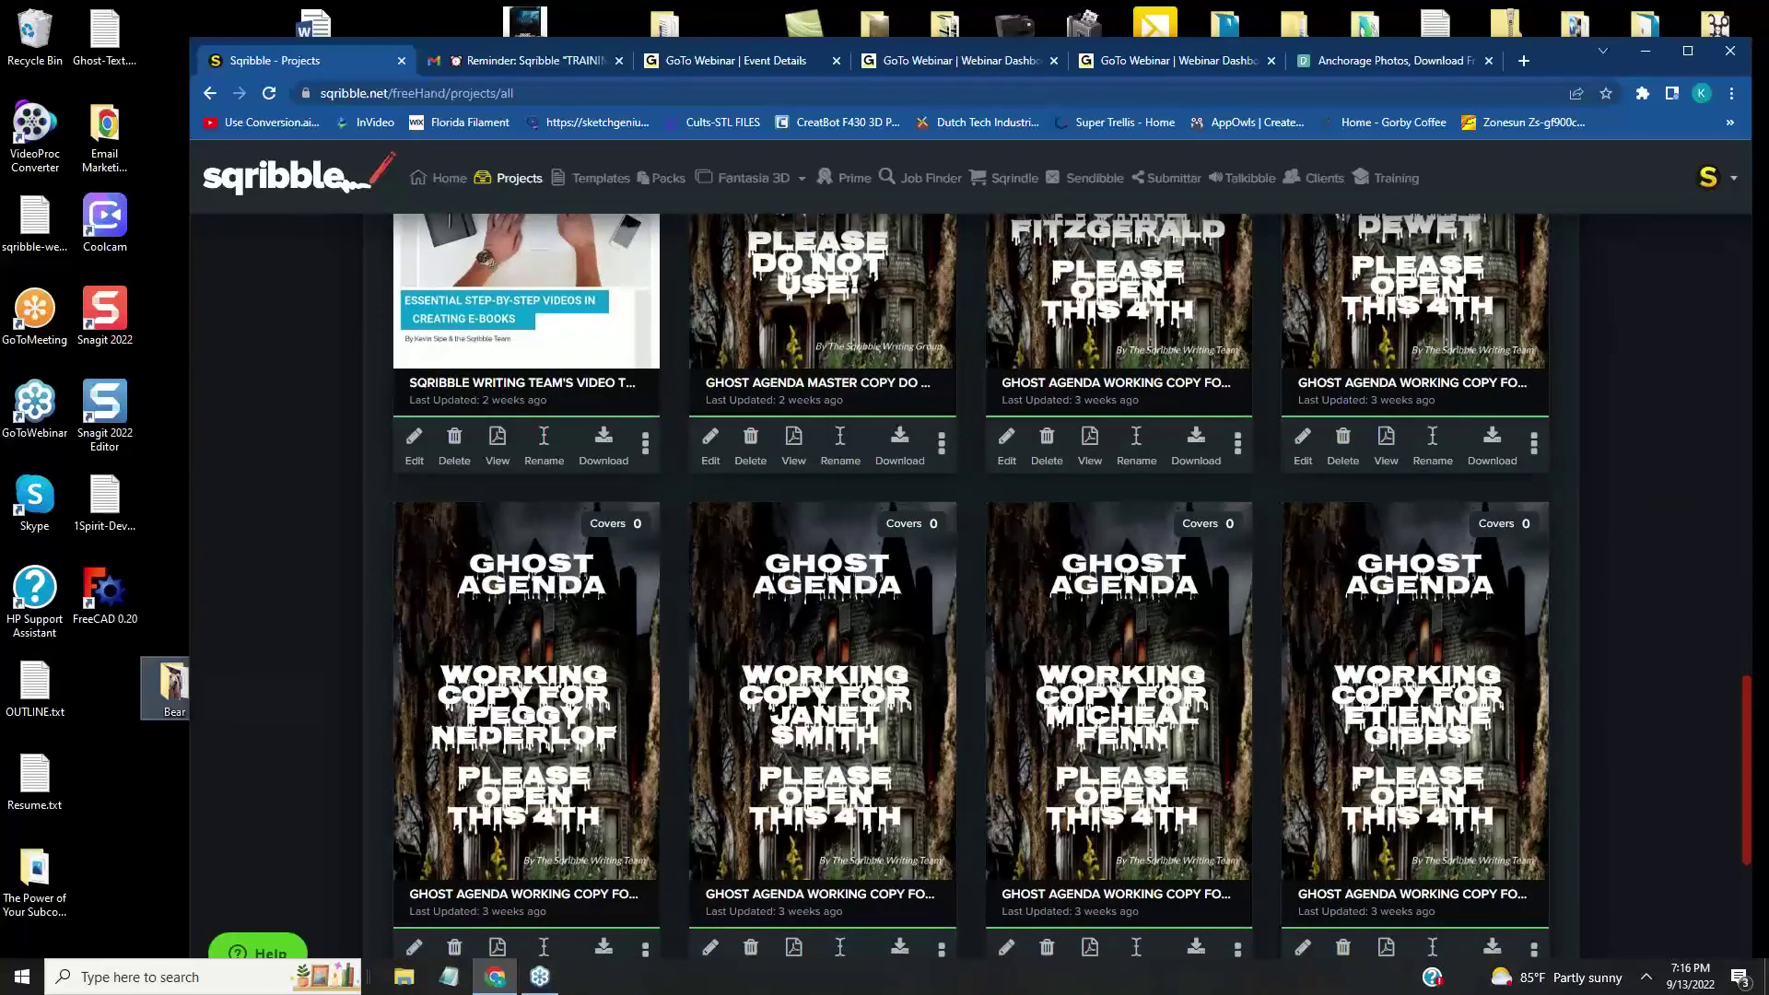
scroll(971, 590, down, 5)
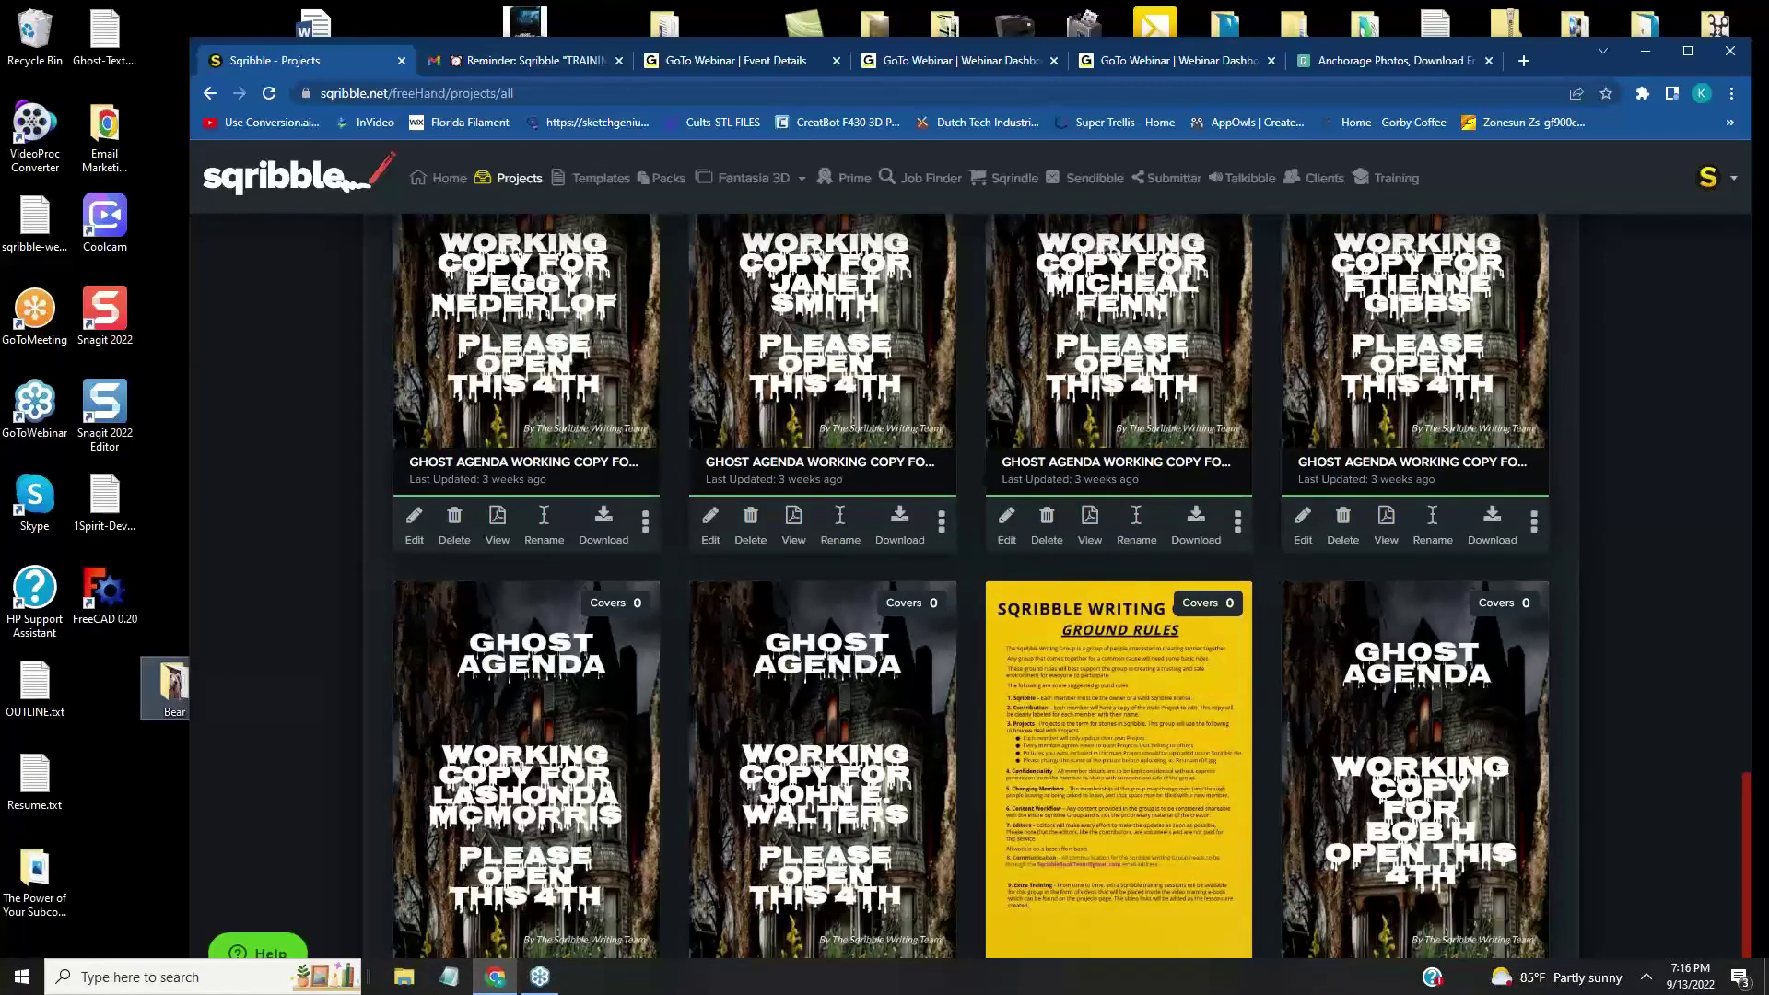
scroll(971, 590, down, 1)
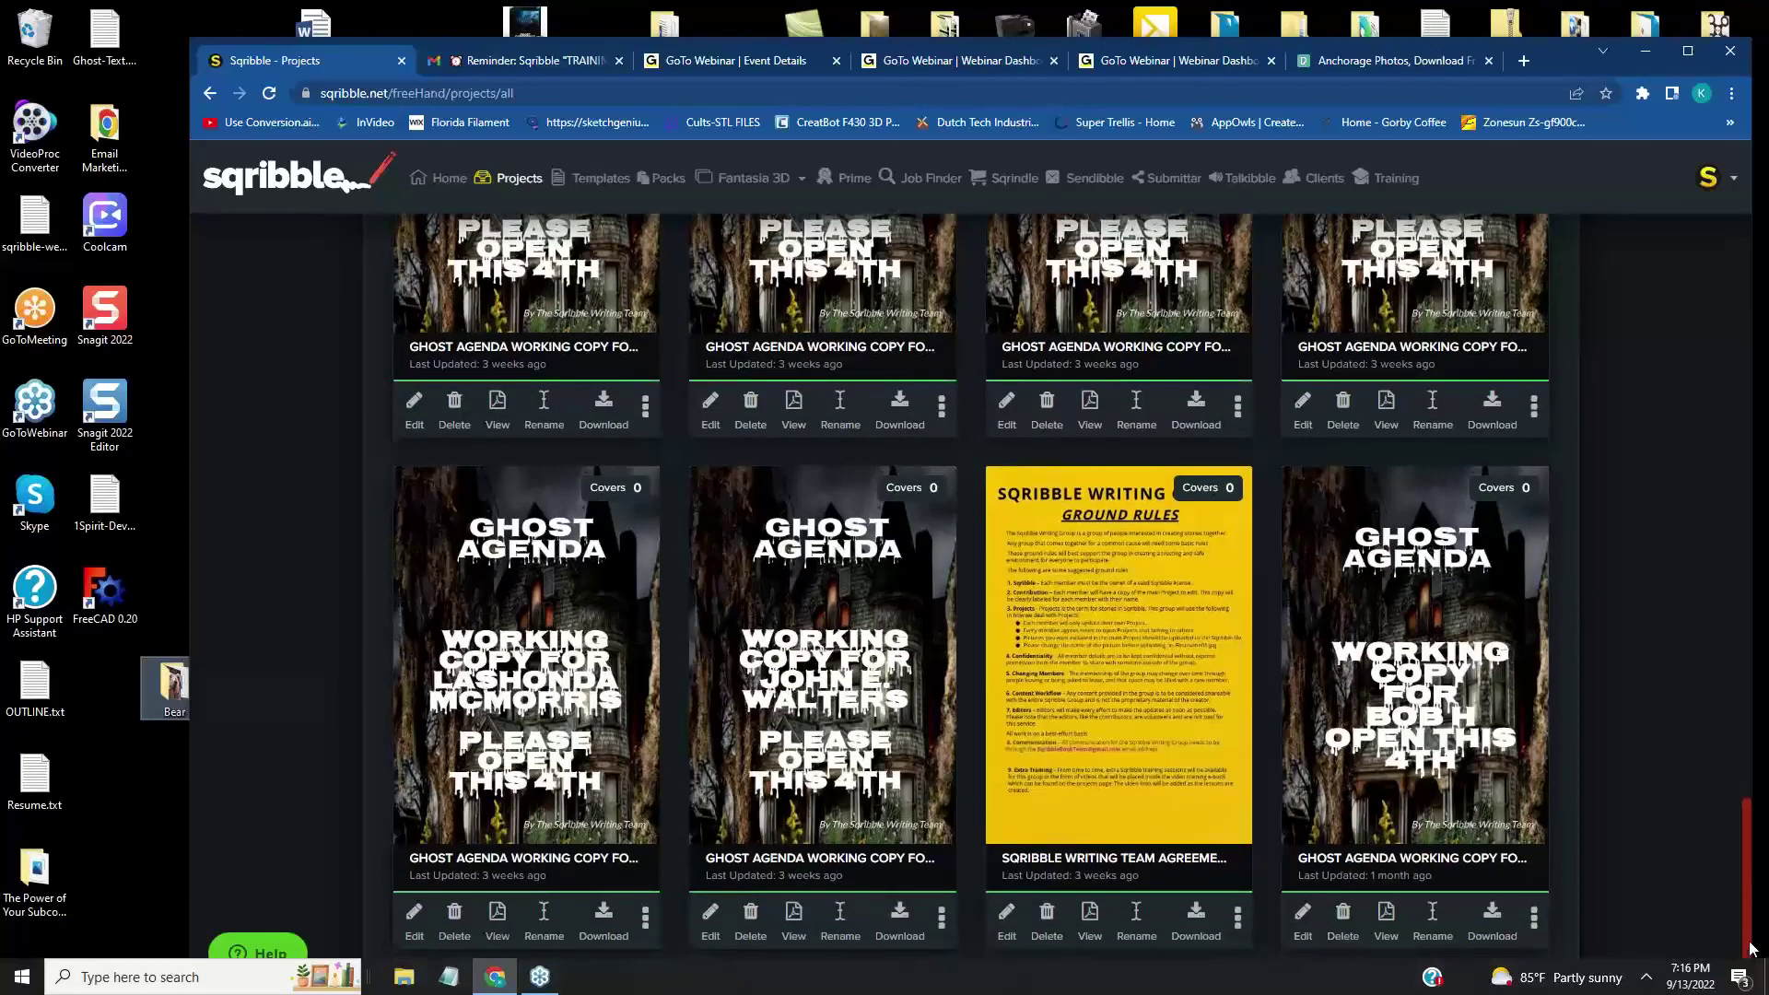
drag(1753, 944, 1749, 823)
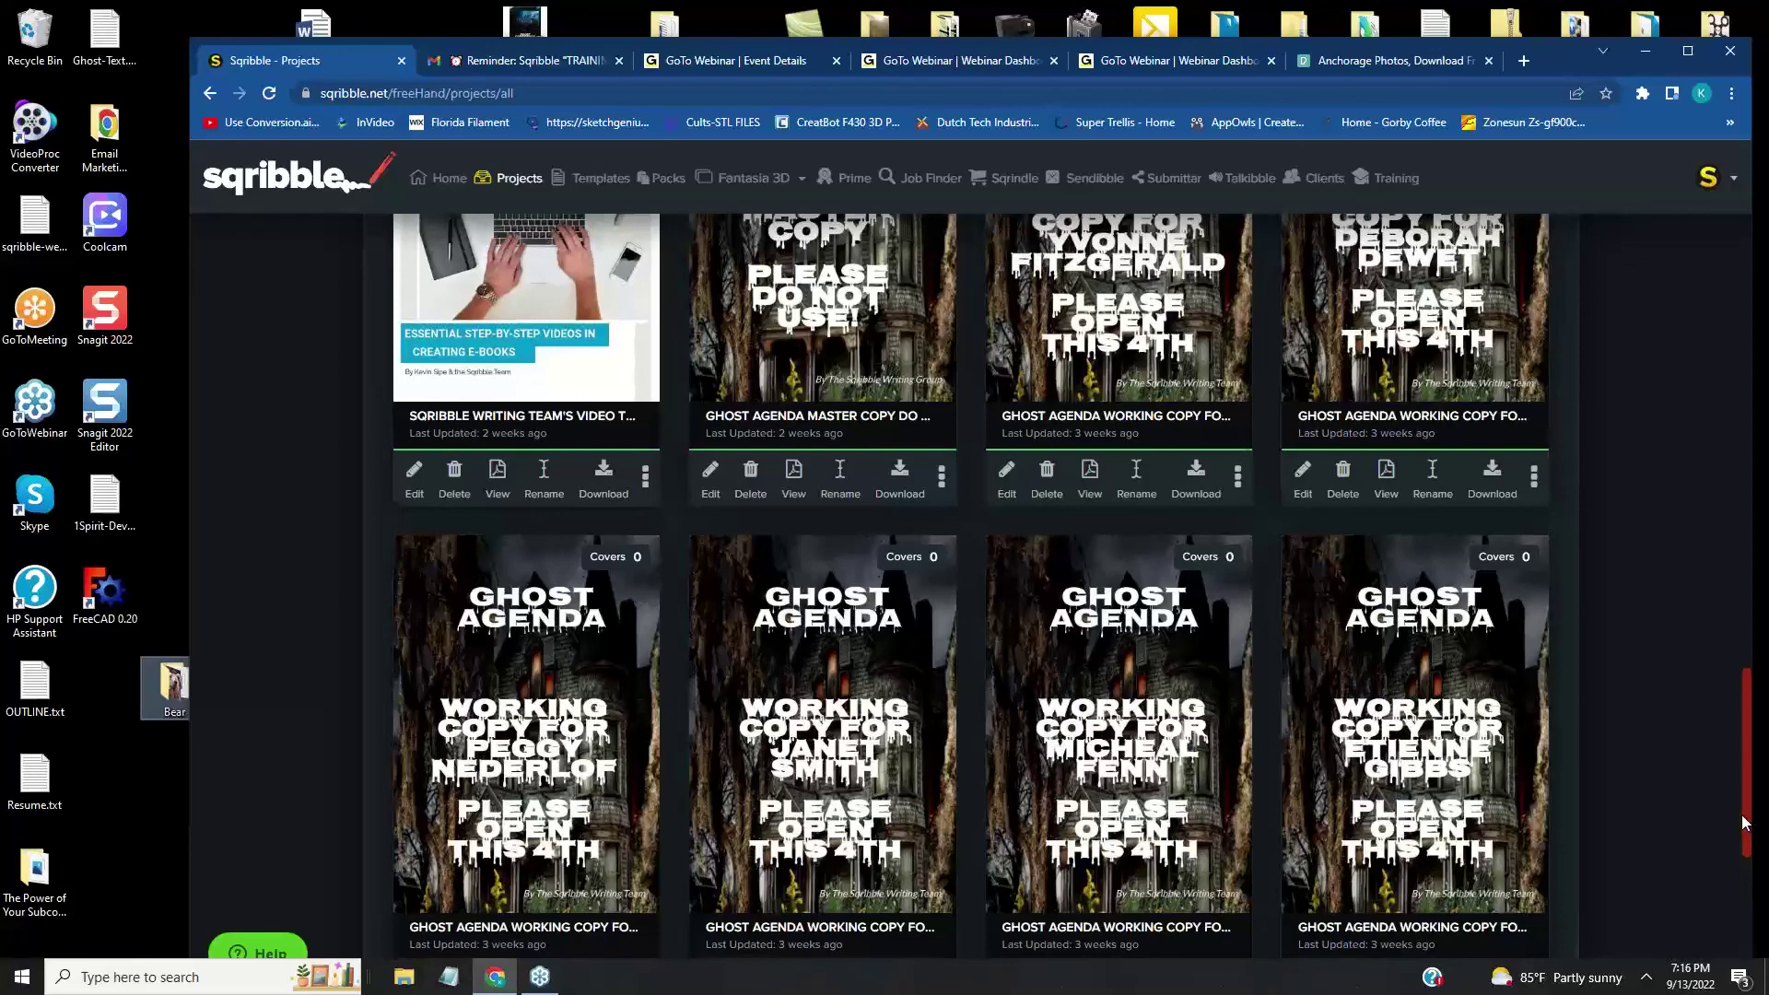
drag(1743, 822, 1665, 297)
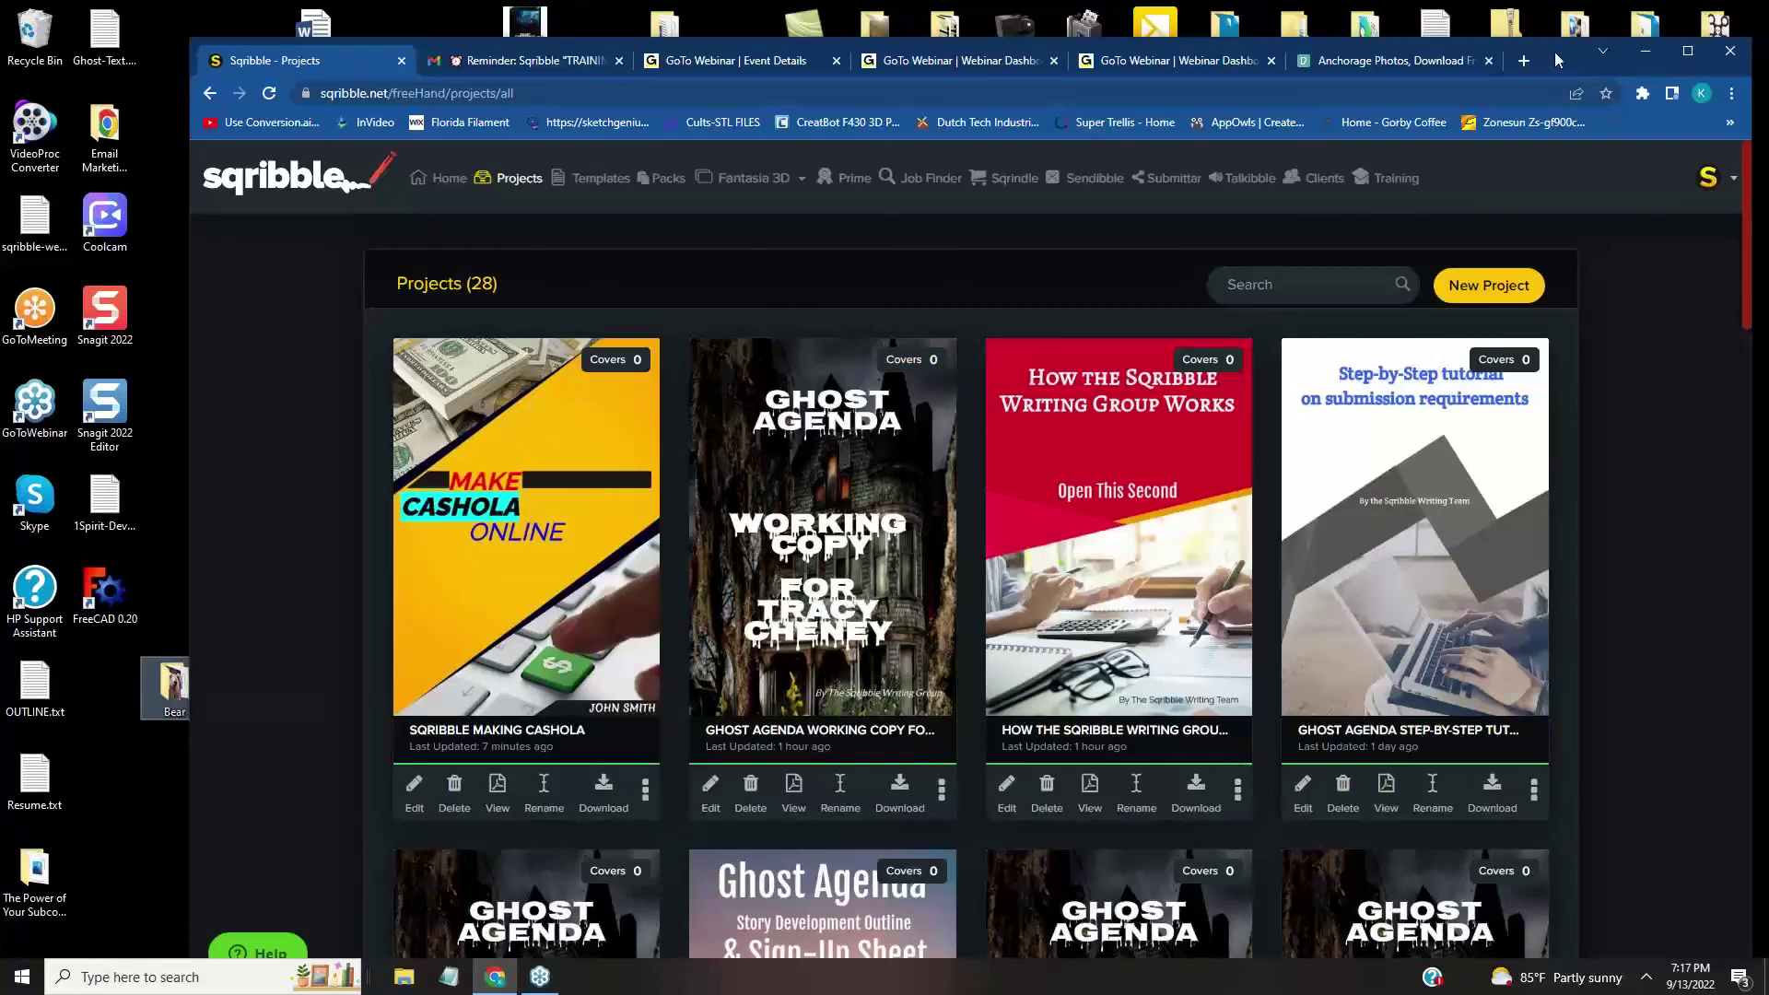
drag(1550, 60, 1407, 2)
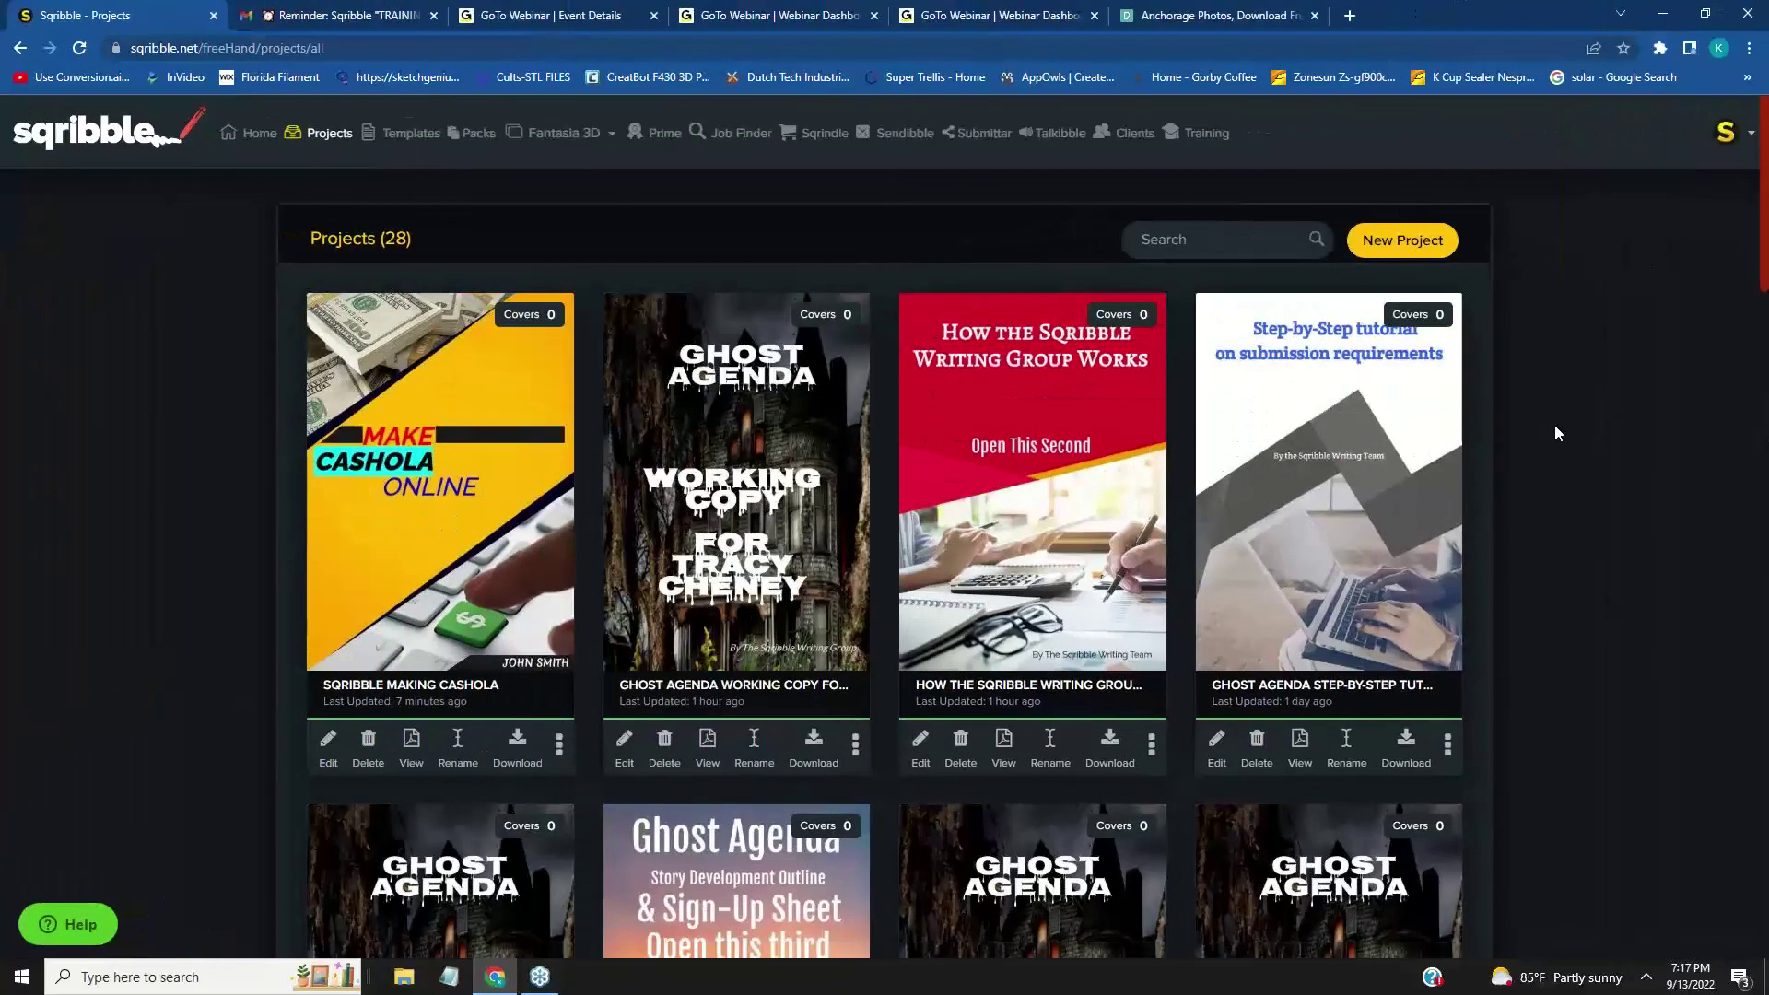